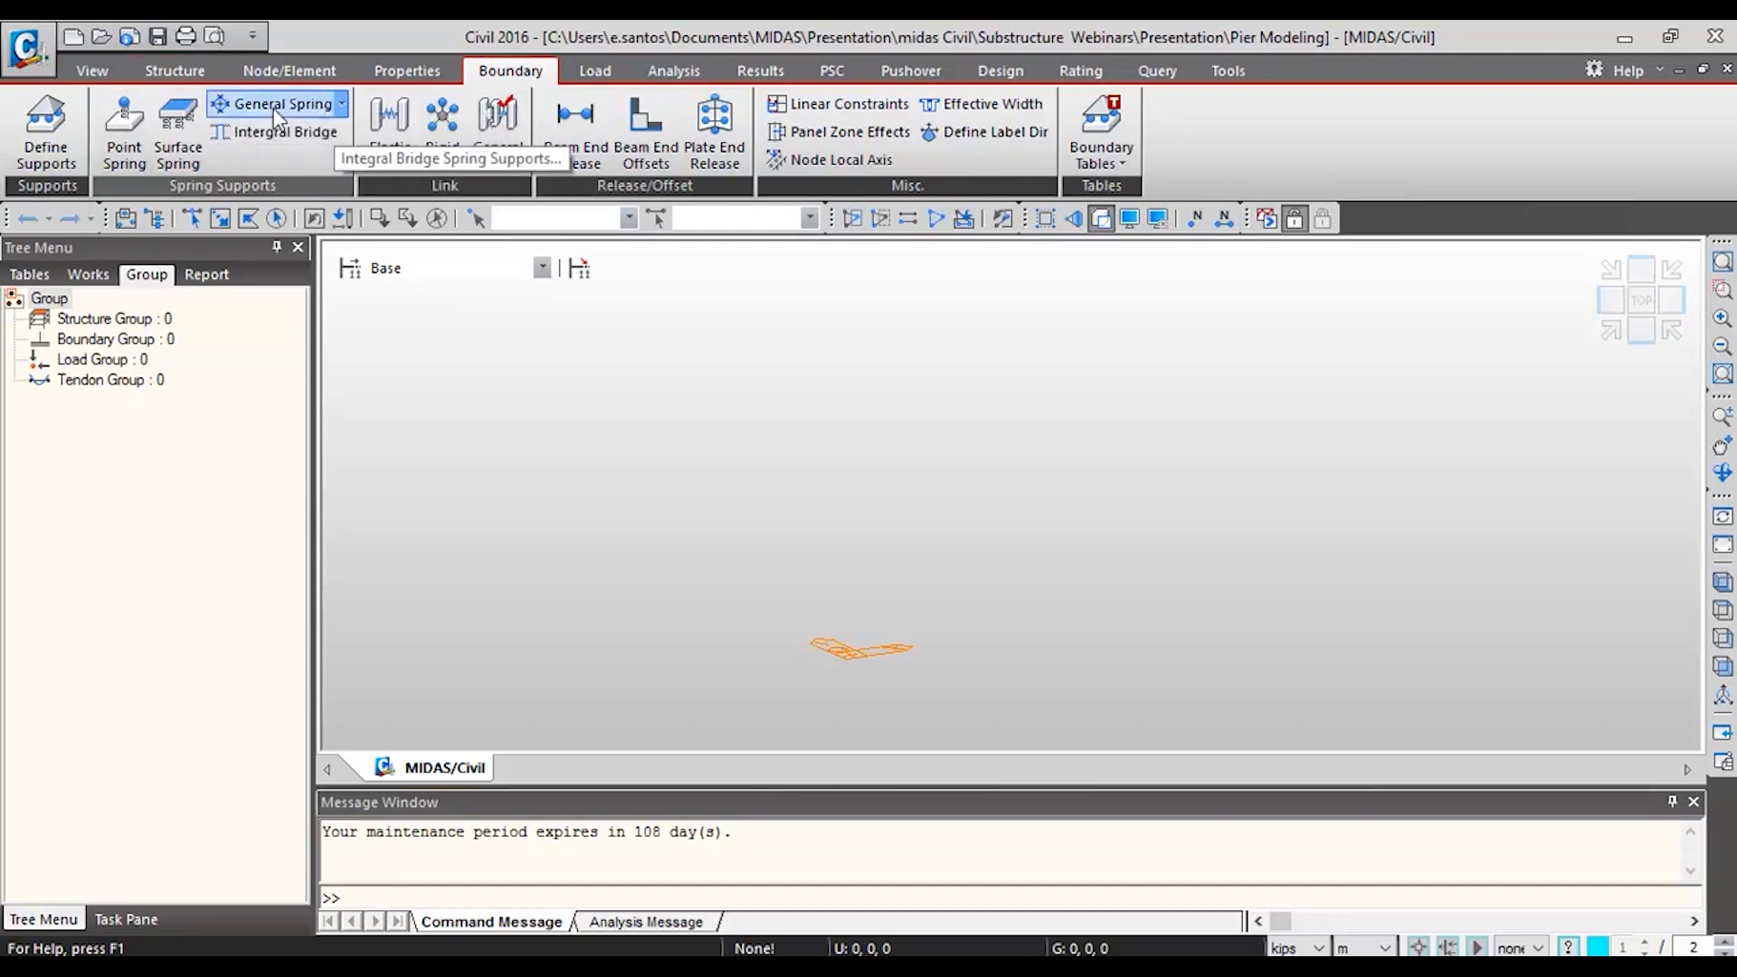
# - Review the available node and element, property, boundary and load commands
pyautogui.click(276, 73)
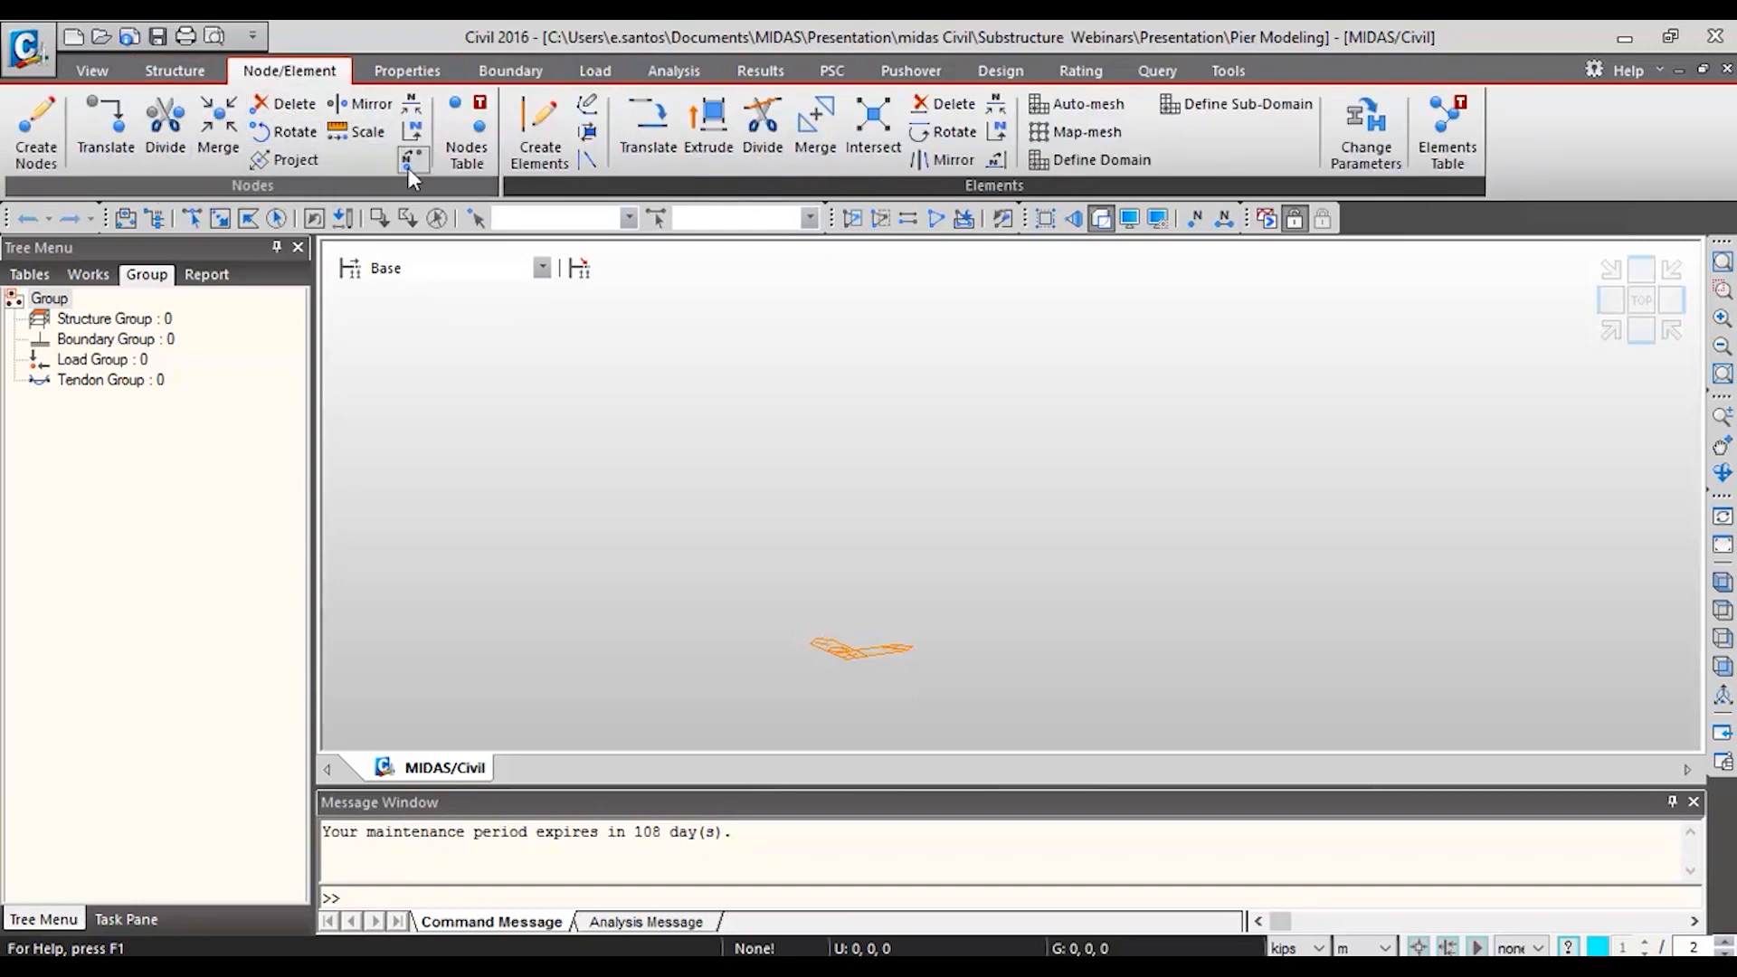
pyautogui.click(401, 73)
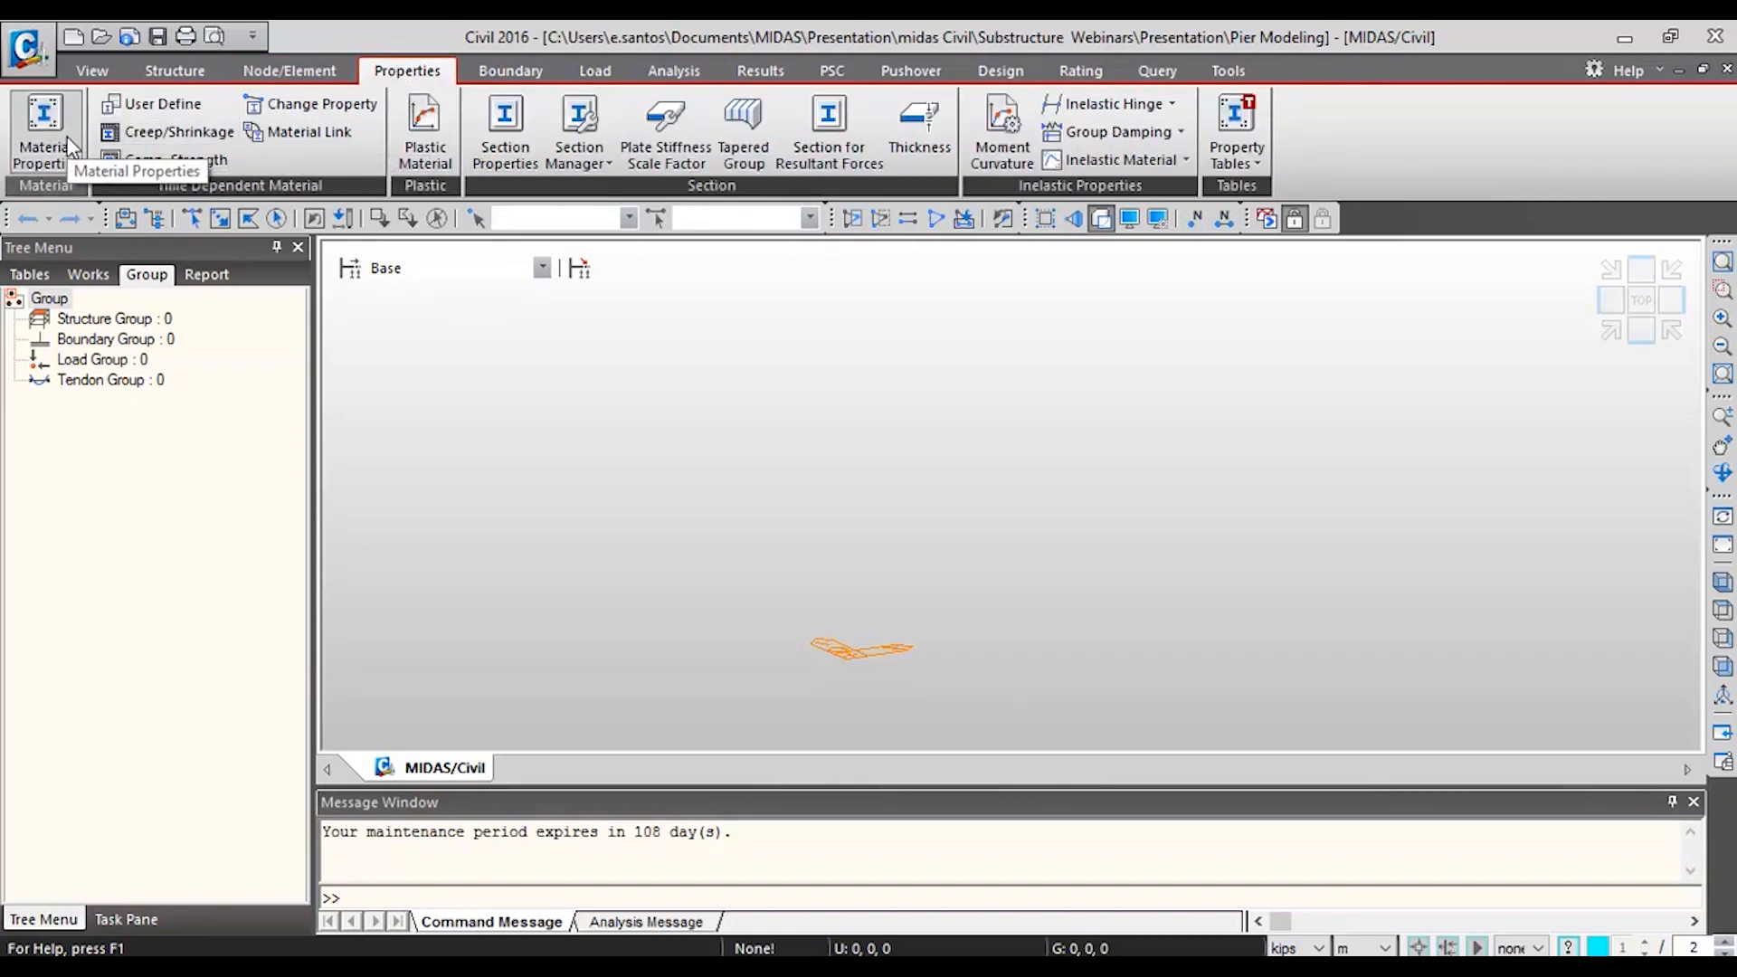
pyautogui.click(511, 70)
pyautogui.click(594, 70)
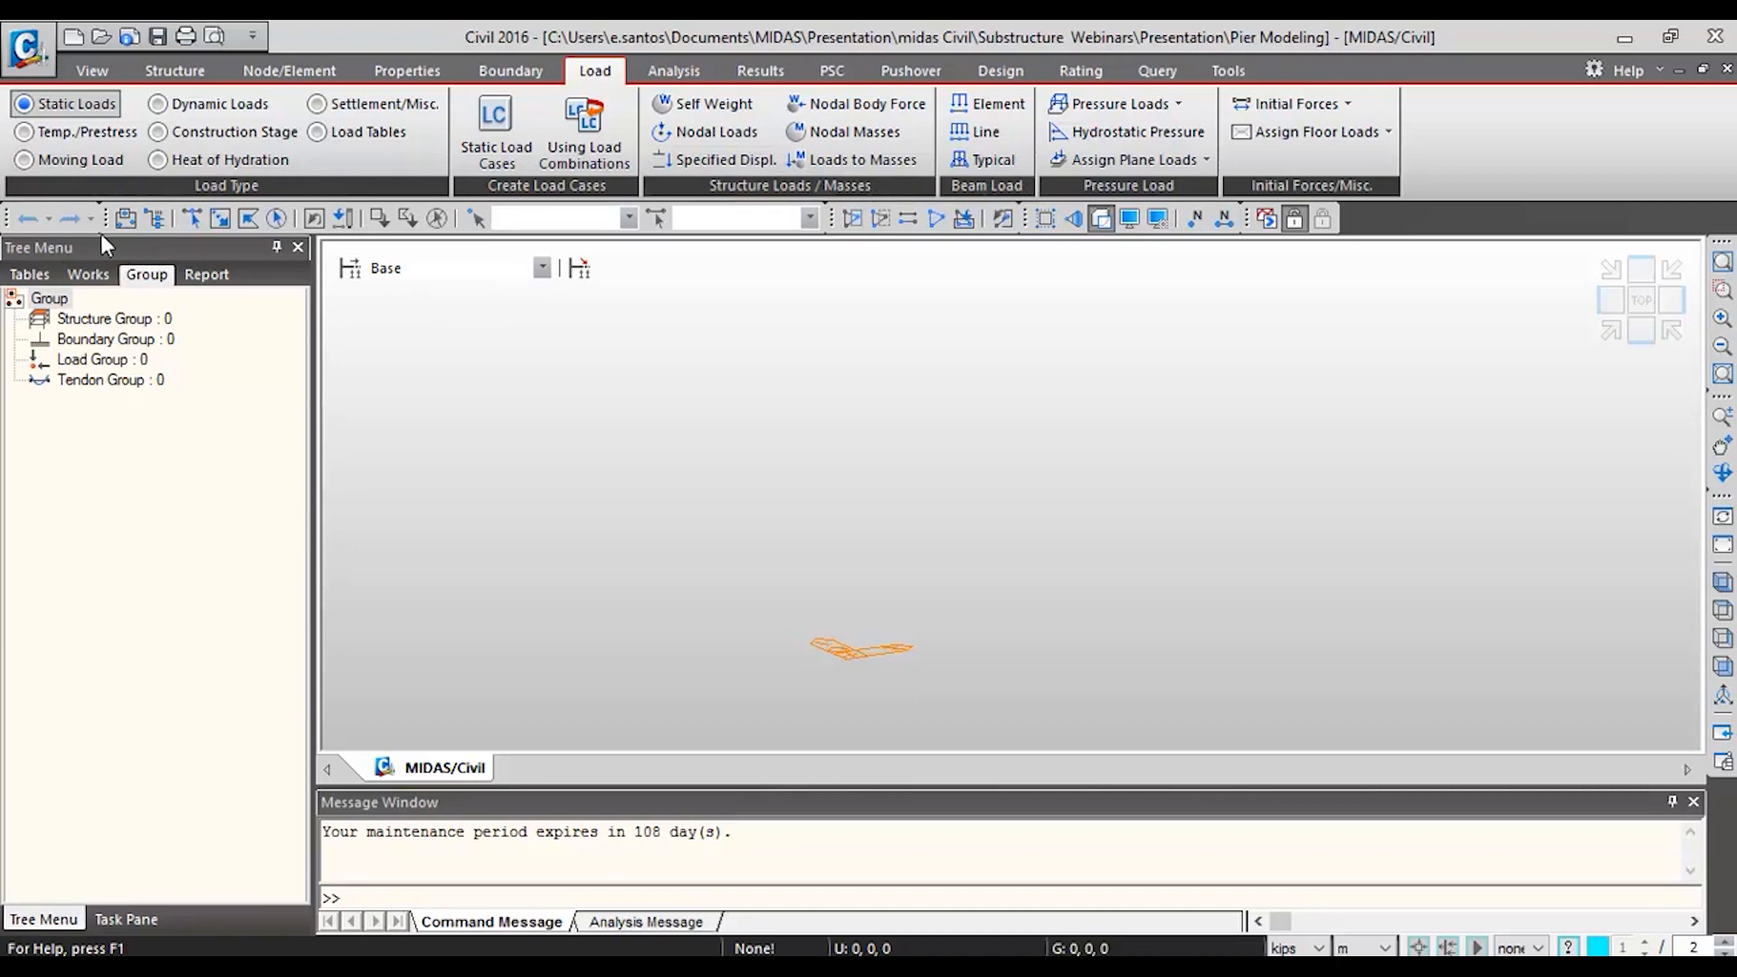
# - Review the model tree's tables, including the structure tables, along with its works, group and report contents
pyautogui.click(33, 277)
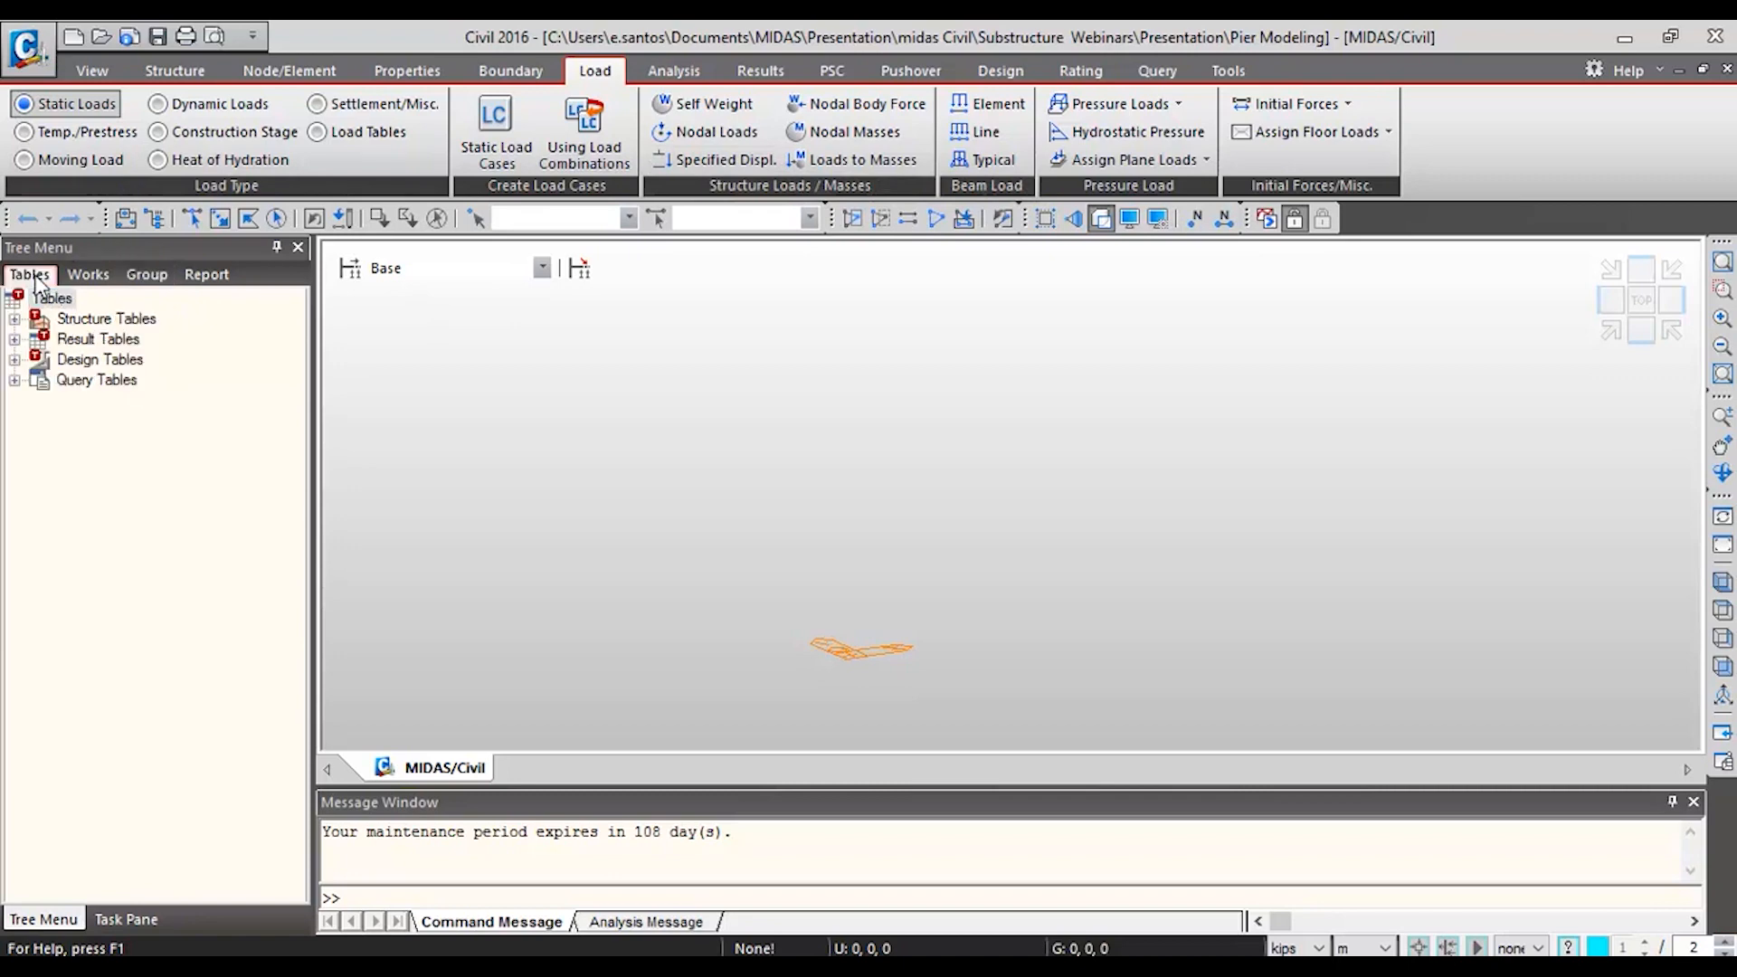
pyautogui.click(14, 319)
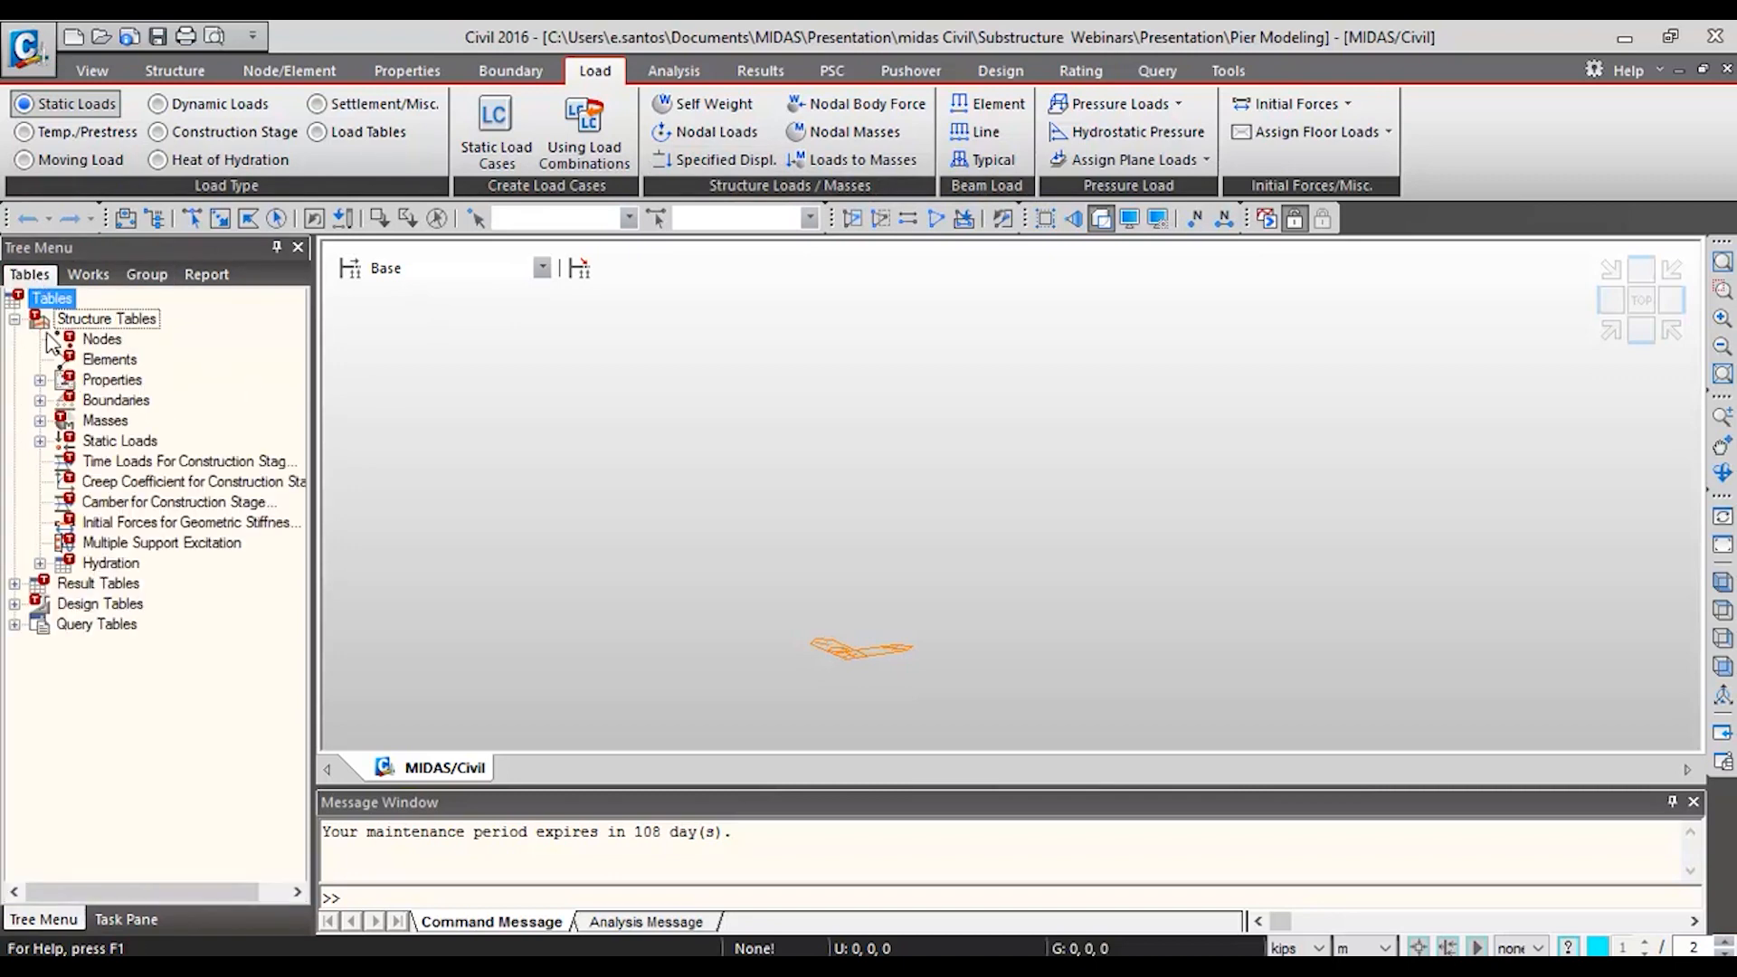
pyautogui.click(15, 318)
pyautogui.click(71, 275)
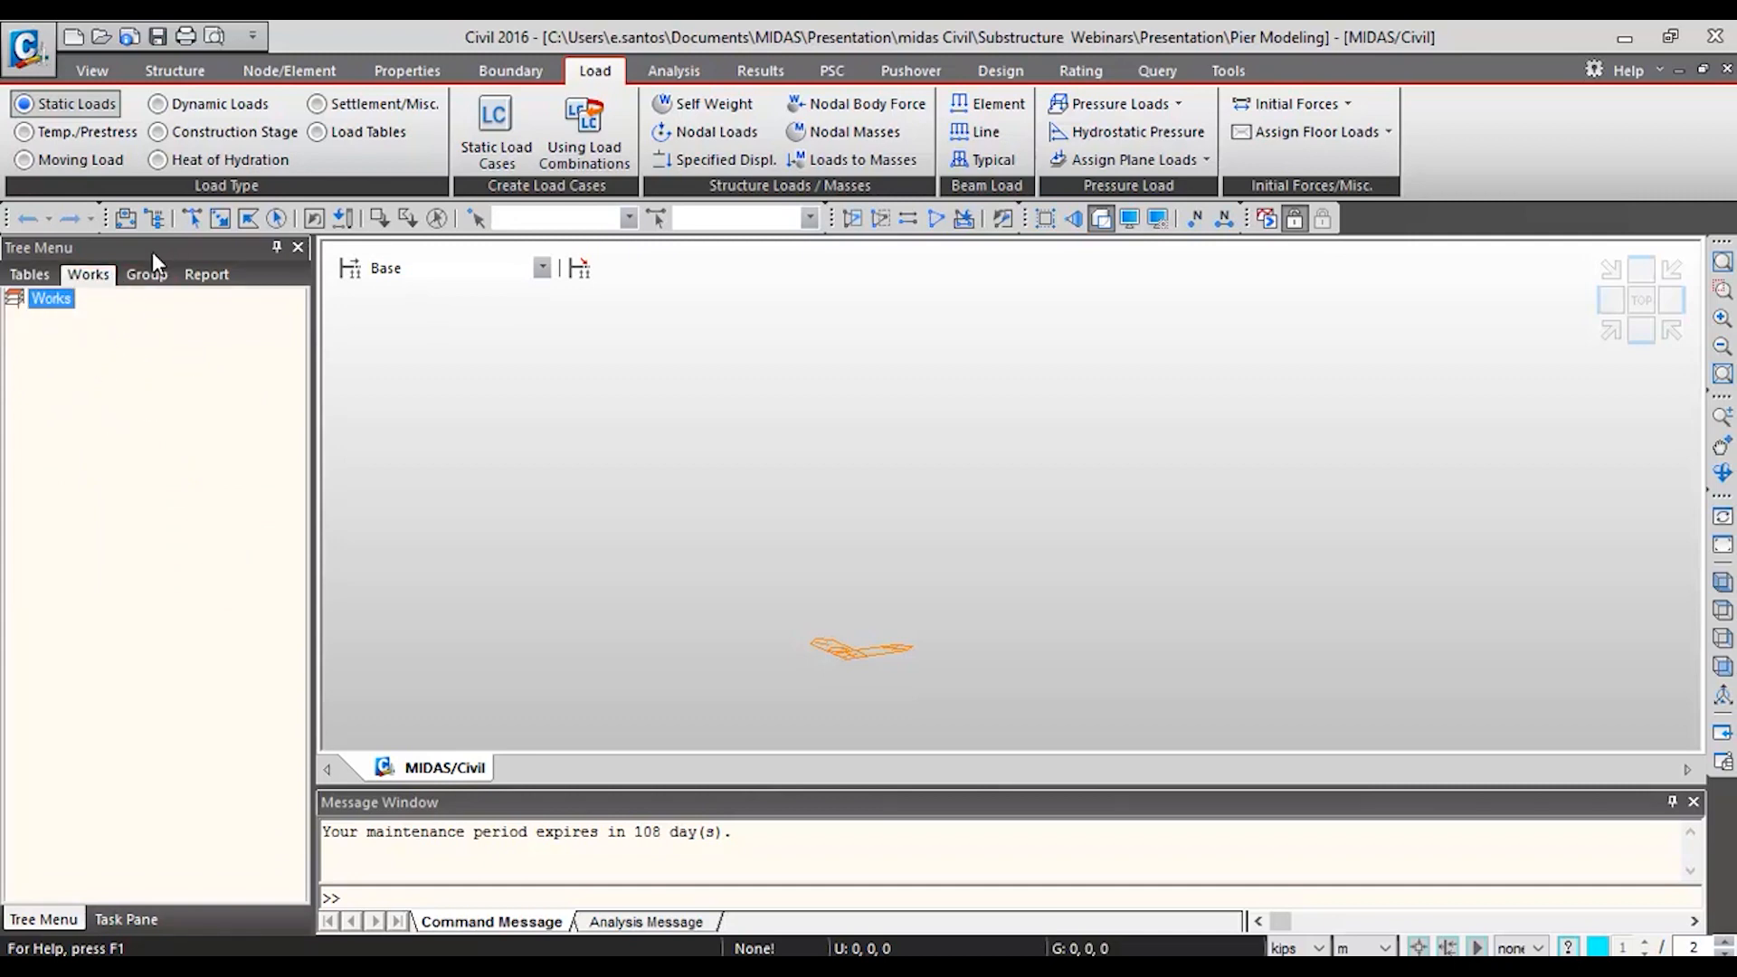
pyautogui.click(148, 275)
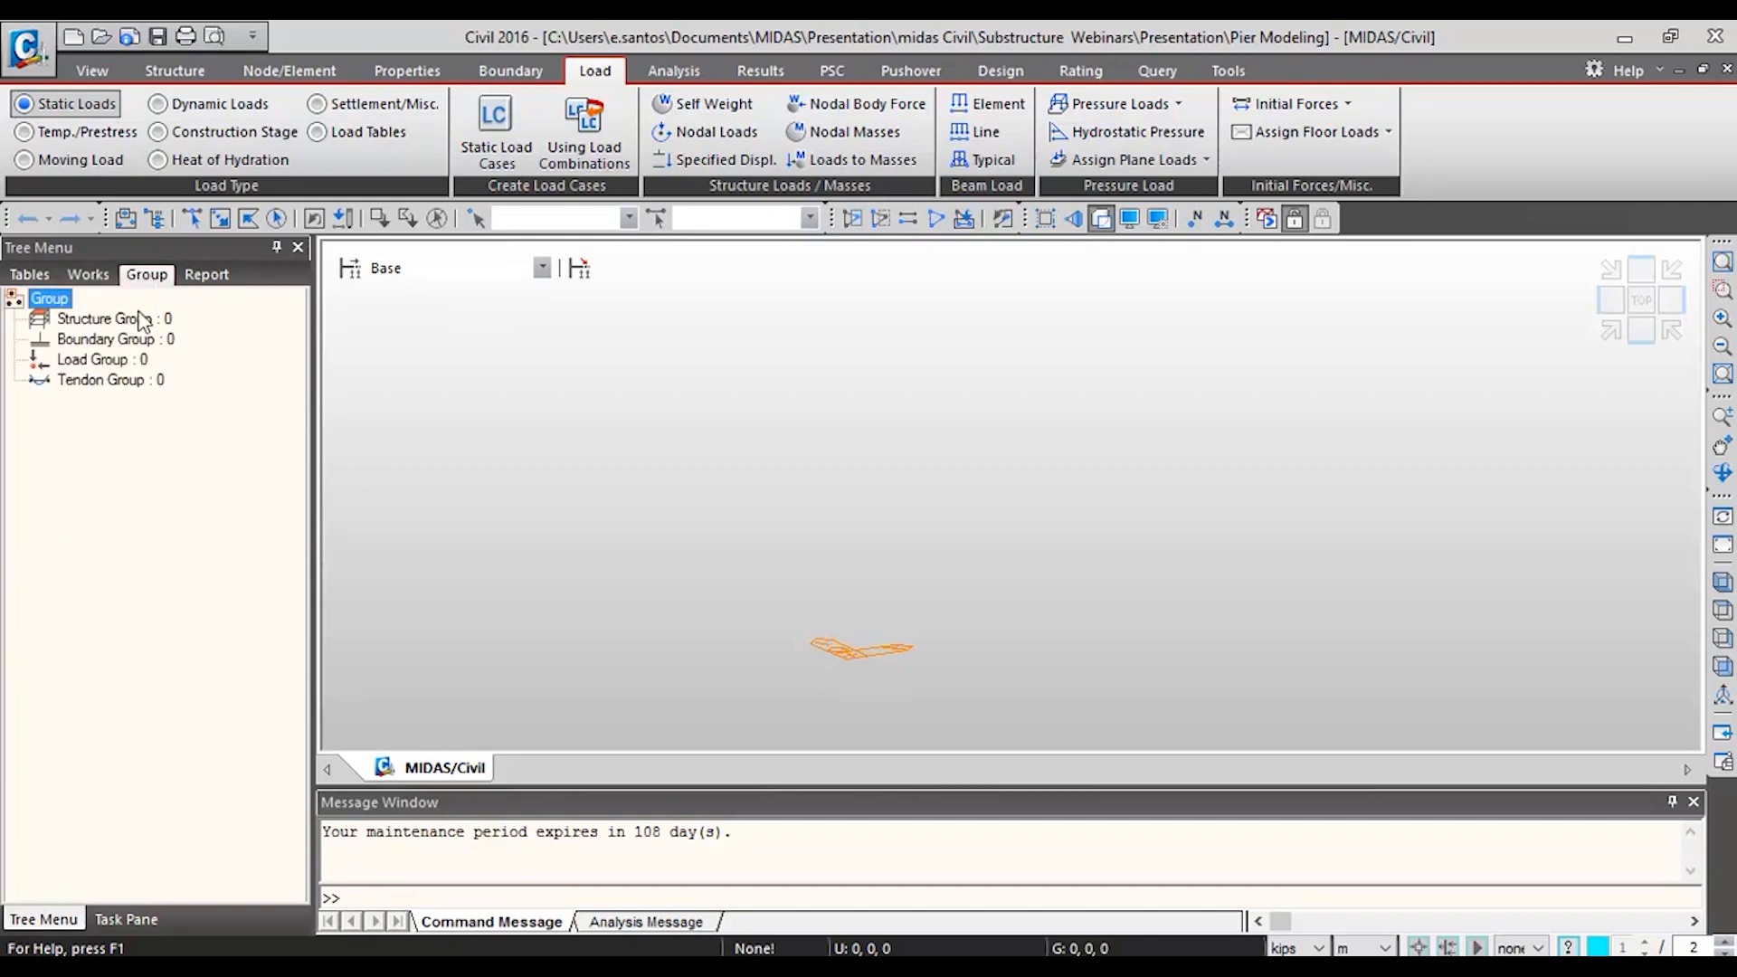
pyautogui.click(192, 279)
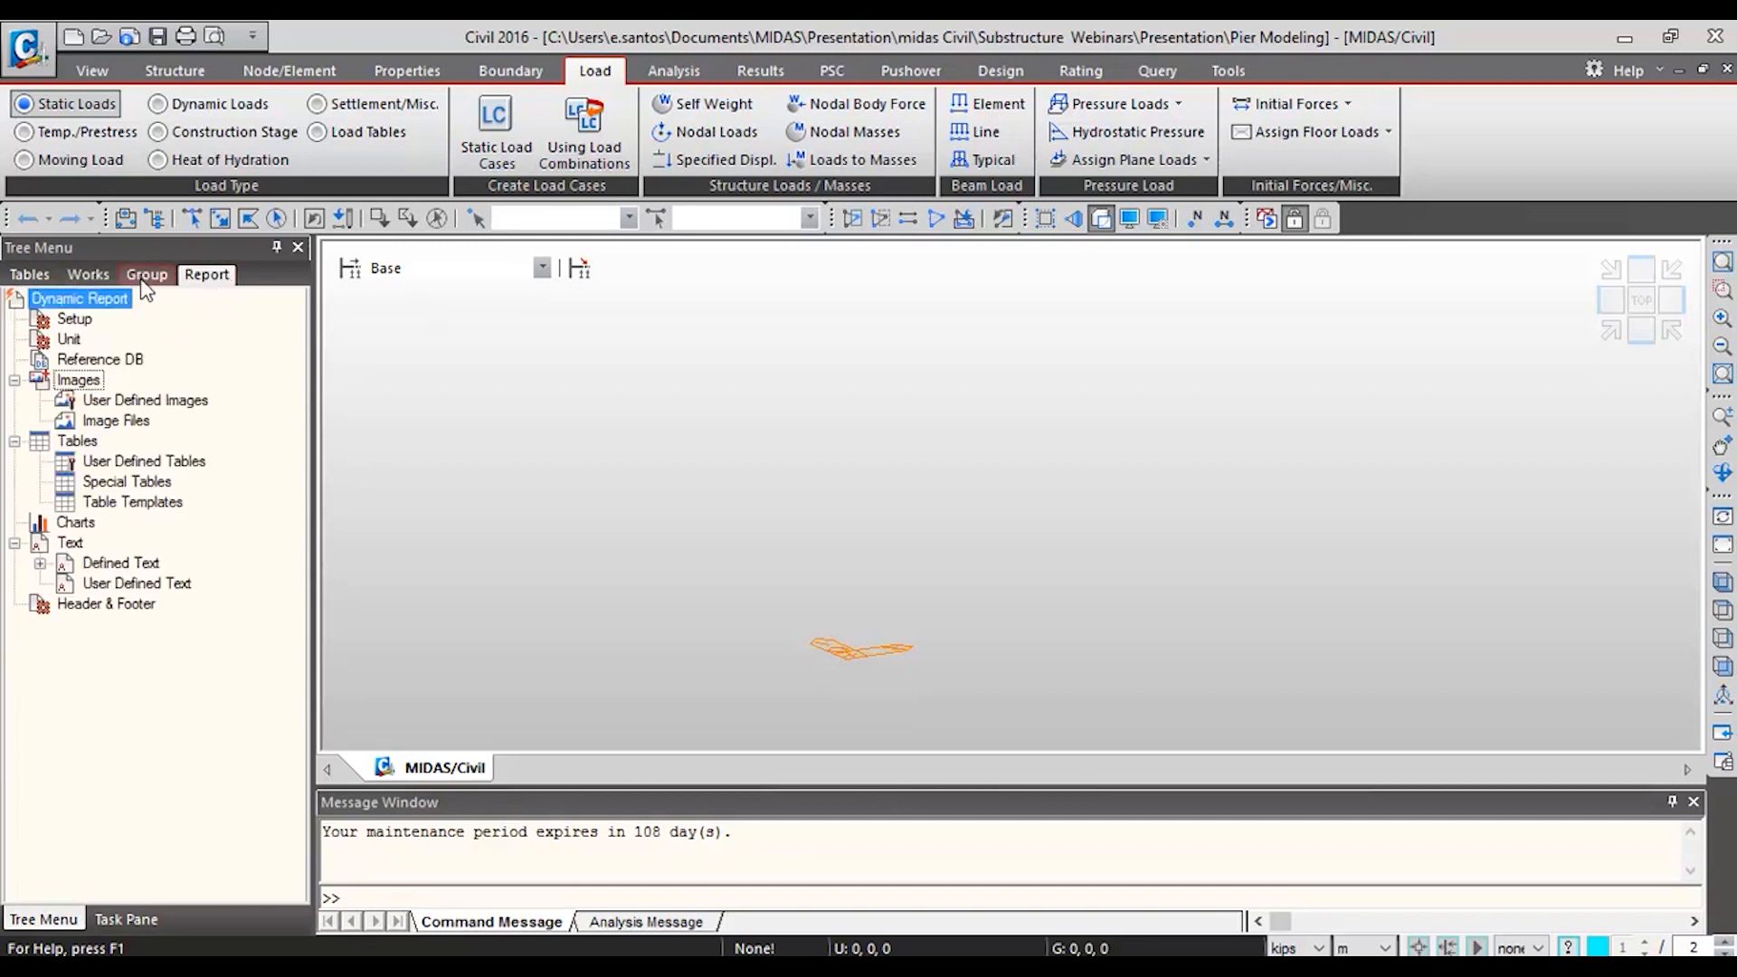
pyautogui.click(88, 274)
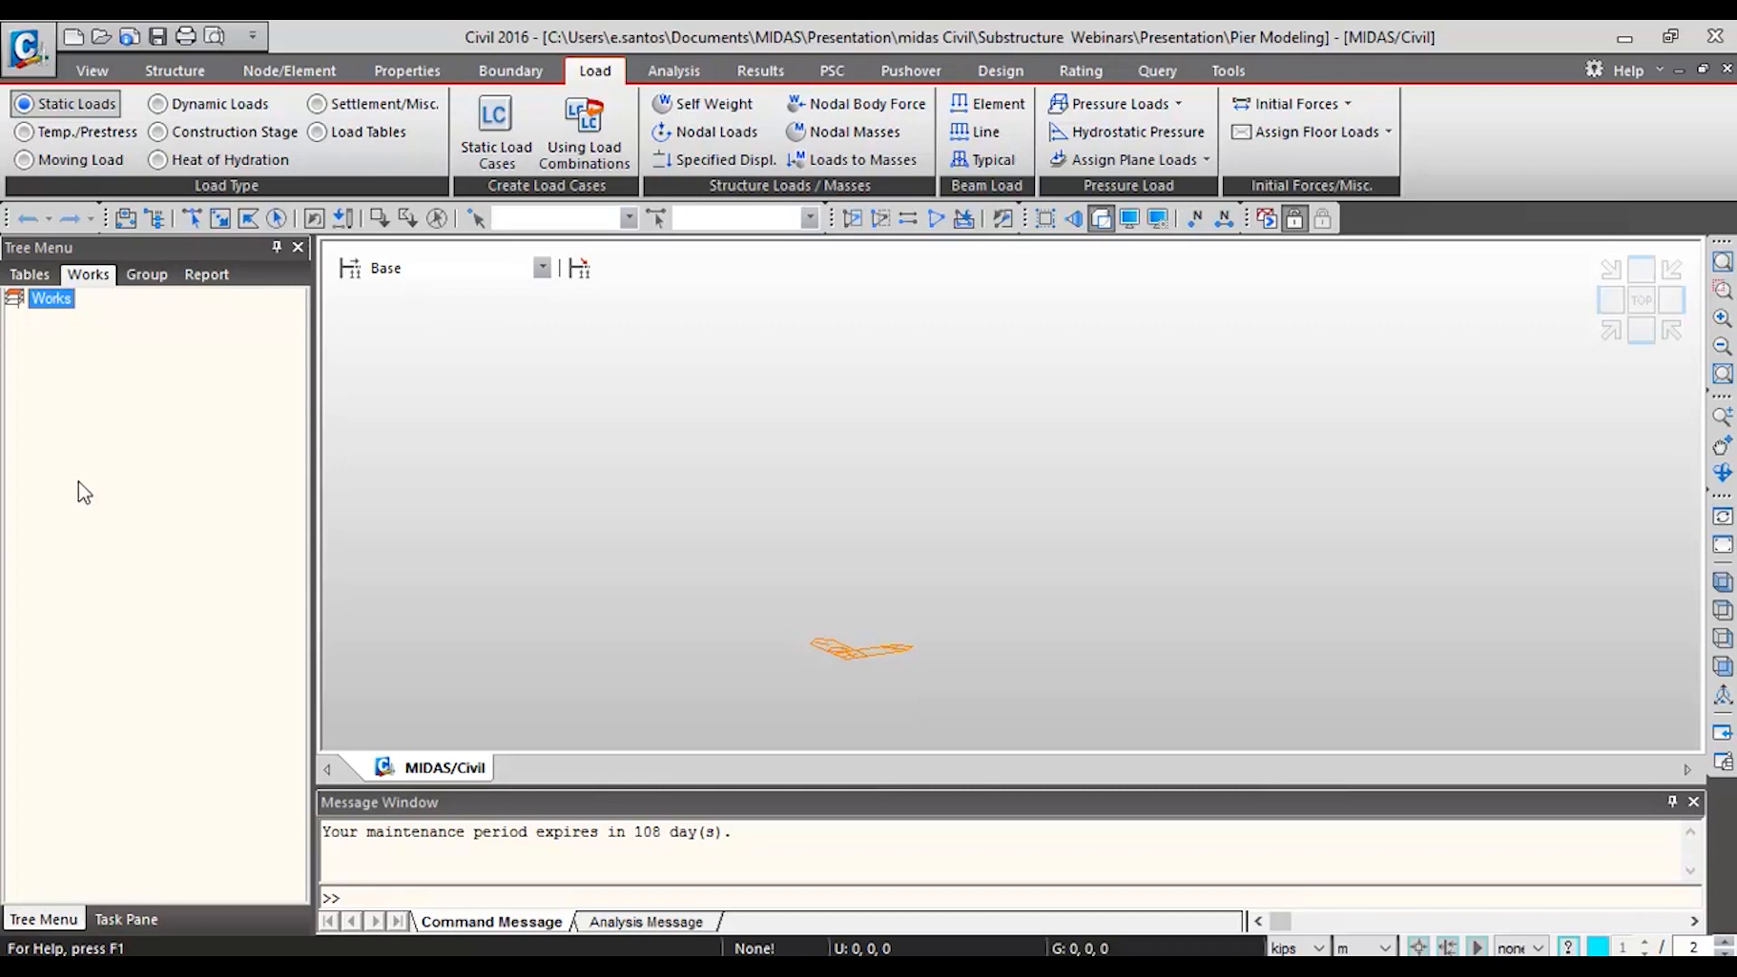
# - Examine the analysis features offered in the task guide for pushover analysis, and return to the model tree
pyautogui.click(136, 921)
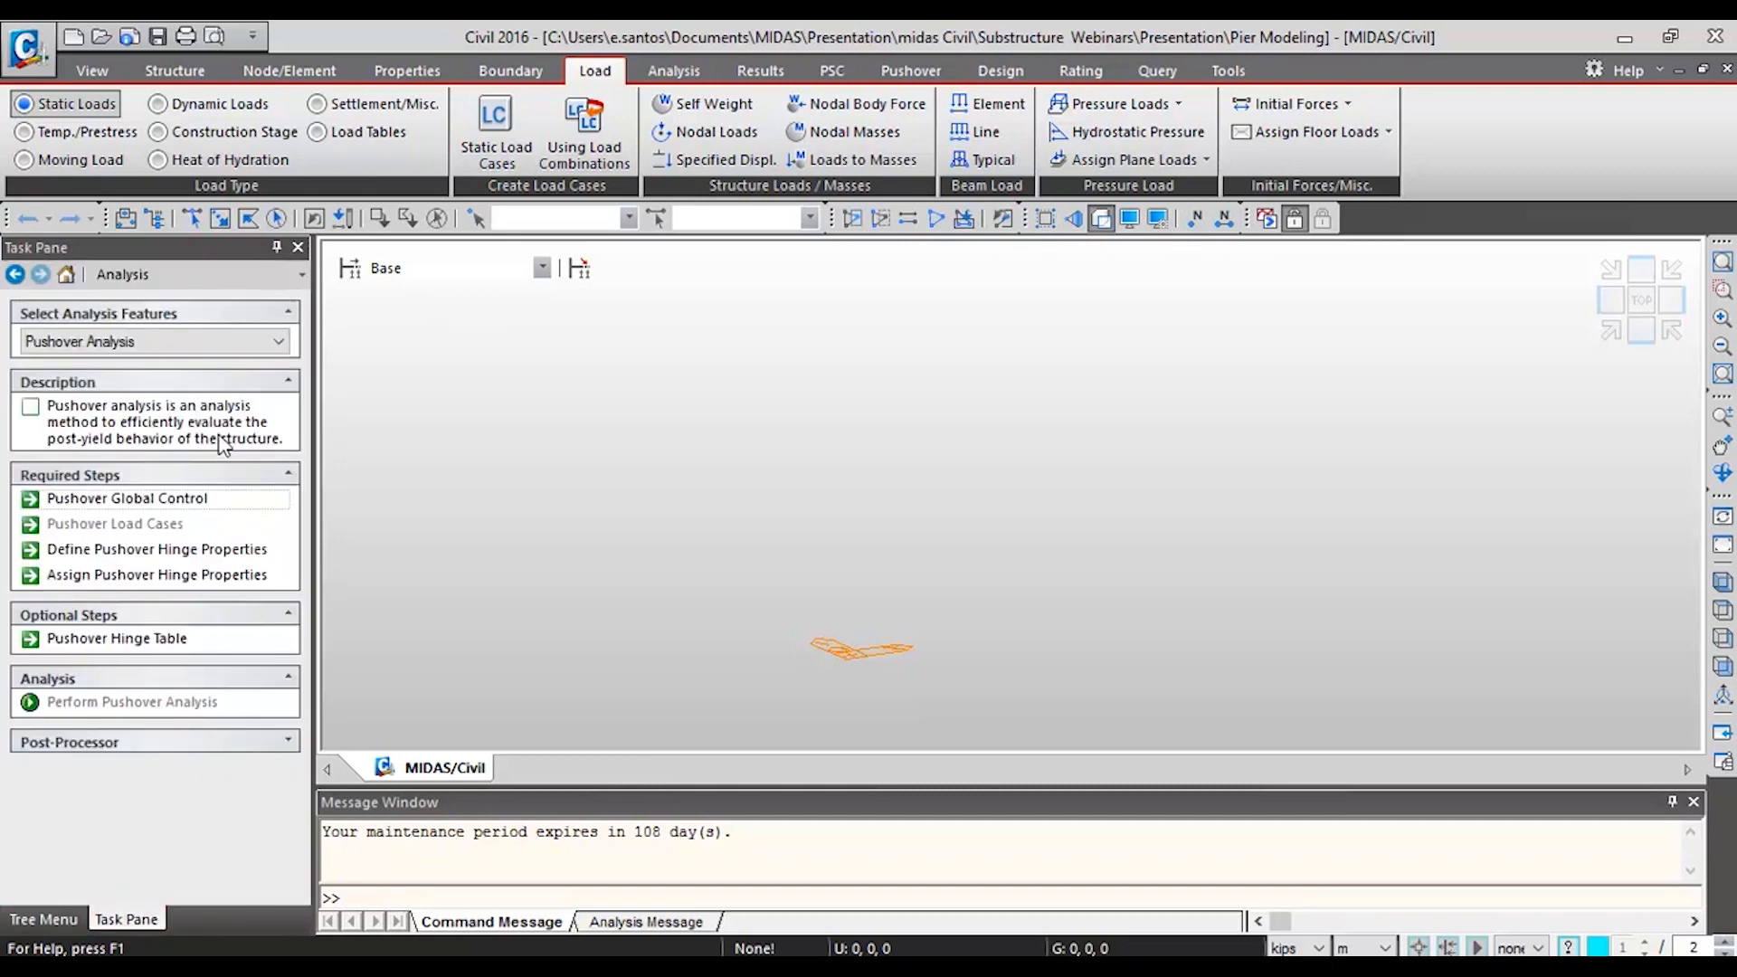
pyautogui.click(173, 343)
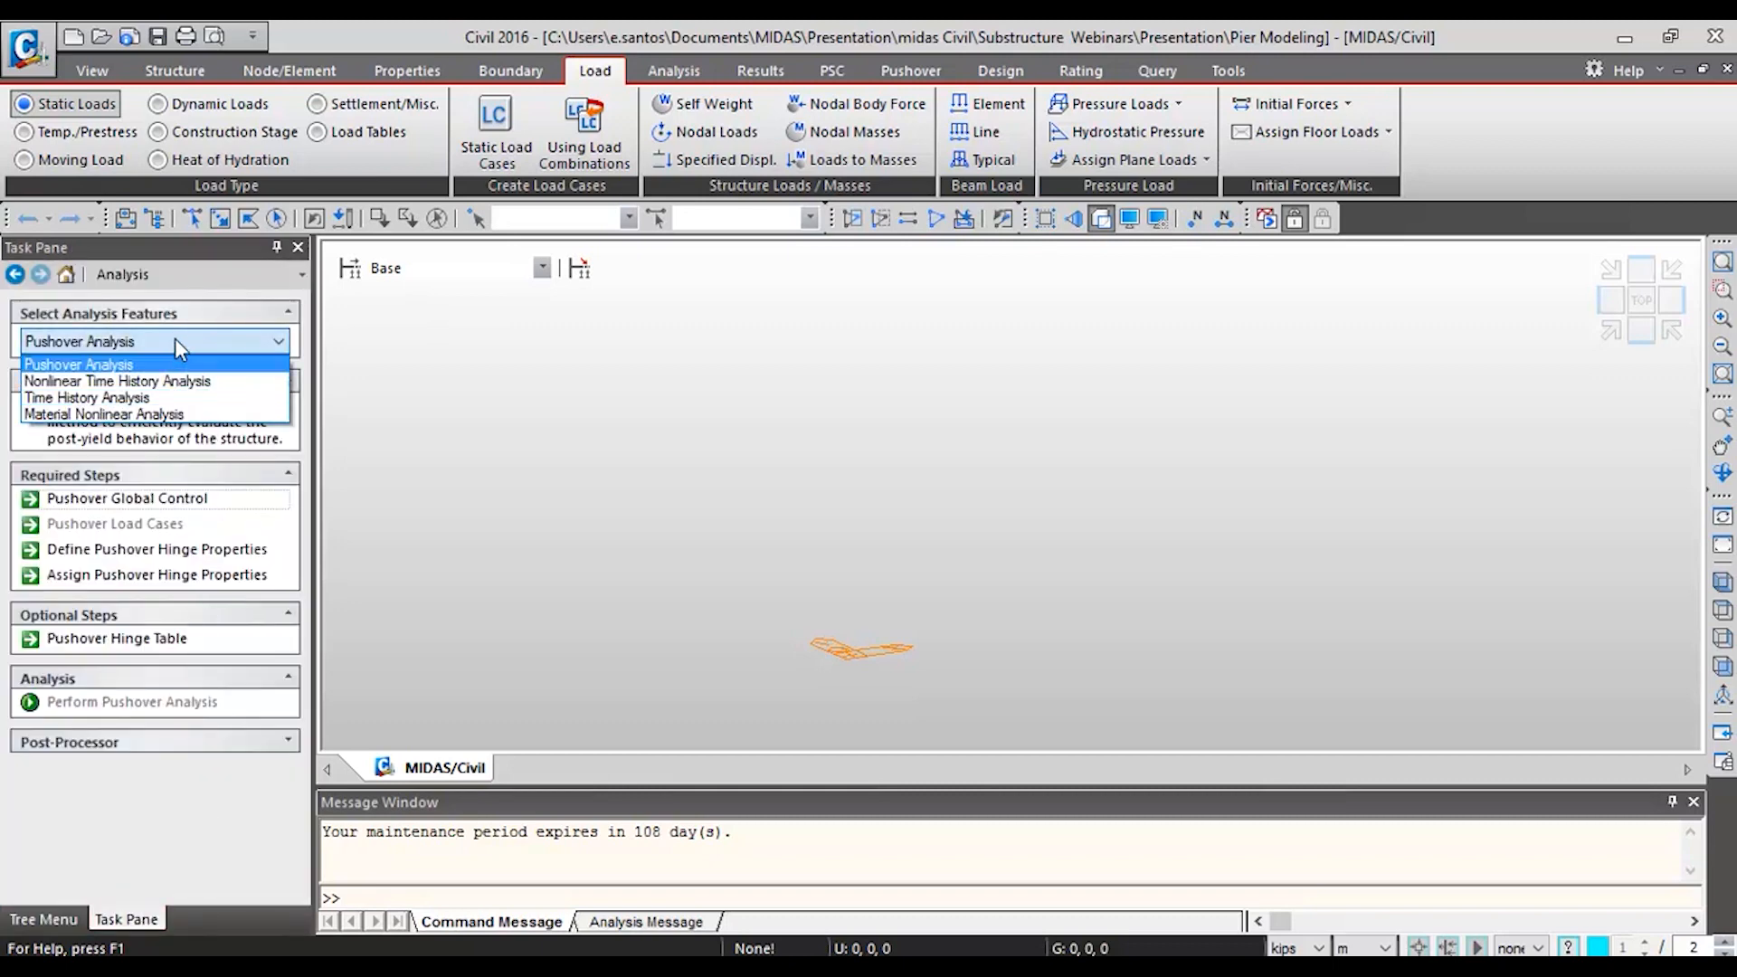
pyautogui.click(175, 341)
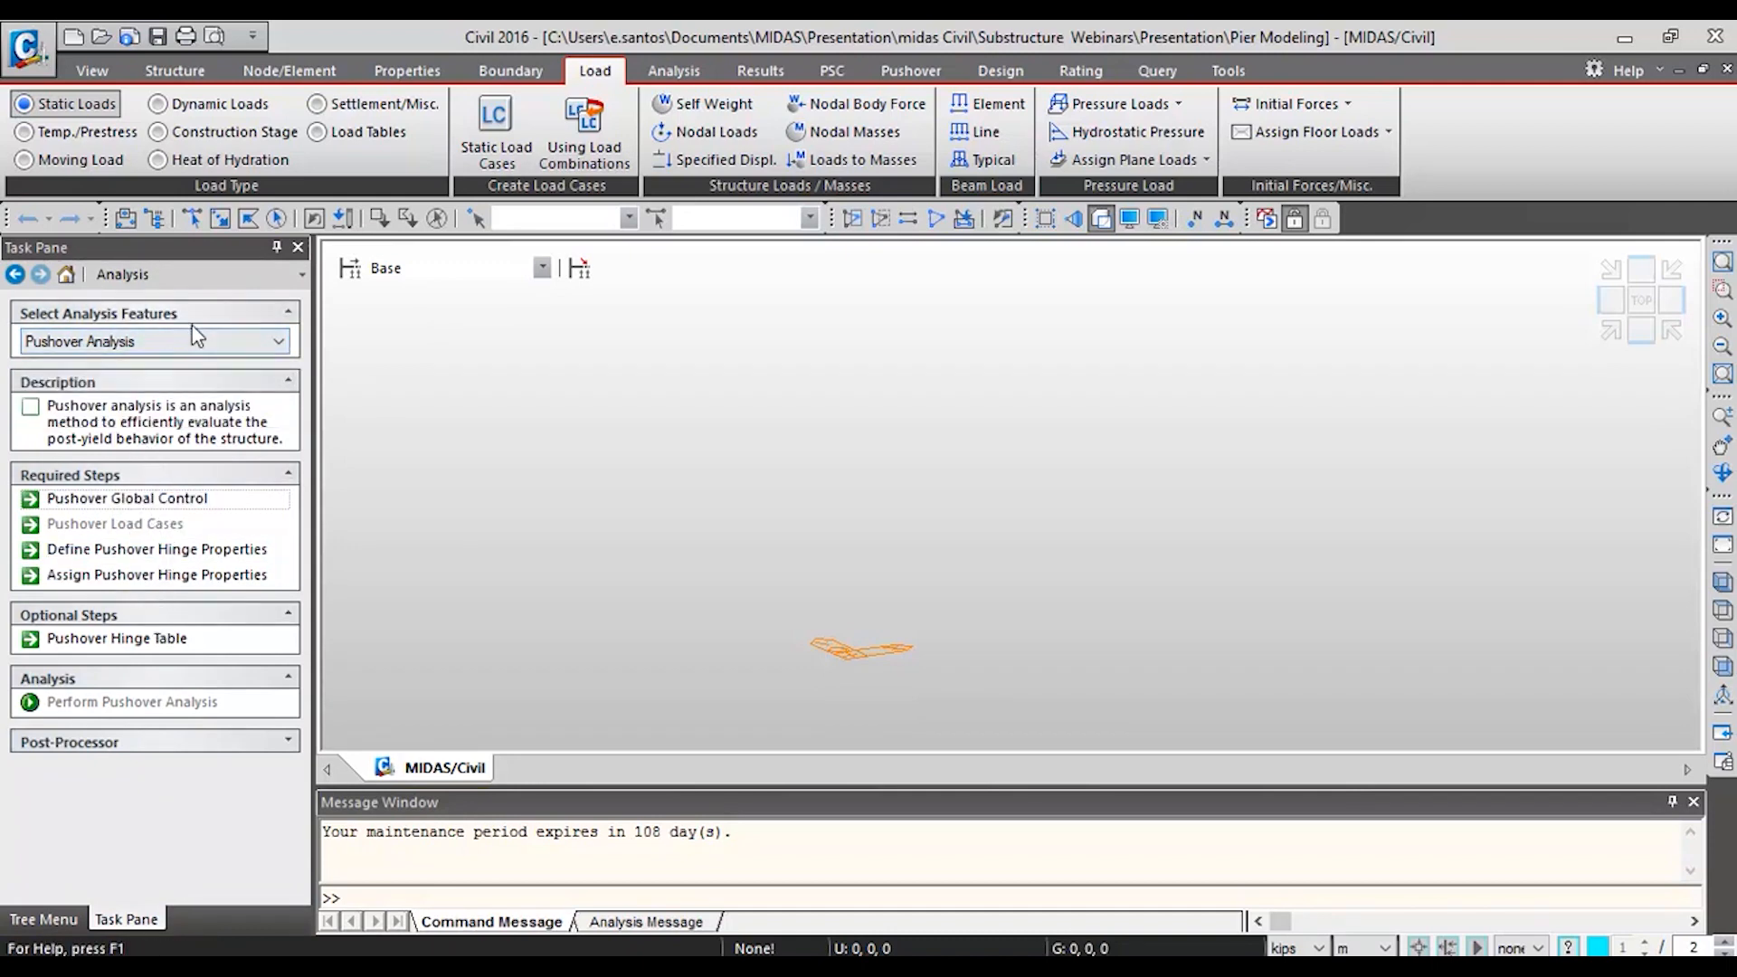
pyautogui.click(78, 920)
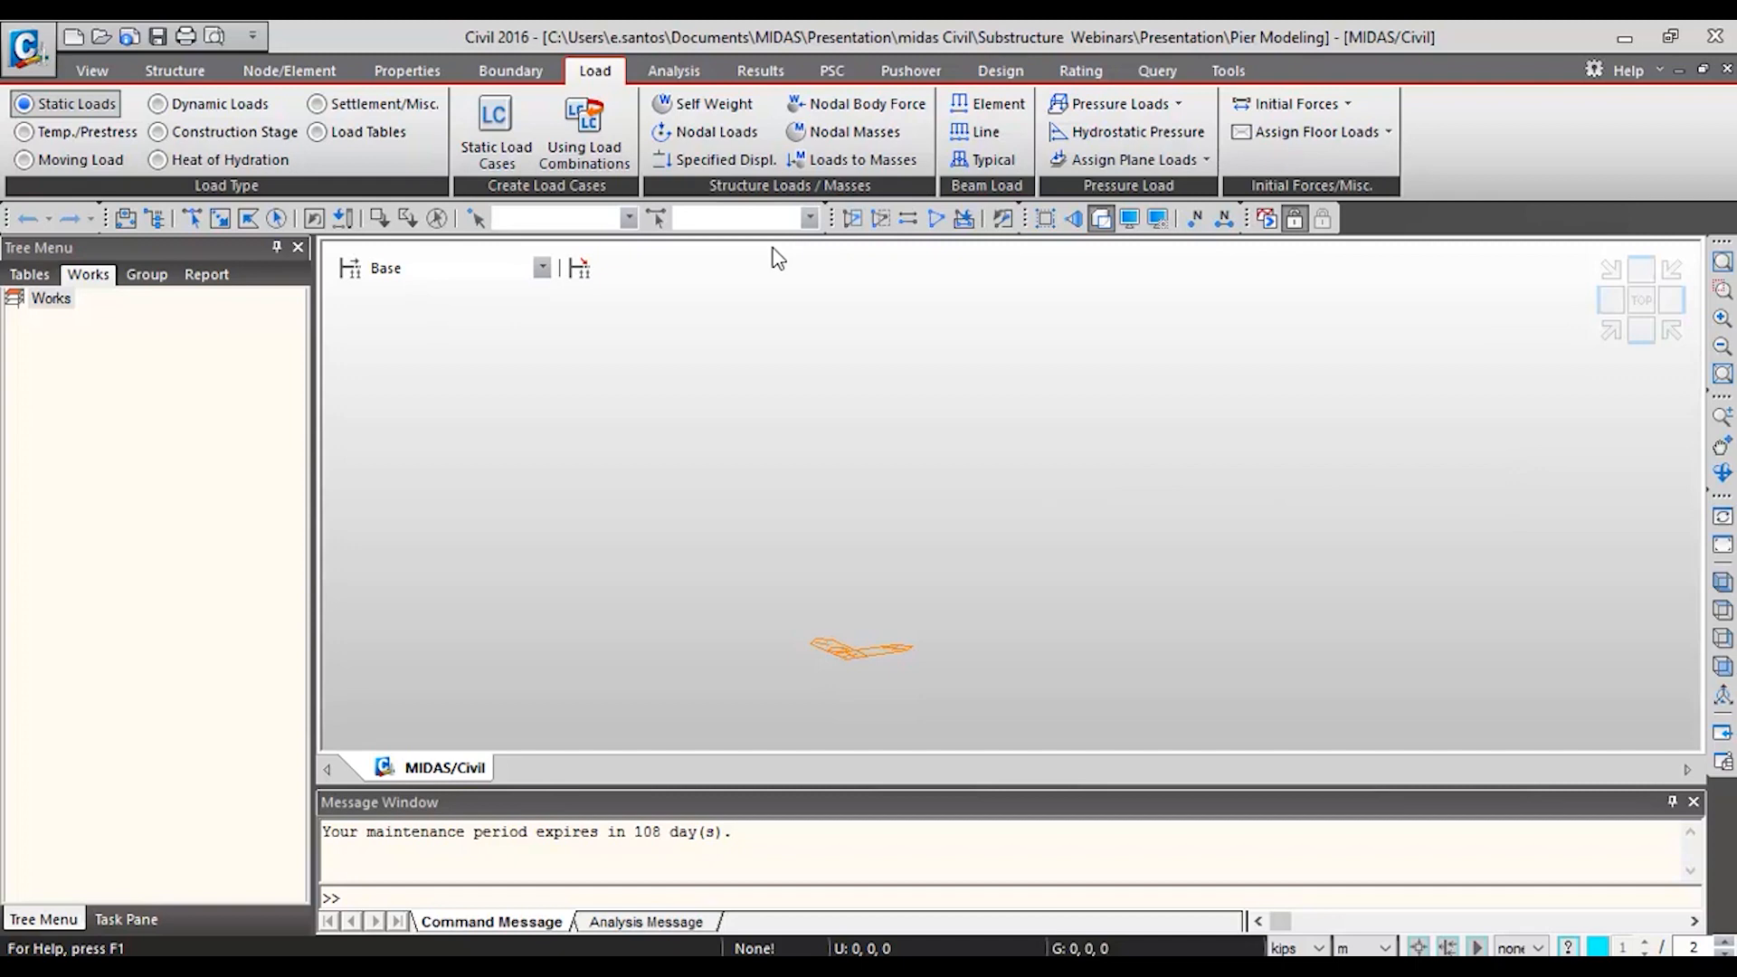
pyautogui.click(409, 71)
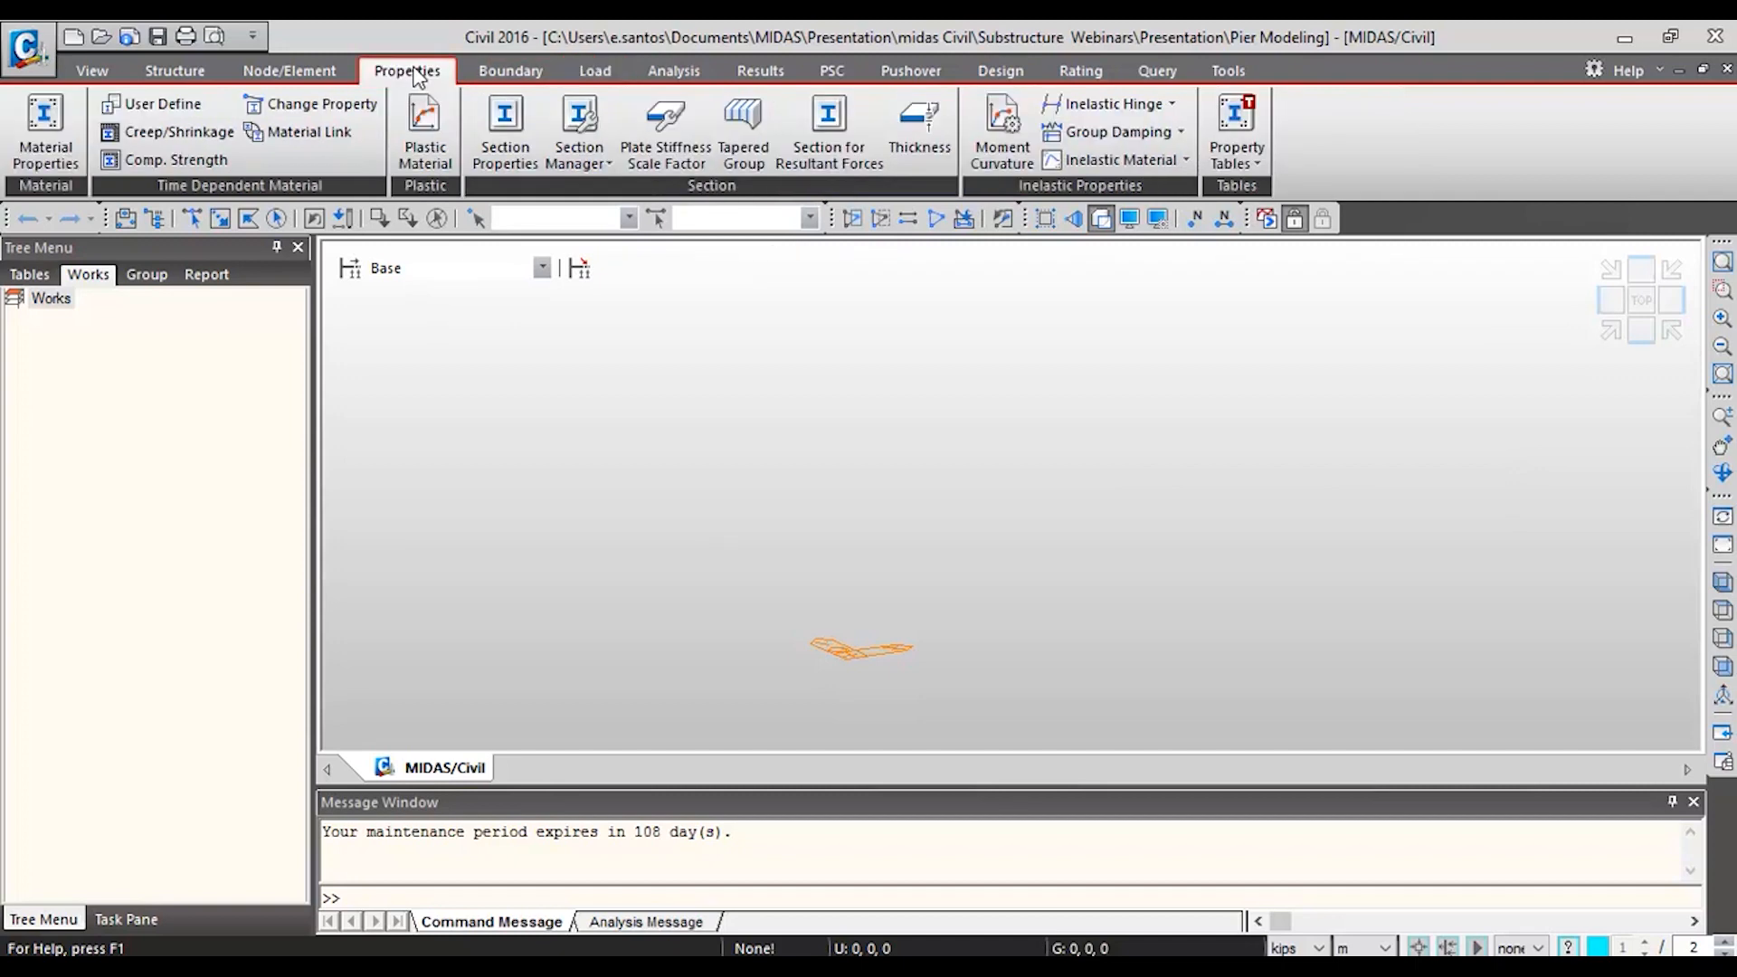
pyautogui.rightClick(551, 452)
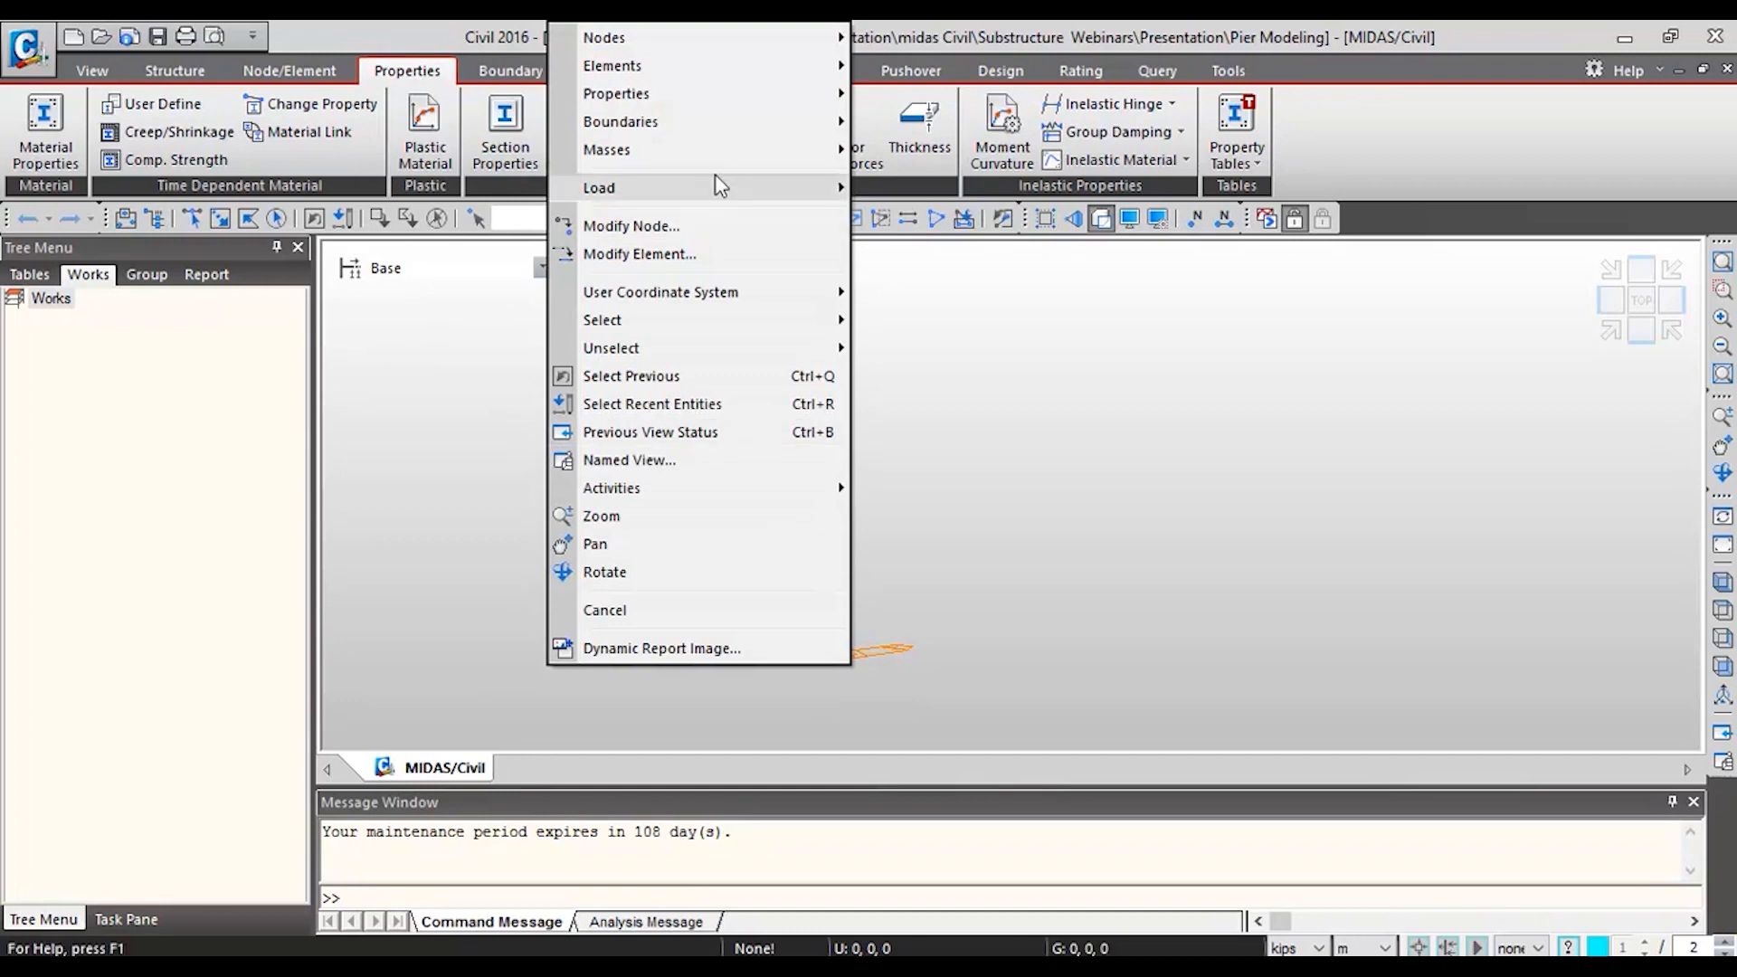
pyautogui.moveTo(793, 91)
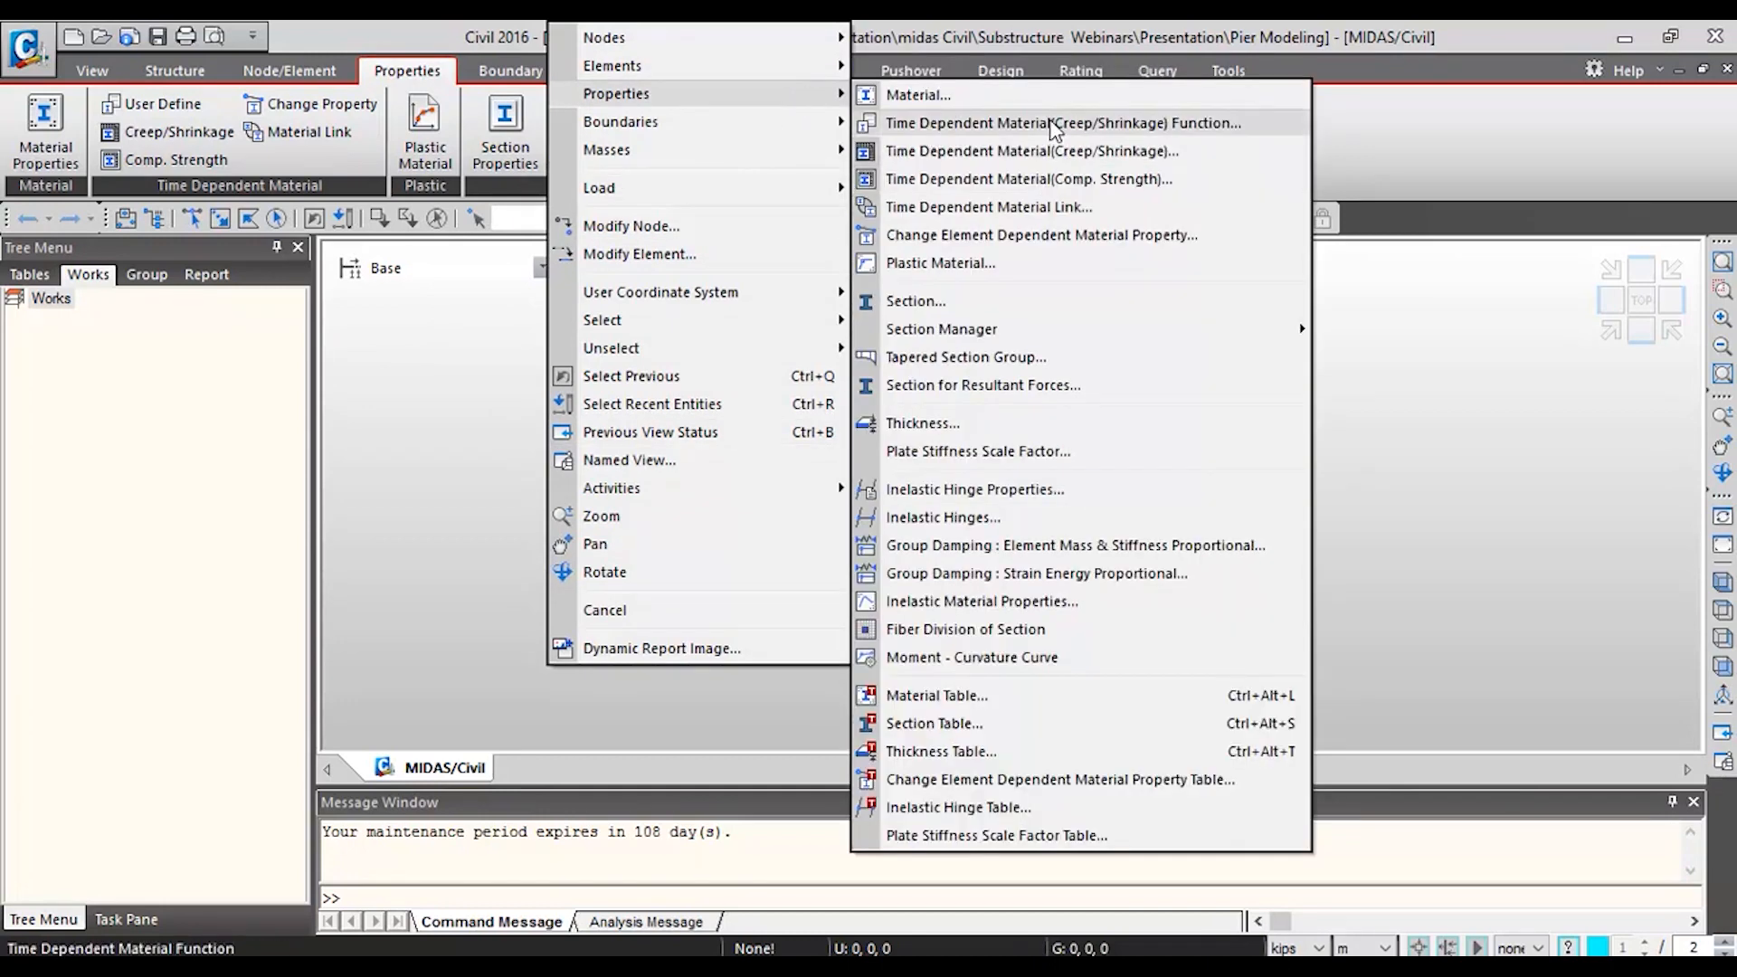
pyautogui.click(333, 544)
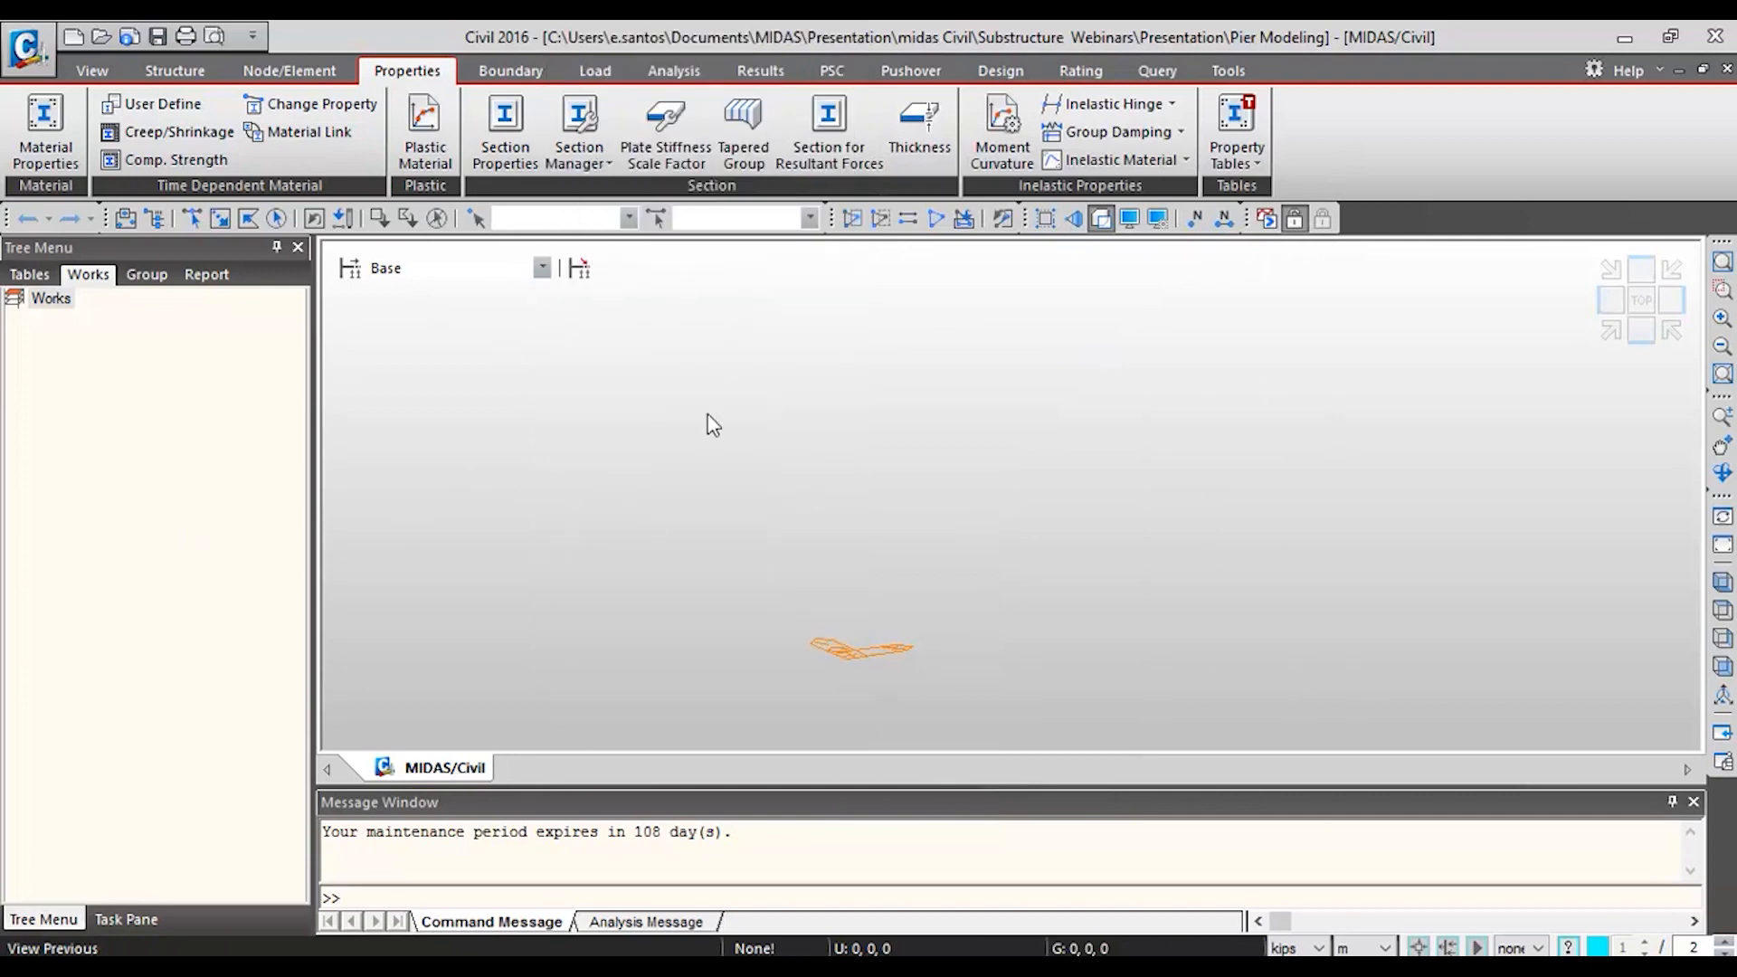
# - Open the material properties from the model view and start adding a new material
pyautogui.rightClick(667, 425)
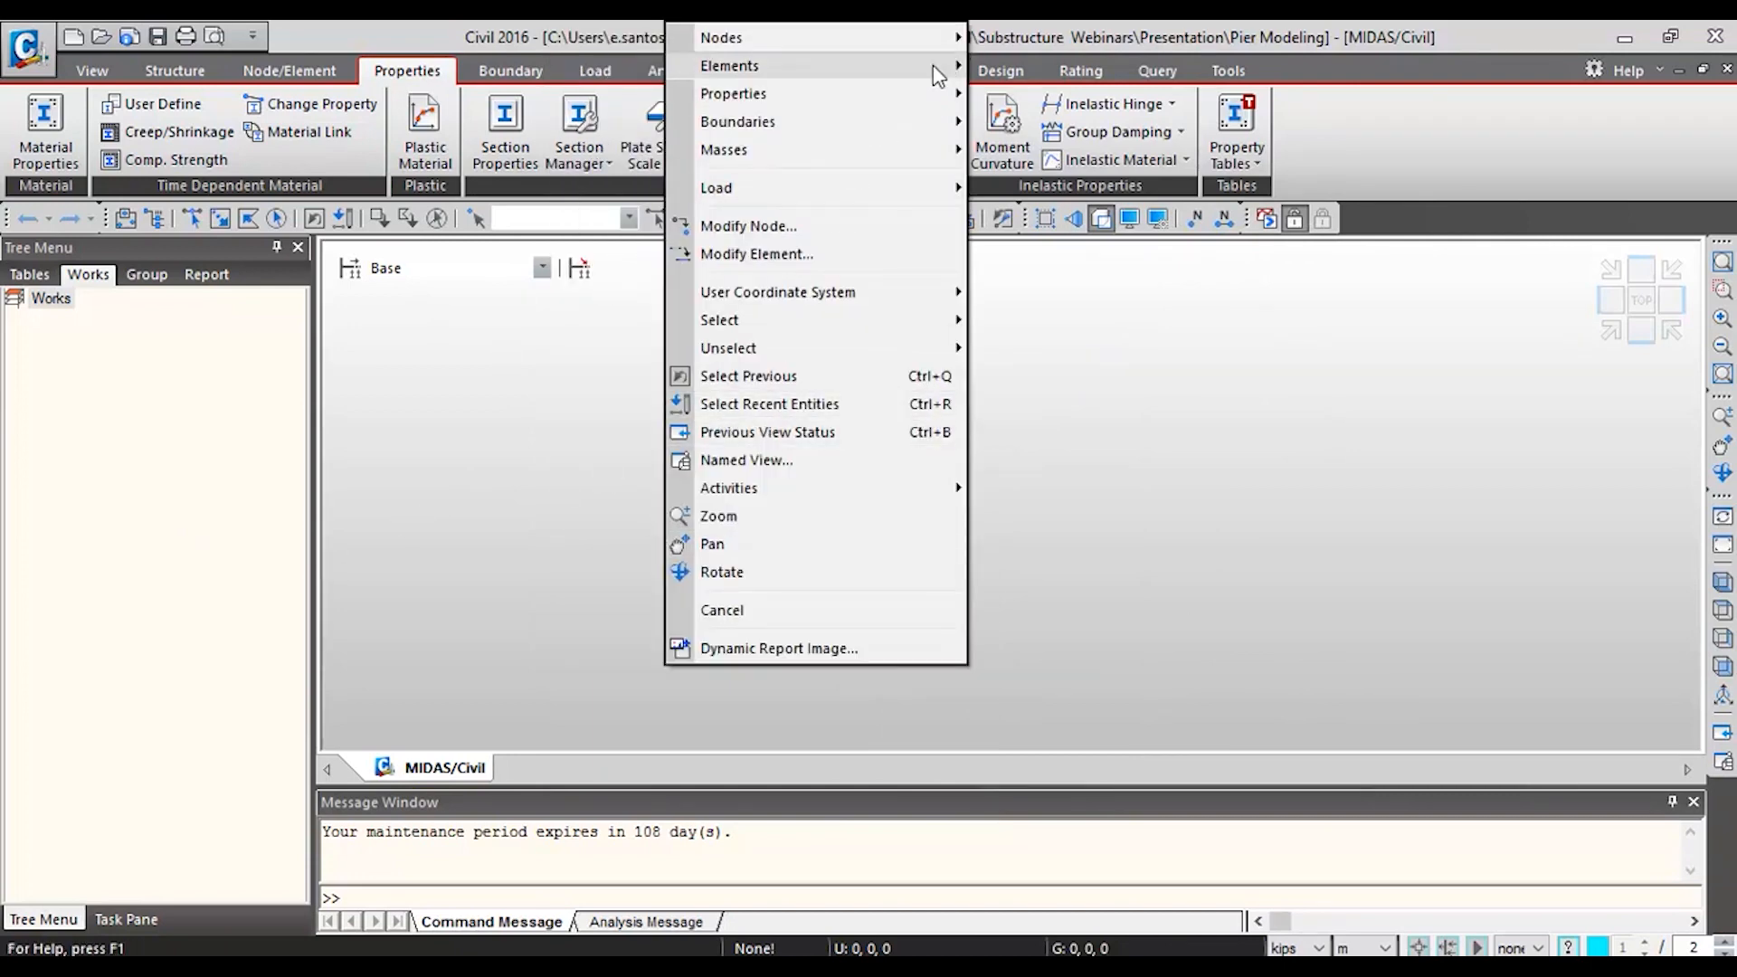
pyautogui.moveTo(923, 94)
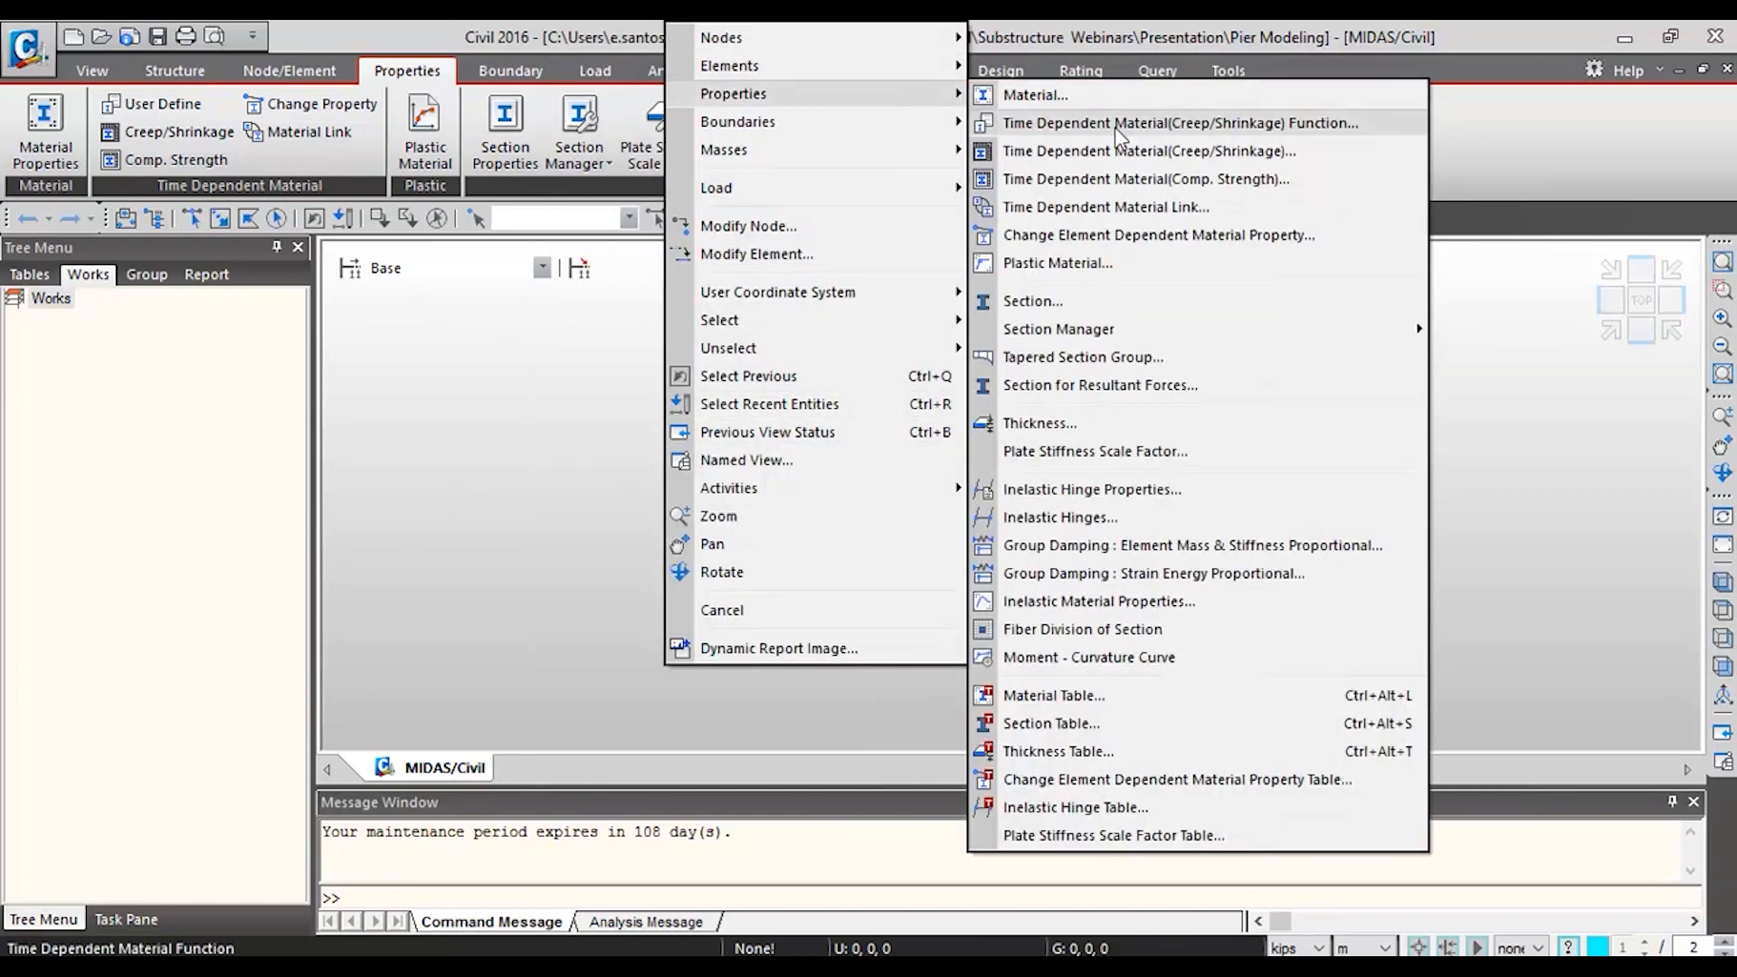
pyautogui.click(1071, 96)
pyautogui.moveTo(315, 42); pyautogui.dragTo(588, 147)
pyautogui.click(828, 230)
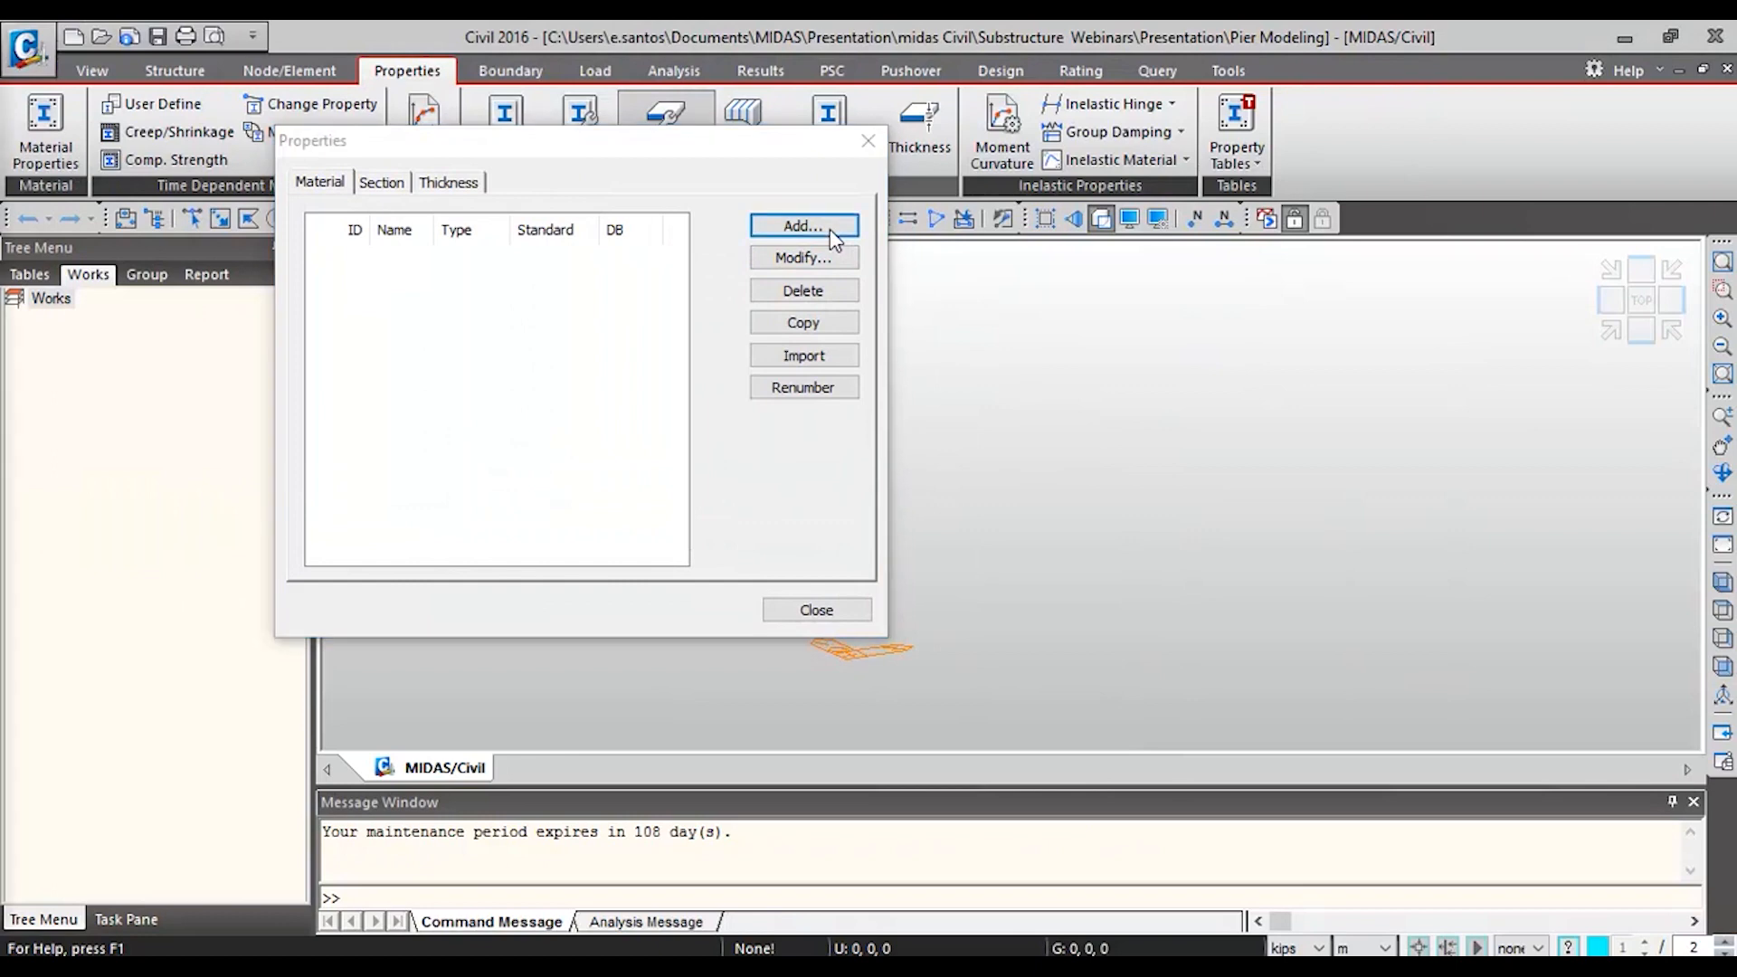
pyautogui.moveTo(742, 24); pyautogui.dragTo(921, 66)
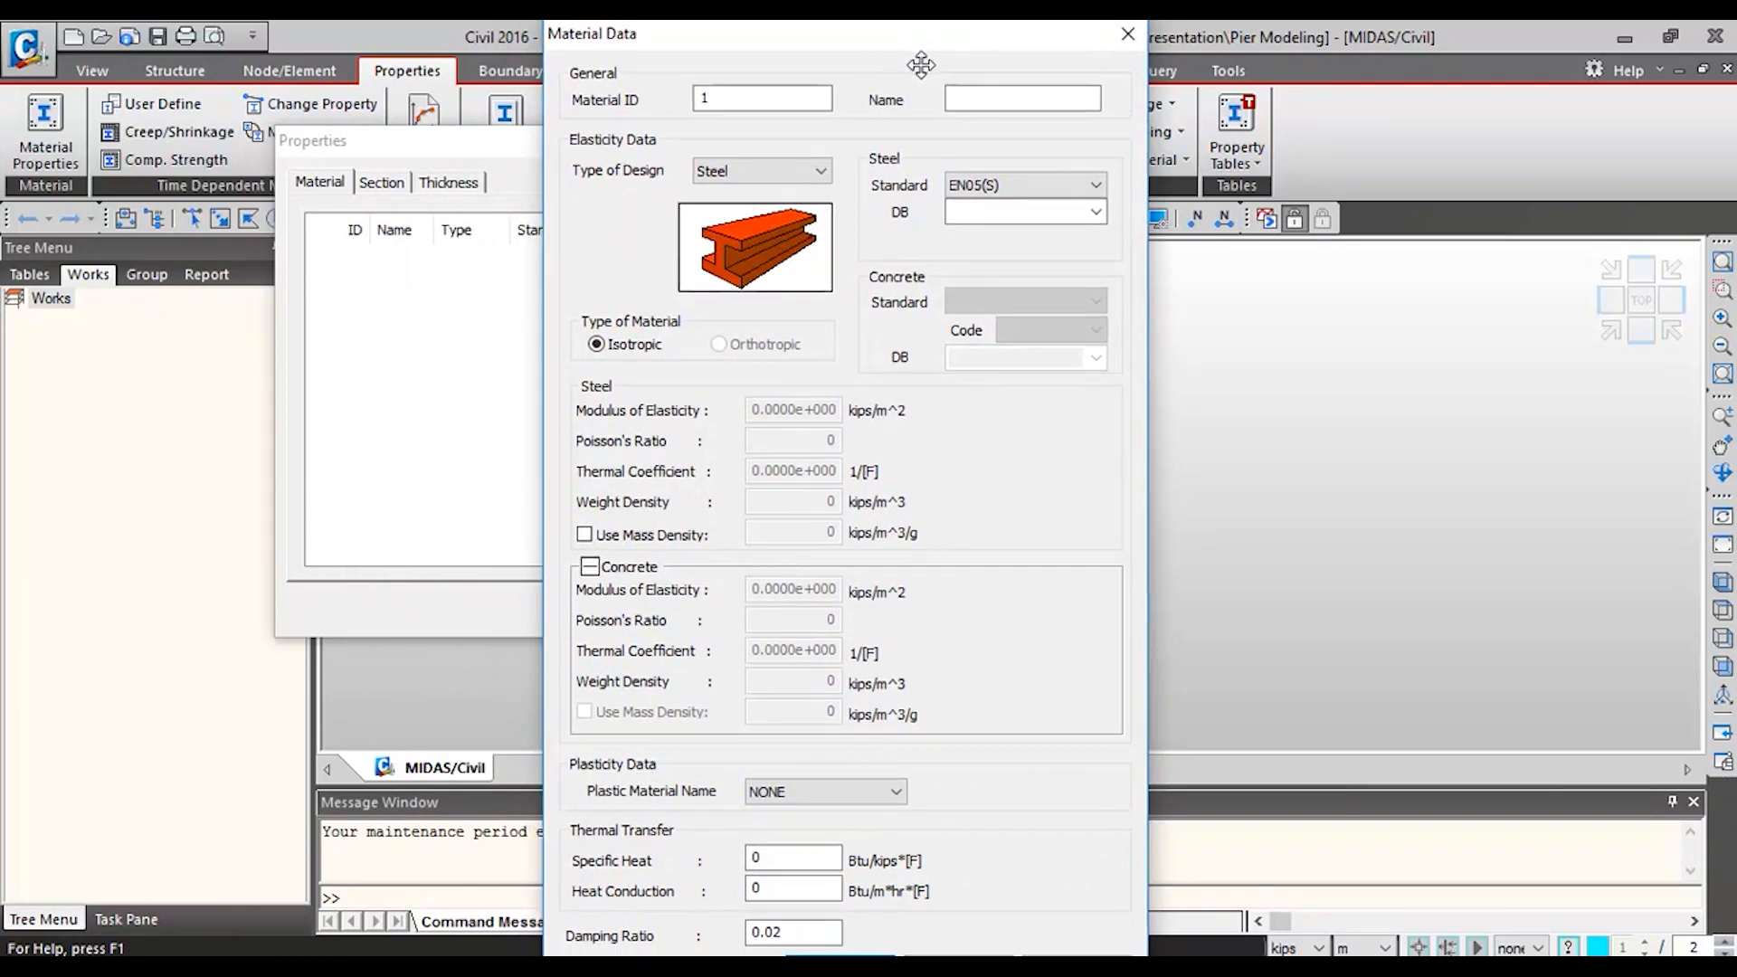
# - Try the SRC and User Defined design types for the new material
pyautogui.click(789, 174)
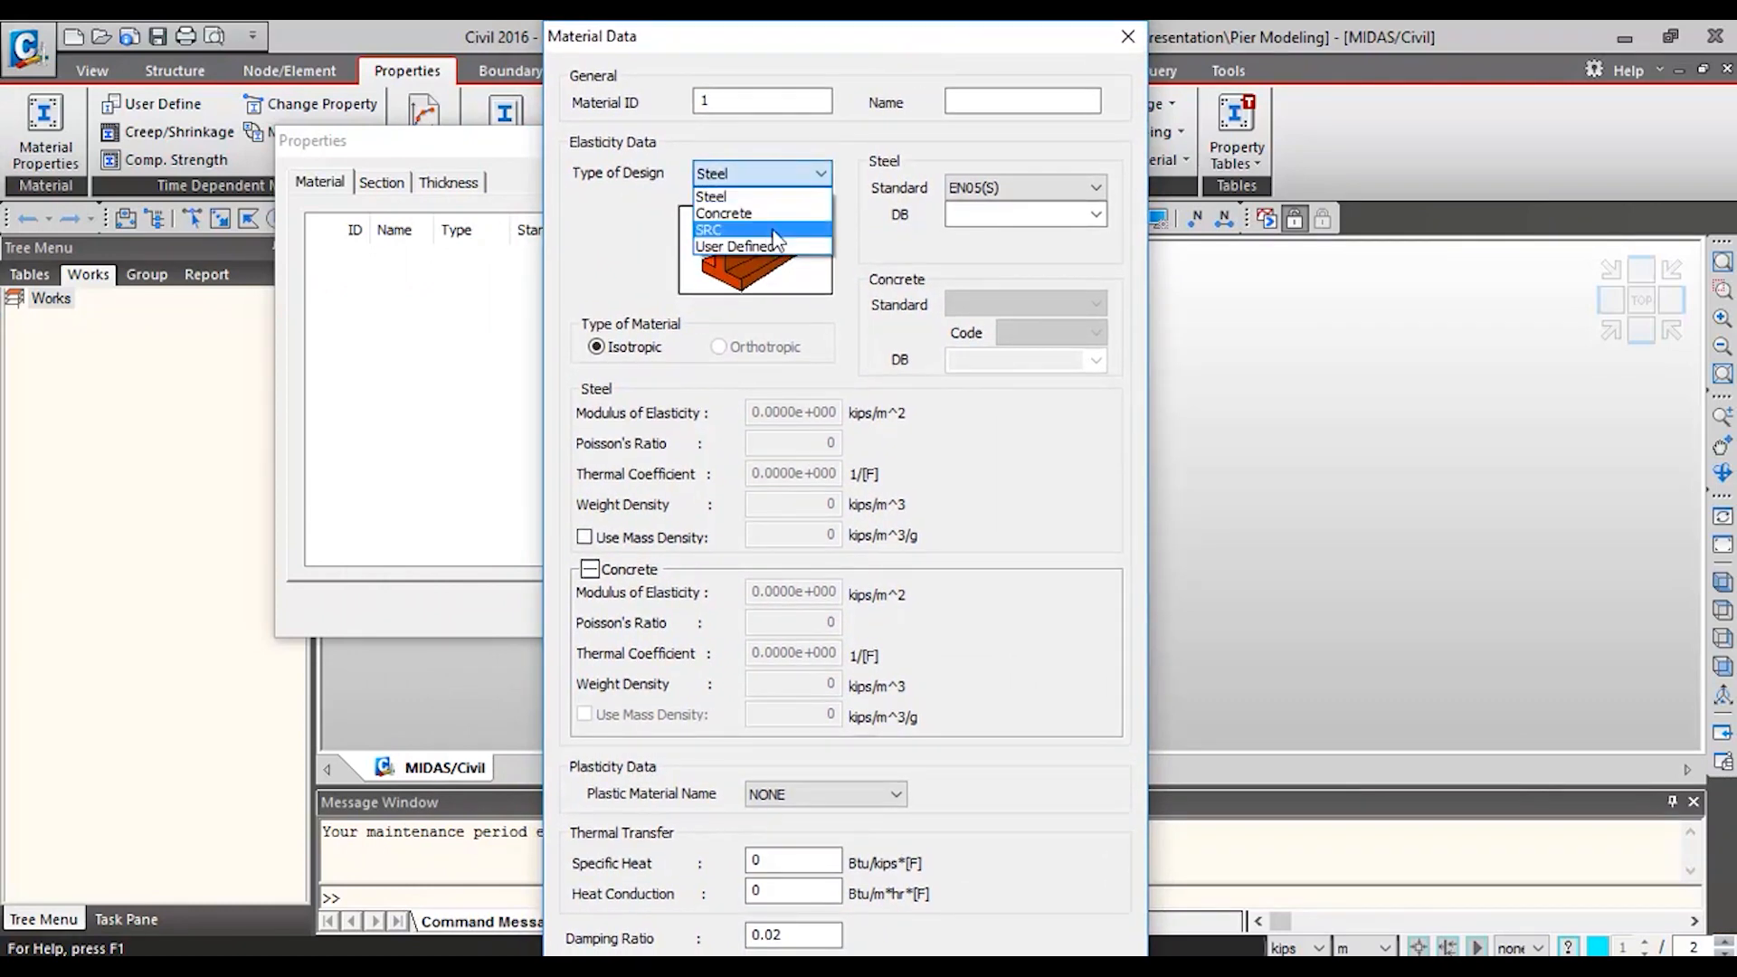
pyautogui.click(765, 231)
pyautogui.click(787, 174)
pyautogui.click(806, 246)
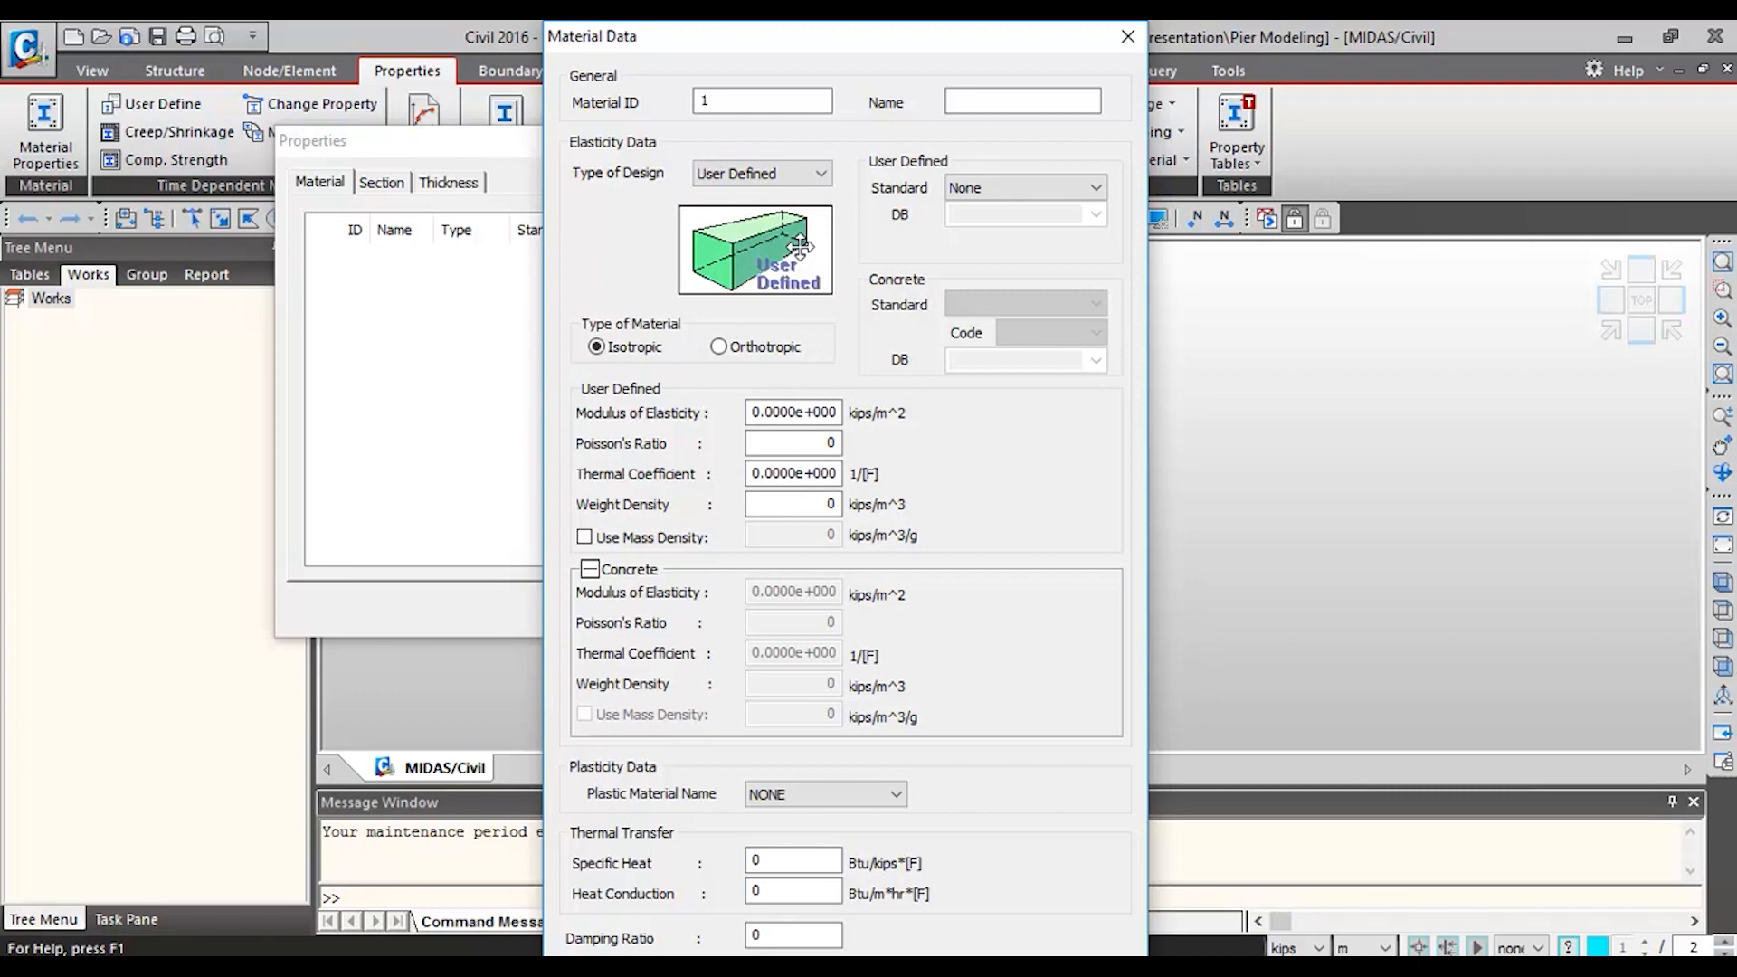
# - Define material 1 as concrete using the ASTM(RC) standard with Grade C5000, and add it to the model
pyautogui.click(778, 174)
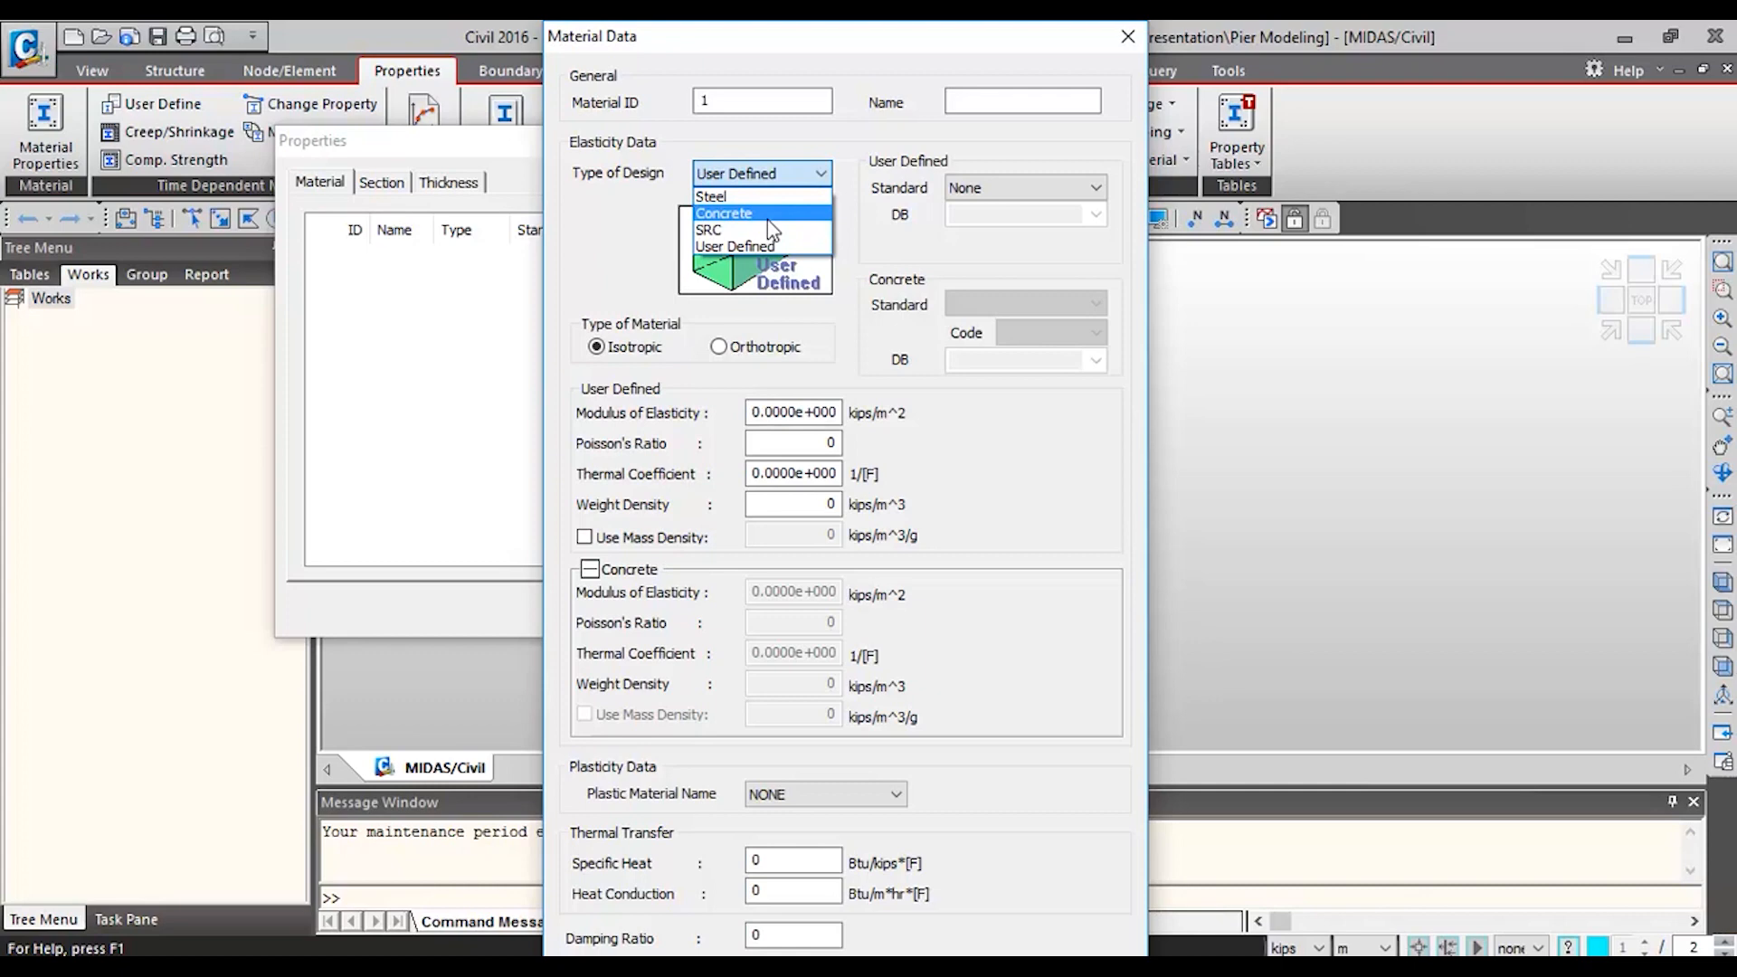
pyautogui.click(770, 217)
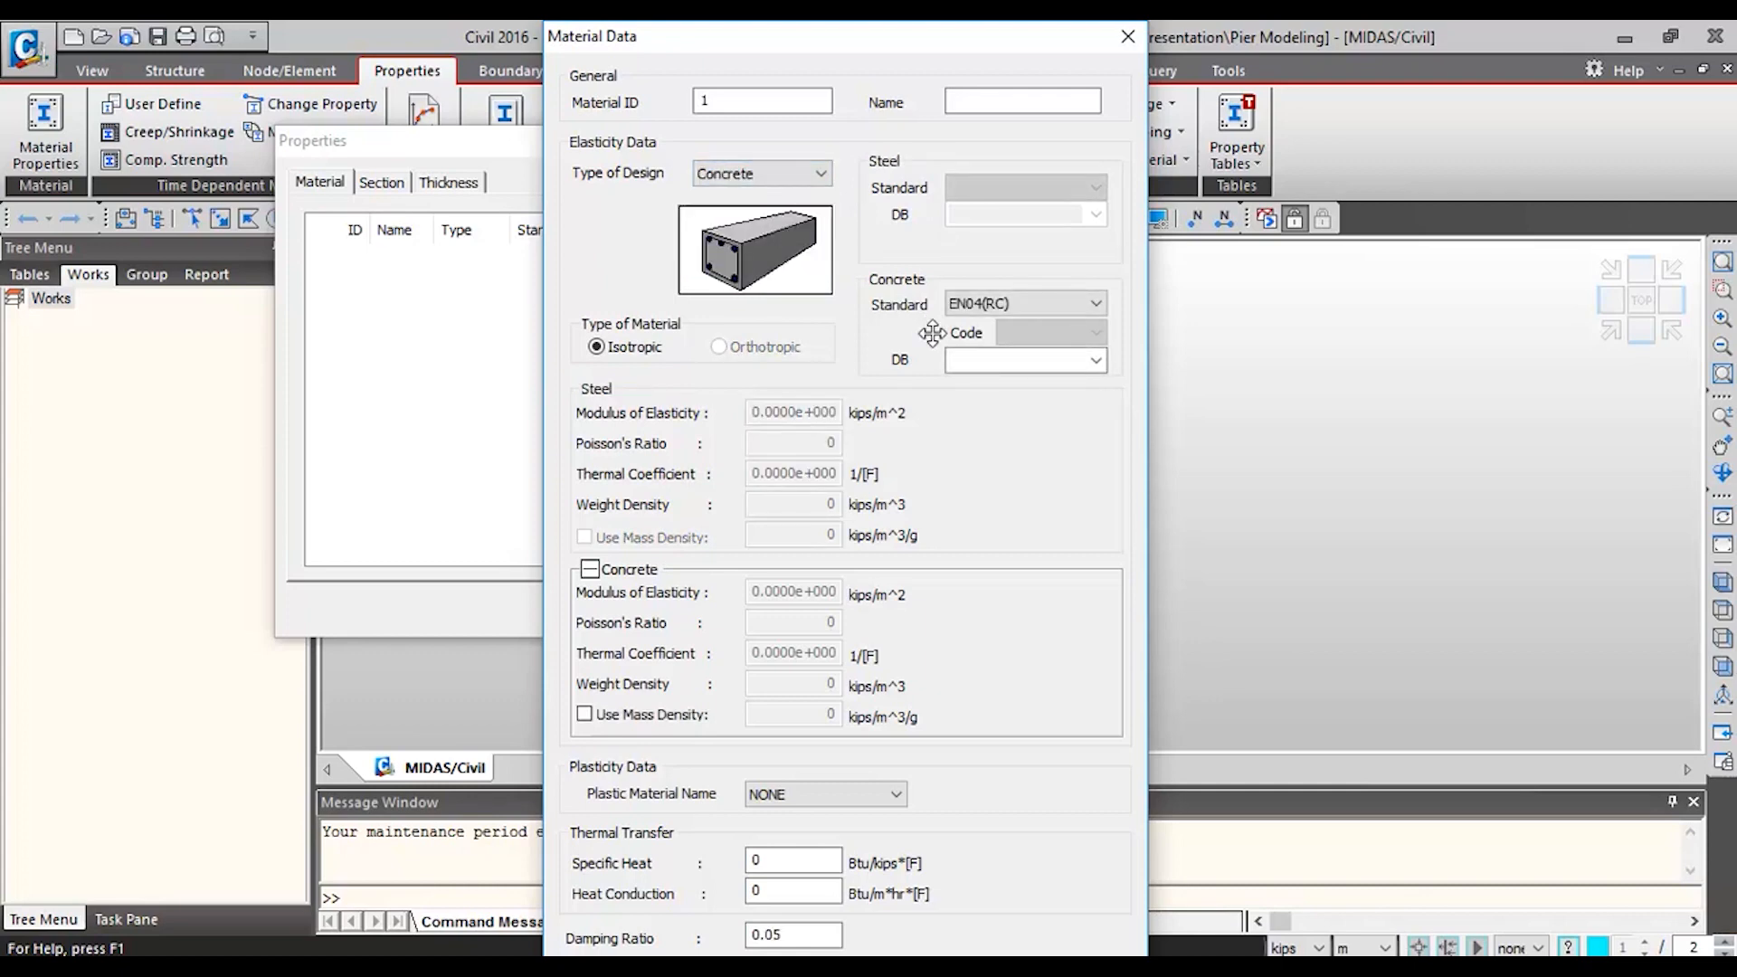
pyautogui.click(1027, 305)
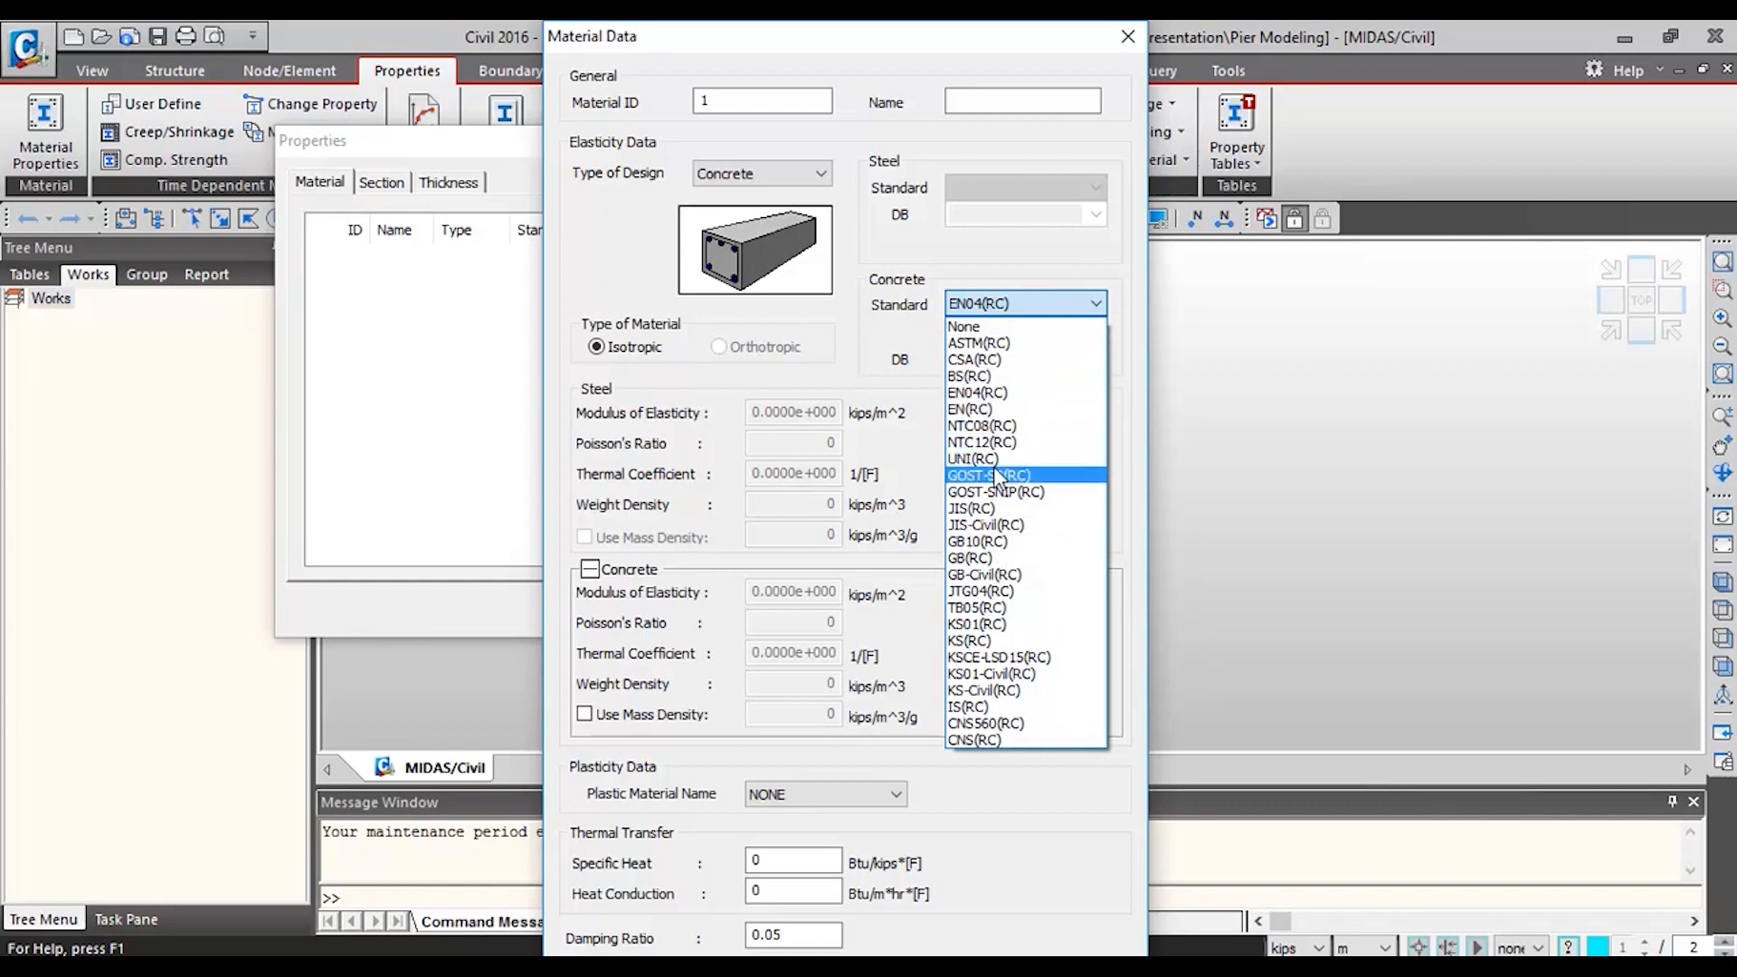
pyautogui.click(1041, 353)
pyautogui.click(1097, 360)
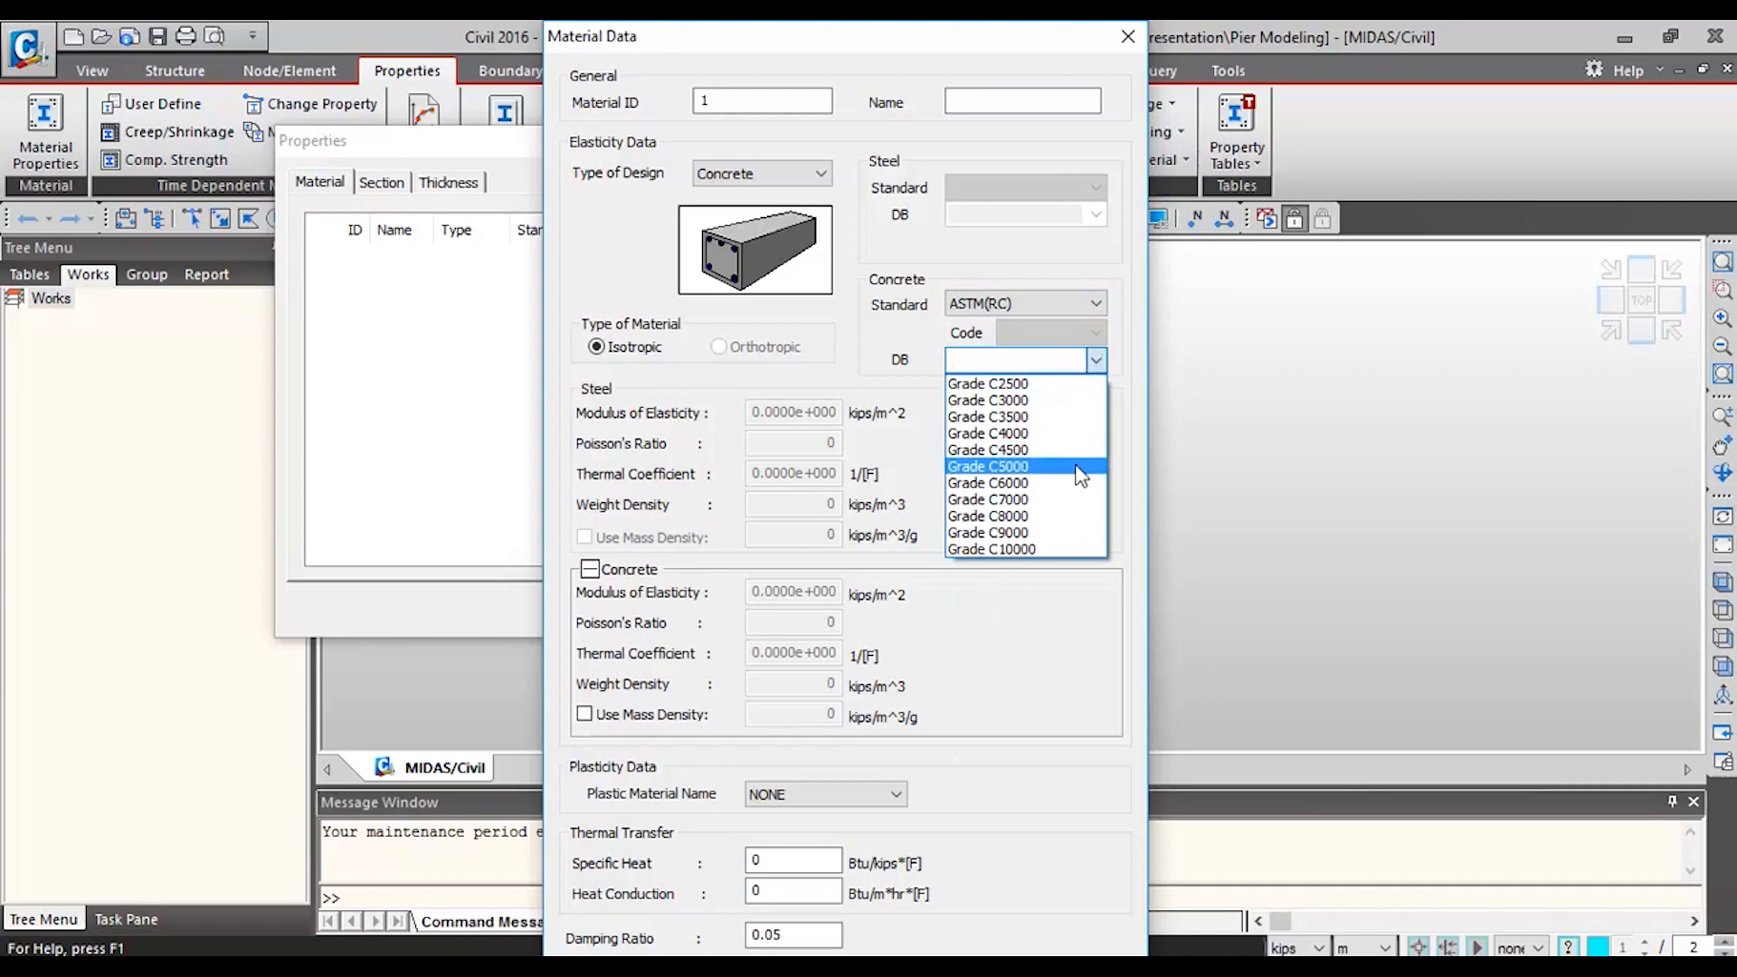
pyautogui.click(1082, 467)
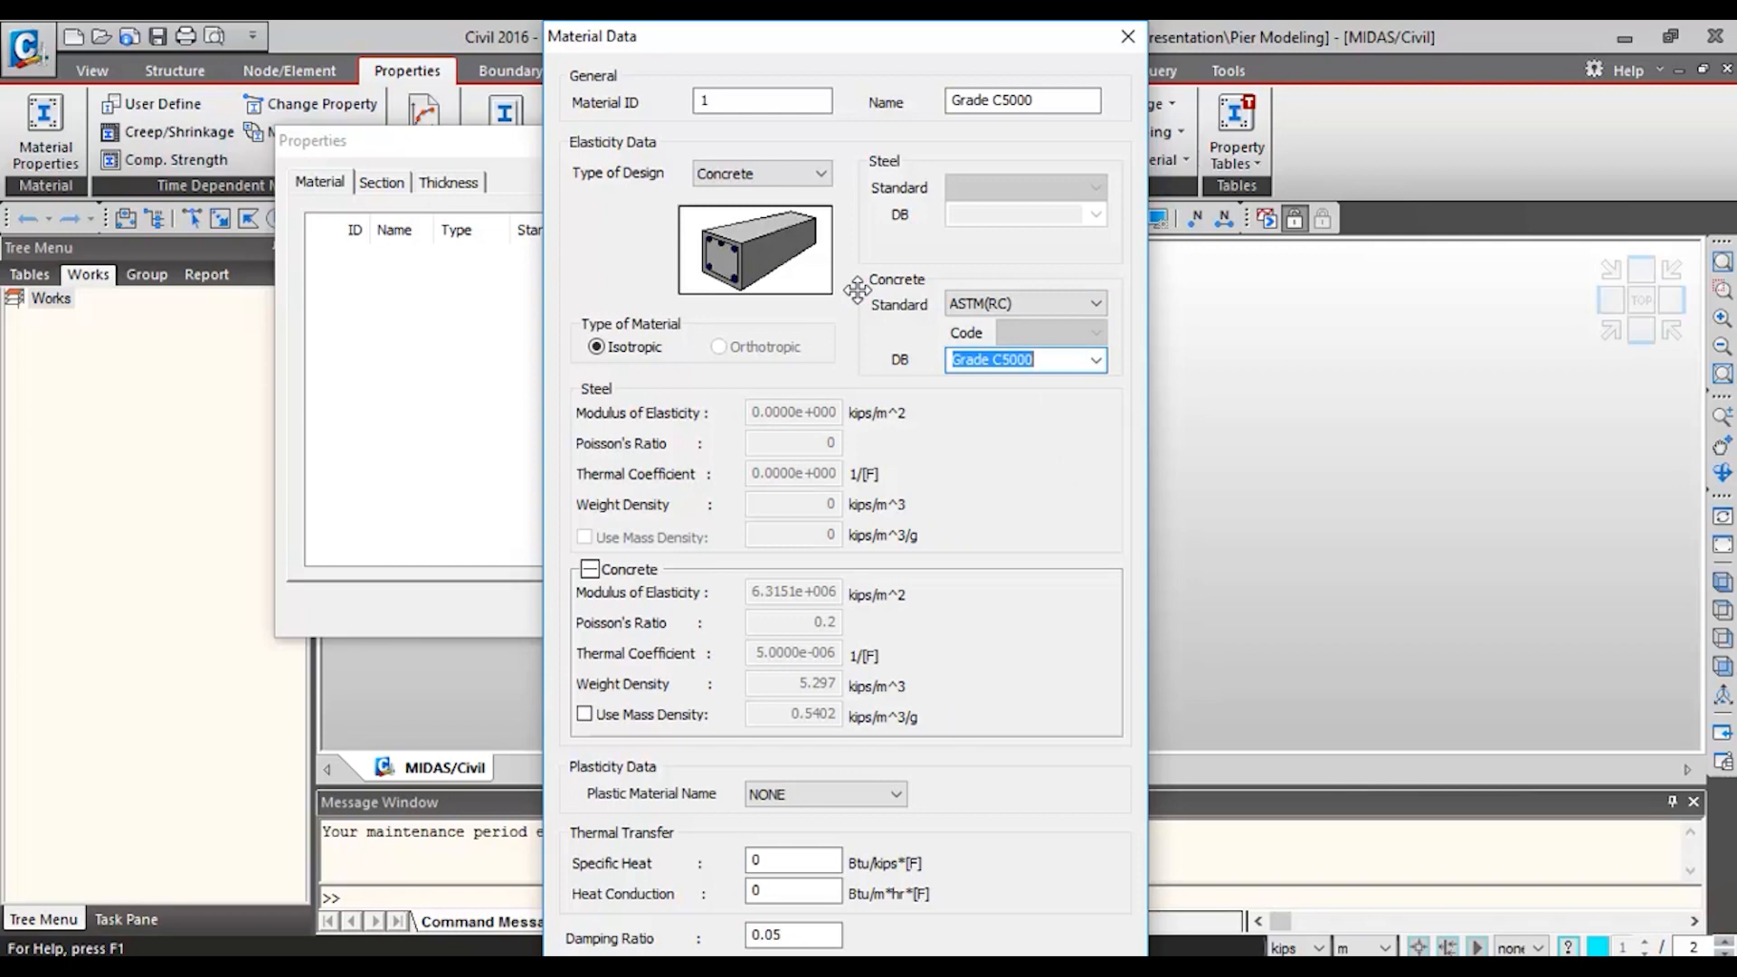
pyautogui.press('Return')
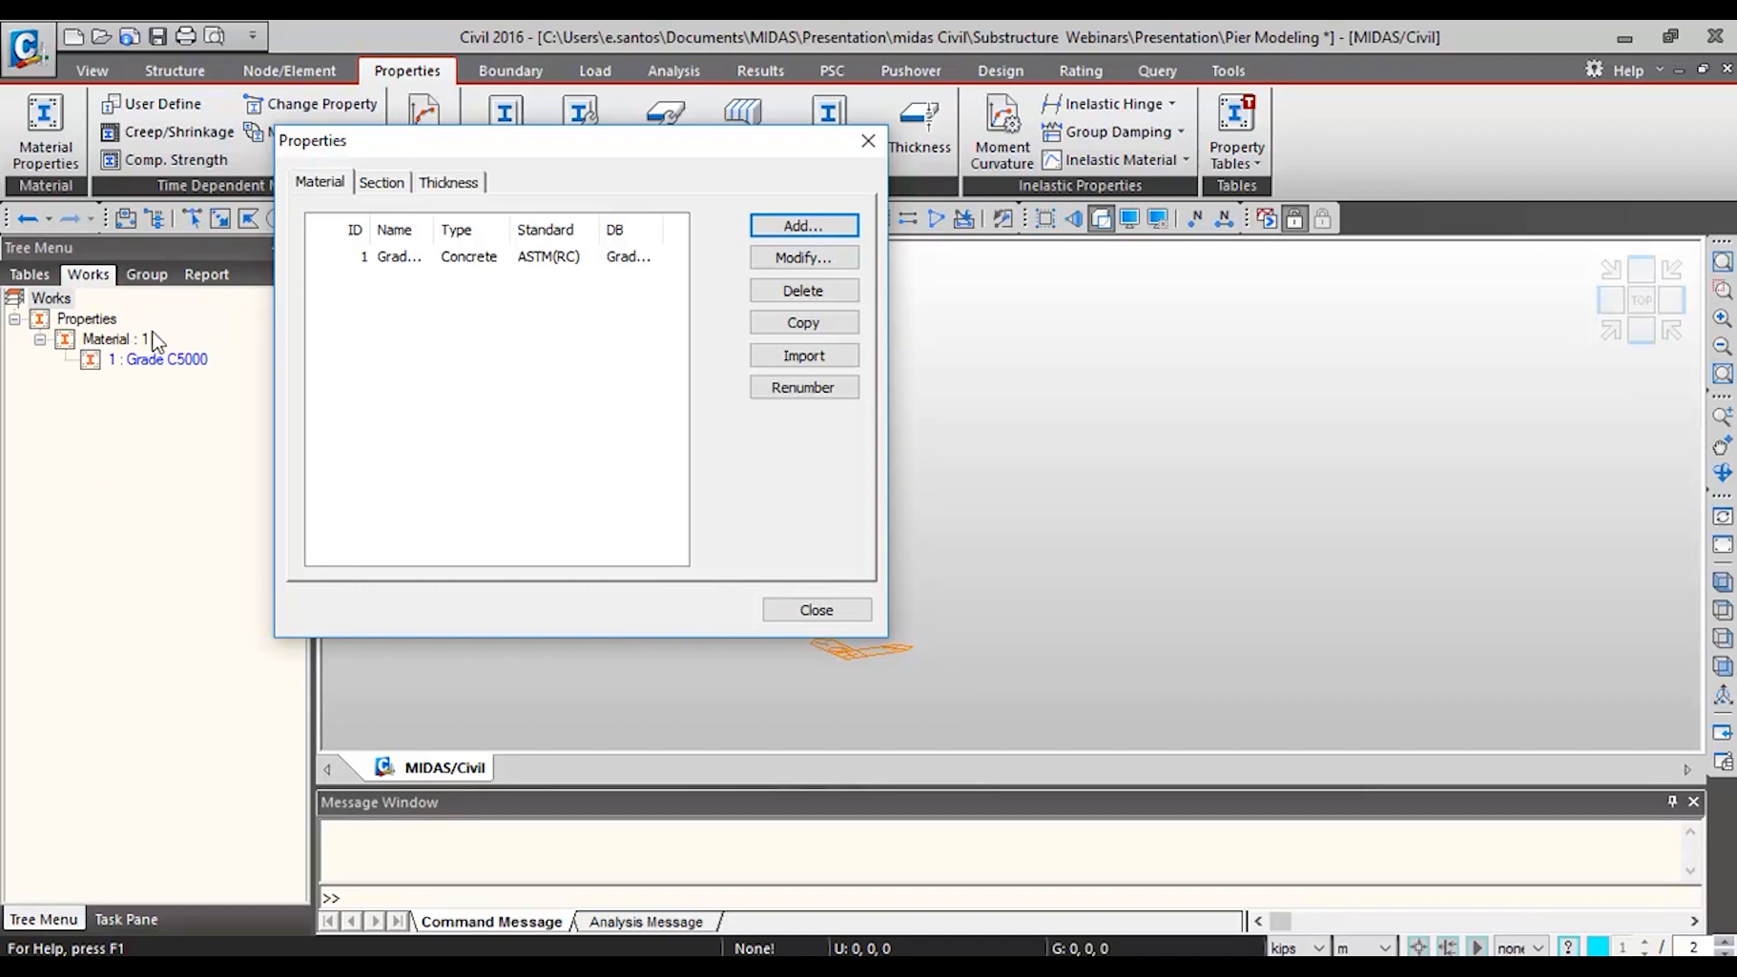
# - Open the section properties and start adding a new section
pyautogui.click(374, 184)
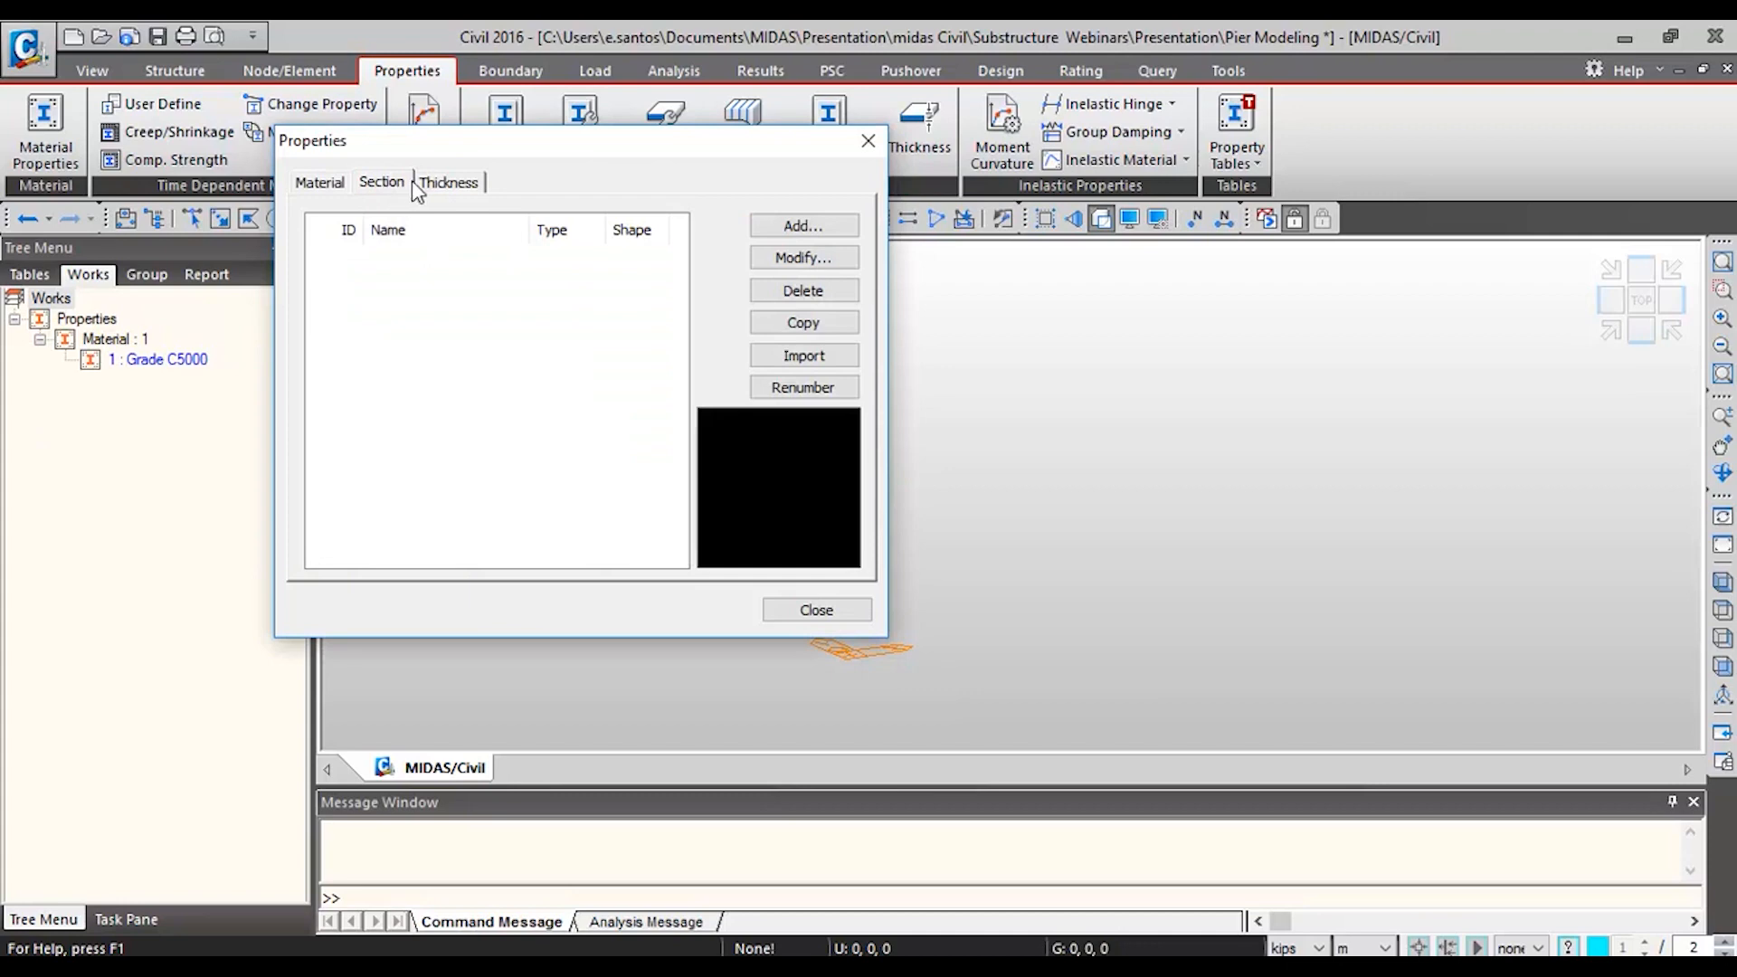
pyautogui.hotkey('alt', 'Tab')
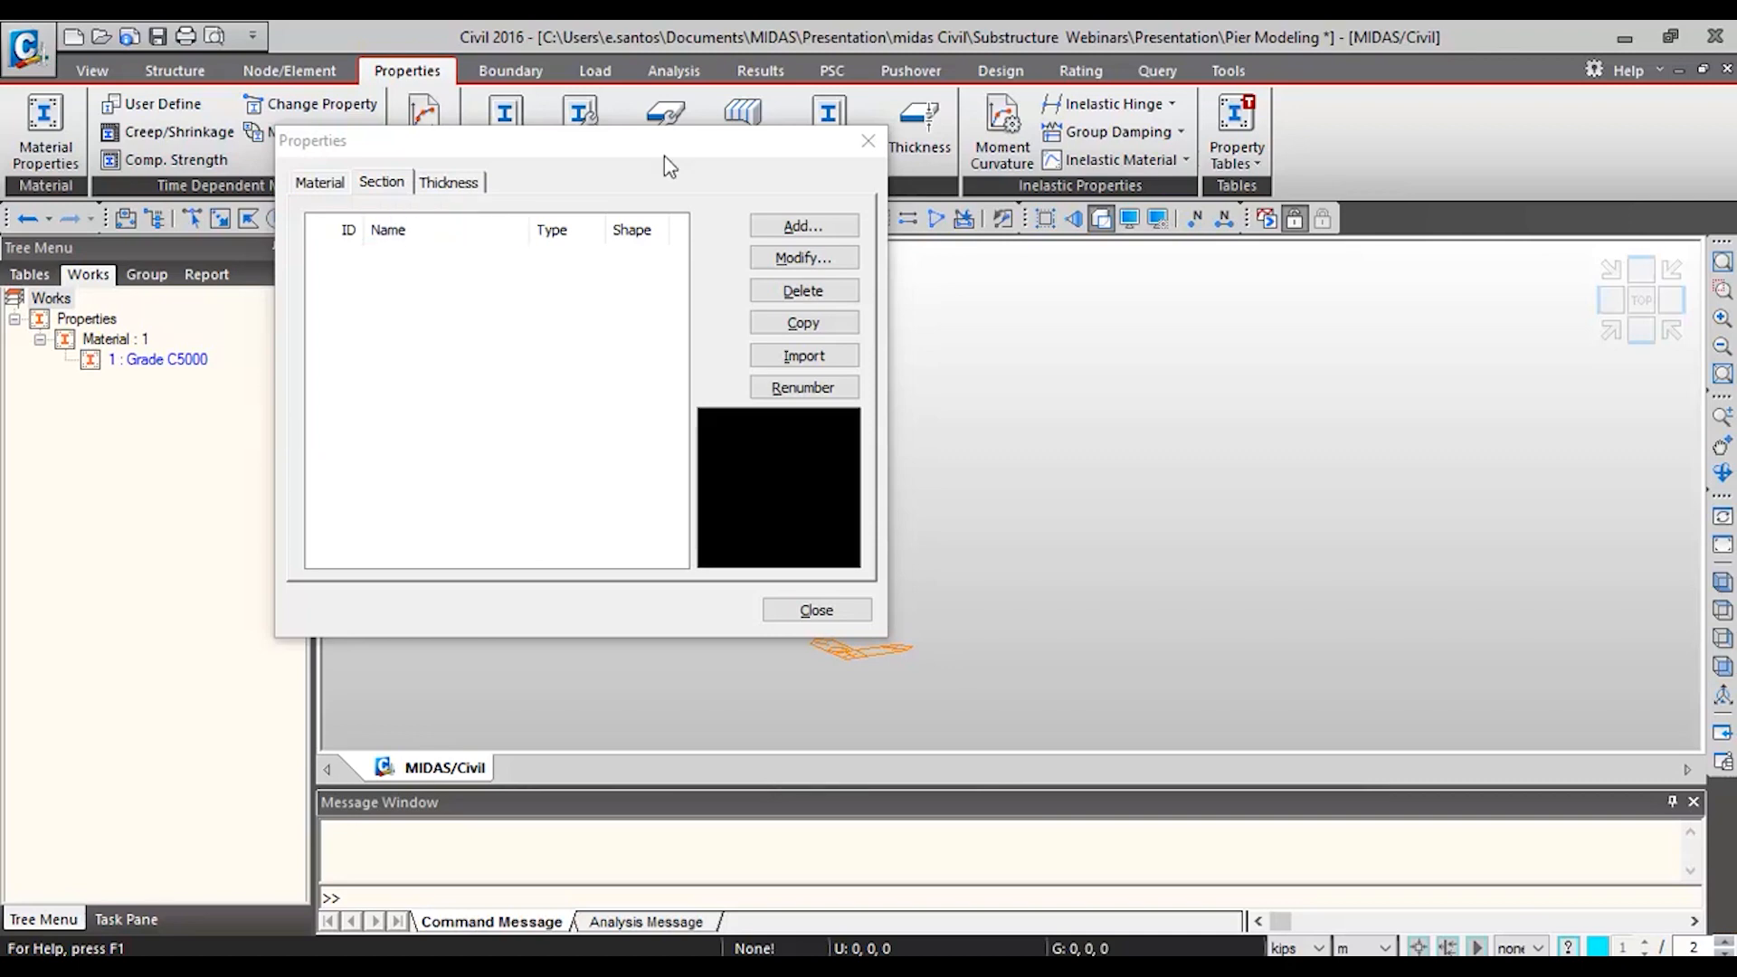
pyautogui.moveTo(520, 137); pyautogui.dragTo(553, 247)
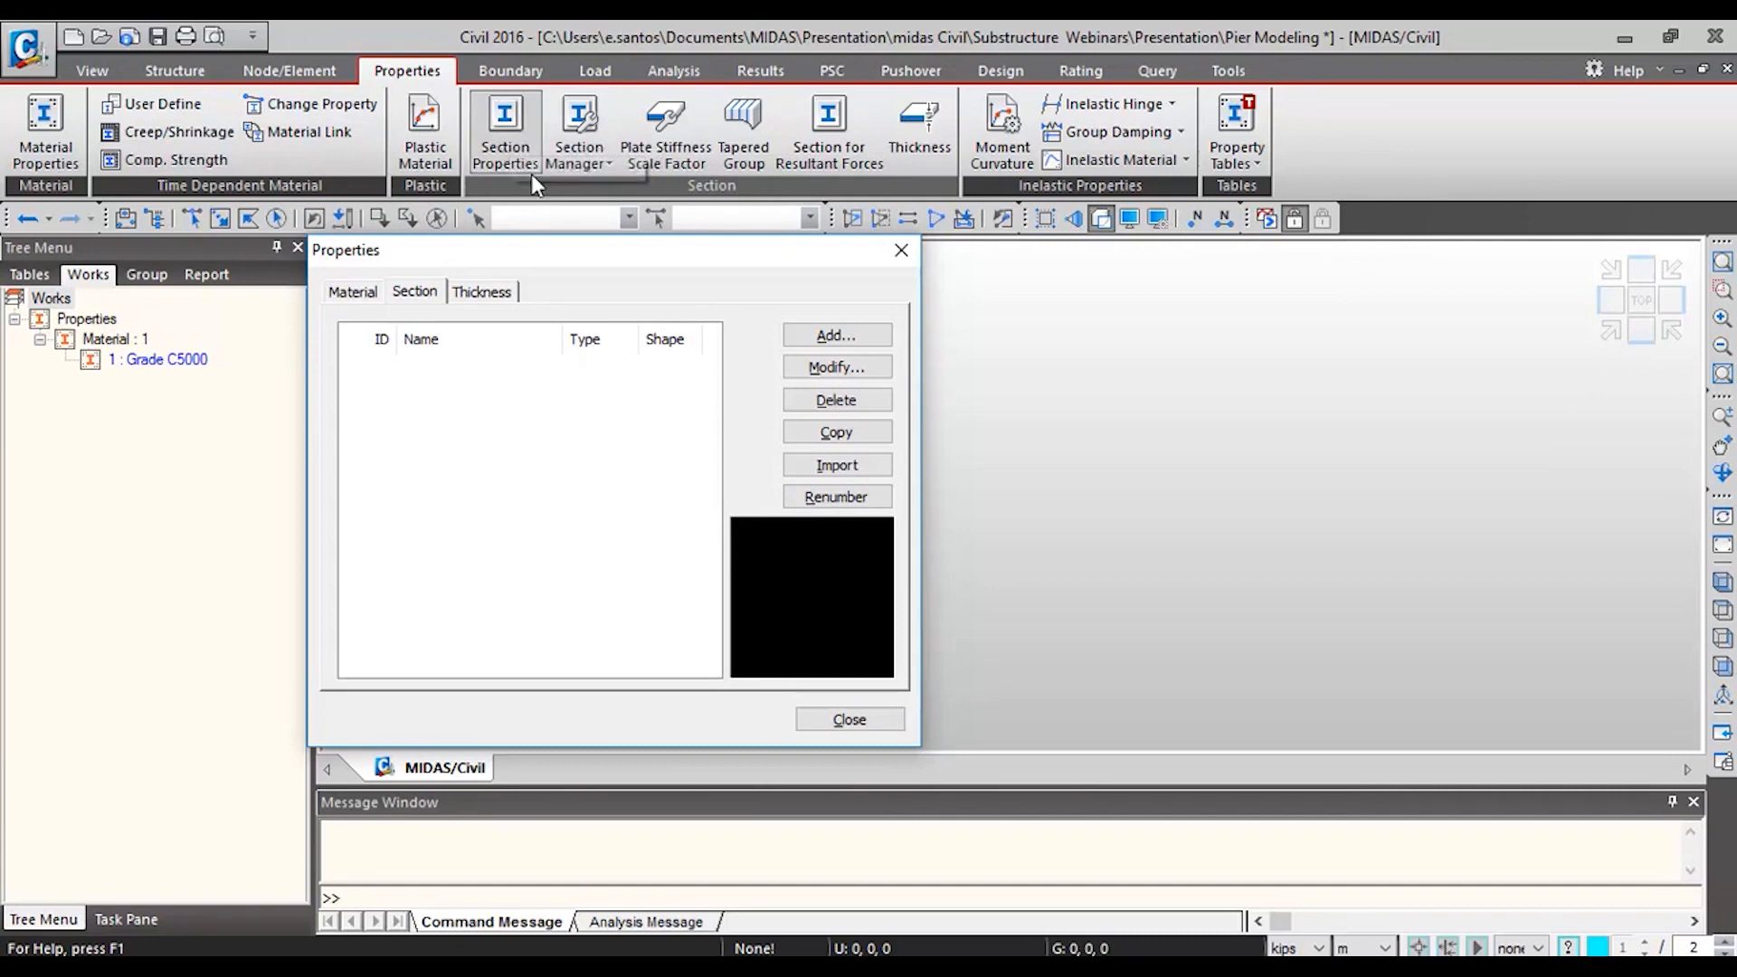
pyautogui.moveTo(582, 255); pyautogui.dragTo(587, 208)
pyautogui.click(863, 293)
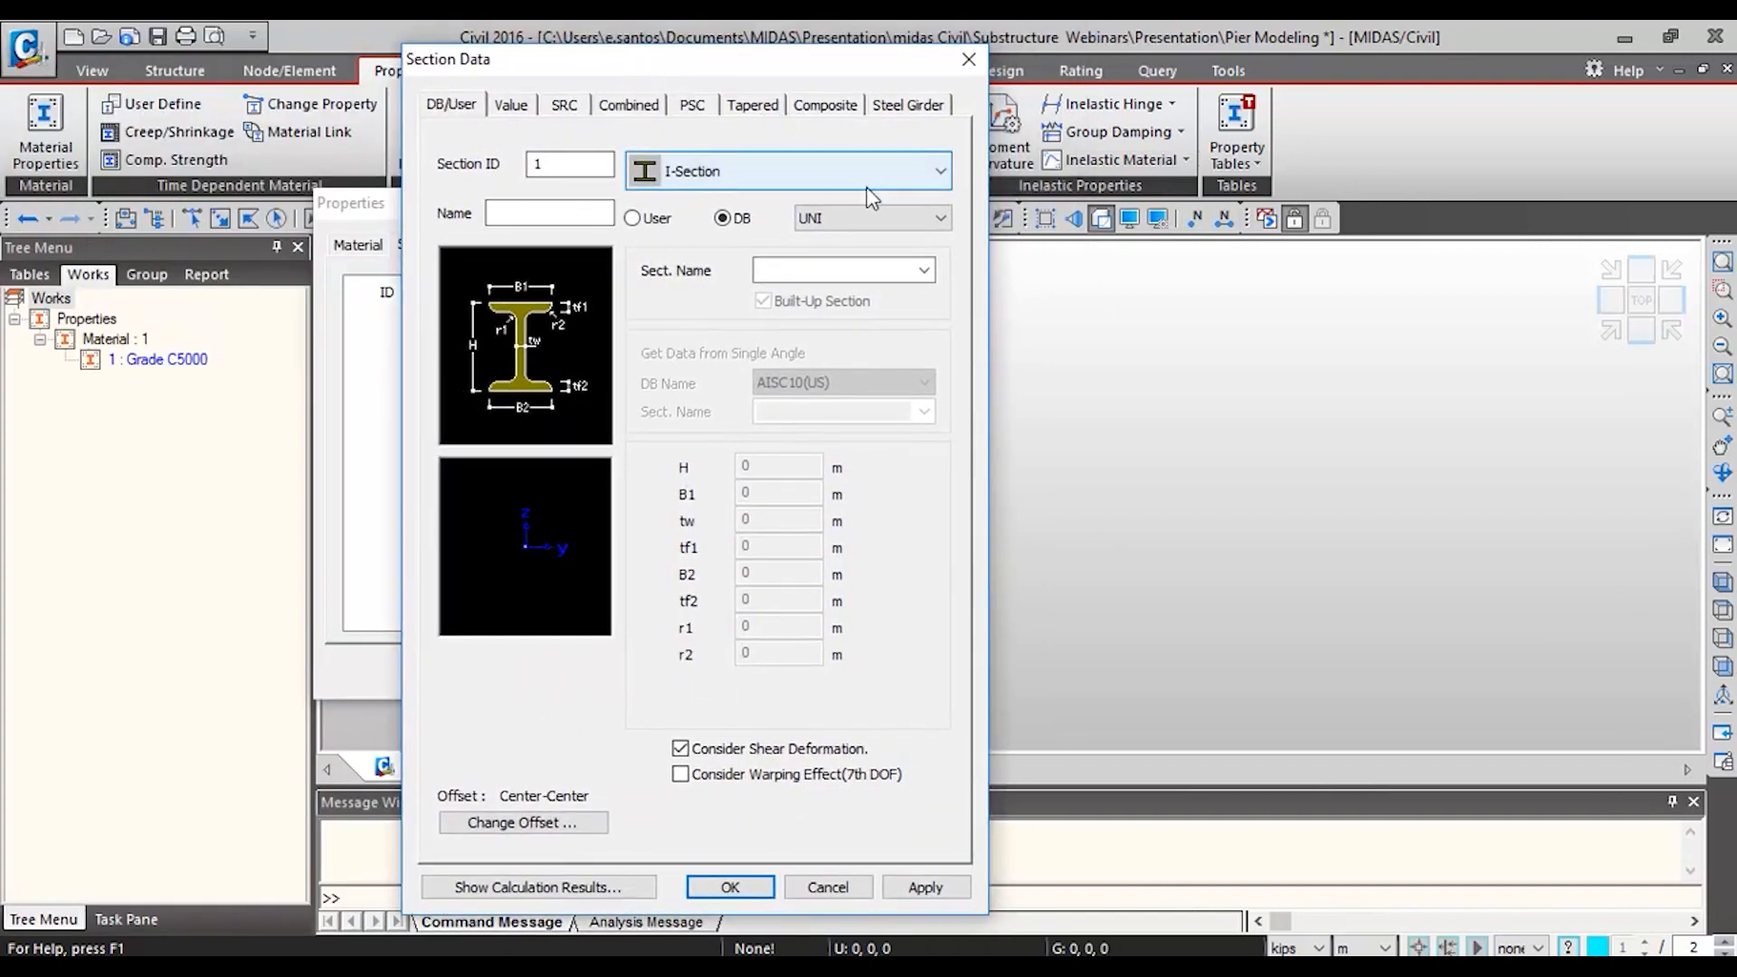
# - Examine the shapes offered for standard database and user-defined sections
pyautogui.click(820, 172)
pyautogui.scroll(1, 854, 464)
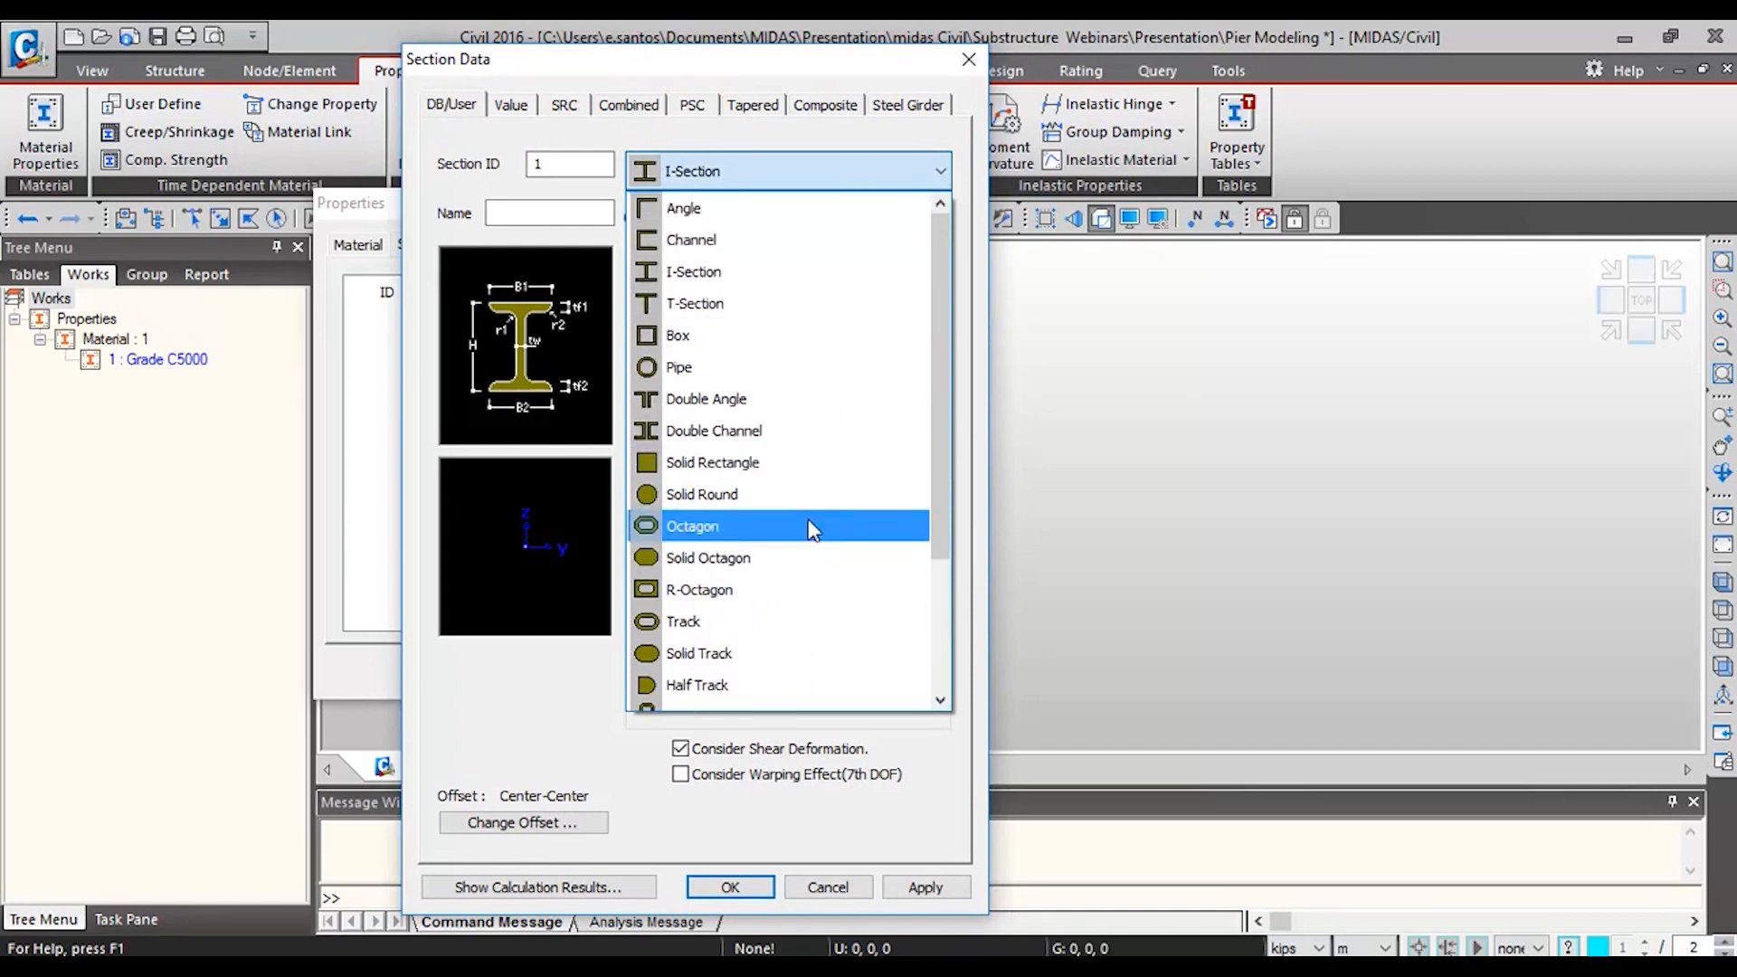
pyautogui.scroll(-2, 812, 530)
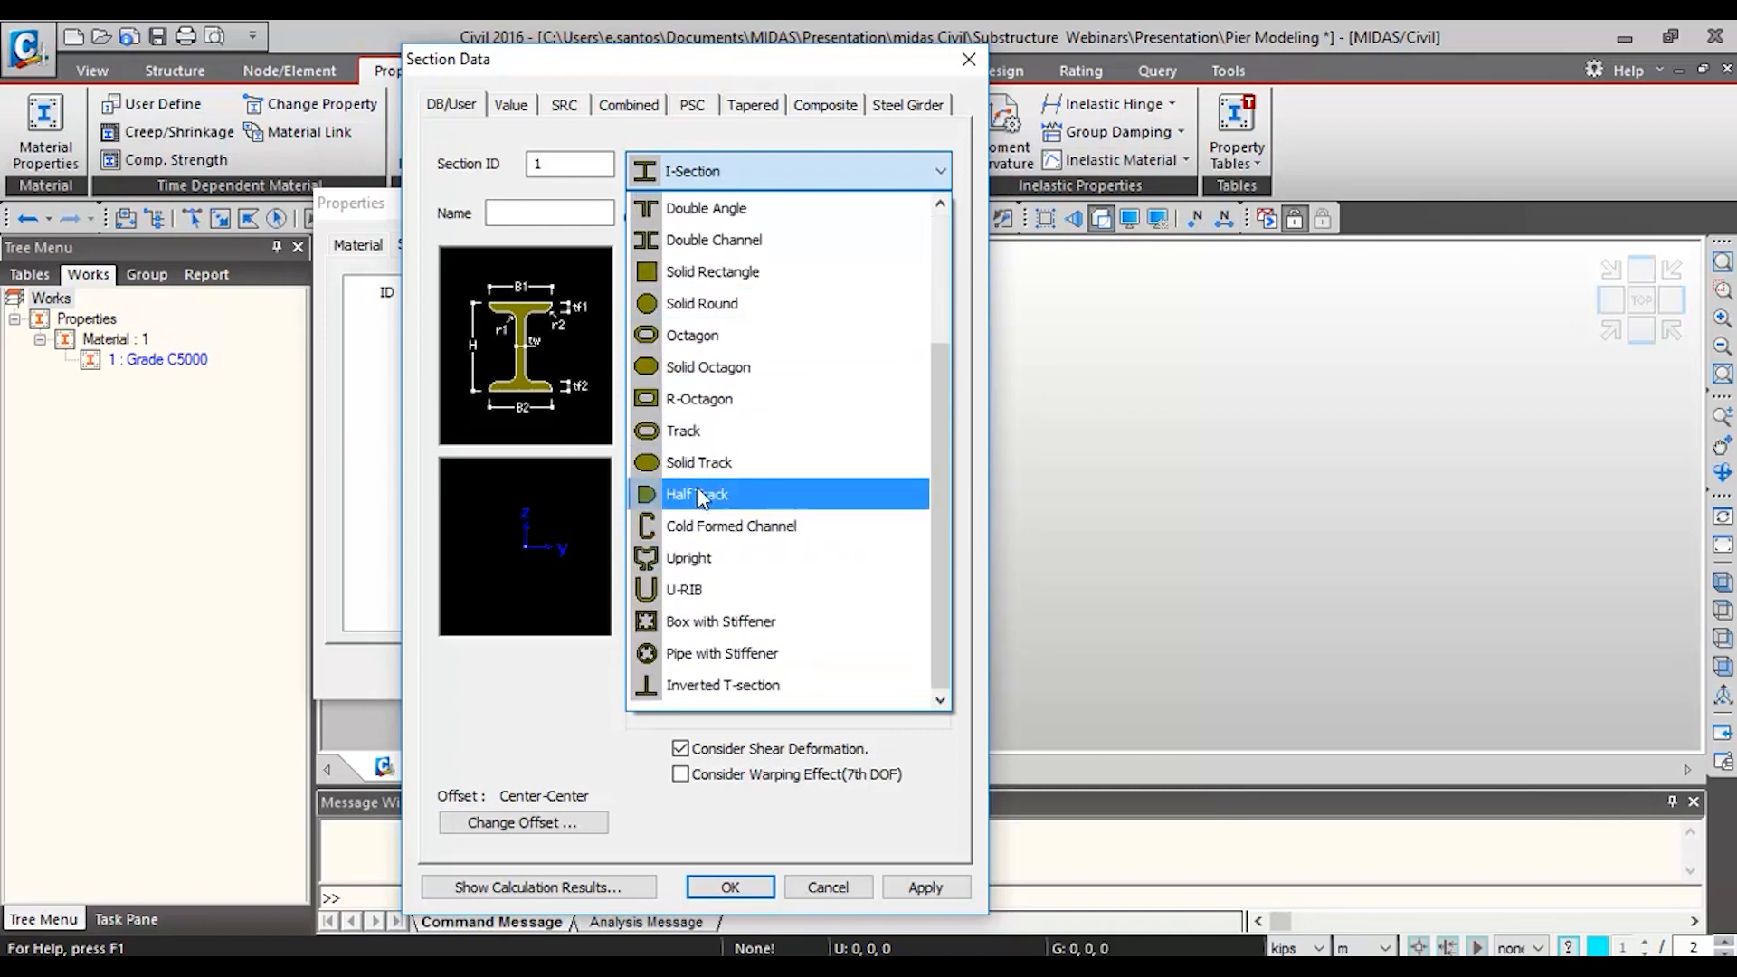
pyautogui.click(543, 96)
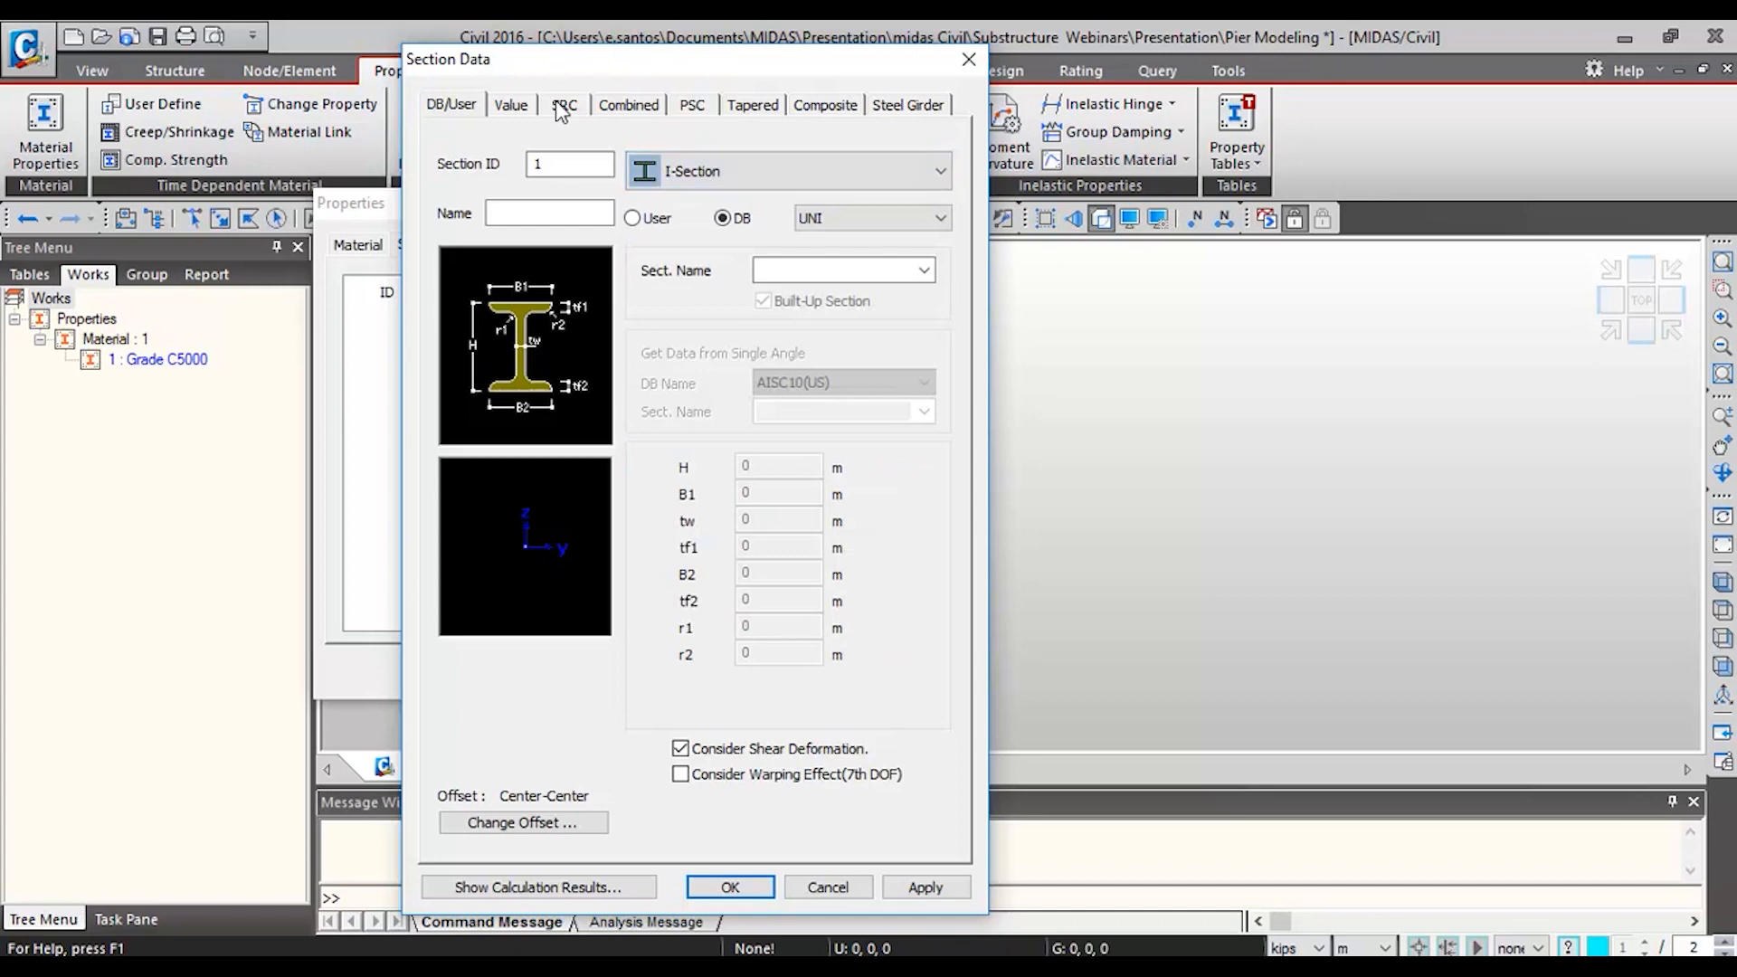
# - Try the SRC section shapes for the new section, from Circle-Box-Closed through to SRC-Box
pyautogui.click(567, 106)
pyautogui.click(715, 171)
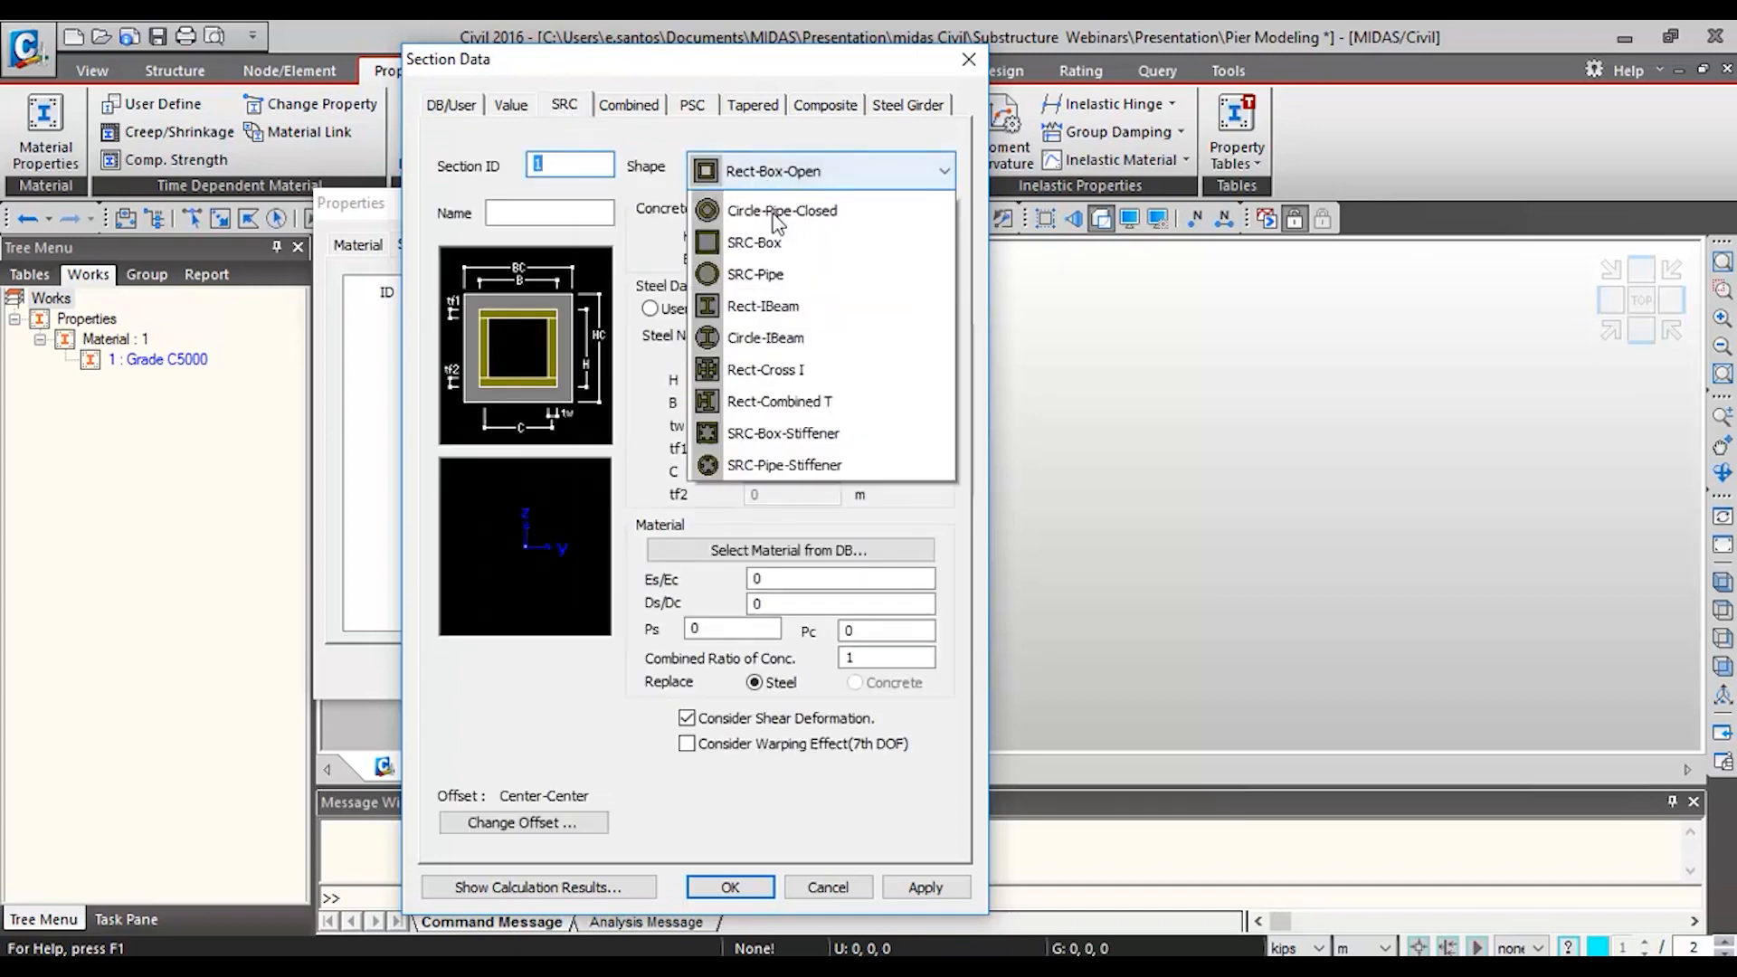
pyautogui.click(780, 365)
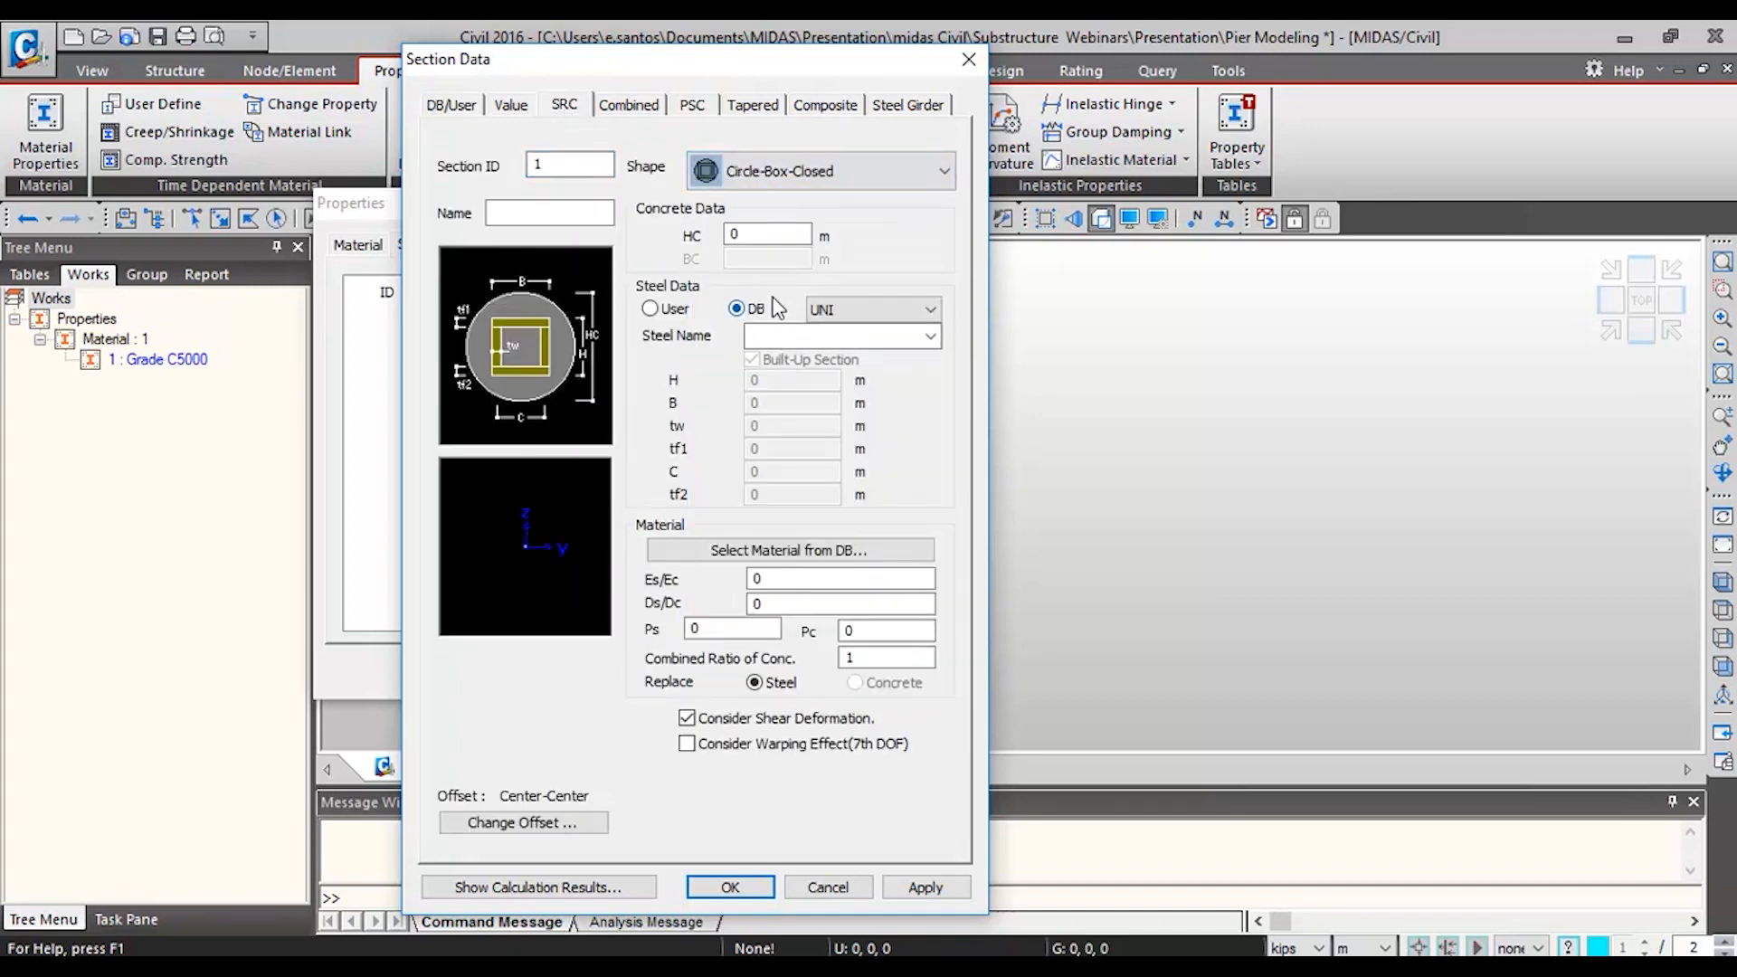
pyautogui.press('Down')
pyautogui.press('Down')
pyautogui.press('Down')
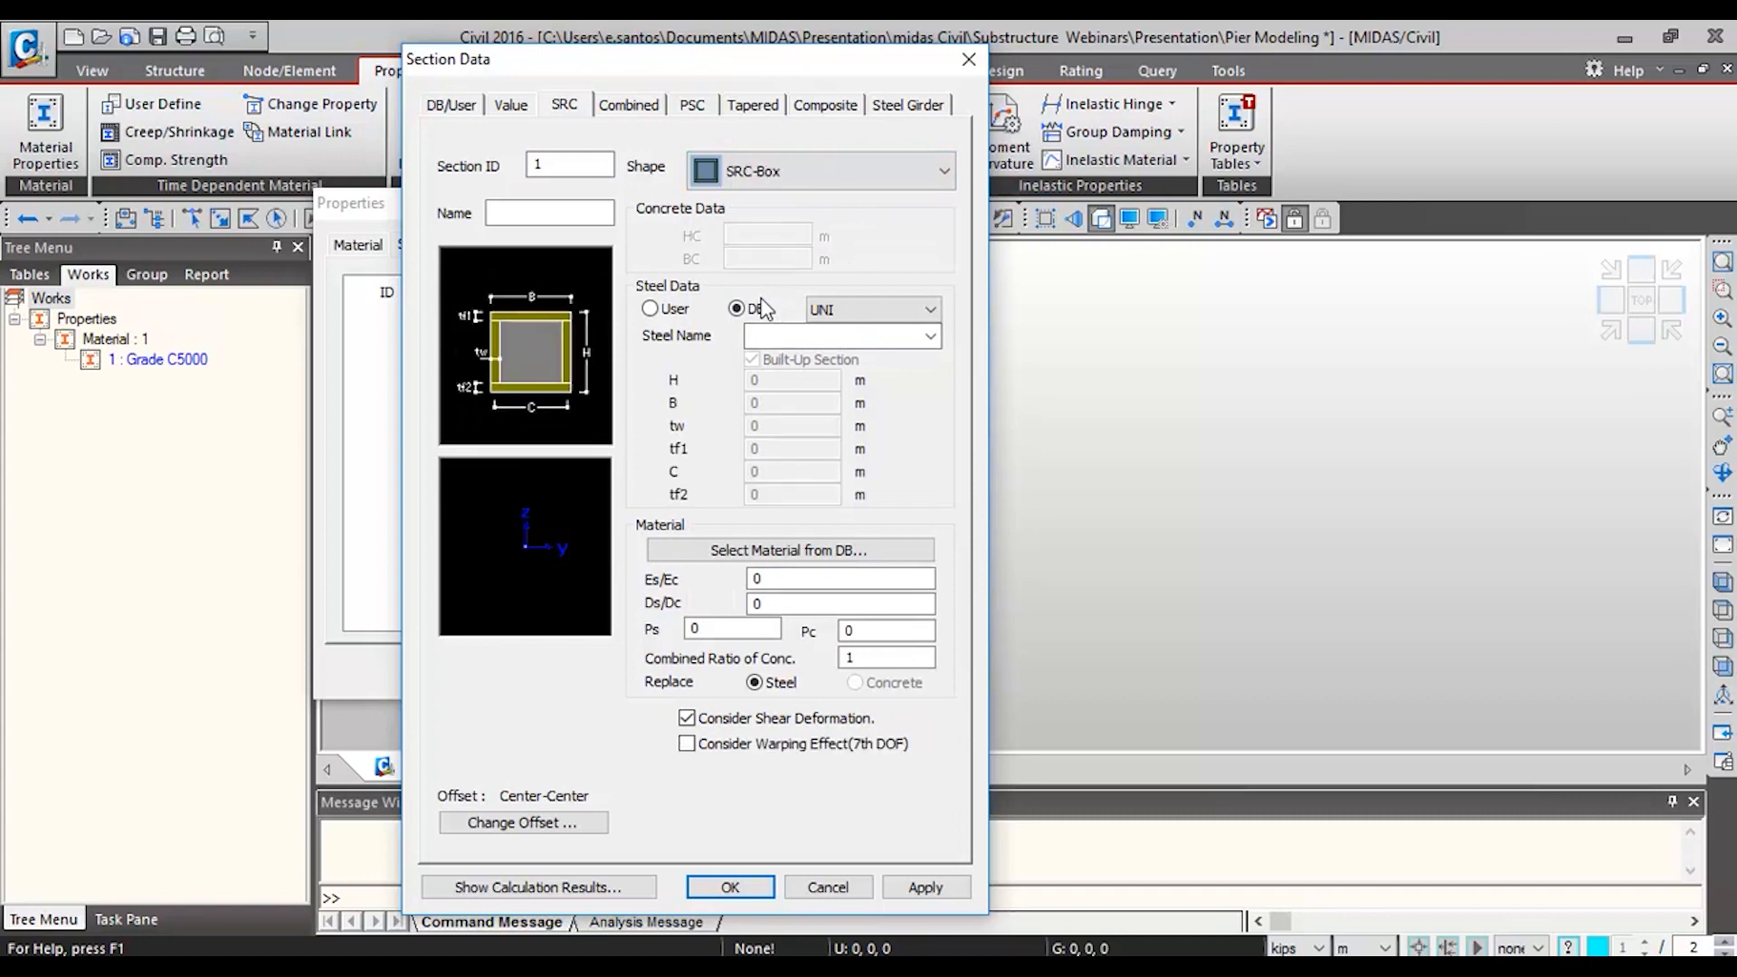
# - Examine the shapes offered for combined sections and for PSC sections
pyautogui.click(630, 105)
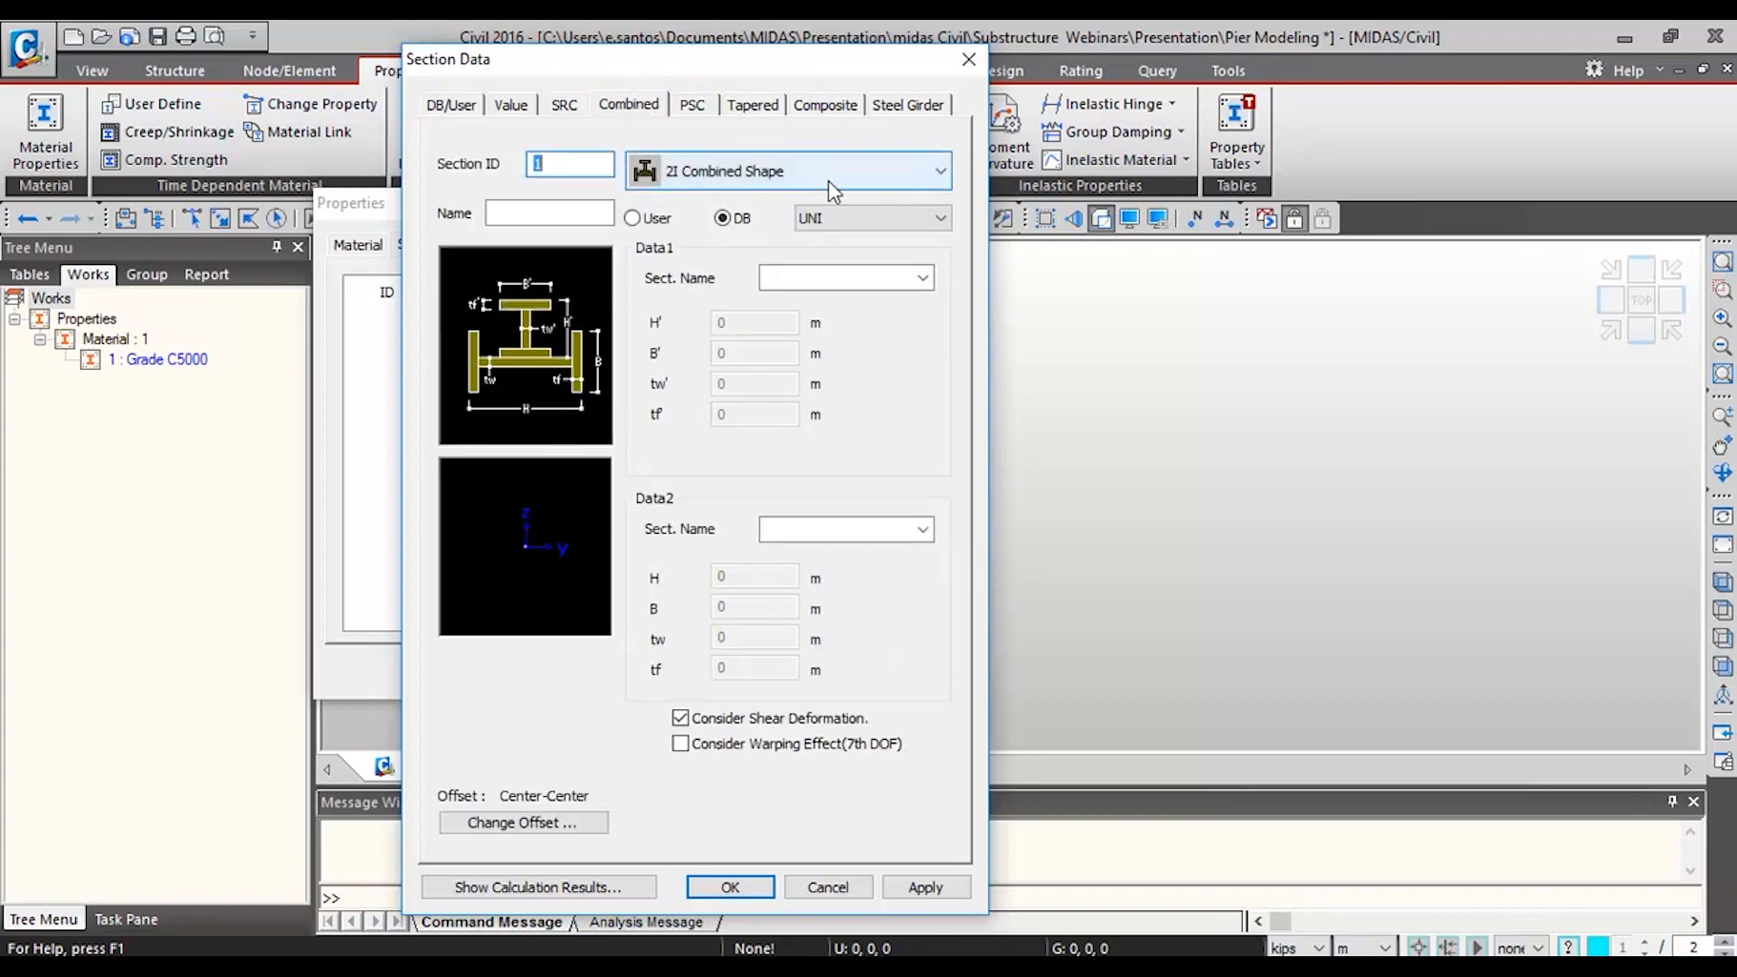
pyautogui.click(801, 177)
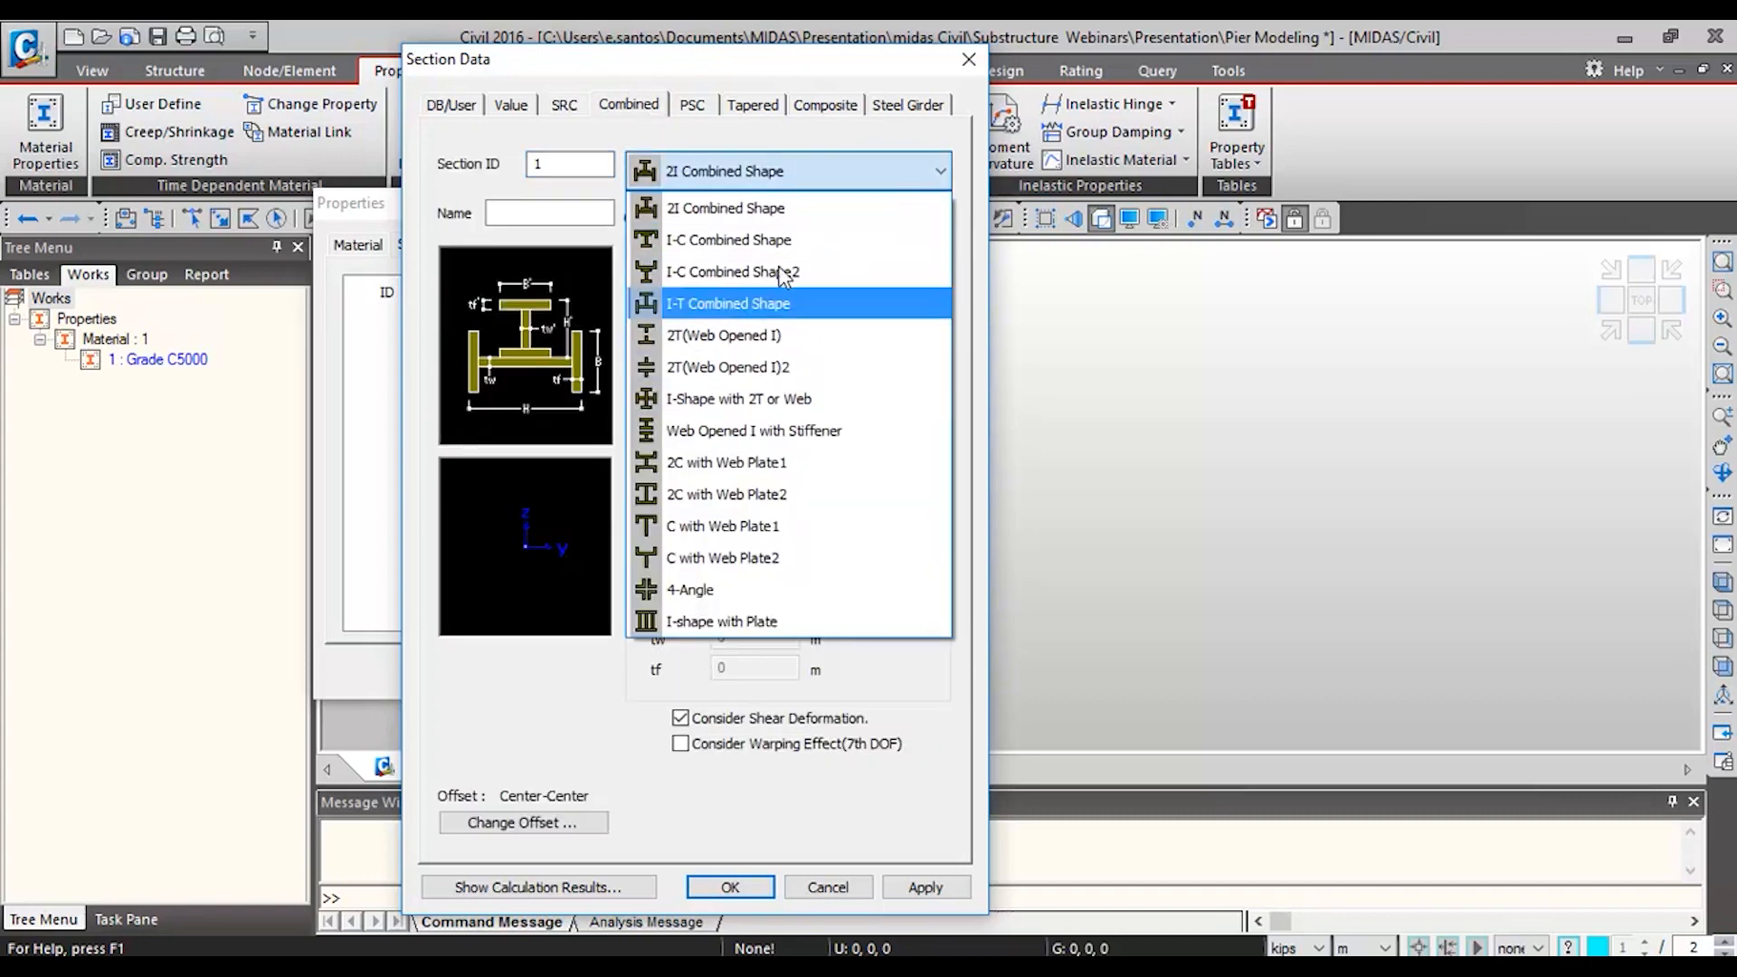
pyautogui.click(688, 106)
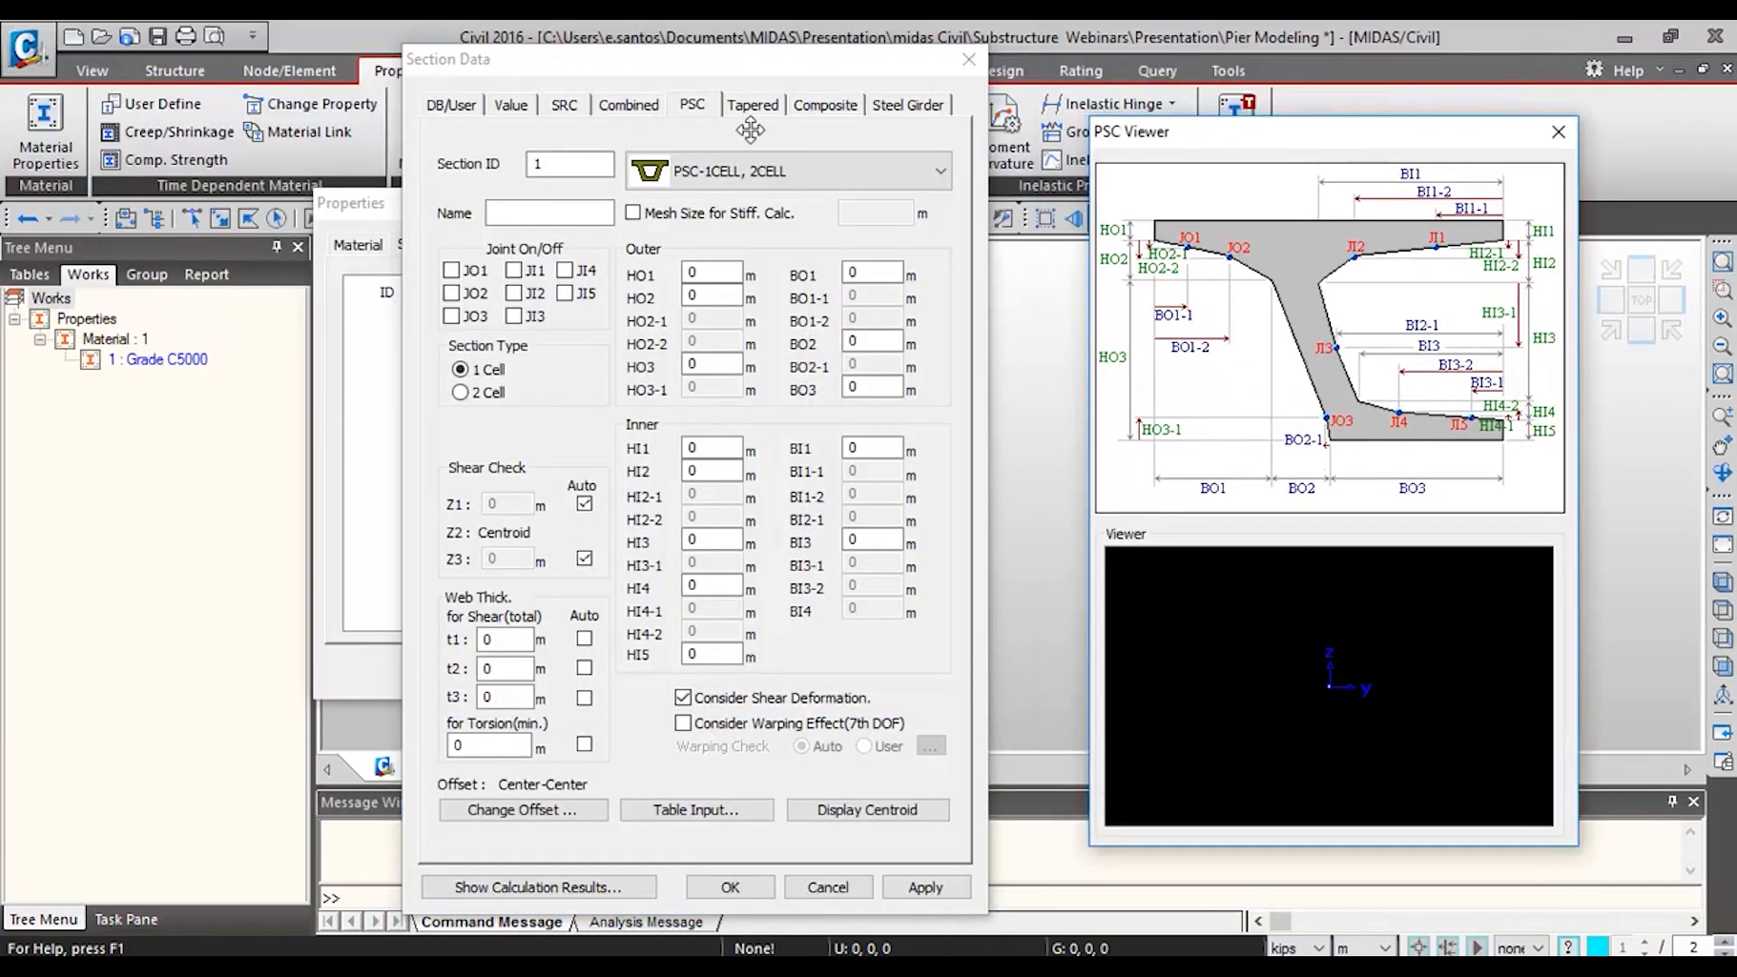
pyautogui.click(754, 179)
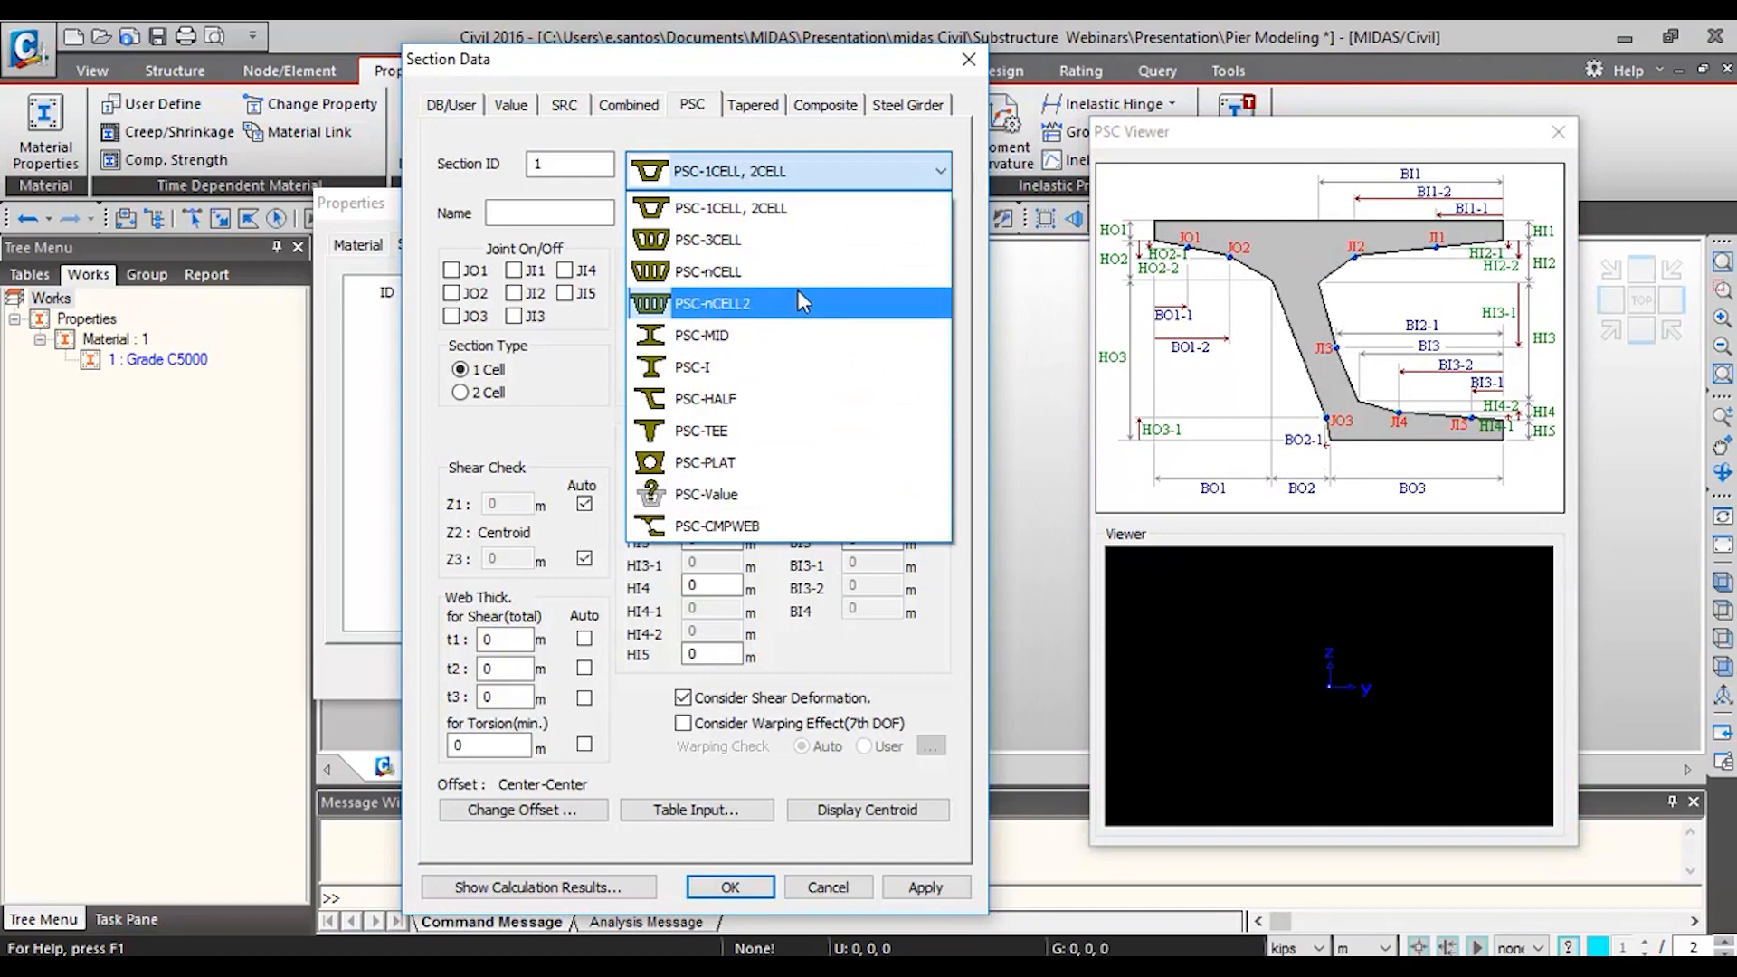
# - Try the composite section types for the new section, ending on Steel-Box (Type2)
pyautogui.click(825, 107)
pyautogui.click(825, 107)
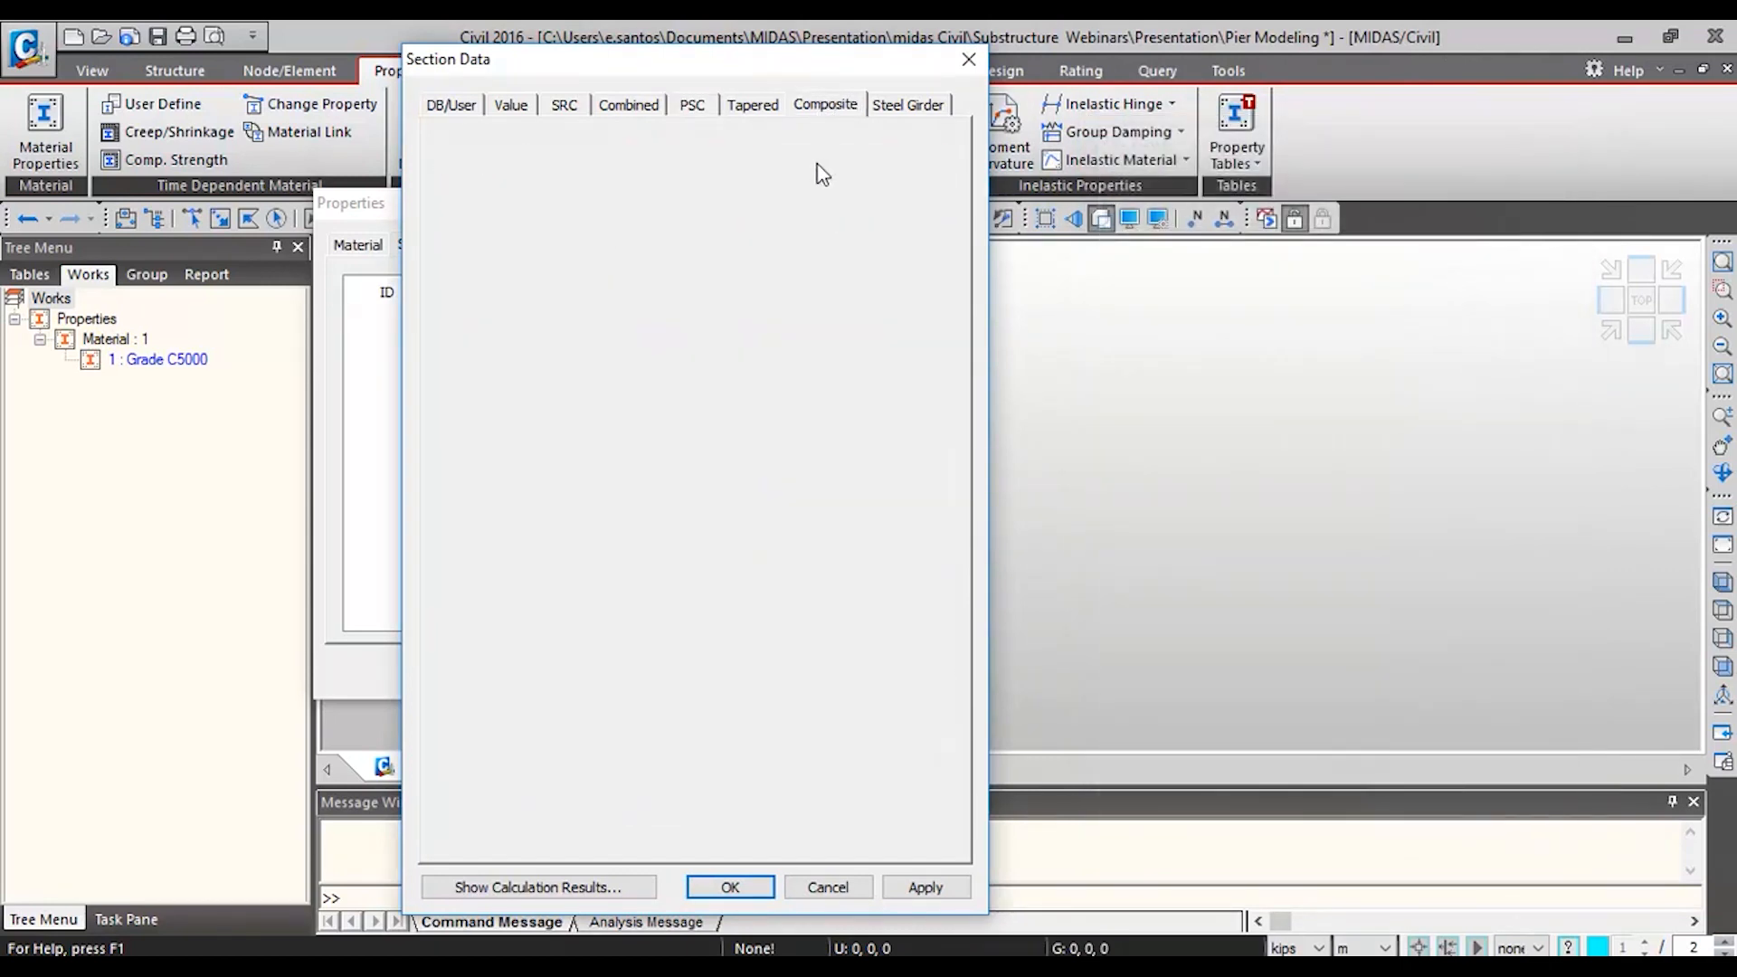
pyautogui.click(793, 222)
pyautogui.click(795, 233)
pyautogui.press('Down')
pyautogui.press('Down')
pyautogui.press('Down')
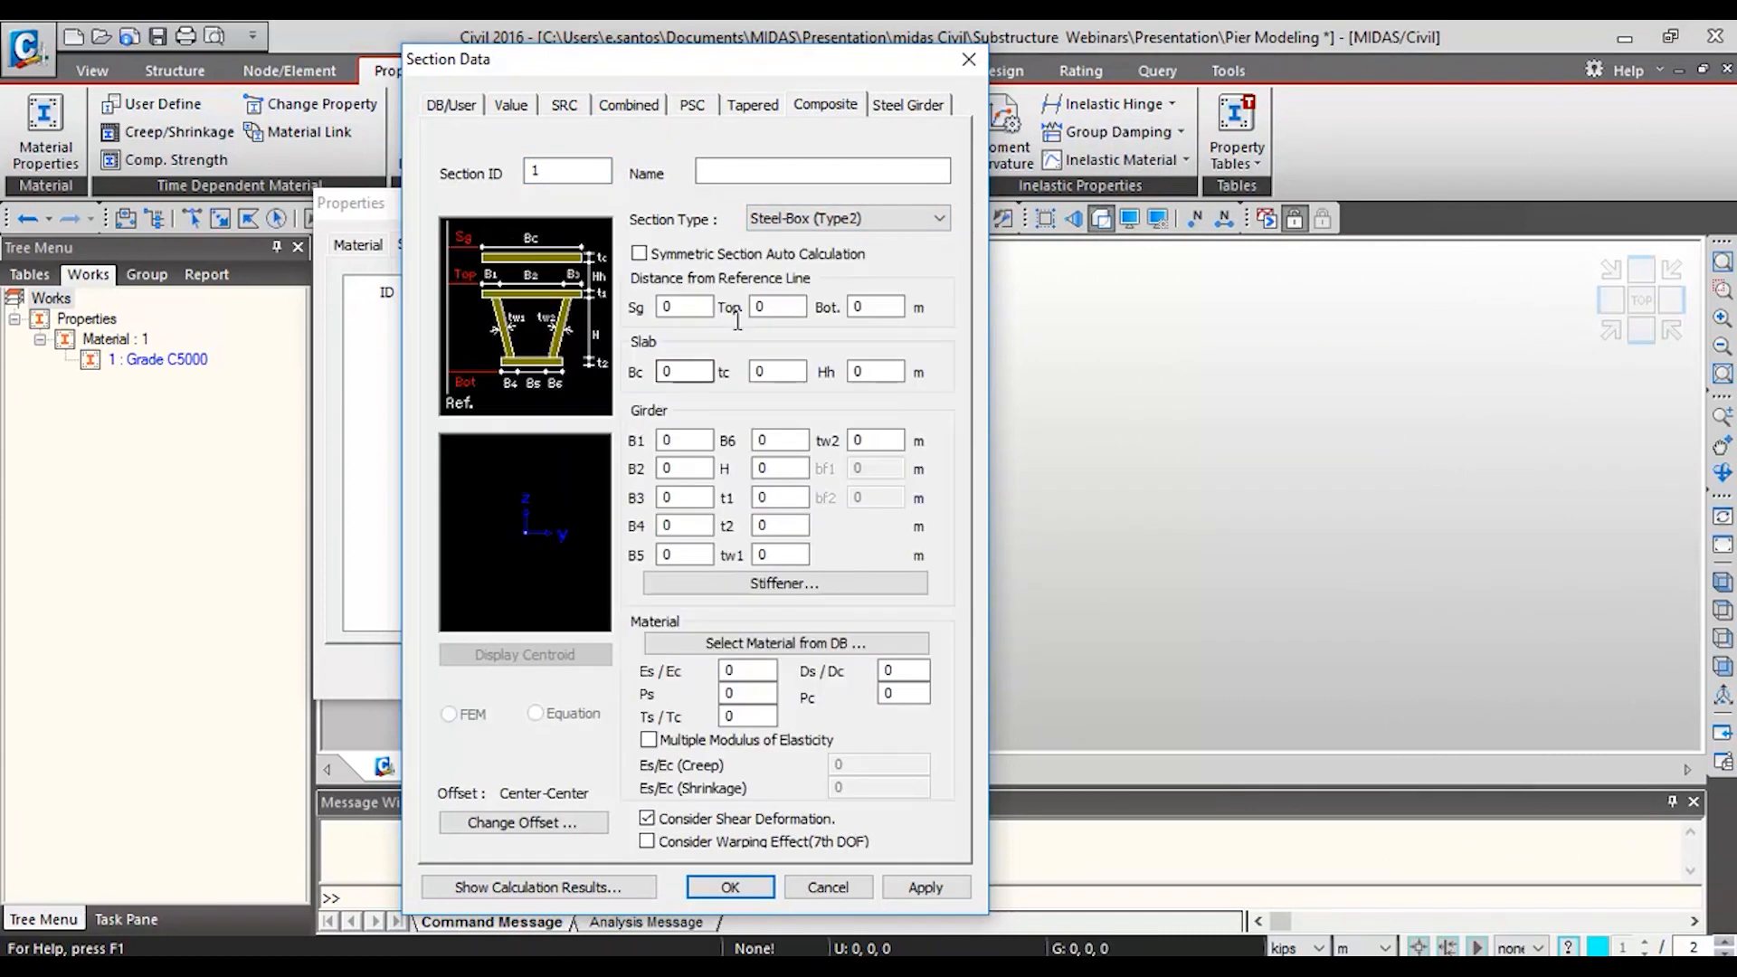
# - Set up section 1 as a tapered solid rectangle, name it Cap End, and save the project meanwhile
pyautogui.click(762, 107)
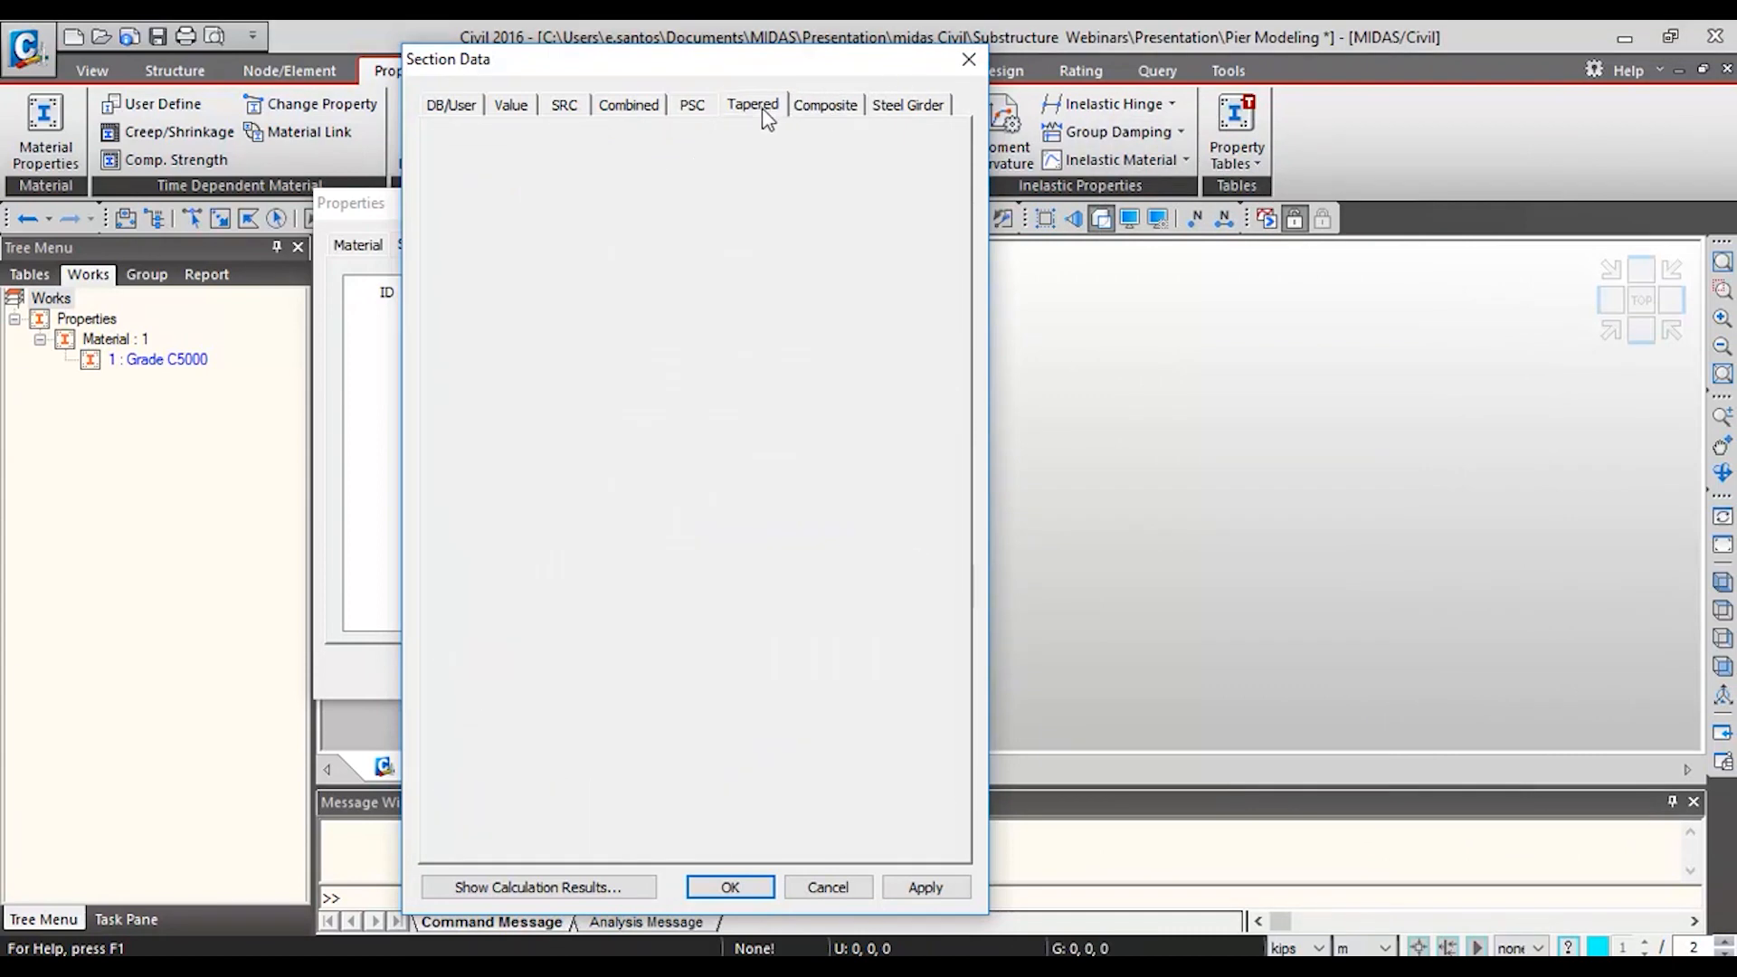
pyautogui.click(777, 187)
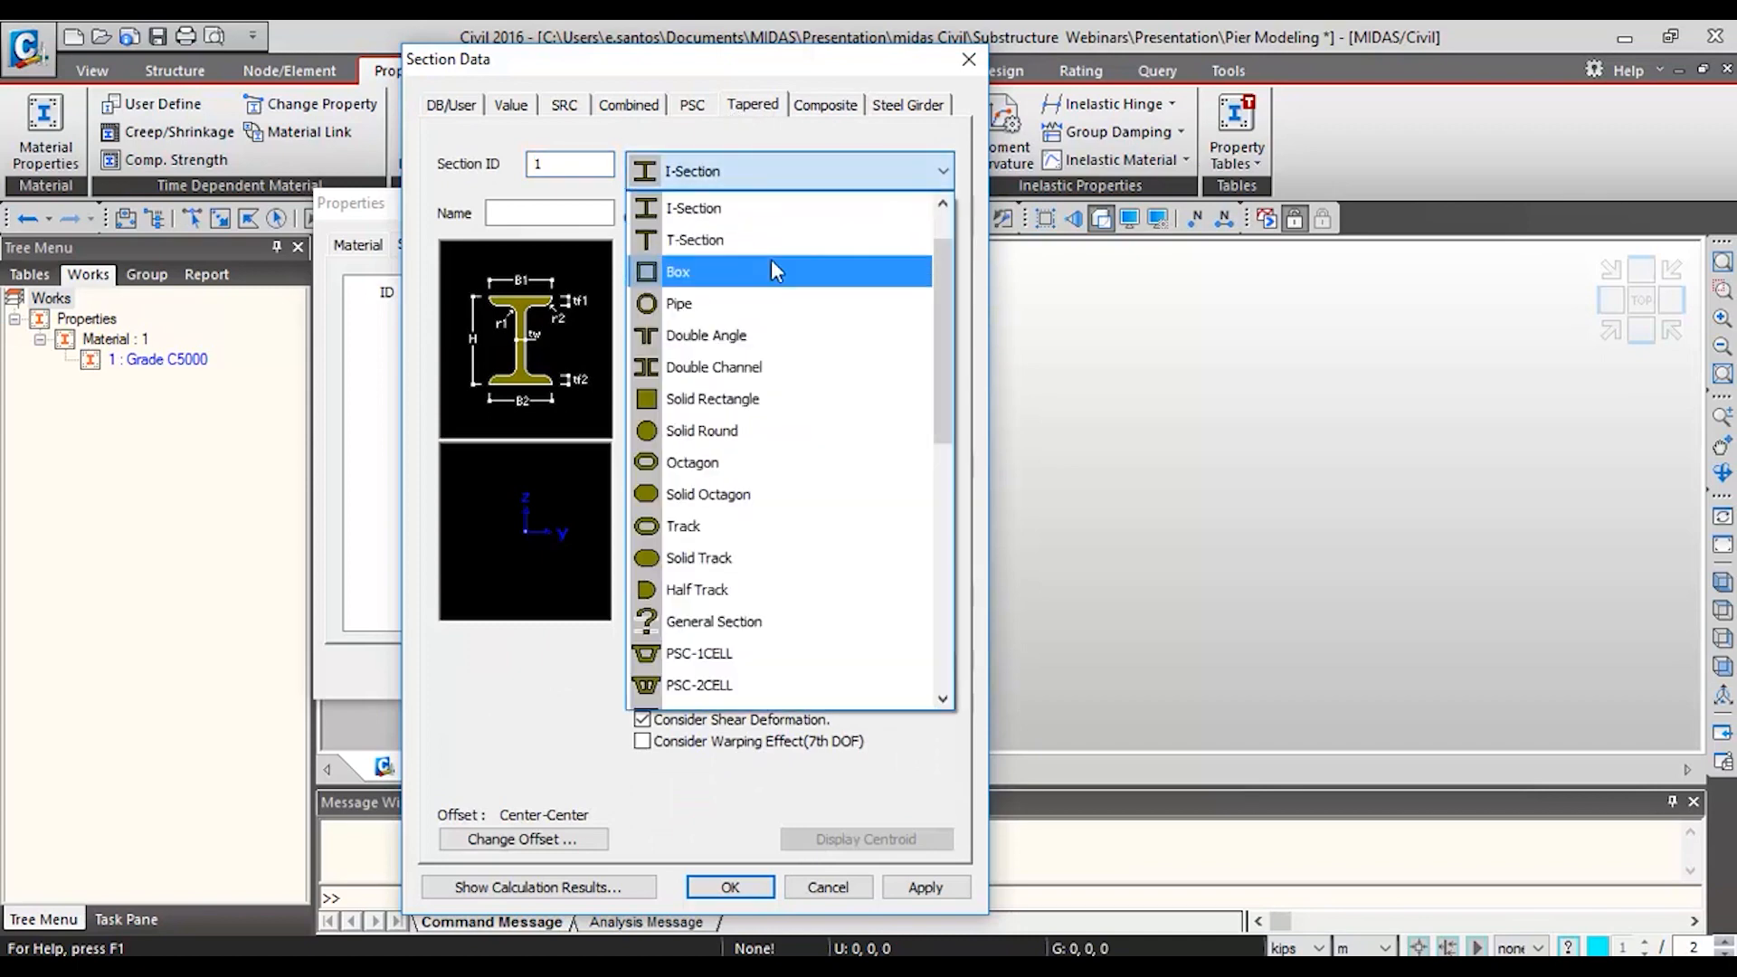
pyautogui.press('Escape')
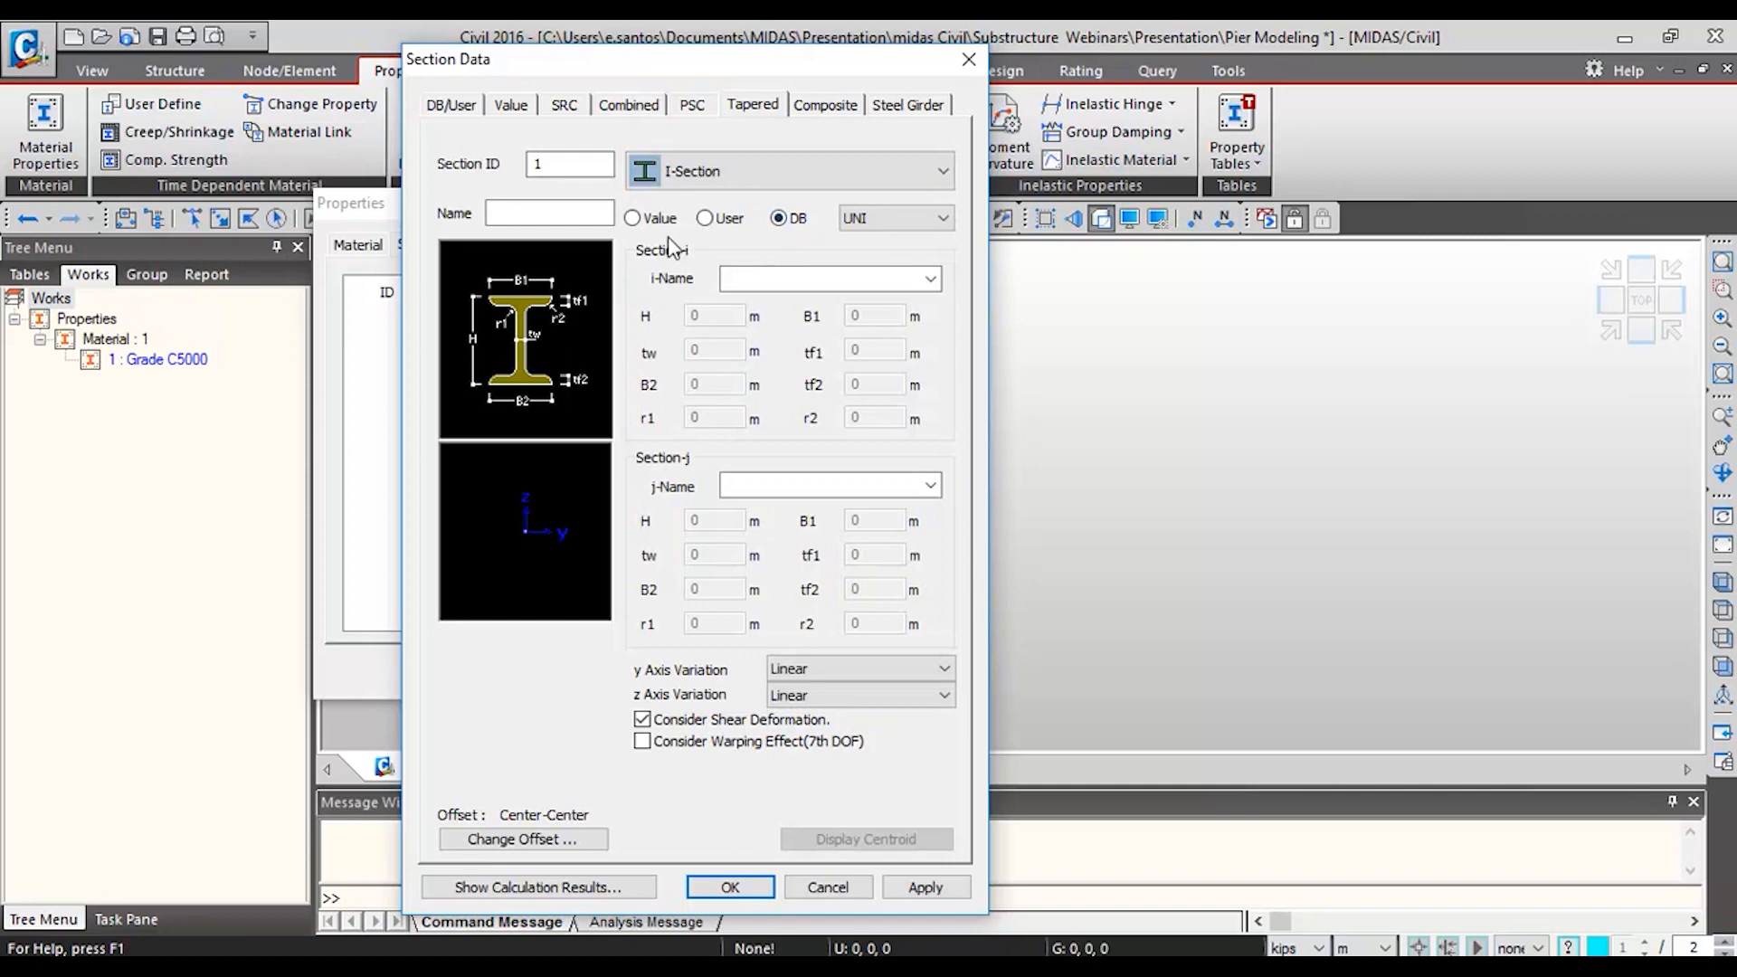
pyautogui.click(715, 192)
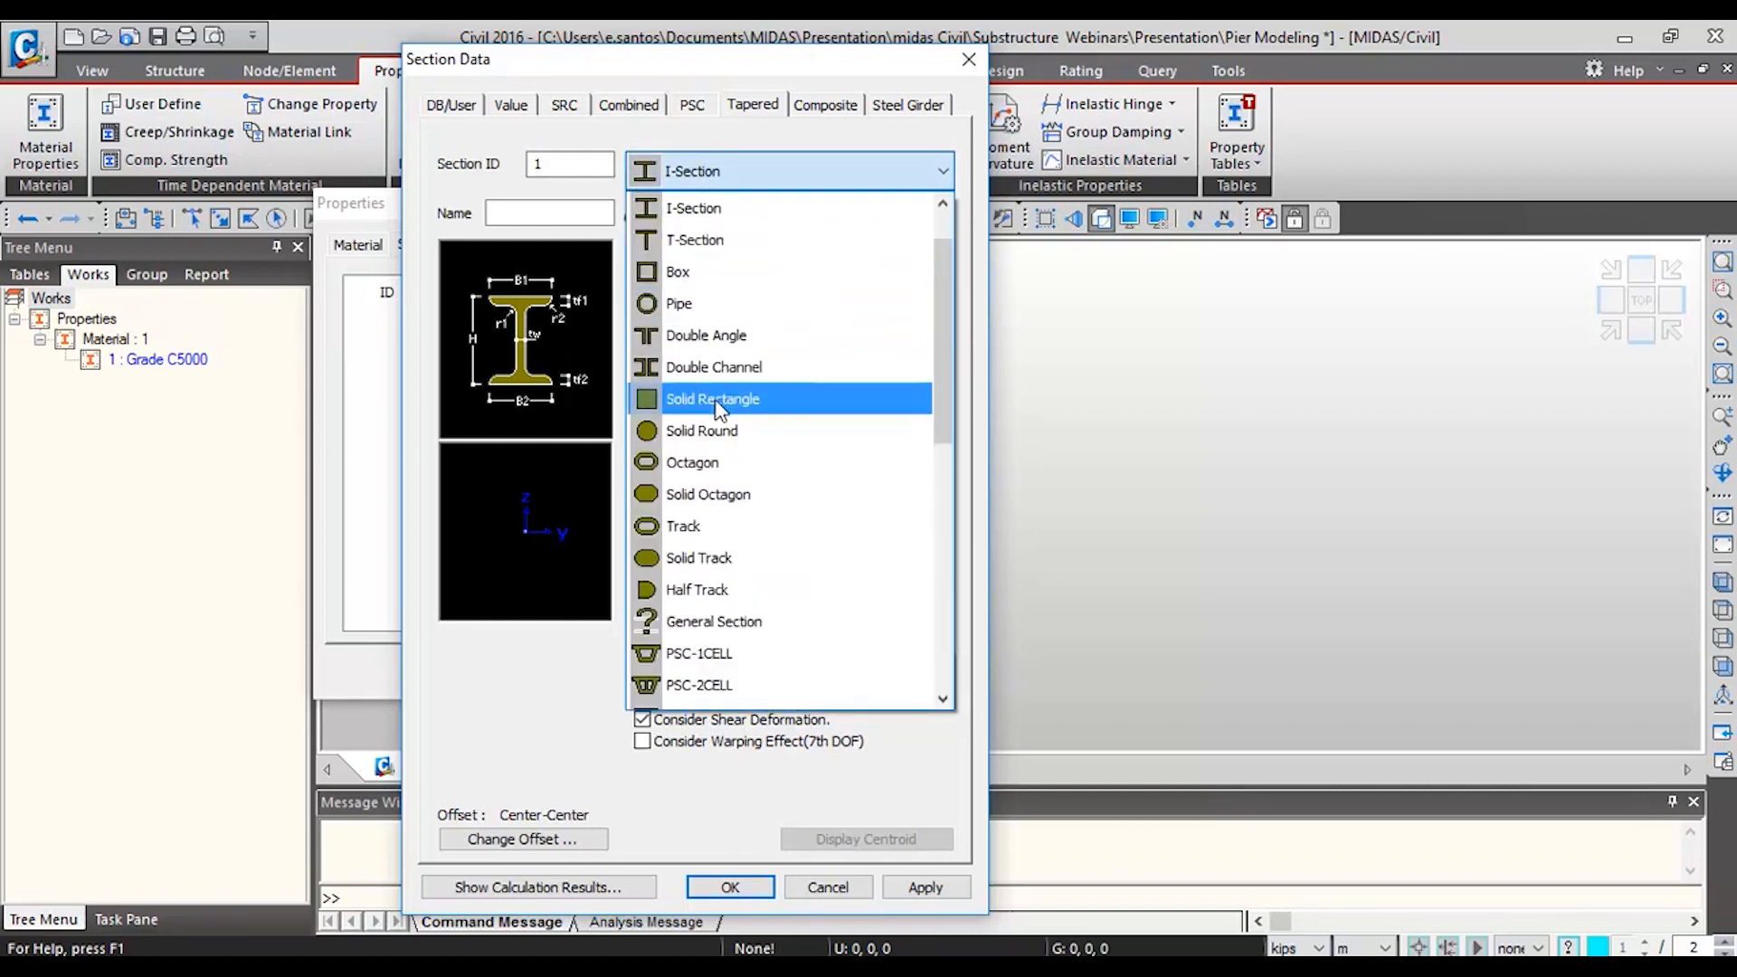
pyautogui.click(742, 398)
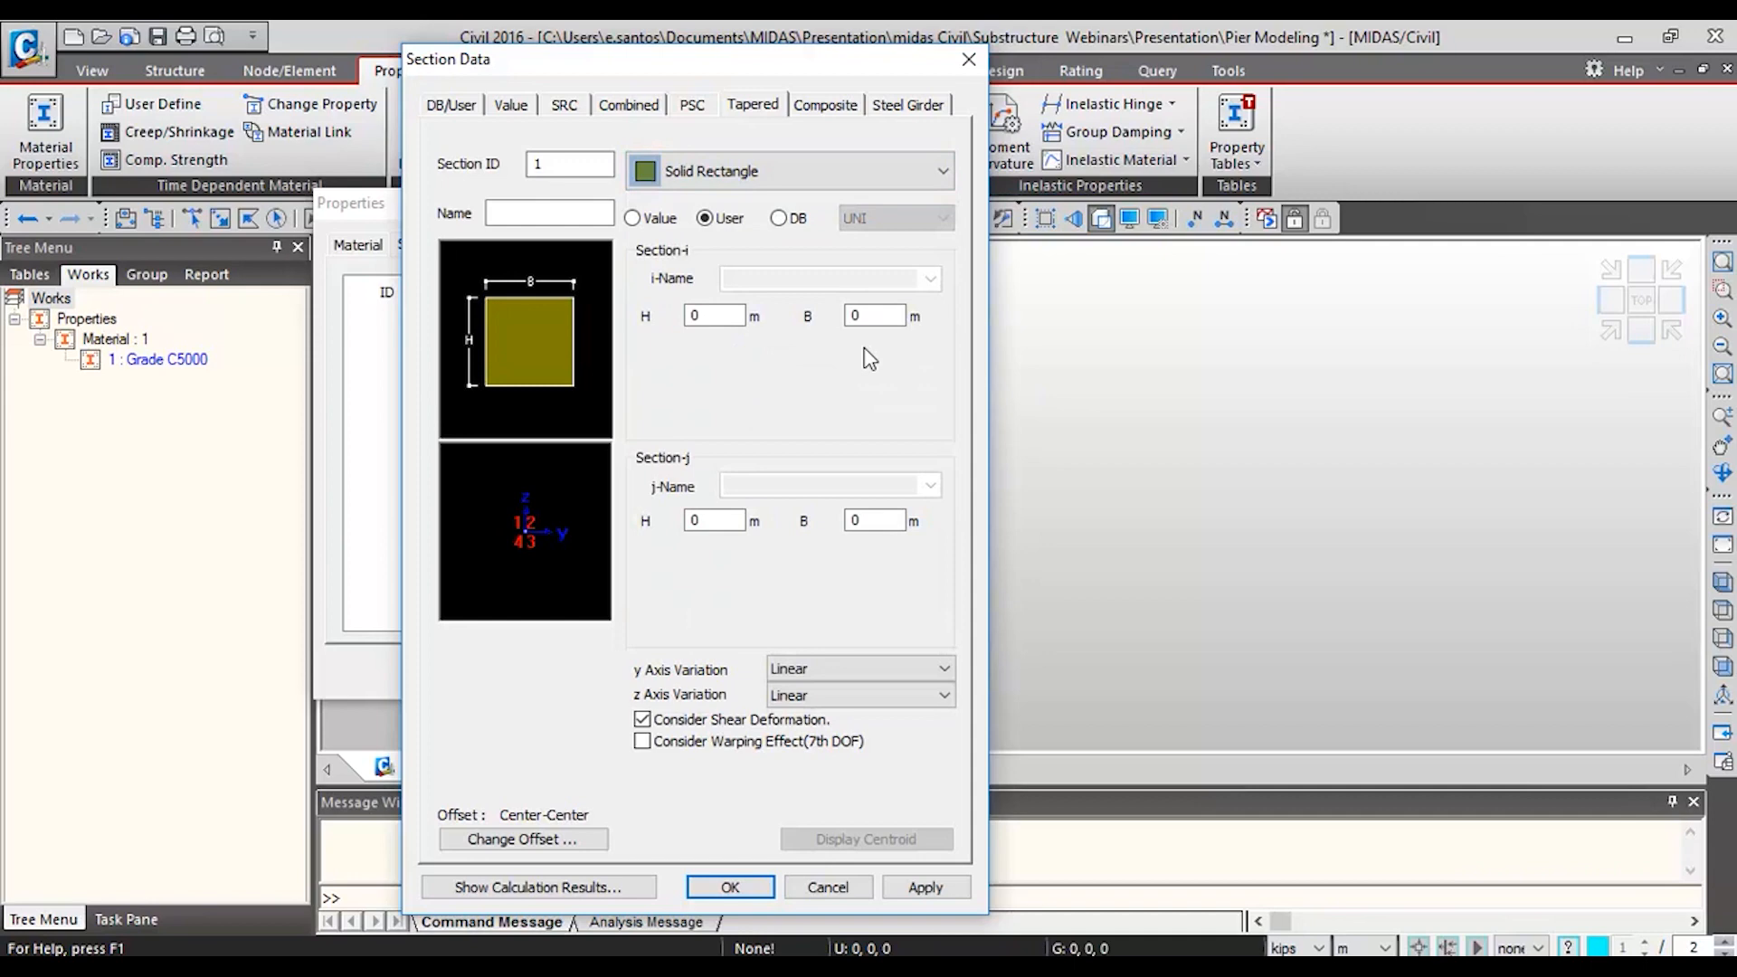
pyautogui.hotkey('ctrl', 's')
pyautogui.click(552, 211)
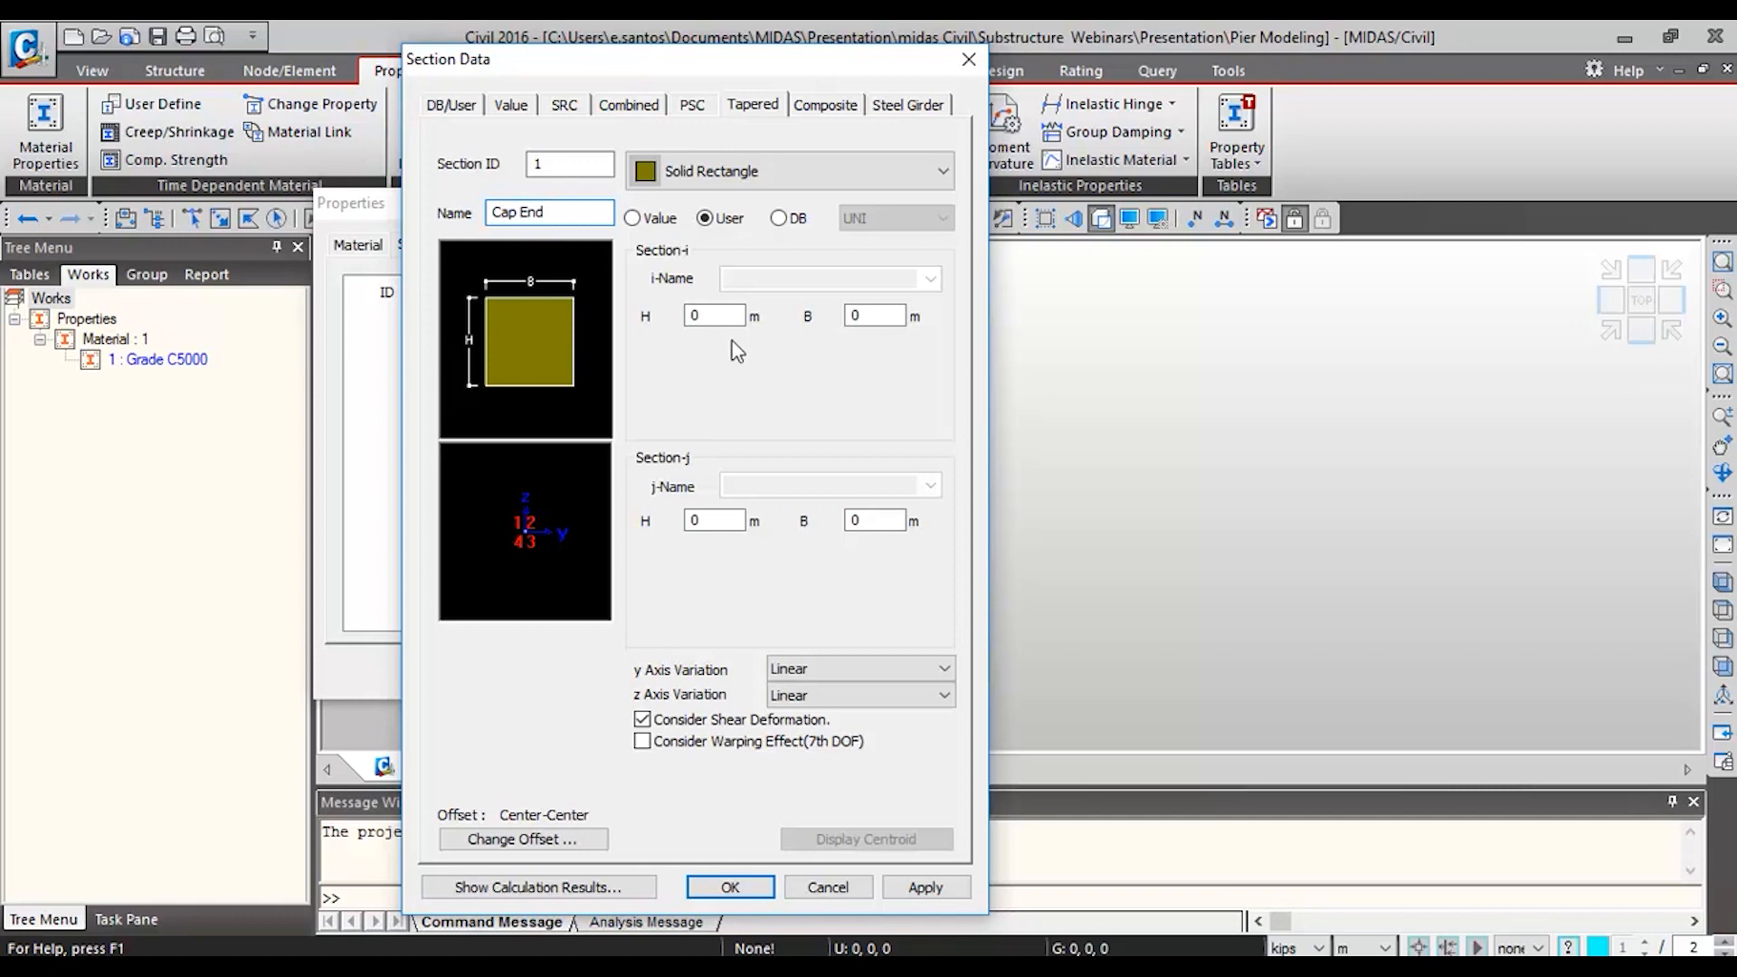
# - Size Cap End with H 1.5 m and B 1.5 m at end i, H 3 m and B 1.5 m at end j, keeping linear y-axis variation
pyautogui.doubleClick(711, 316)
pyautogui.write('1.5')
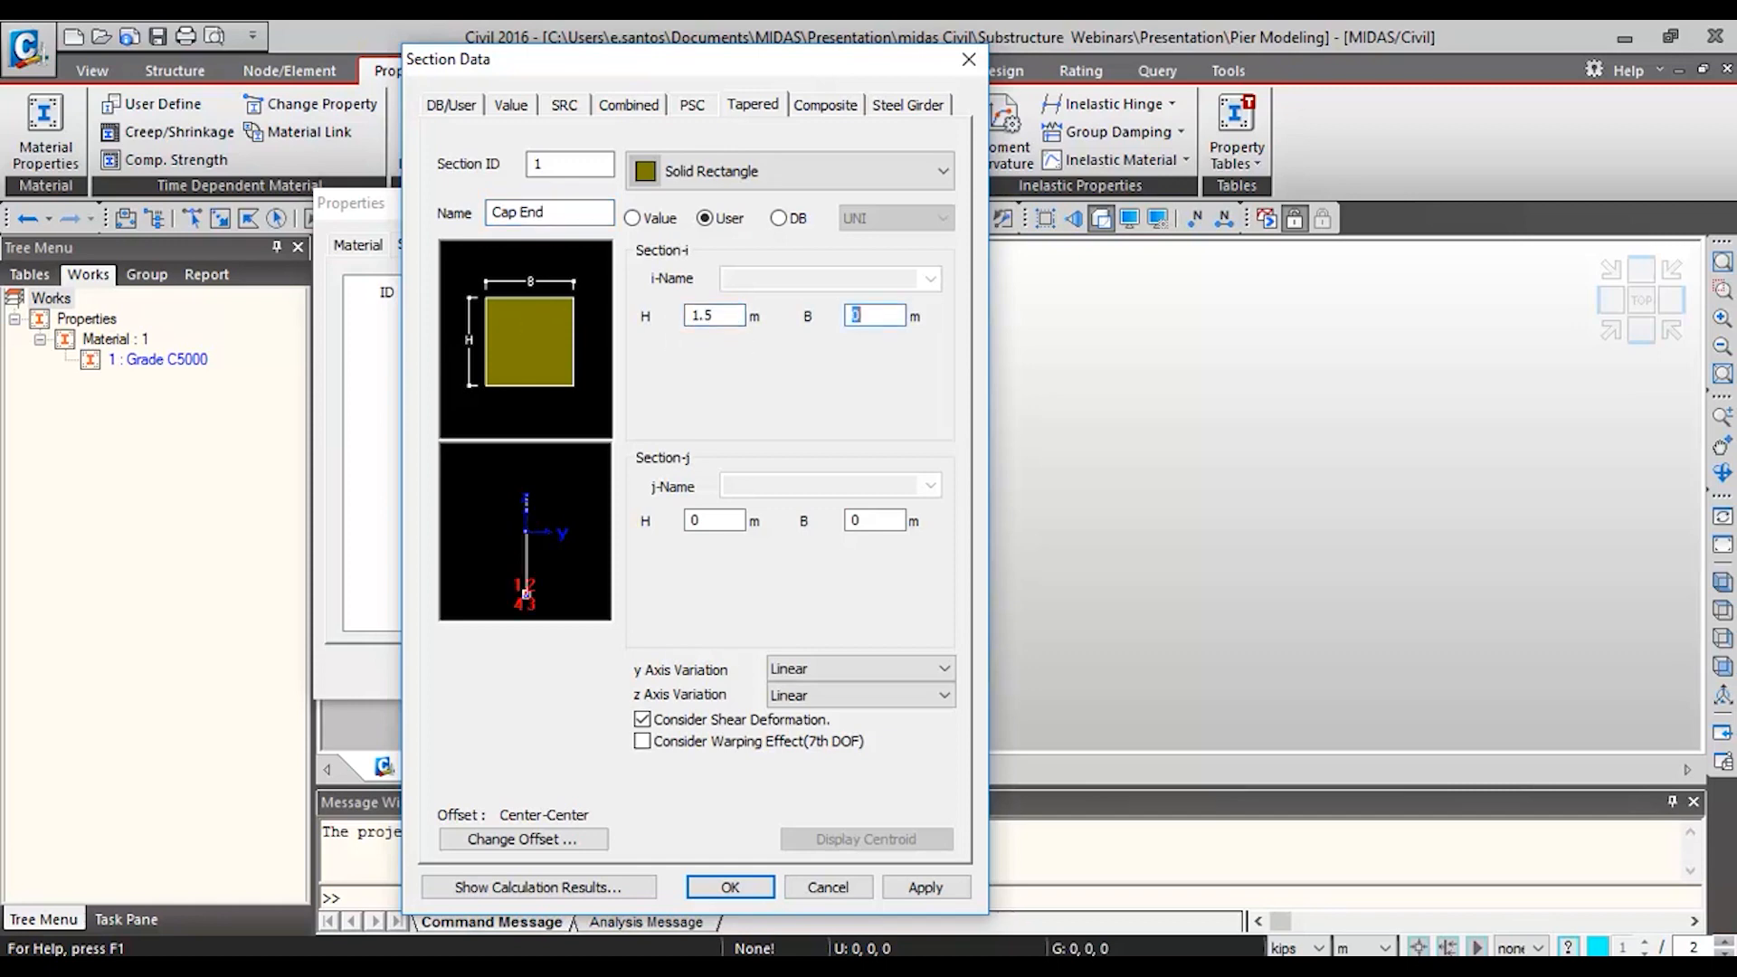
pyautogui.write('1.5')
pyautogui.doubleClick(715, 520)
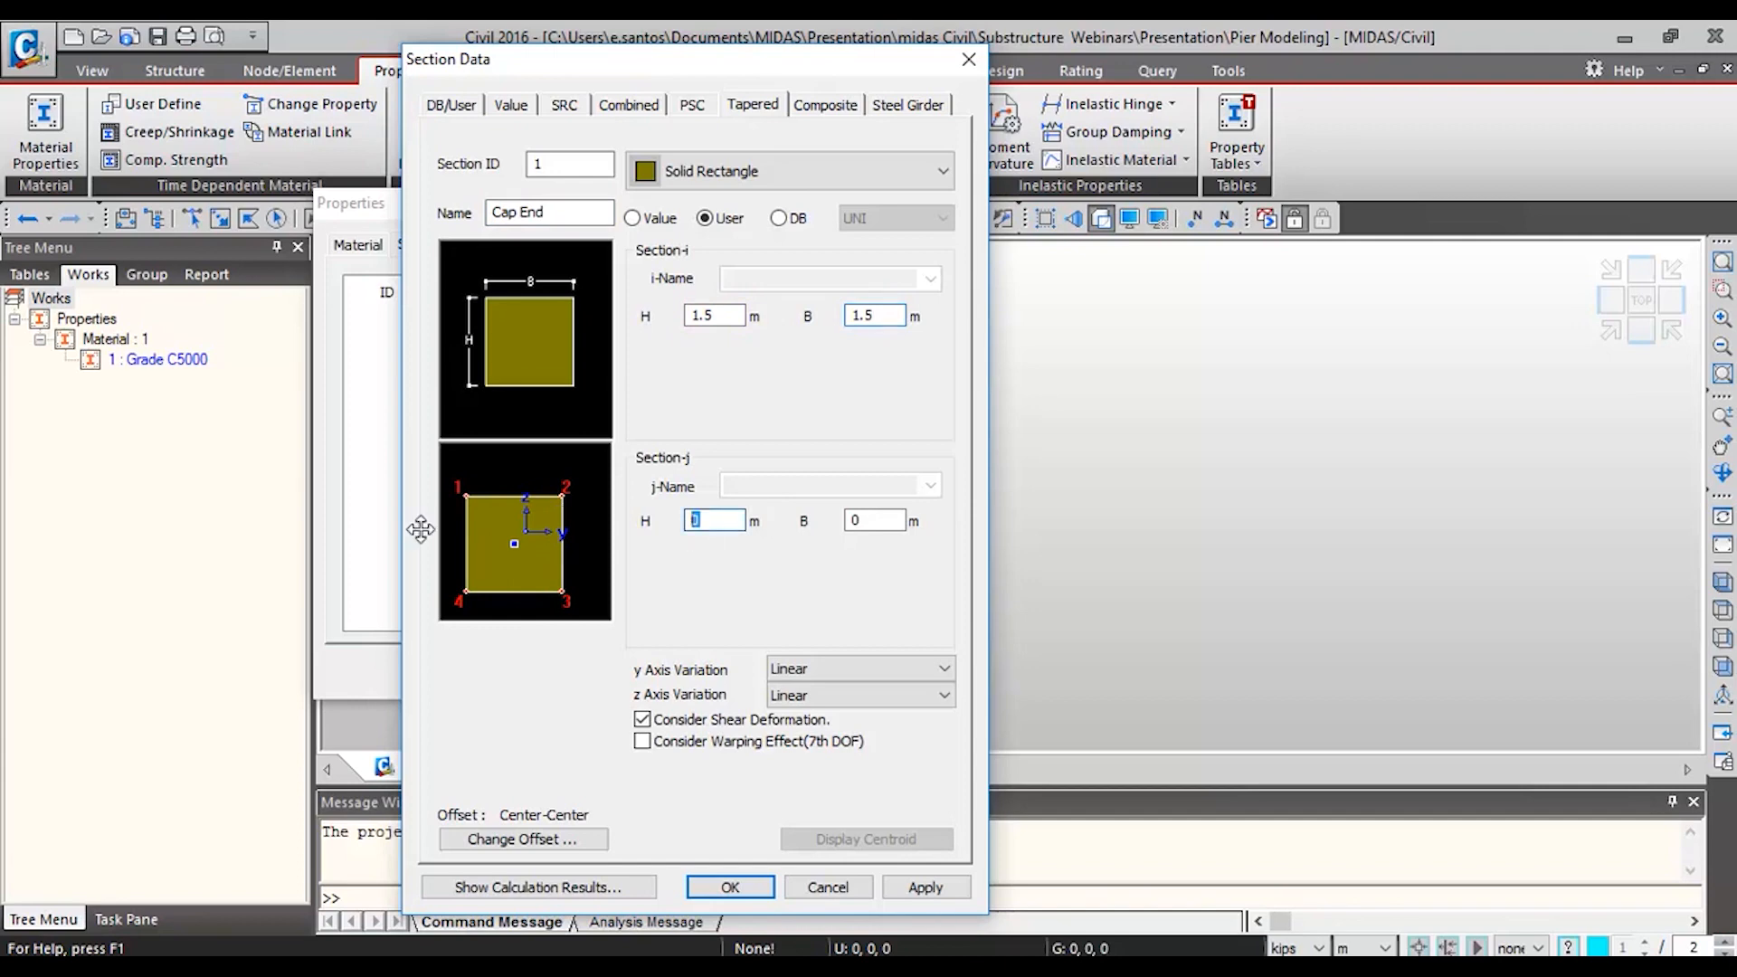
pyautogui.write('3')
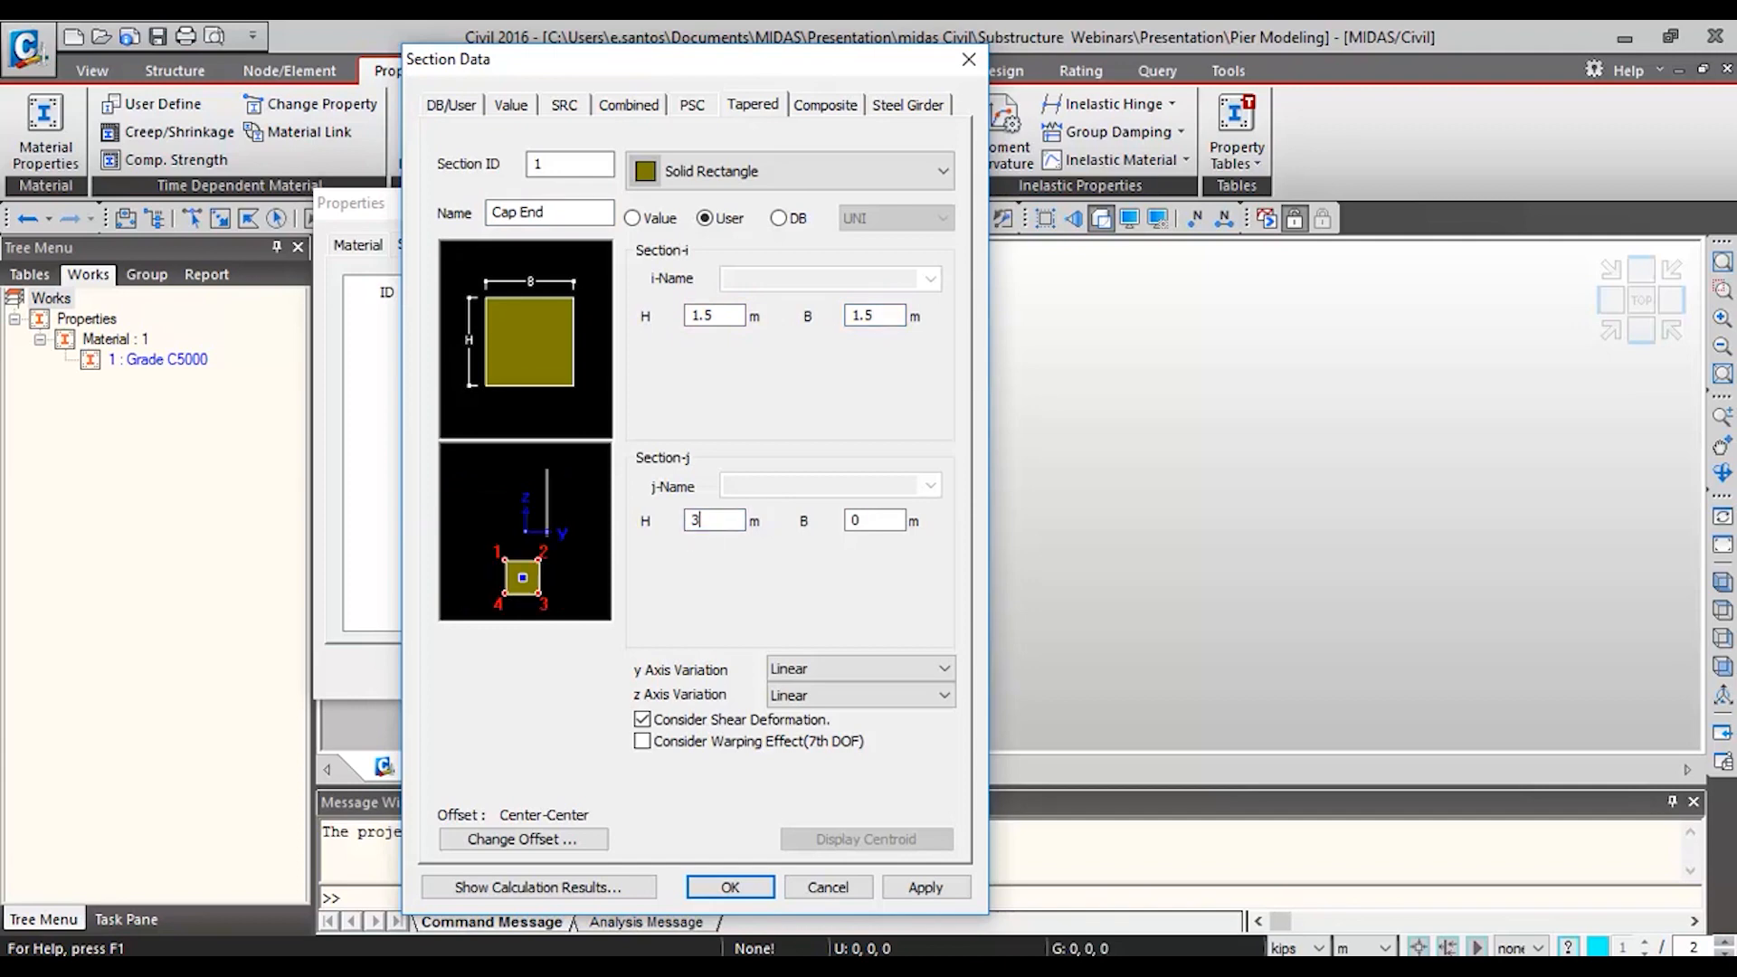
pyautogui.write('1.5')
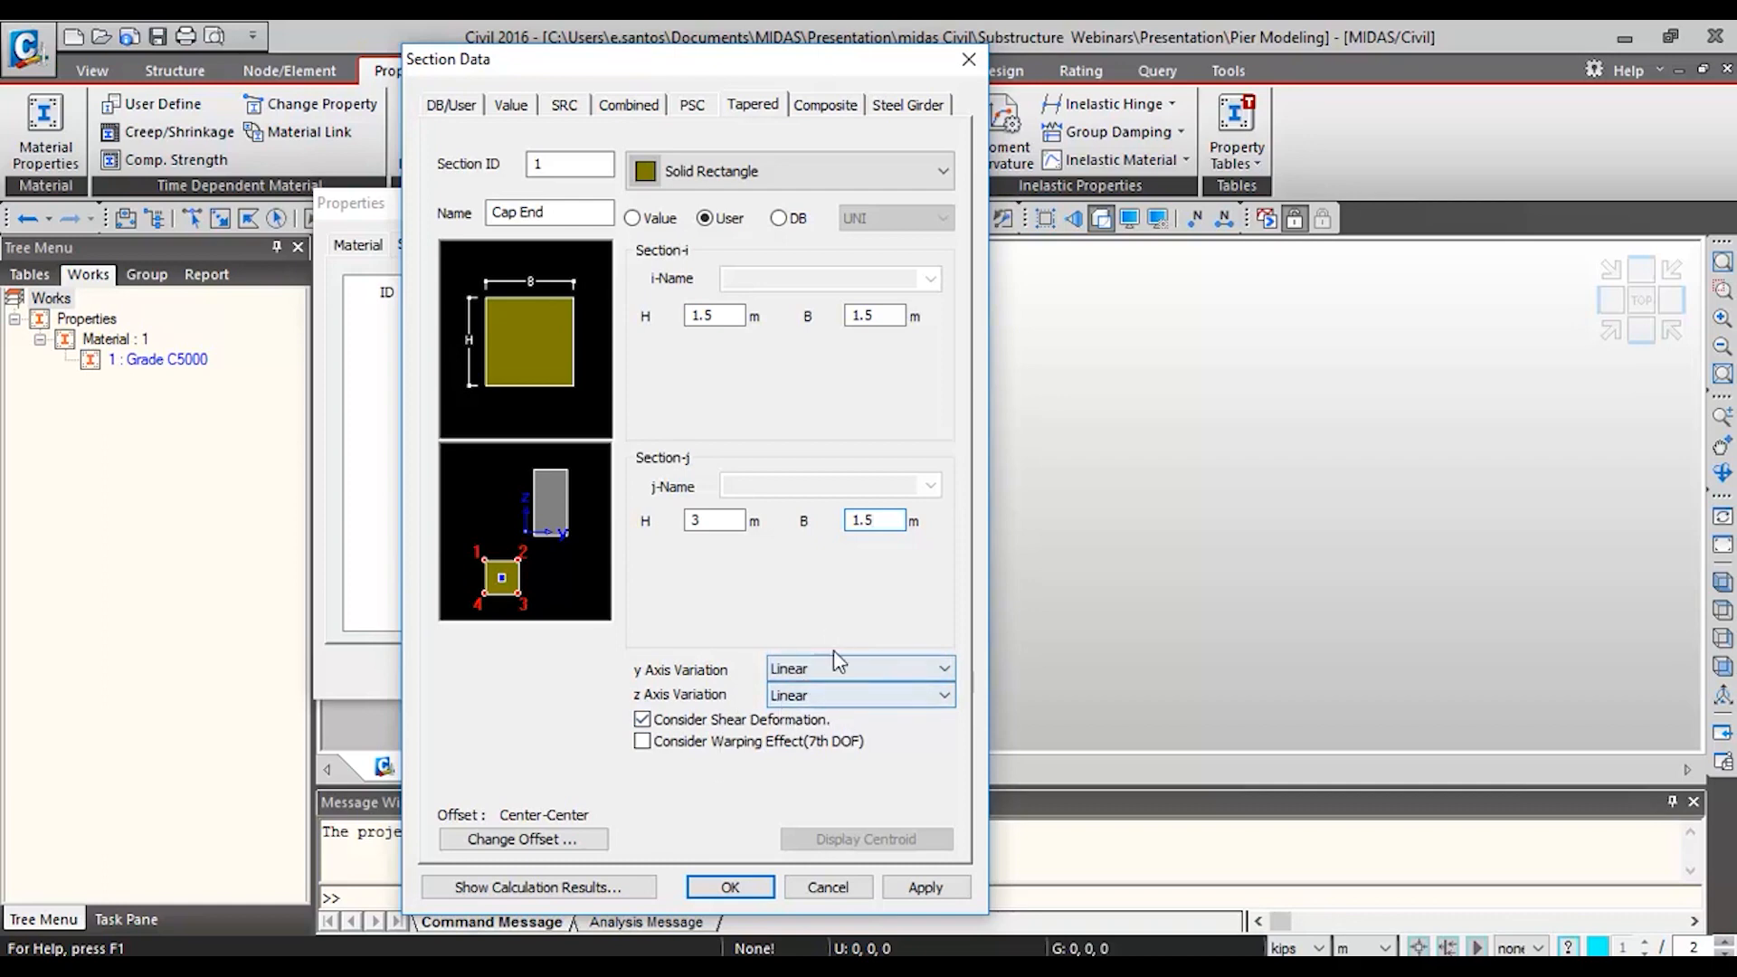
pyautogui.click(877, 669)
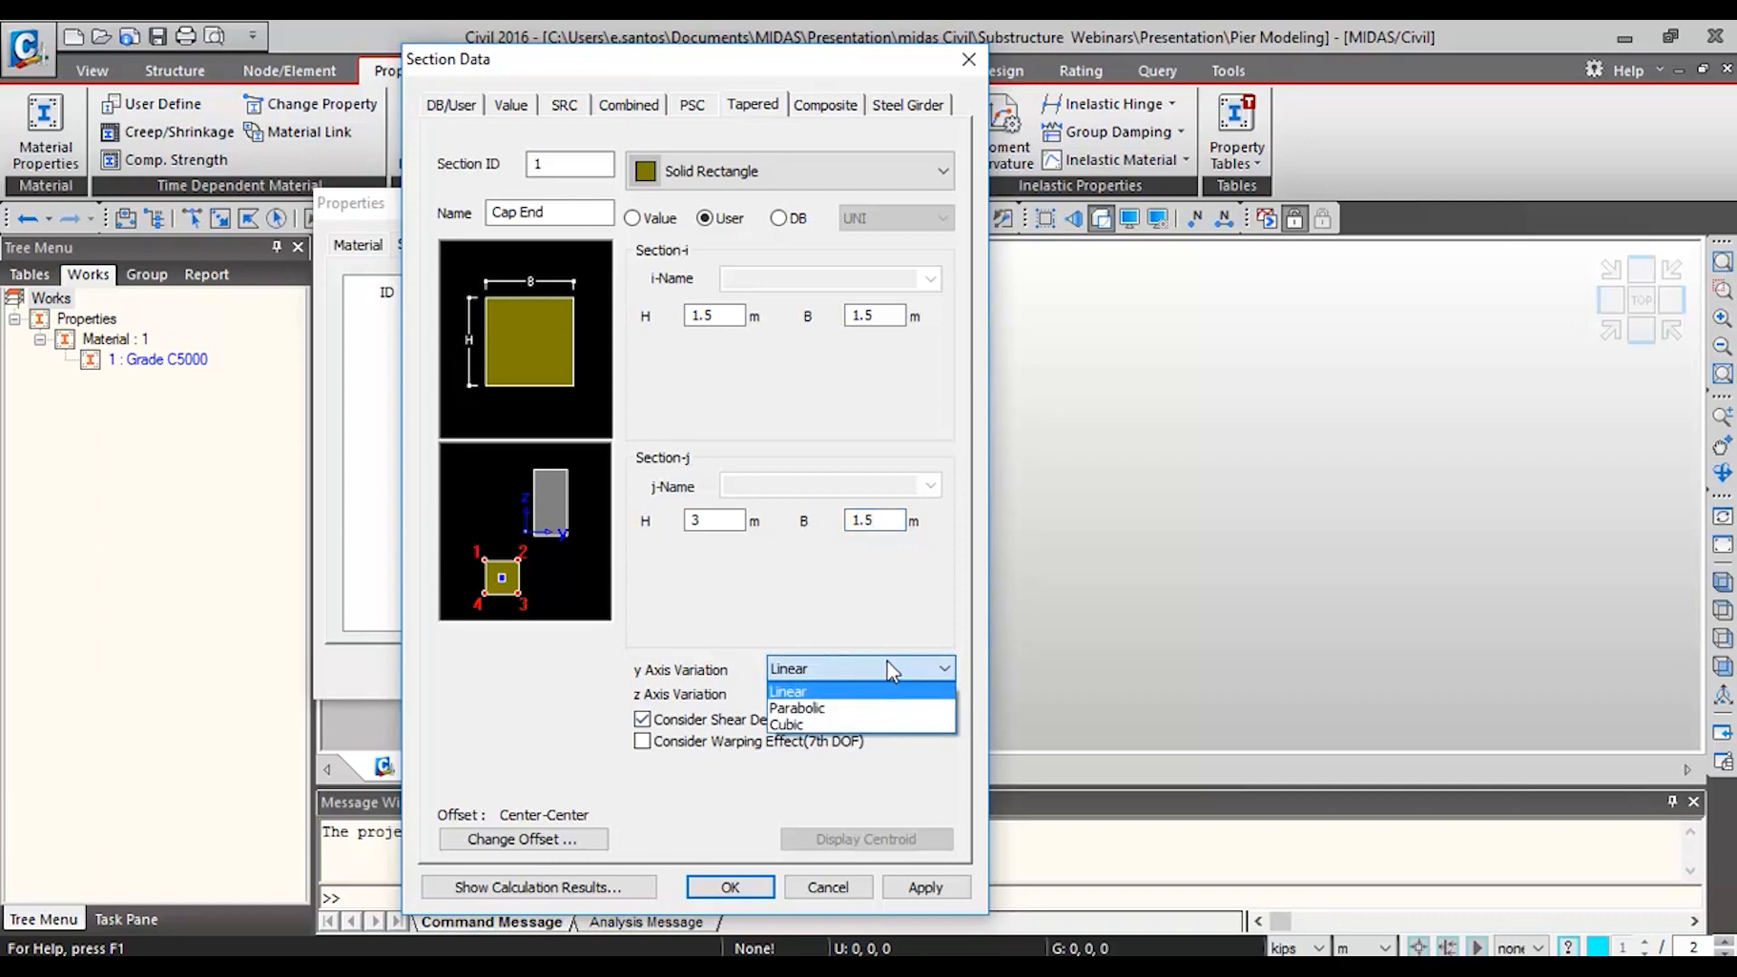
pyautogui.click(887, 668)
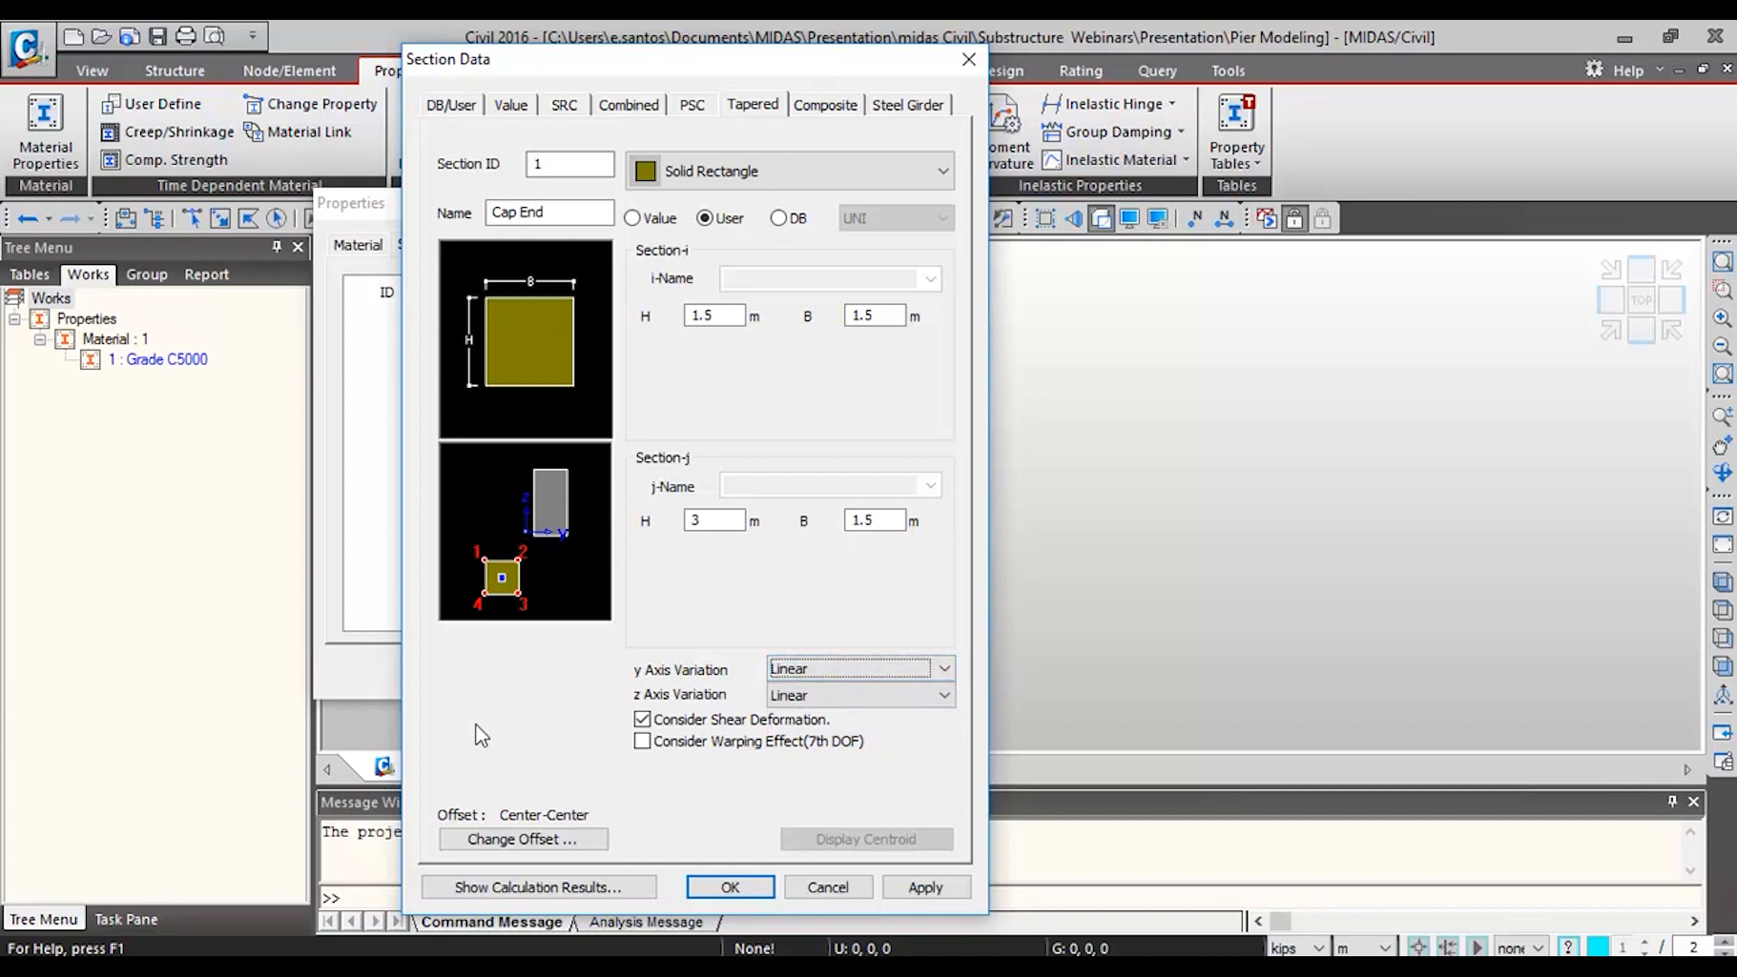
# - Set the offset of the Cap End section to Center-Top
pyautogui.click(542, 839)
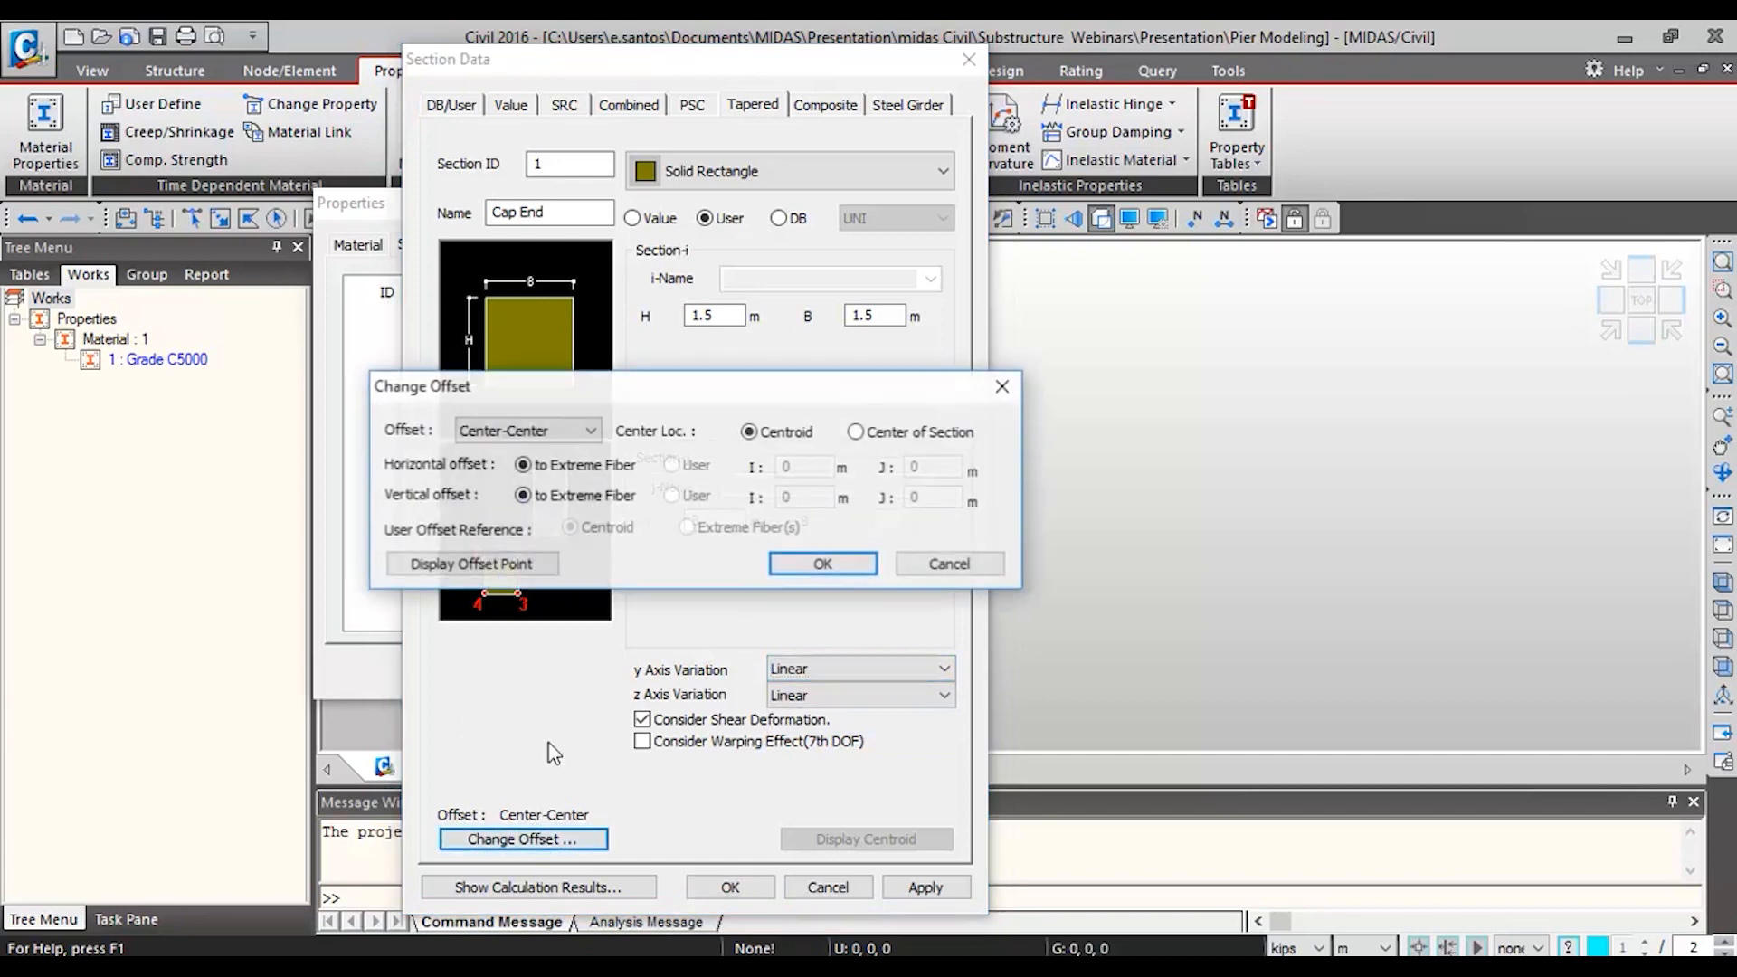
pyautogui.click(586, 430)
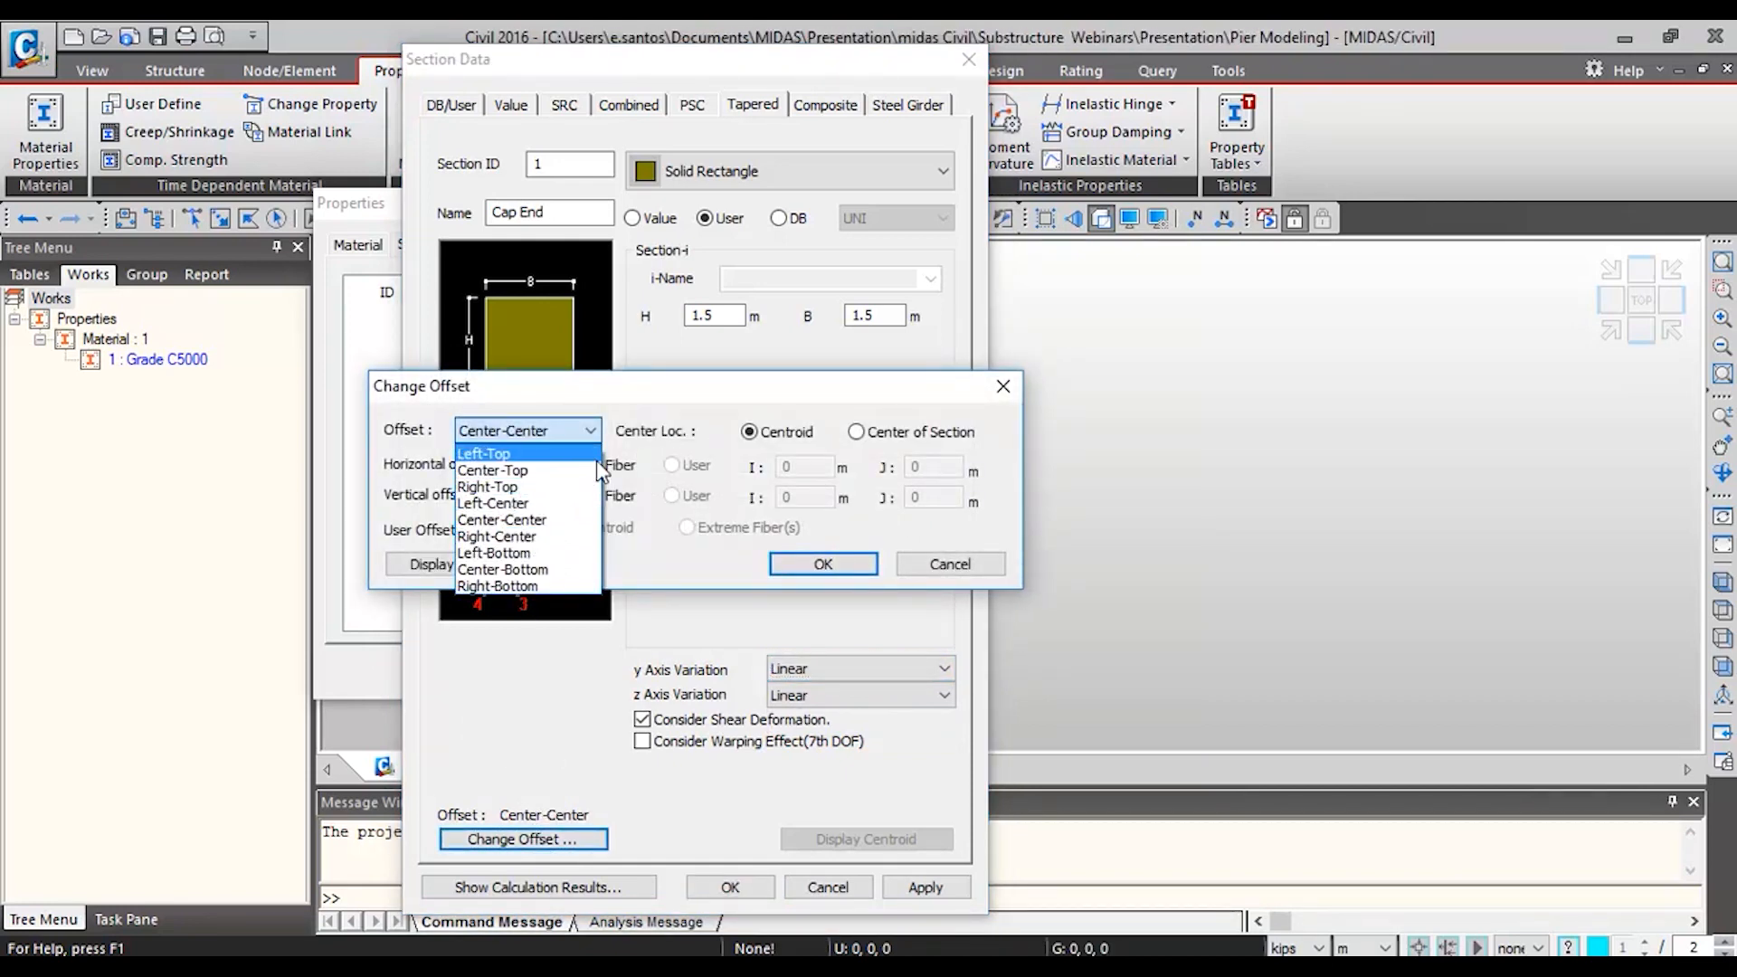
pyautogui.click(616, 391)
pyautogui.moveTo(606, 387); pyautogui.dragTo(892, 507)
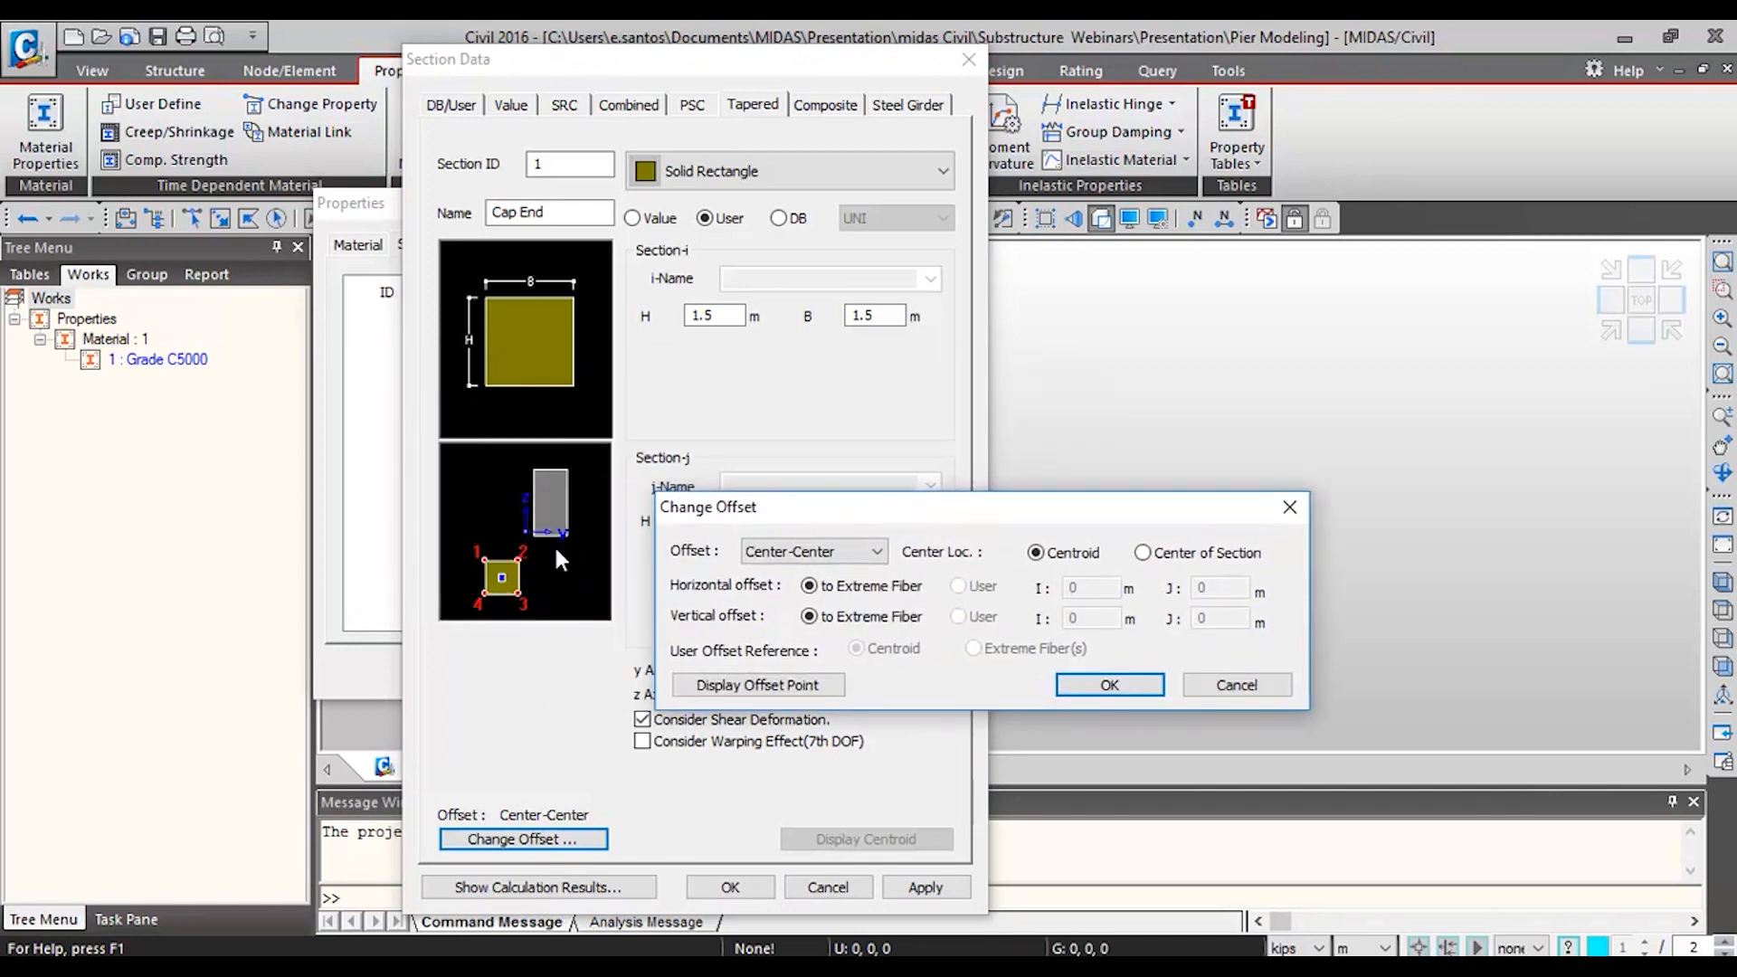
pyautogui.click(852, 553)
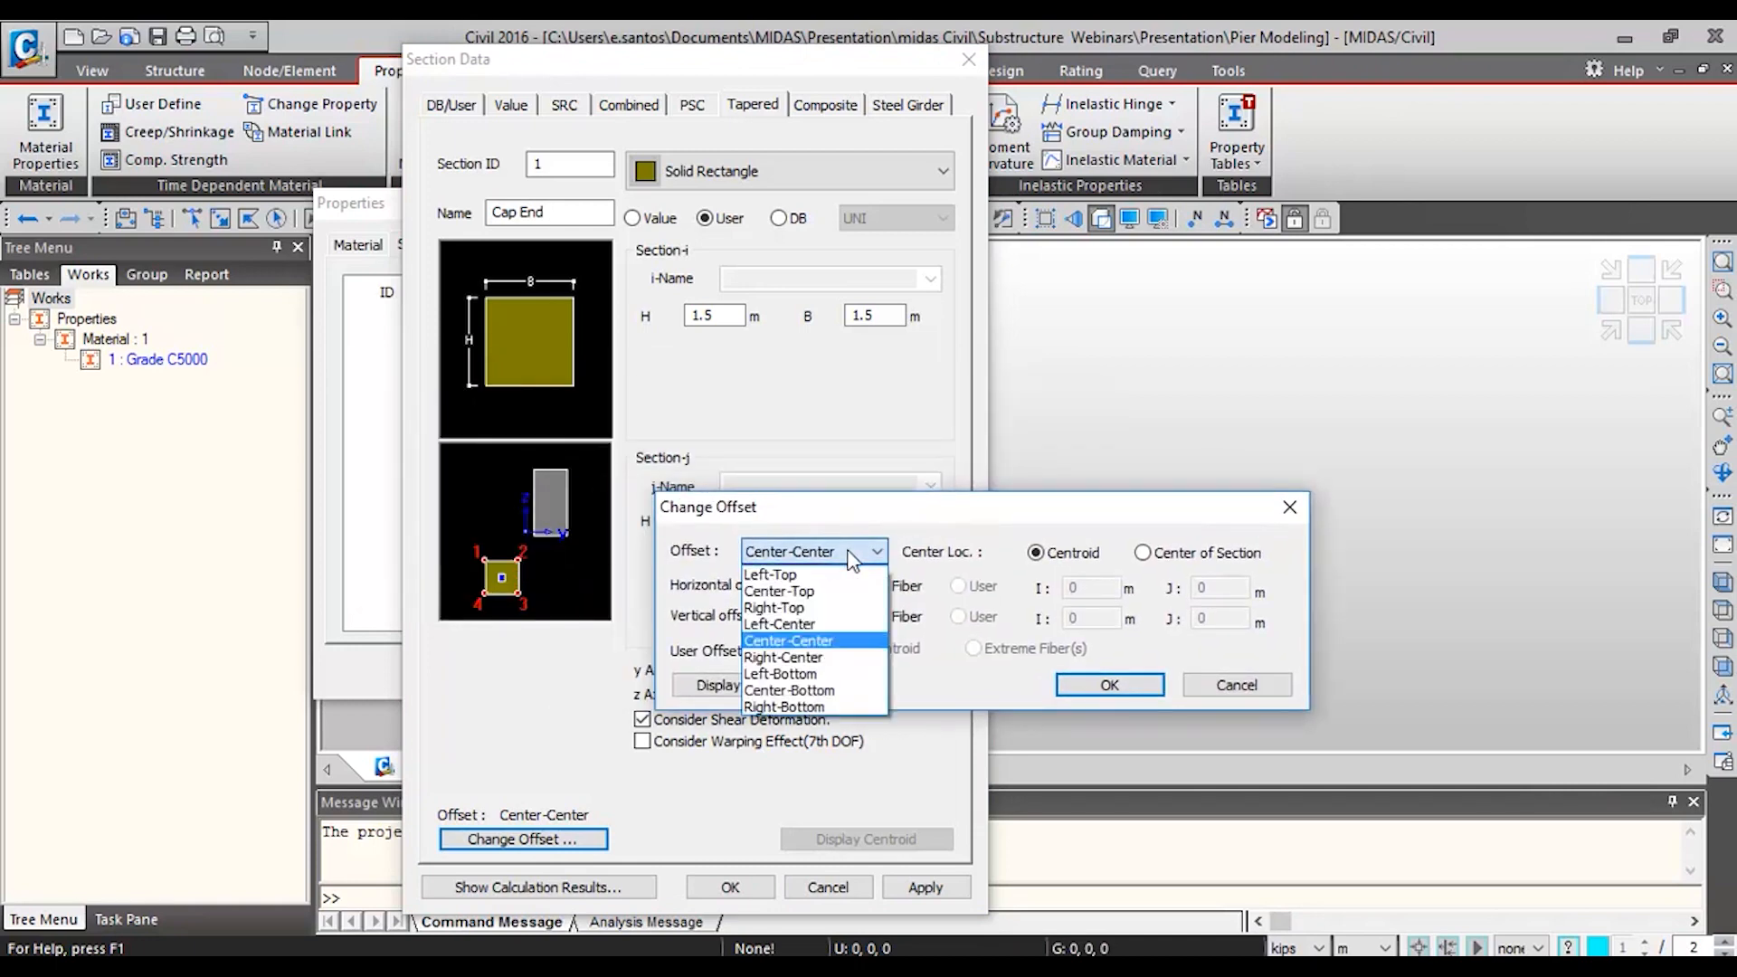
pyautogui.click(816, 594)
pyautogui.click(1109, 685)
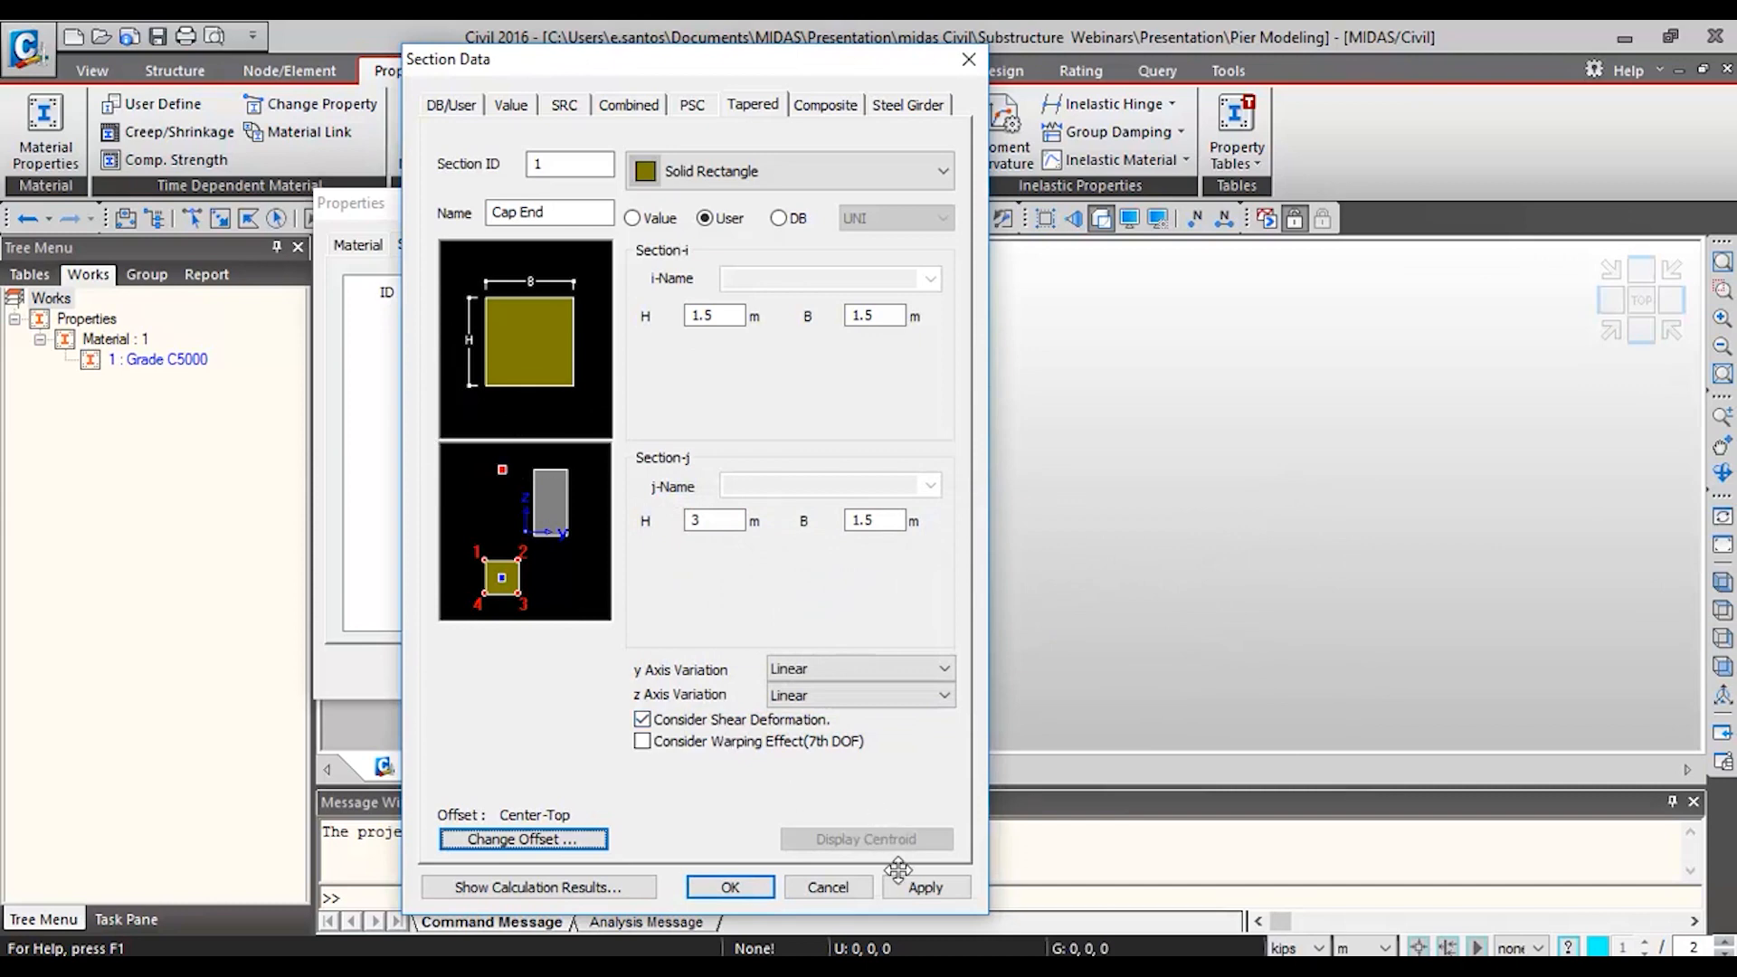
# - Add the Cap End section to the model and save the project
pyautogui.click(921, 886)
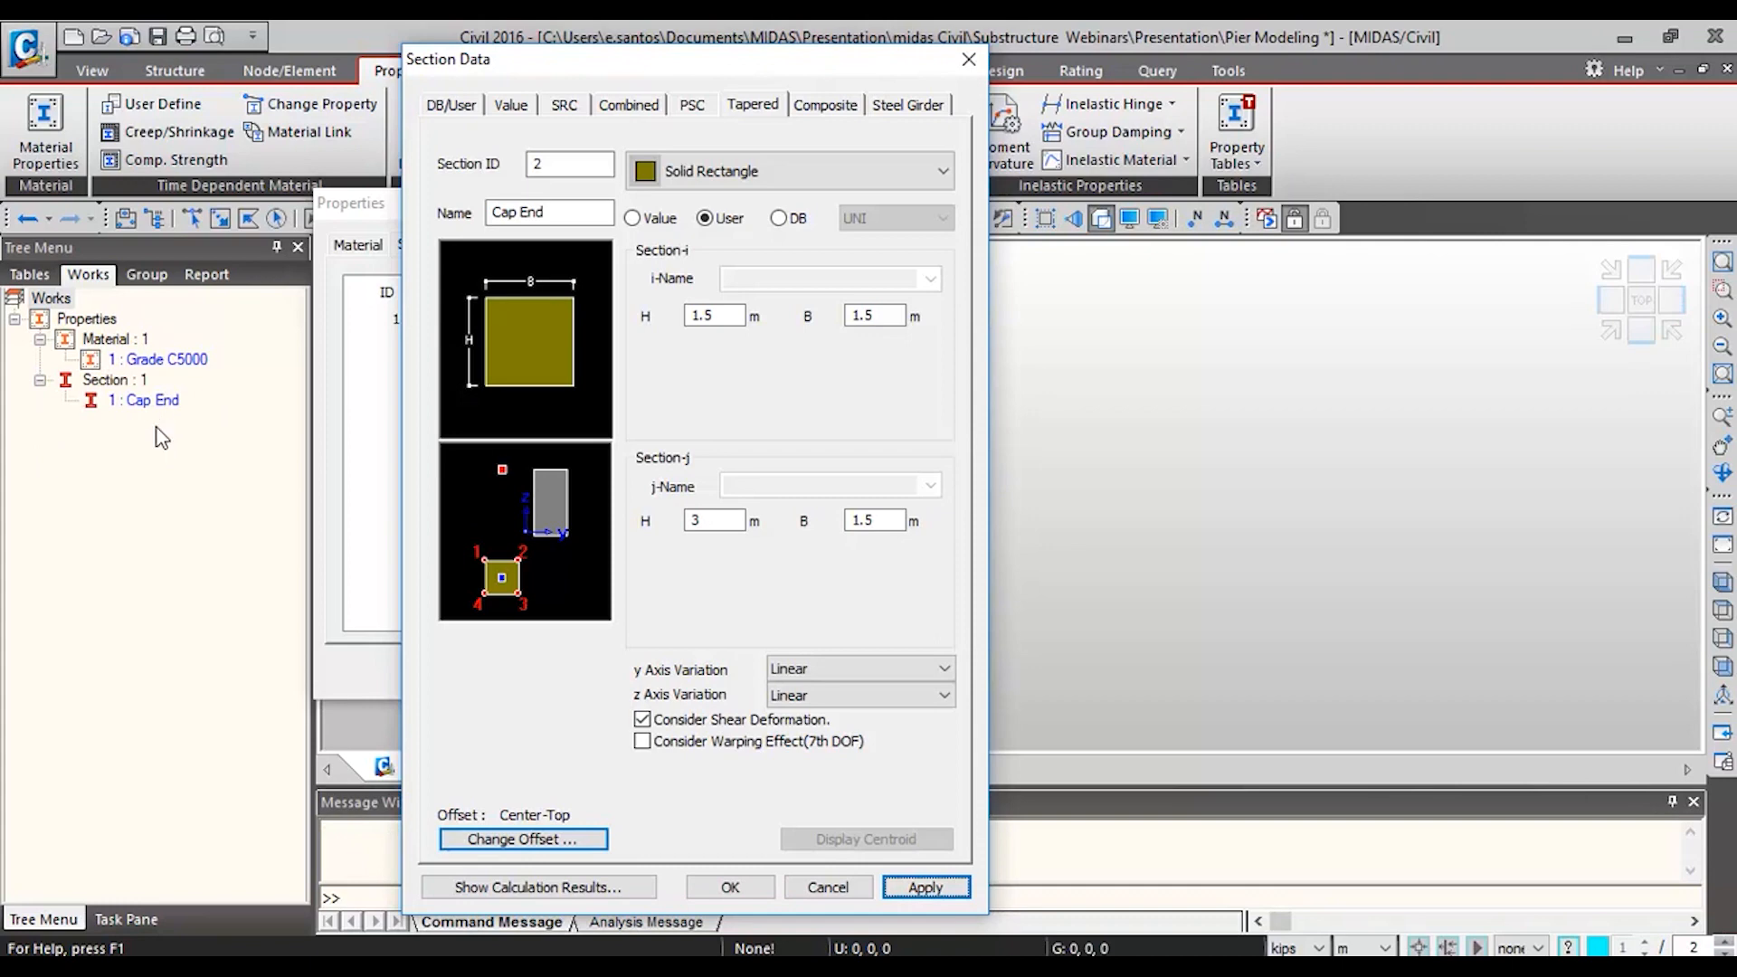
pyautogui.hotkey('ctrl', 's')
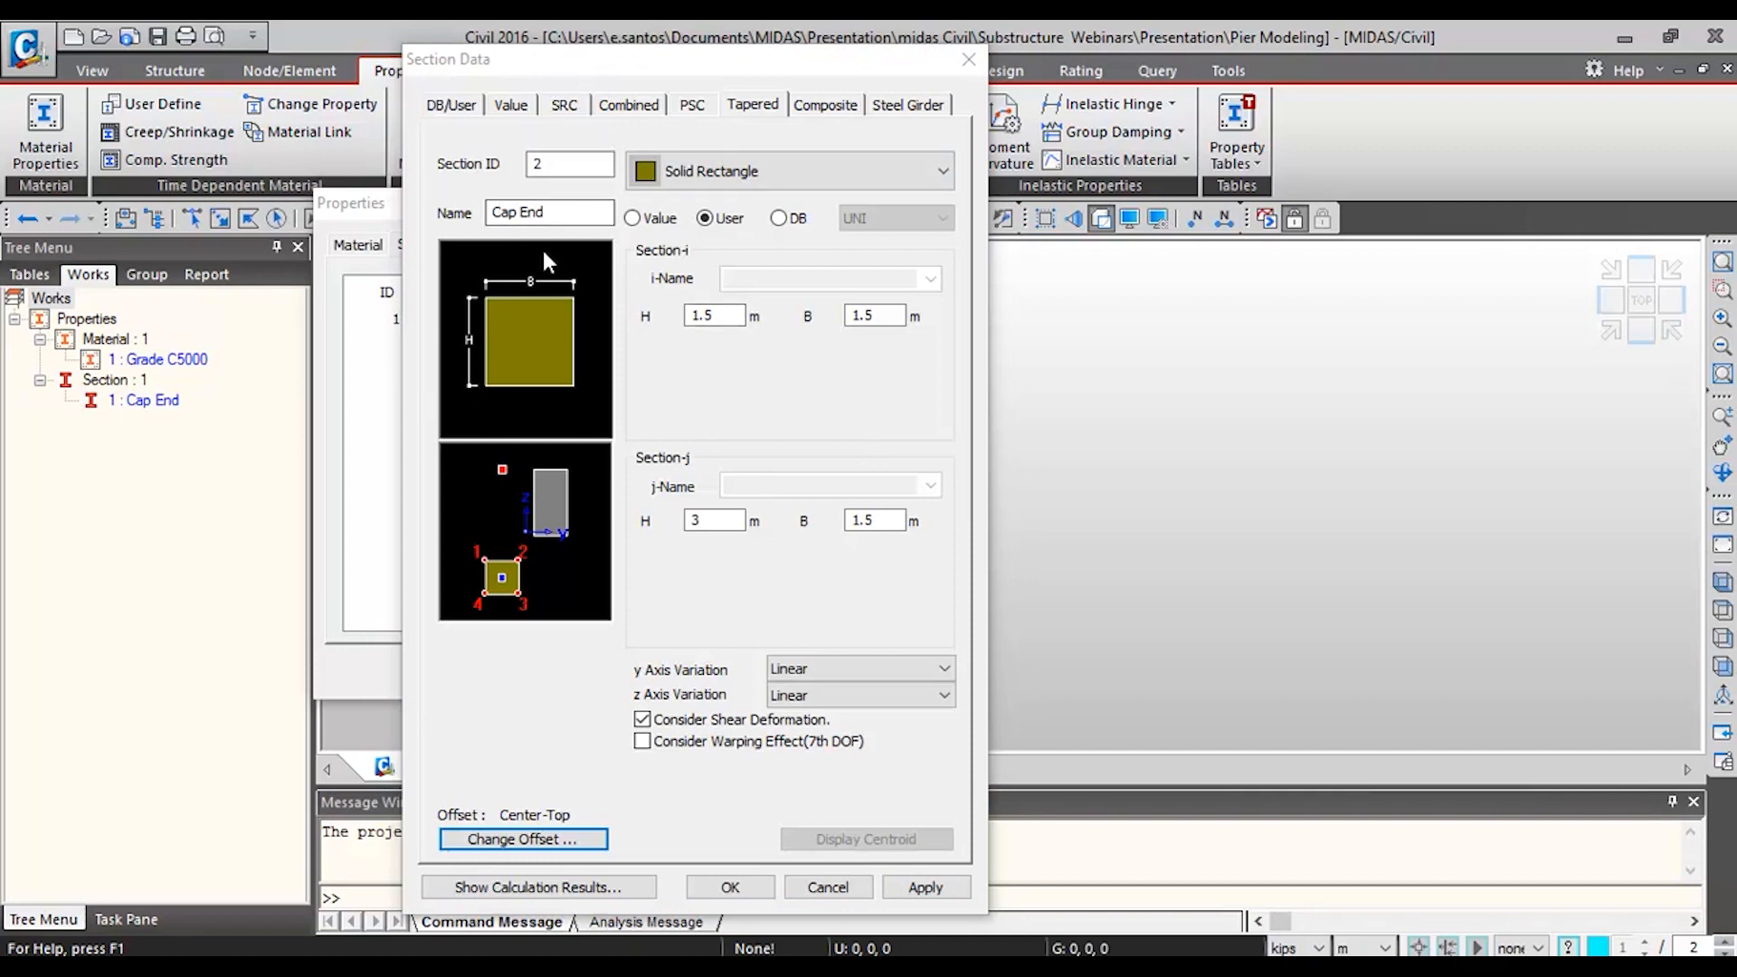
# - Set up section 2 as a user-defined solid rectangle named Cap Mid, with H 3 m and B 1.5 m
pyautogui.click(454, 106)
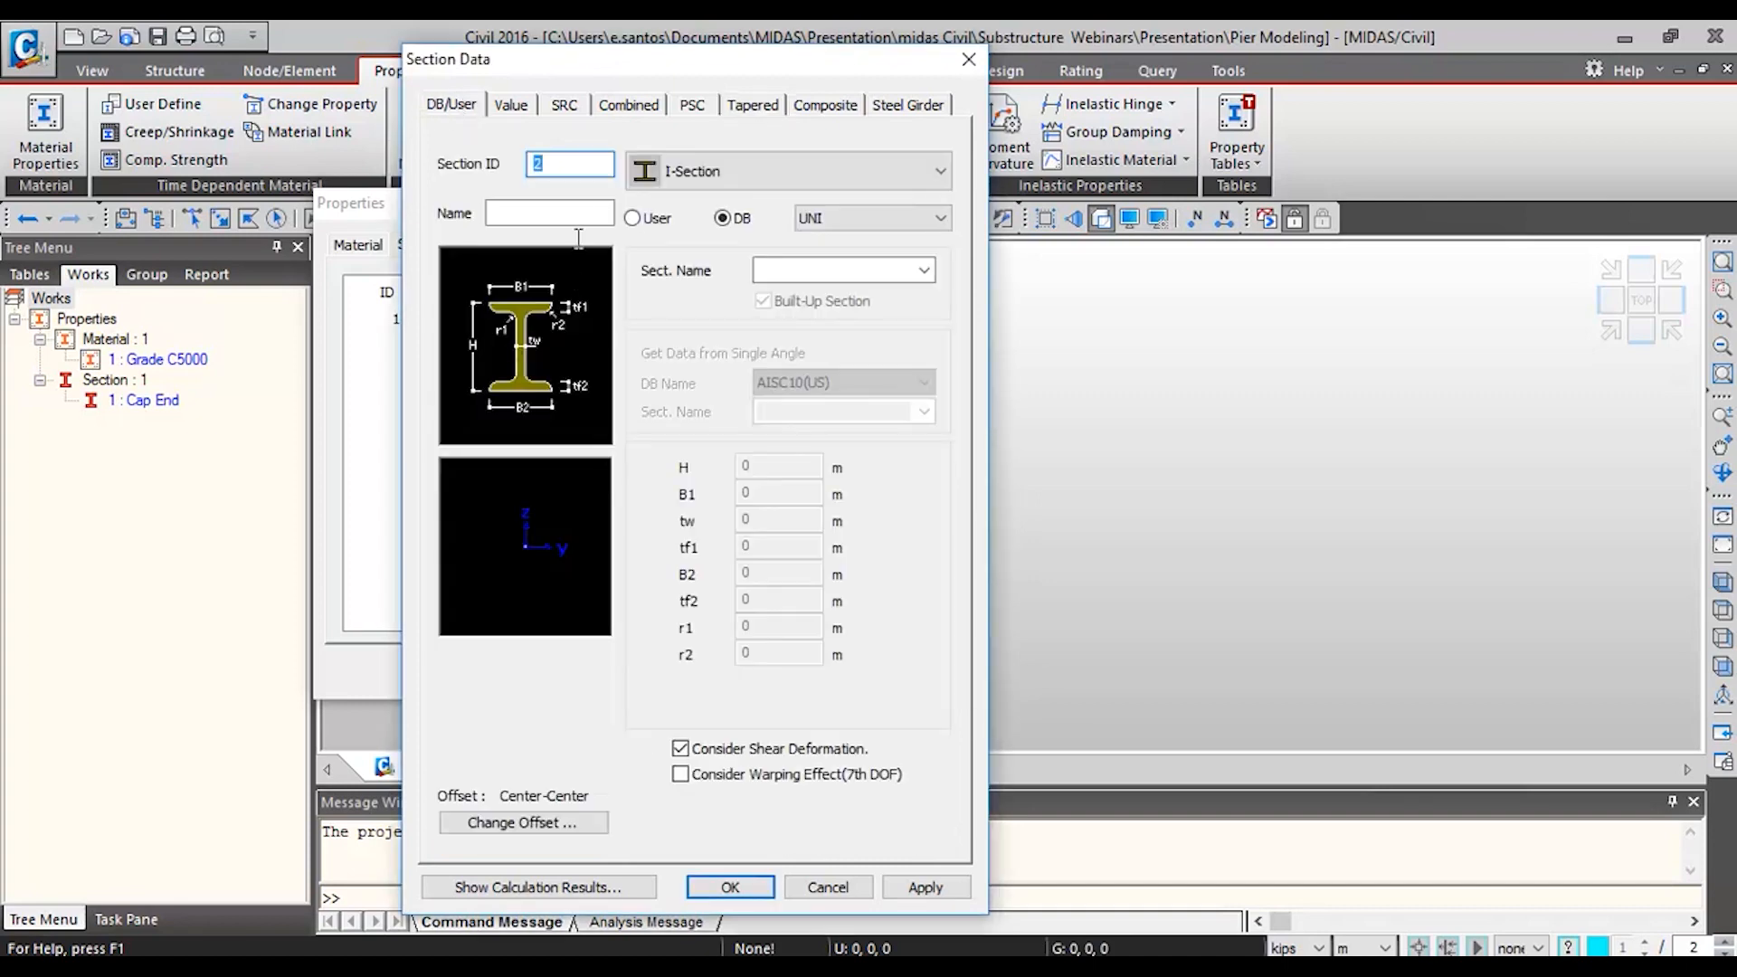
pyautogui.click(796, 178)
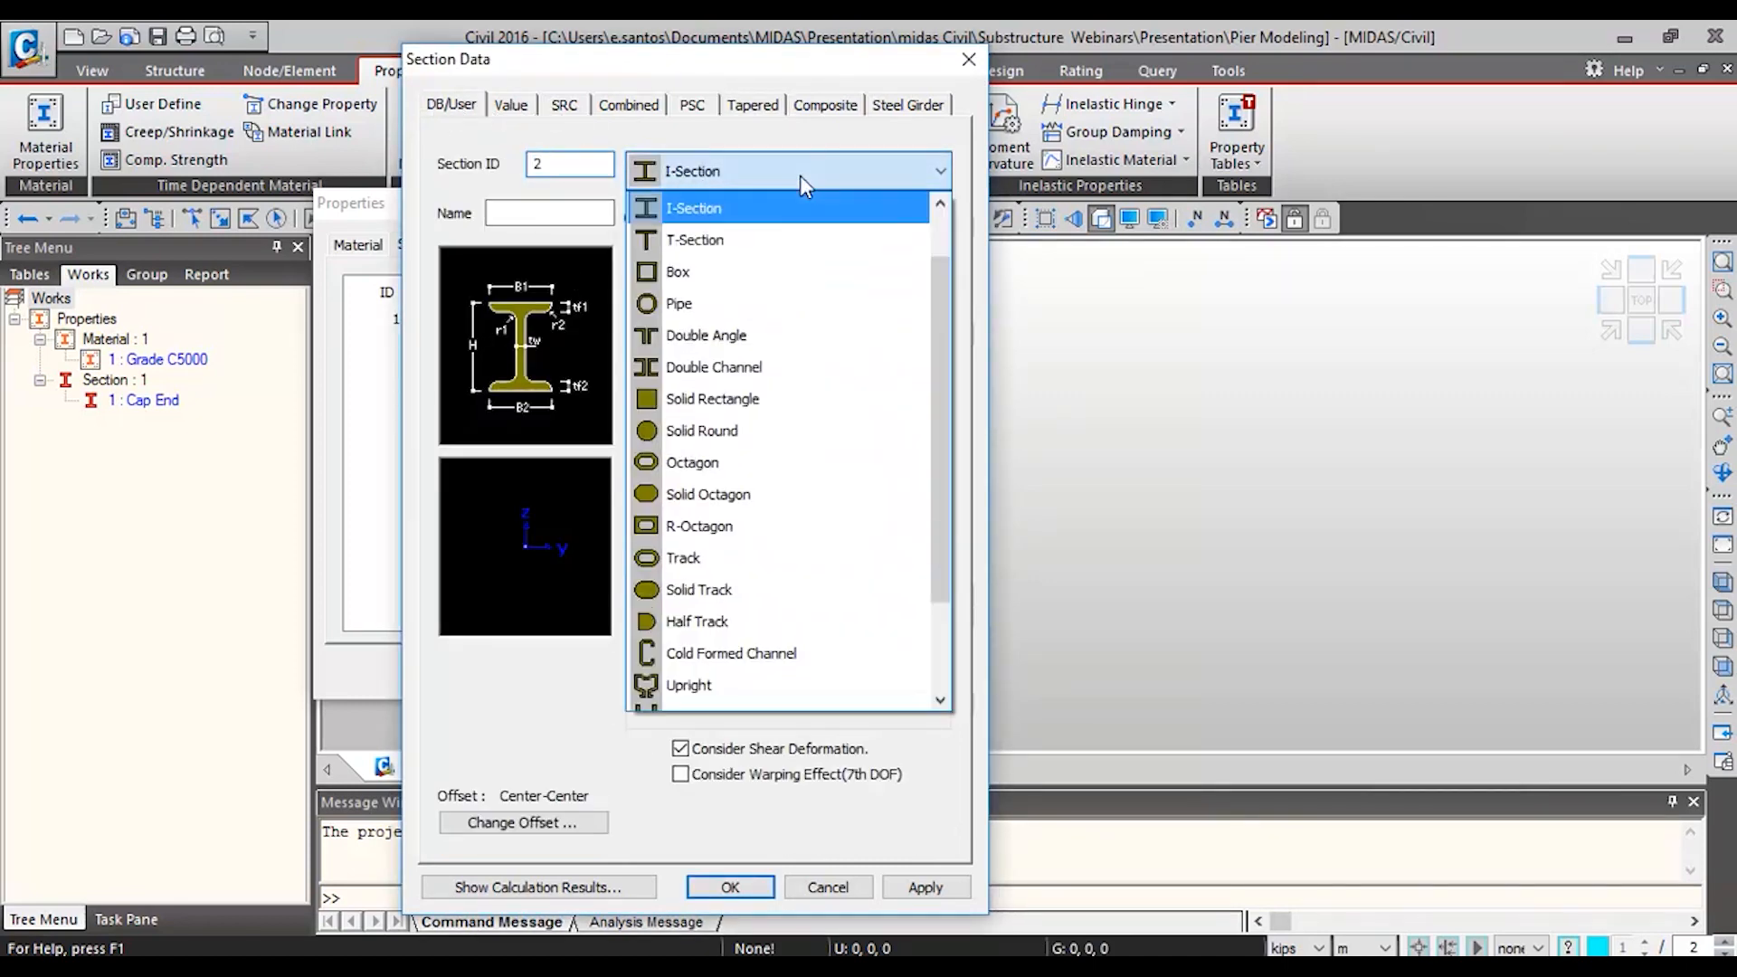
pyautogui.click(730, 398)
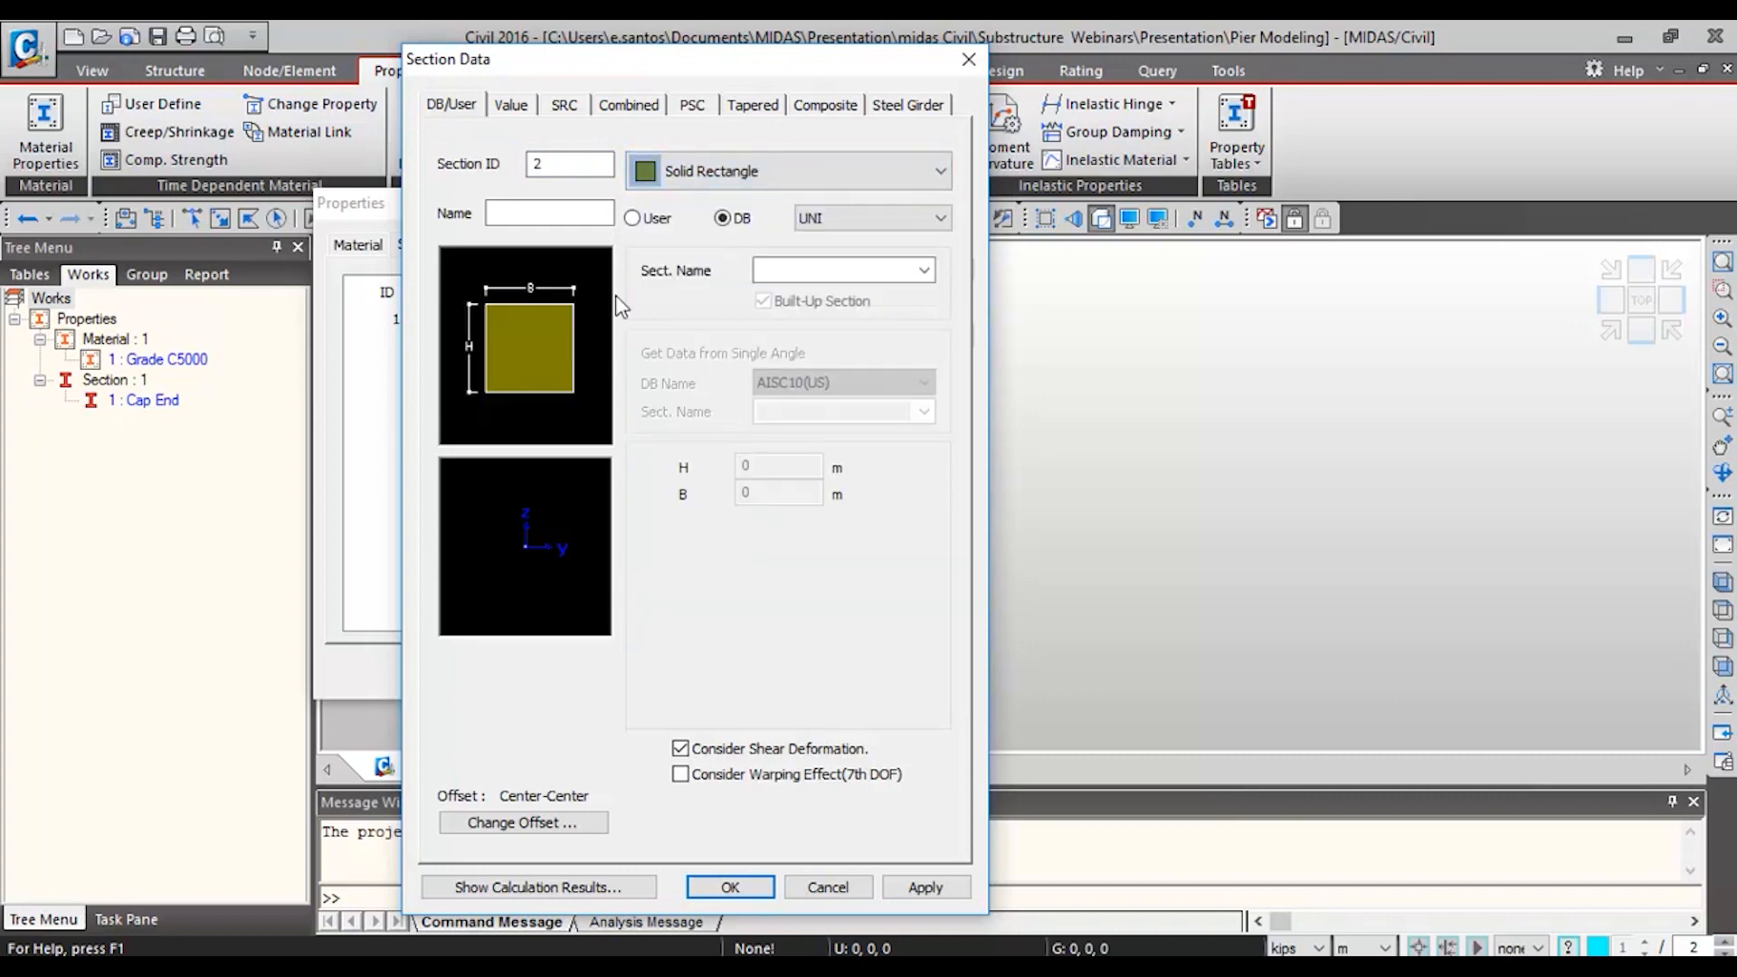
pyautogui.click(573, 208)
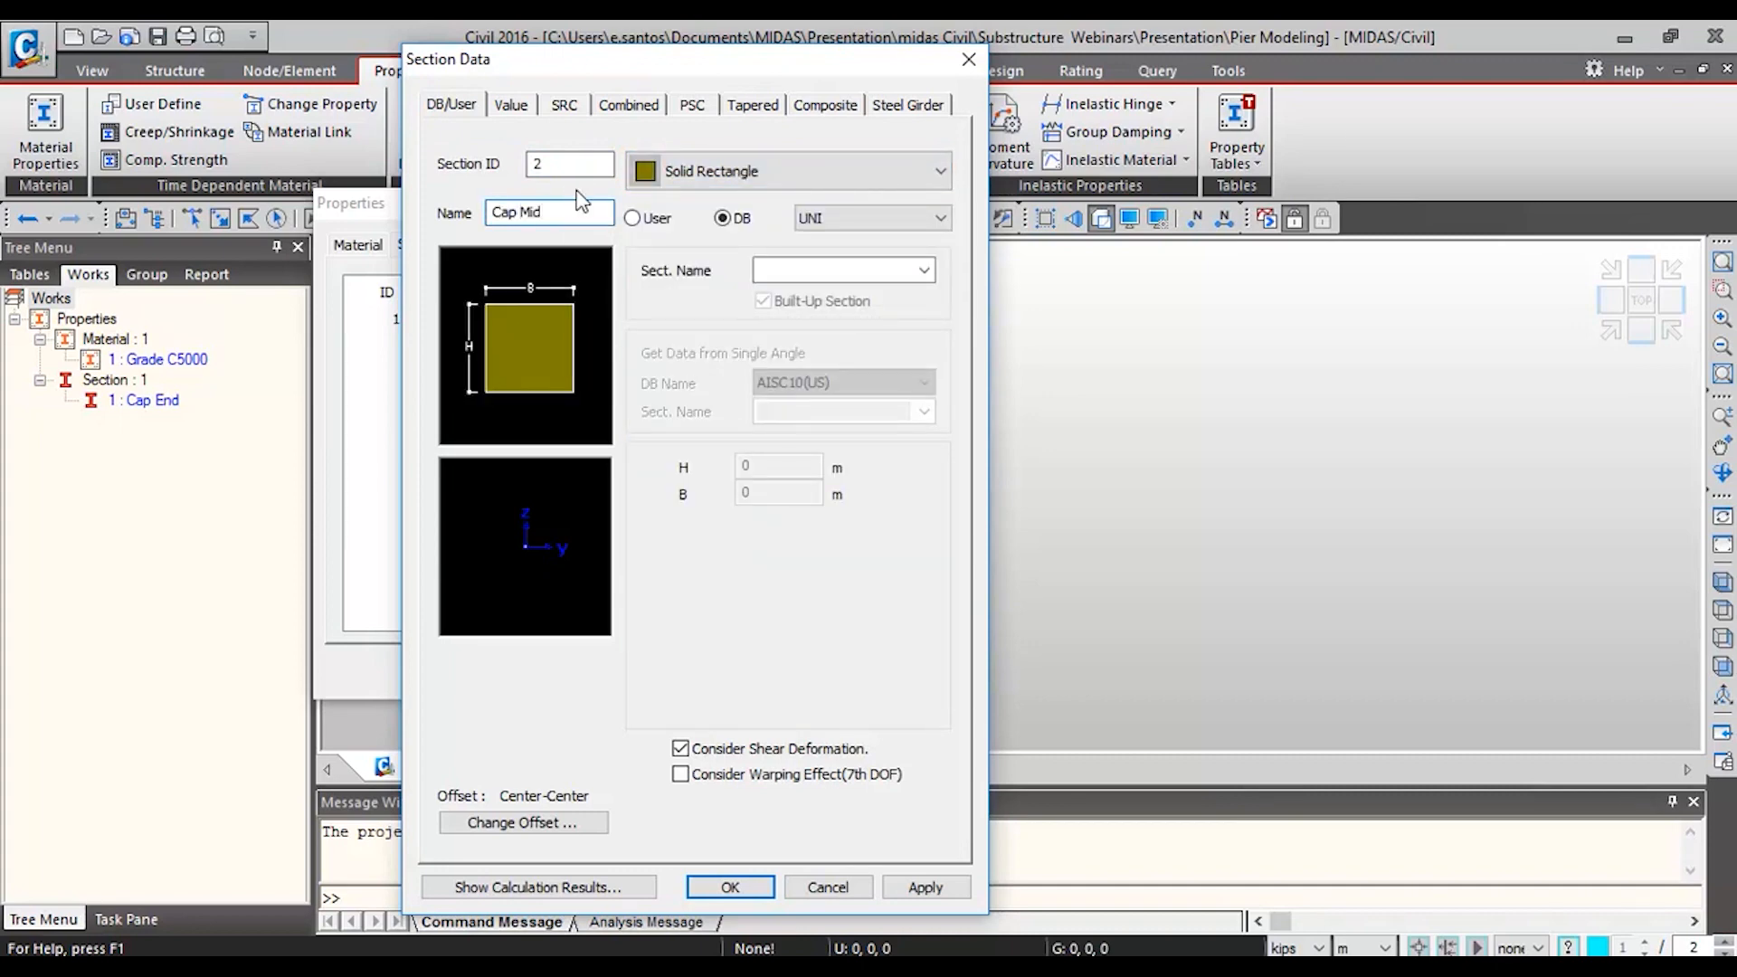
pyautogui.click(632, 218)
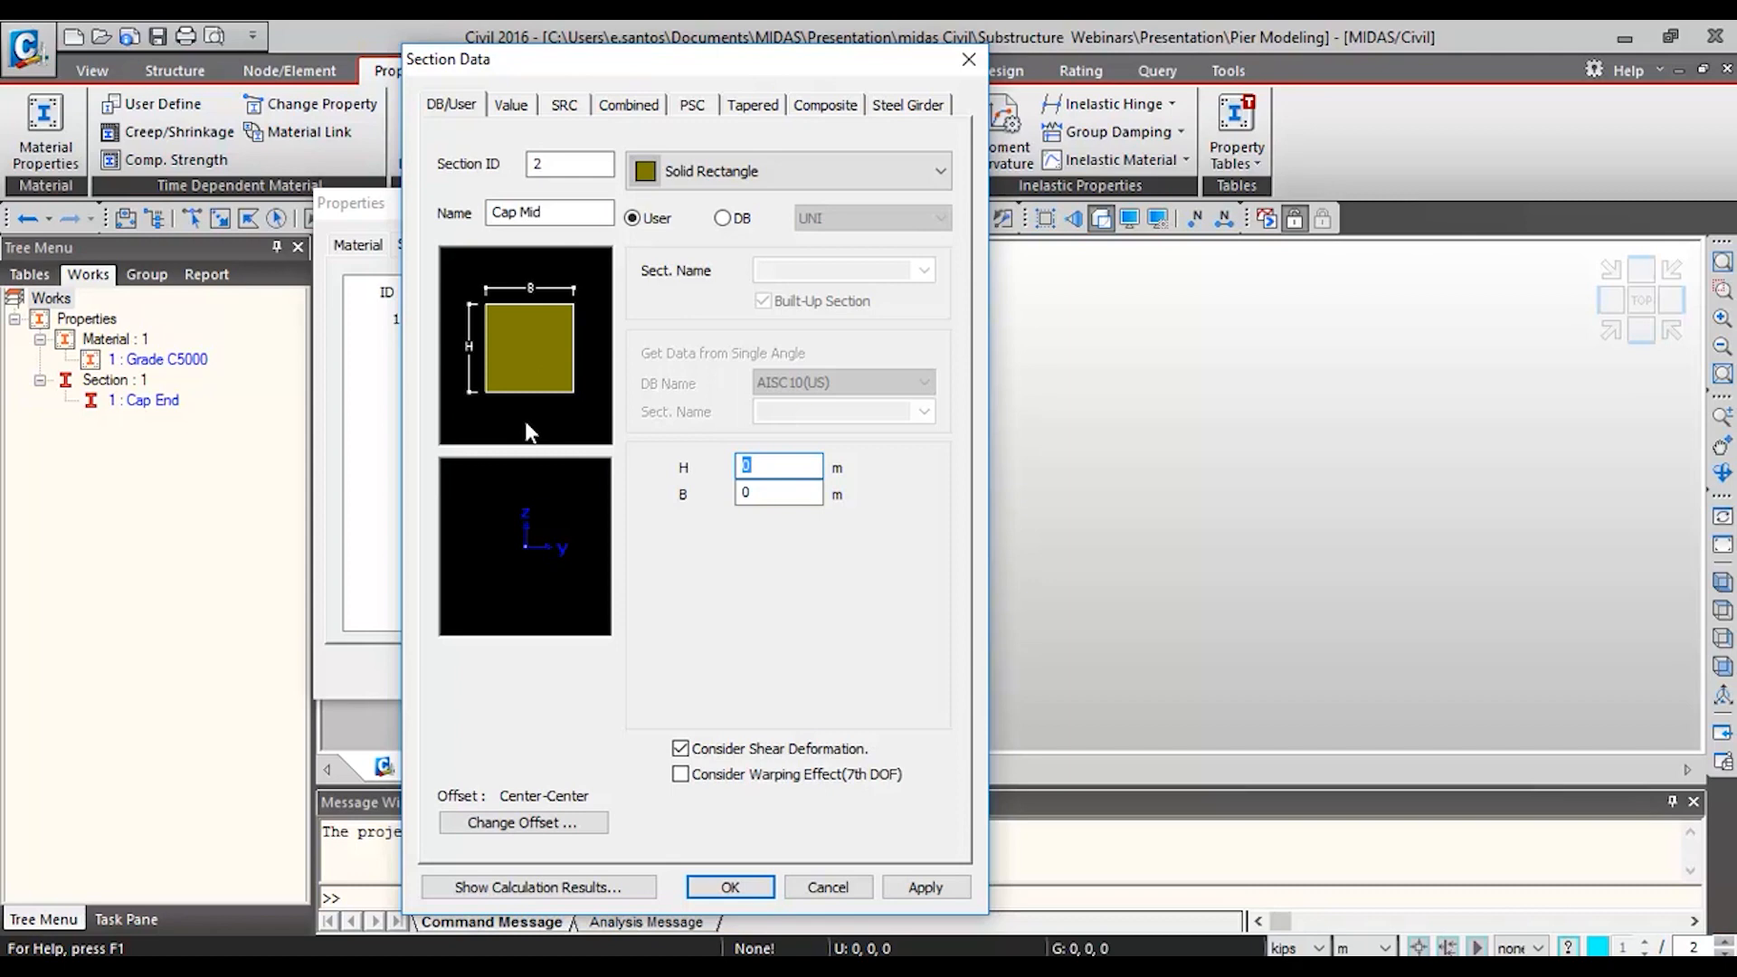
pyautogui.write('3')
pyautogui.press('Tab')
pyautogui.write('1.5')
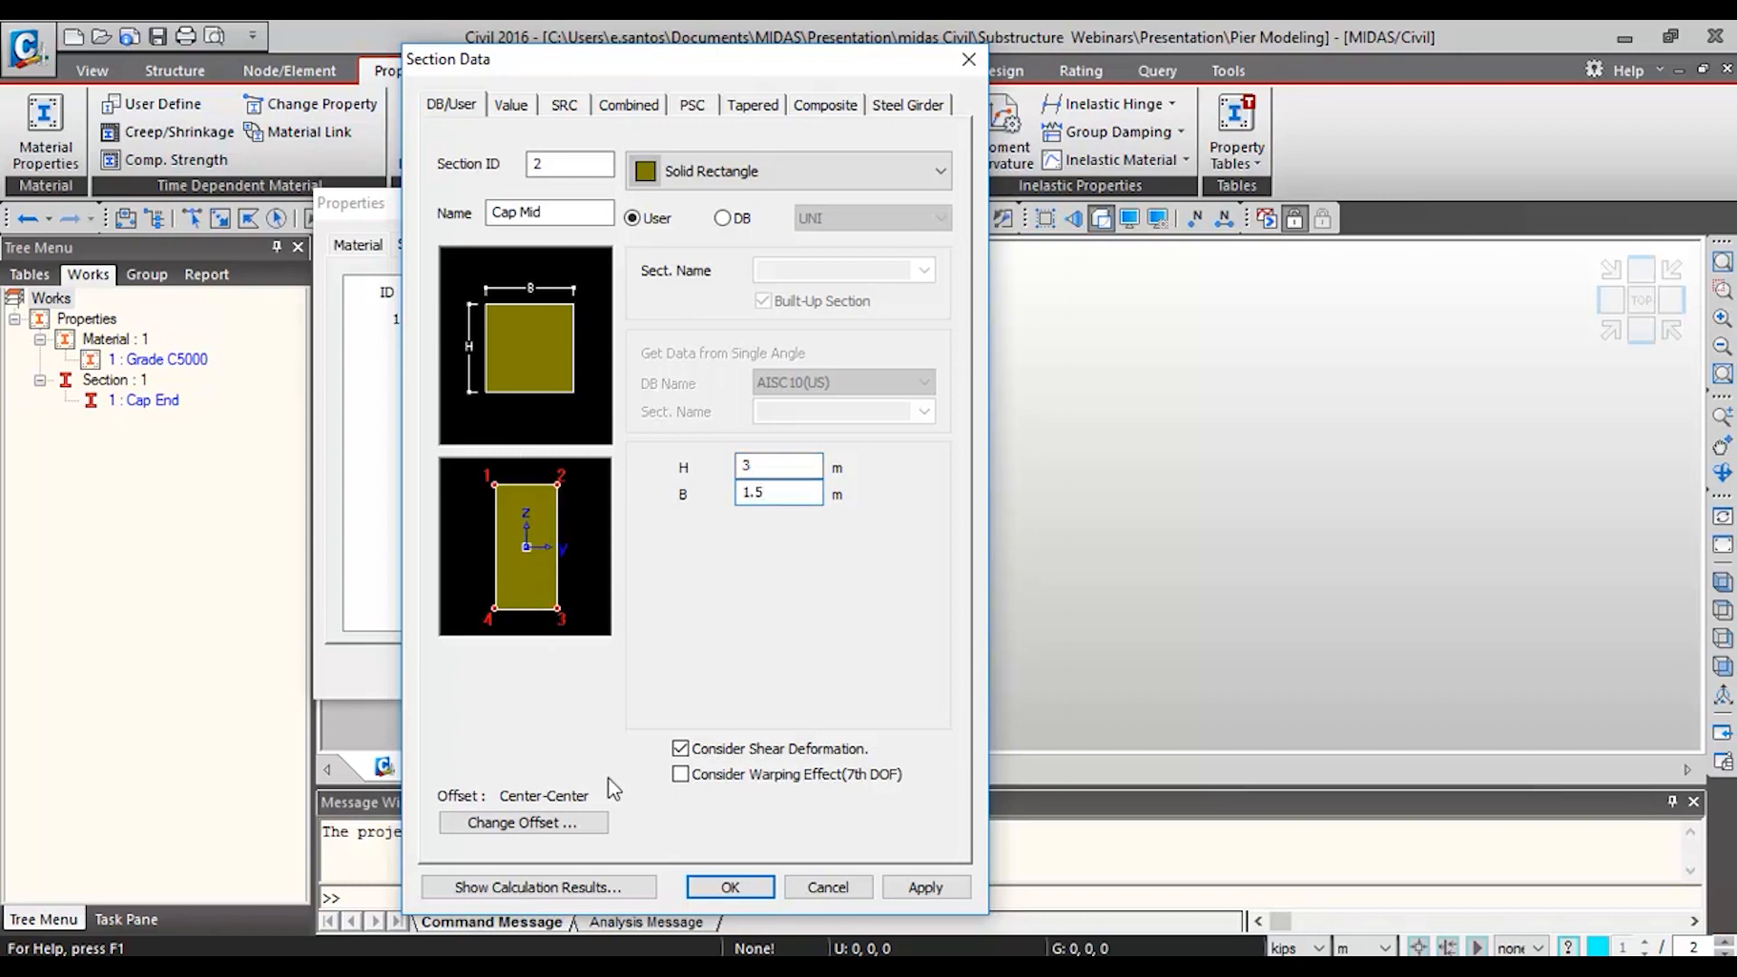
# - Set the offset of the Cap Mid section to Center-Top and add the section to the model
pyautogui.click(557, 824)
pyautogui.click(588, 431)
pyautogui.click(543, 471)
pyautogui.click(823, 564)
pyautogui.click(915, 890)
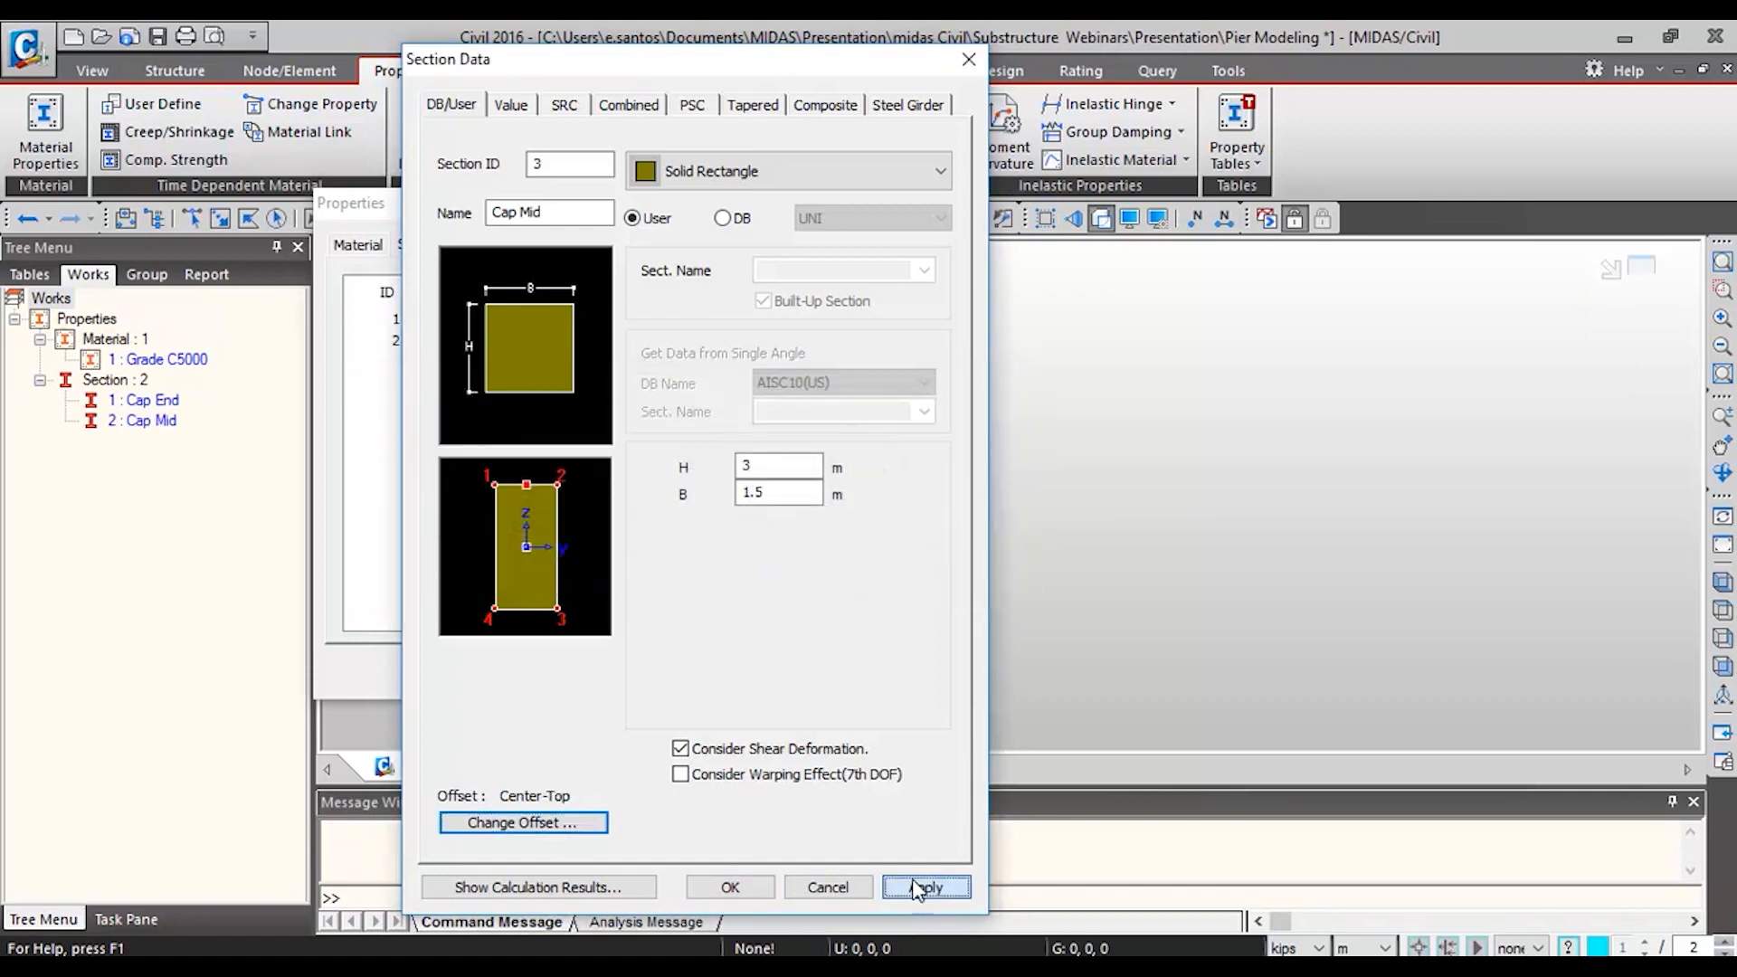
# - Set up section 3 as a user-defined solid round named Pier, with a diameter of 1.5 m
pyautogui.click(702, 172)
pyautogui.click(740, 304)
pyautogui.click(489, 213)
pyautogui.press('Delete')
pyautogui.press('Delete')
pyautogui.press('Delete')
pyautogui.press('Delete')
pyautogui.press('Delete')
pyautogui.press('Delete')
pyautogui.press('Delete')
pyautogui.write('Pier')
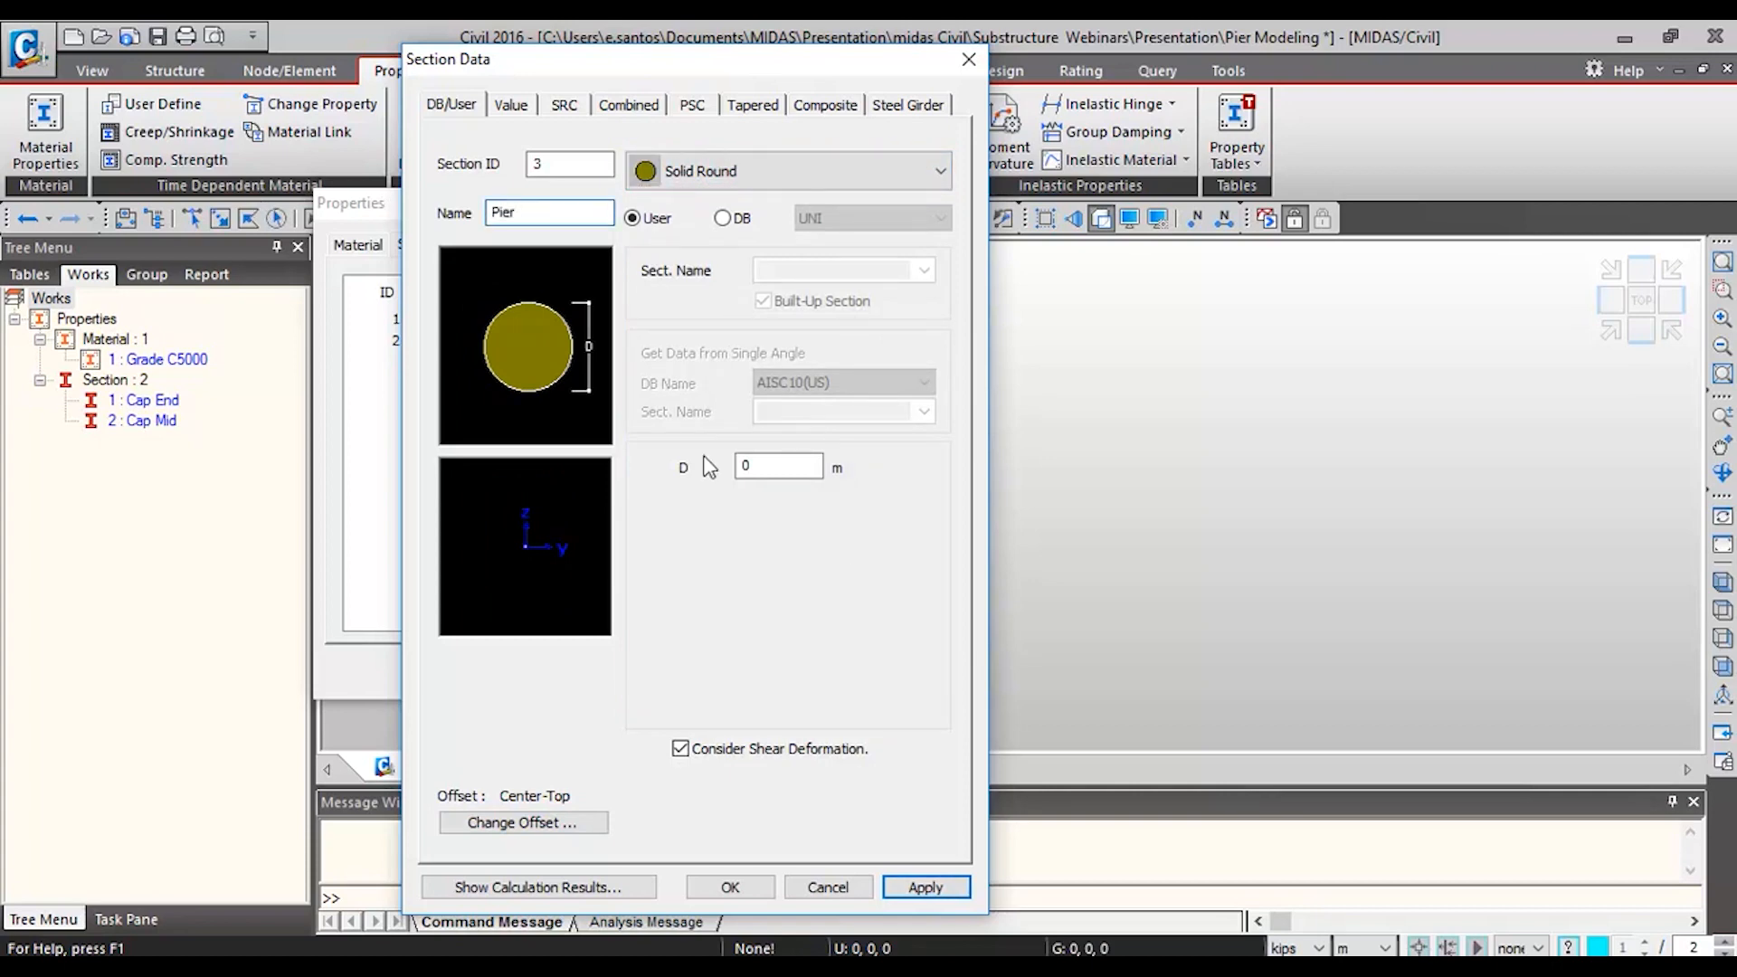
pyautogui.doubleClick(776, 466)
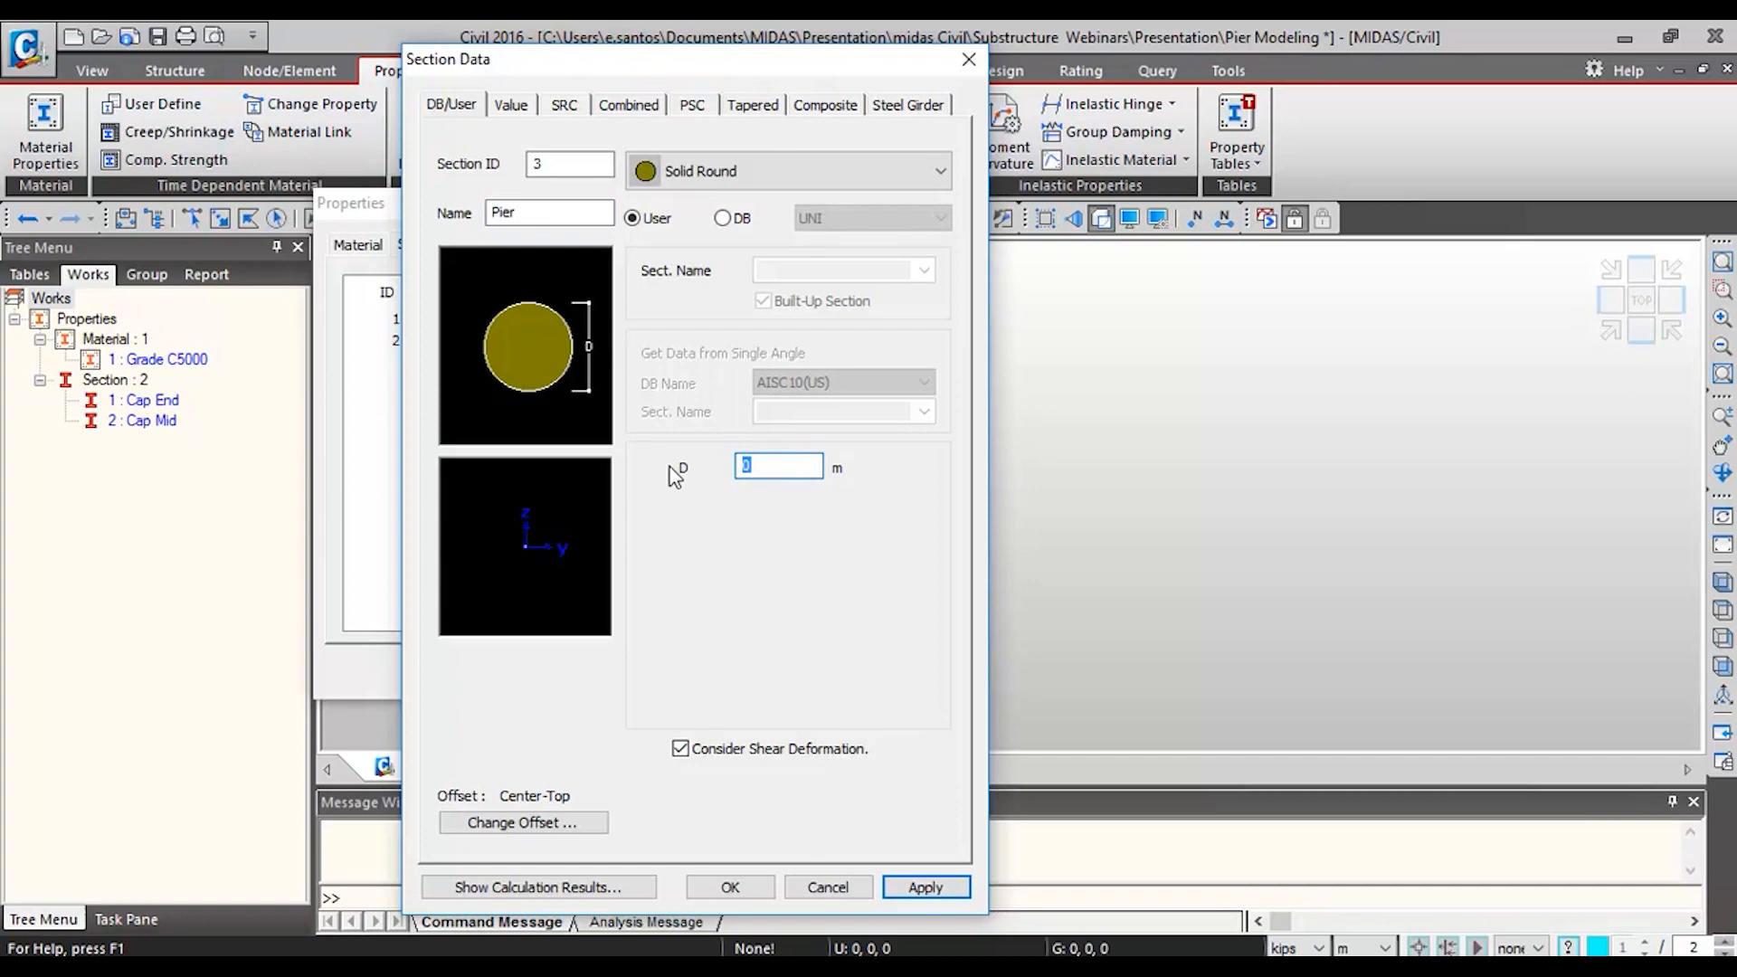
pyautogui.write('1.5')
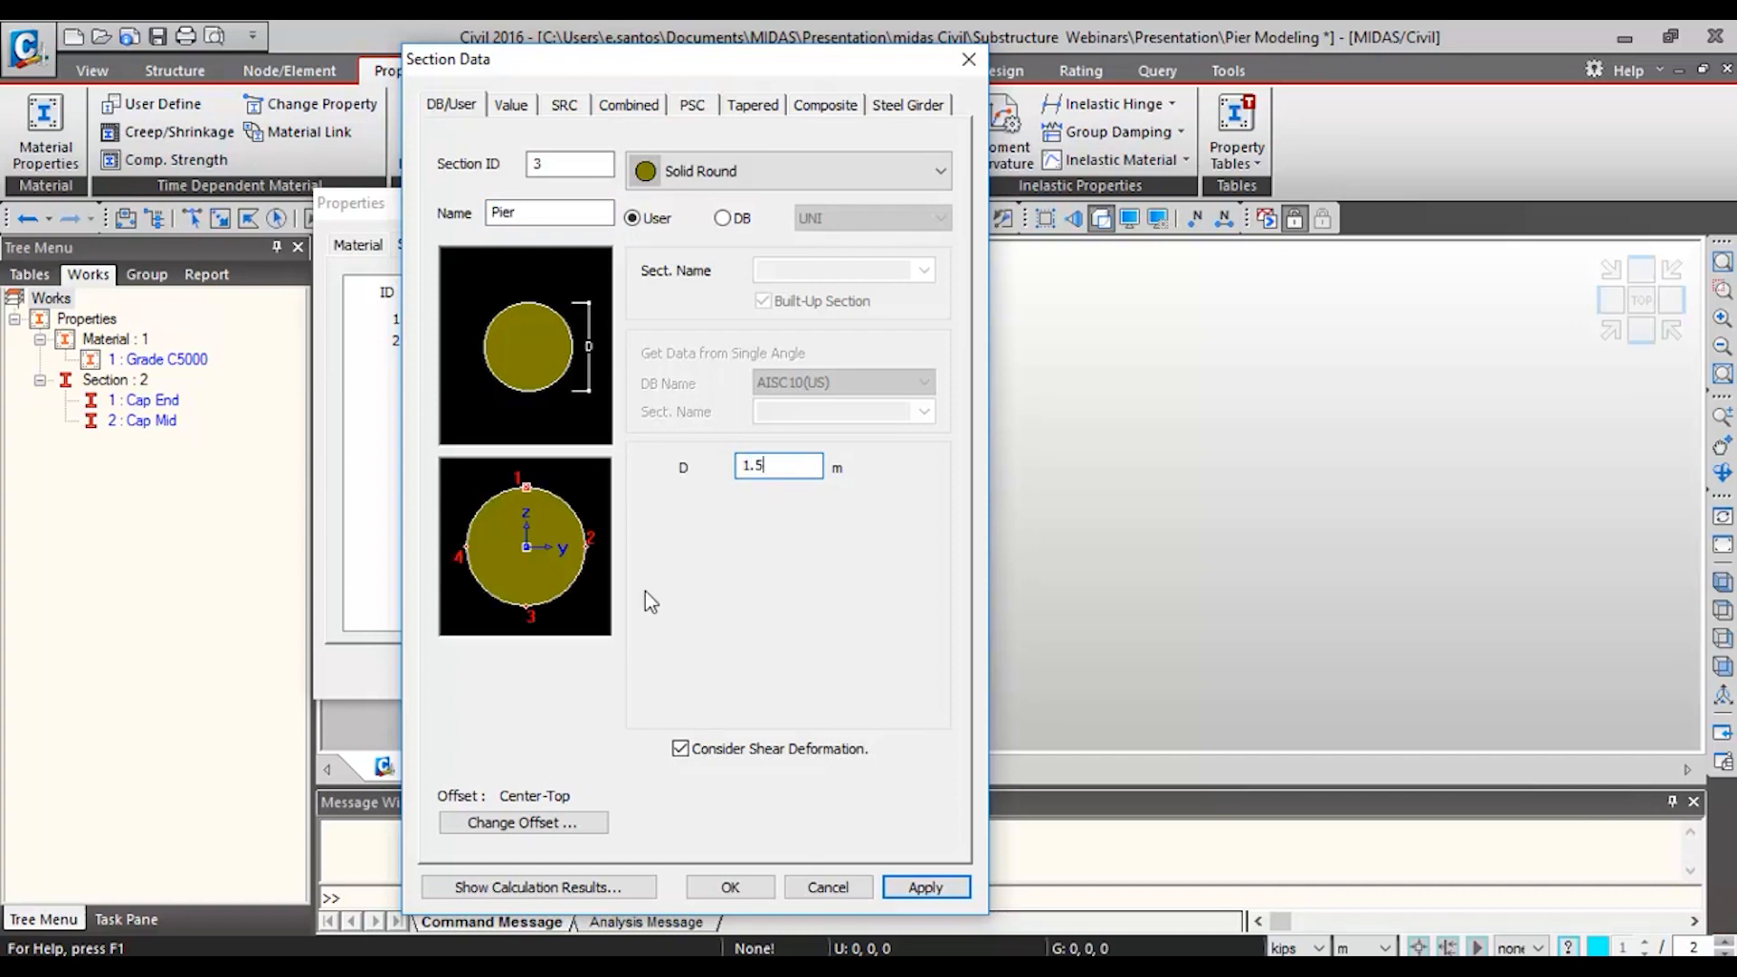
# - Set the offset of the Pier section to Center-Center, add the section and finish defining properties
pyautogui.click(743, 887)
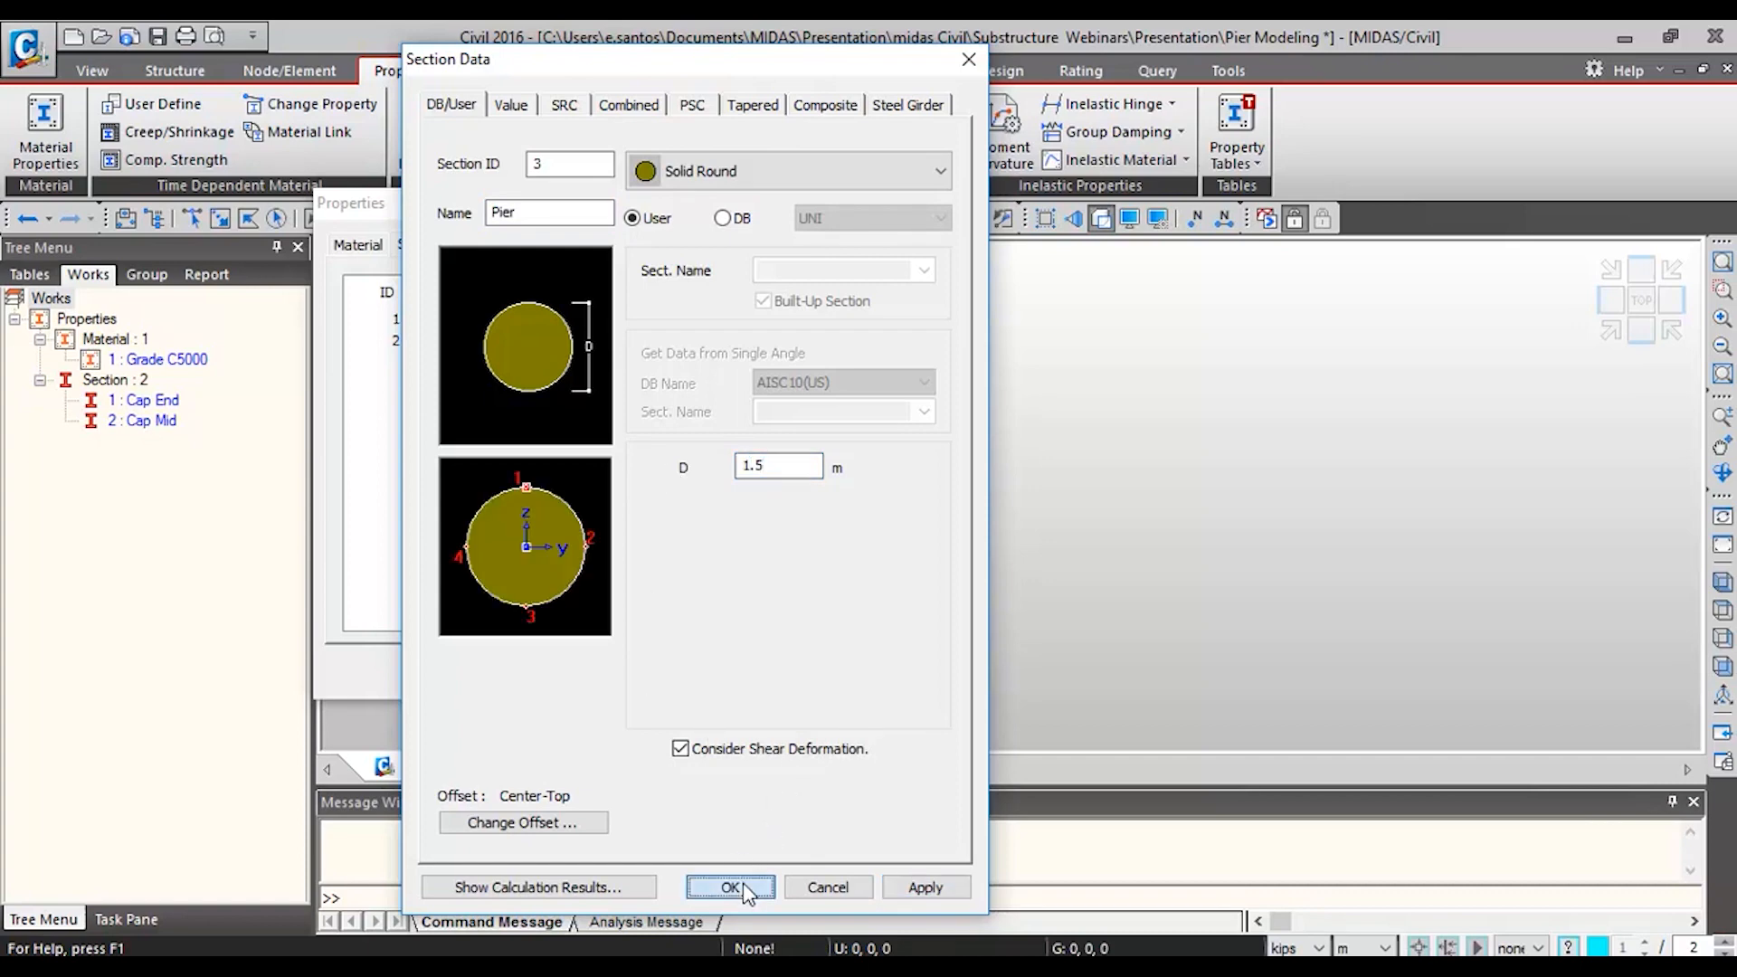
pyautogui.click(523, 822)
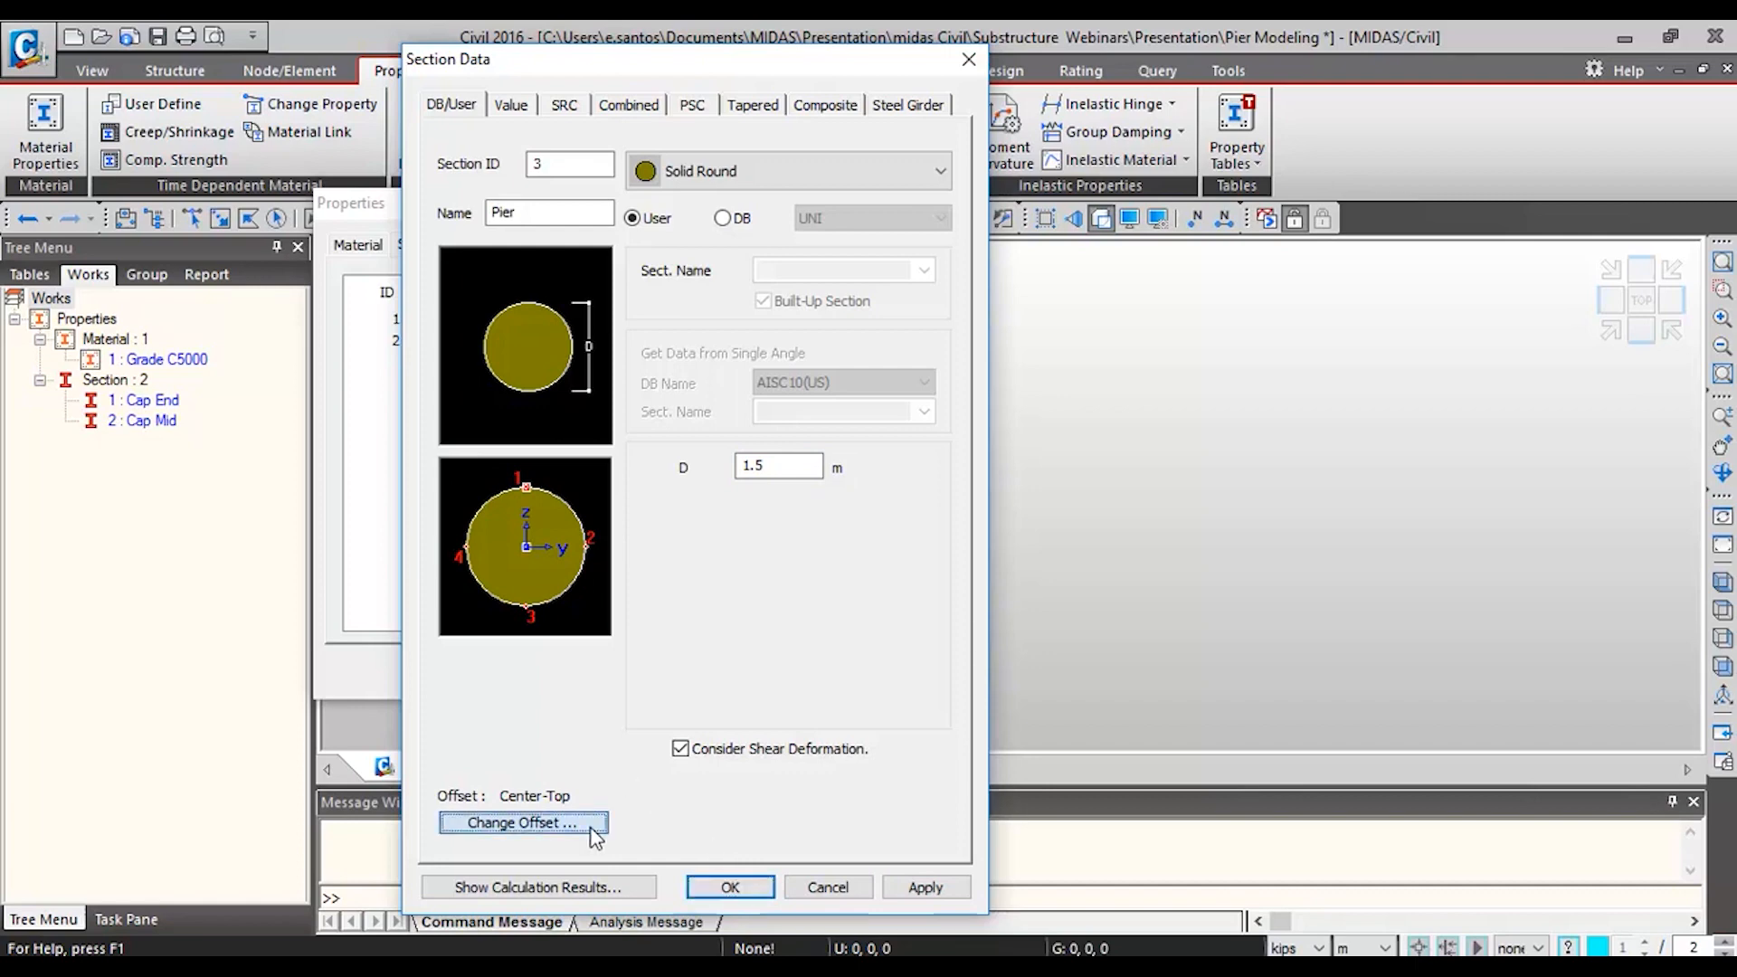
pyautogui.click(570, 431)
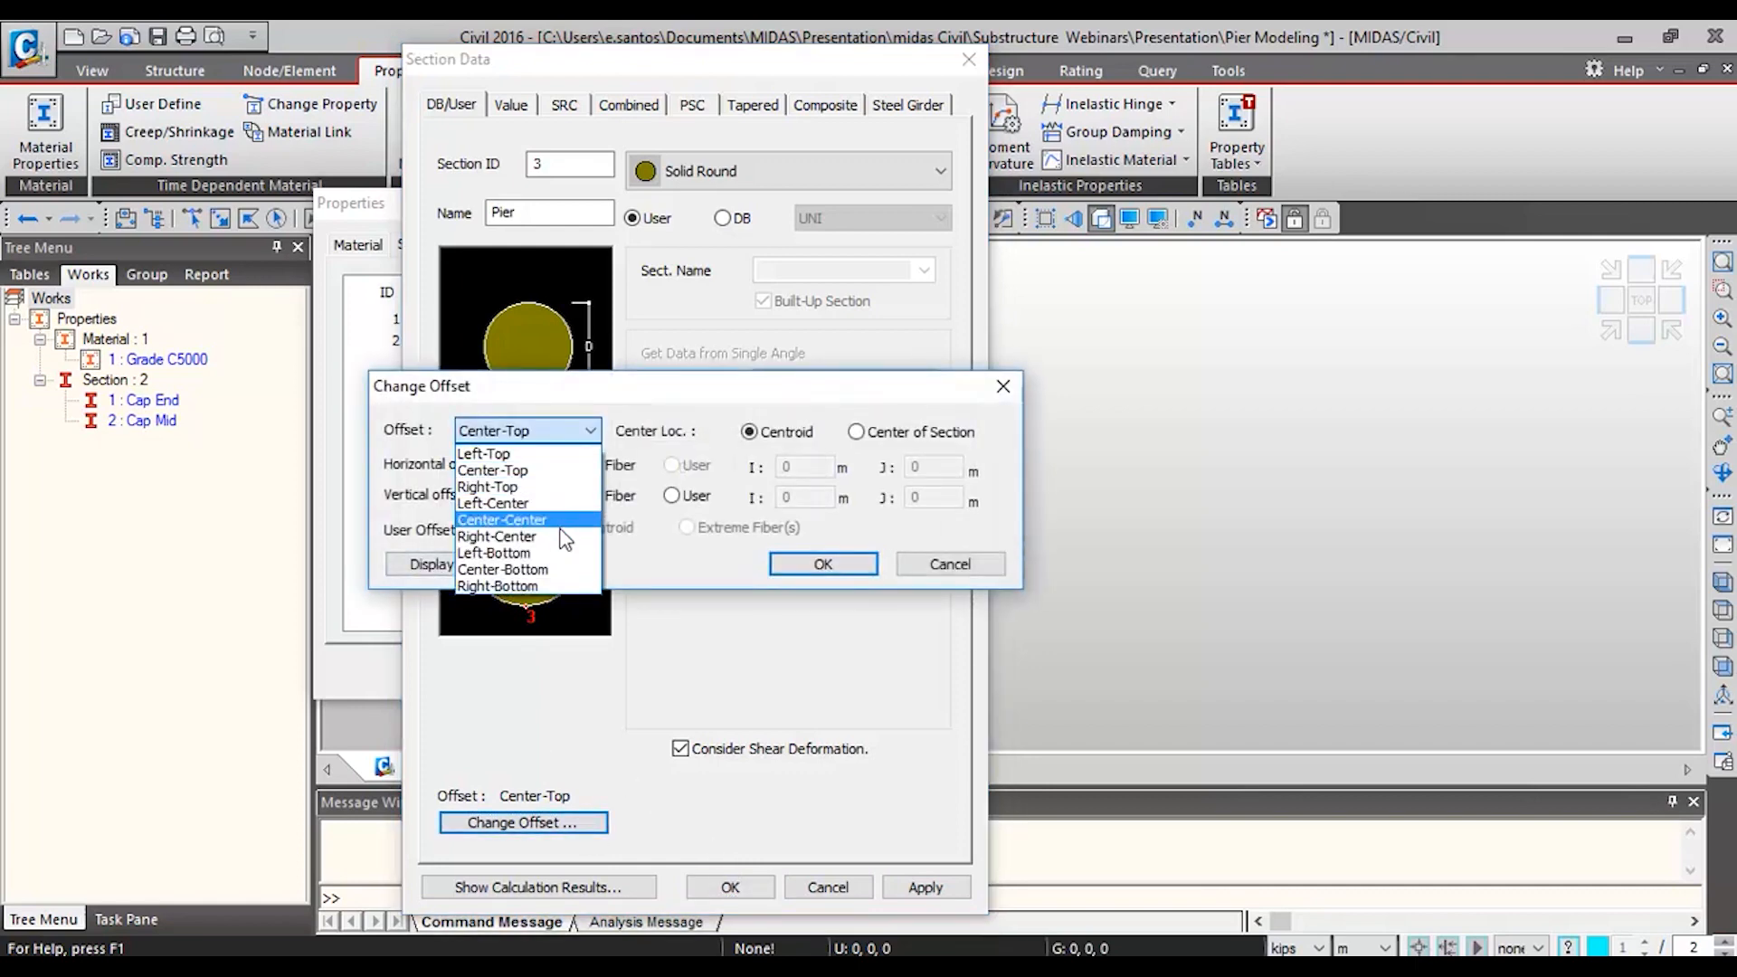
pyautogui.click(534, 523)
pyautogui.click(820, 563)
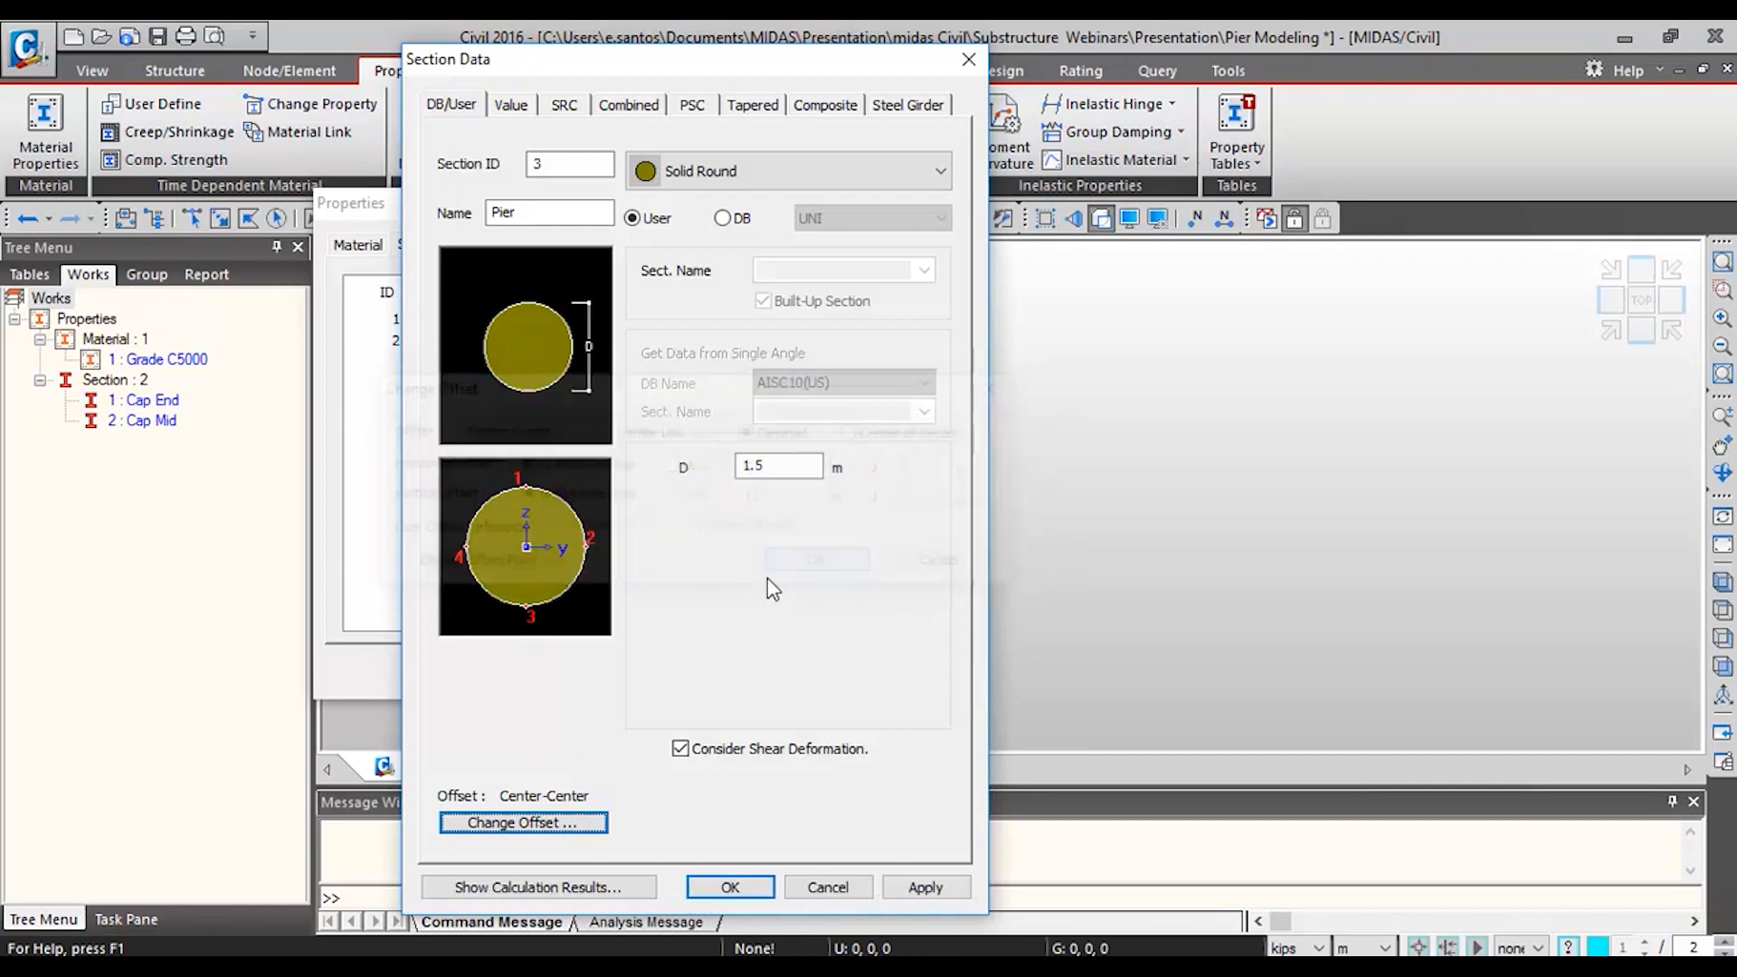
pyautogui.click(731, 888)
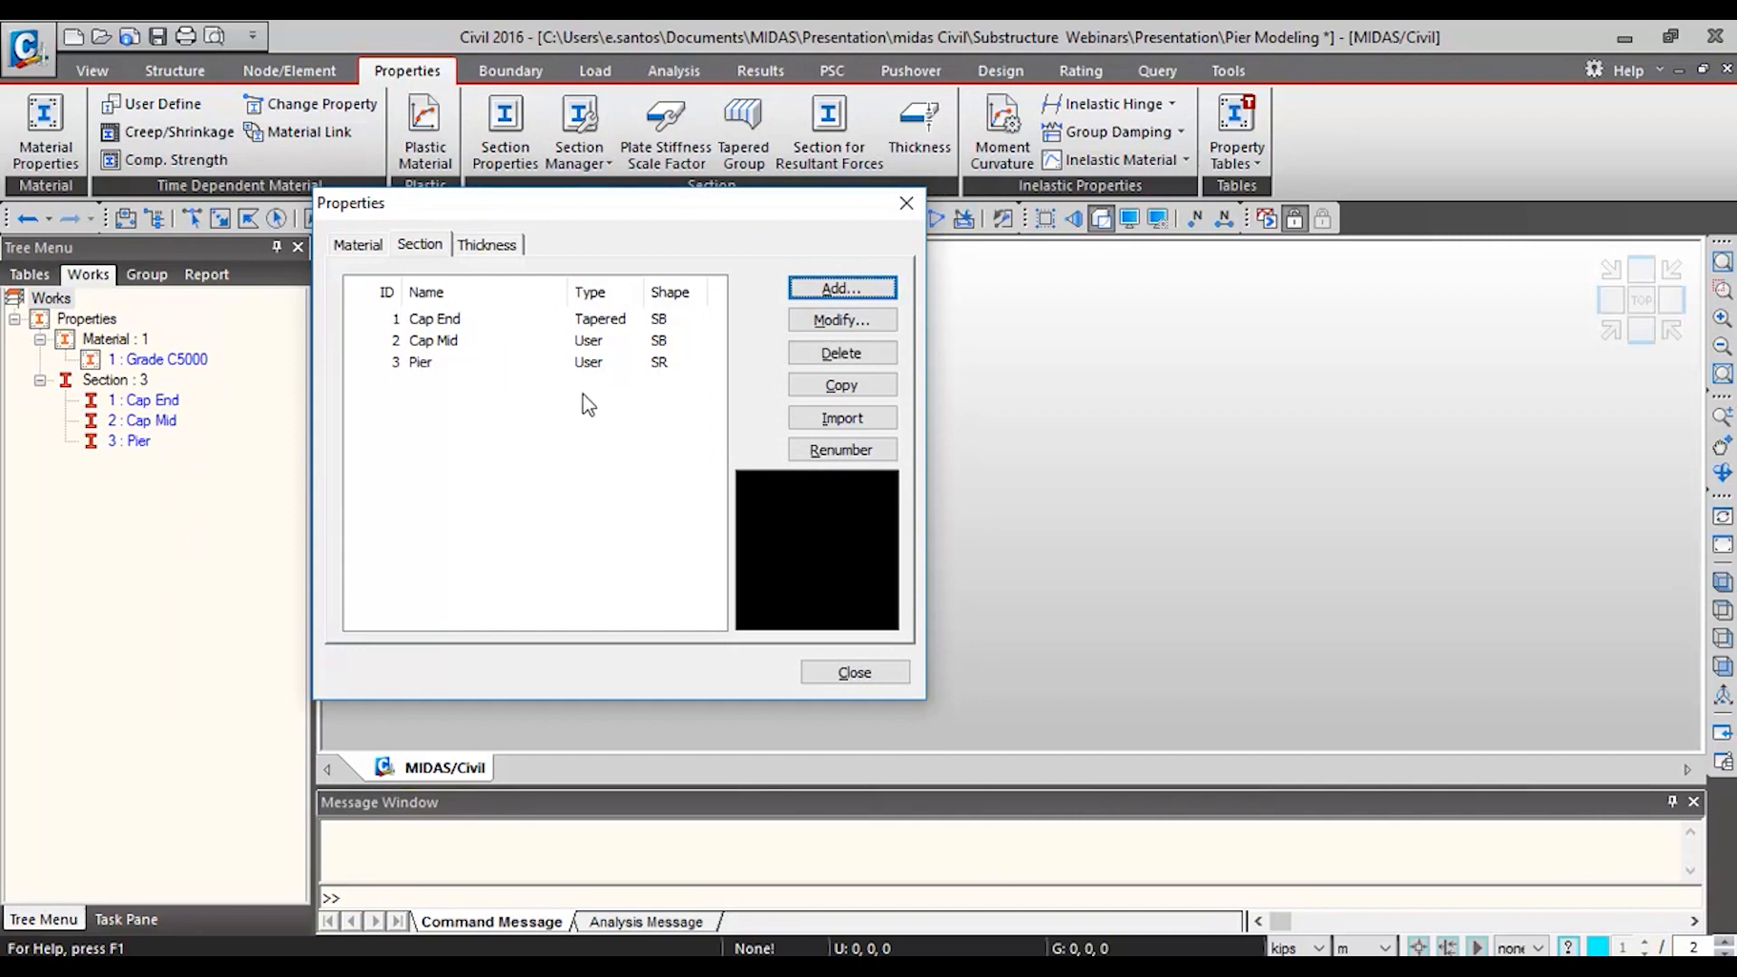
pyautogui.click(853, 667)
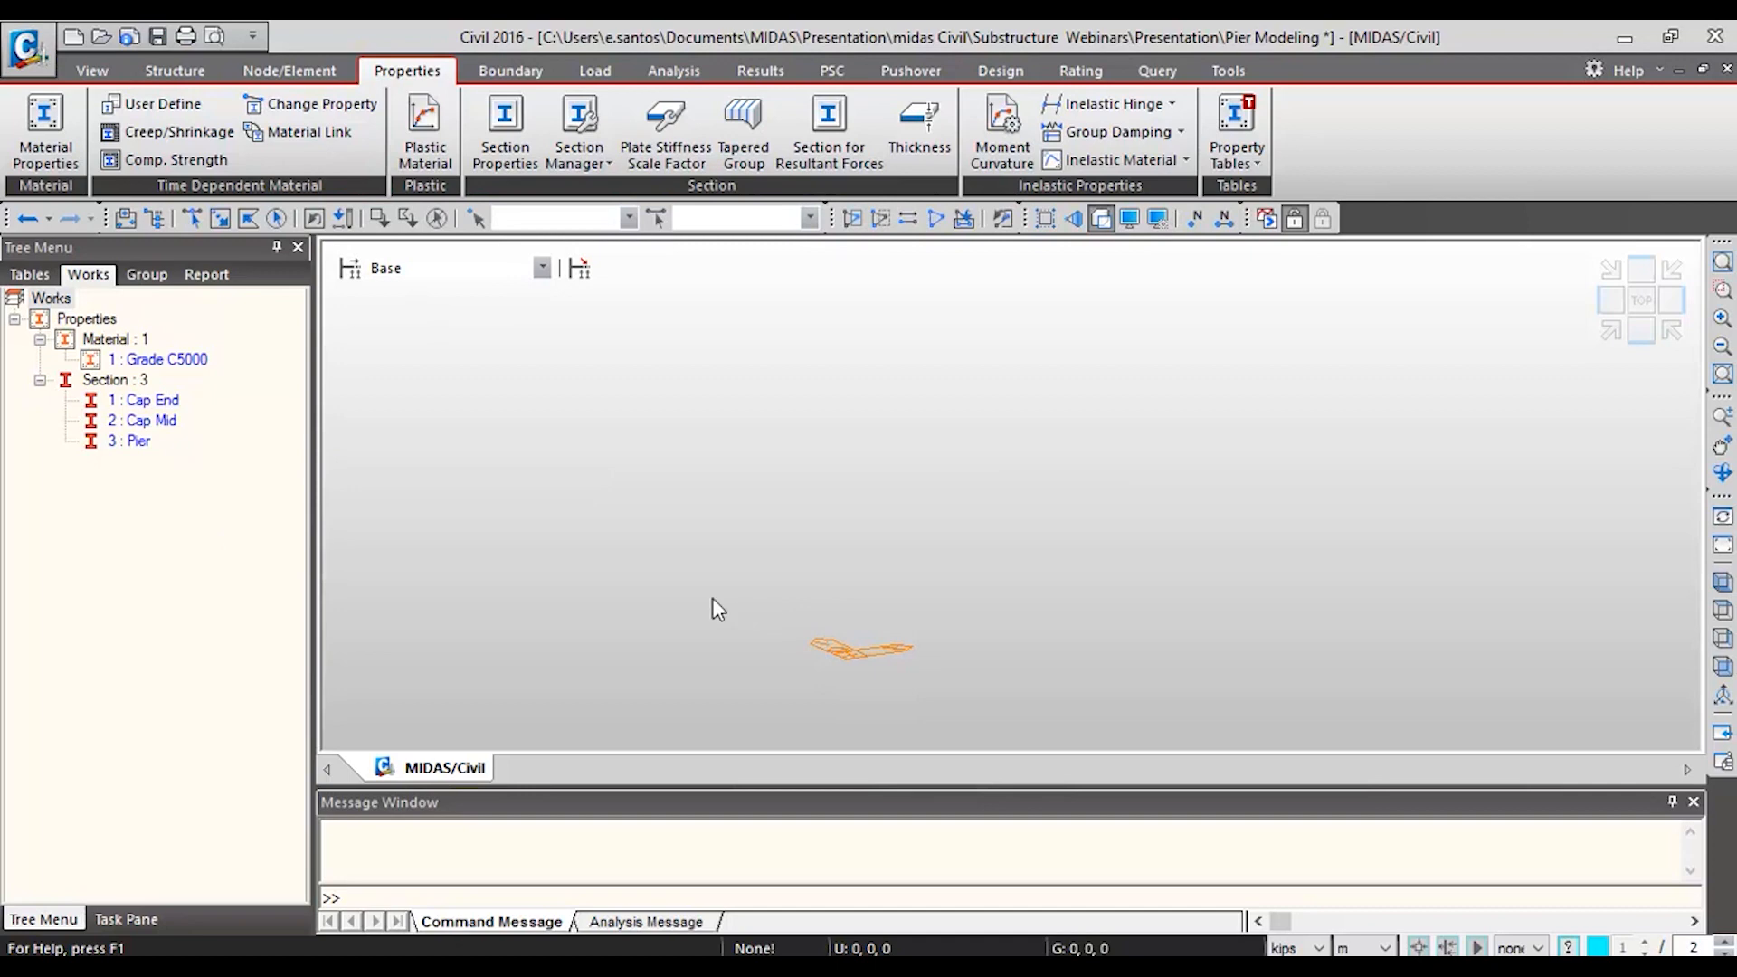
# - Create a node at 0, 0, 0 and copy it 4 times at 3.6 m spacing along the y axis
pyautogui.click(291, 71)
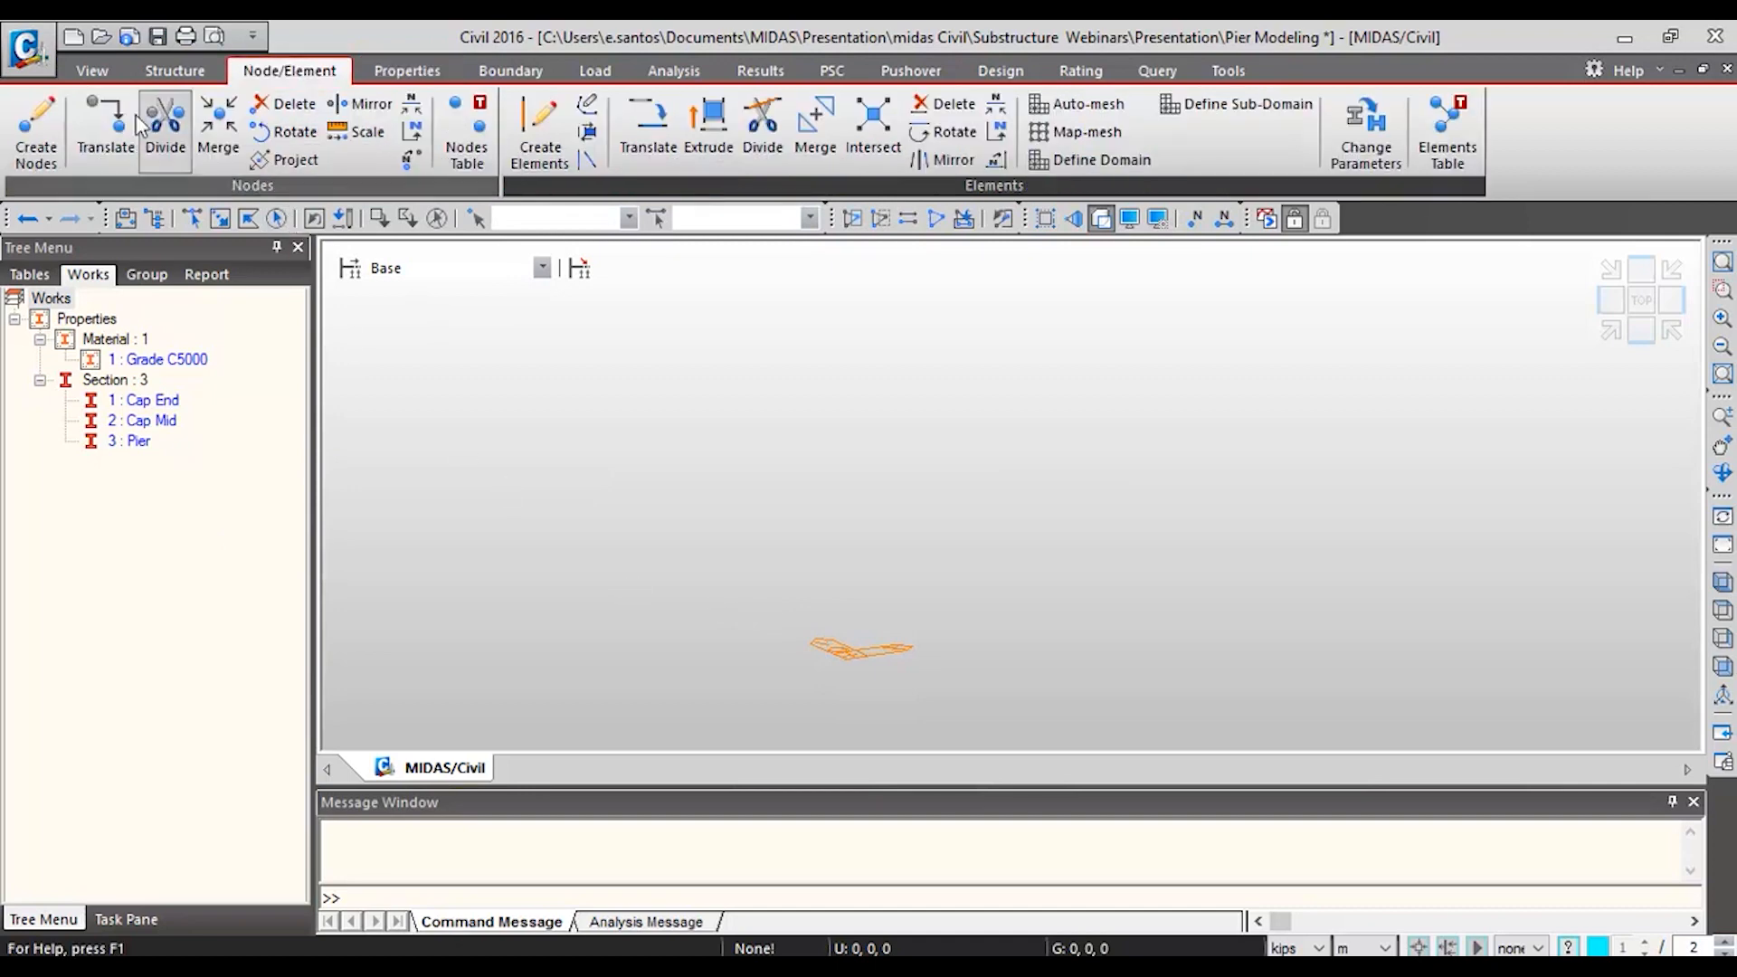
pyautogui.click(37, 155)
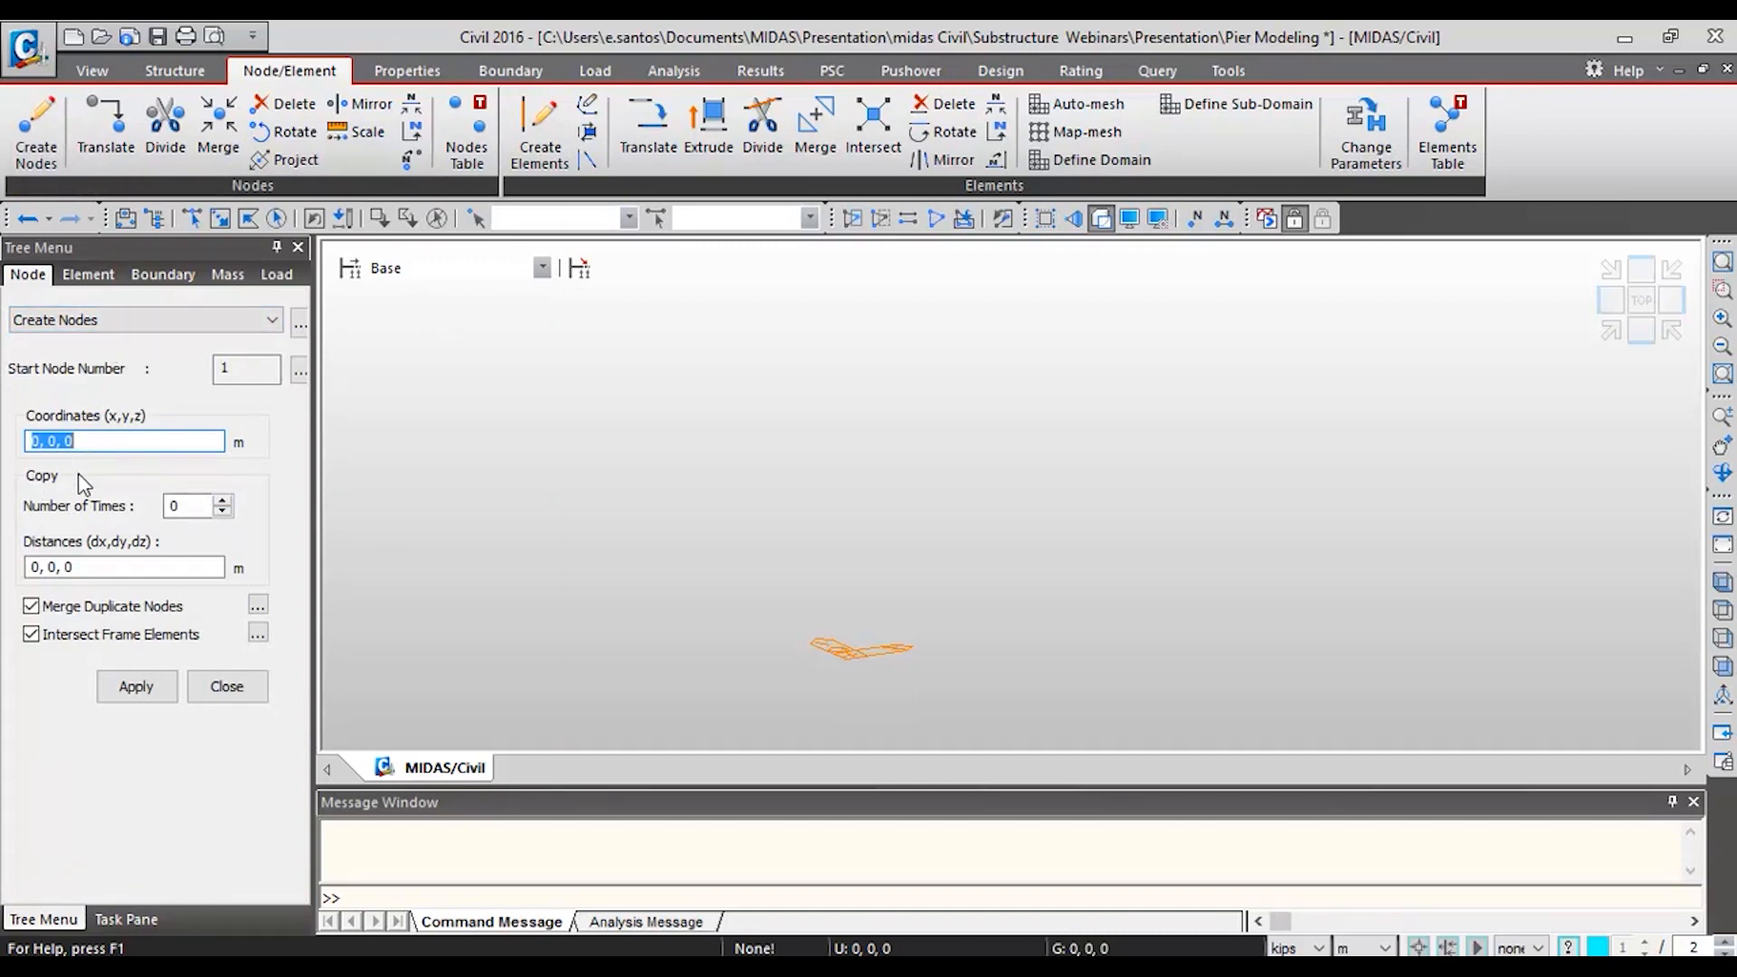
pyautogui.press('Tab')
pyautogui.write('4')
pyautogui.click(65, 568)
pyautogui.click(50, 567)
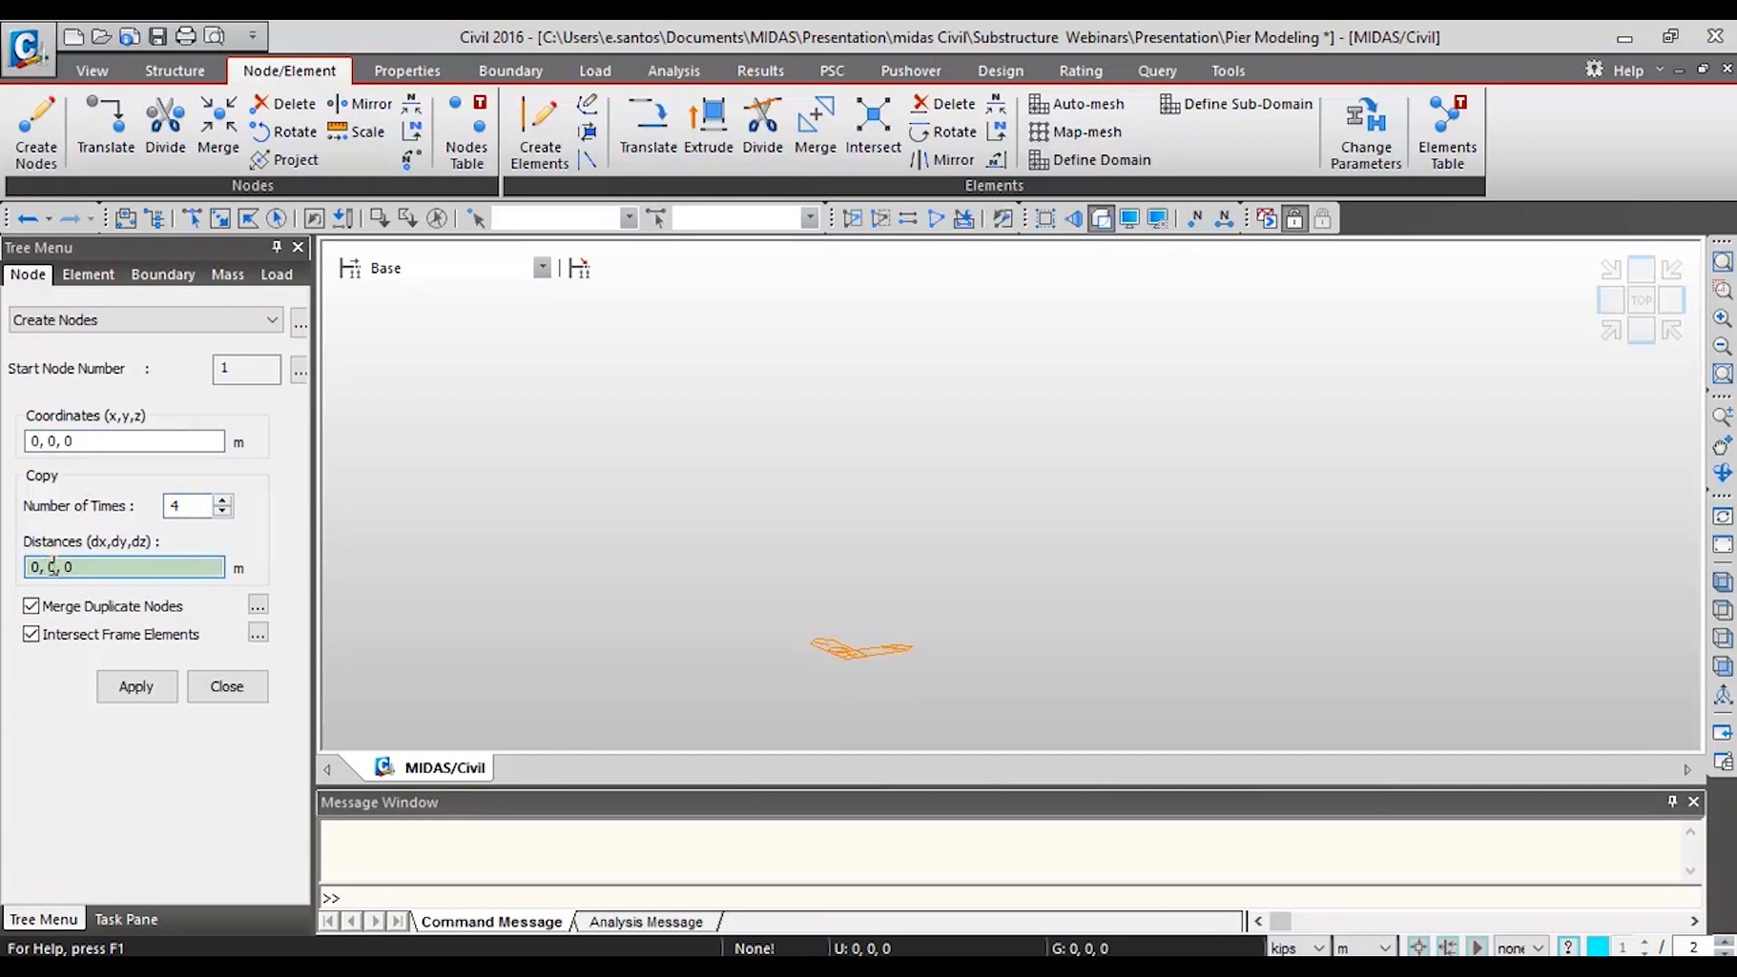
pyautogui.write('3.6')
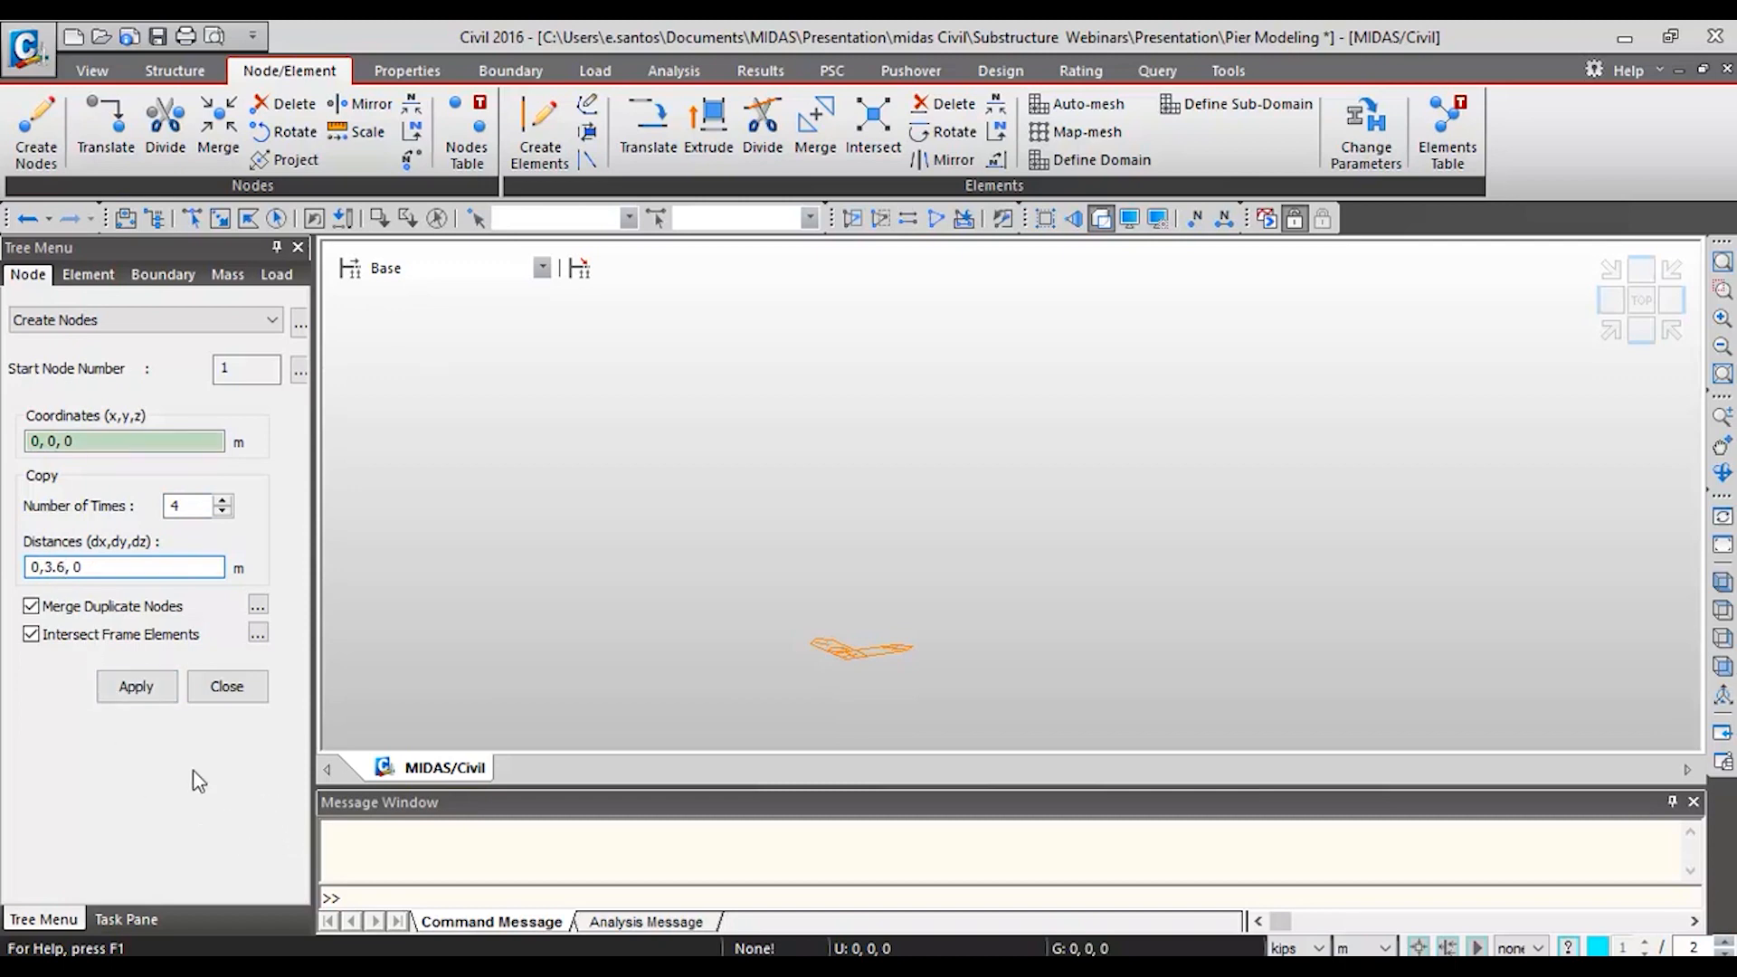
pyautogui.click(136, 686)
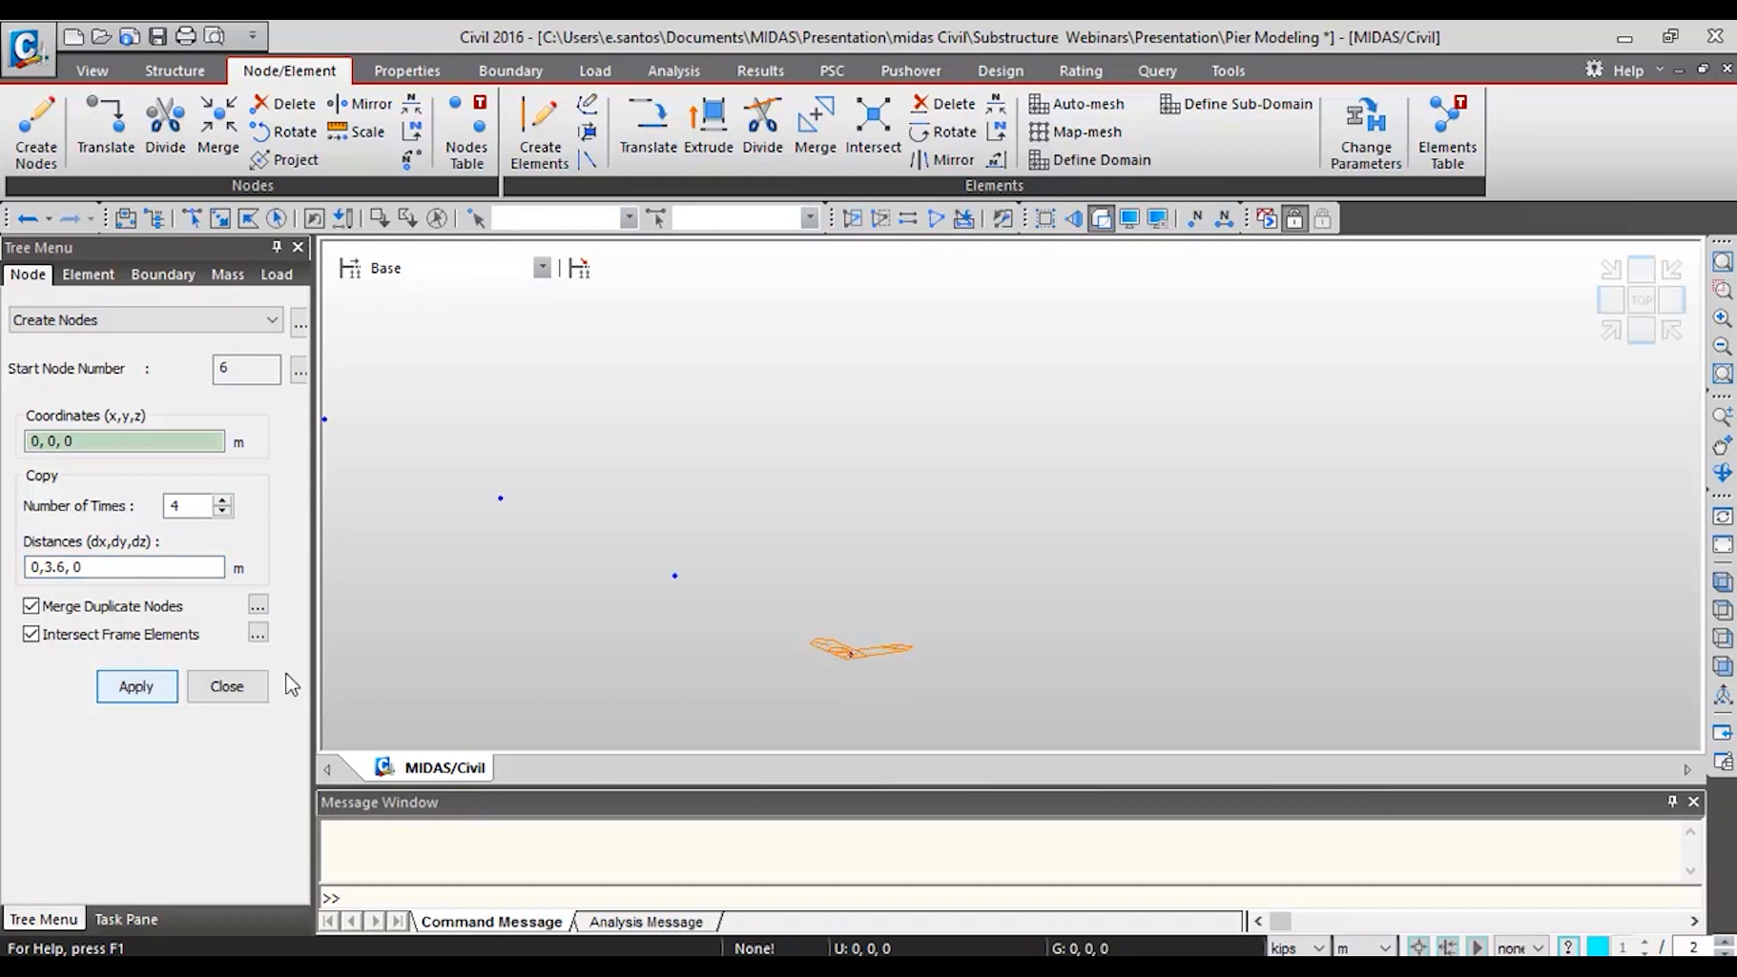
# - Examine the new row of nodes in an isometric view fitted to the window
pyautogui.click(1612, 331)
pyautogui.click(1013, 497)
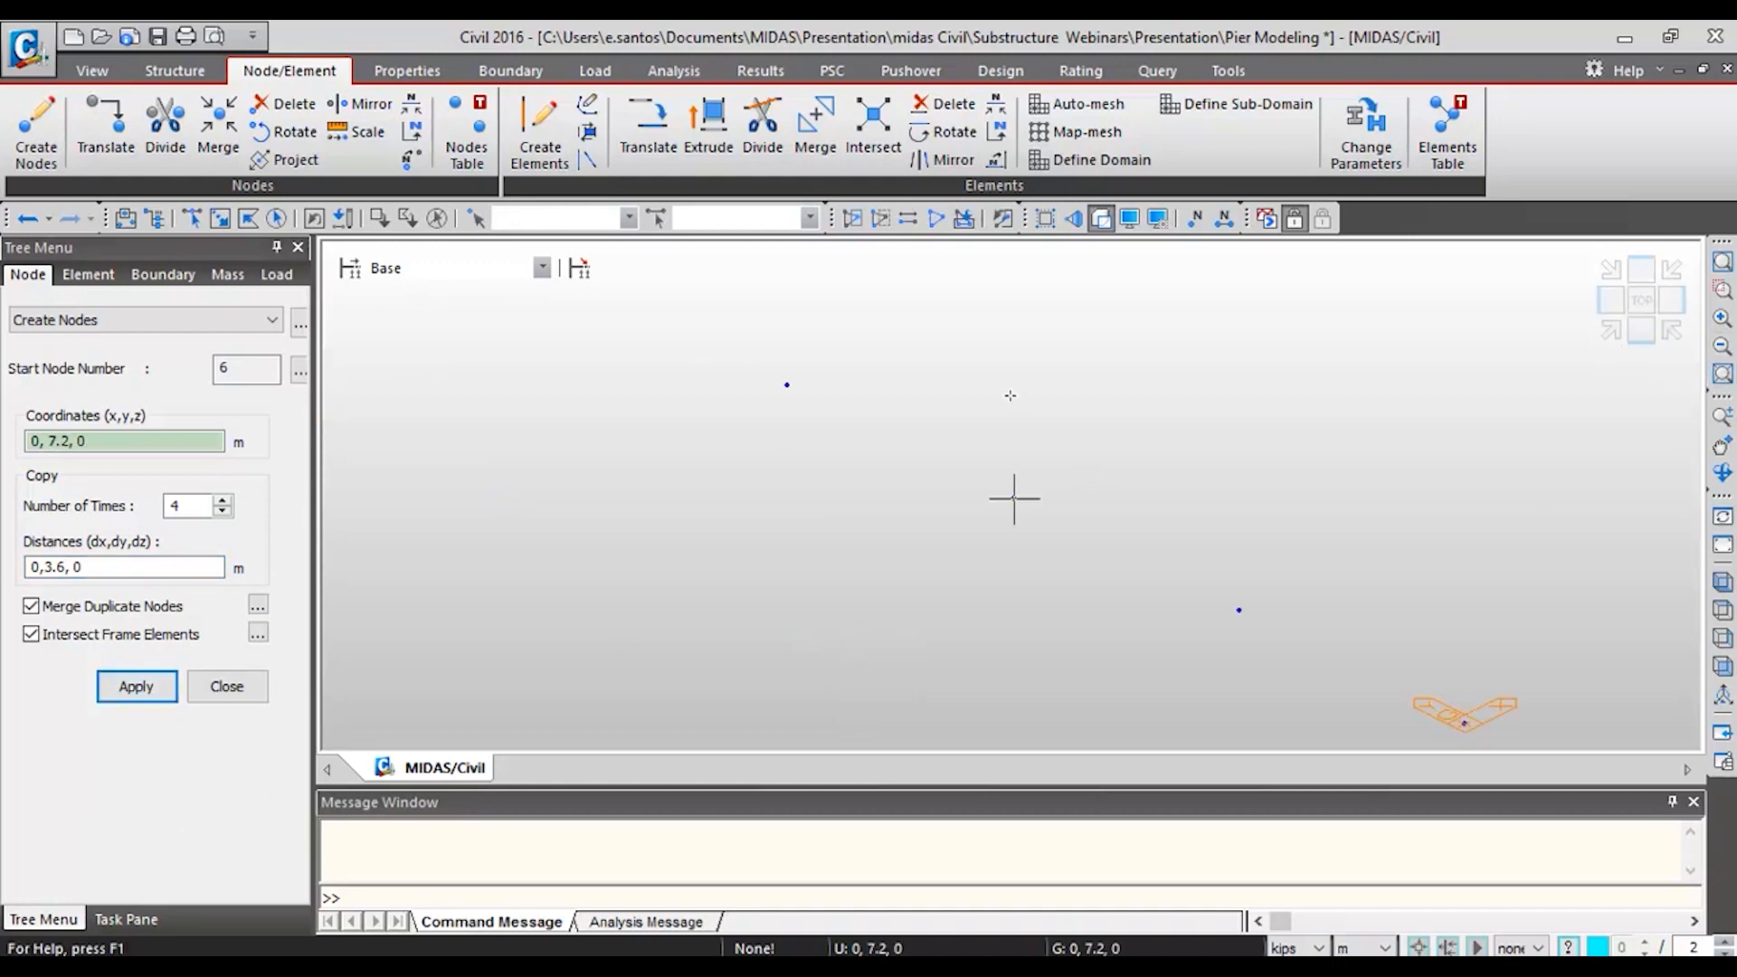
pyautogui.scroll(-1, 1250, 633)
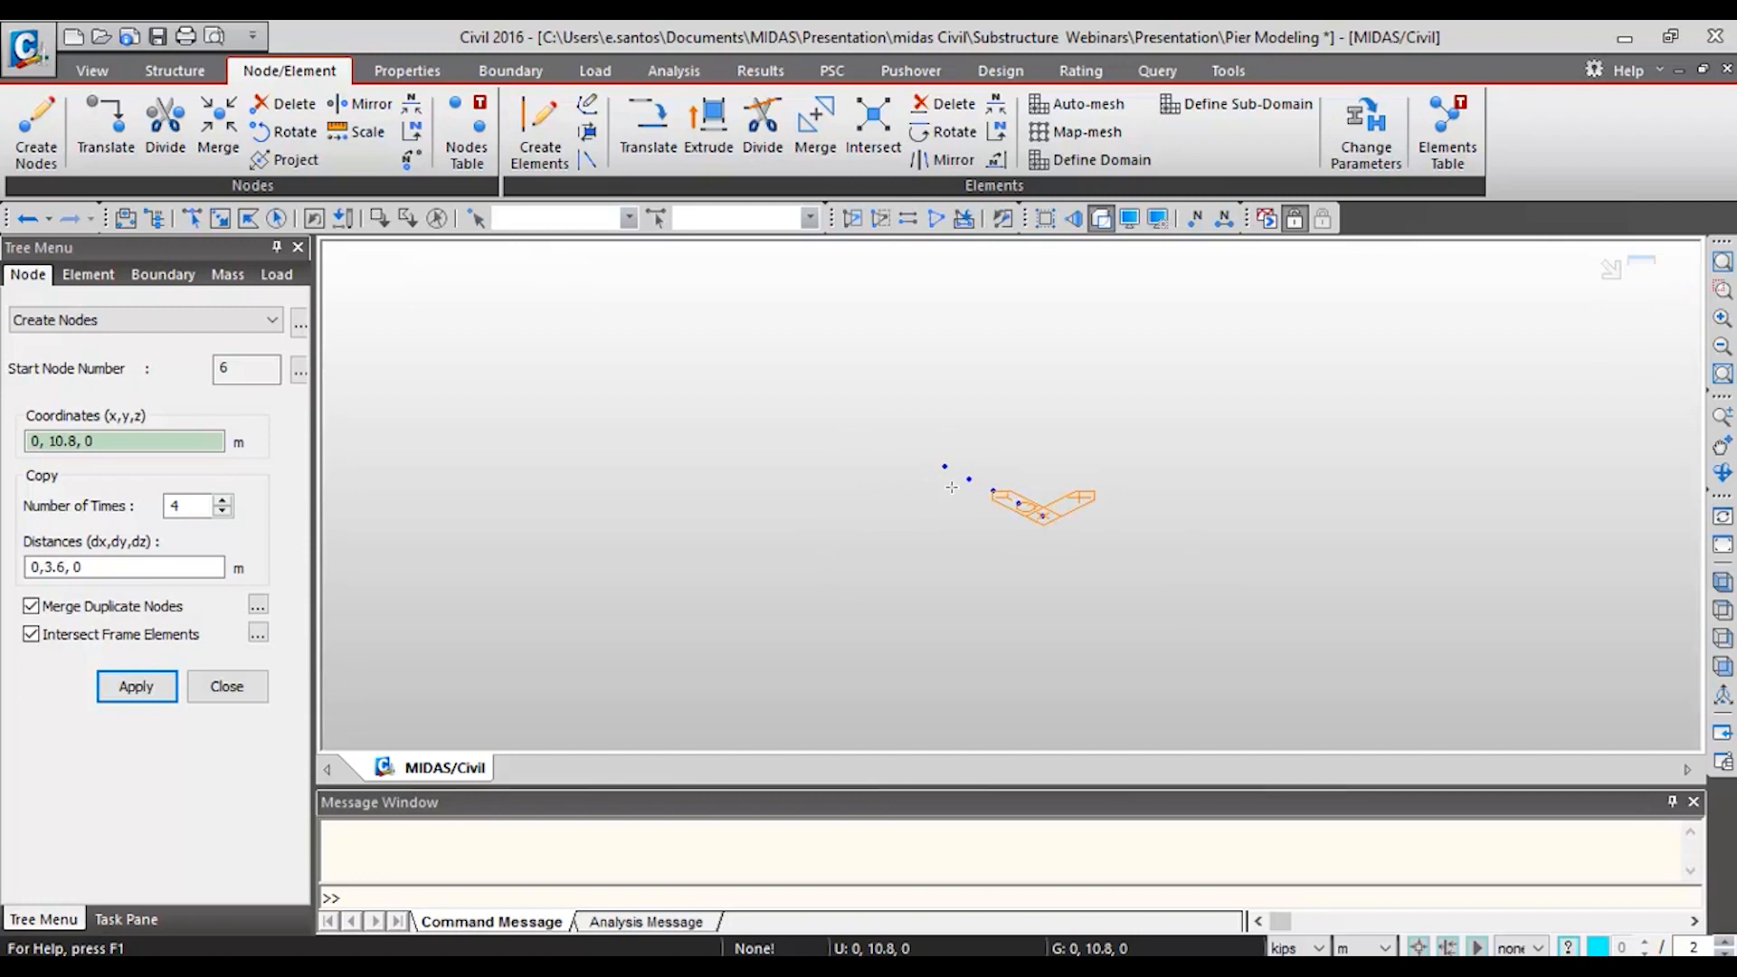
pyautogui.click(1613, 331)
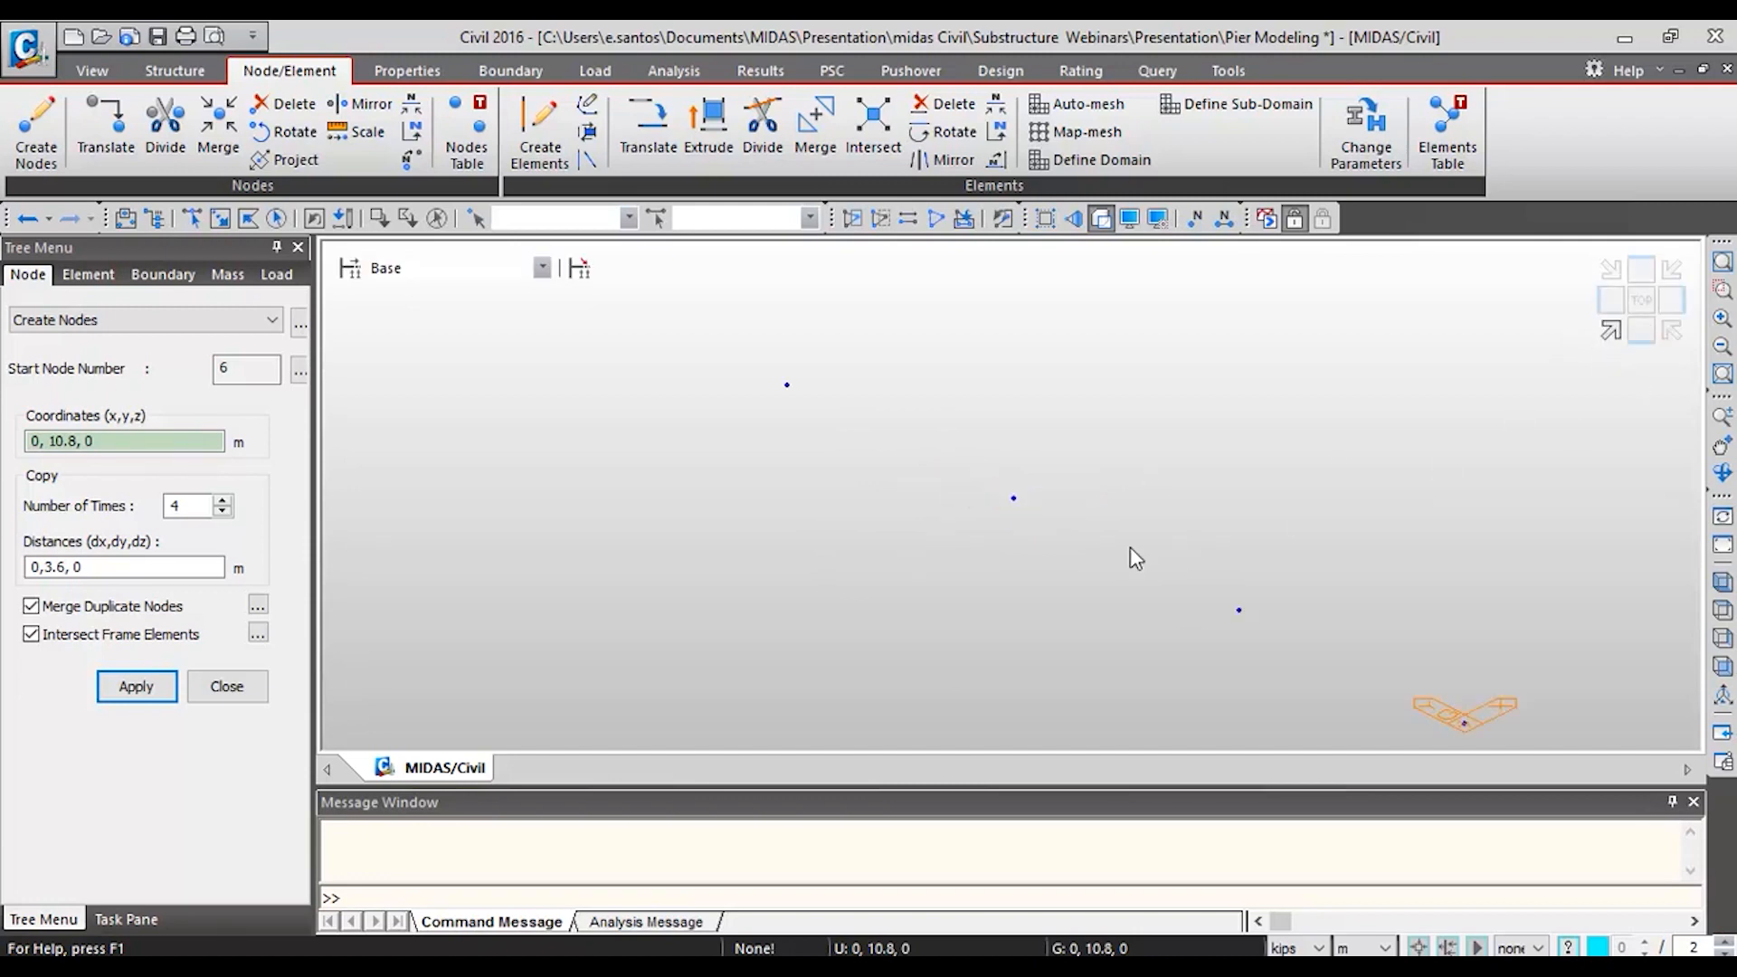
pyautogui.moveTo(1101, 550); pyautogui.dragTo(1330, 675, button='middle')
pyautogui.moveTo(1183, 589); pyautogui.dragTo(1031, 456, button='middle')
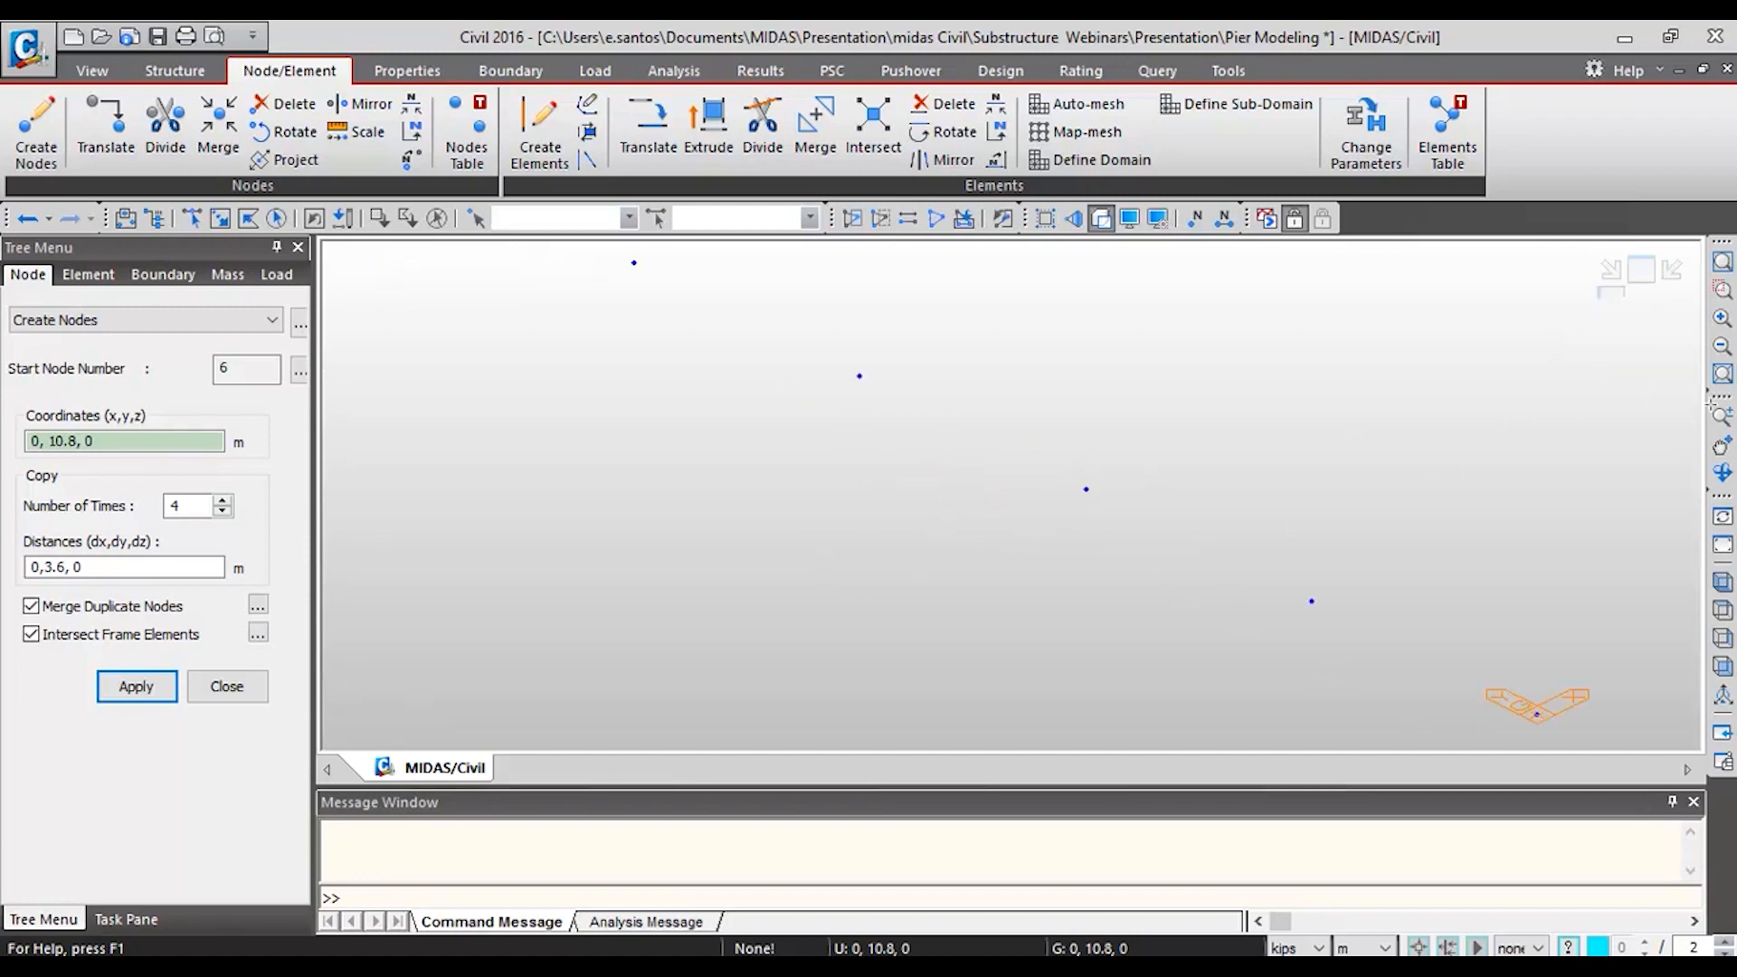
pyautogui.click(1731, 380)
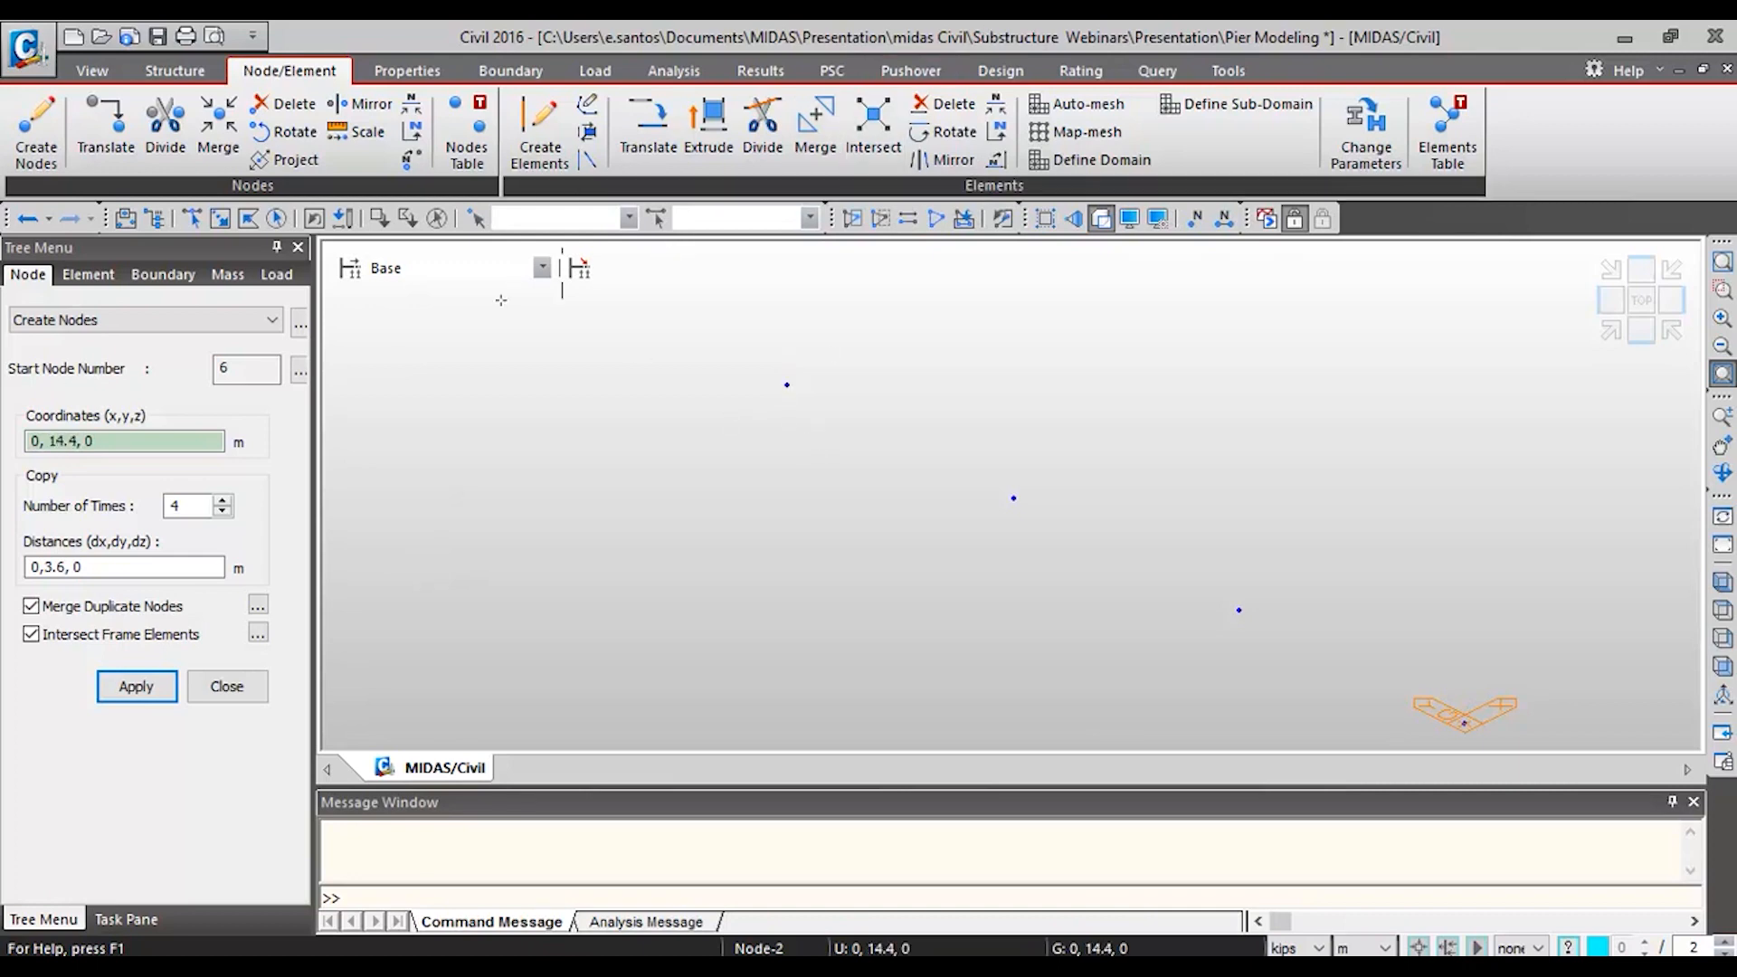
# - Copy node 4 along the y axis at unequal distances of 1.8 m and 2.6 m
pyautogui.click(220, 218)
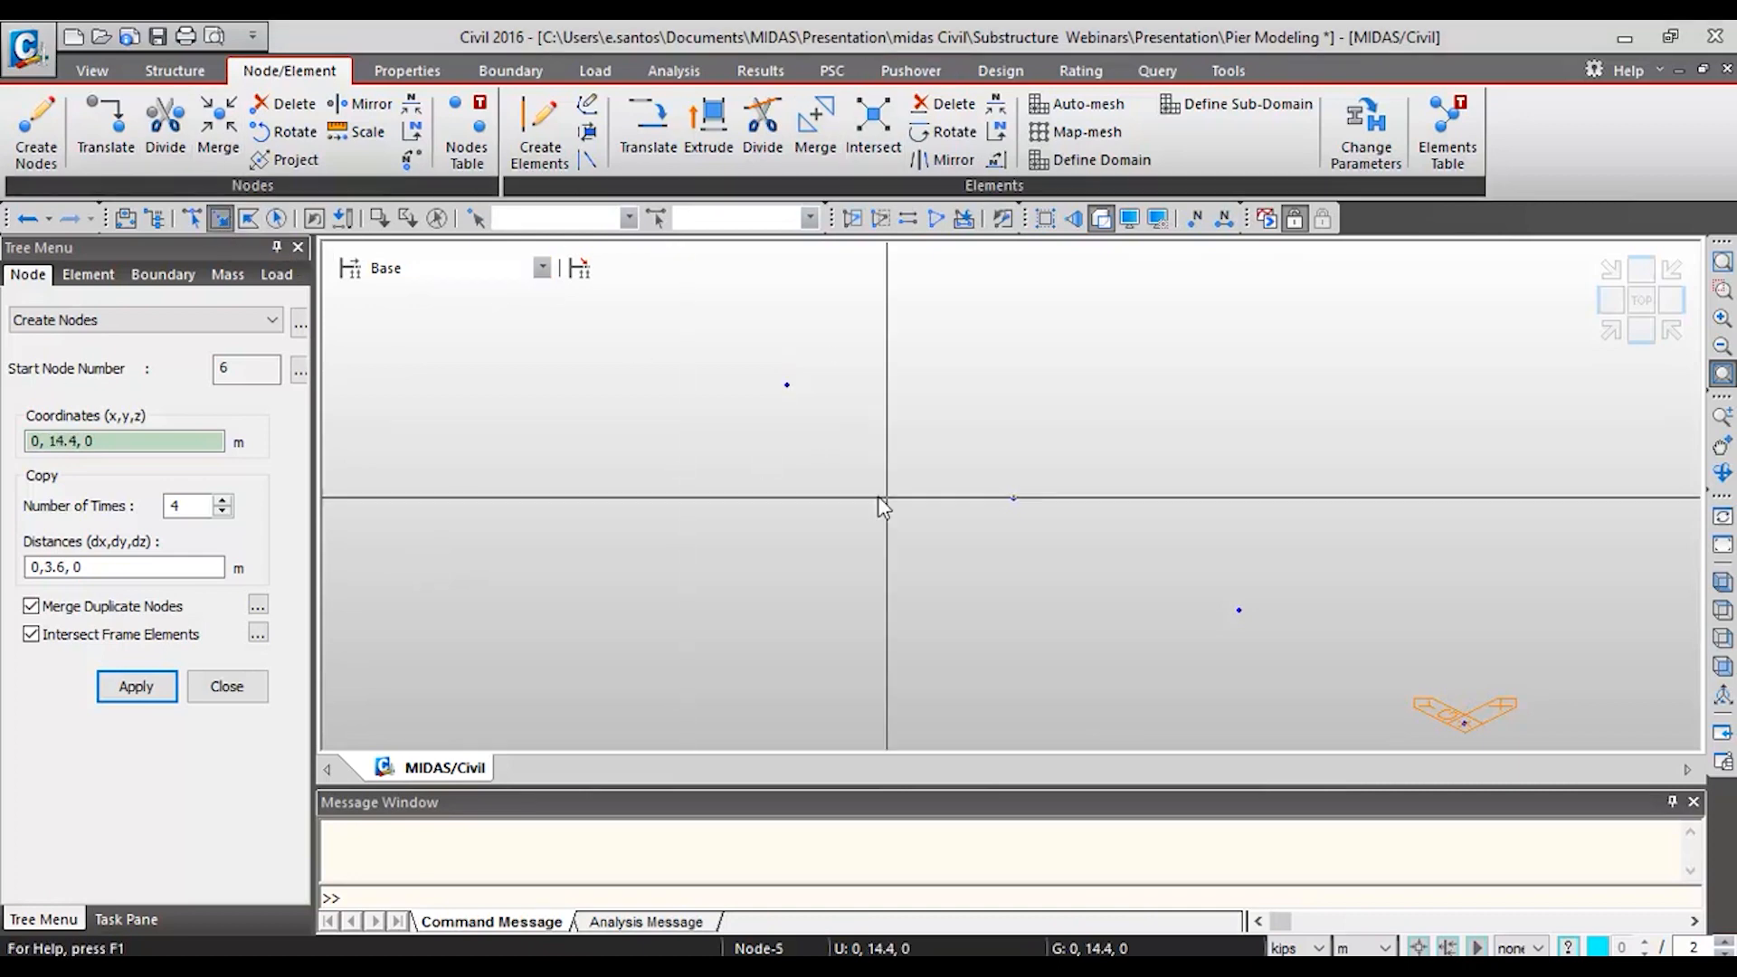
pyautogui.moveTo(728, 342); pyautogui.dragTo(852, 483)
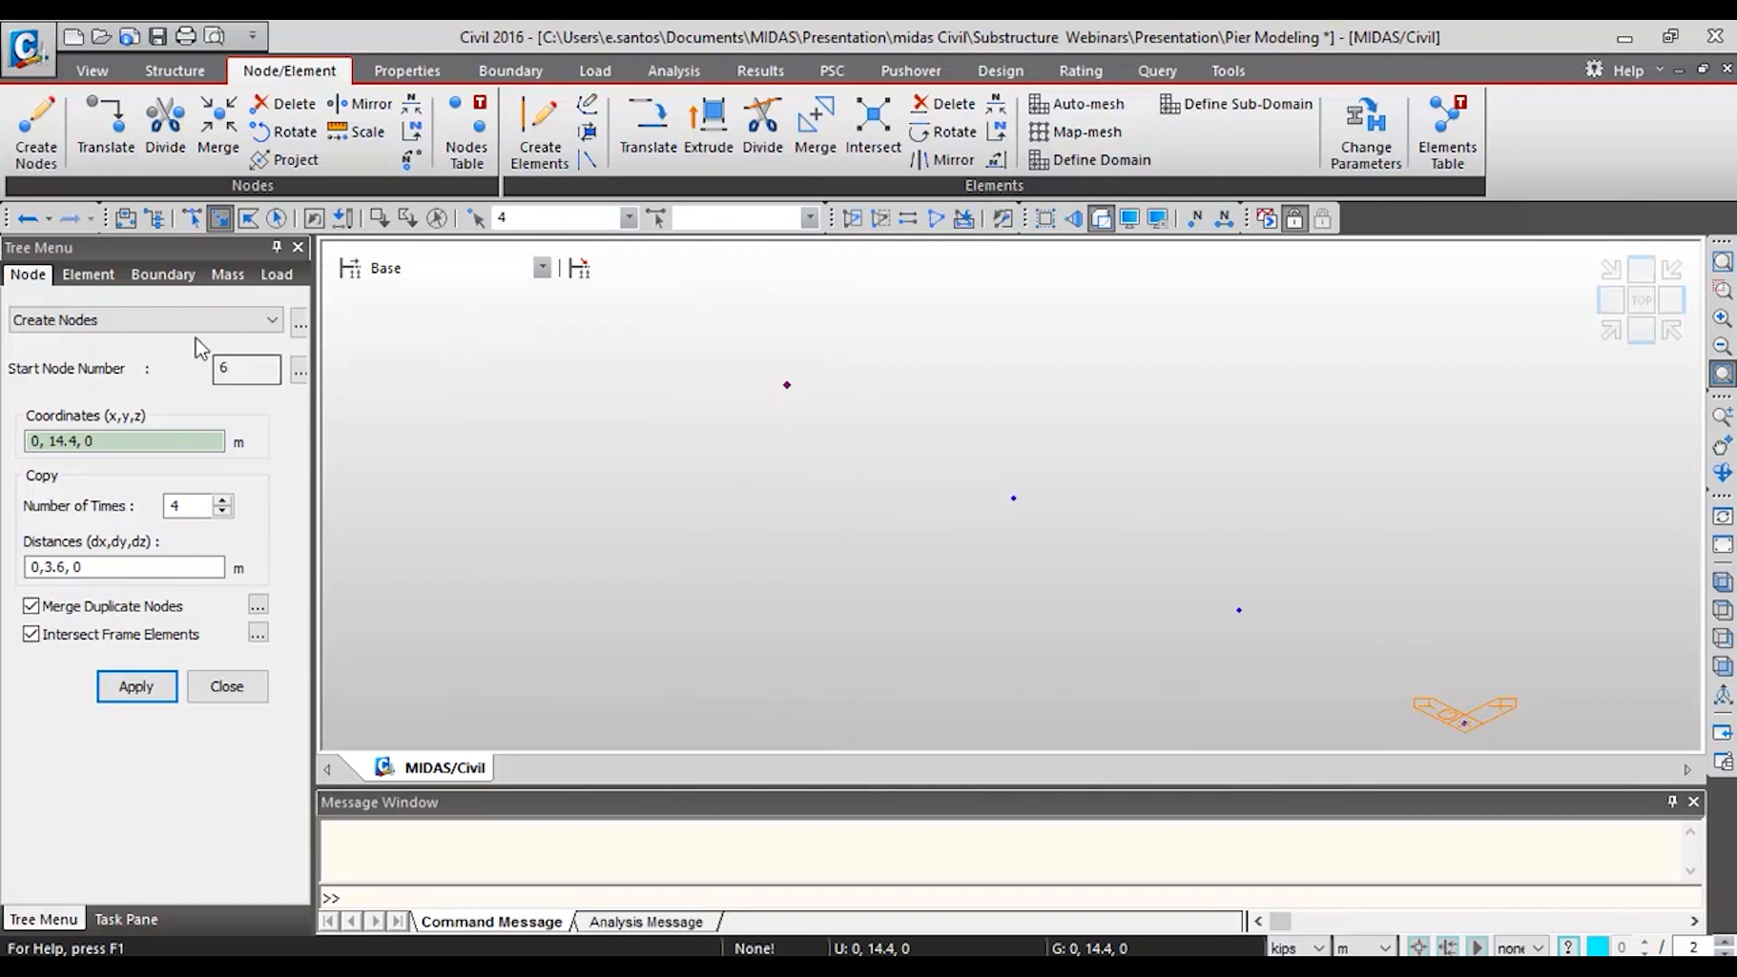
pyautogui.click(138, 315)
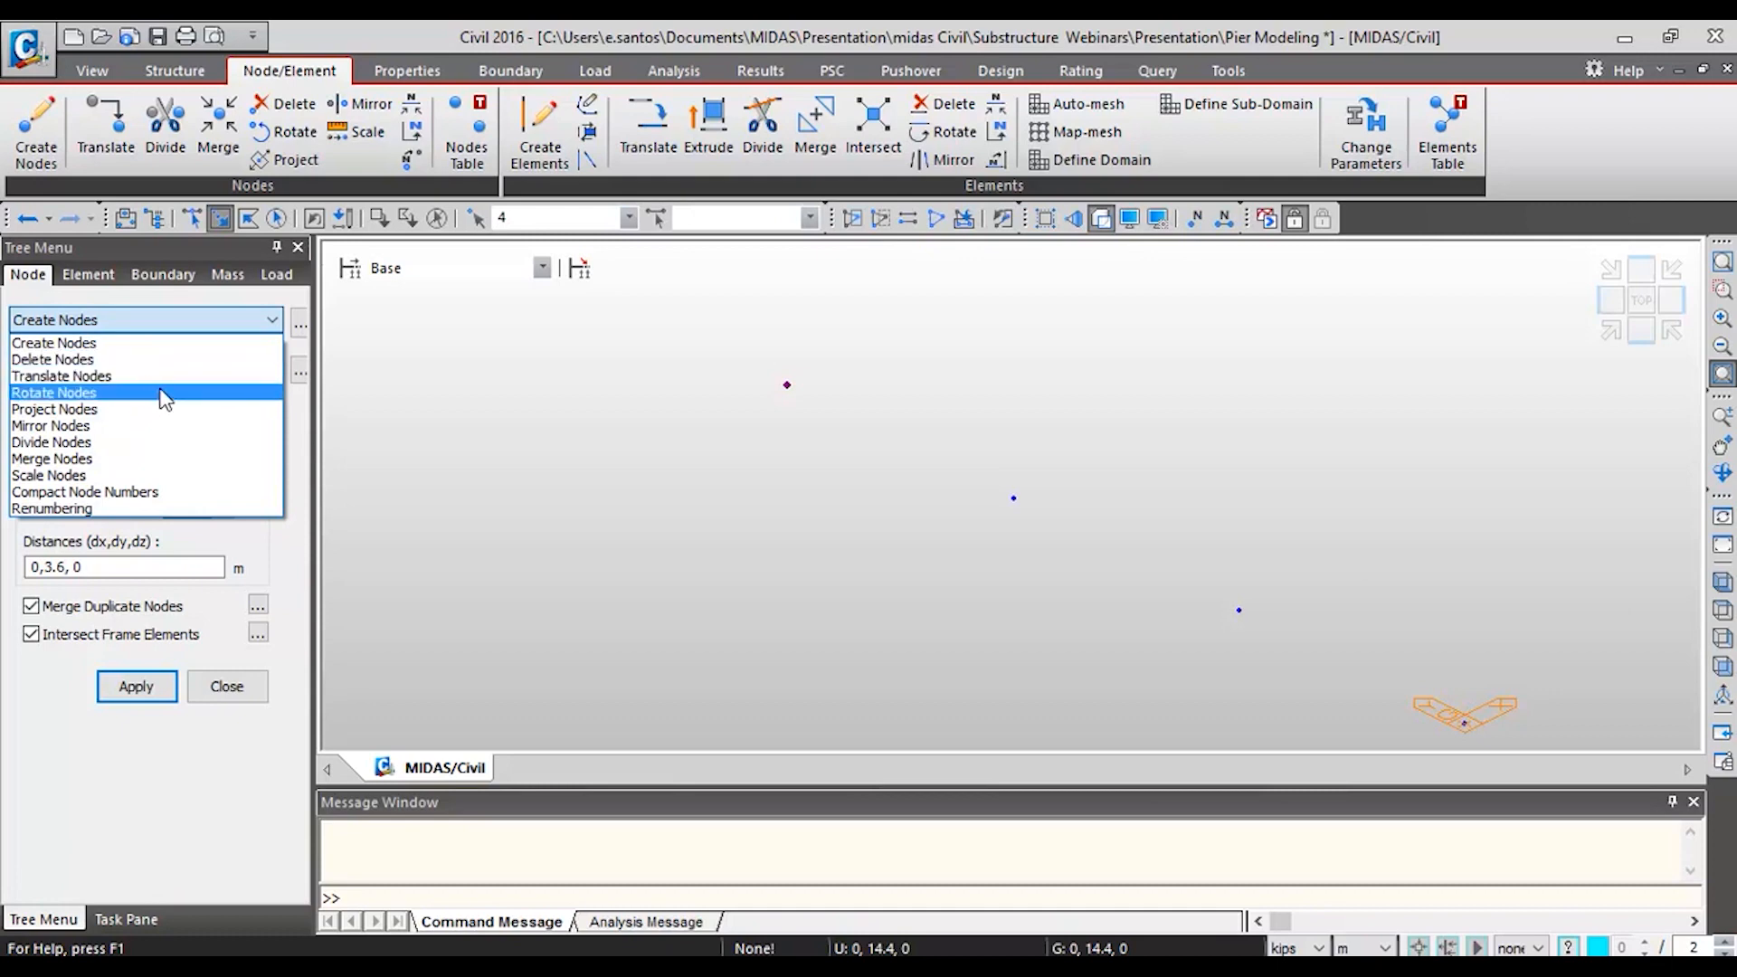
pyautogui.click(125, 157)
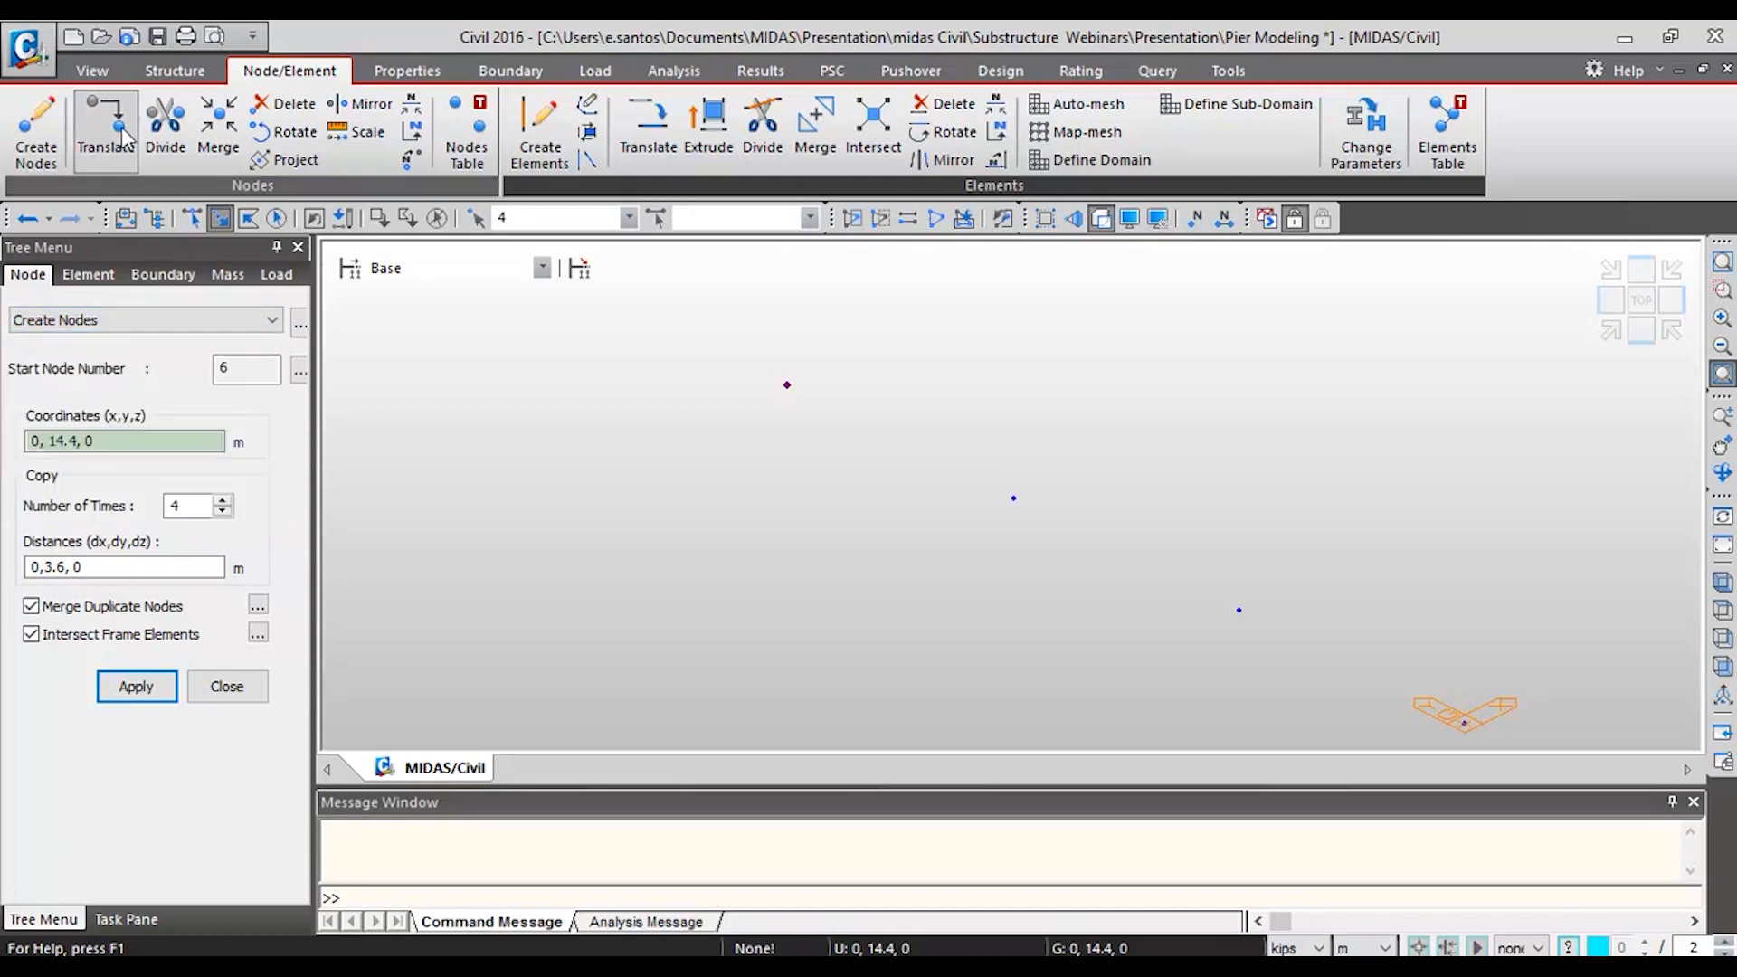
pyautogui.click(125, 157)
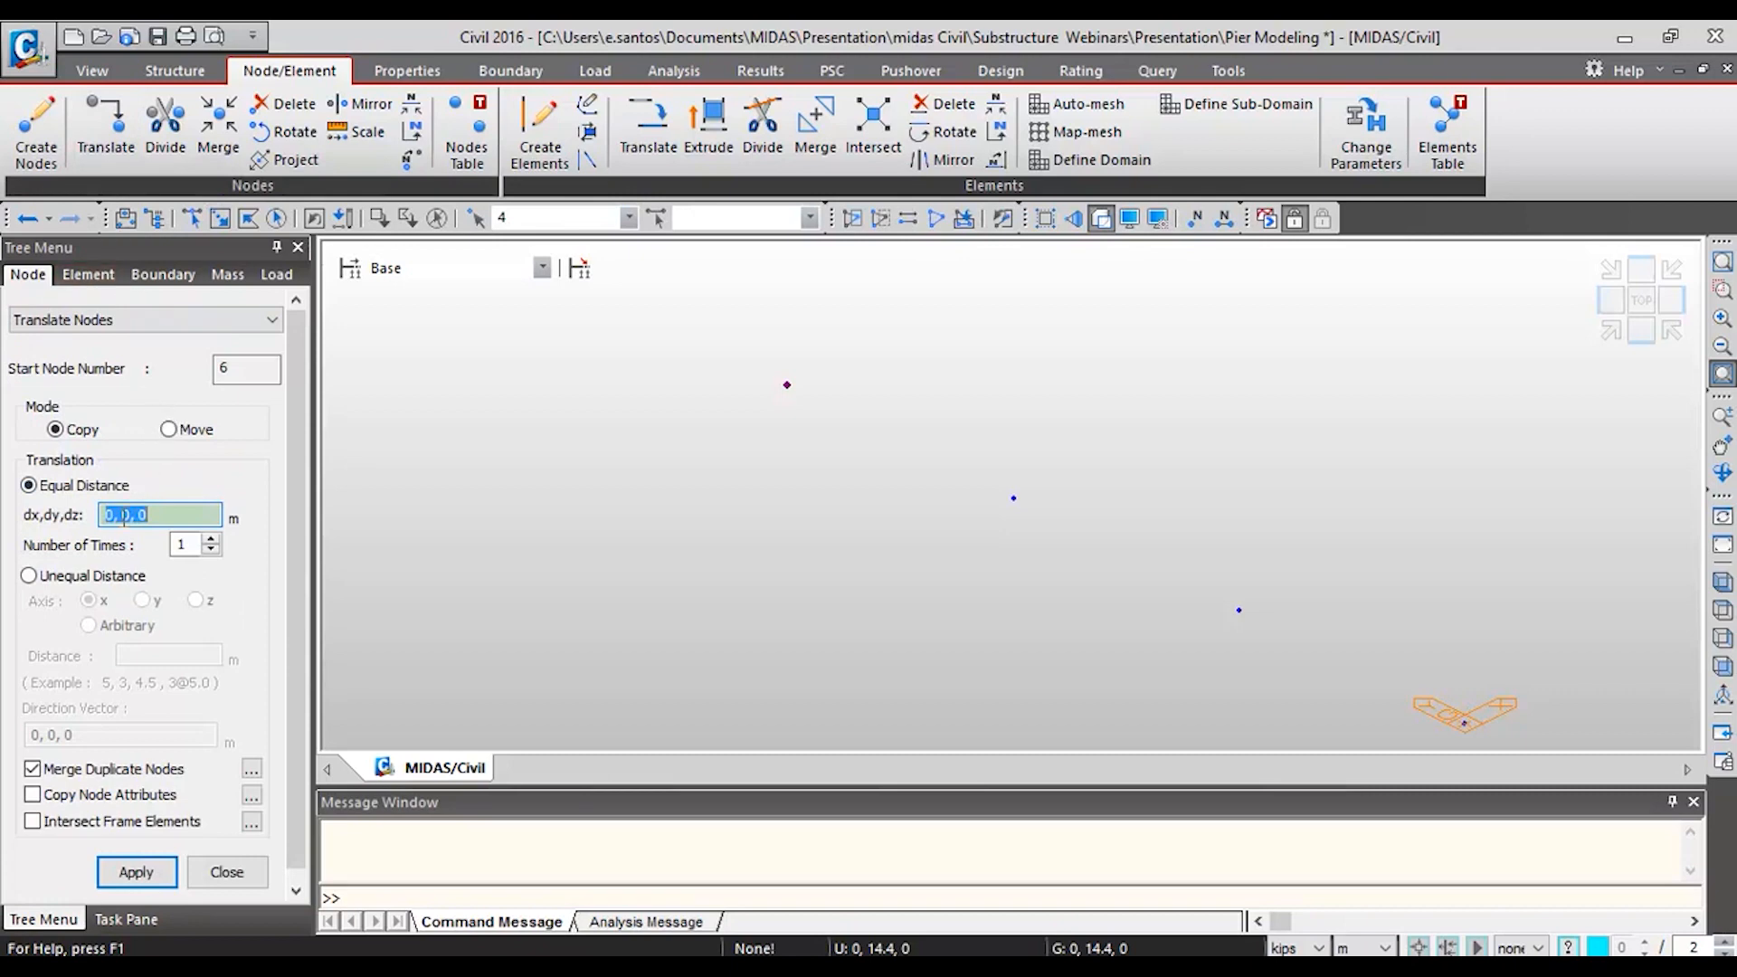
pyautogui.click(60, 577)
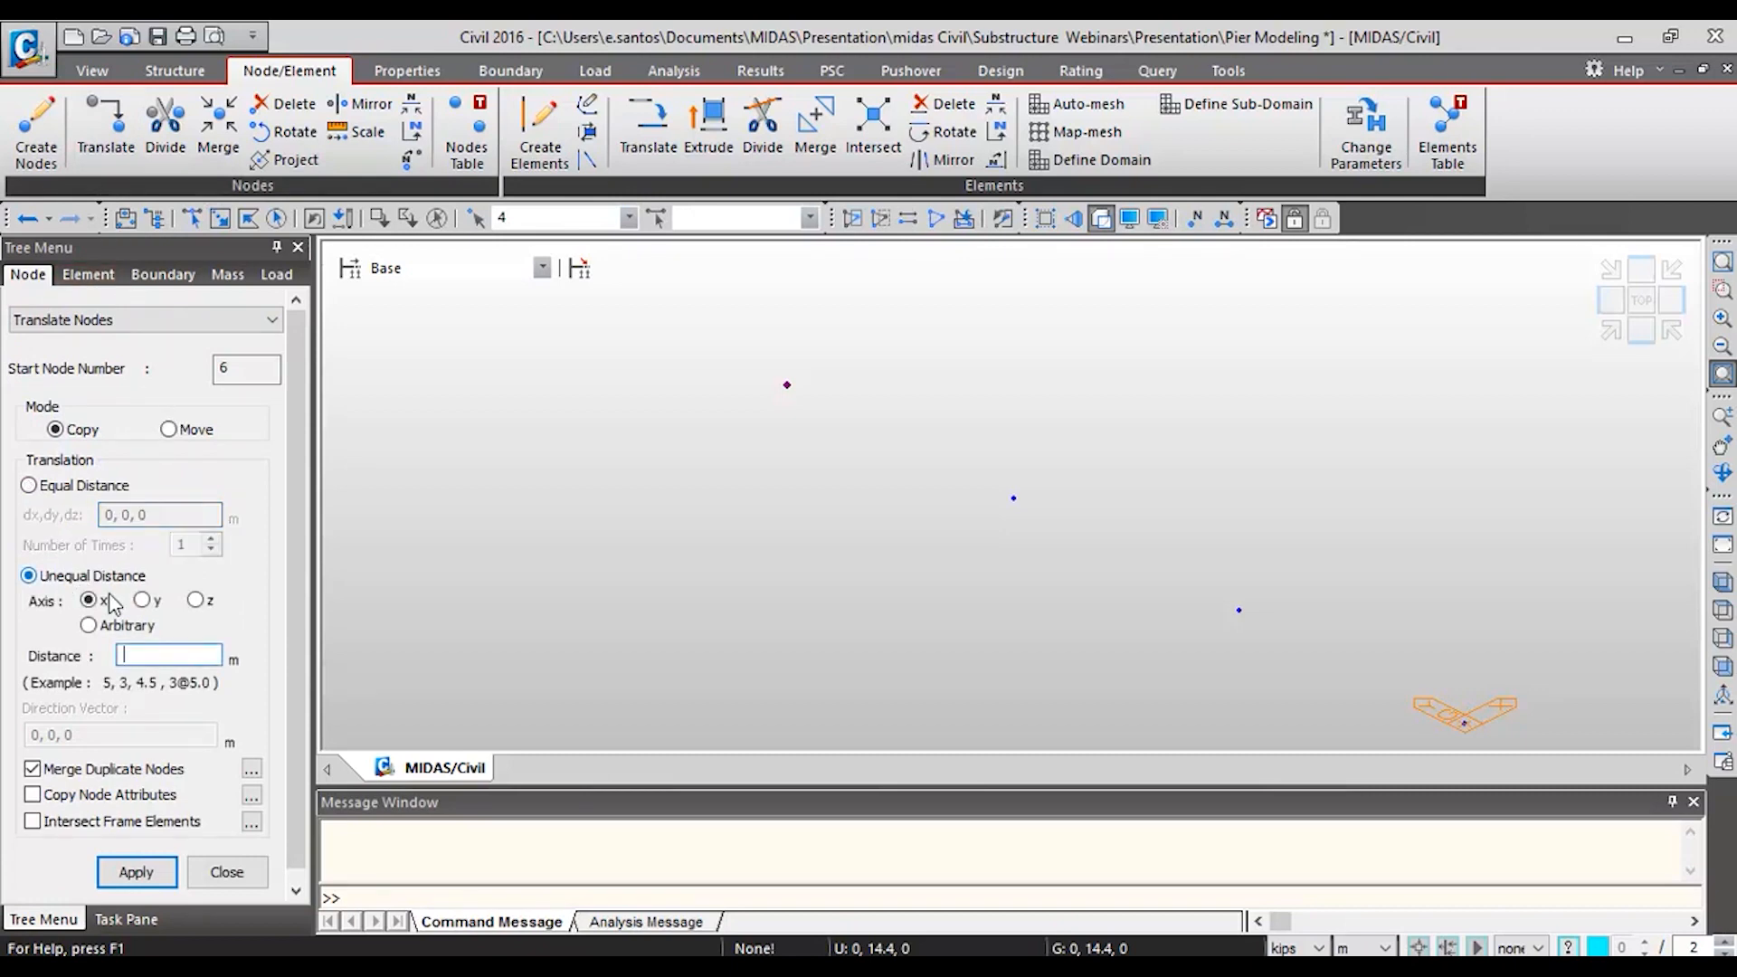
pyautogui.click(142, 600)
pyautogui.click(787, 385)
pyautogui.click(135, 871)
# - View the row of nodes from the side and turn on the display of node numbers
pyautogui.moveTo(575, 583); pyautogui.dragTo(782, 710, button='middle')
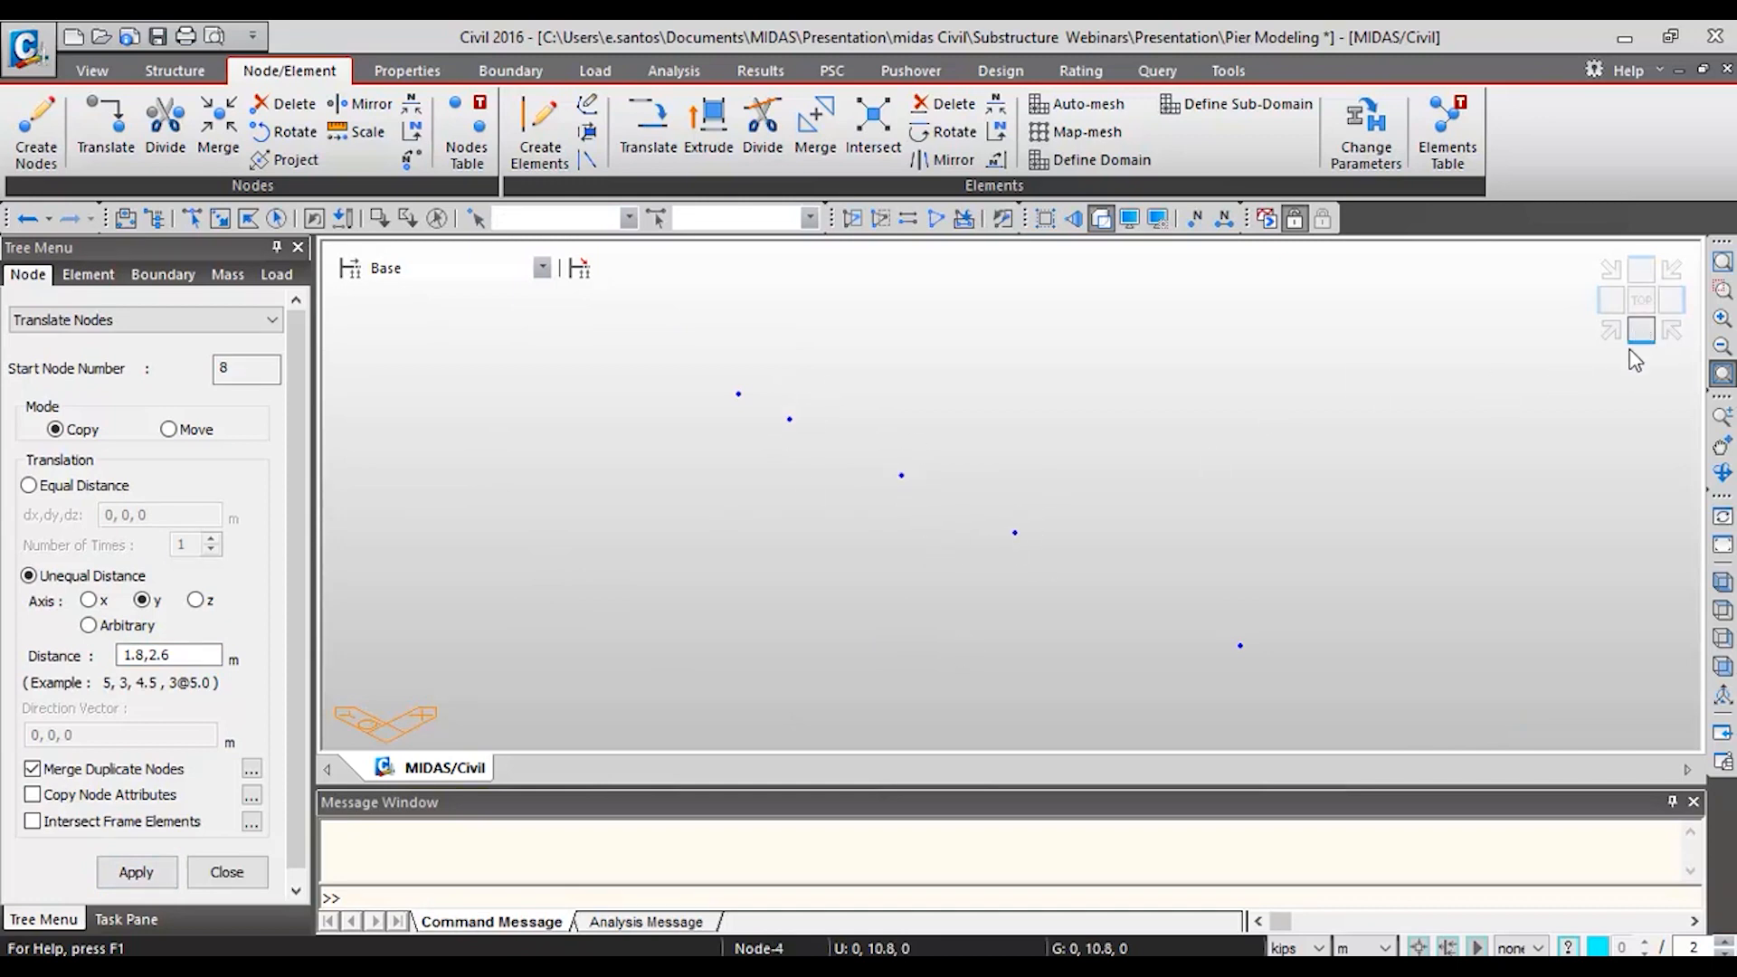
pyautogui.click(1607, 301)
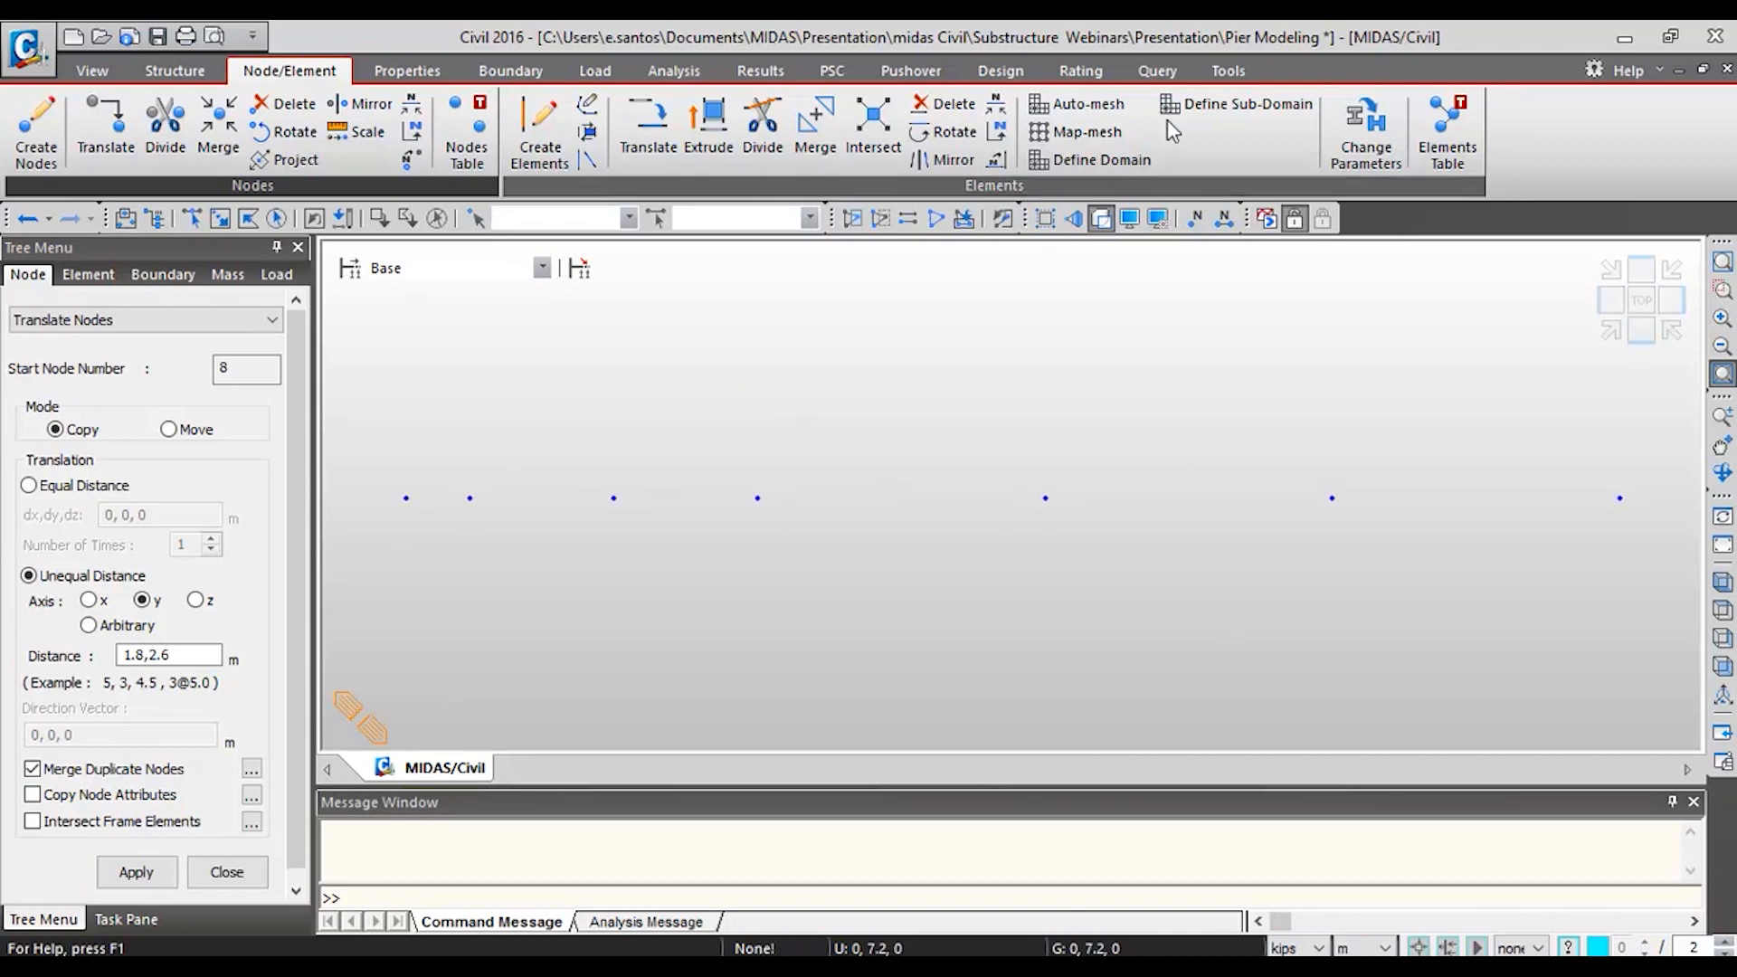
pyautogui.click(1194, 217)
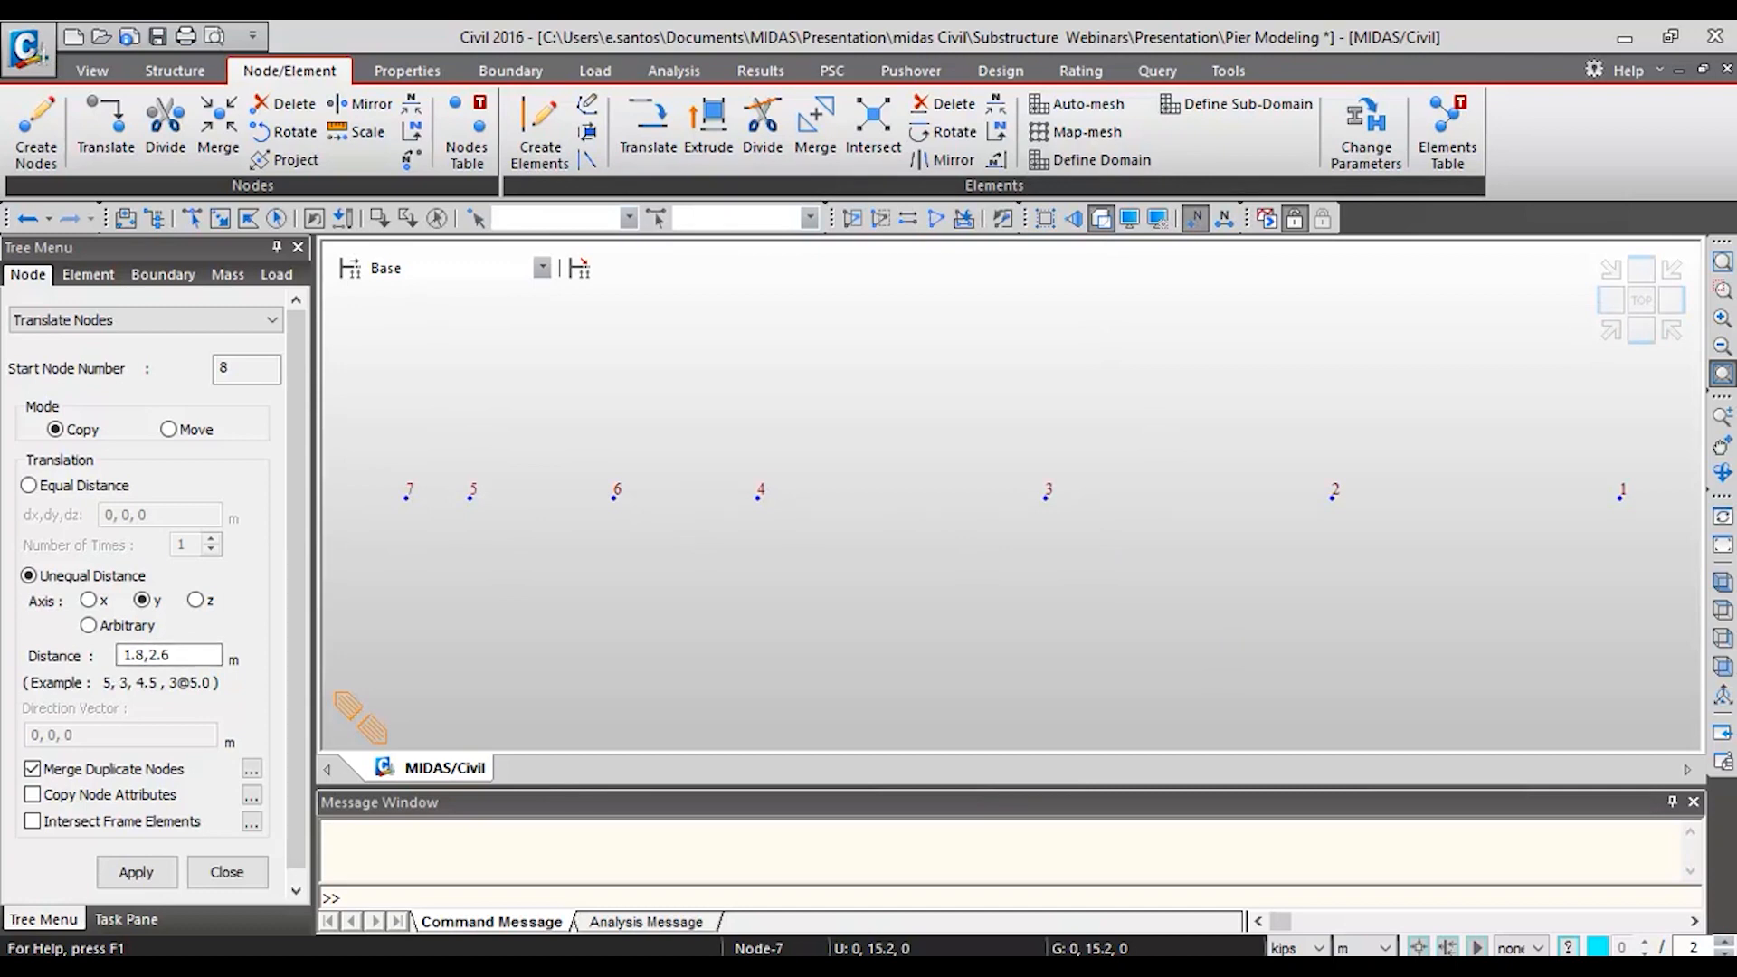
# - Copy node 2 along the y axis at unequal distances of -1.8 m and -2.6 m
pyautogui.click(220, 218)
pyautogui.moveTo(1276, 463); pyautogui.dragTo(1422, 593)
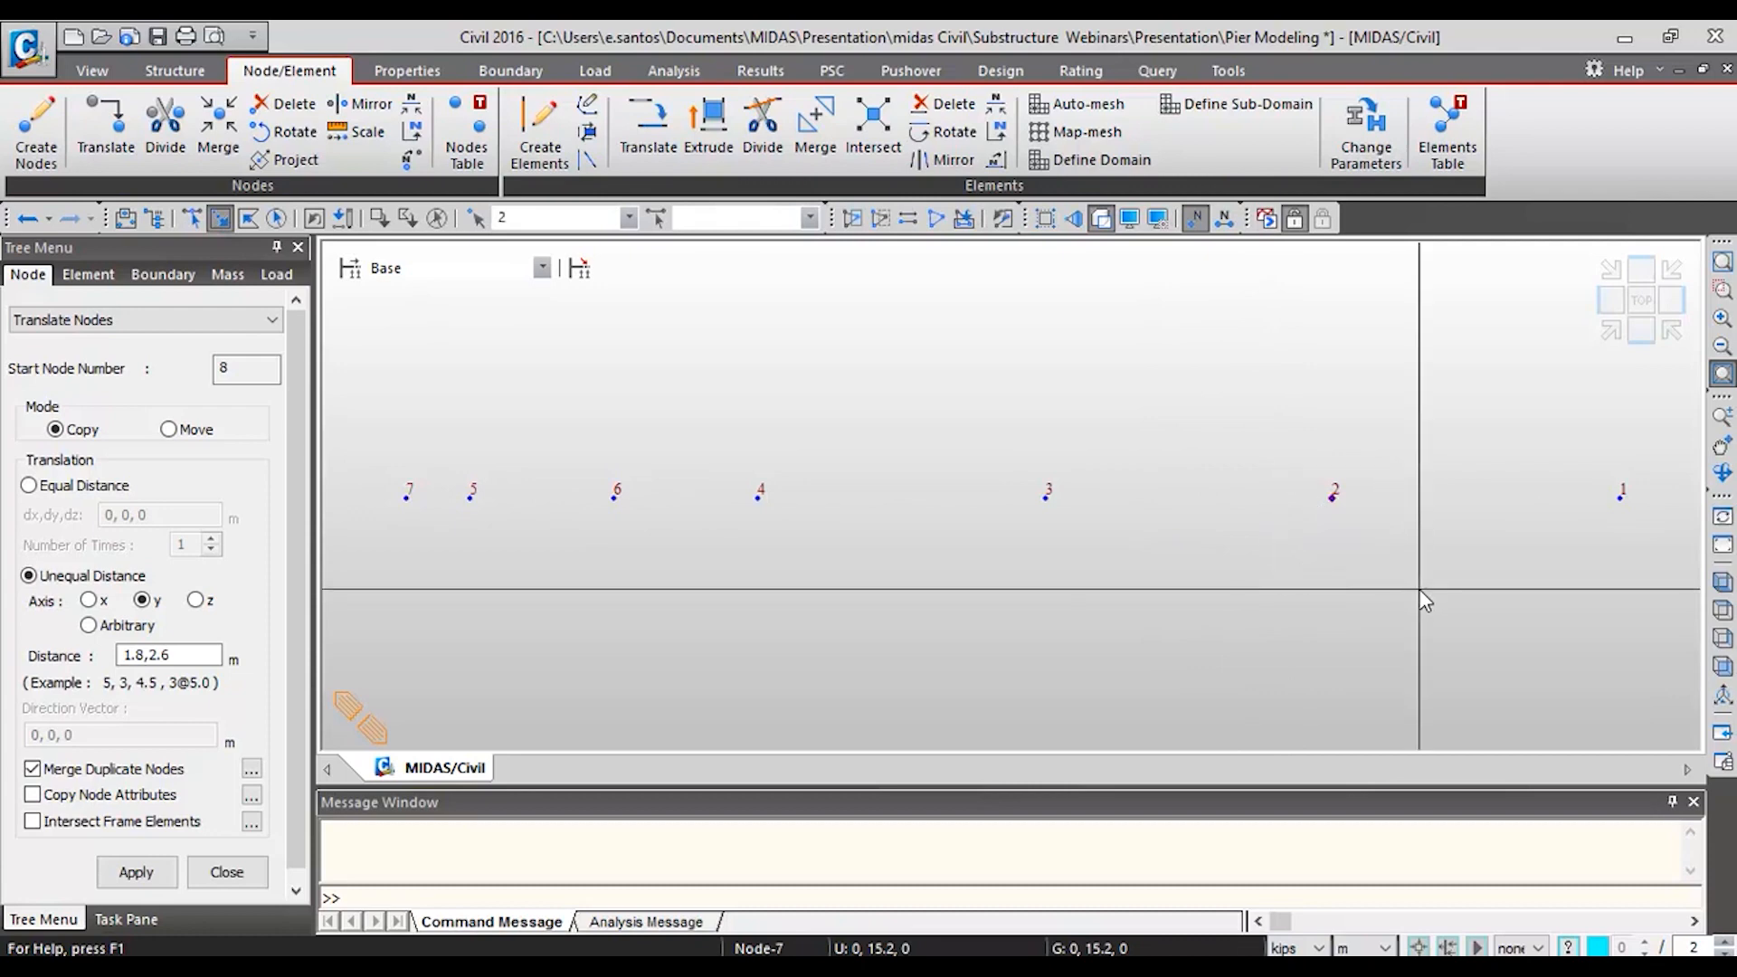
pyautogui.click(125, 655)
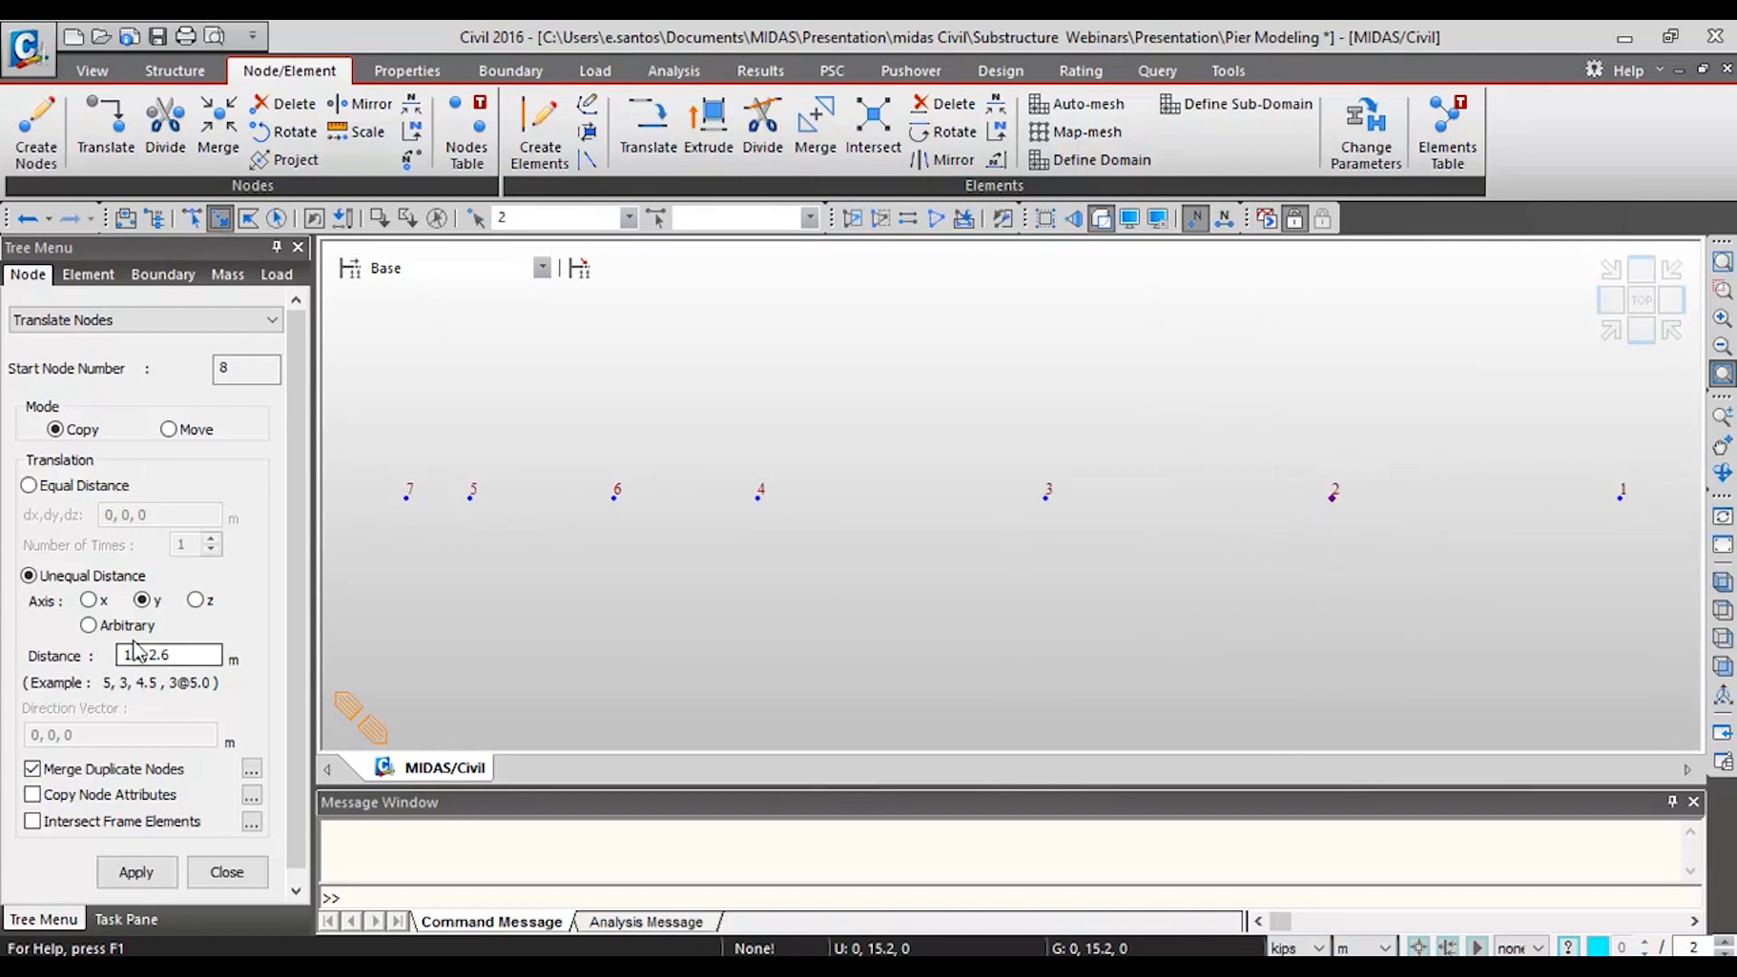
pyautogui.write('-')
pyautogui.click(156, 655)
pyautogui.write('-')
pyautogui.click(136, 872)
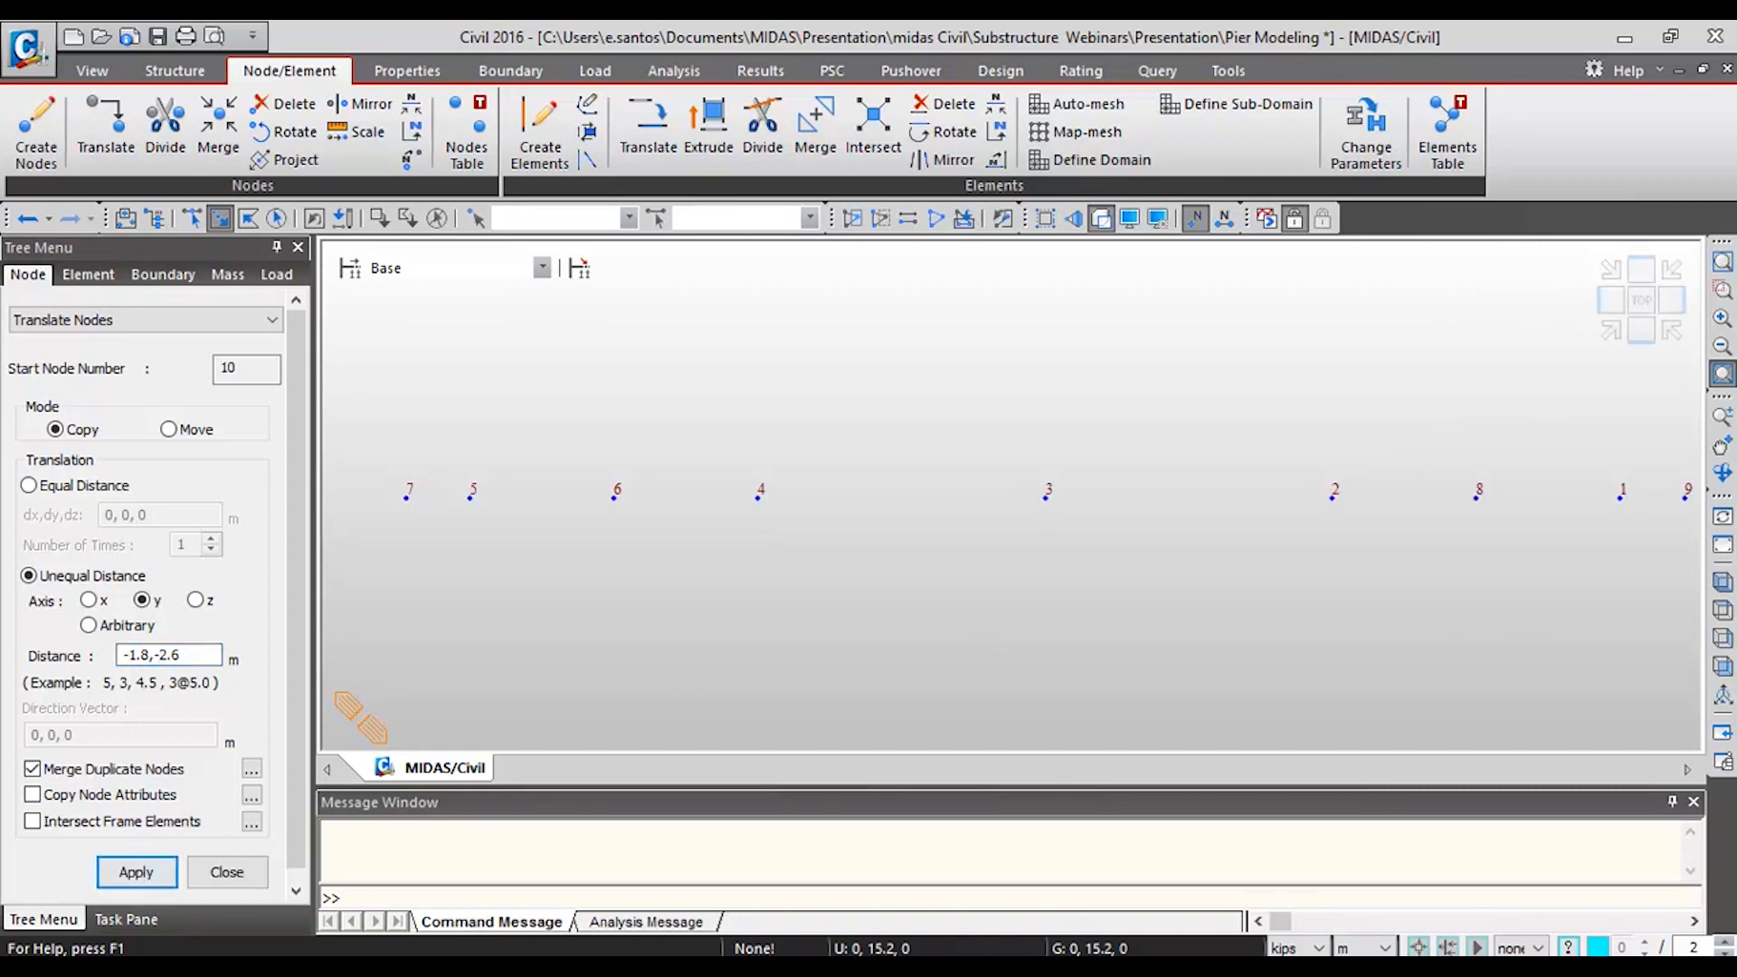
pyautogui.click(1723, 262)
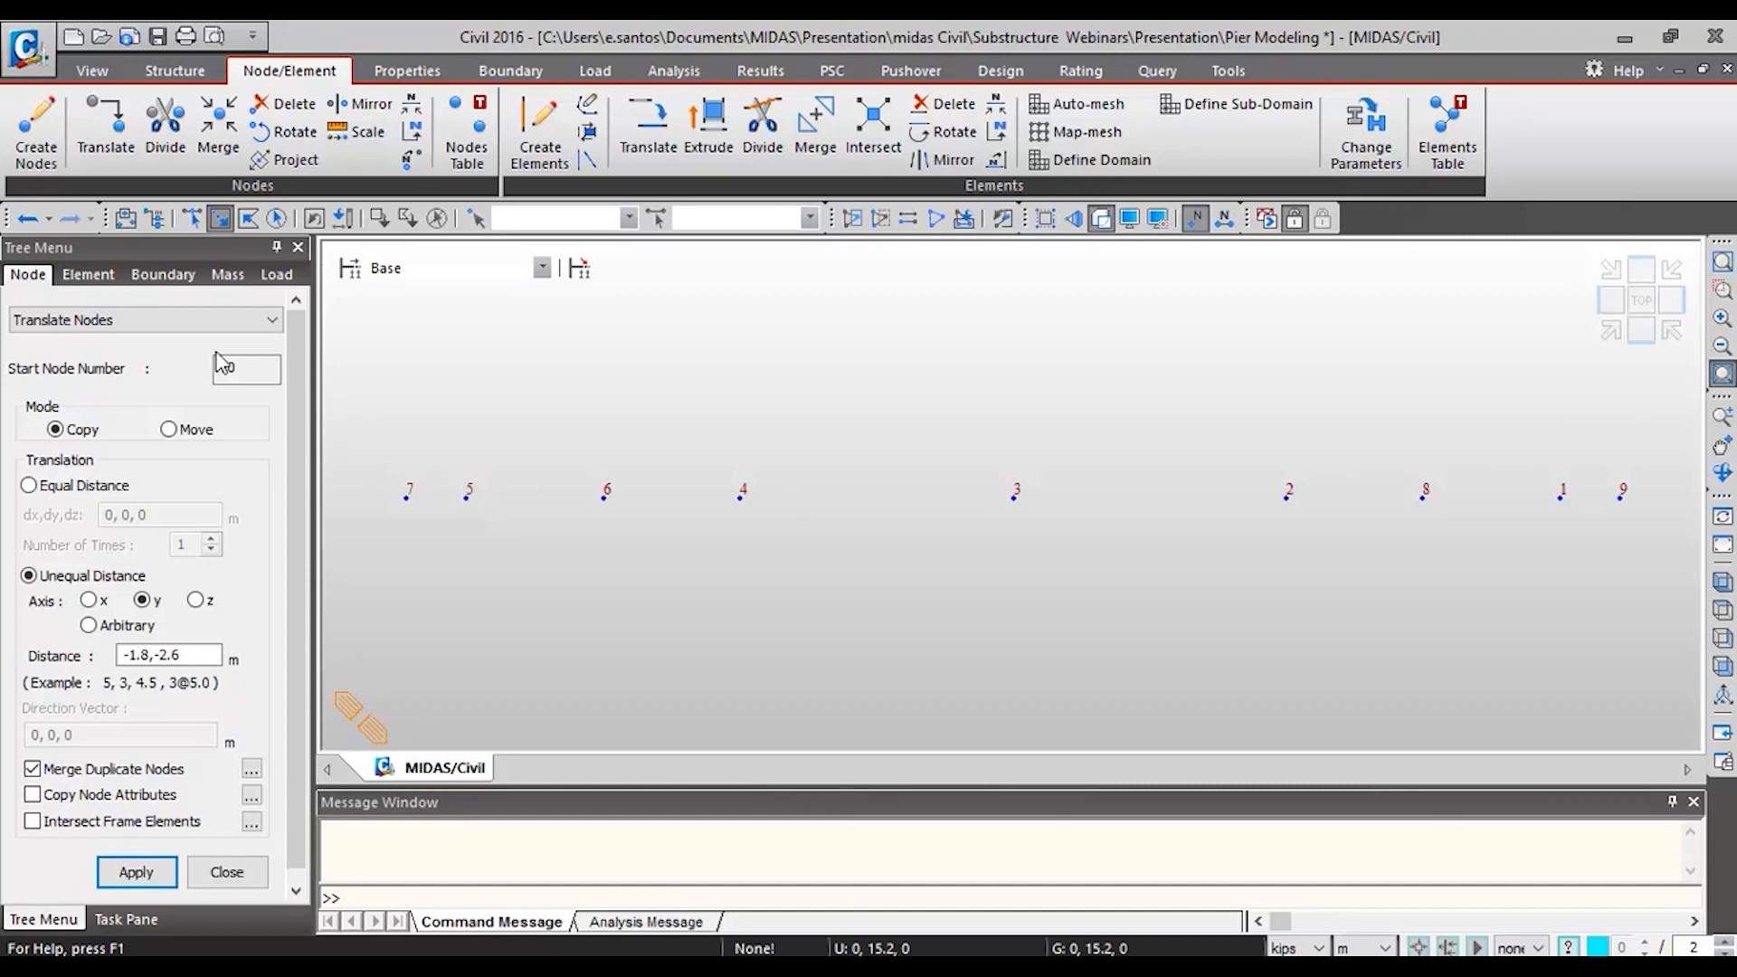
# - Create Grade C5000 beam elements with the Cap End section from node 7 to 6 and from node 9 to 8
pyautogui.click(77, 279)
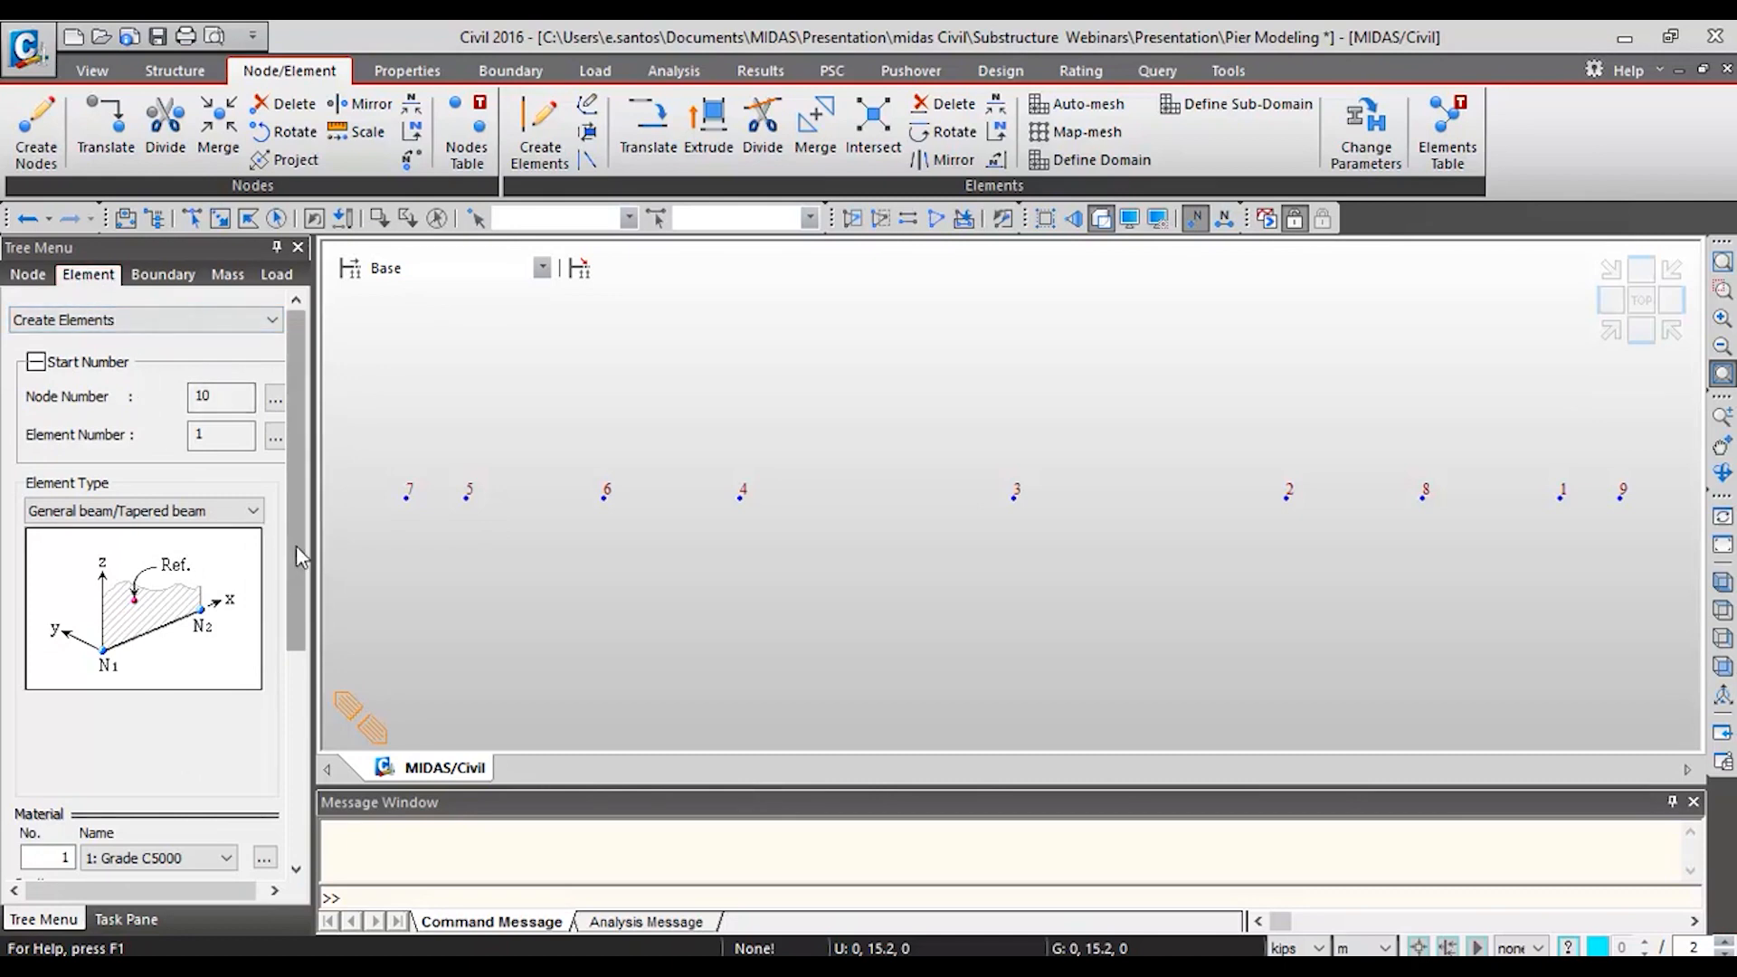
pyautogui.scroll(-3, 274, 696)
pyautogui.scroll(-1, 277, 706)
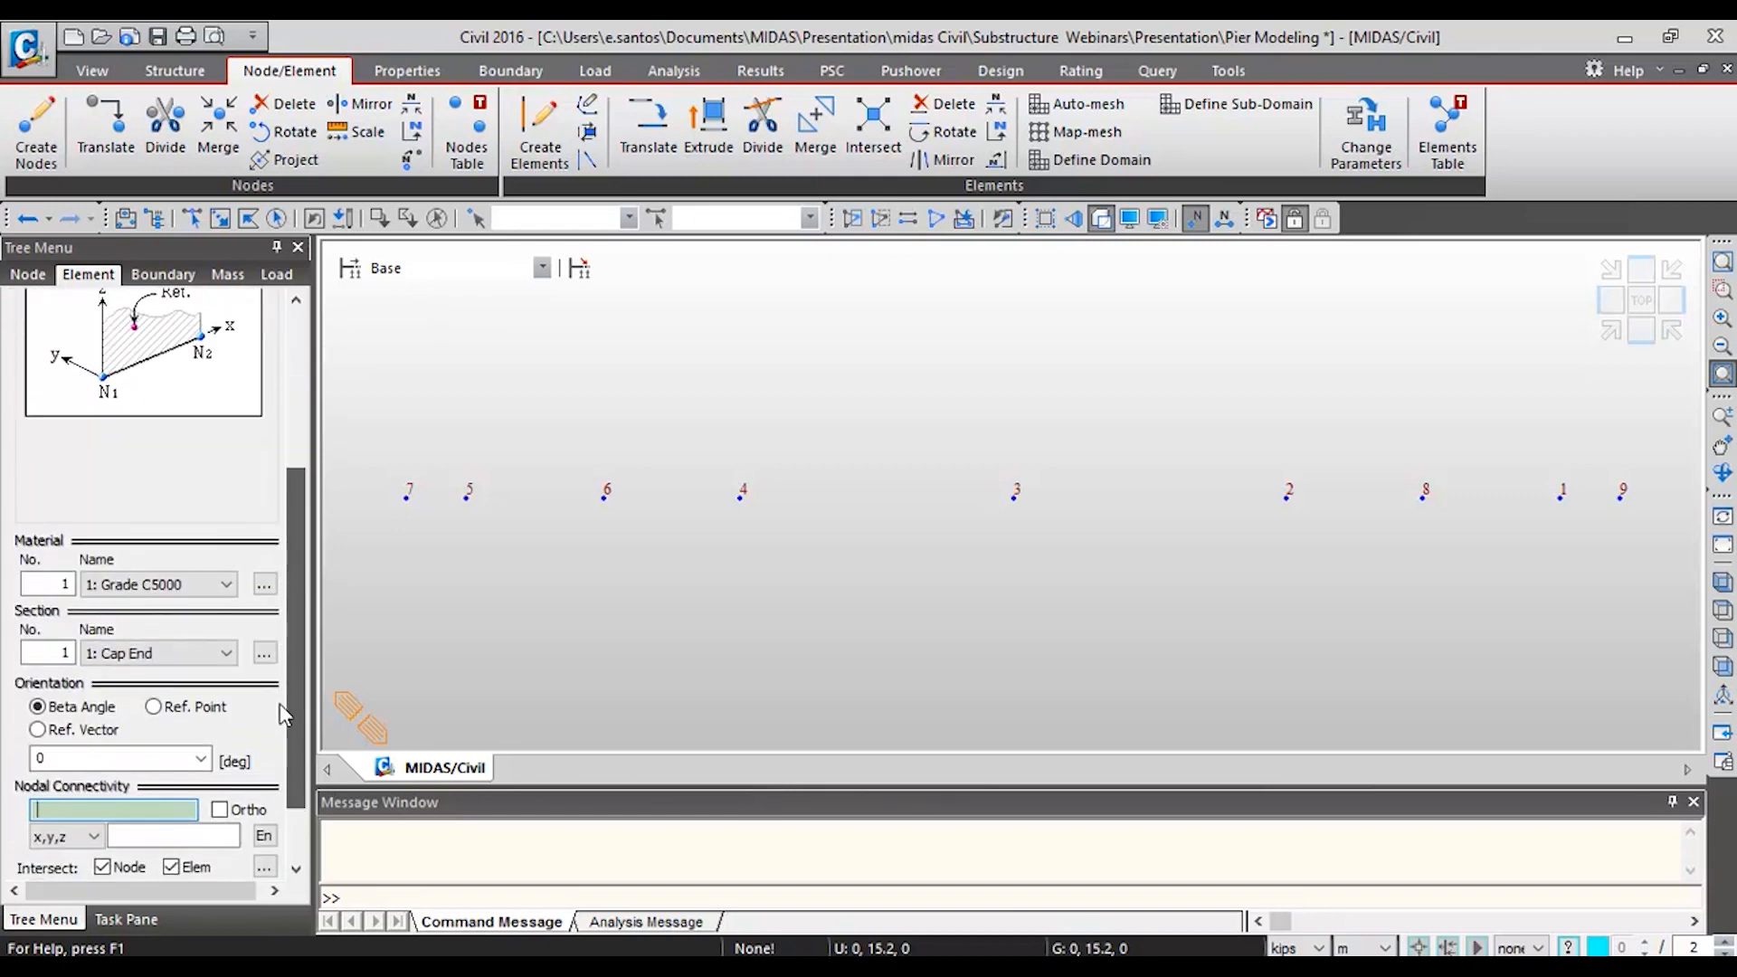
pyautogui.scroll(-1, 284, 703)
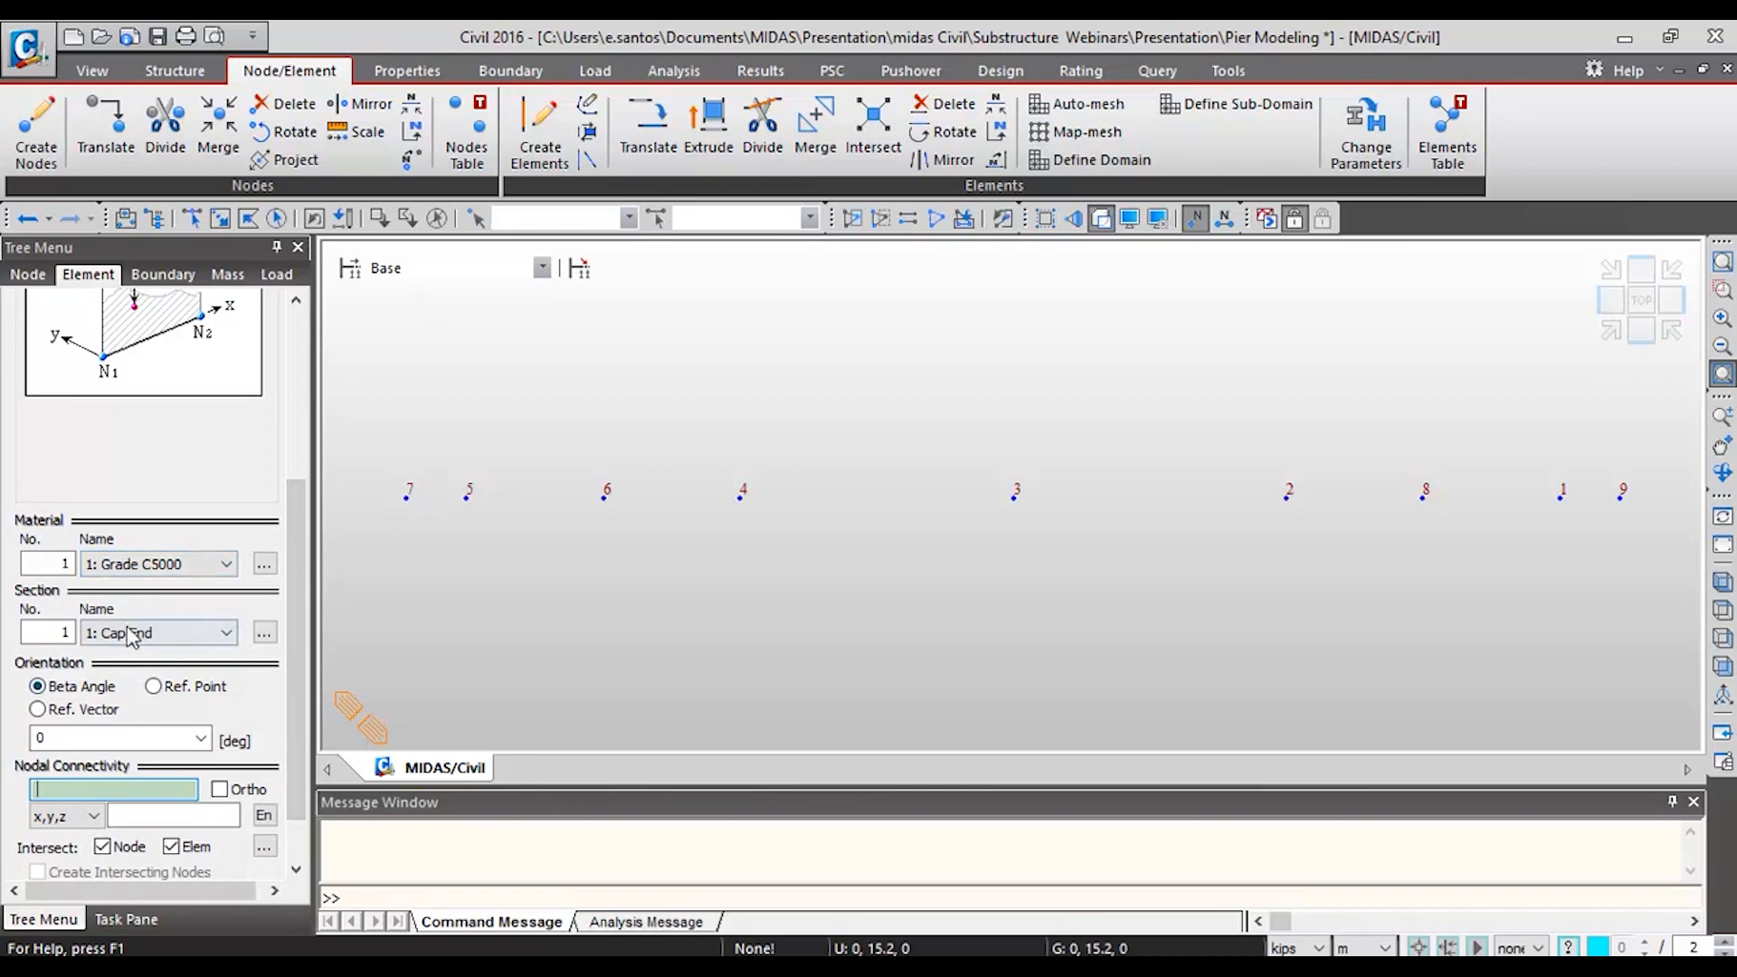
pyautogui.moveTo(297, 642); pyautogui.dragTo(268, 726)
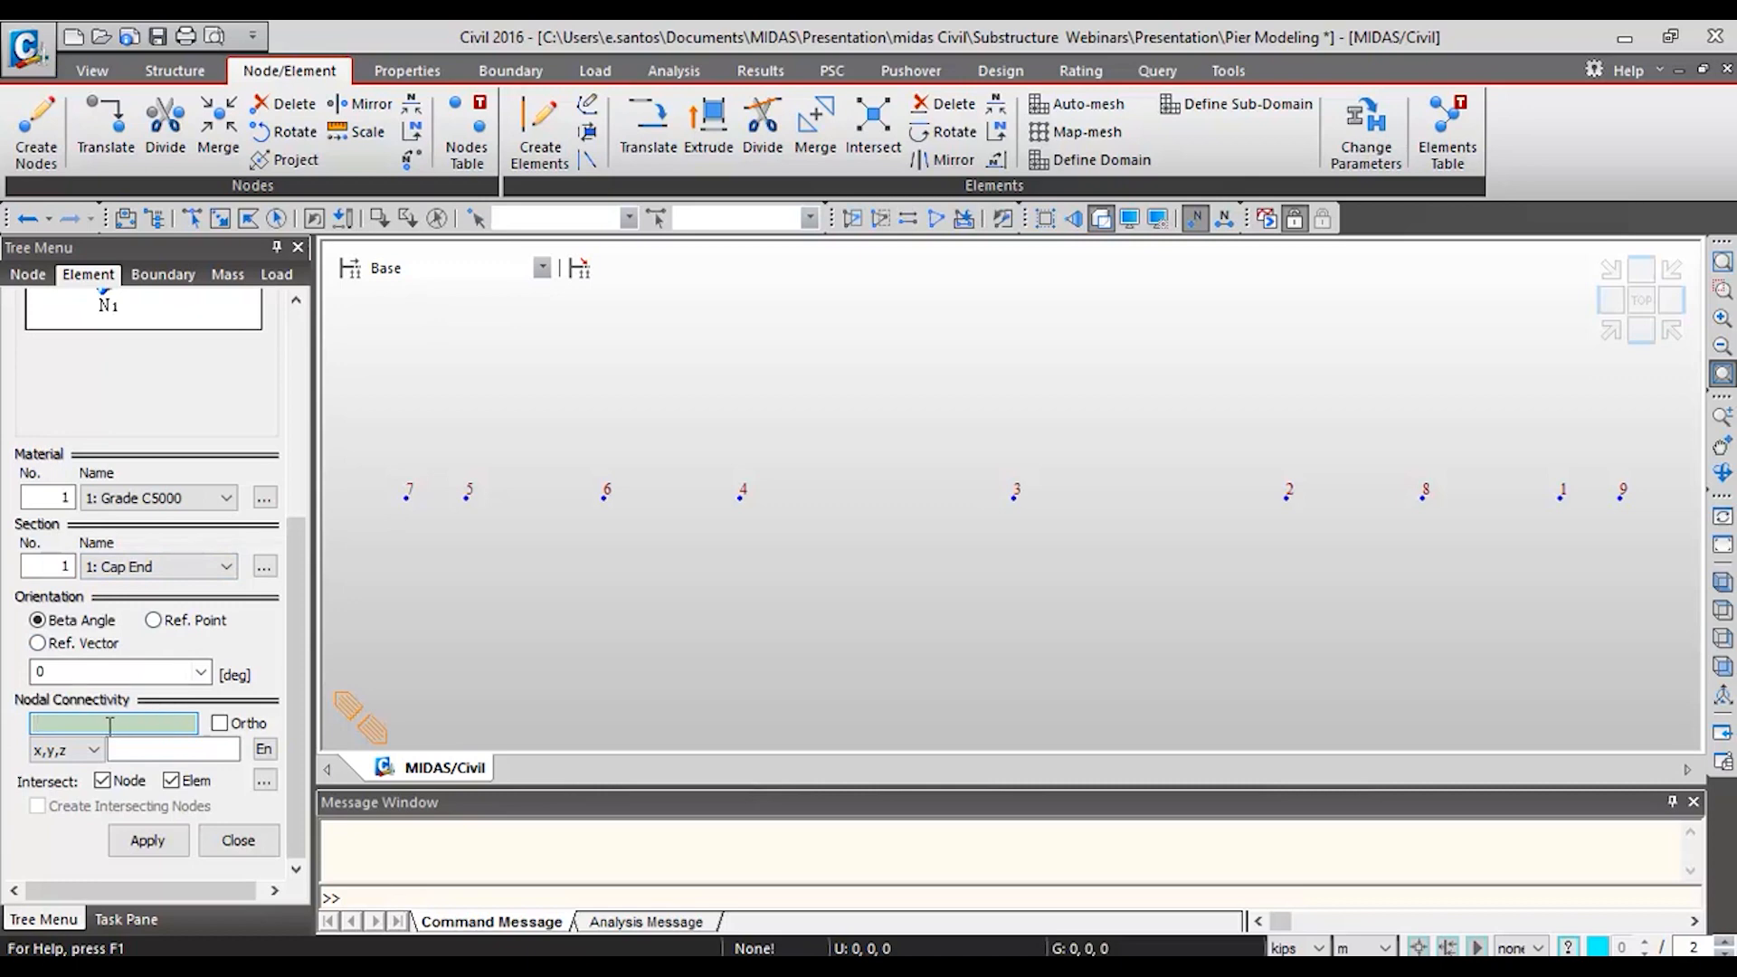
pyautogui.click(407, 497)
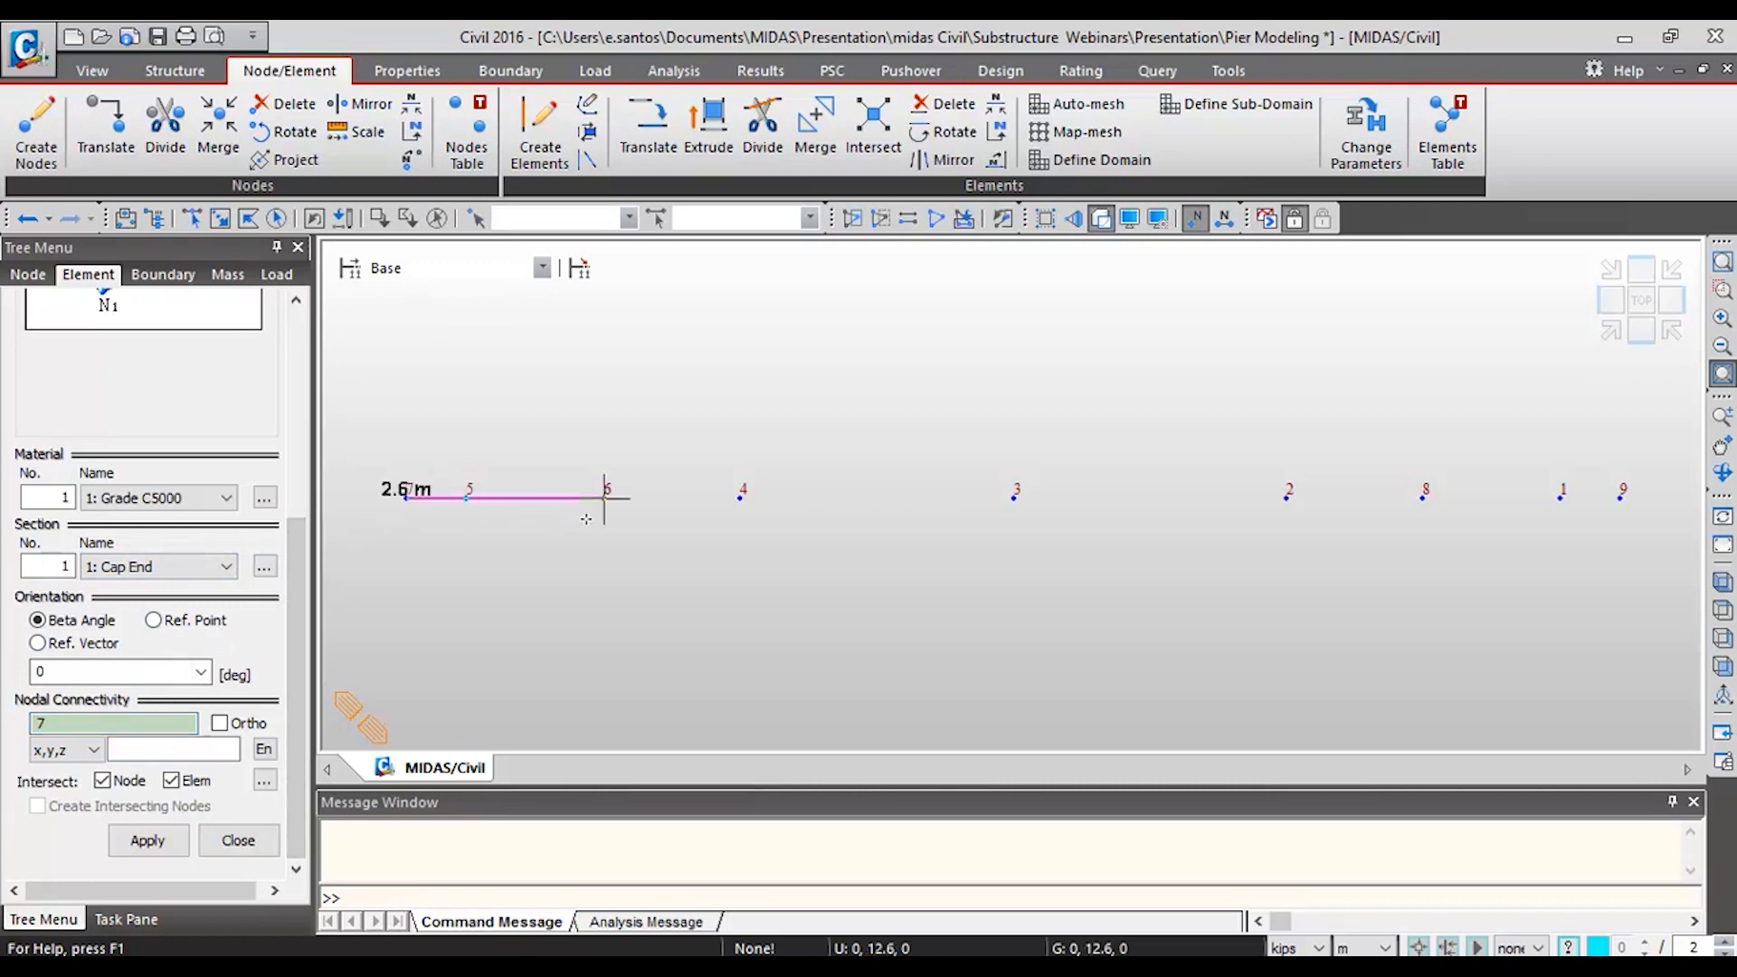
pyautogui.click(606, 497)
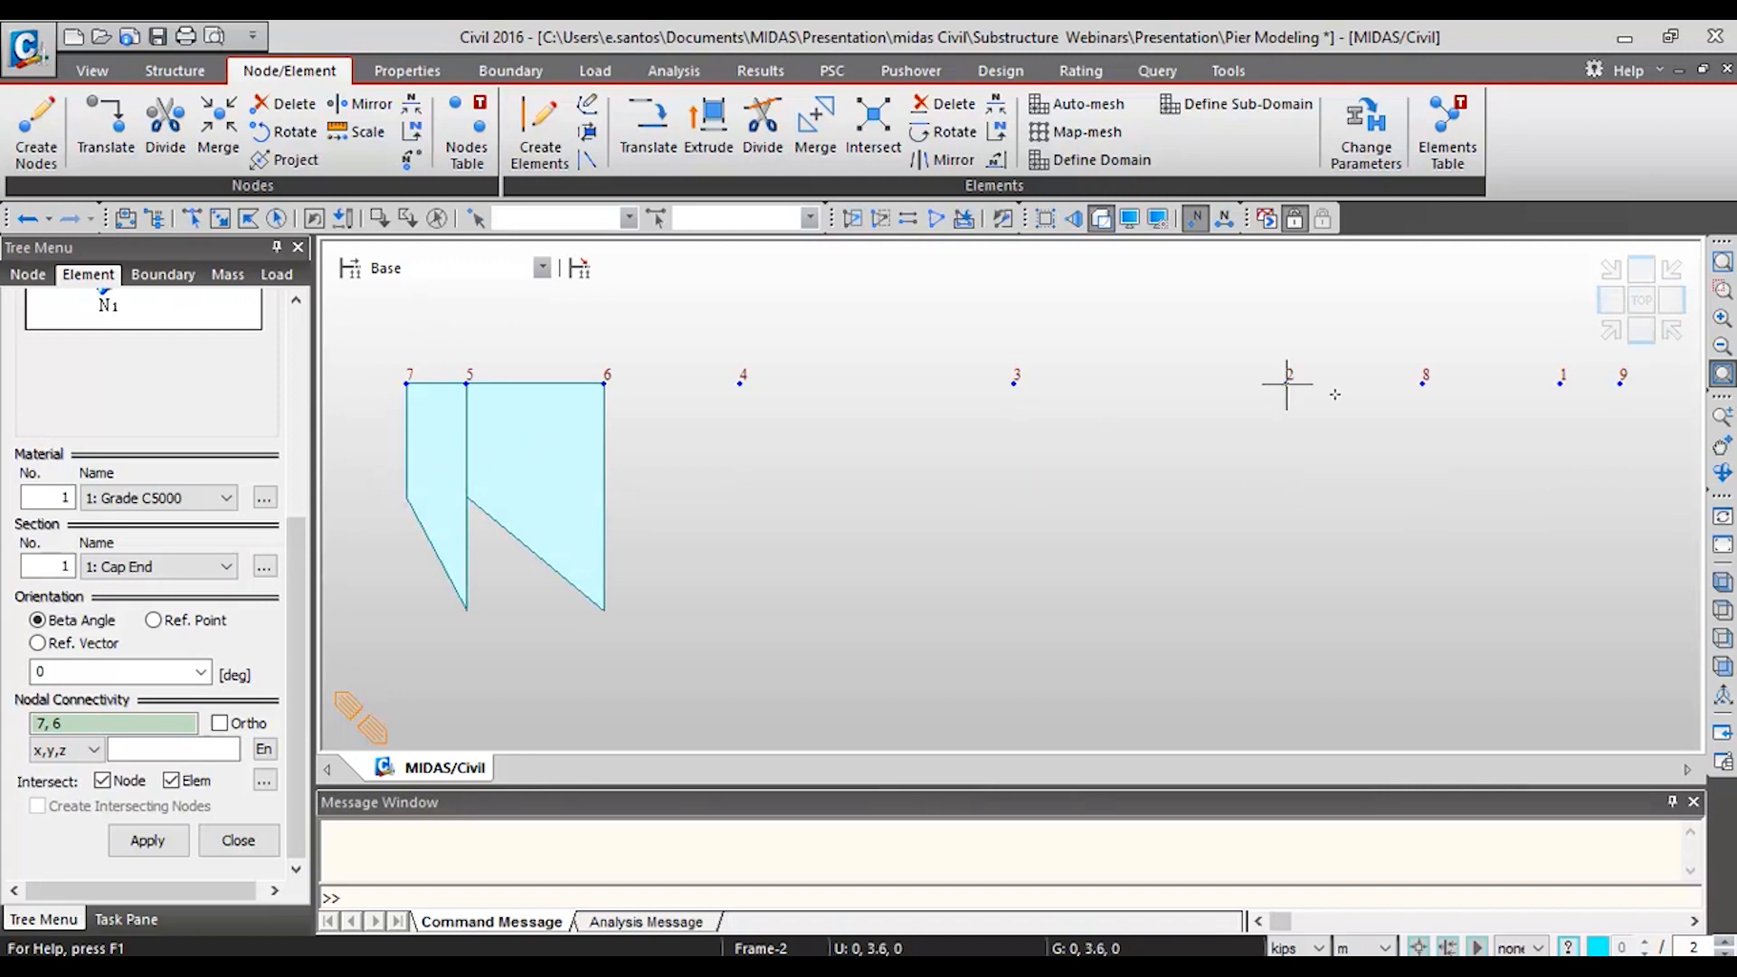
pyautogui.click(1620, 384)
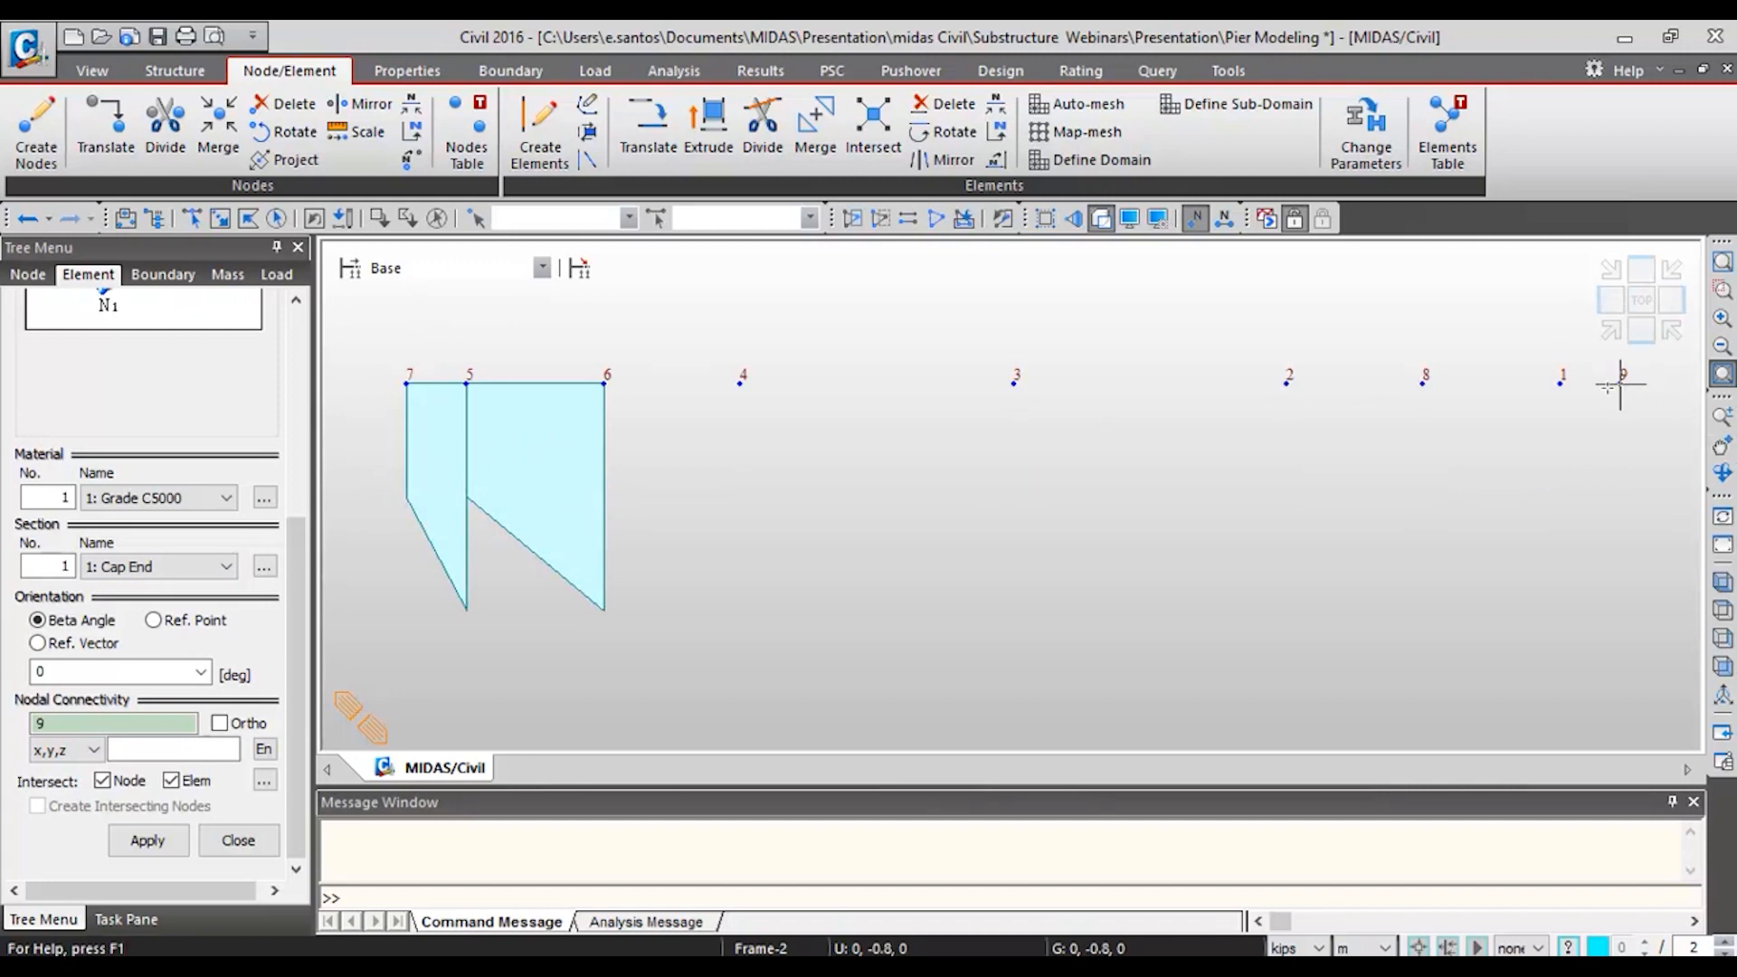
pyautogui.click(1423, 383)
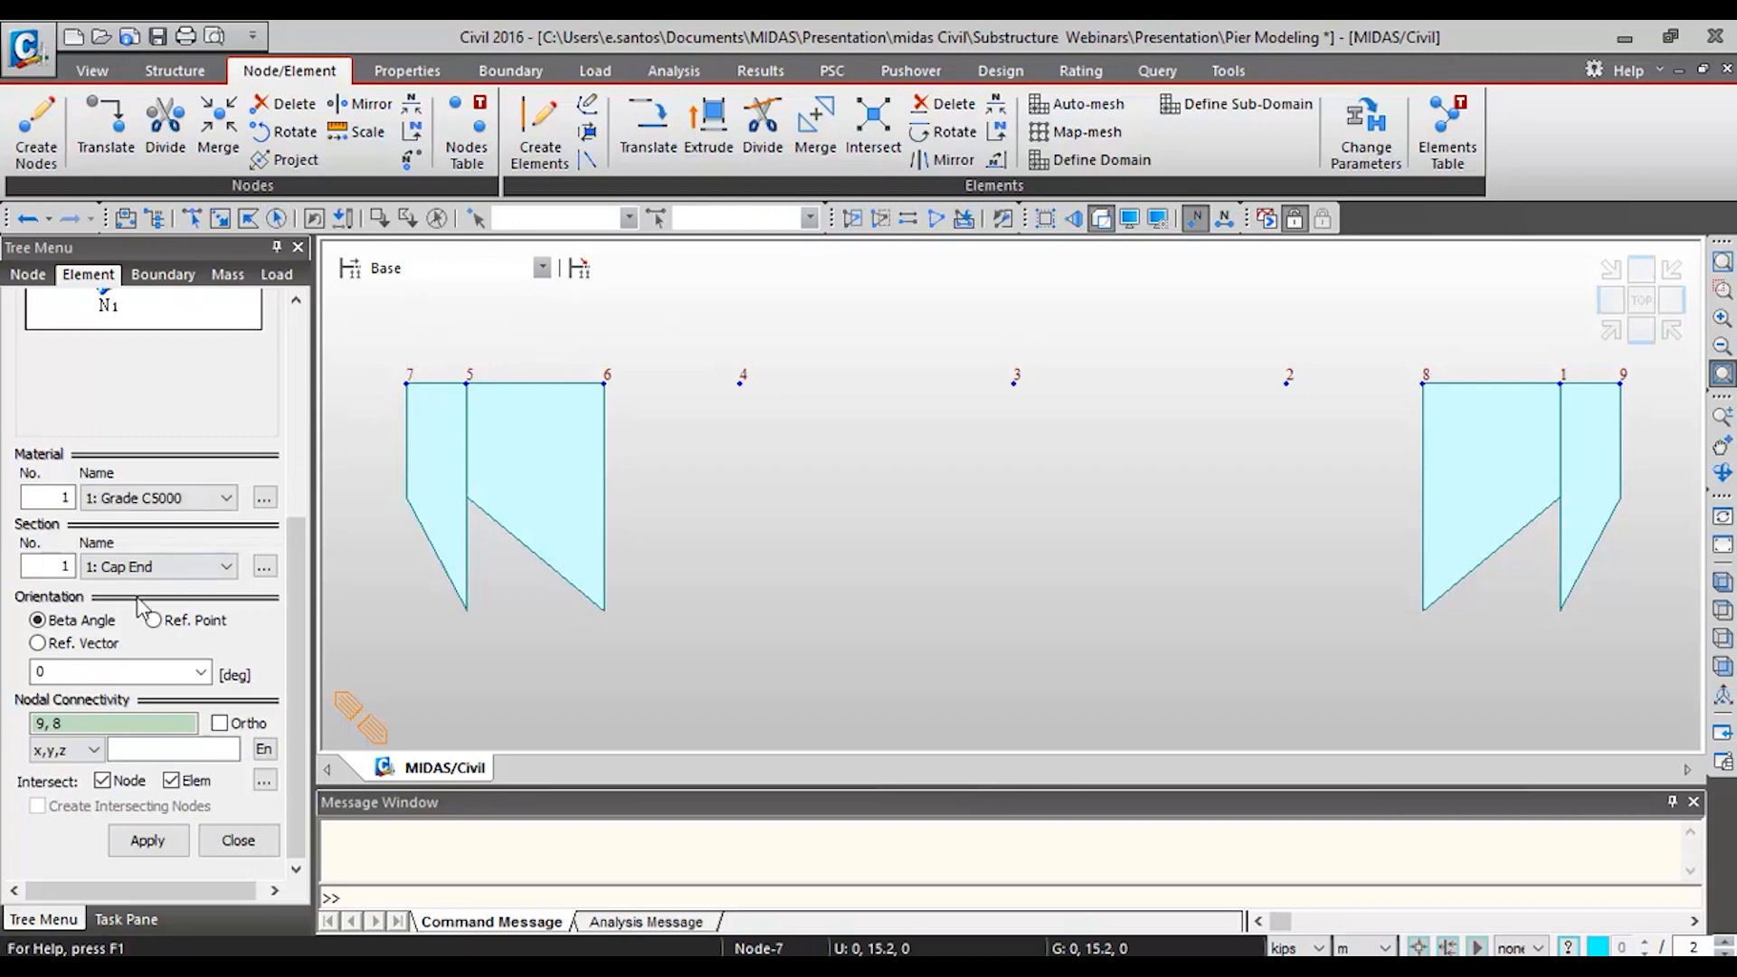
# - Create the middle cap elements with the Cap Mid section from node 6 to node 8
pyautogui.click(159, 570)
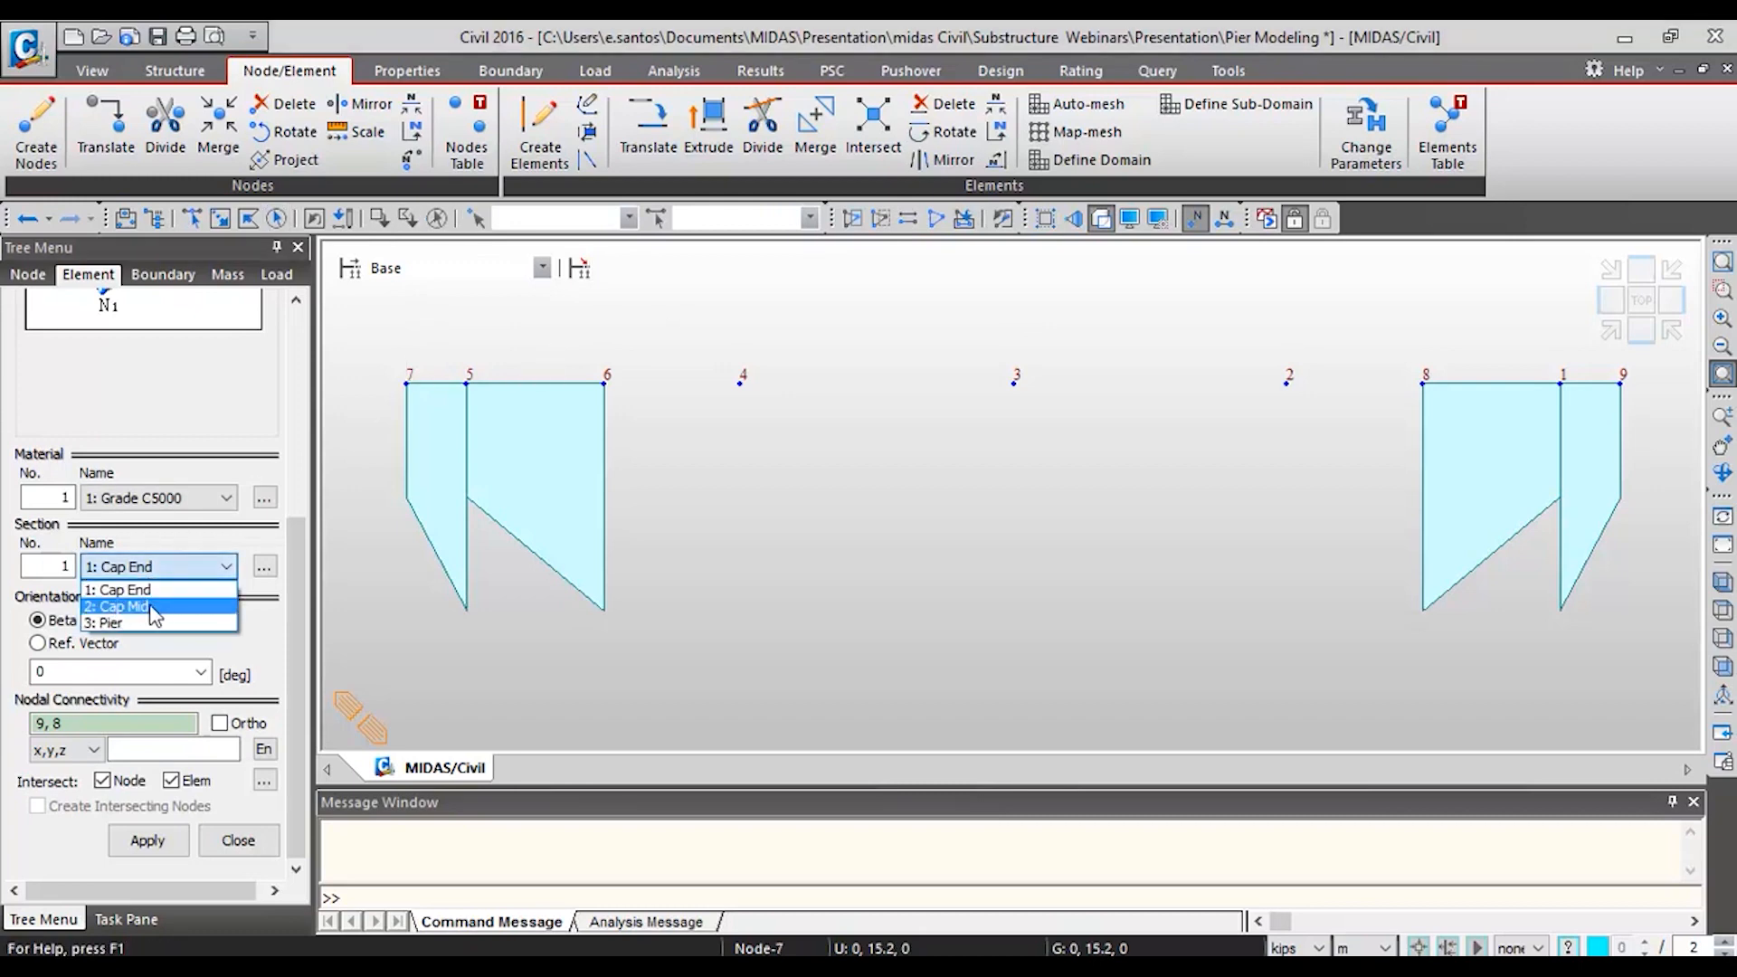
pyautogui.click(164, 606)
pyautogui.click(149, 727)
pyautogui.click(144, 723)
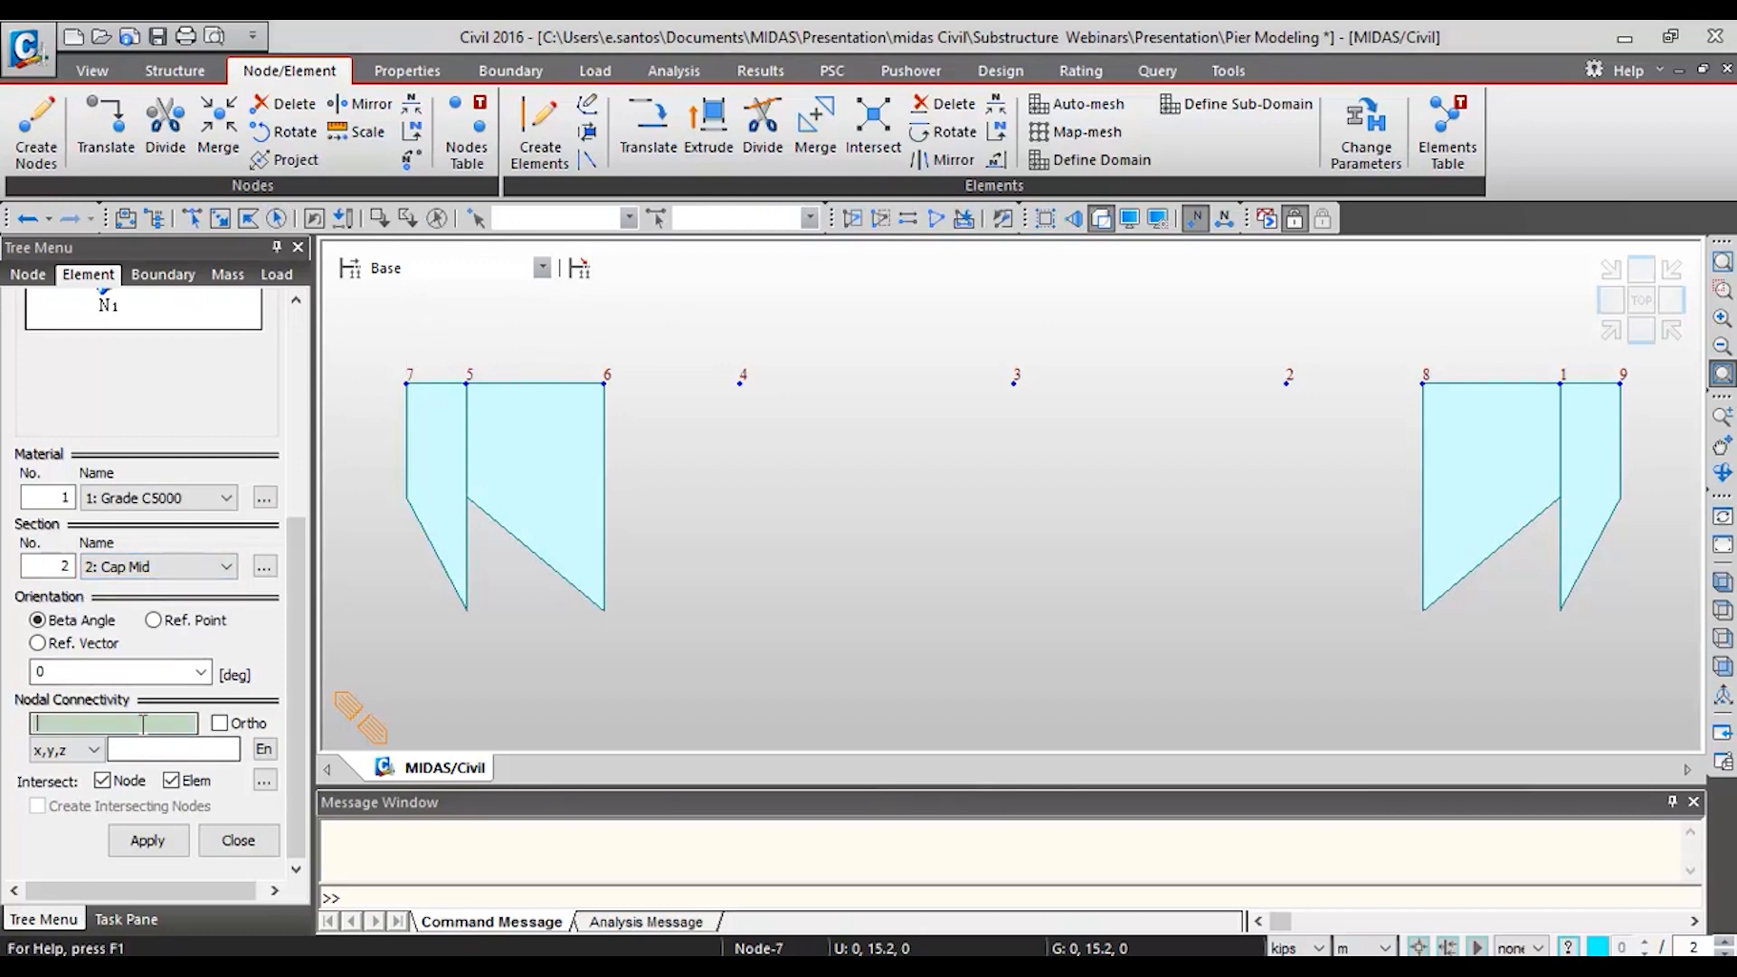
pyautogui.click(604, 383)
pyautogui.click(1421, 383)
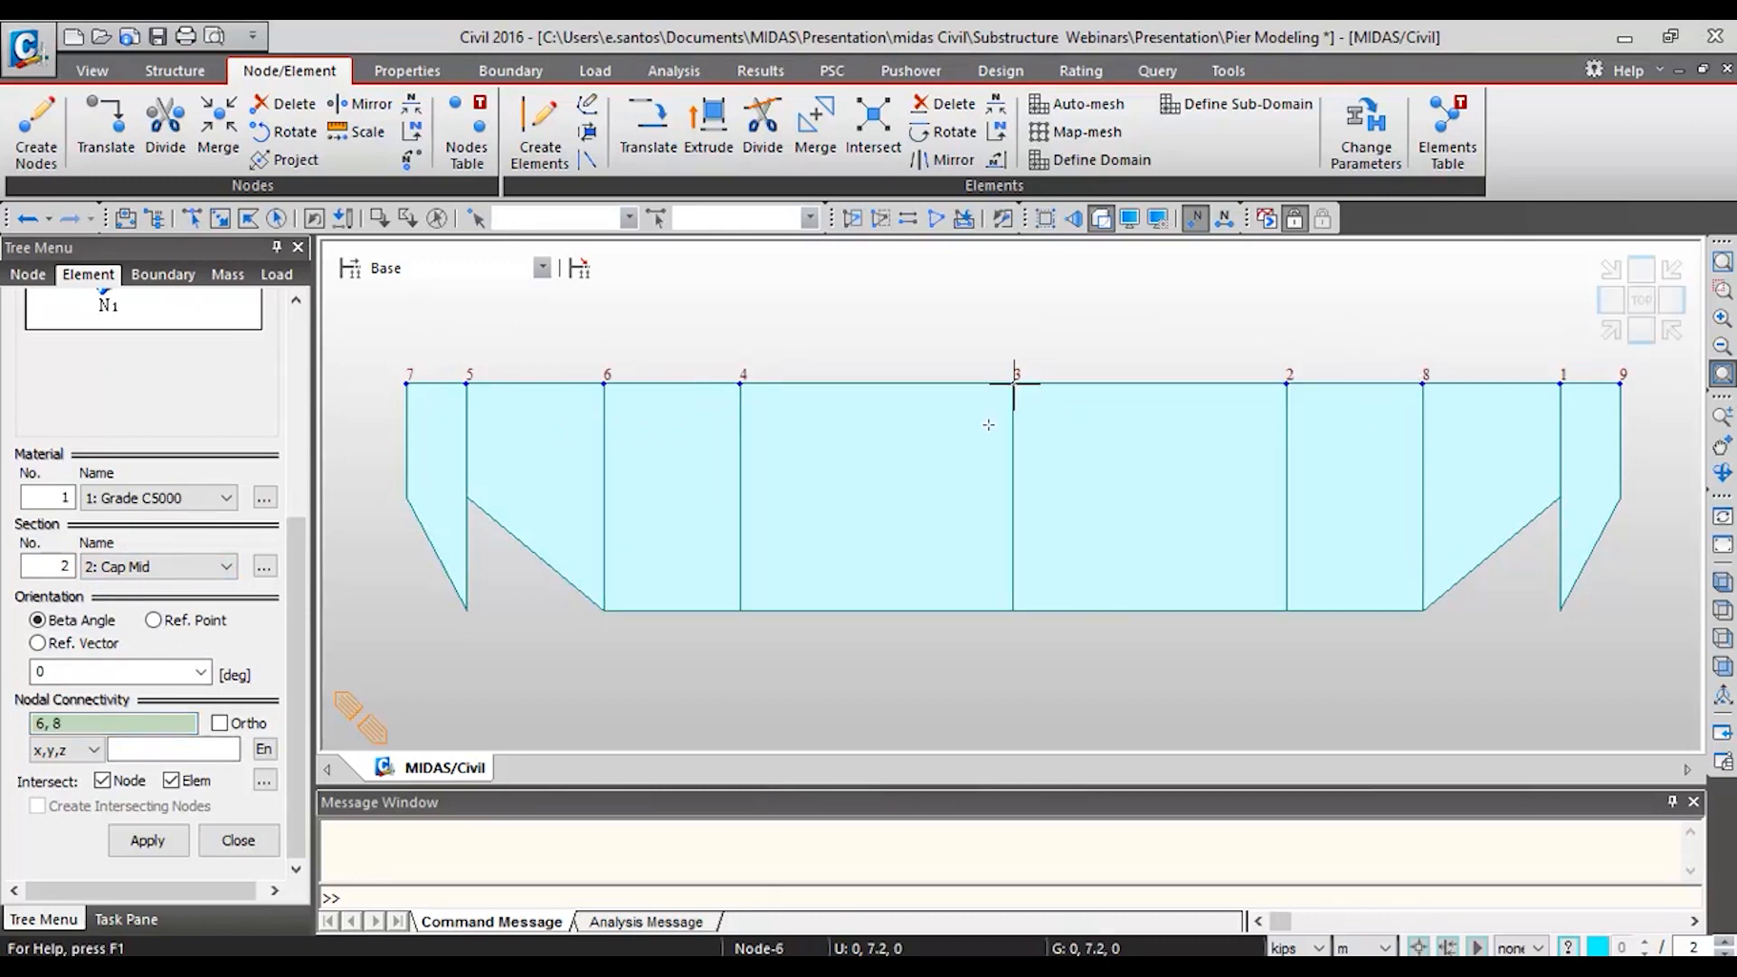
pyautogui.click(1611, 329)
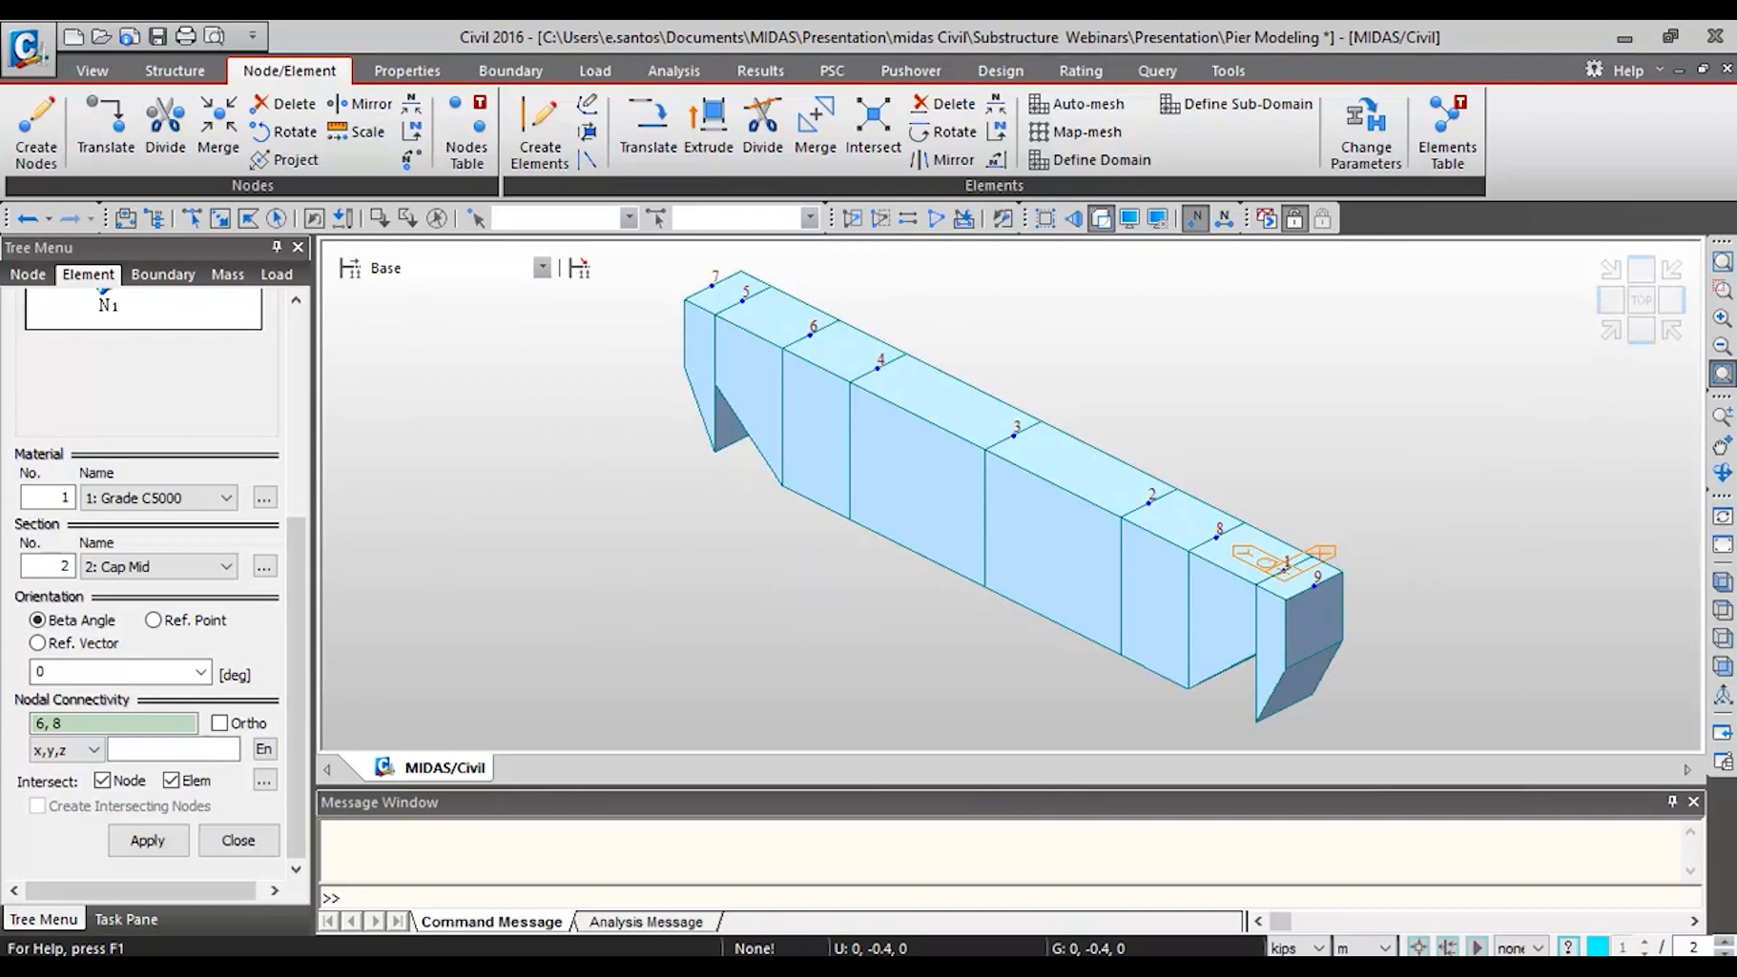
pyautogui.click(1611, 302)
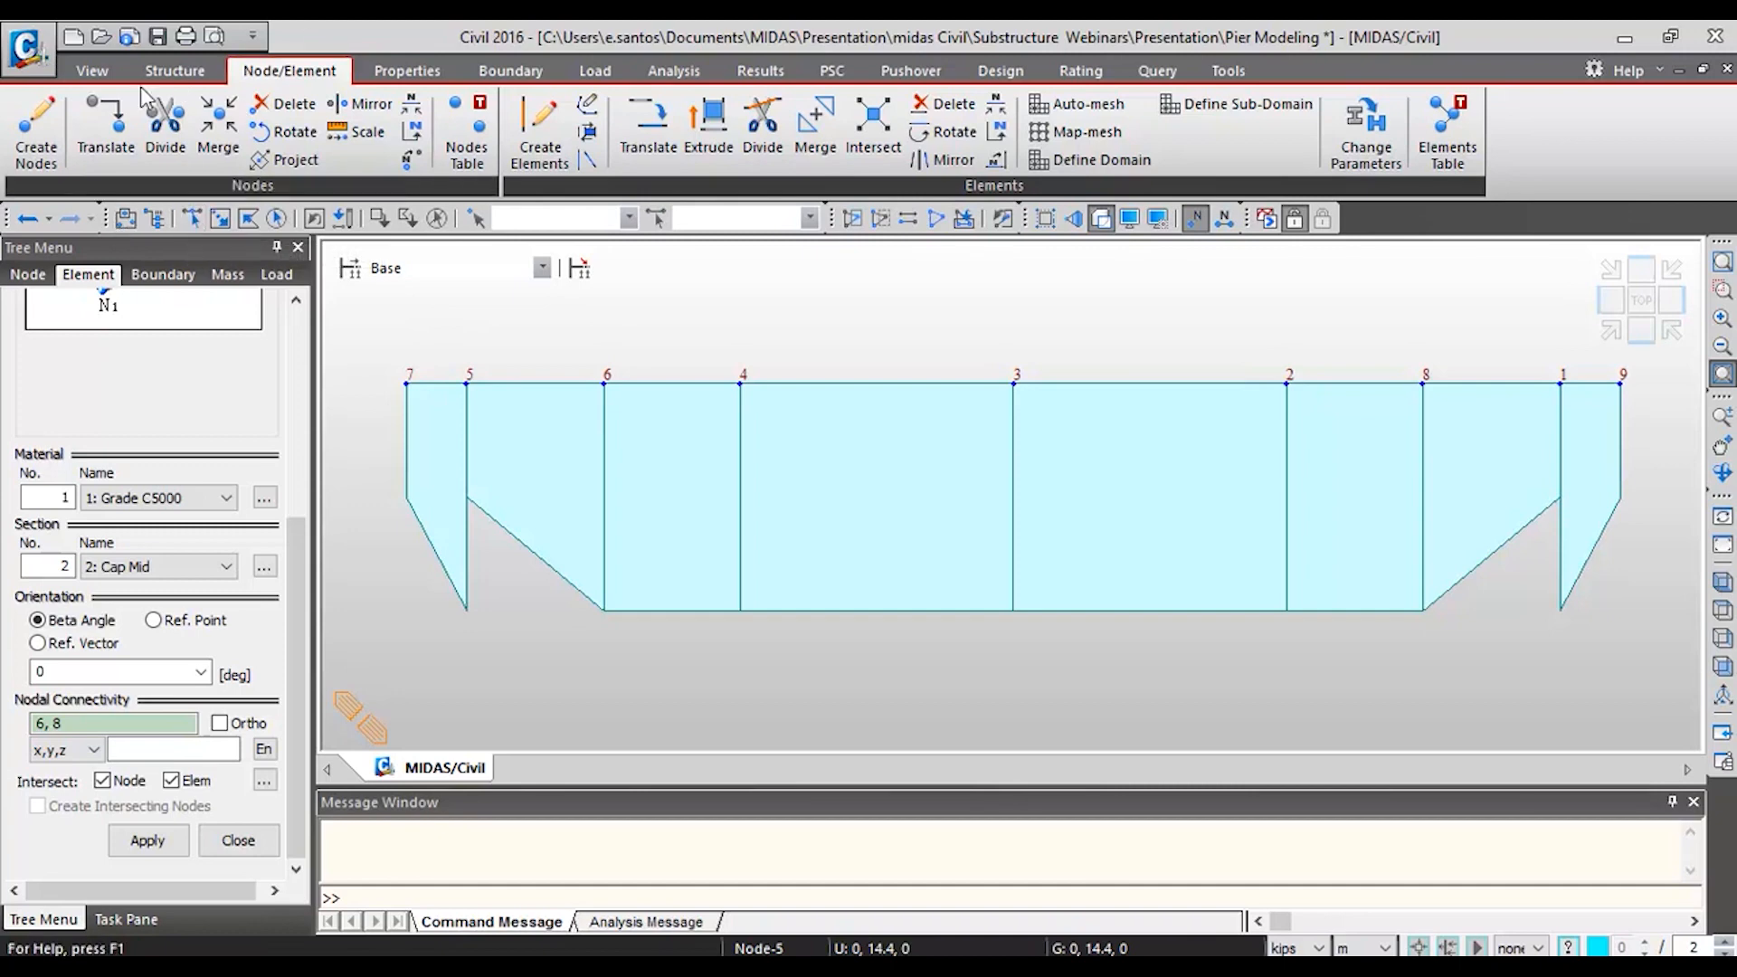
# - Add a tapered section group named Left_End containing elements 1 and 2 between nodes 7 and 6
pyautogui.click(389, 76)
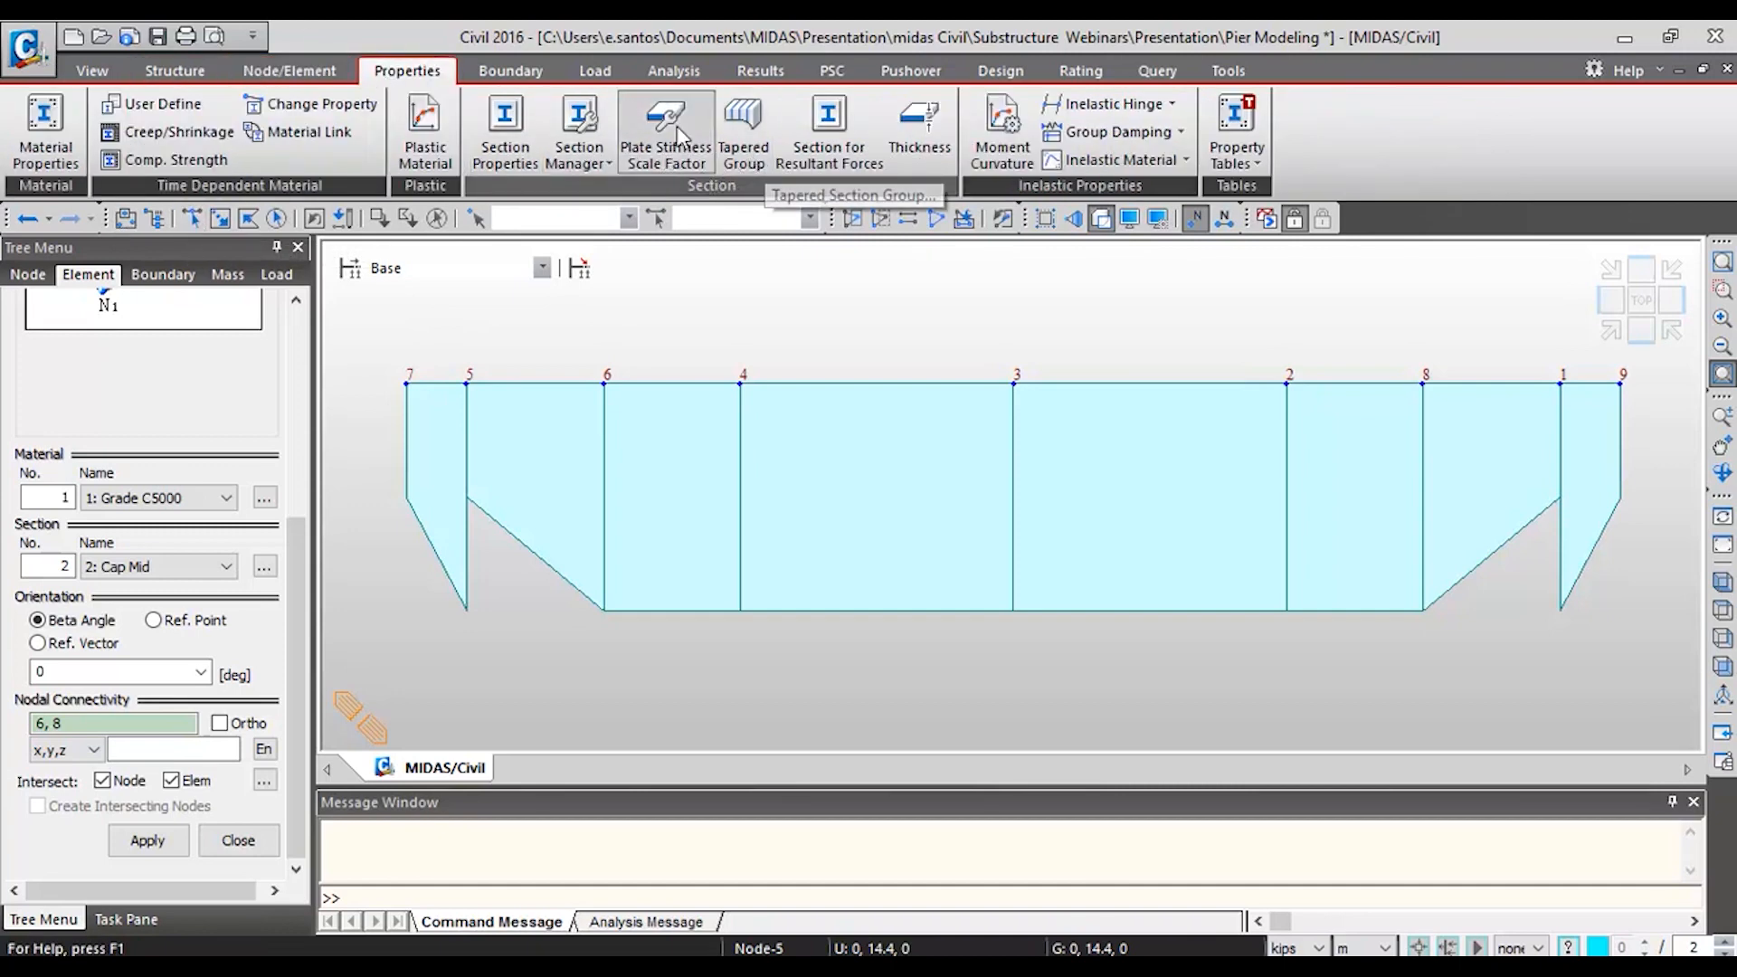
pyautogui.click(737, 143)
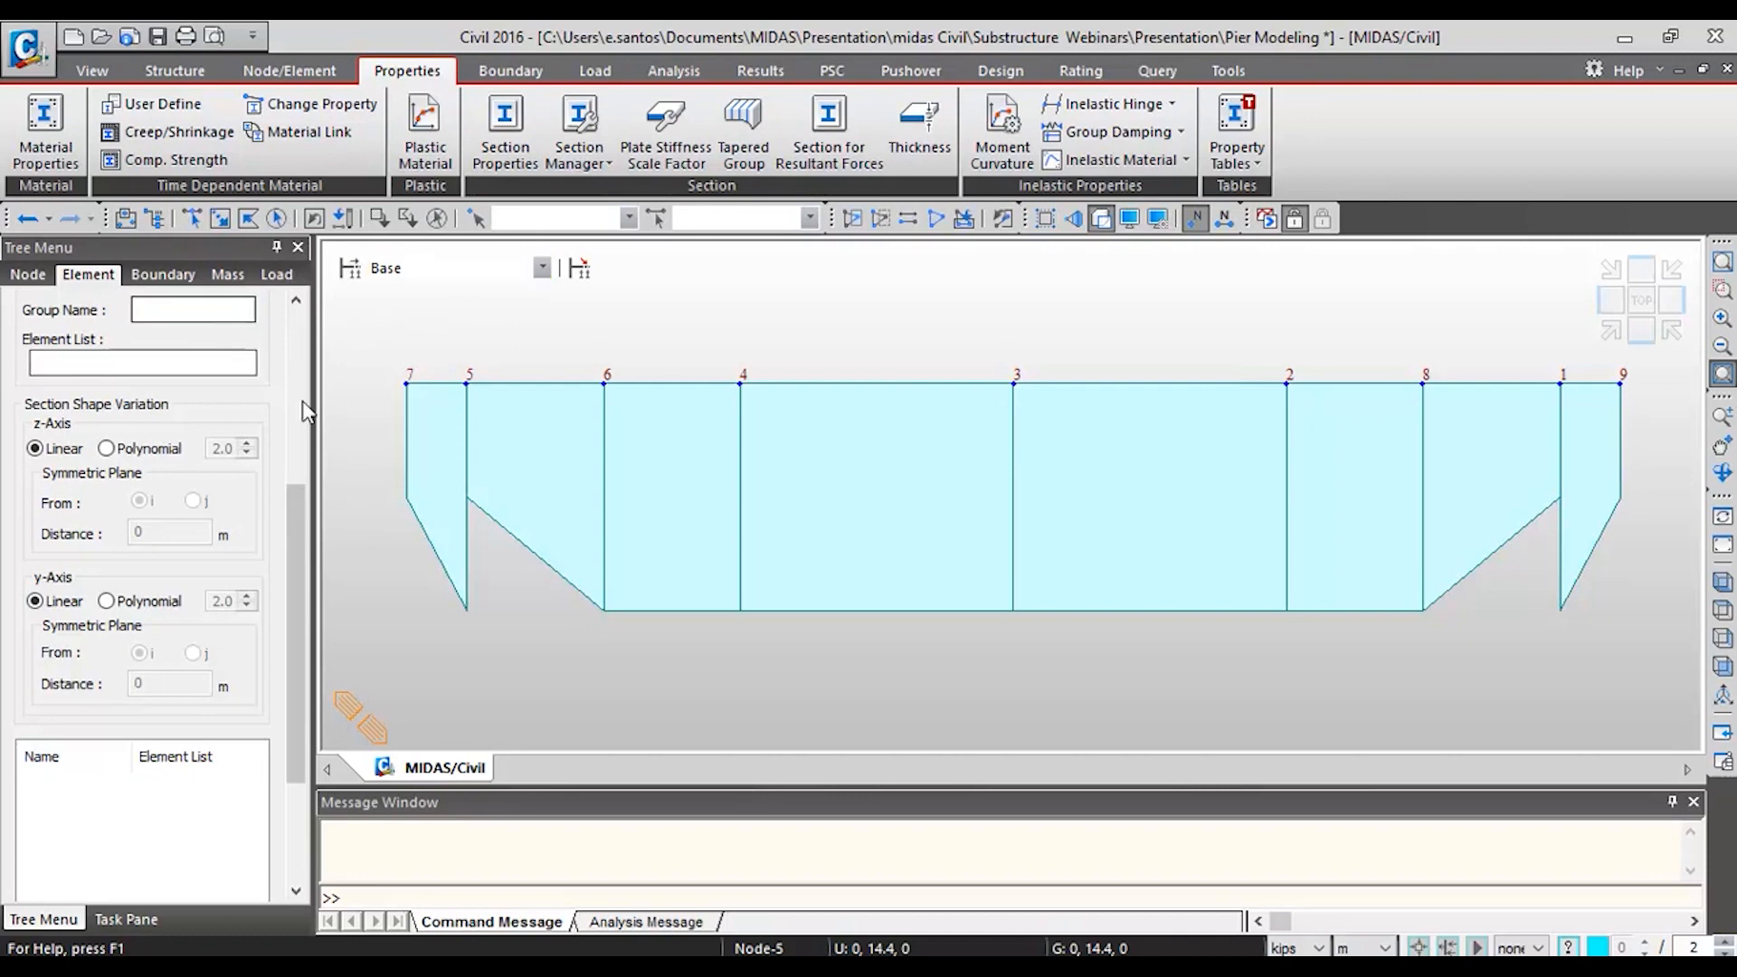
pyautogui.moveTo(298, 519); pyautogui.dragTo(277, 311)
pyautogui.click(185, 670)
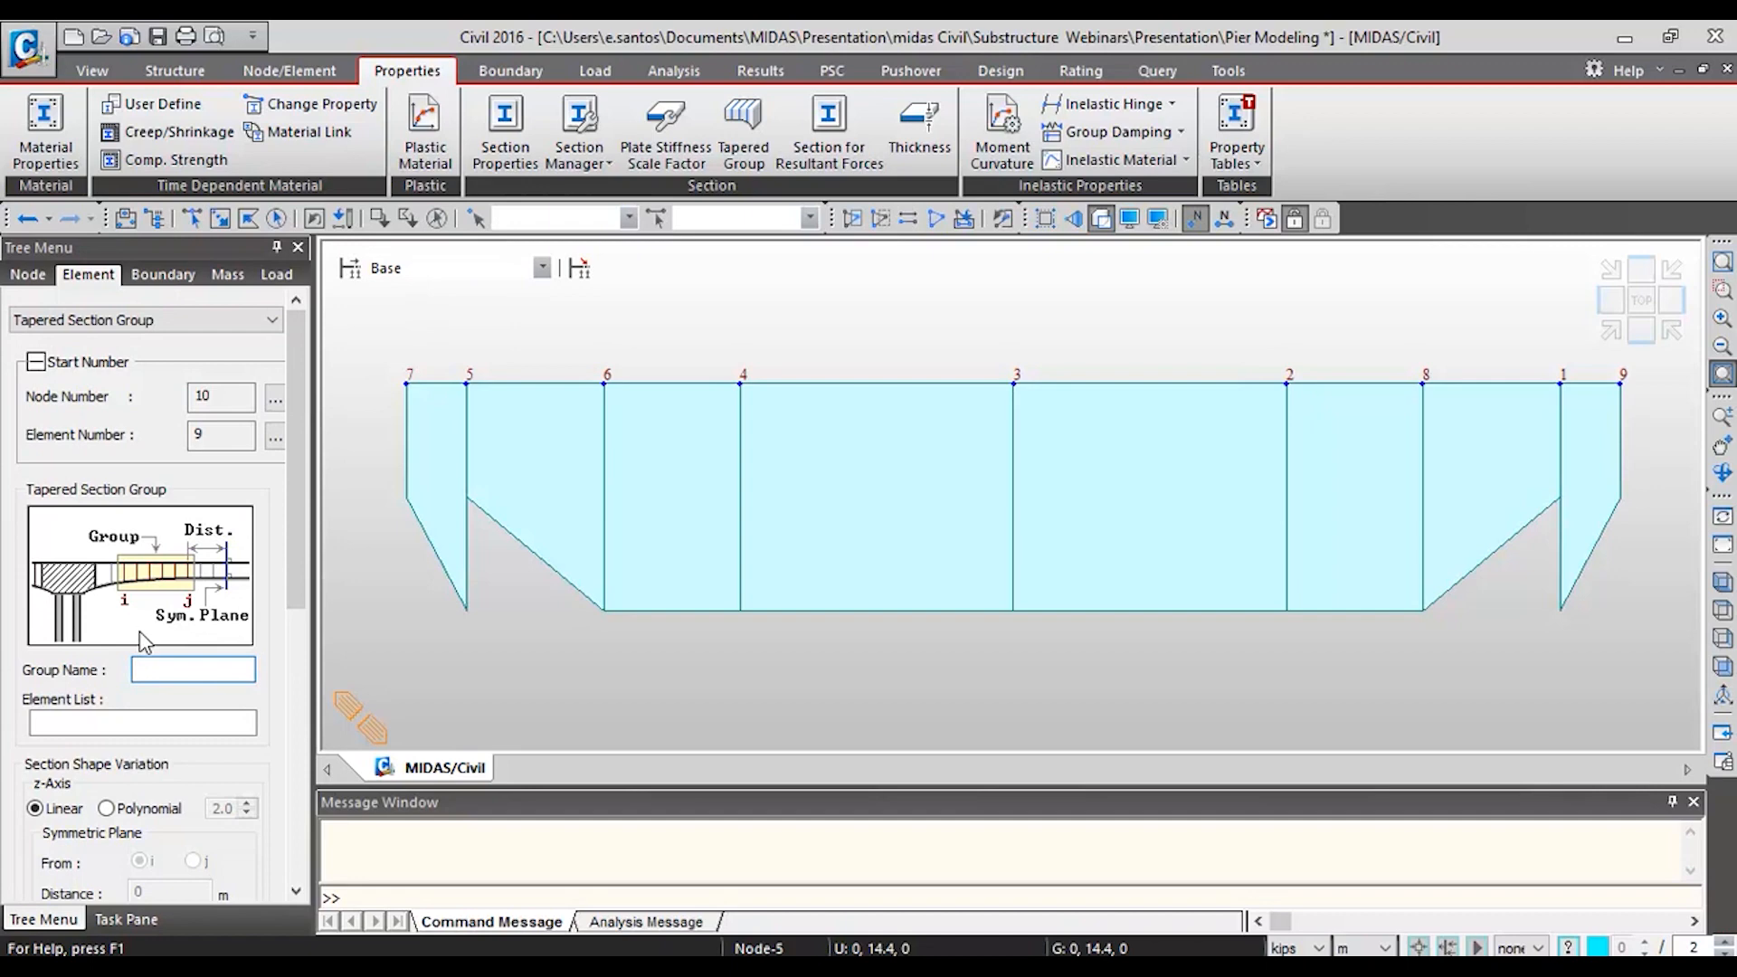
pyautogui.write('Left_End')
pyautogui.click(199, 224)
pyautogui.click(510, 494)
pyautogui.click(432, 493)
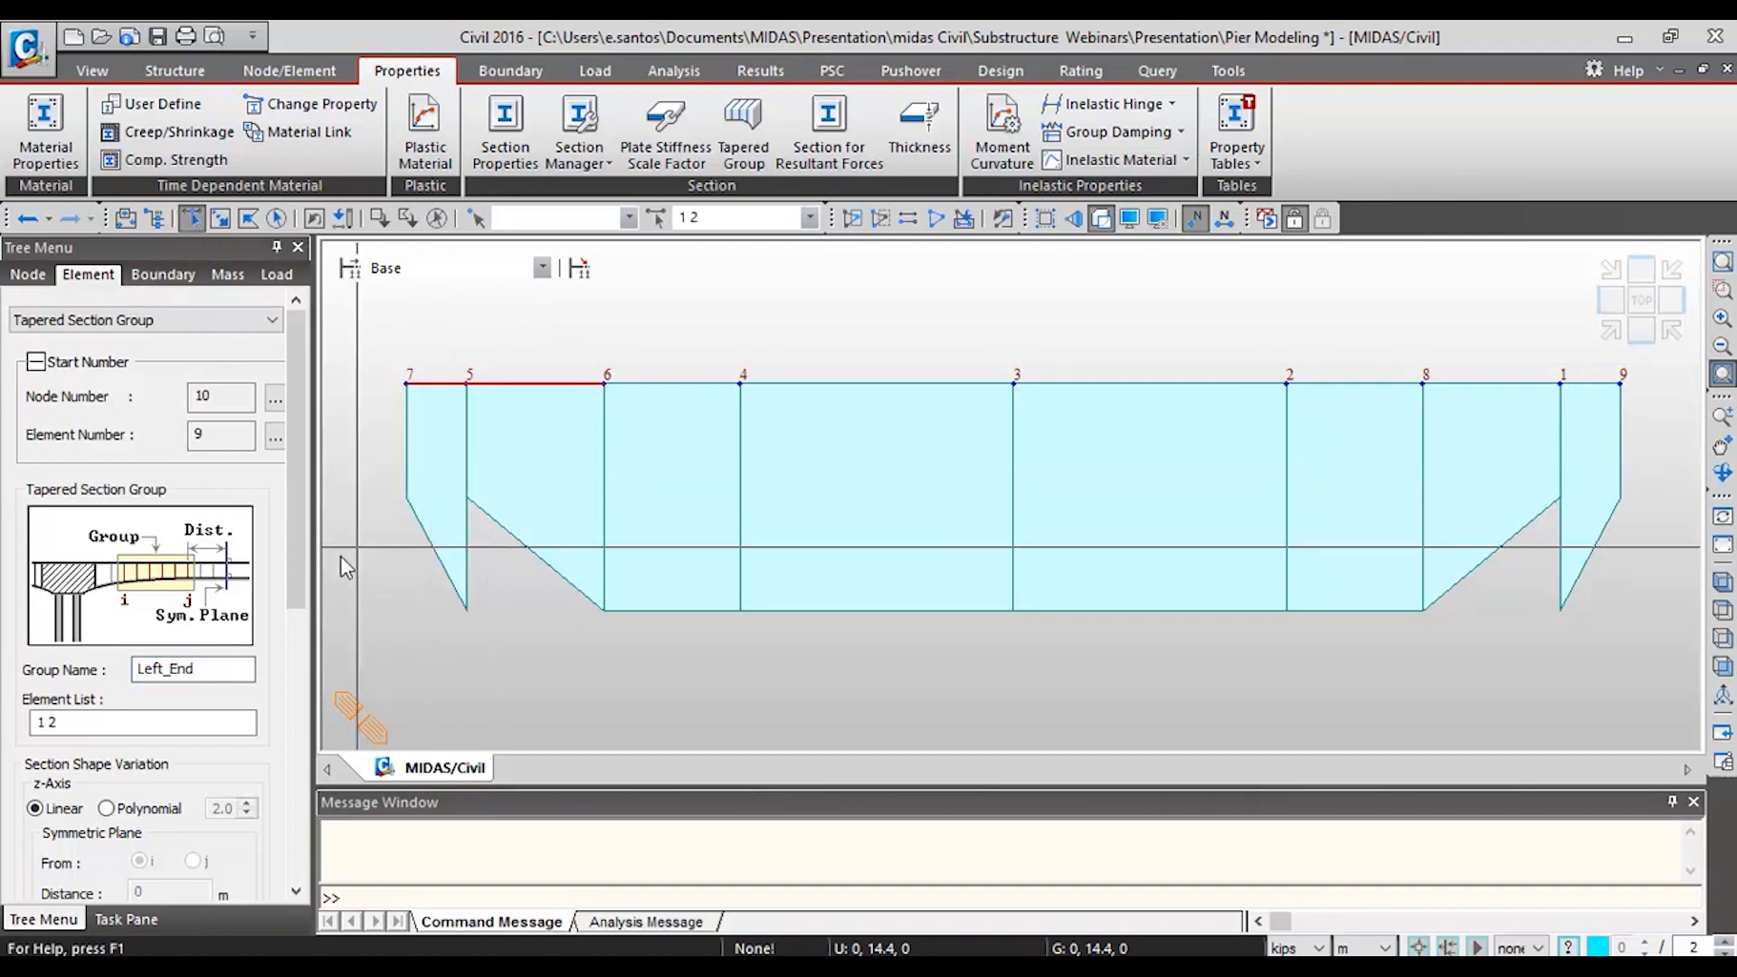
pyautogui.moveTo(296, 536); pyautogui.dragTo(300, 721)
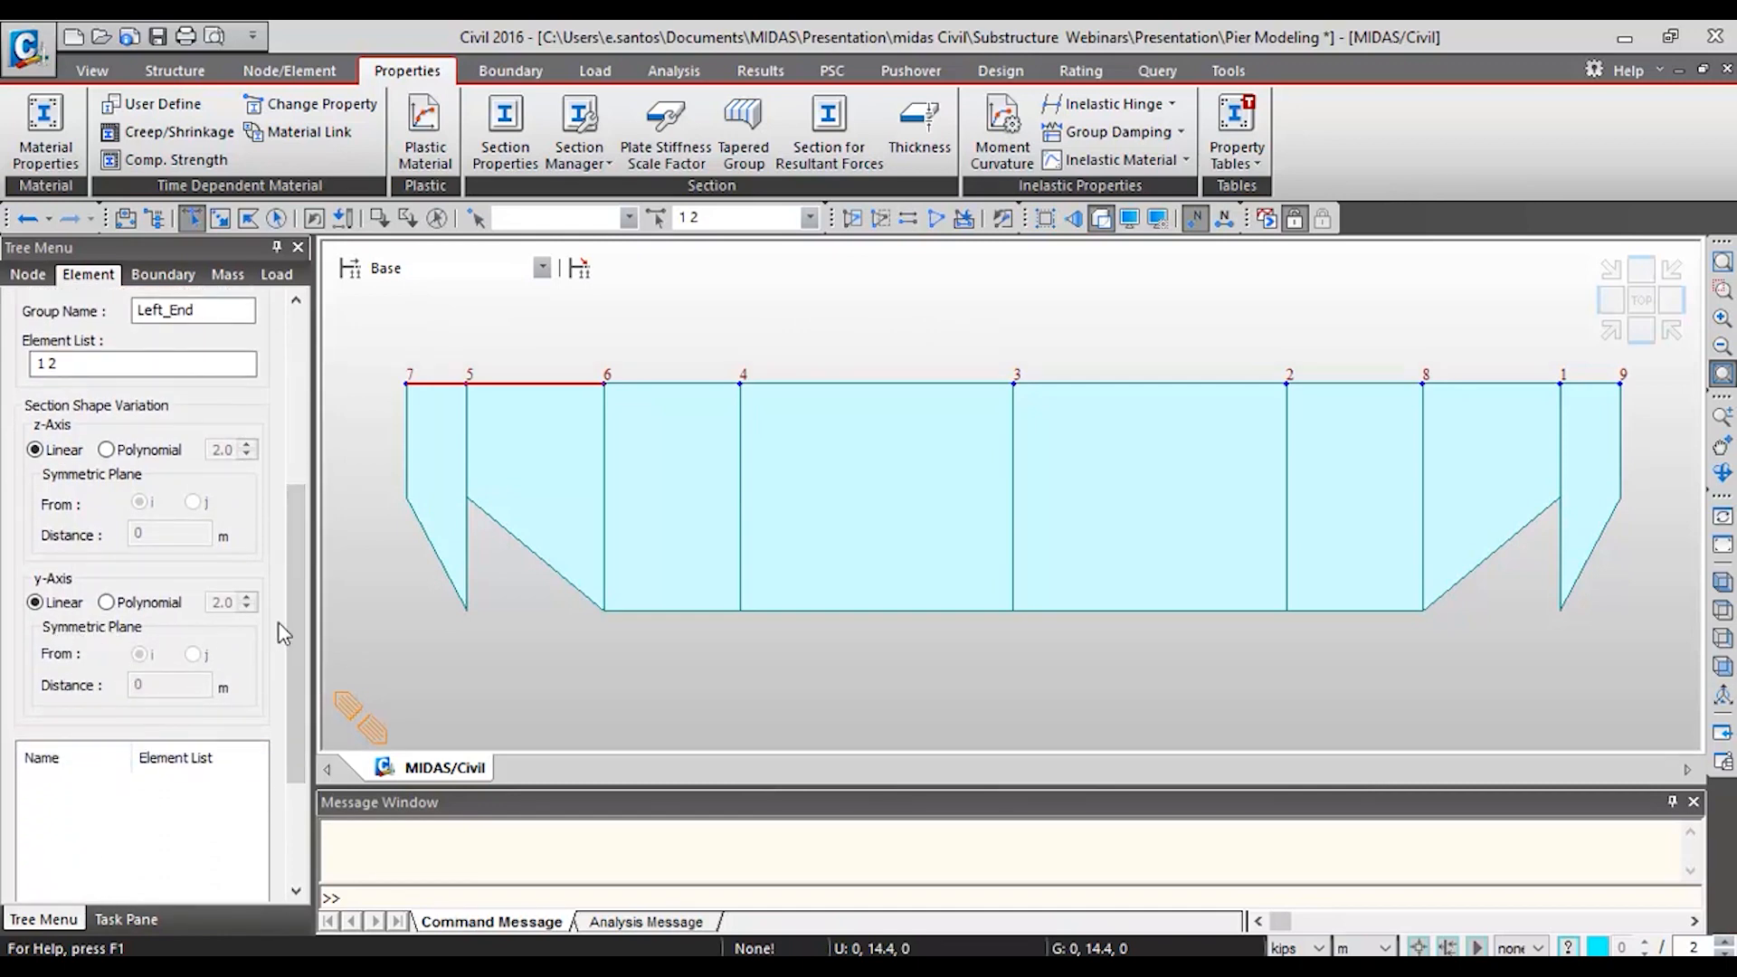
pyautogui.moveTo(299, 628); pyautogui.dragTo(295, 693)
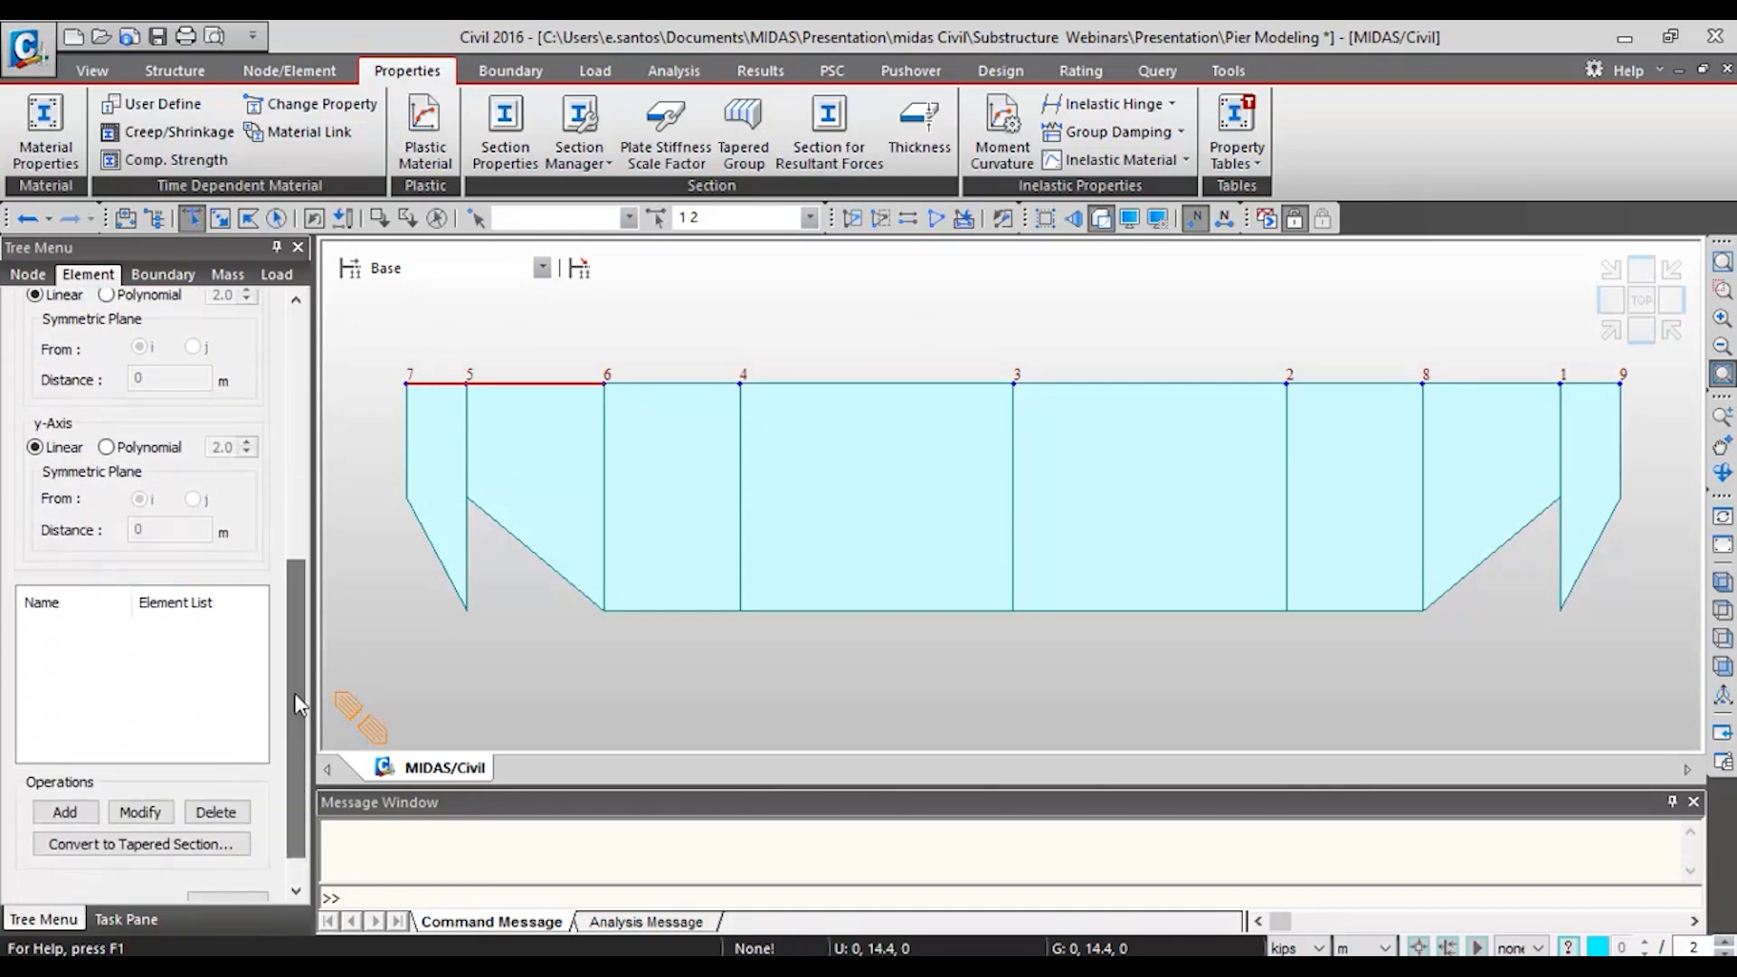
pyautogui.click(63, 812)
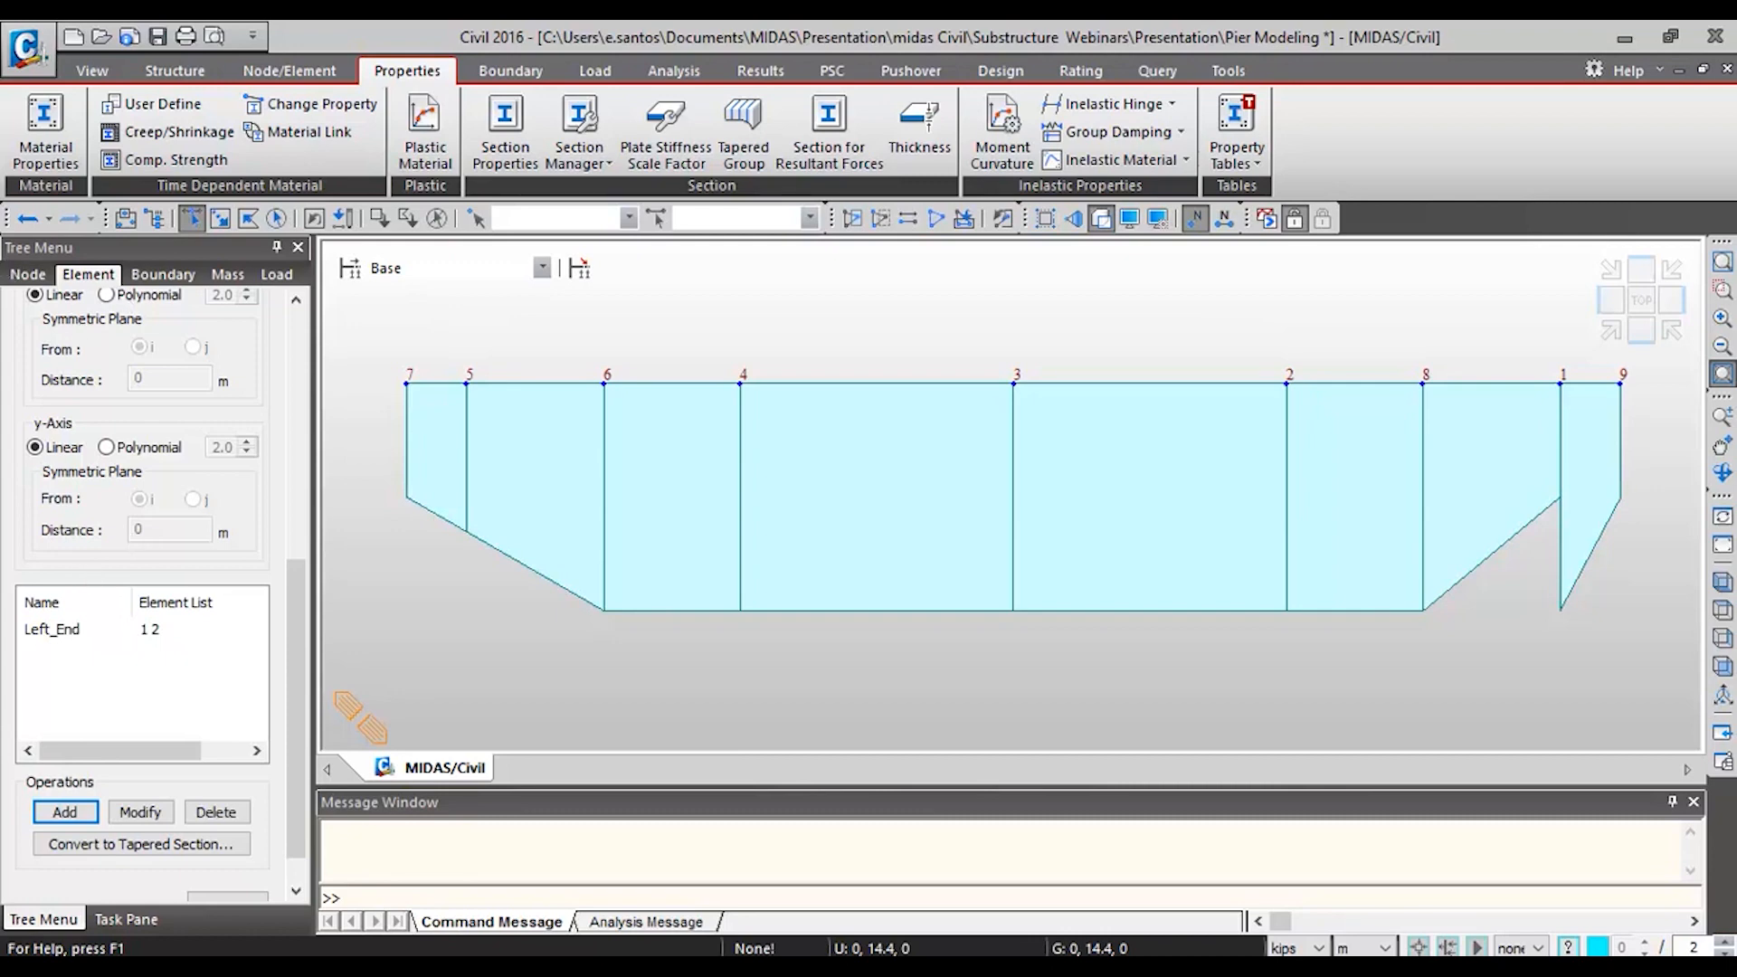
# - Add a tapered section group named Right_End containing elements 3 and 4 between nodes 8 and 9
pyautogui.scroll(-1, 306, 409)
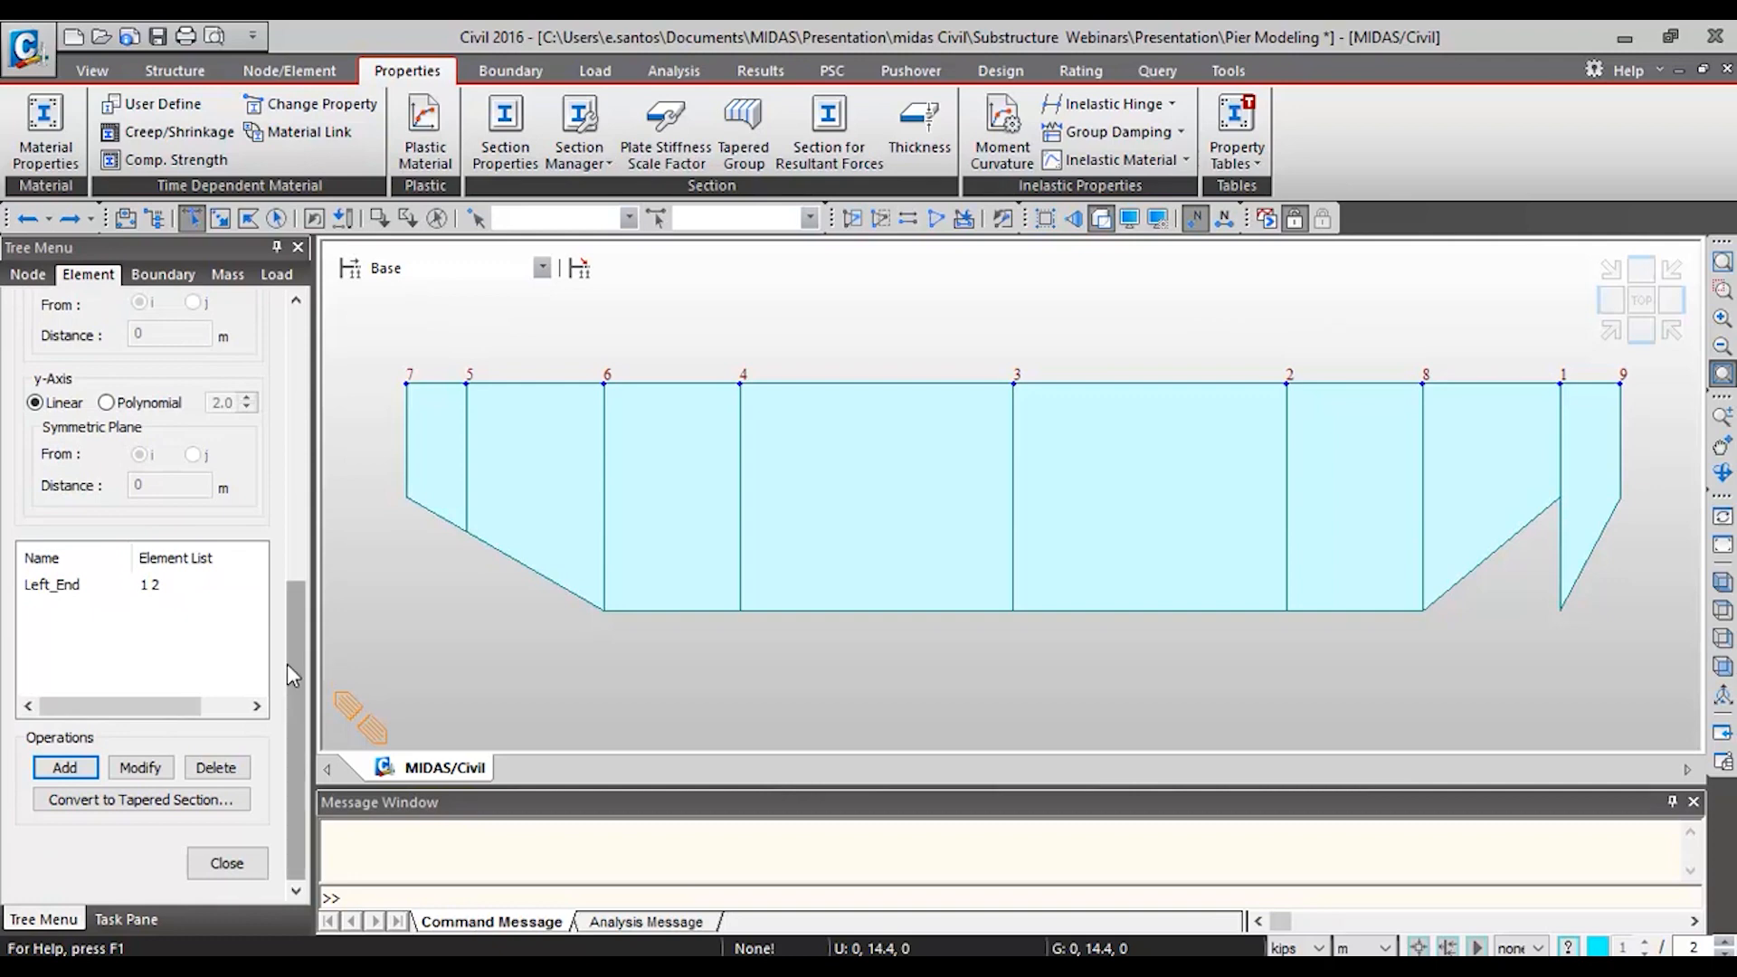
pyautogui.moveTo(306, 675); pyautogui.dragTo(298, 426)
pyautogui.click(217, 613)
pyautogui.write('Right_End')
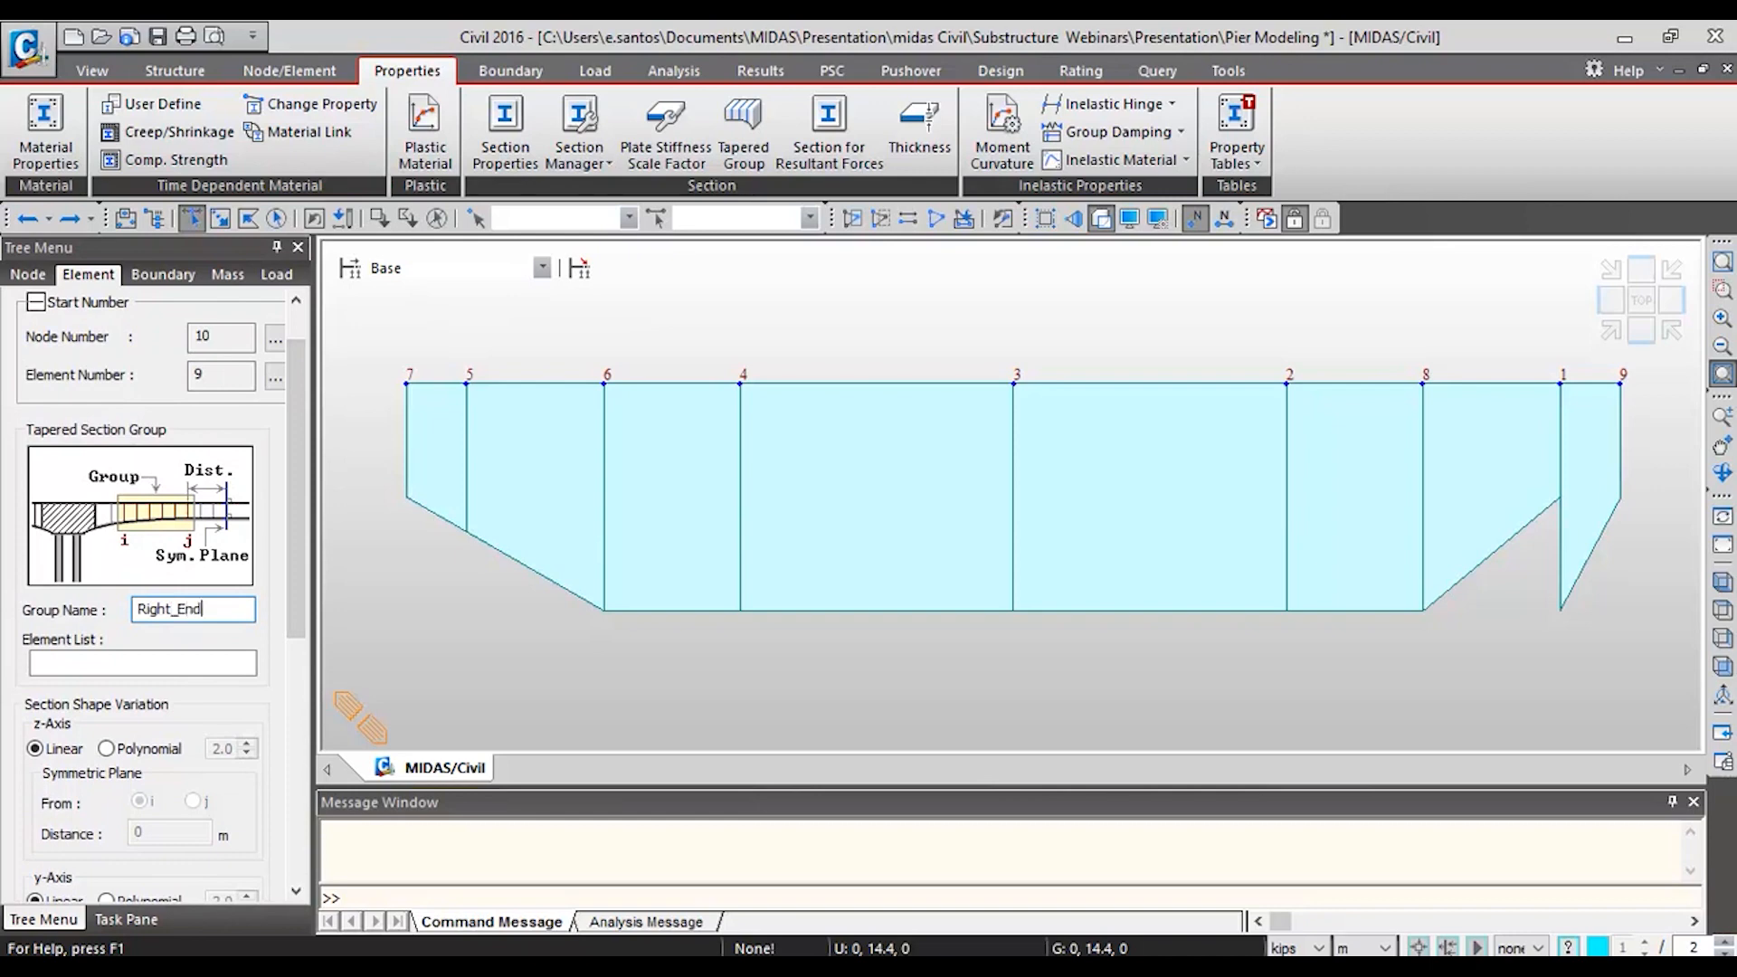
pyautogui.moveTo(1572, 453); pyautogui.dragTo(1524, 469)
pyautogui.moveTo(302, 557); pyautogui.dragTo(286, 747)
pyautogui.click(66, 876)
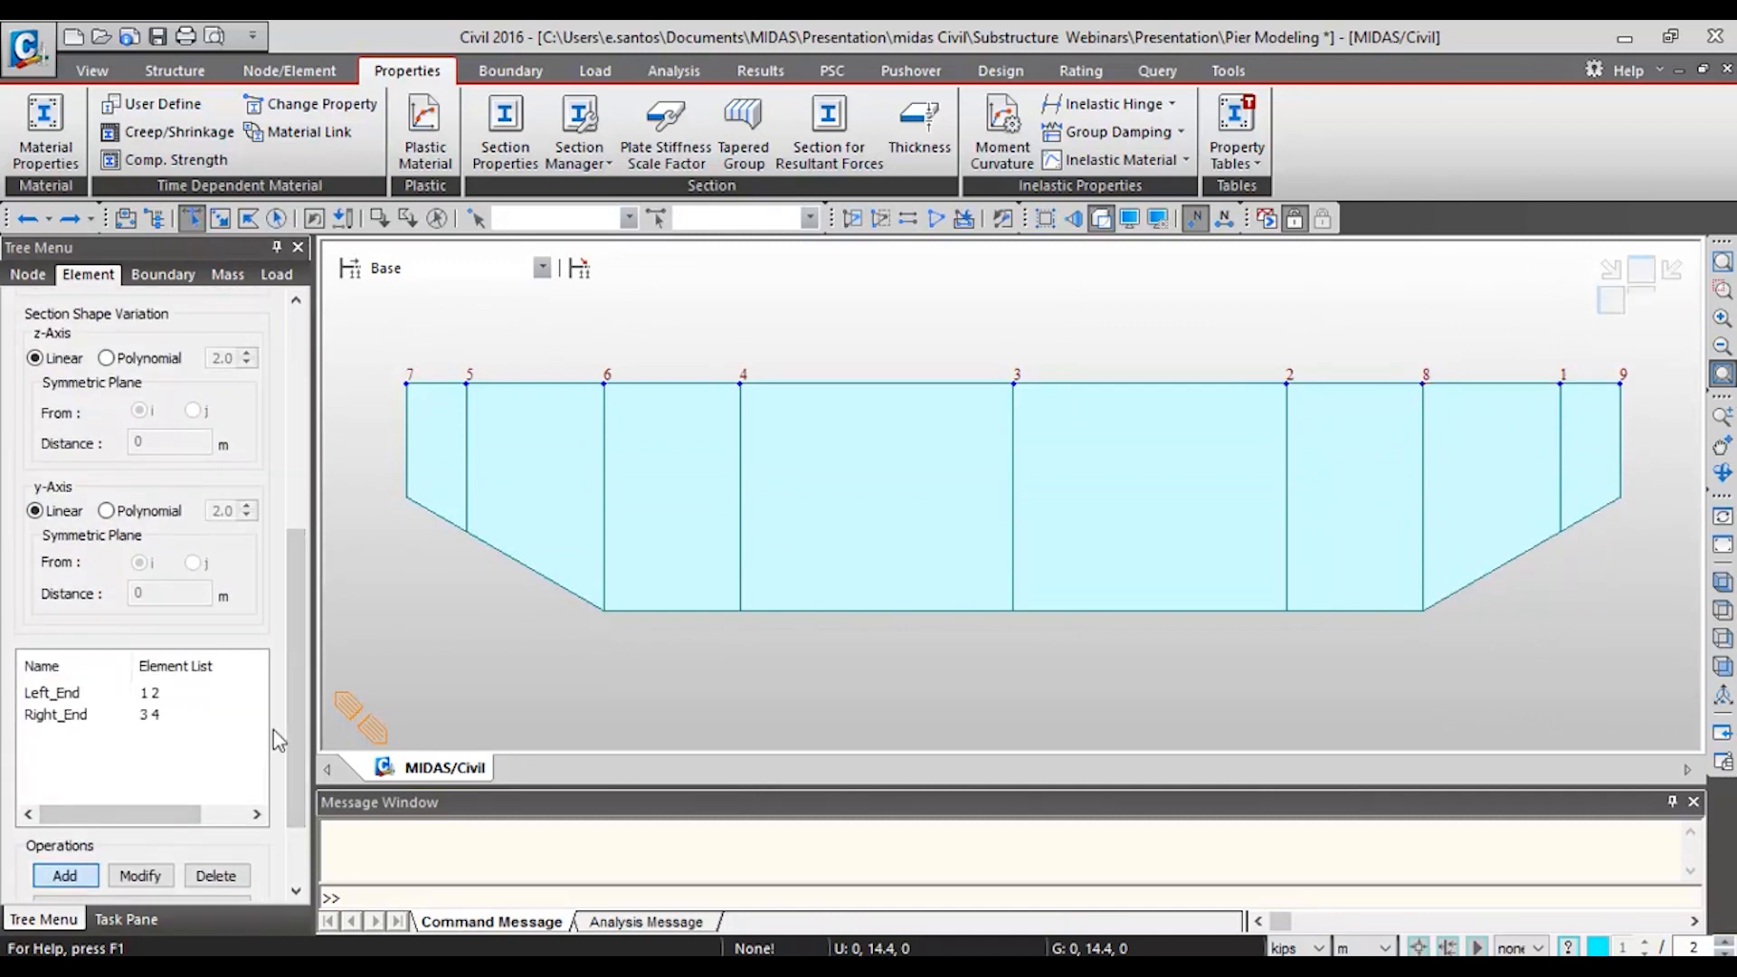
pyautogui.moveTo(293, 661); pyautogui.dragTo(292, 711)
pyautogui.click(226, 864)
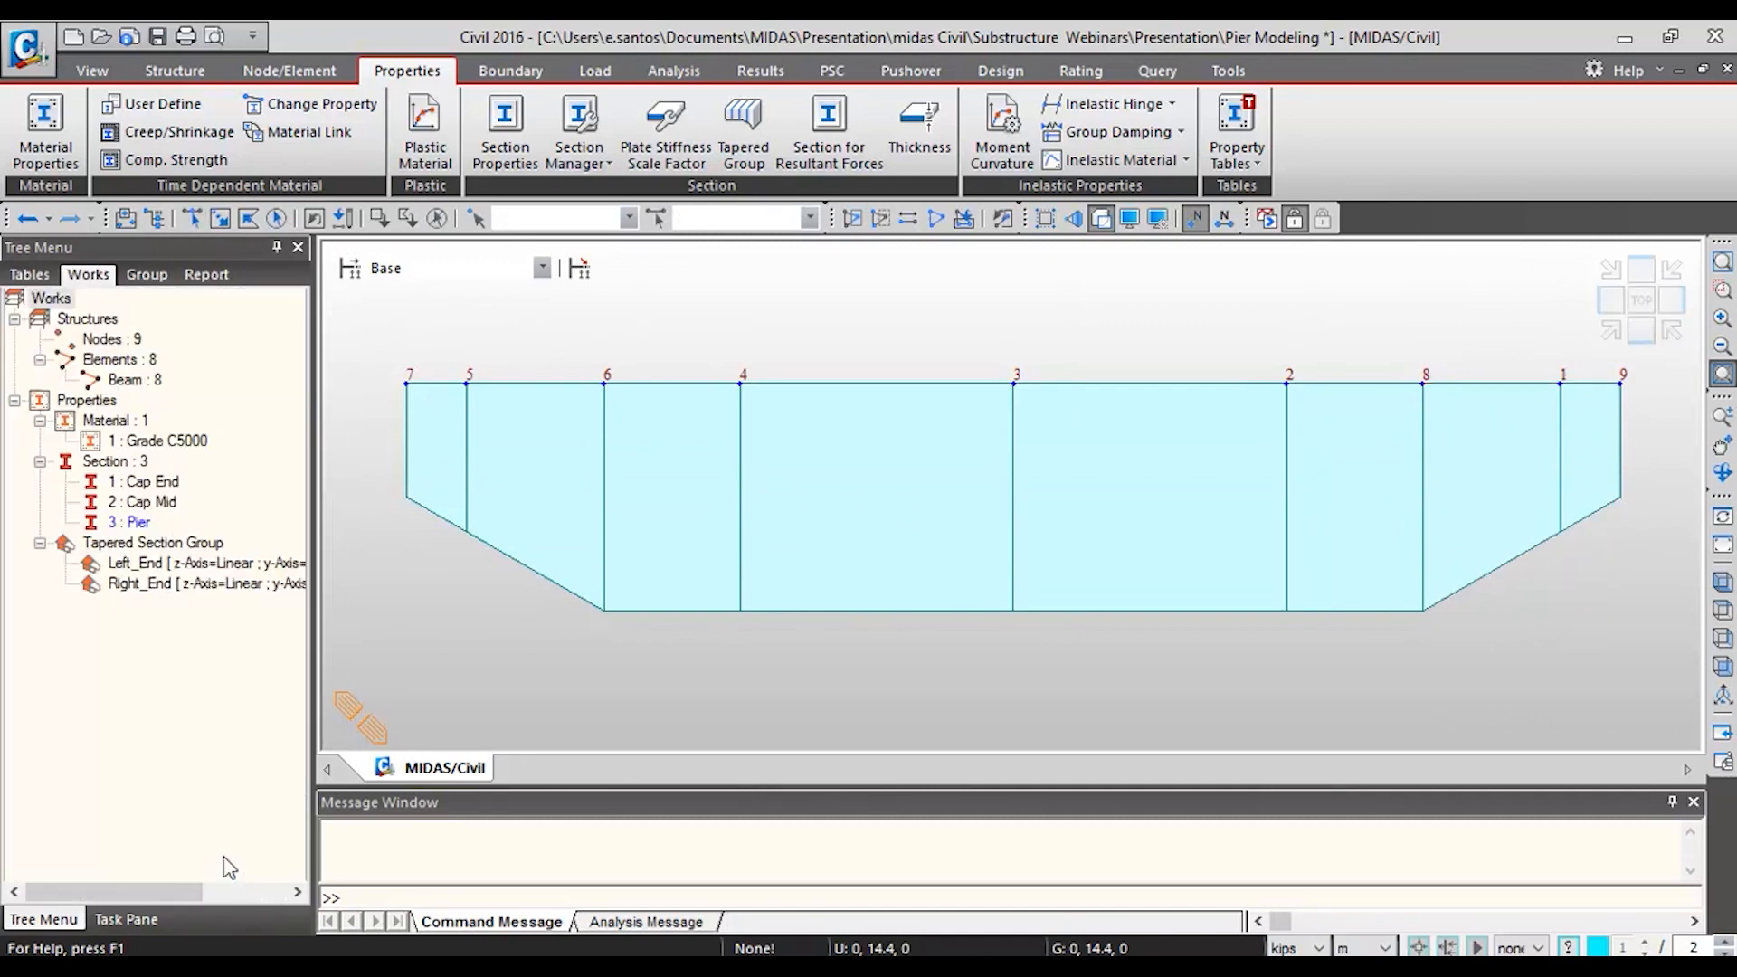
pyautogui.click(1613, 333)
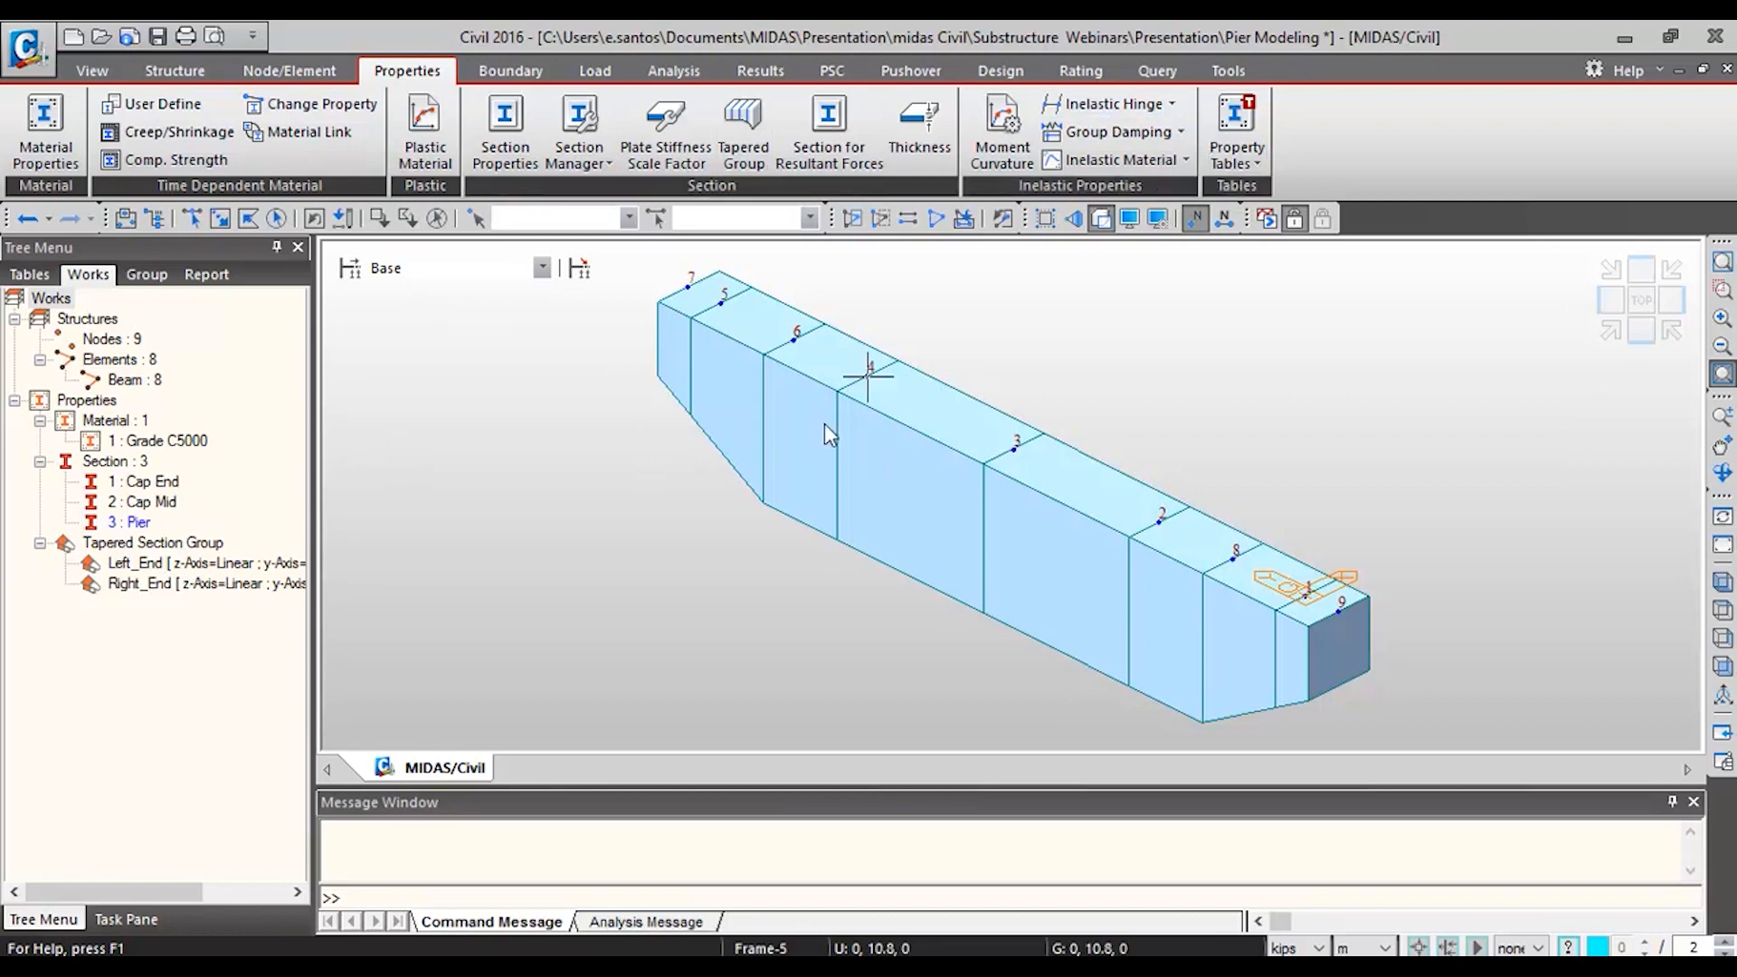
pyautogui.click(1618, 326)
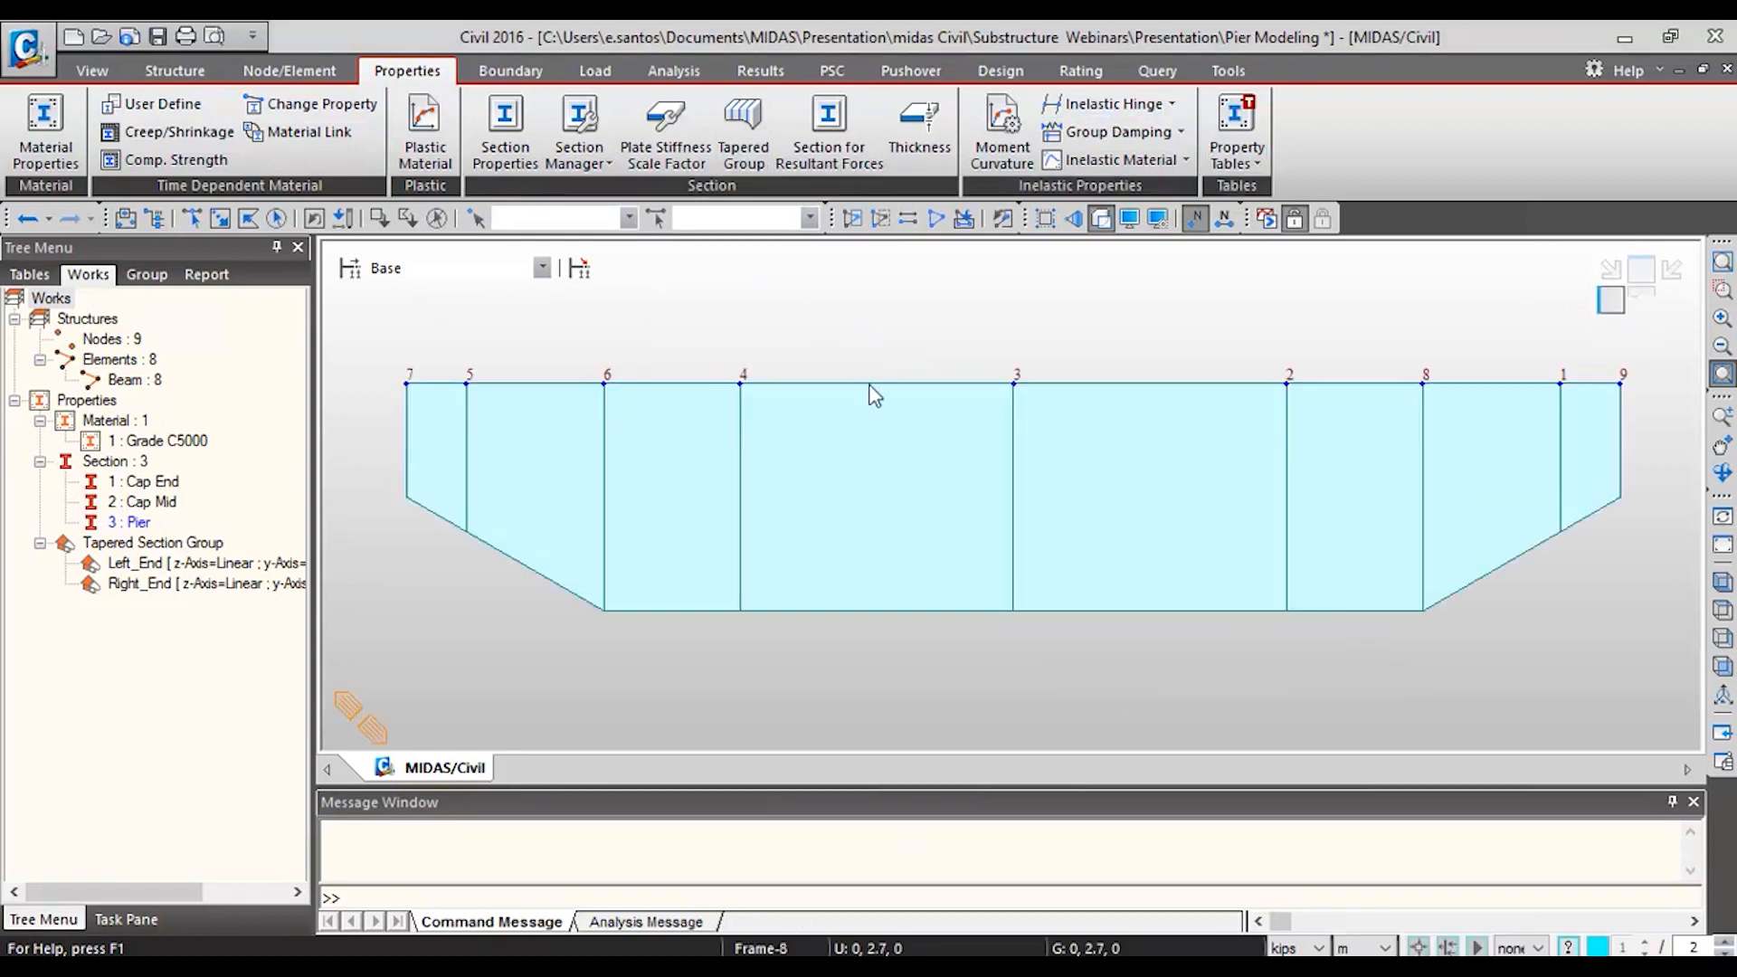
# - Copy cap nodes 2 and 4 downward along the z axis at unequal distances of -3 and -10 m
pyautogui.click(215, 231)
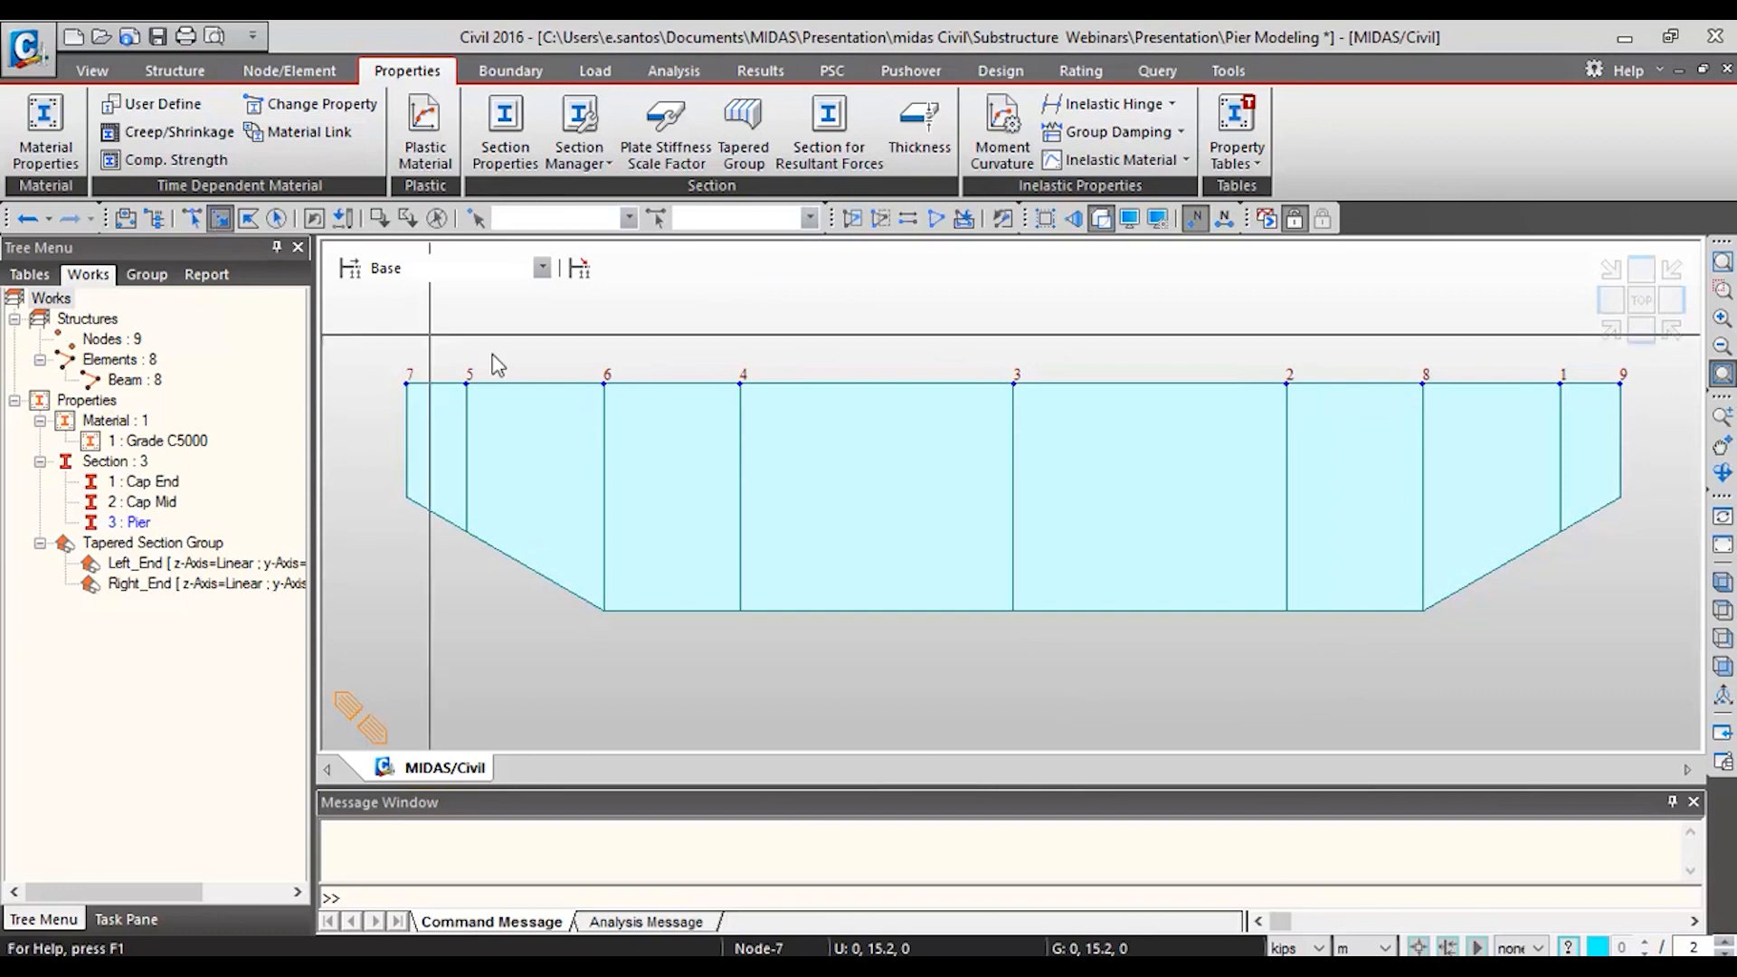
pyautogui.moveTo(707, 369); pyautogui.dragTo(790, 418)
pyautogui.moveTo(1213, 347); pyautogui.dragTo(1338, 421)
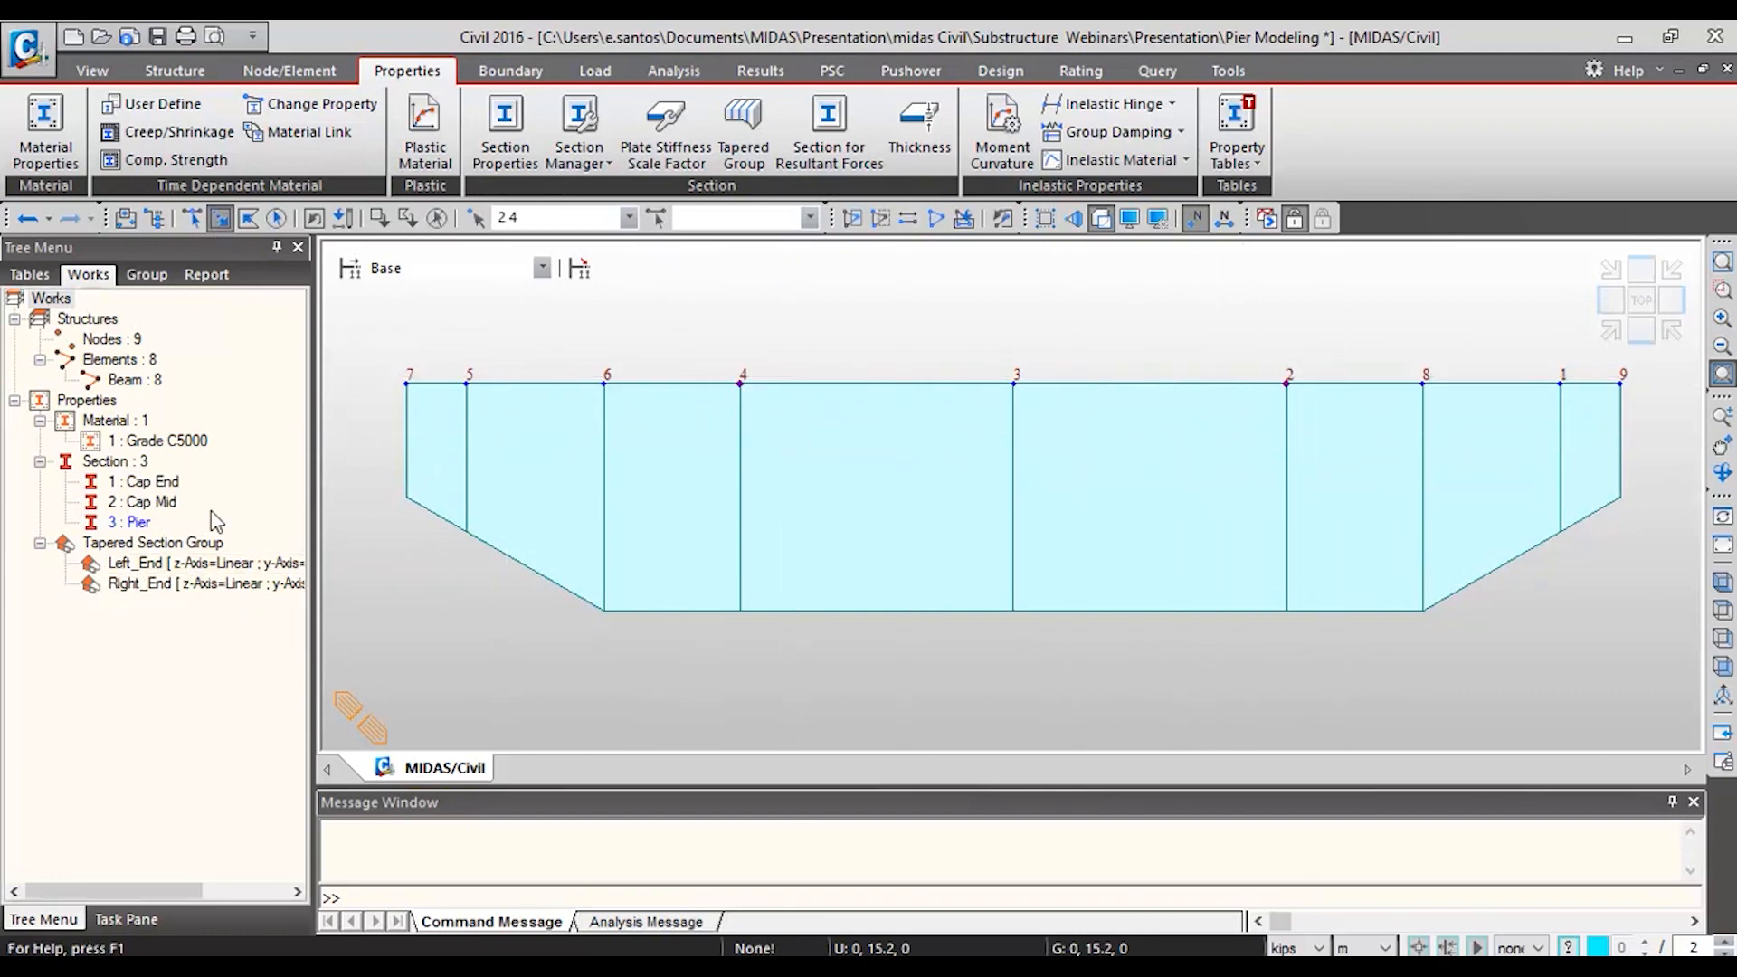
pyautogui.click(289, 70)
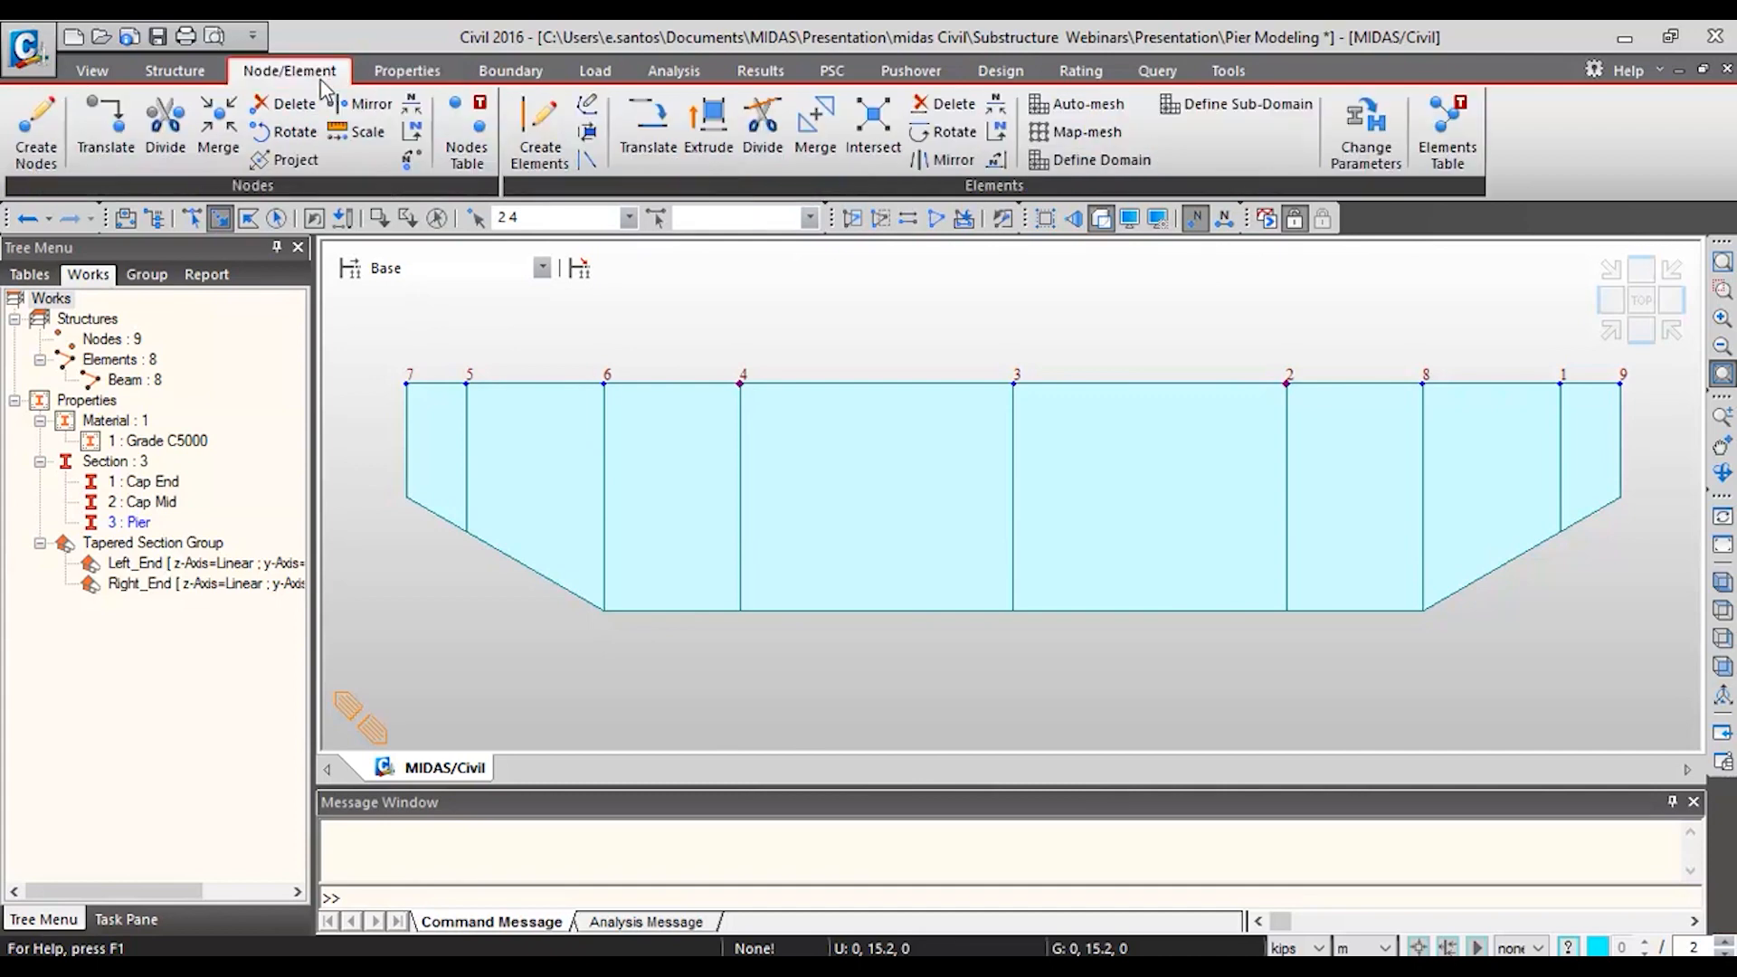
pyautogui.click(104, 127)
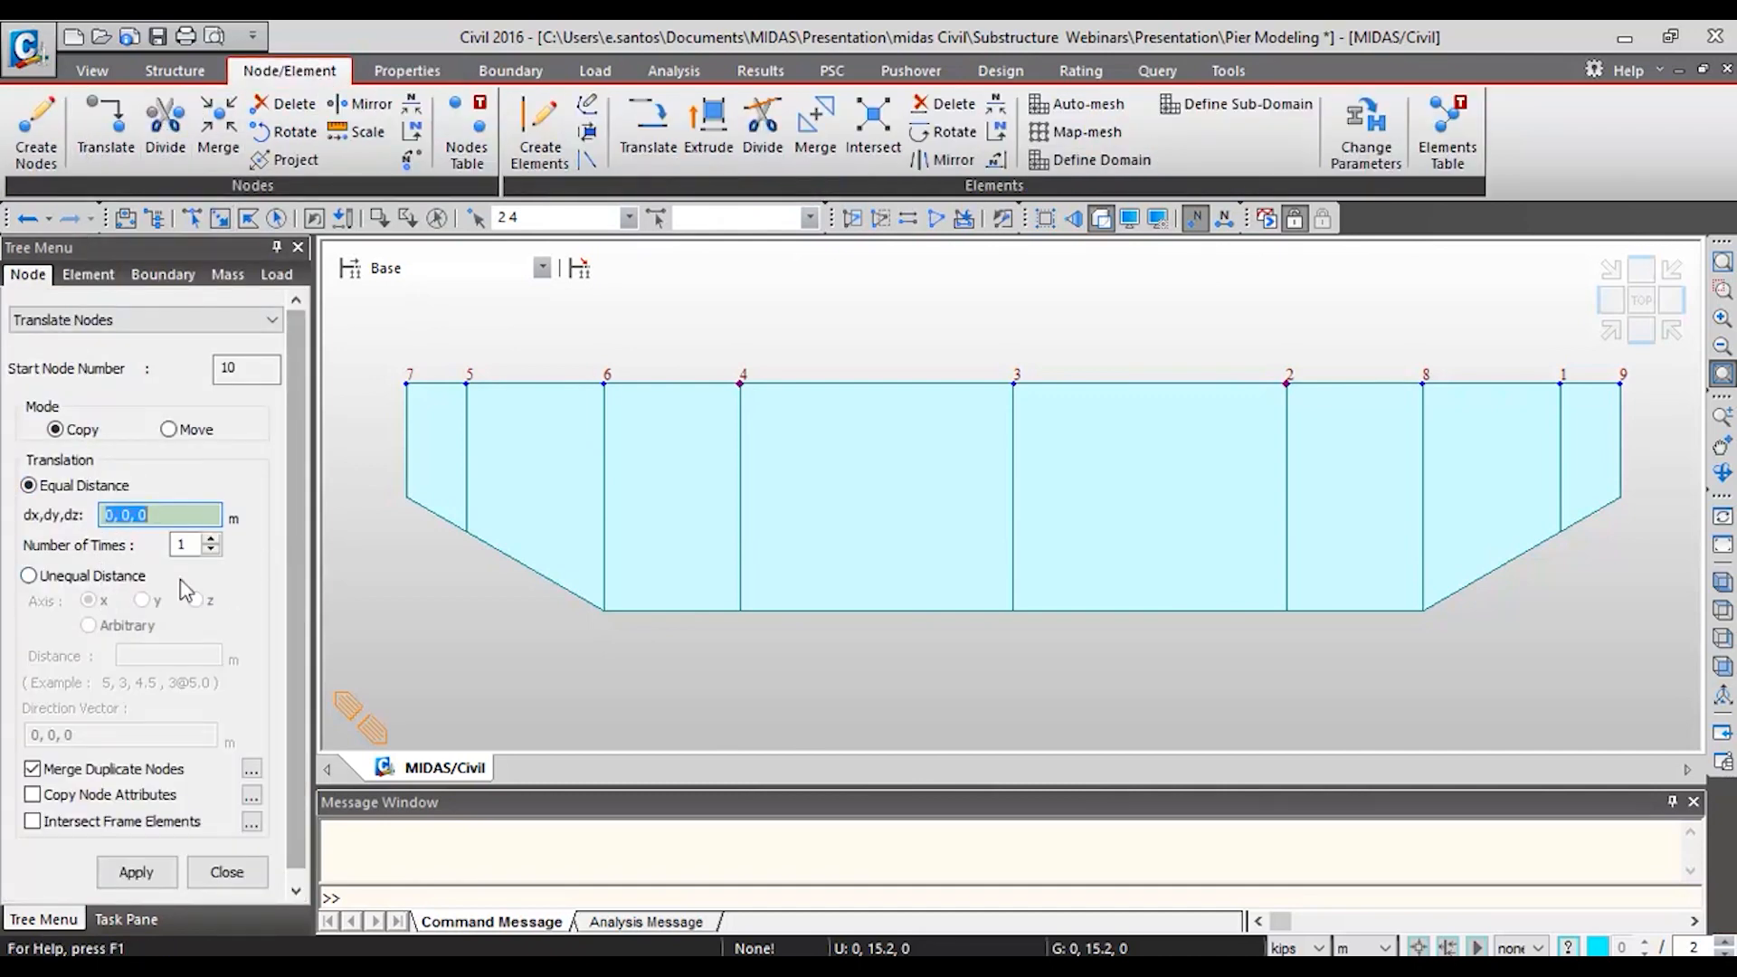
pyautogui.click(114, 576)
pyautogui.click(196, 601)
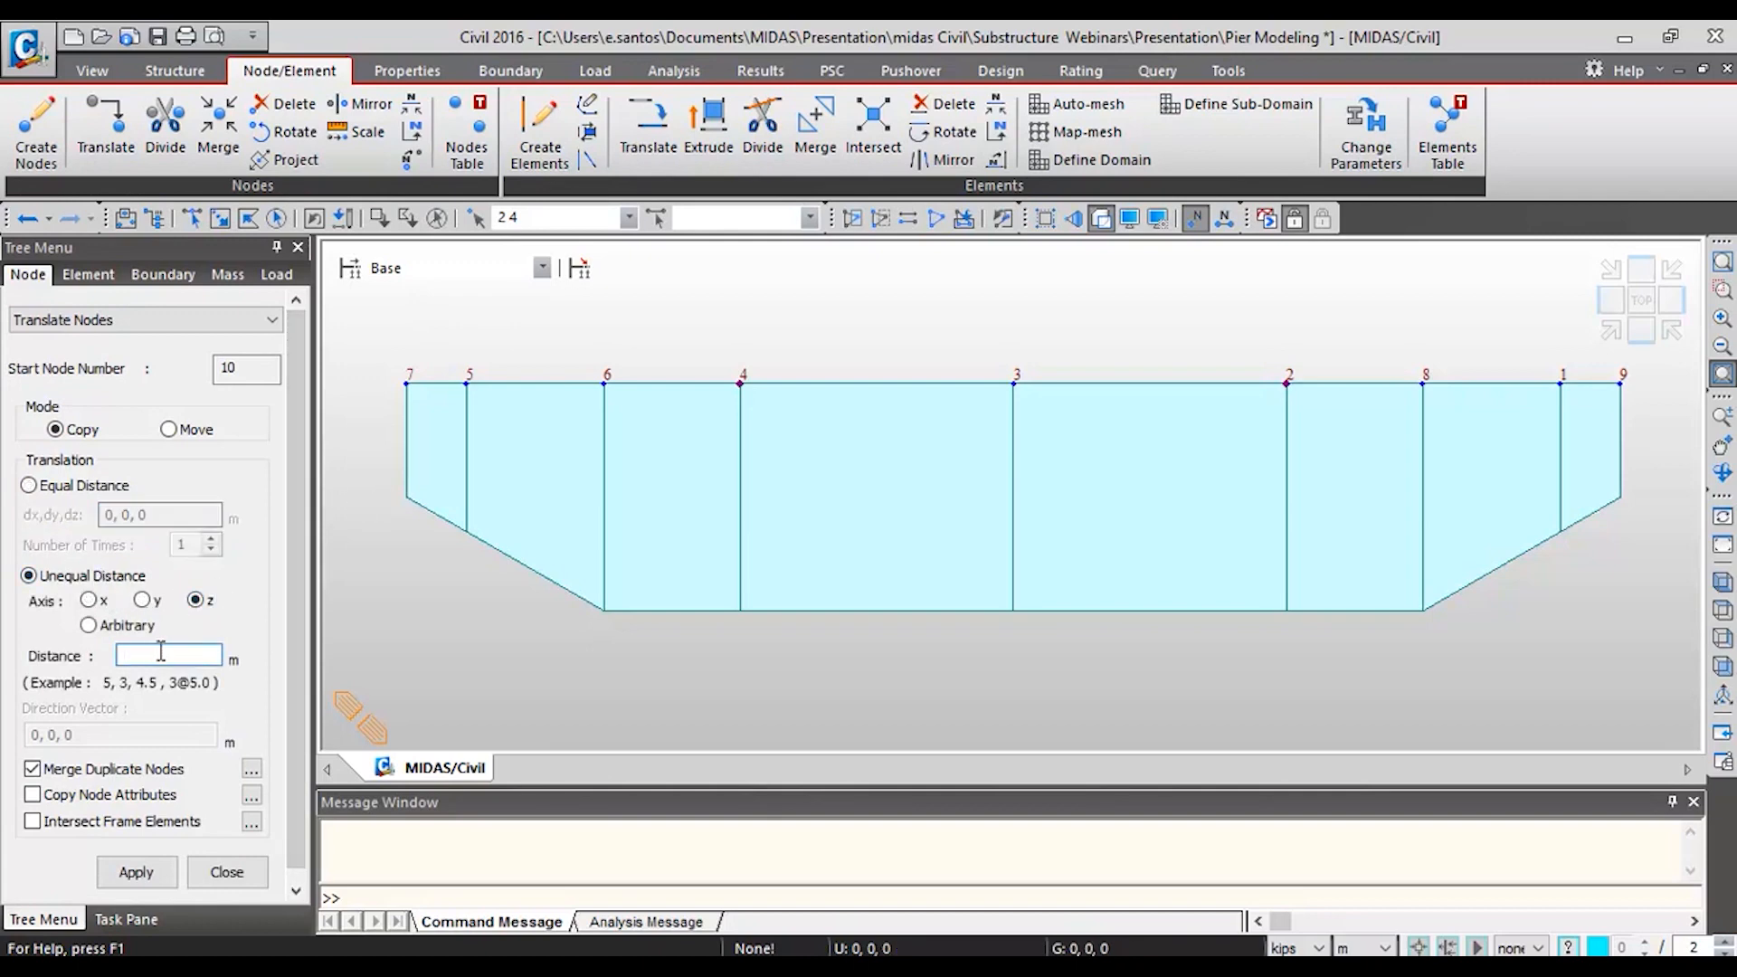
pyautogui.write('-3,-10')
pyautogui.scroll(-1, 272, 642)
pyautogui.click(136, 858)
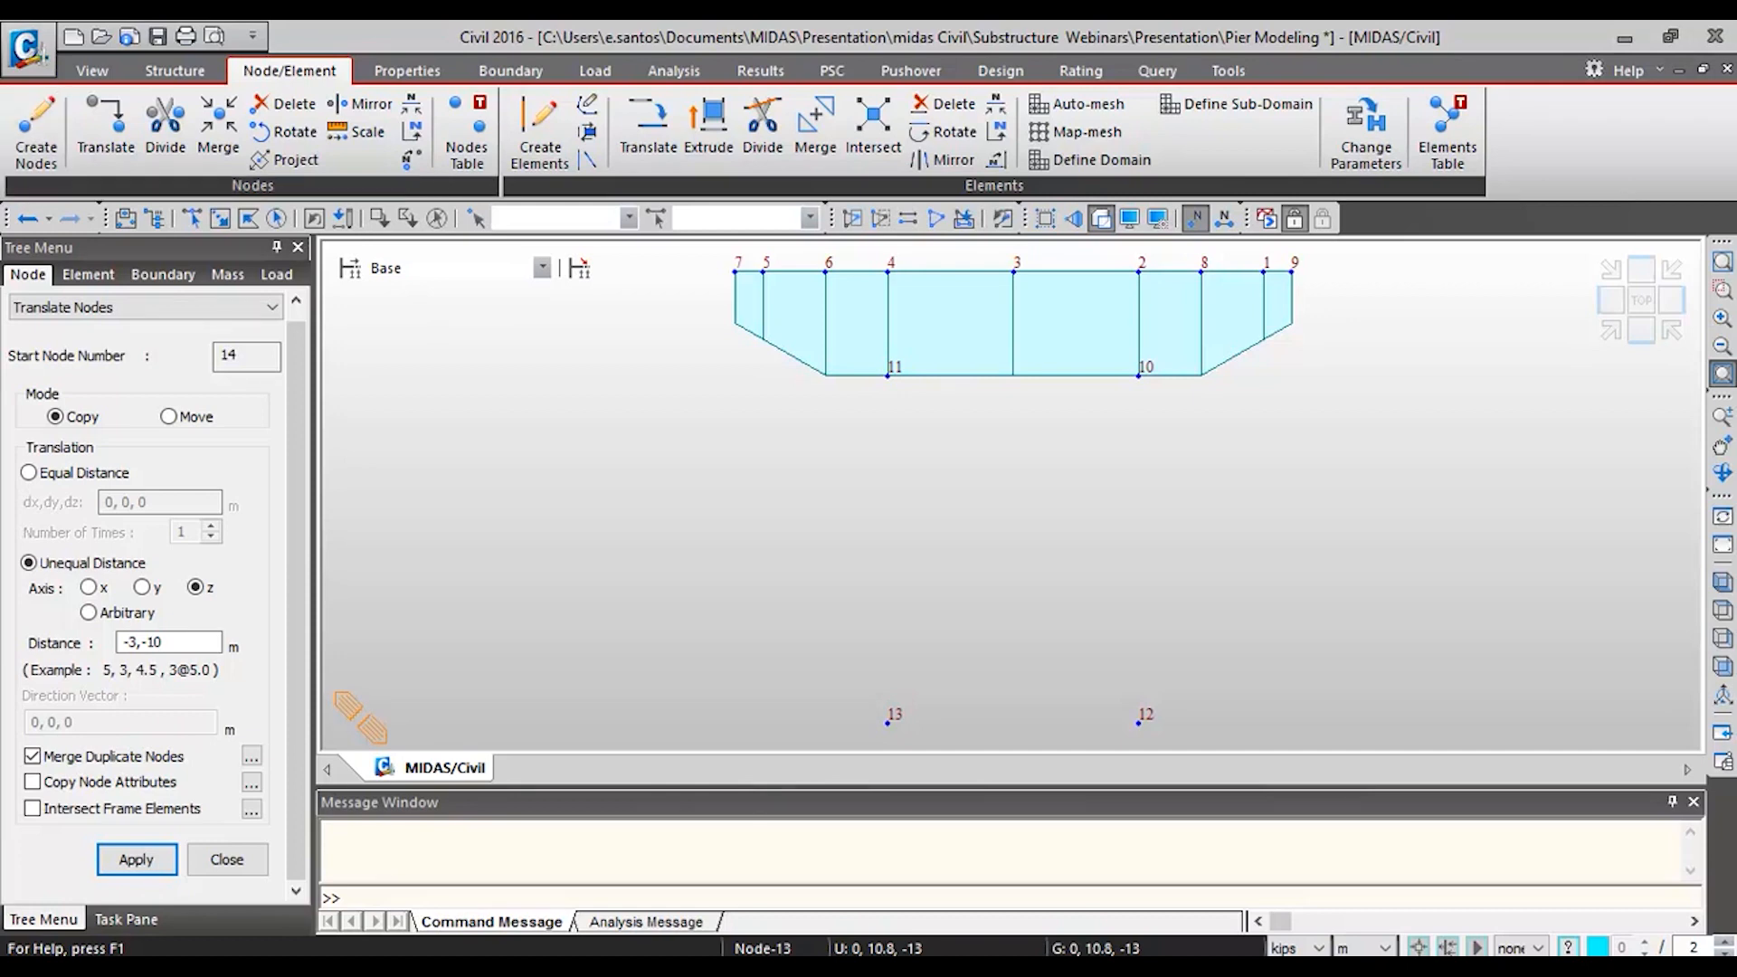
# - Create Grade C5000 pier elements with the Pier section from node 11 to 13 and from node 10 to 12
pyautogui.click(88, 275)
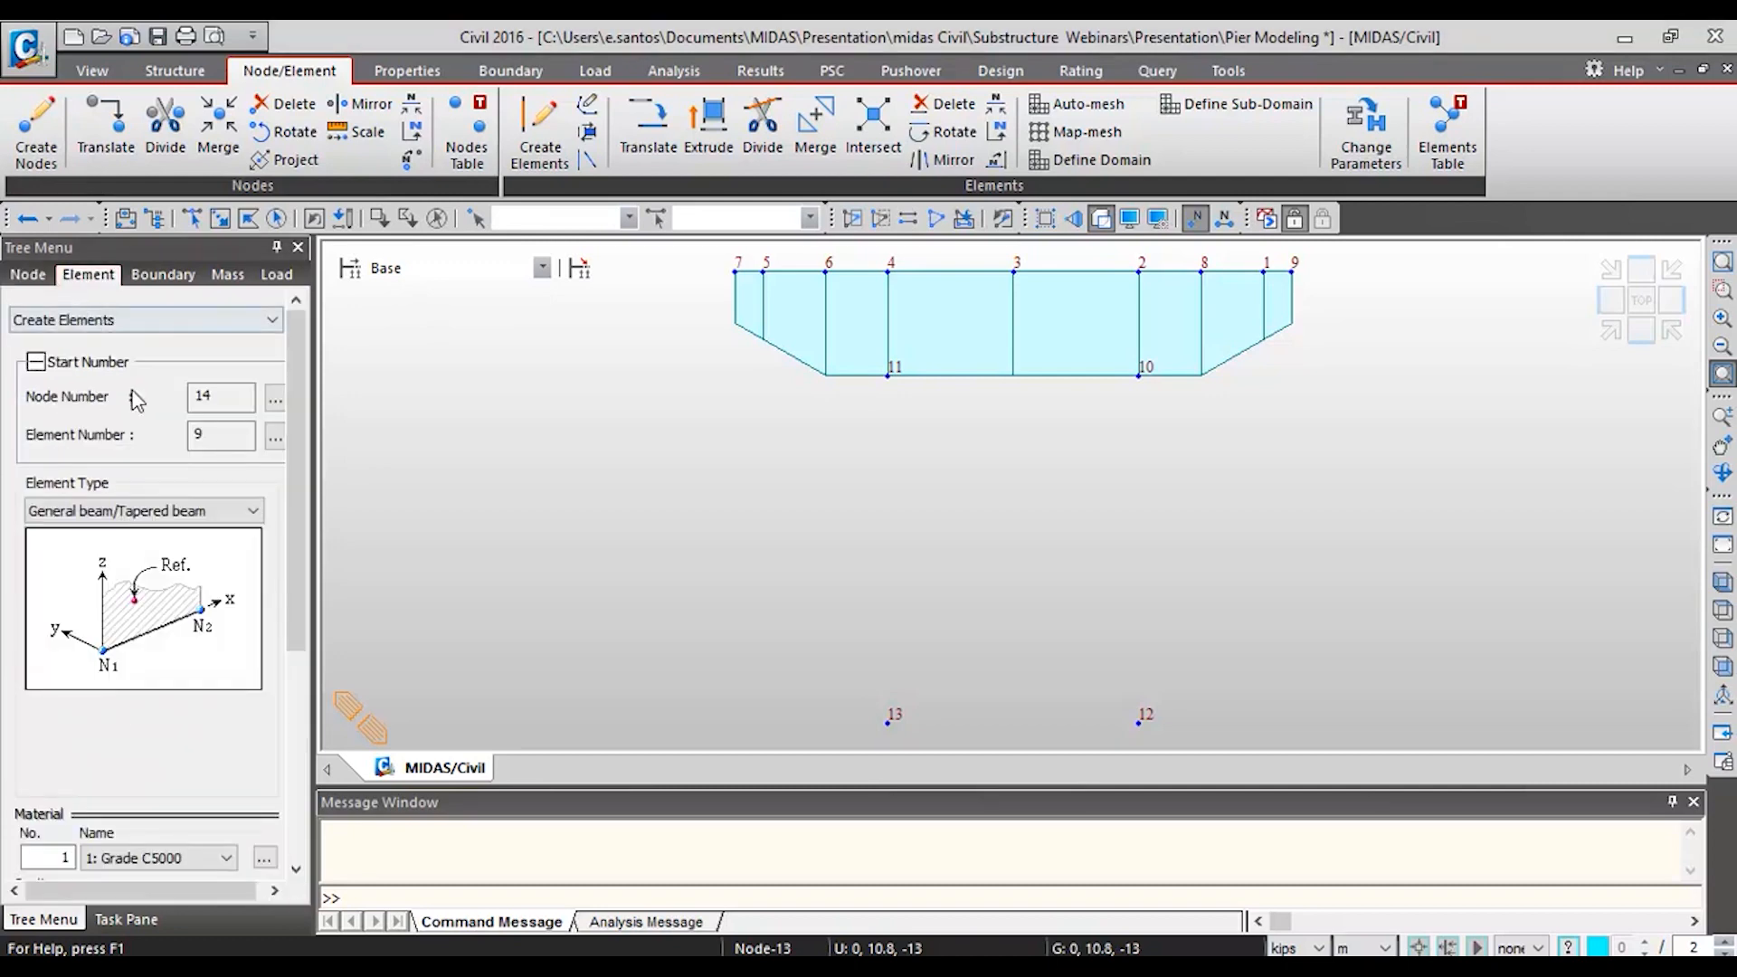
pyautogui.moveTo(291, 460); pyautogui.dragTo(321, 682)
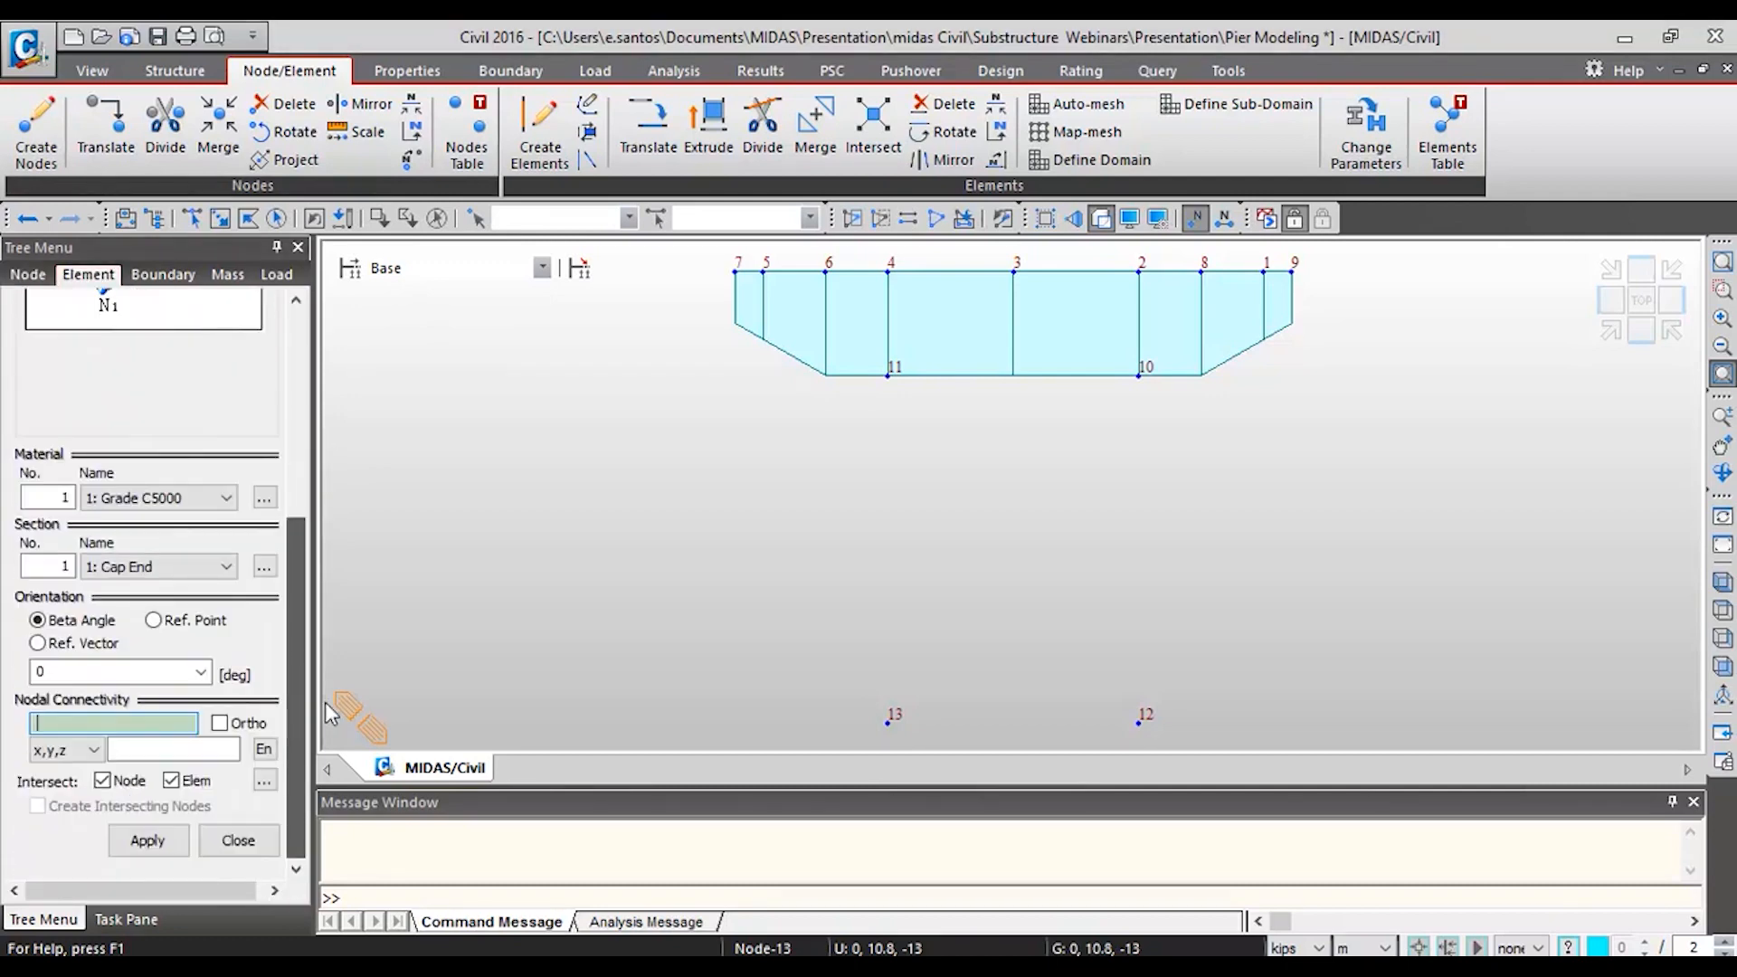
pyautogui.click(200, 570)
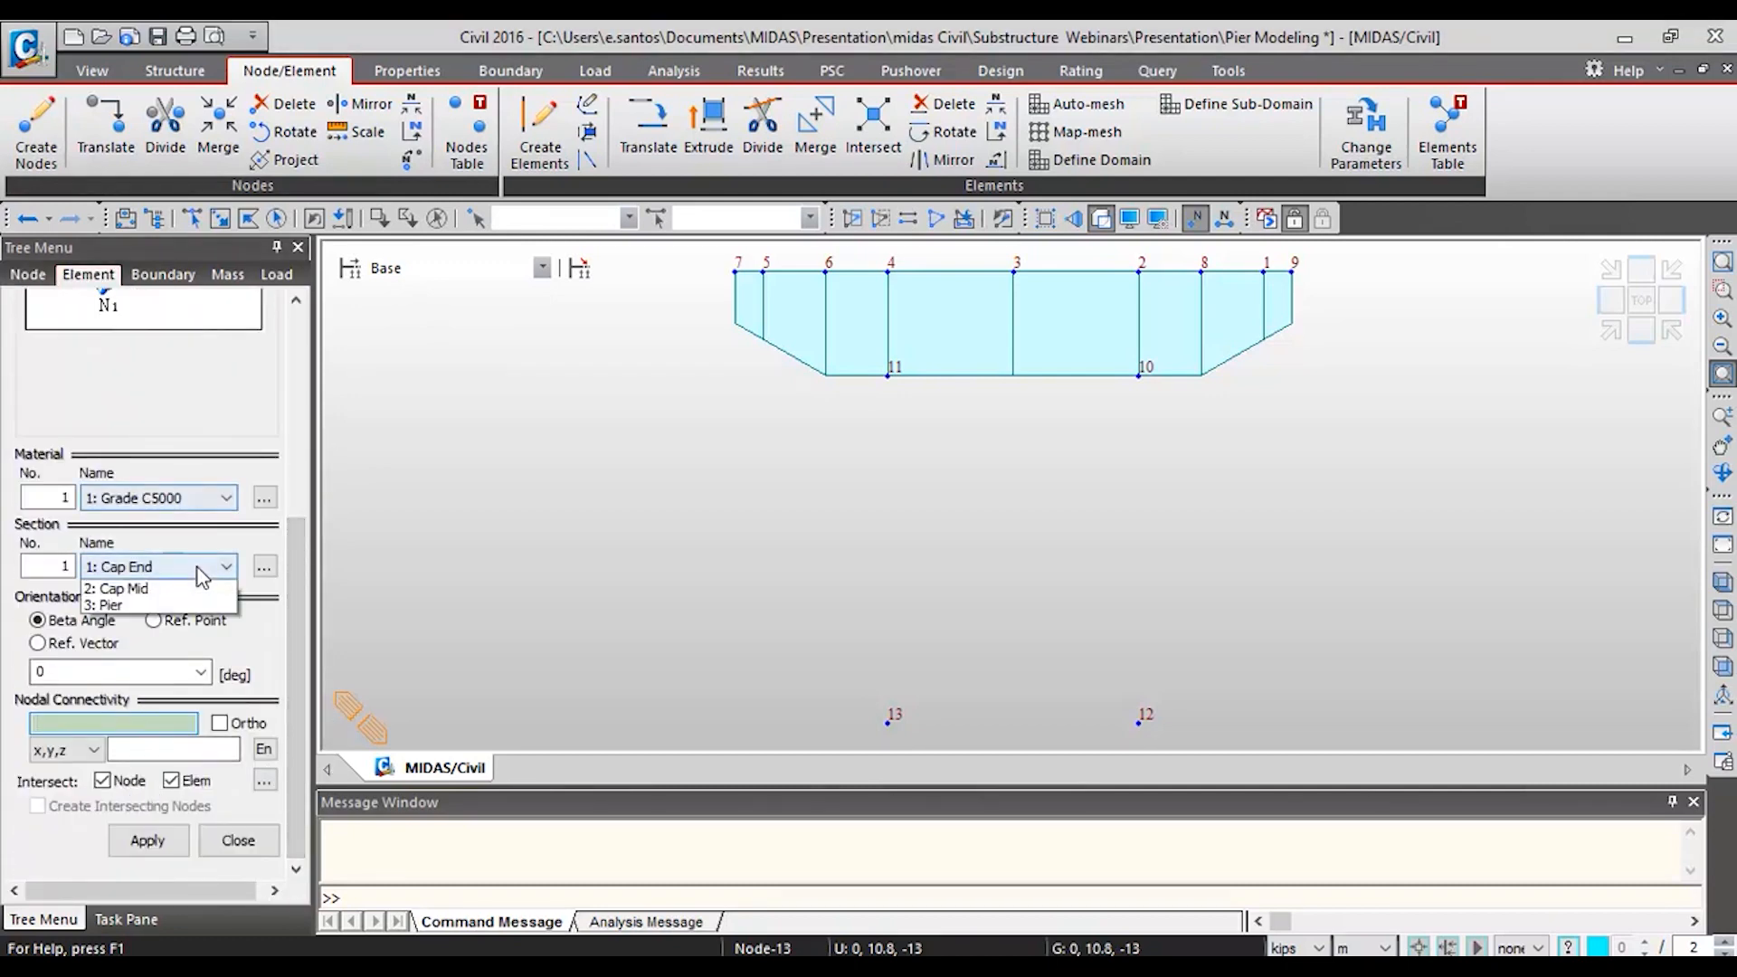
pyautogui.click(136, 617)
pyautogui.click(152, 717)
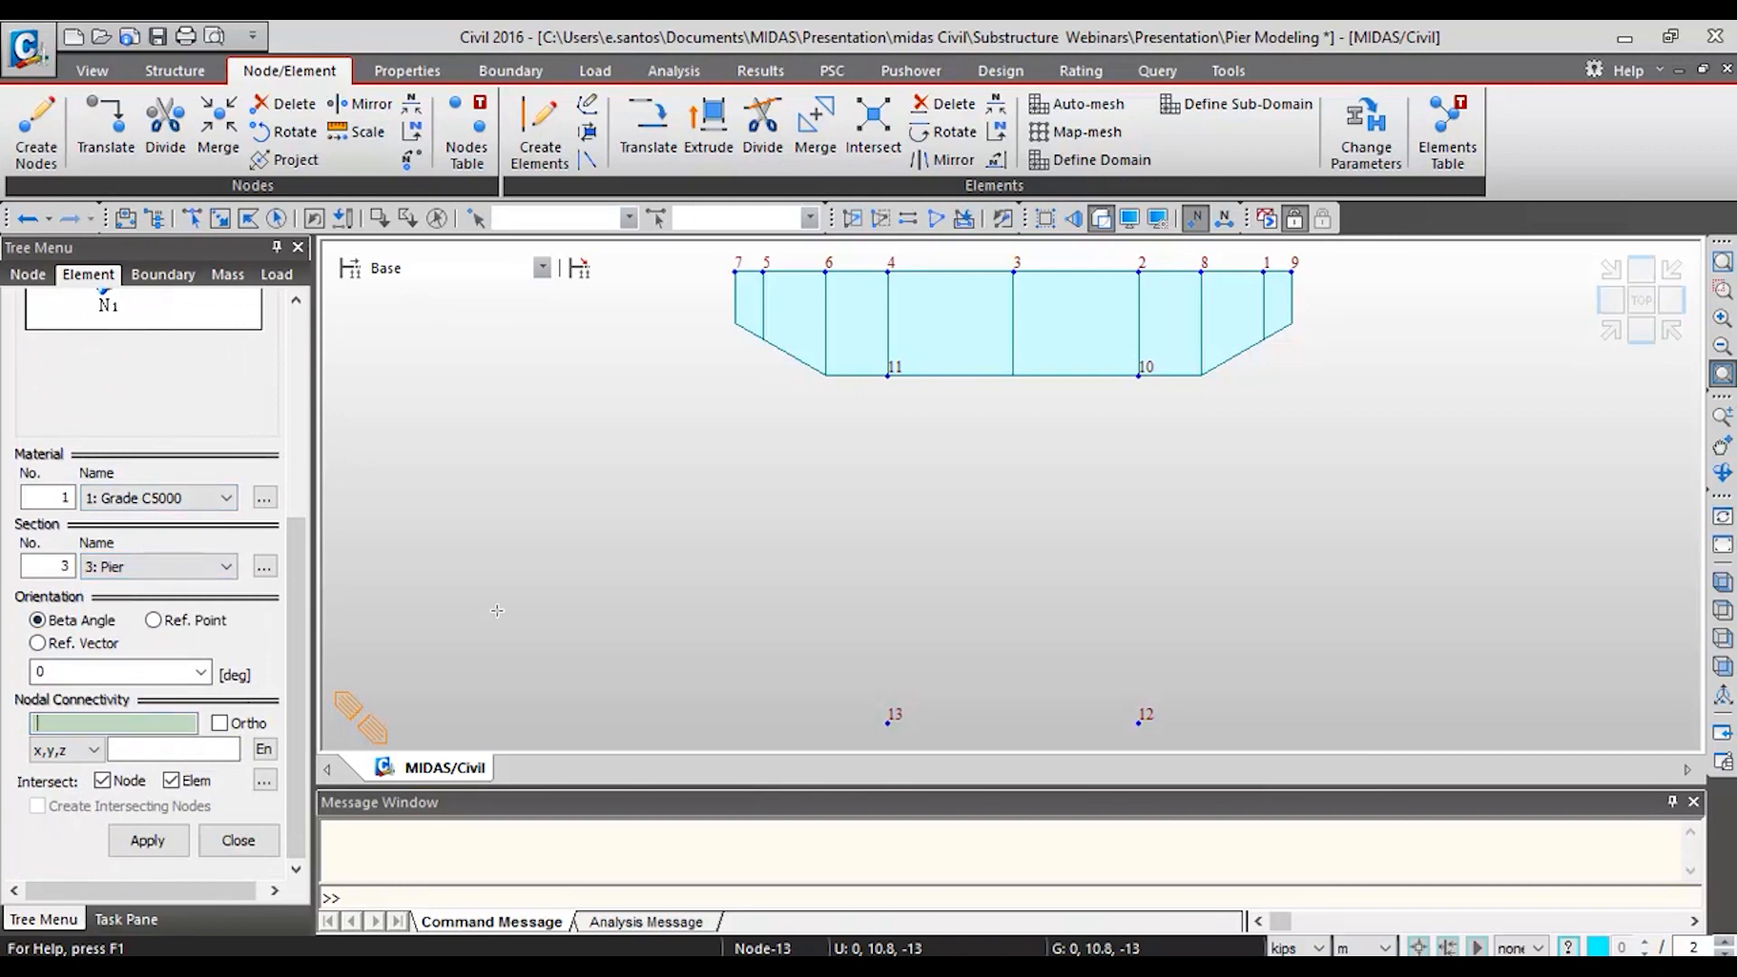
pyautogui.click(887, 375)
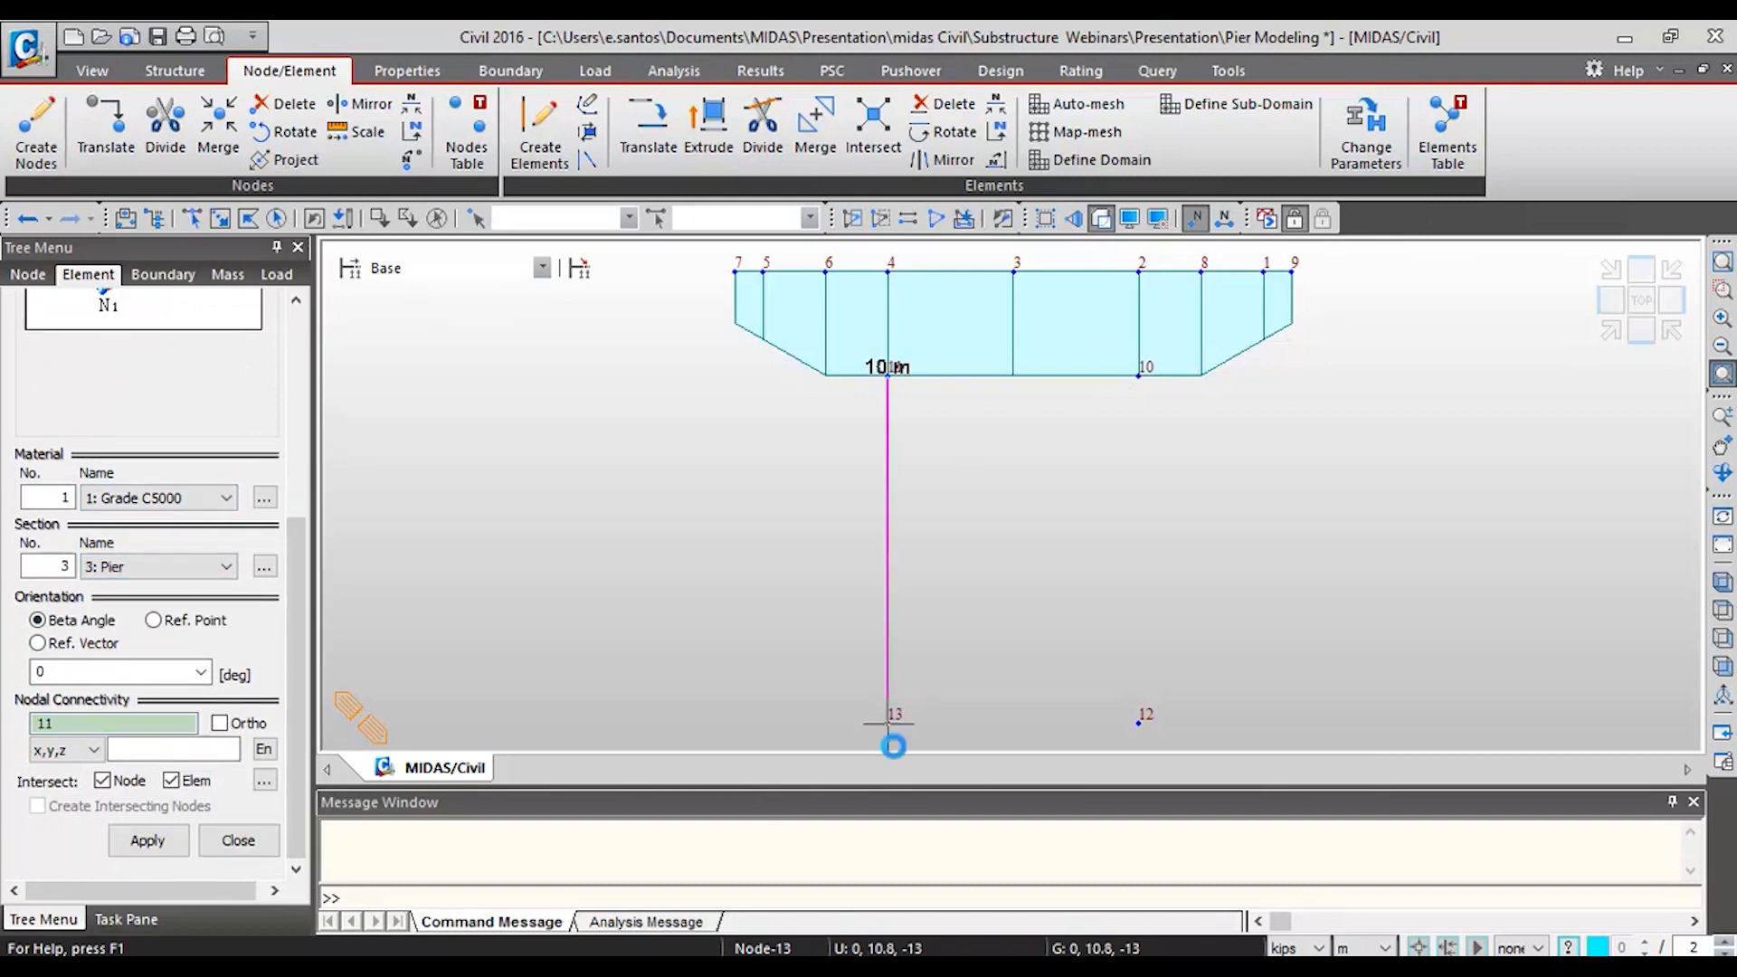
pyautogui.click(888, 724)
pyautogui.click(1138, 374)
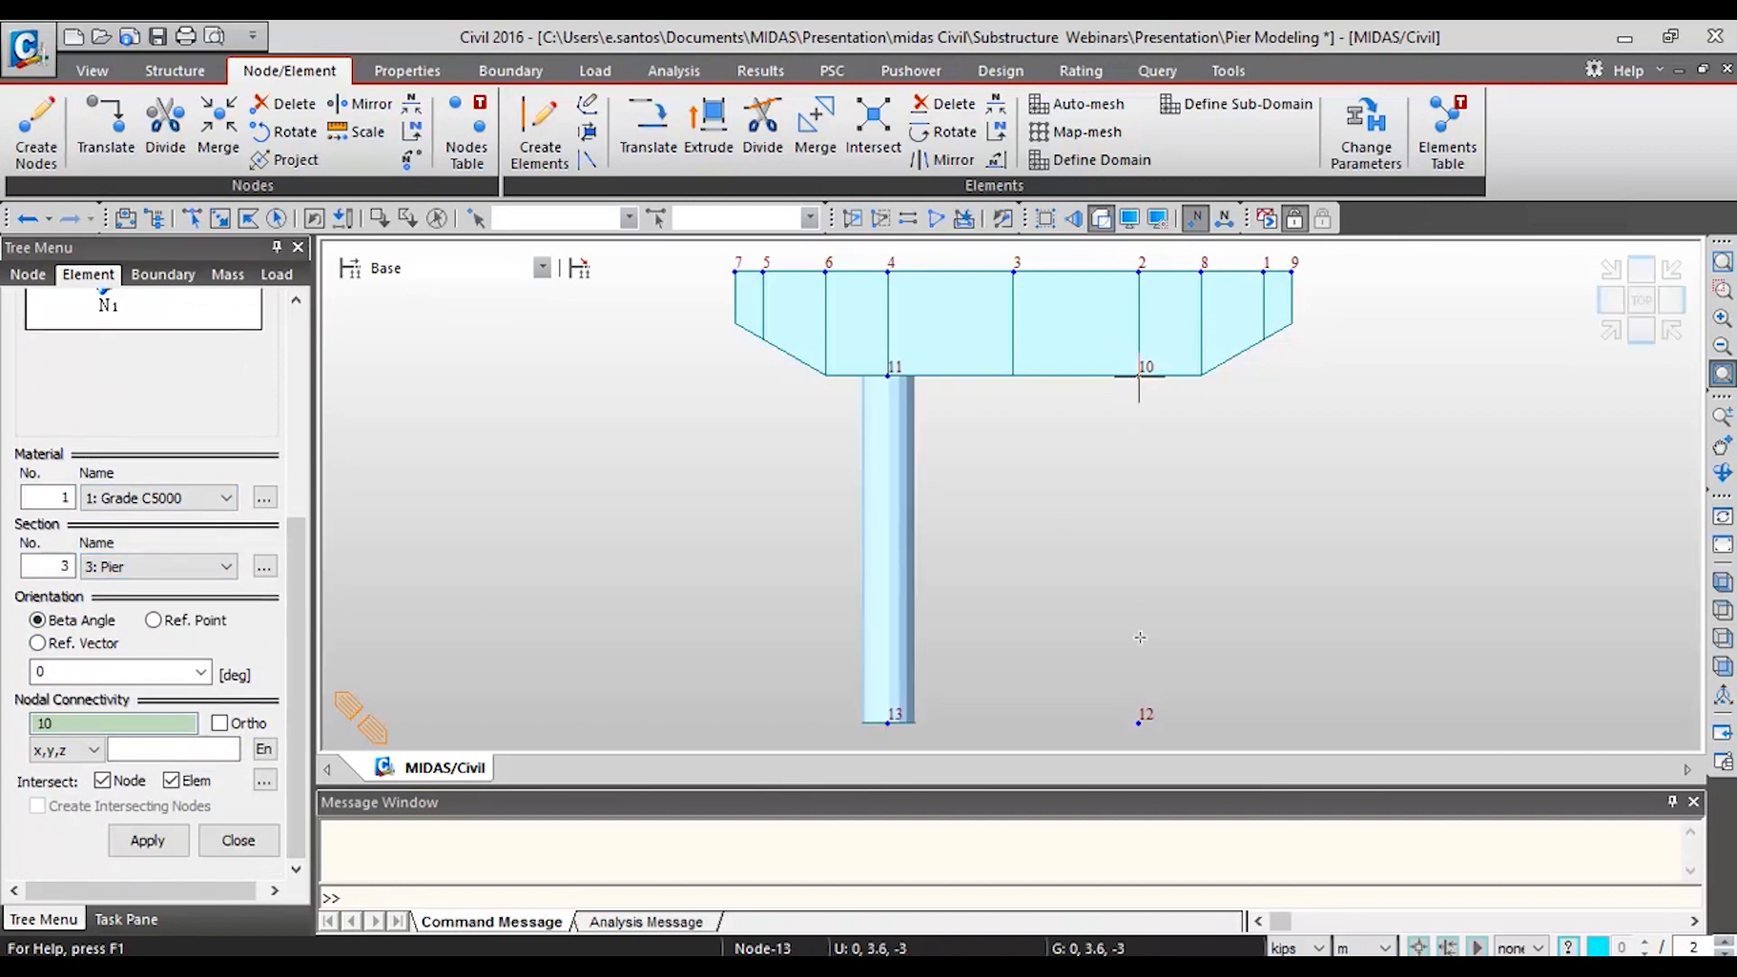
pyautogui.click(1142, 714)
pyautogui.click(1611, 331)
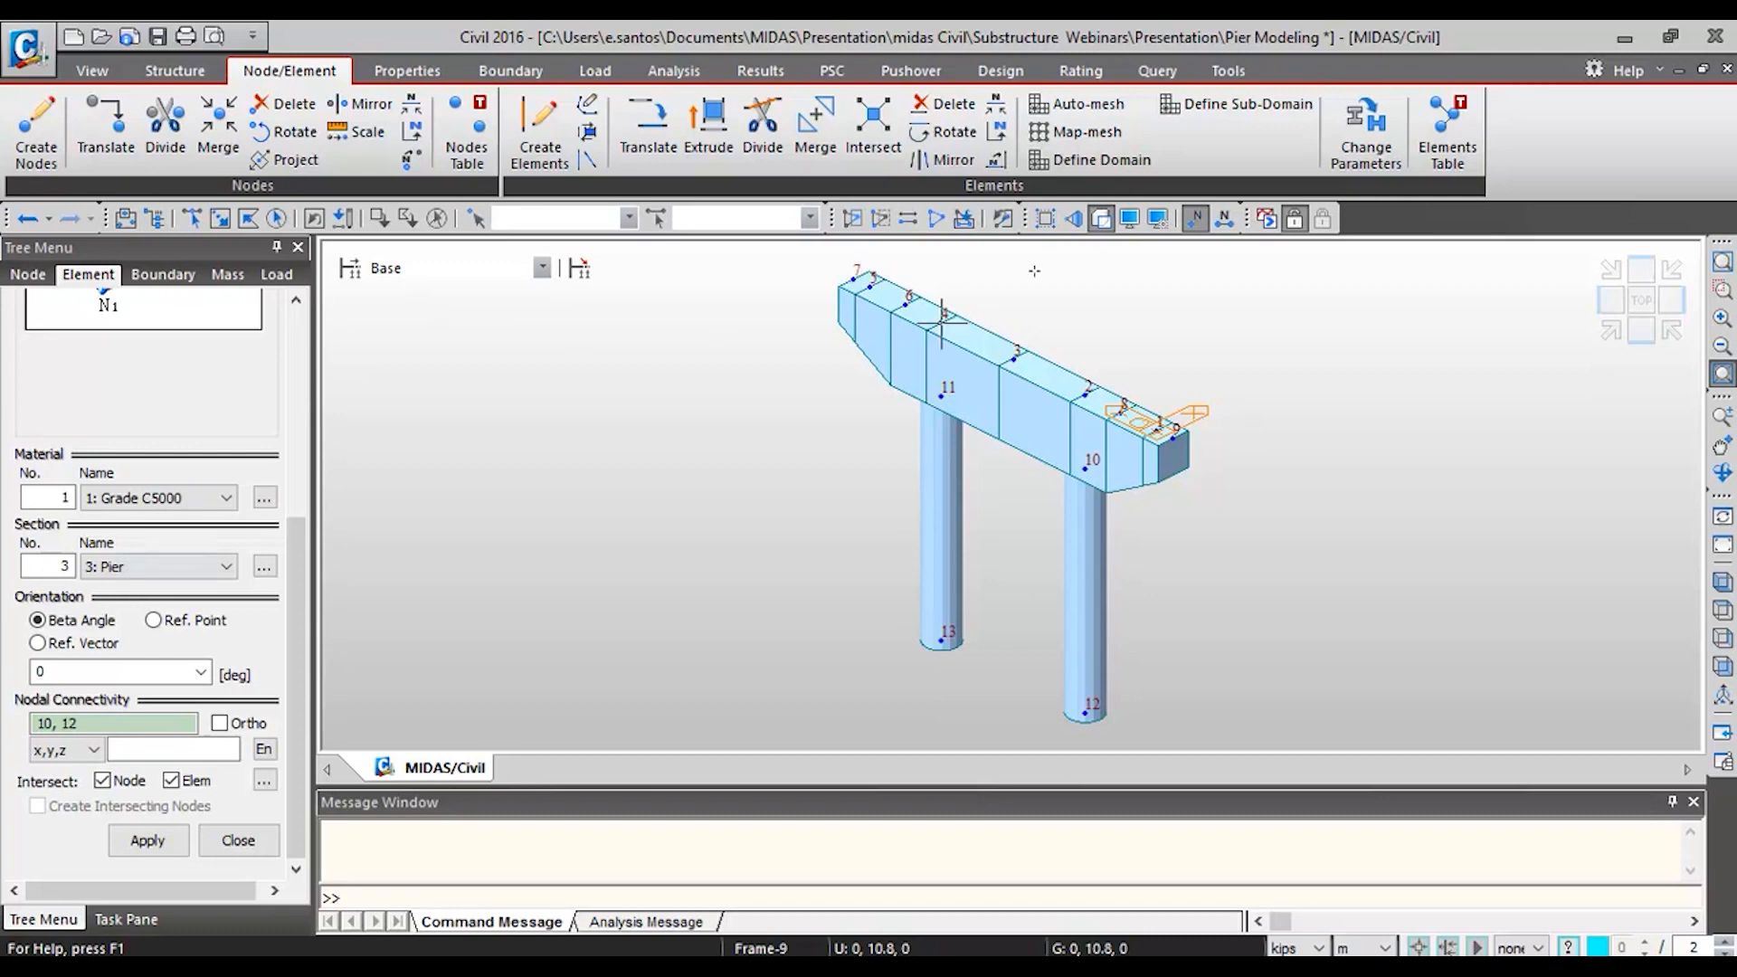
# - Add Rigid elastic links connecting cap node 4 to pier node 11 and cap node 2 to pier node 10
pyautogui.click(1102, 219)
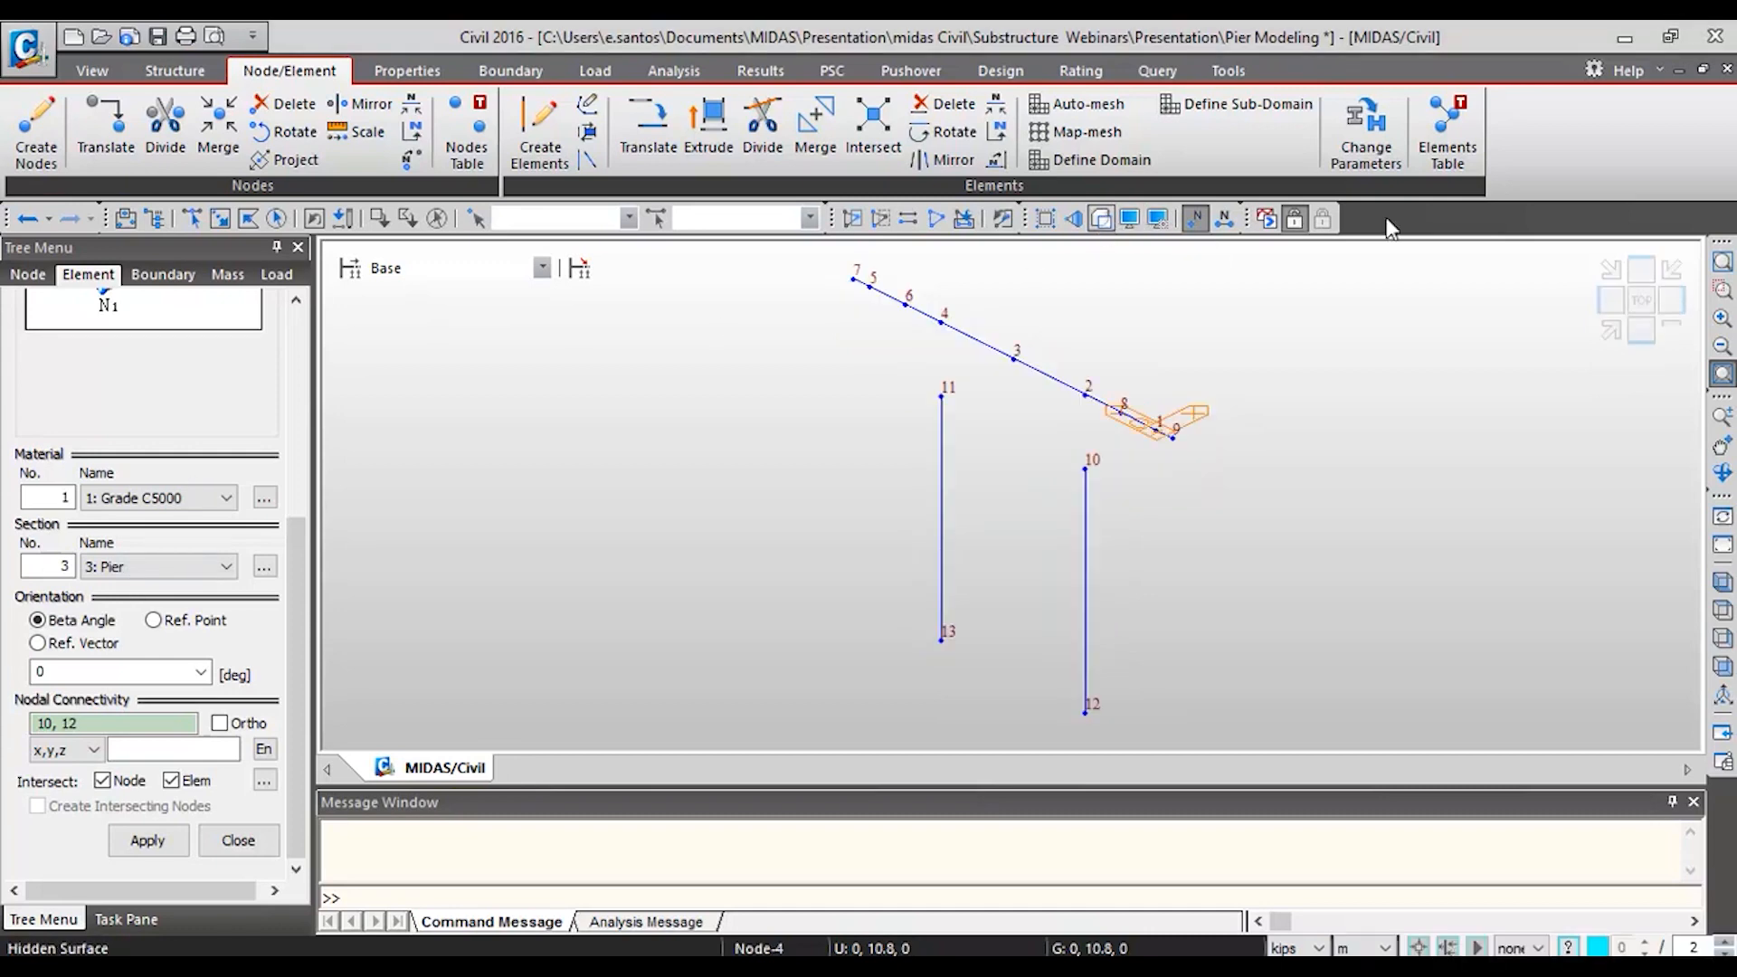
pyautogui.click(1610, 306)
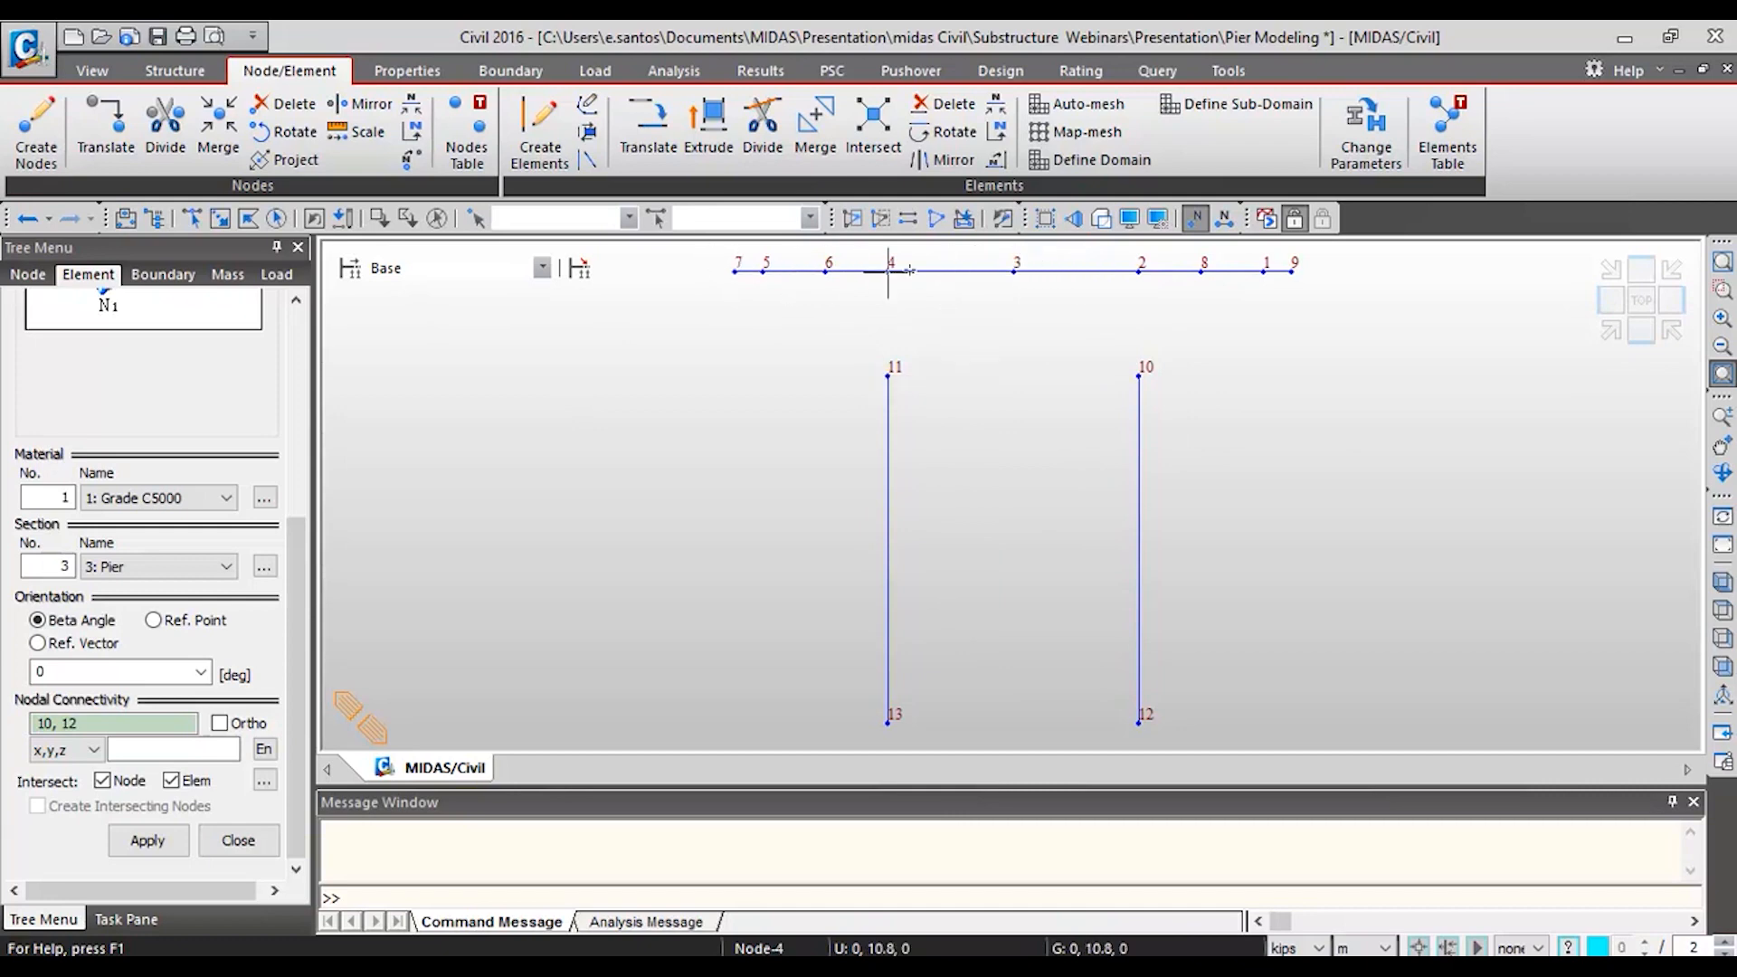
pyautogui.moveTo(889, 270)
pyautogui.click(502, 71)
pyautogui.click(391, 165)
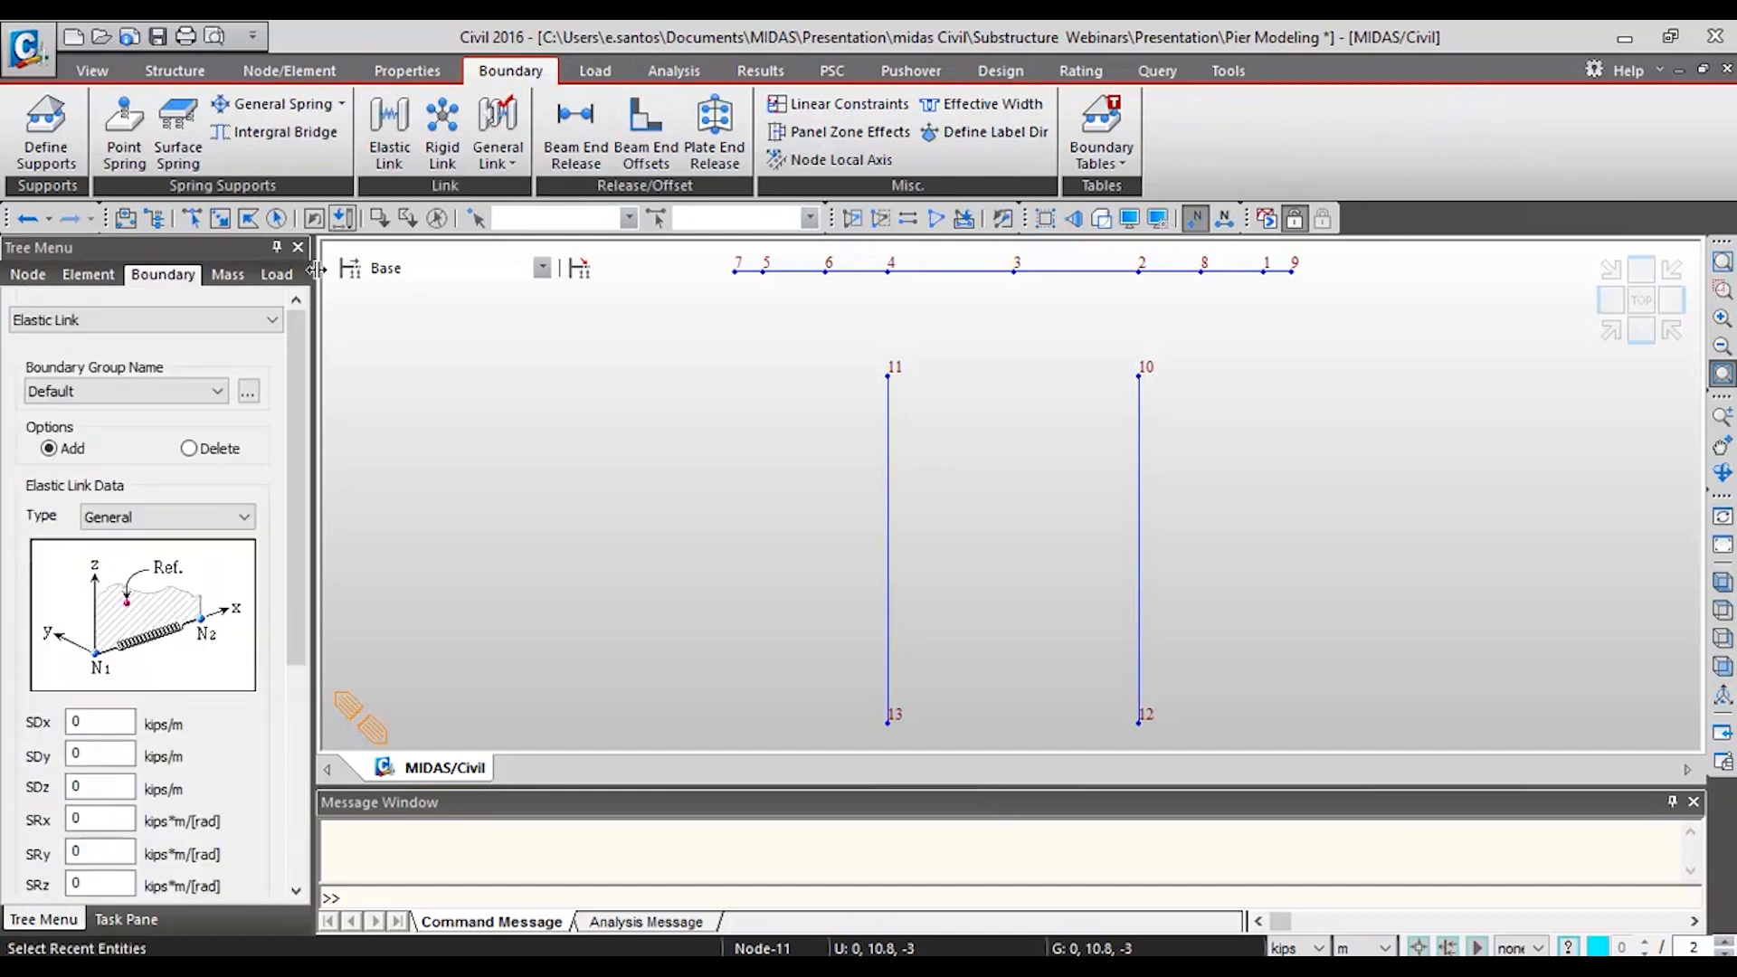
pyautogui.click(200, 518)
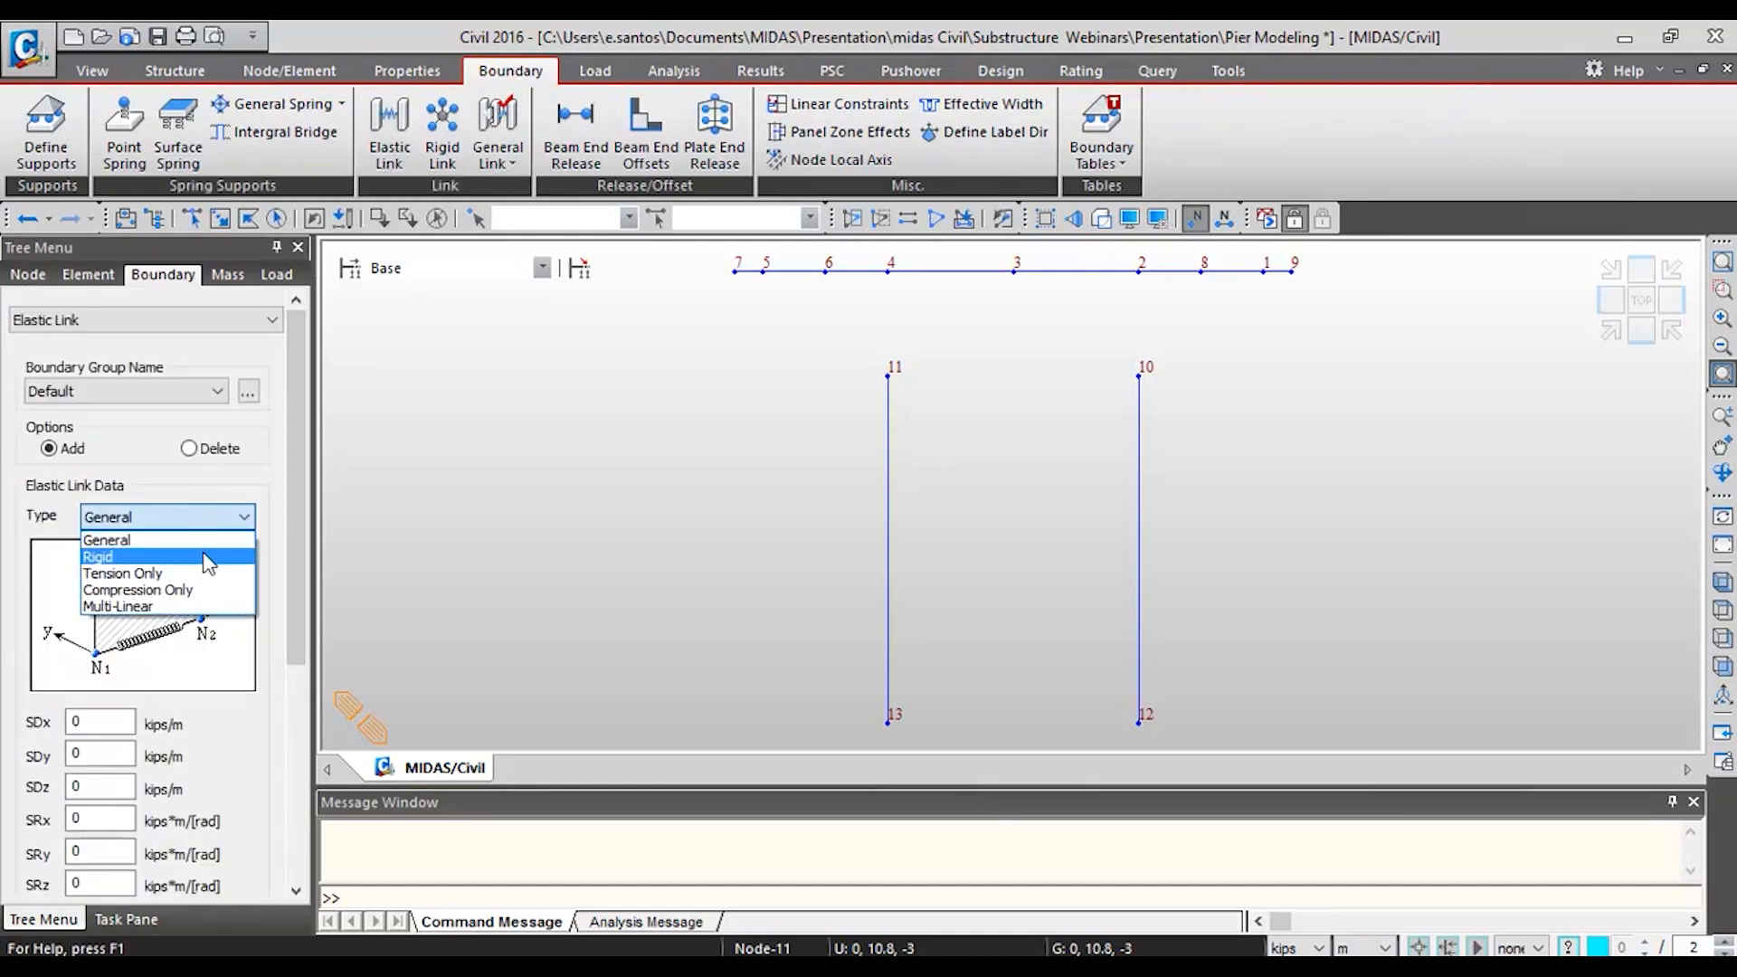
pyautogui.click(206, 557)
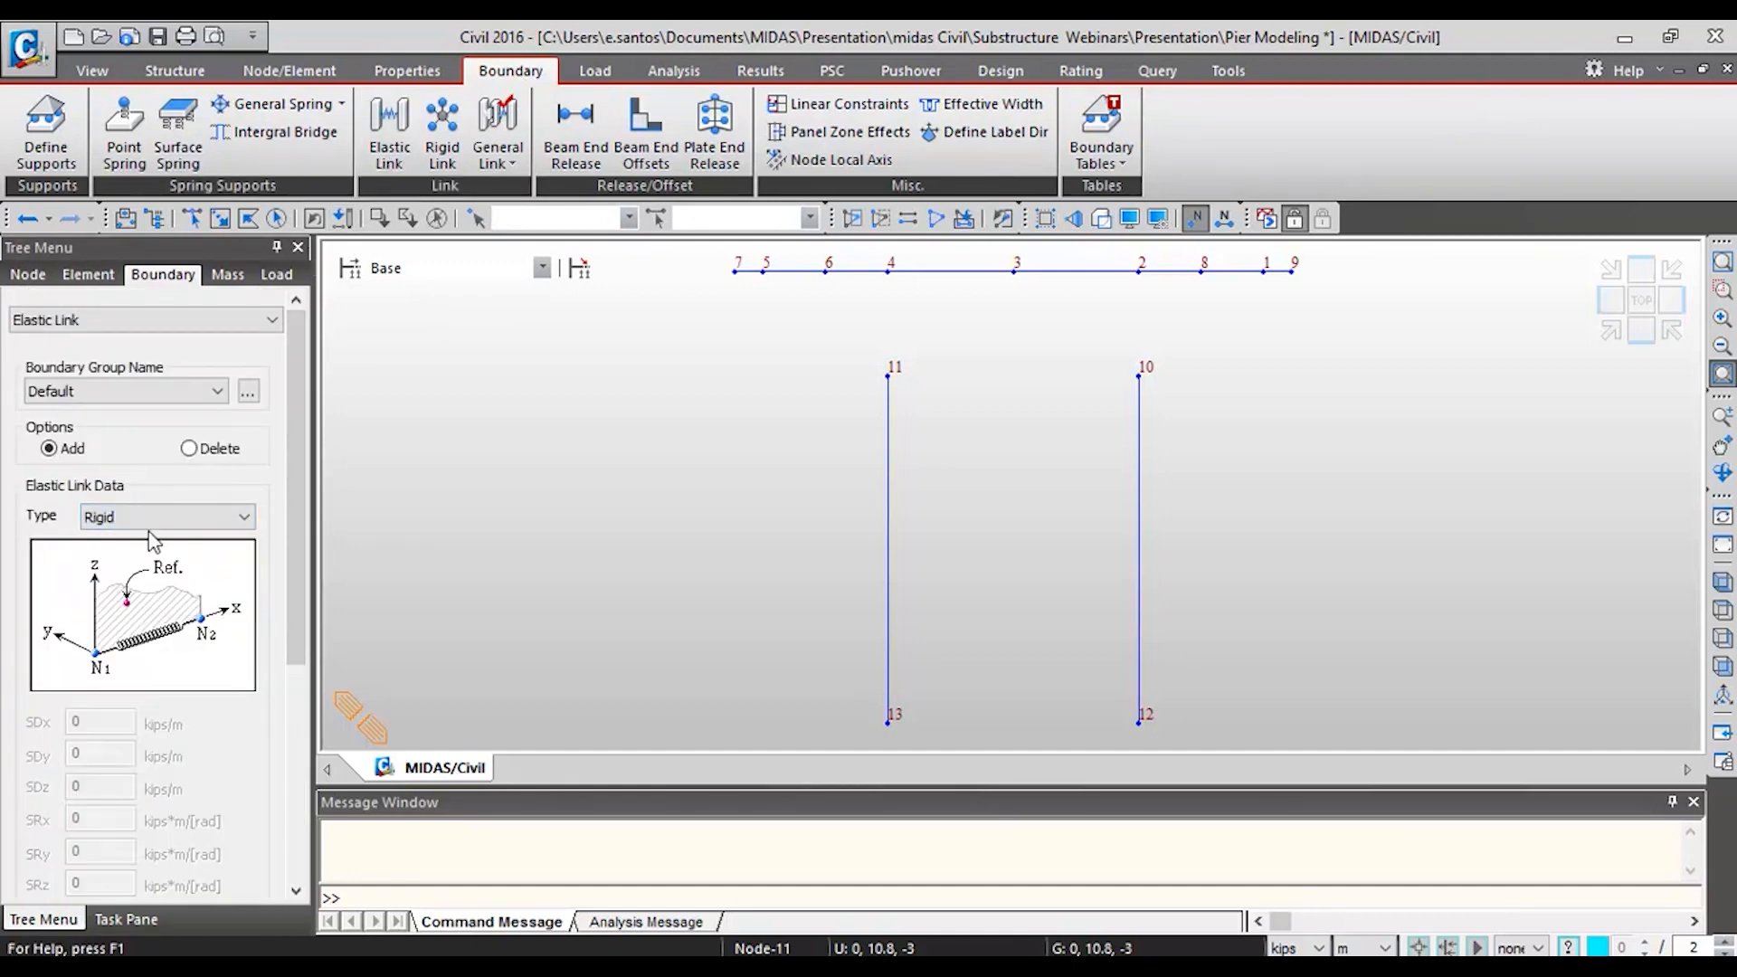
pyautogui.click(128, 517)
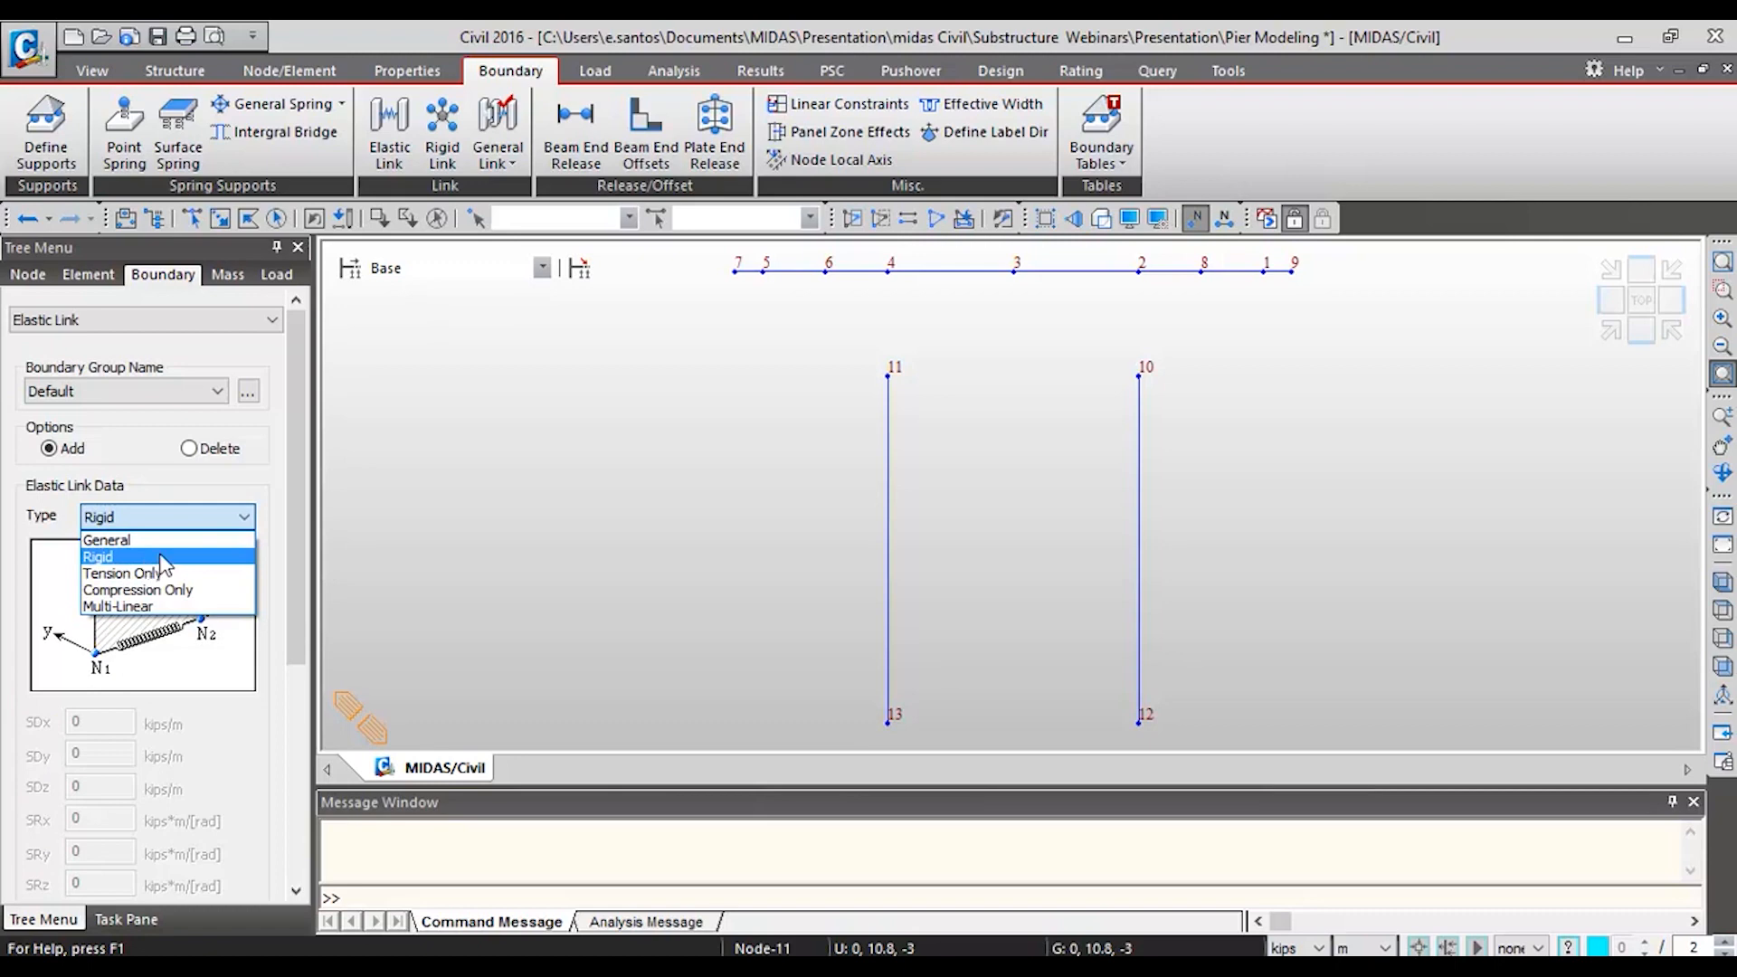
pyautogui.click(164, 558)
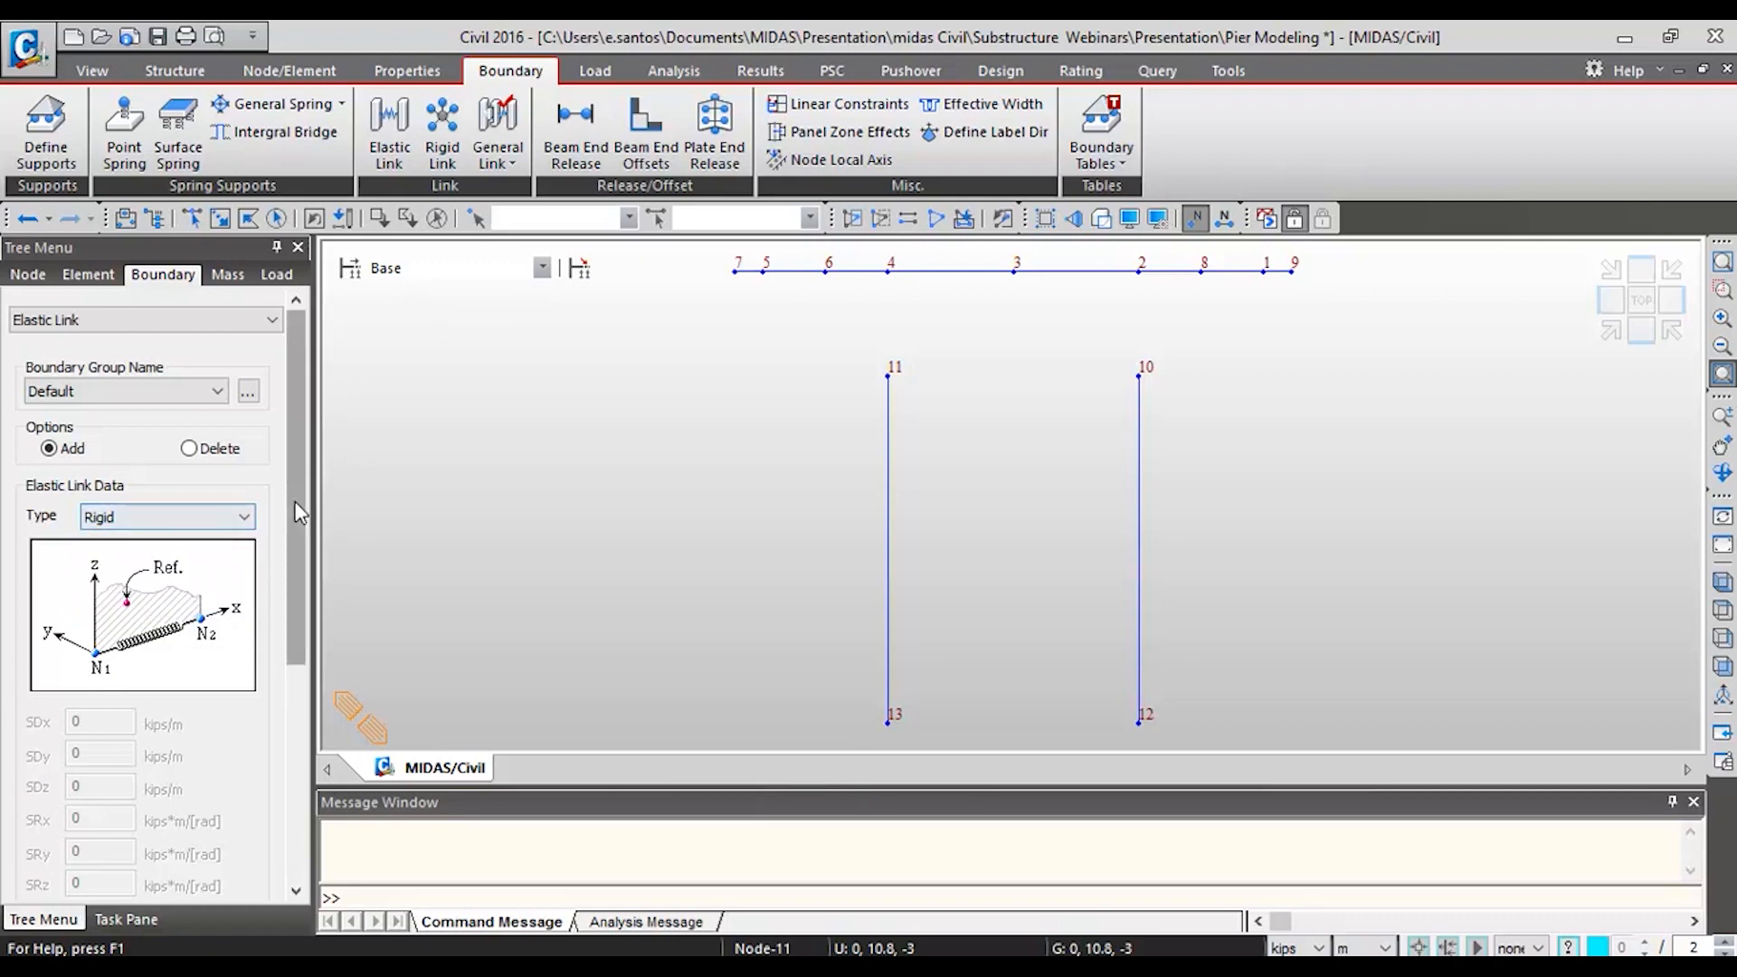
pyautogui.scroll(-5, 263, 666)
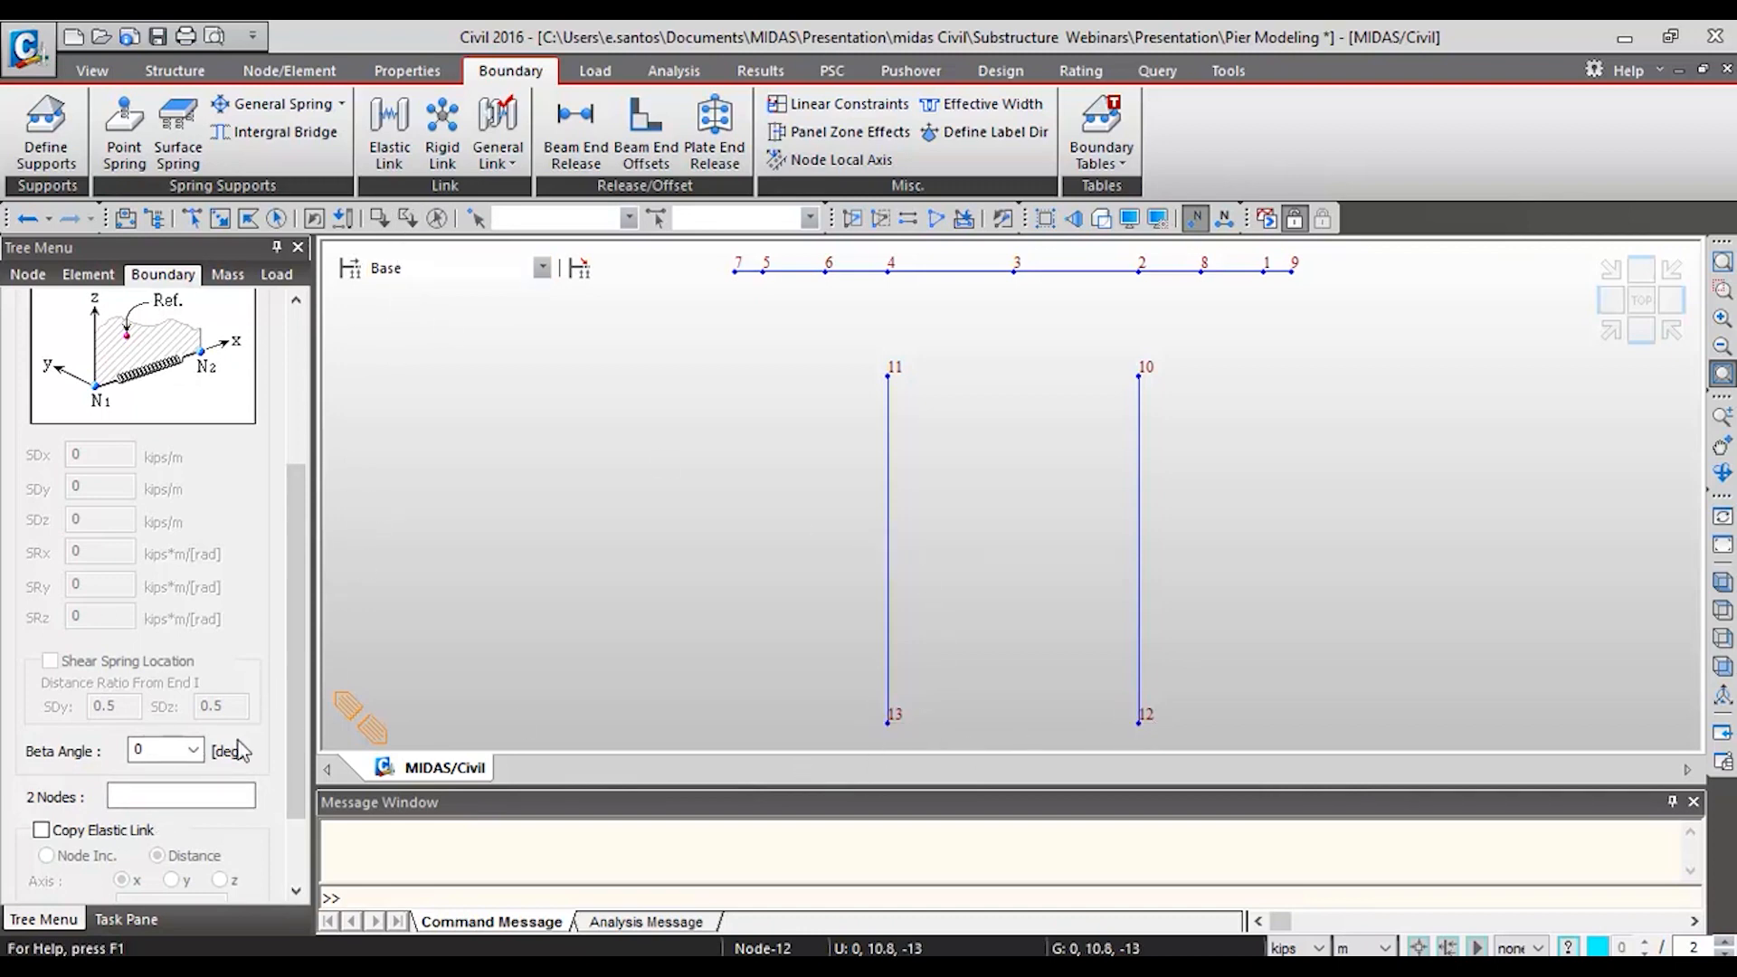
pyautogui.click(41, 829)
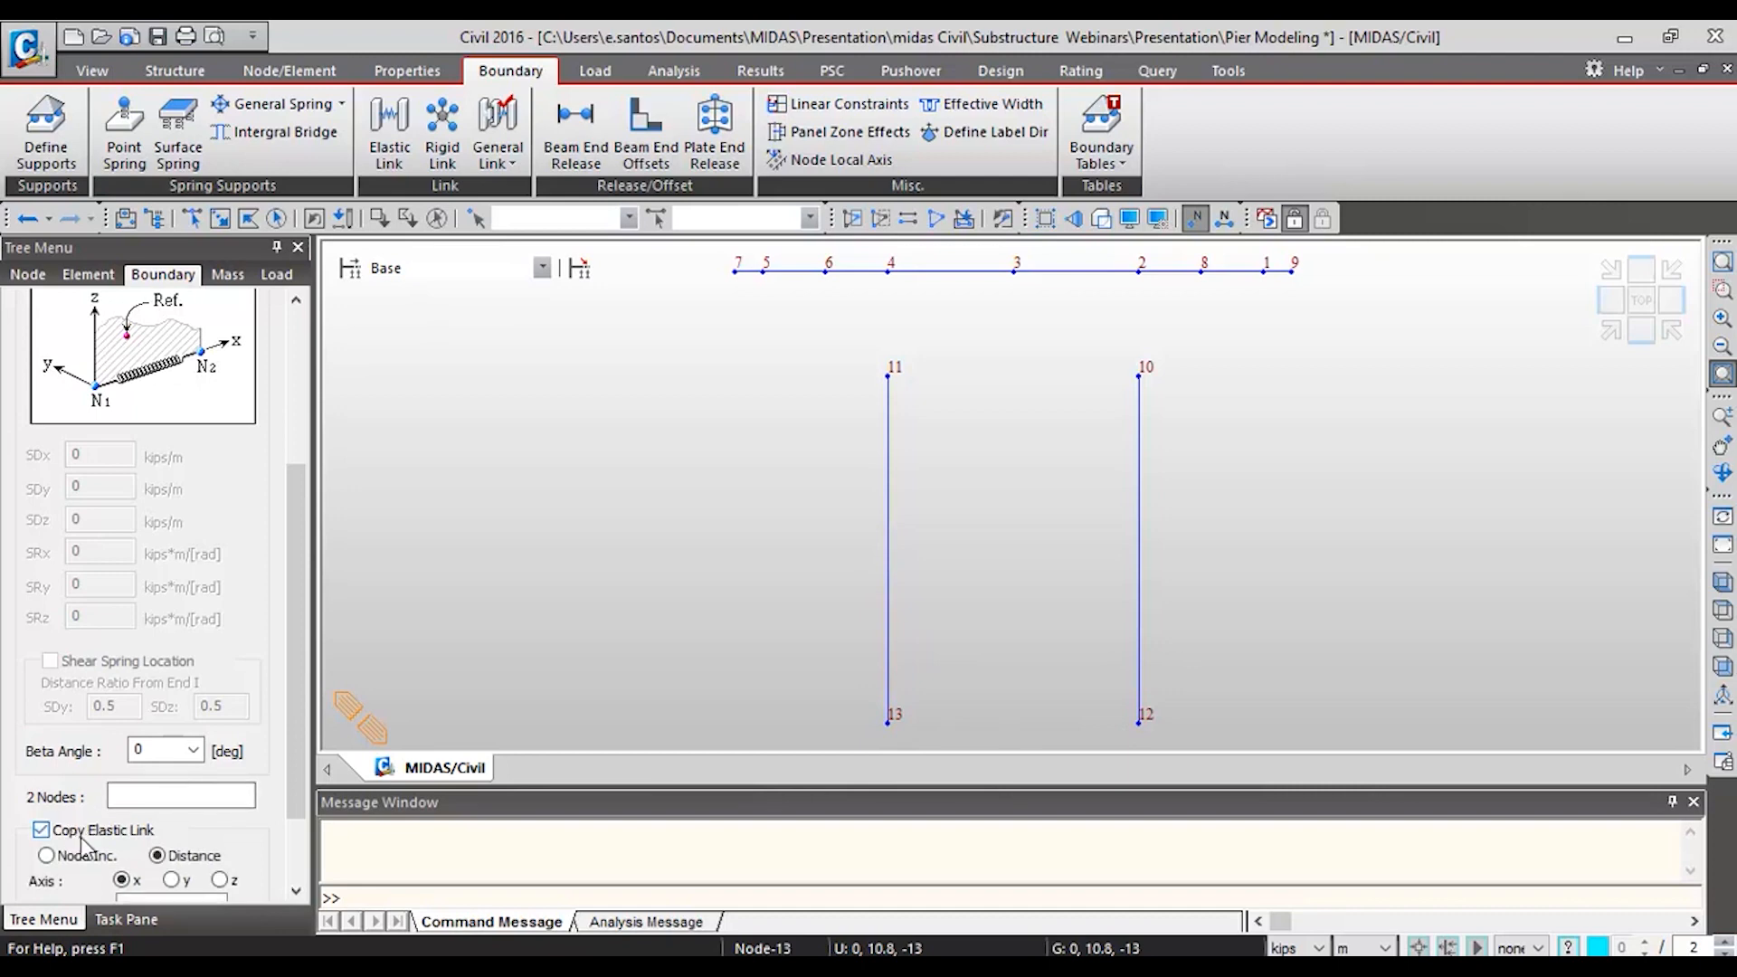
pyautogui.click(68, 833)
pyautogui.click(168, 797)
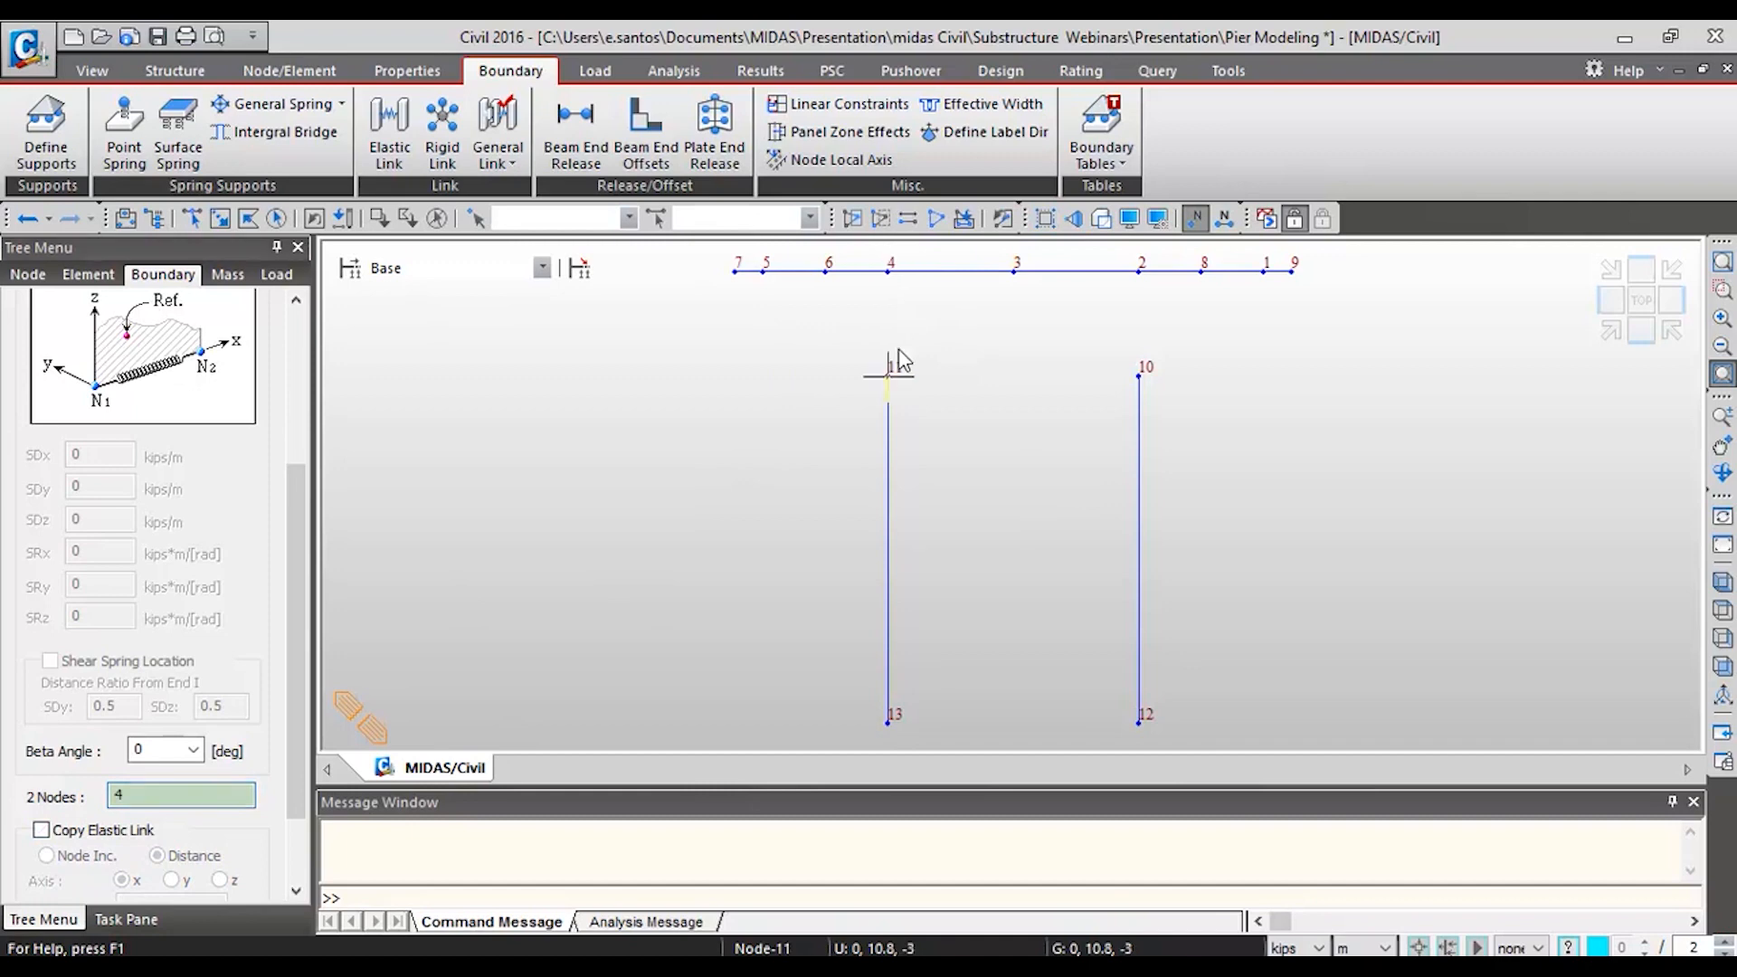
pyautogui.click(1139, 269)
pyautogui.click(1139, 375)
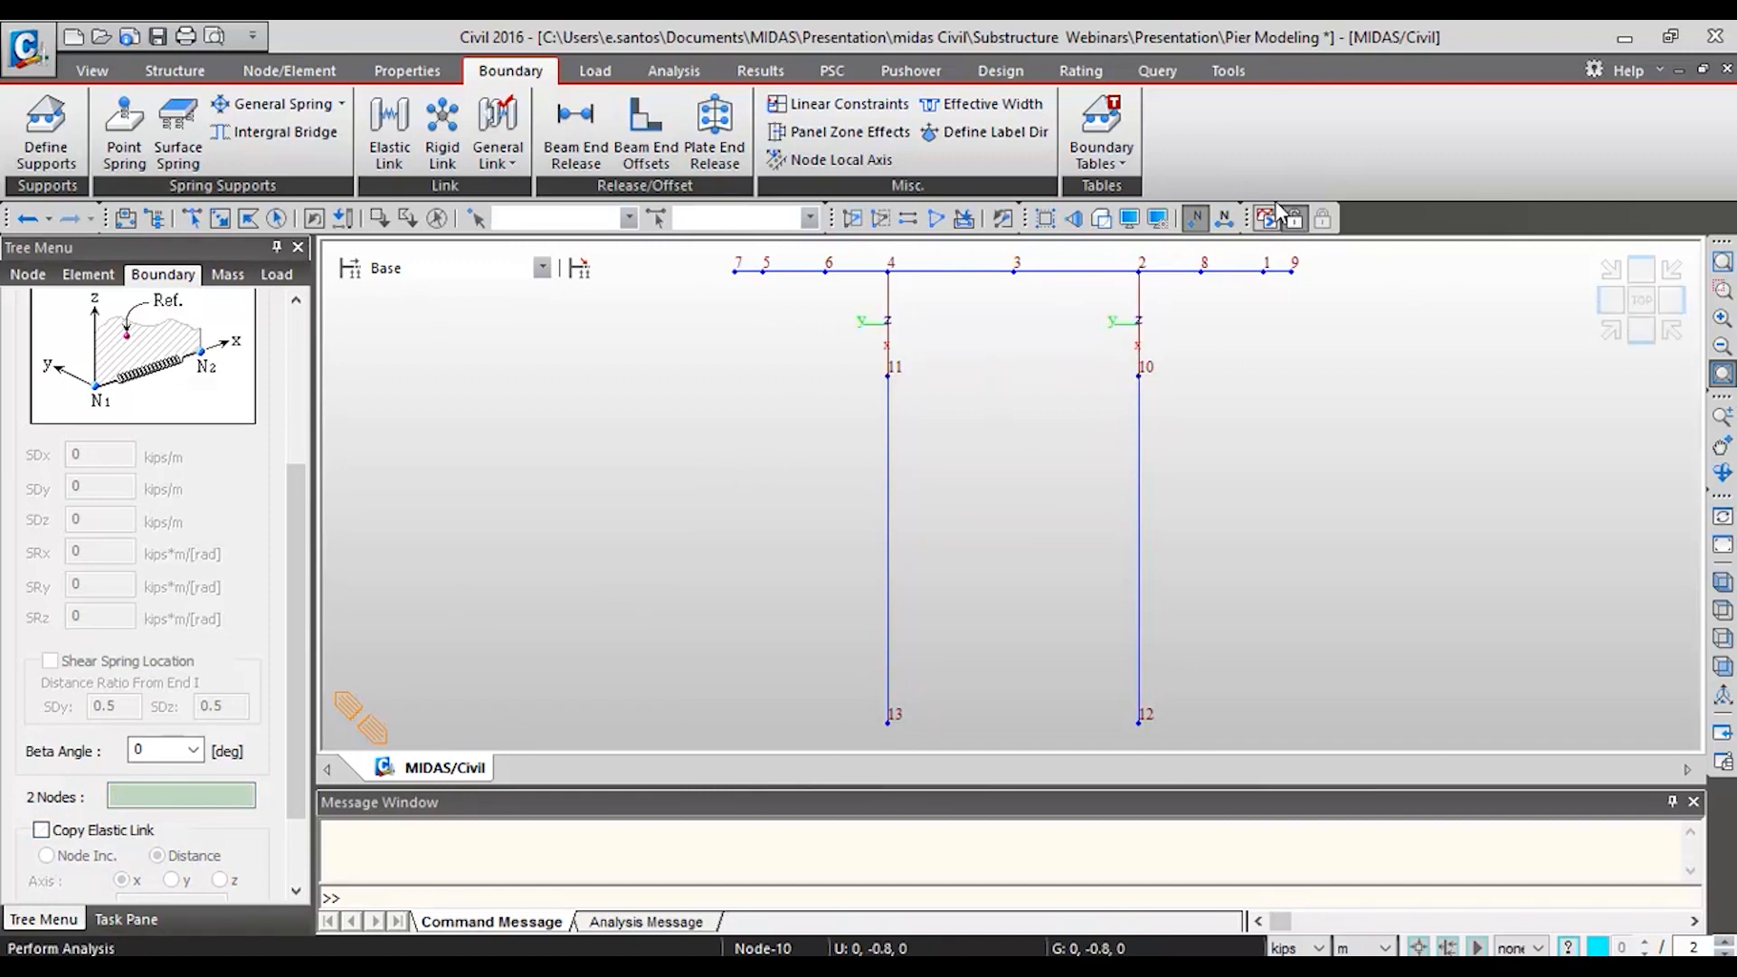
pyautogui.click(1101, 218)
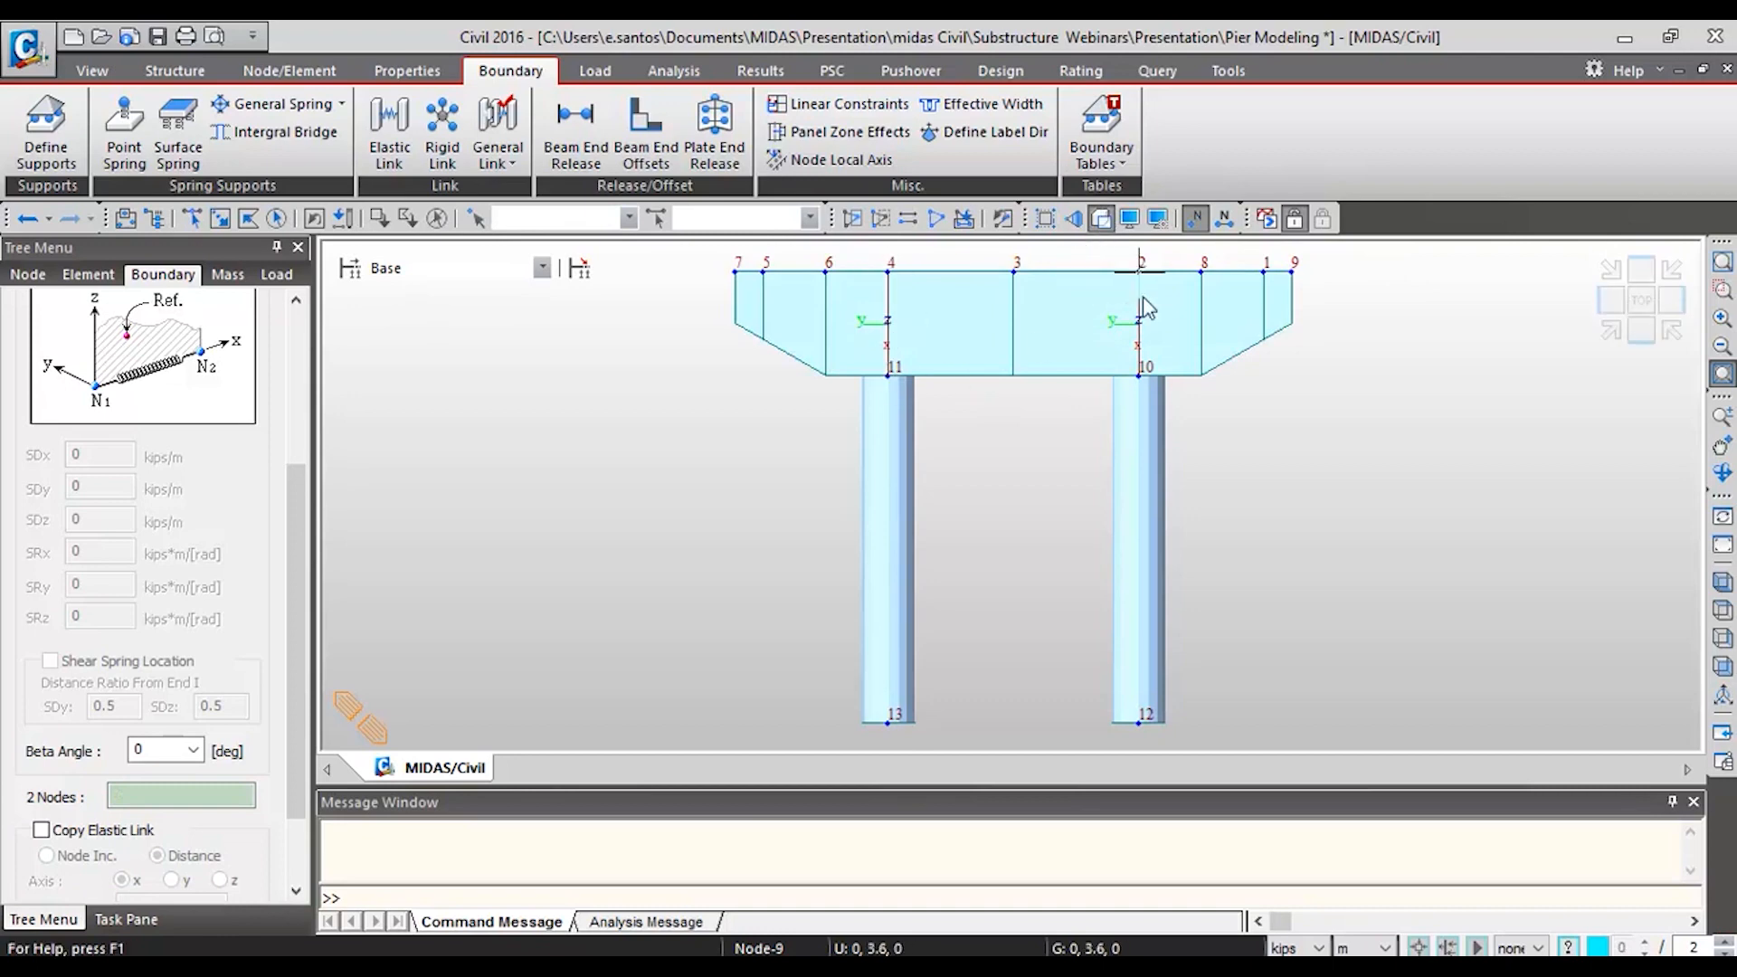
# - Assign fixed supports to base nodes 12 and 13, restraining all translations and rotations with D-ALL, R-ALL and Rw
pyautogui.click(1101, 218)
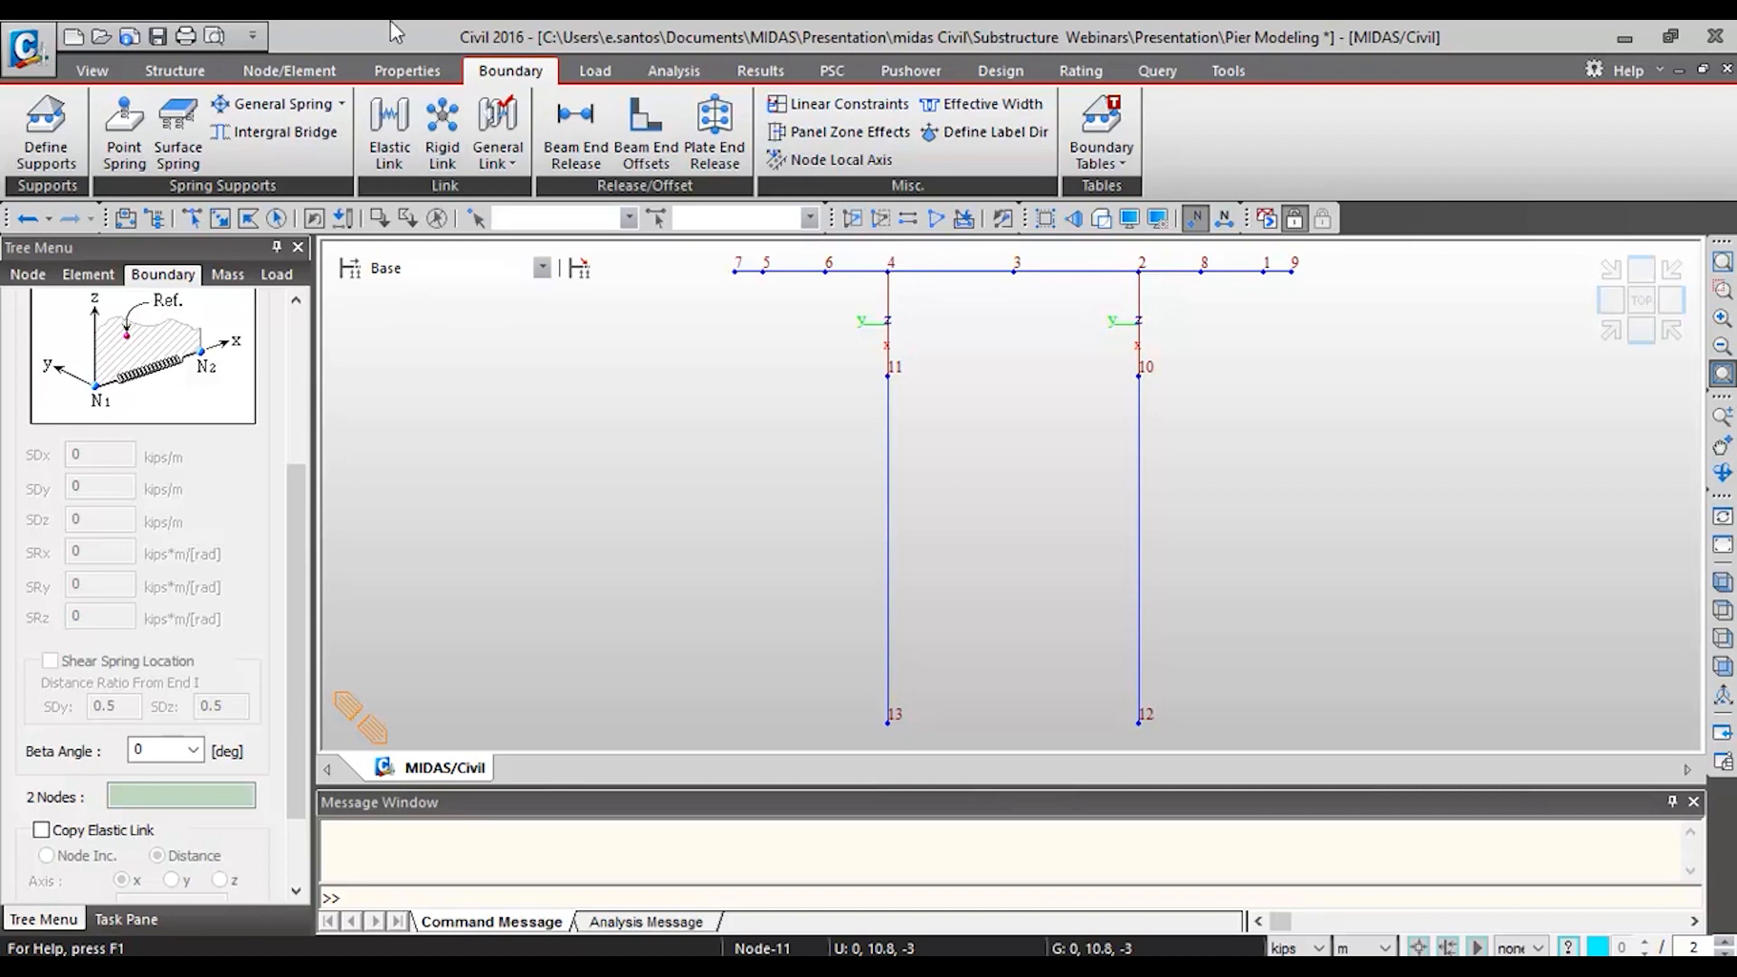
pyautogui.click(220, 218)
pyautogui.moveTo(831, 706); pyautogui.dragTo(1200, 736)
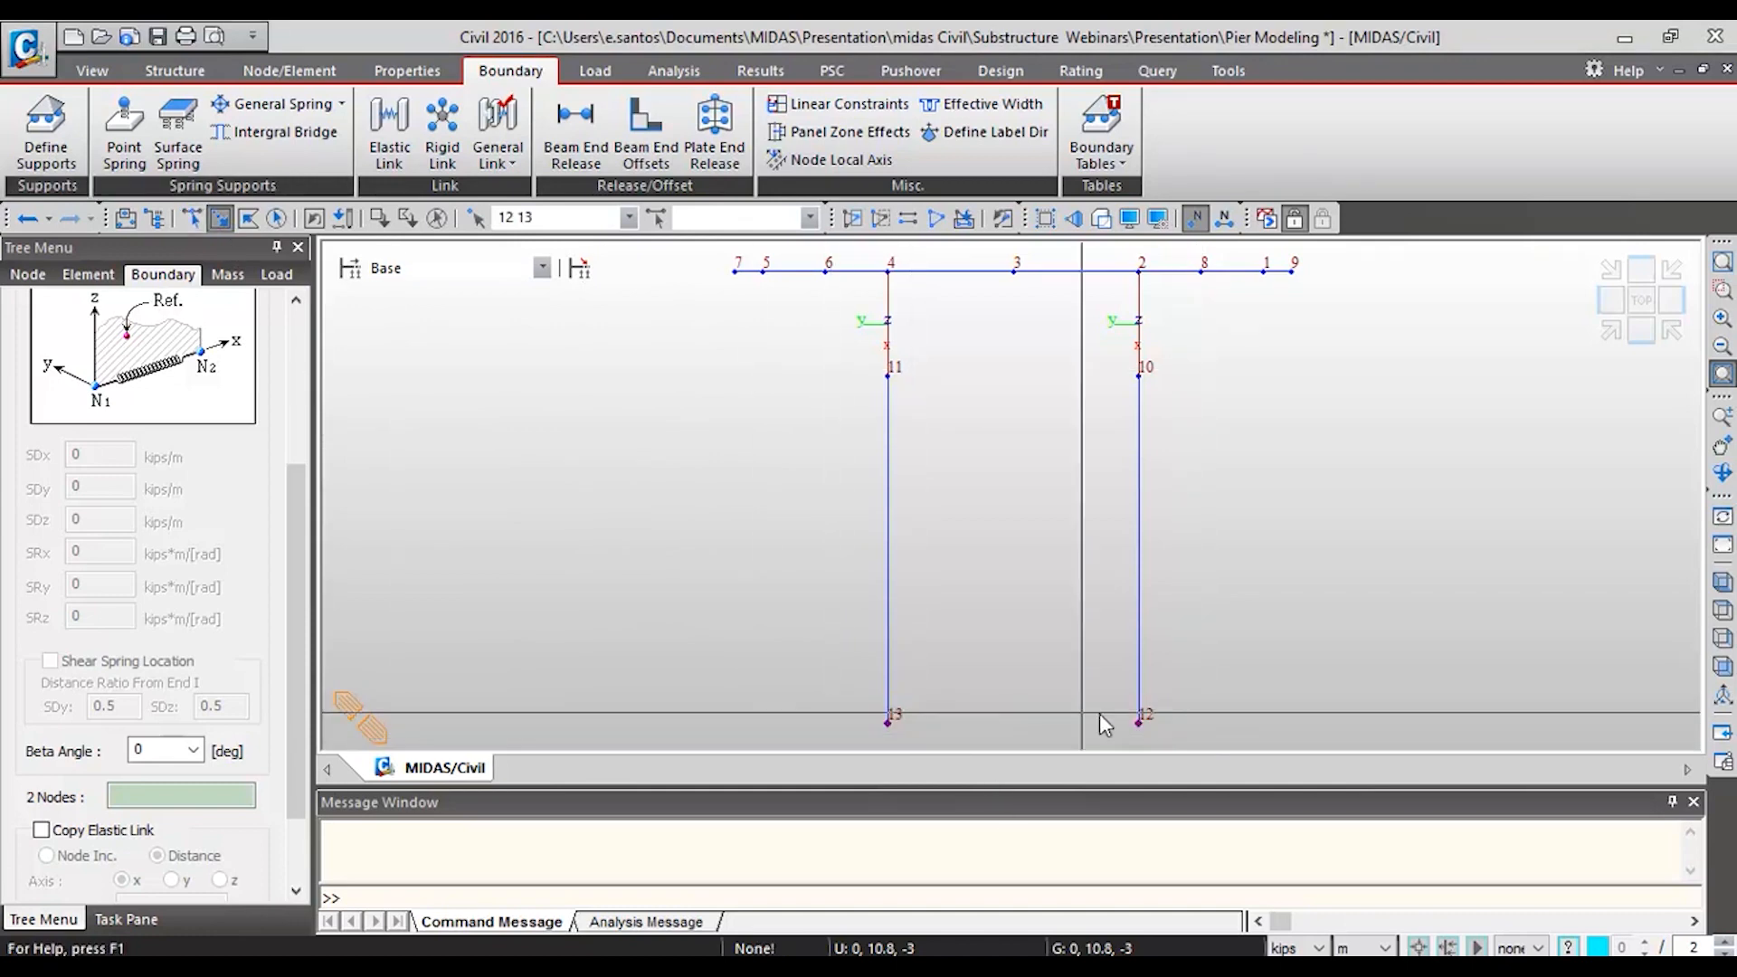
pyautogui.click(1102, 220)
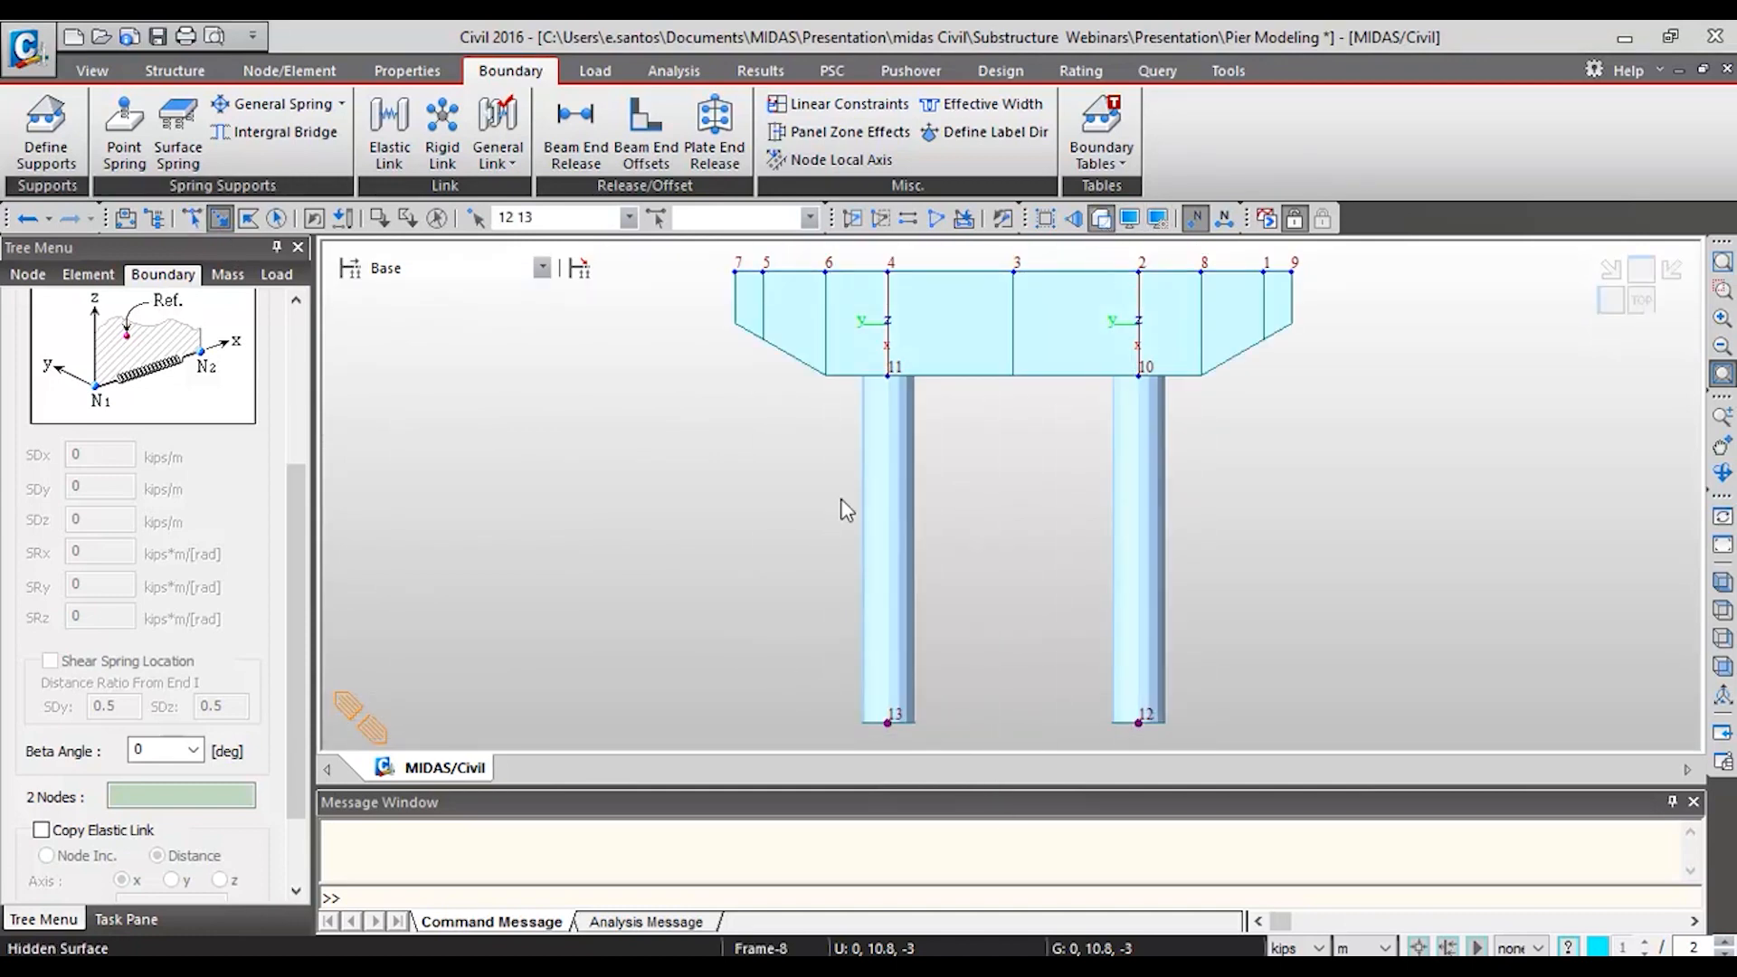
pyautogui.click(45, 145)
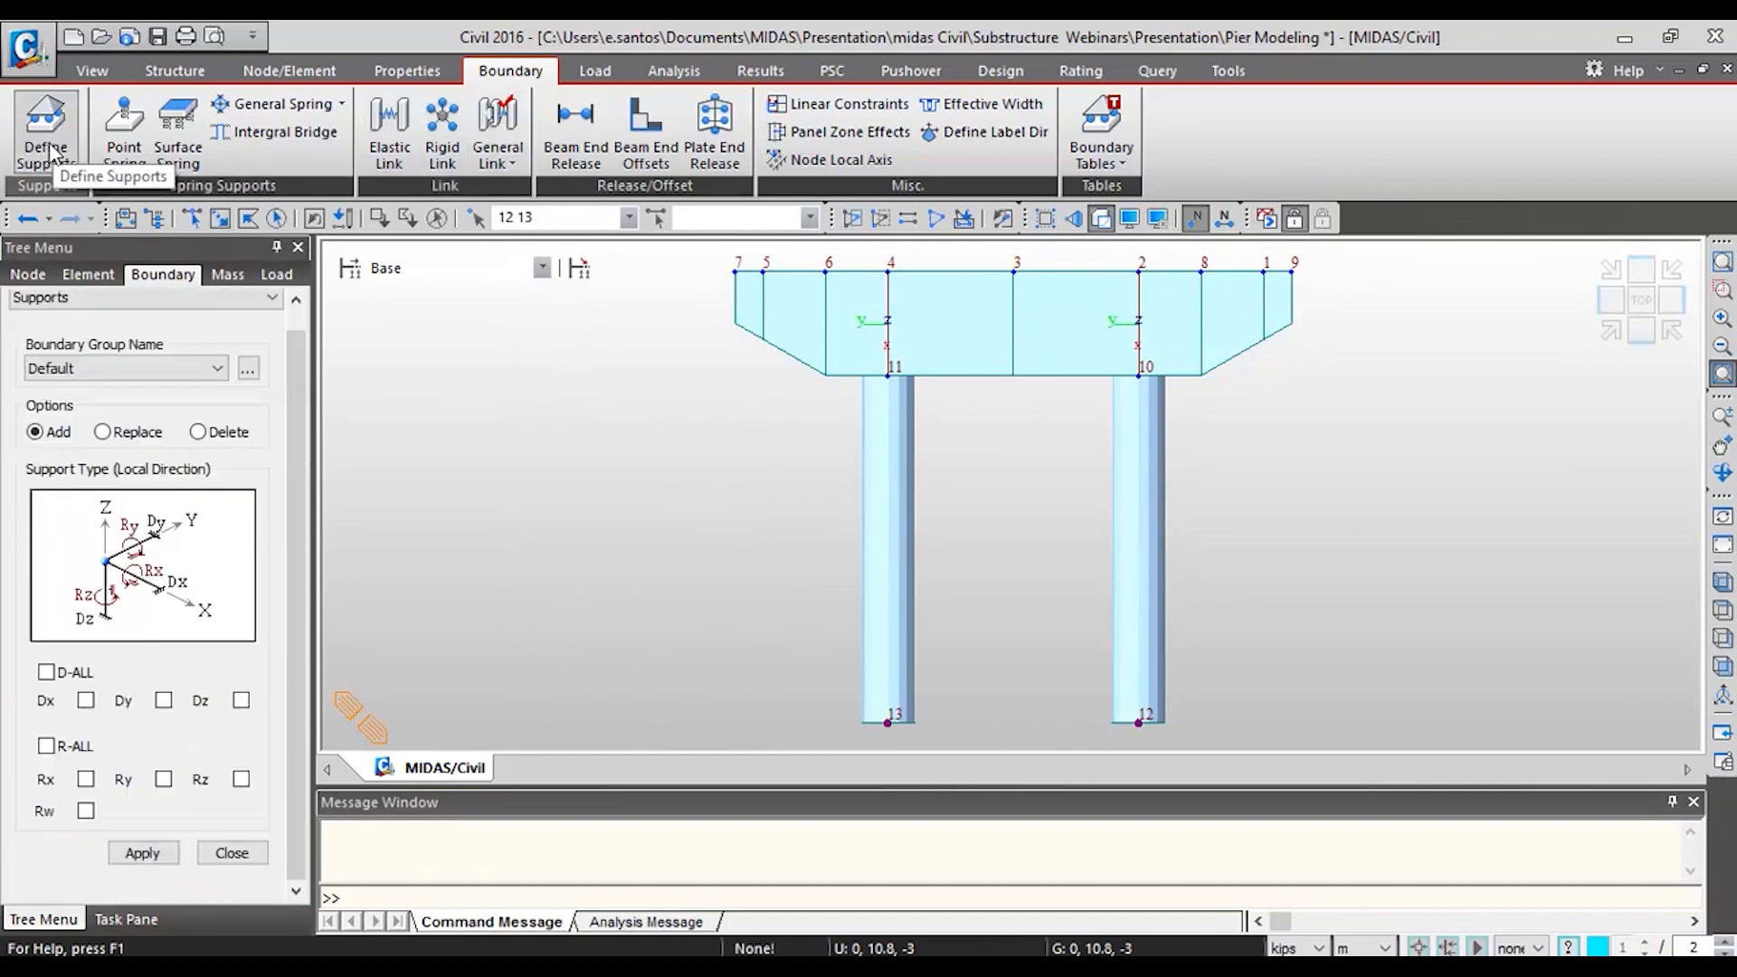
pyautogui.click(82, 673)
pyautogui.click(67, 753)
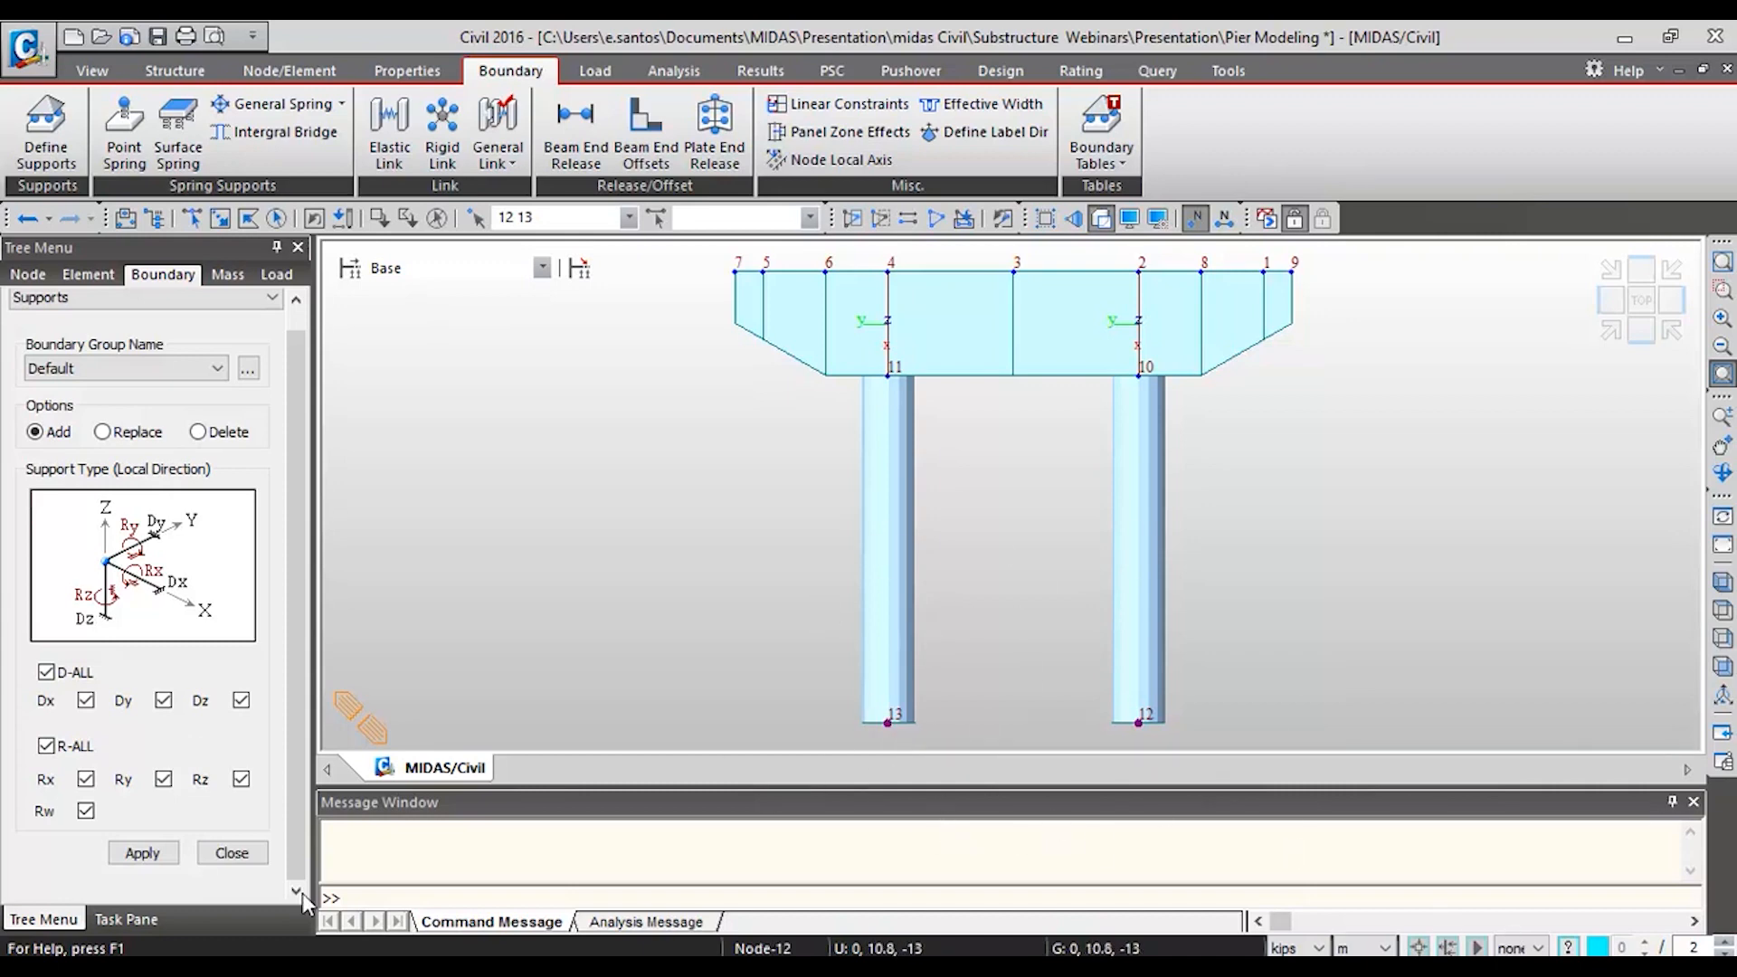
pyautogui.click(141, 853)
pyautogui.scroll(5, 903, 696)
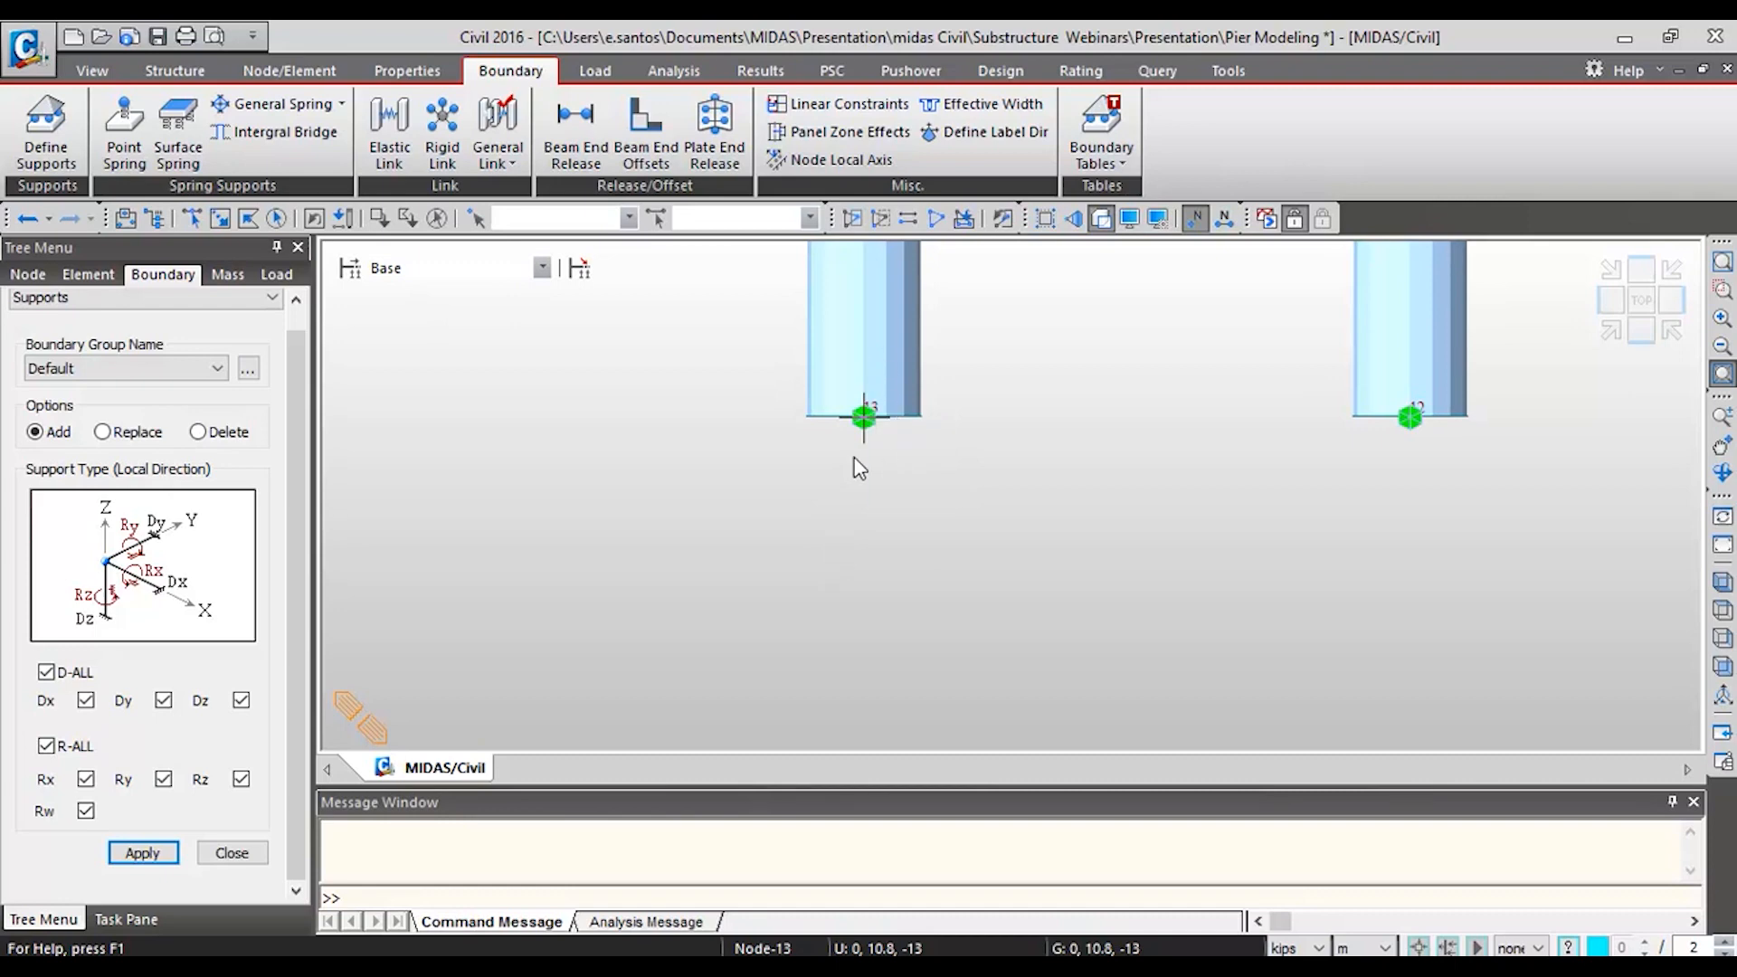
pyautogui.moveTo(859, 468)
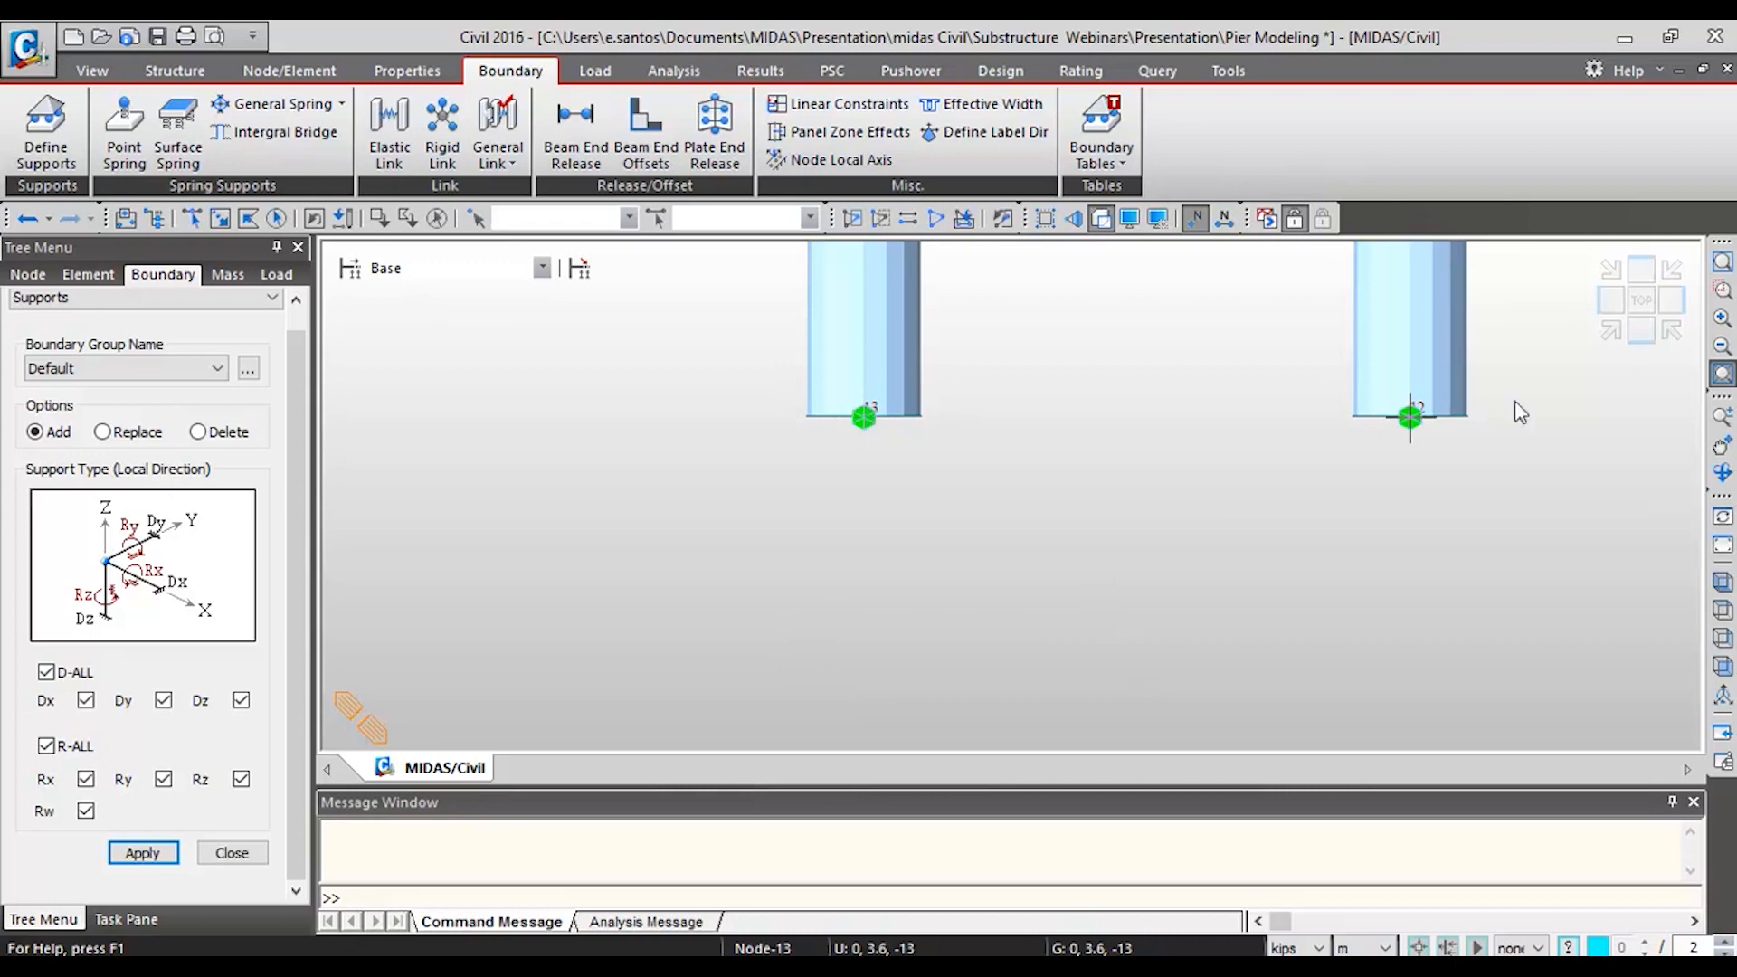
pyautogui.click(1611, 331)
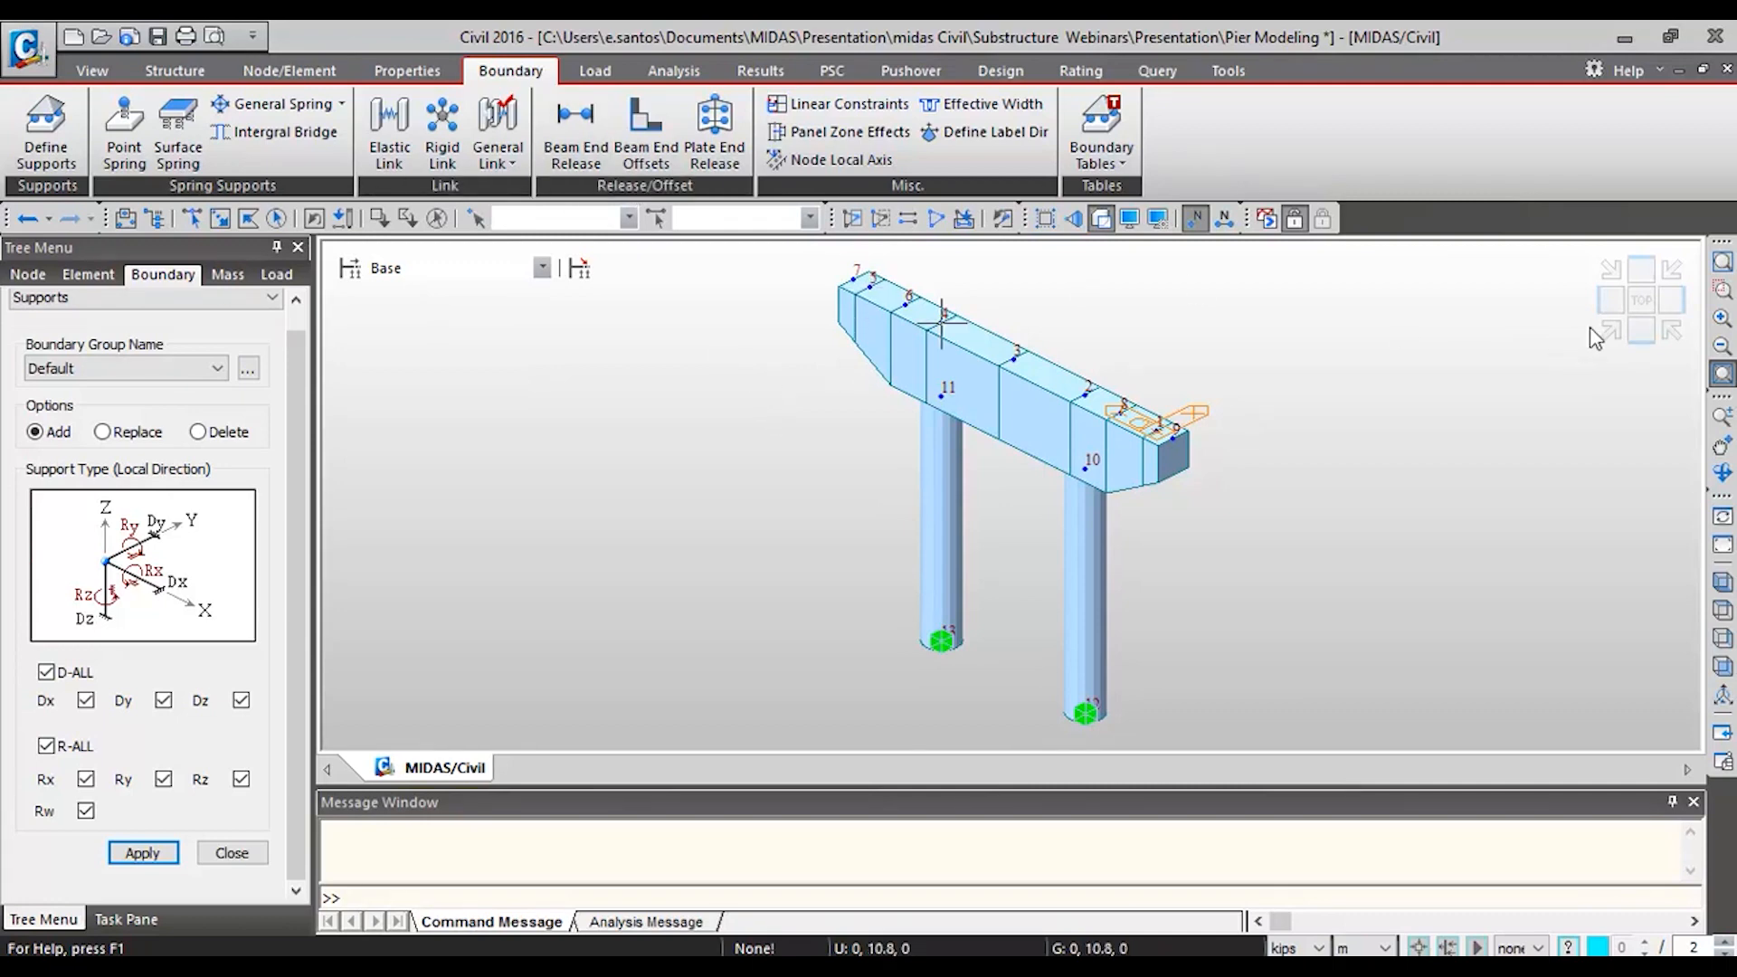
pyautogui.click(1611, 303)
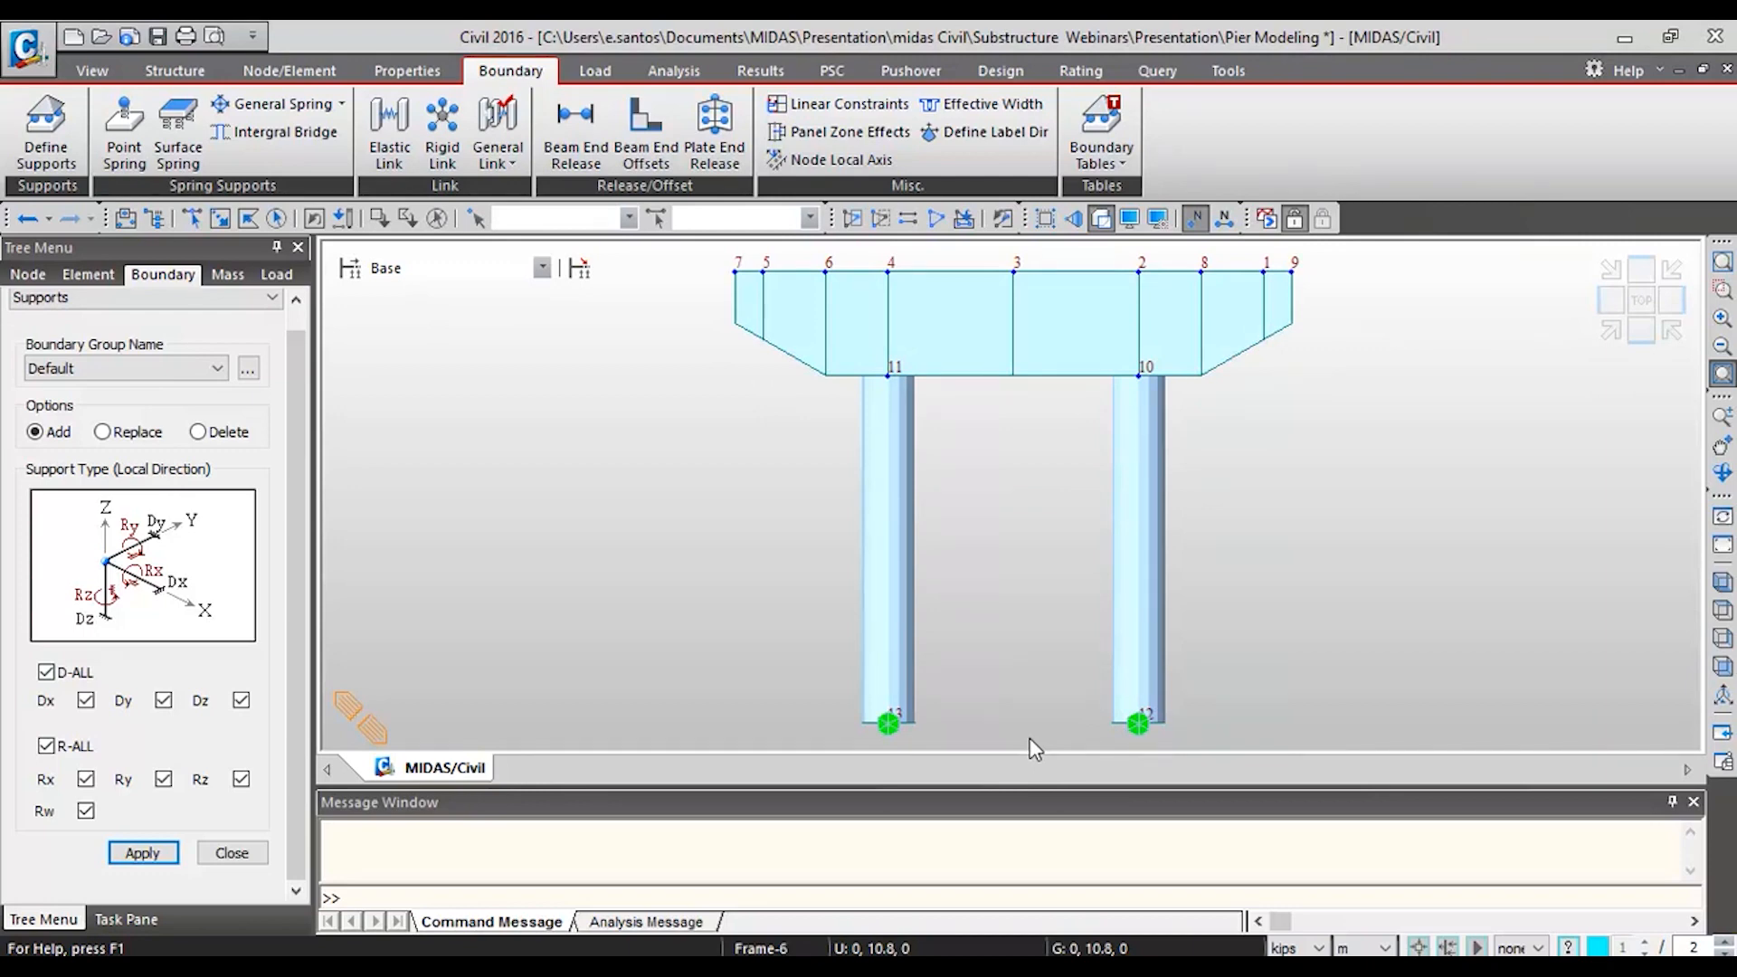
# - Define a static load case named Dead Load with the type Dead Load (D)
pyautogui.click(595, 73)
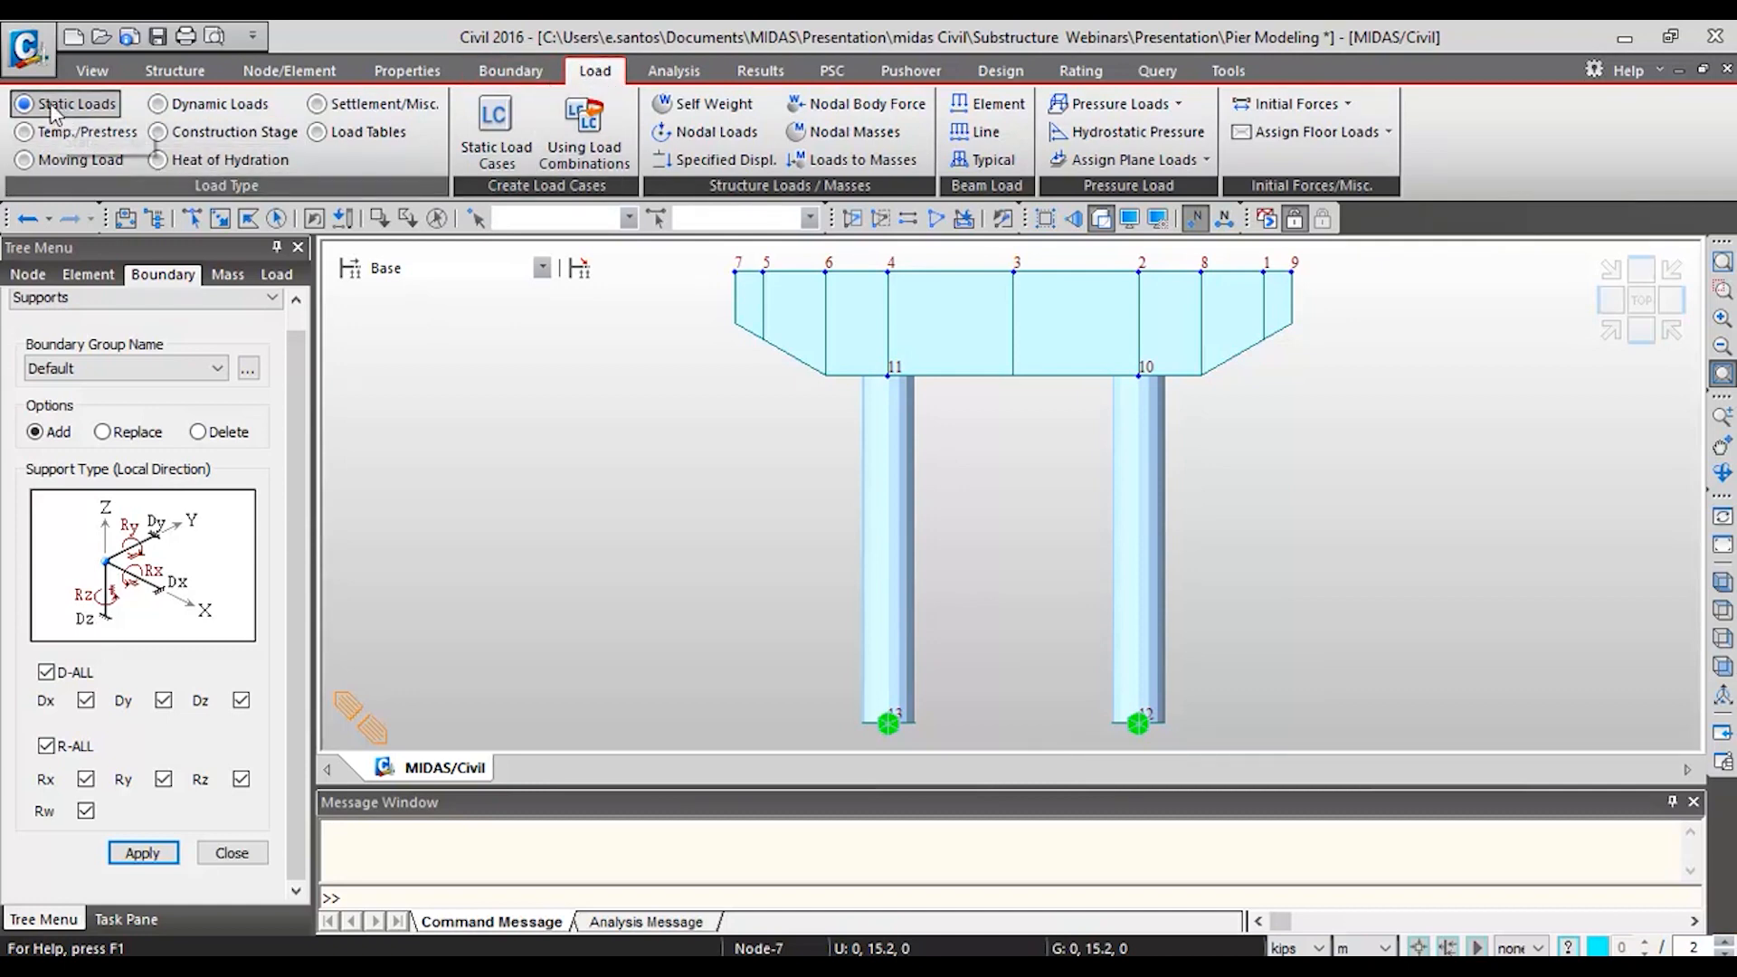
pyautogui.click(485, 123)
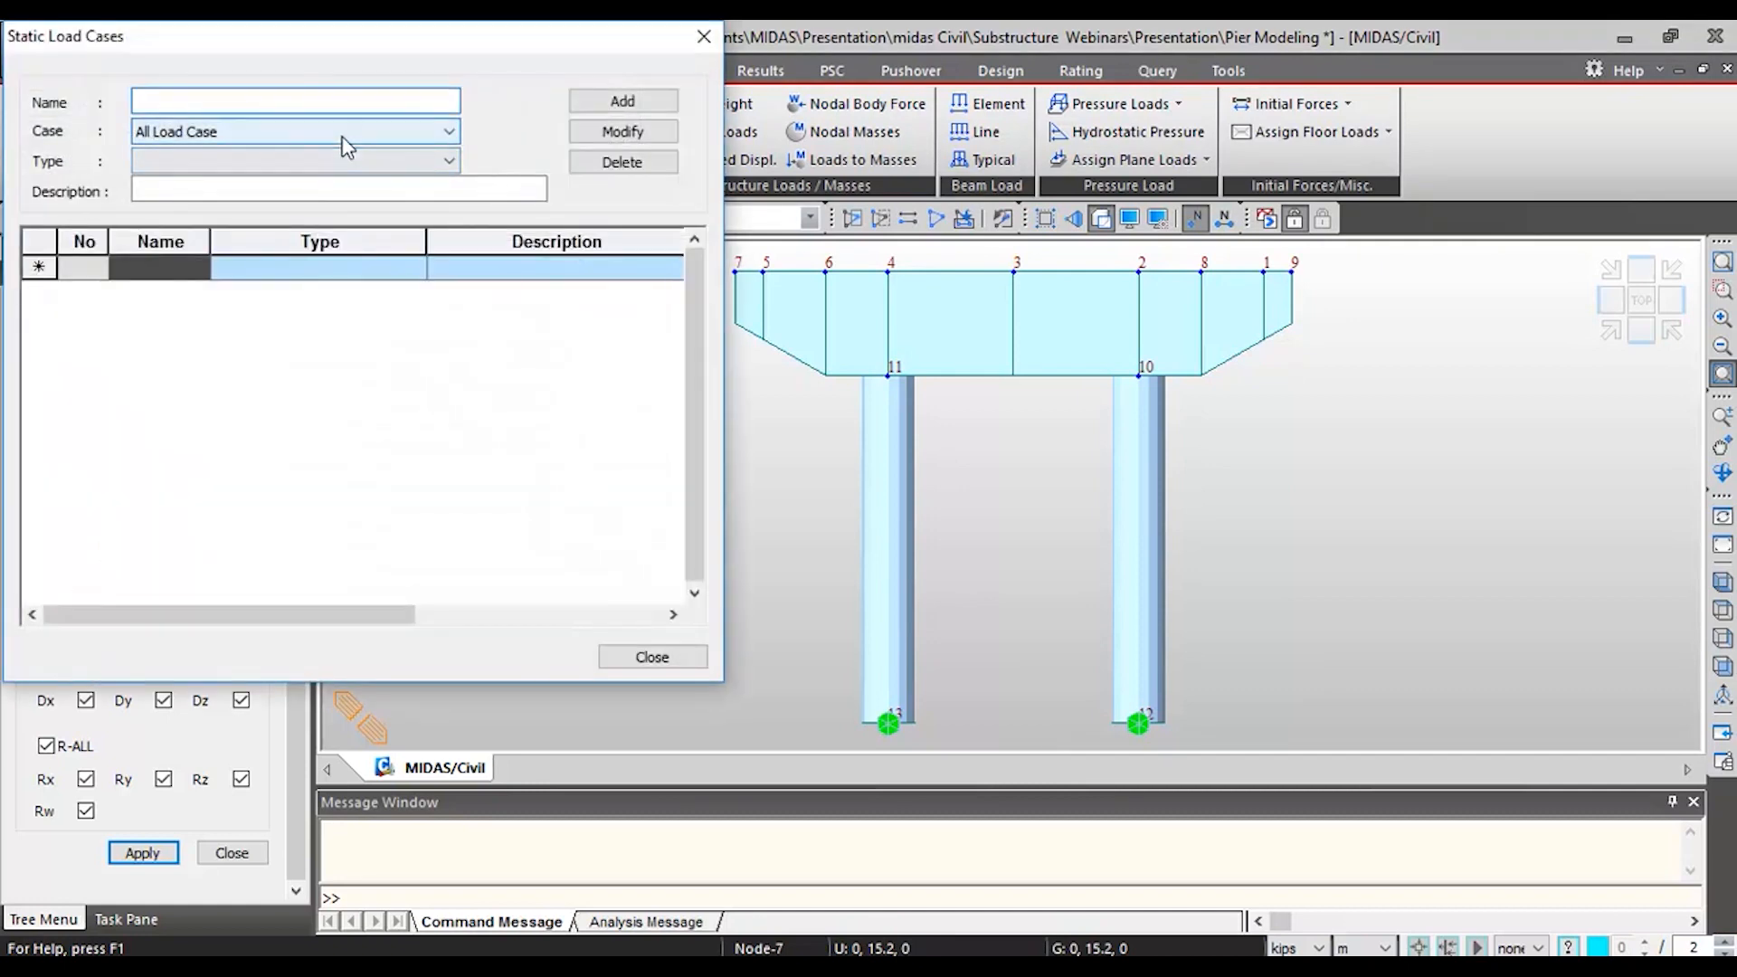
pyautogui.write('Dead Load')
pyautogui.click(326, 160)
pyautogui.scroll(-6, 349, 492)
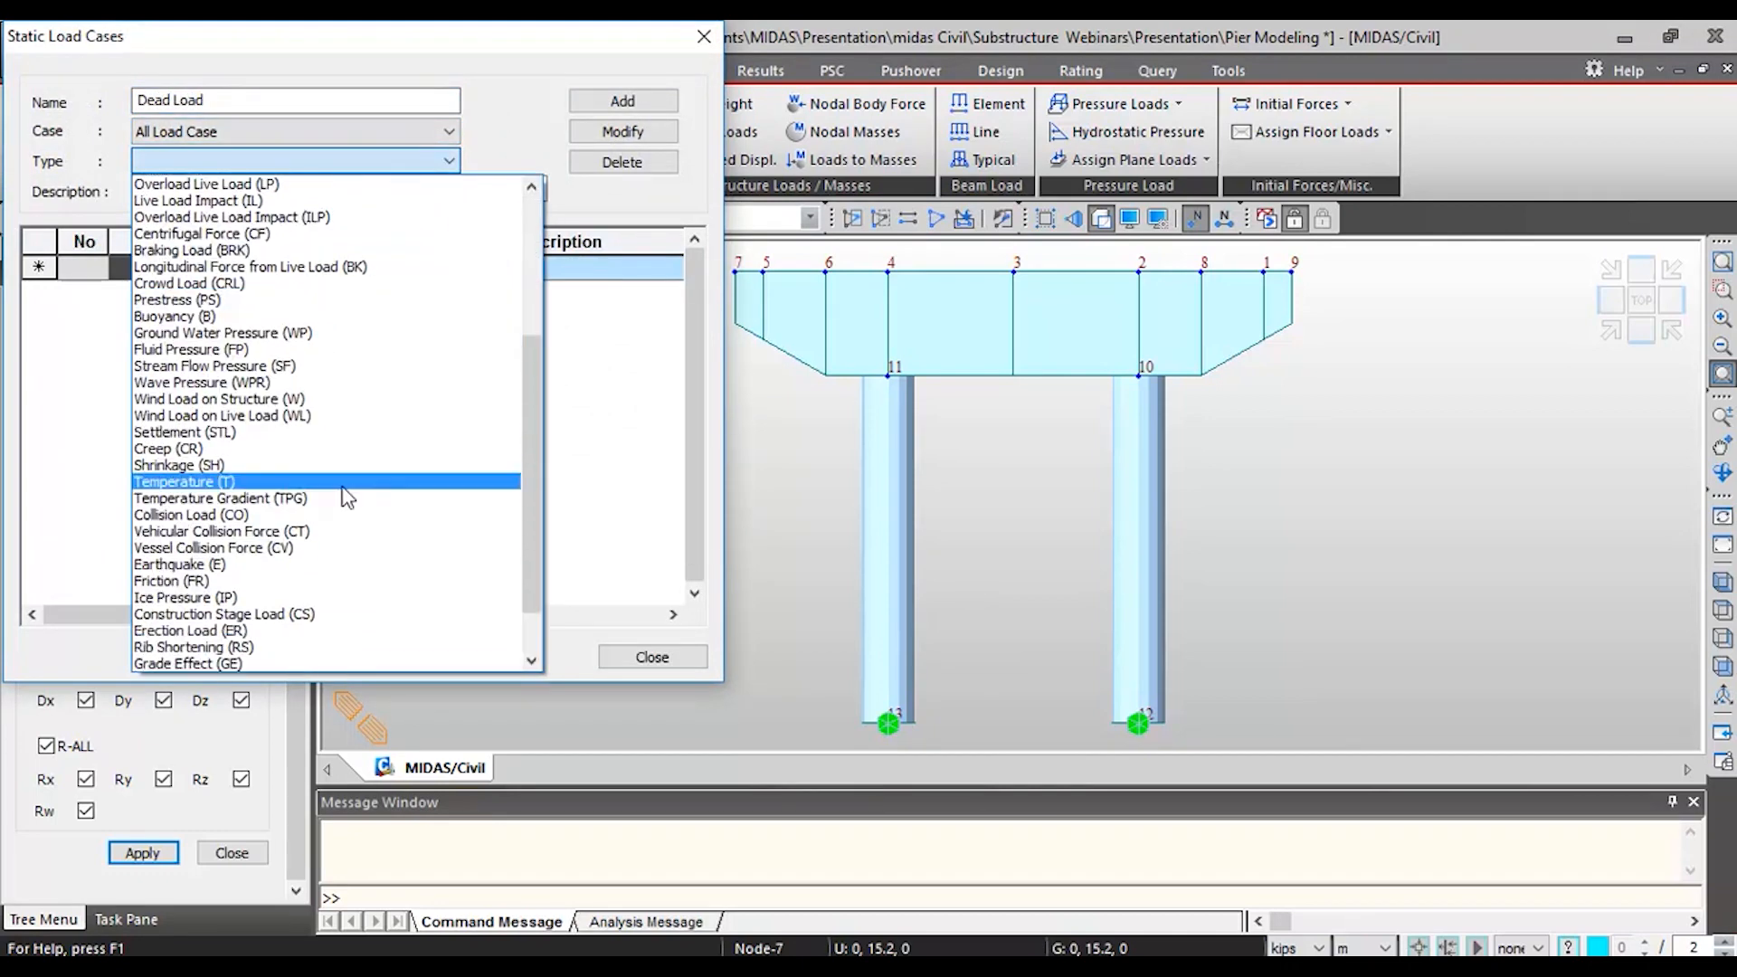
pyautogui.scroll(5, 299, 407)
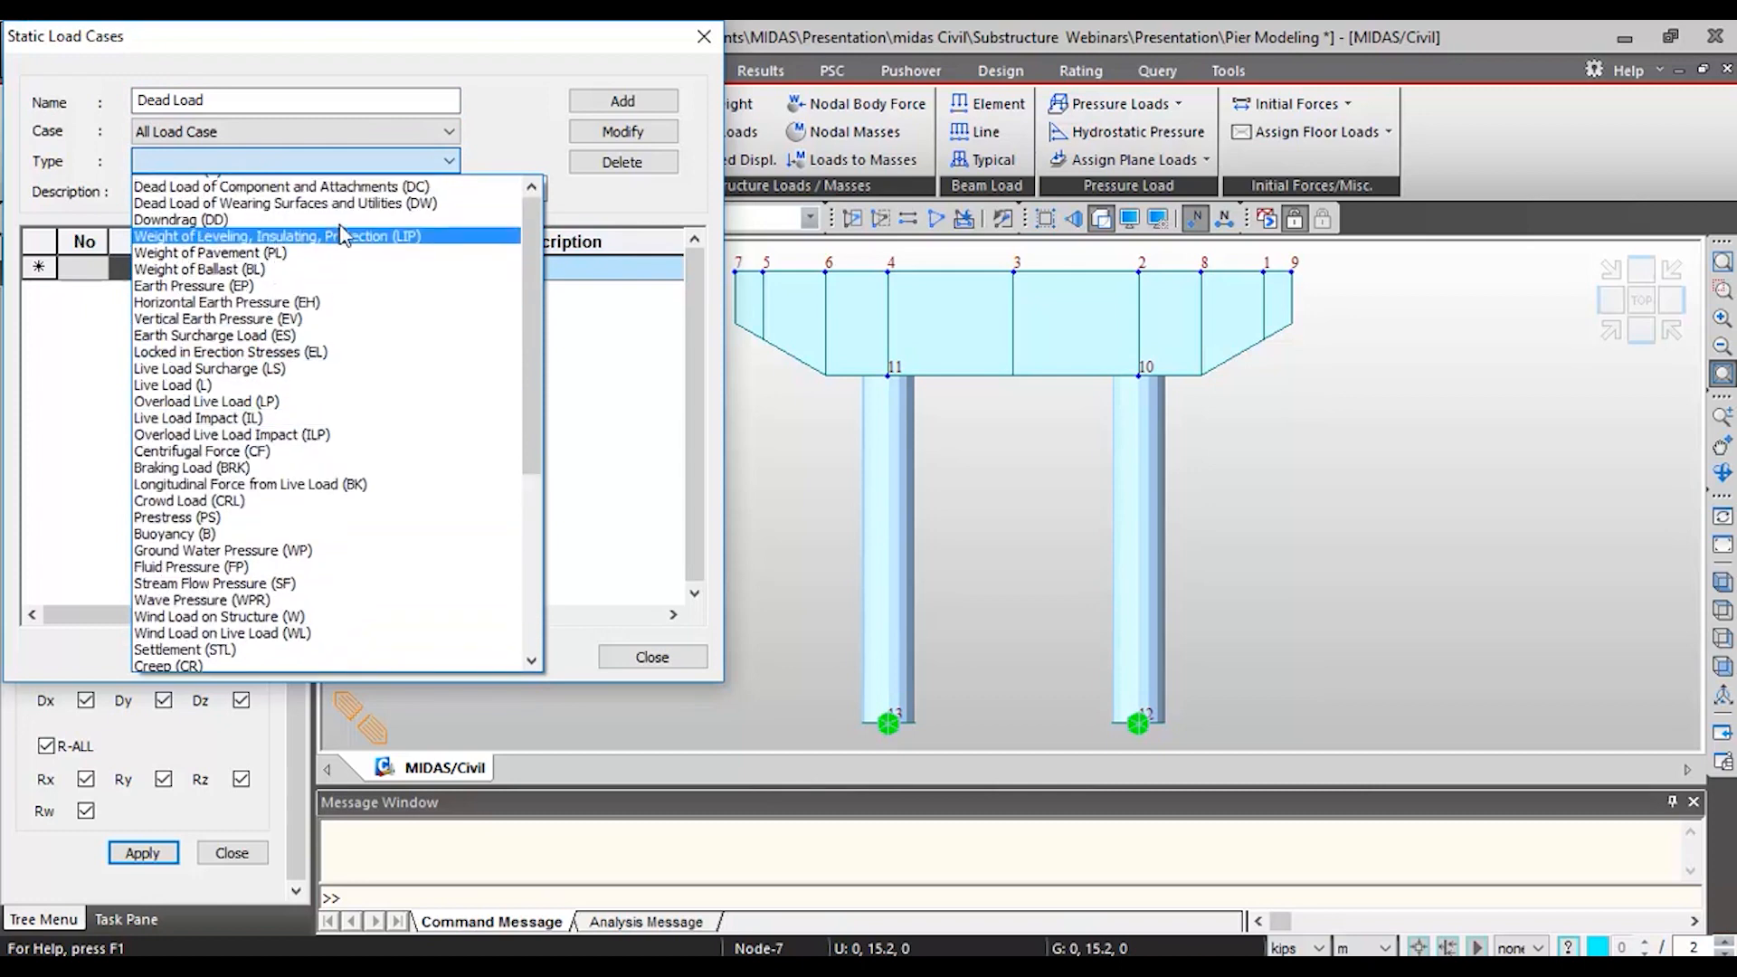
pyautogui.scroll(3, 334, 226)
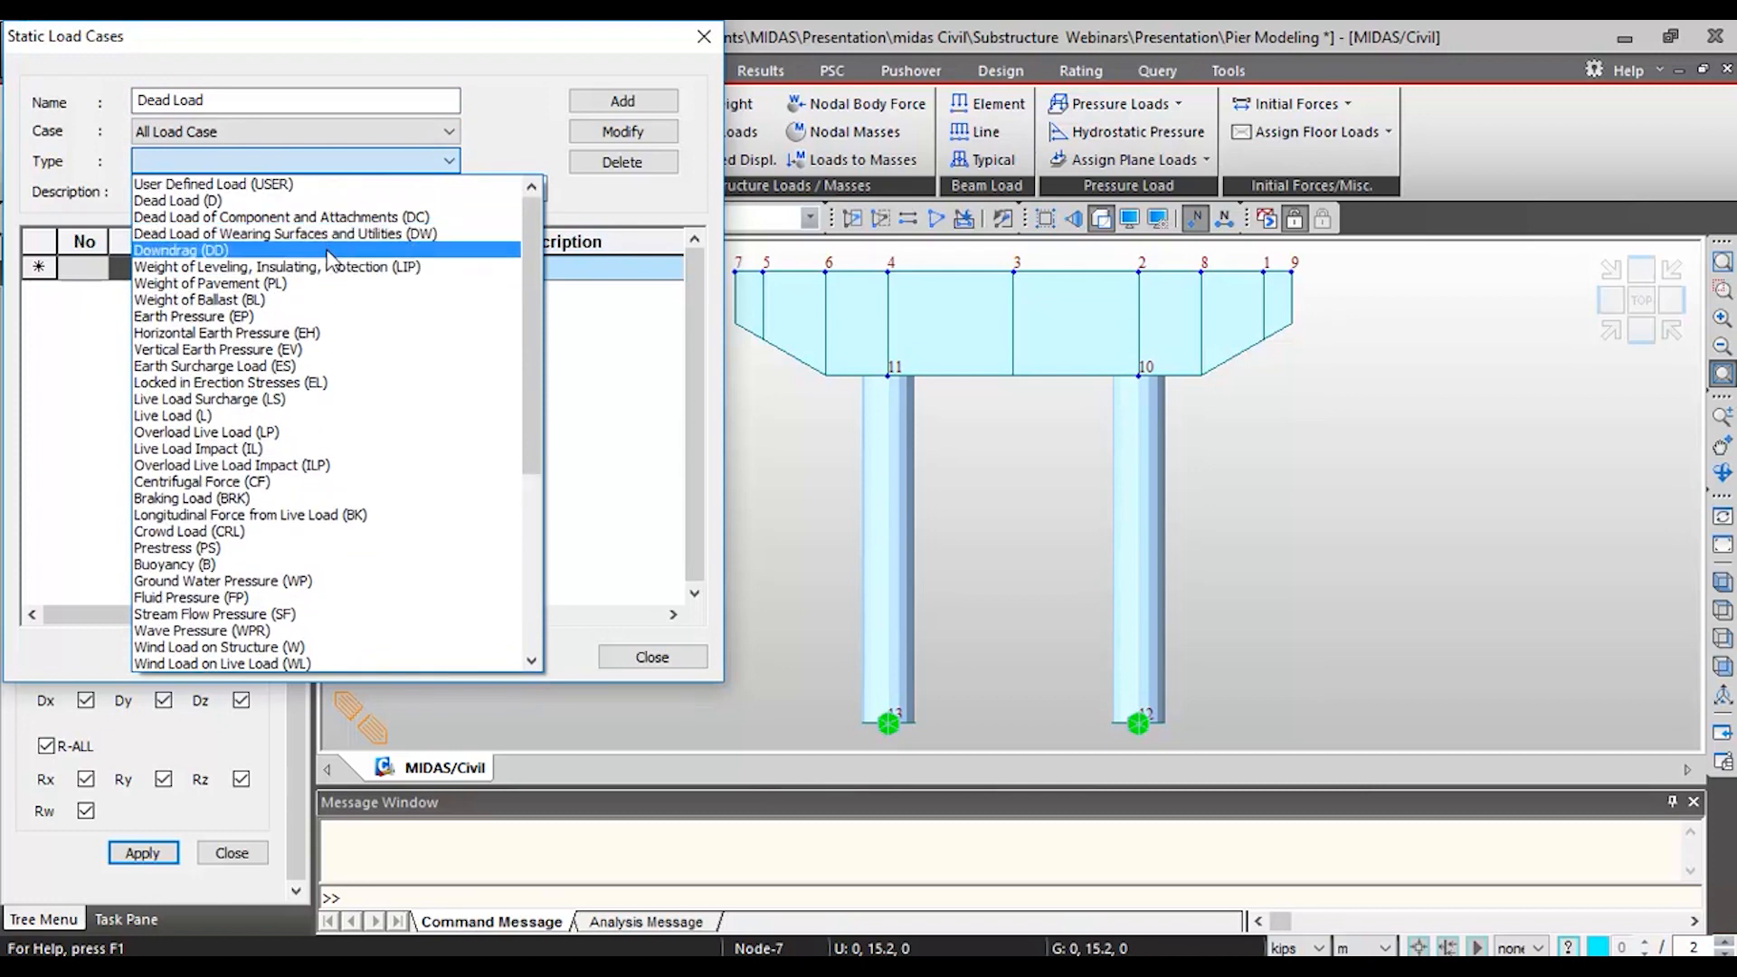
pyautogui.click(331, 201)
pyautogui.click(622, 100)
pyautogui.moveTo(650, 40); pyautogui.dragTo(781, 116)
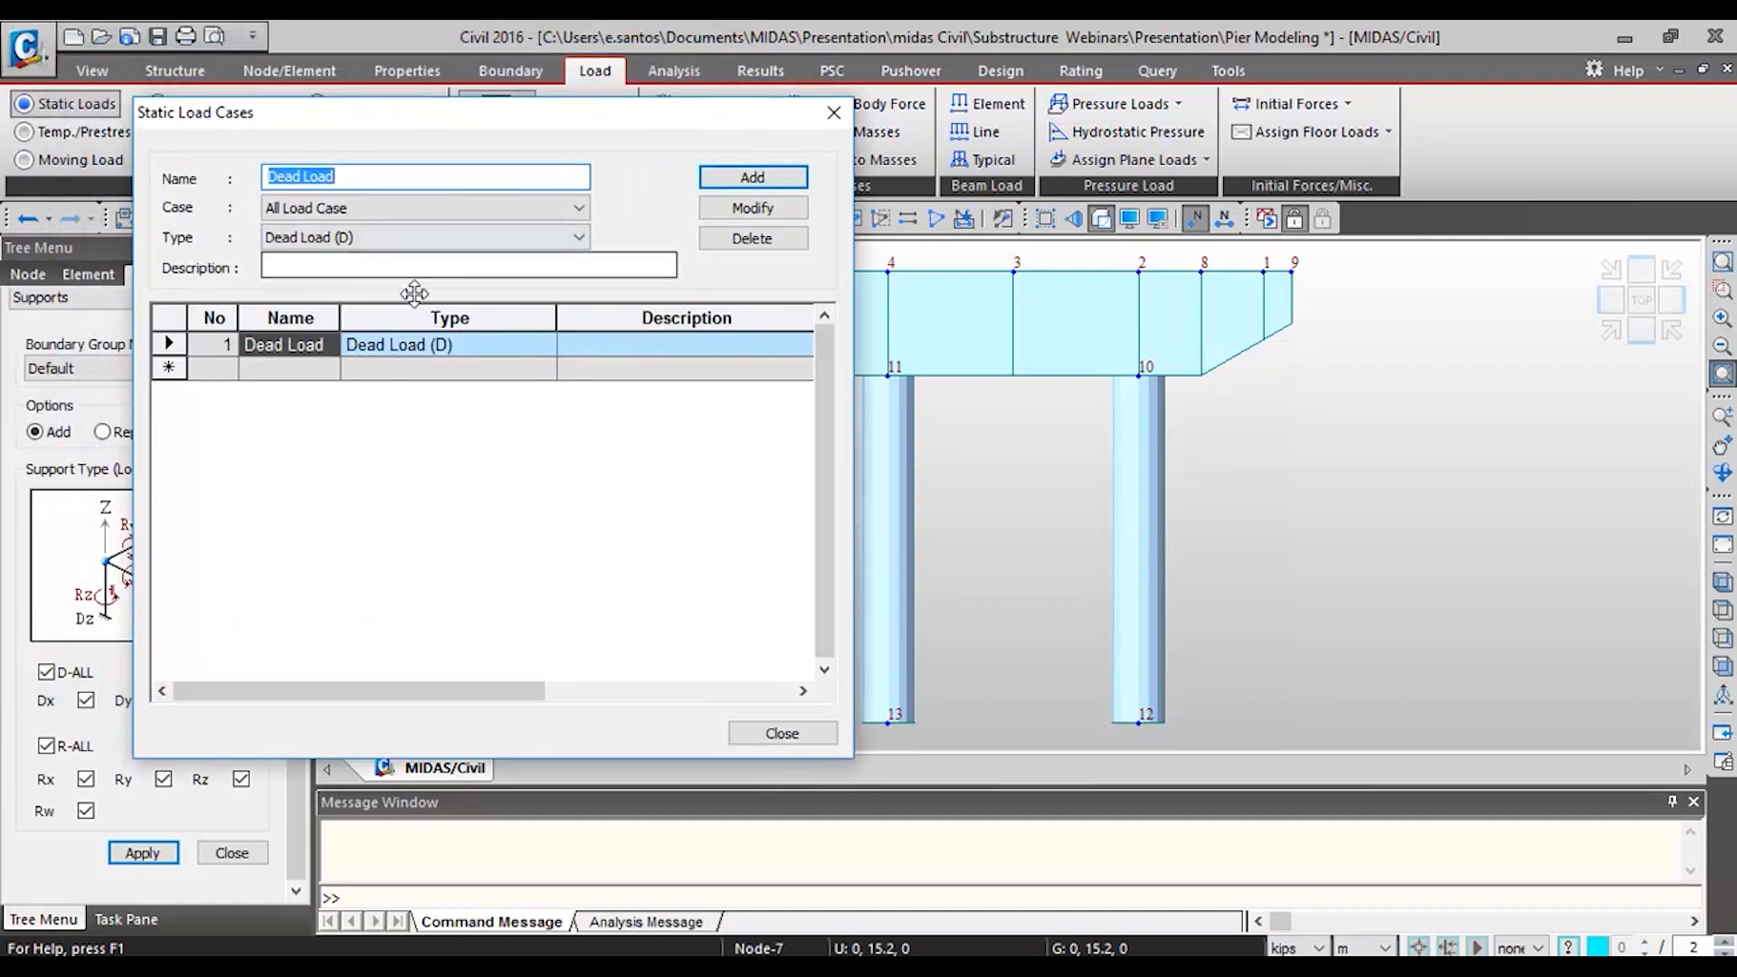
# - Look through the available static load types without changing the case, and close the load case definitions
pyautogui.click(487, 237)
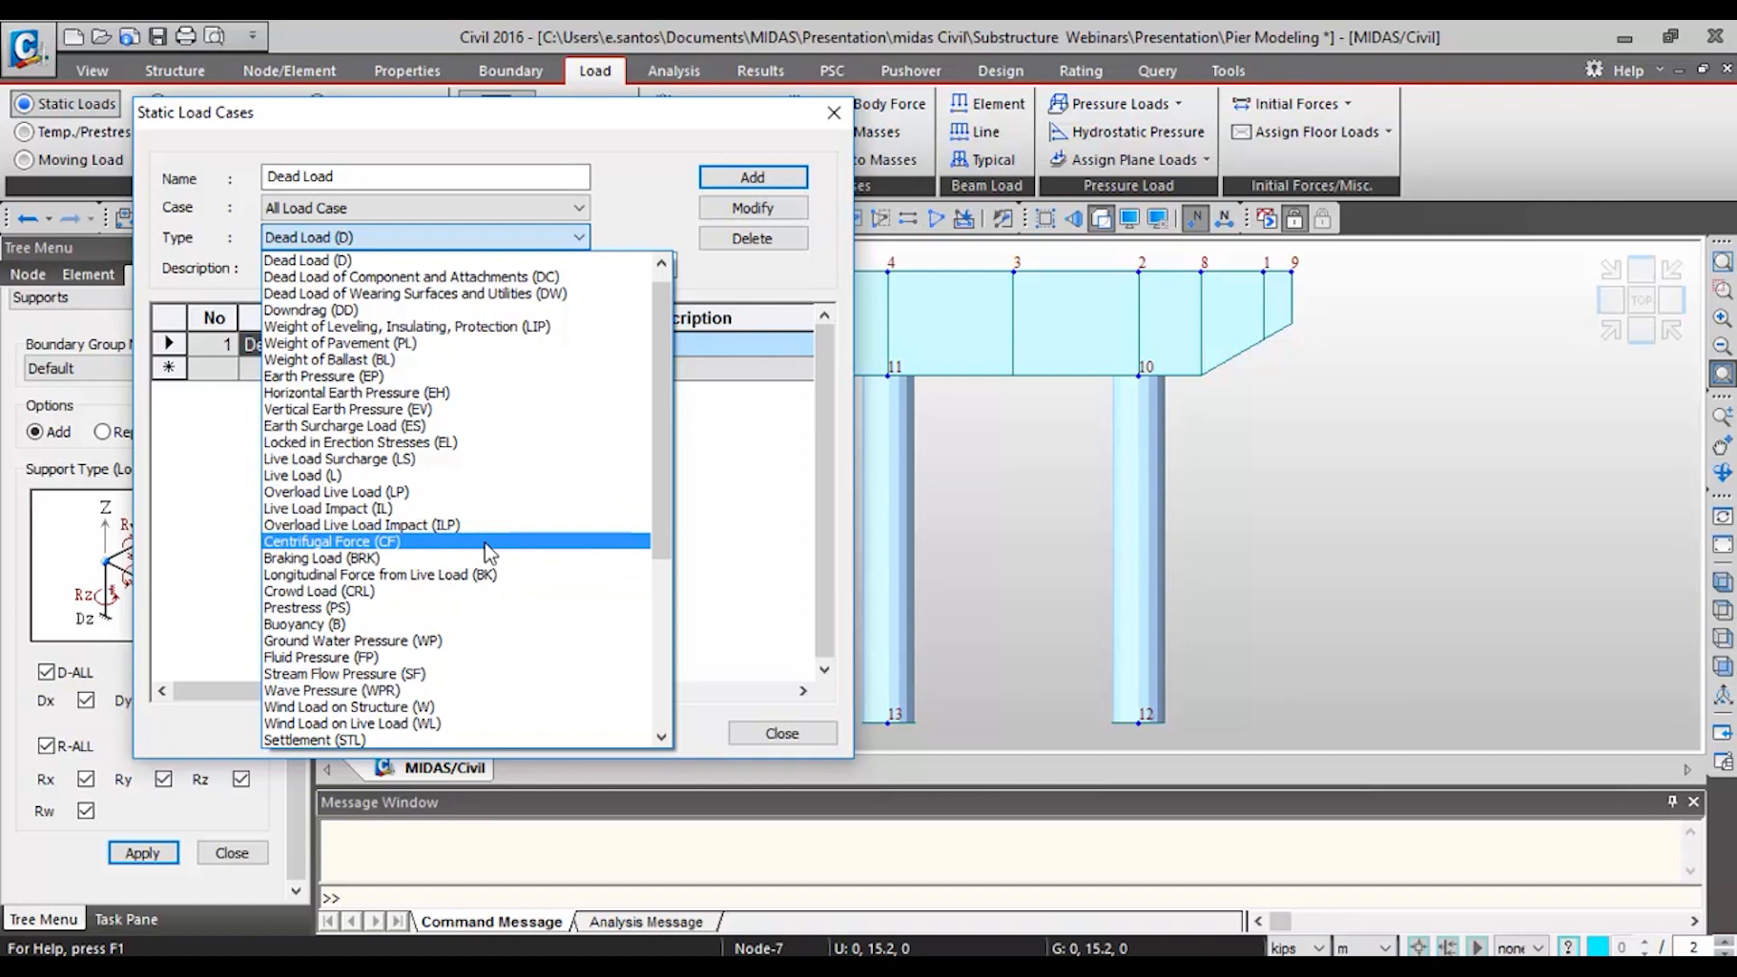
pyautogui.scroll(-1, 516, 377)
pyautogui.scroll(-2, 513, 370)
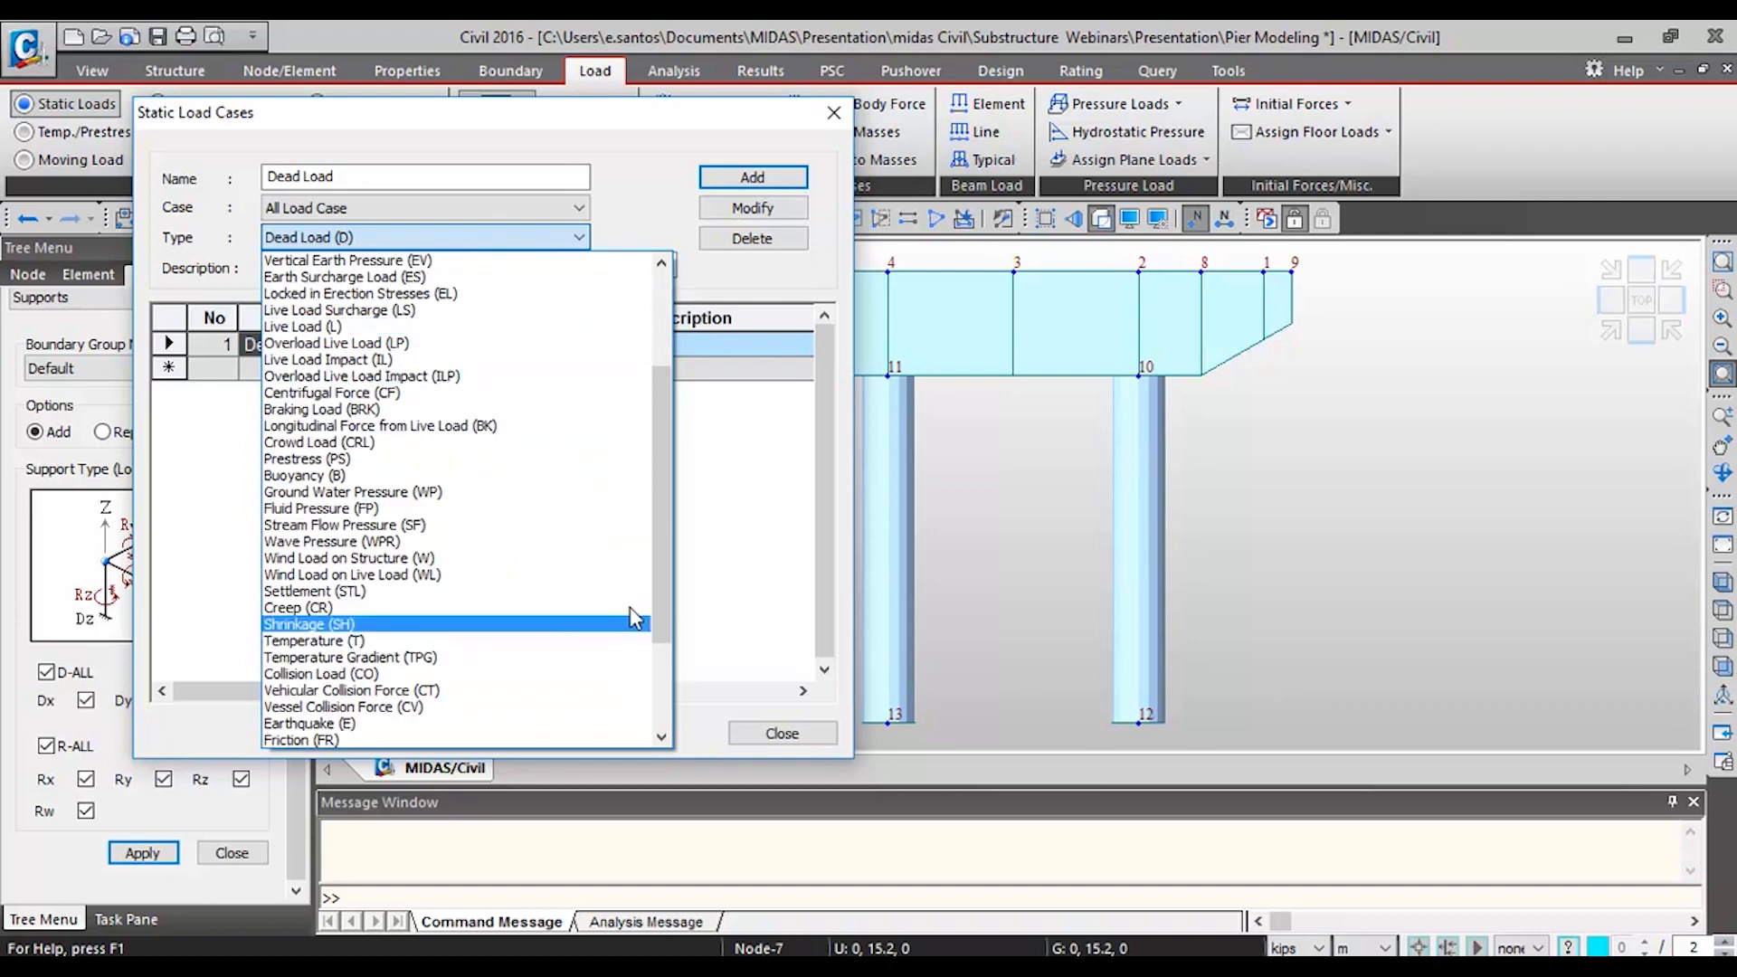
pyautogui.click(766, 551)
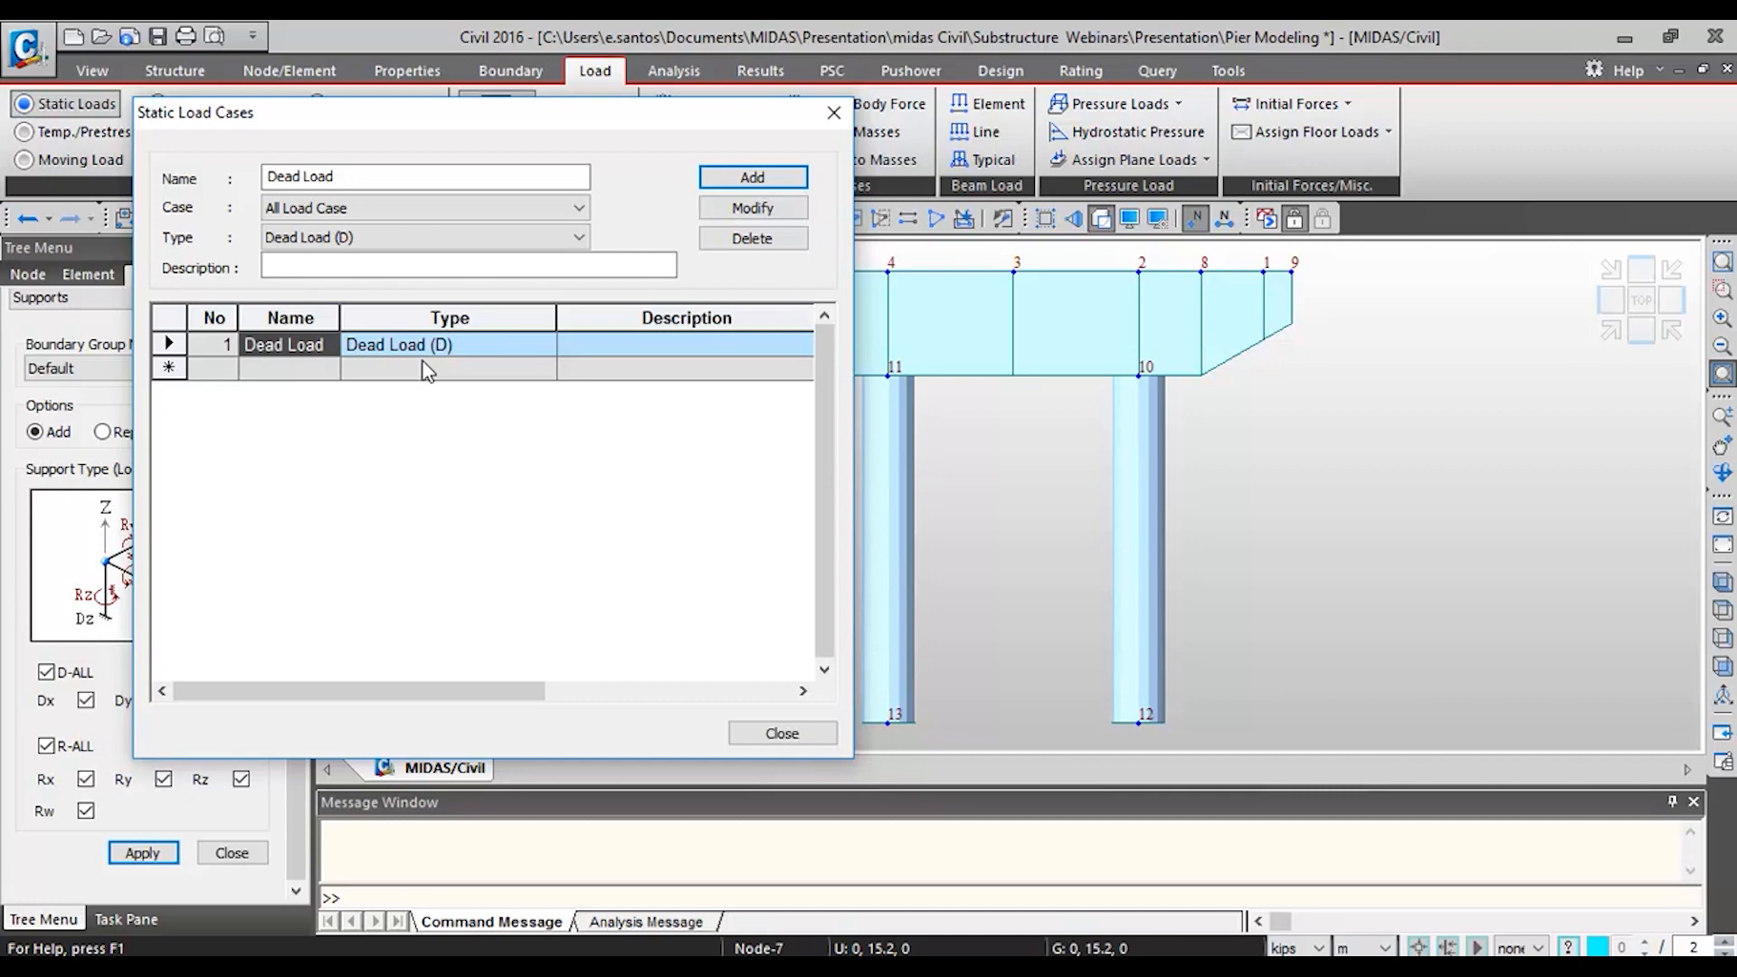
pyautogui.click(782, 733)
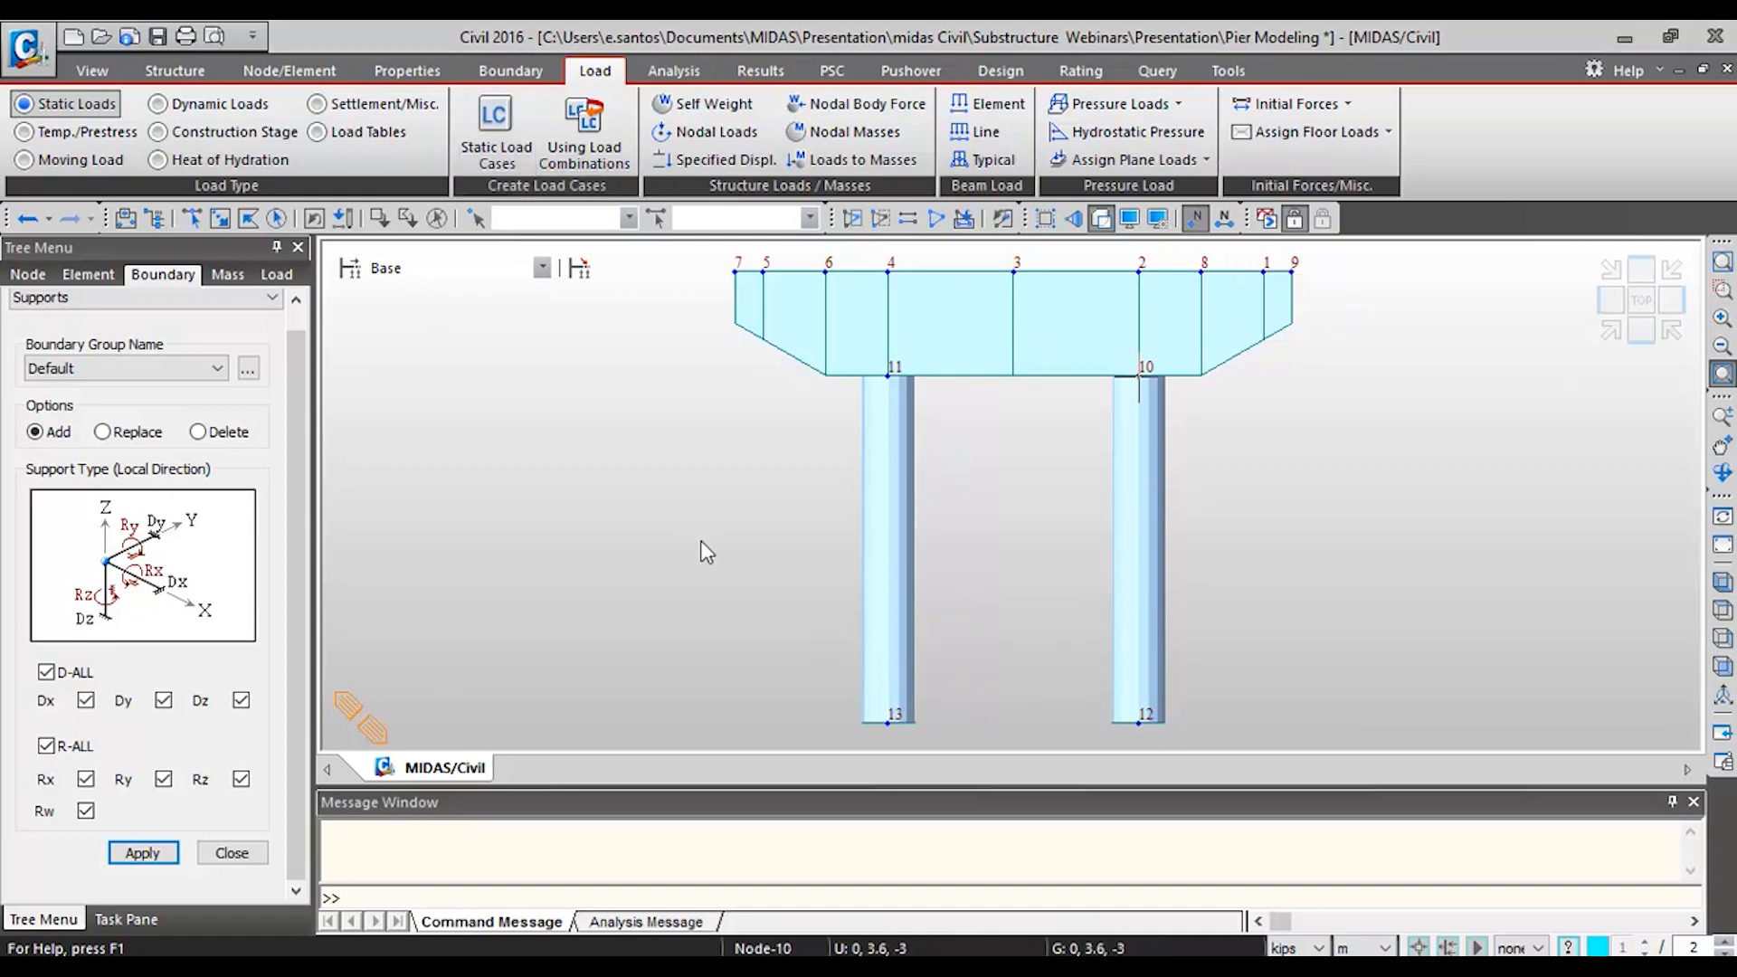
# - Apply a nodal load FZ of -290.5 kips to cap nodes 1 to 5 under the Dead Load case
pyautogui.scroll(-5, 701, 543)
pyautogui.scroll(2, 589, 598)
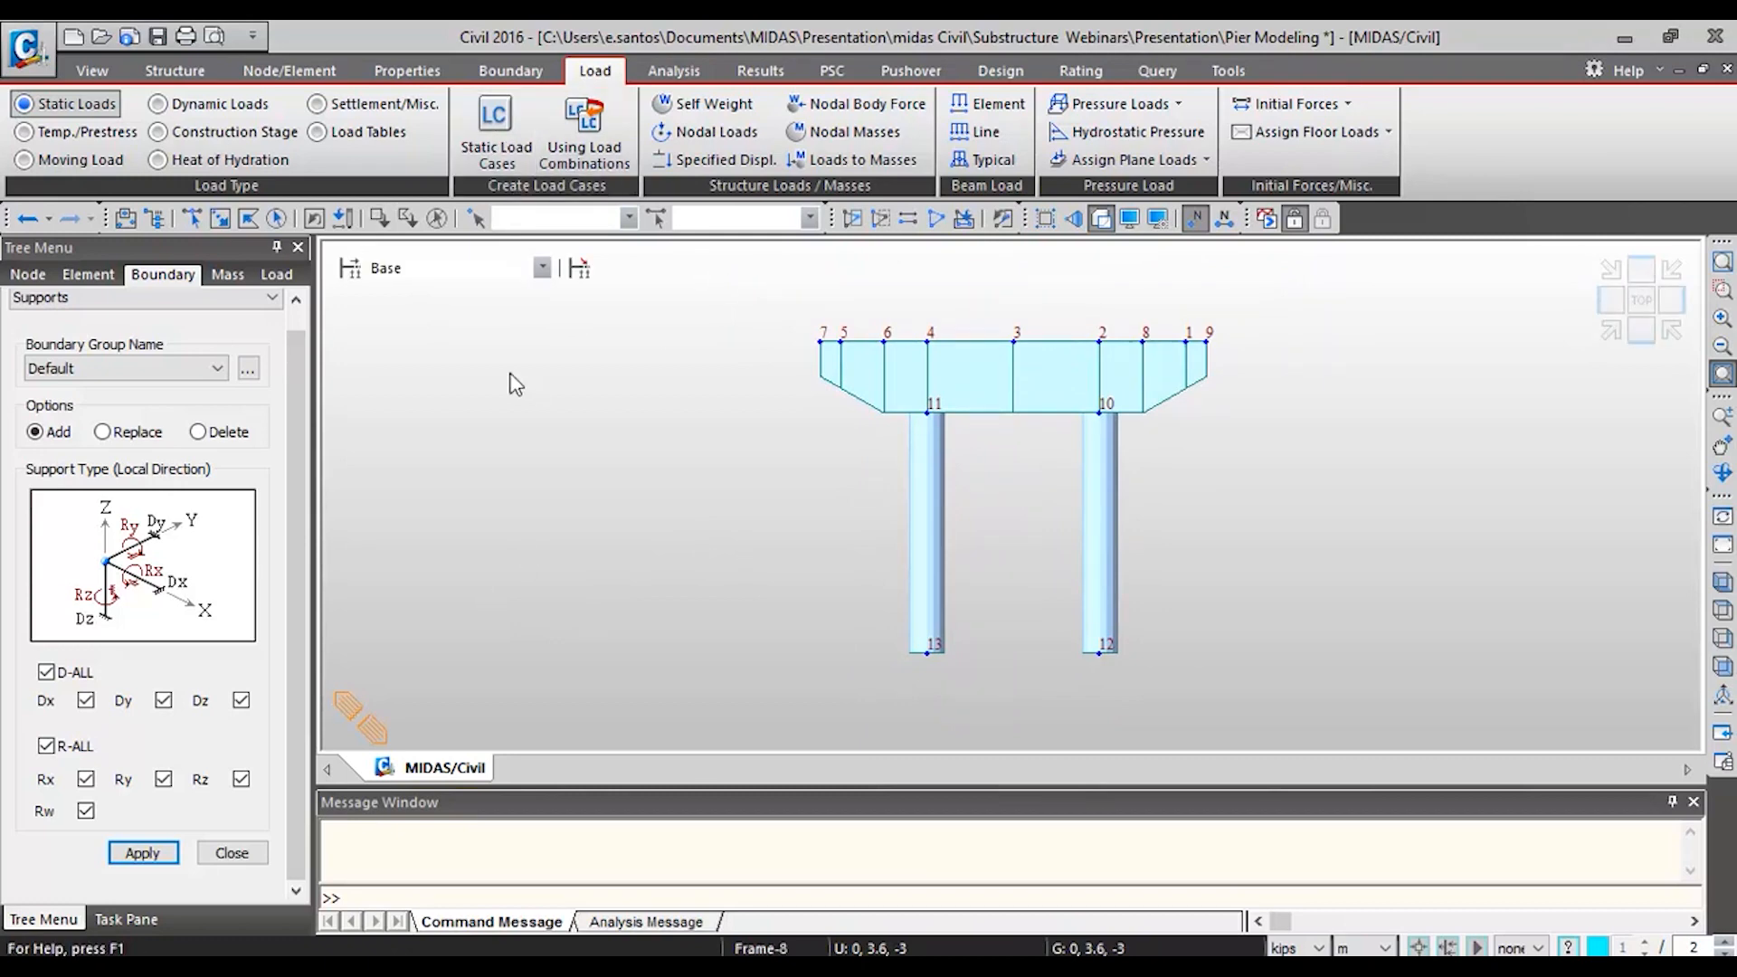
pyautogui.click(737, 130)
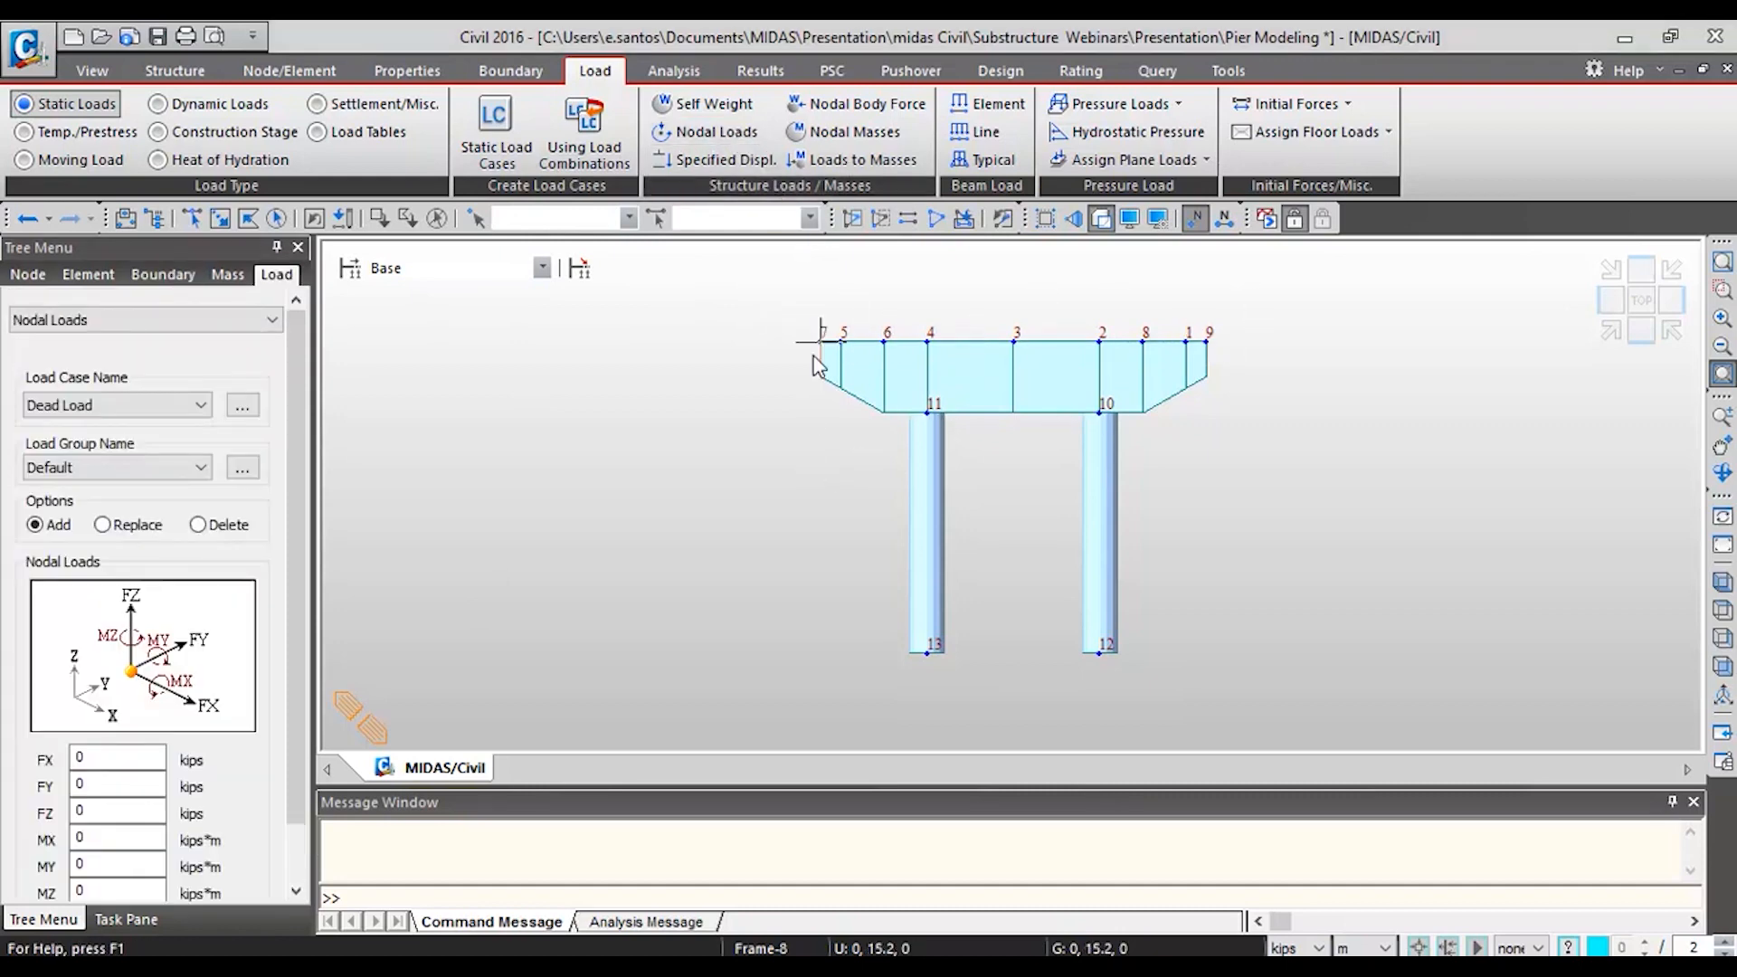
pyautogui.moveTo(817, 364)
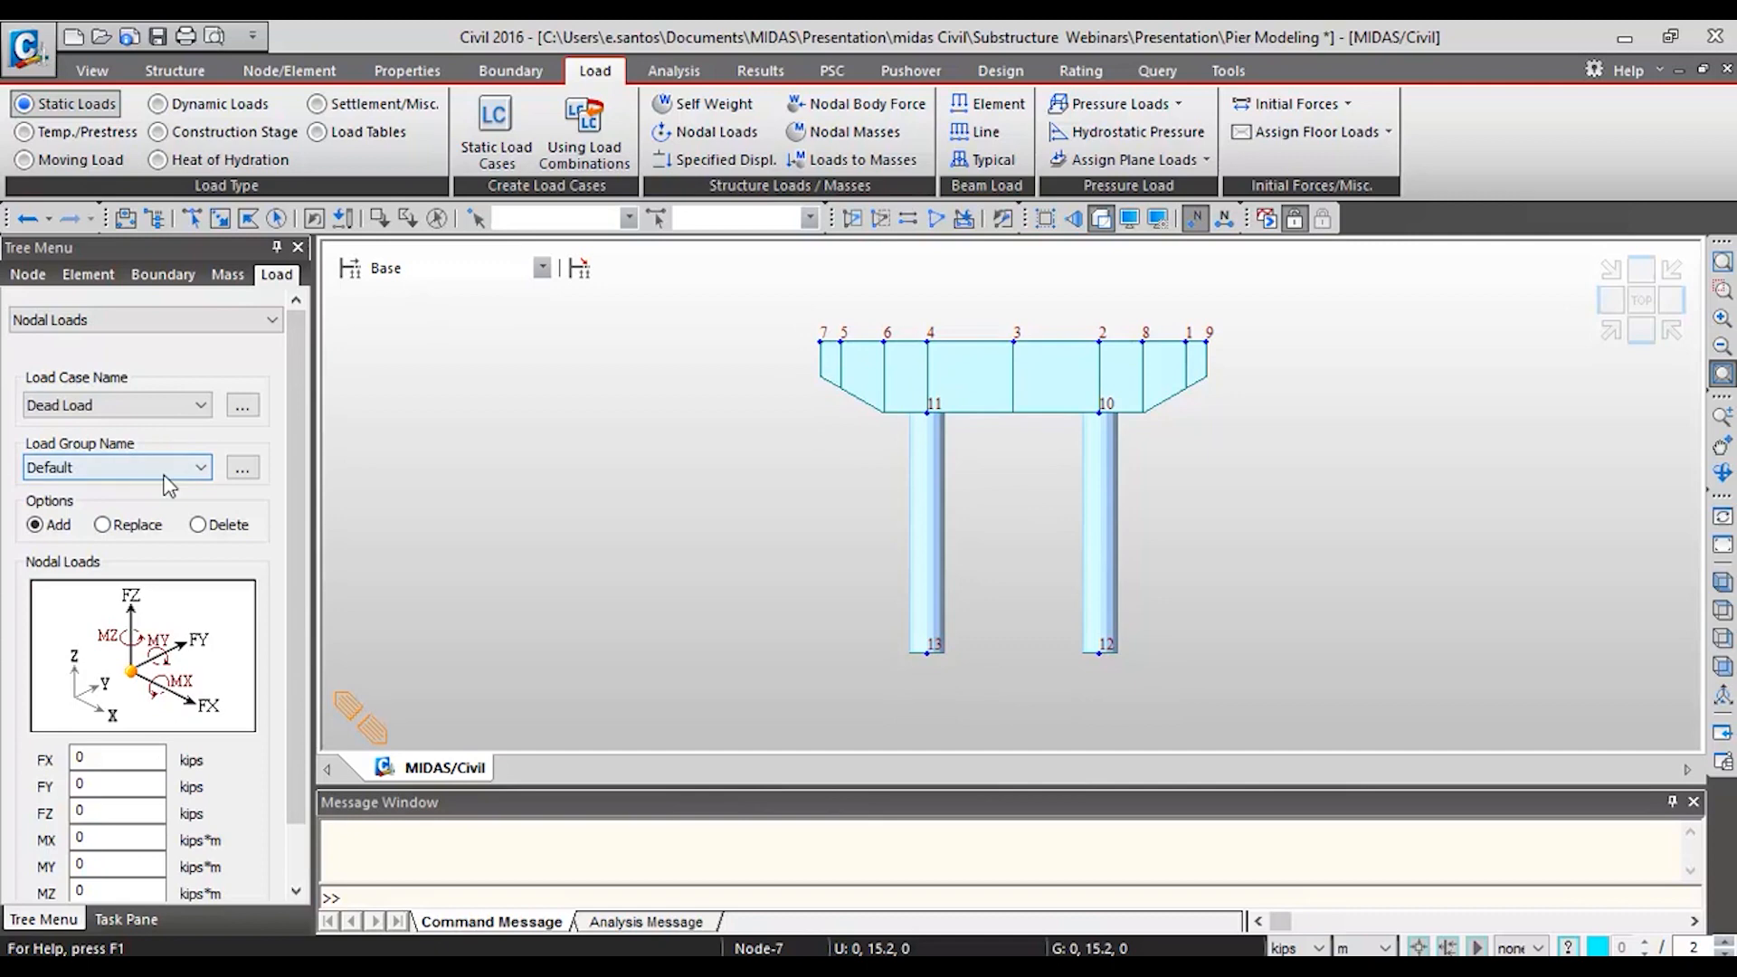
pyautogui.scroll(-2, 285, 525)
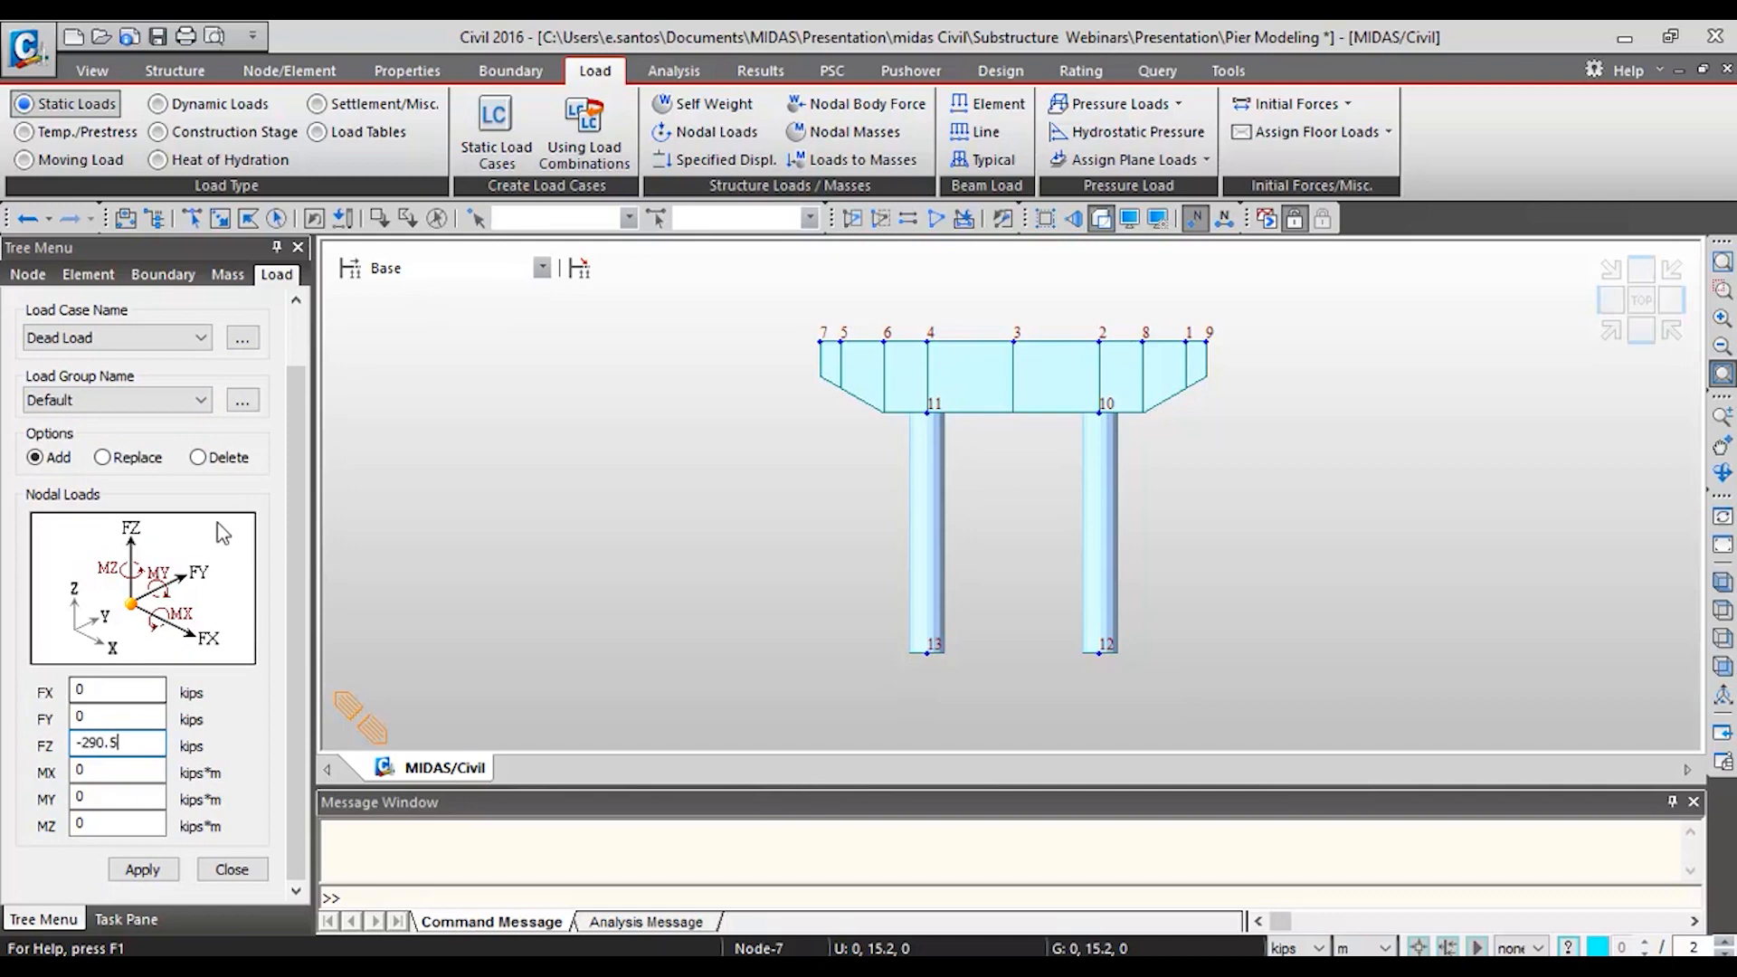
pyautogui.click(219, 222)
pyautogui.moveTo(830, 326); pyautogui.dragTo(855, 391)
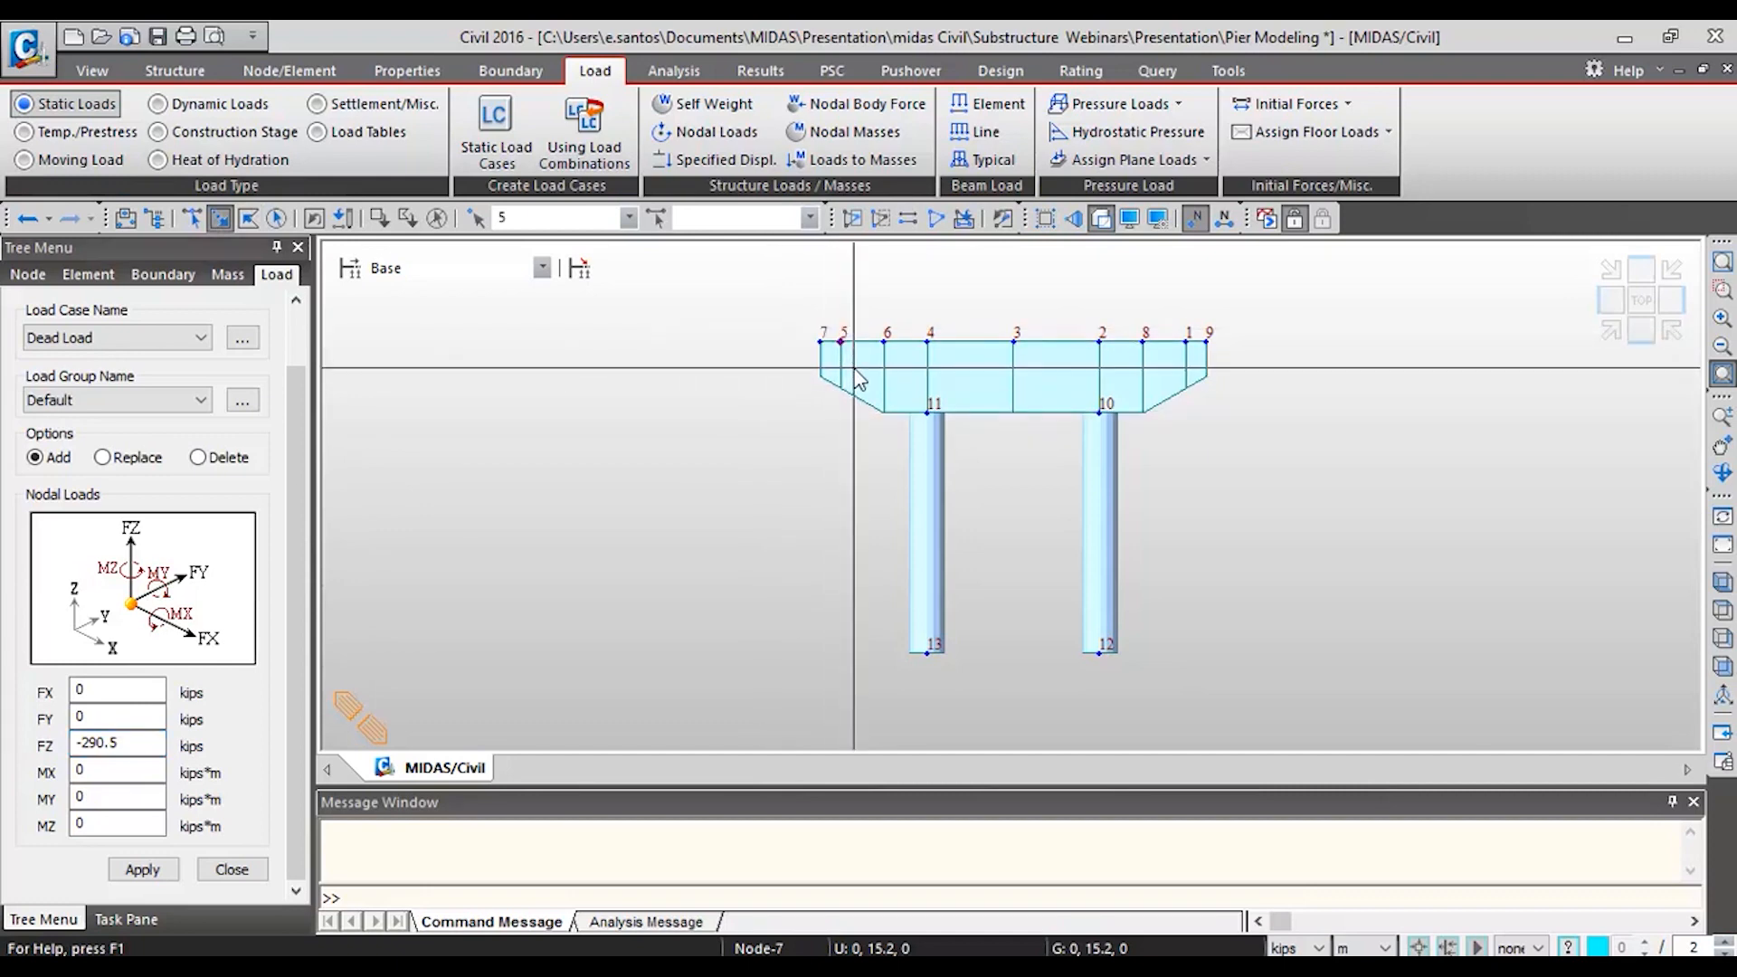
pyautogui.moveTo(919, 319); pyautogui.dragTo(952, 372)
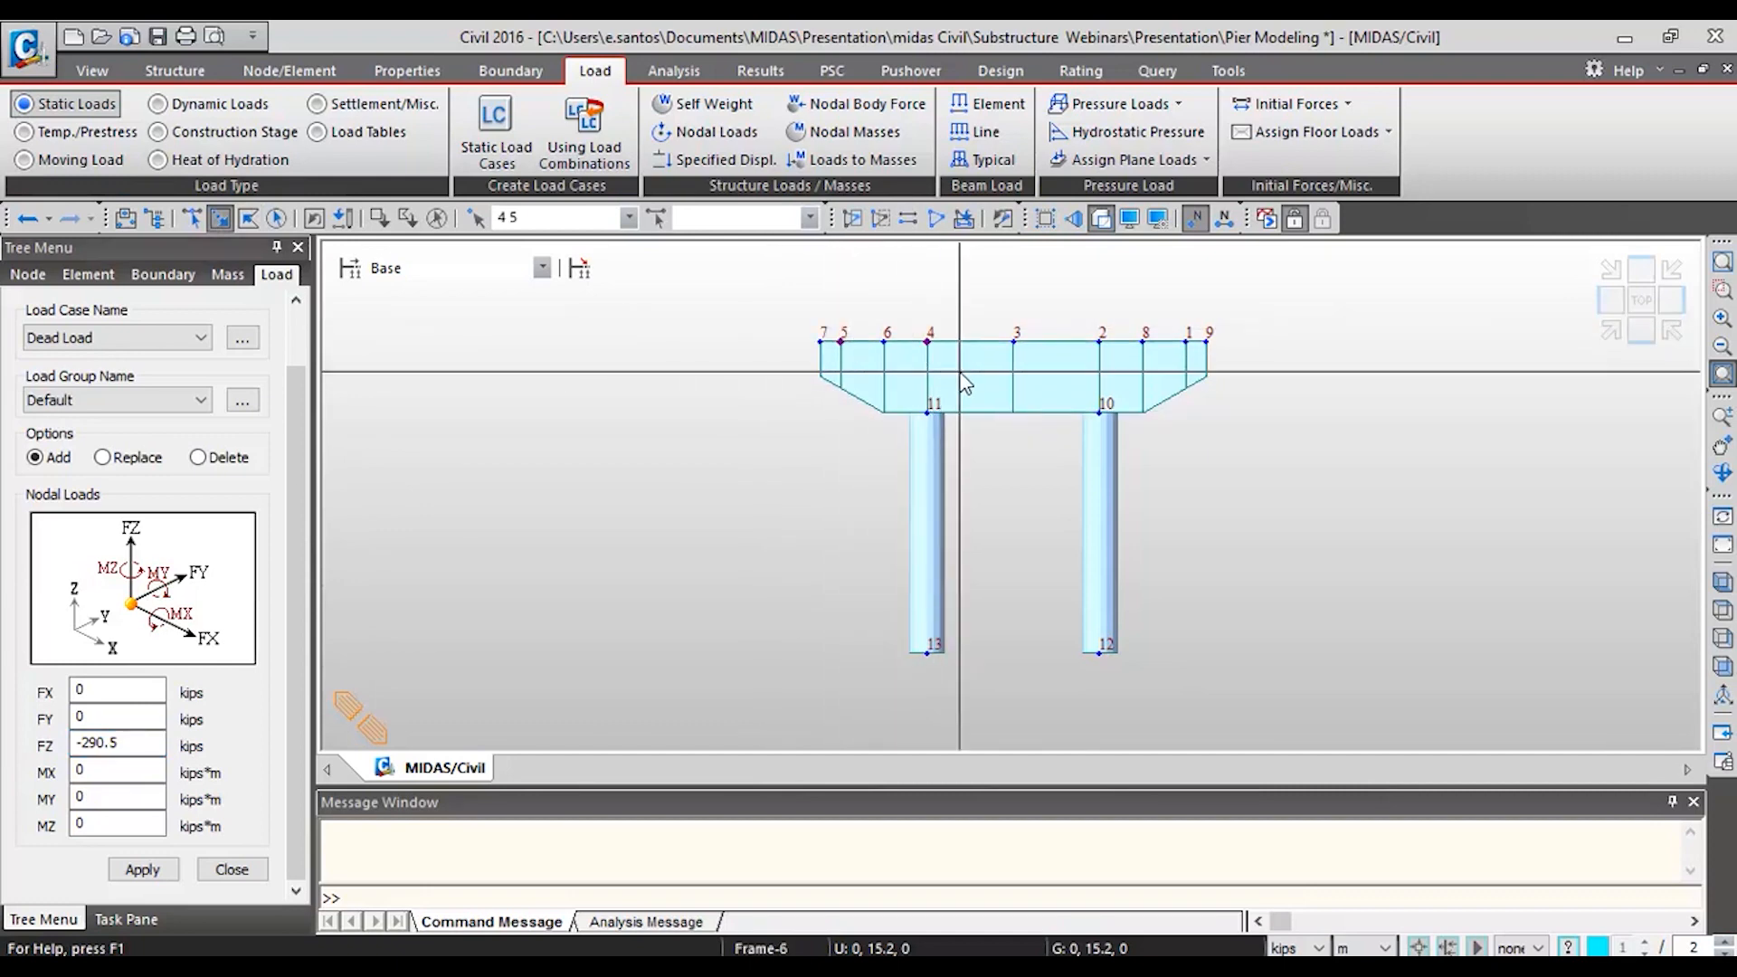
pyautogui.moveTo(995, 319); pyautogui.dragTo(1034, 355)
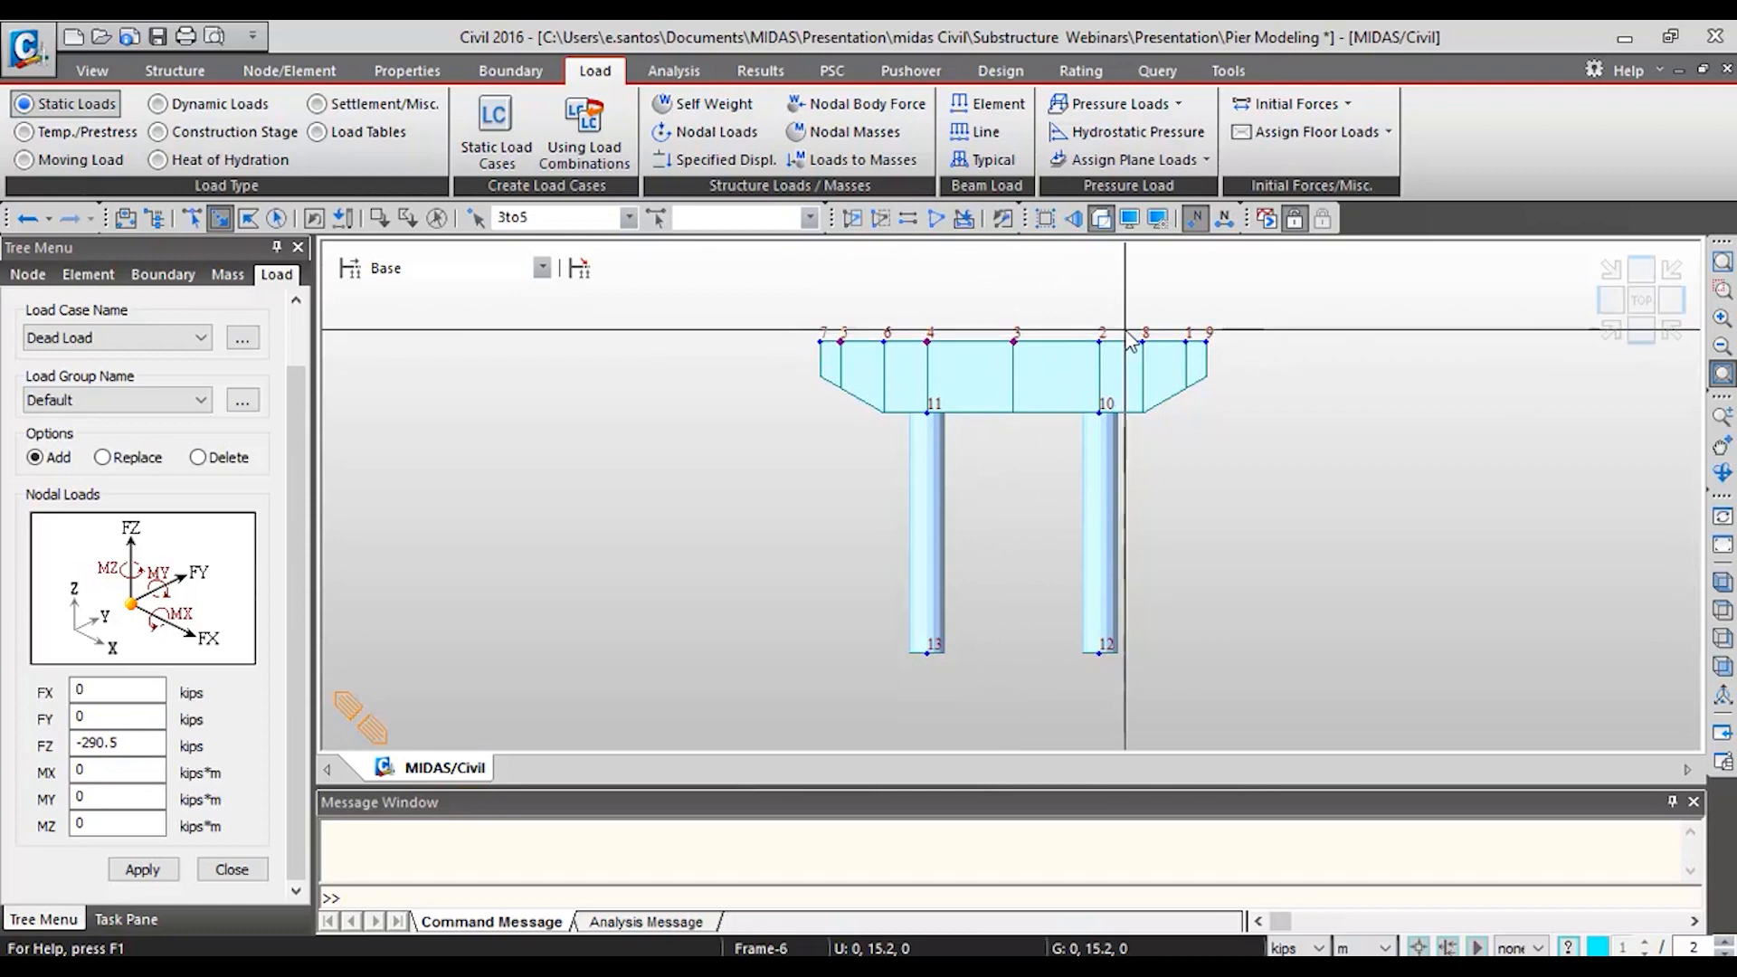
pyautogui.moveTo(1130, 325)
pyautogui.mouseDown()
pyautogui.moveTo(1158, 361)
pyautogui.moveTo(1131, 281)
pyautogui.moveTo(1121, 358)
pyautogui.mouseUp()
pyautogui.click(1187, 342)
pyautogui.click(156, 871)
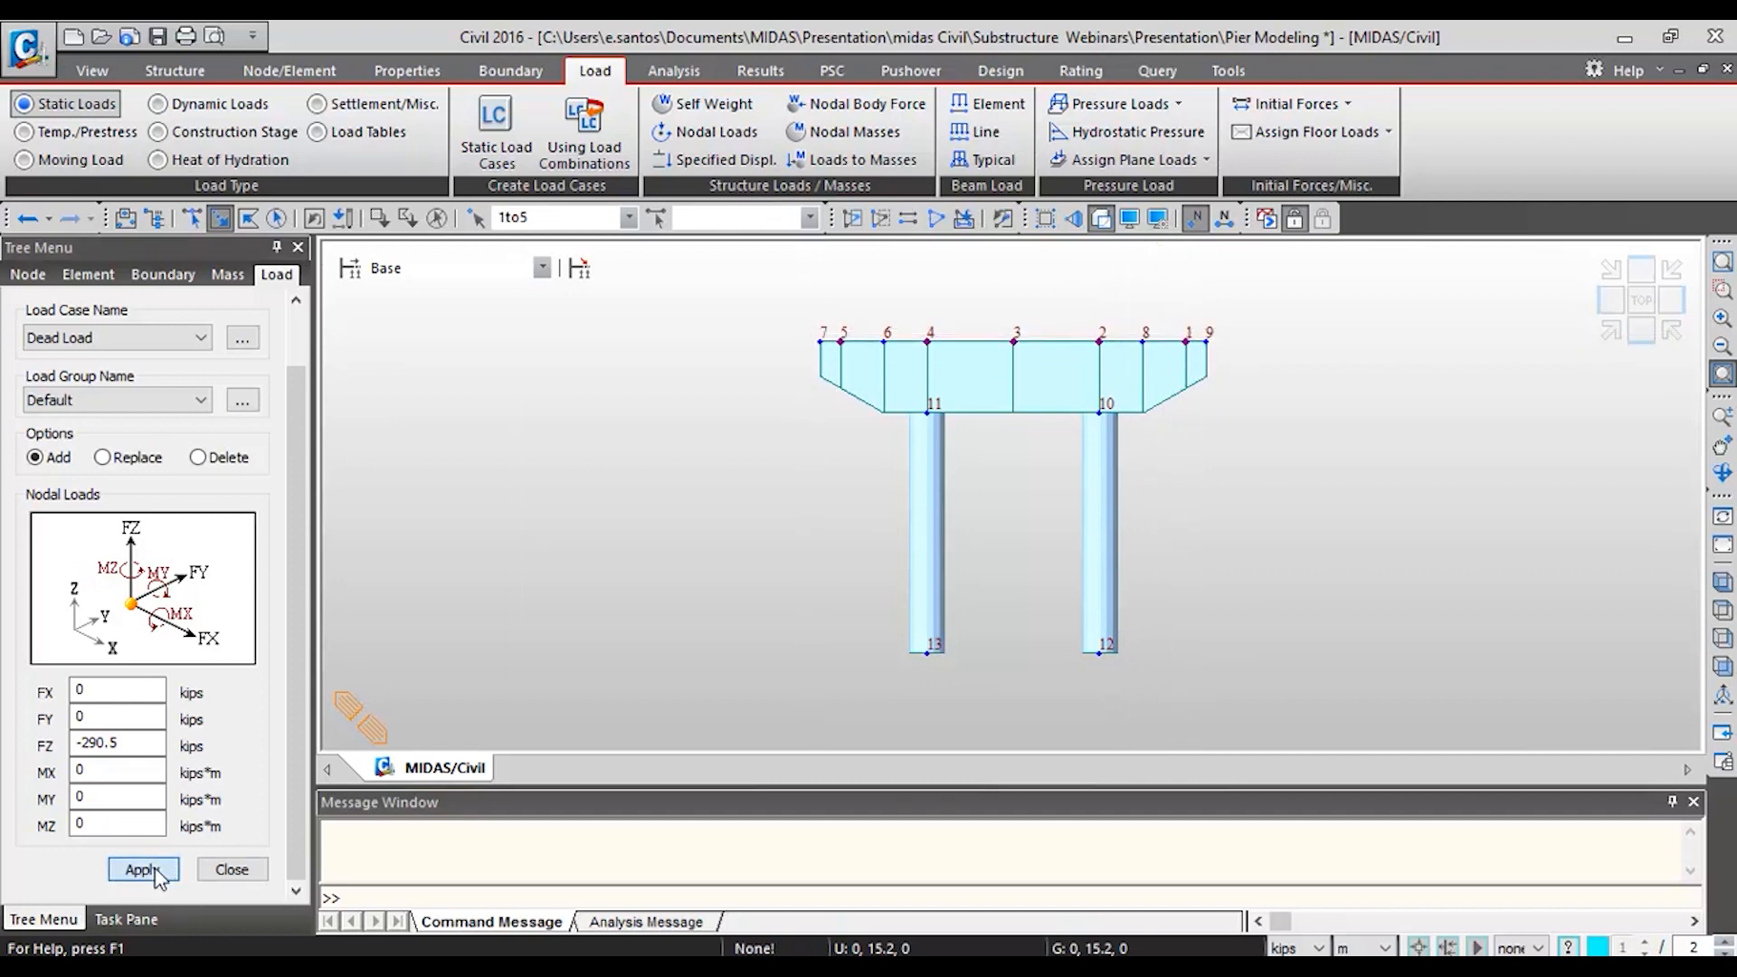
# - View the pier isometrically and display the nodal load values of the Dead Load case on the model
pyautogui.click(1614, 333)
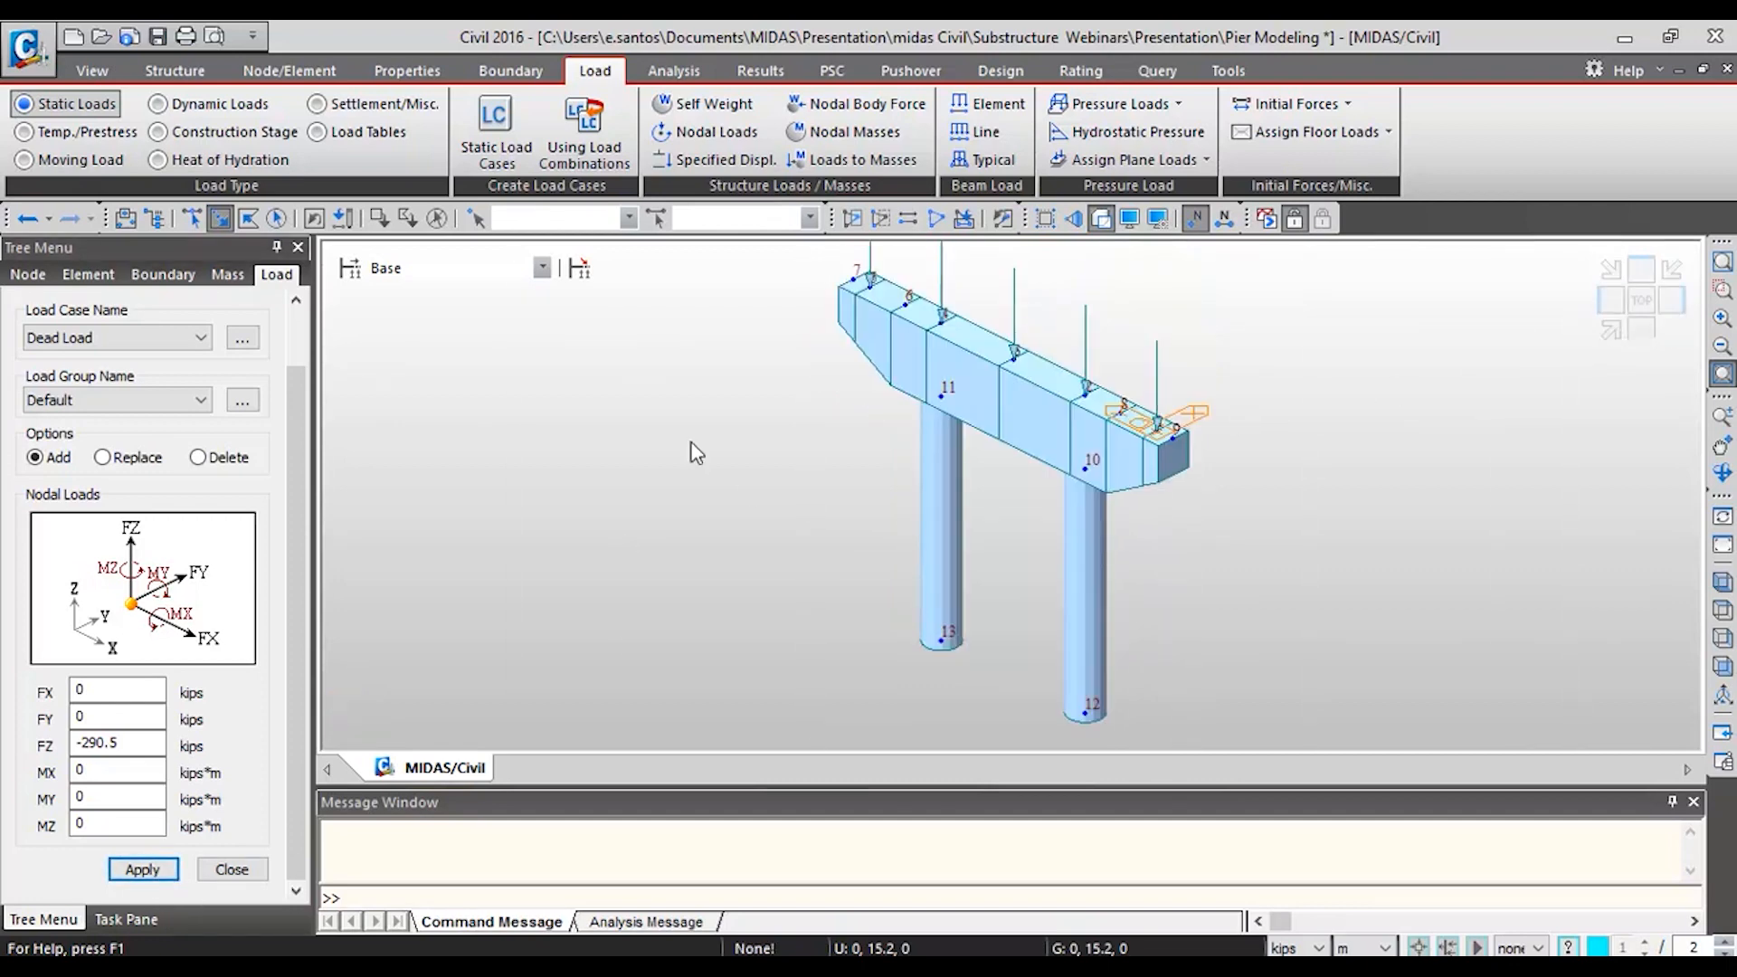
pyautogui.click(232, 872)
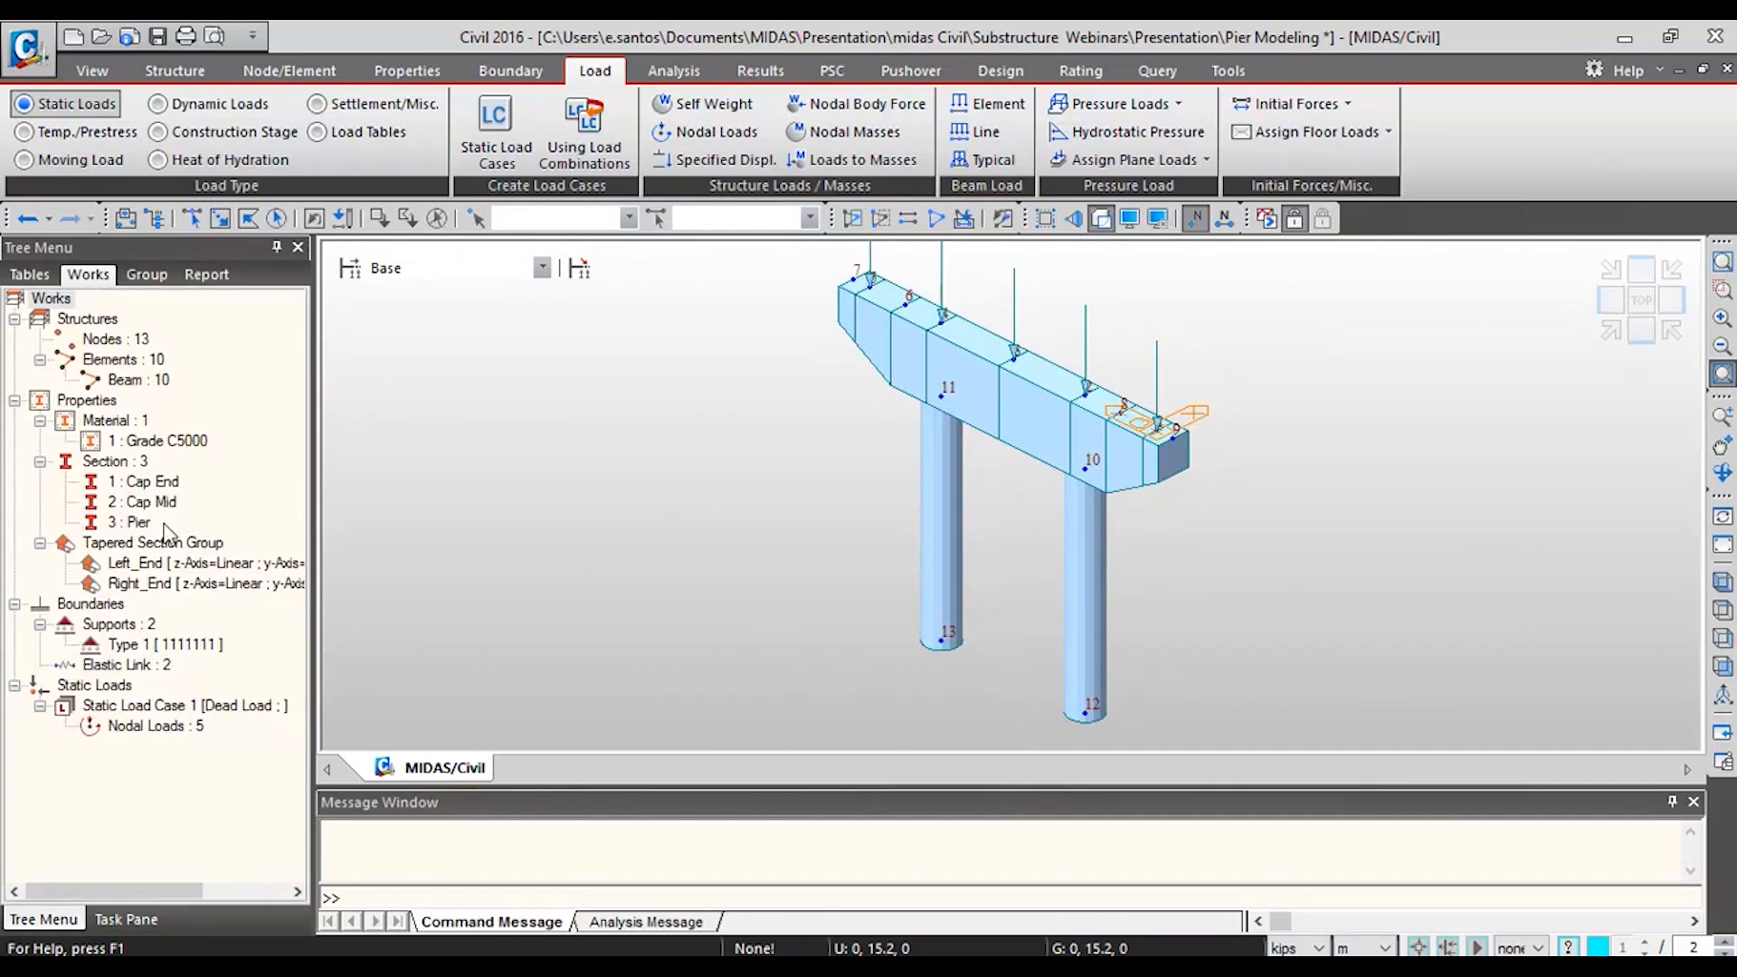
pyautogui.rightClick(128, 730)
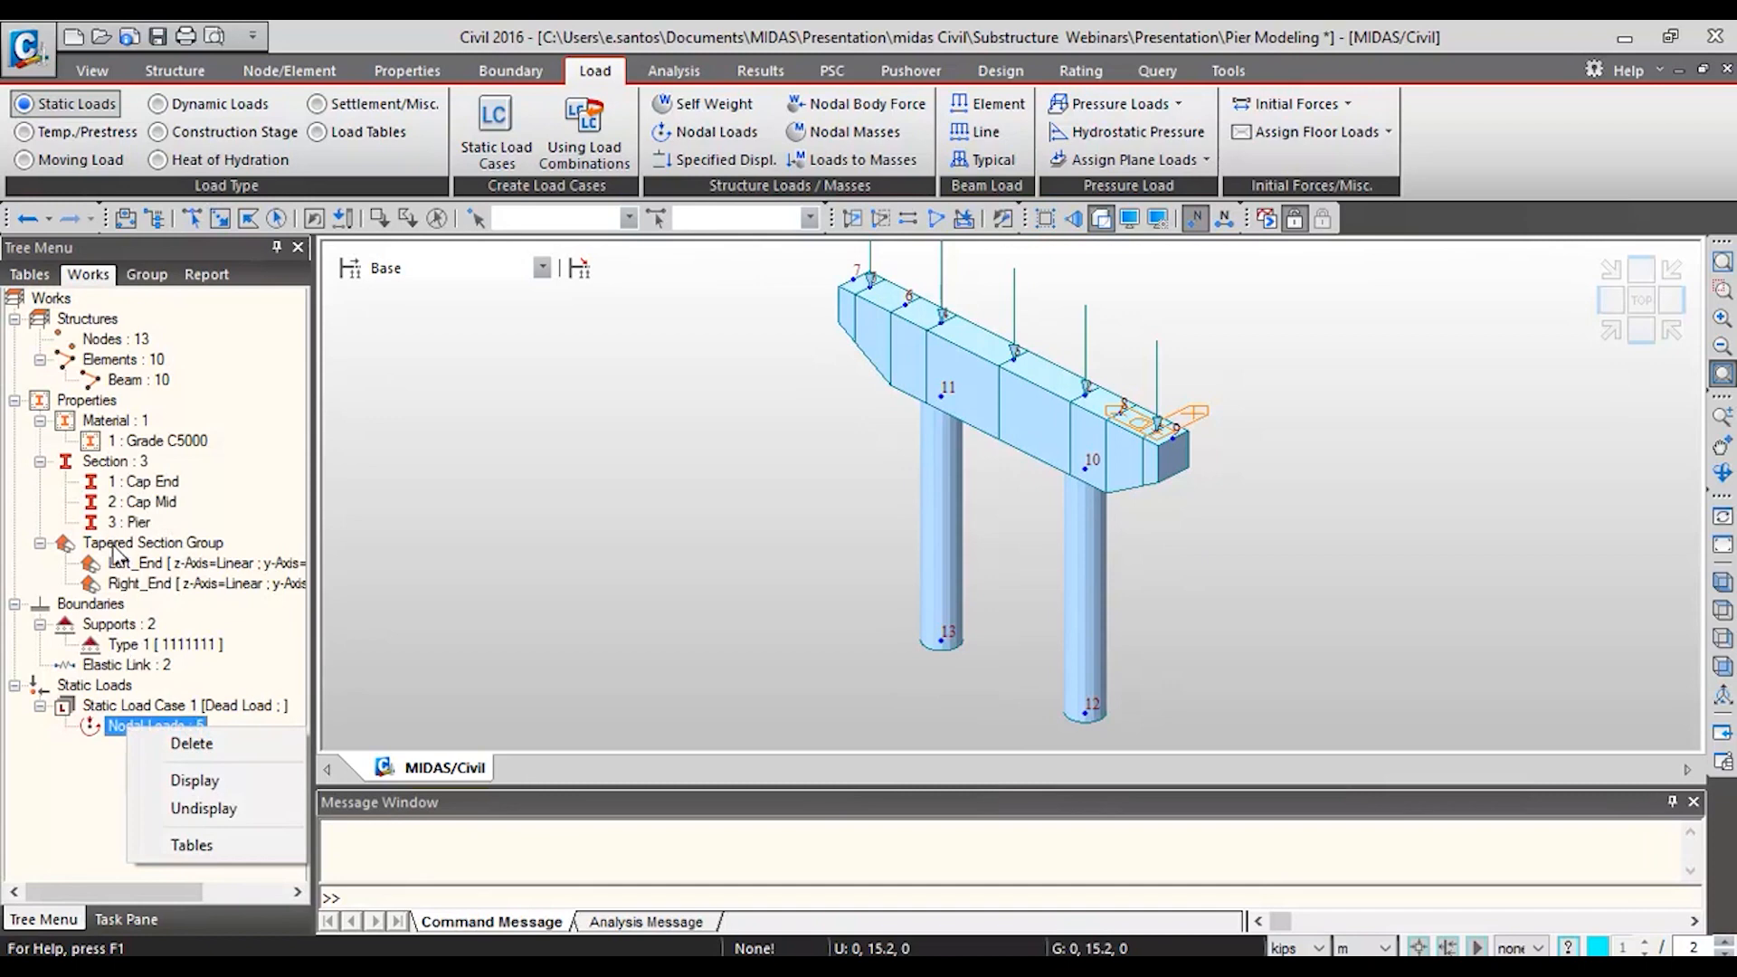
pyautogui.click(118, 546)
pyautogui.click(125, 442)
pyautogui.rightClick(168, 730)
pyautogui.click(227, 779)
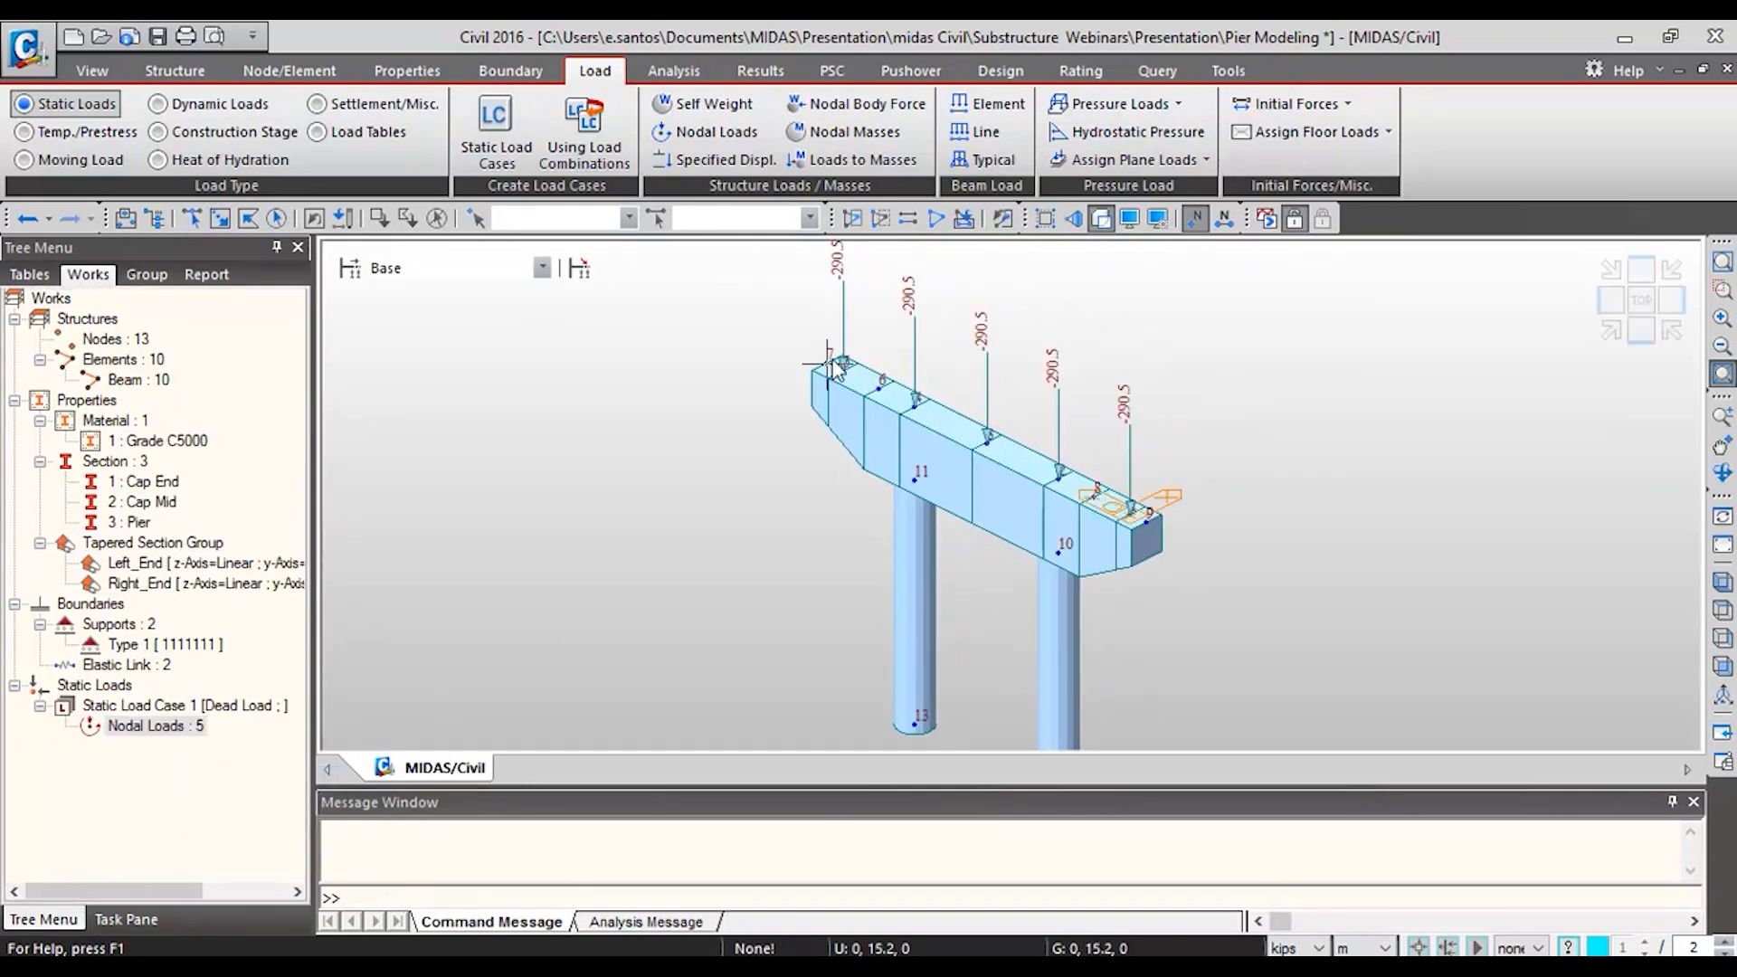
# - Switch the force unit to tonf to view the converted loads, and return it to kips
pyautogui.click(1307, 947)
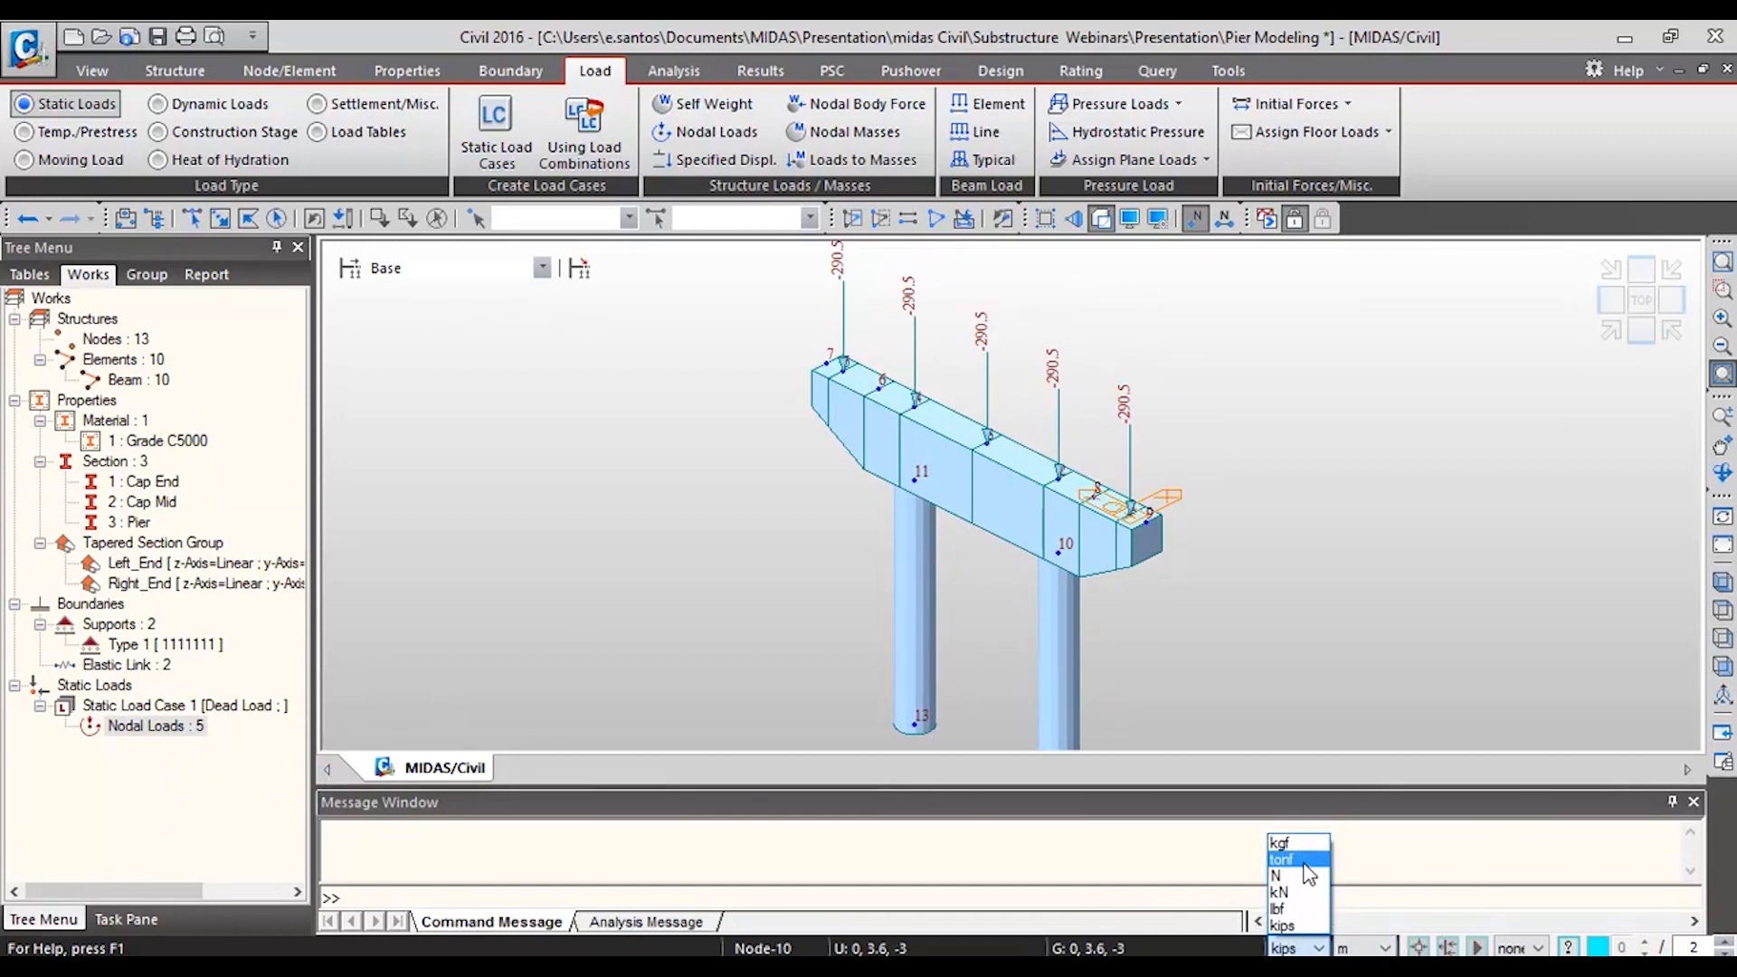
pyautogui.click(1304, 865)
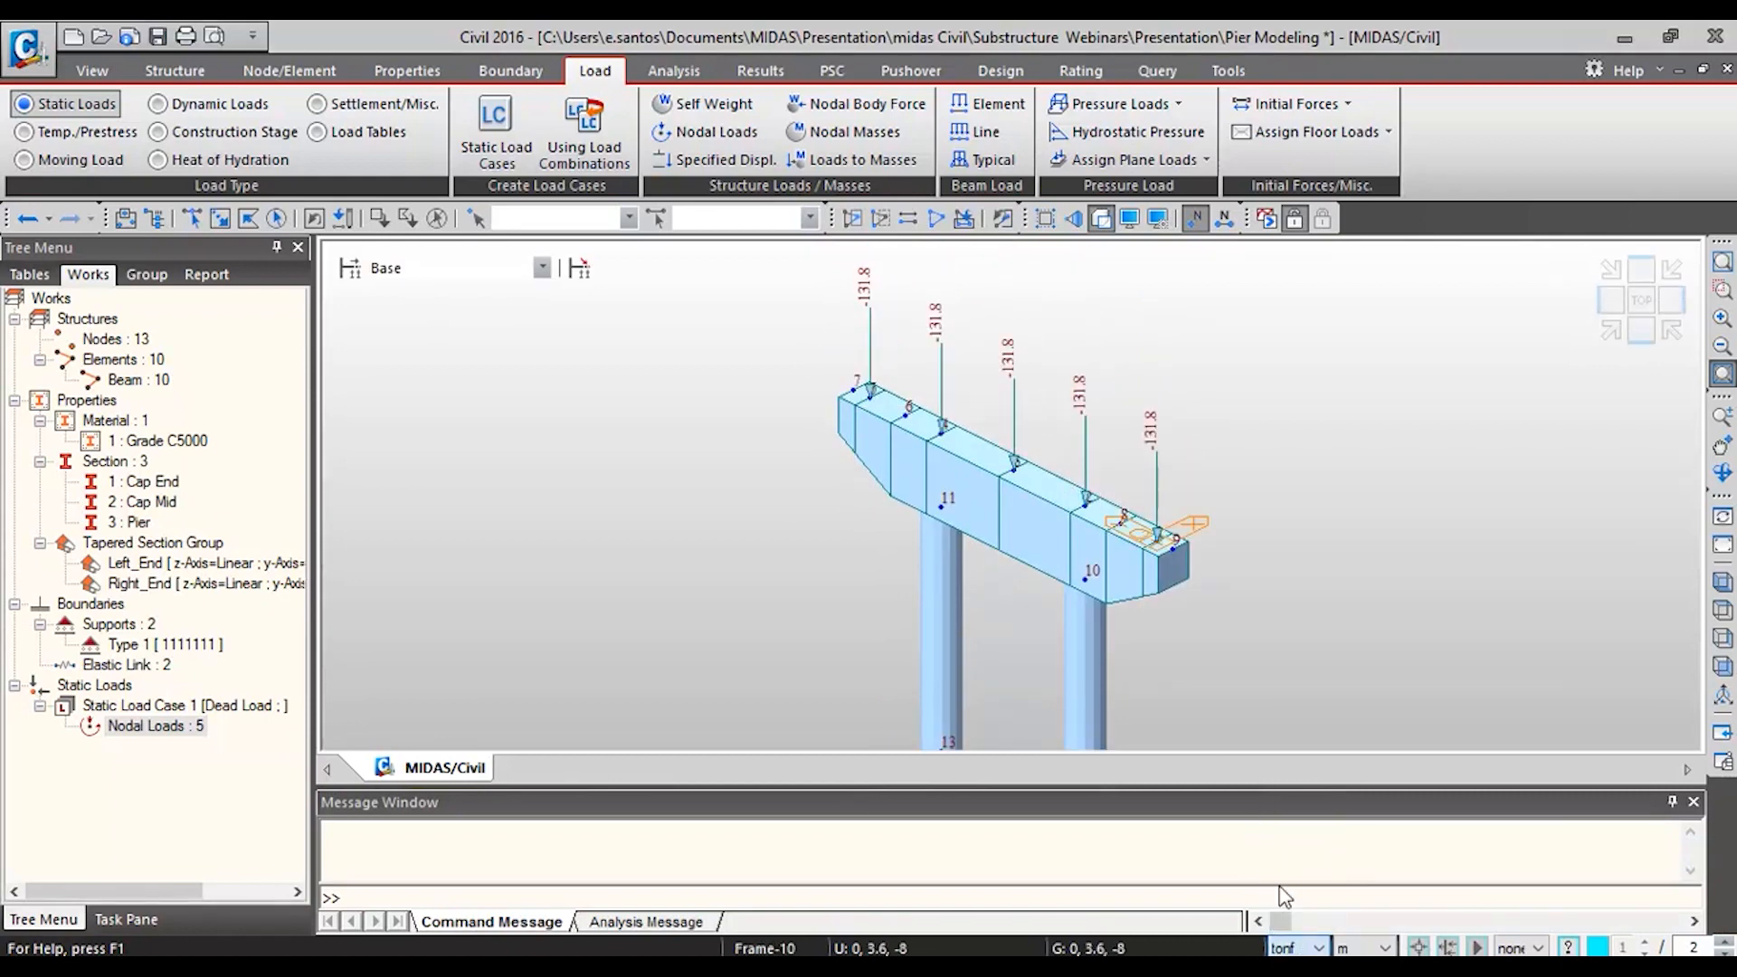
pyautogui.click(1294, 947)
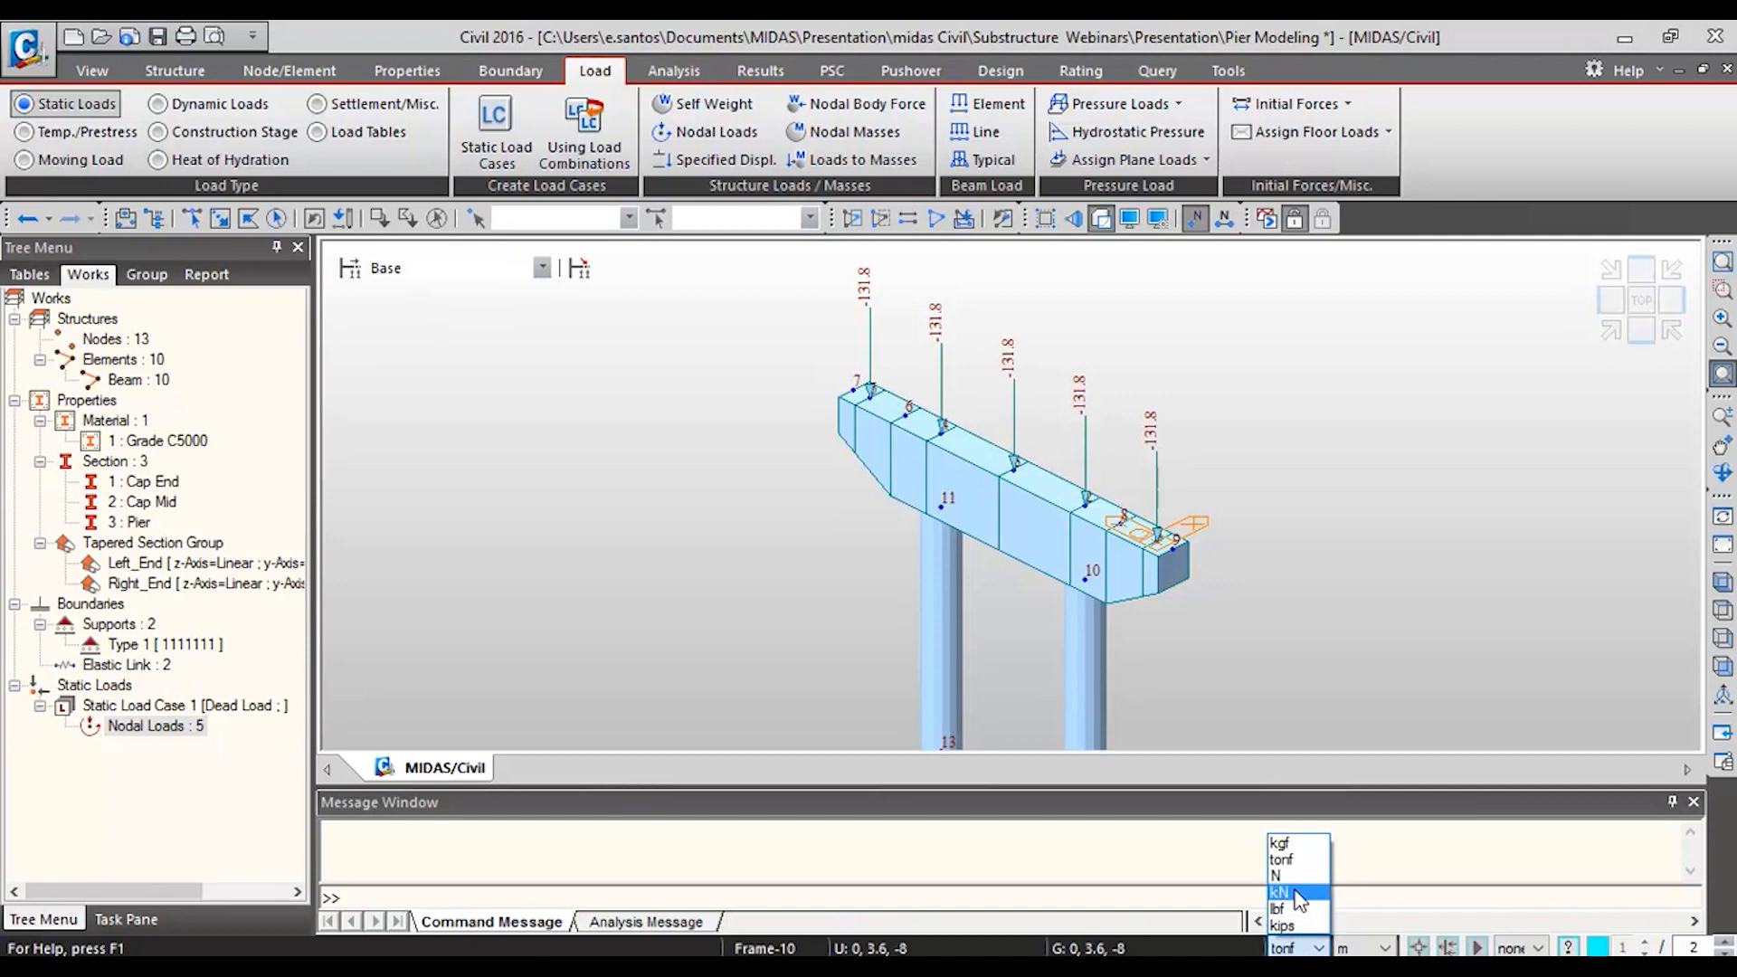
pyautogui.click(1296, 924)
pyautogui.click(1296, 947)
pyautogui.click(1299, 925)
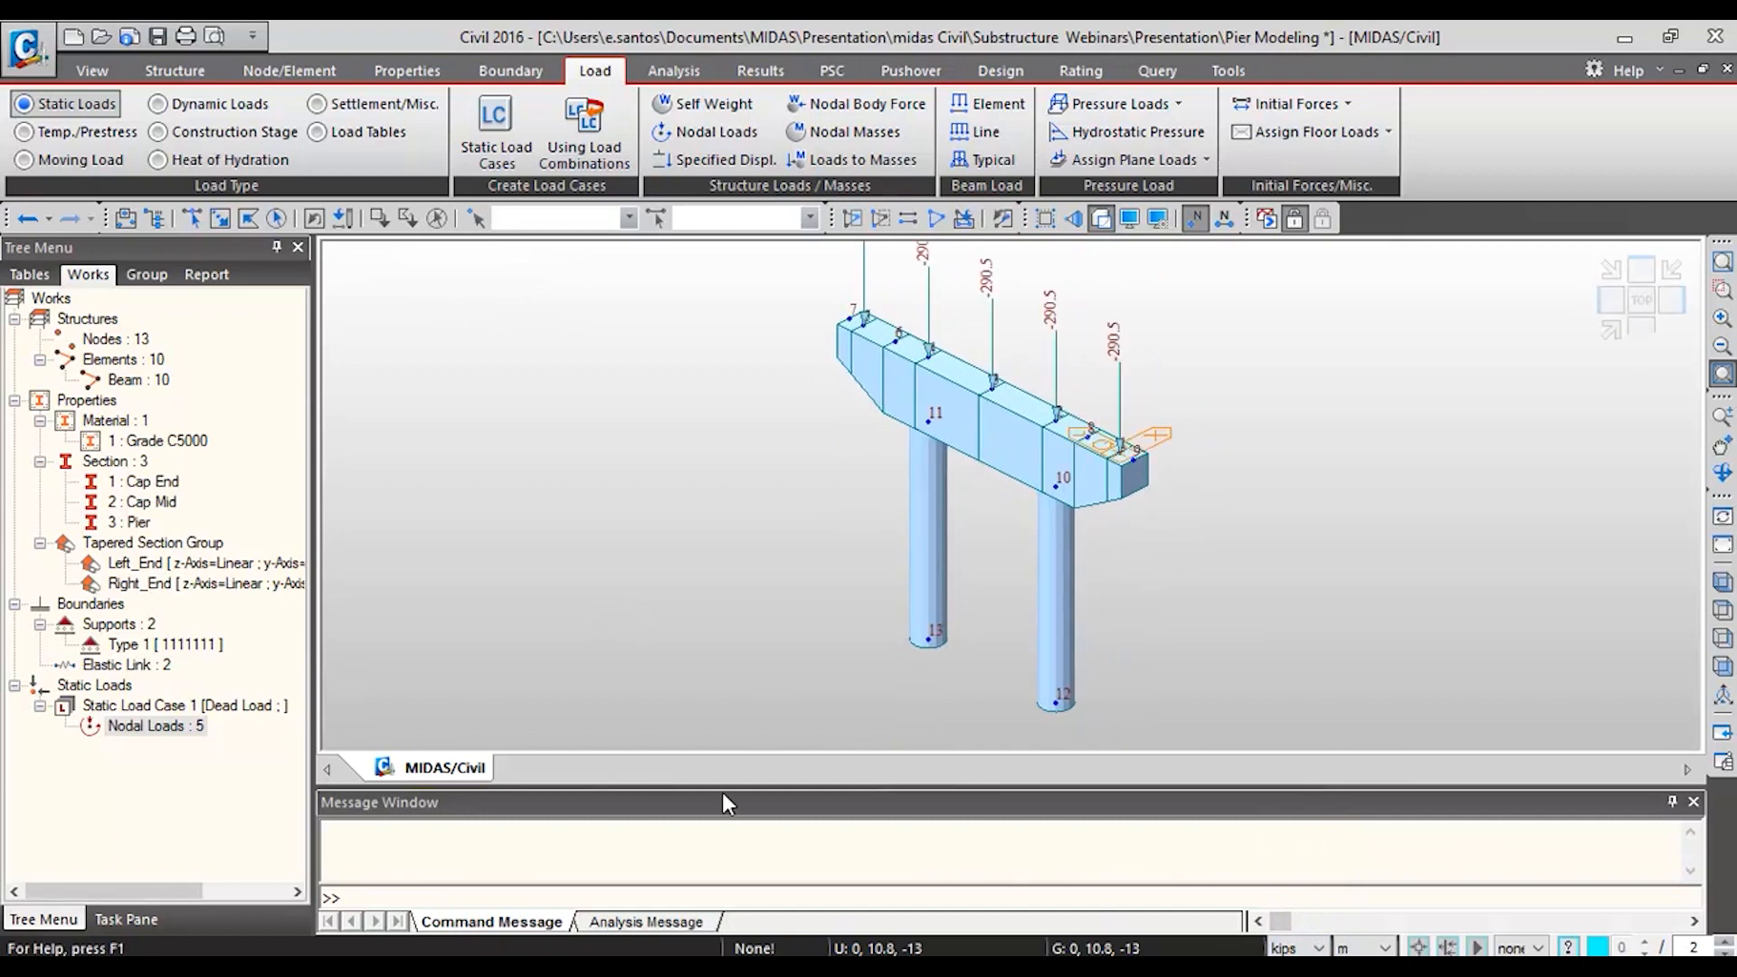
# - Try to display the Type 1 supports on the pier model
pyautogui.rightClick(181, 644)
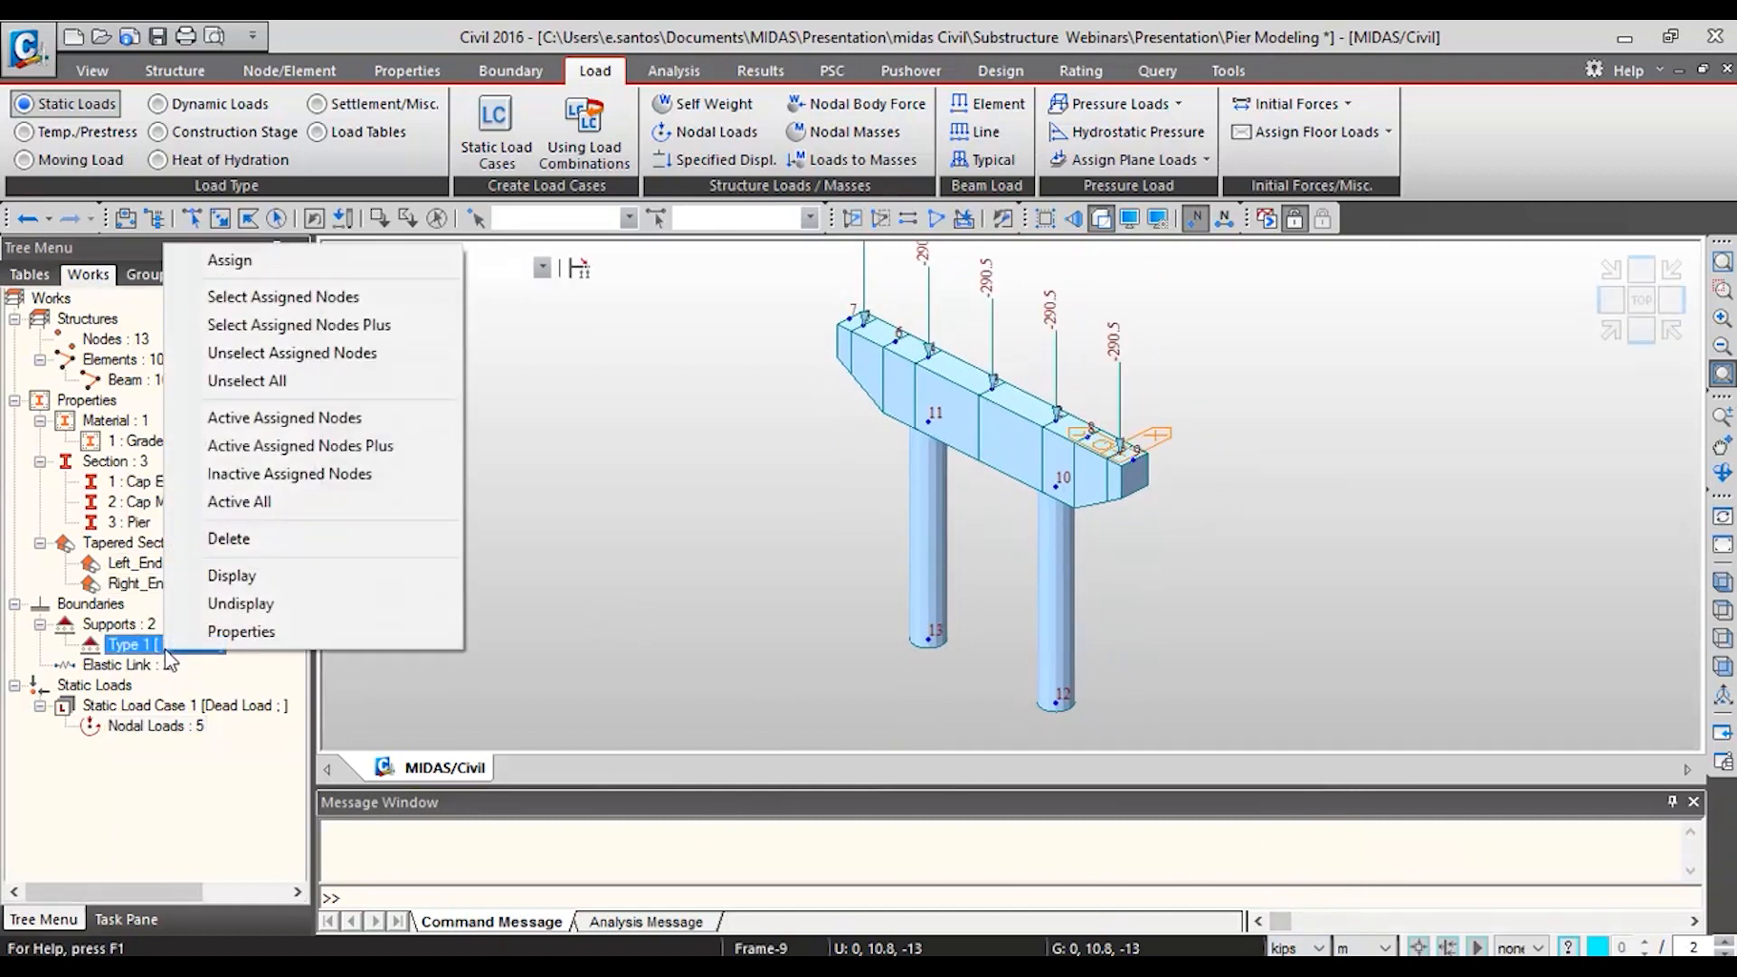
pyautogui.click(245, 570)
pyautogui.rightClick(136, 644)
pyautogui.click(226, 592)
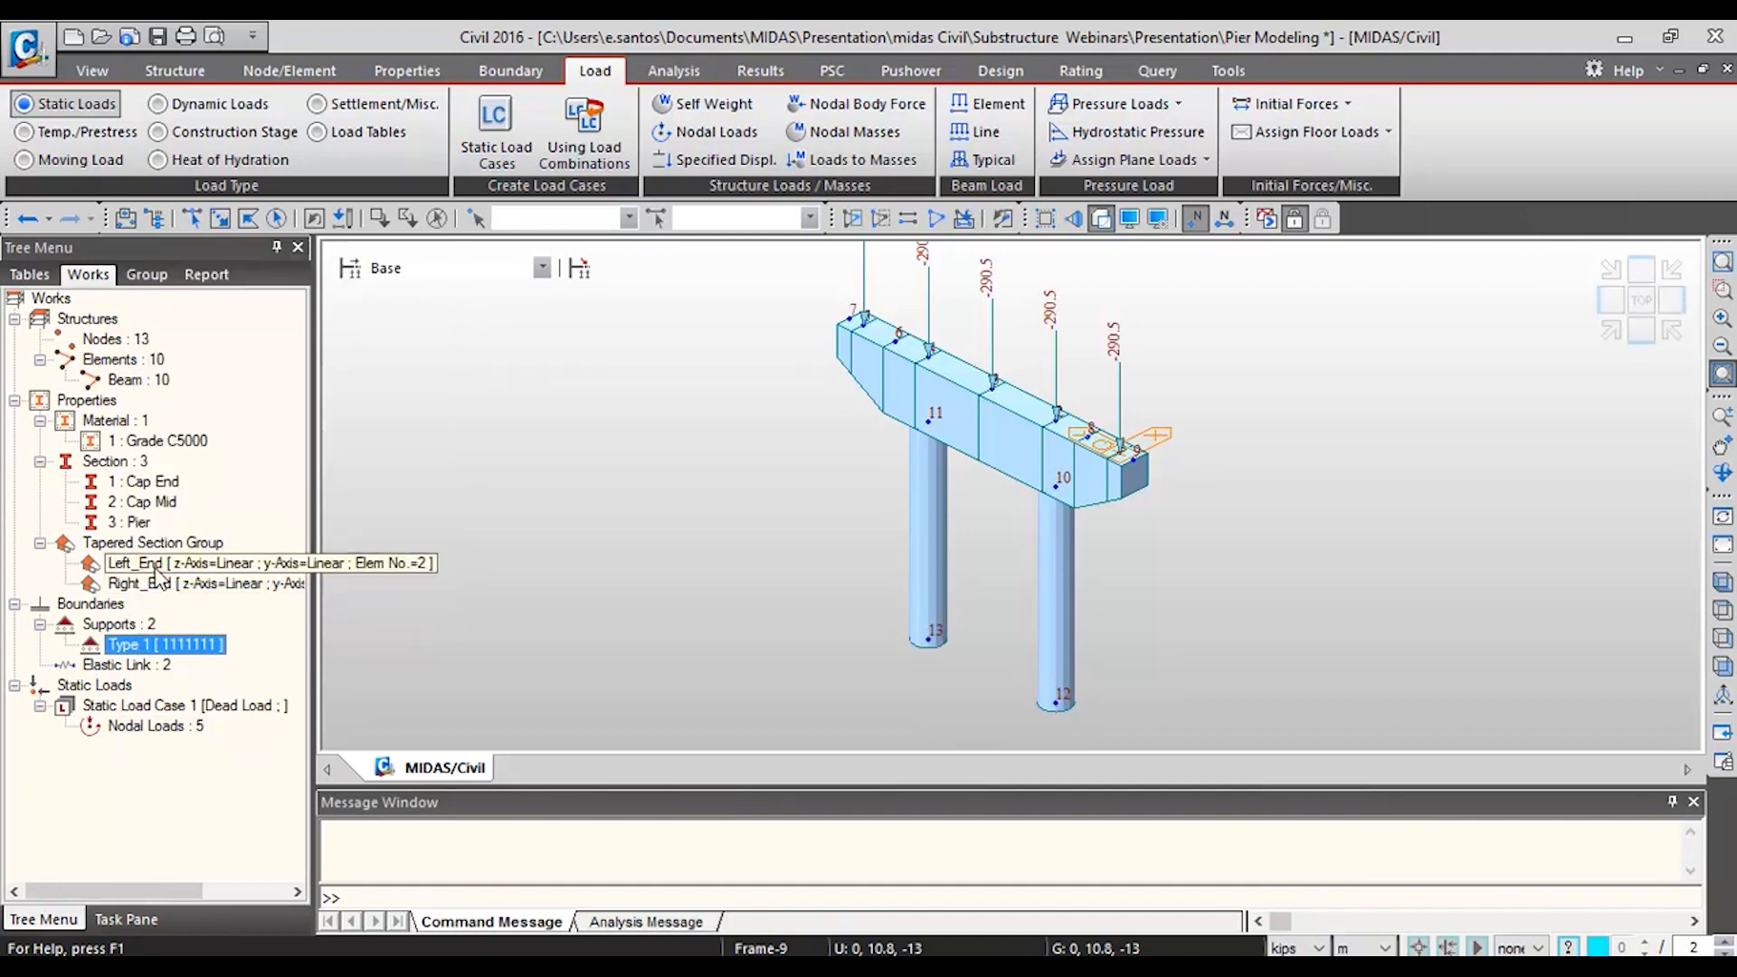
# - Inspect the Cap Mid section's properties and the commands available for managing sections, leaving everything unmodified
pyautogui.rightClick(136, 507)
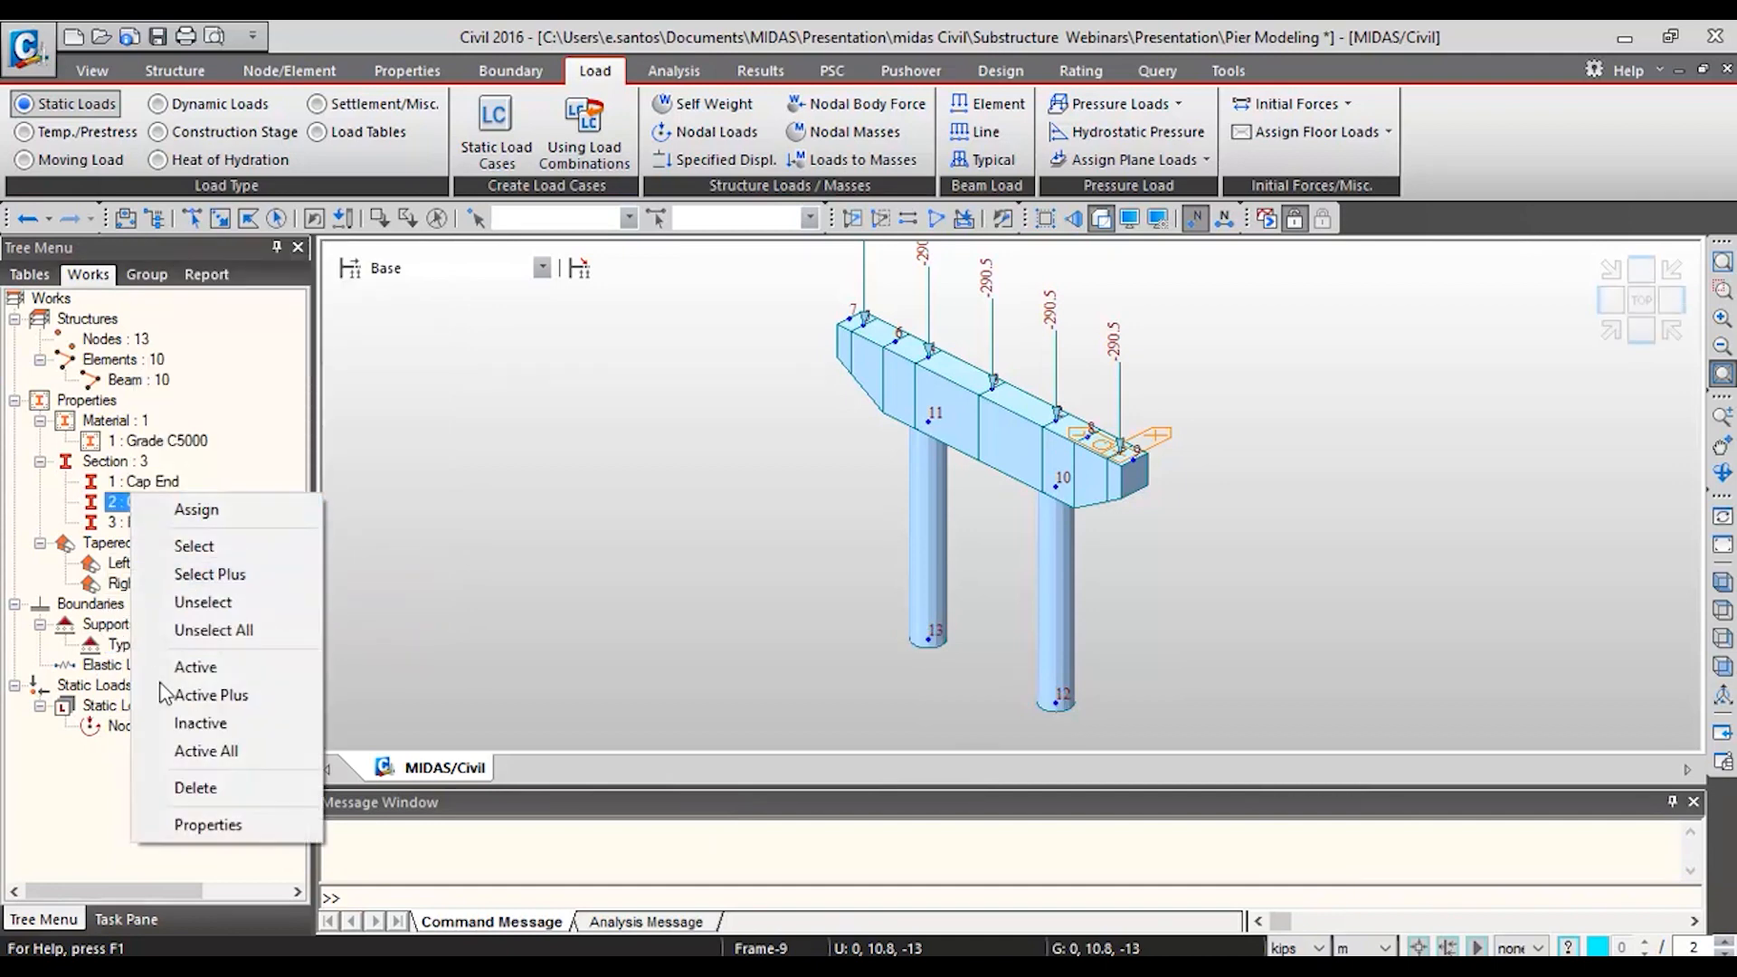
pyautogui.click(209, 826)
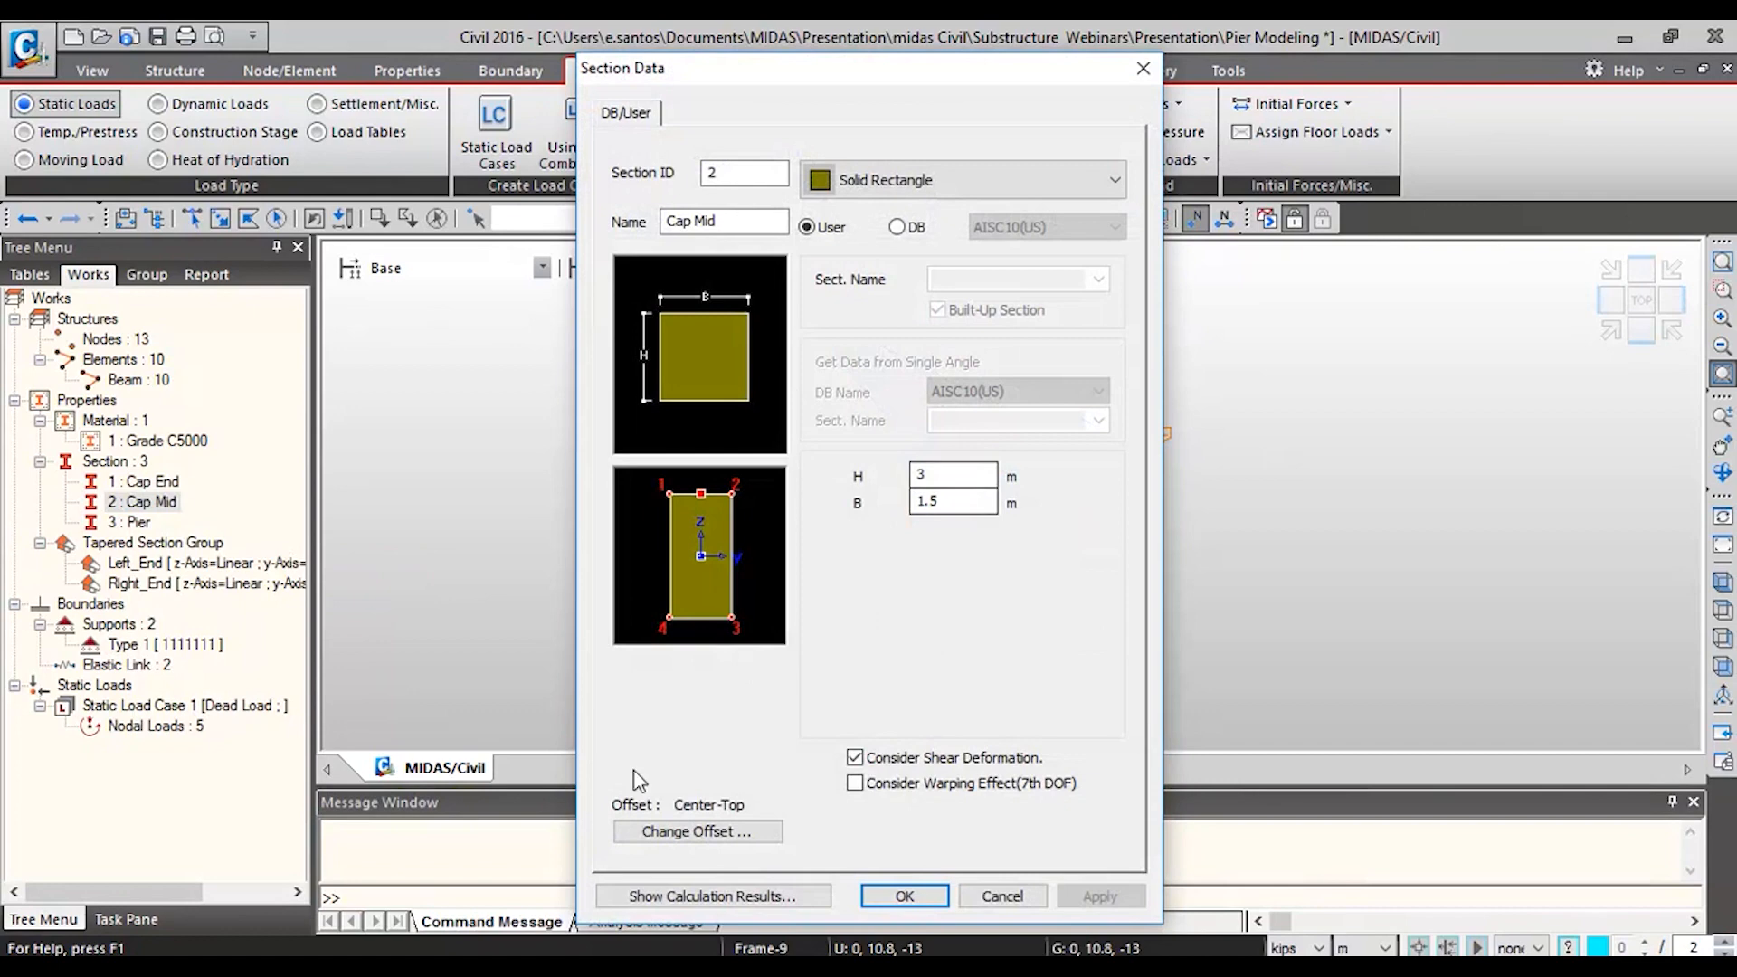
pyautogui.click(1143, 68)
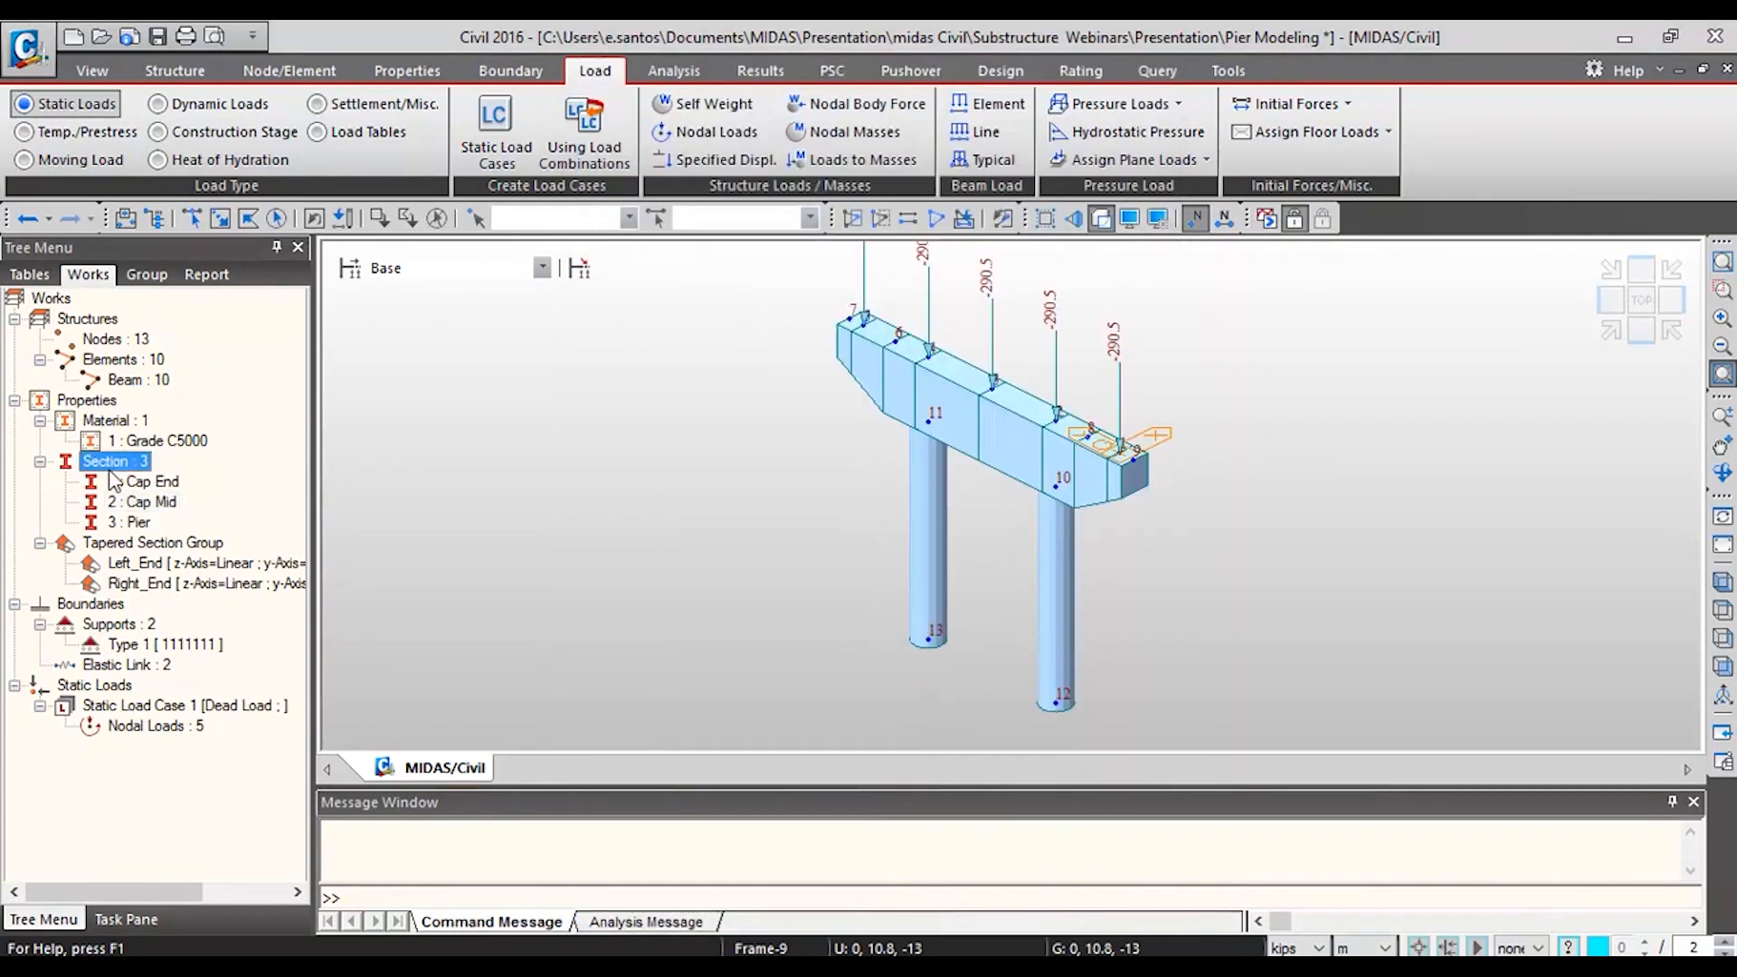
pyautogui.rightClick(111, 465)
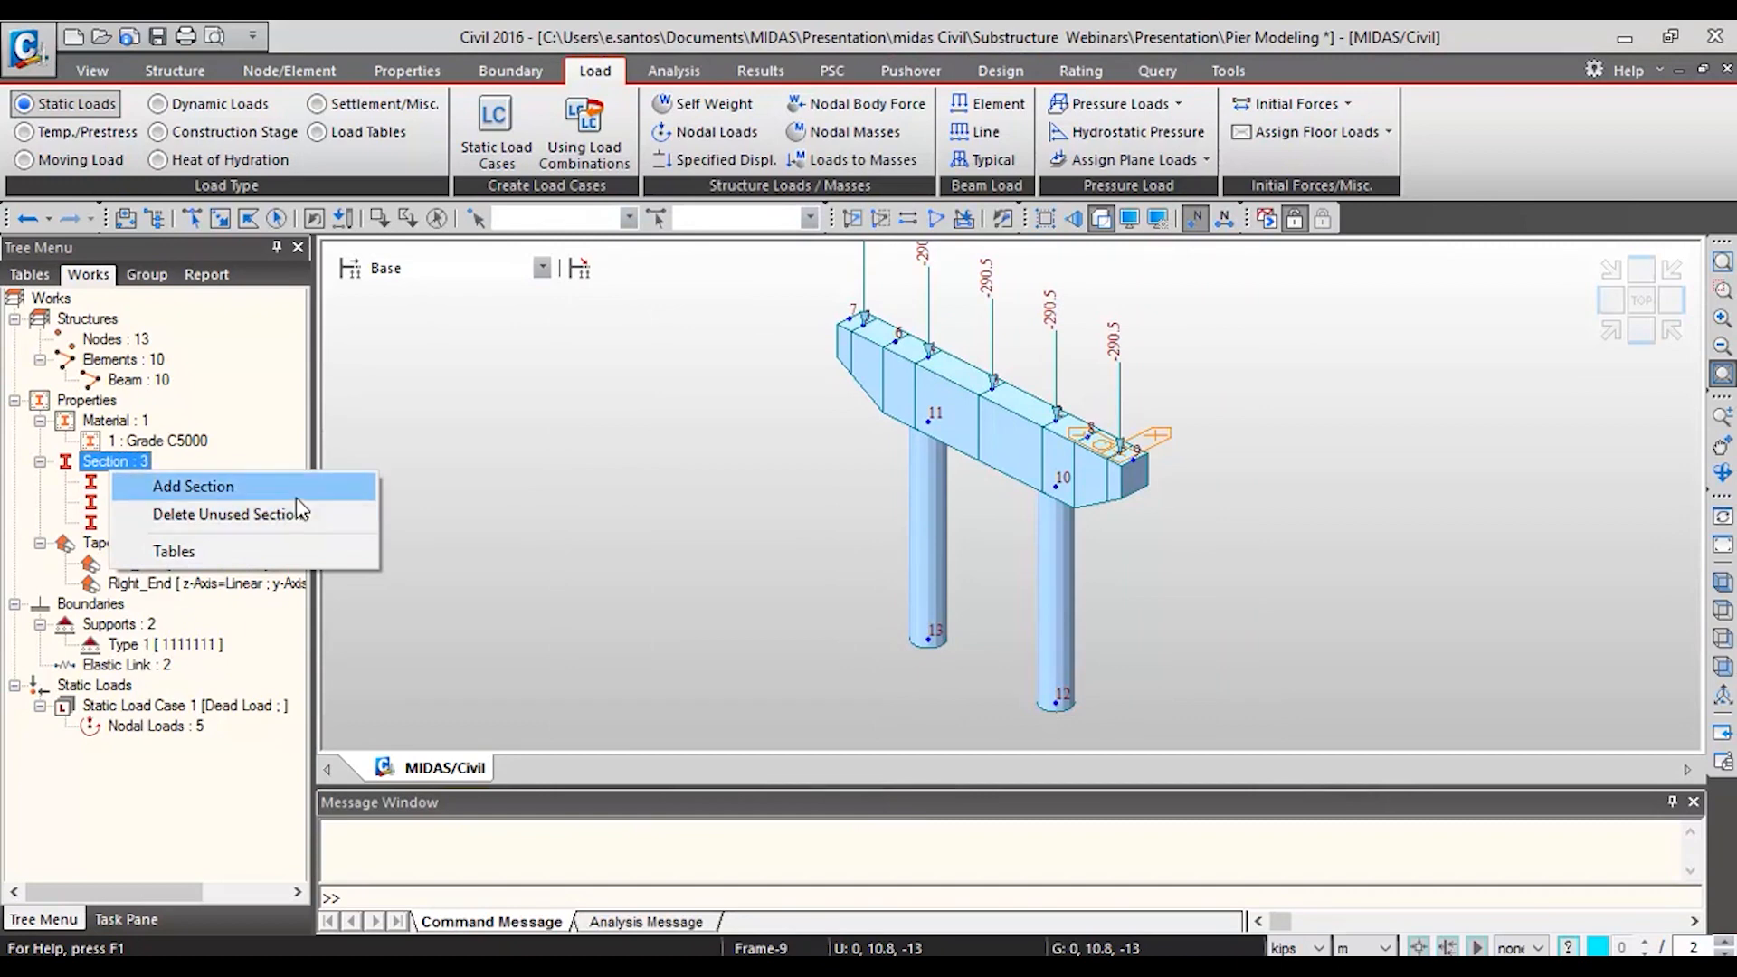
pyautogui.click(140, 443)
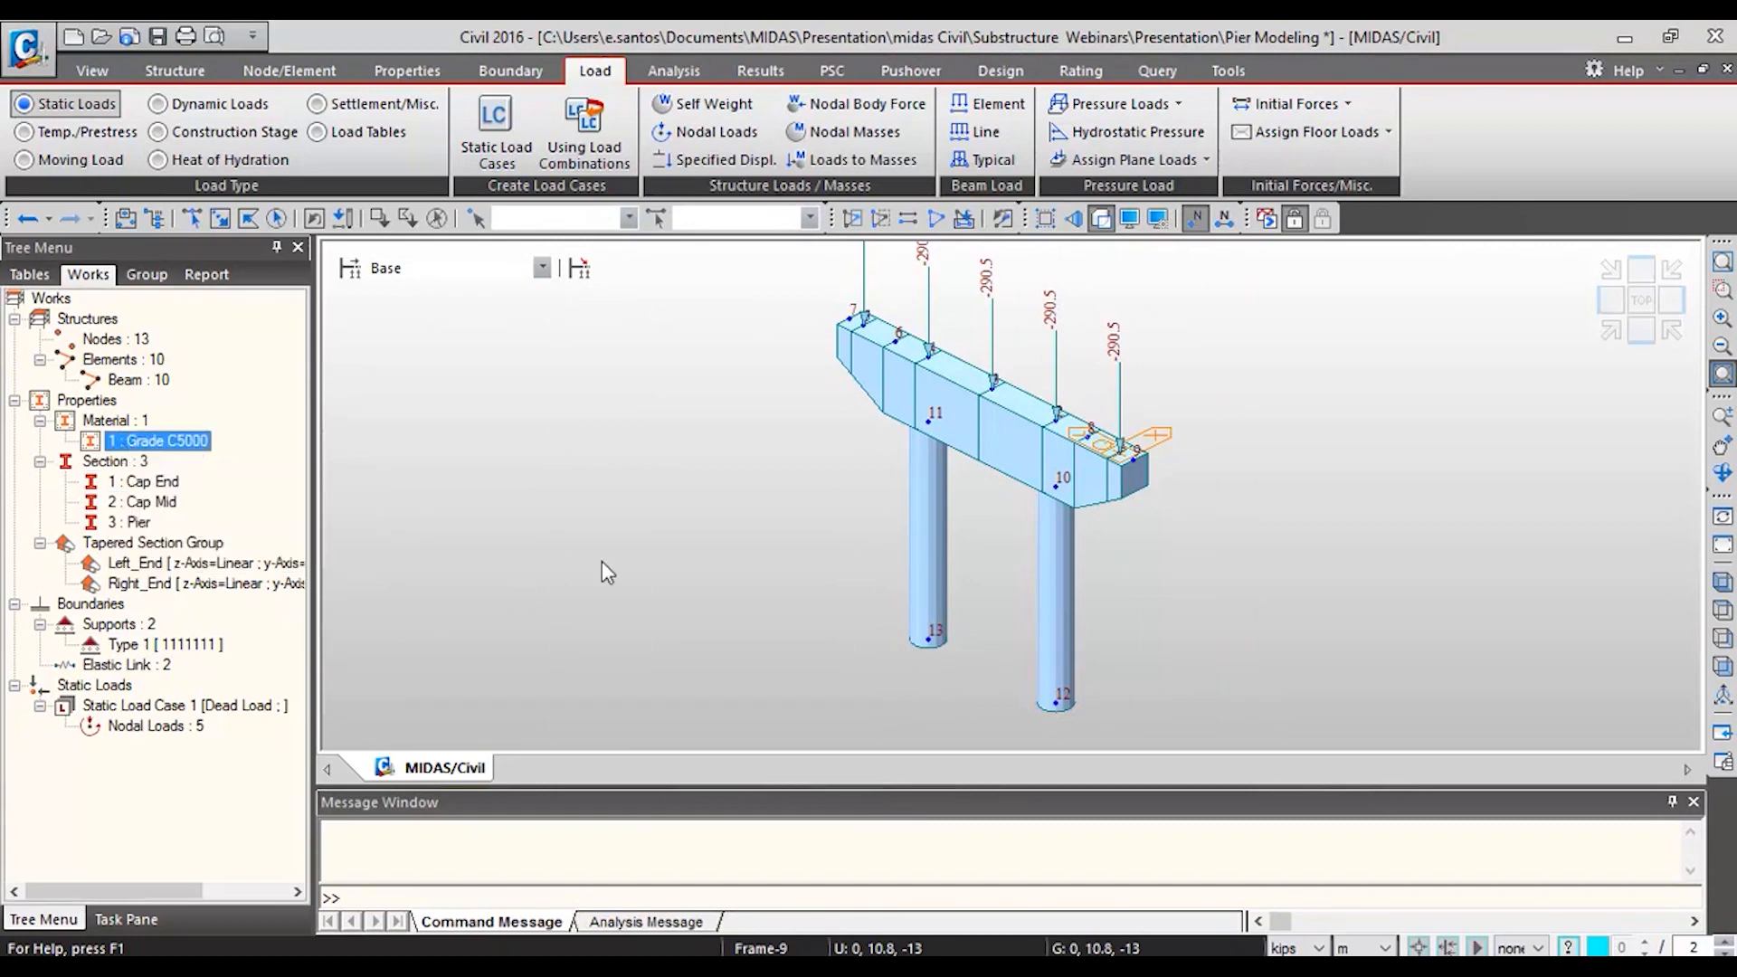
# - Save the pier project and run the structural analysis
pyautogui.scroll(-1, 1040, 530)
pyautogui.hotkey('alt', 'Tab')
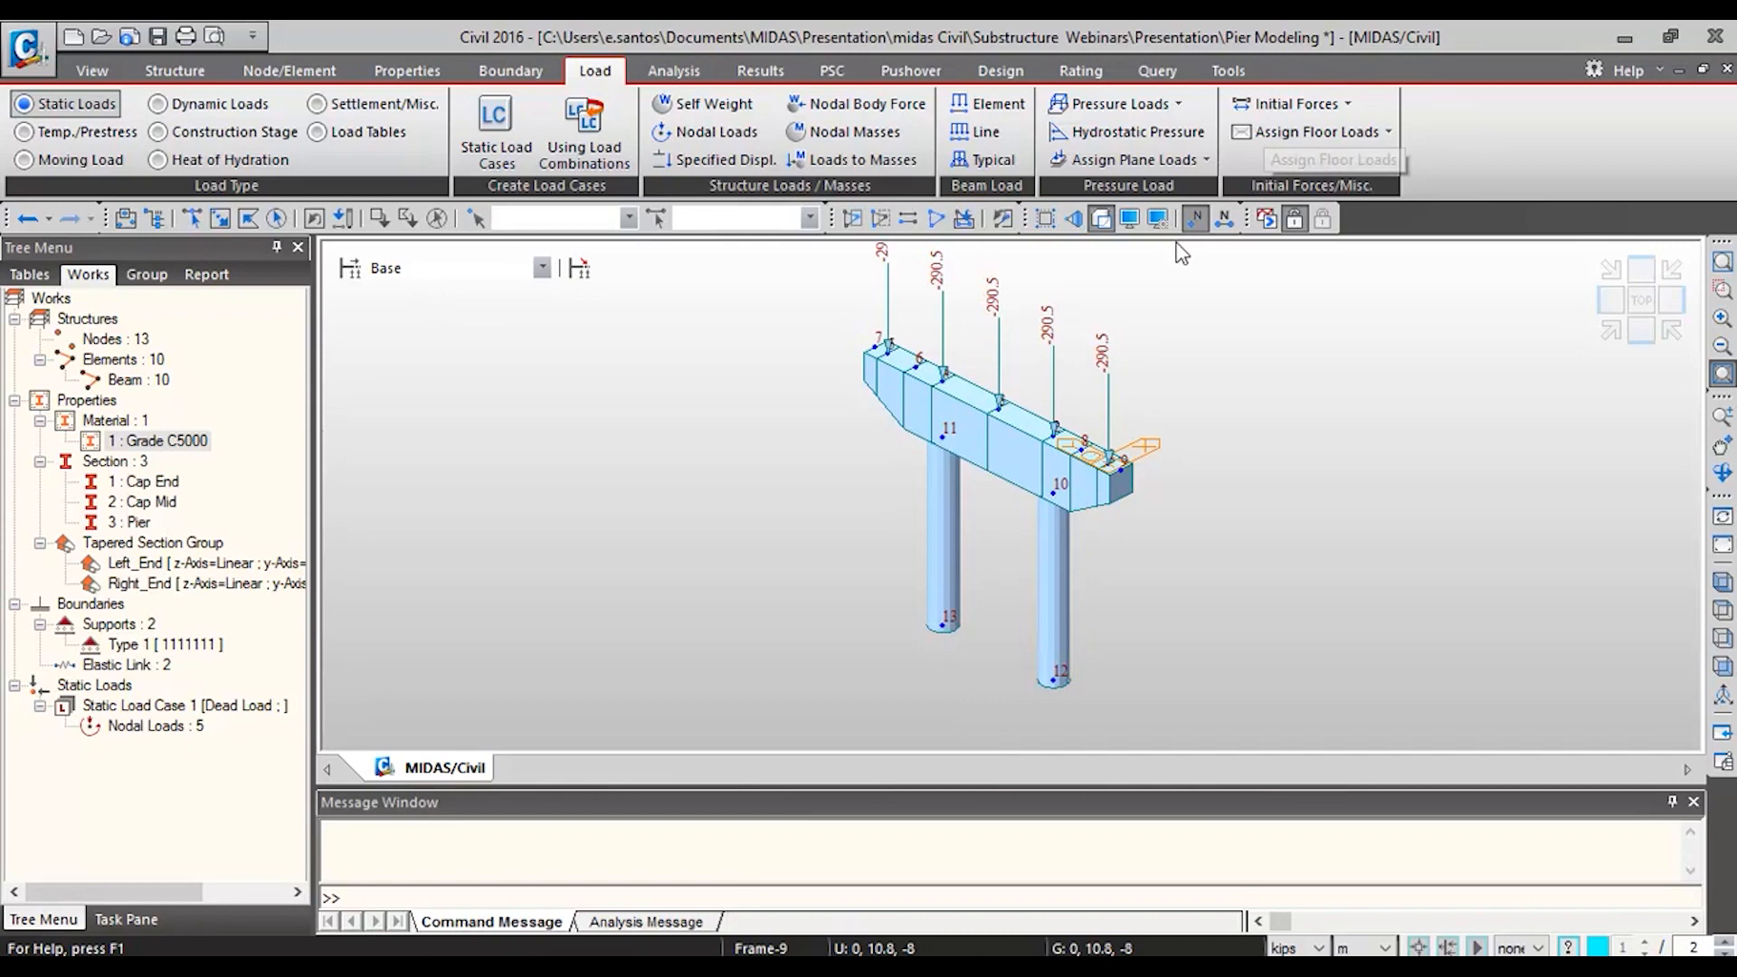
pyautogui.click(45, 57)
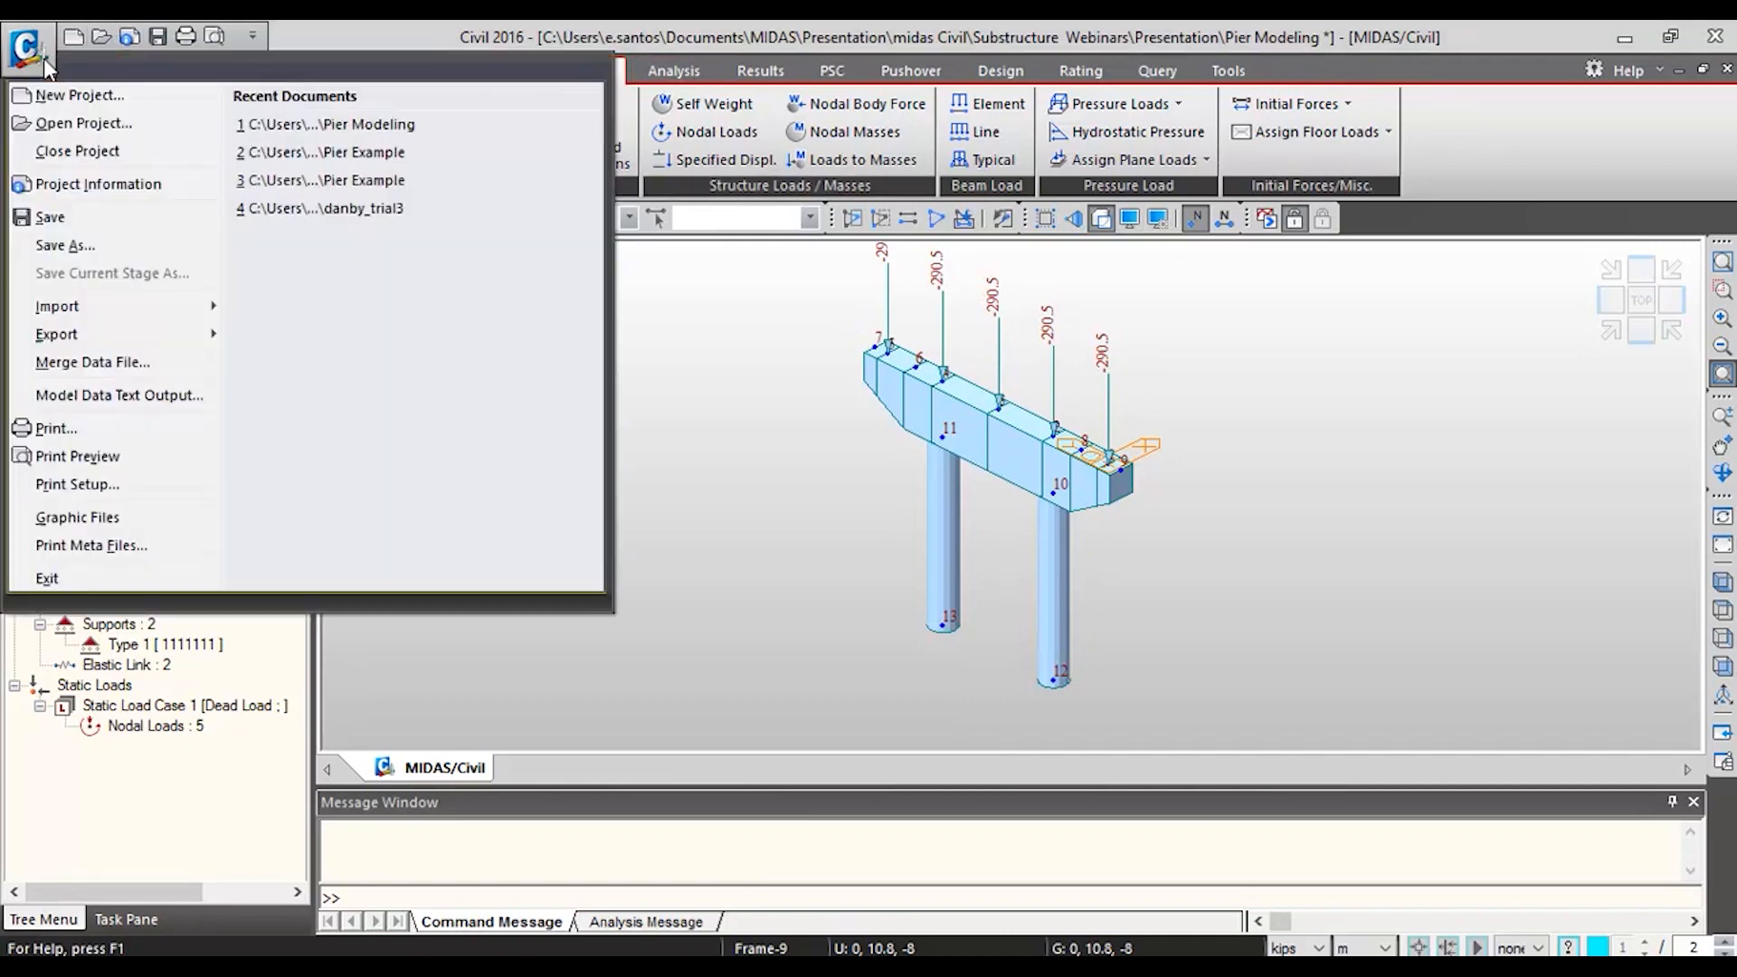
pyautogui.click(108, 226)
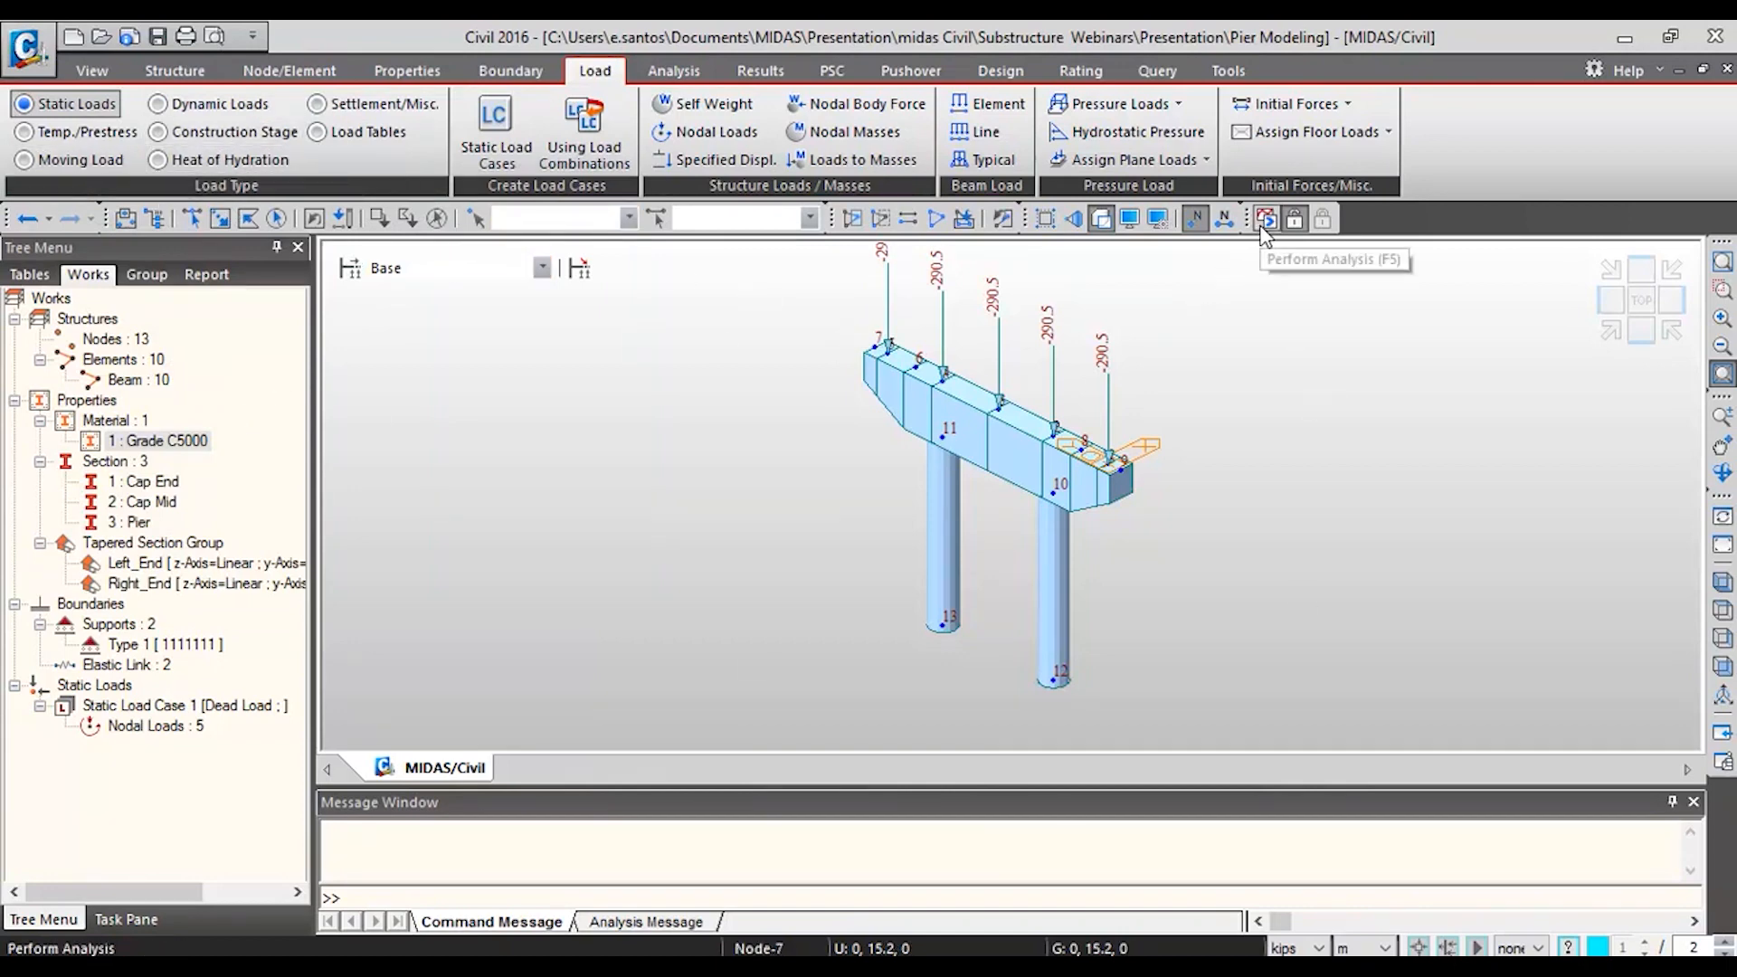
pyautogui.click(1264, 225)
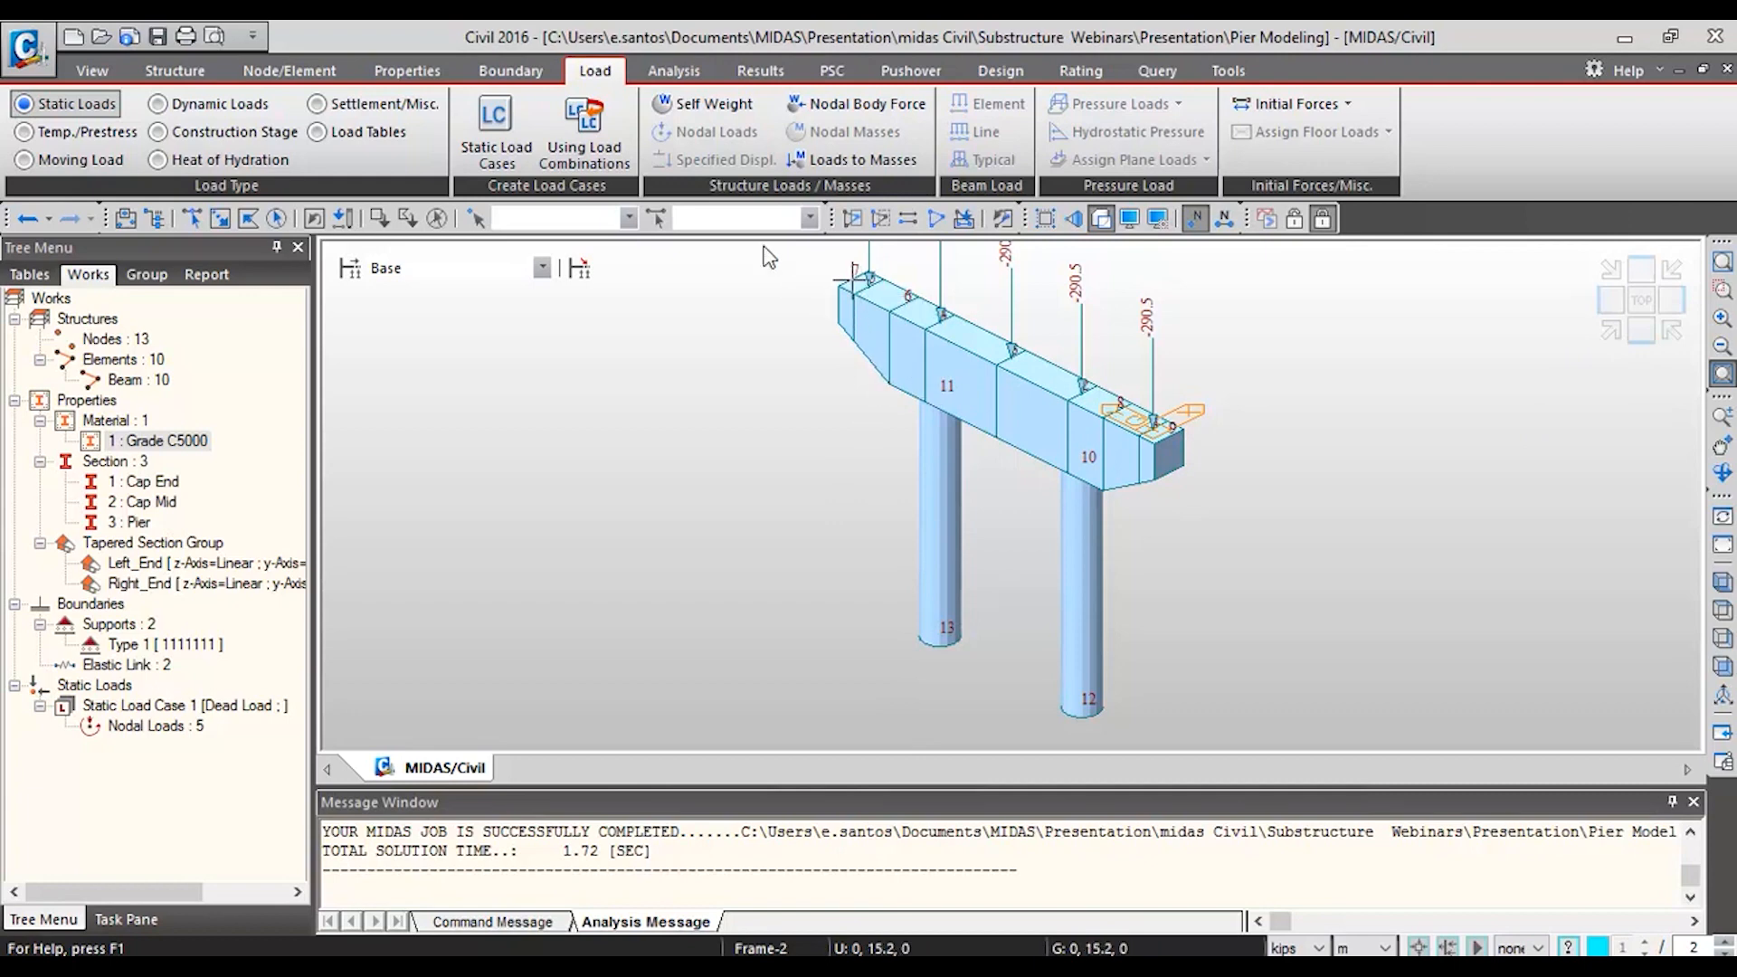
# - Automatically generate the general load combinations, including envelopes, using the AASHTO-LRFD12 steel code and a load modifier of 1
pyautogui.click(755, 70)
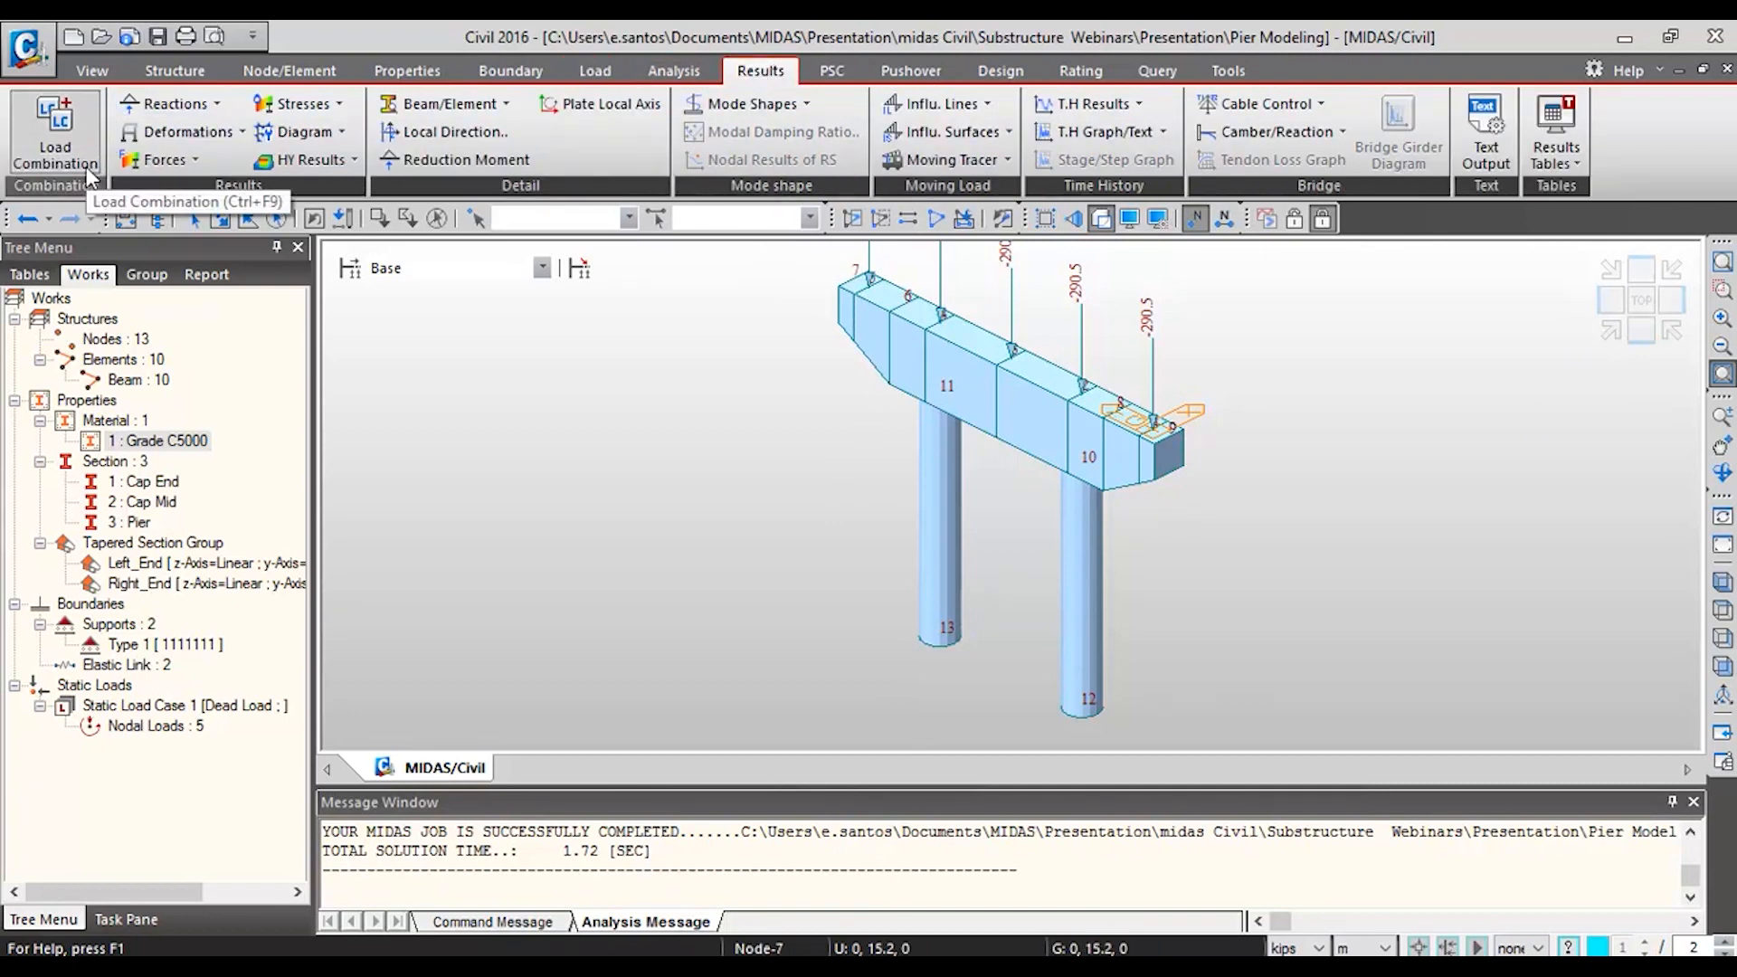
pyautogui.click(56, 136)
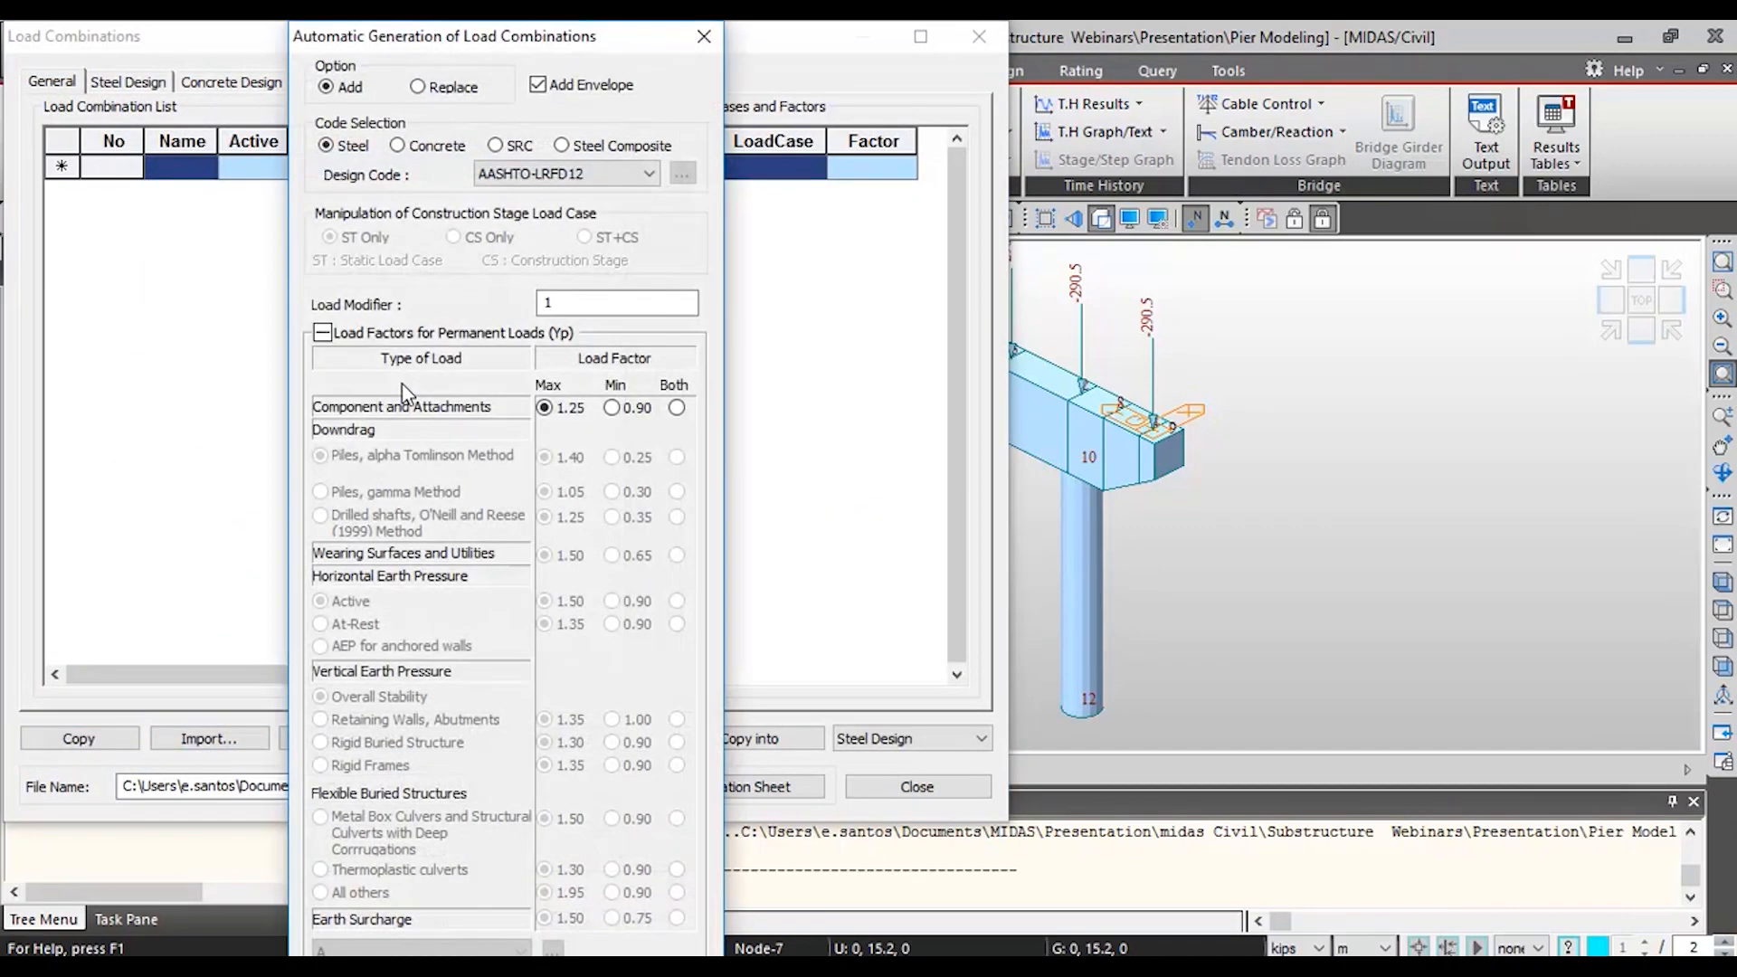
pyautogui.press('Return')
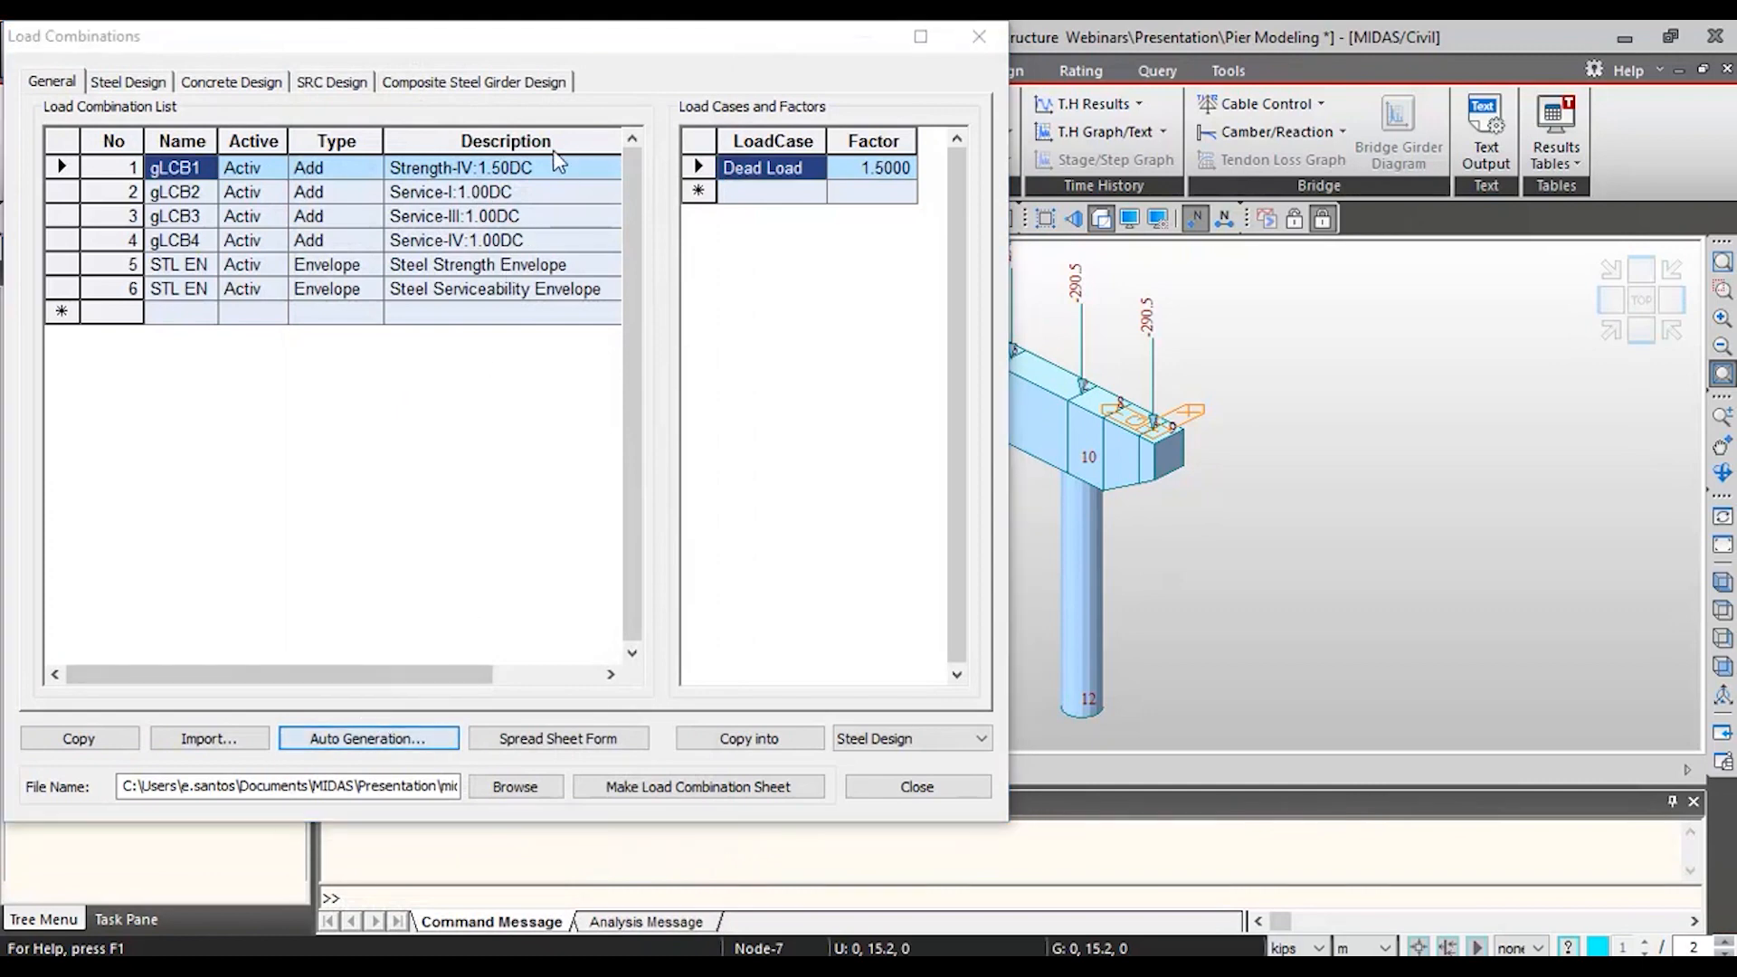
# - Review the design codes offered for automatic load combination generation, without generating again
pyautogui.press('Return')
pyautogui.click(549, 175)
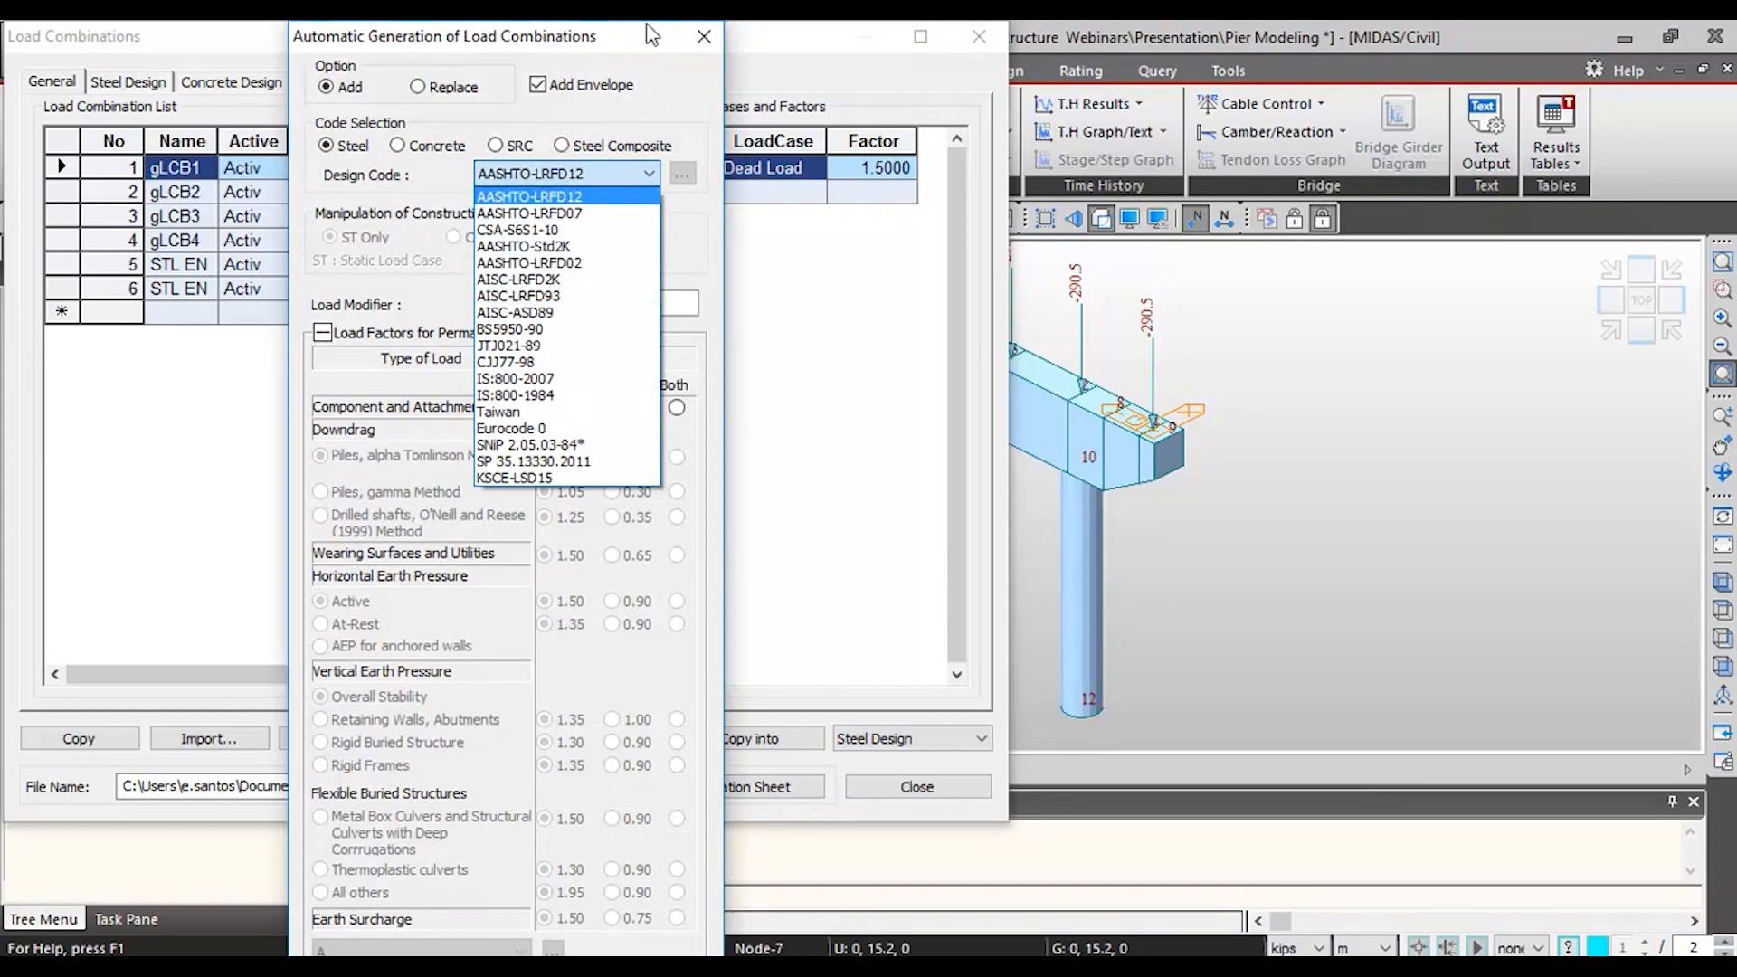
pyautogui.click(707, 41)
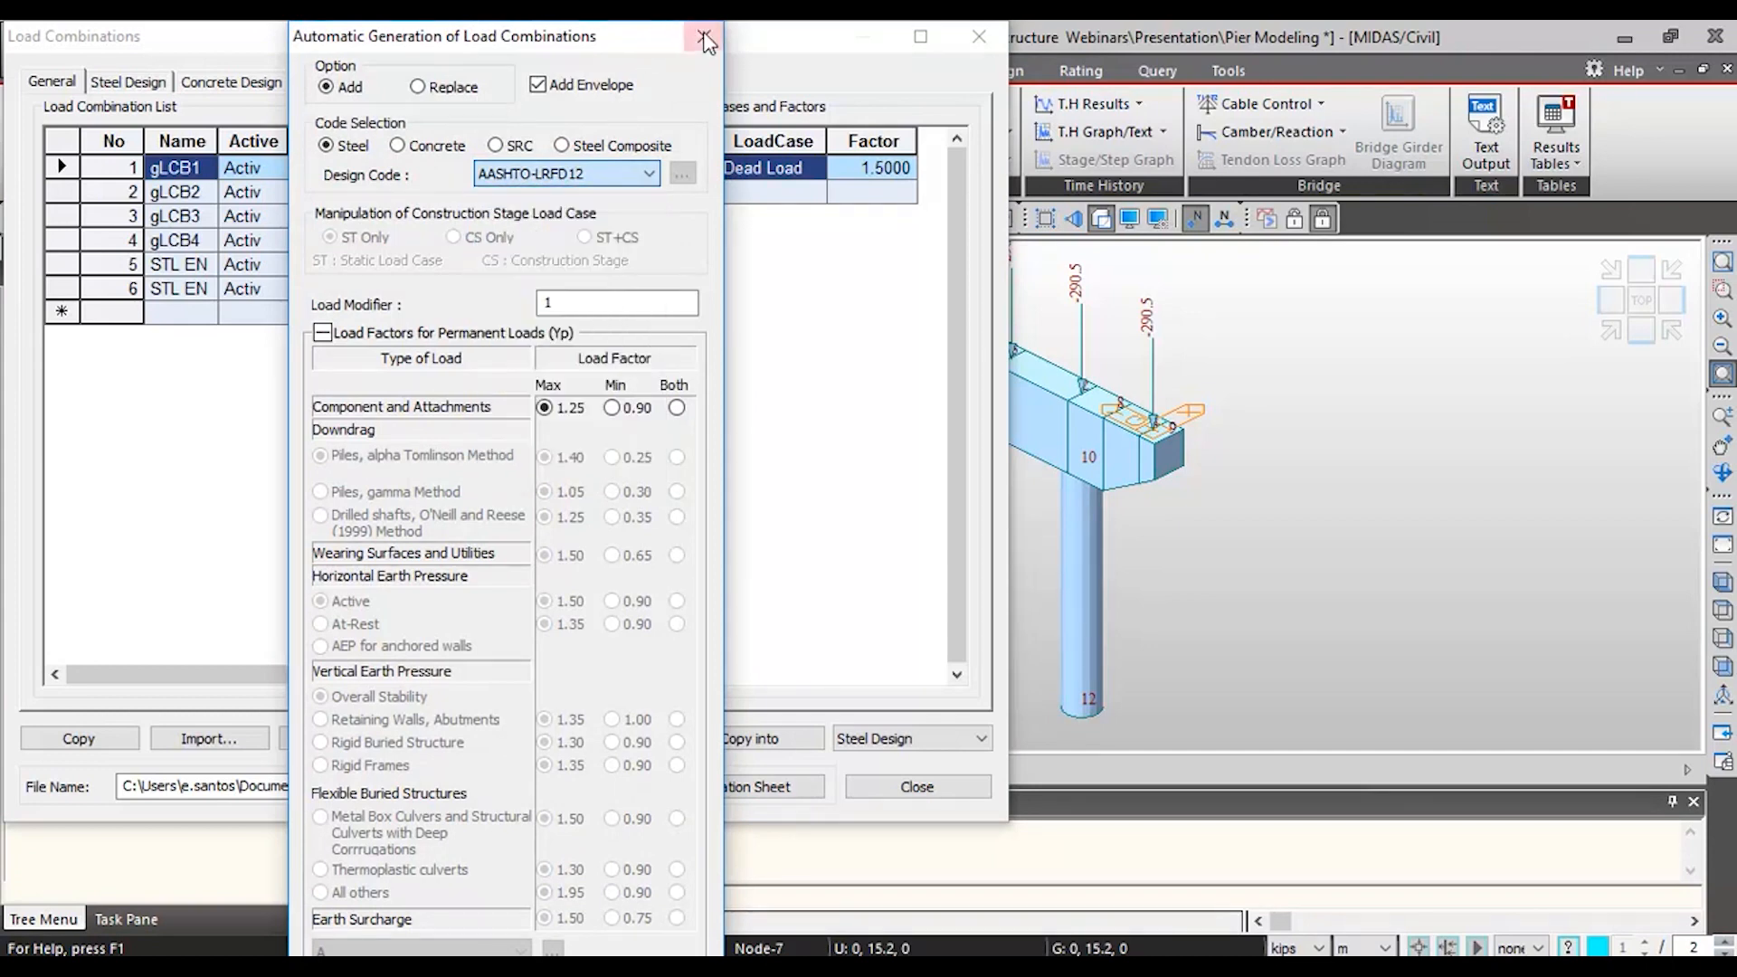
pyautogui.click(706, 42)
# - Inspect the load cases and factors of each generated load combination and envelope in the general list
pyautogui.click(463, 201)
pyautogui.click(455, 219)
pyautogui.click(446, 241)
pyautogui.click(440, 265)
pyautogui.click(434, 290)
pyautogui.click(433, 240)
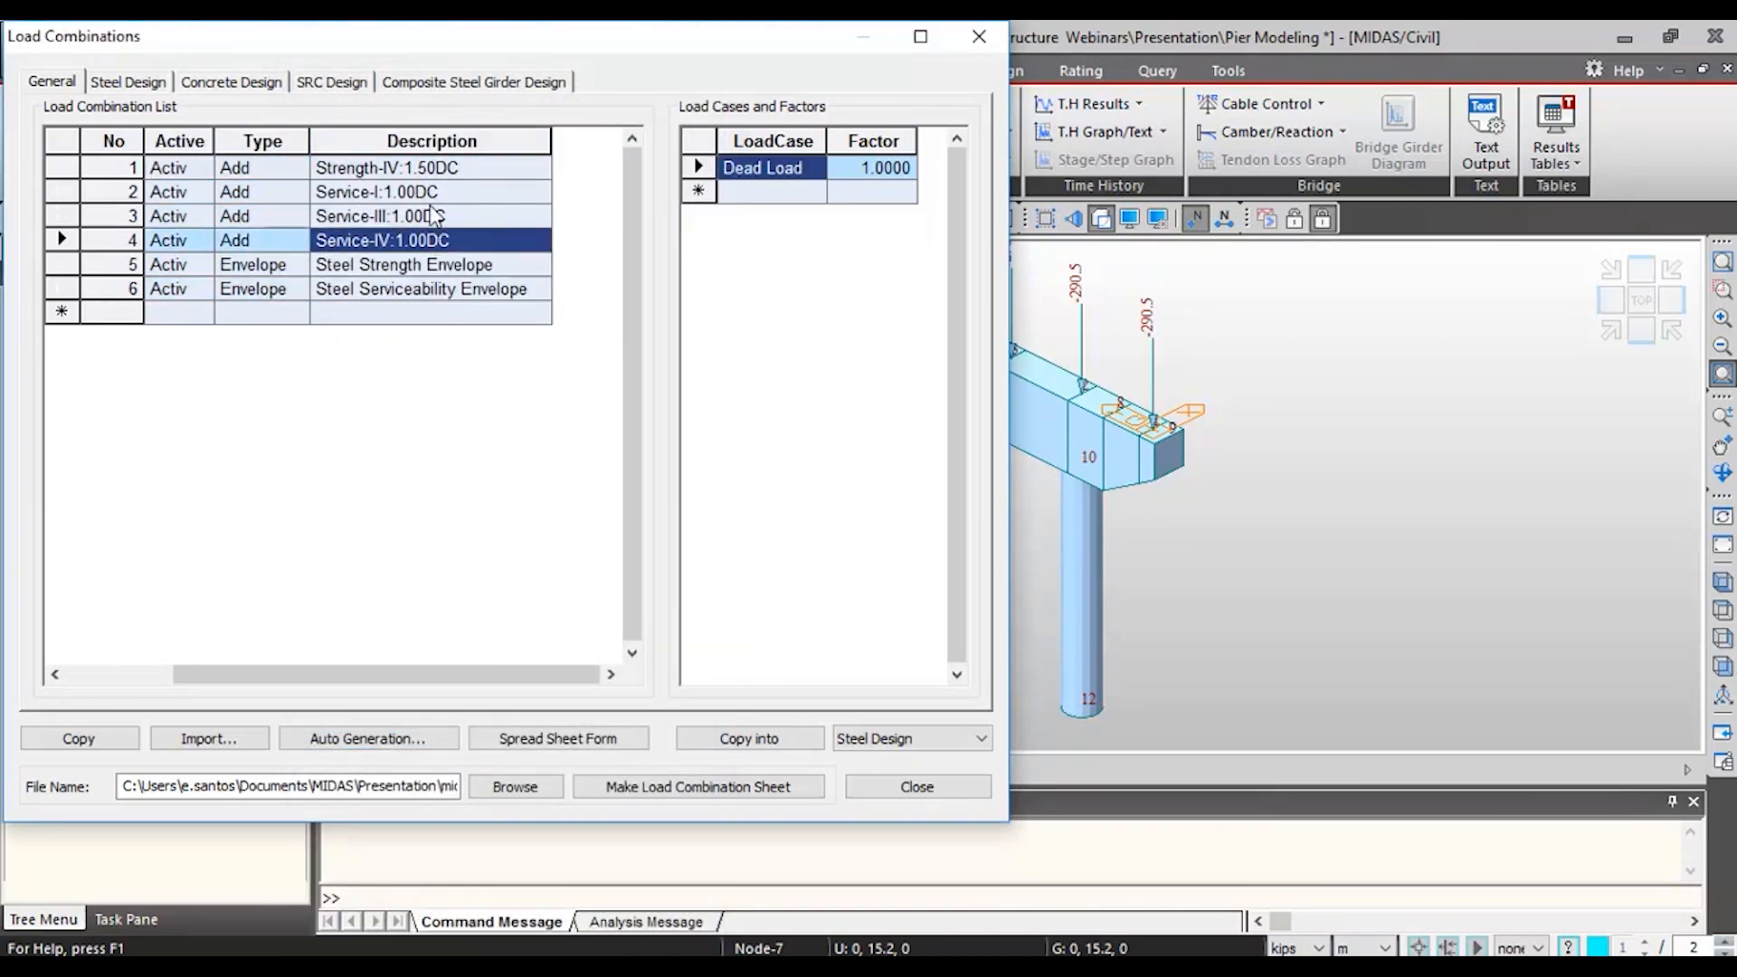
pyautogui.click(422, 192)
pyautogui.click(413, 169)
# - Copy all generated load combinations into the Concrete Design list, and check the copied entries there
pyautogui.moveTo(215, 677); pyautogui.dragTo(55, 697)
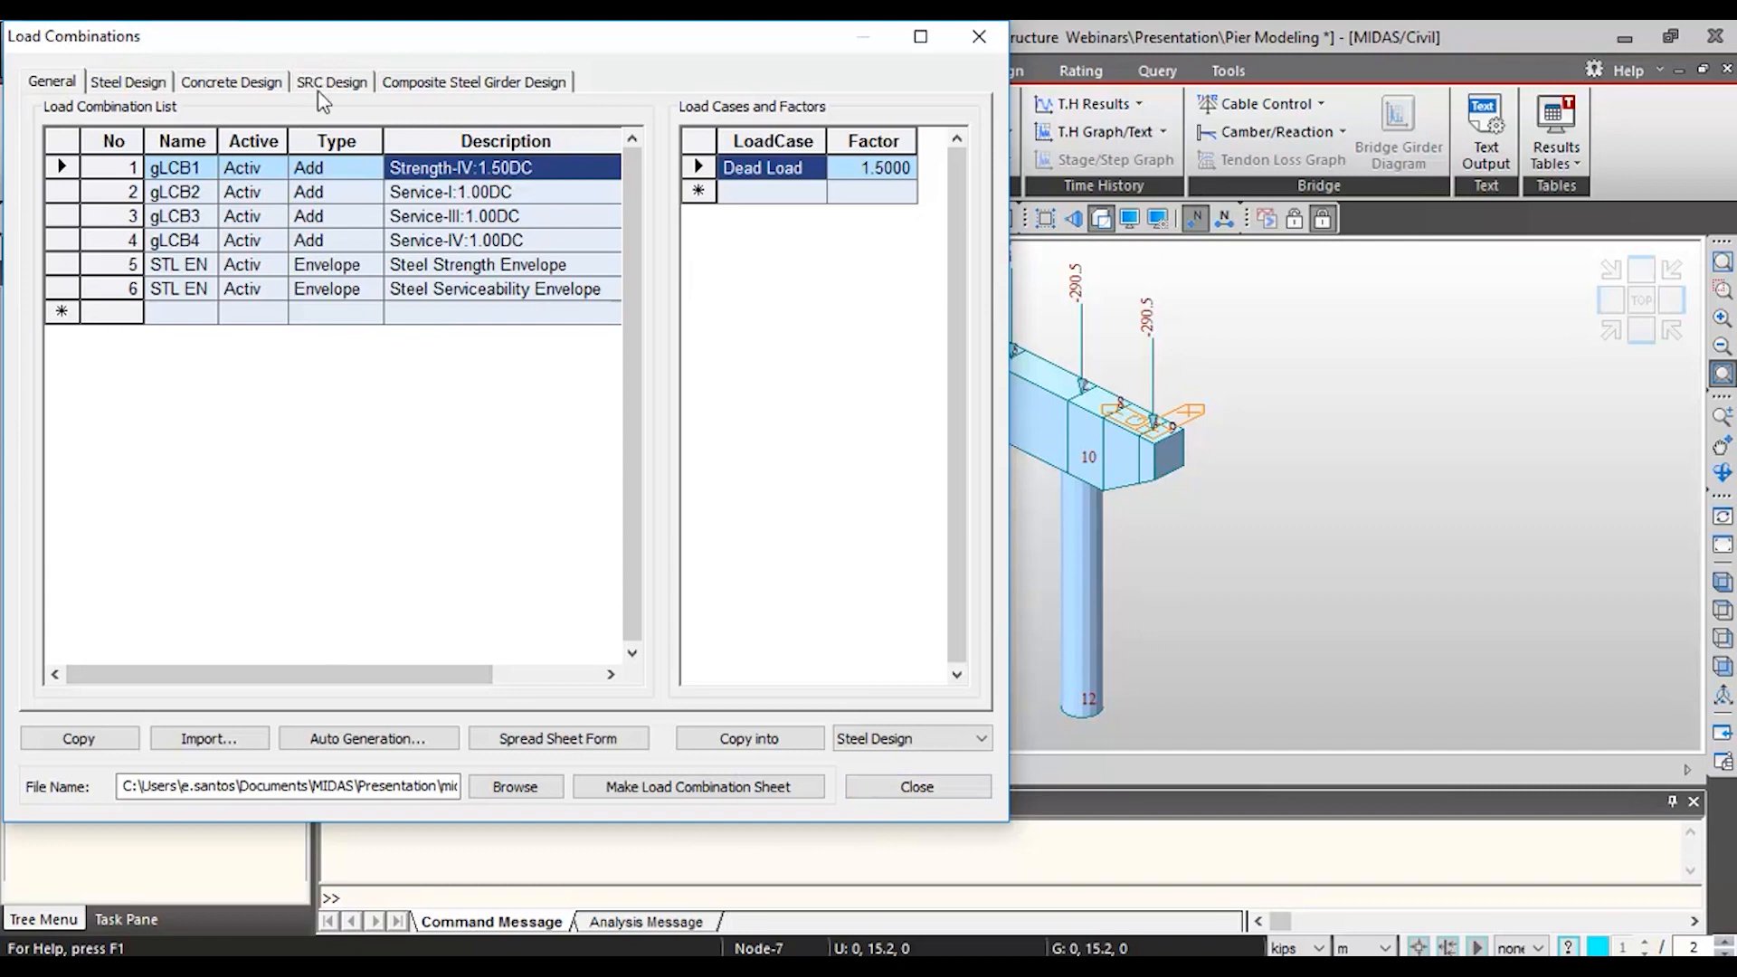
pyautogui.click(74, 148)
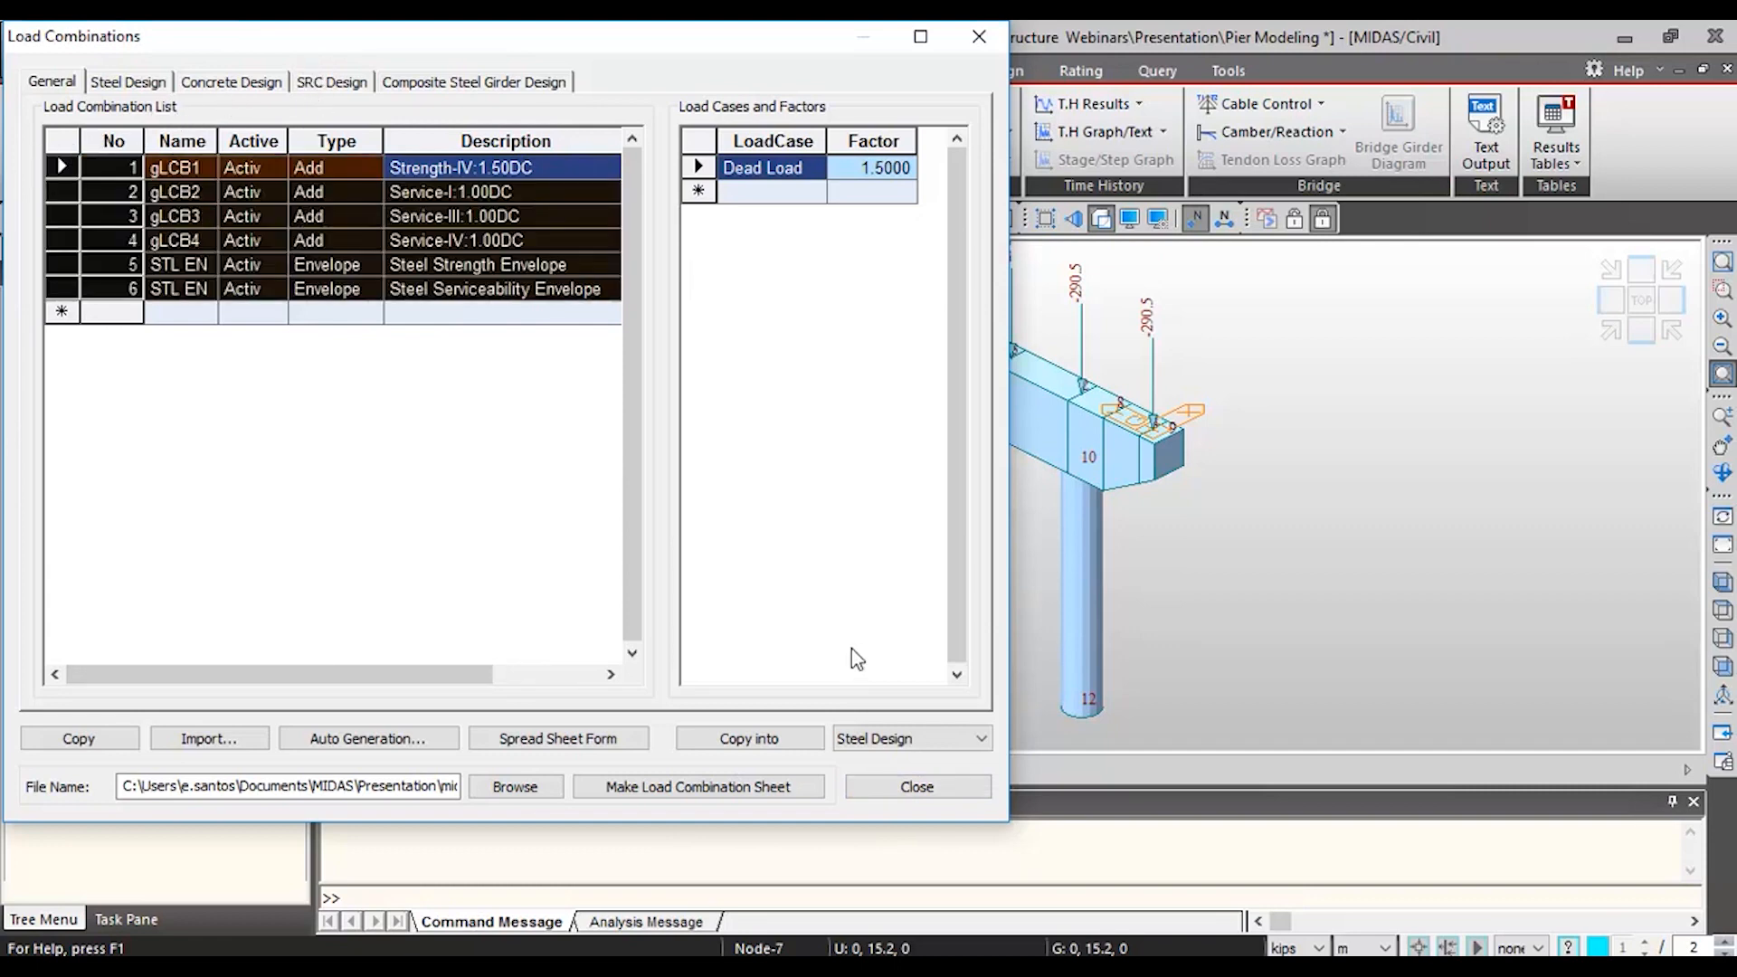
pyautogui.click(865, 740)
pyautogui.click(868, 780)
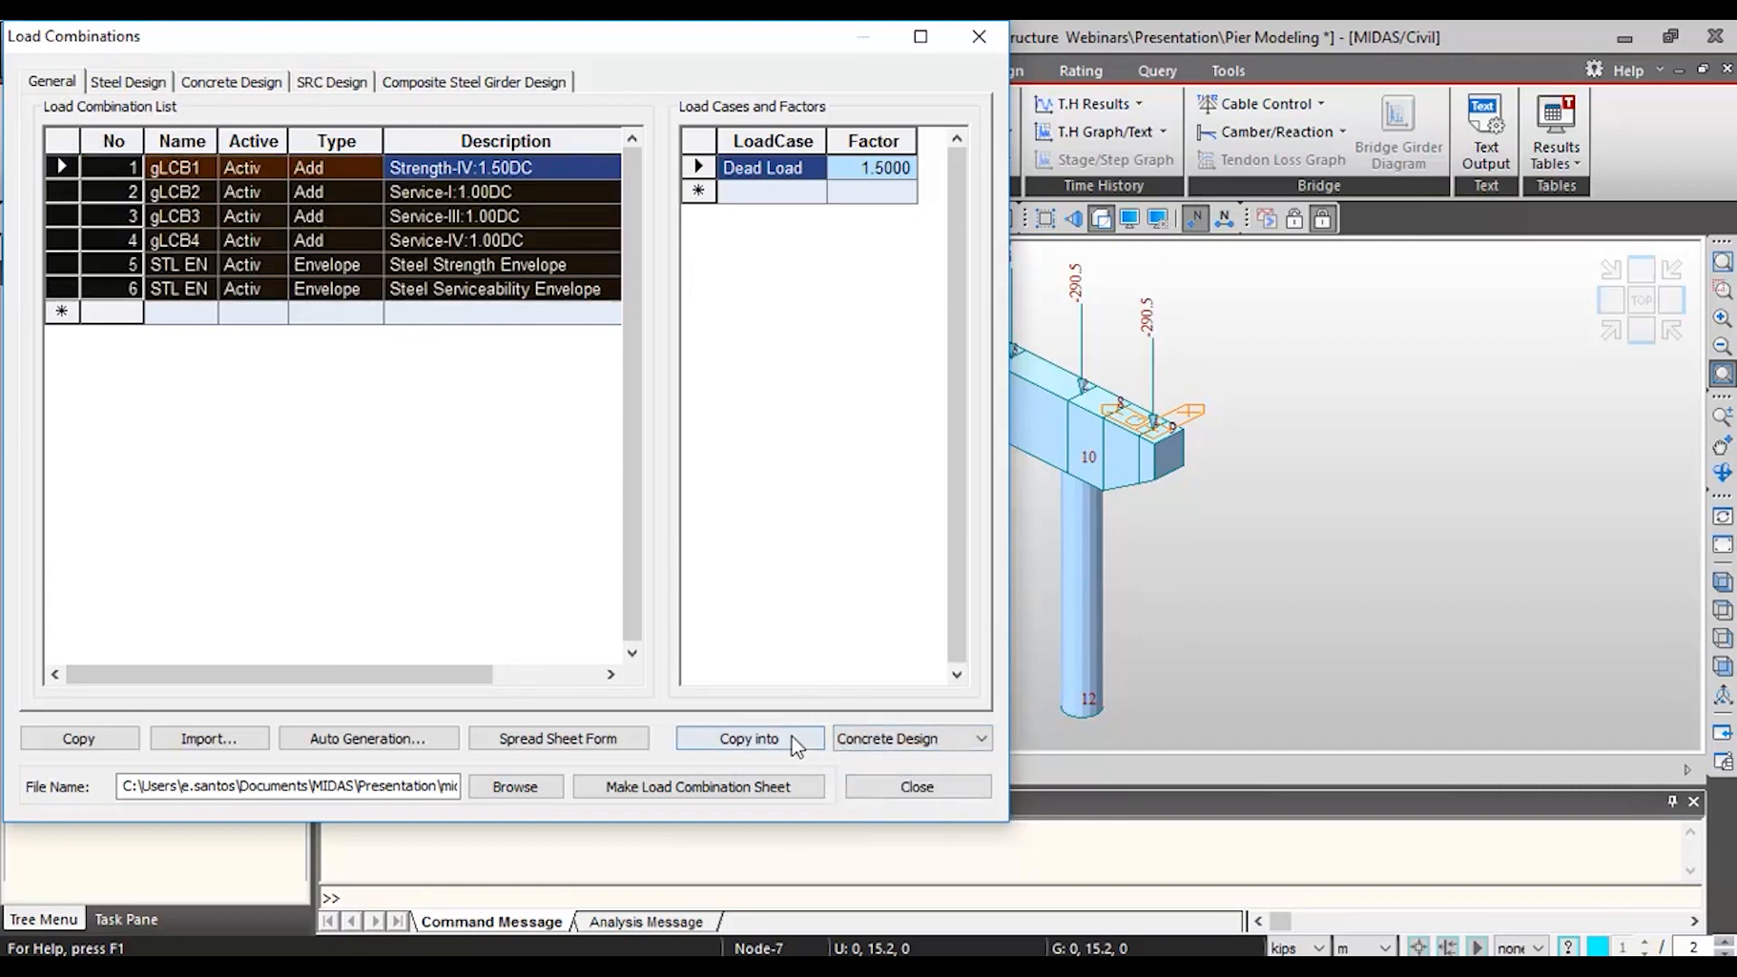
pyautogui.click(792, 739)
pyautogui.click(232, 82)
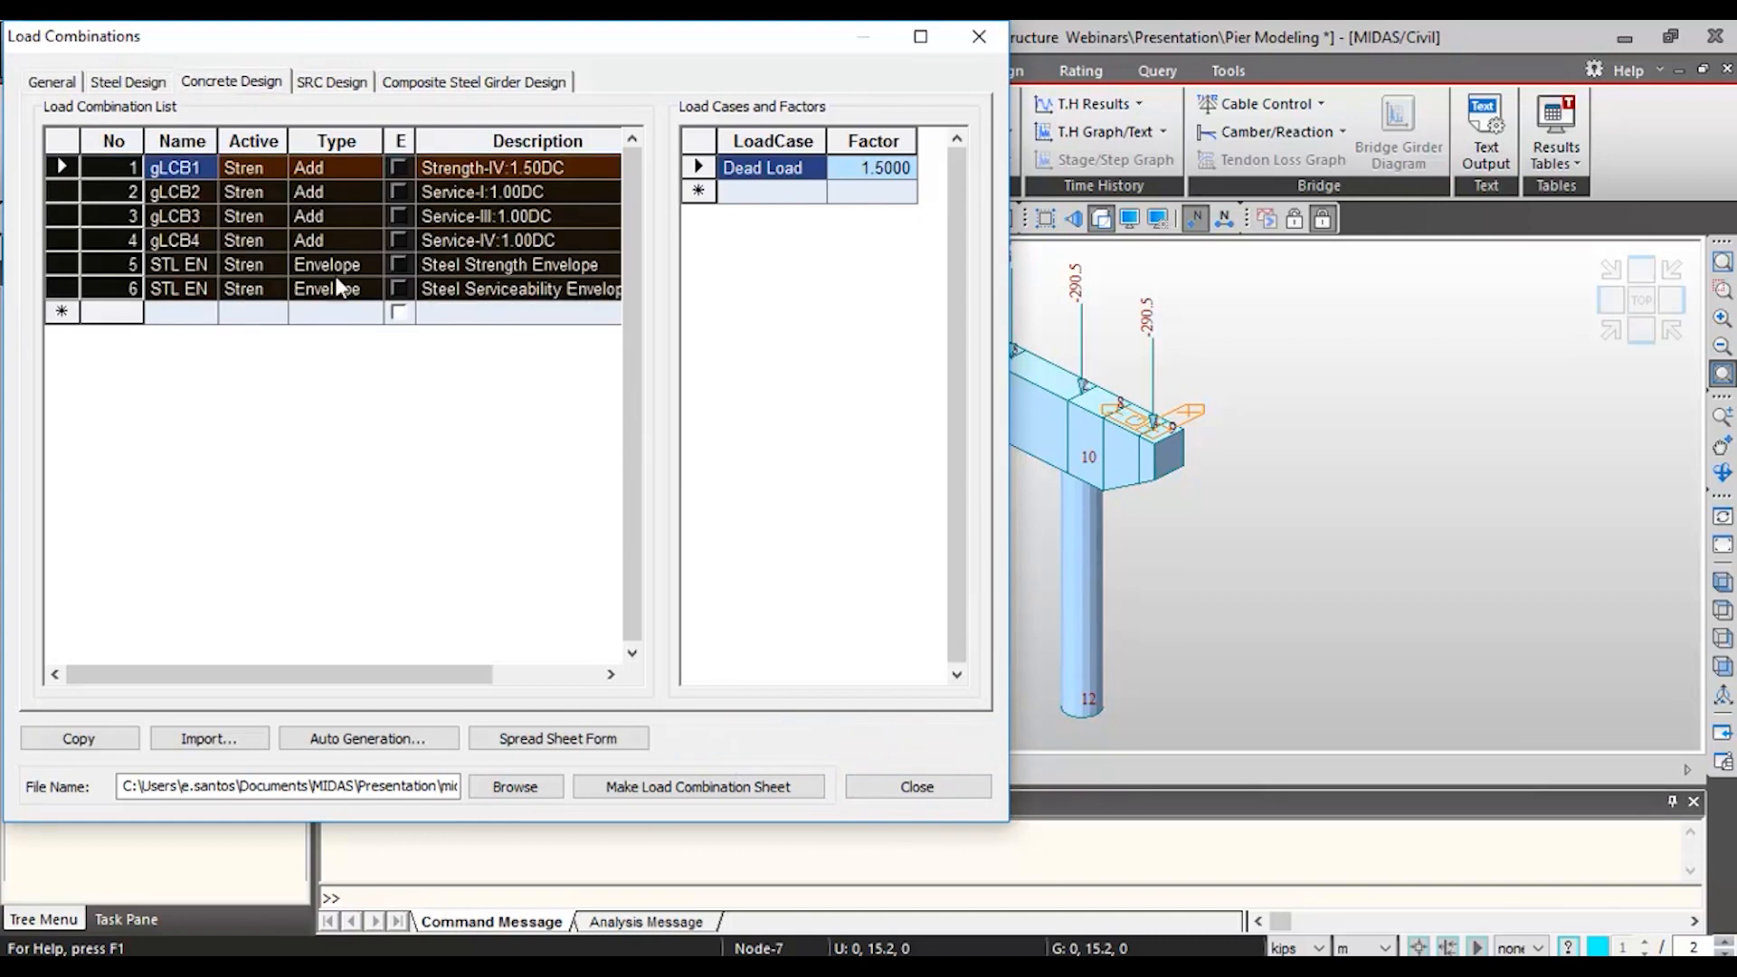
pyautogui.click(489, 239)
pyautogui.click(500, 192)
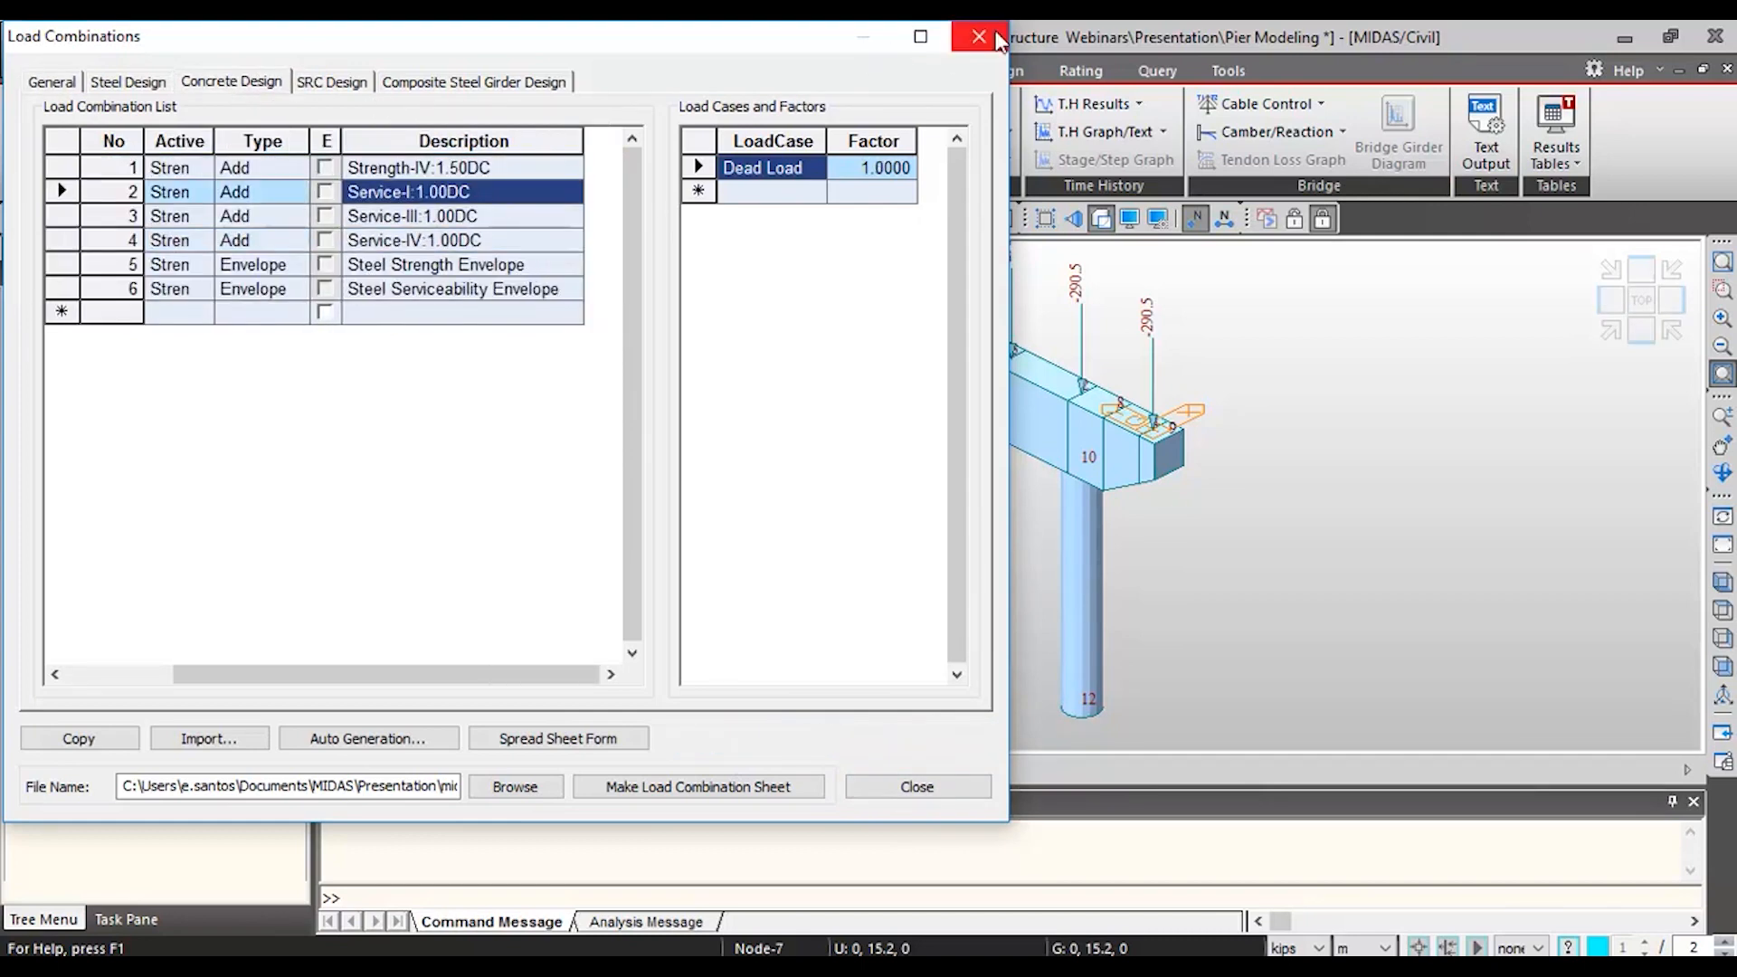
pyautogui.click(979, 36)
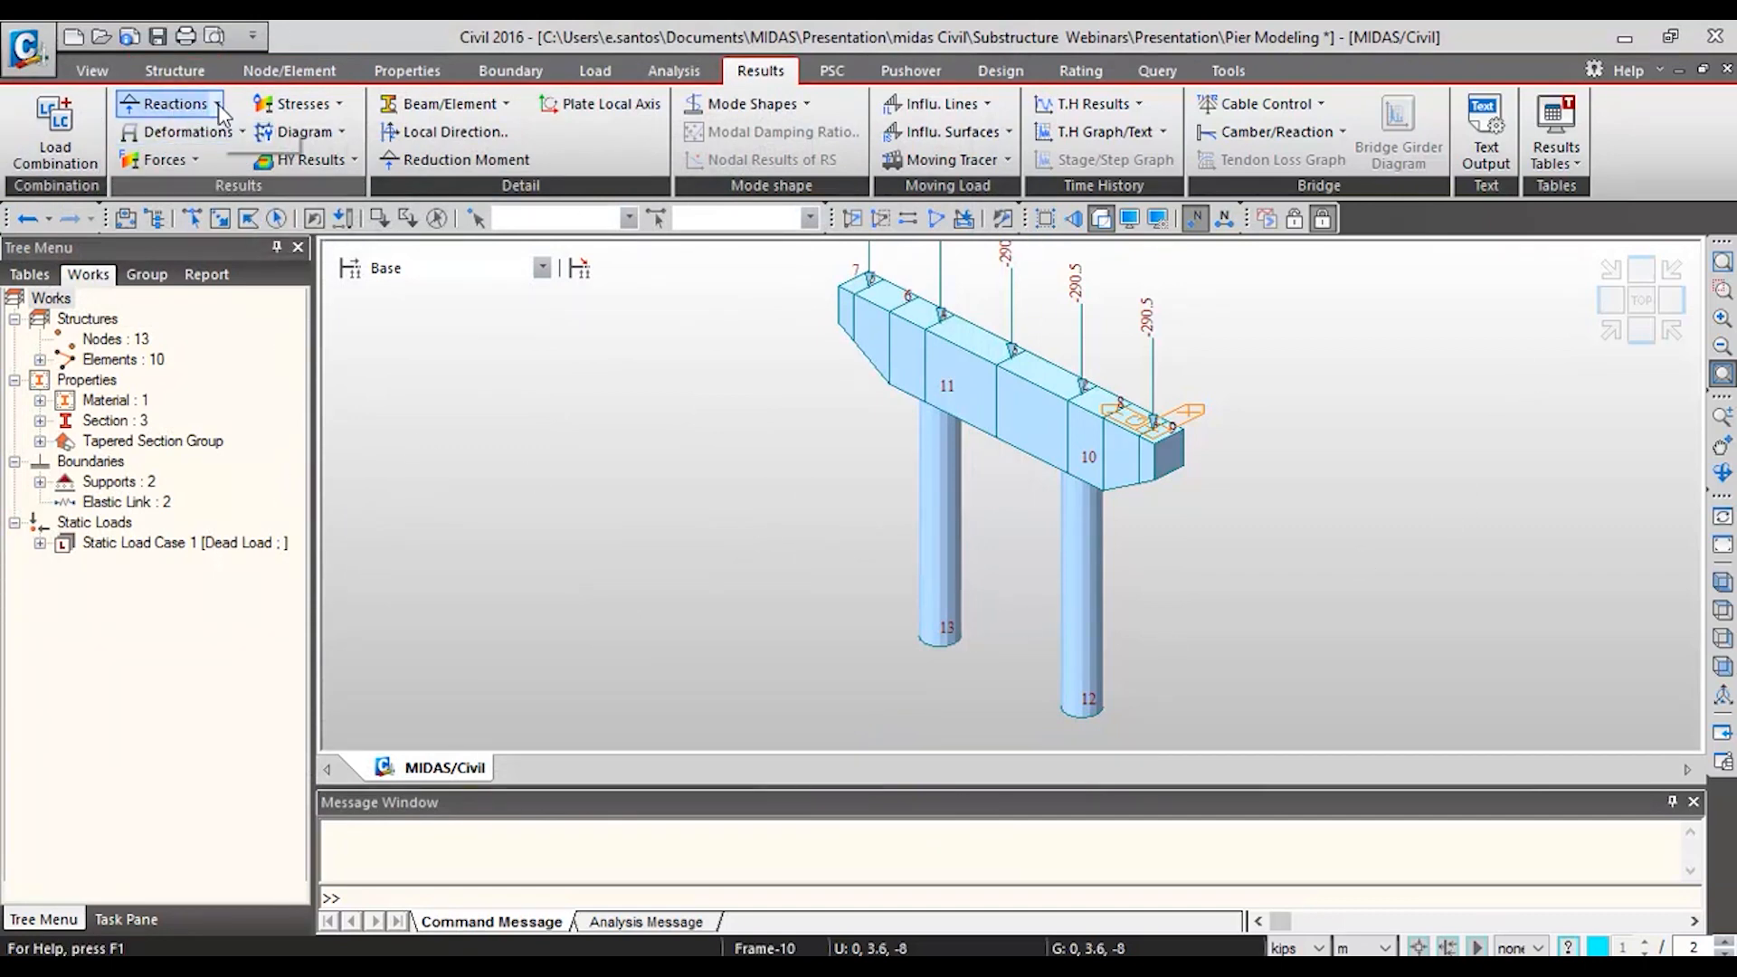
# - Display the beam diagram of the axial force Fx for the Dead Load case, with contour and values
pyautogui.click(186, 131)
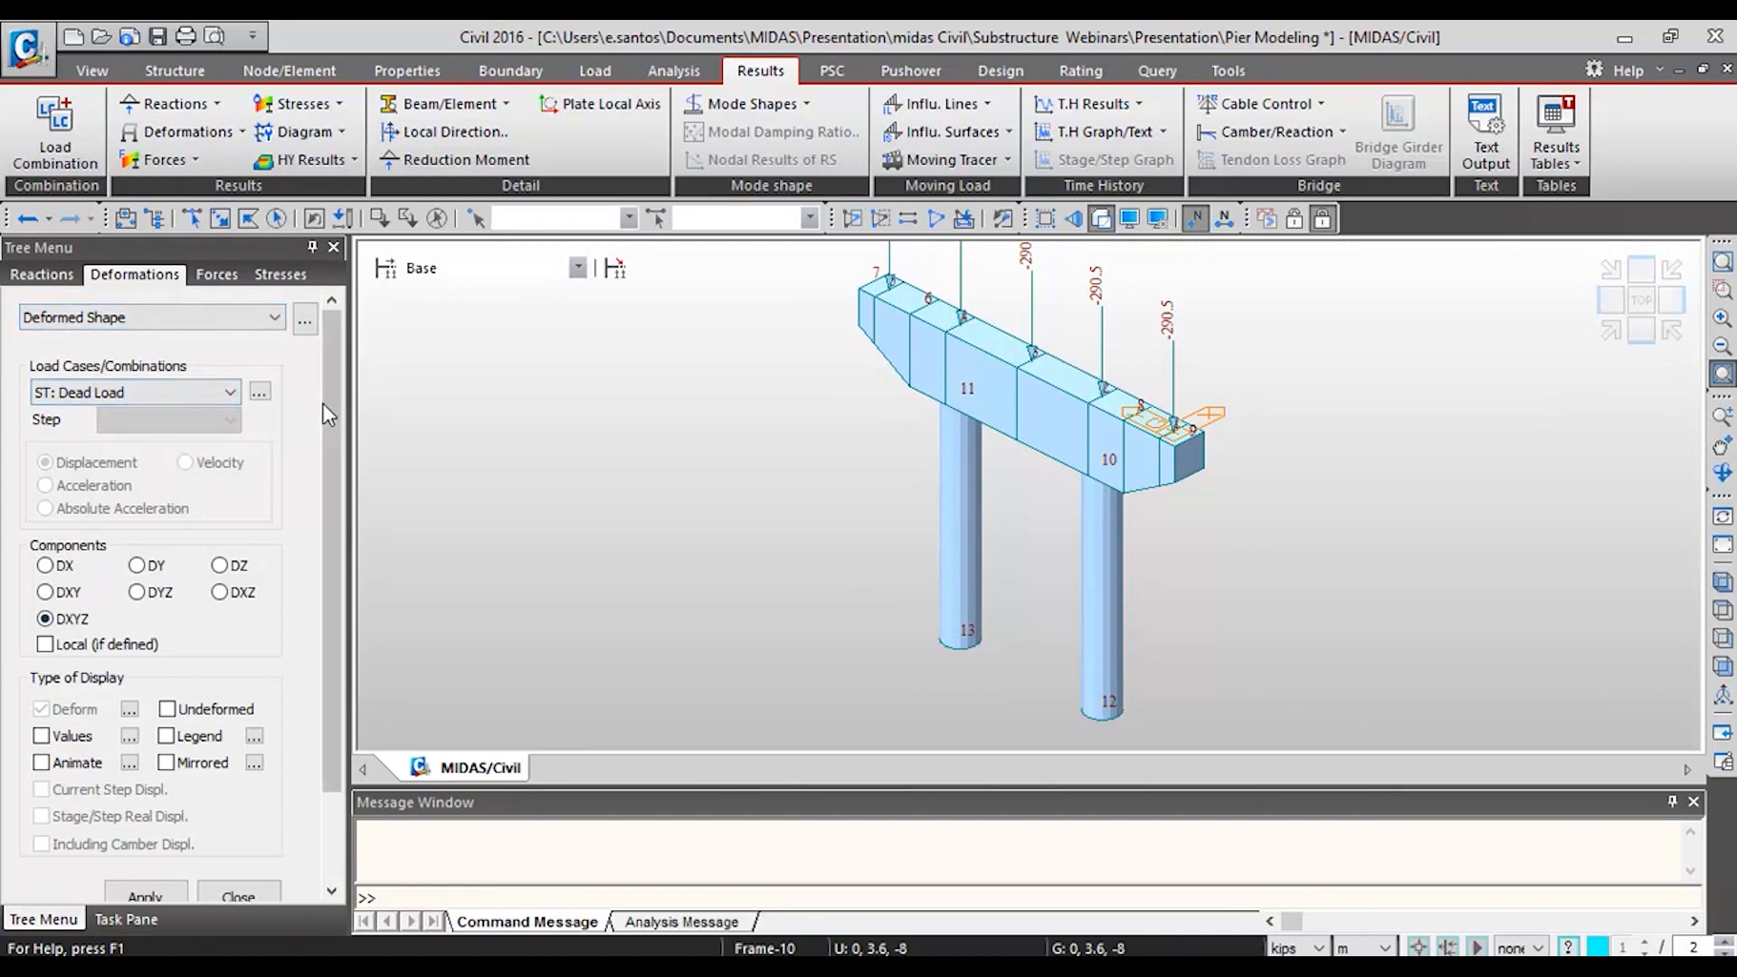
pyautogui.scroll(-3, 323, 468)
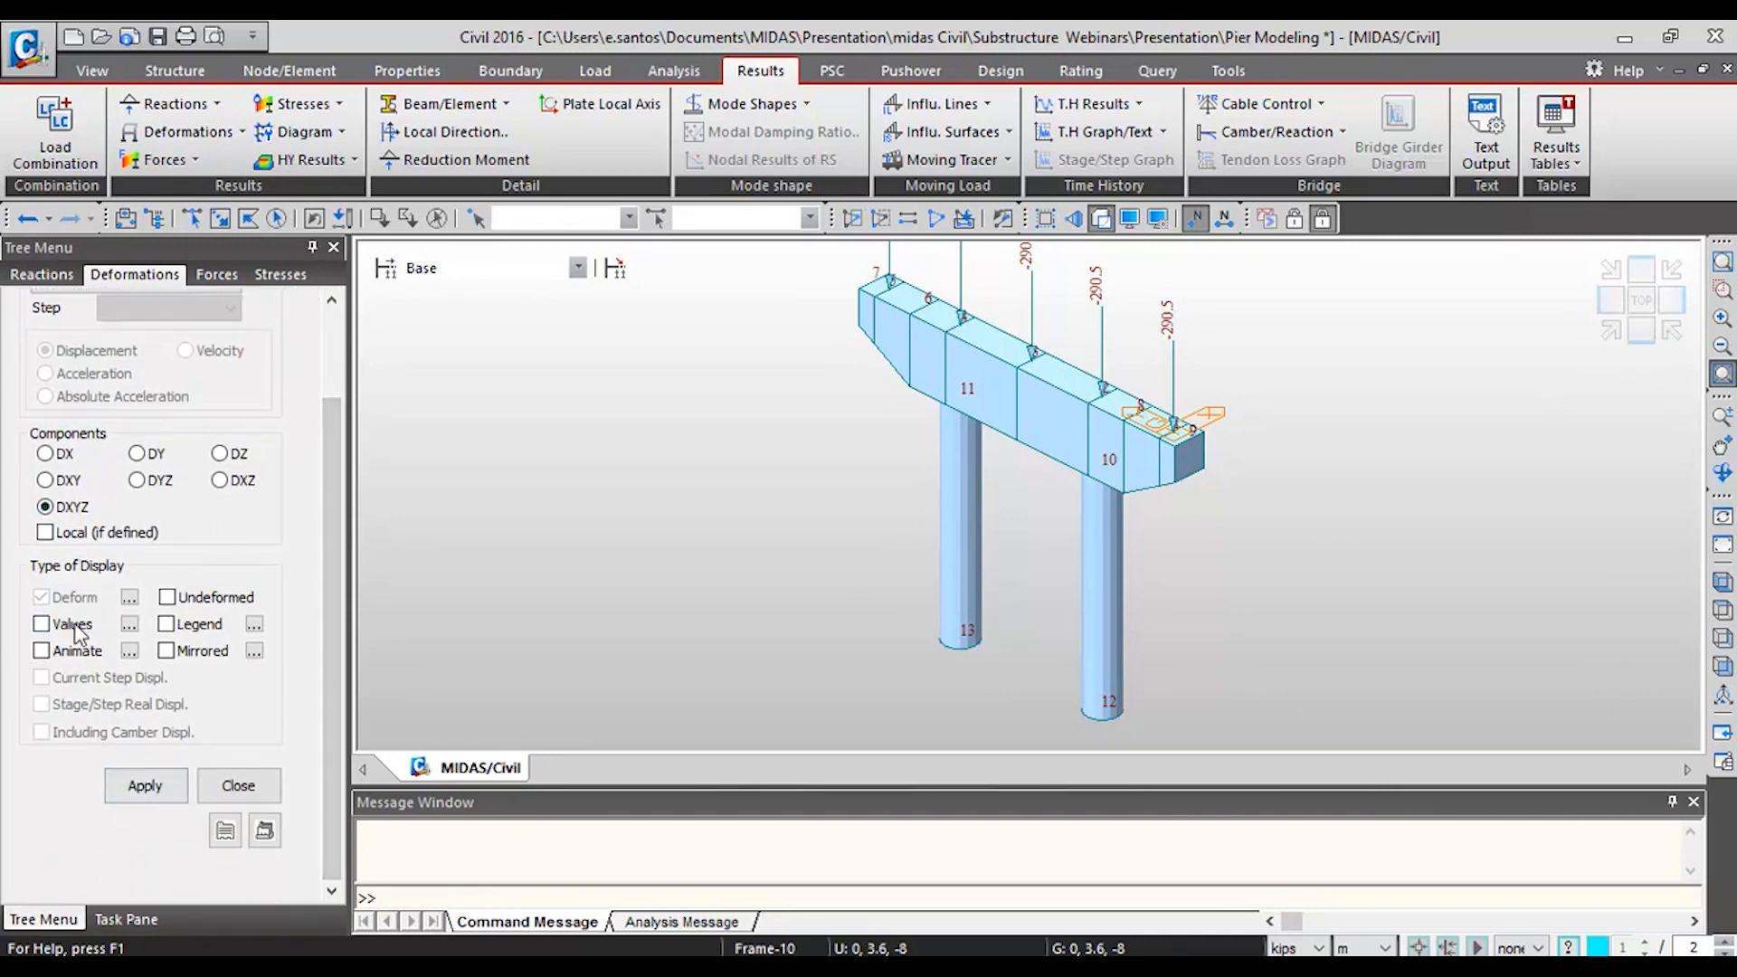
pyautogui.click(216, 275)
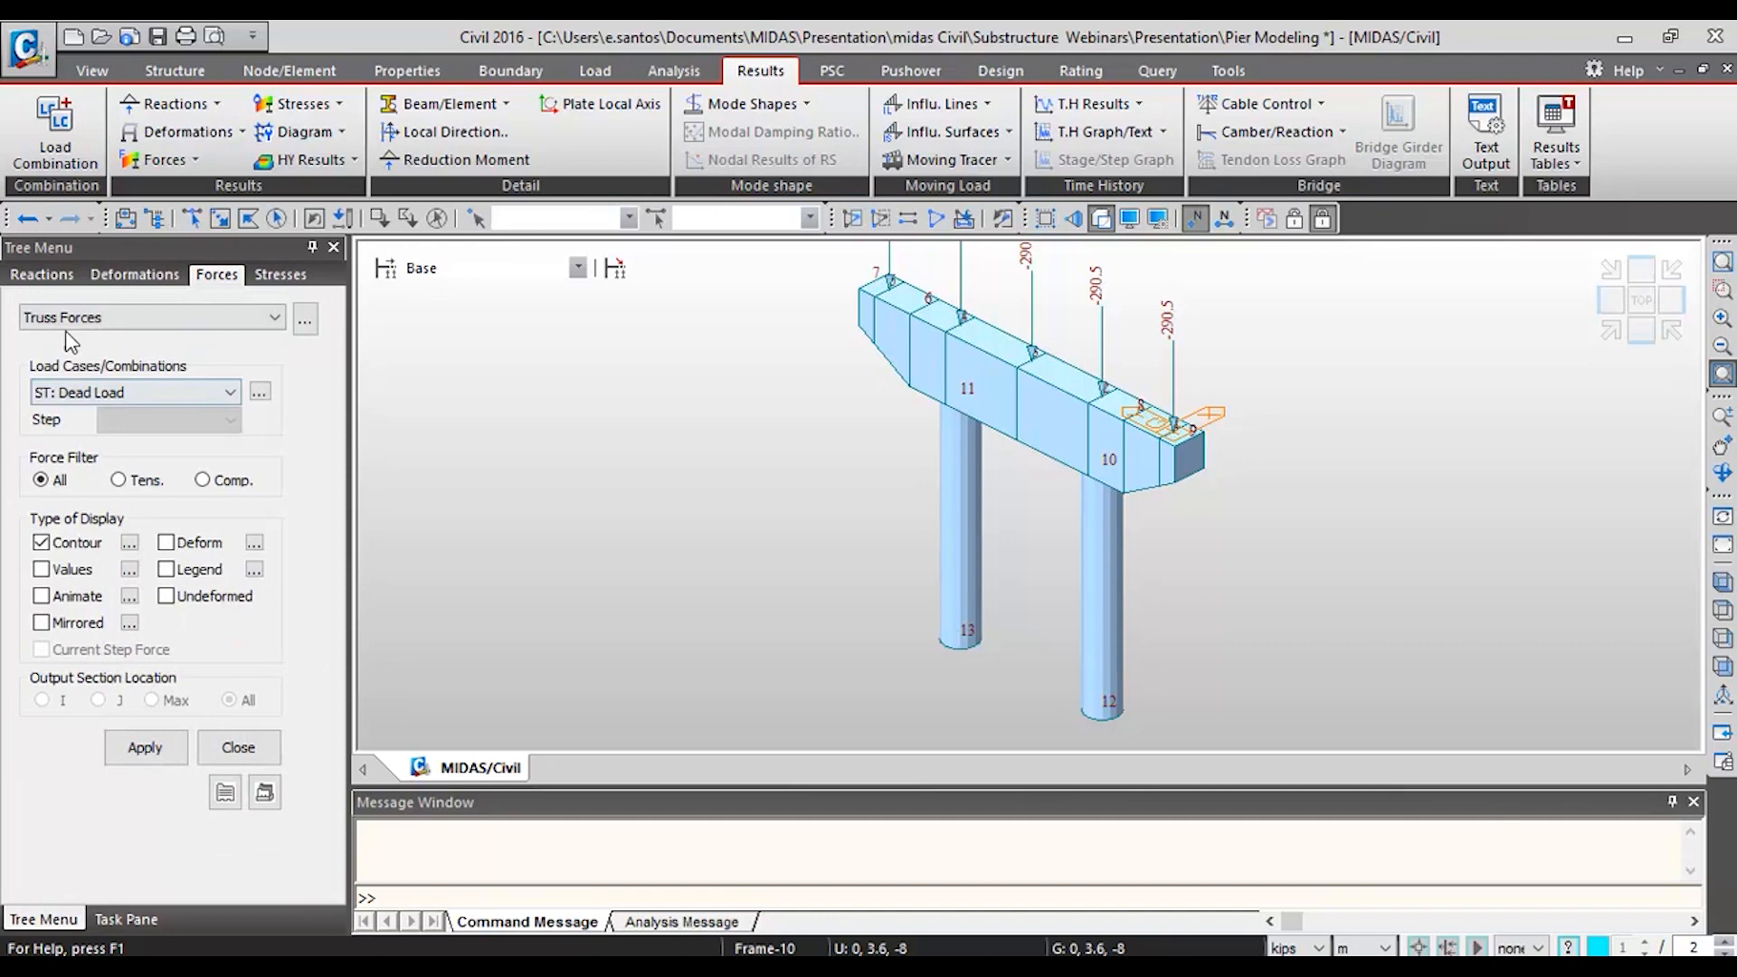
pyautogui.click(154, 318)
pyautogui.click(127, 374)
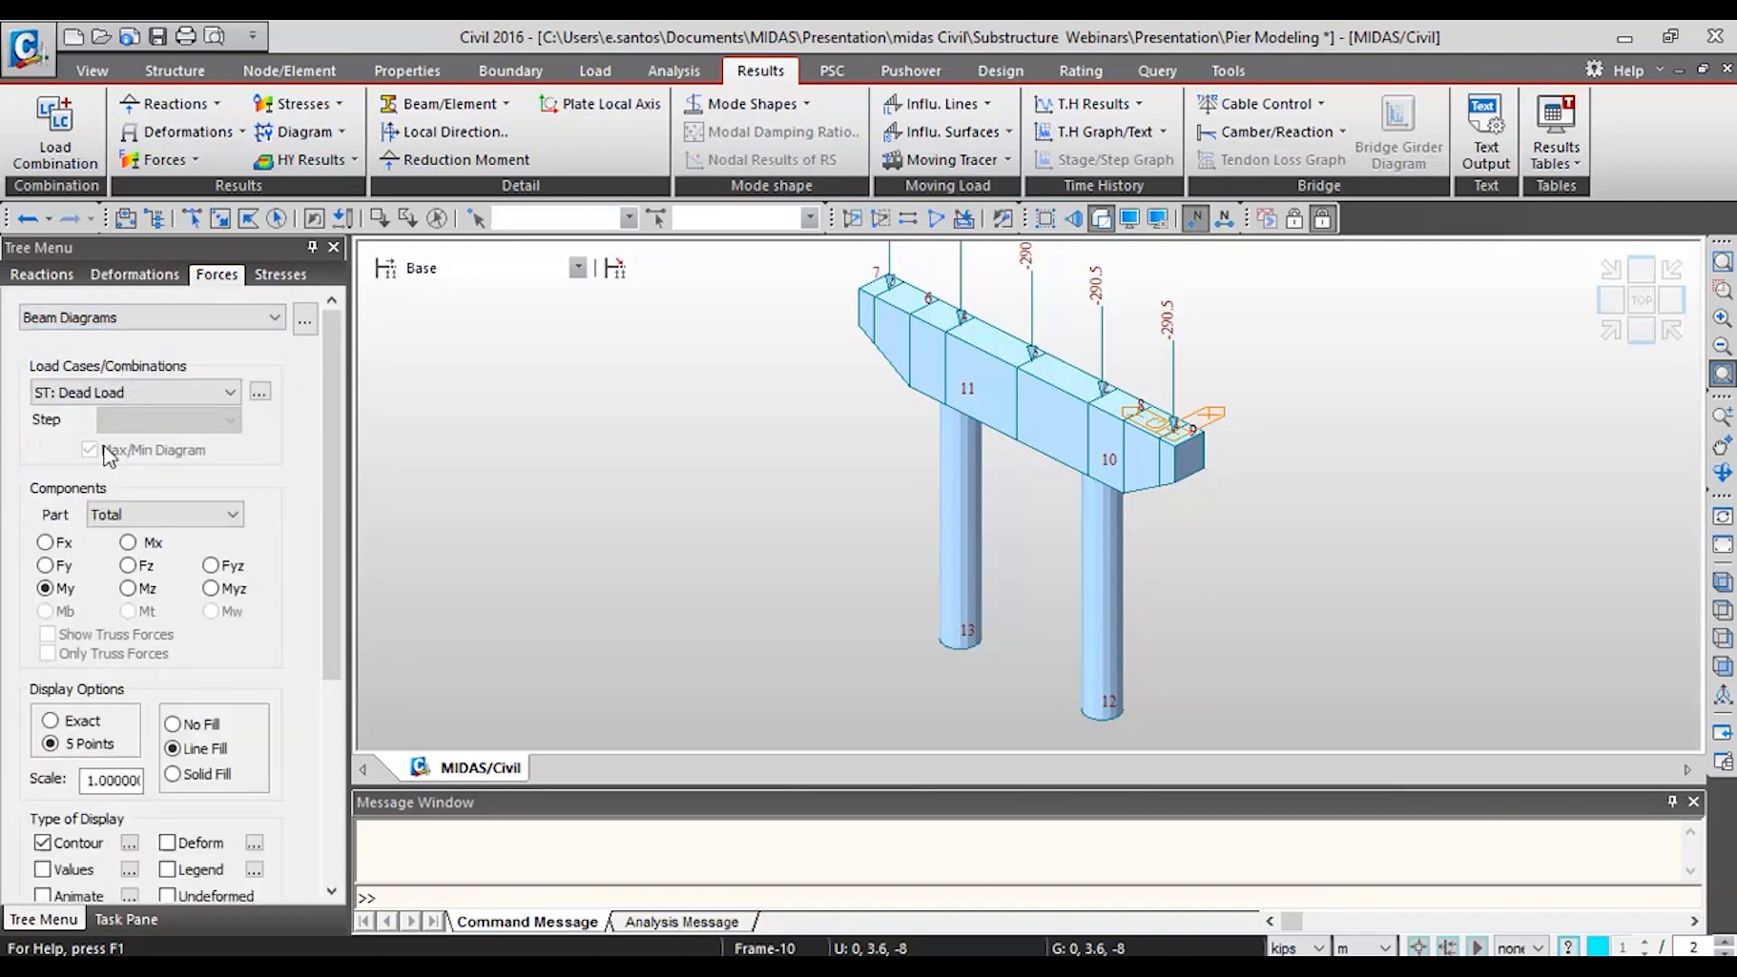
pyautogui.click(47, 542)
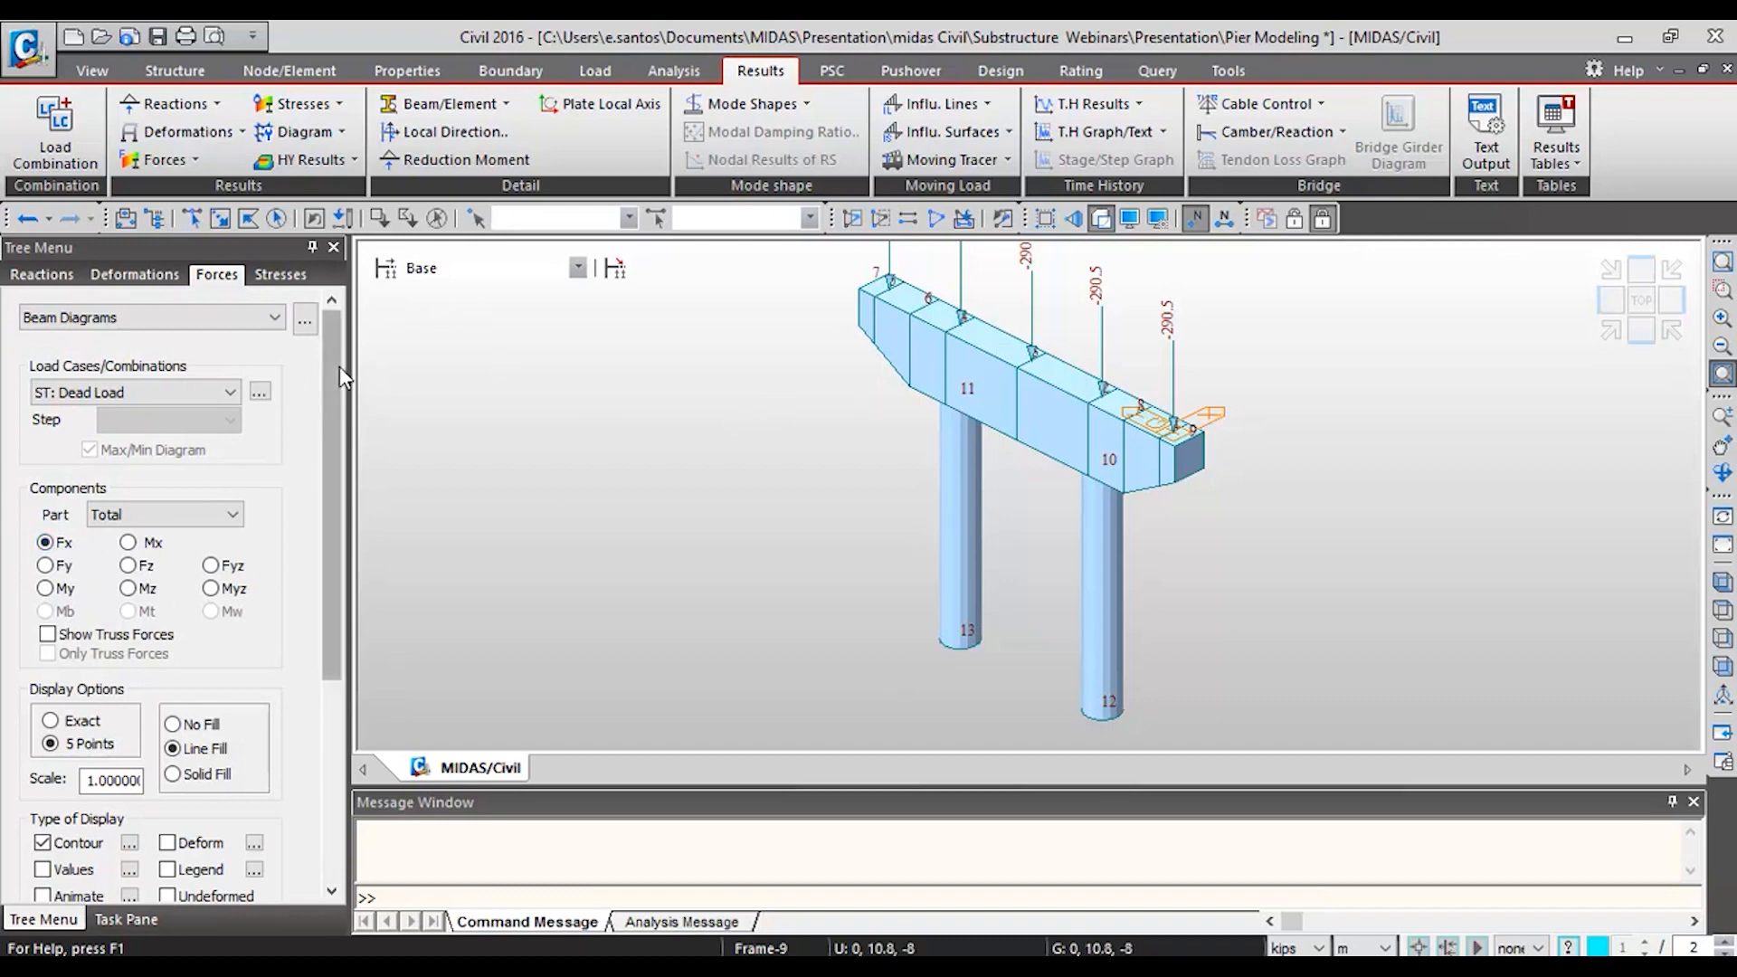
pyautogui.moveTo(332, 416); pyautogui.dragTo(366, 616)
pyautogui.click(76, 541)
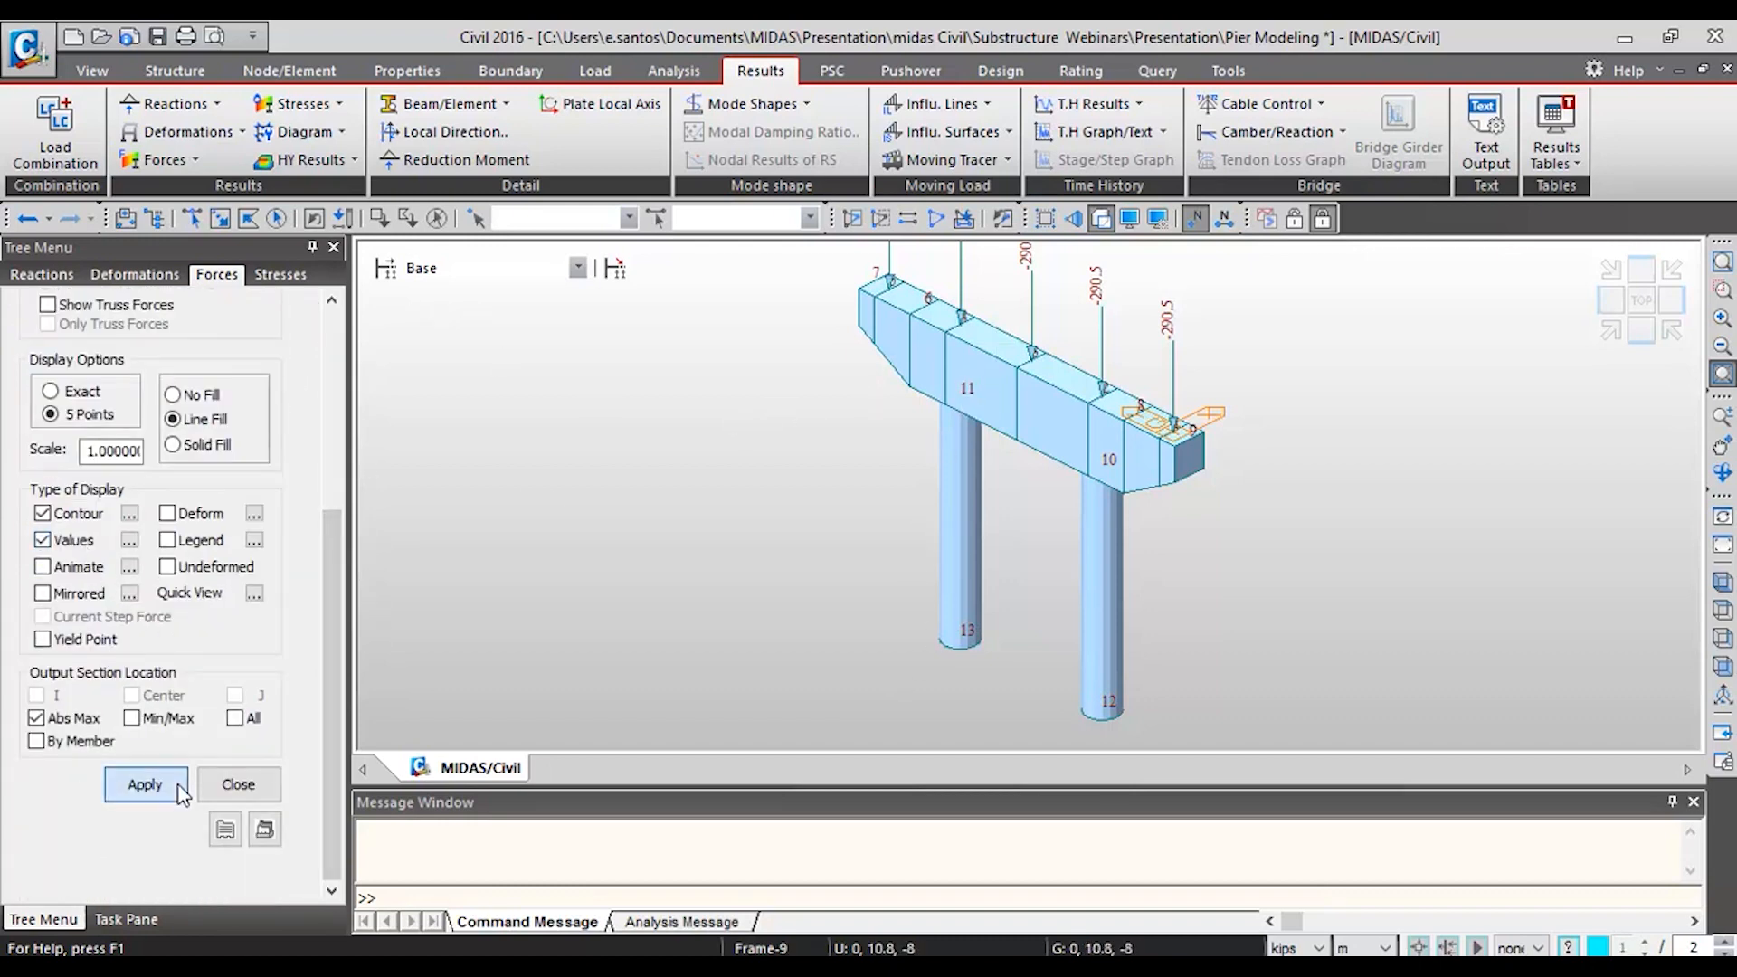
pyautogui.click(145, 783)
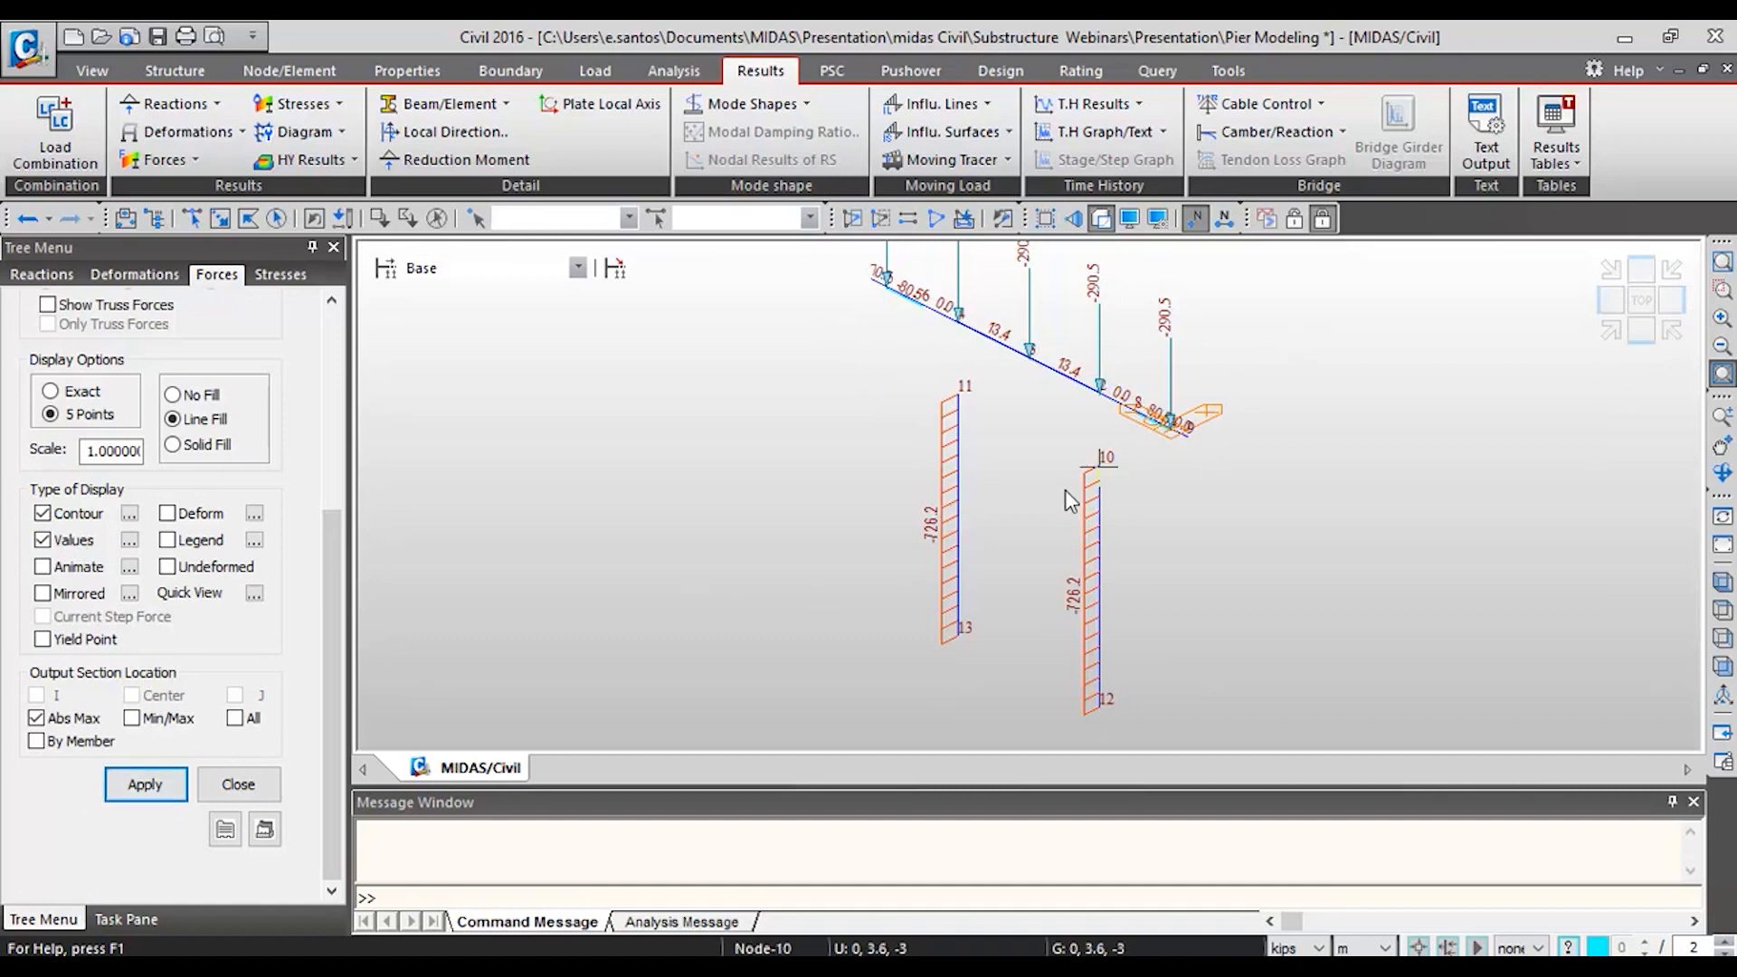
# - Shrink the message window to enlarge the model view, and examine the axial force diagram from the front, side and isometrically
pyautogui.moveTo(1066, 490)
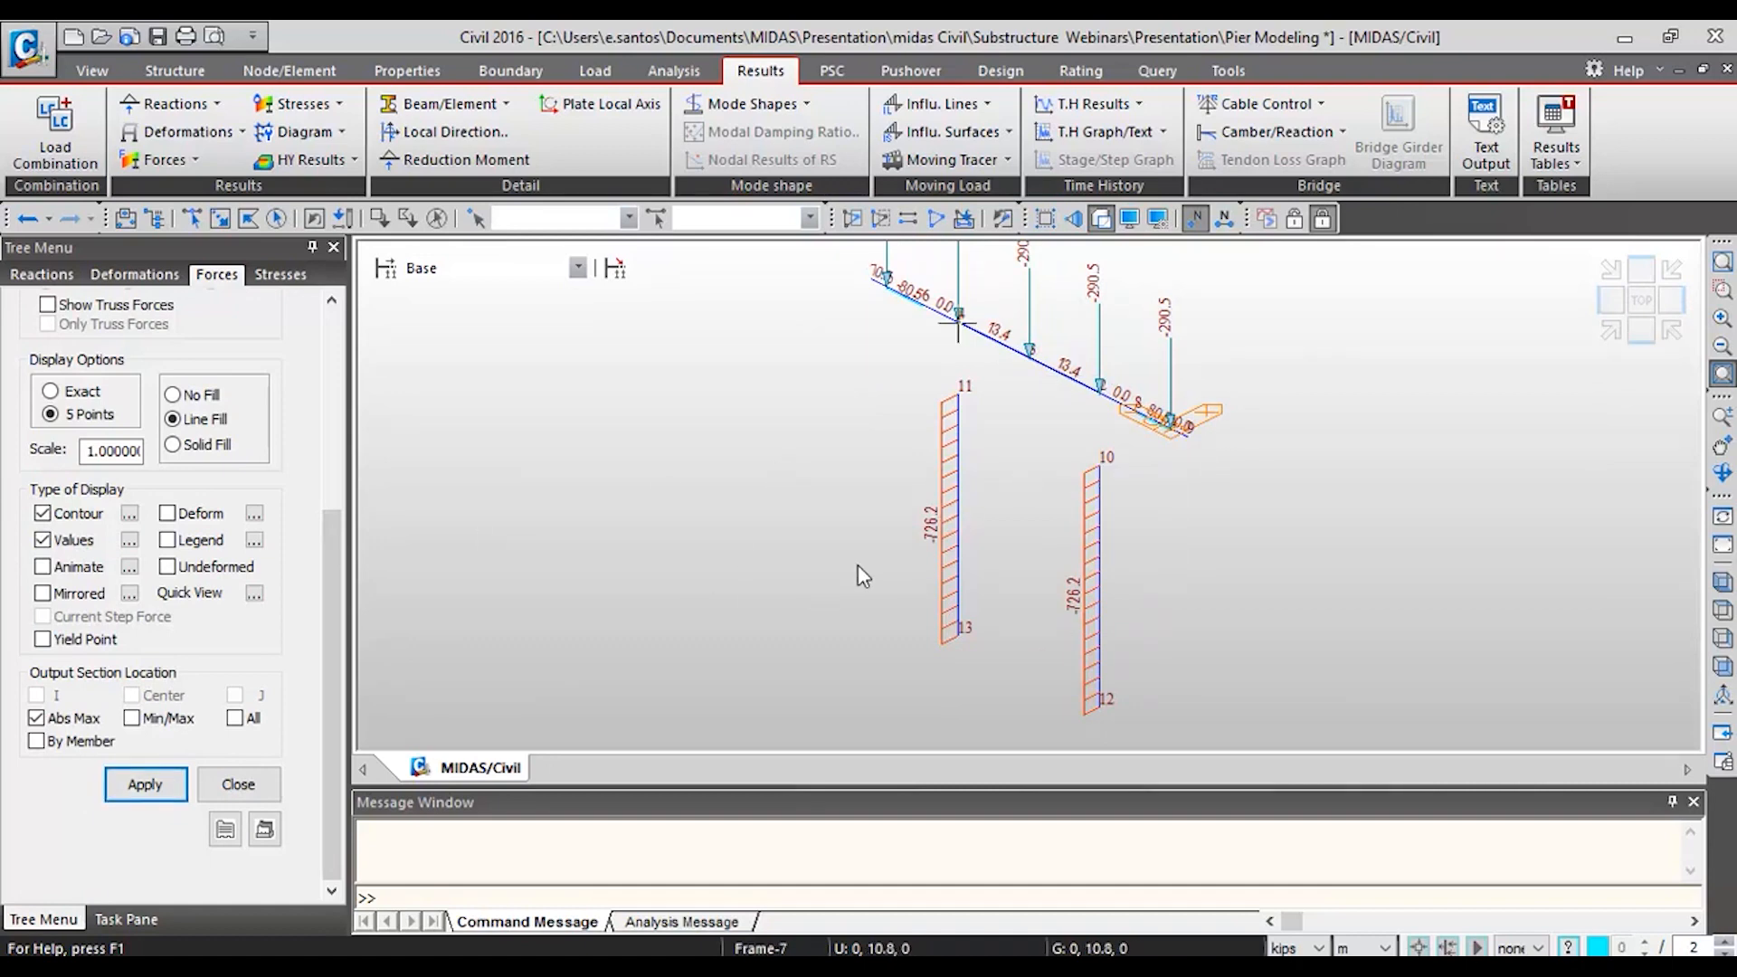
pyautogui.click(1610, 296)
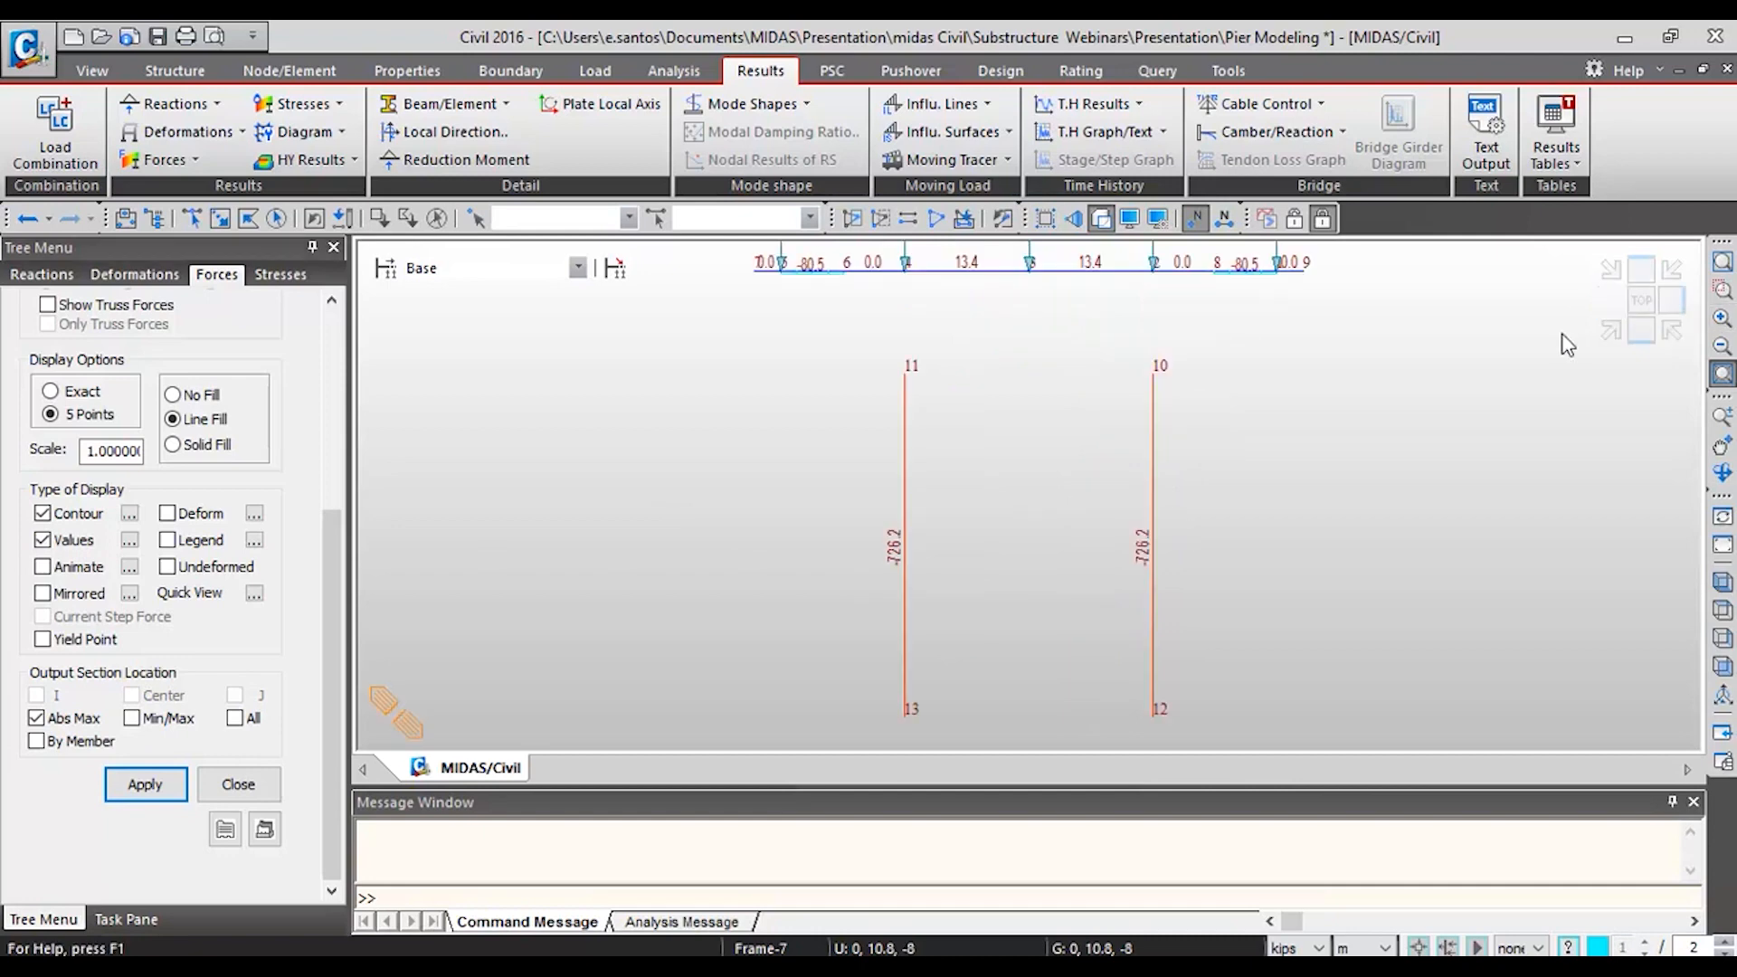
pyautogui.moveTo(959, 790); pyautogui.dragTo(959, 850)
pyautogui.scroll(-3, 1291, 436)
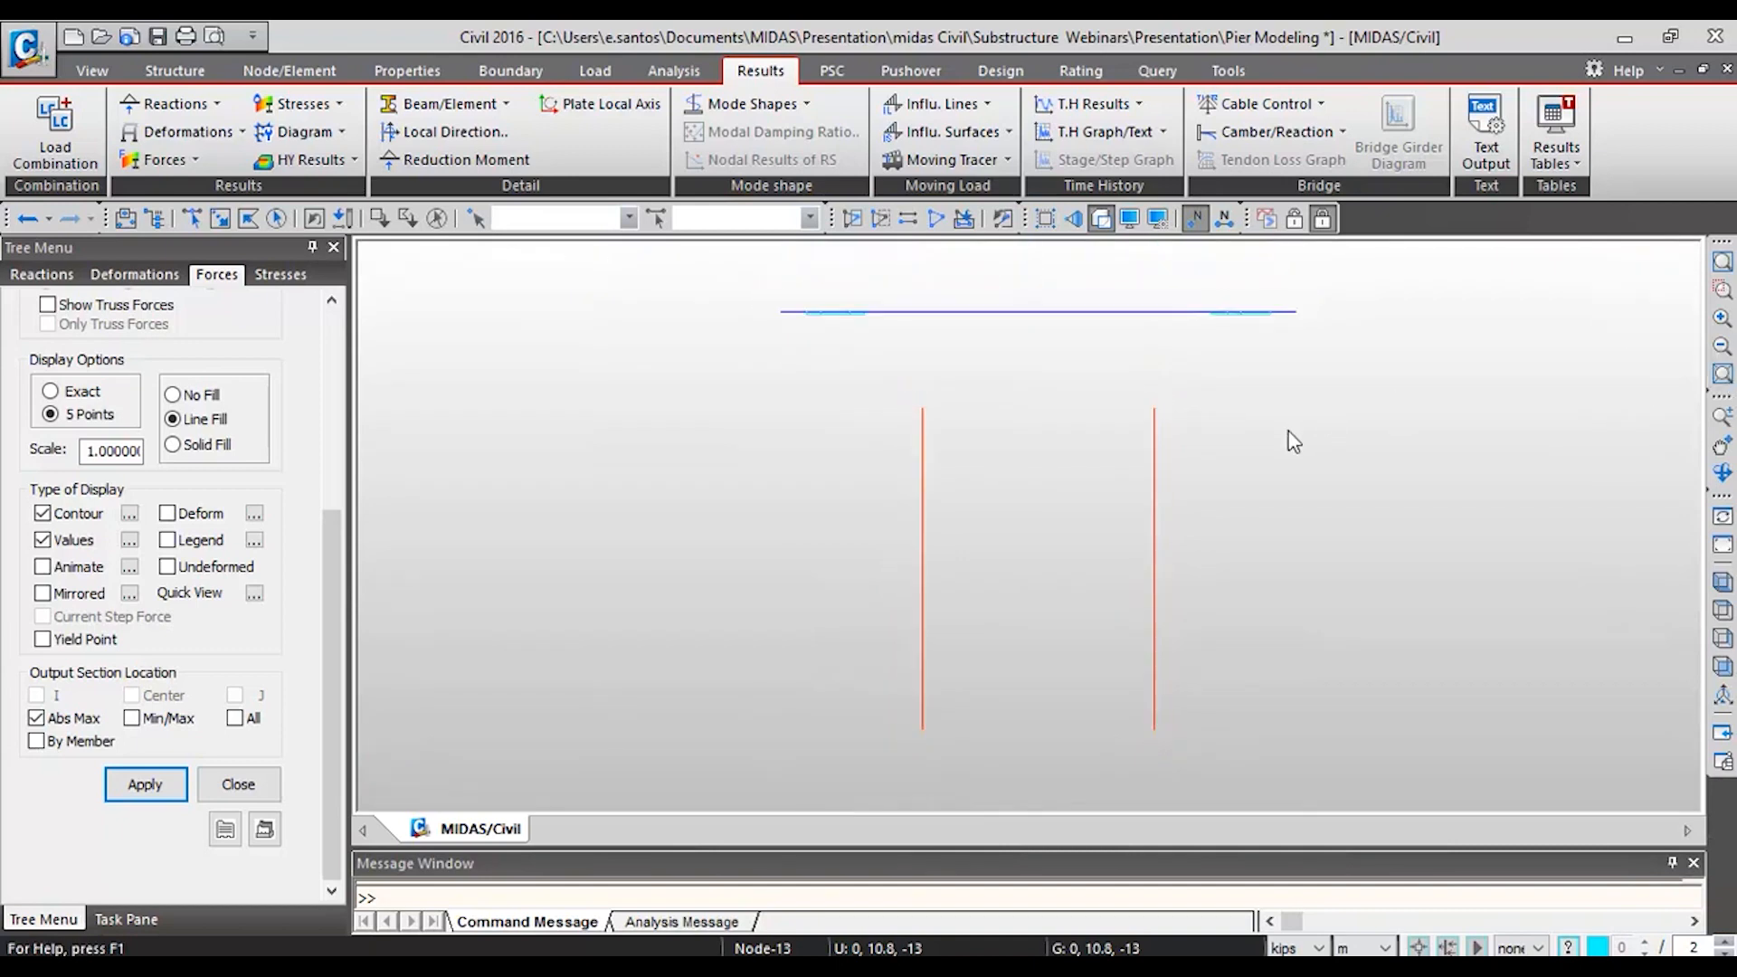
pyautogui.moveTo(1081, 494); pyautogui.dragTo(1076, 529, button='middle')
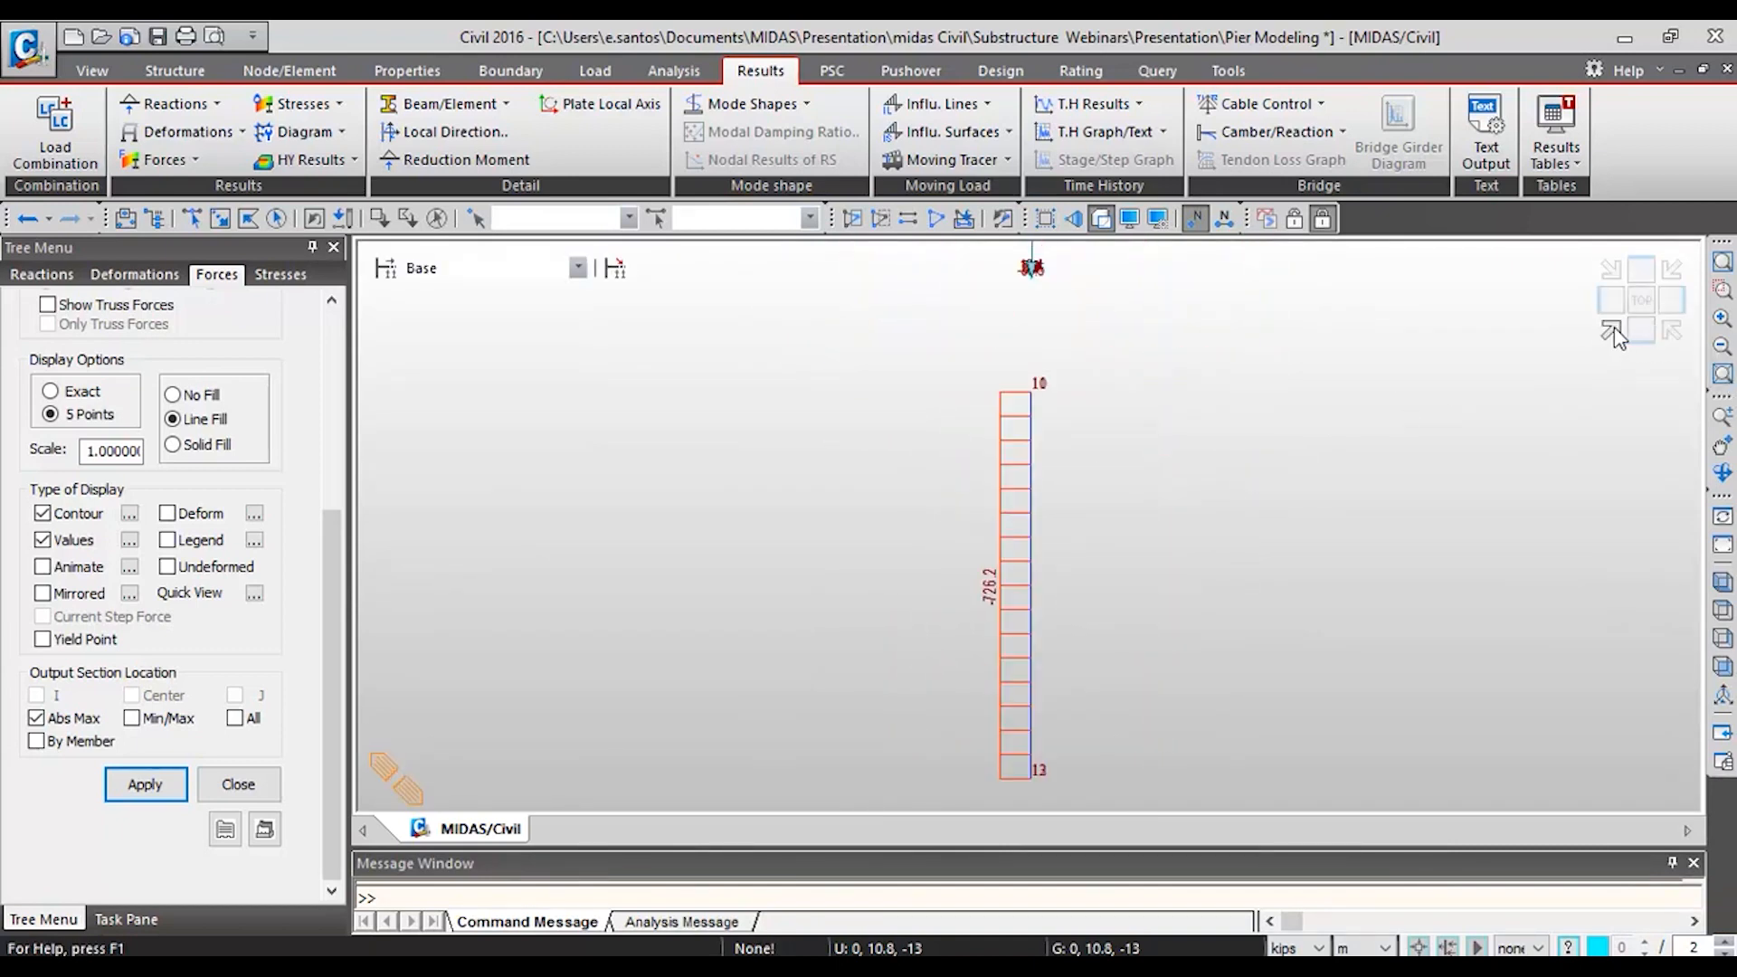
pyautogui.click(1614, 327)
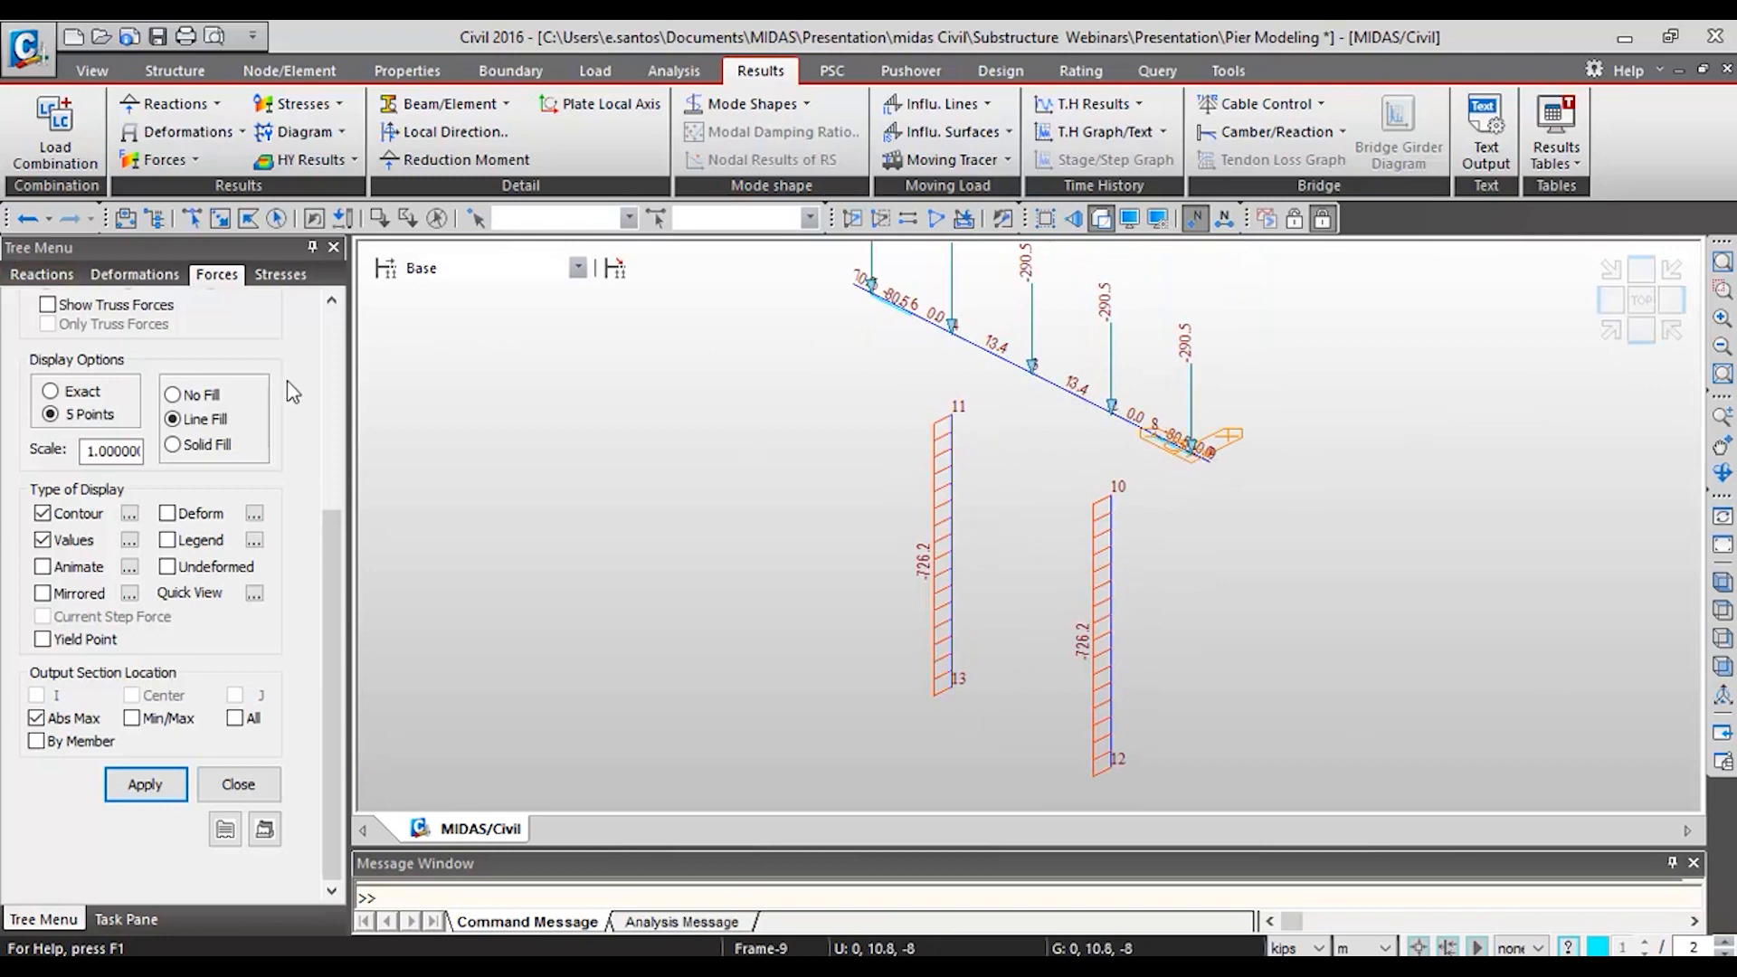
# - Display the FXYZ reaction forces with values for the Dead Load case, and review the selectable load combinations, keeping Dead Load
pyautogui.moveTo(323, 542); pyautogui.dragTo(328, 320)
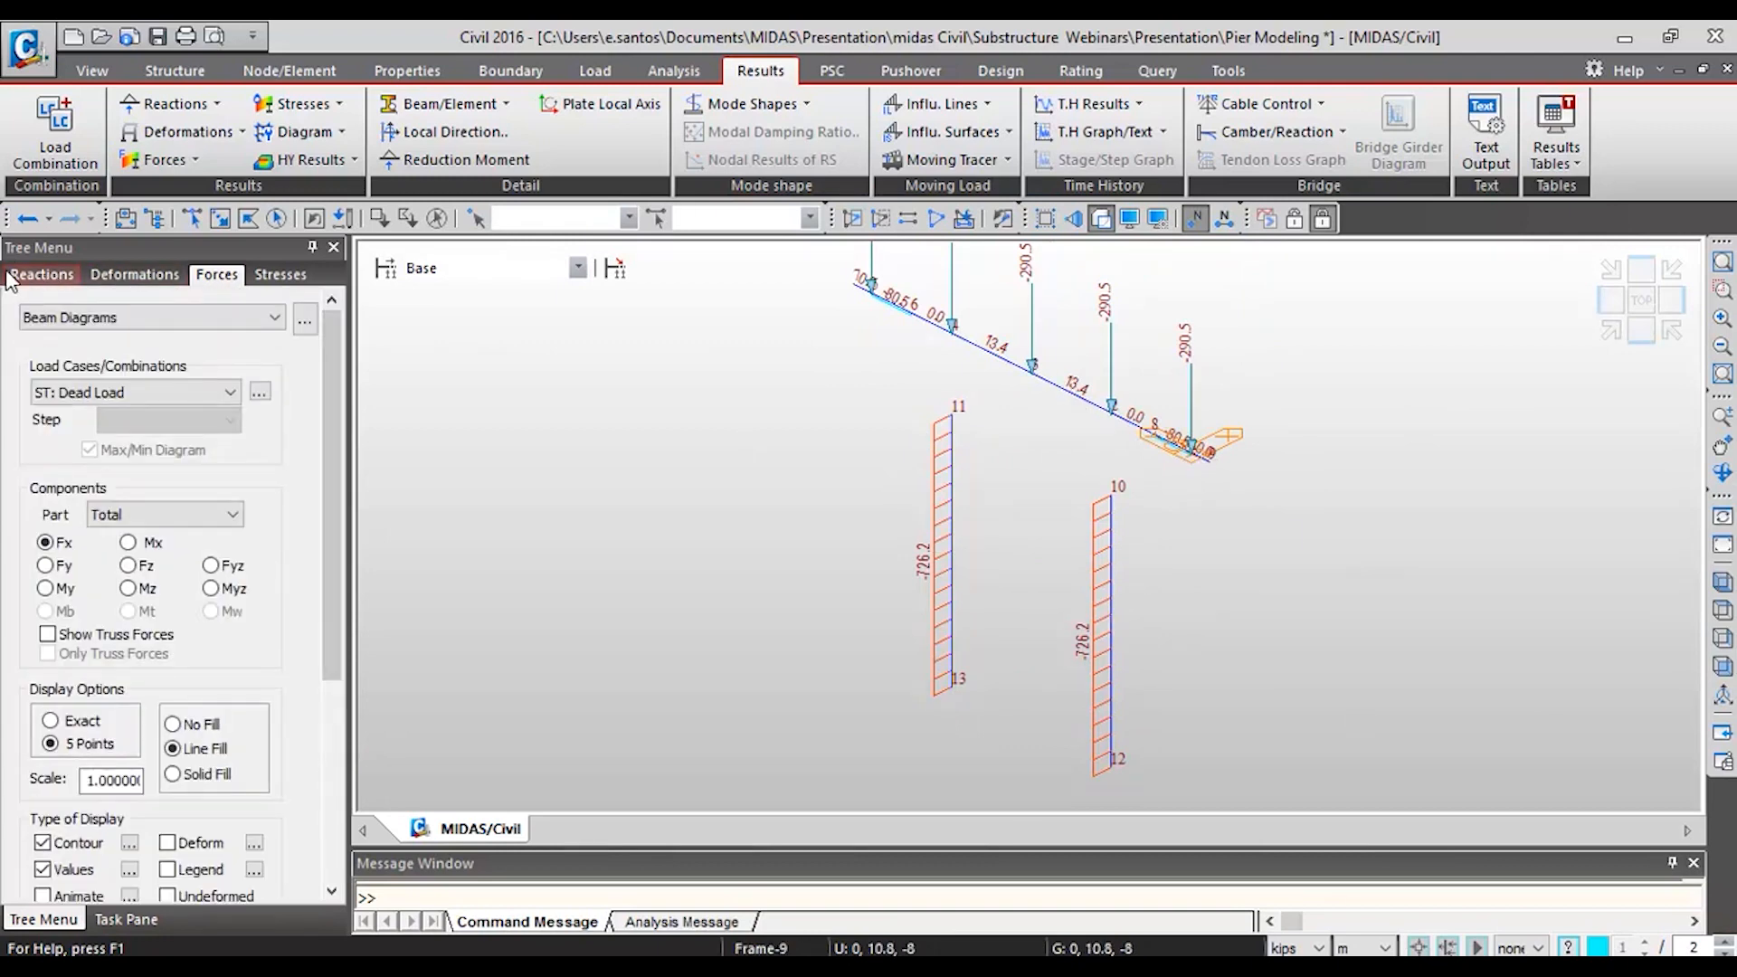
pyautogui.click(37, 275)
pyautogui.click(159, 700)
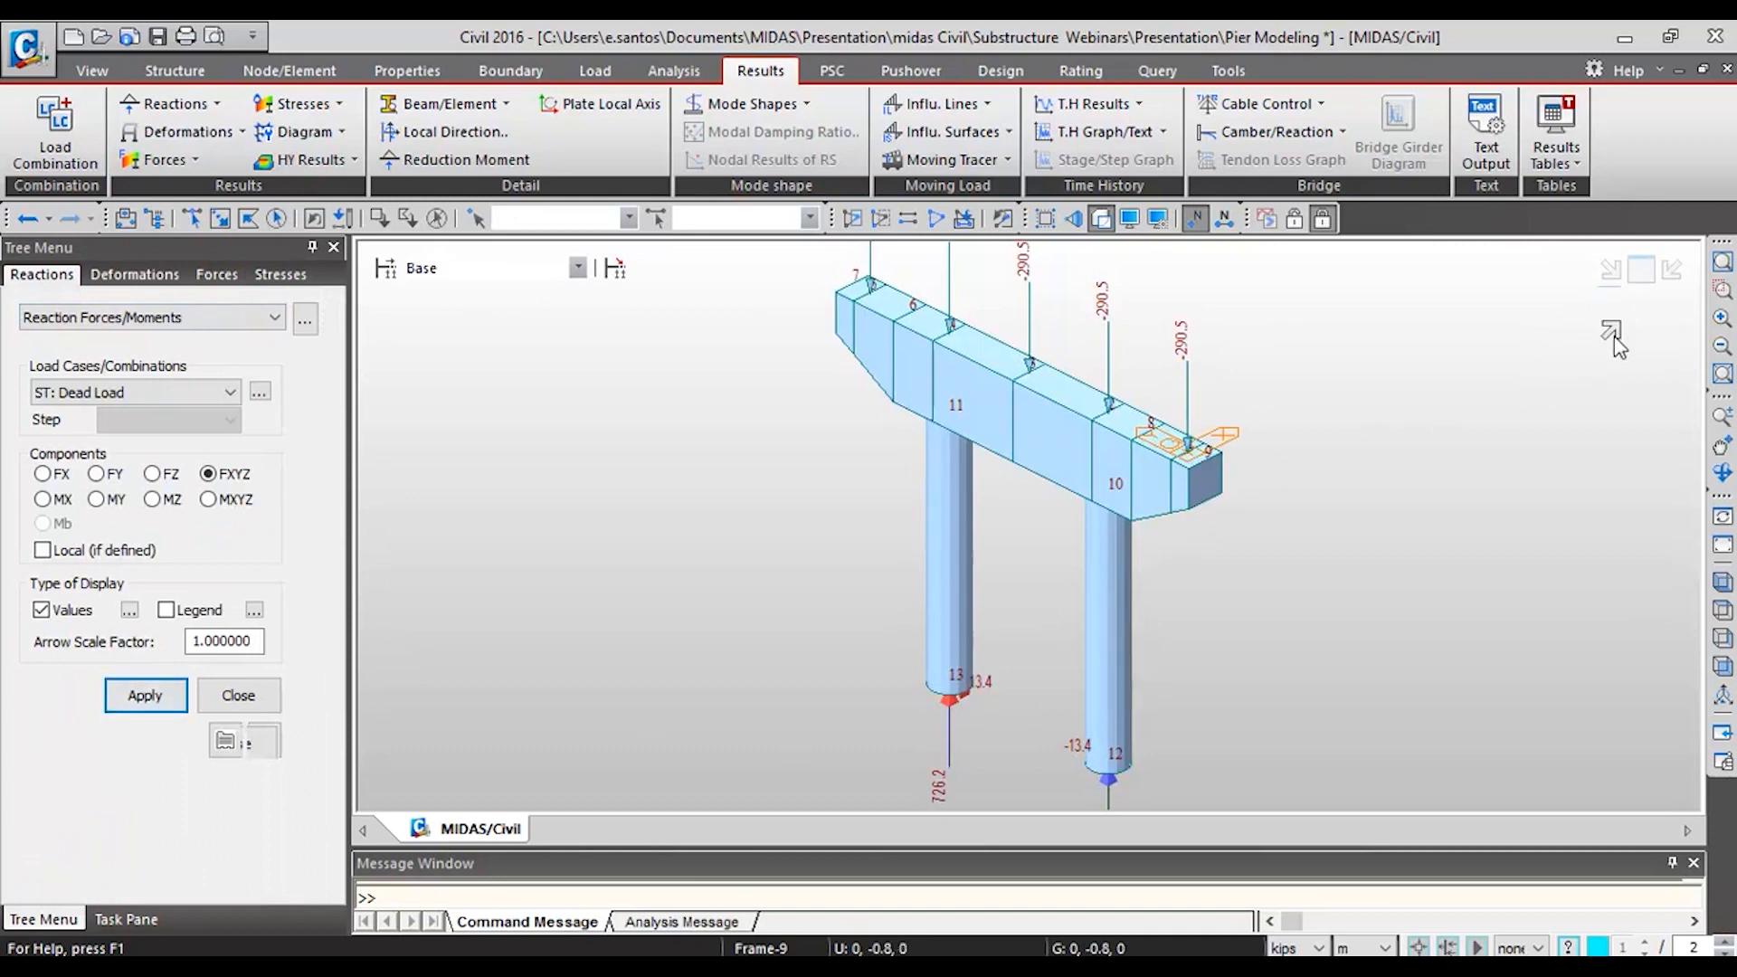
pyautogui.moveTo(1198, 734); pyautogui.dragTo(1287, 631, button='middle')
pyautogui.click(92, 392)
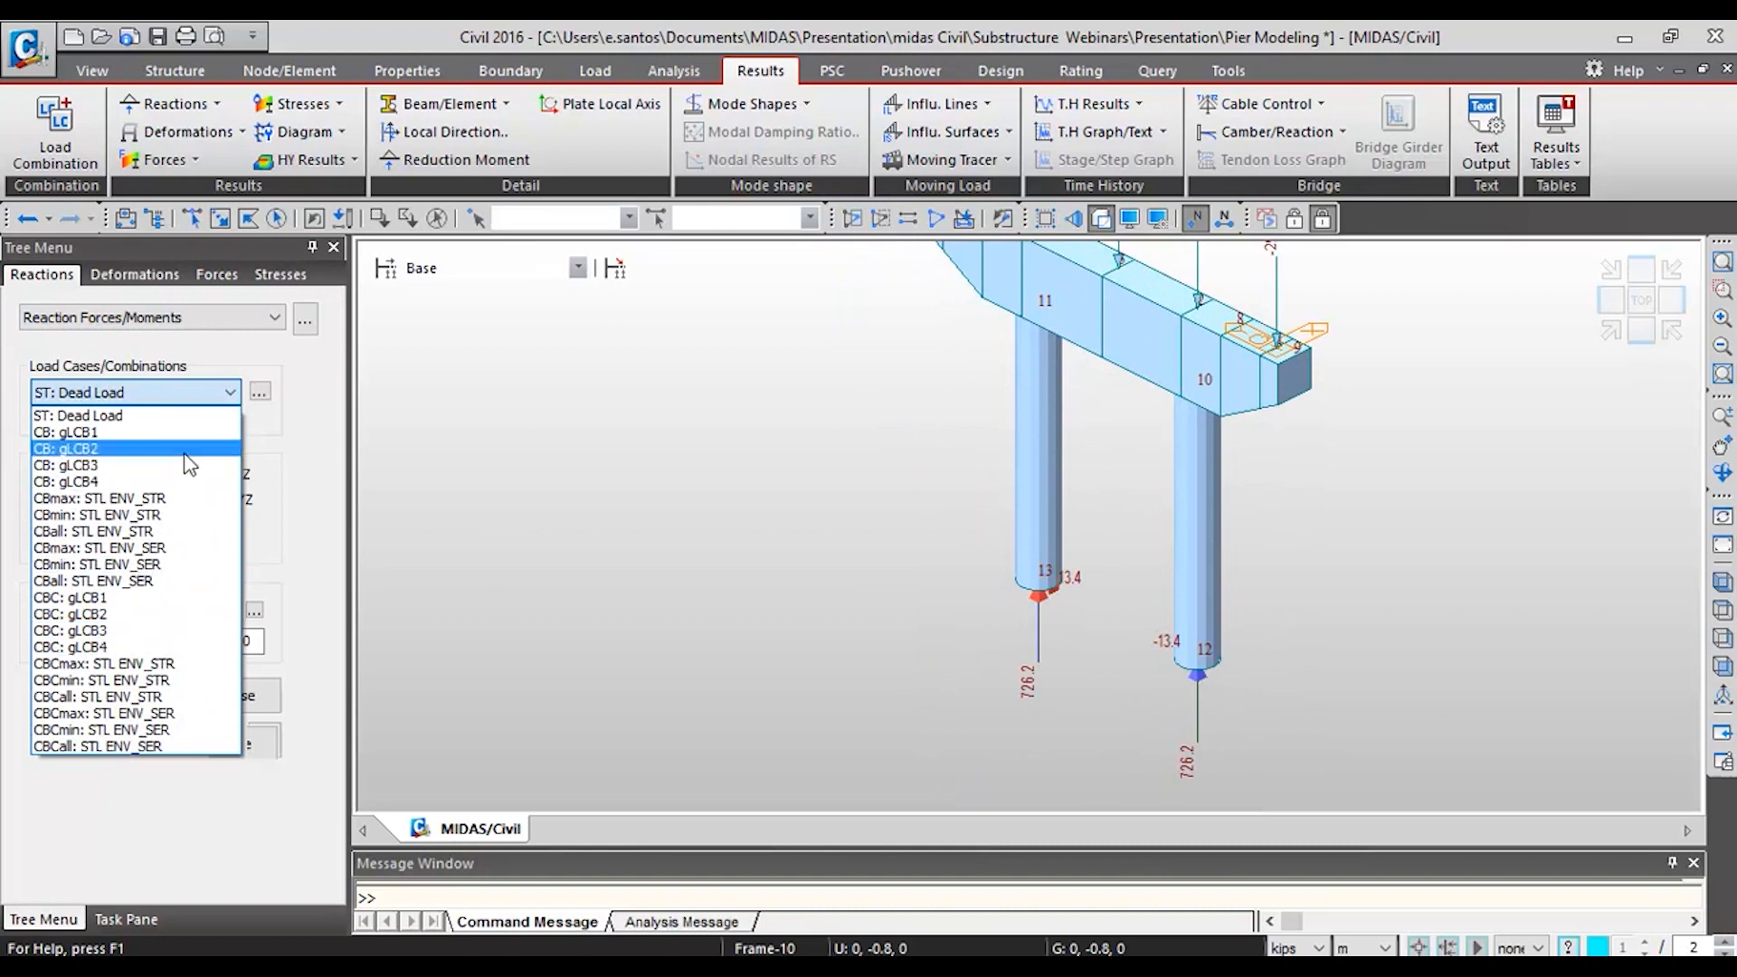
pyautogui.click(90, 415)
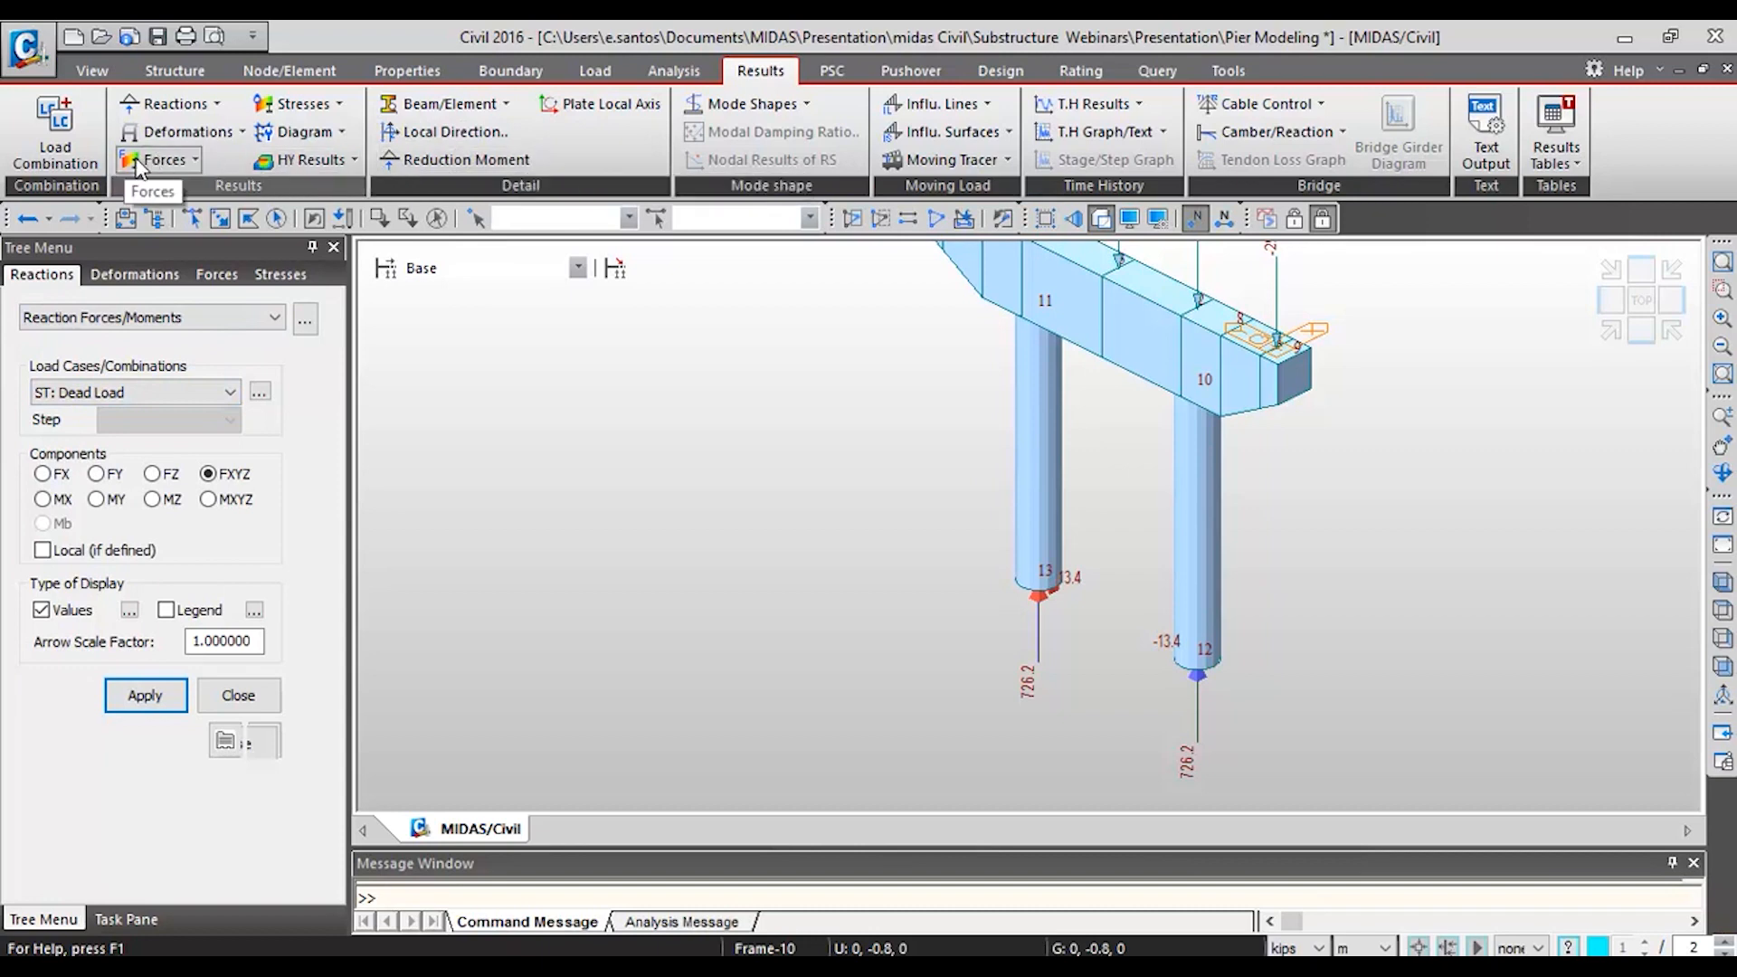
# - Display the DXYZ deformed shape with values for Dead Load in front view, and open the deformation details
pyautogui.click(195, 134)
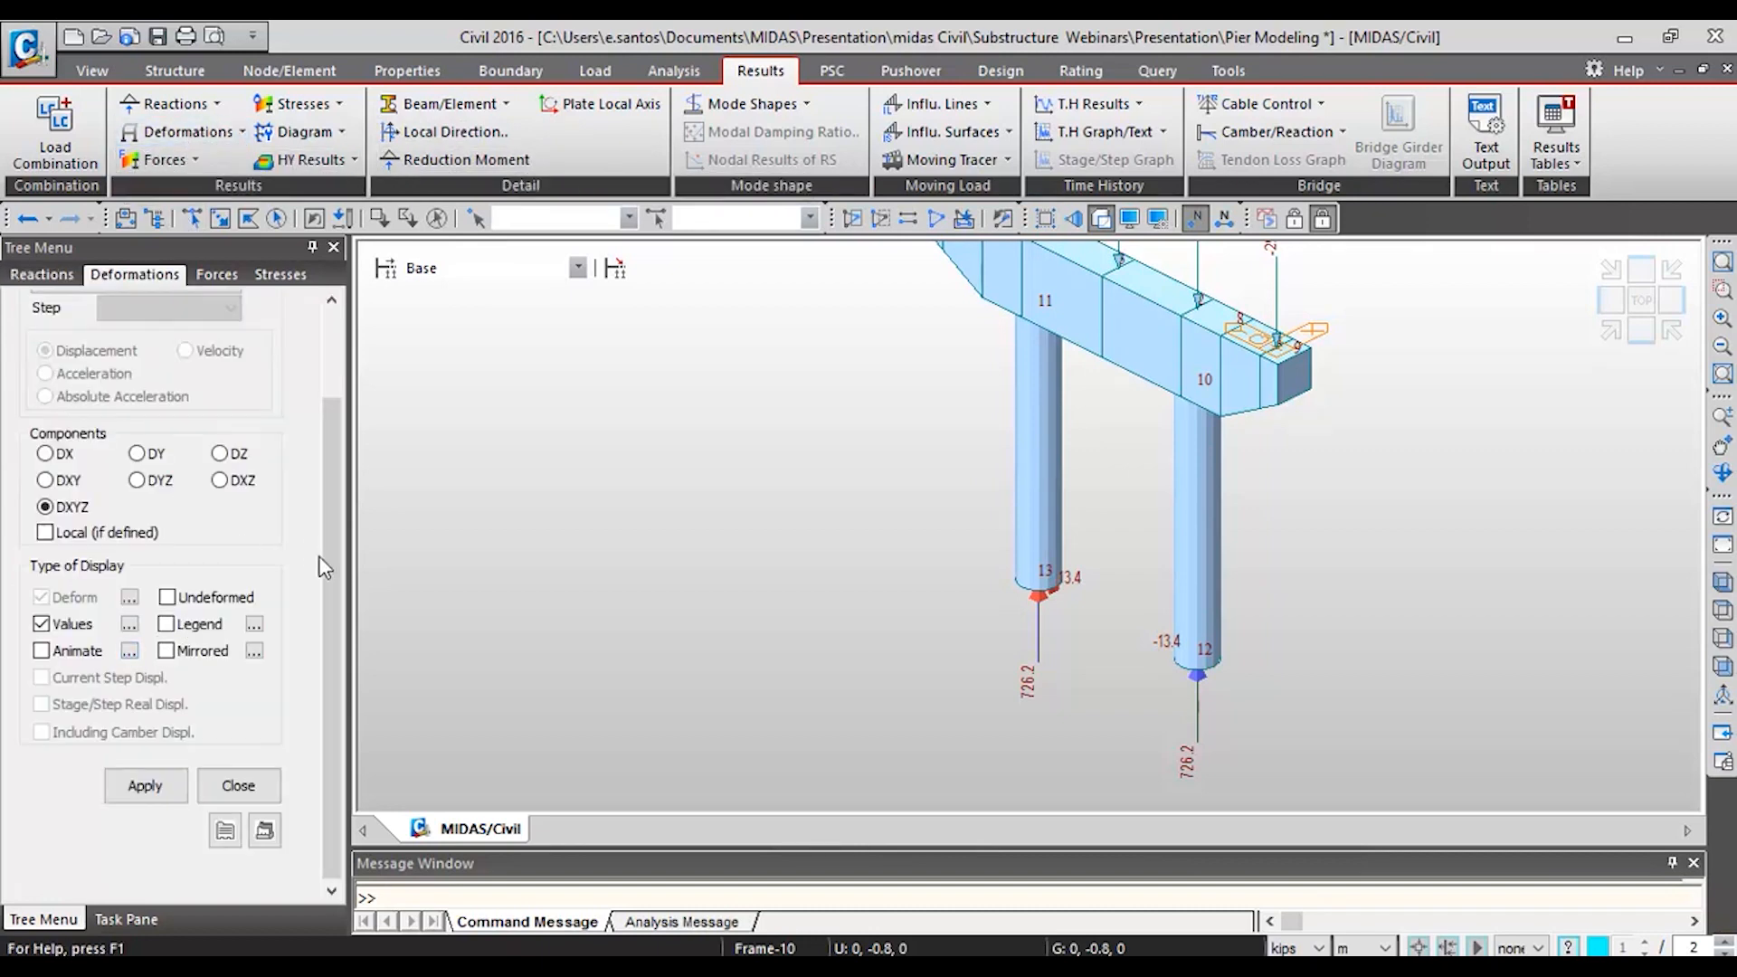
pyautogui.moveTo(327, 623)
pyautogui.mouseDown()
pyautogui.moveTo(328, 447)
pyautogui.moveTo(340, 628)
pyautogui.mouseUp()
pyautogui.click(144, 789)
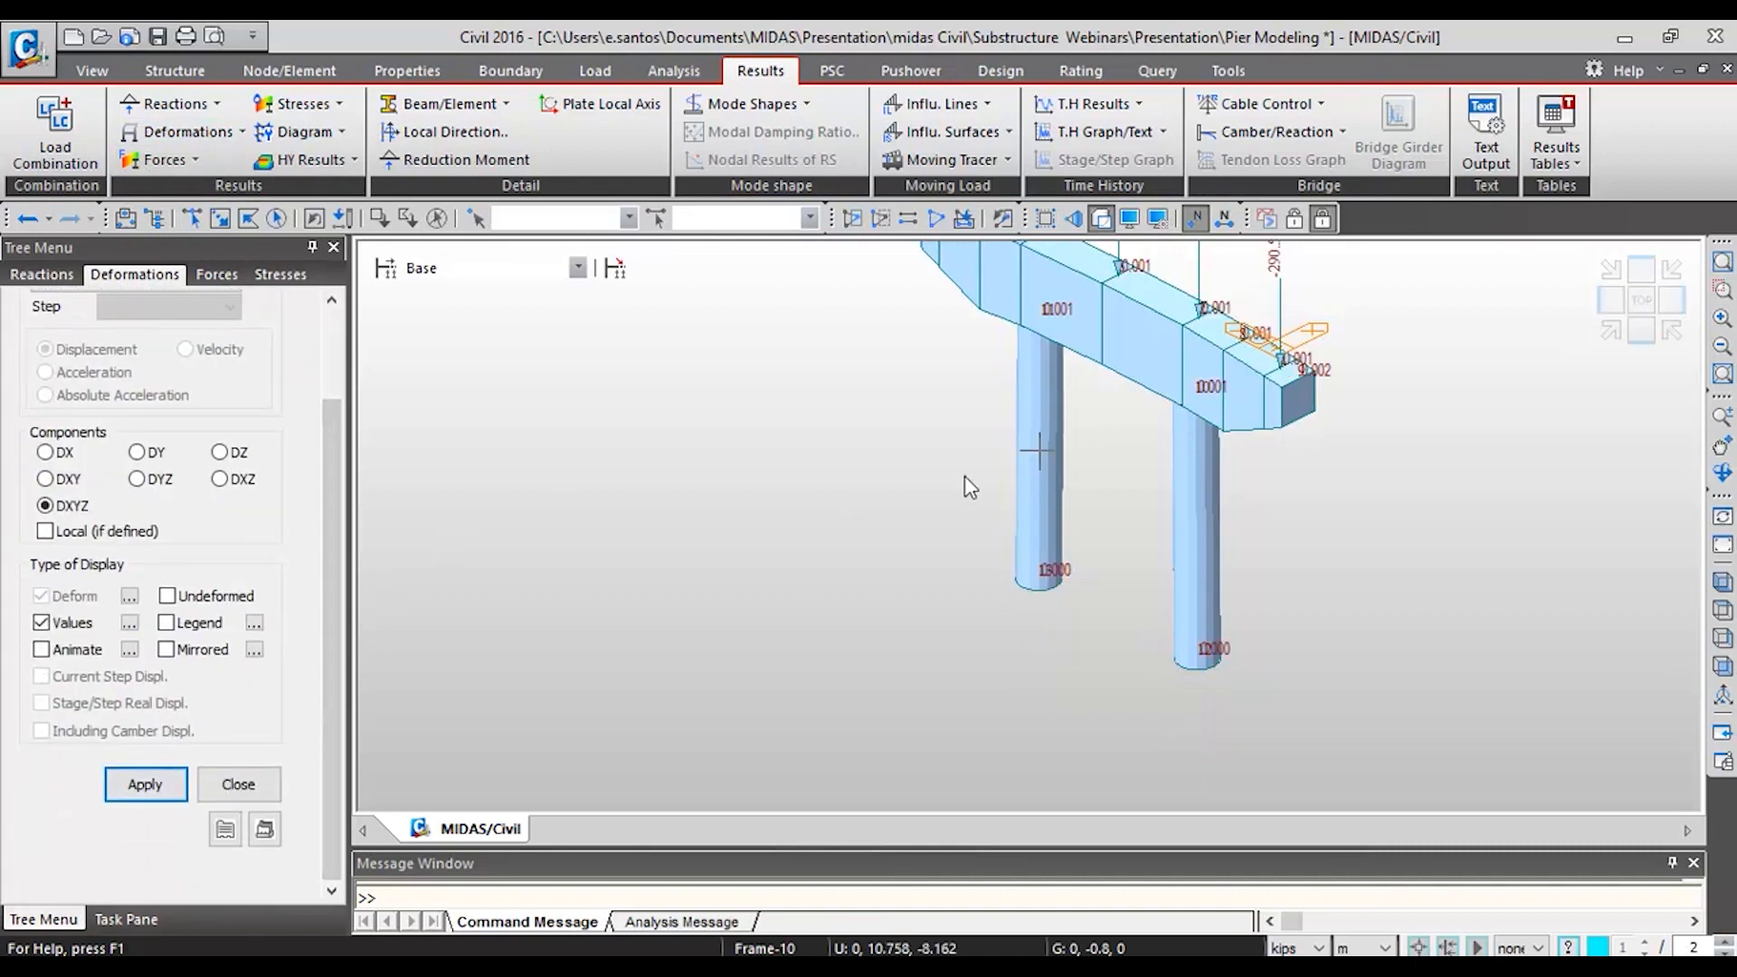
pyautogui.click(1609, 329)
pyautogui.click(1612, 333)
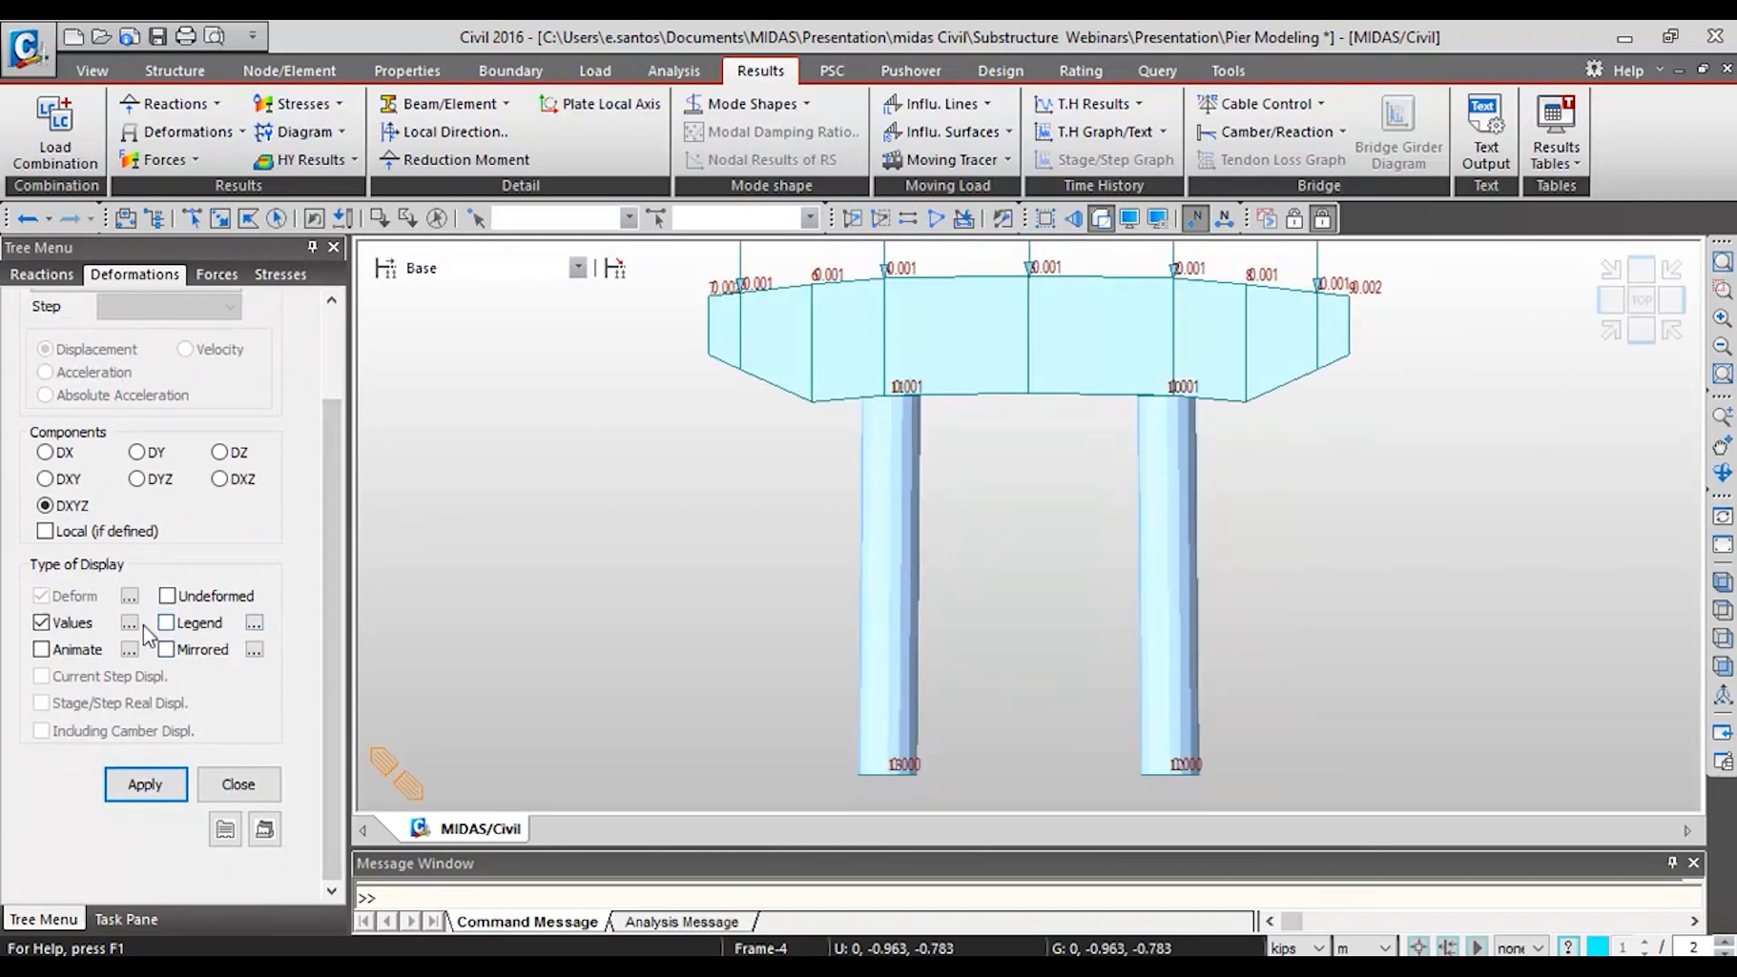
pyautogui.click(129, 595)
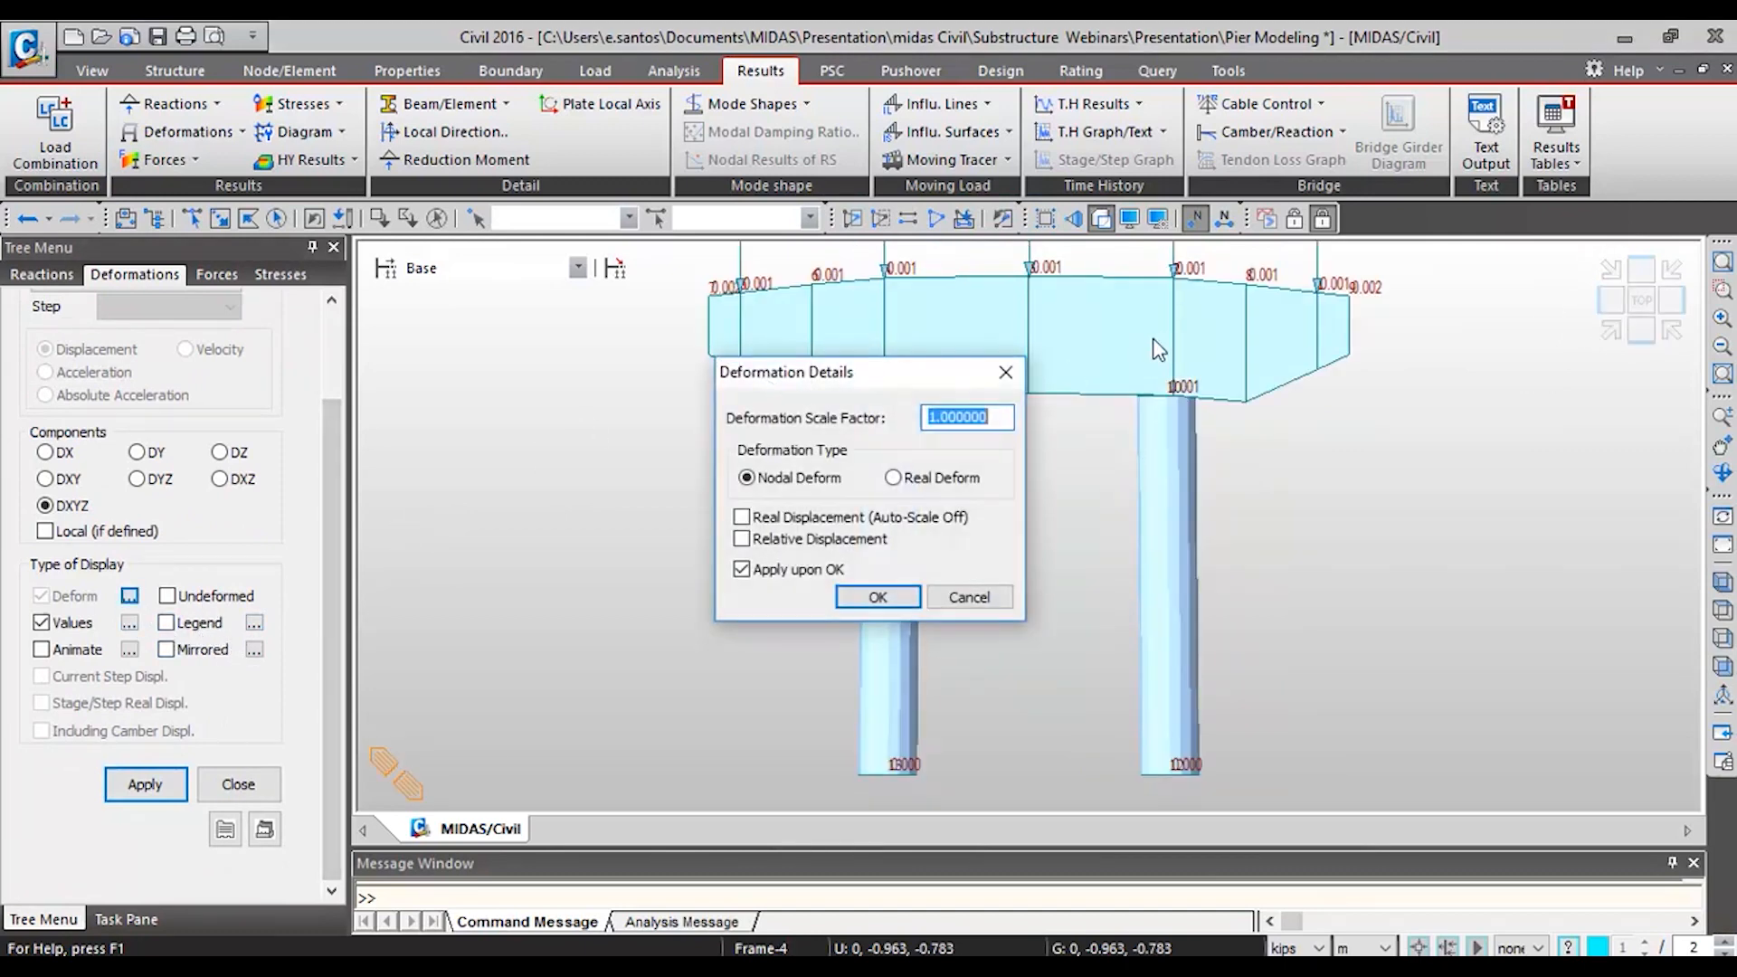
# - Set the deformation scale factor to 2 and switch the length unit to inches
pyautogui.write('2')
pyautogui.click(905, 605)
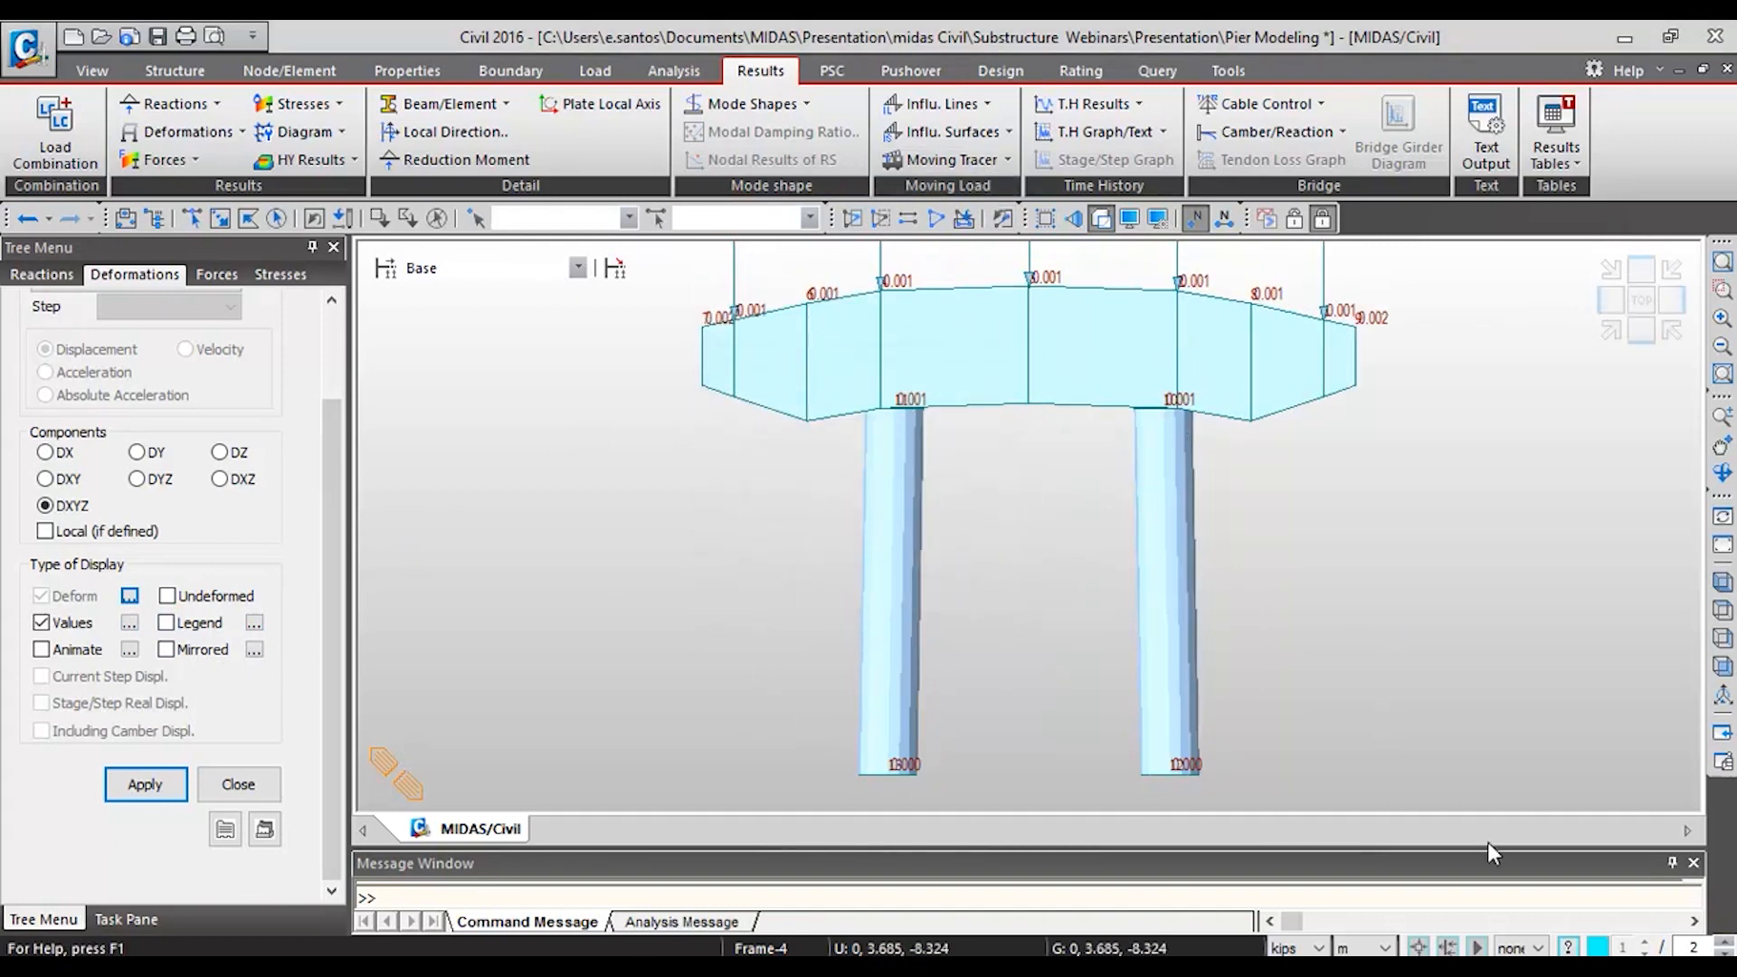
pyautogui.click(1386, 947)
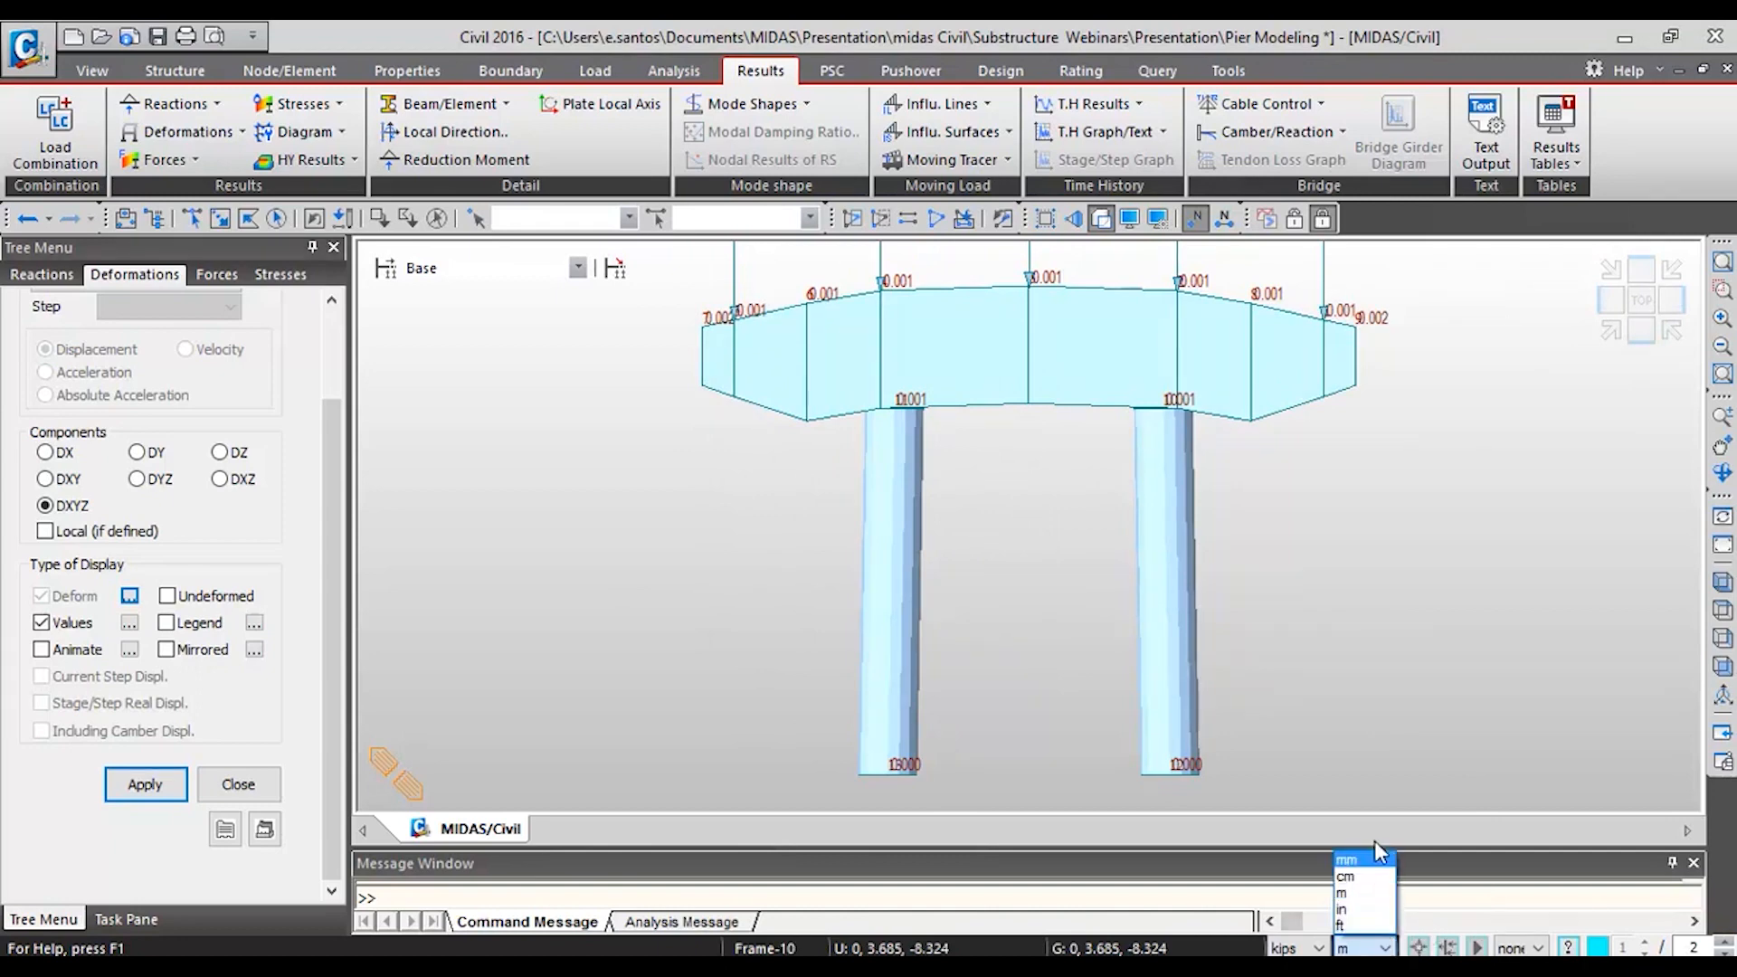
pyautogui.click(1377, 911)
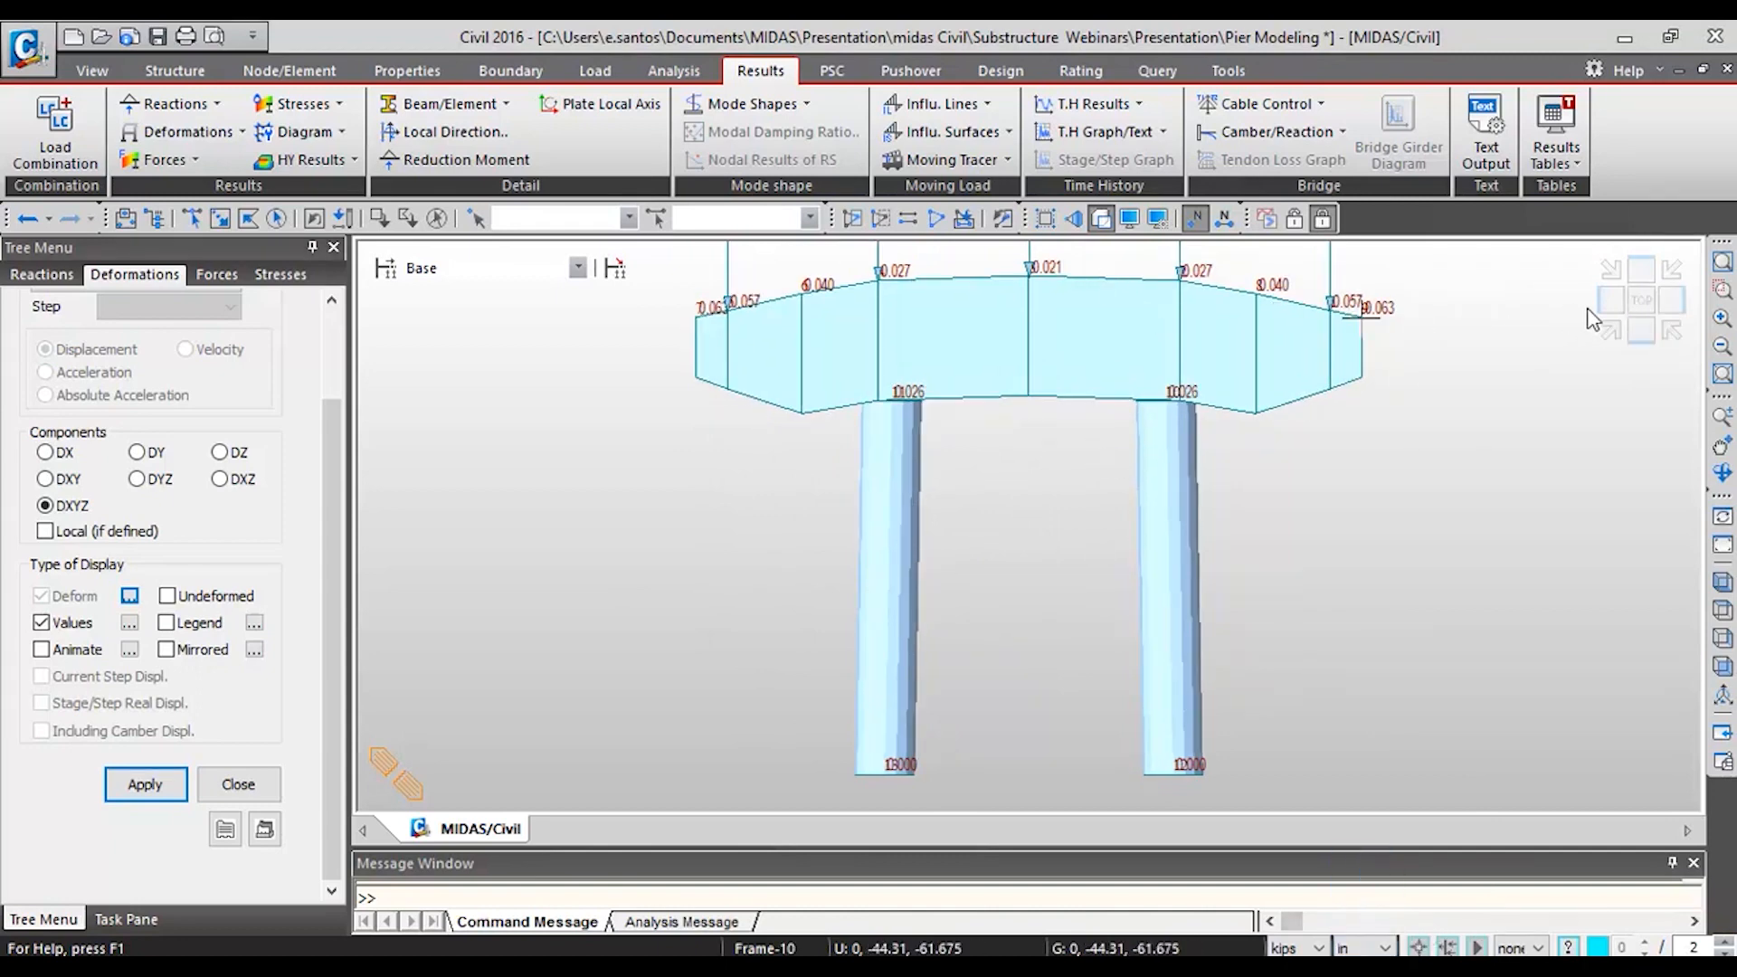
# - Display the pier's DXYZ dead load displacements as a displacement contour and view it from the front and side
pyautogui.click(1613, 327)
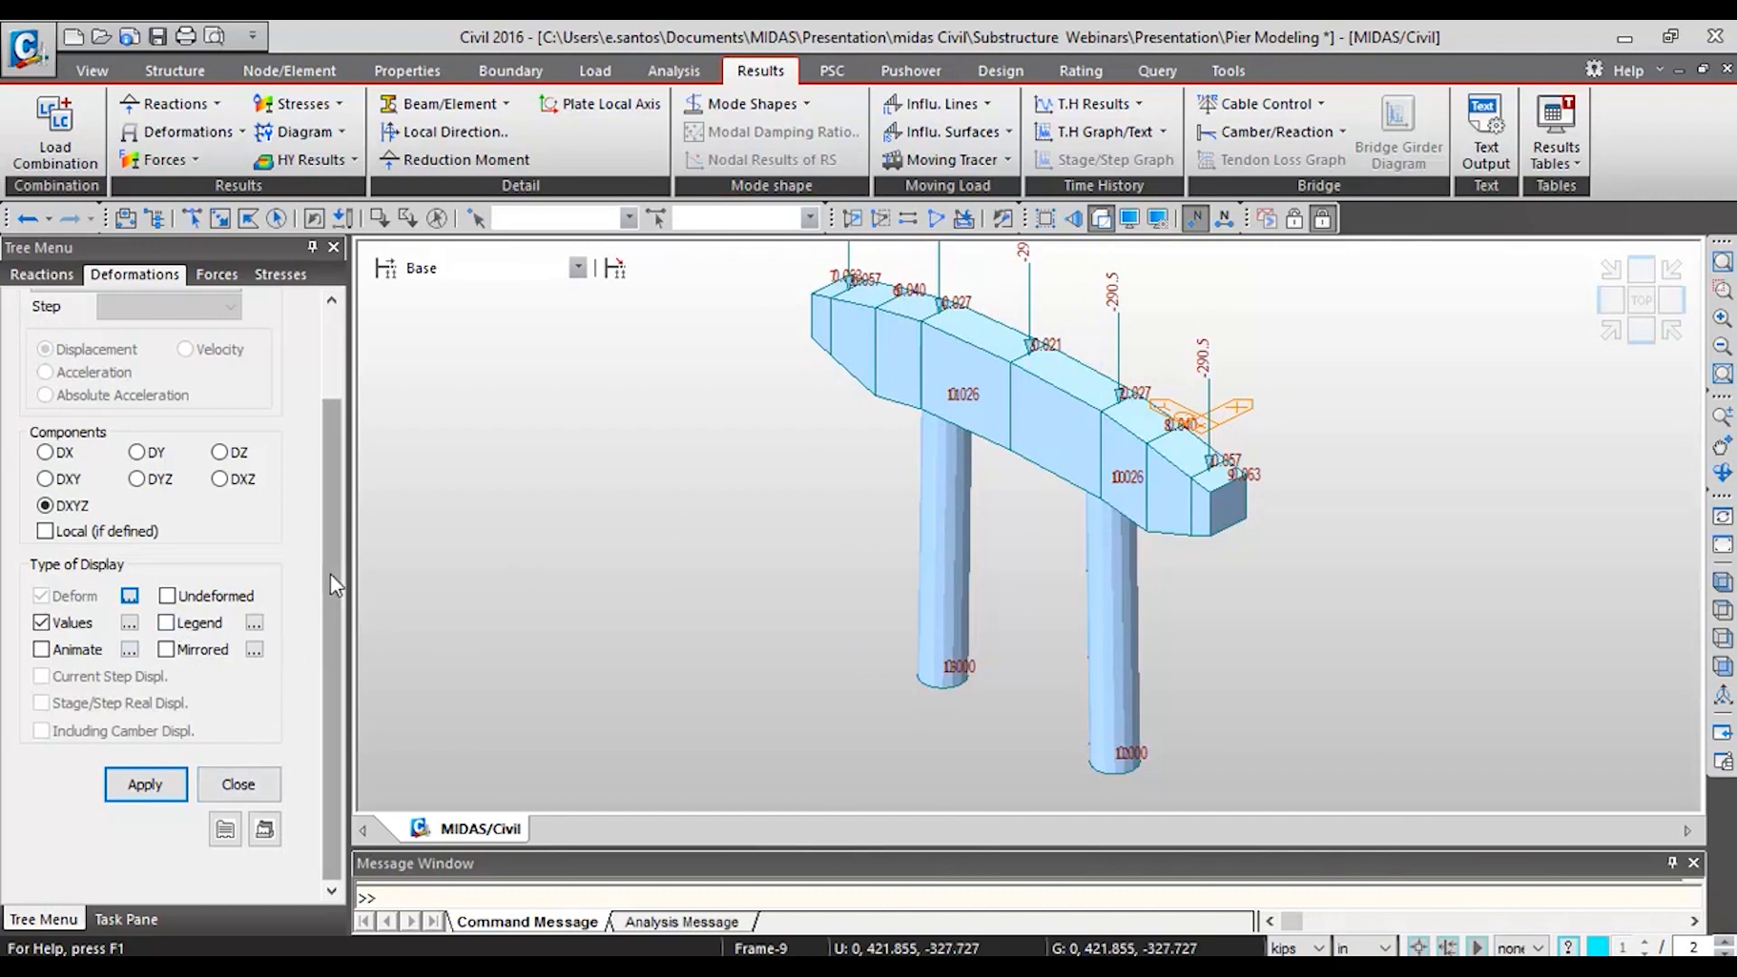
pyautogui.scroll(3, 331, 574)
pyautogui.click(181, 326)
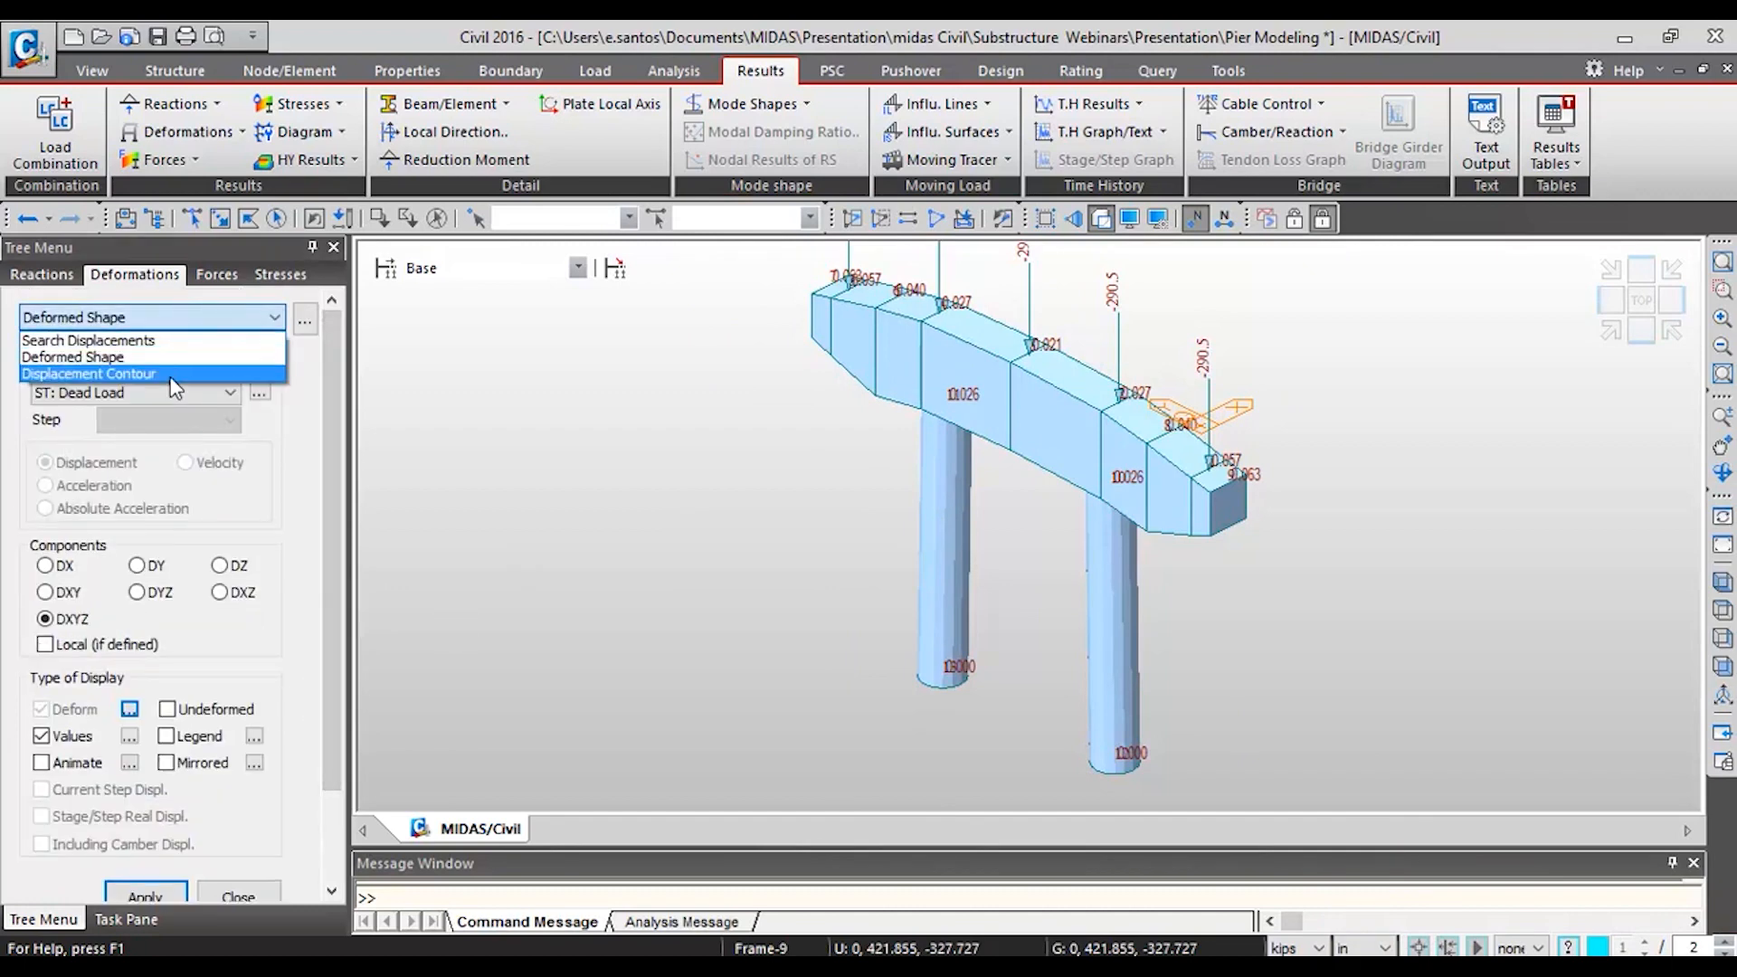
pyautogui.click(272, 371)
pyautogui.scroll(-3, 299, 623)
pyautogui.click(144, 784)
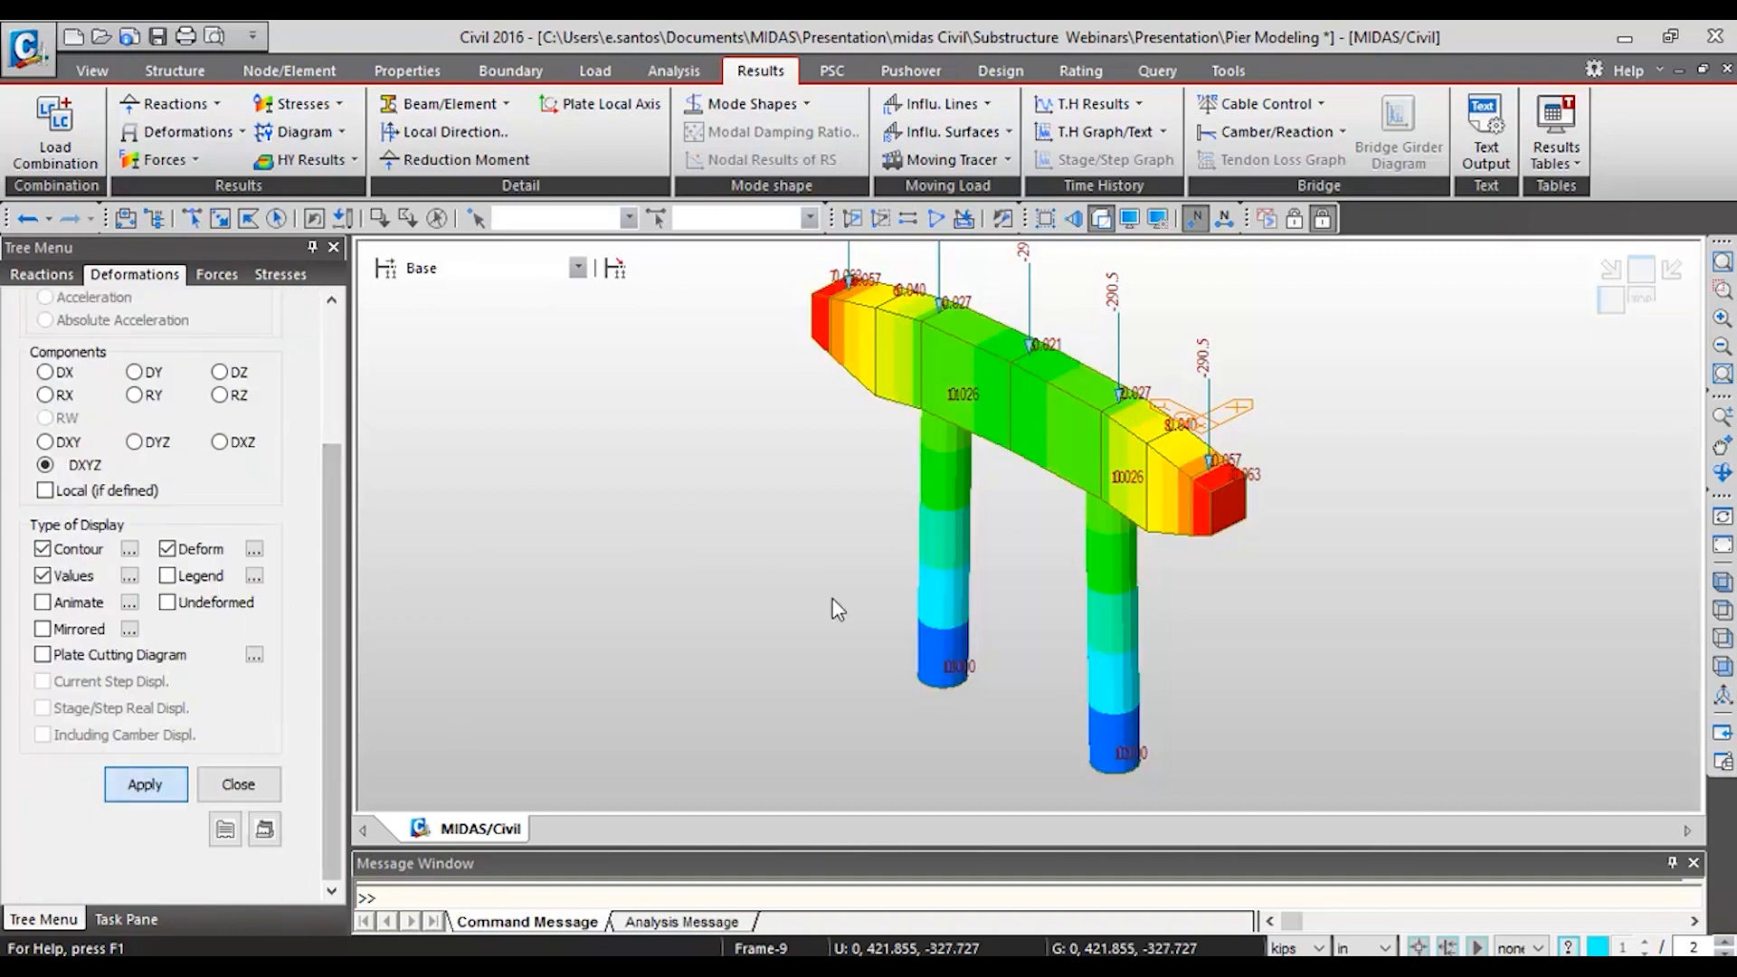
pyautogui.click(1612, 331)
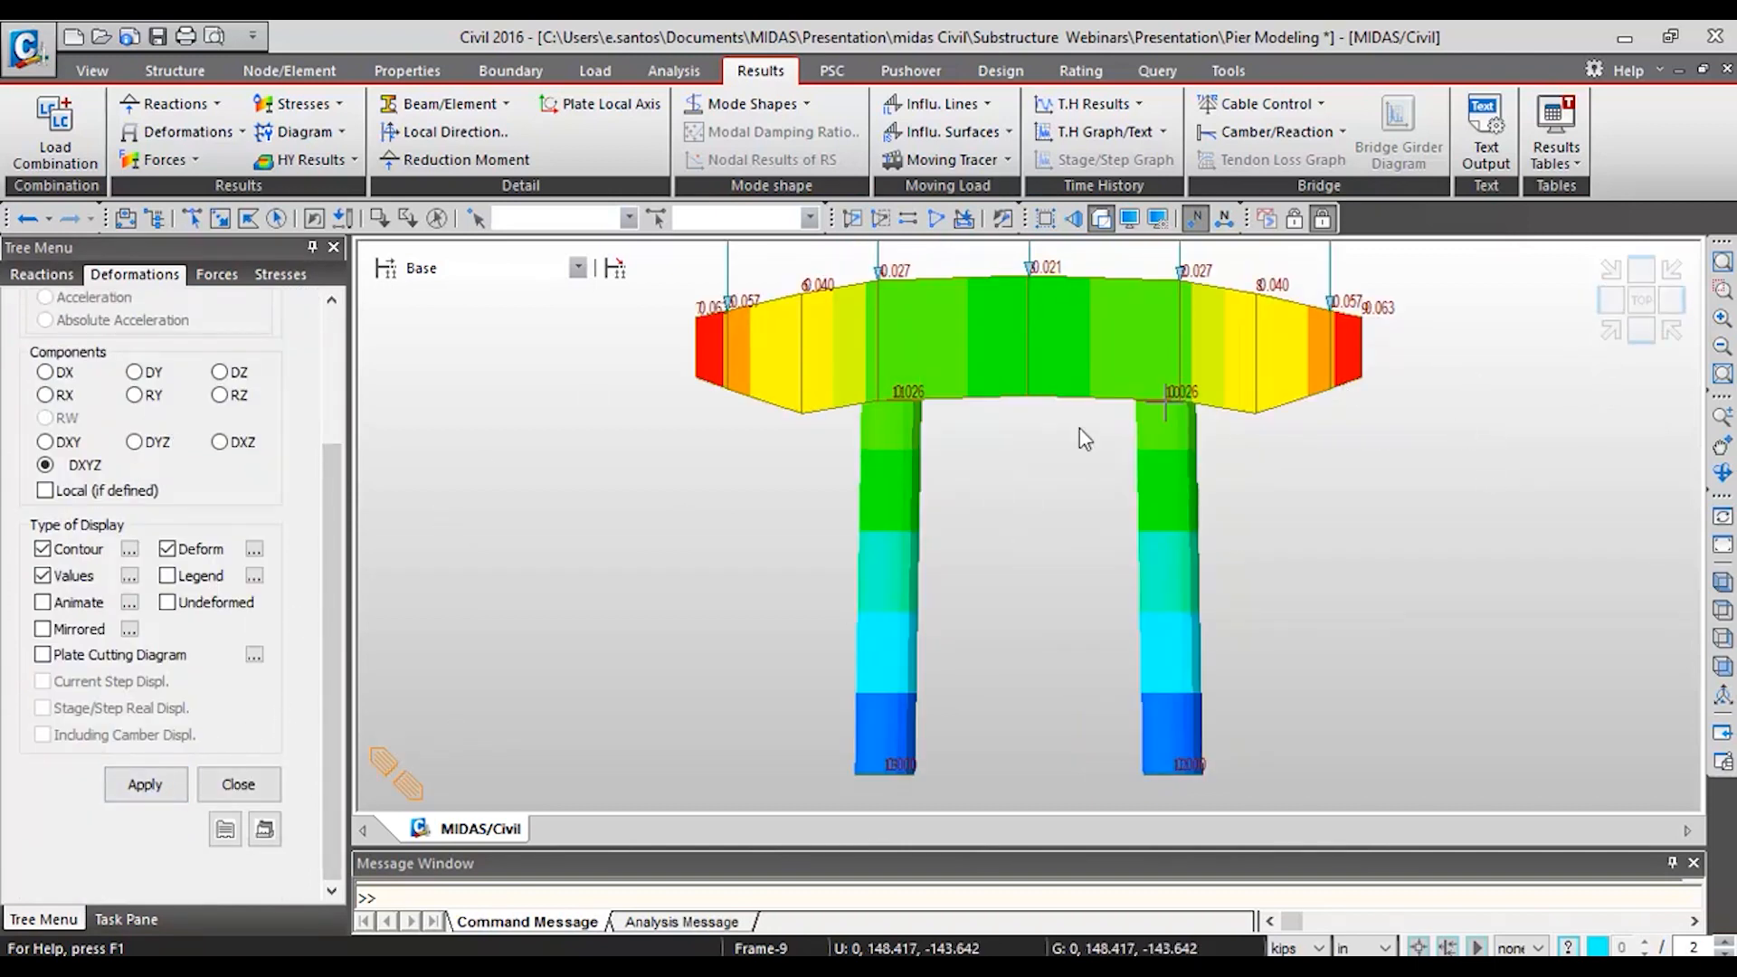
pyautogui.click(1656, 305)
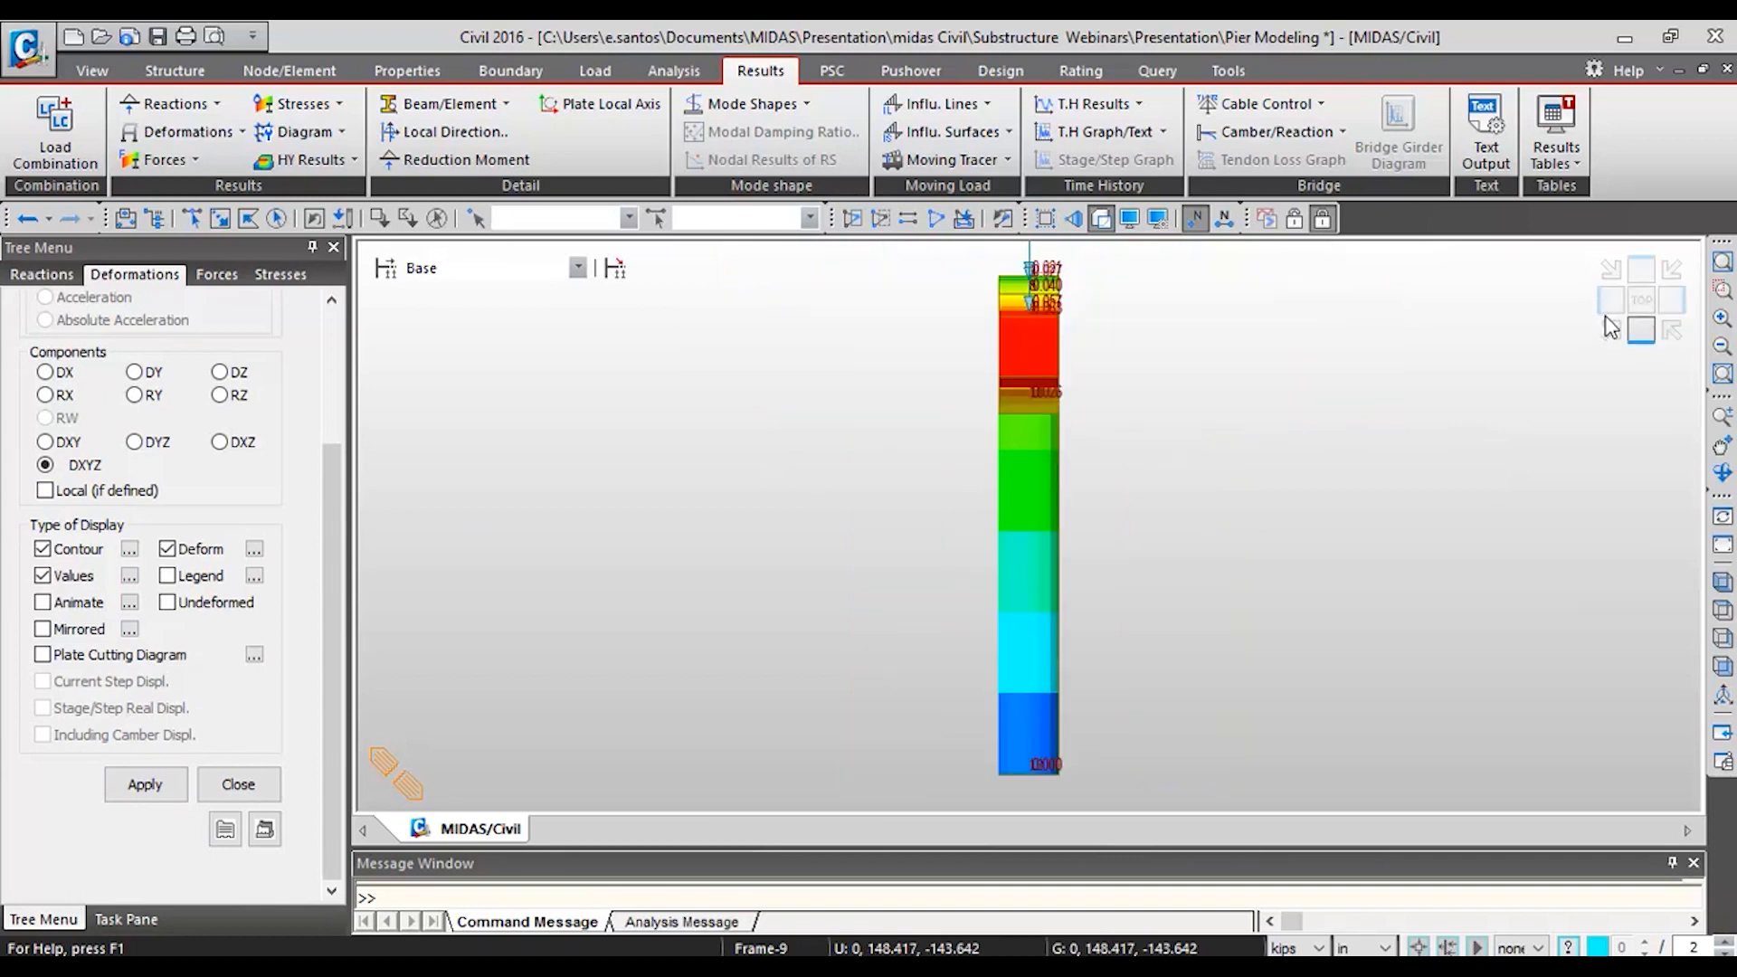
pyautogui.click(1611, 328)
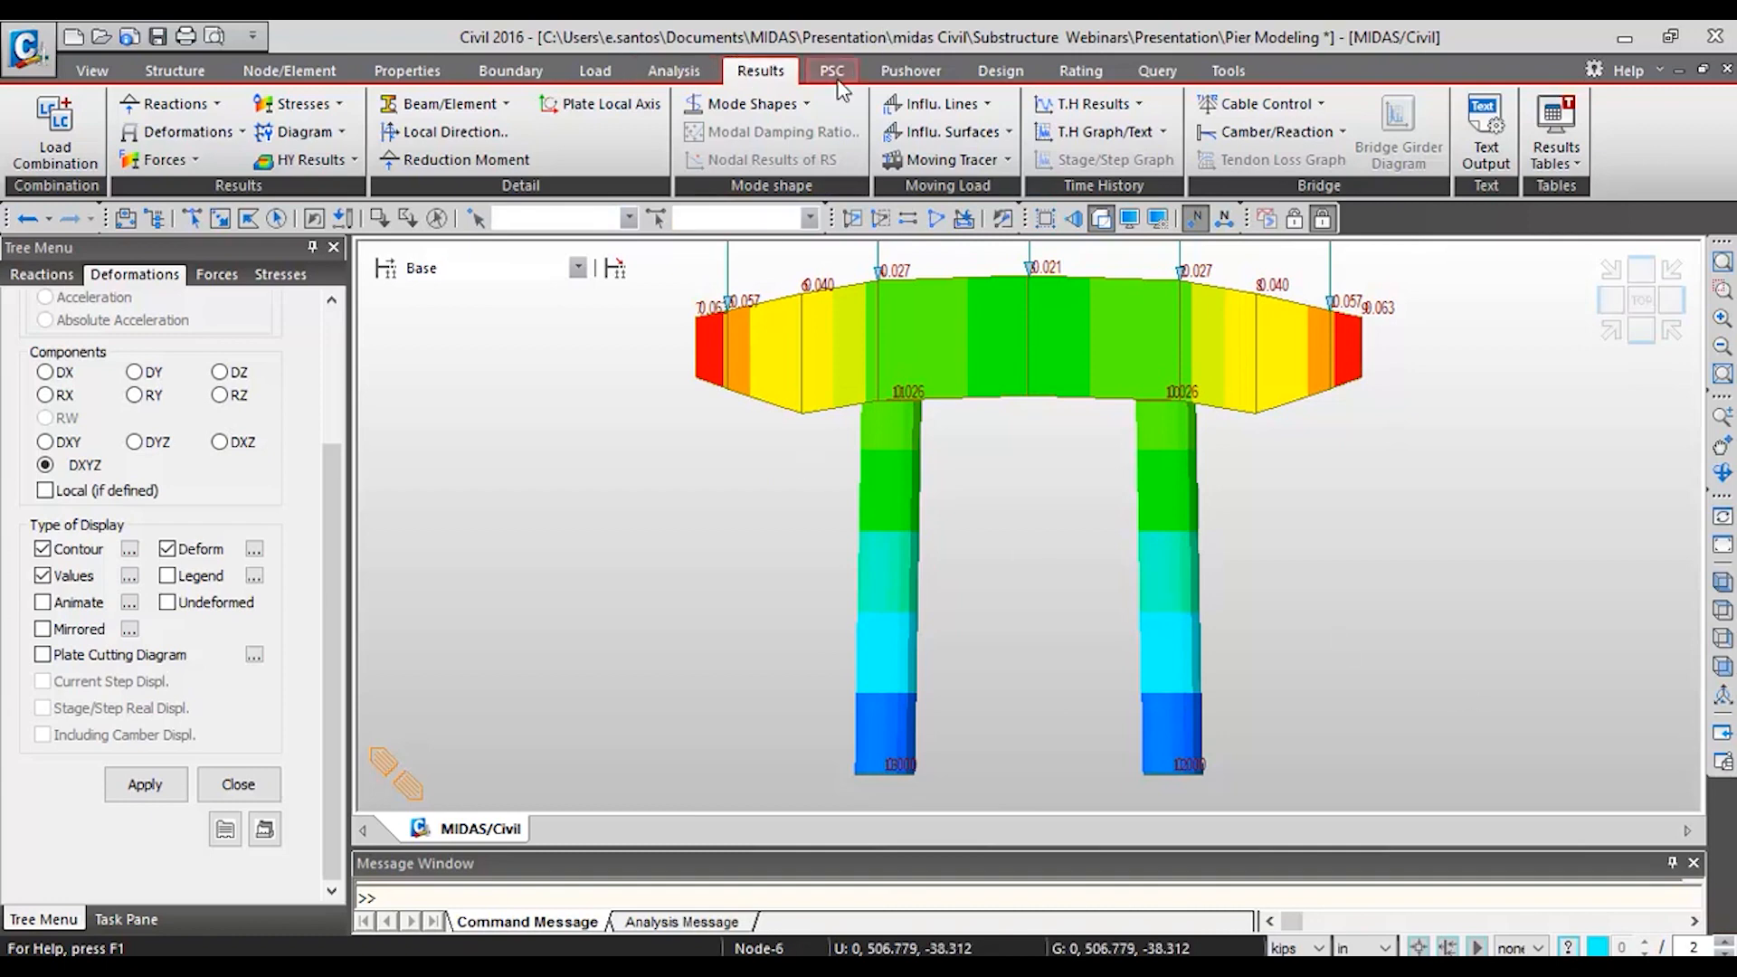
# - Apply AASHTO-LRFD12(US) as the concrete design code, leaving the special provisions for seismic design off
pyautogui.click(1001, 71)
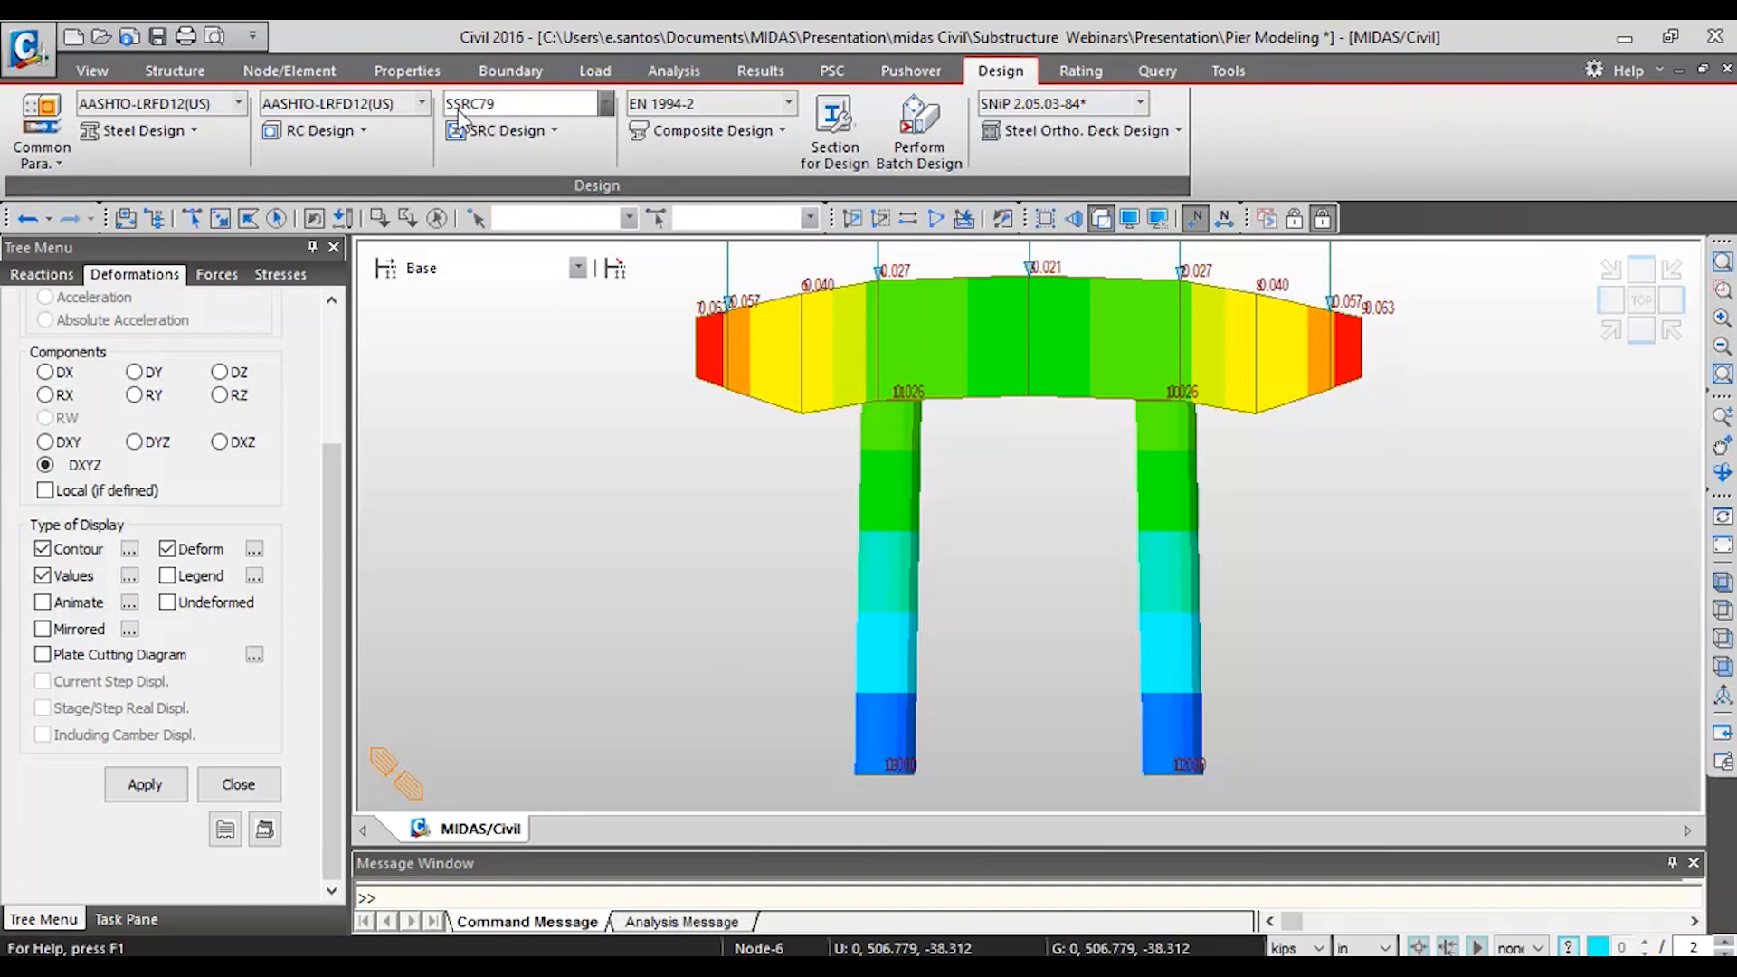
pyautogui.click(318, 130)
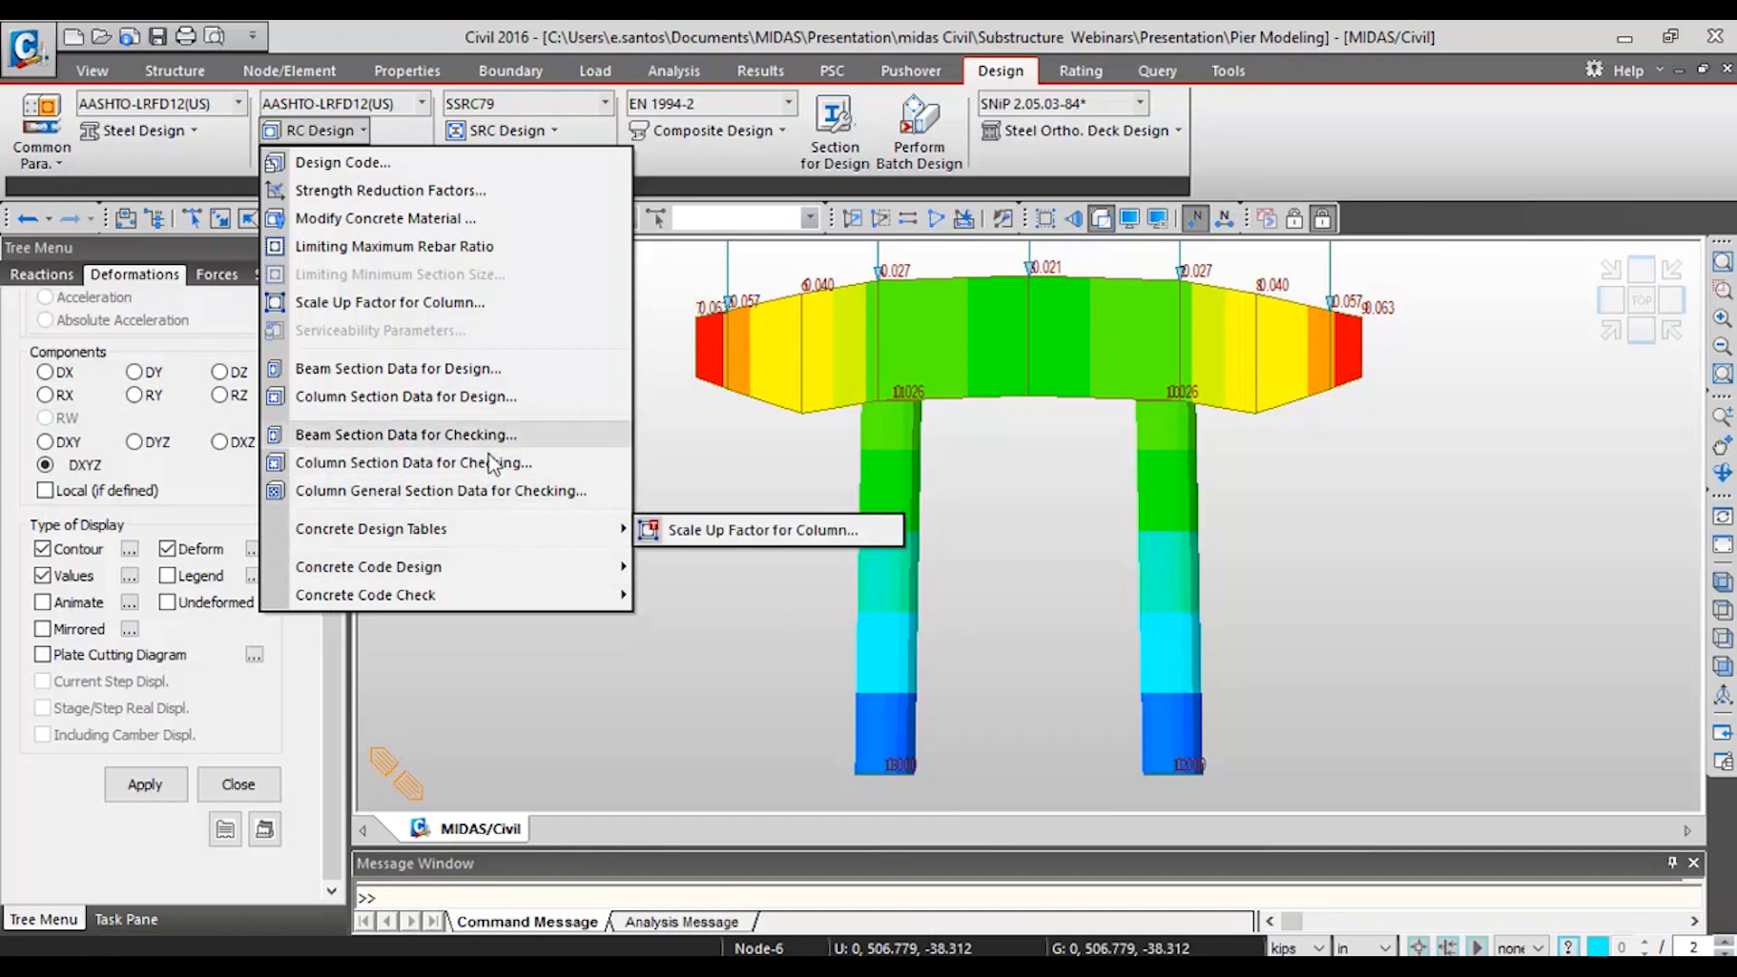
pyautogui.click(345, 134)
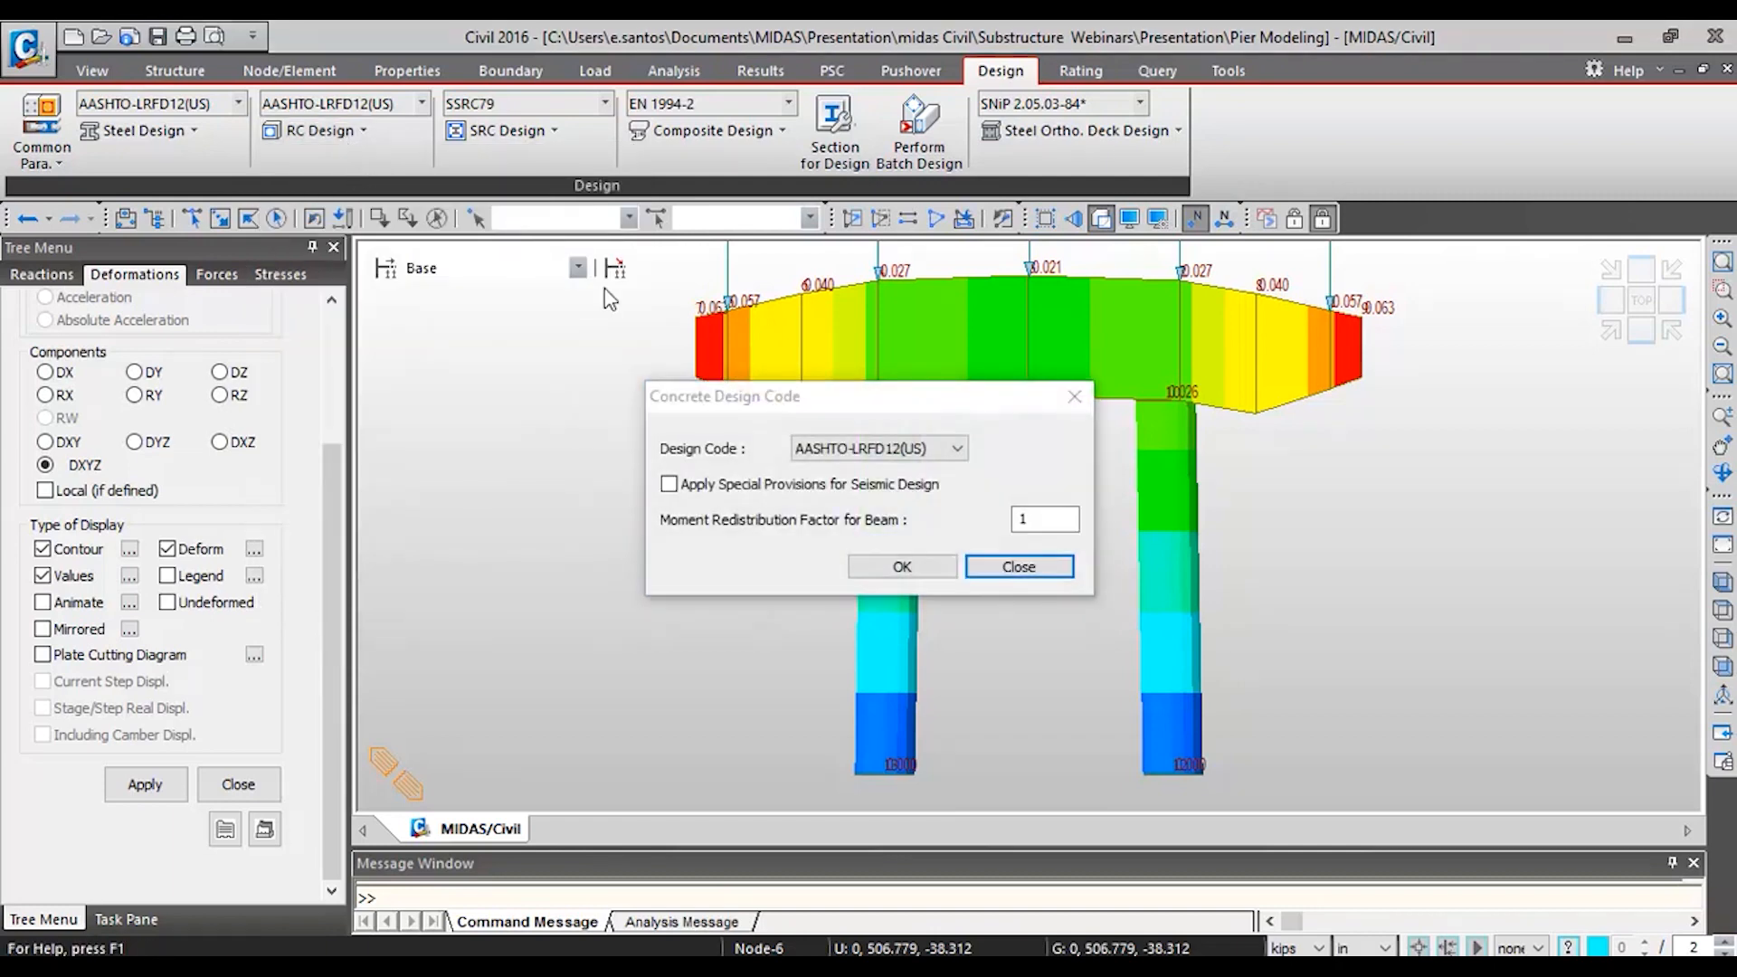
pyautogui.click(935, 449)
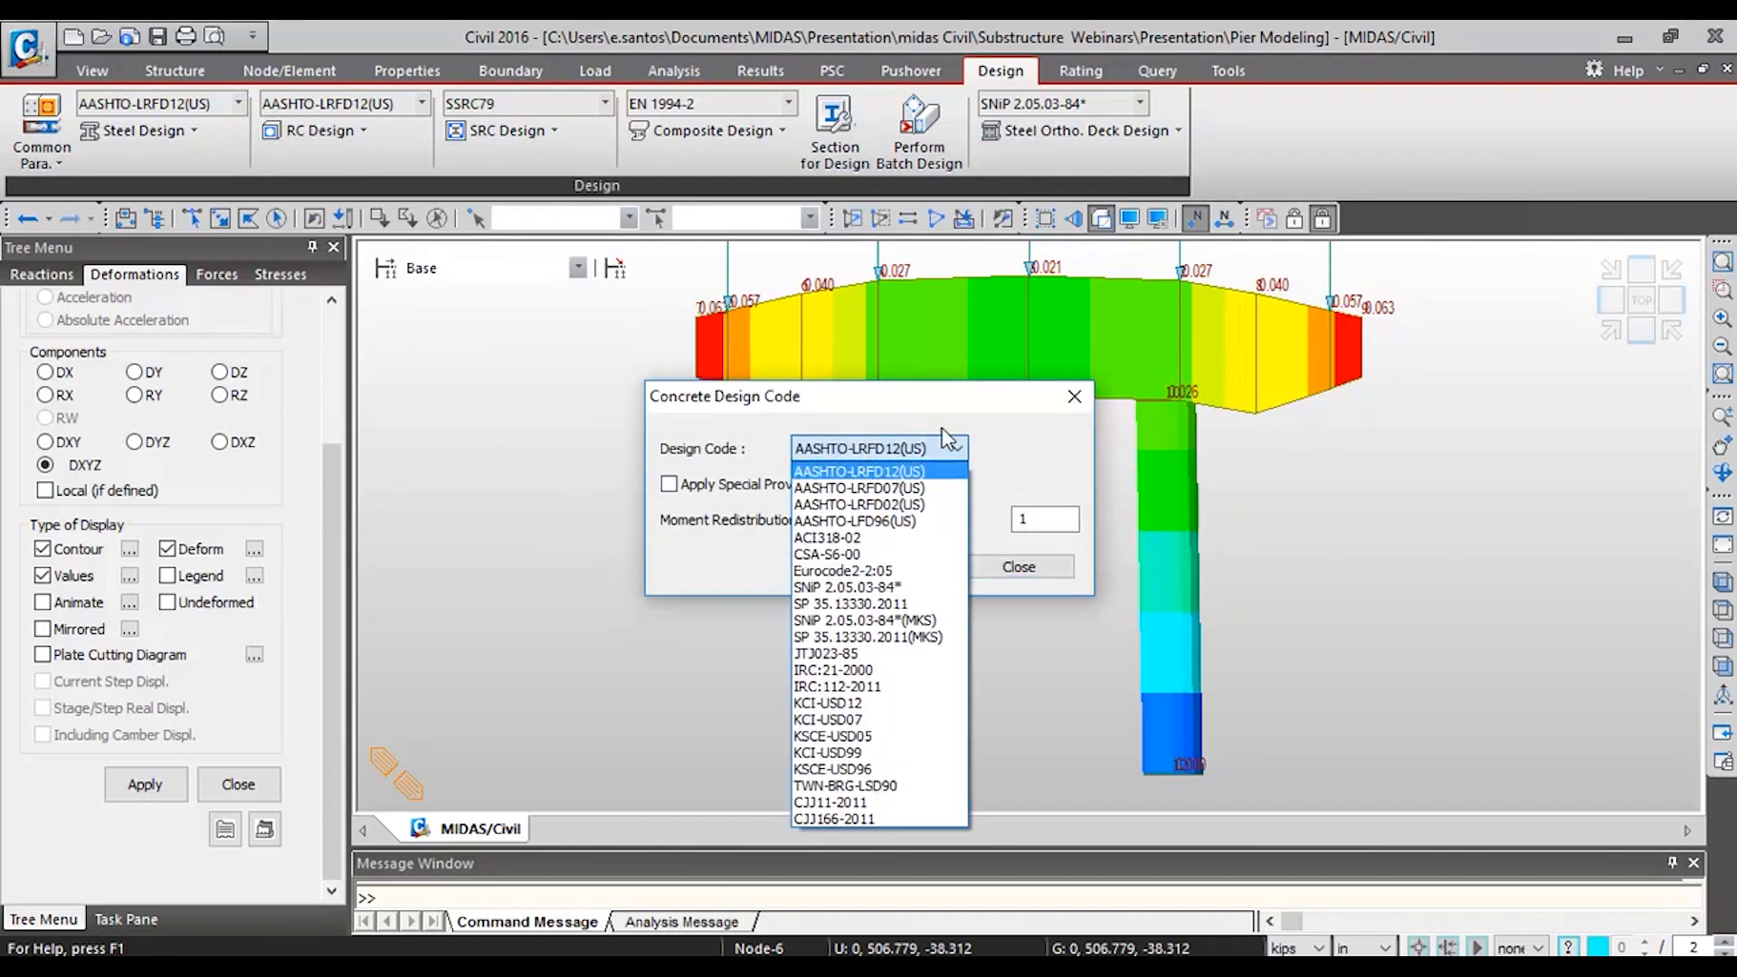
pyautogui.click(950, 443)
pyautogui.click(903, 485)
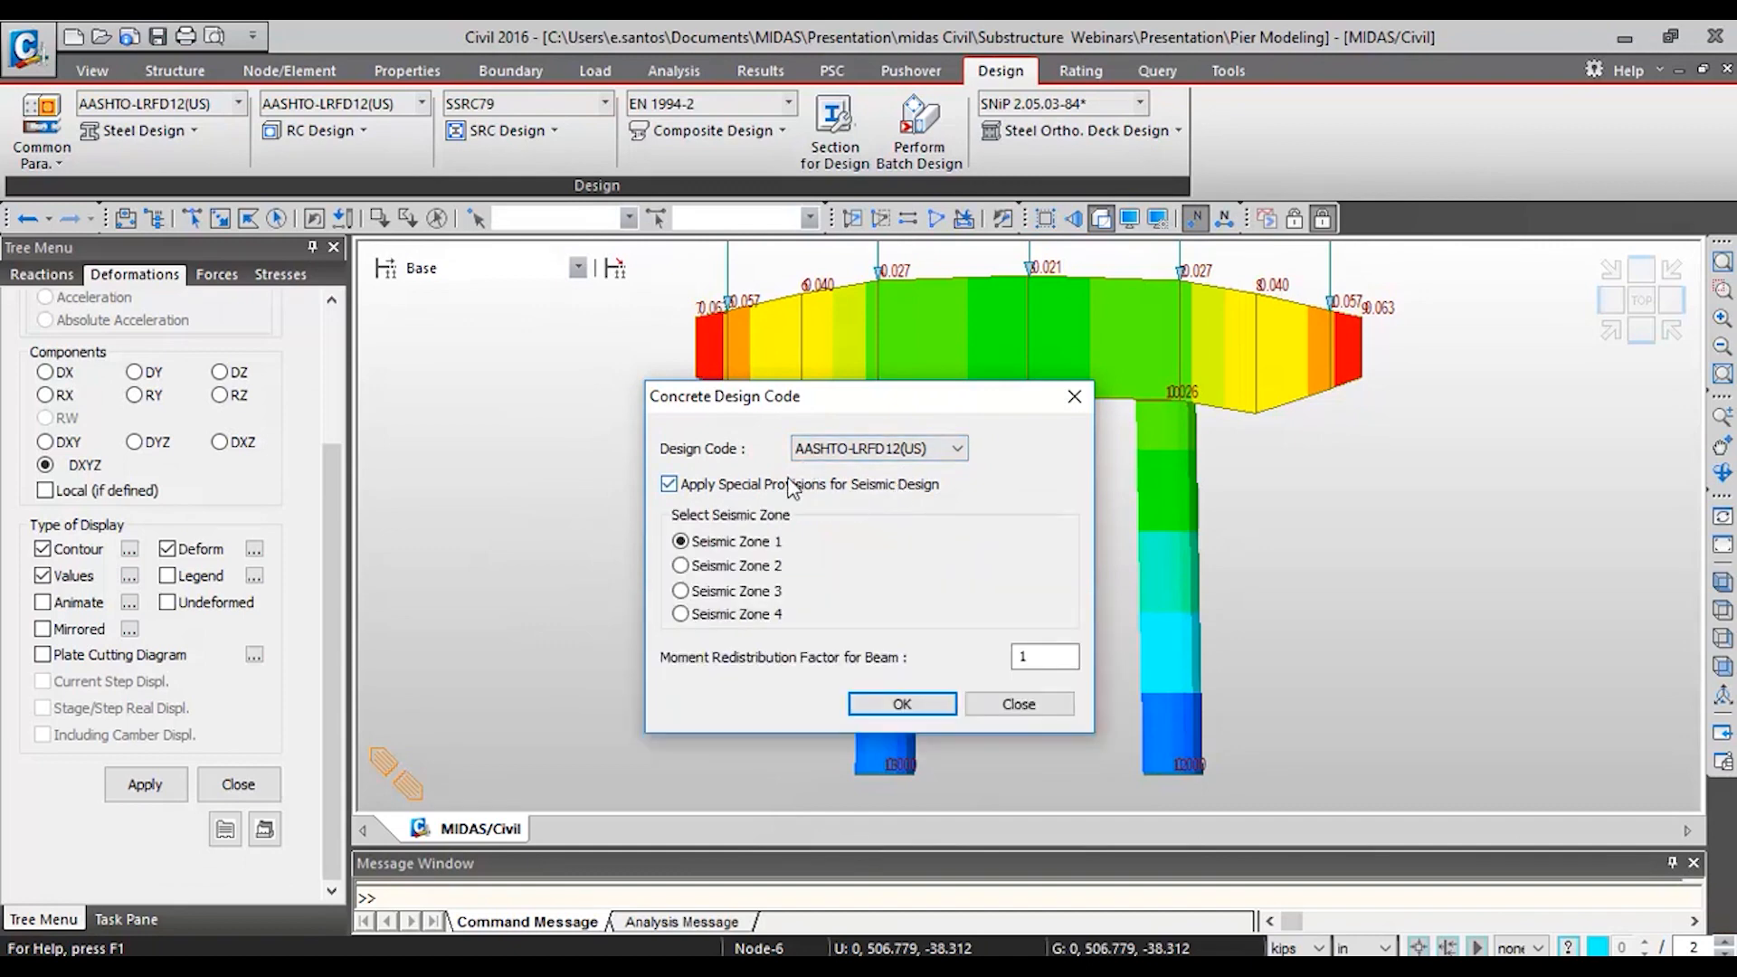
pyautogui.click(792, 485)
pyautogui.click(912, 573)
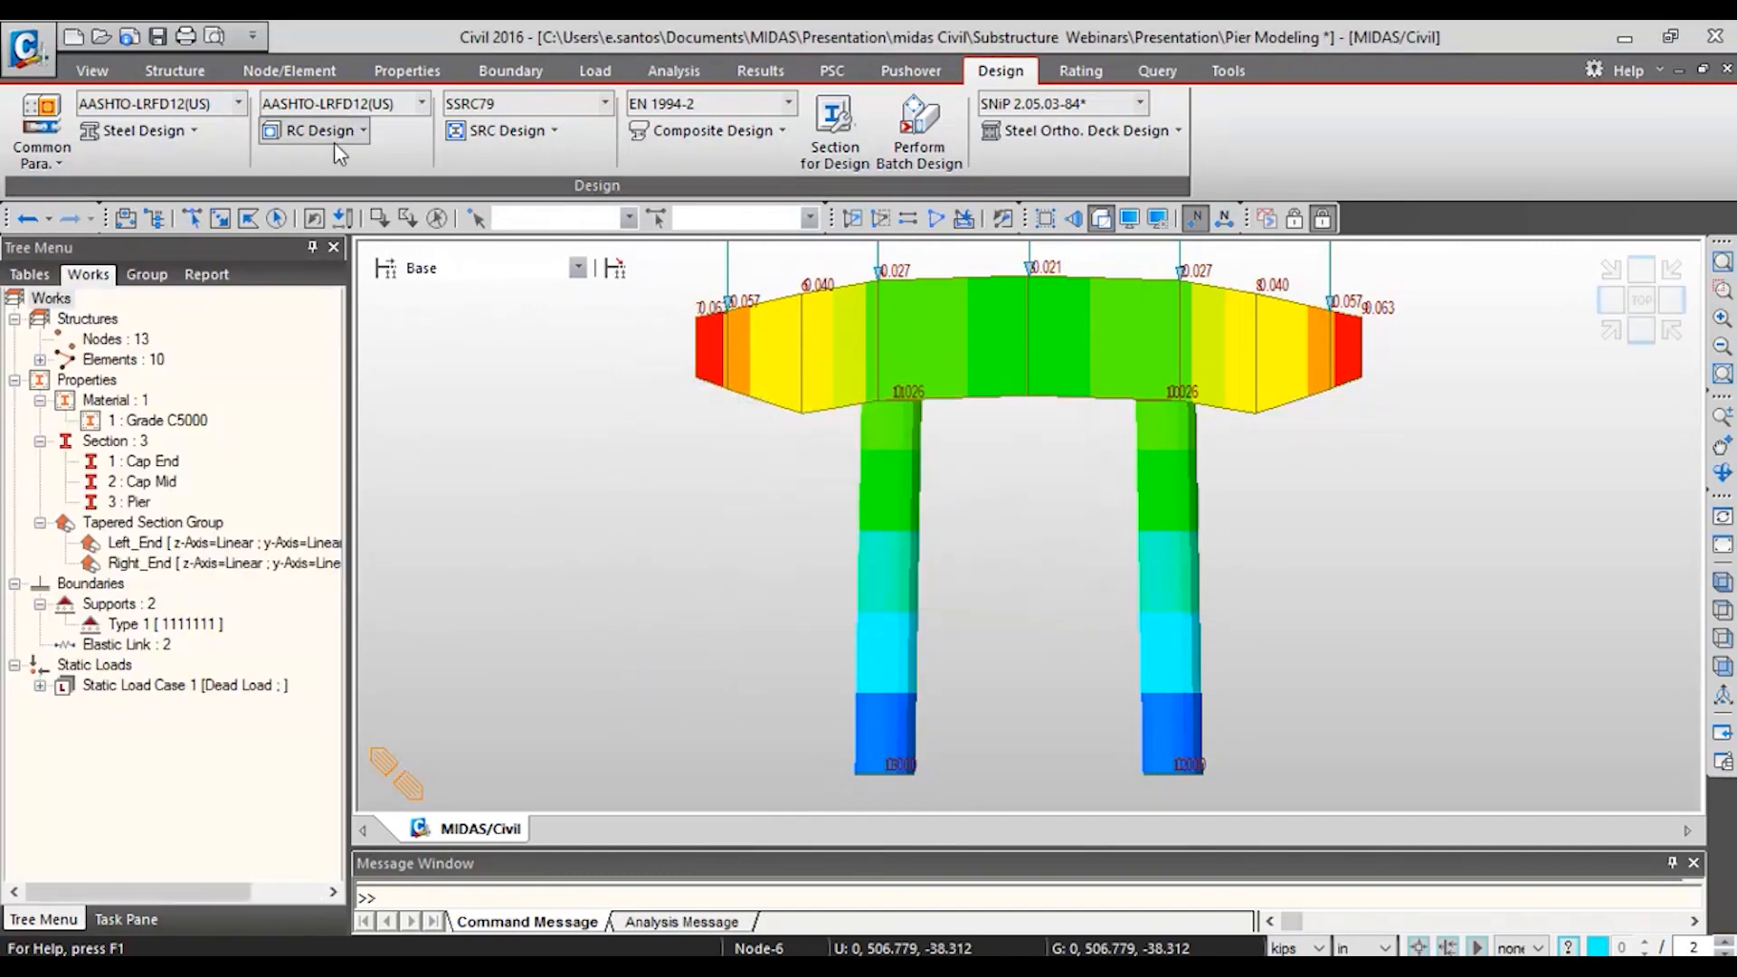
# - Run the concrete code design for beams and open the graphic report of the Cap Mid section in a maximized window
pyautogui.click(326, 132)
pyautogui.moveTo(448, 568)
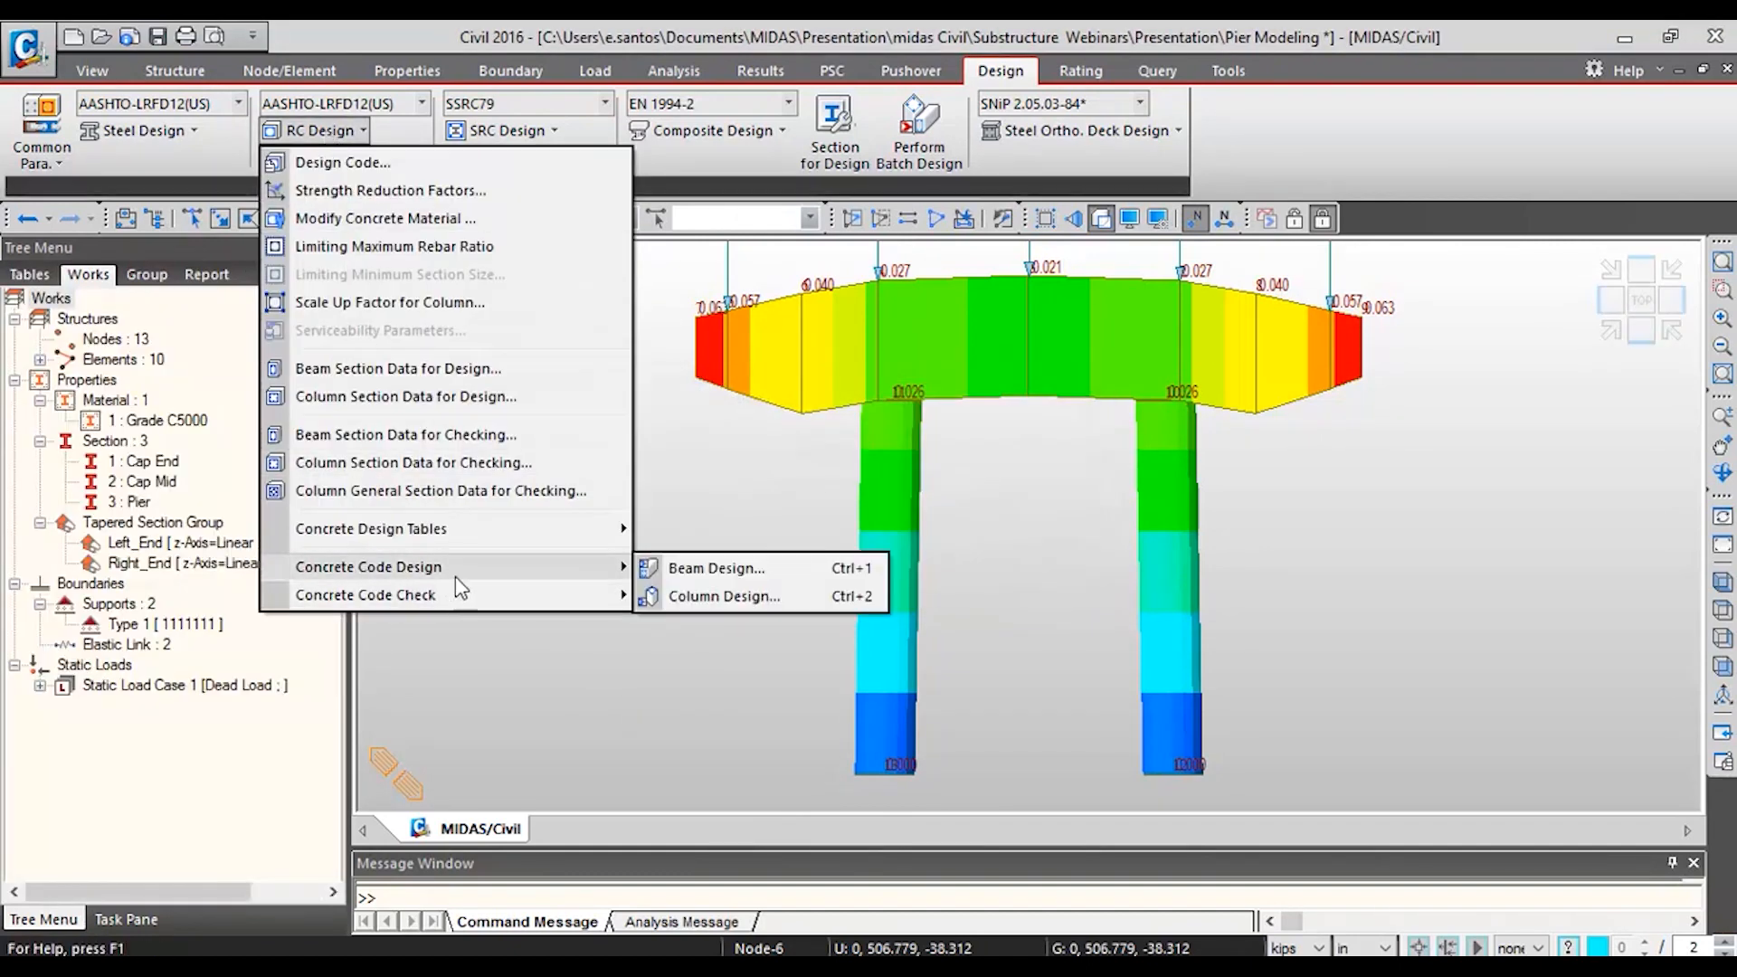
pyautogui.click(718, 568)
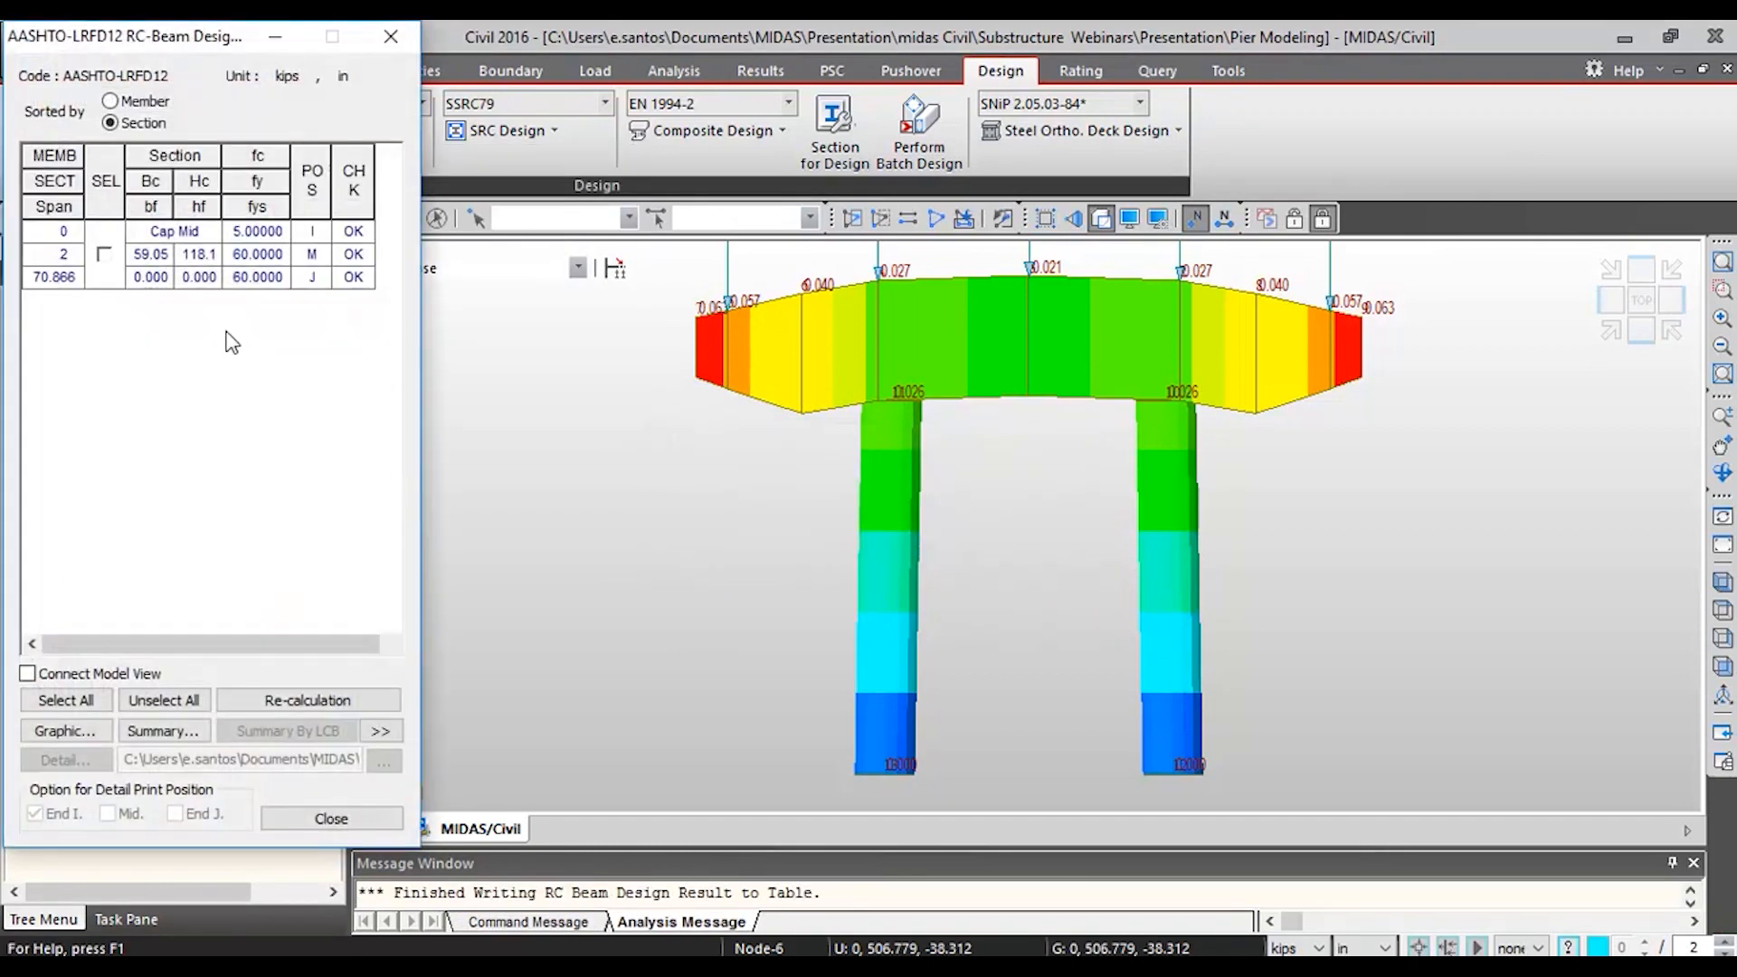
pyautogui.click(104, 254)
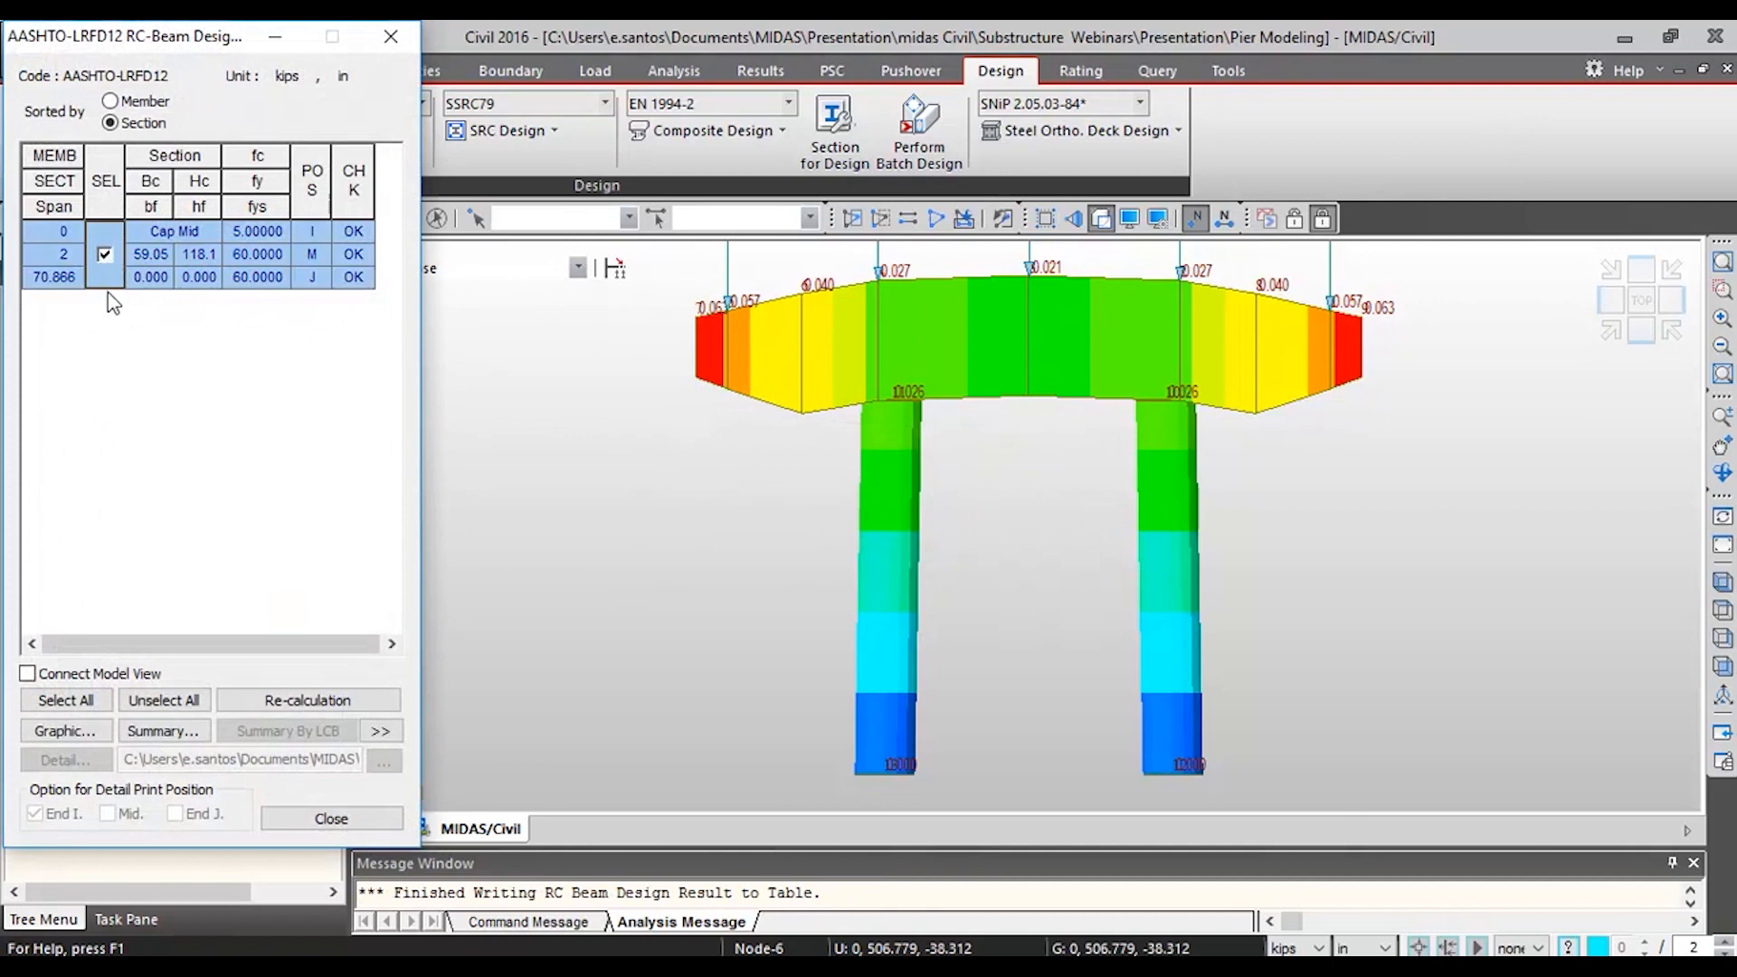
pyautogui.click(65, 730)
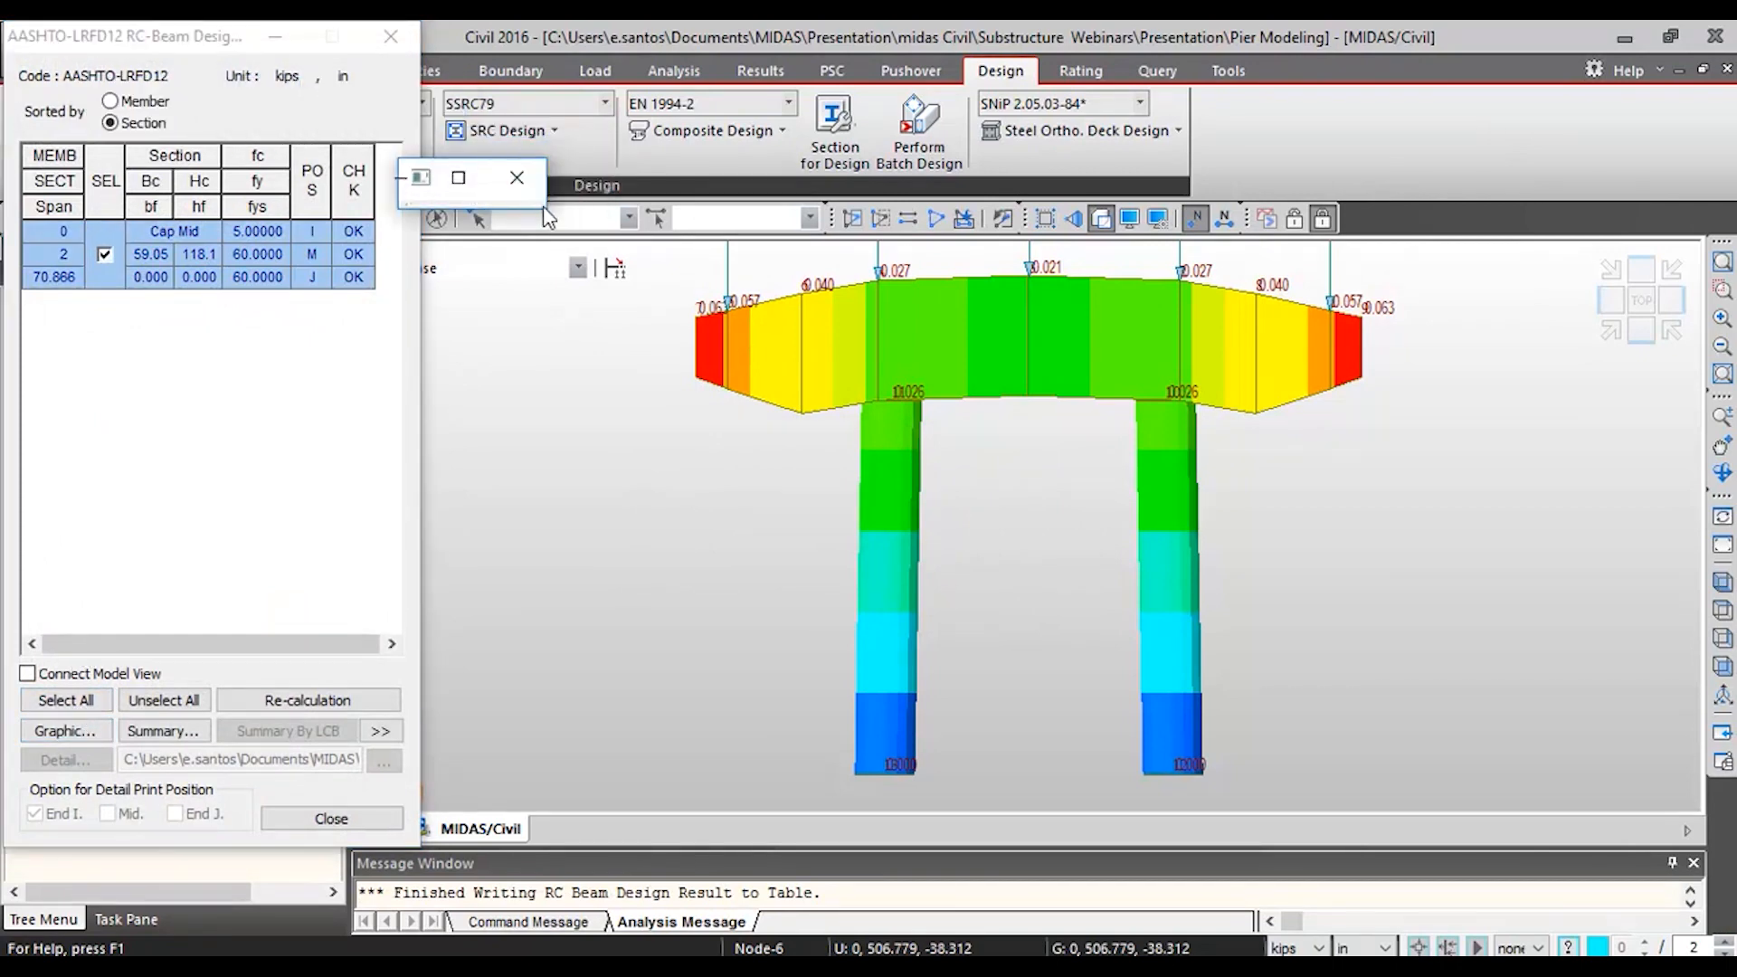
pyautogui.click(459, 178)
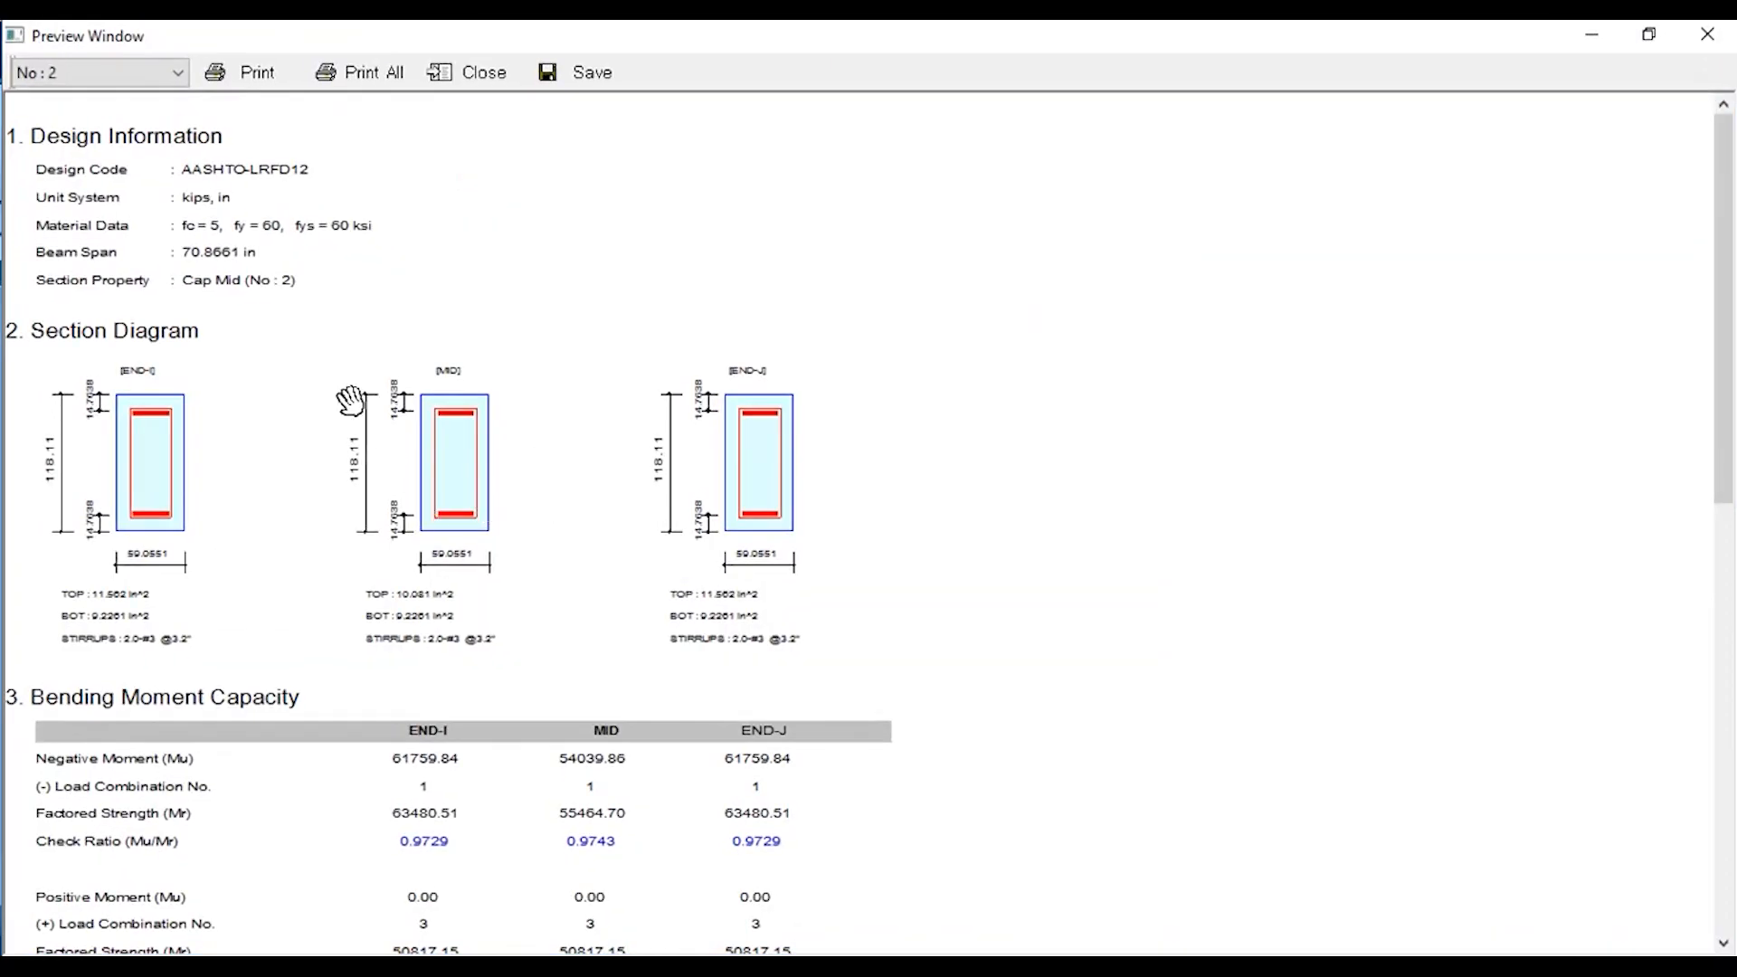
# - Review the section diagrams and the bending, shear and torsion capacity checks in the Cap Mid report, and close the beam design results
pyautogui.scroll(-5, 276, 454)
pyautogui.scroll(5, 273, 458)
pyautogui.scroll(-5, 262, 474)
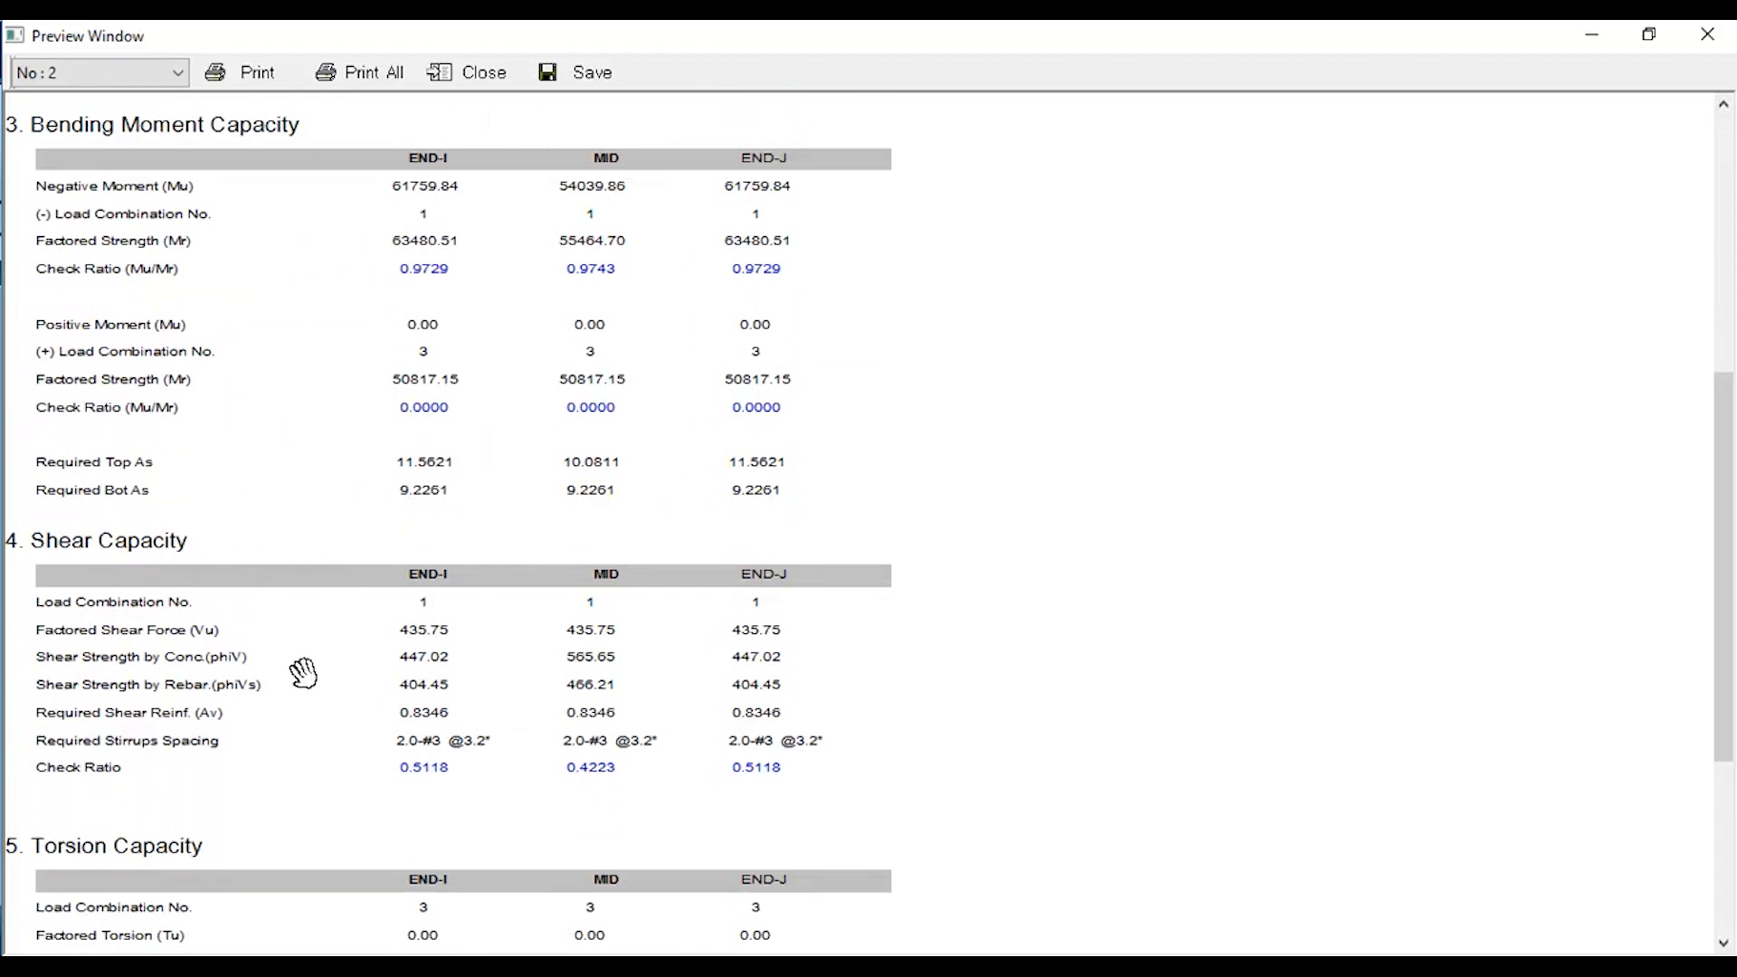
pyautogui.scroll(-3, 304, 669)
pyautogui.scroll(8, 310, 670)
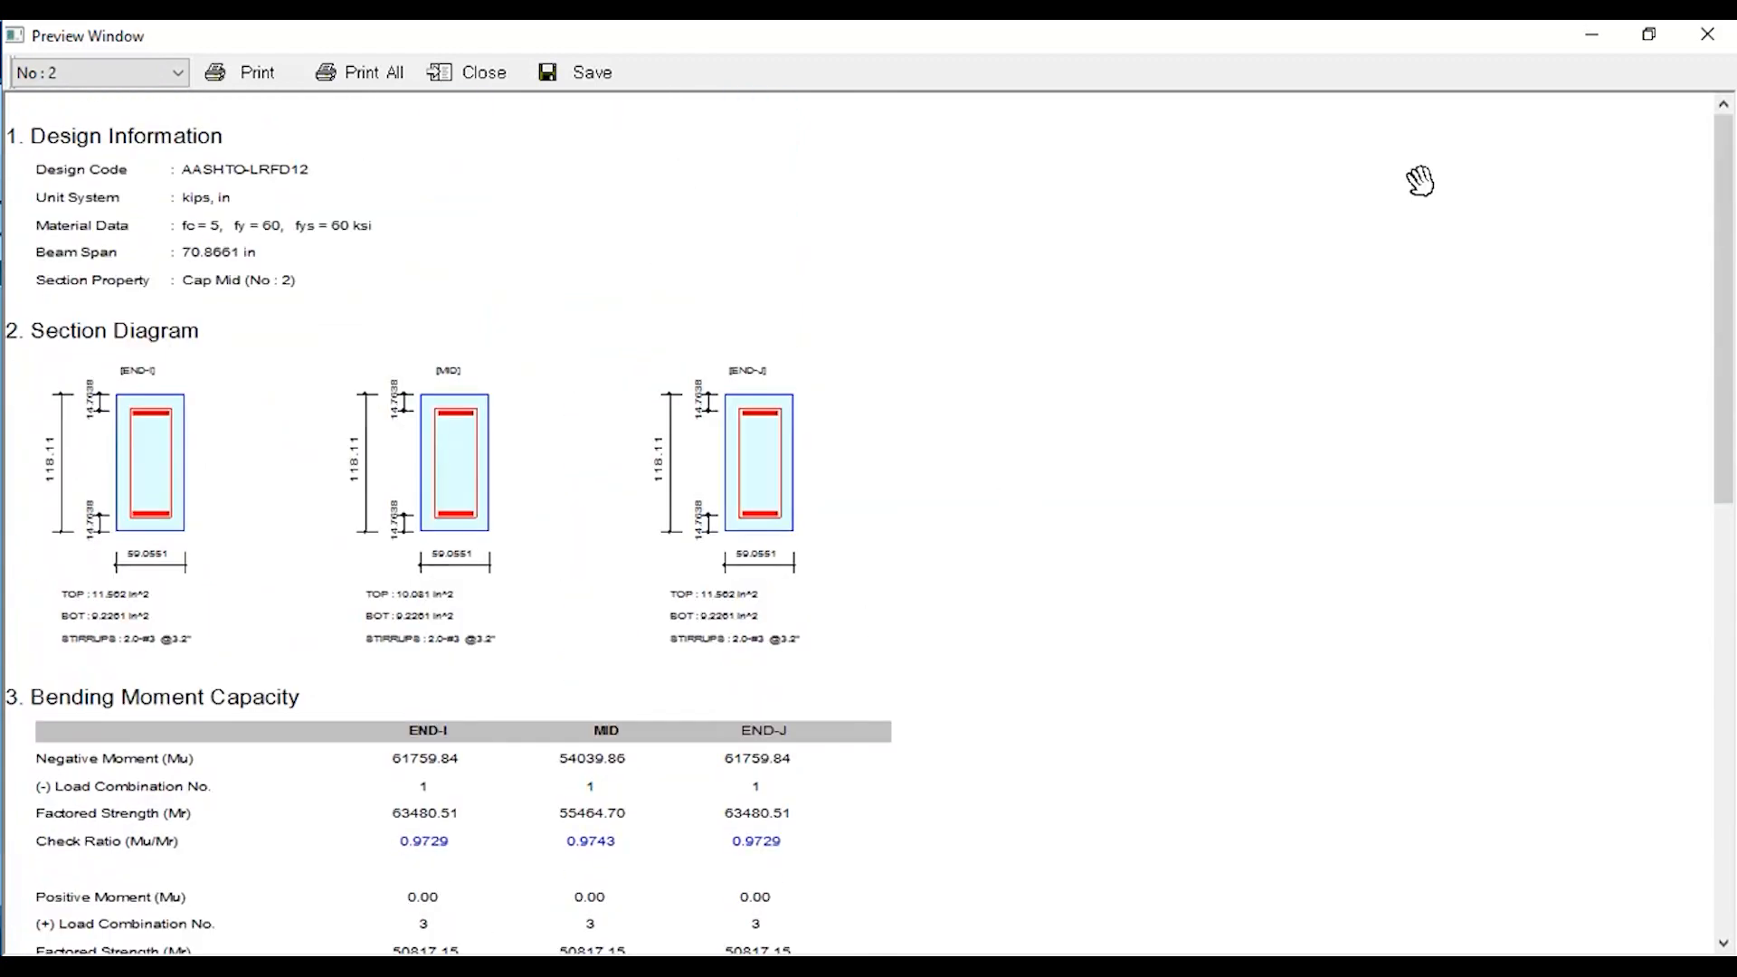
pyautogui.click(1701, 36)
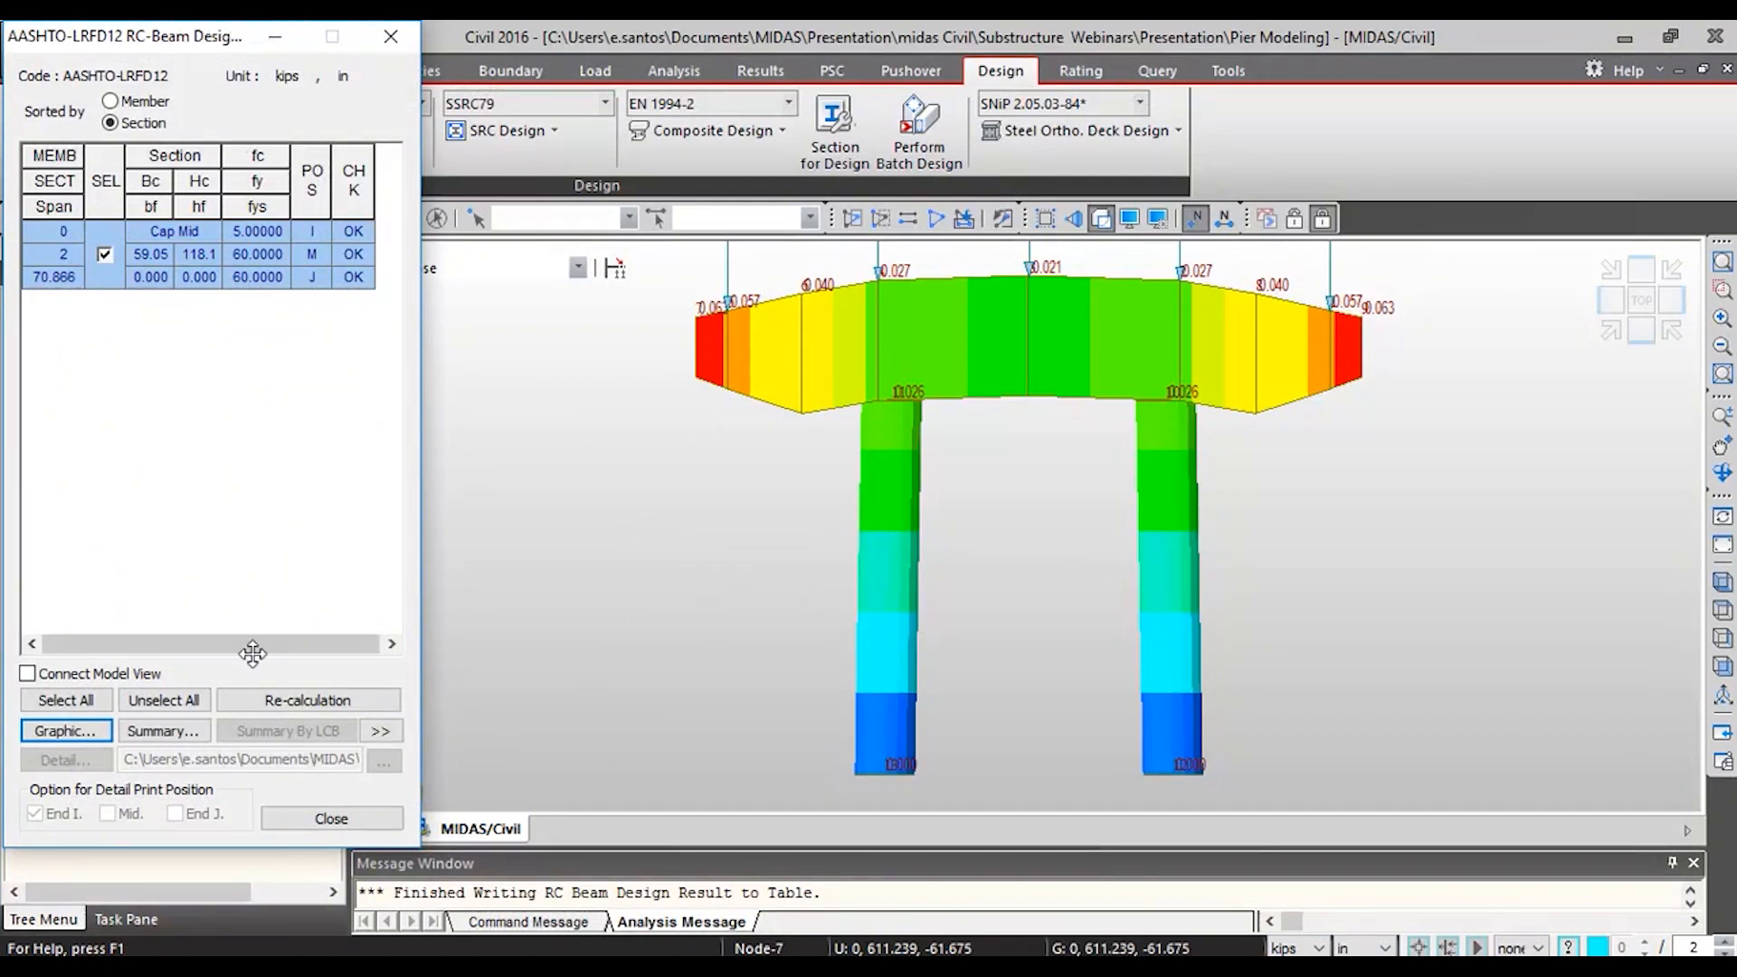
pyautogui.click(392, 35)
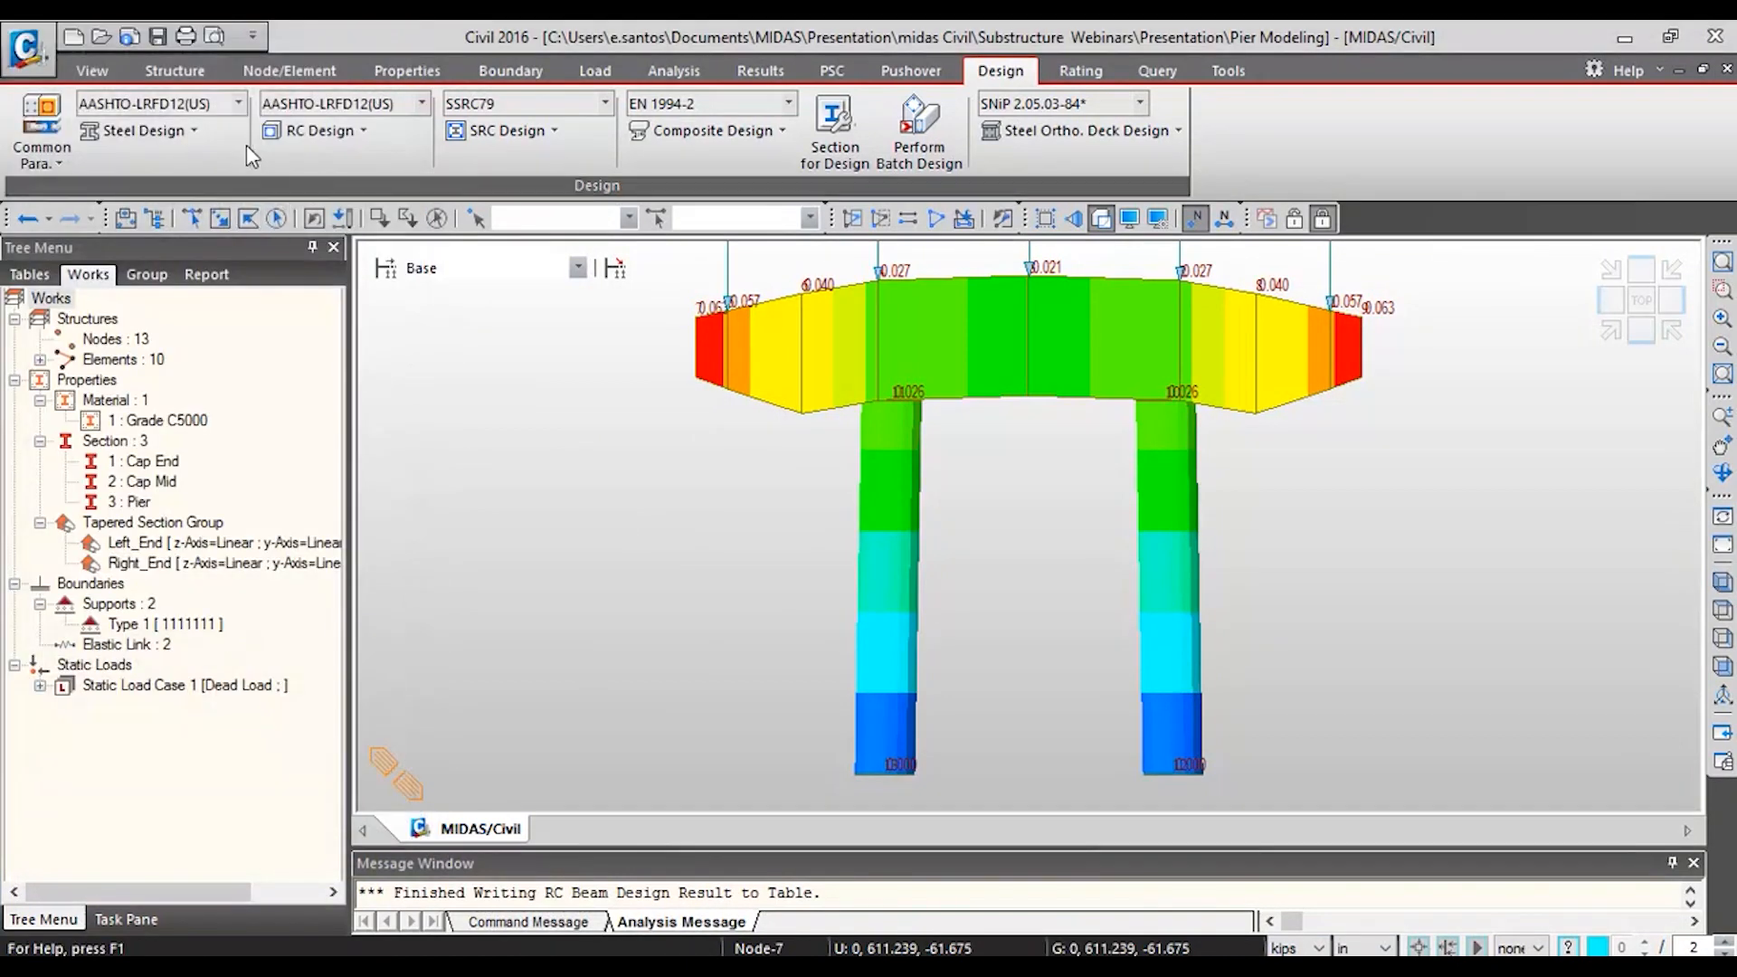
# - Run the concrete code design for columns and open the graphic report of the Pier section
pyautogui.click(325, 130)
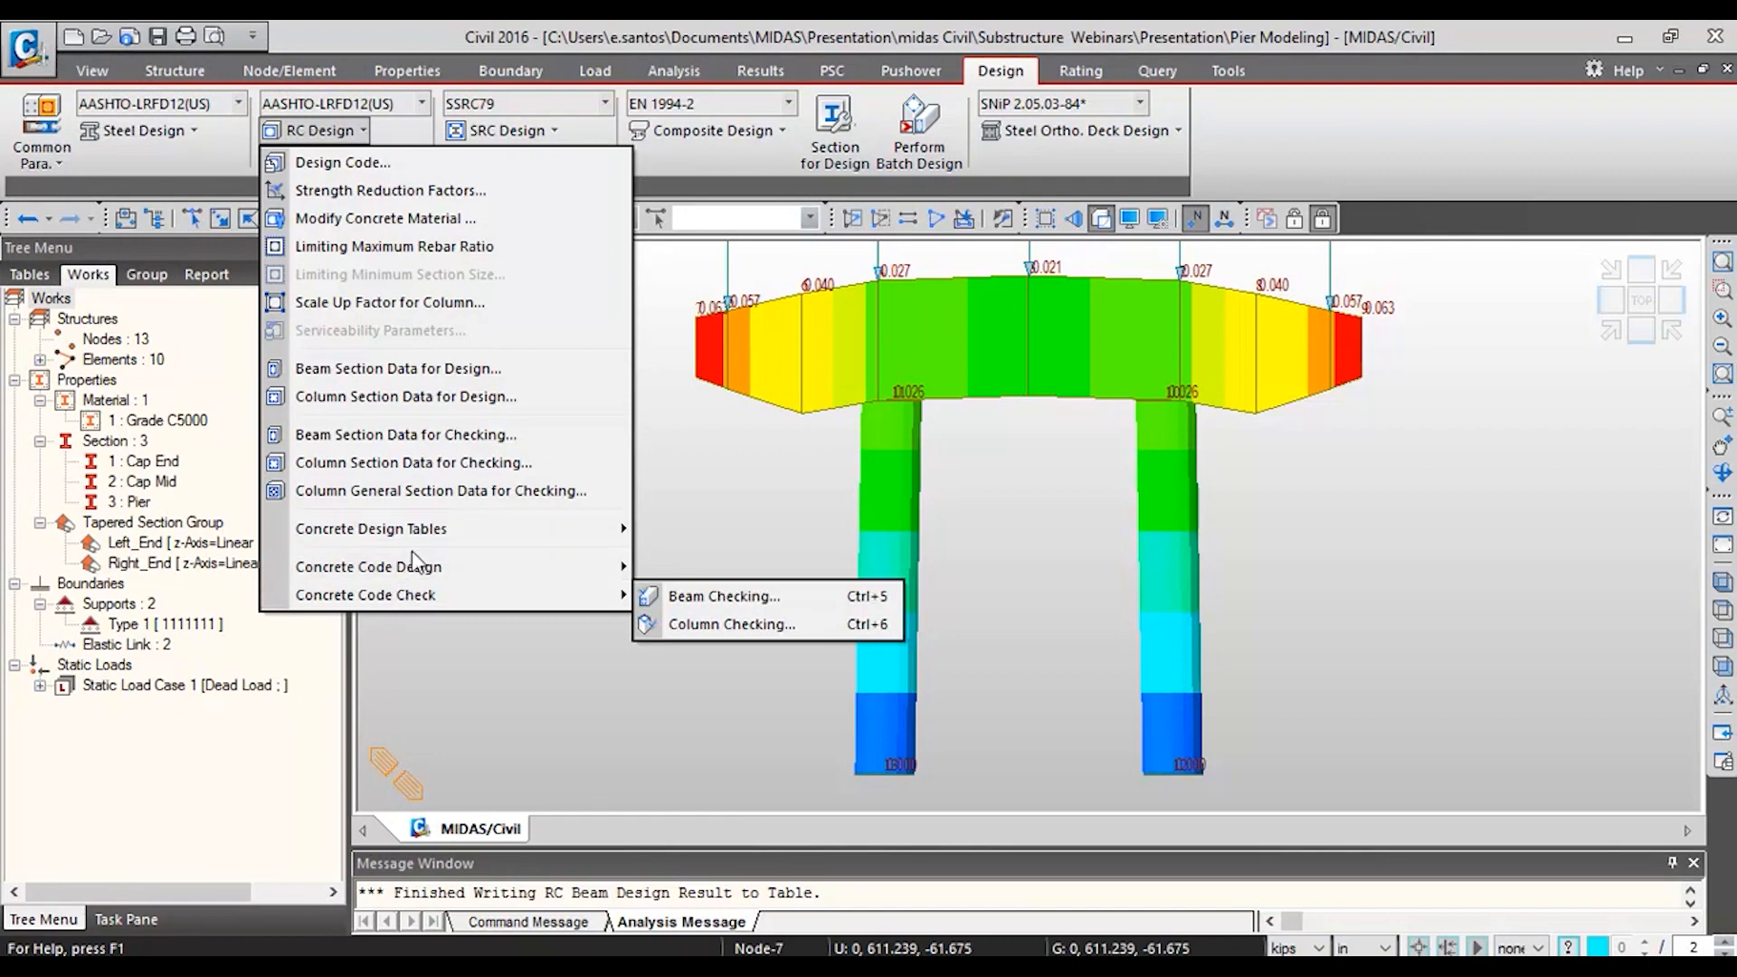
pyautogui.moveTo(416, 568)
pyautogui.click(741, 598)
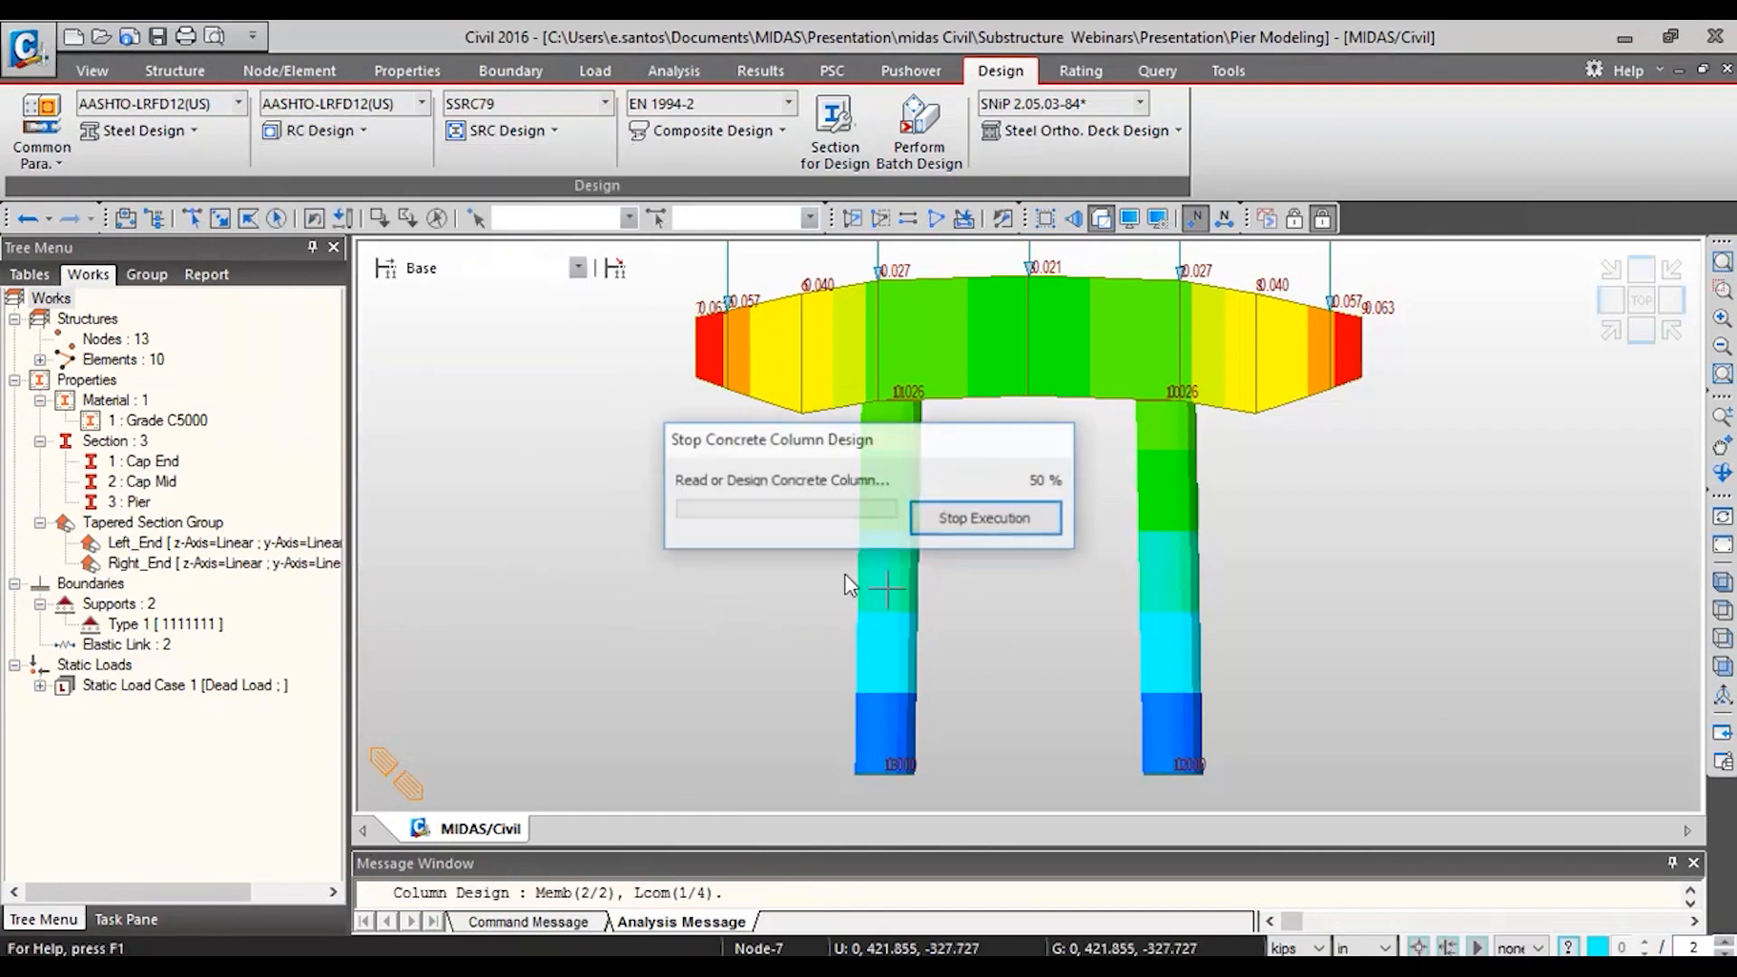
pyautogui.click(104, 217)
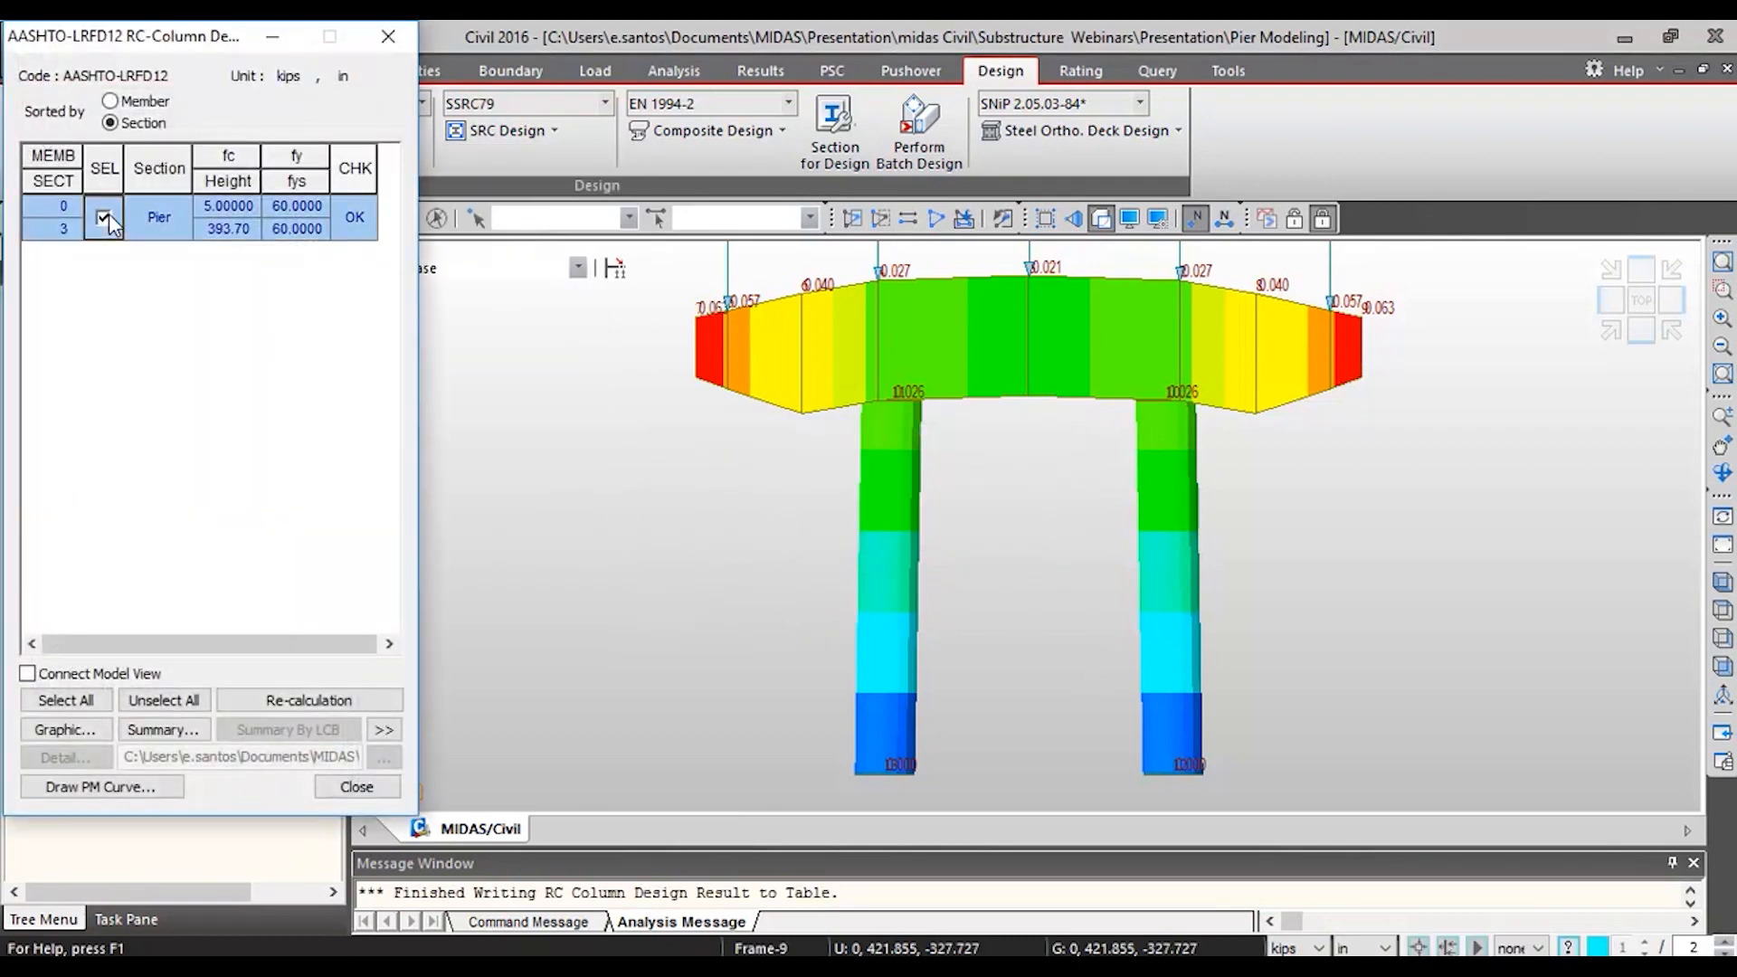
pyautogui.click(66, 729)
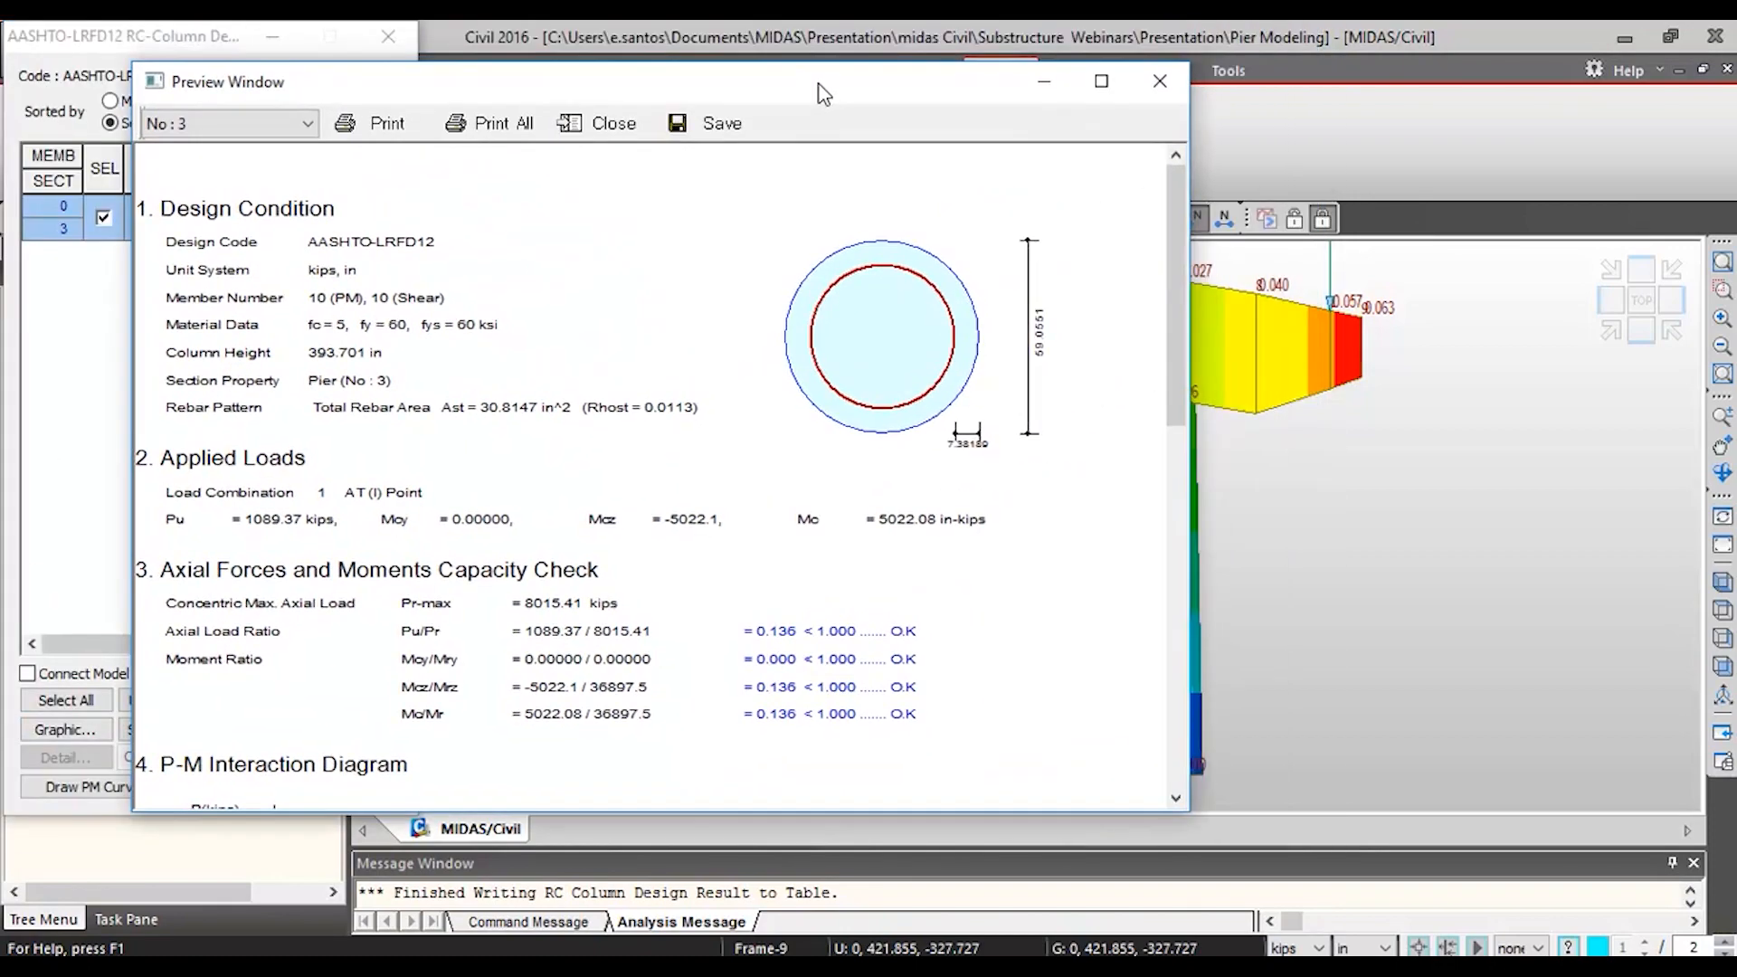
# - Review the P-M interaction diagram and the shear force capacity check in the Pier report, and close it
pyautogui.moveTo(860, 669); pyautogui.dragTo(975, 232)
pyautogui.moveTo(535, 649); pyautogui.dragTo(543, 382)
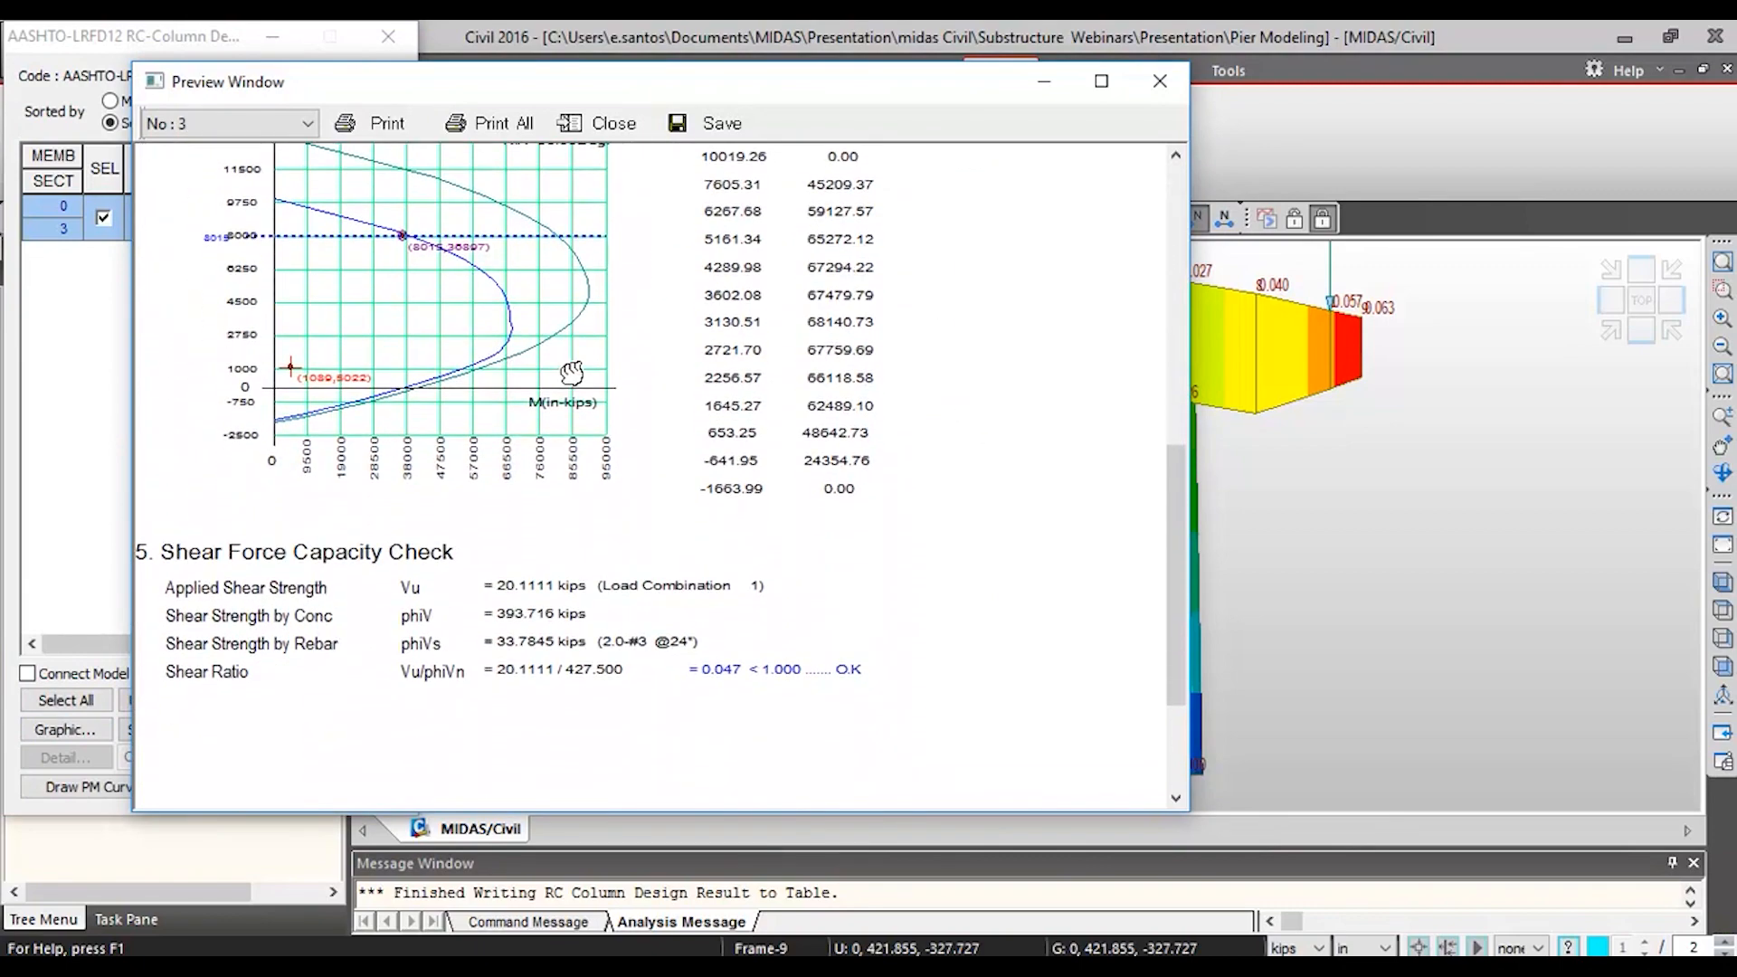
pyautogui.click(1160, 80)
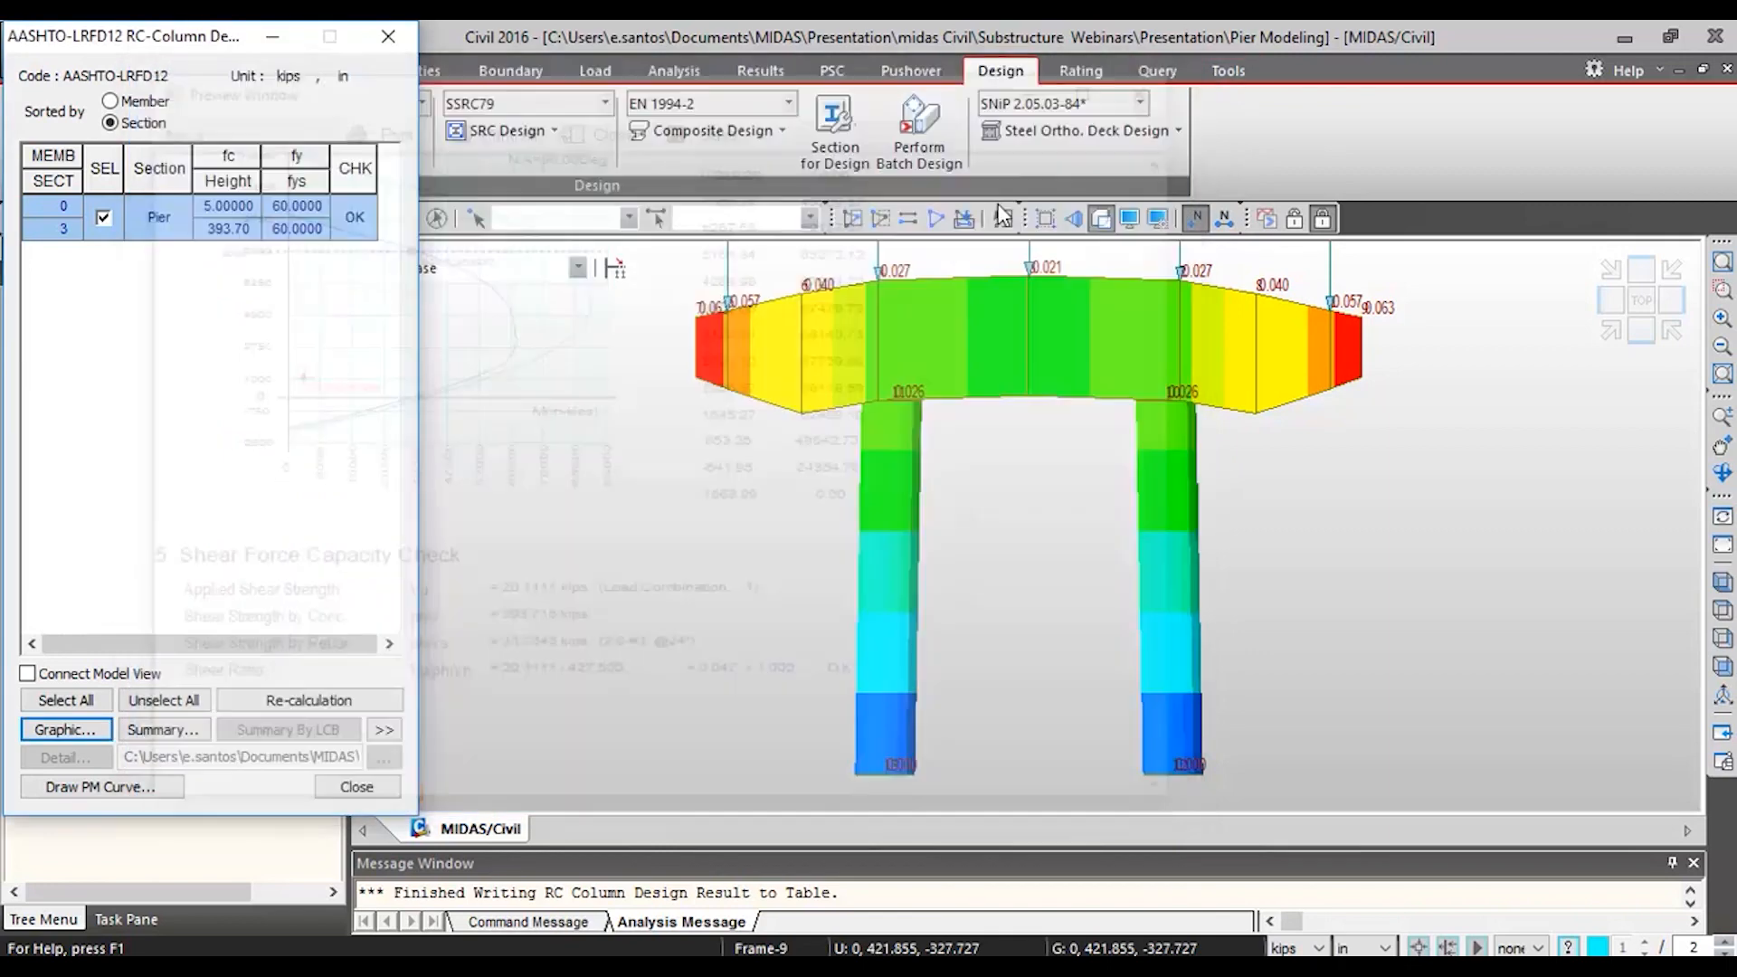
# - Expand the column design result table, inspect the Pier's 3D P-M interaction curve while rotating it, and close the column results
pyautogui.click(385, 731)
pyautogui.click(143, 787)
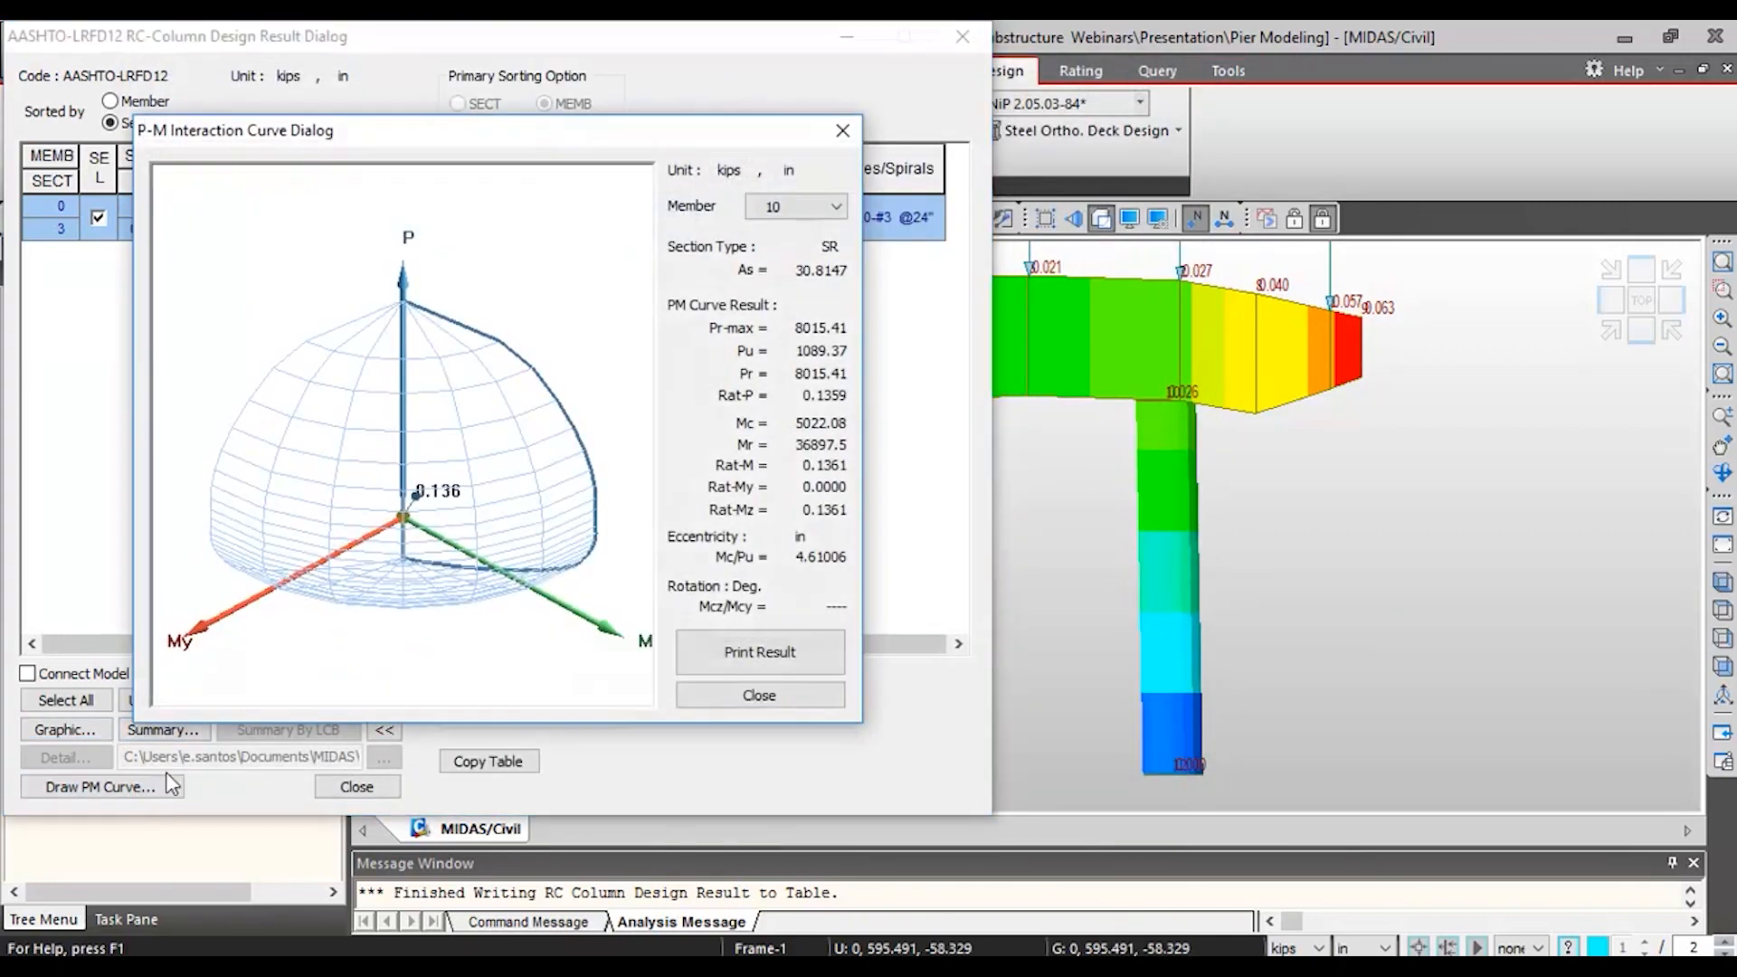
pyautogui.moveTo(406, 460); pyautogui.dragTo(502, 462)
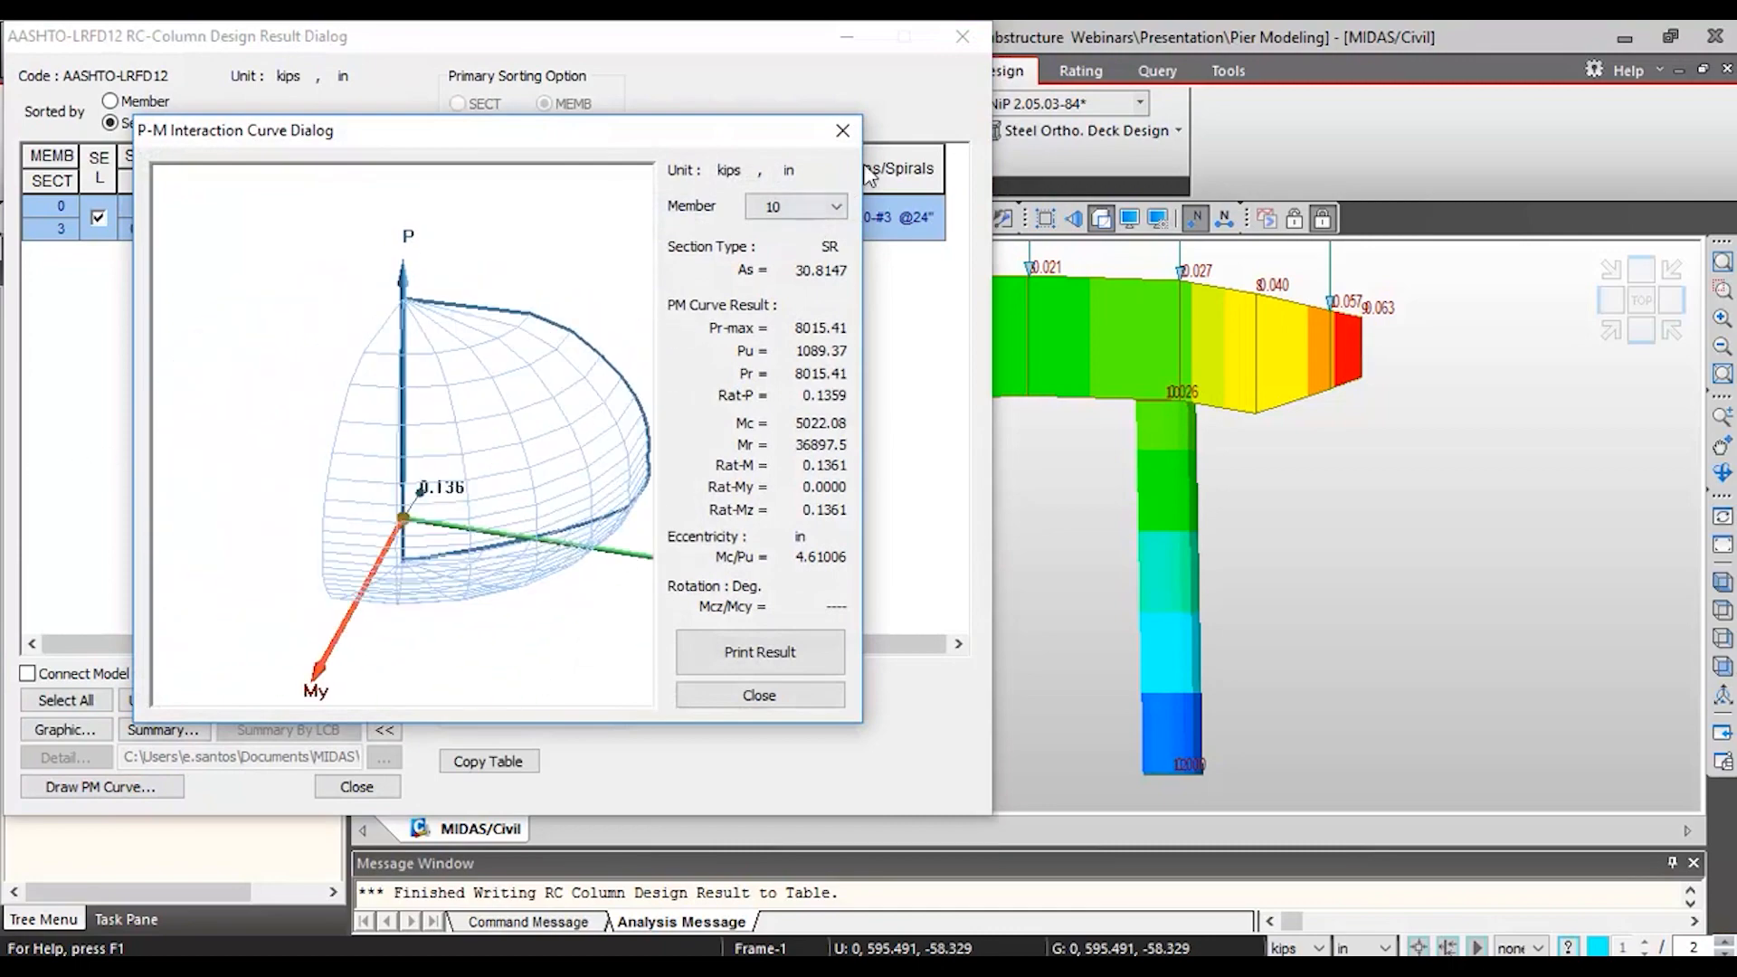
pyautogui.click(843, 131)
pyautogui.click(365, 795)
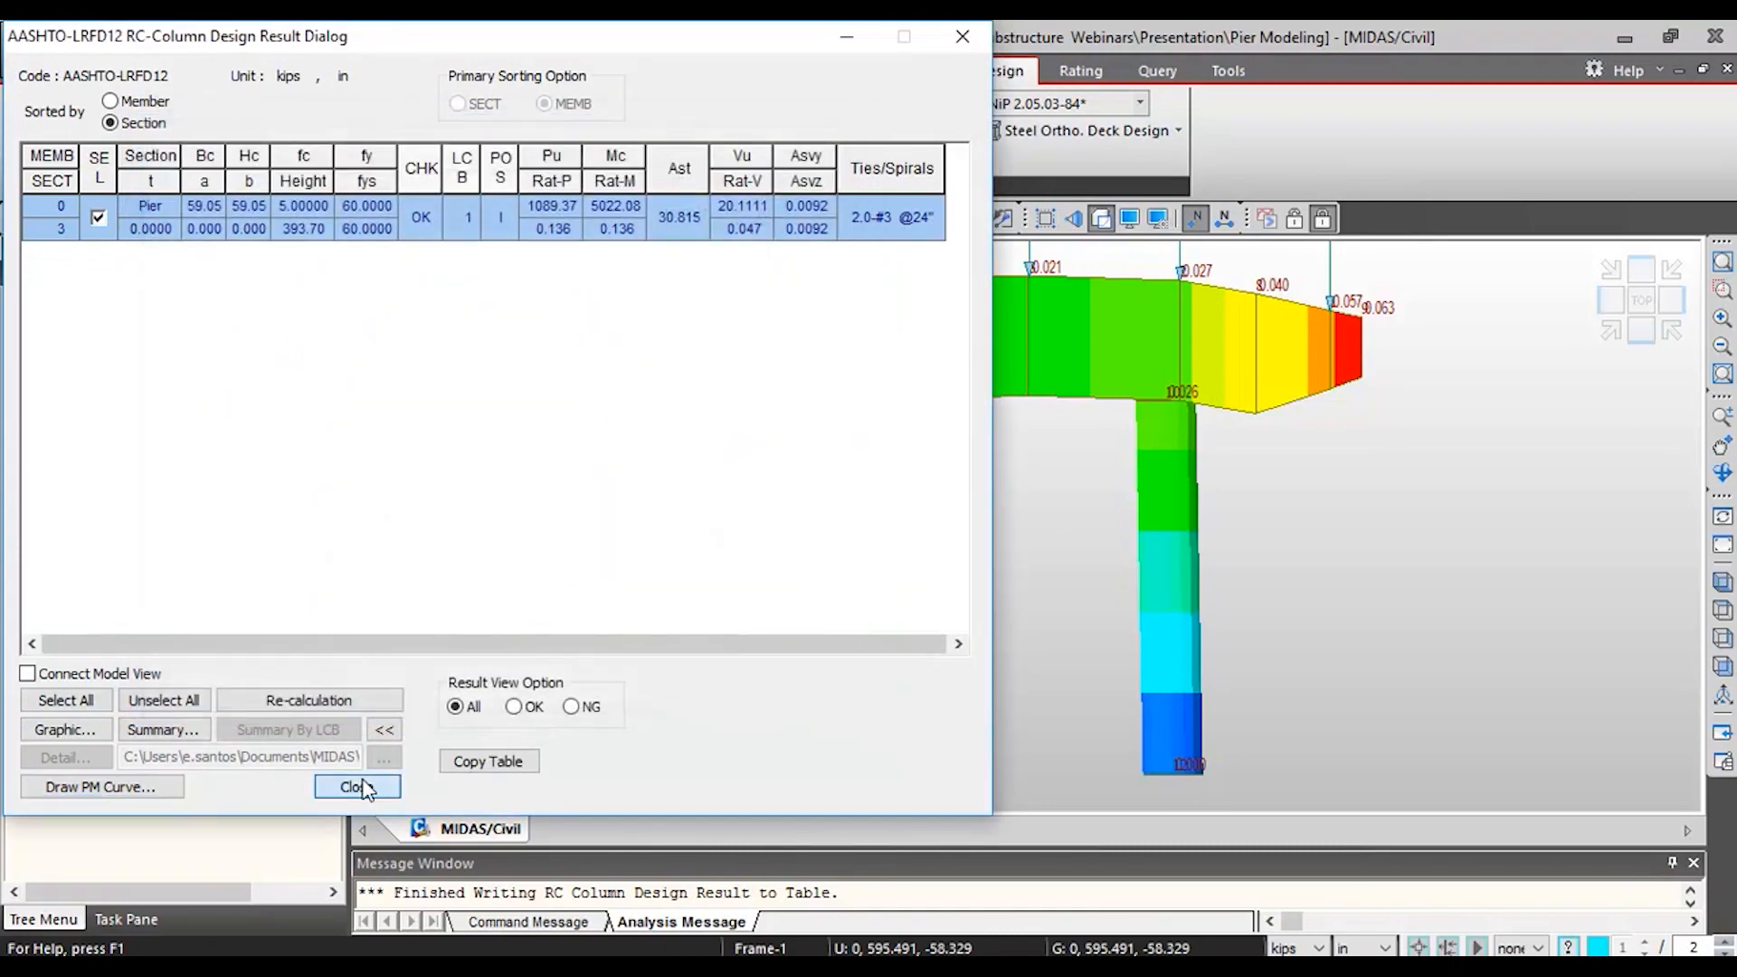
# - Open the column section data for checking and give the Pier section's layer 1 rebar 20 bars of size #7
pyautogui.click(313, 132)
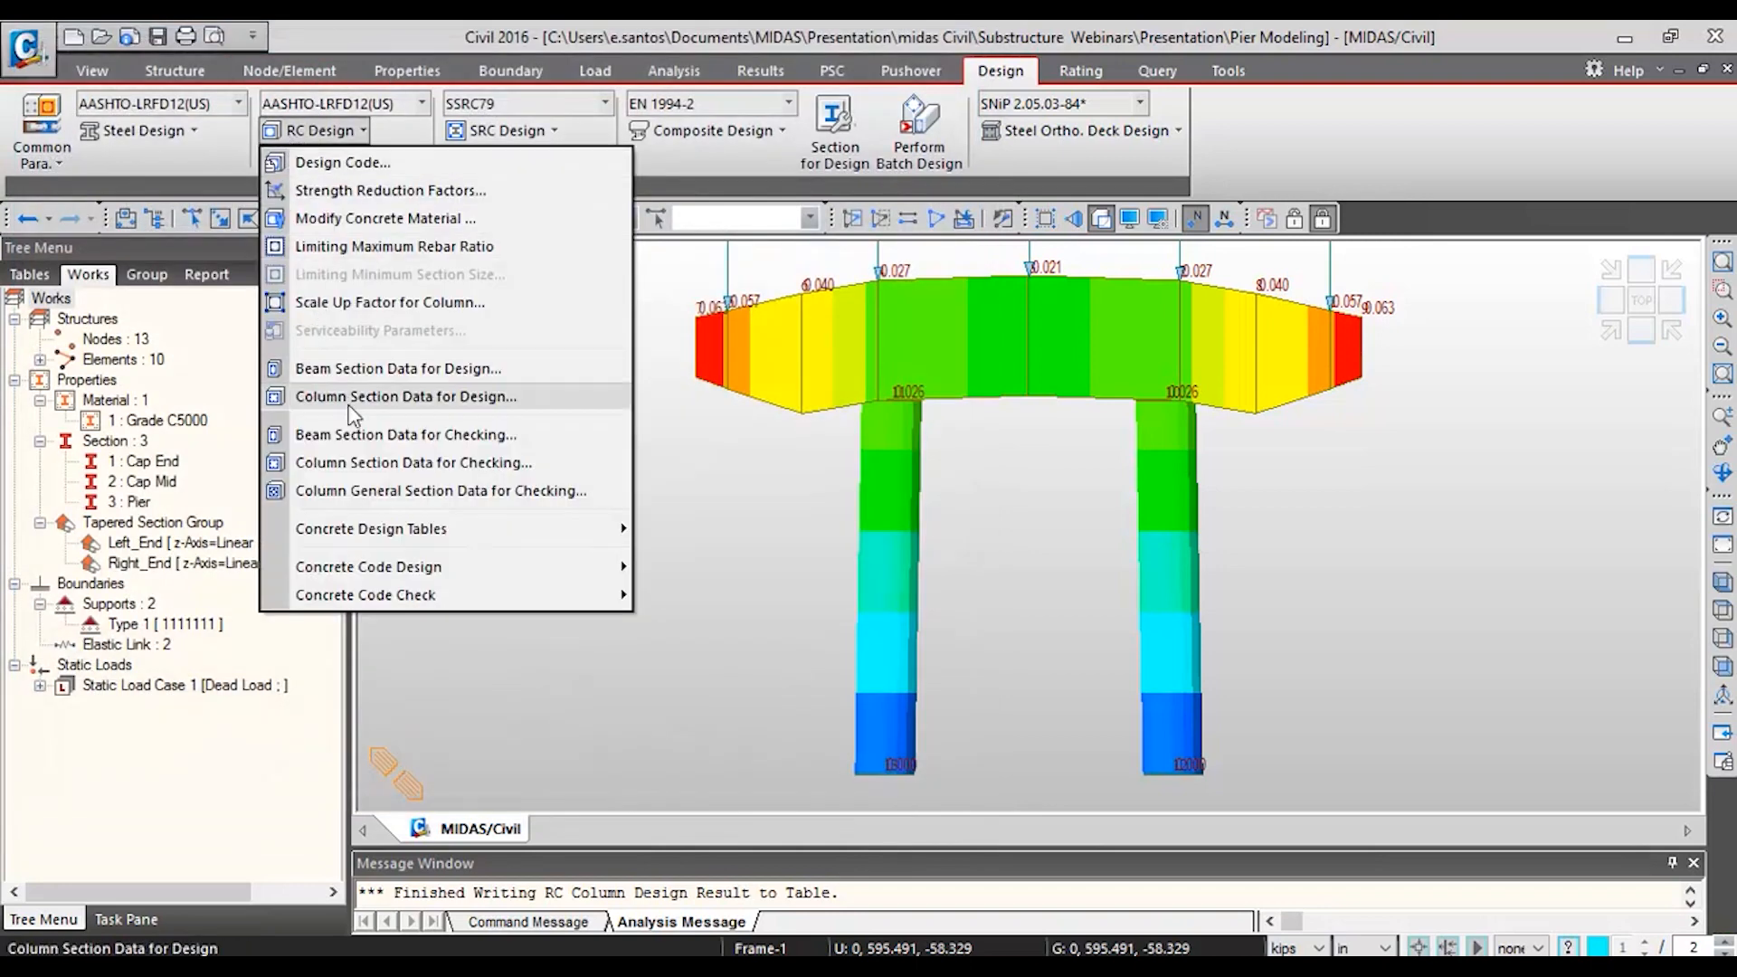
pyautogui.click(323, 463)
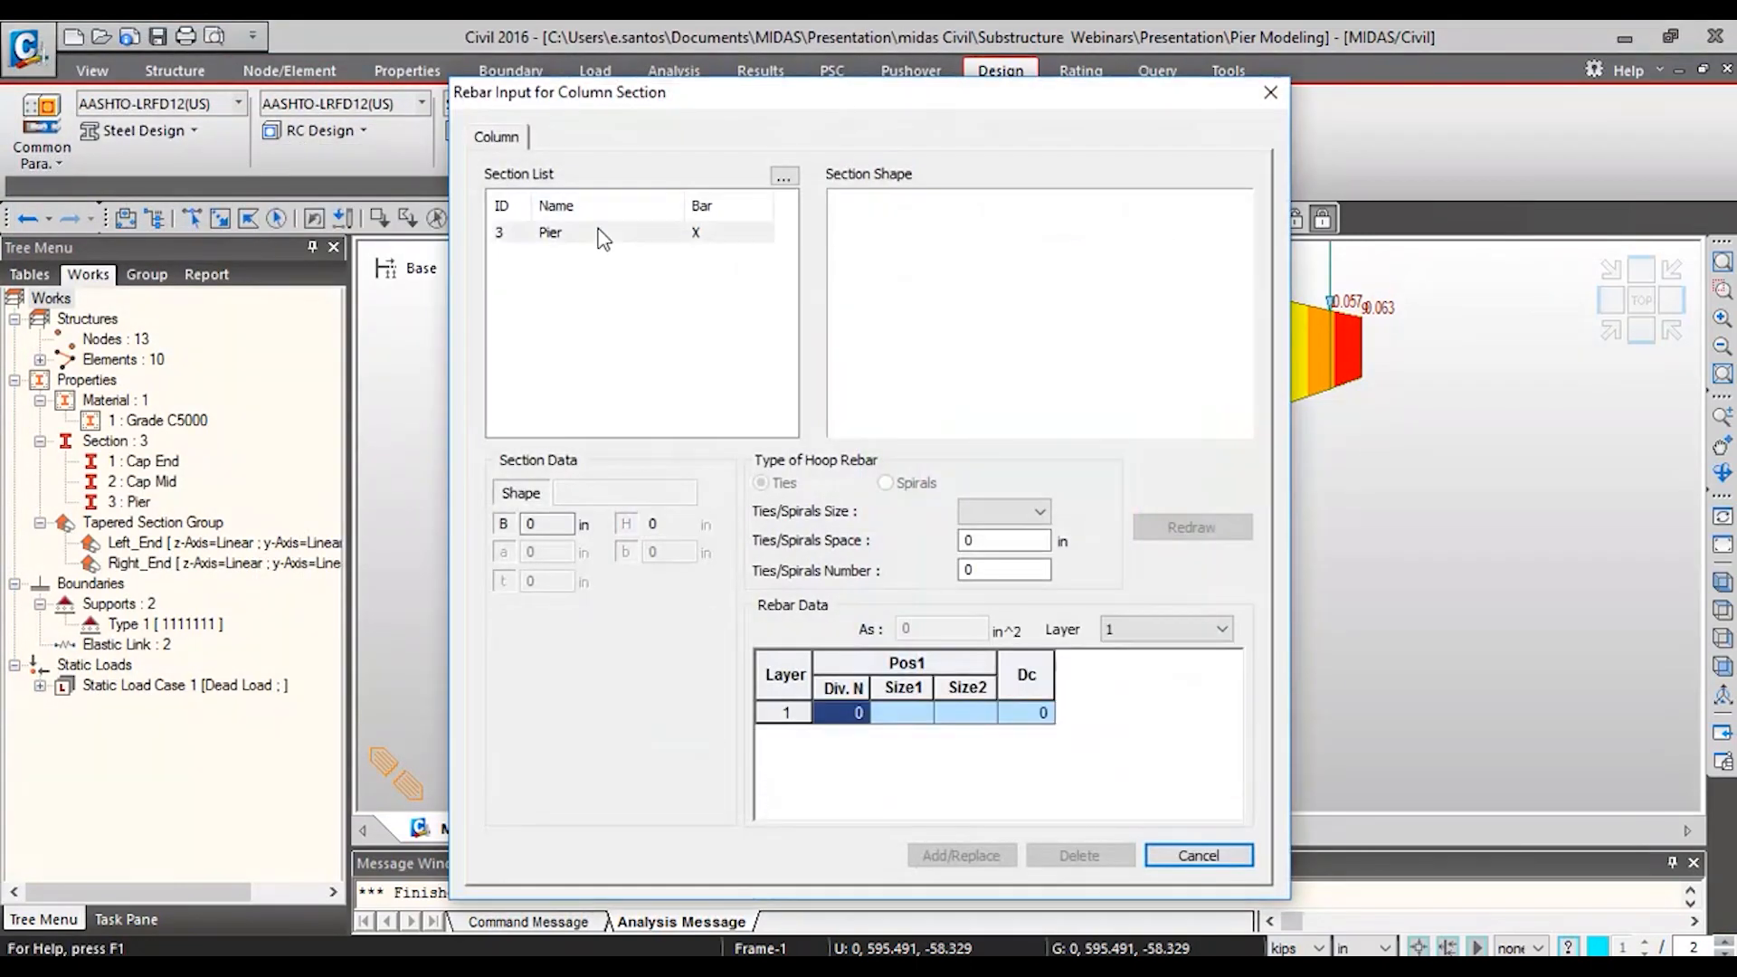
pyautogui.click(600, 237)
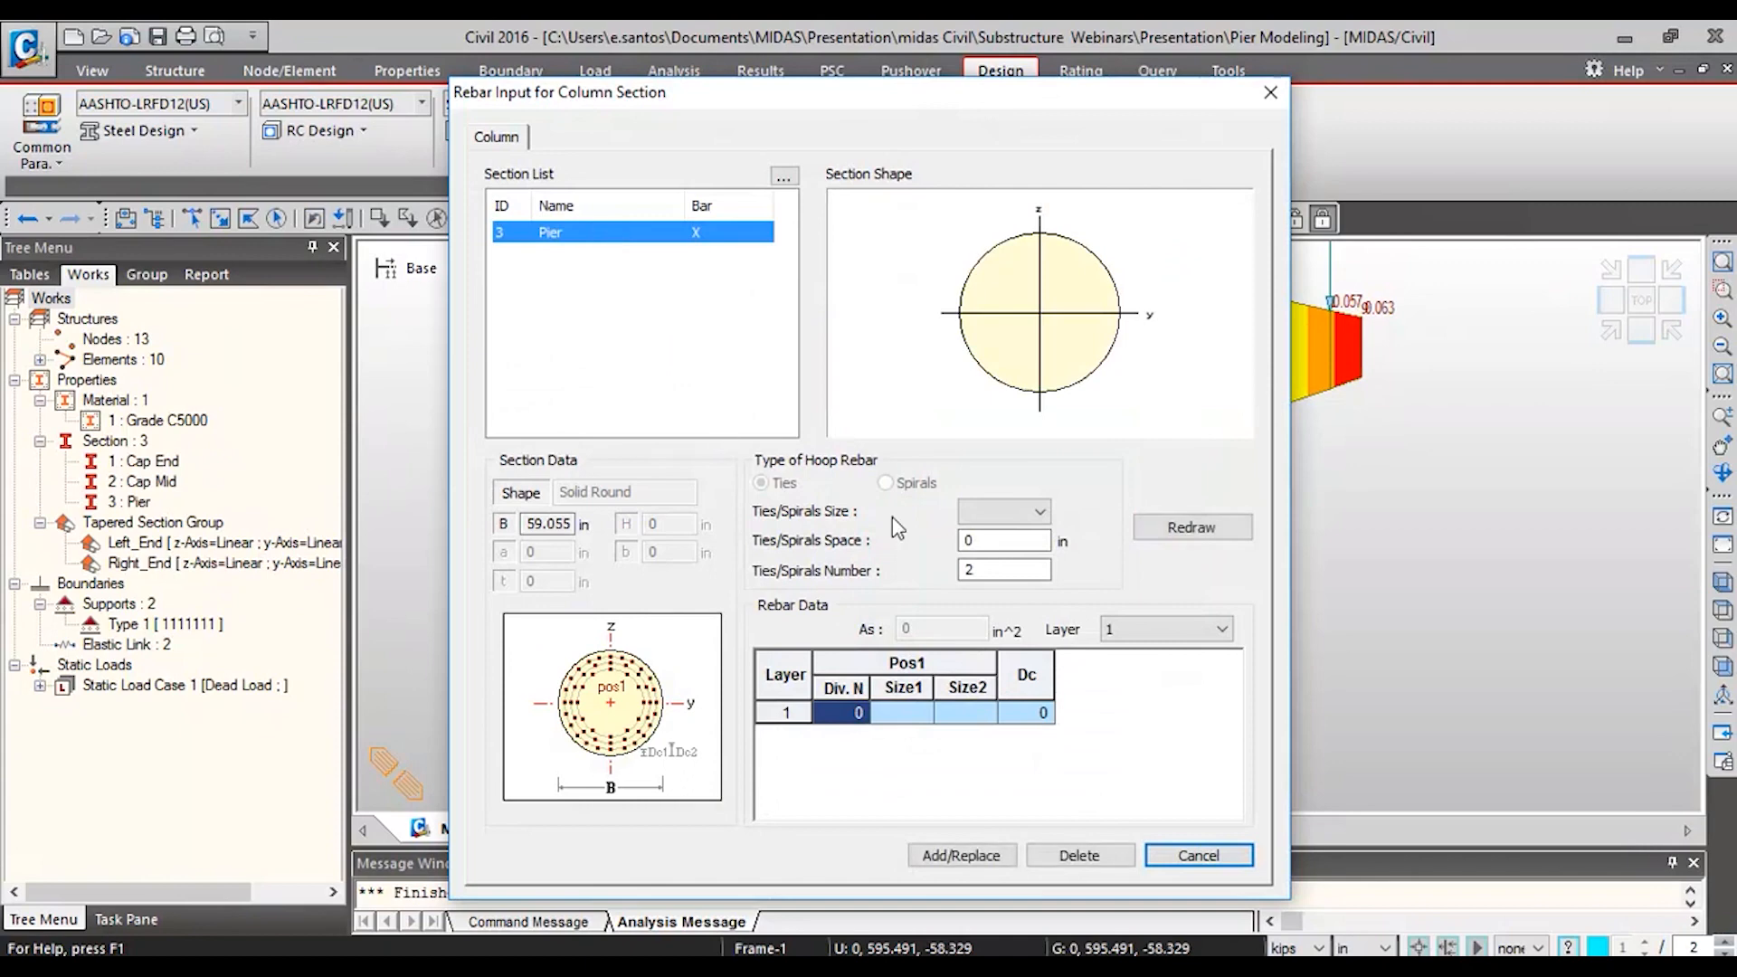
pyautogui.click(861, 715)
pyautogui.write('2')
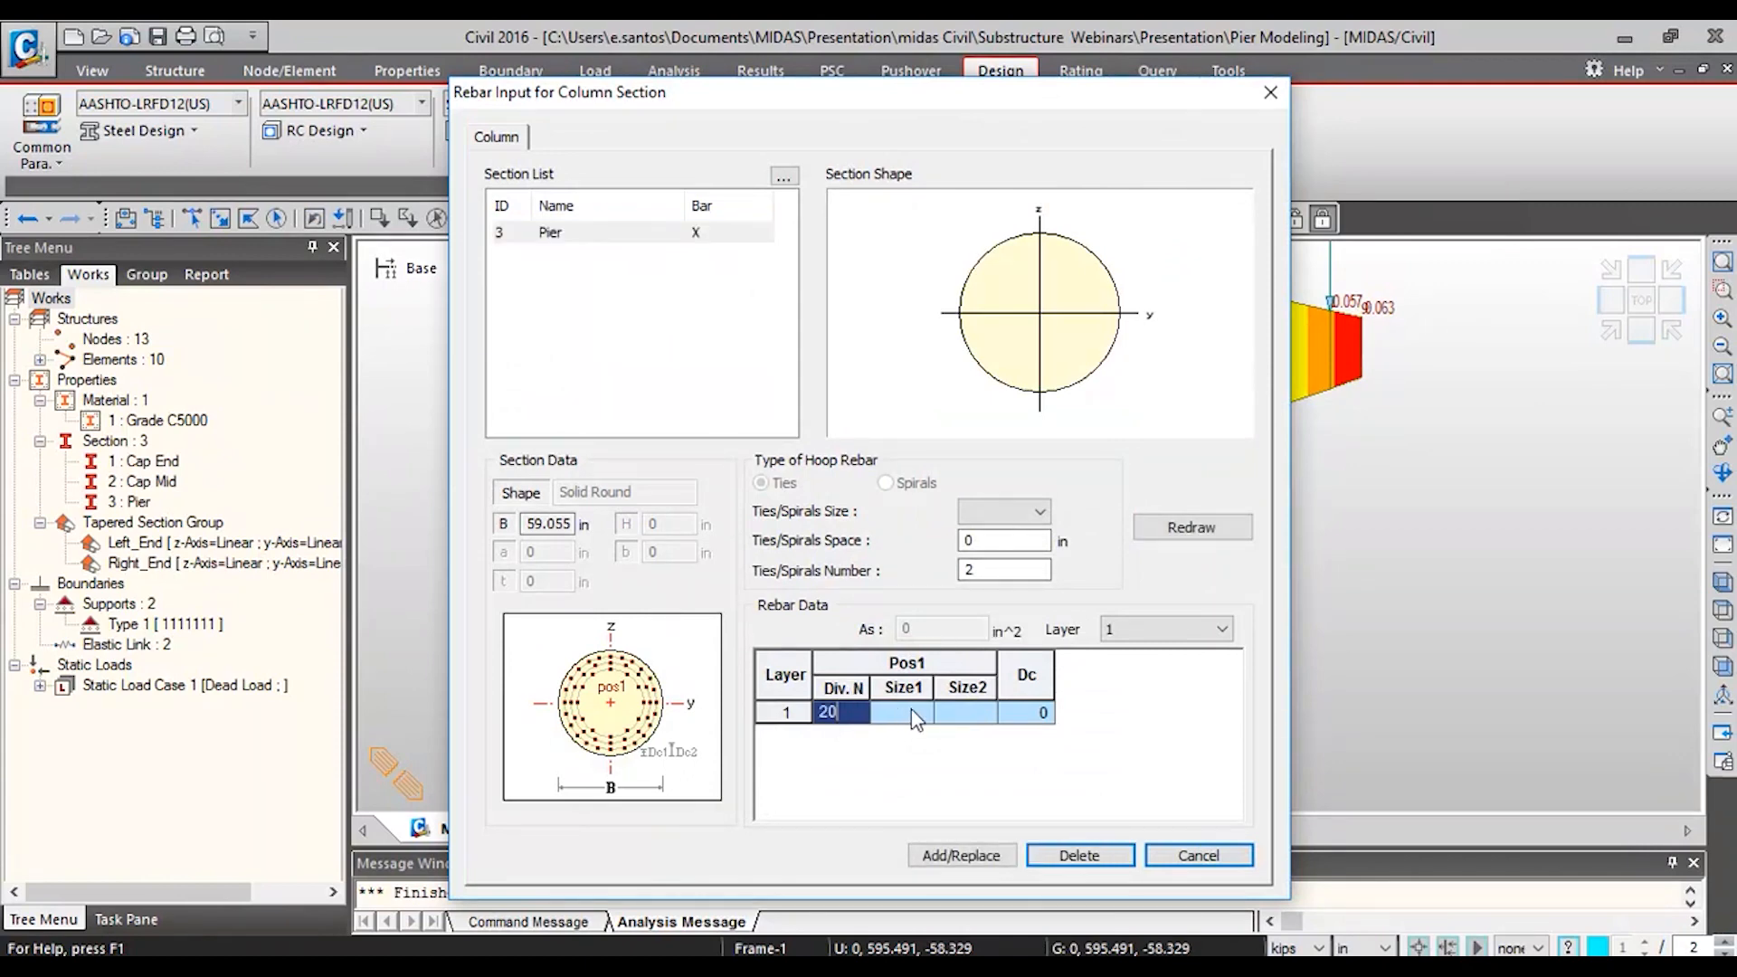
pyautogui.write('0')
pyautogui.click(914, 715)
pyautogui.click(922, 714)
pyautogui.click(893, 810)
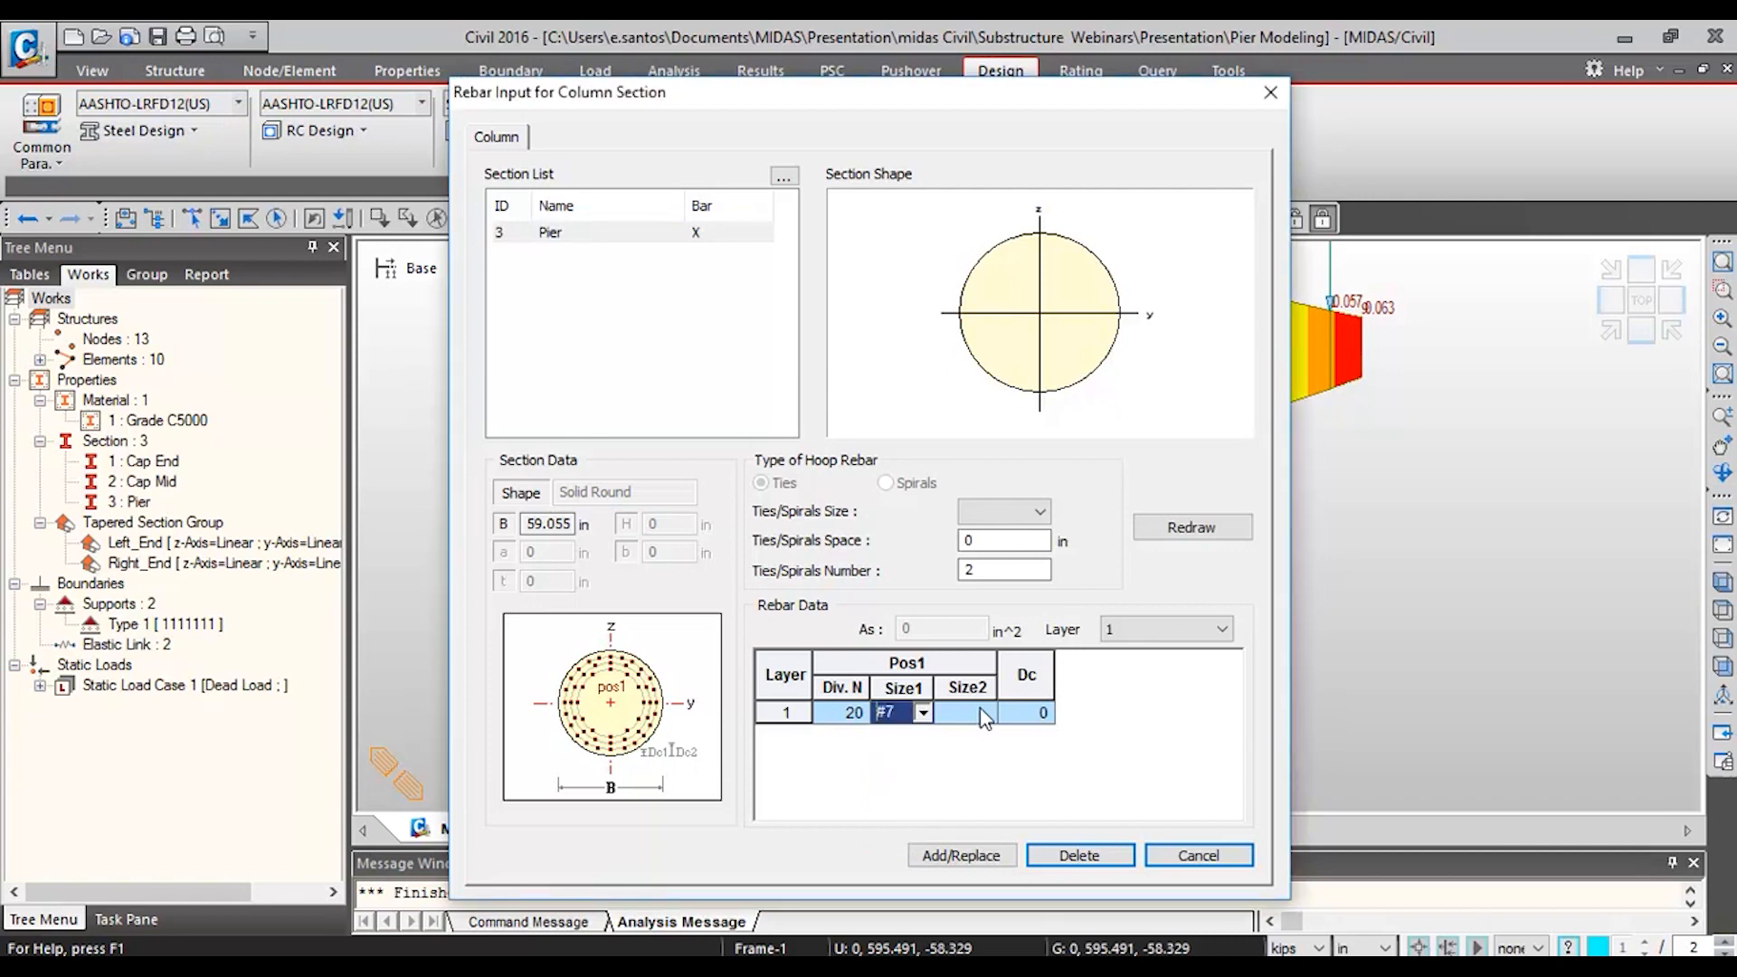
pyautogui.click(980, 713)
# - Set the Pier's tie spacing to 10 in and the layer 1 Dc to 0.5 in, and redraw the section
pyautogui.click(1009, 541)
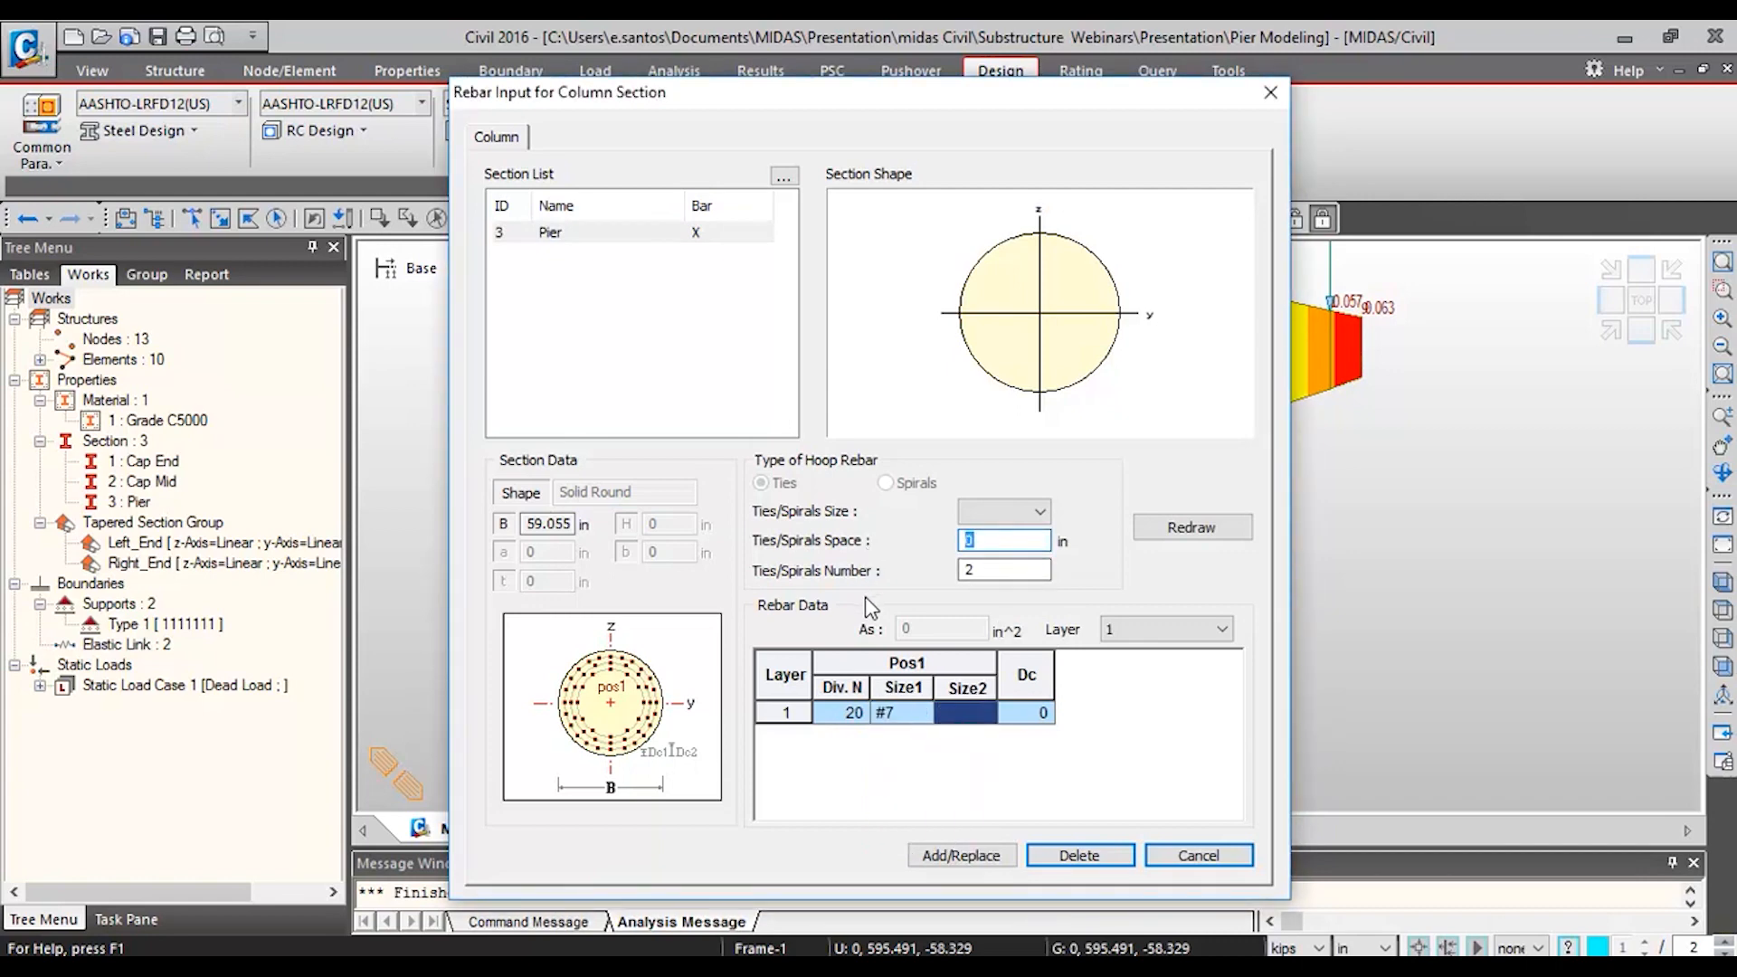
pyautogui.write('10')
pyautogui.click(1173, 537)
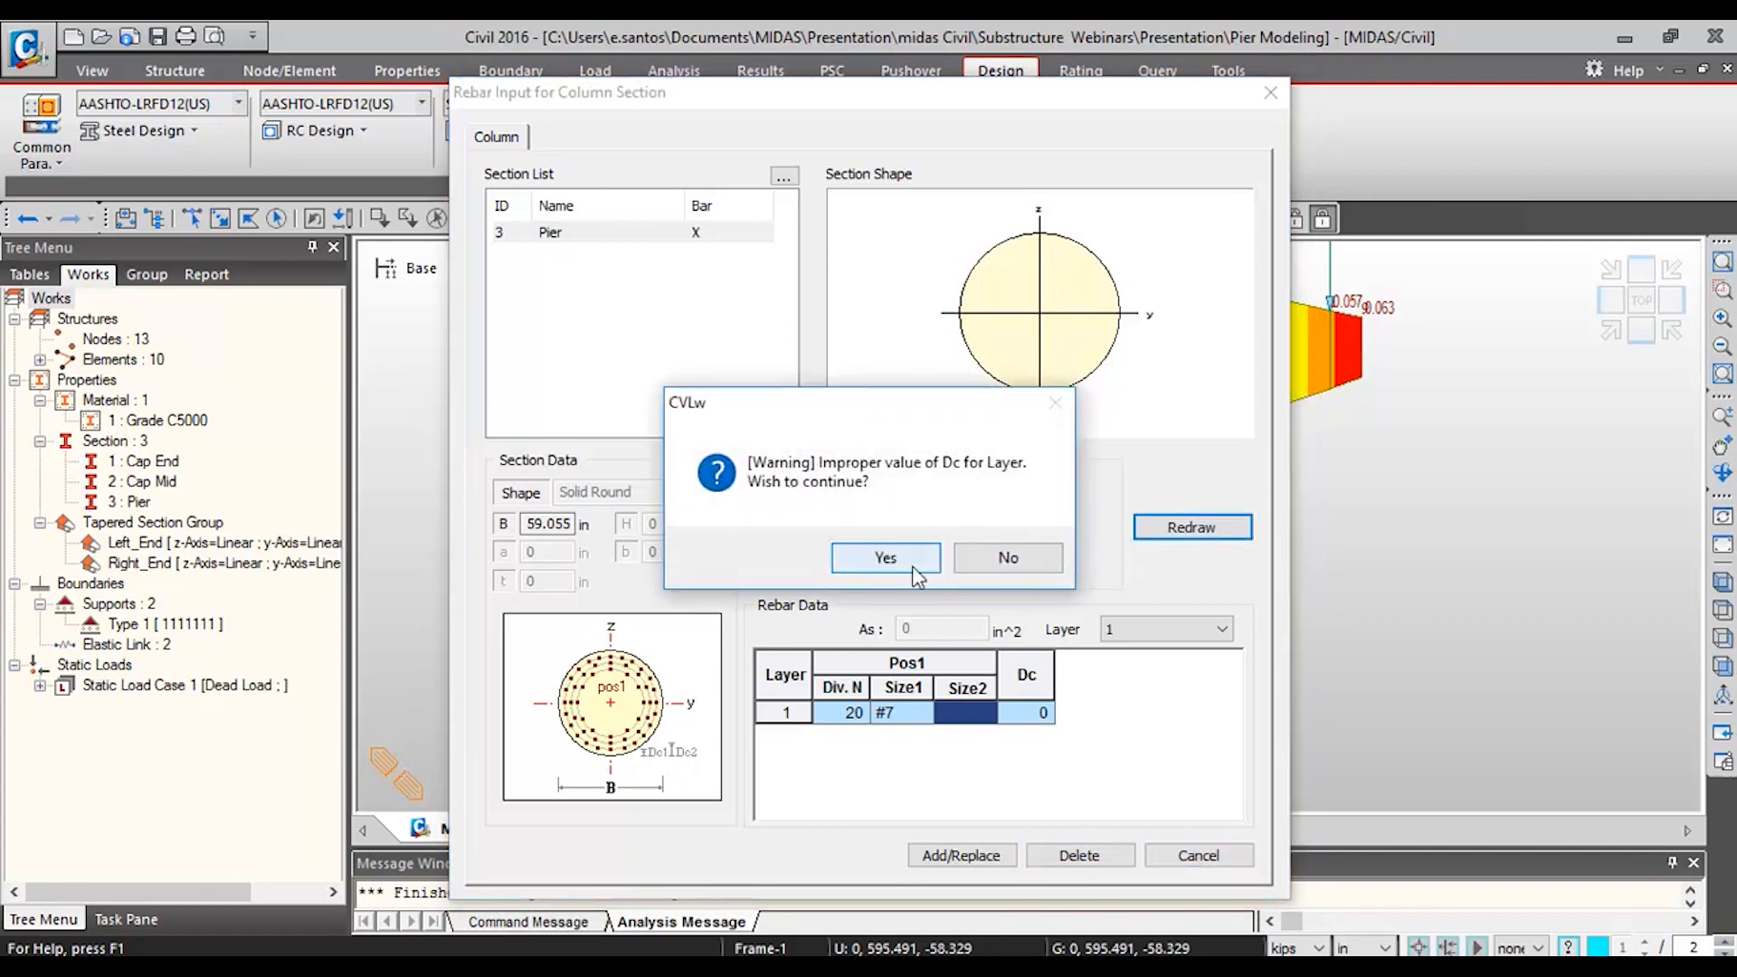
pyautogui.click(998, 555)
pyautogui.click(1025, 712)
pyautogui.click(1025, 713)
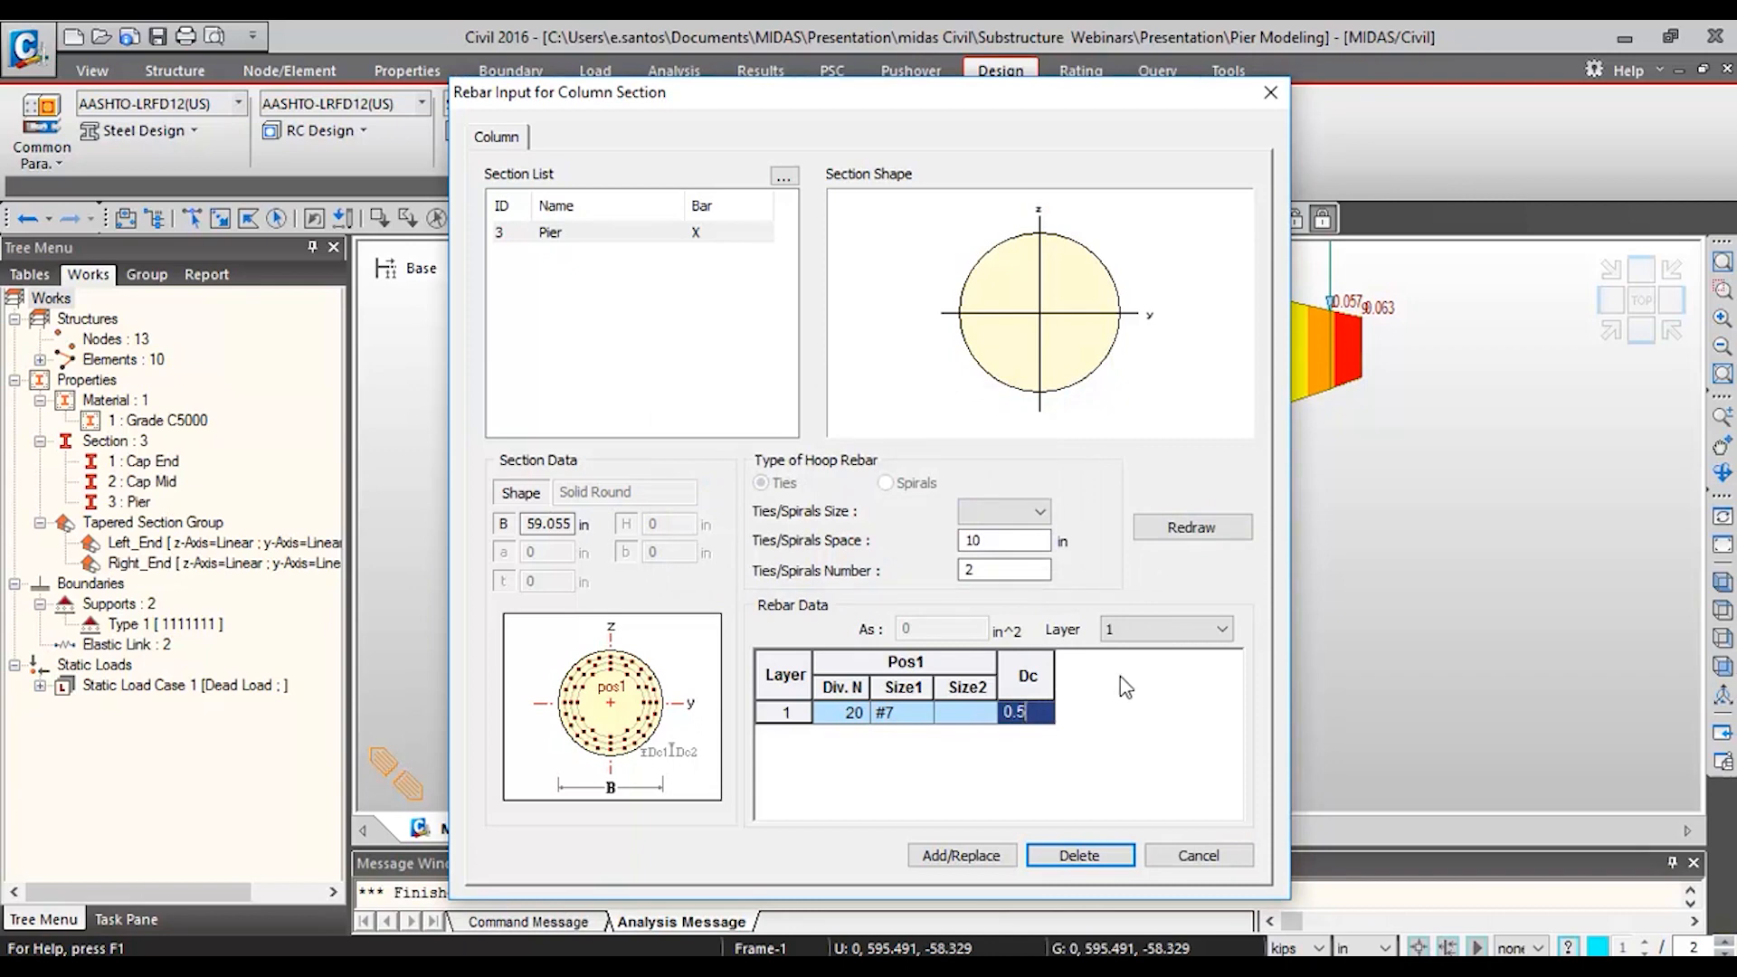
pyautogui.click(1191, 528)
pyautogui.click(903, 558)
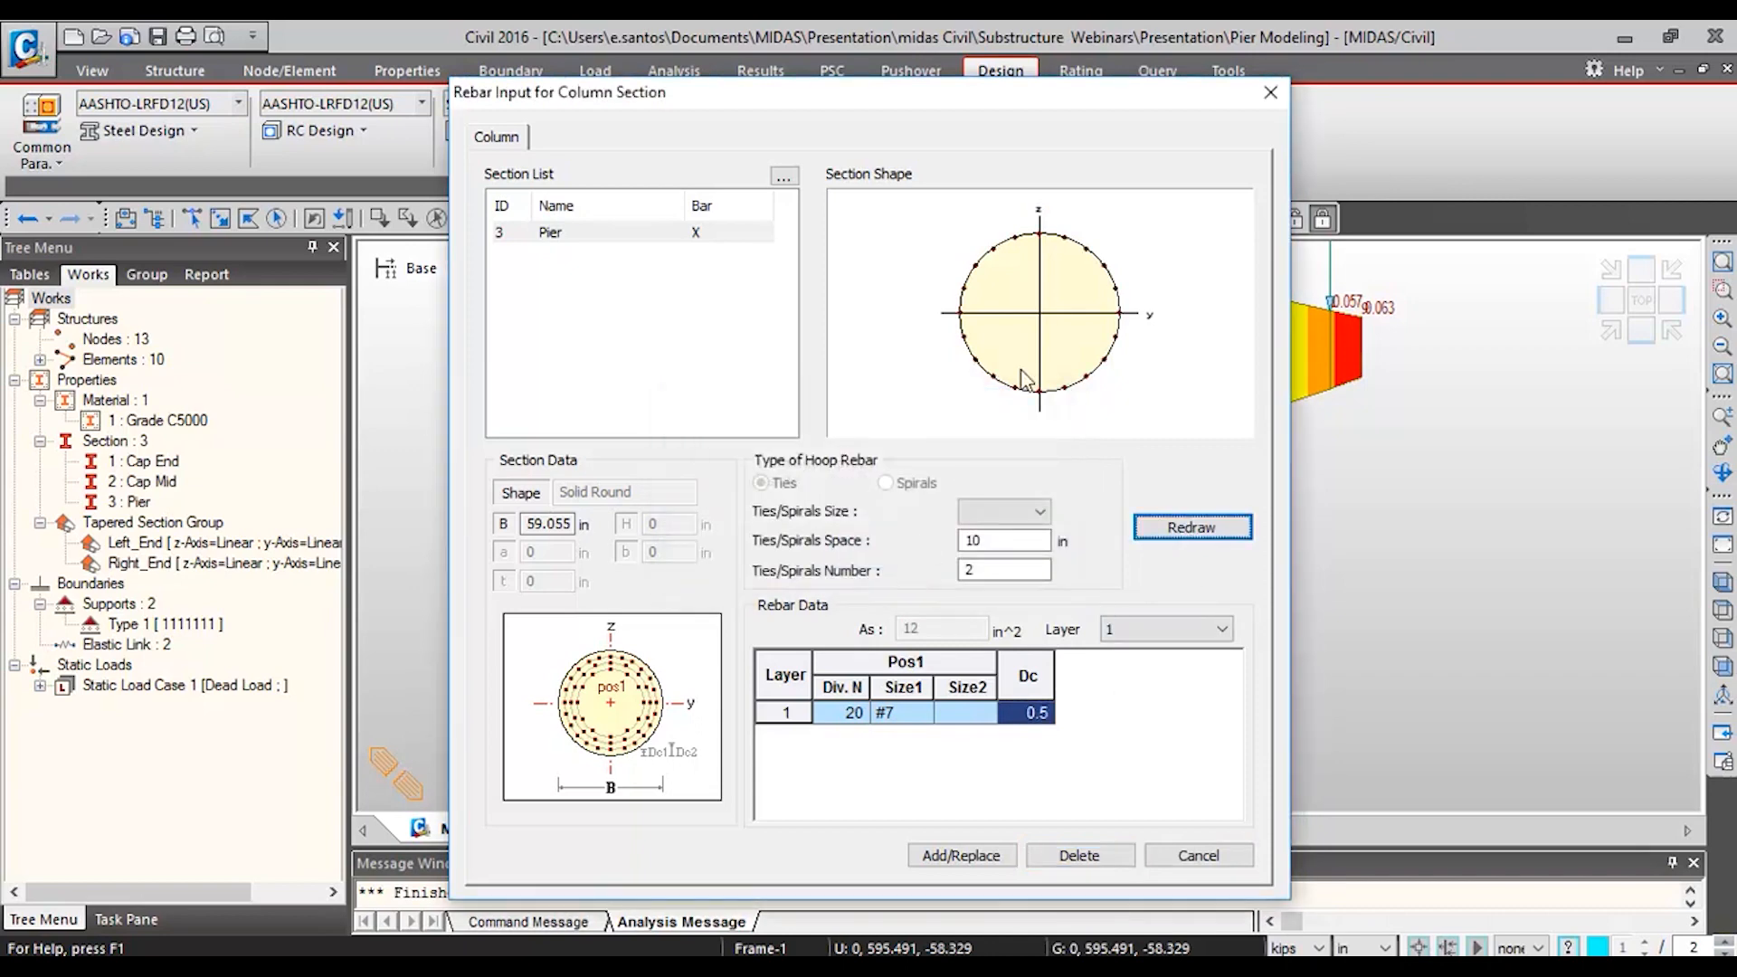
# - Set the layer 1 Dc to 1 in, redraw the Pier section, and close the rebar input without adding it
pyautogui.click(1032, 713)
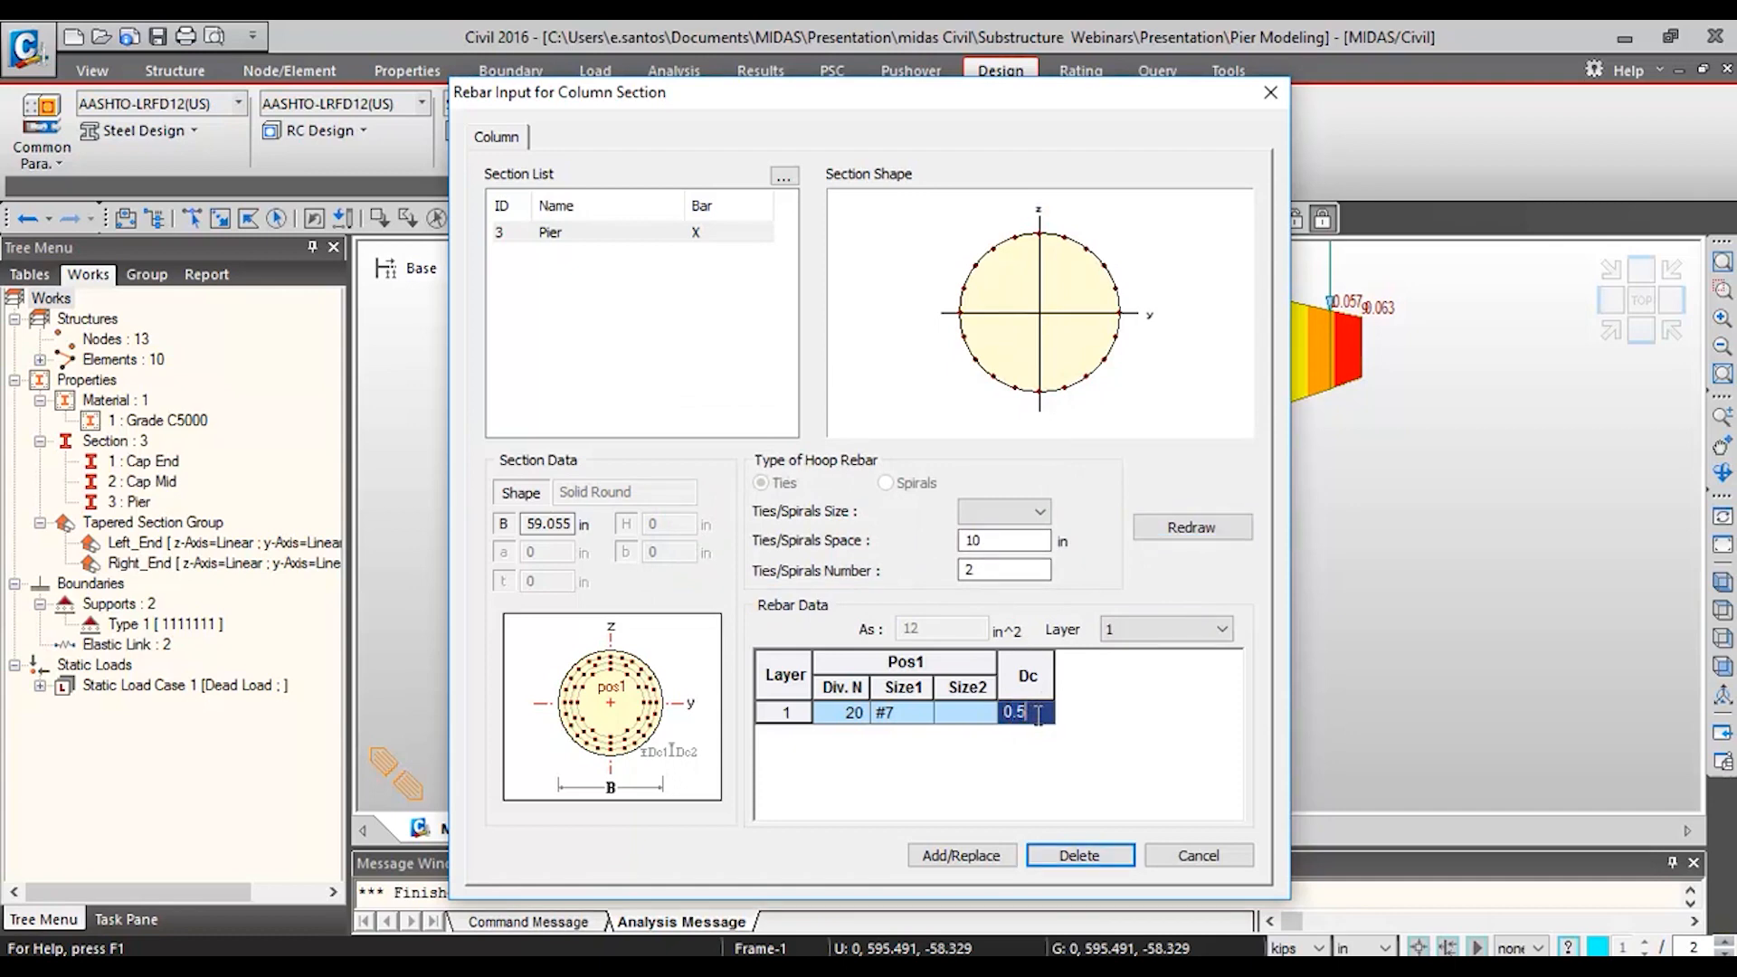
pyautogui.write('1')
pyautogui.click(1191, 528)
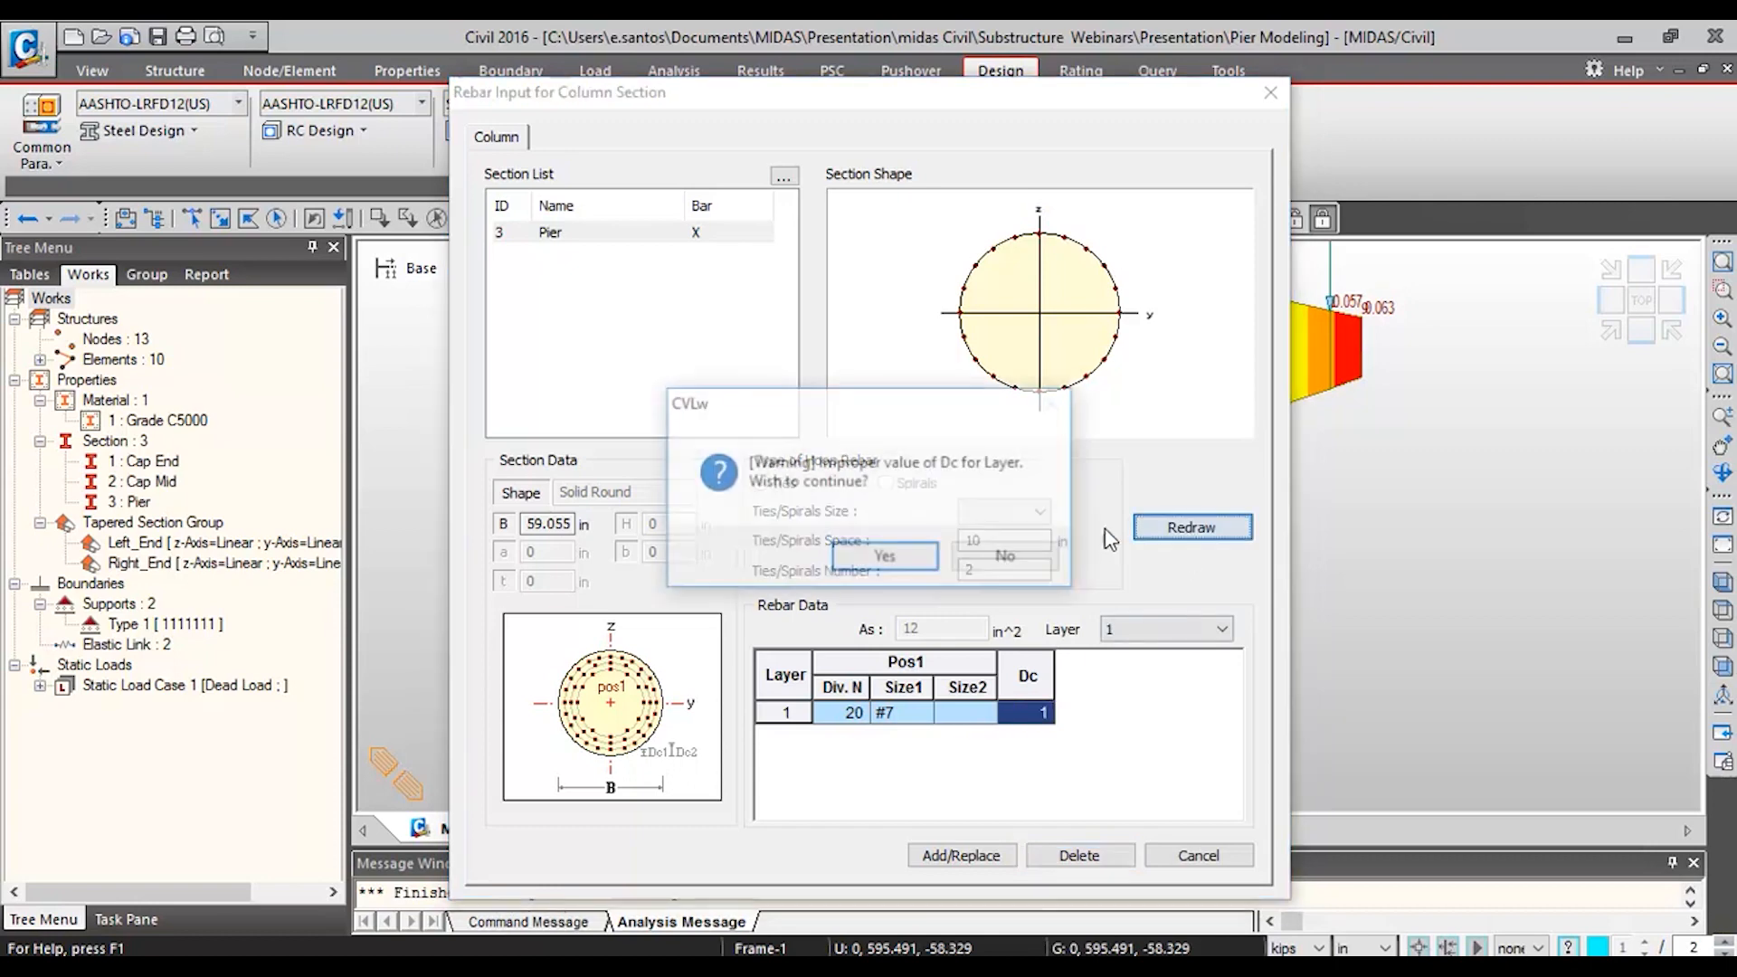
pyautogui.click(891, 557)
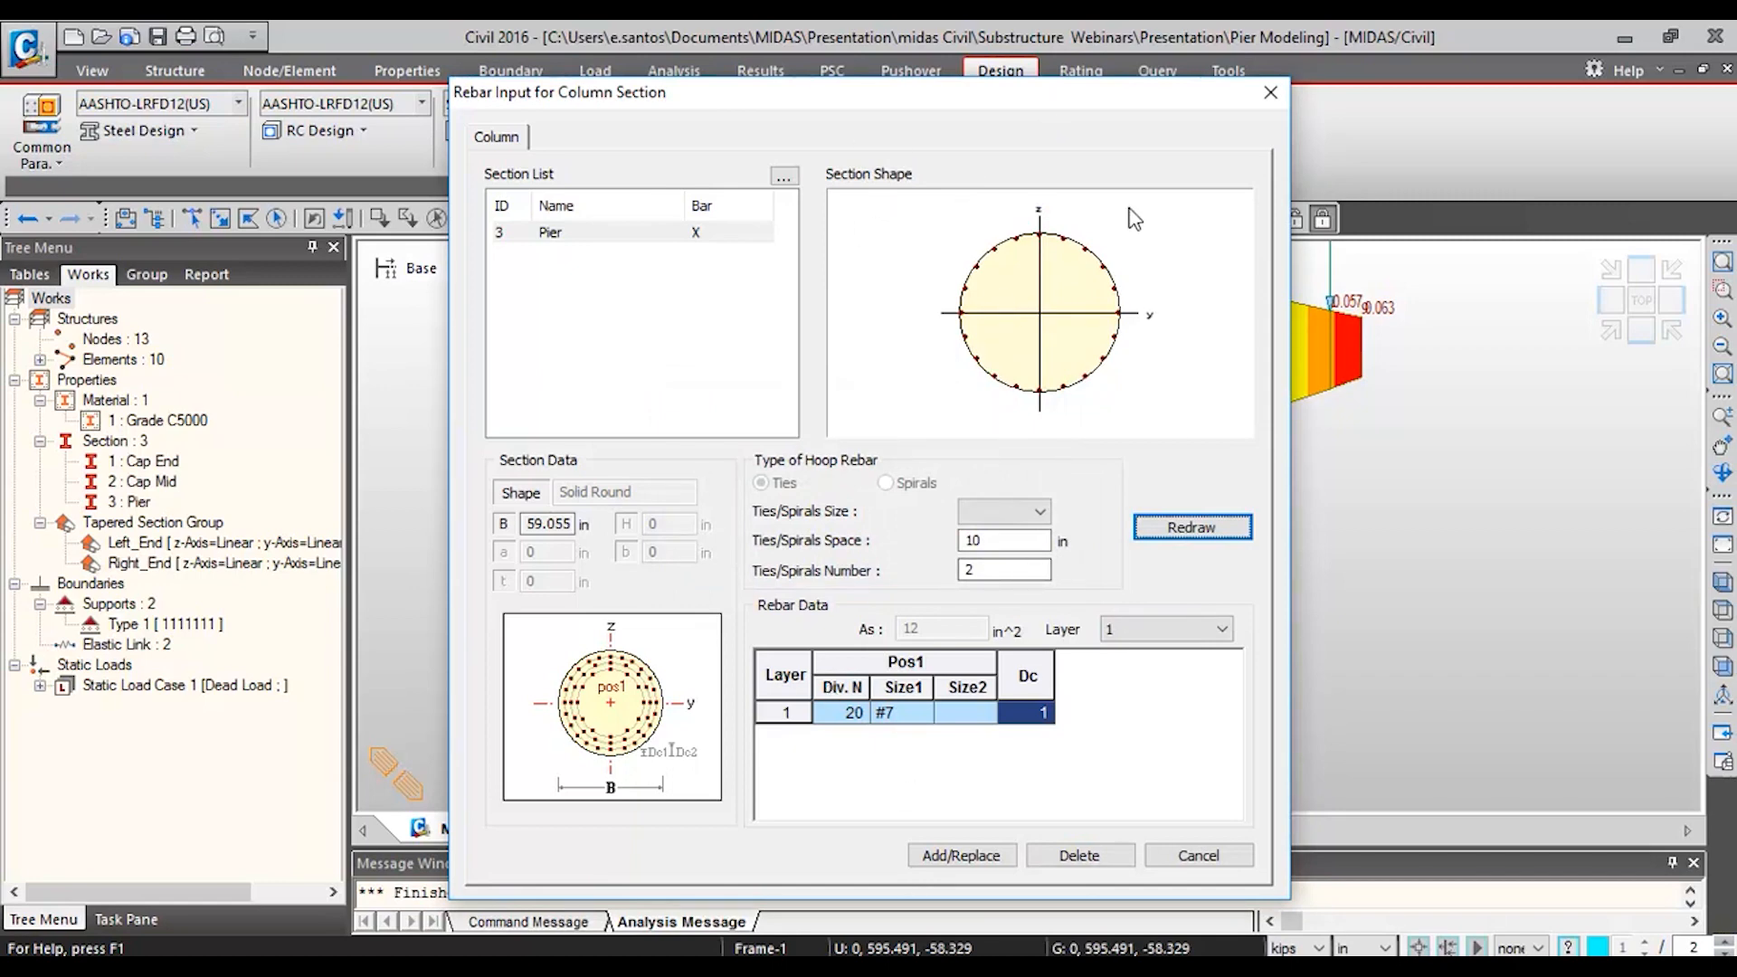
pyautogui.click(1281, 92)
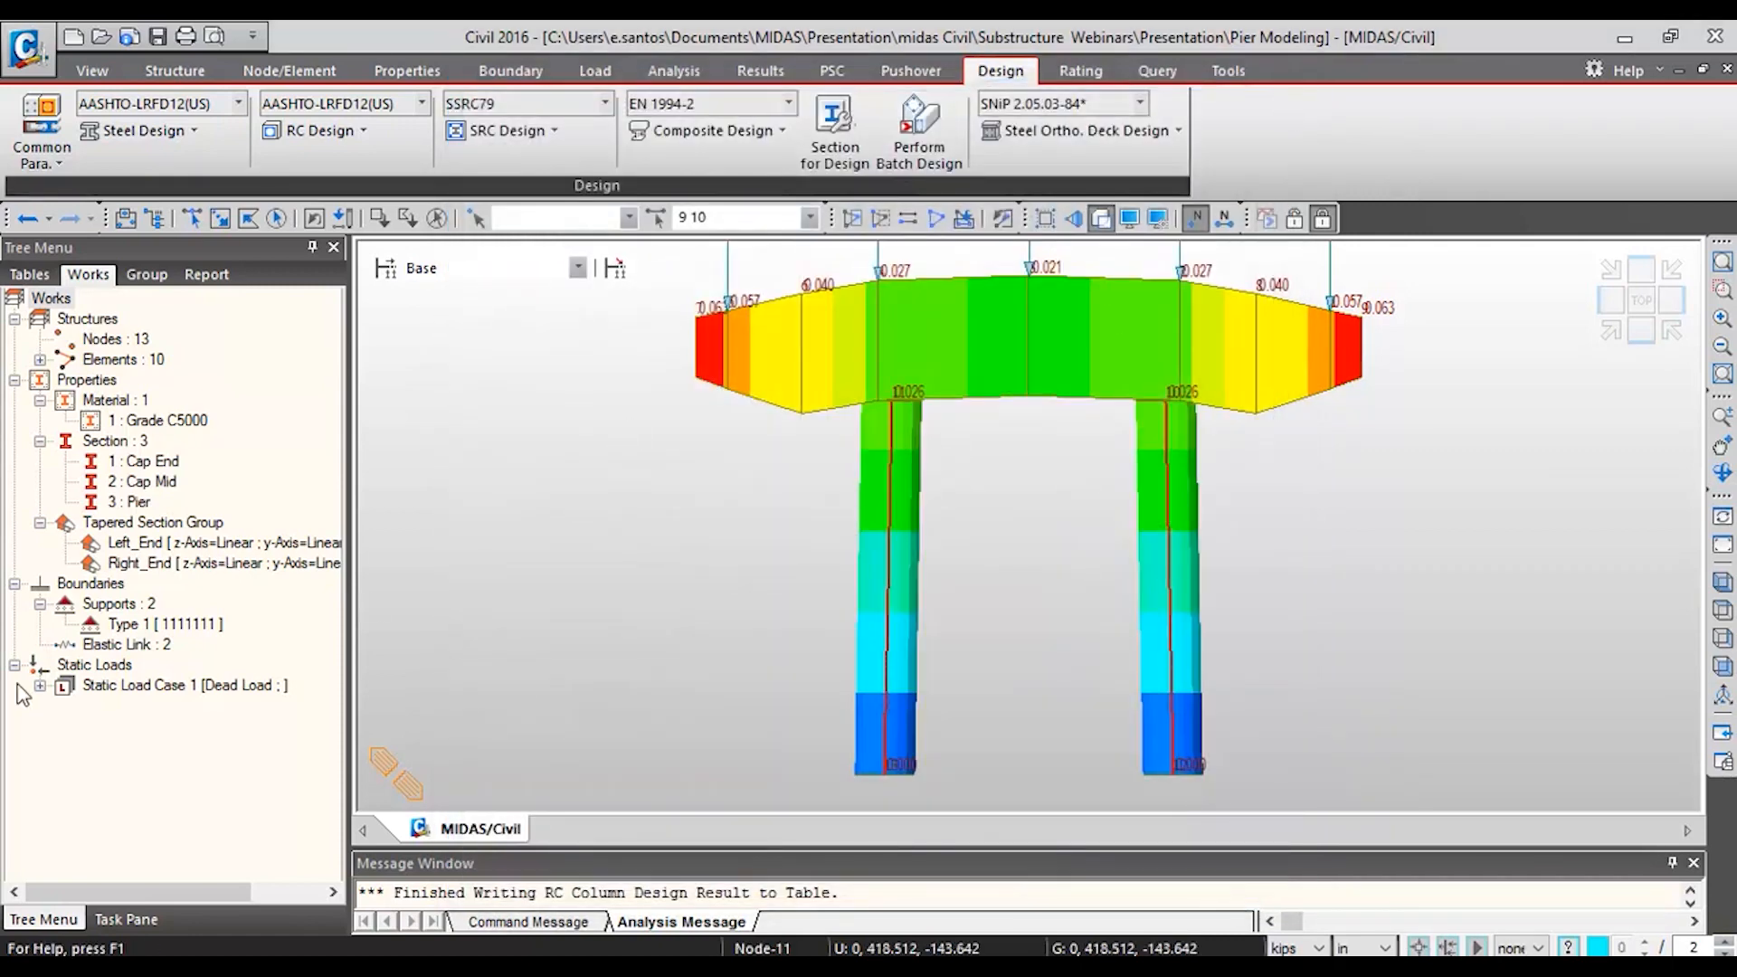
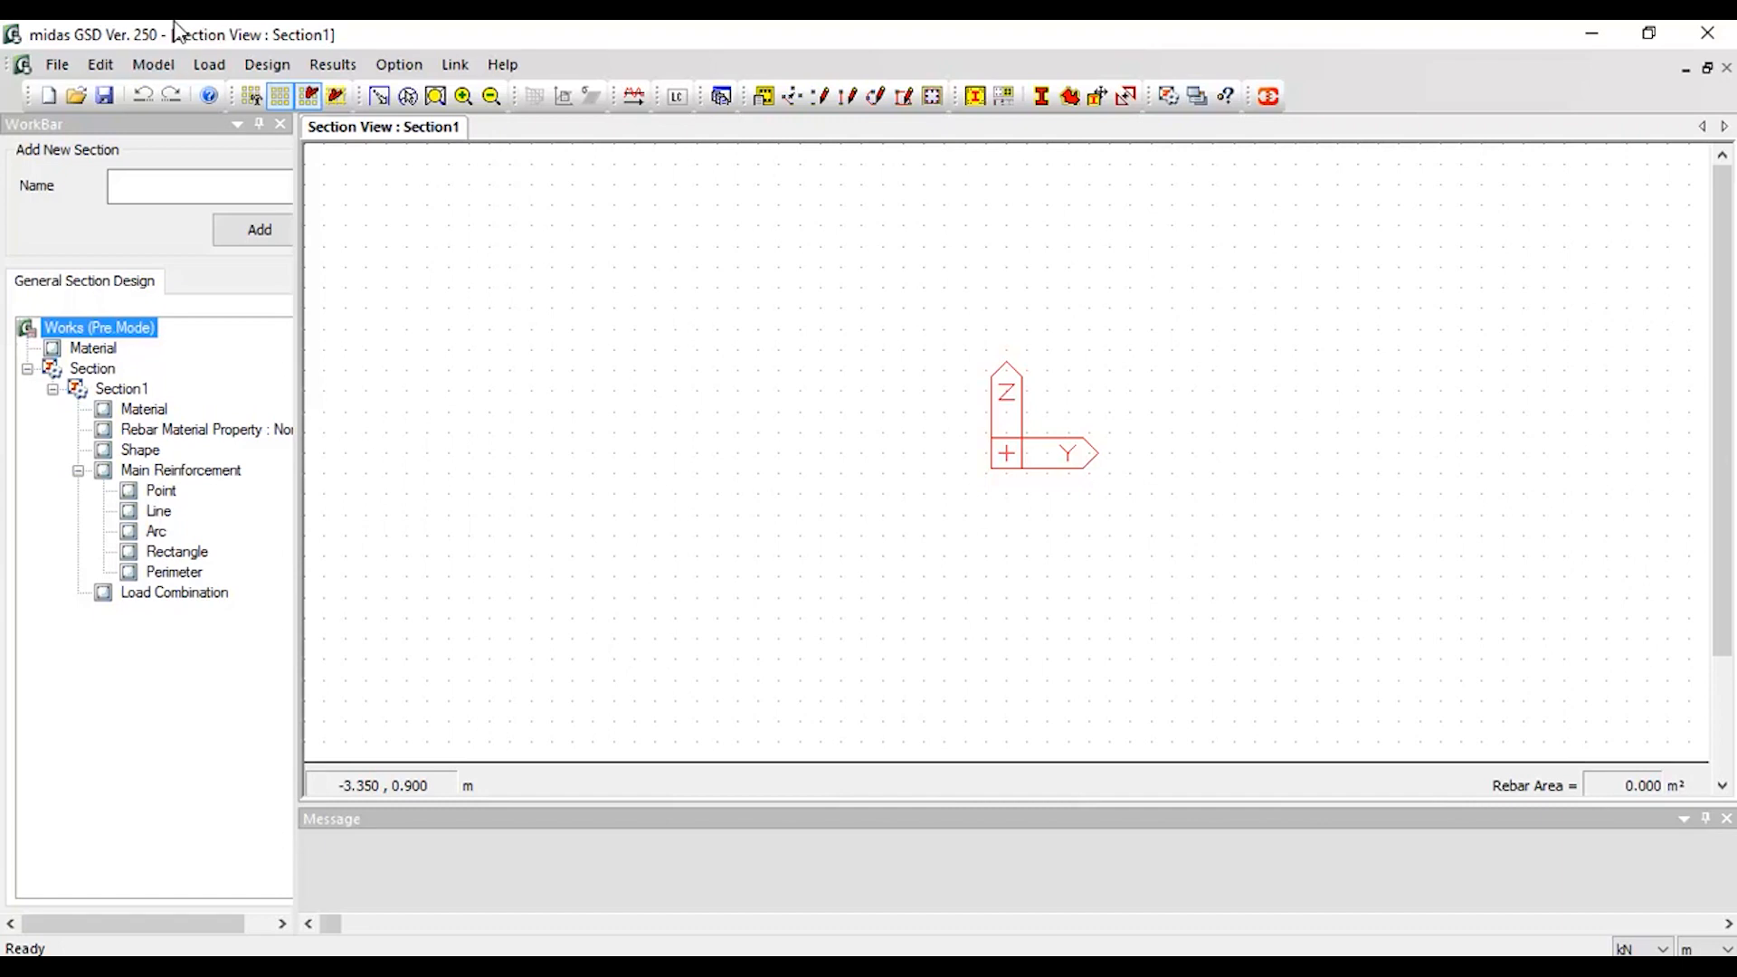
# - In midas GSD, start a new RC material using the ASTM(RC) concrete standard and Grade C6000
pyautogui.click(153, 64)
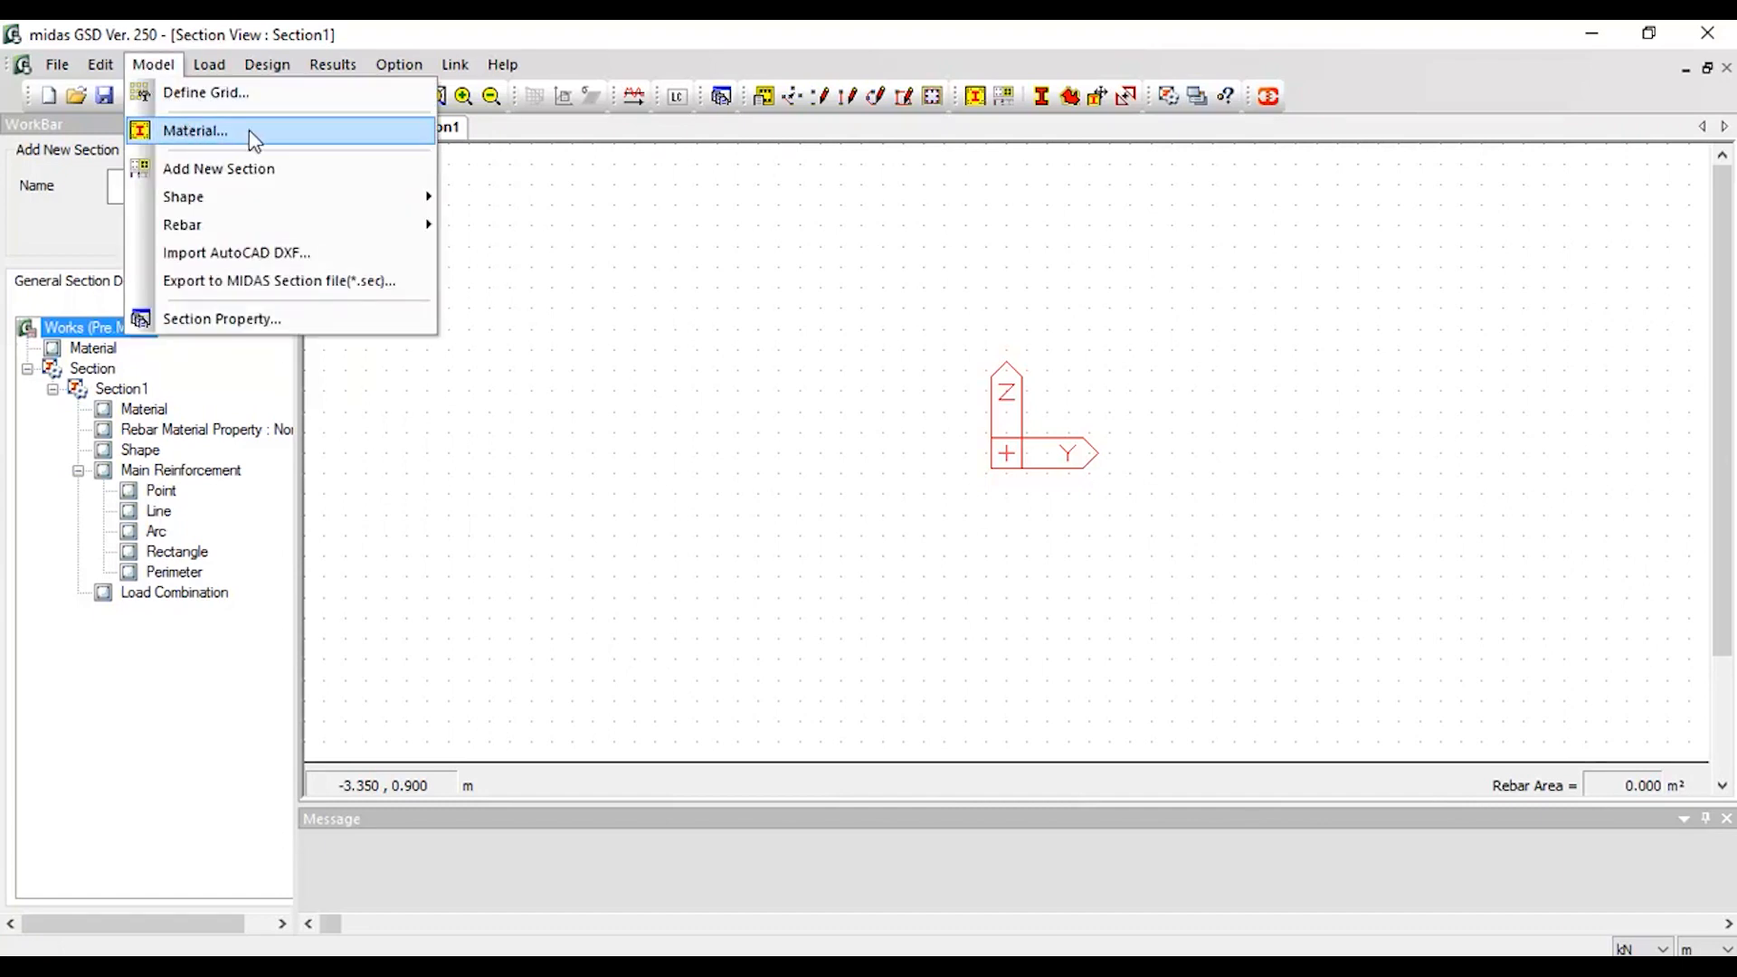
pyautogui.click(224, 132)
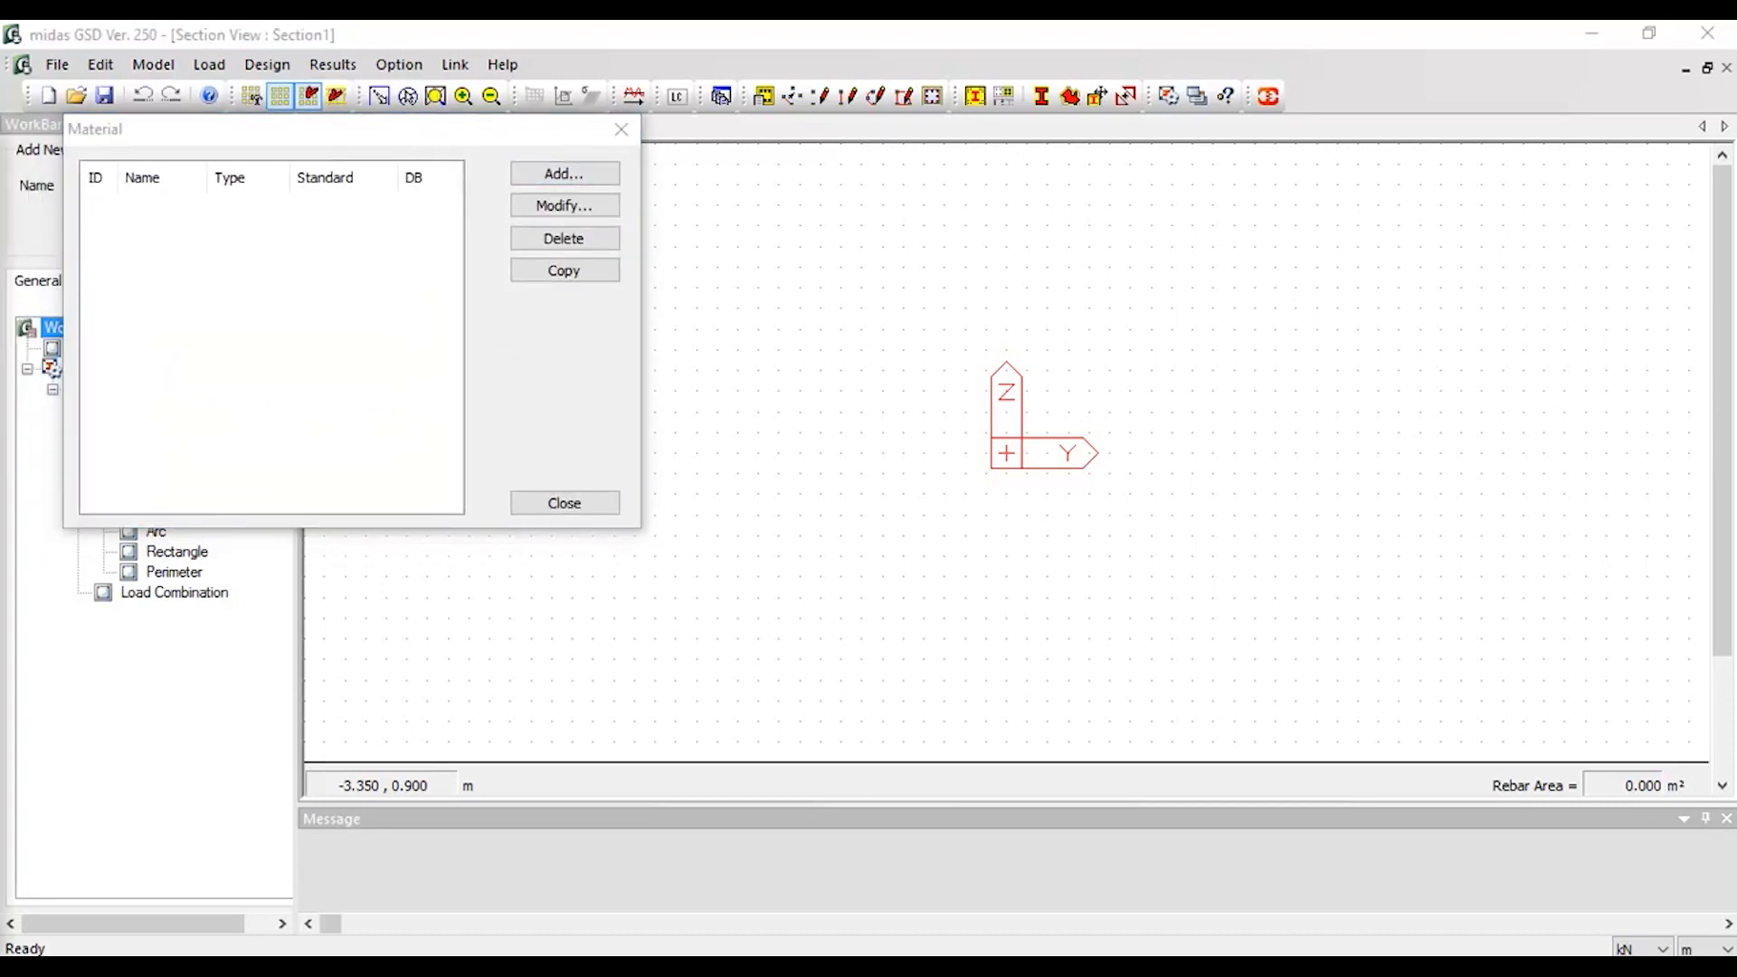
pyautogui.moveTo(633, 20); pyautogui.dragTo(620, 46)
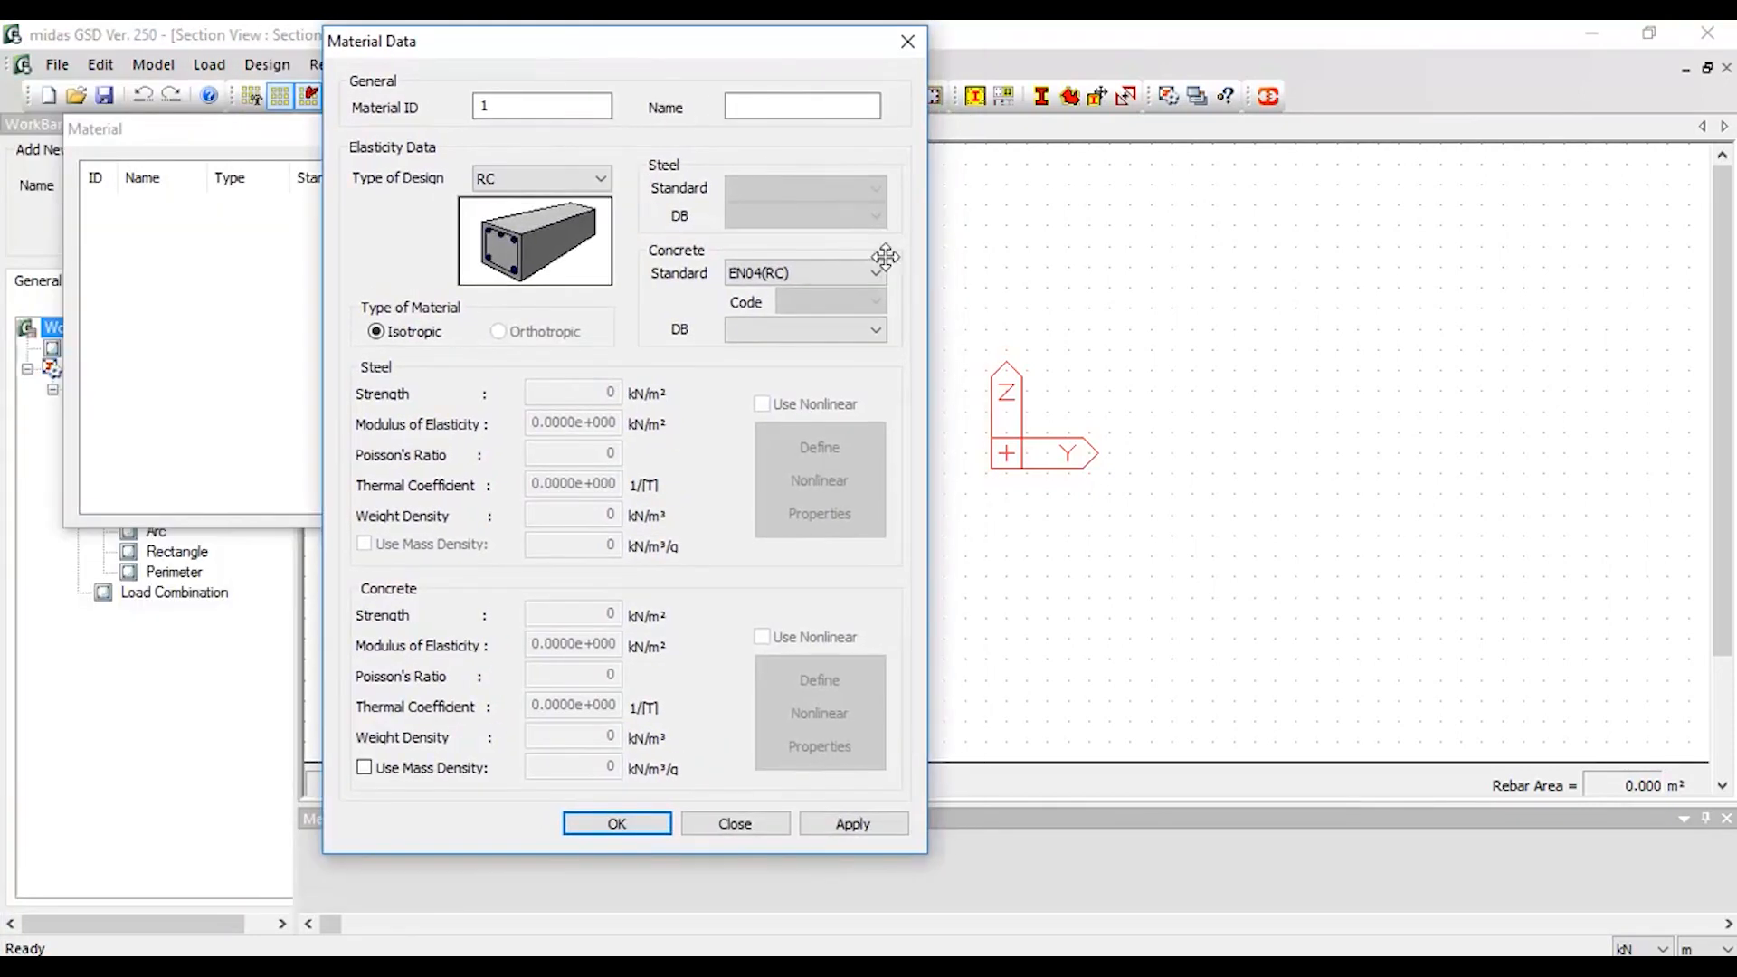
pyautogui.click(833, 272)
pyautogui.click(823, 310)
pyautogui.click(871, 329)
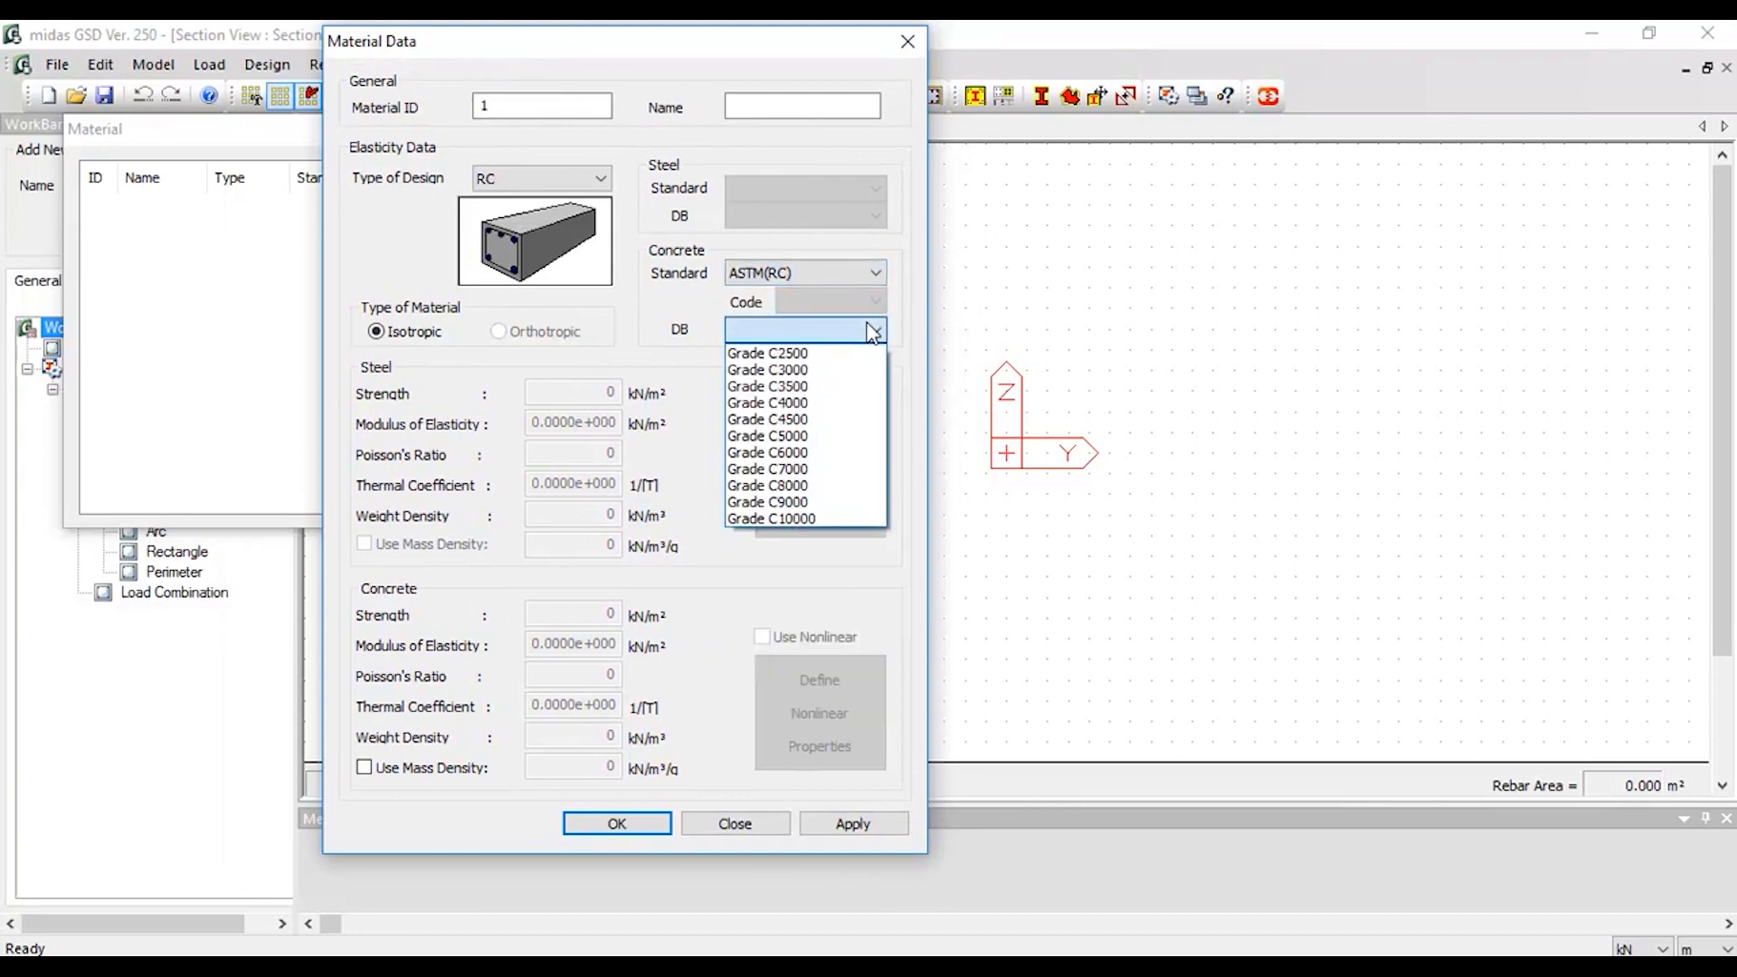
pyautogui.click(841, 453)
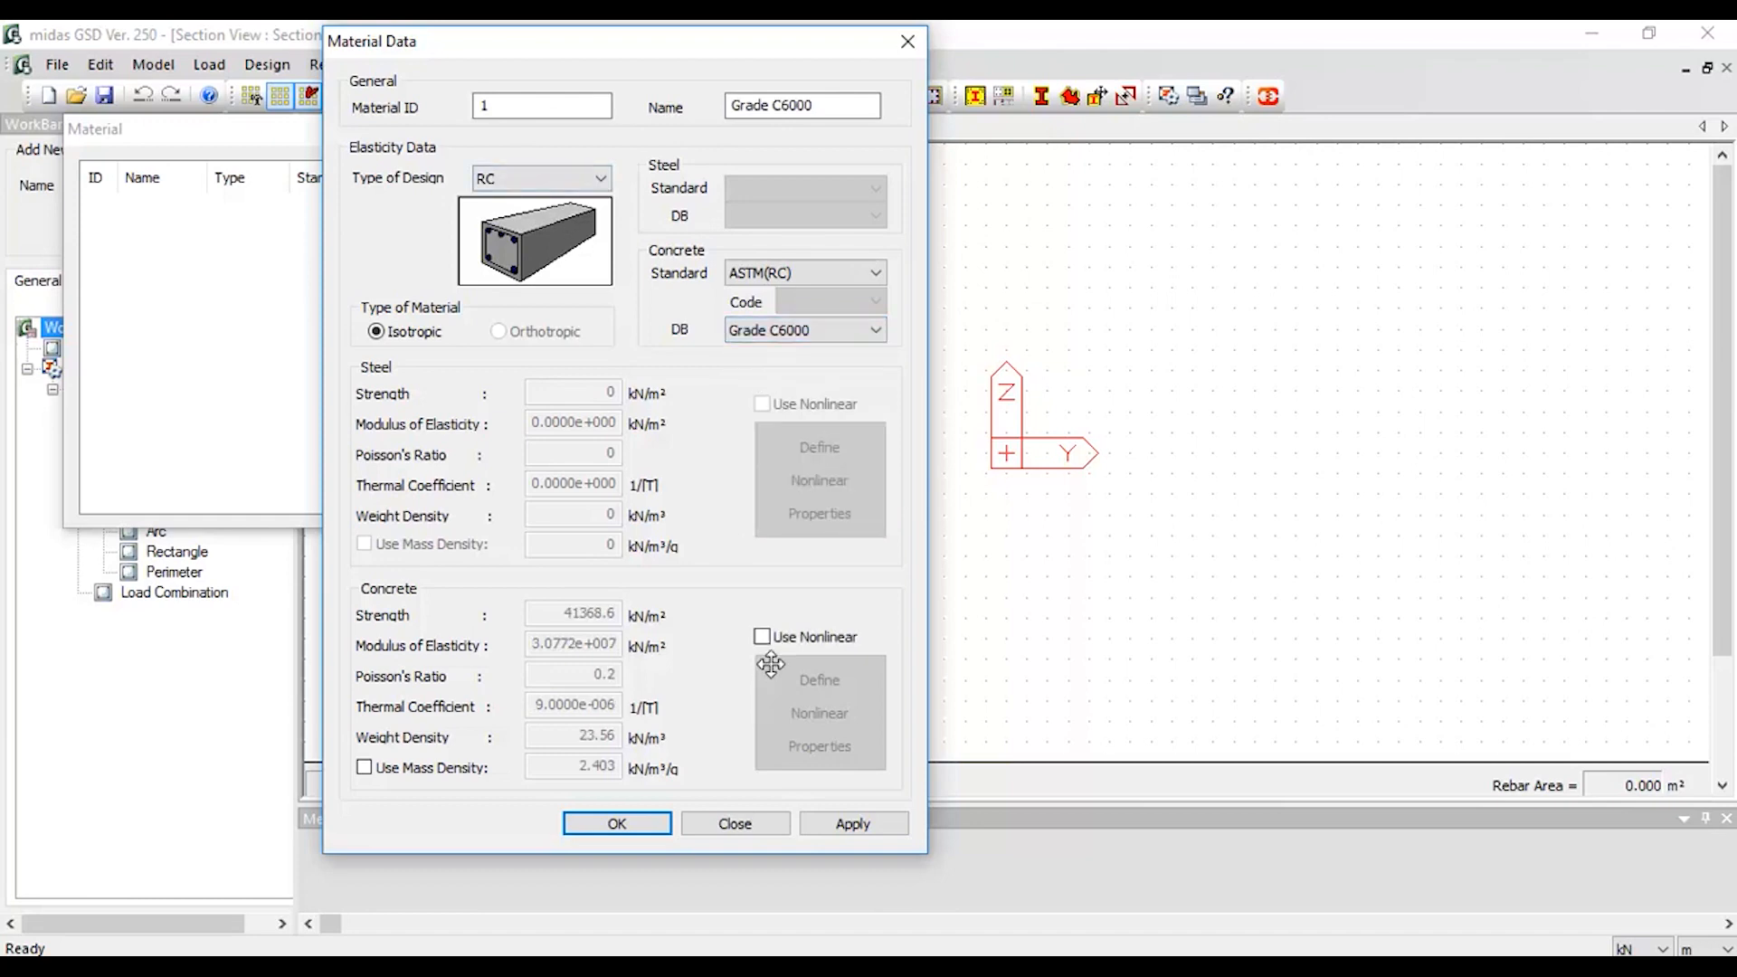
# - Enable nonlinear concrete properties with the Mander Model, save the Grade C6000 material, and close the material list
pyautogui.click(763, 637)
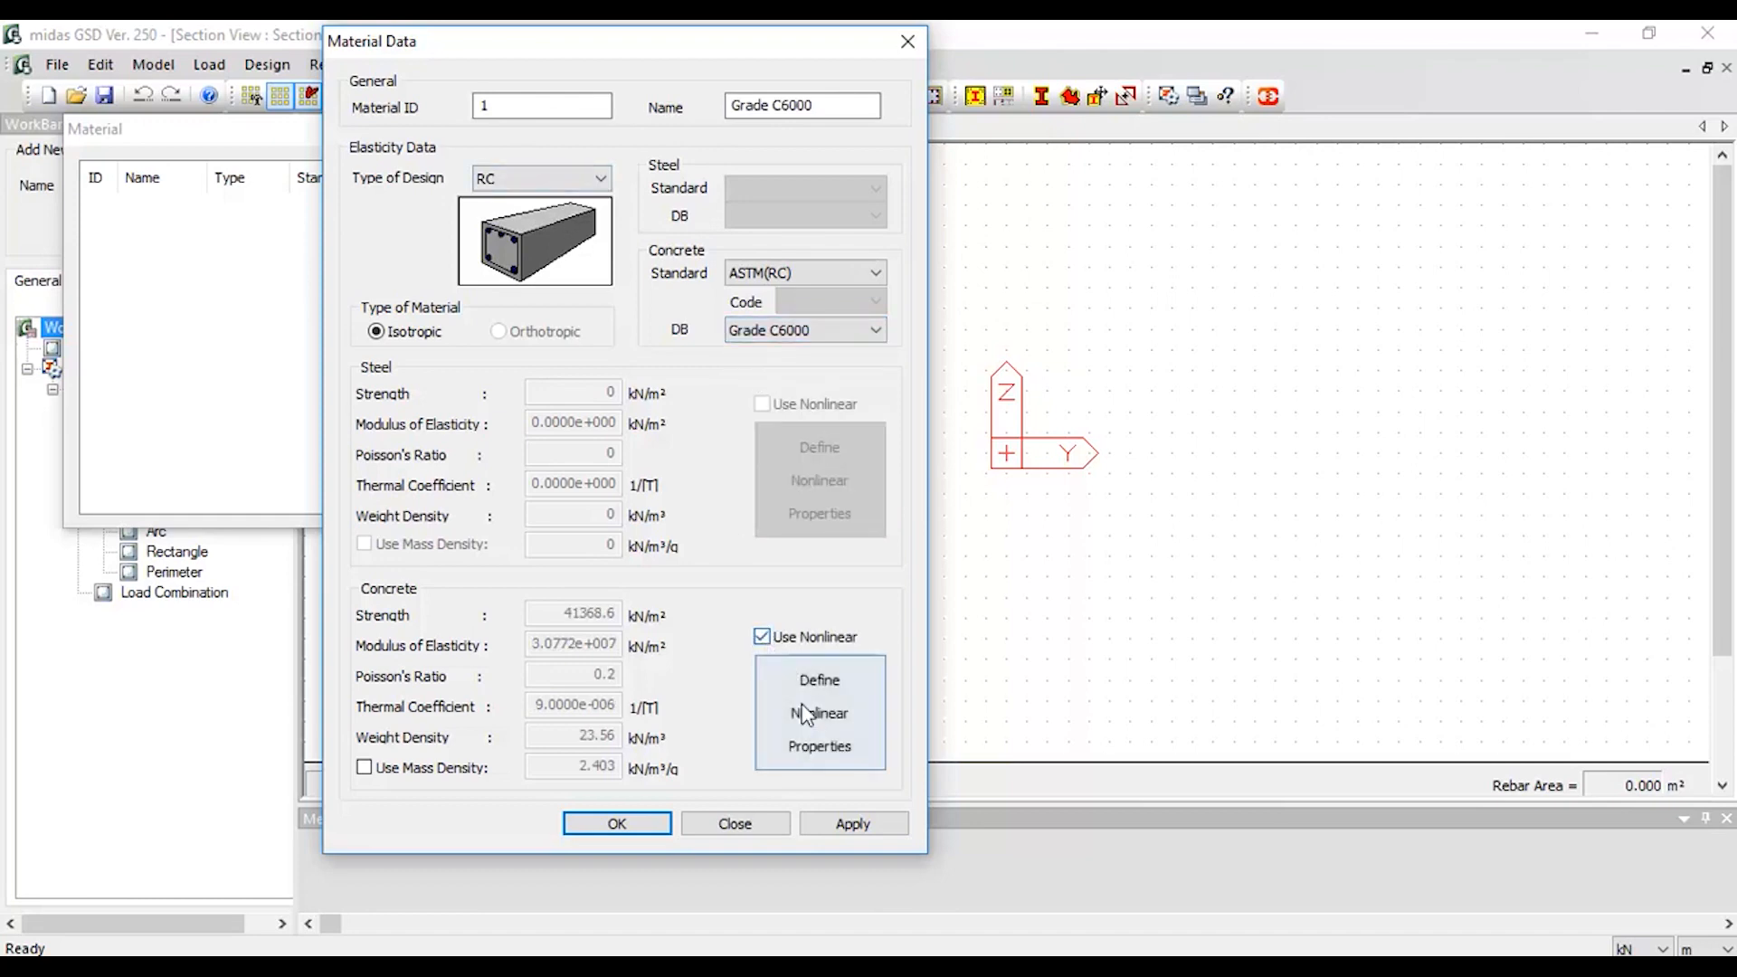
pyautogui.click(789, 681)
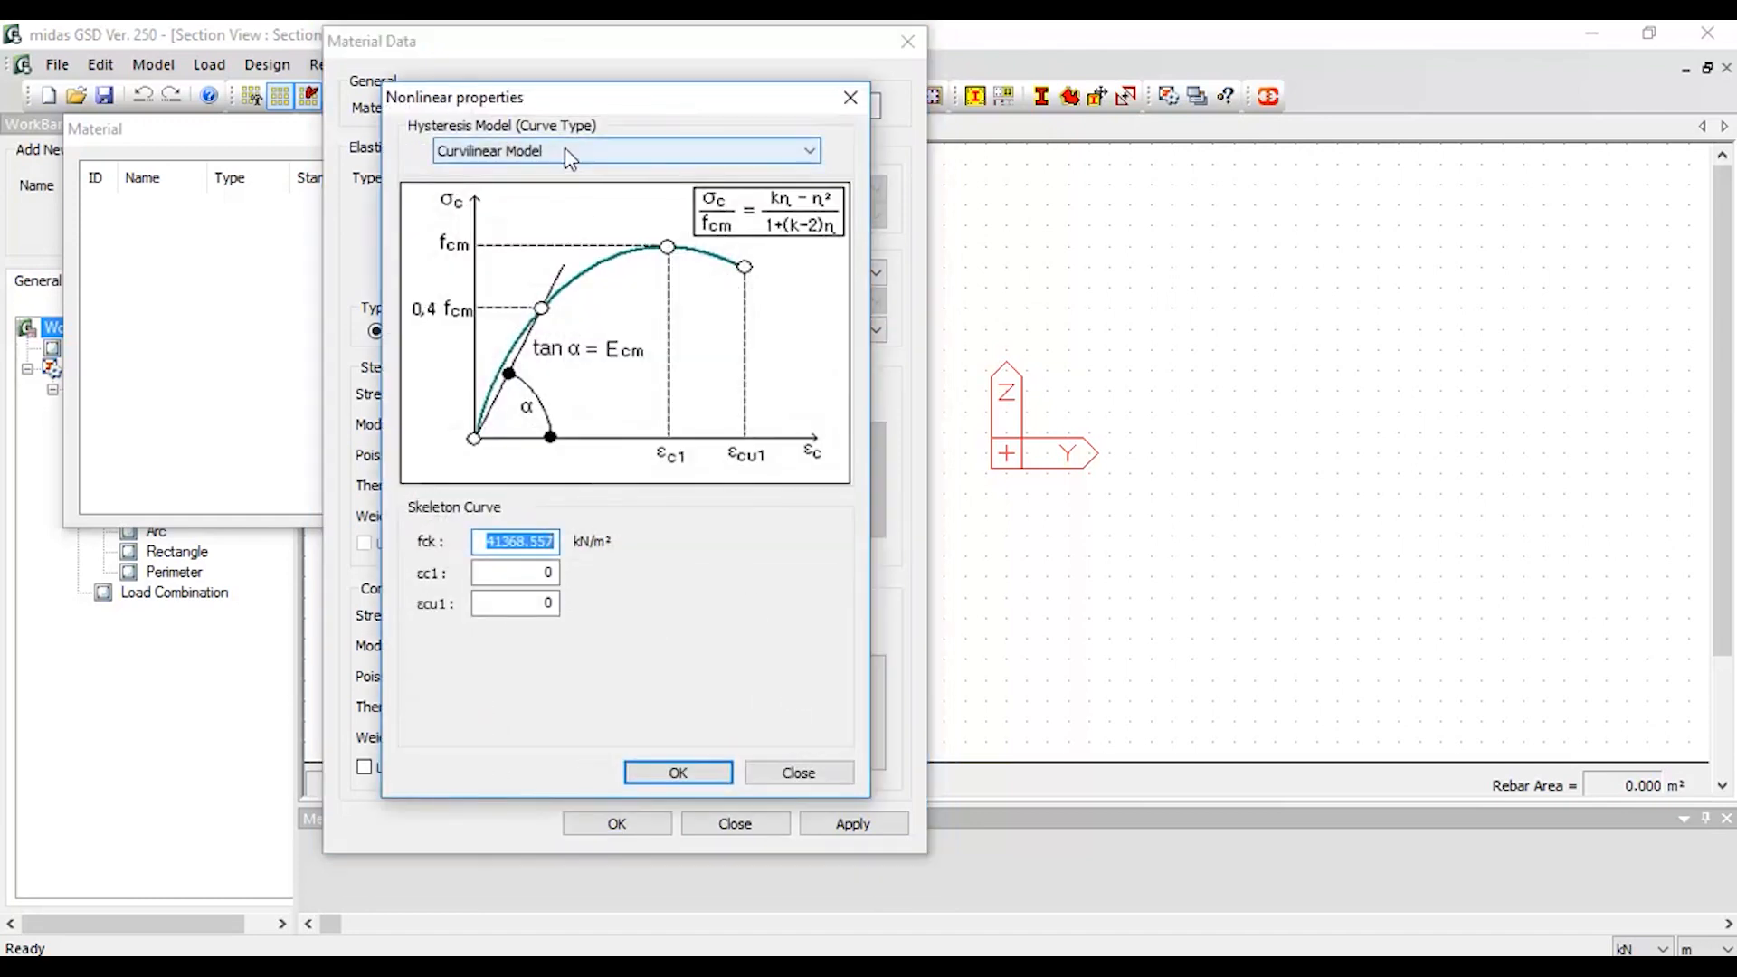
pyautogui.click(563, 149)
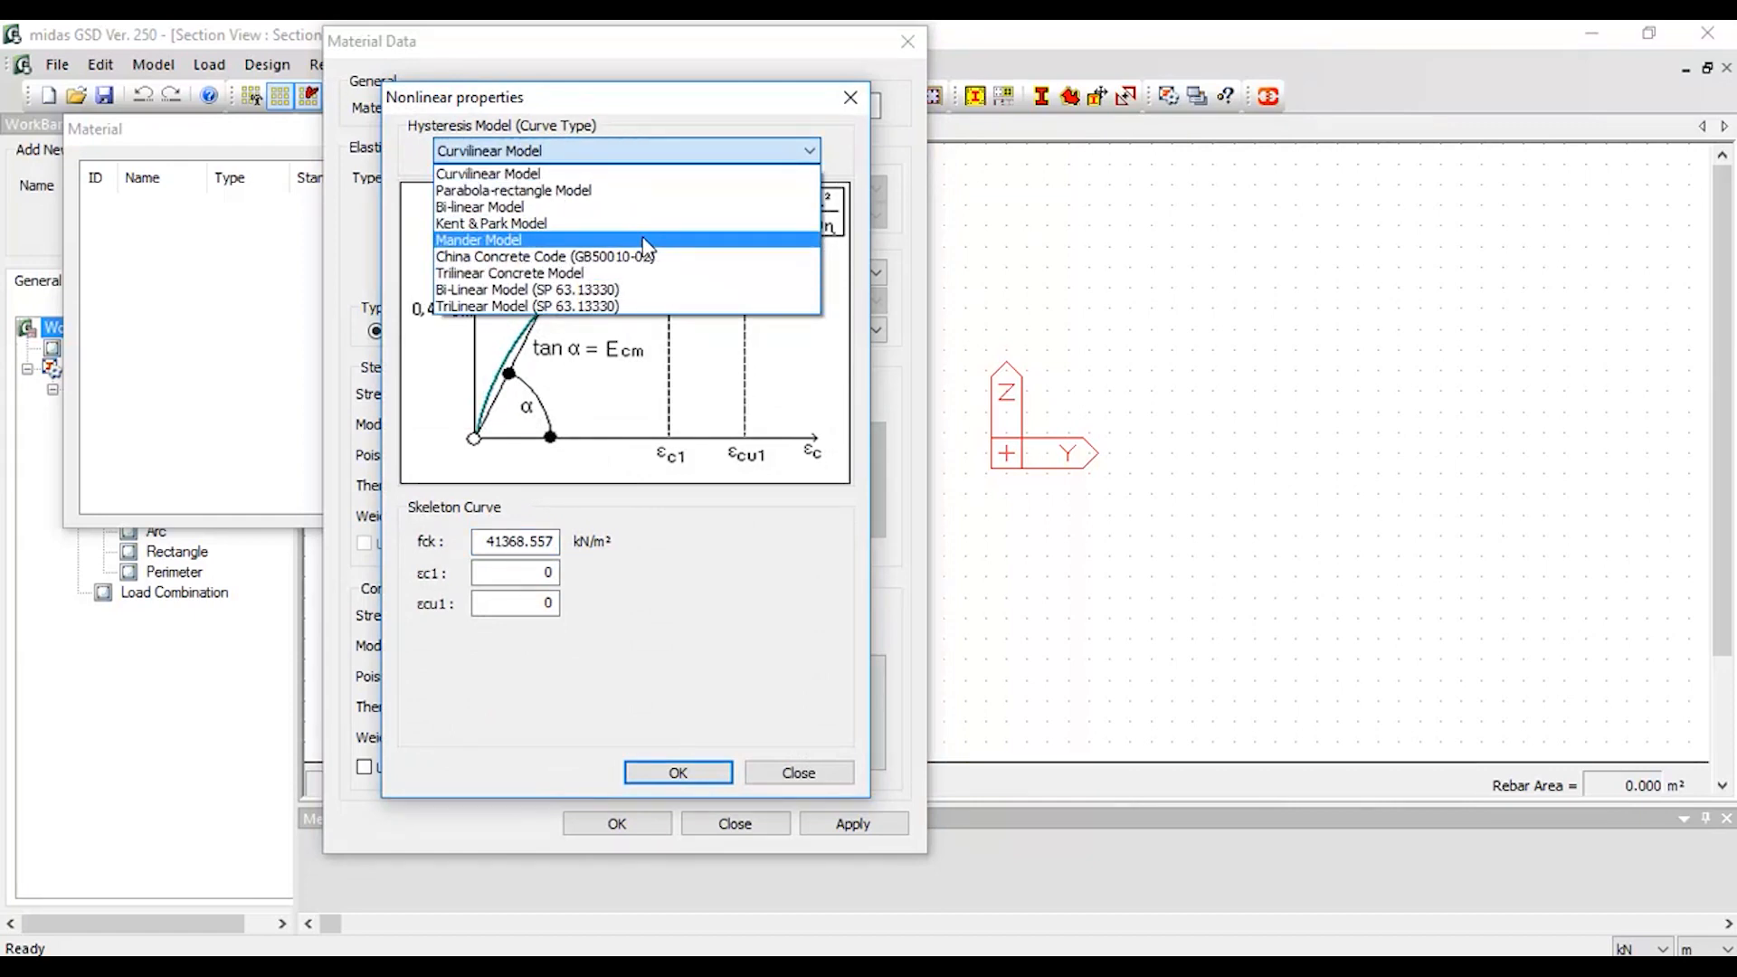
pyautogui.hotkey('alt', 'Tab')
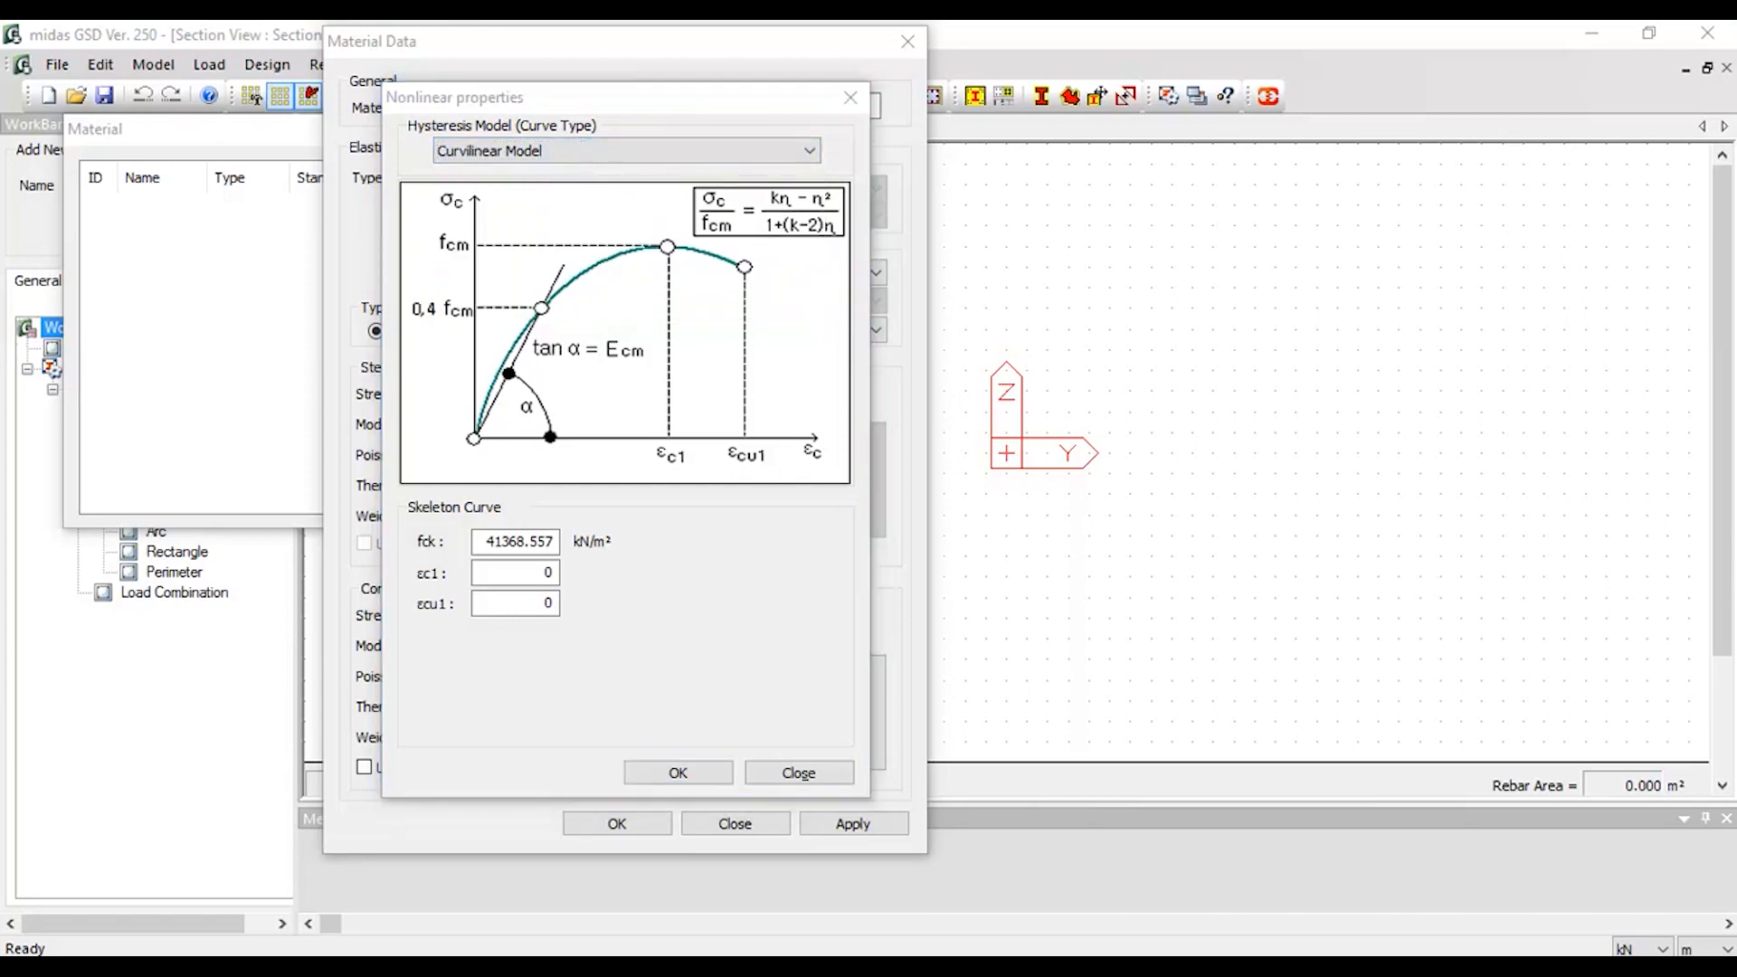
pyautogui.click(597, 150)
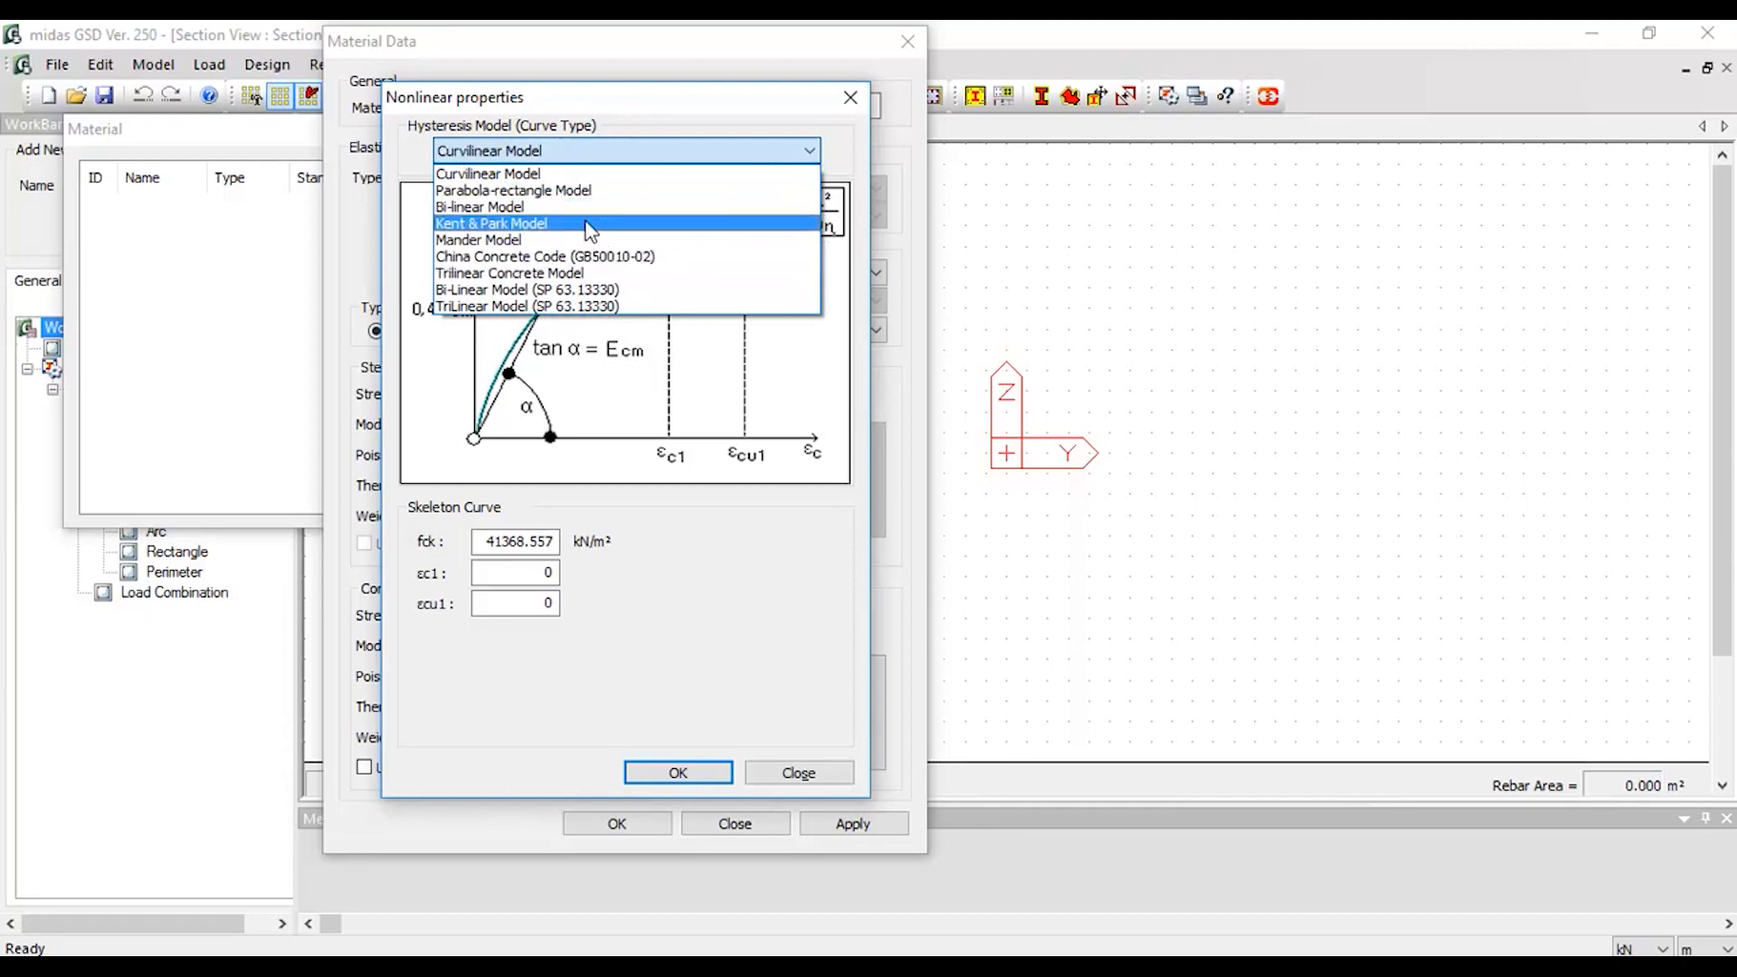
pyautogui.click(496, 241)
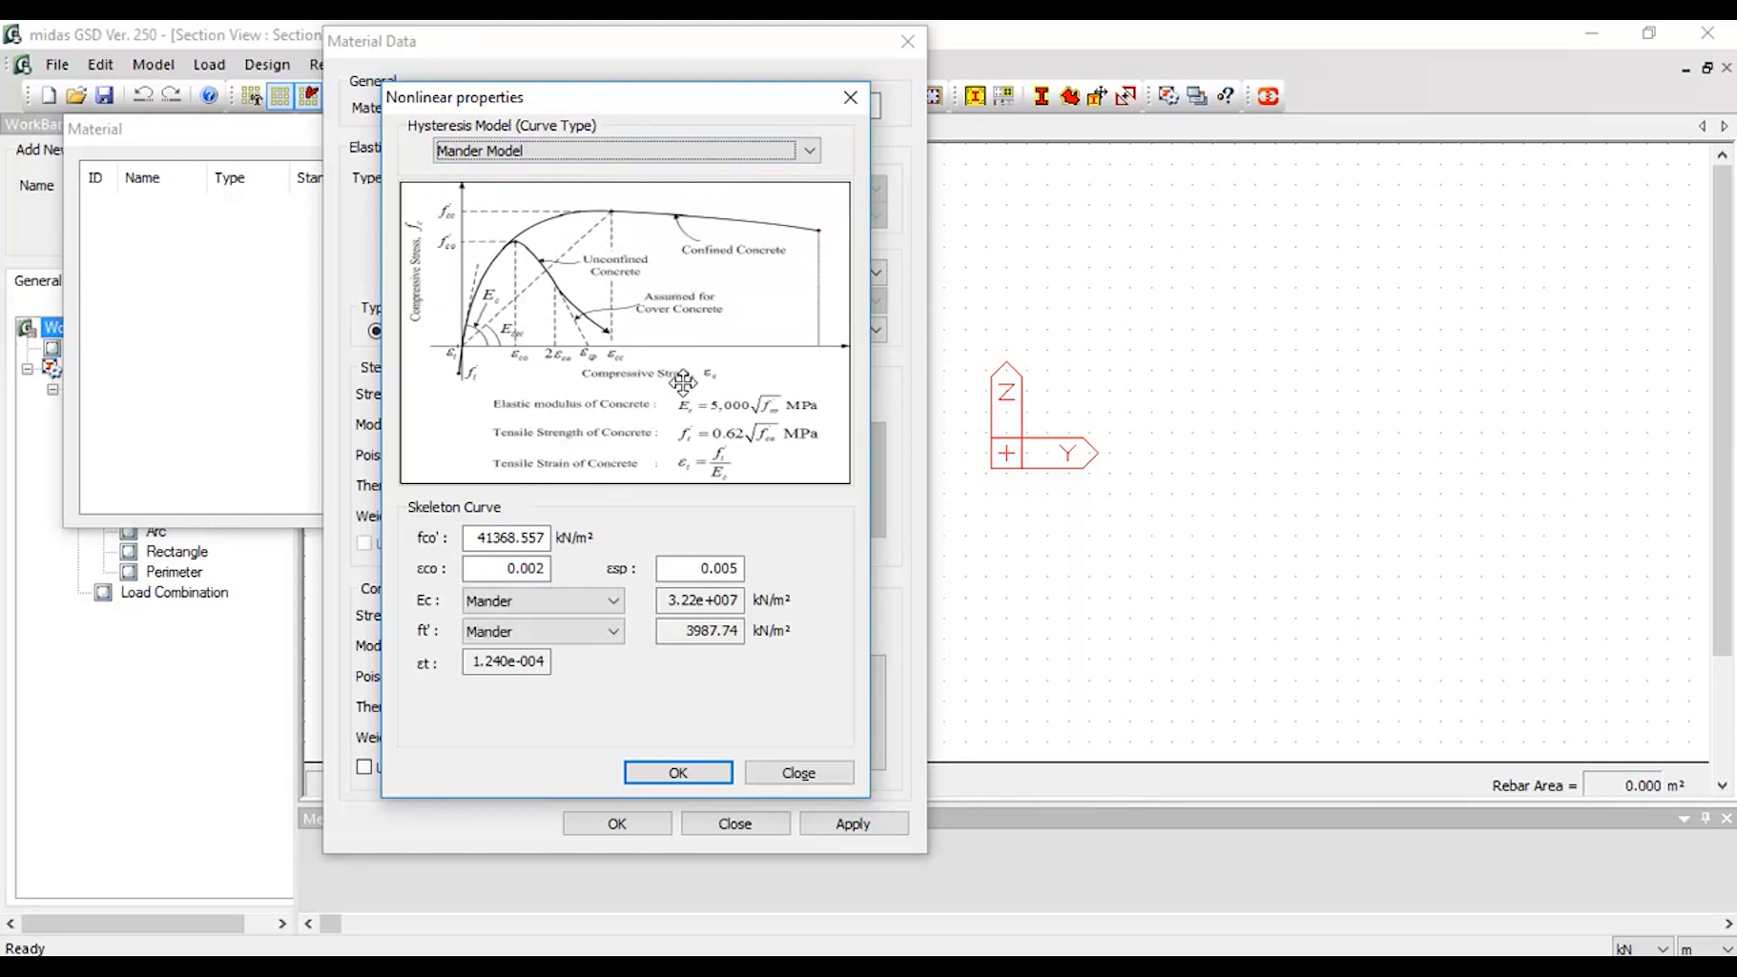
pyautogui.click(683, 773)
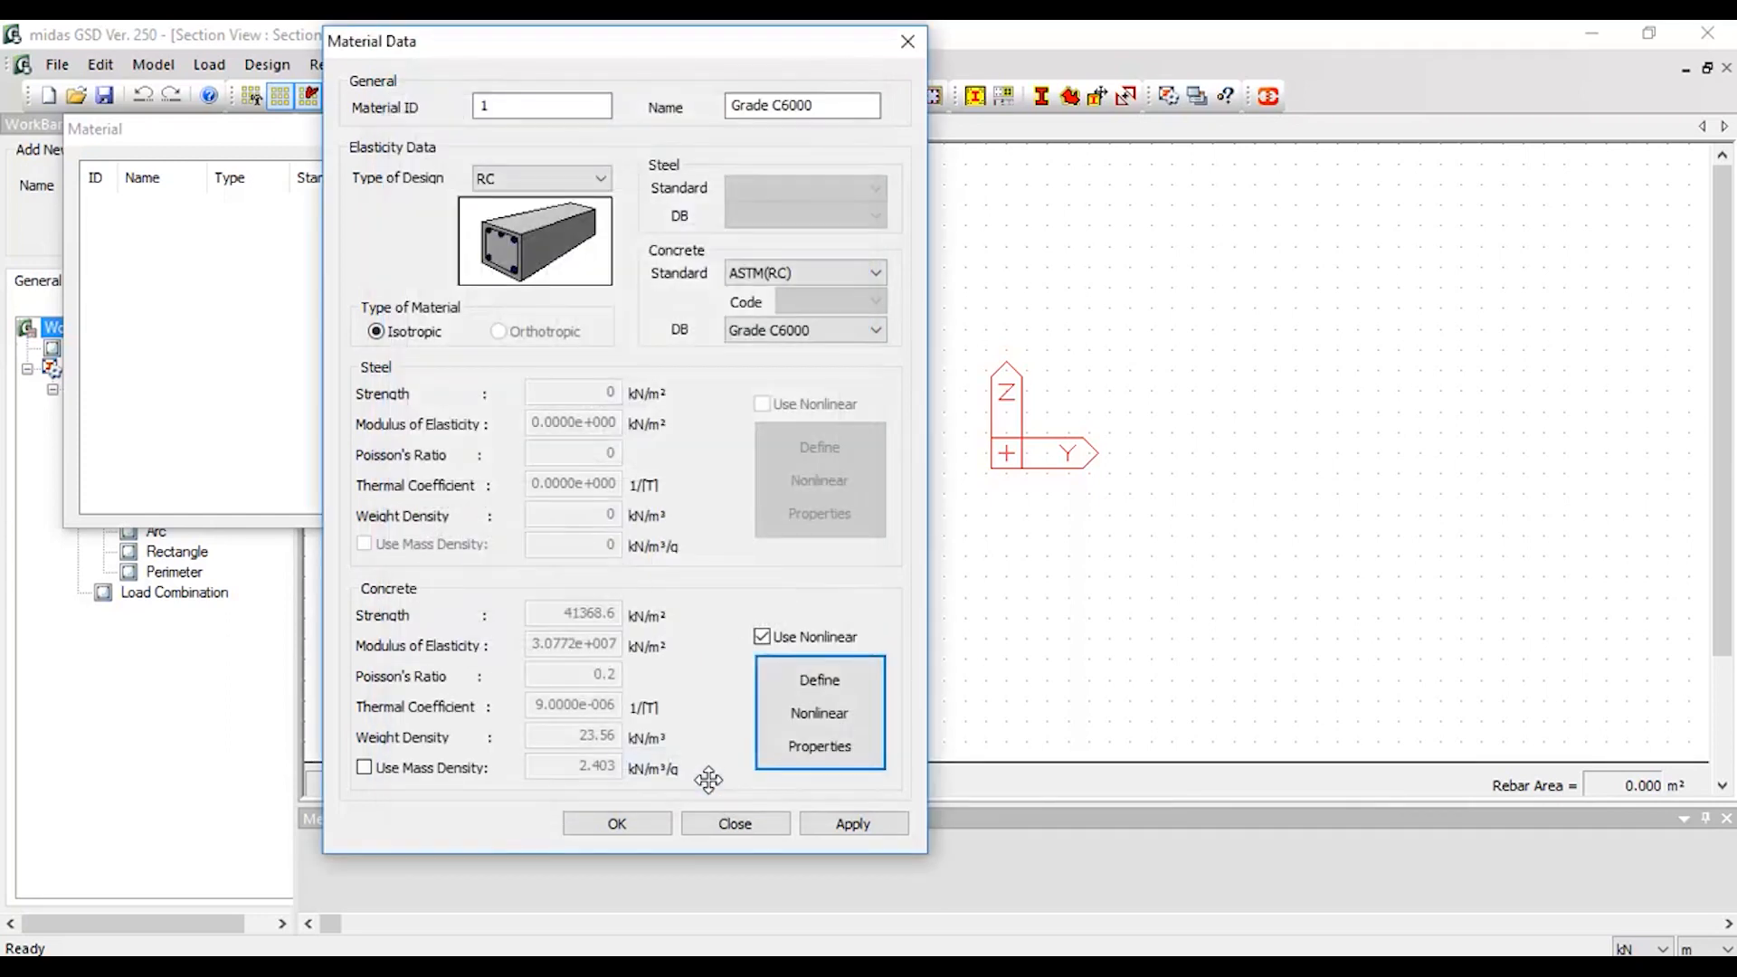
pyautogui.click(644, 827)
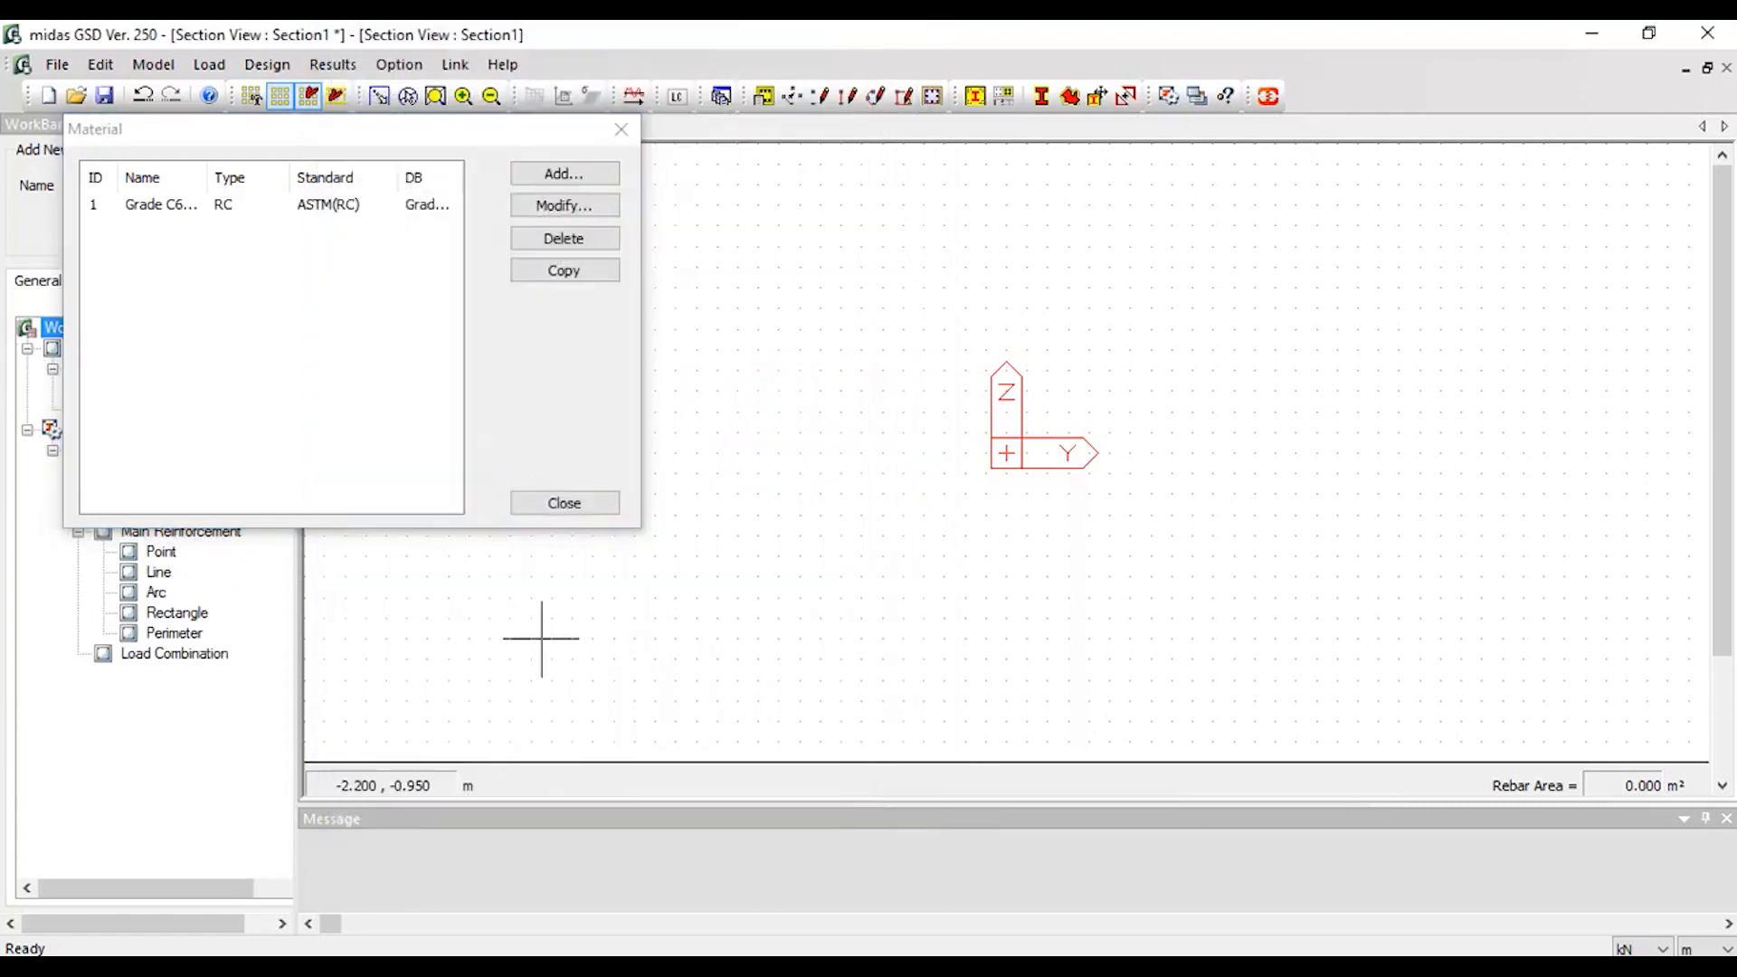
pyautogui.click(532, 504)
# - Change the unit system to kip for force and in for length
pyautogui.click(1663, 948)
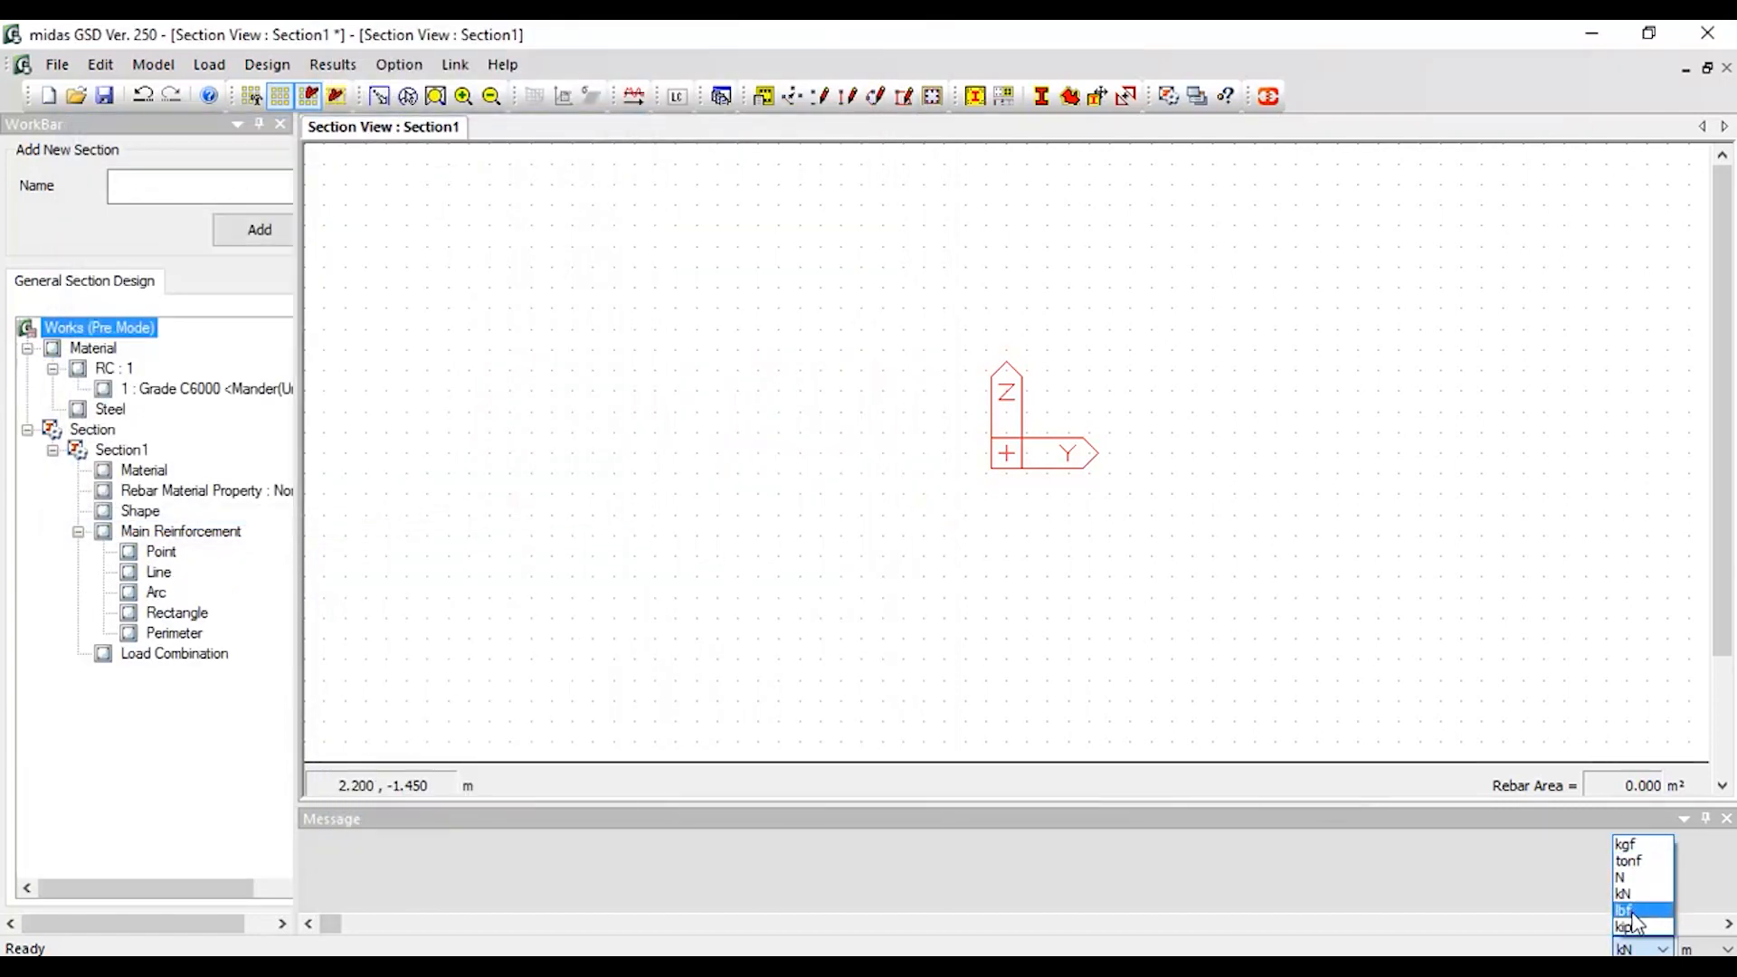
pyautogui.click(1629, 927)
pyautogui.click(1710, 949)
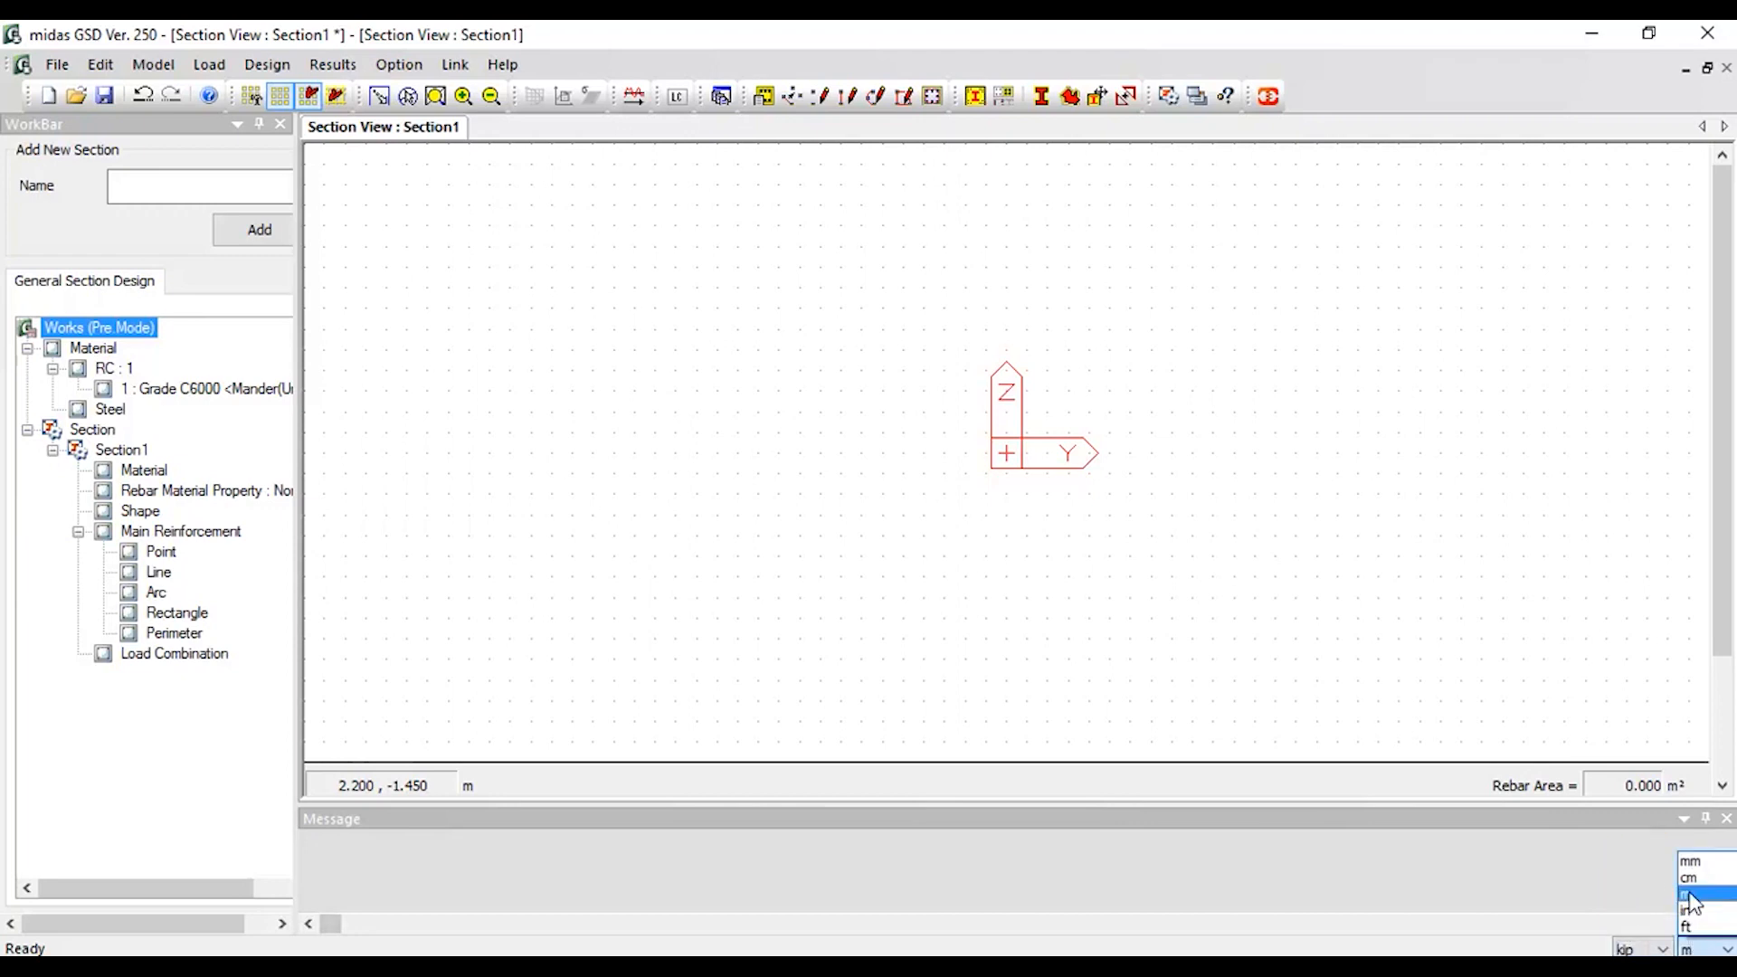
pyautogui.click(1691, 910)
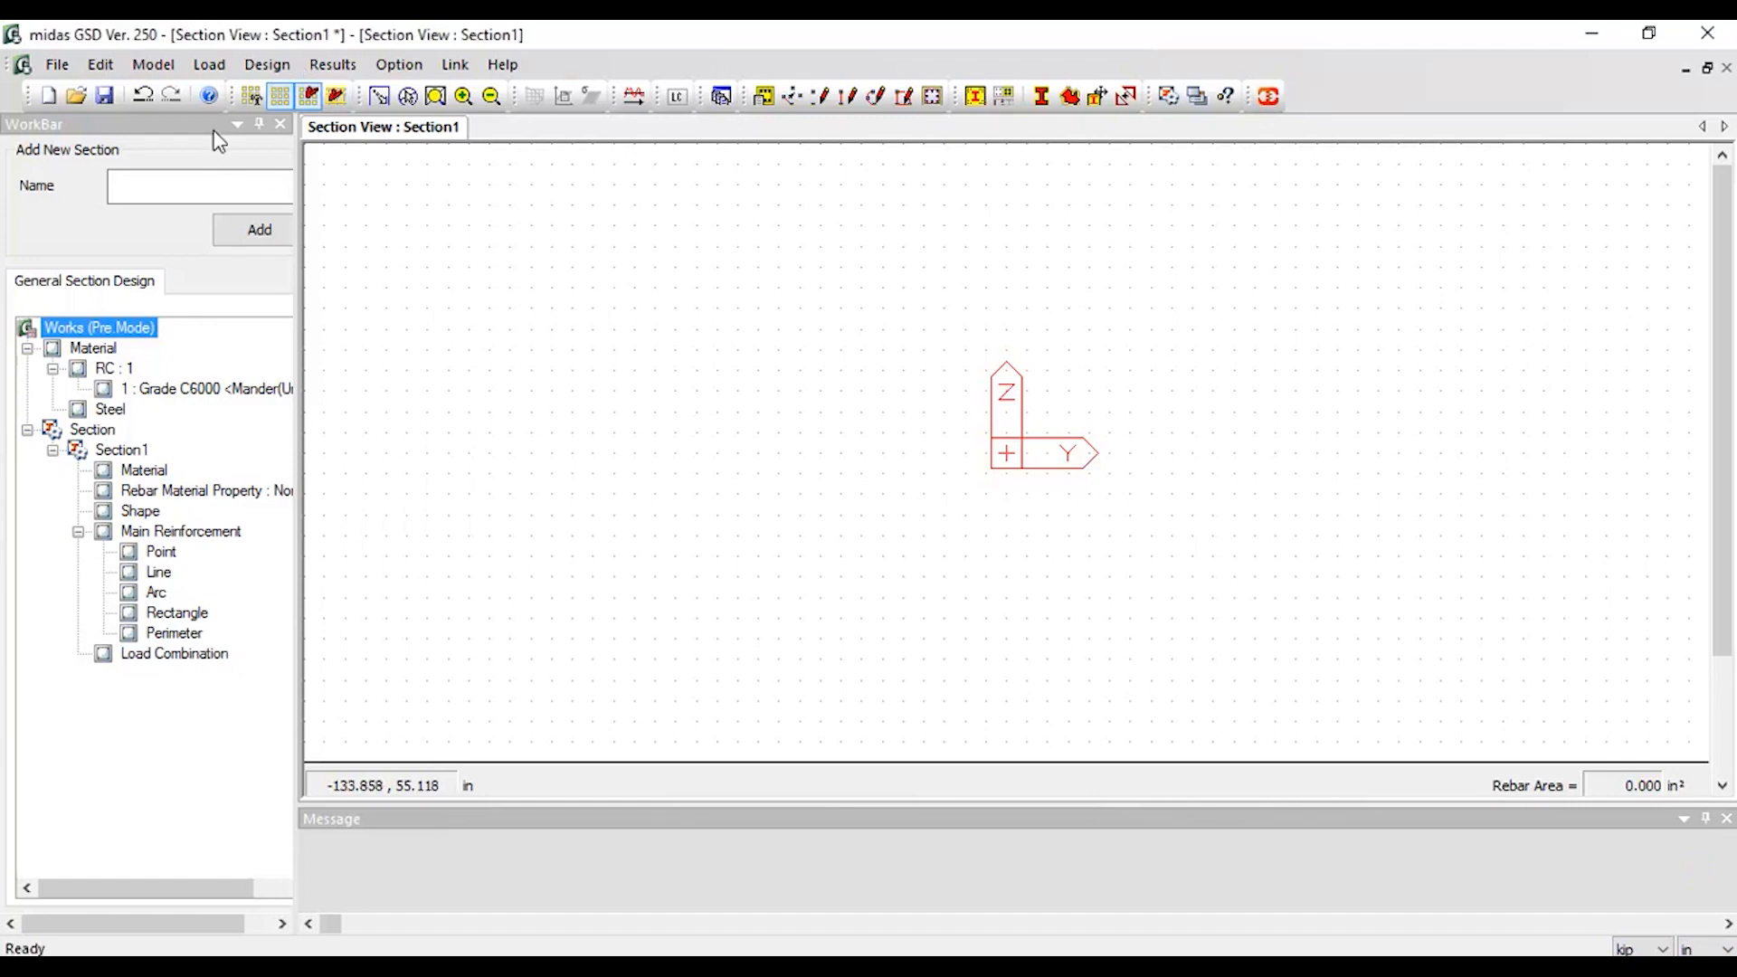
# - Start a new basic shape and define it as a Box section with user-entered dimensions
pyautogui.click(153, 64)
pyautogui.moveTo(208, 197)
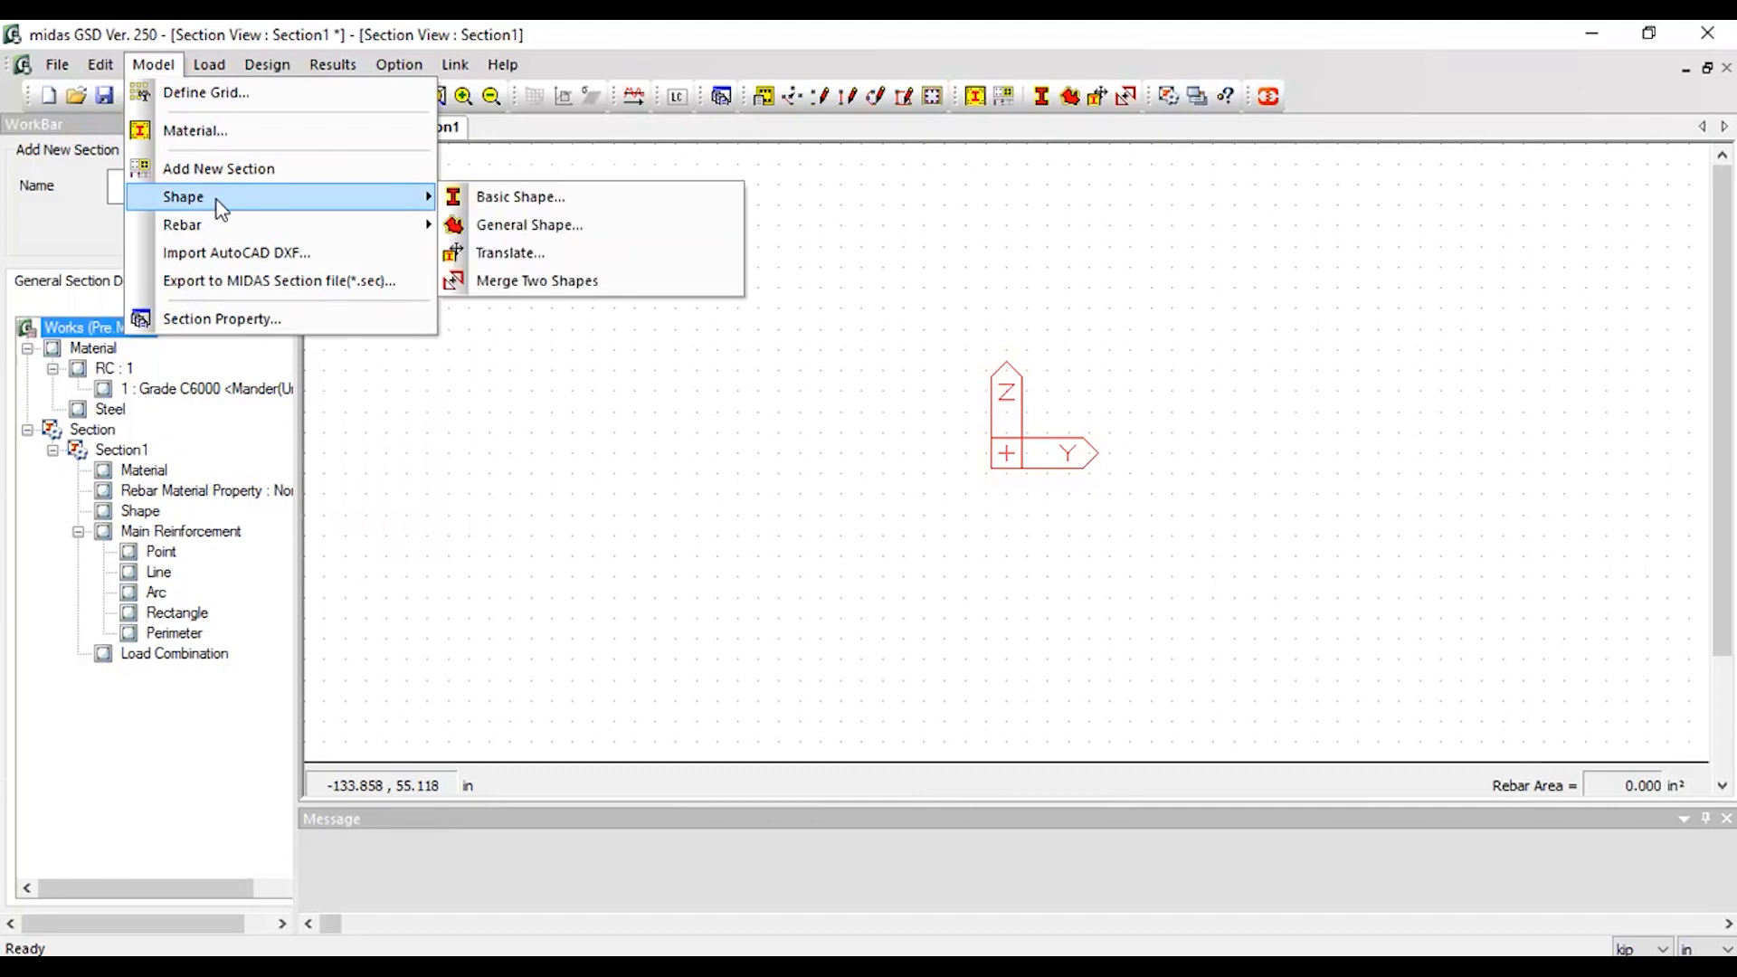
pyautogui.click(545, 198)
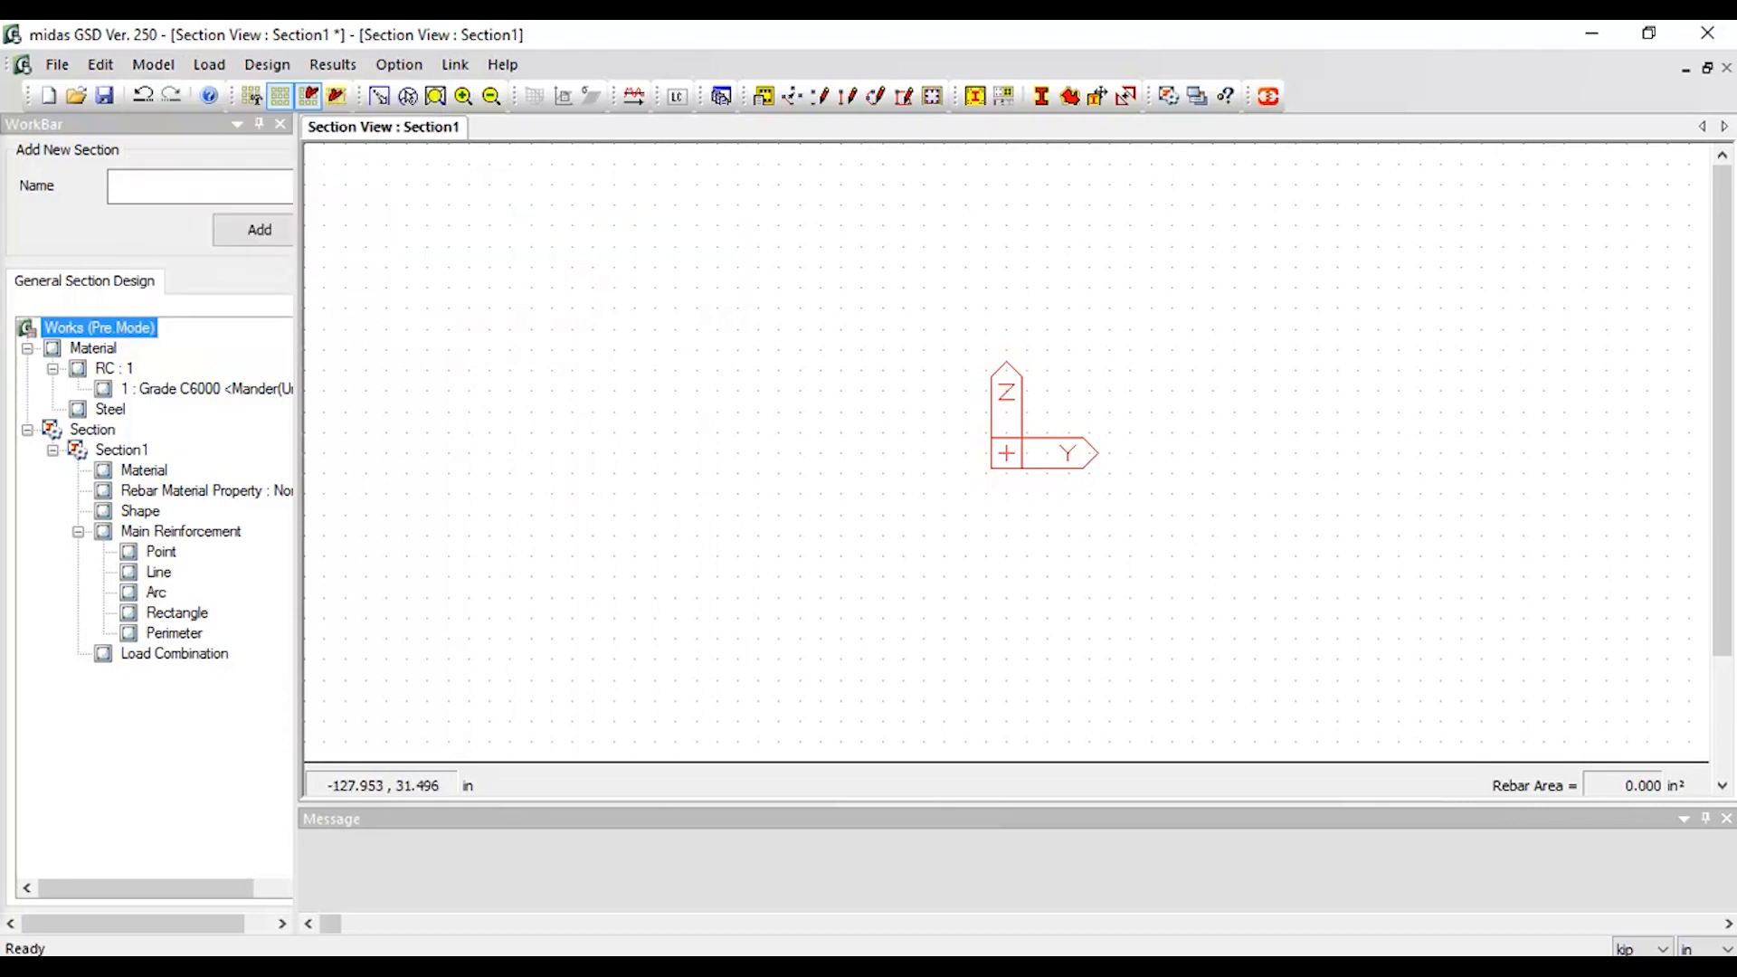
pyautogui.moveTo(434, 51); pyautogui.dragTo(532, 37)
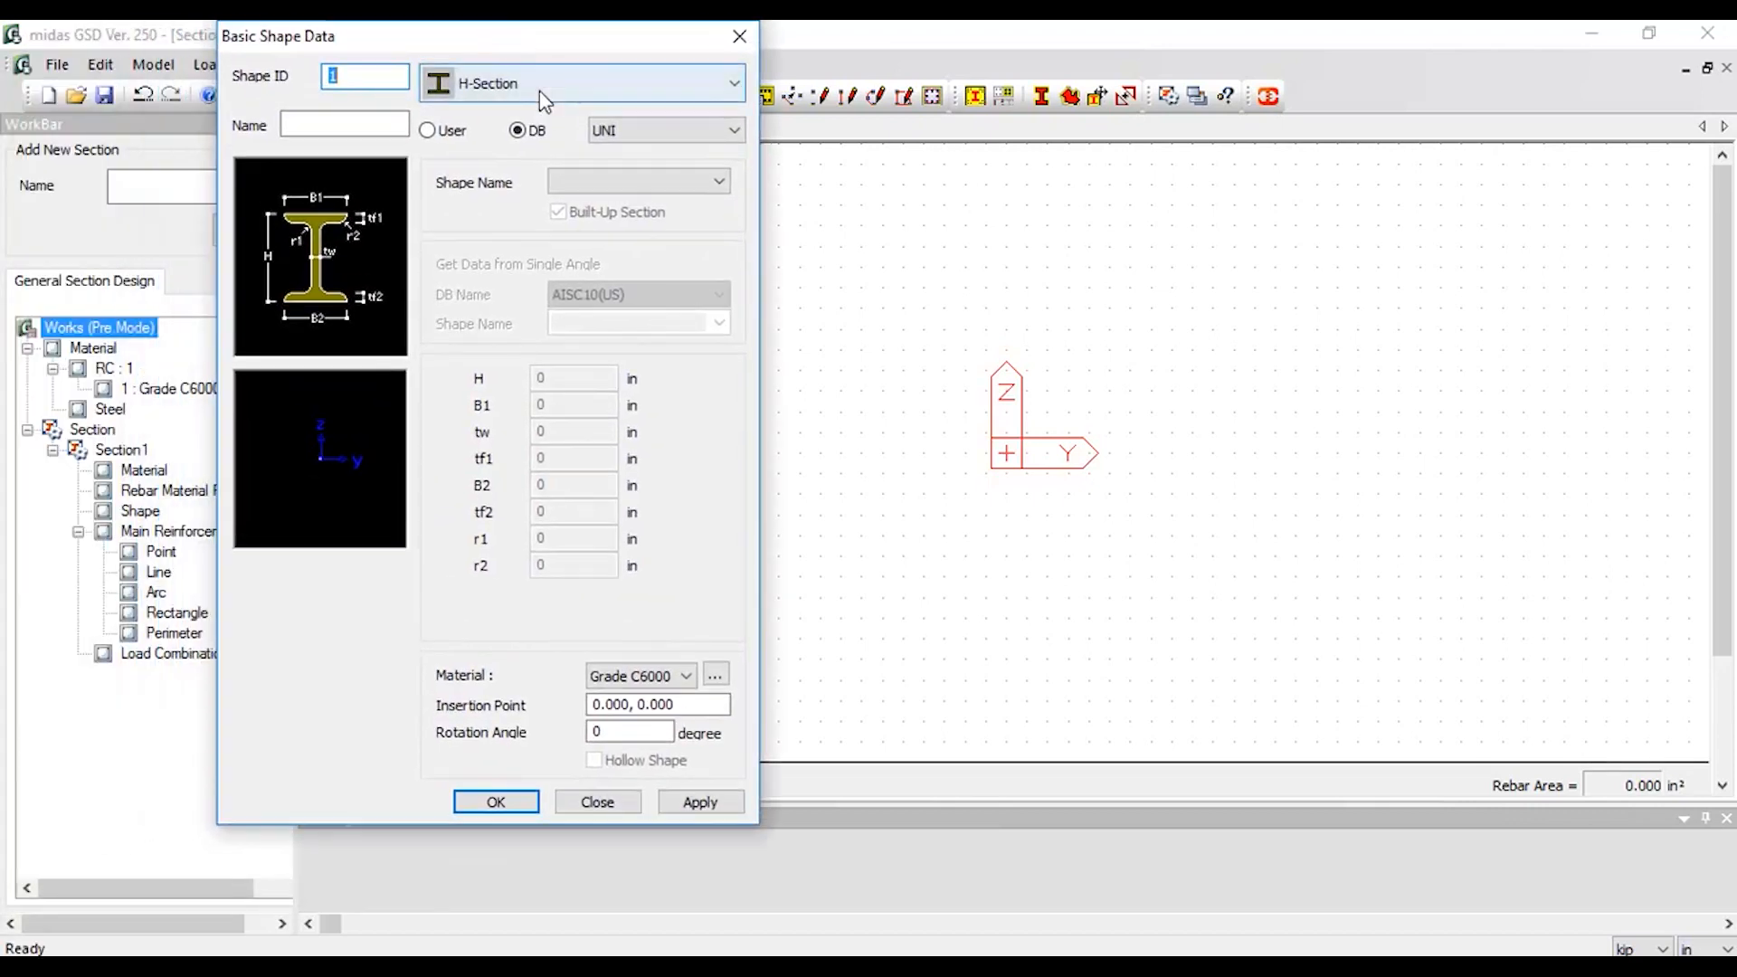
pyautogui.click(546, 90)
pyautogui.click(527, 182)
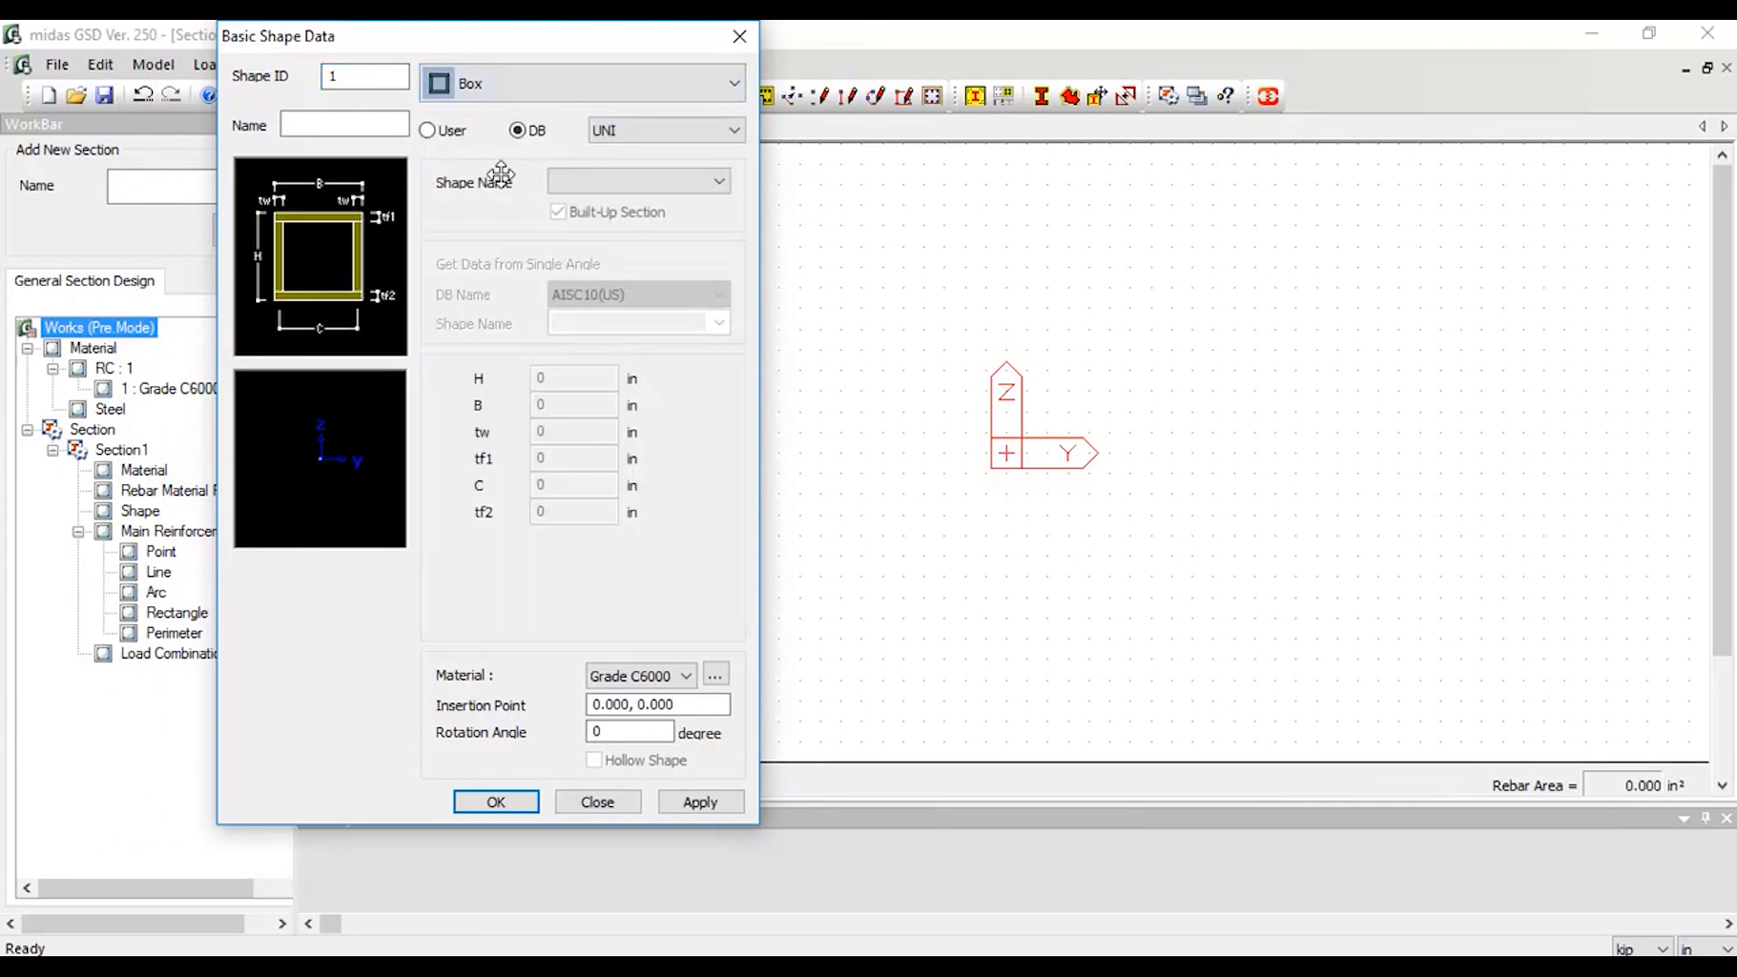
pyautogui.click(427, 129)
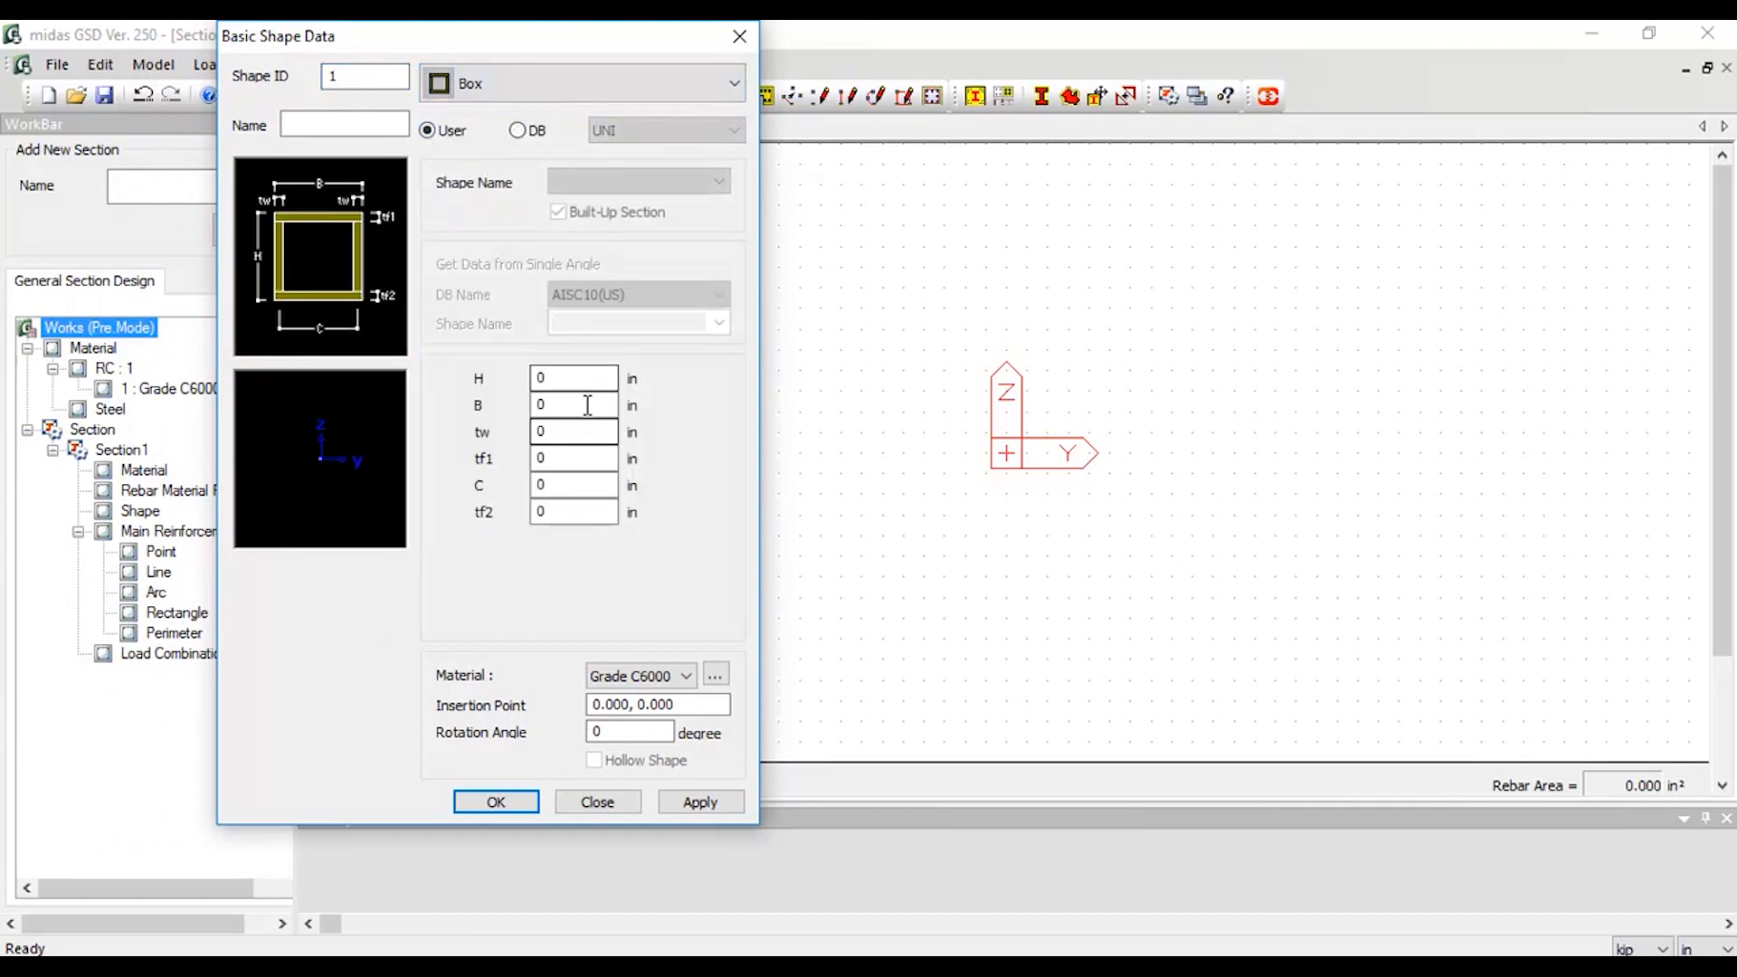
# - Set the box dimensions to H 204 in, B 84 in, tw 15 in and tf1 16 in
pyautogui.moveTo(573, 378); pyautogui.dragTo(315, 448)
pyautogui.write('204')
pyautogui.press('Tab')
pyautogui.write('84')
pyautogui.press('Tab')
pyautogui.write('15')
pyautogui.press('Tab')
pyautogui.write('16')
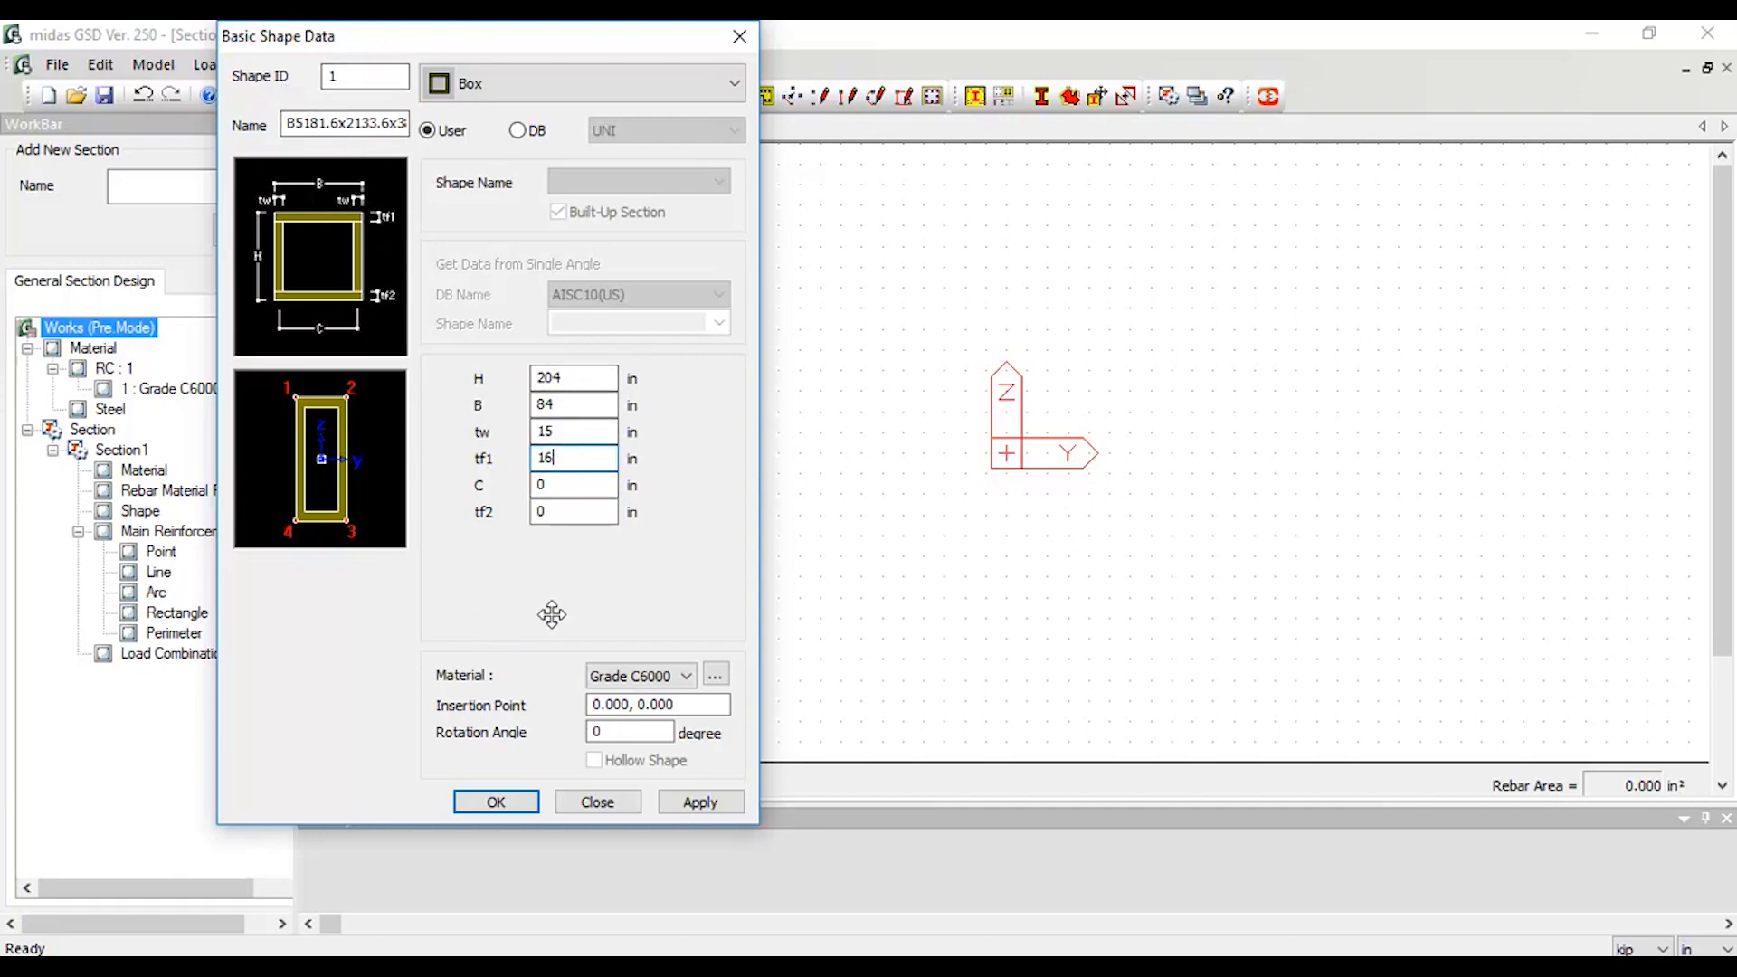
# - Keep Grade C6000 as the material, set the insertion point to 42,102, add the box shape to Section1 and close the shape data
pyautogui.click(660, 676)
pyautogui.click(663, 677)
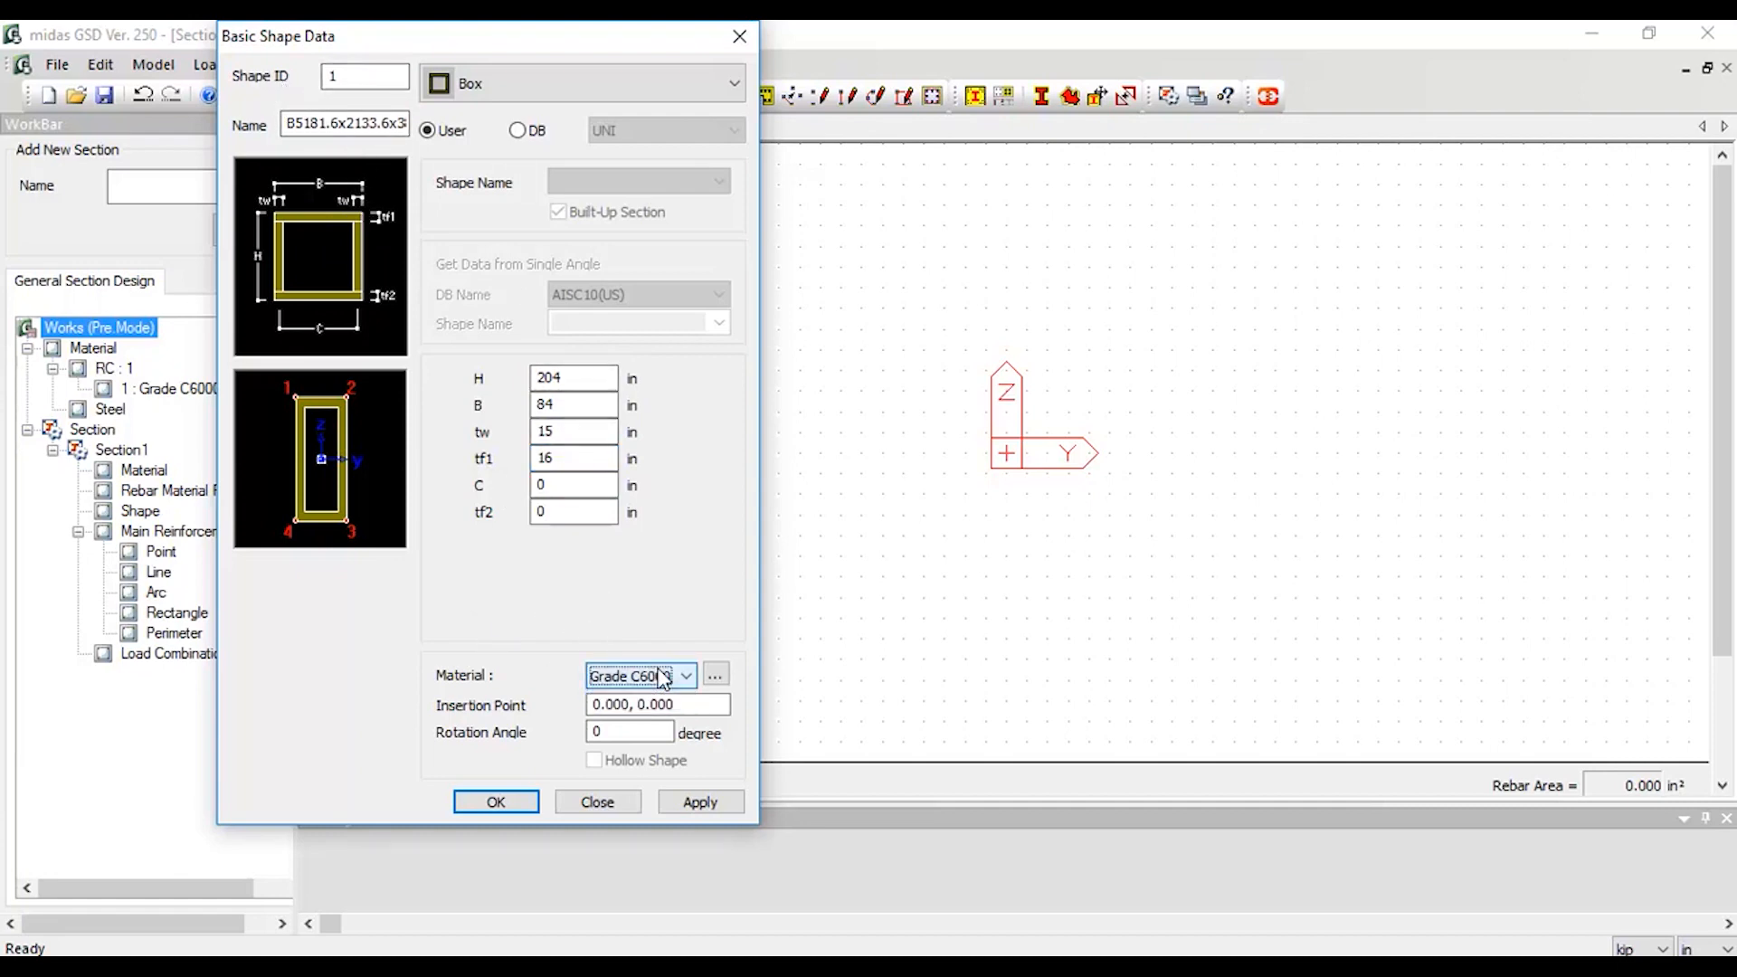
pyautogui.press('Tab')
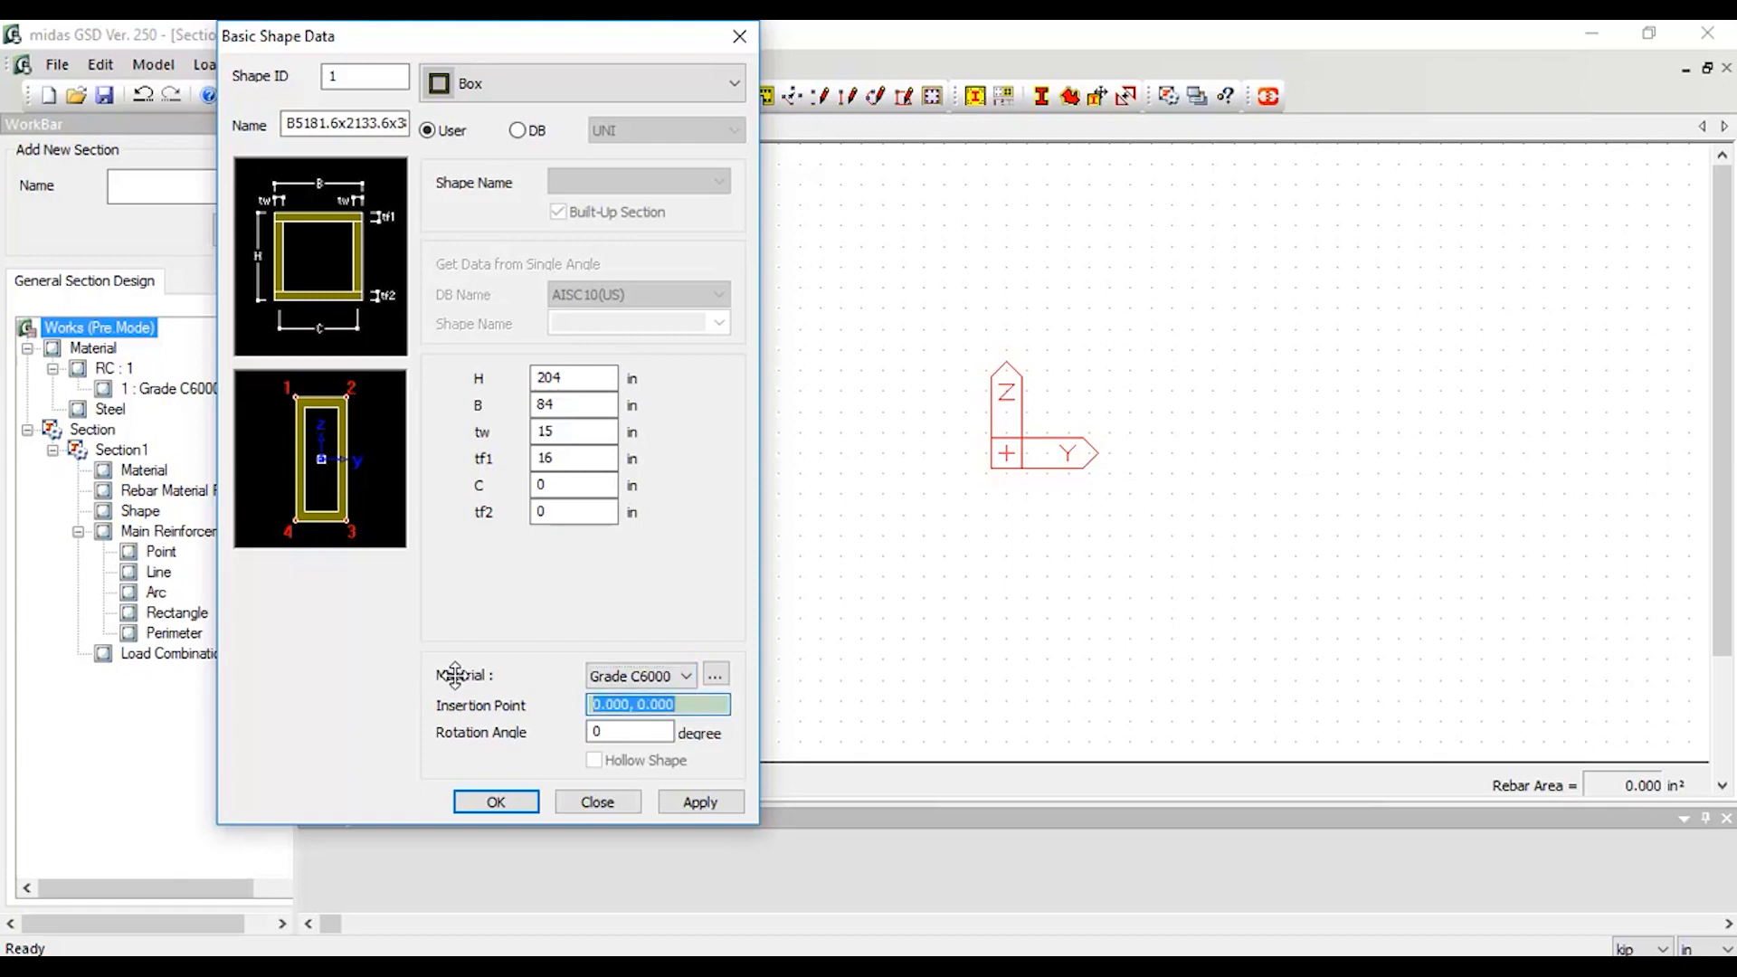
pyautogui.write('42, 102')
pyautogui.click(674, 803)
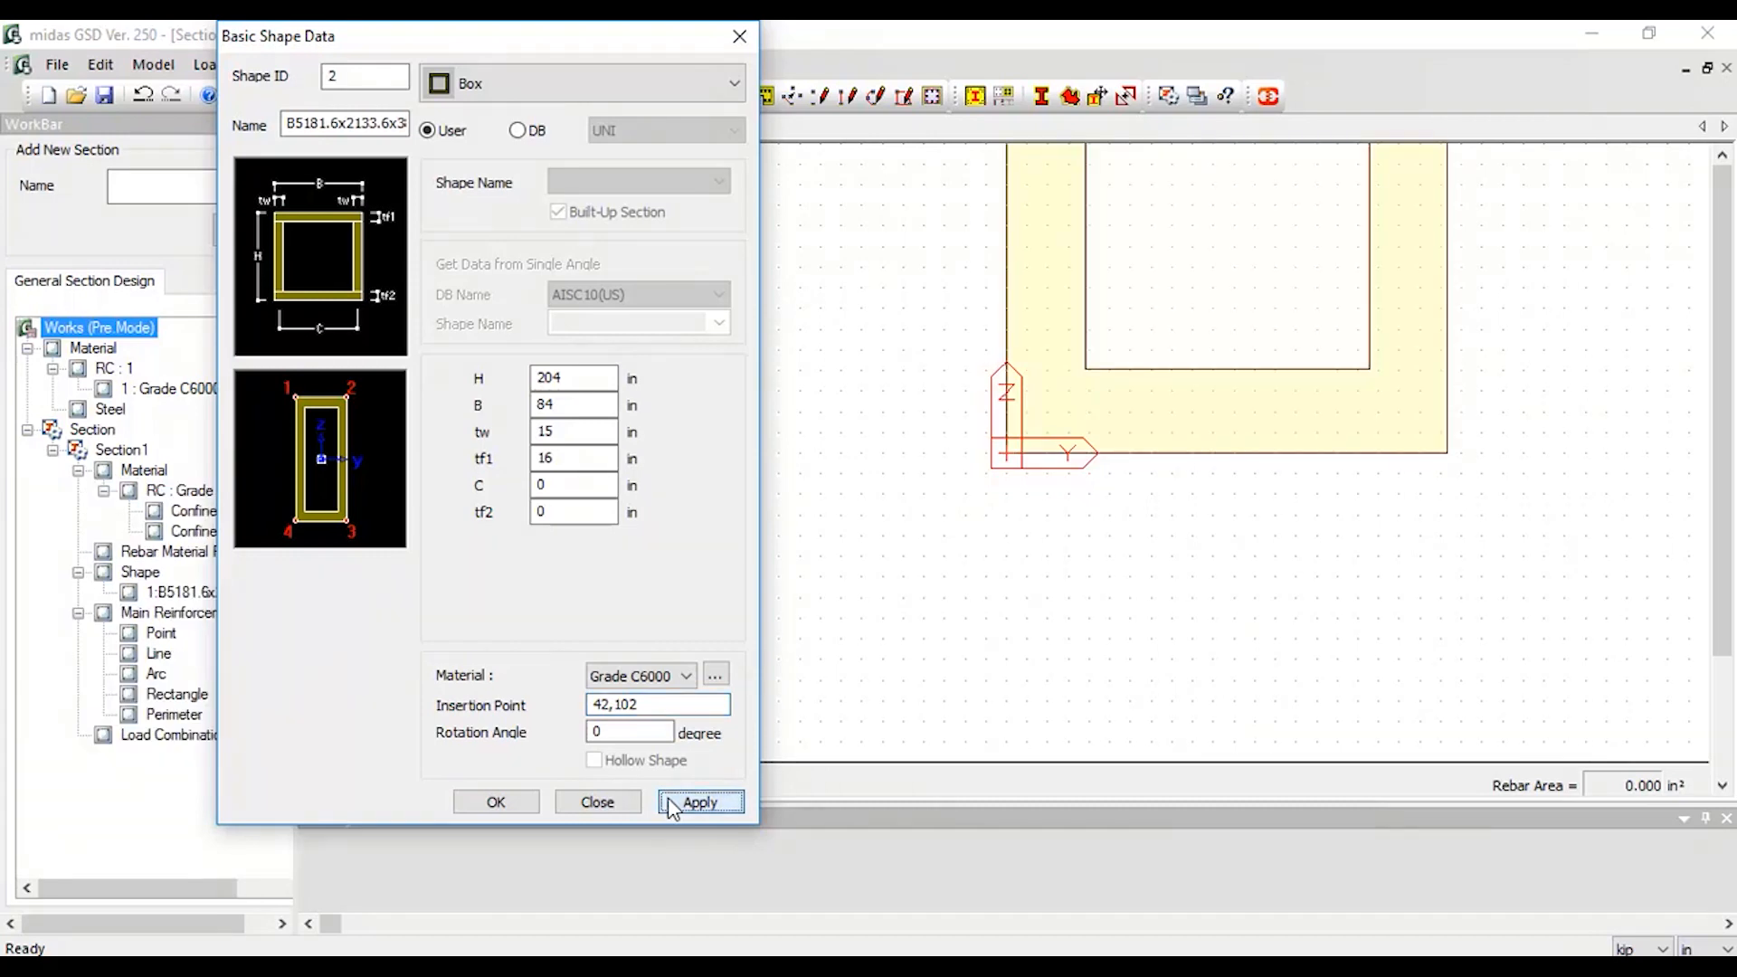
pyautogui.click(739, 36)
# - Bring the entire box section into view and examine its outer and inner outline
pyautogui.moveTo(1173, 371); pyautogui.dragTo(915, 605, button='middle')
pyautogui.scroll(-5, 915, 588)
pyautogui.scroll(1, 904, 539)
pyautogui.moveTo(908, 506); pyautogui.dragTo(923, 619, button='middle')
pyautogui.moveTo(869, 360); pyautogui.dragTo(876, 308, button='middle')
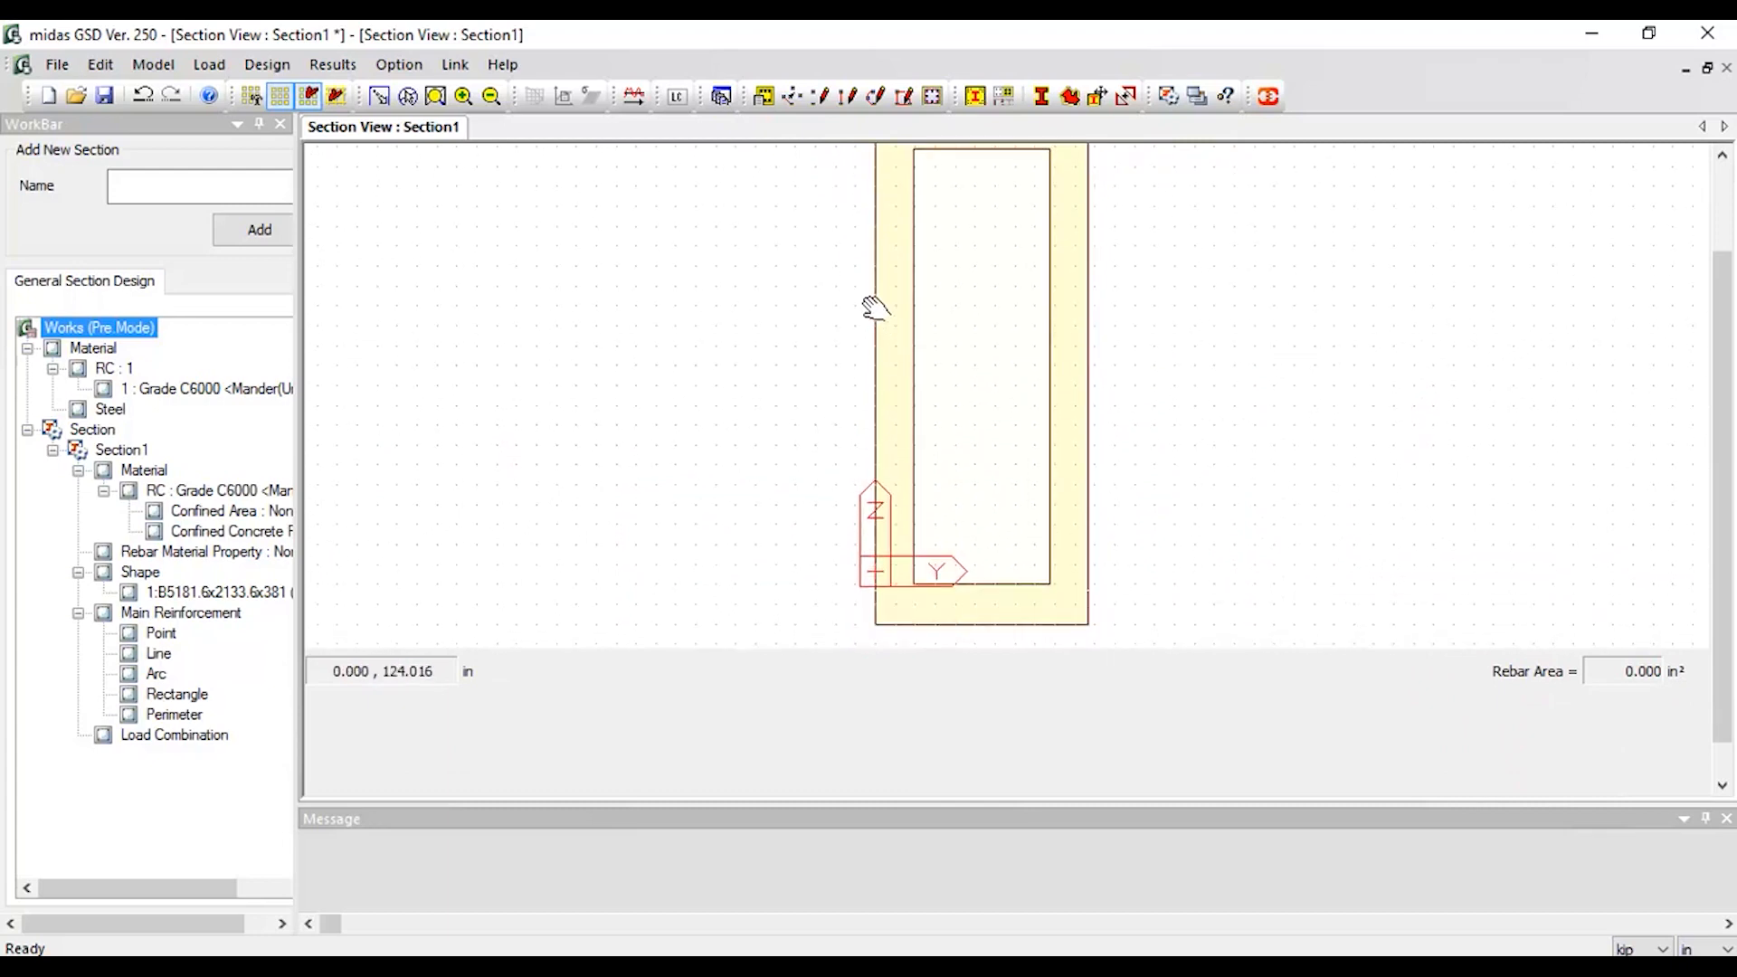
pyautogui.scroll(2, 923, 760)
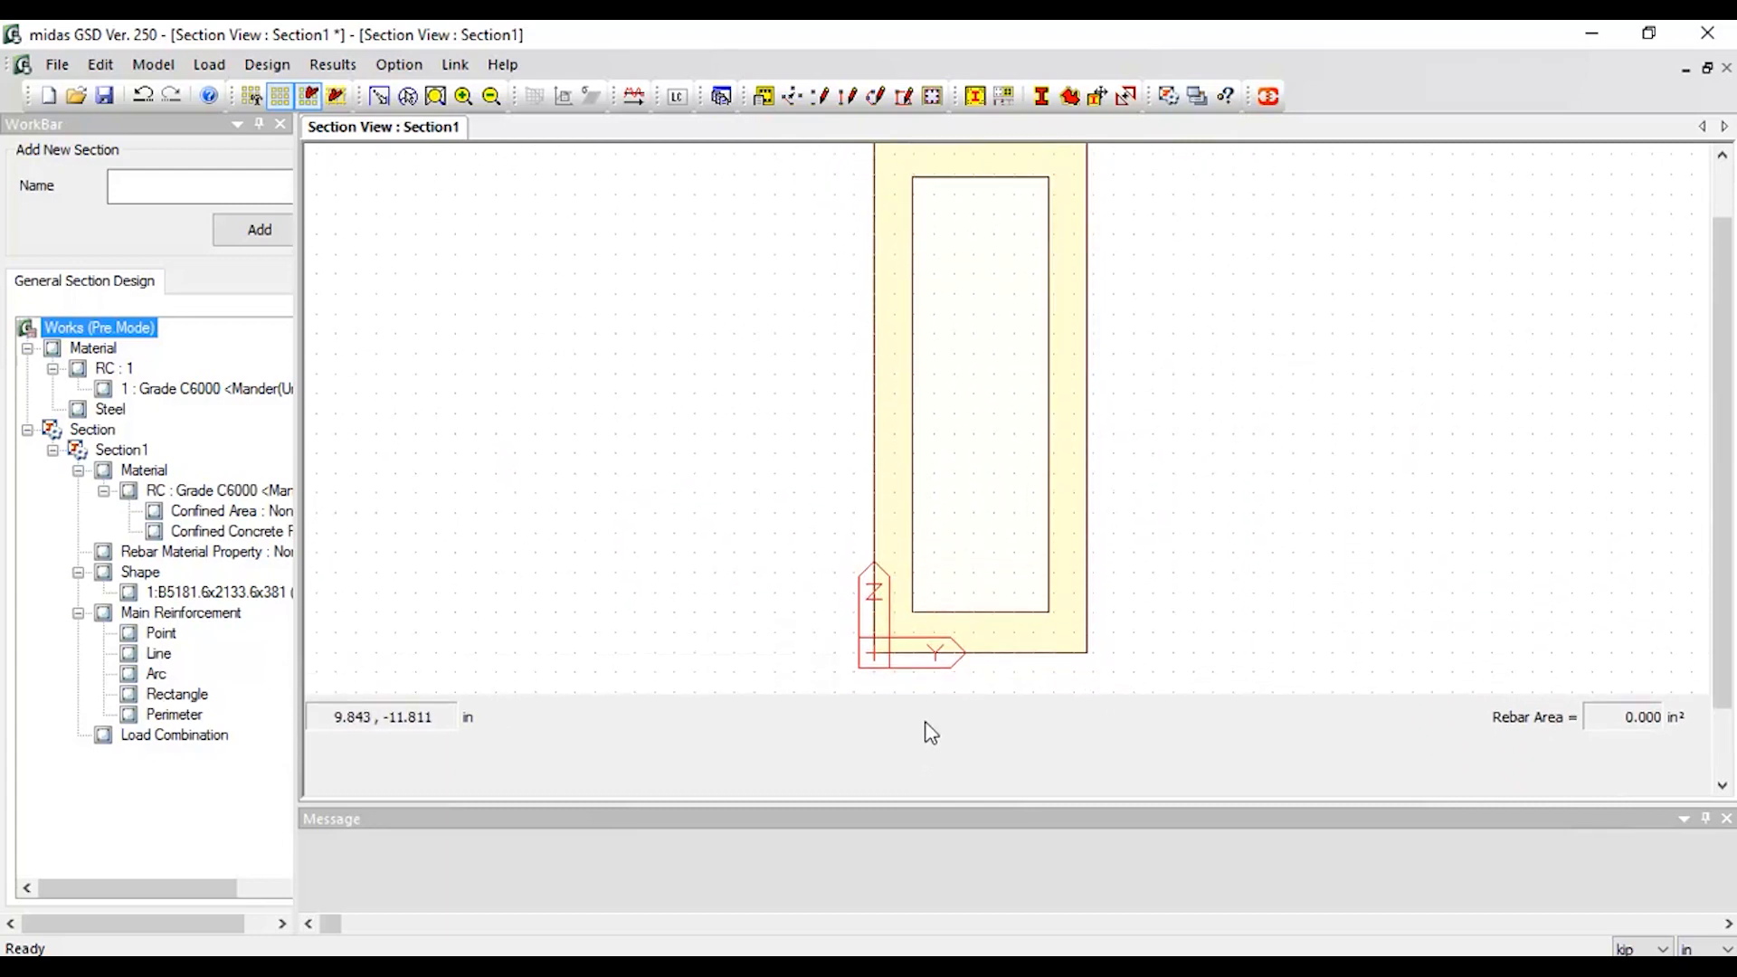
pyautogui.scroll(1, 927, 724)
pyautogui.scroll(1, 936, 717)
pyautogui.scroll(-1, 884, 670)
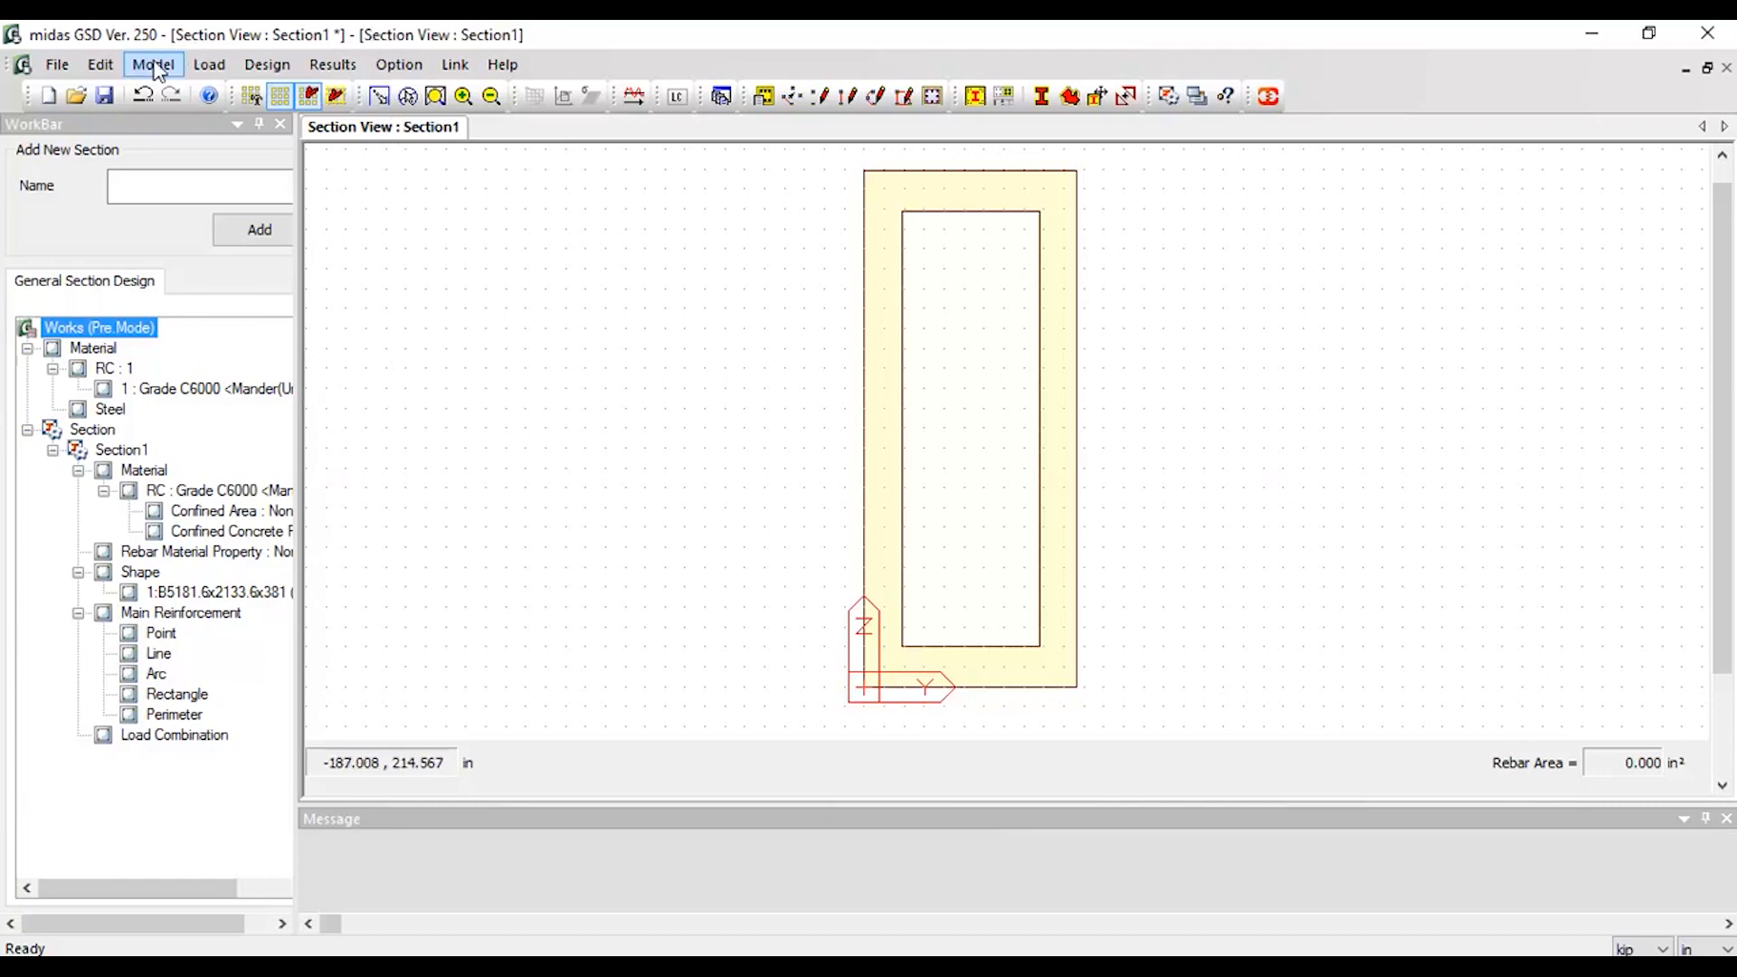
# - Define the section's rebar material with the ASTM(RC) code and Grade 60
pyautogui.click(148, 66)
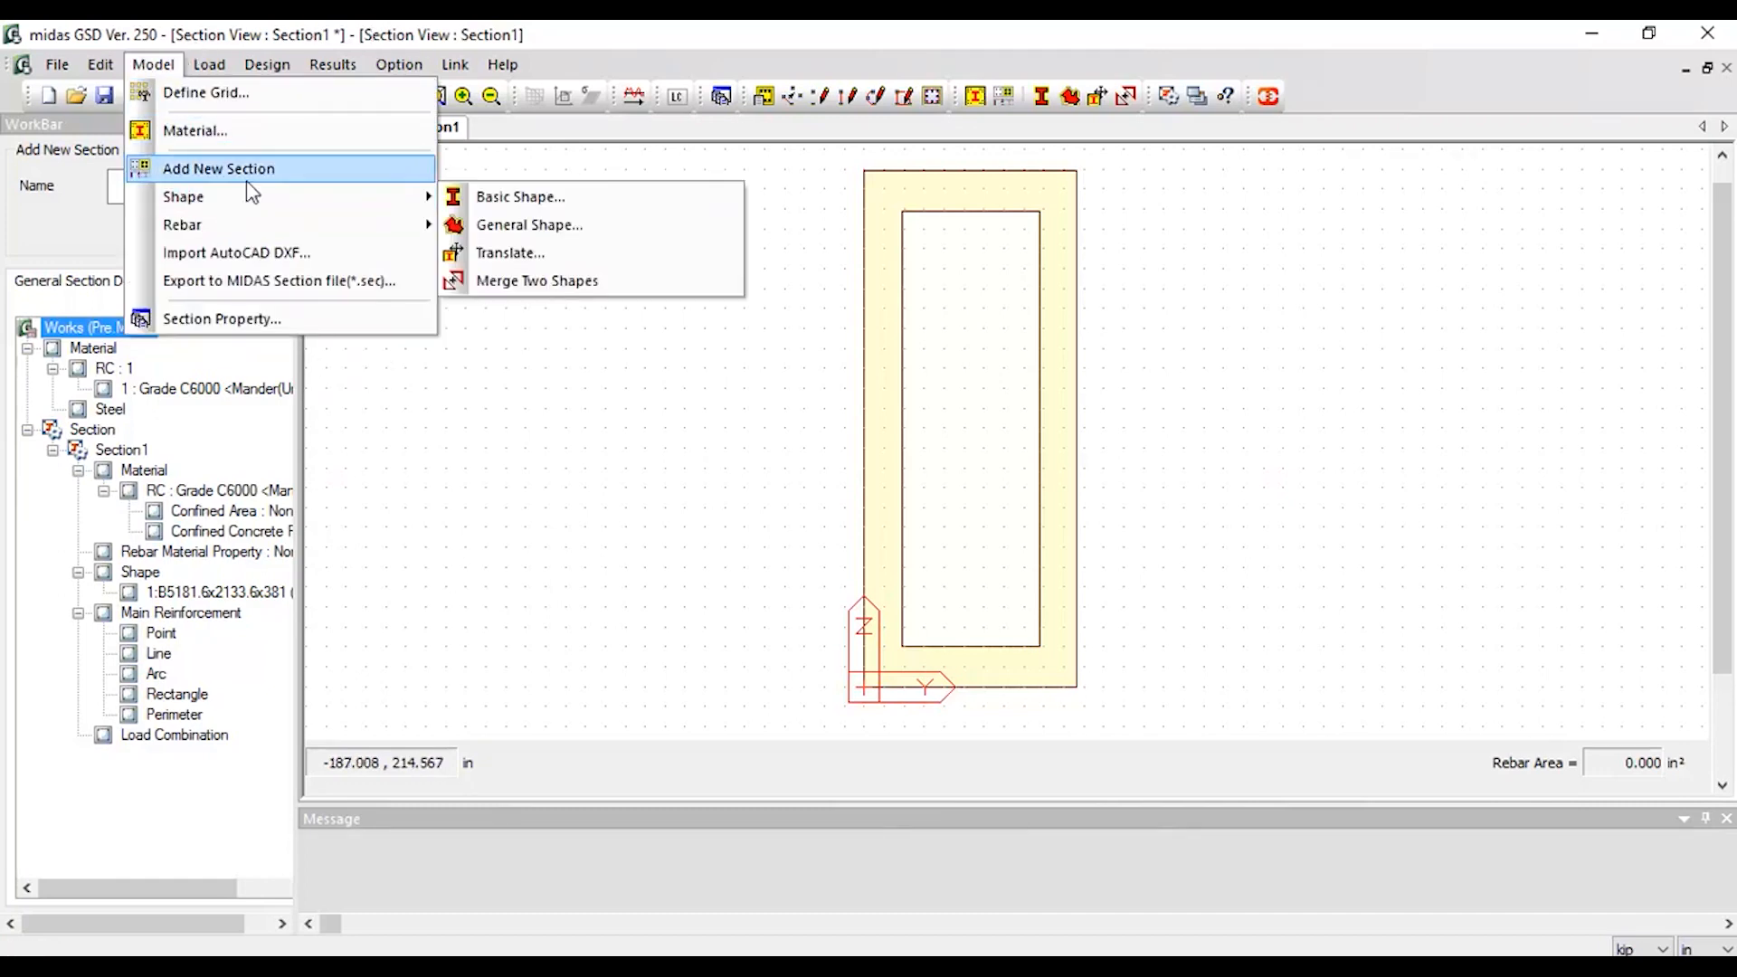
pyautogui.click(205, 31)
pyautogui.click(153, 64)
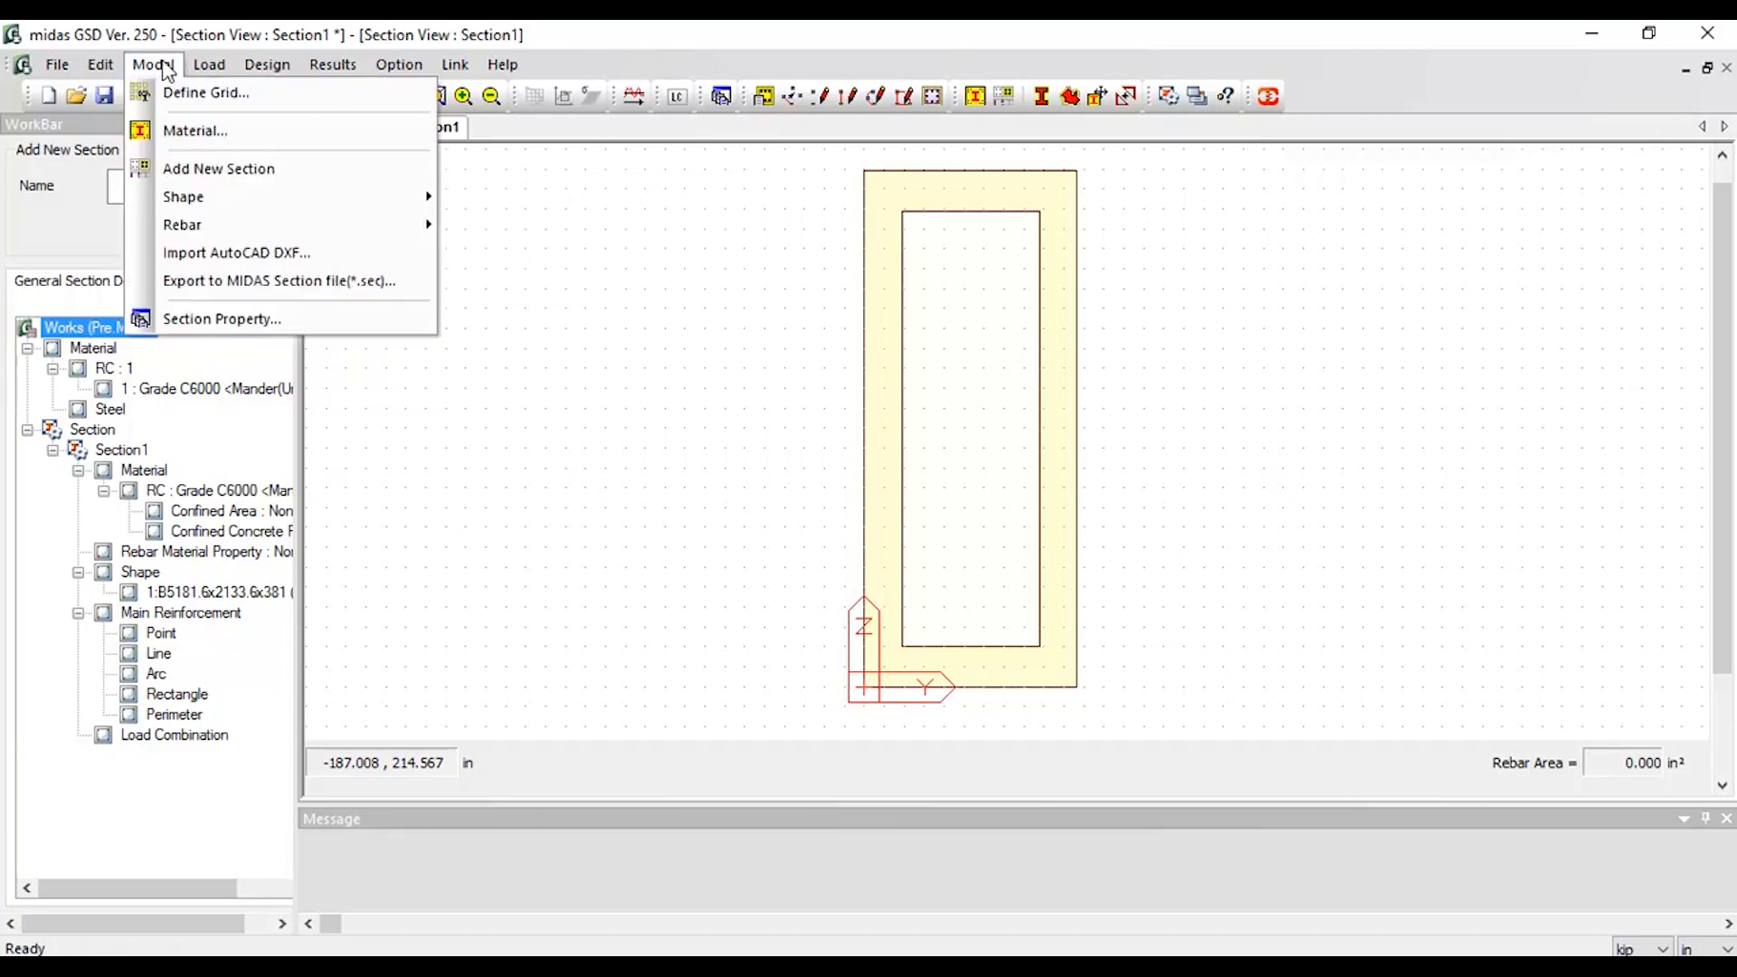
pyautogui.moveTo(254, 226)
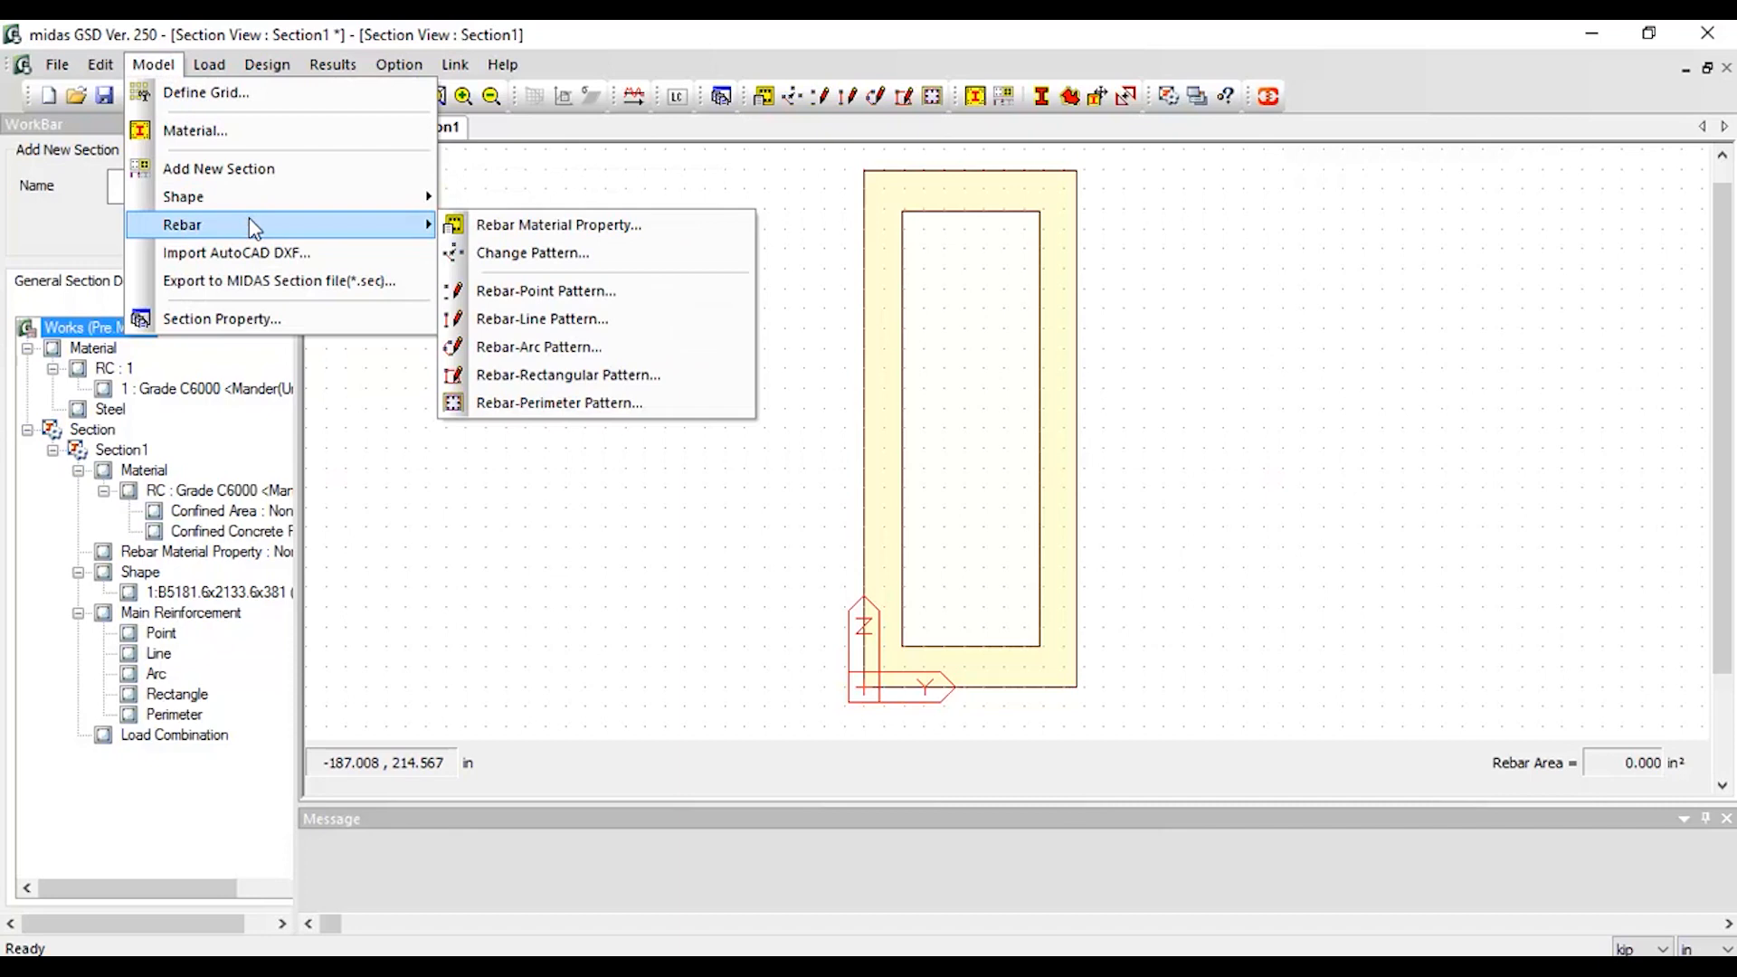
pyautogui.click(638, 226)
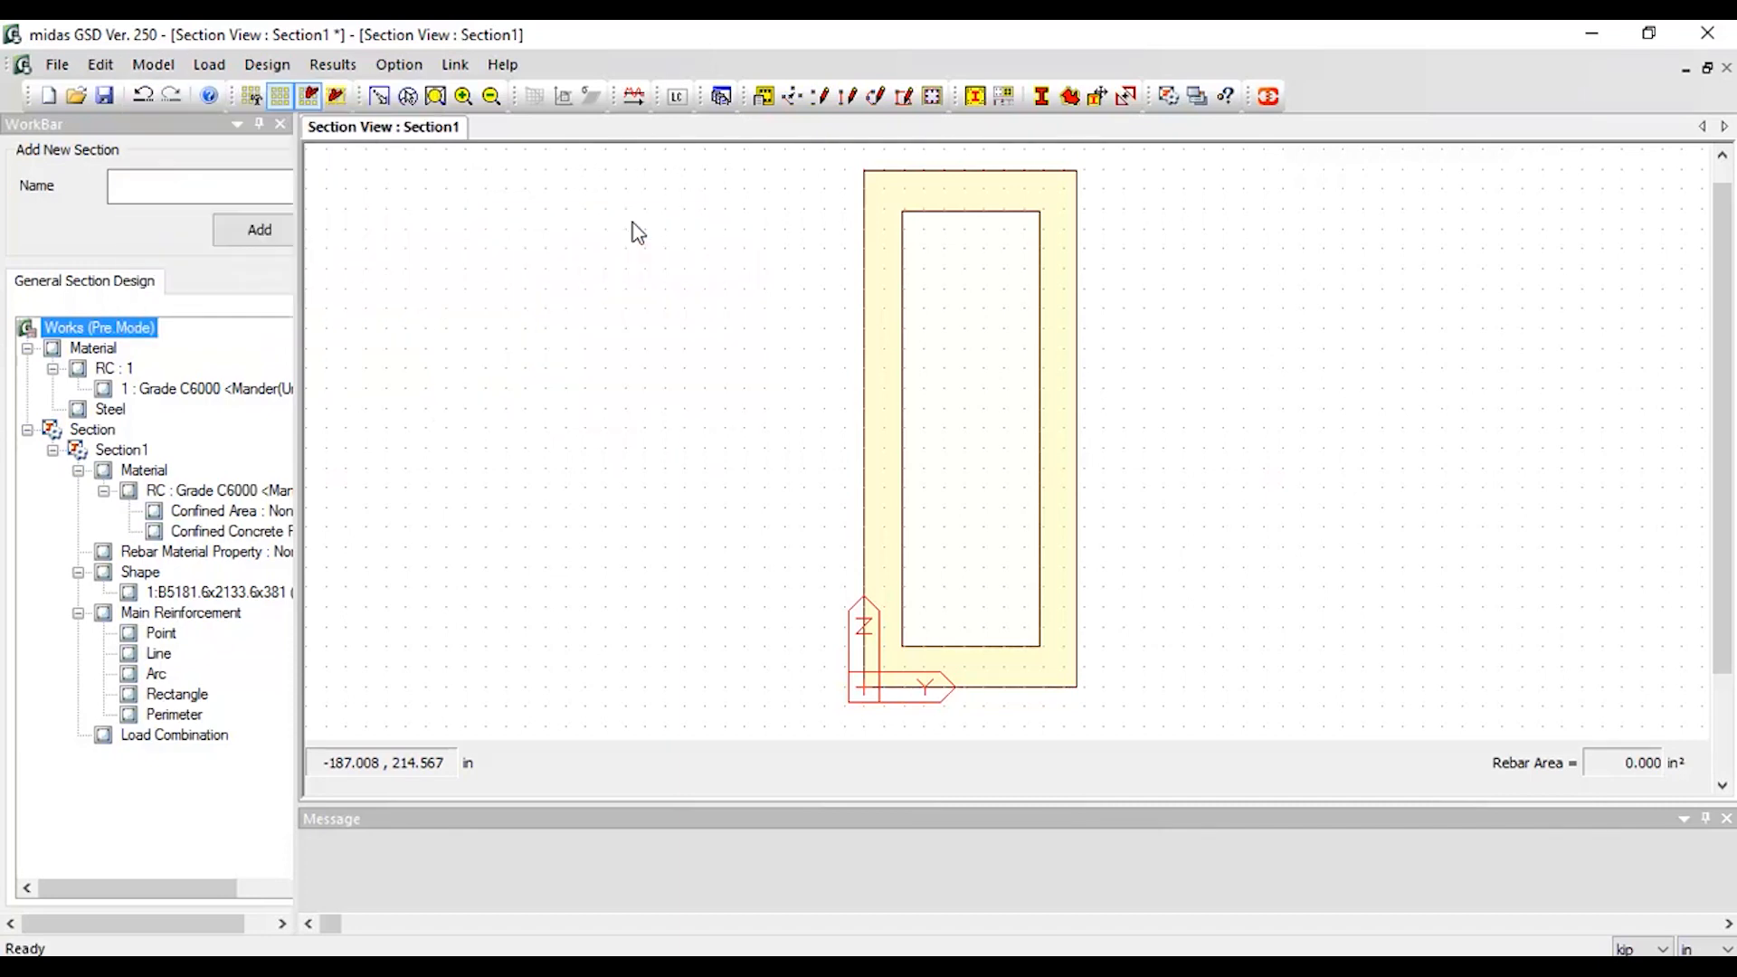
pyautogui.click(961, 427)
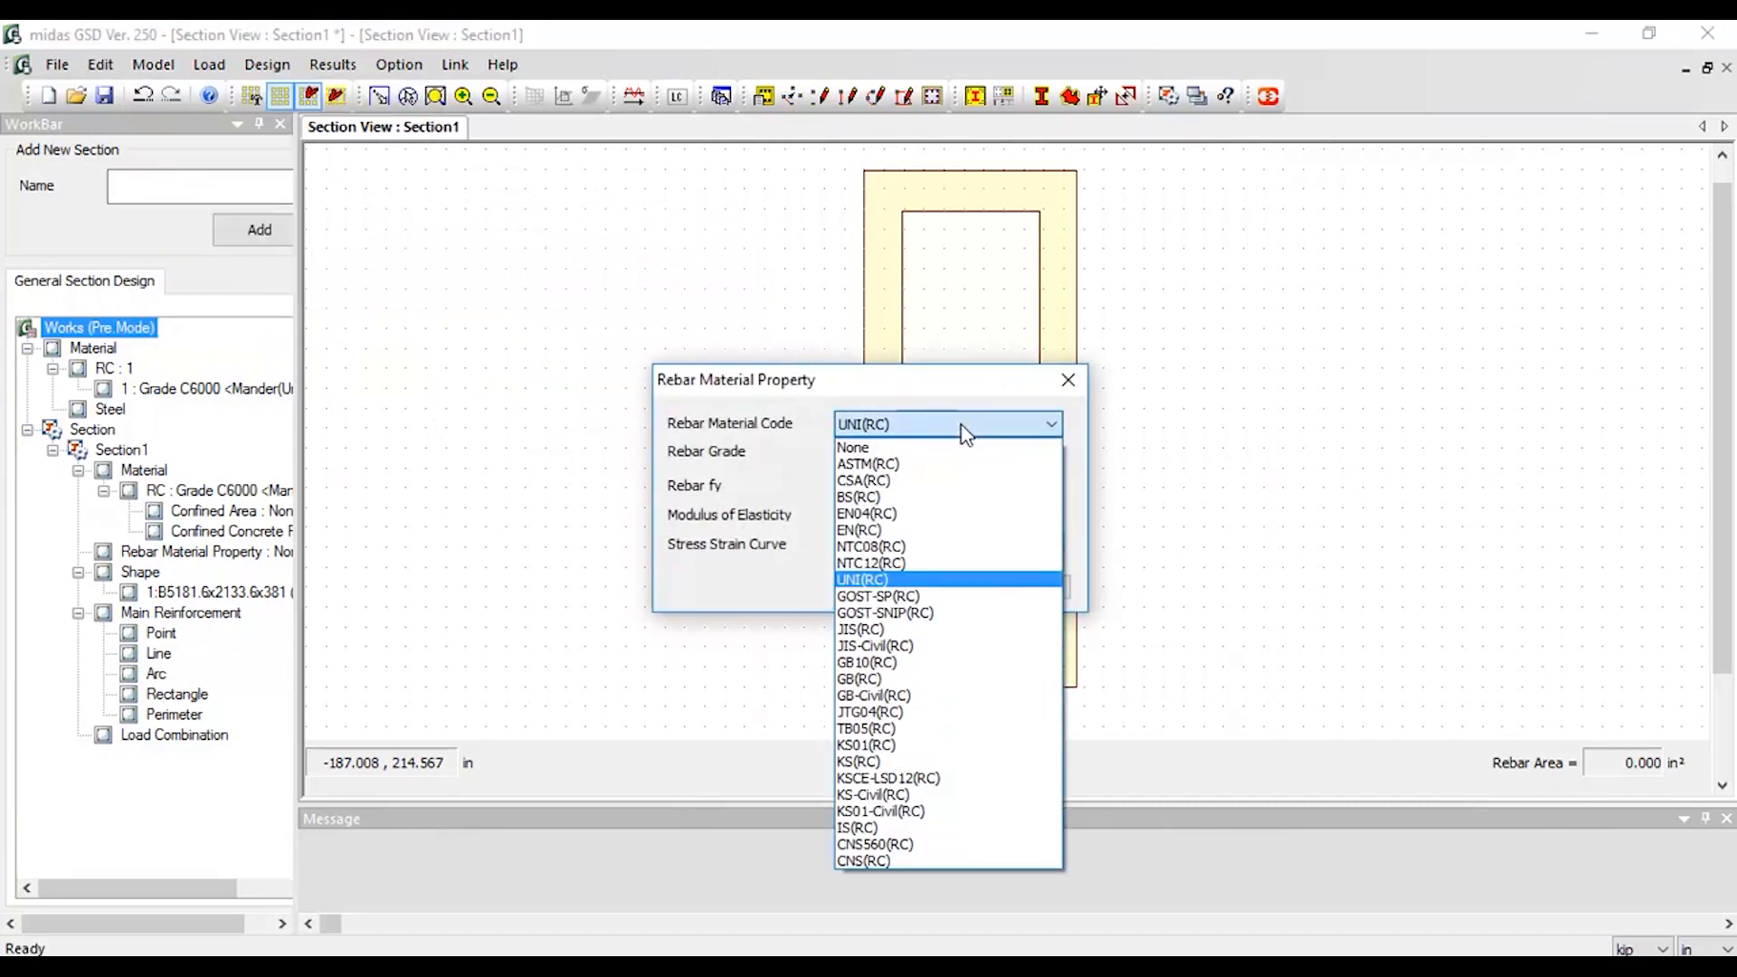
pyautogui.click(941, 471)
pyautogui.click(989, 465)
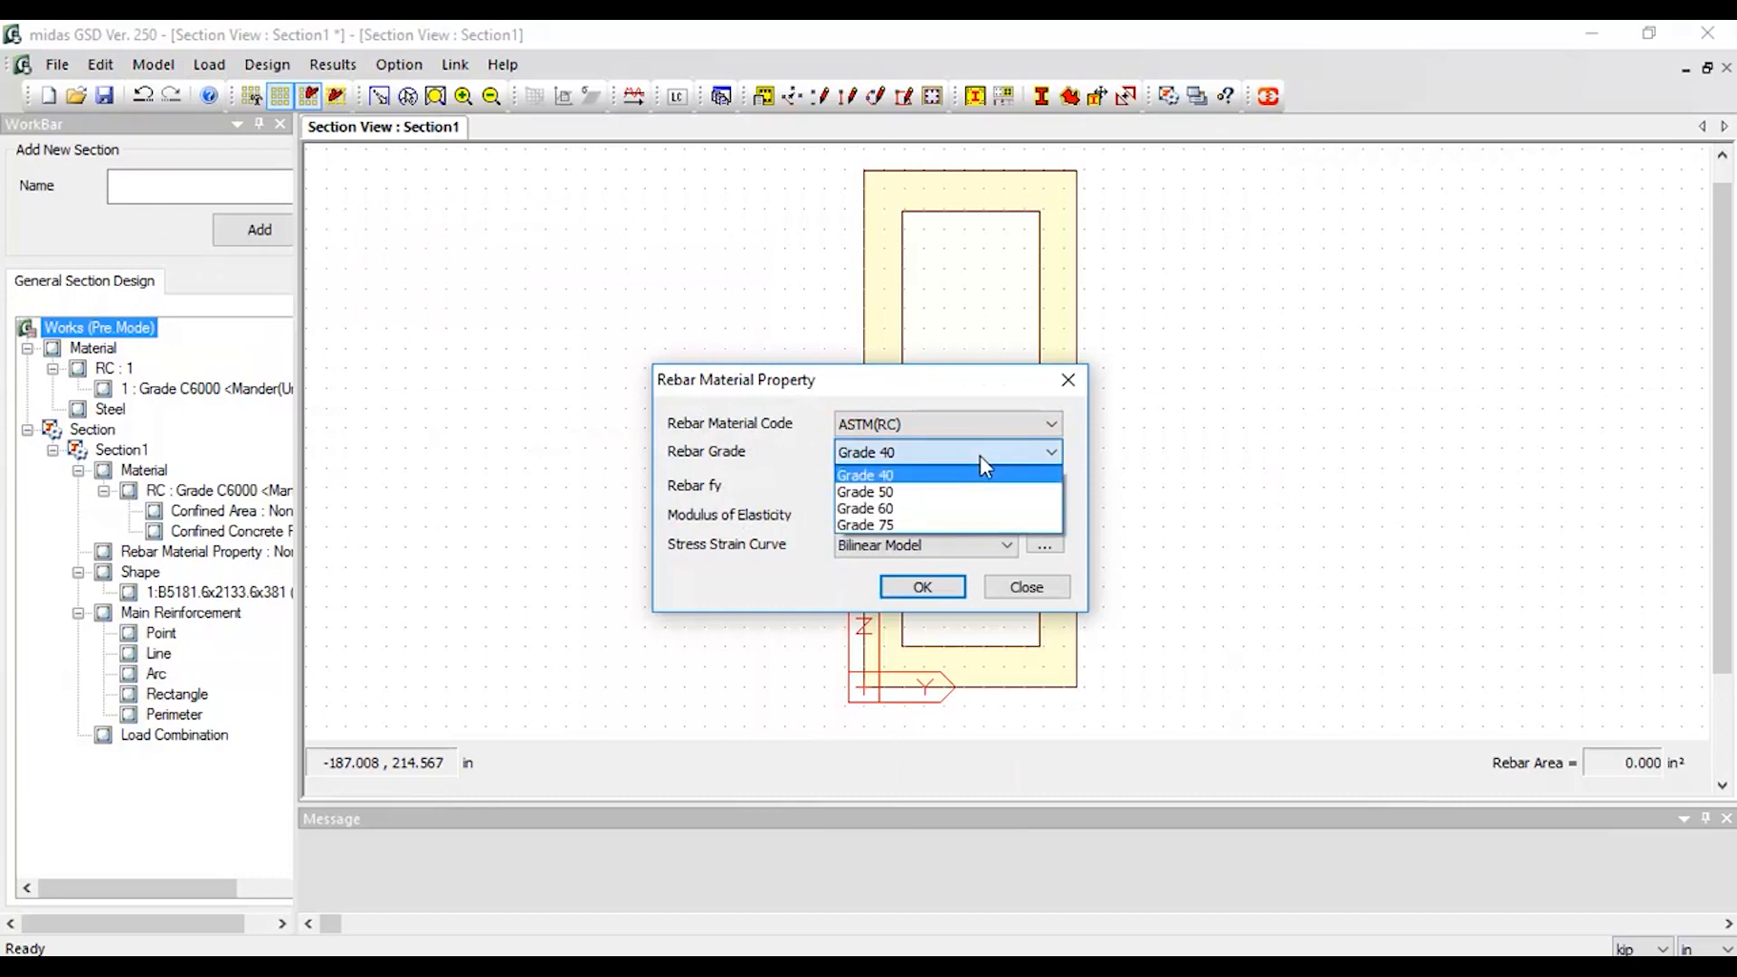
pyautogui.click(977, 496)
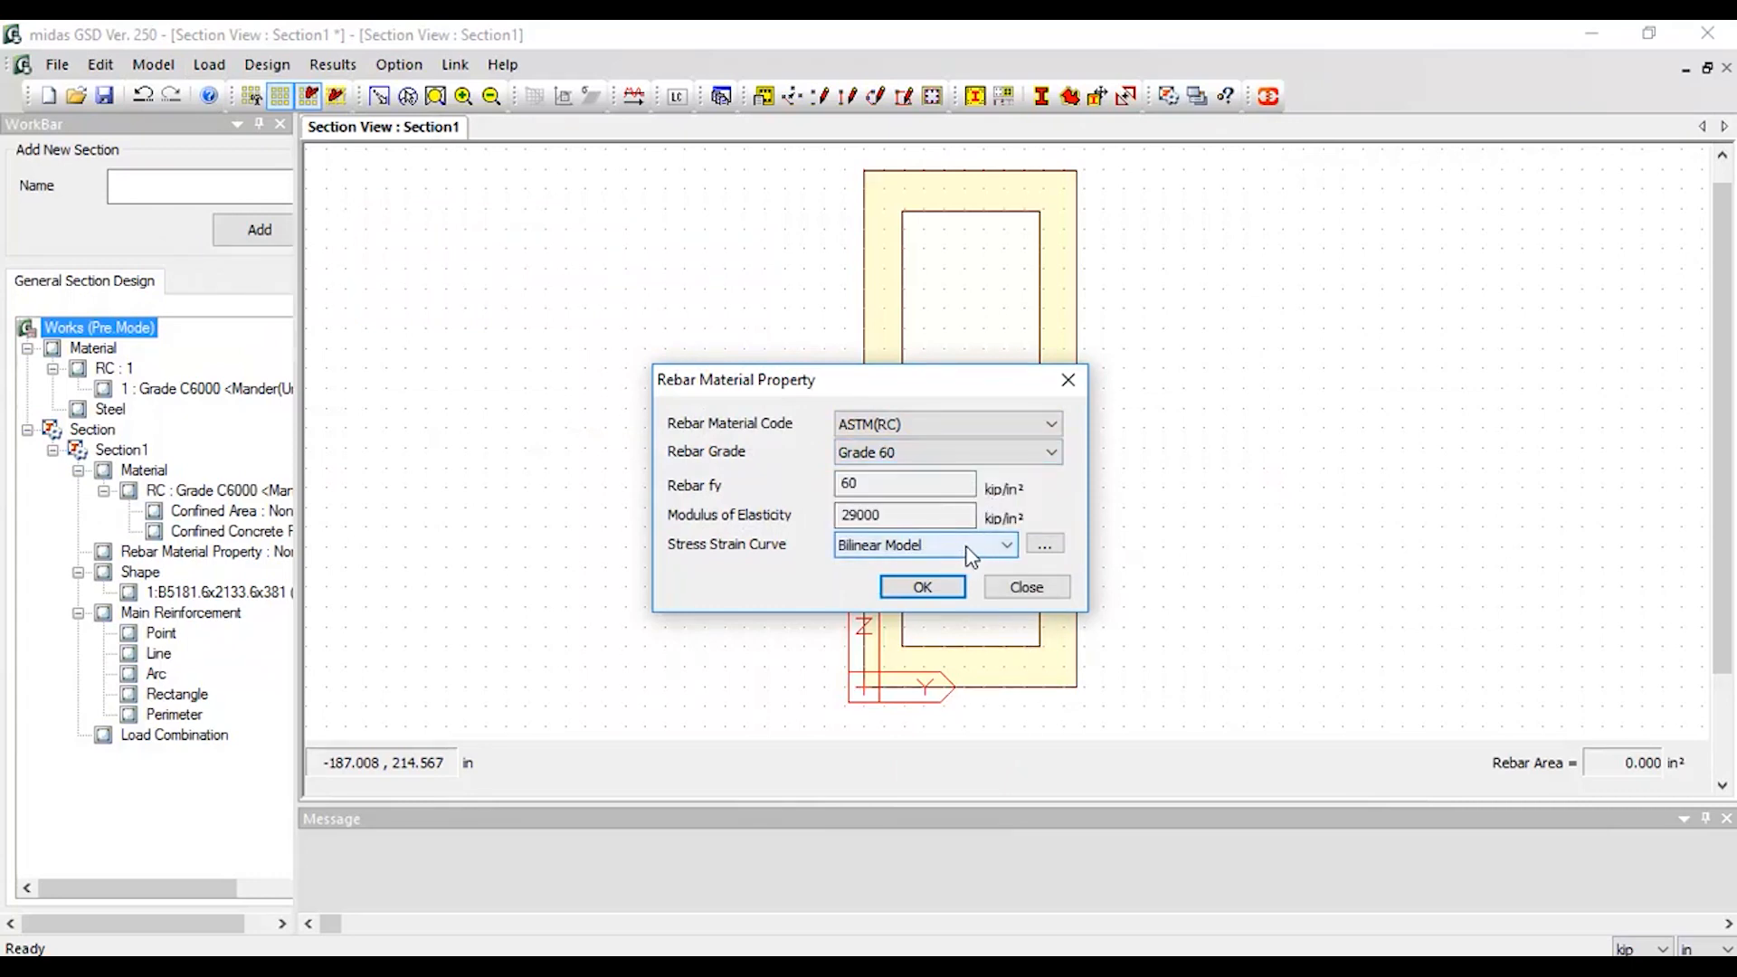
# - Review the nonlinear properties of the rebar's Bilinear Model without changing them, and save the rebar material
pyautogui.click(1045, 545)
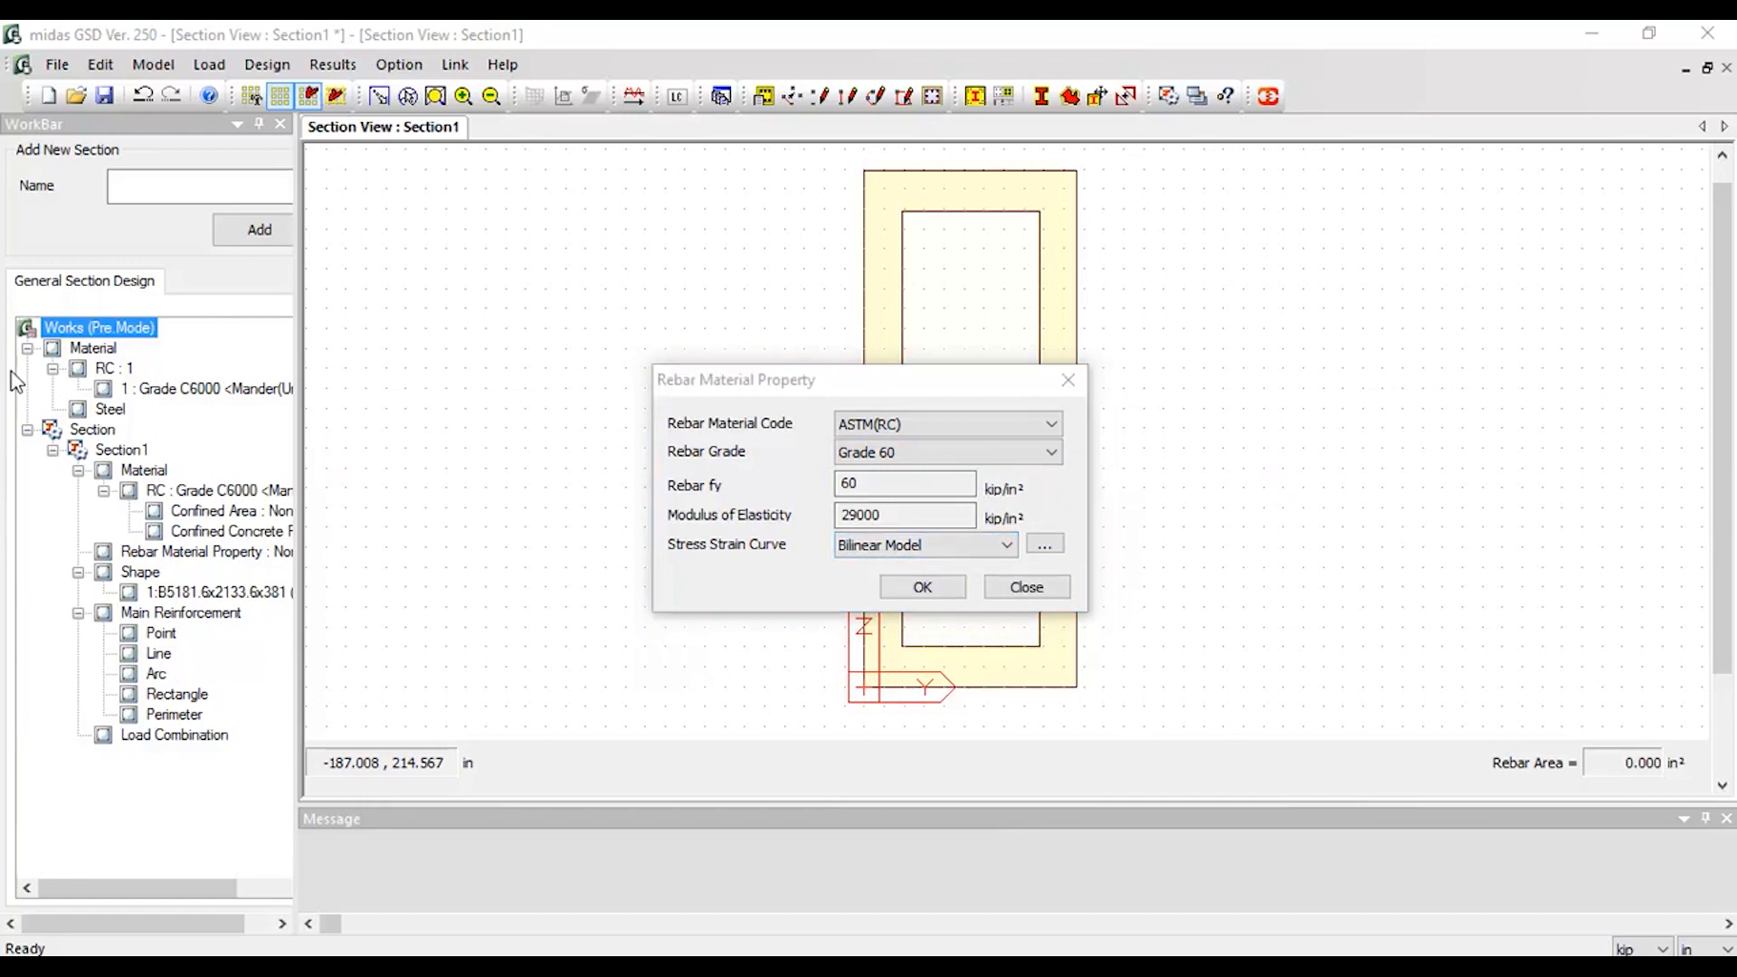
pyautogui.click(1043, 548)
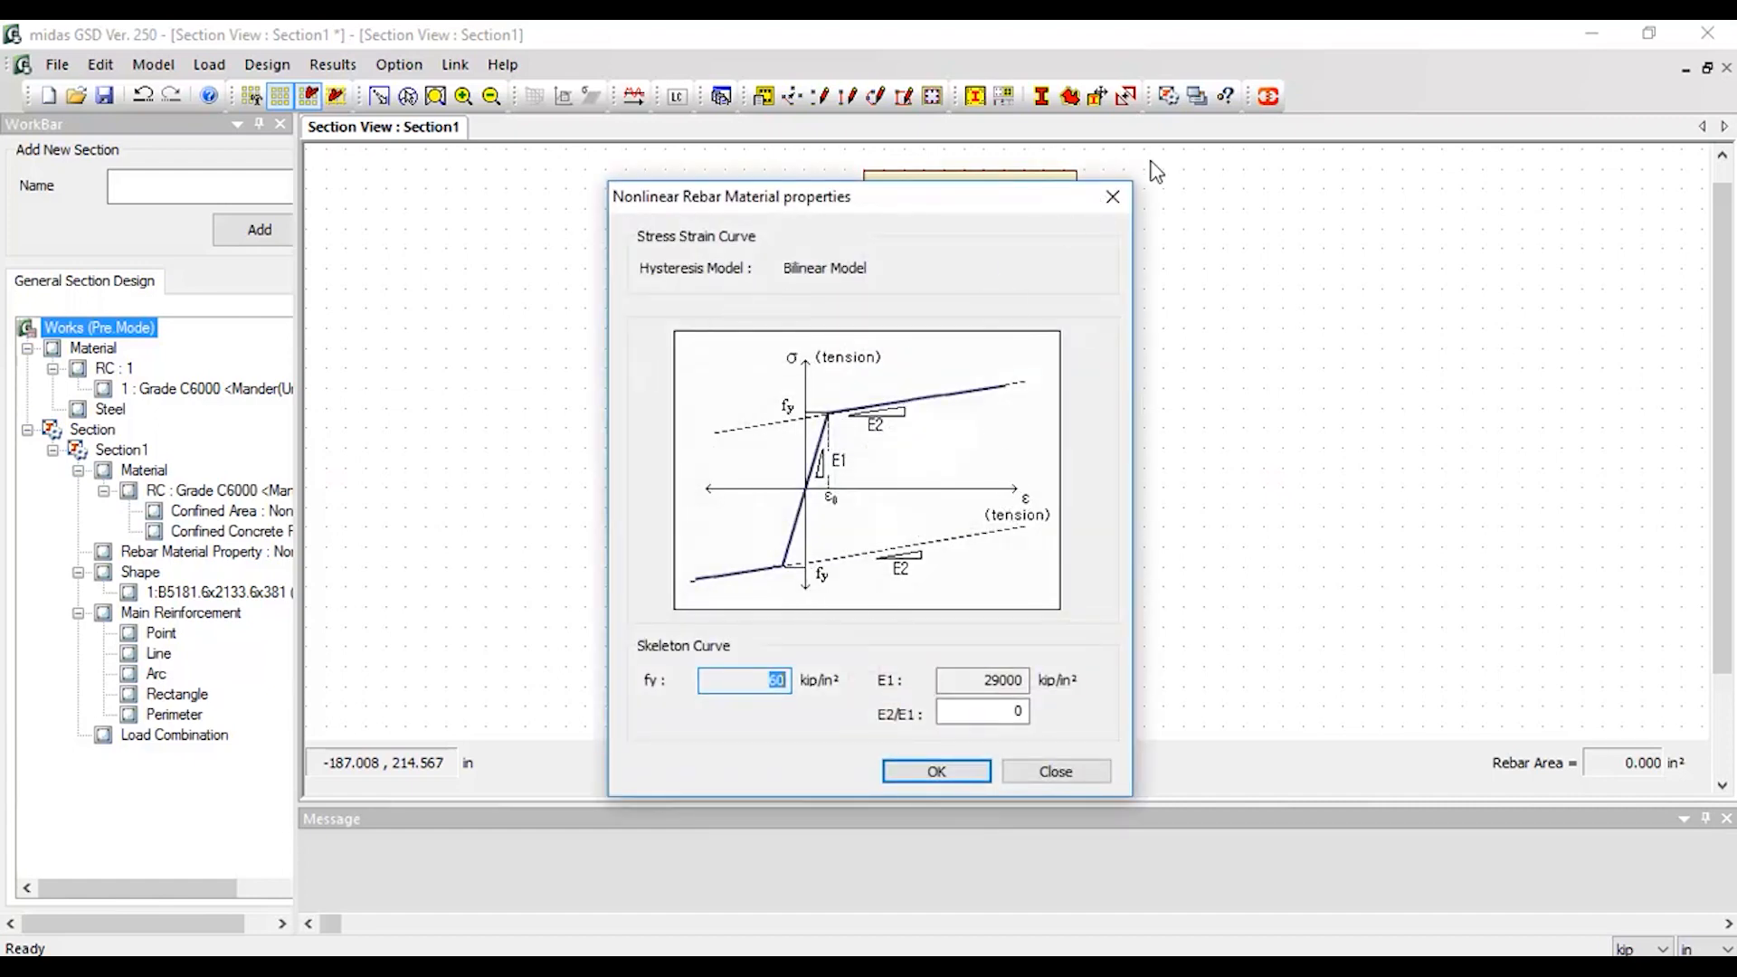
pyautogui.click(1113, 196)
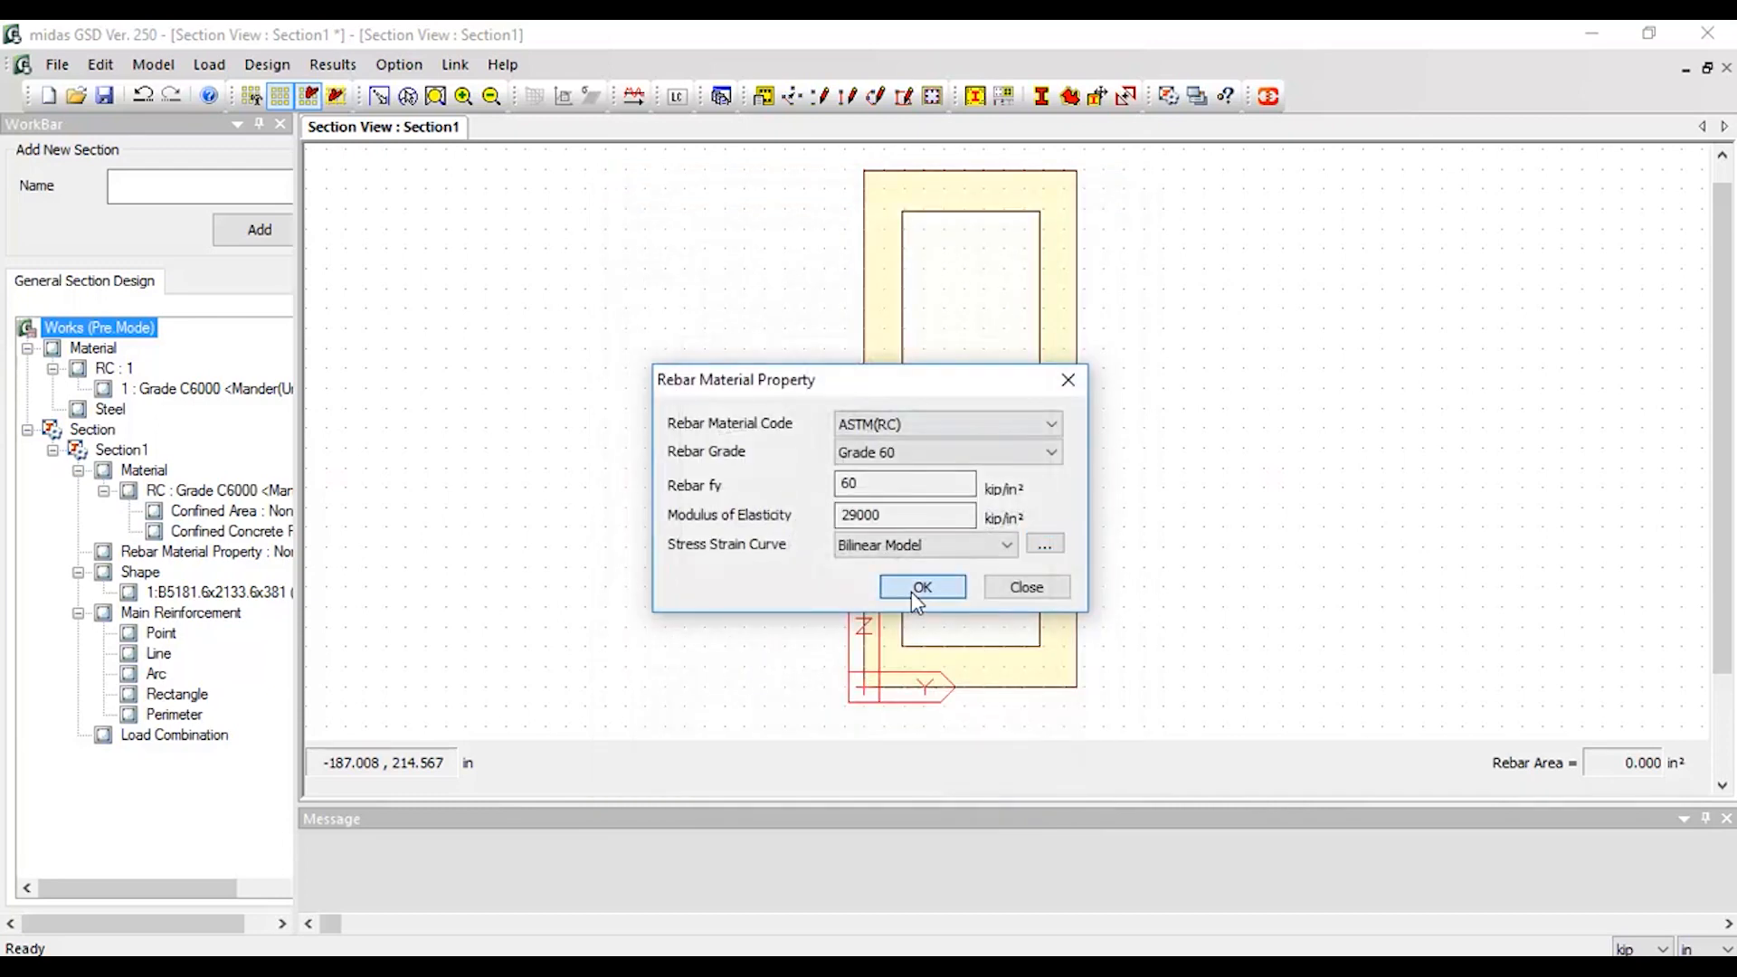
pyautogui.click(920, 589)
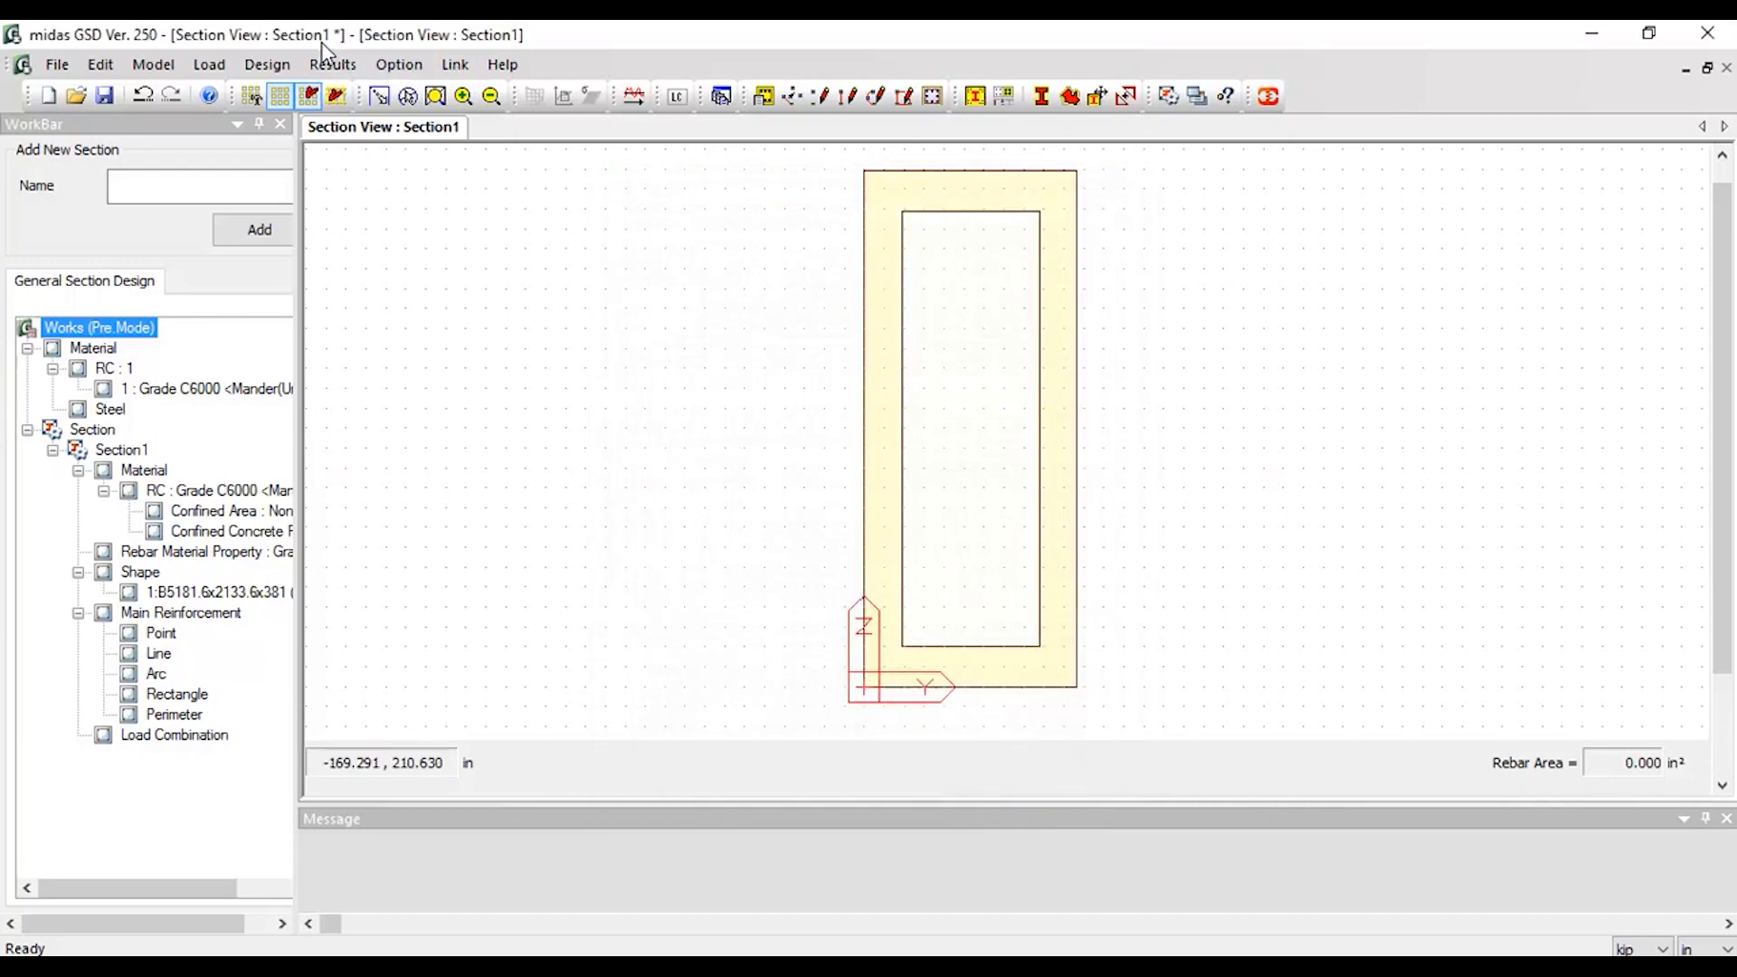
# - Set up a perimeter rebar pattern with #11 bars, 3.3 in from concrete face to rebar center, and a Rotate Angle value of 69
pyautogui.click(145, 68)
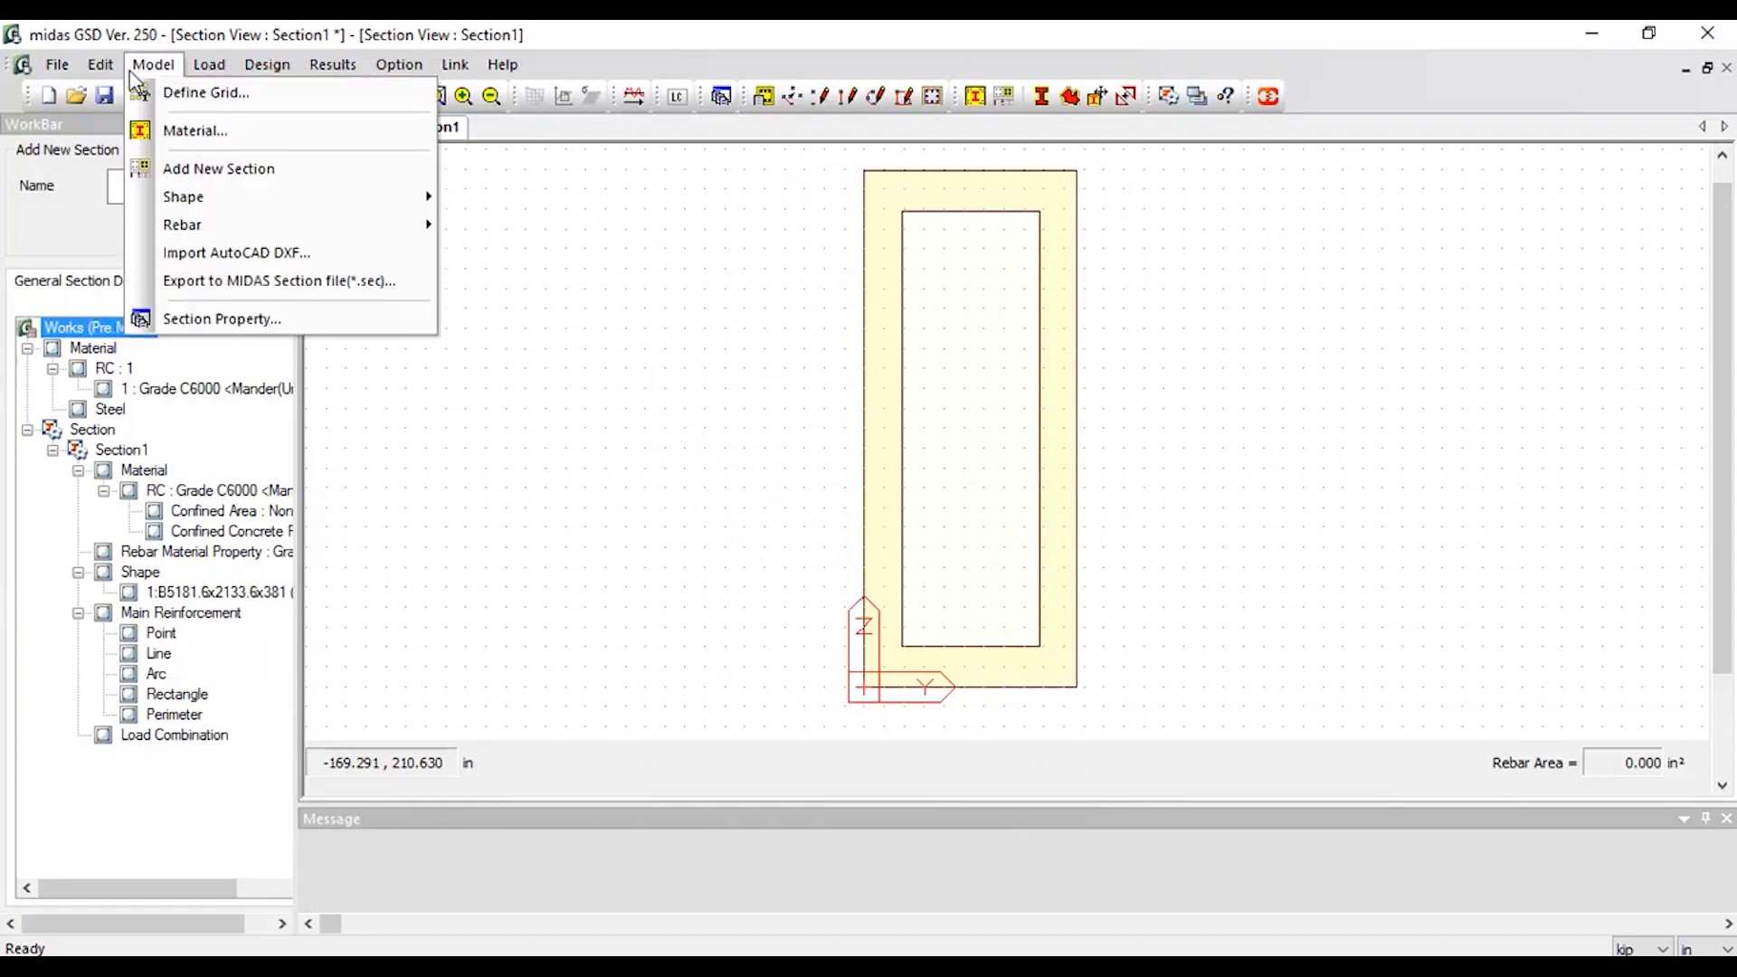
pyautogui.moveTo(241, 226)
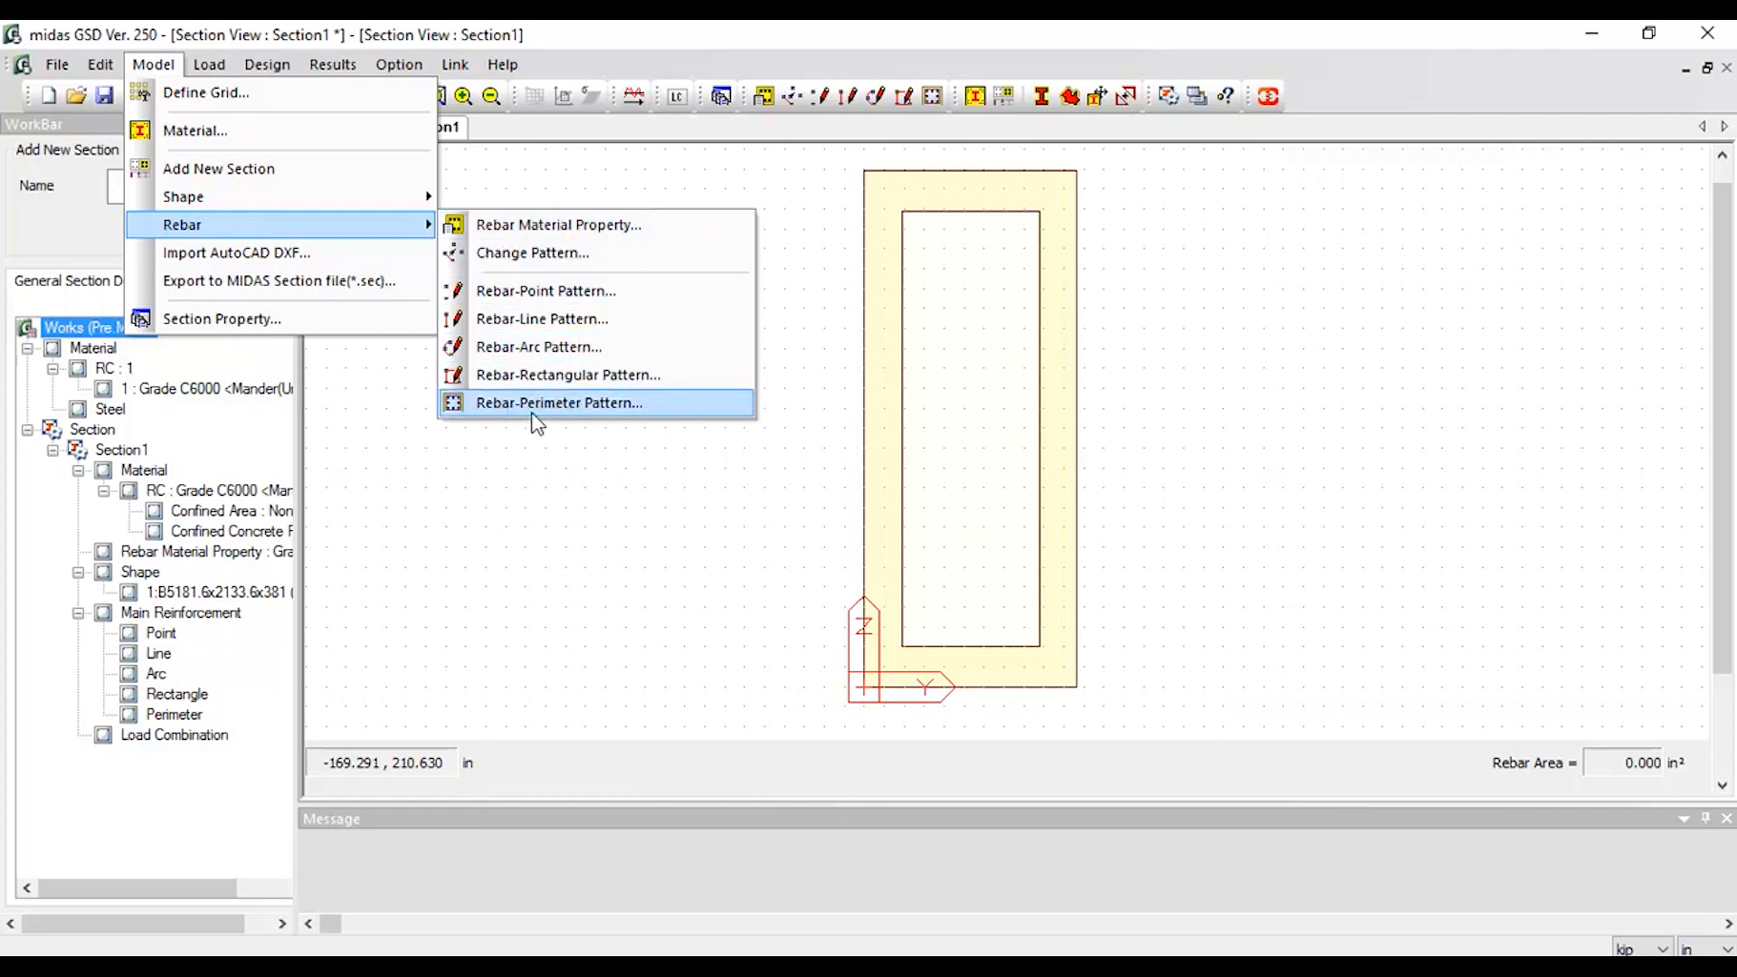
pyautogui.click(561, 404)
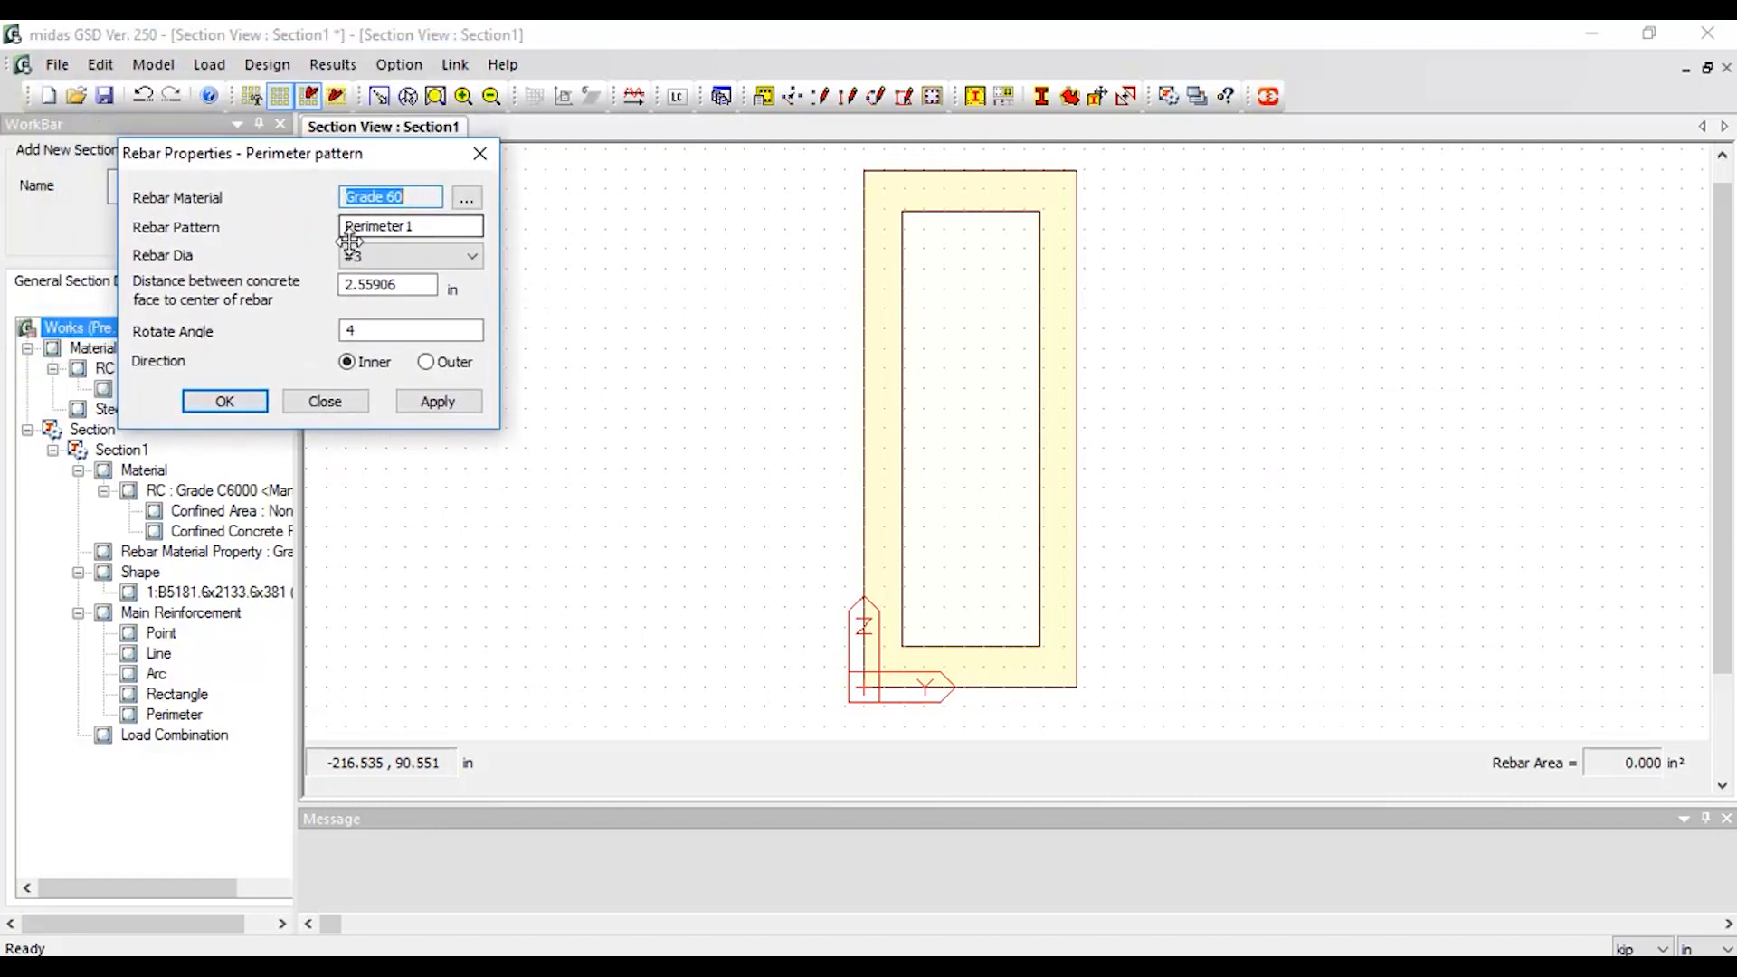
pyautogui.click(411, 256)
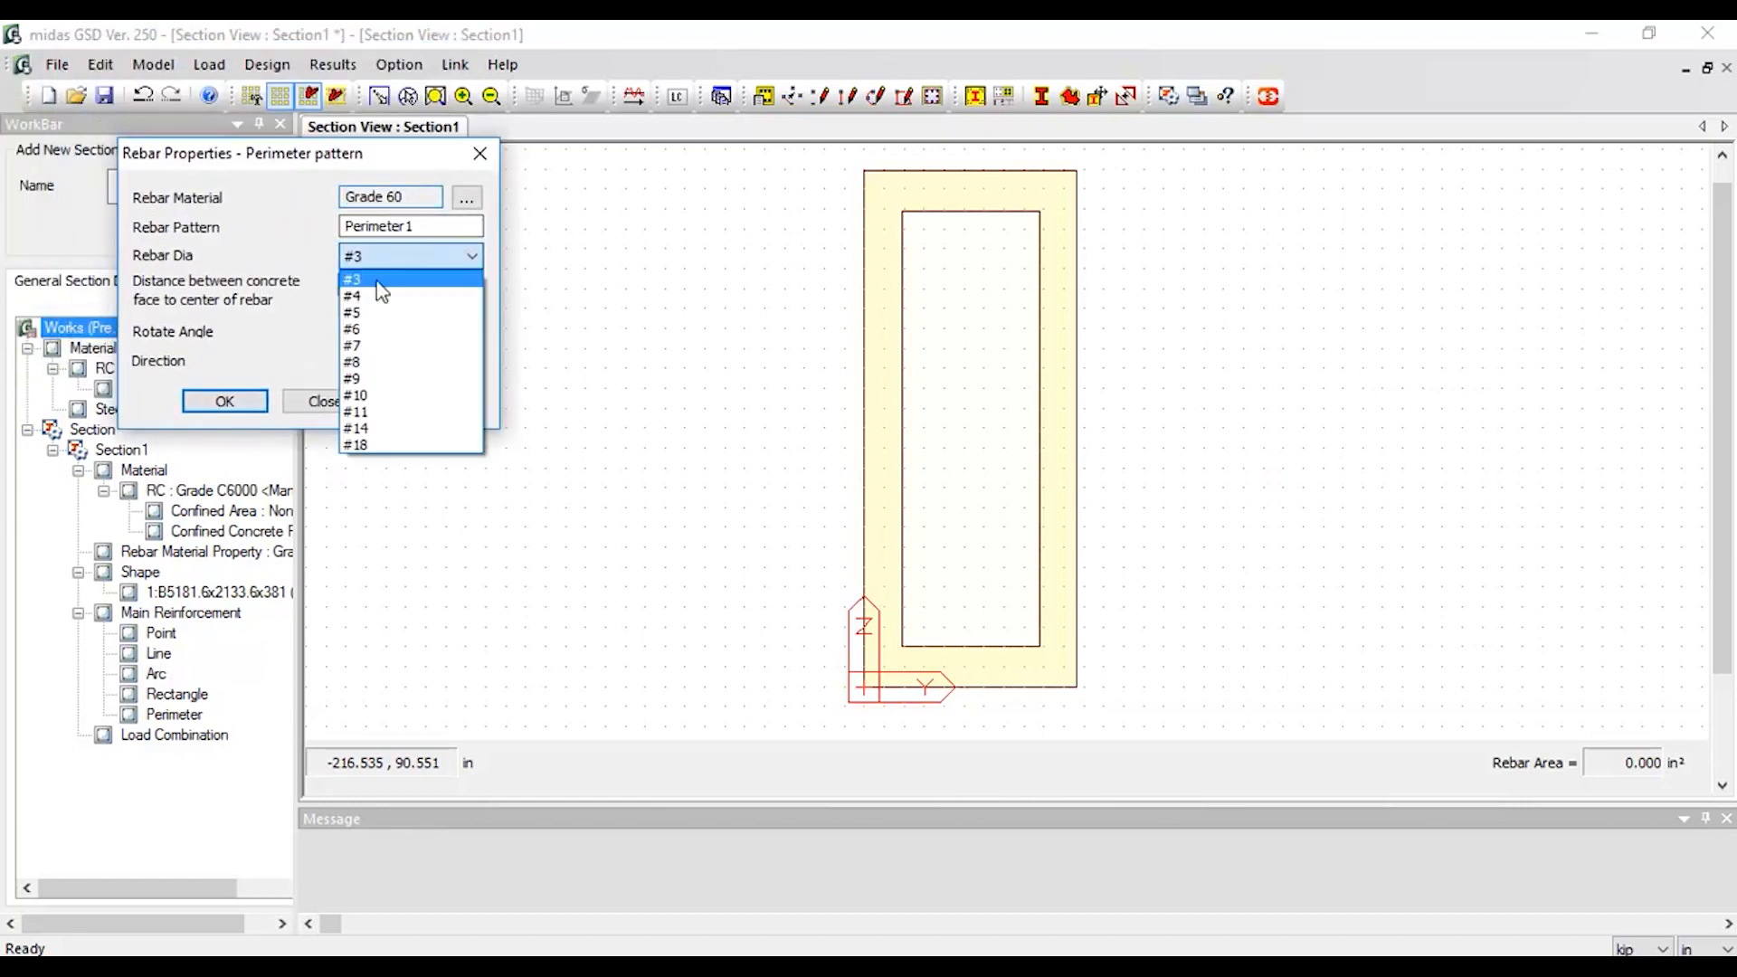
pyautogui.click(365, 412)
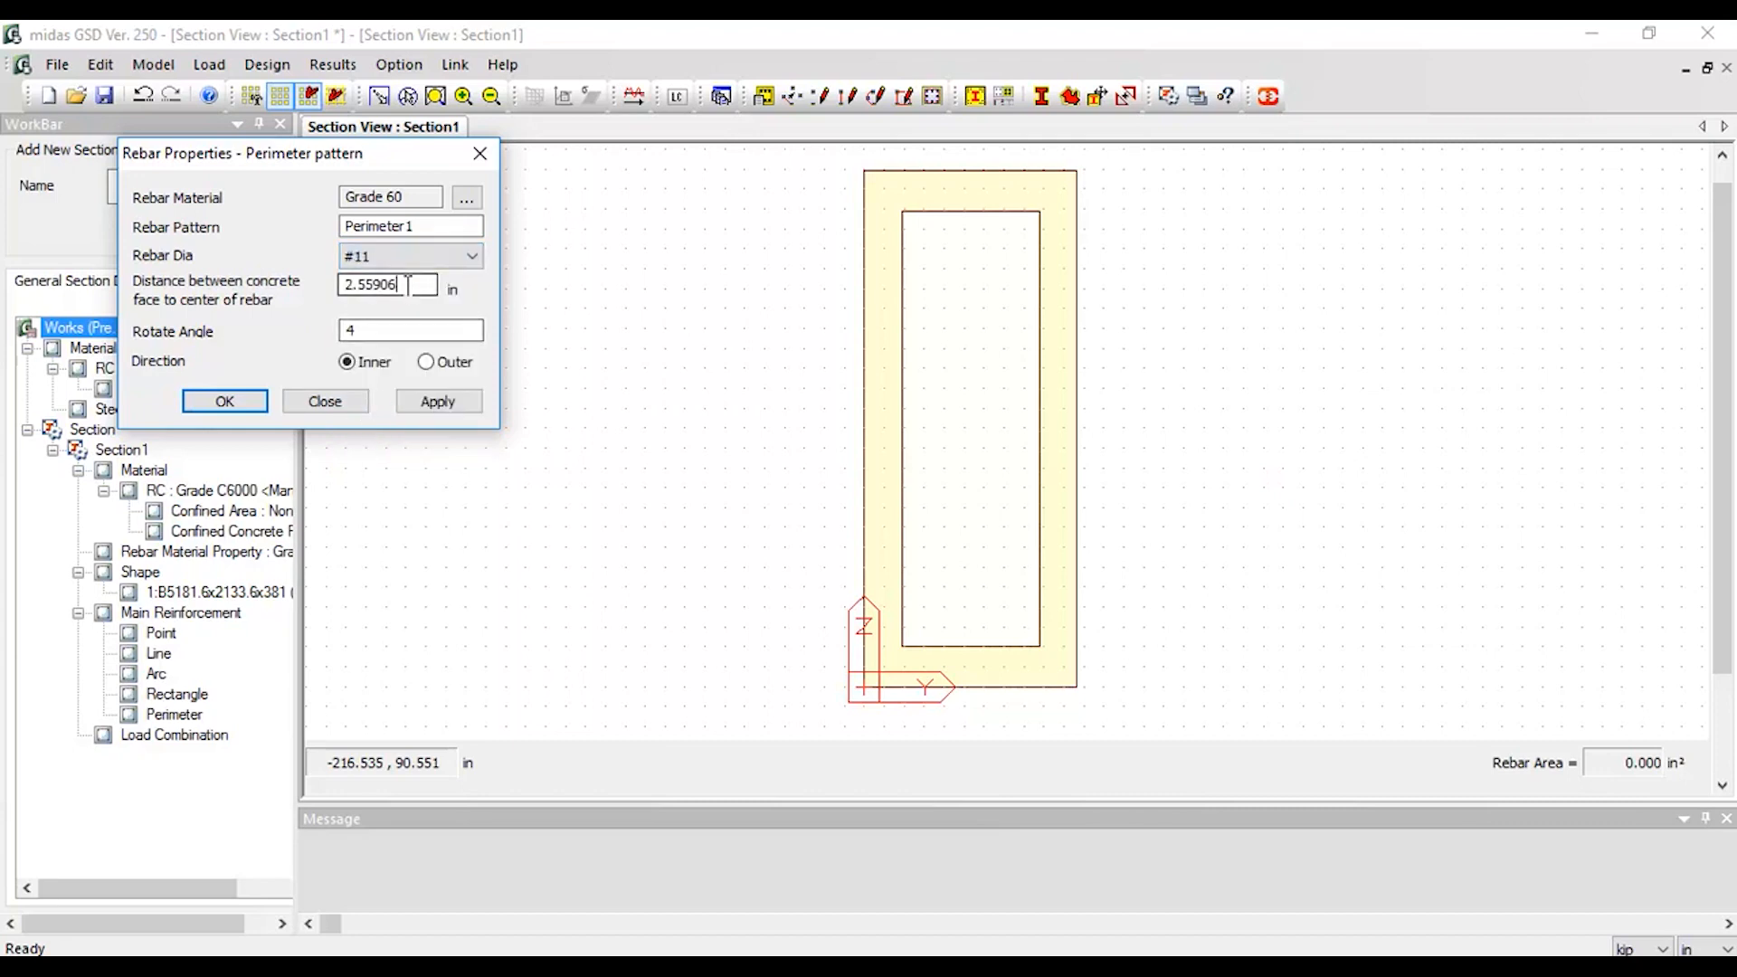
pyautogui.write('3.3')
pyautogui.moveTo(252, 154); pyautogui.dragTo(215, 251)
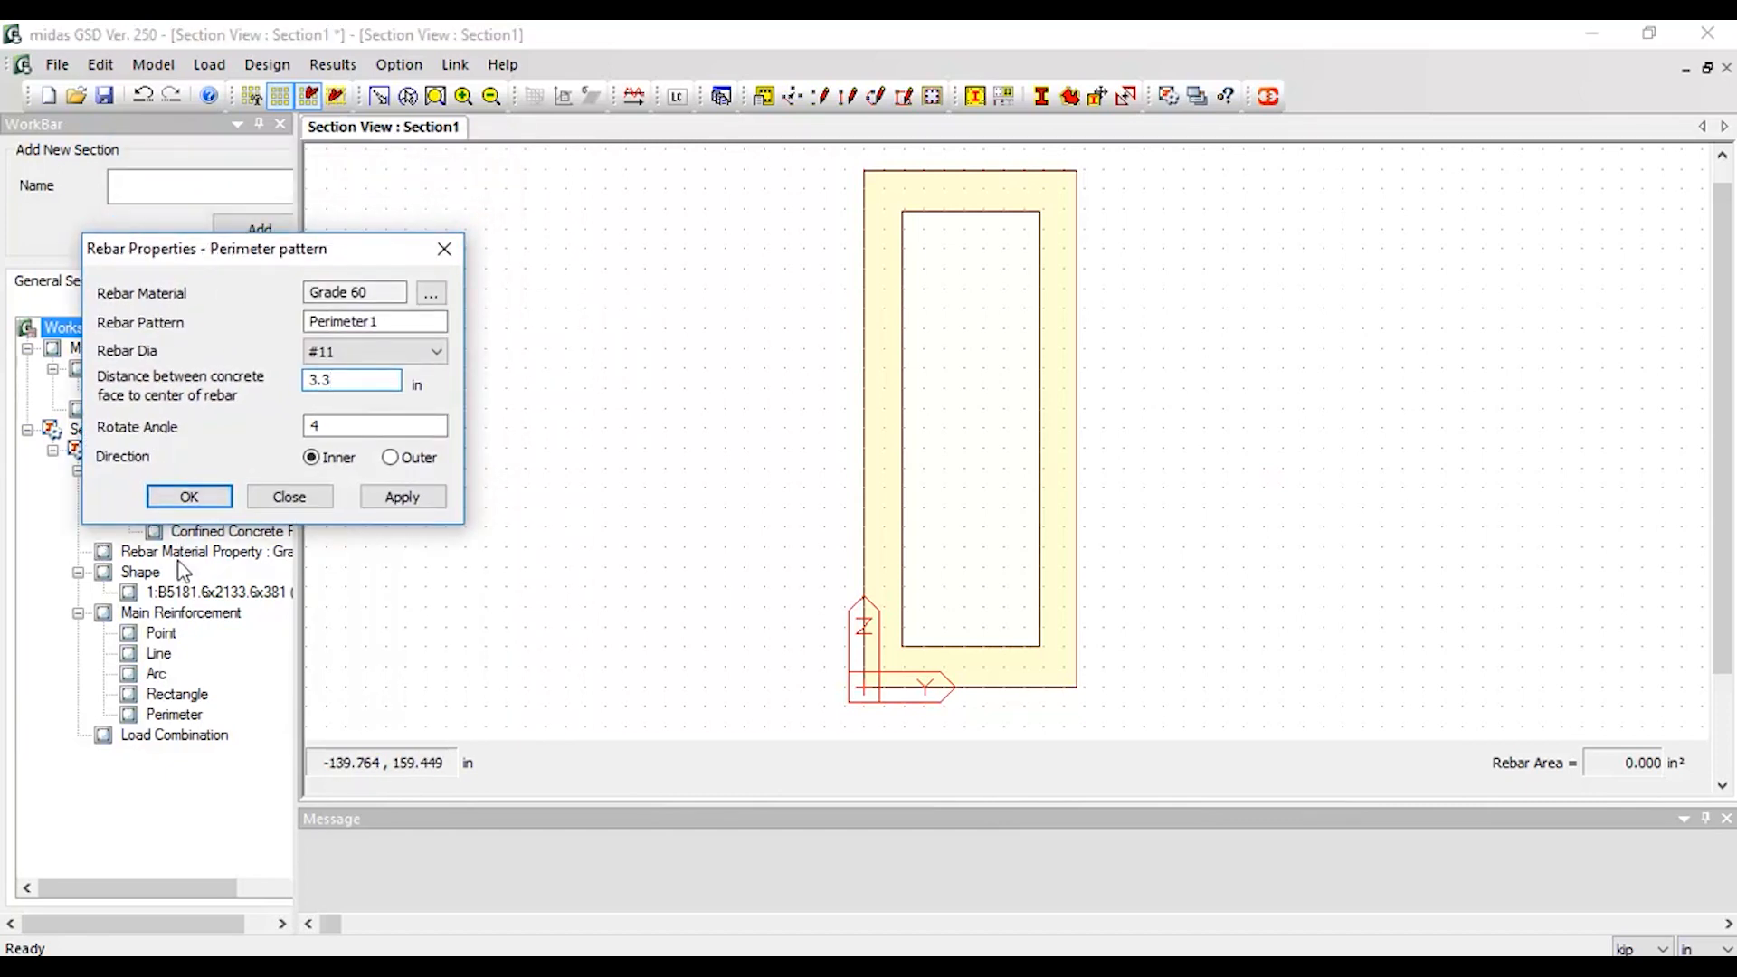
pyautogui.press('Tab')
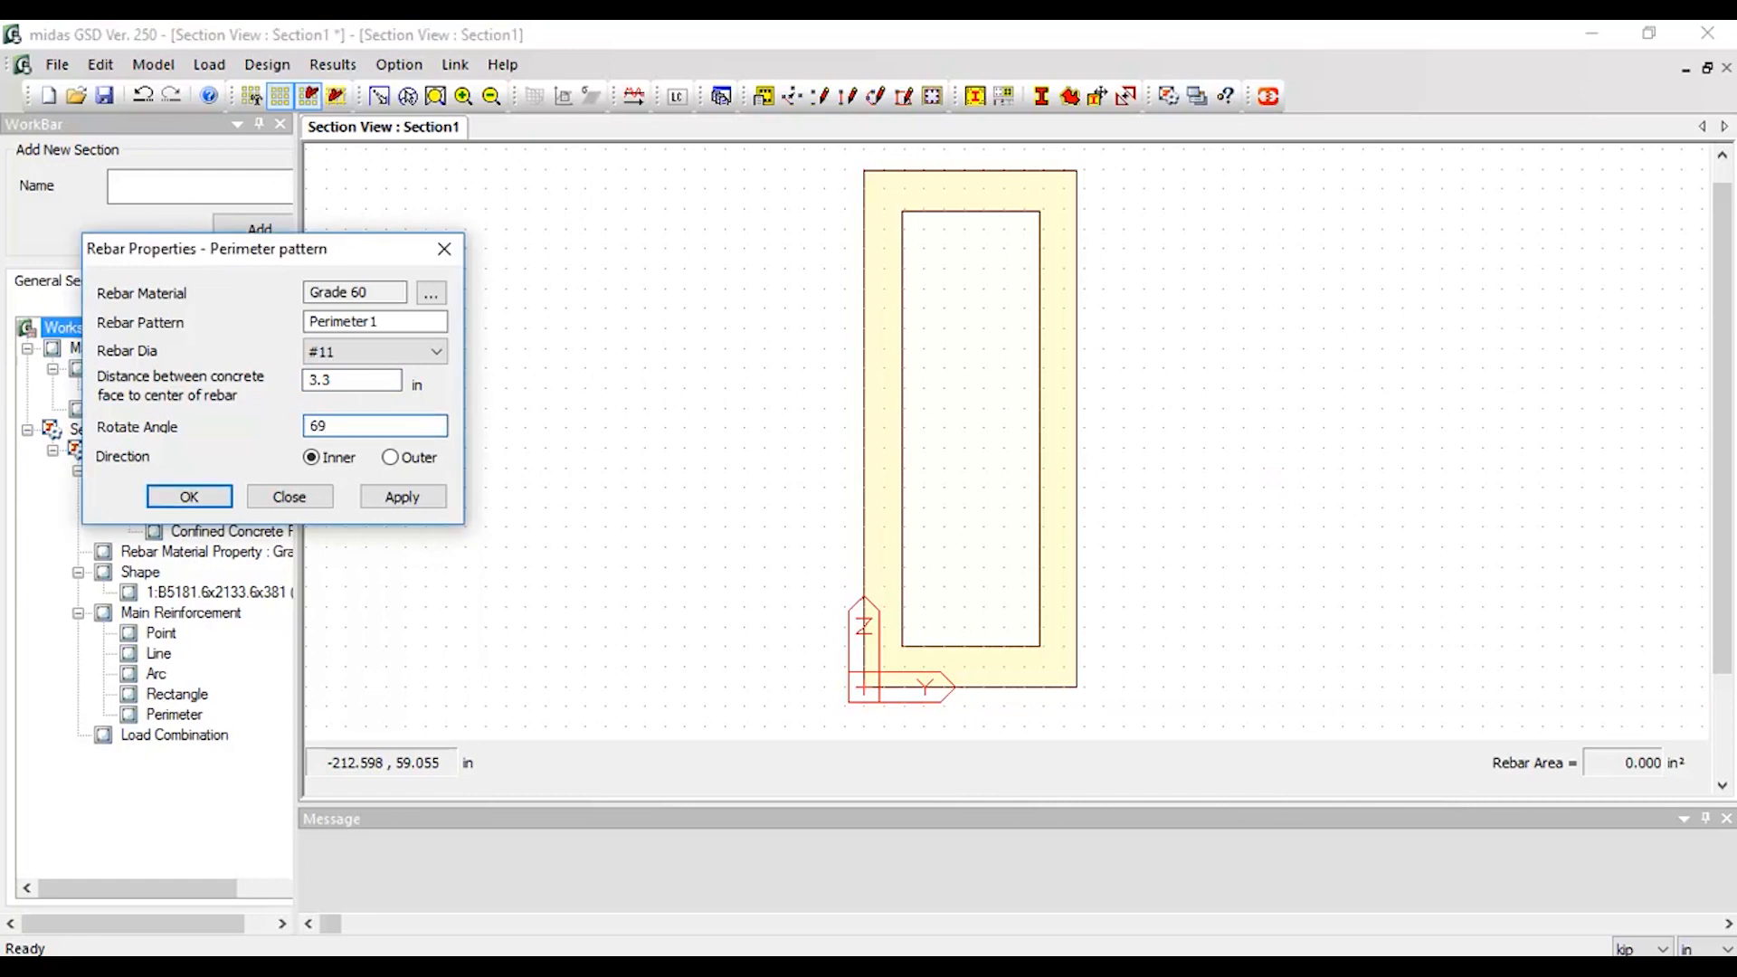
# - Apply the inner perimeter rebar pattern to the box shape and close the rebar properties
pyautogui.click(419, 499)
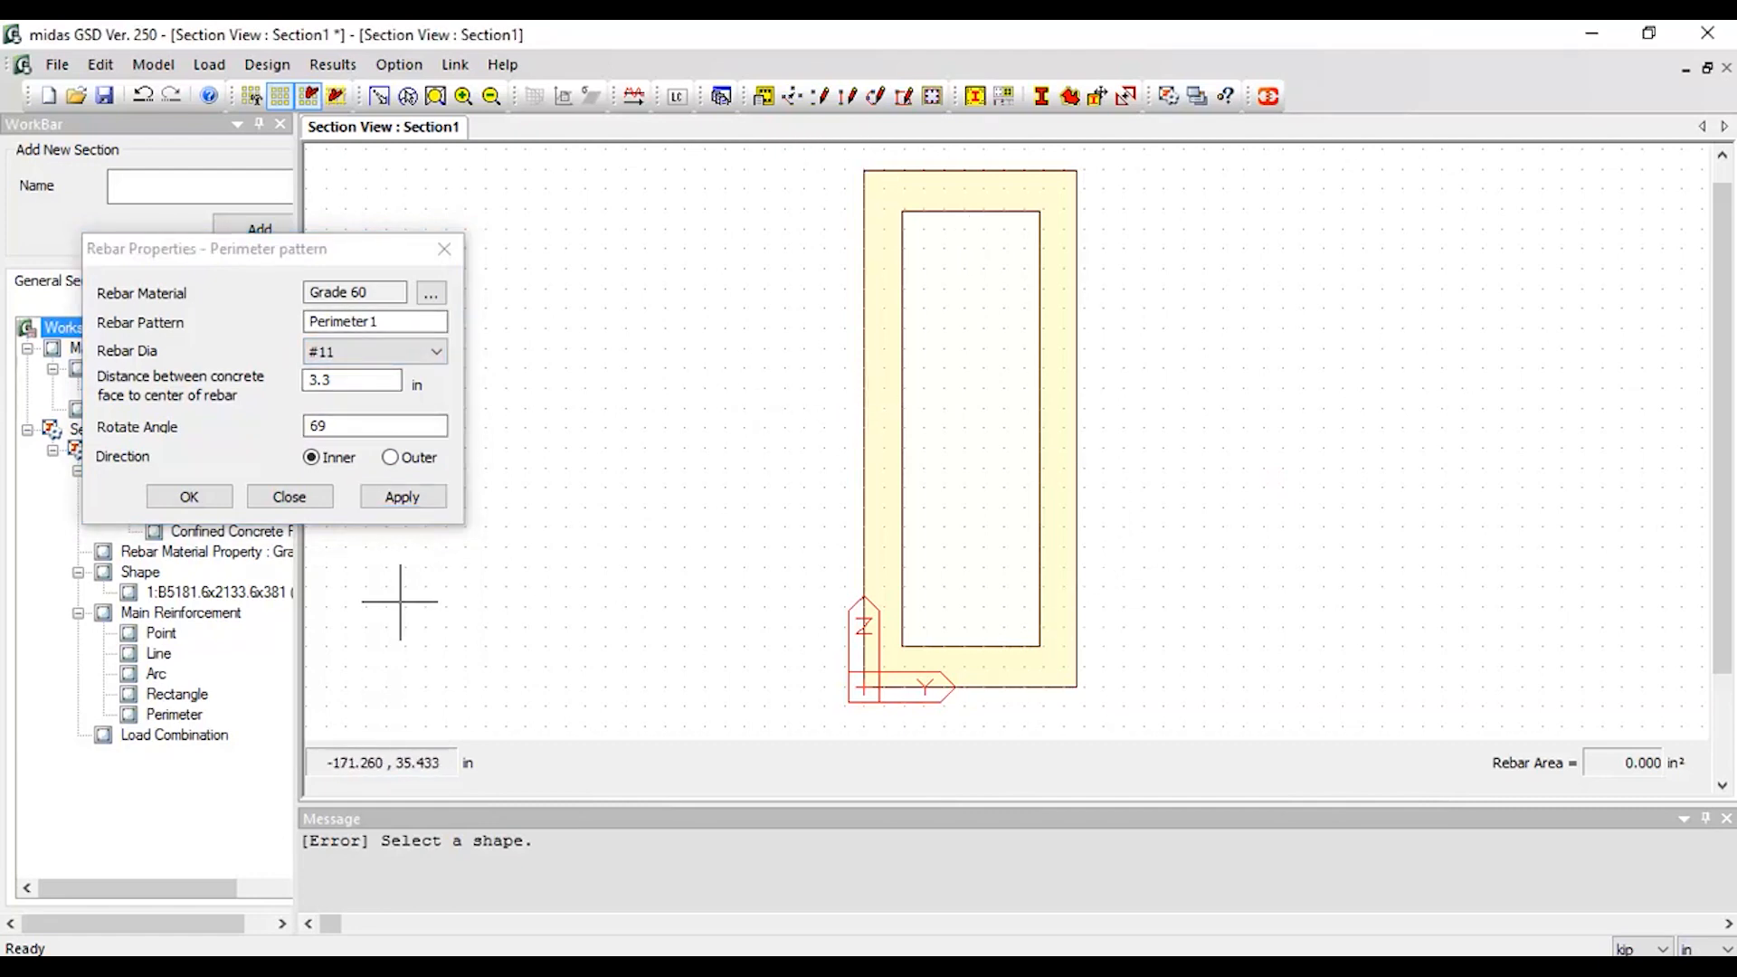
pyautogui.click(204, 593)
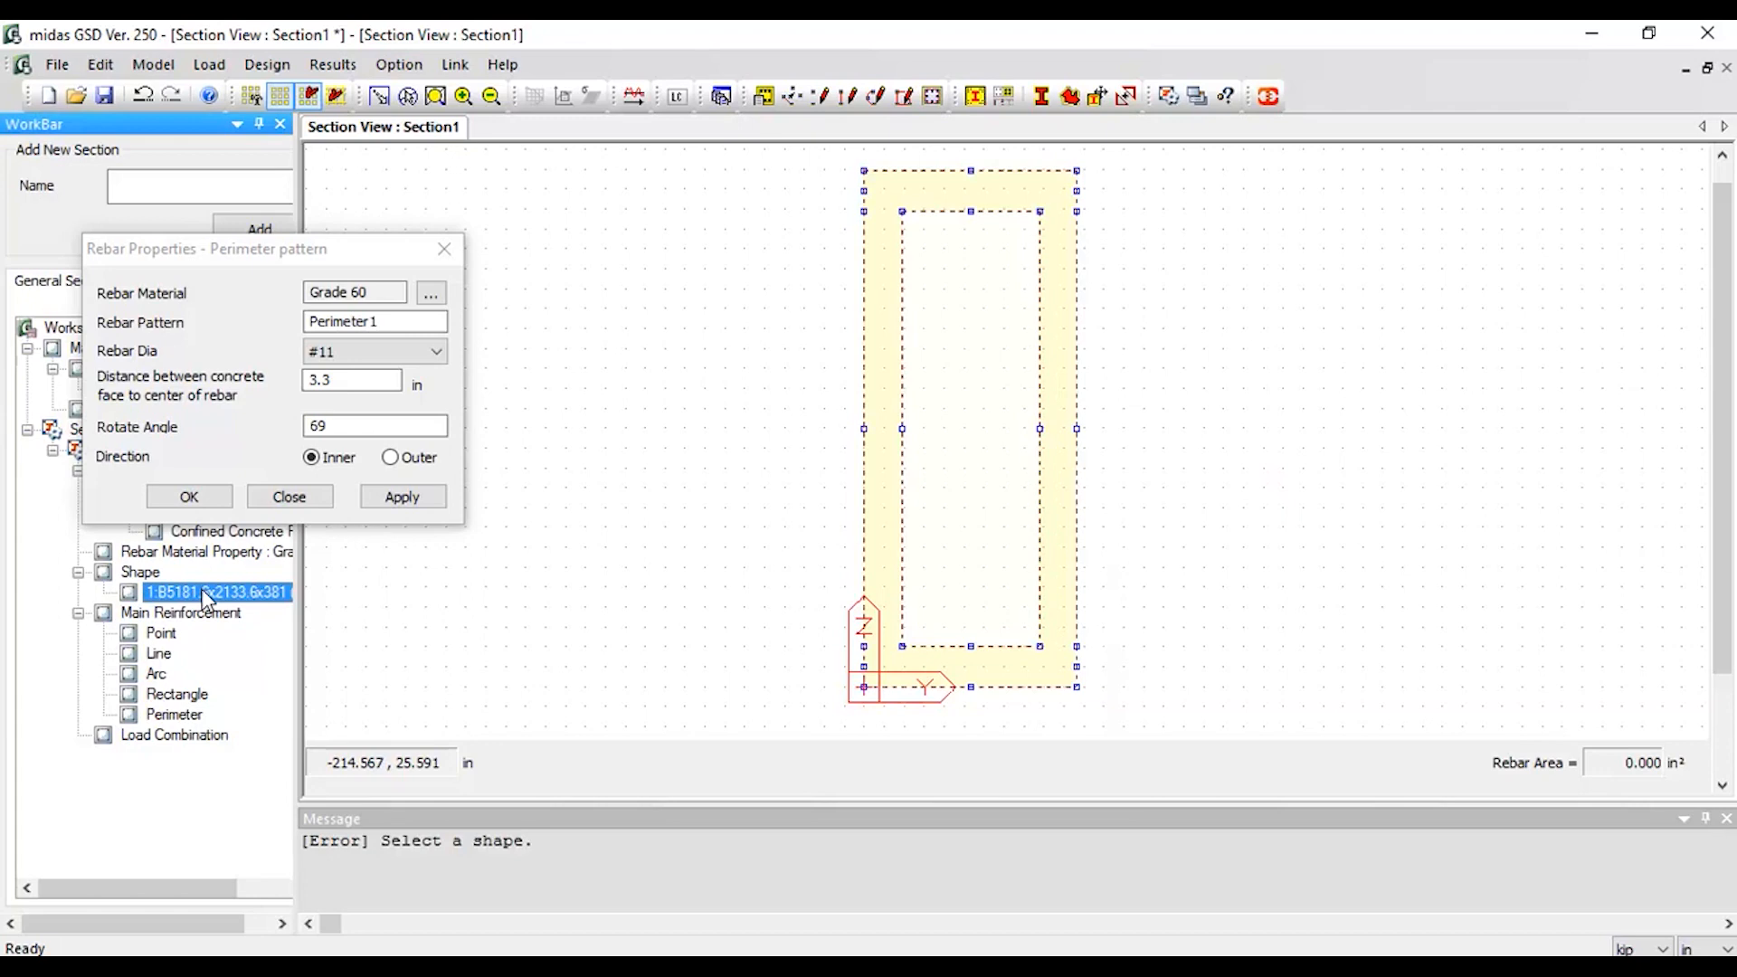
pyautogui.click(402, 498)
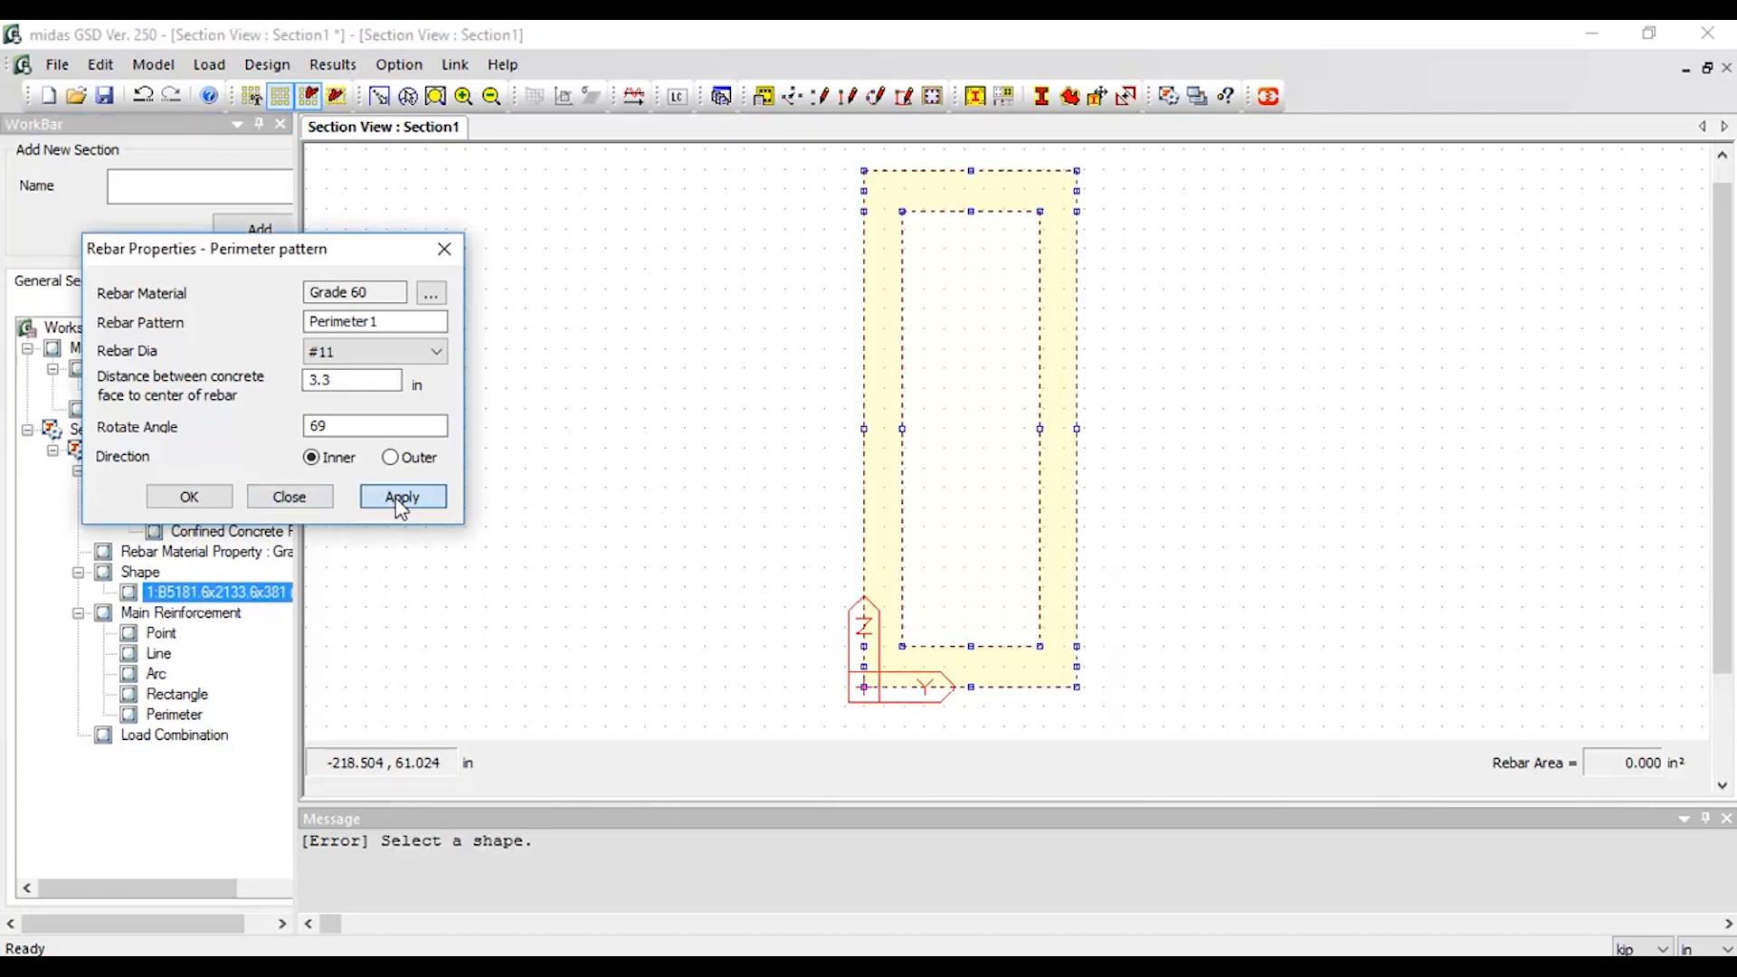
pyautogui.click(206, 495)
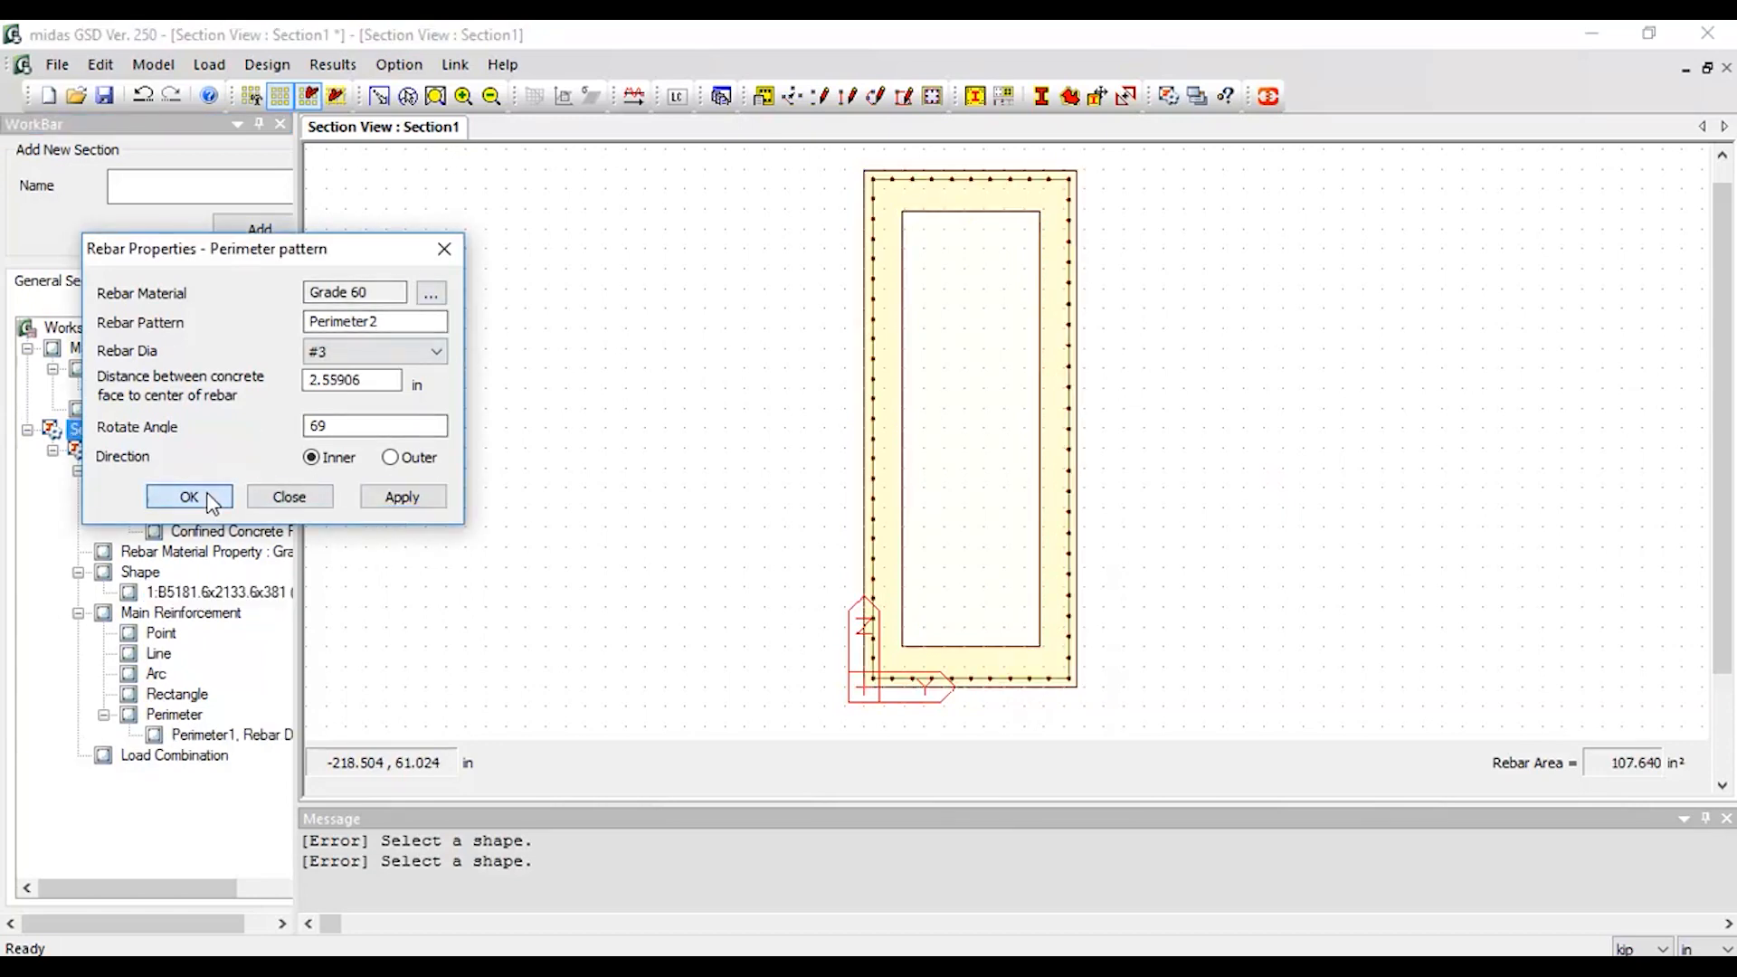
pyautogui.click(447, 255)
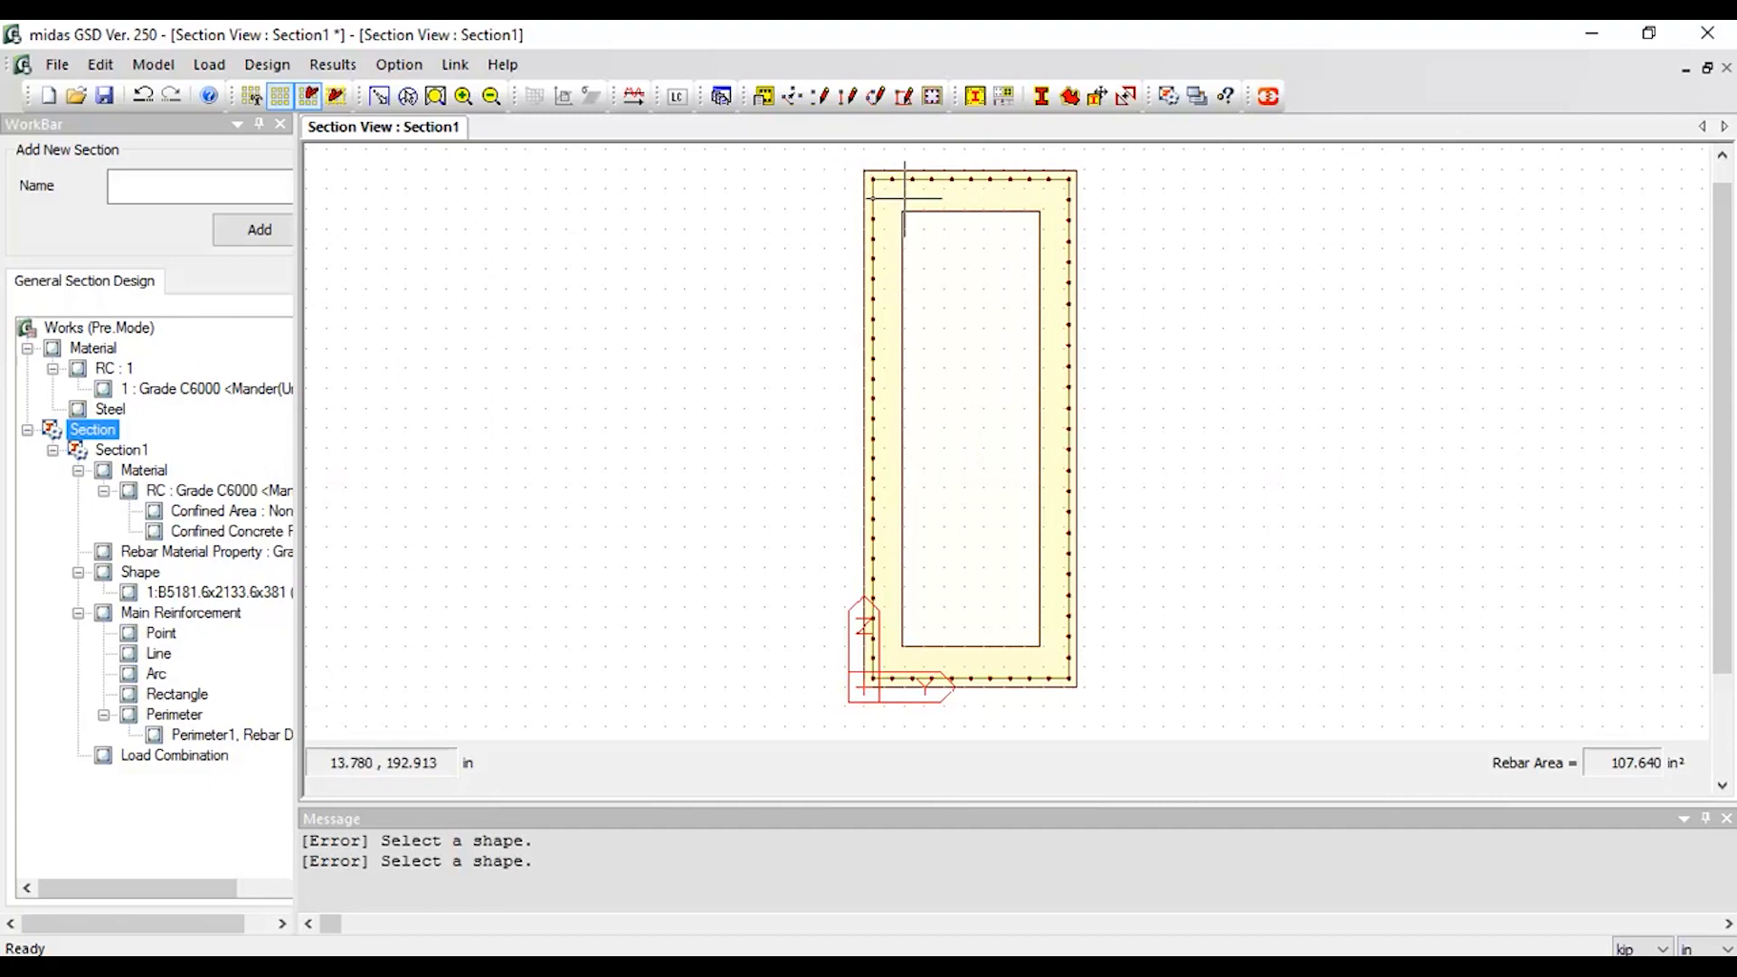
pyautogui.scroll(3, 859, 172)
pyautogui.scroll(-4, 841, 262)
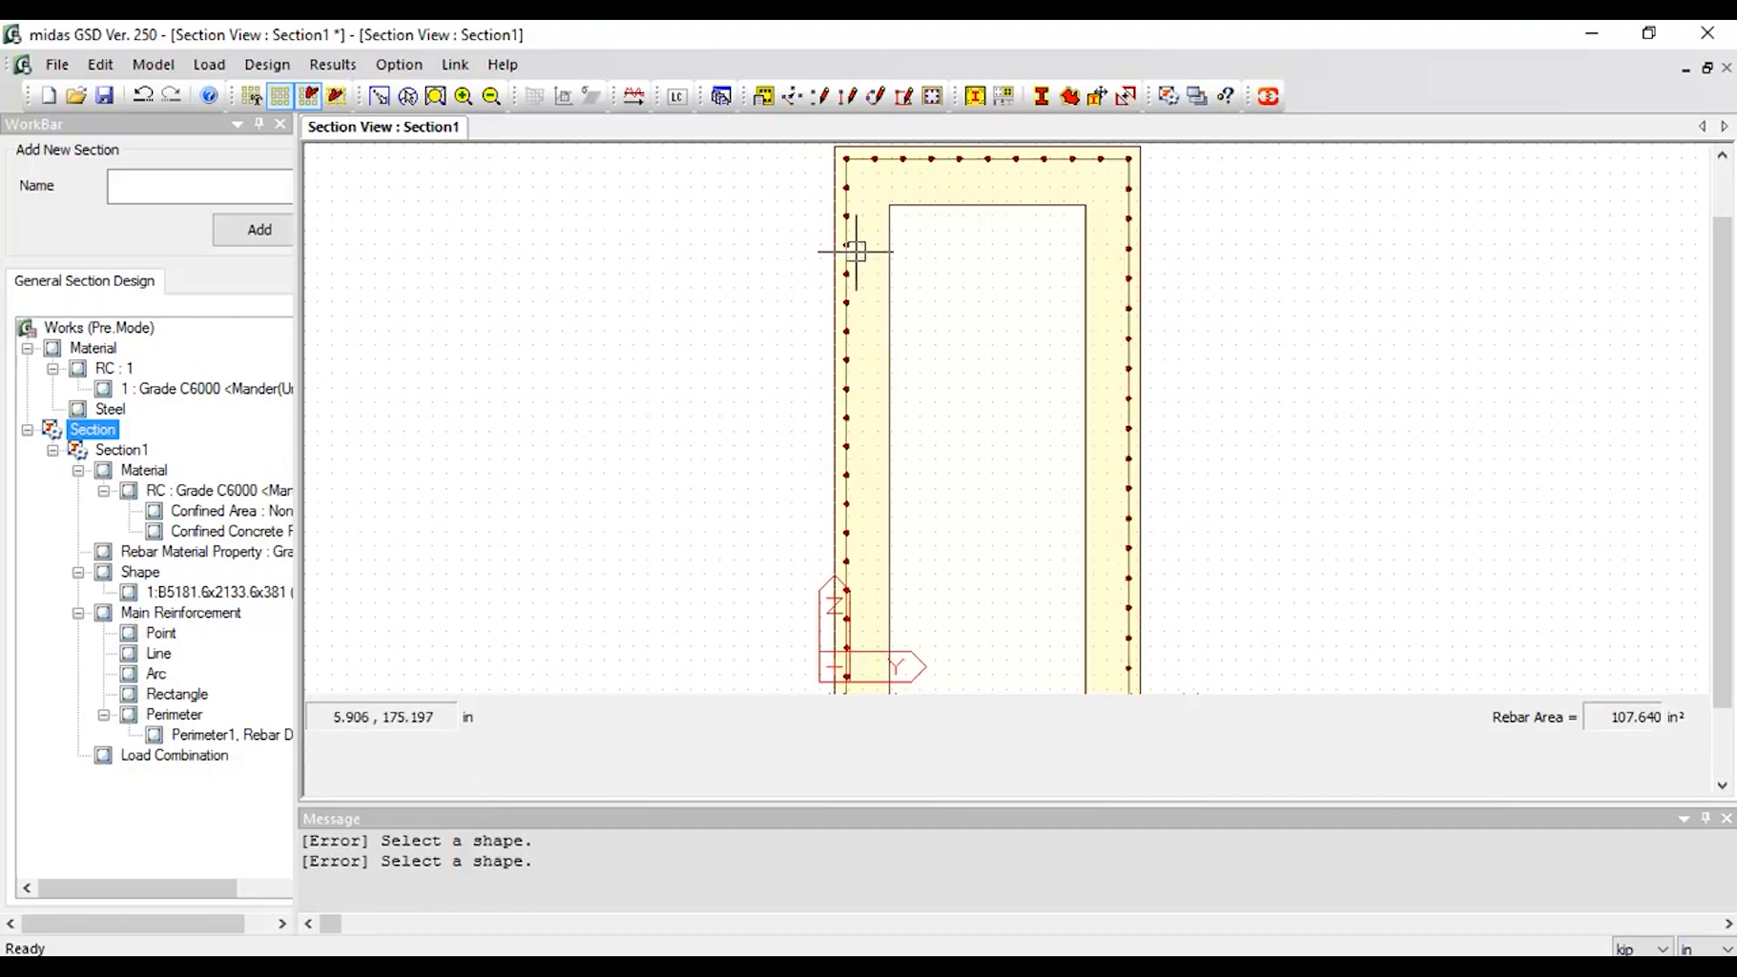
pyautogui.scroll(3, 849, 663)
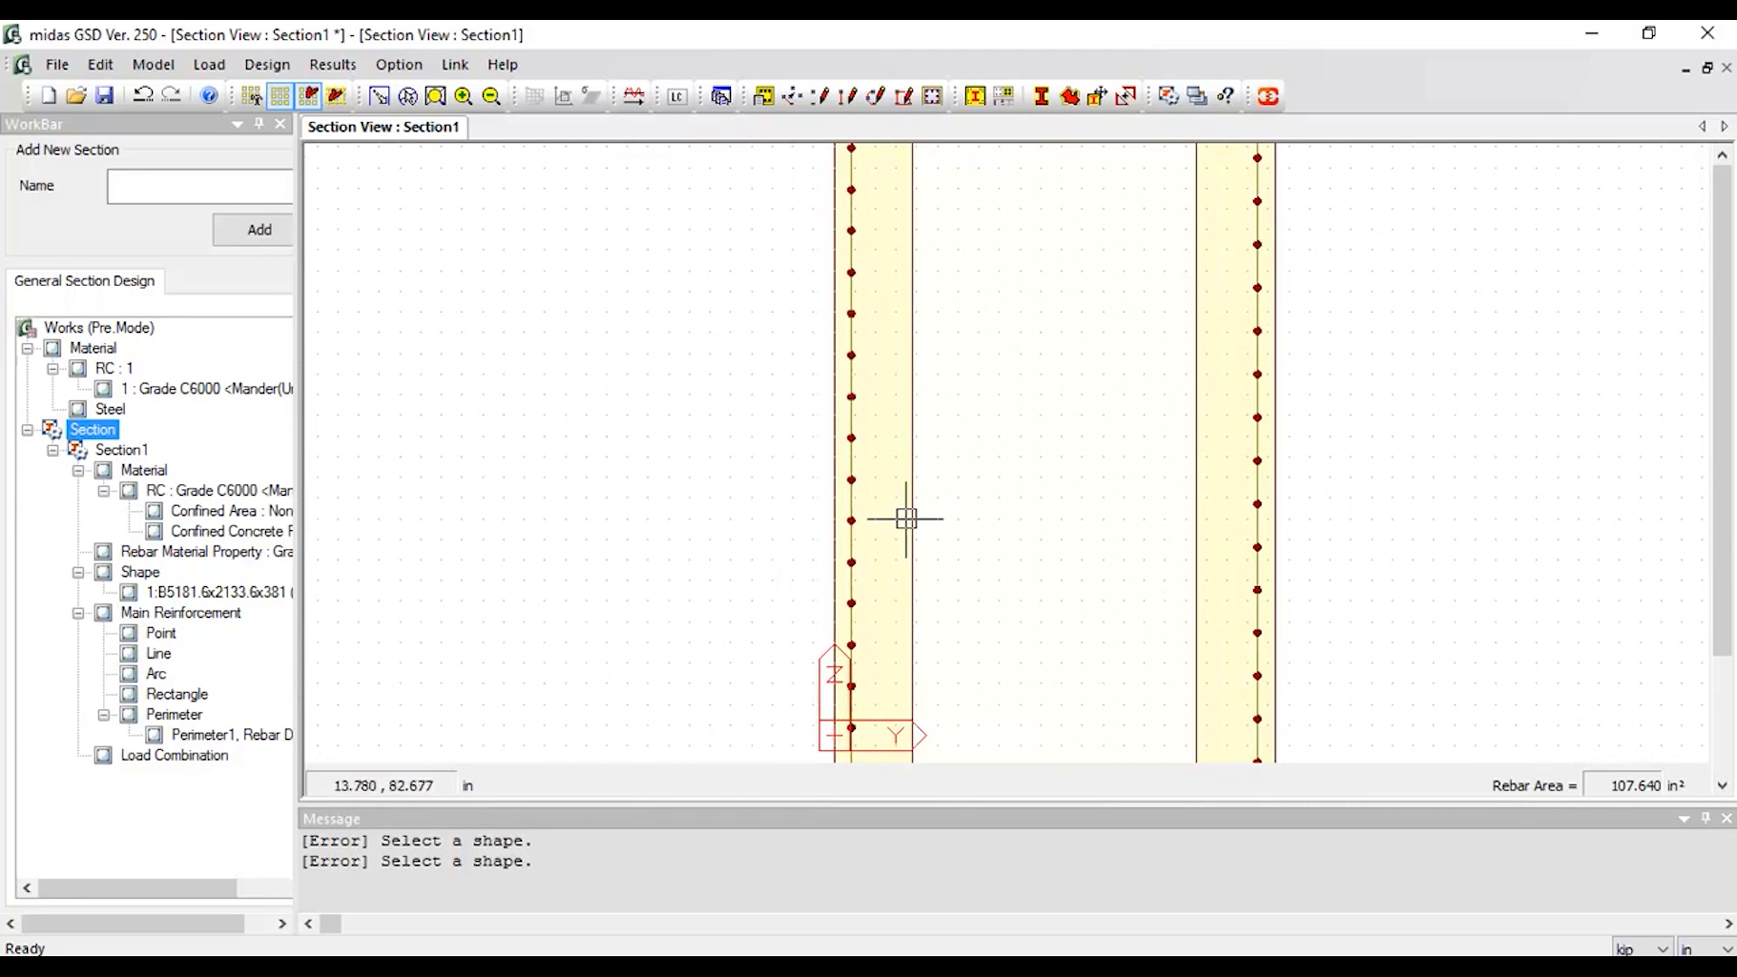
pyautogui.click(435, 95)
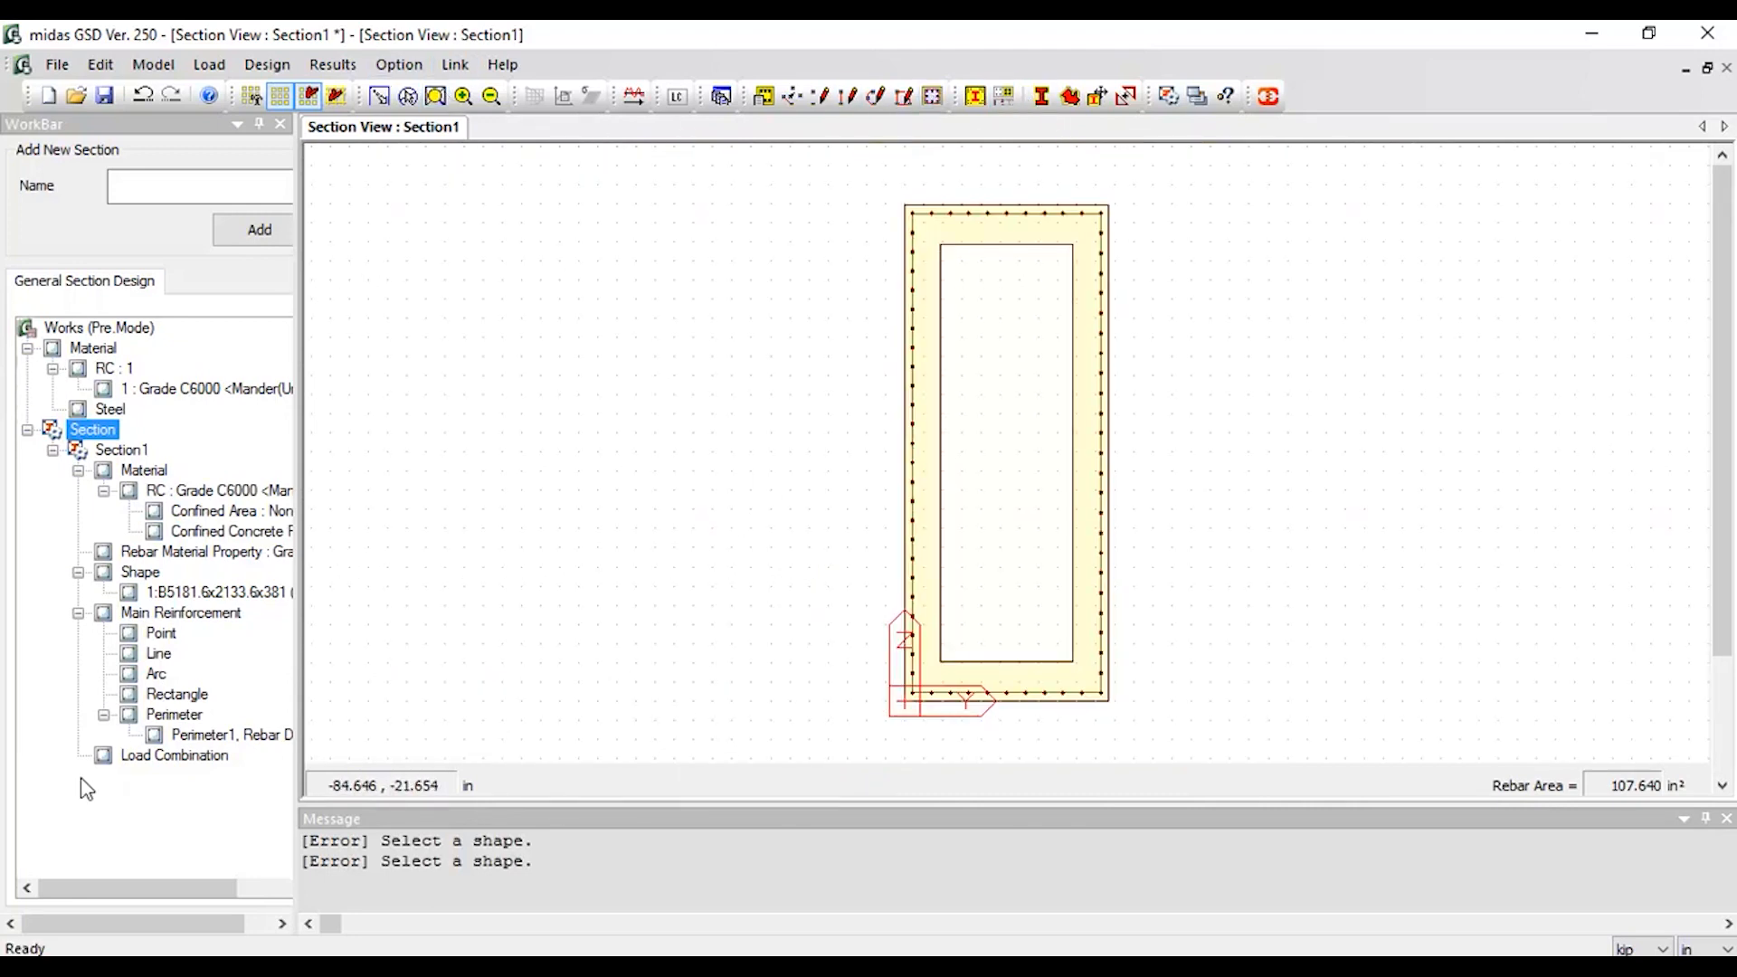
pyautogui.hotkey('alt', 'Tab')
# - Set the design code to AASHTO-LRFD12, keeping its default resistance factors
pyautogui.click(254, 66)
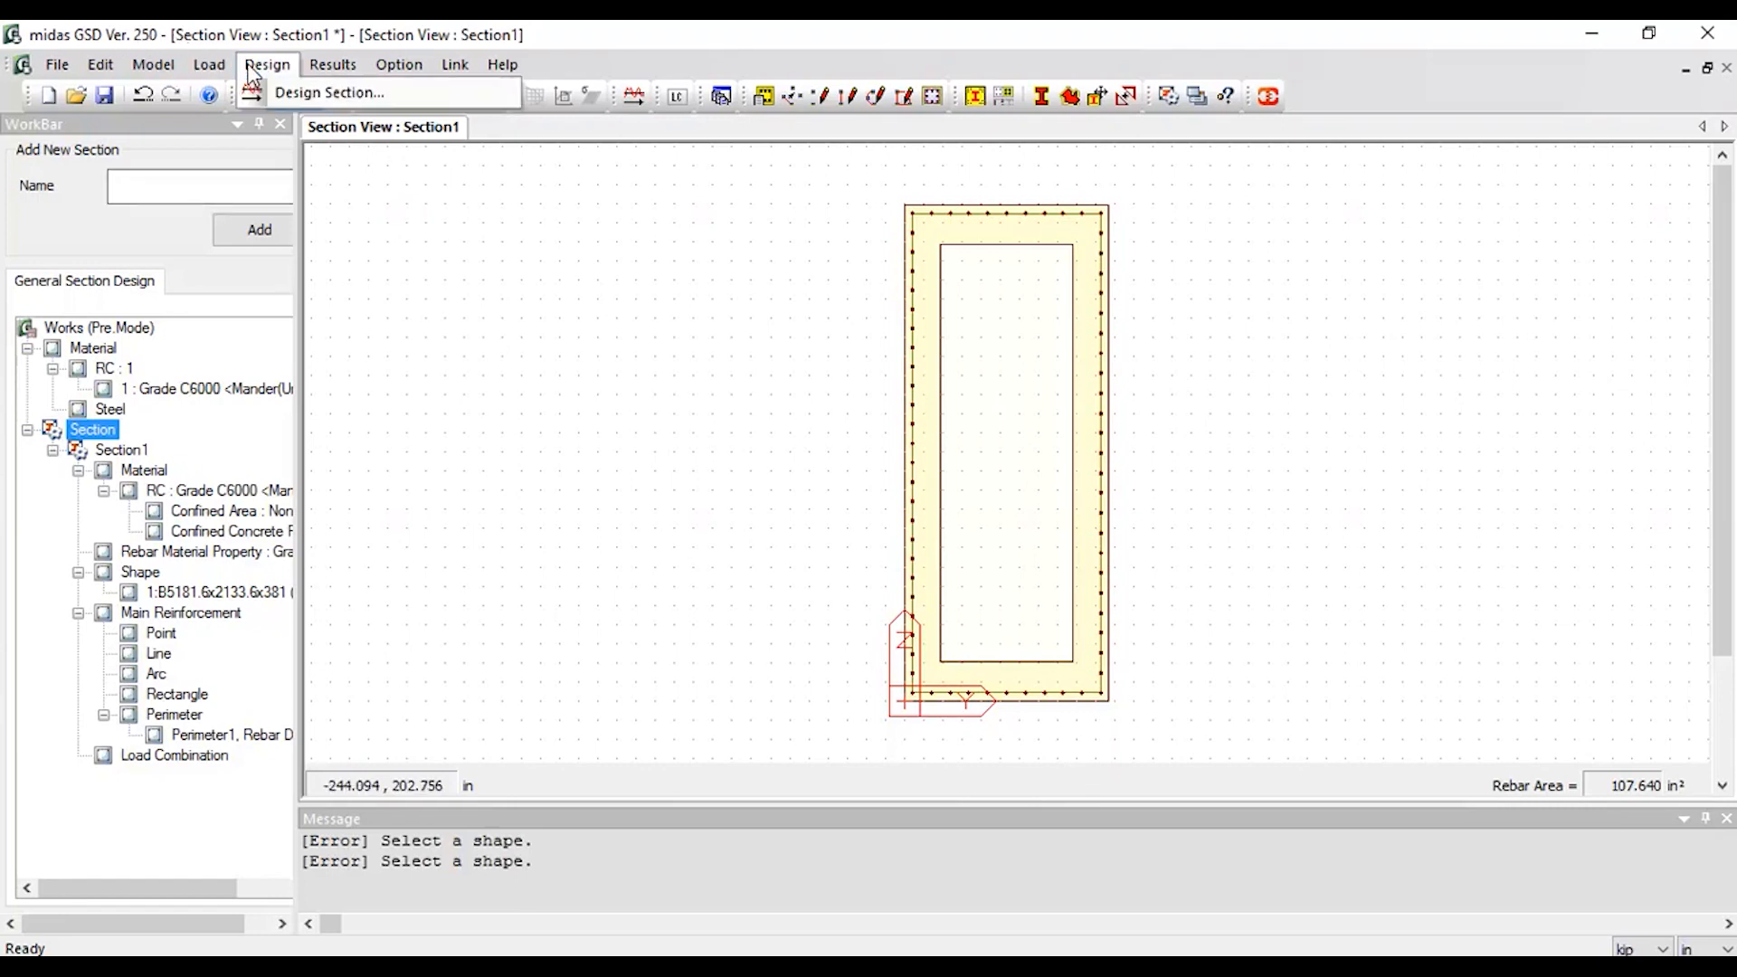
pyautogui.moveTo(399, 65)
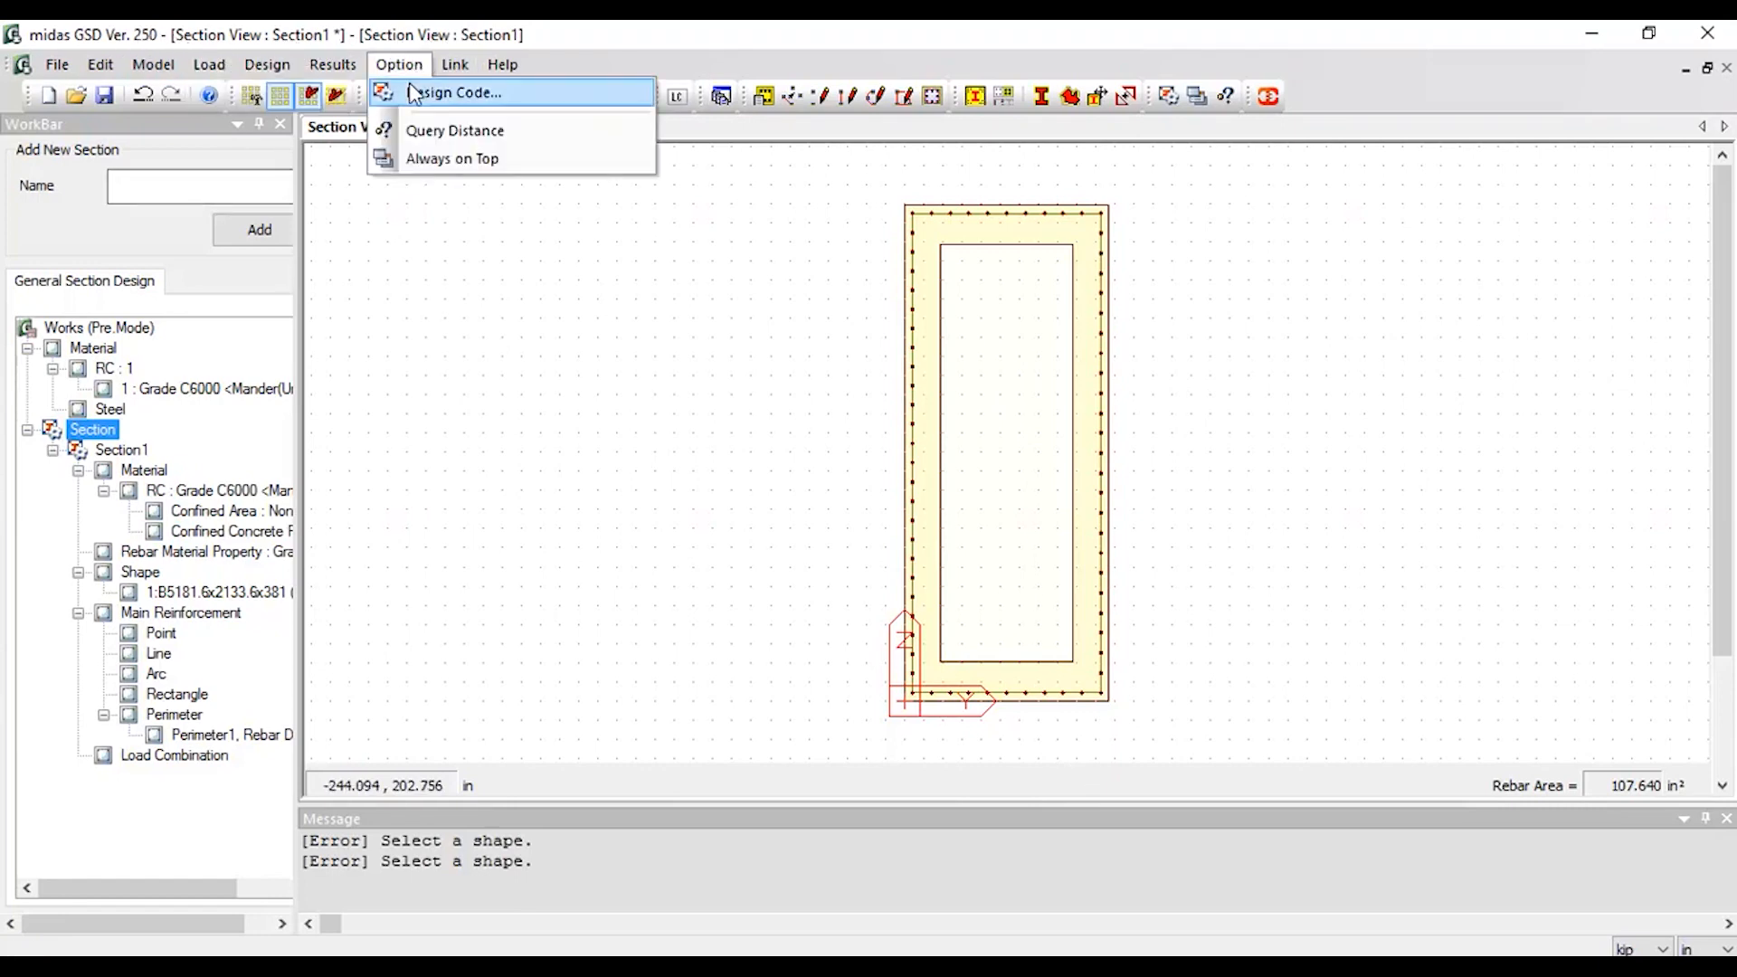
pyautogui.click(409, 93)
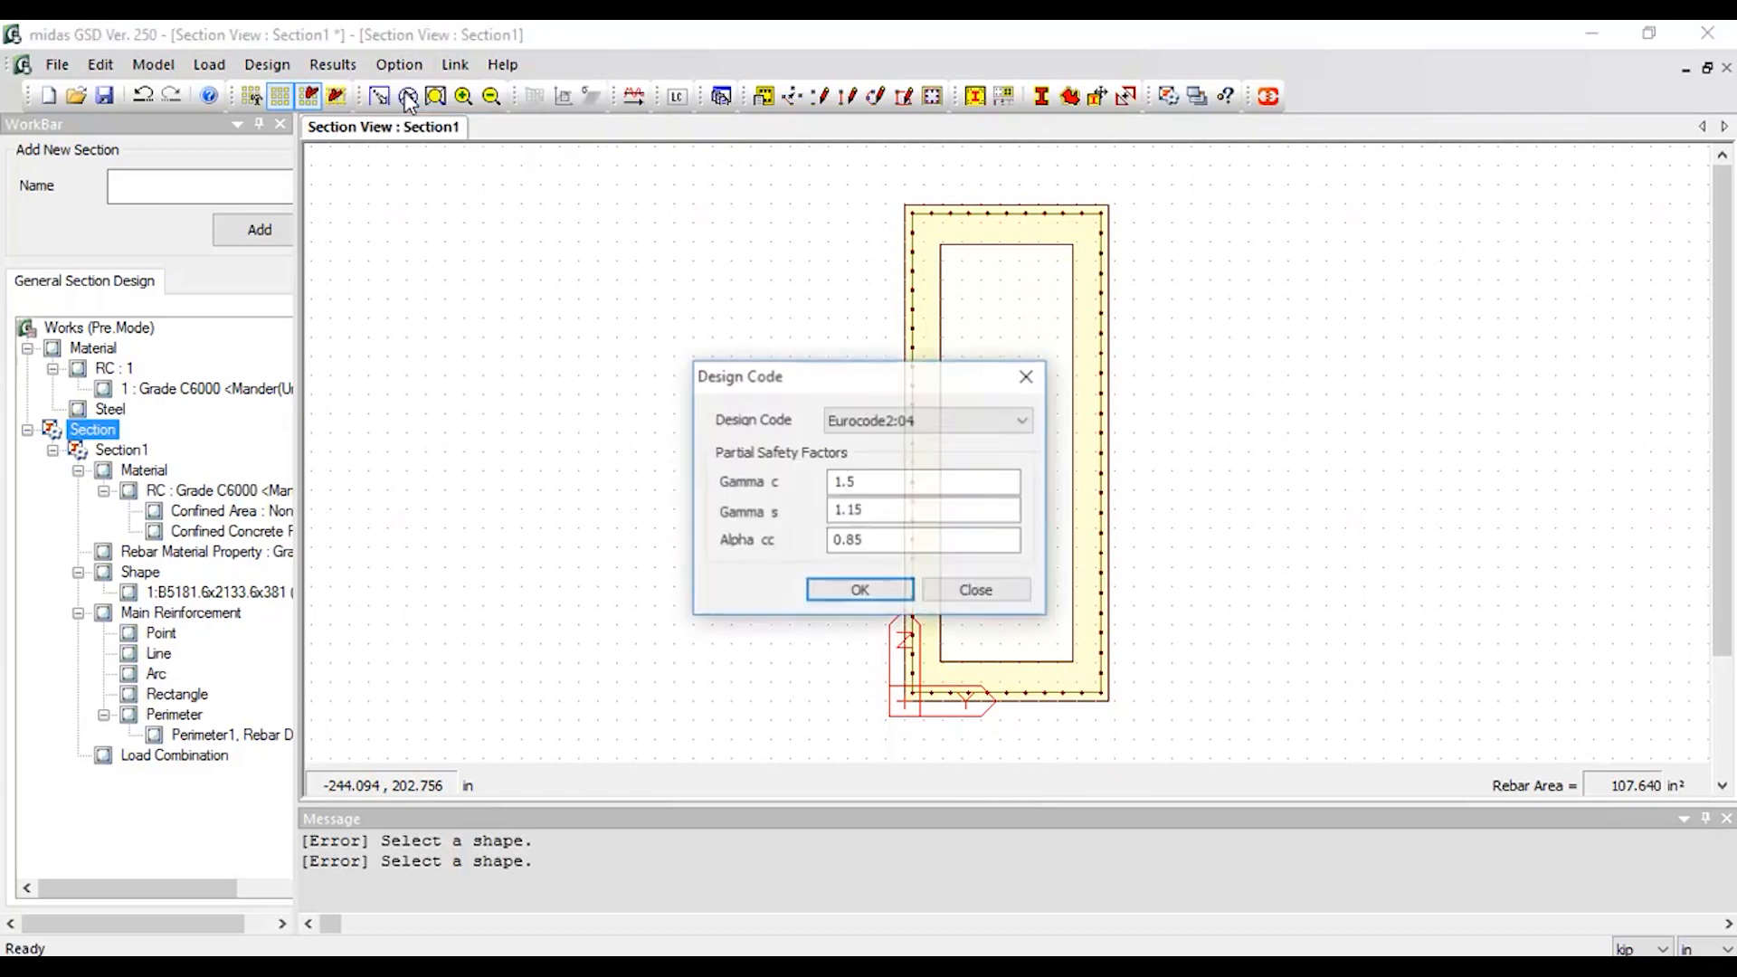
pyautogui.click(978, 423)
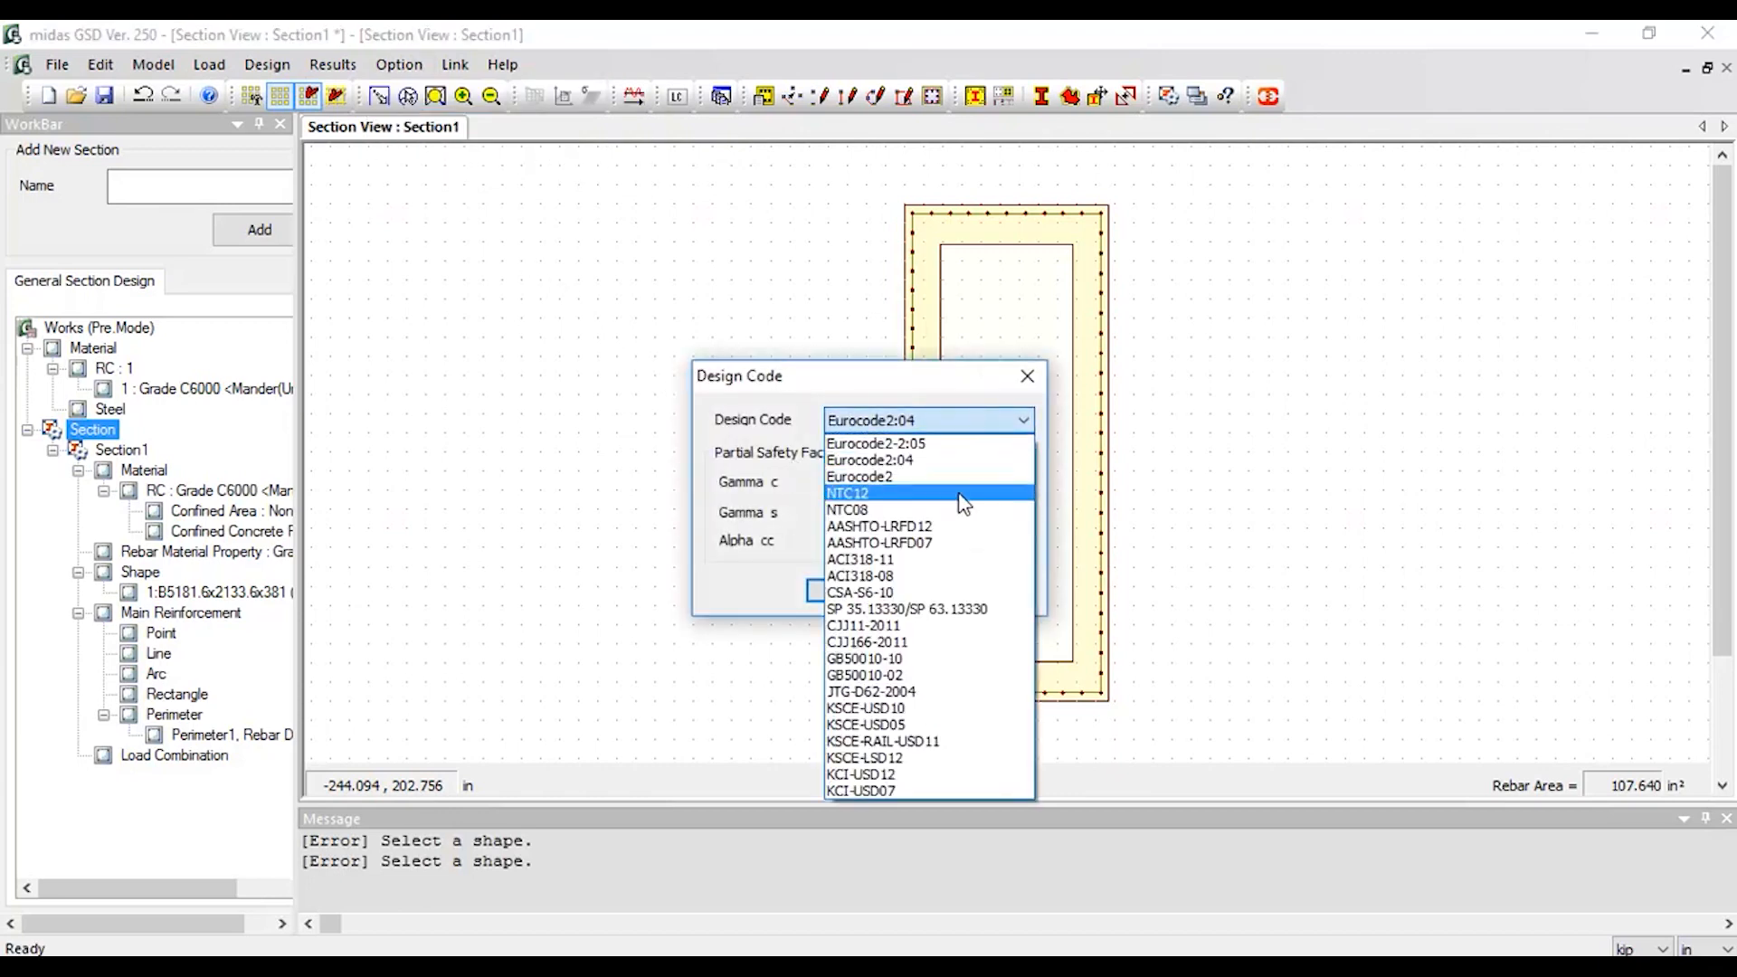
pyautogui.click(949, 526)
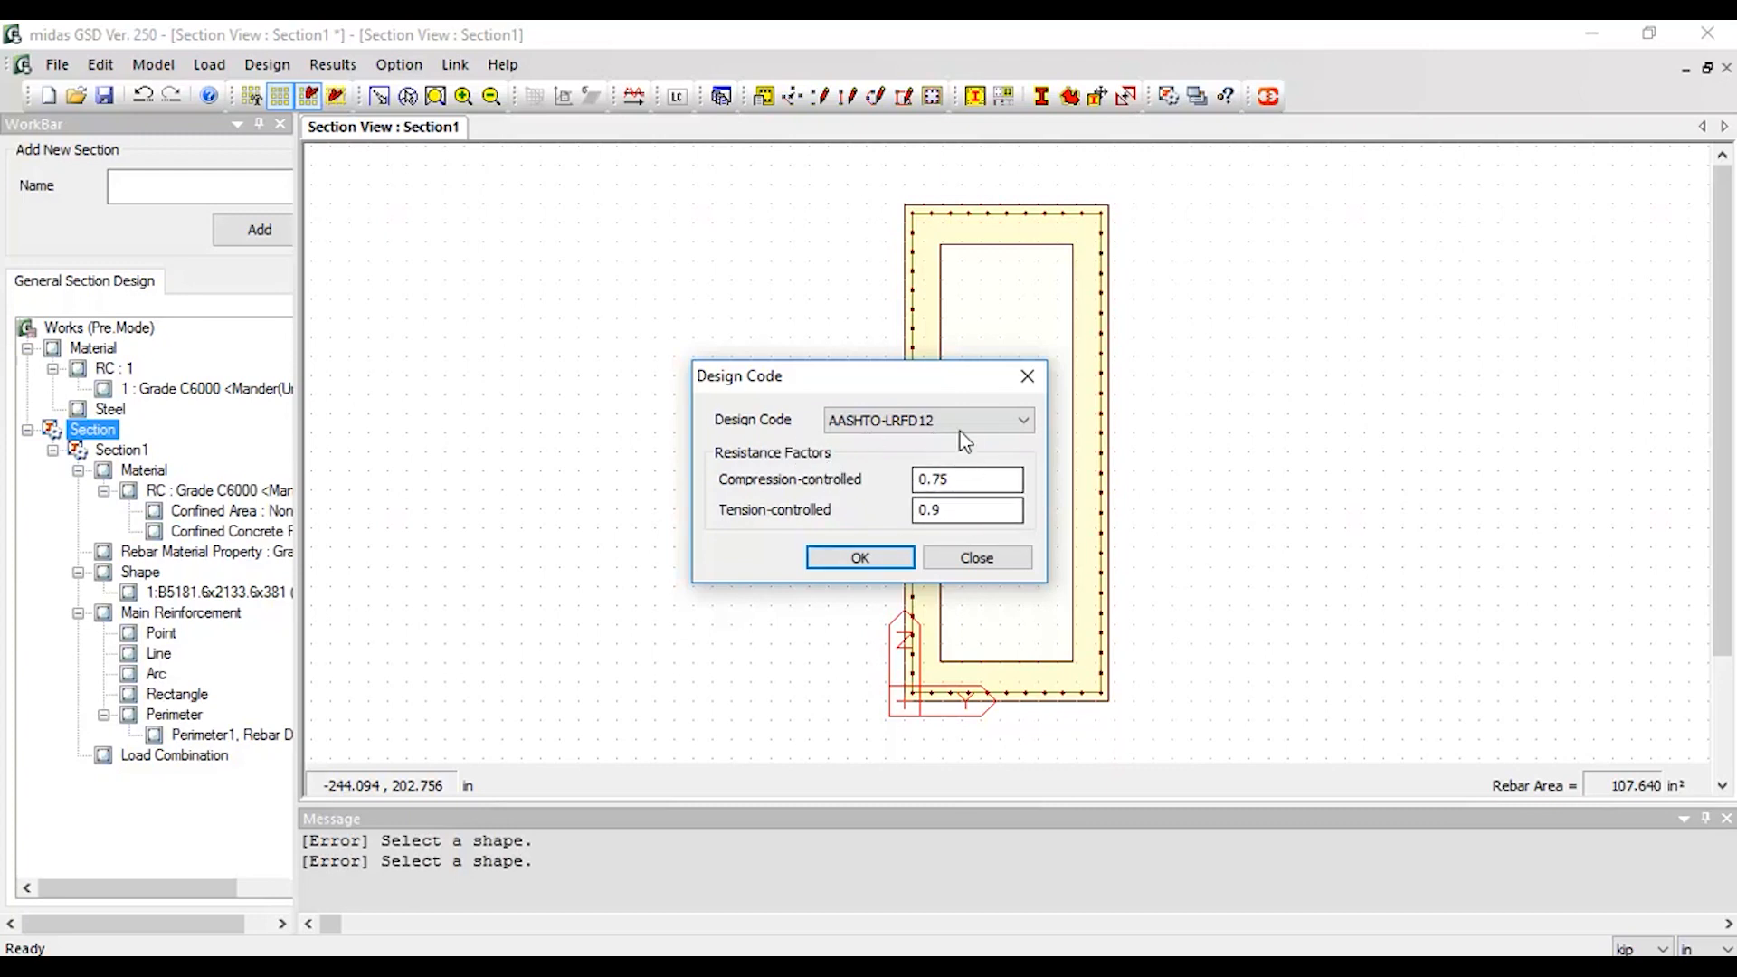
pyautogui.click(876, 559)
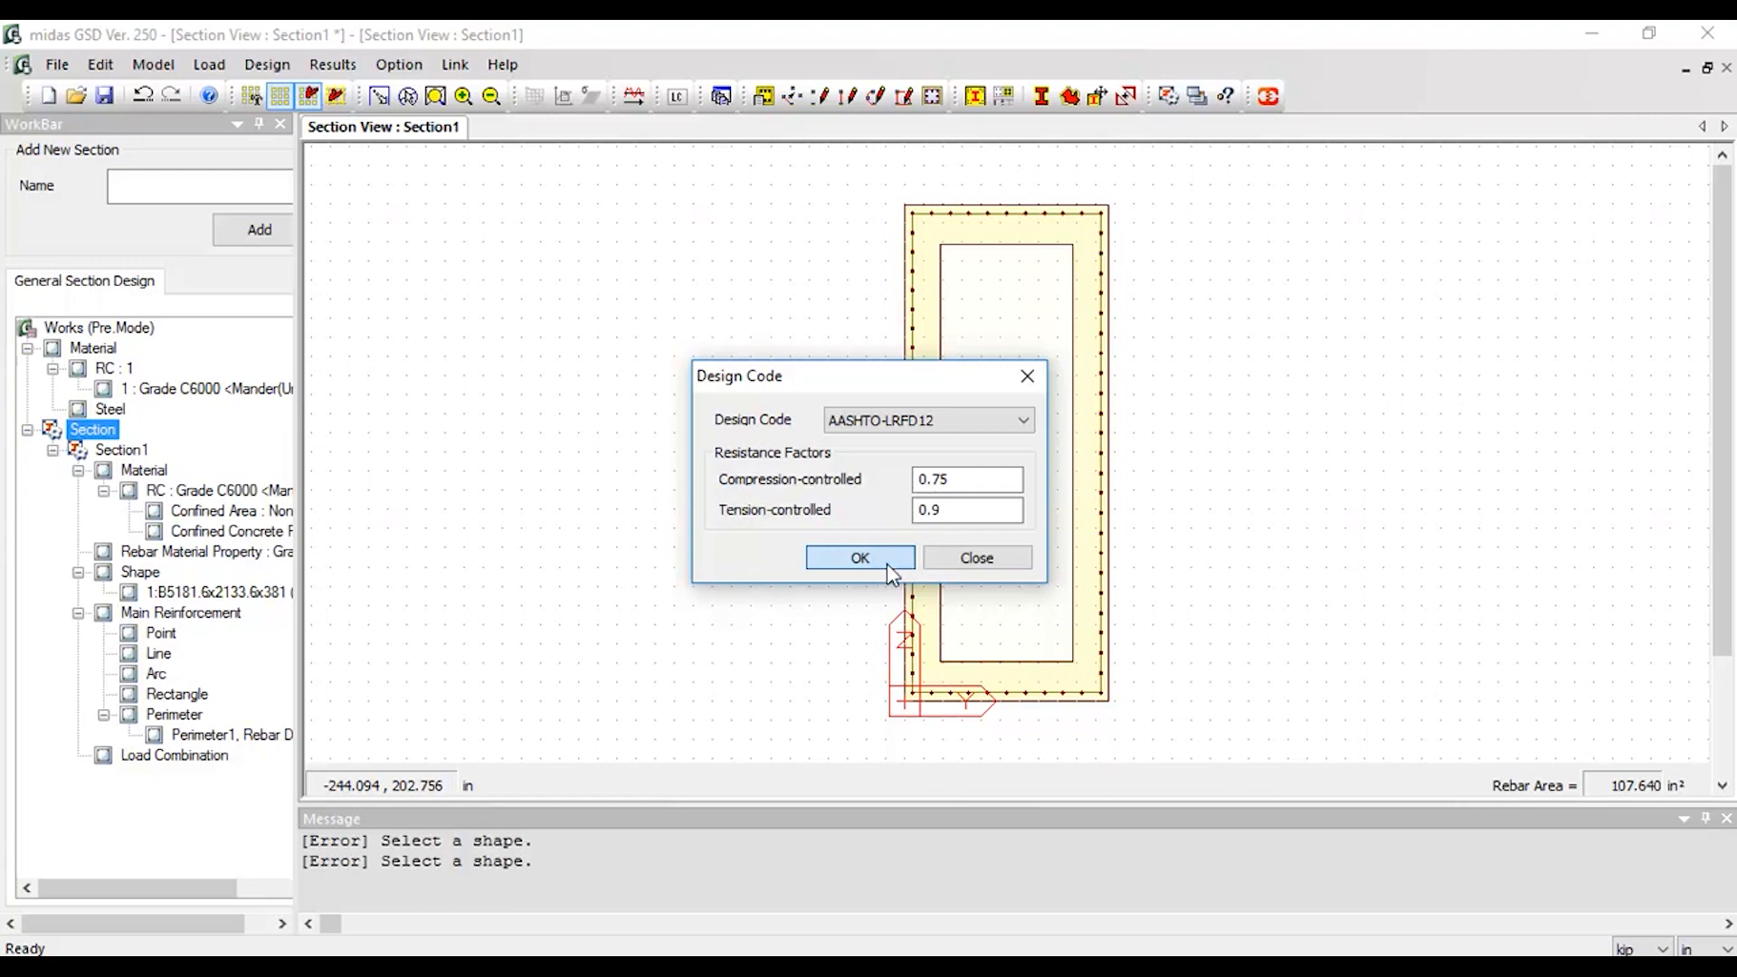
pyautogui.click(849, 555)
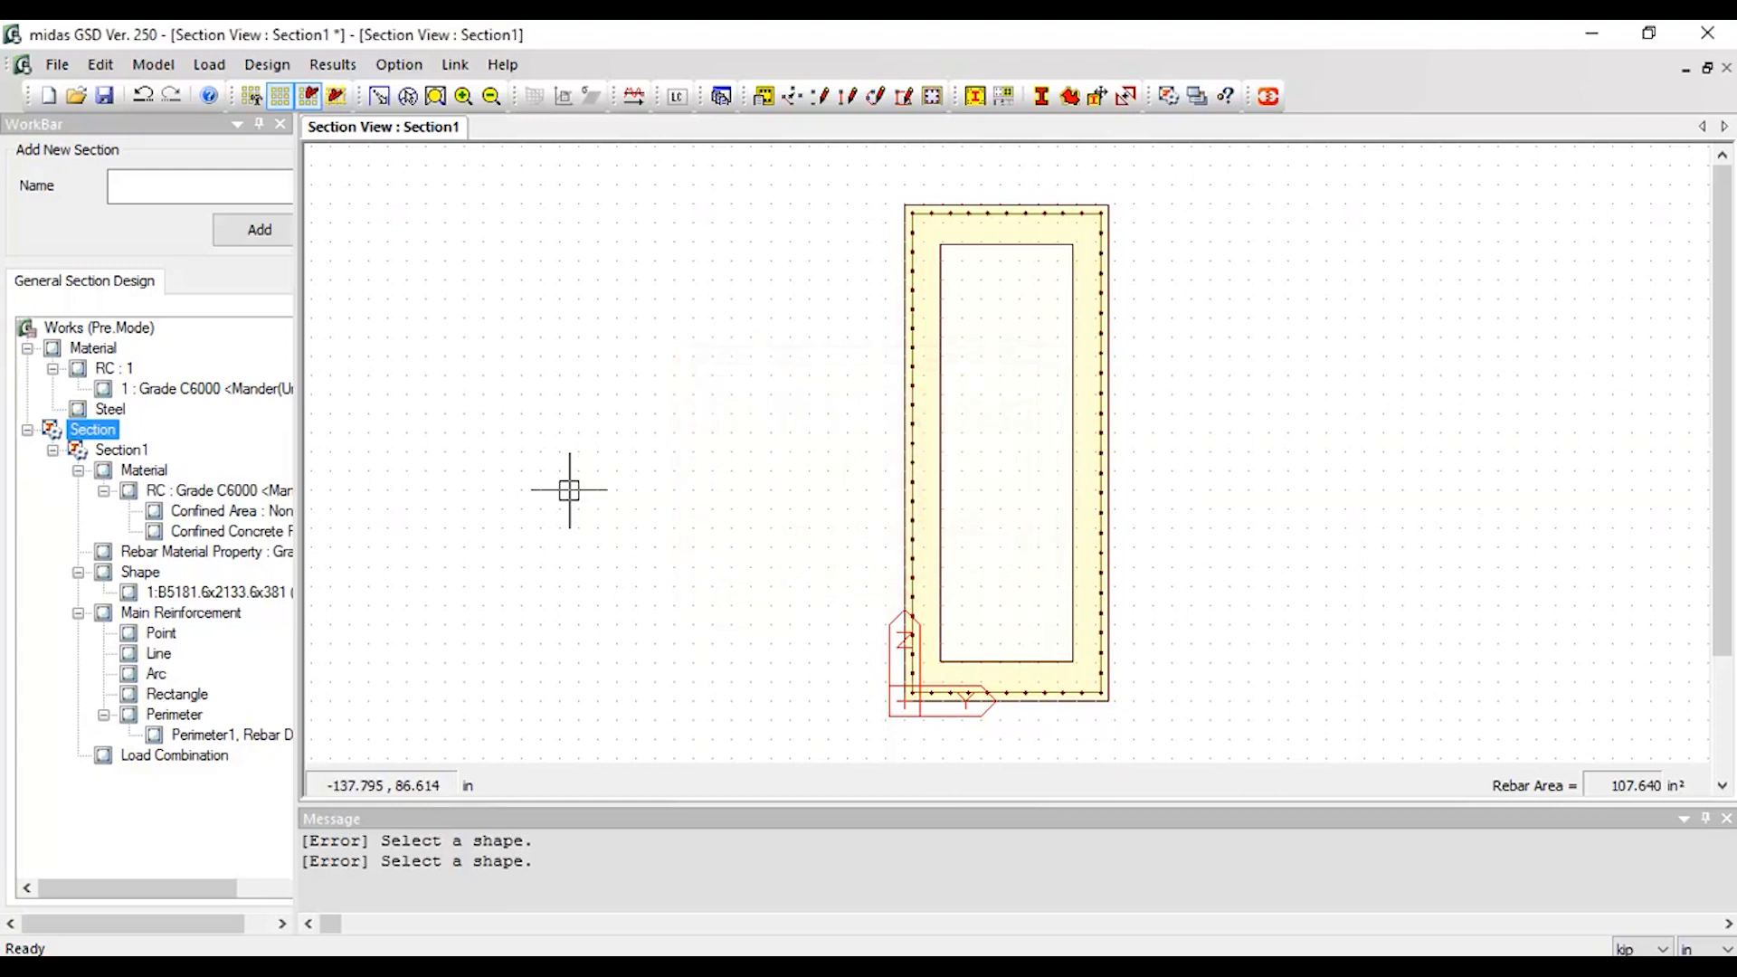
# - Define load combination LC1 with P 5066 kip, My -246455 kip·in and Mz -43632 kip·in
pyautogui.click(209, 64)
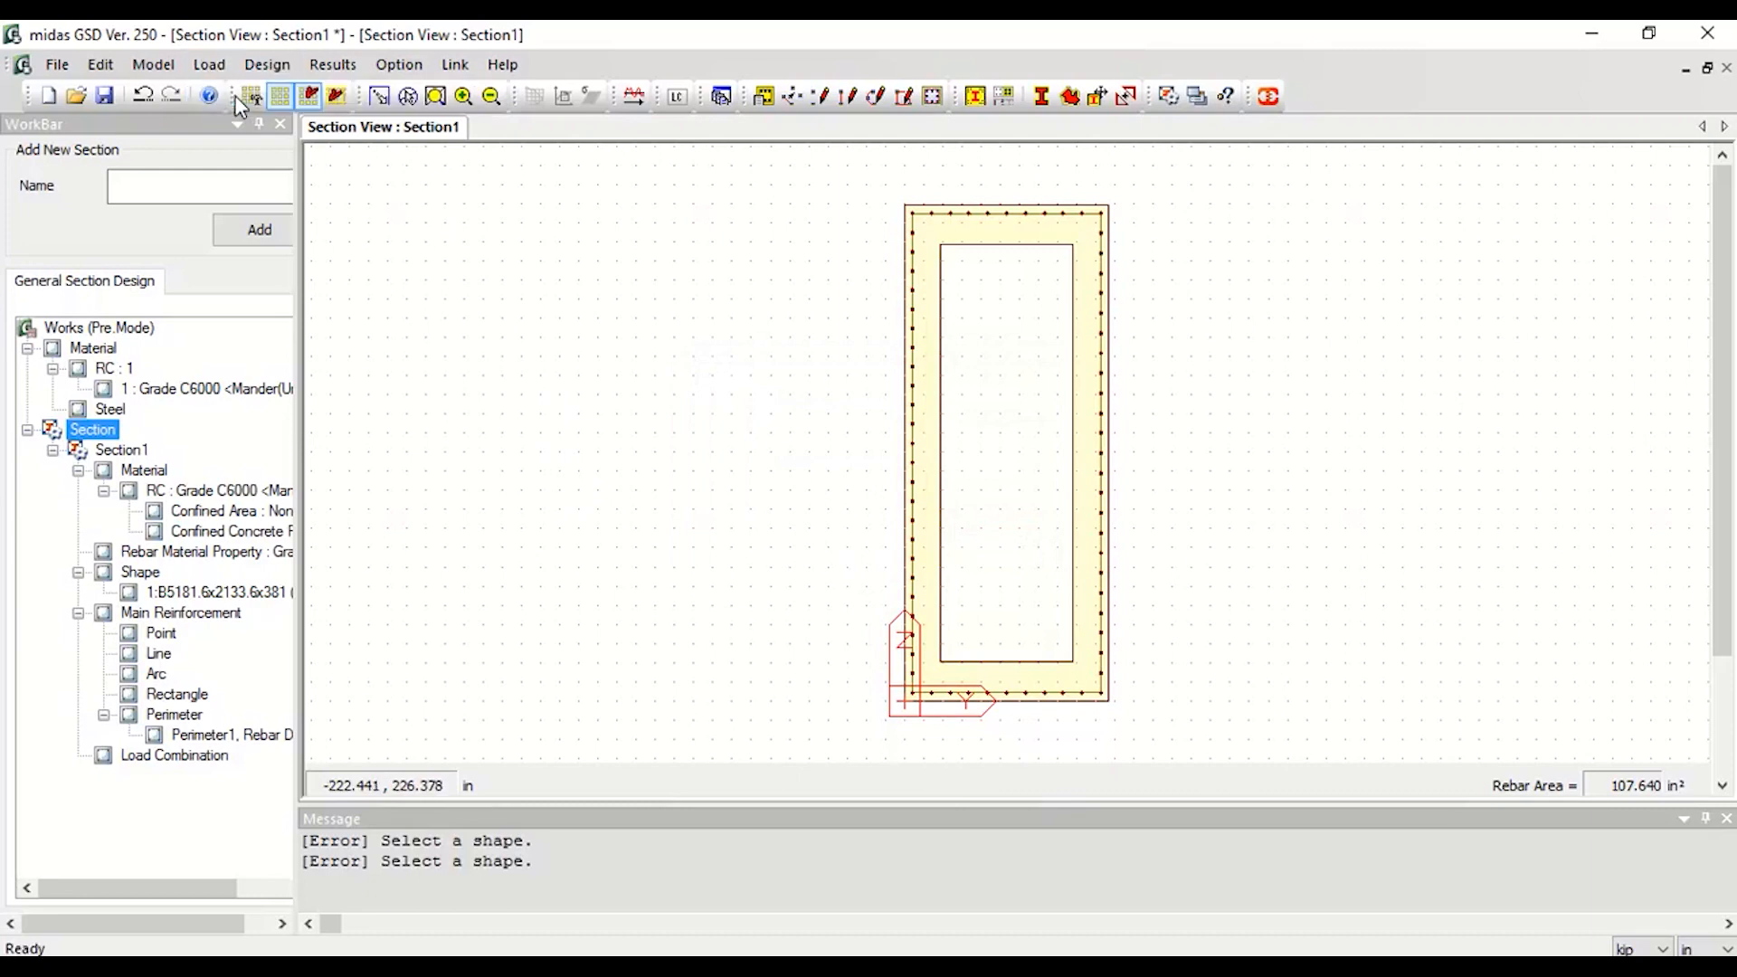
pyautogui.click(237, 94)
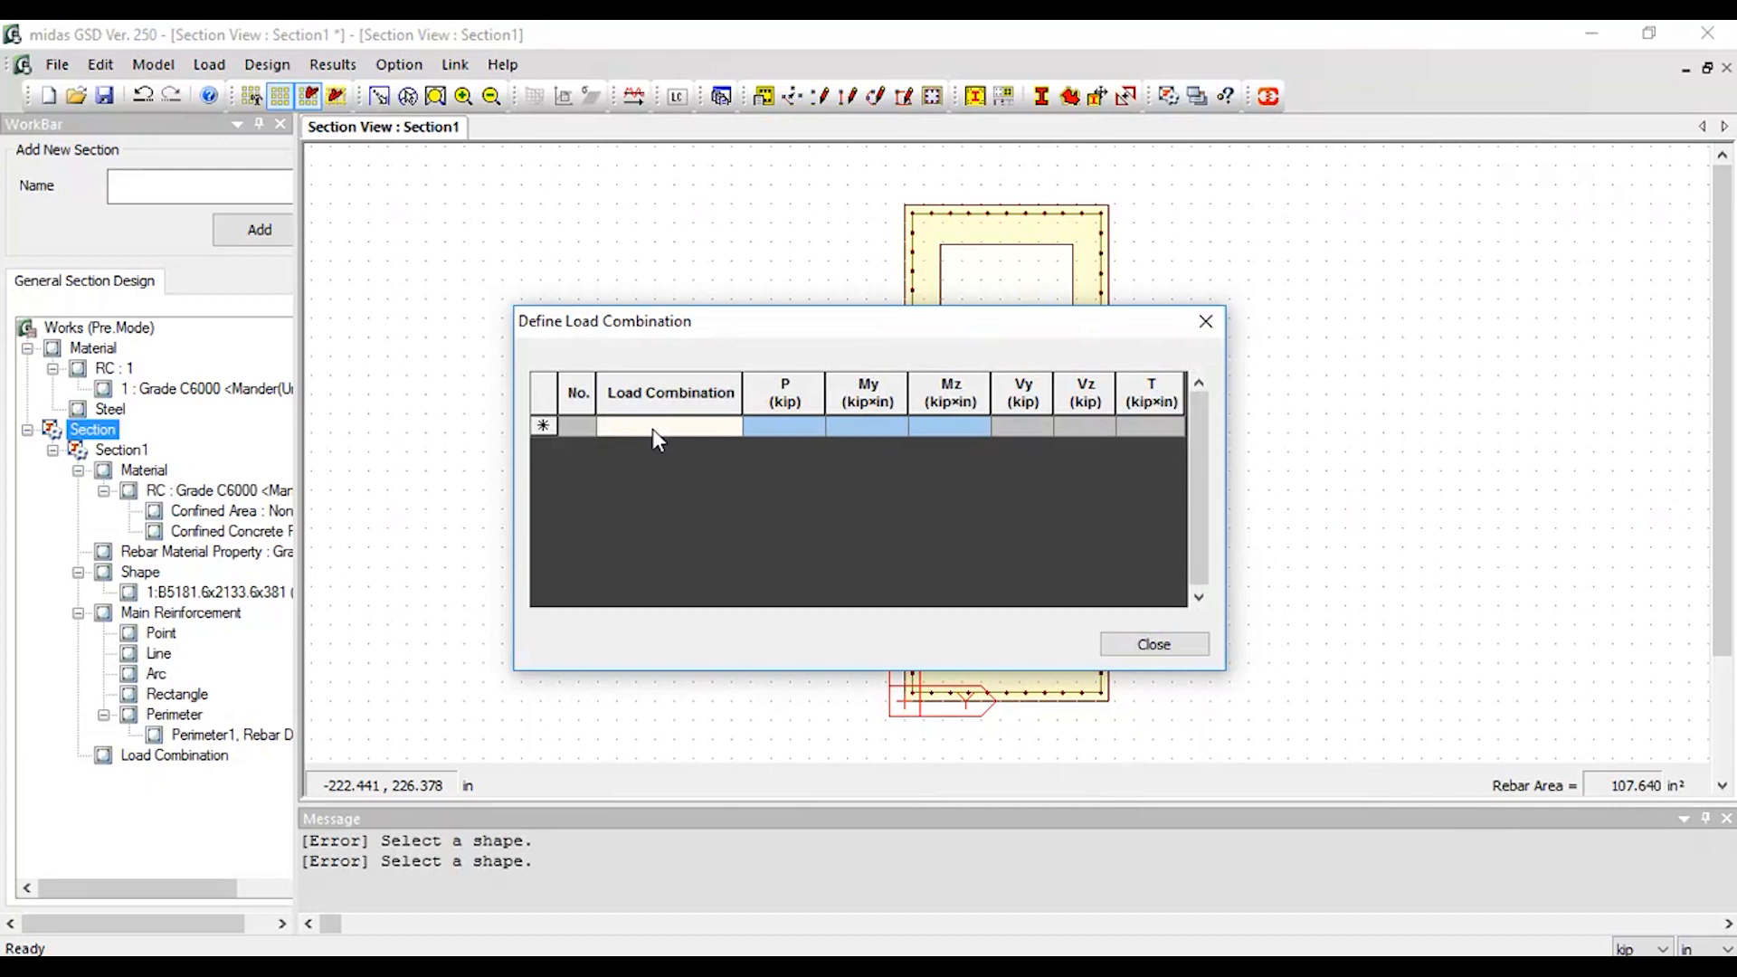
pyautogui.write('LC1')
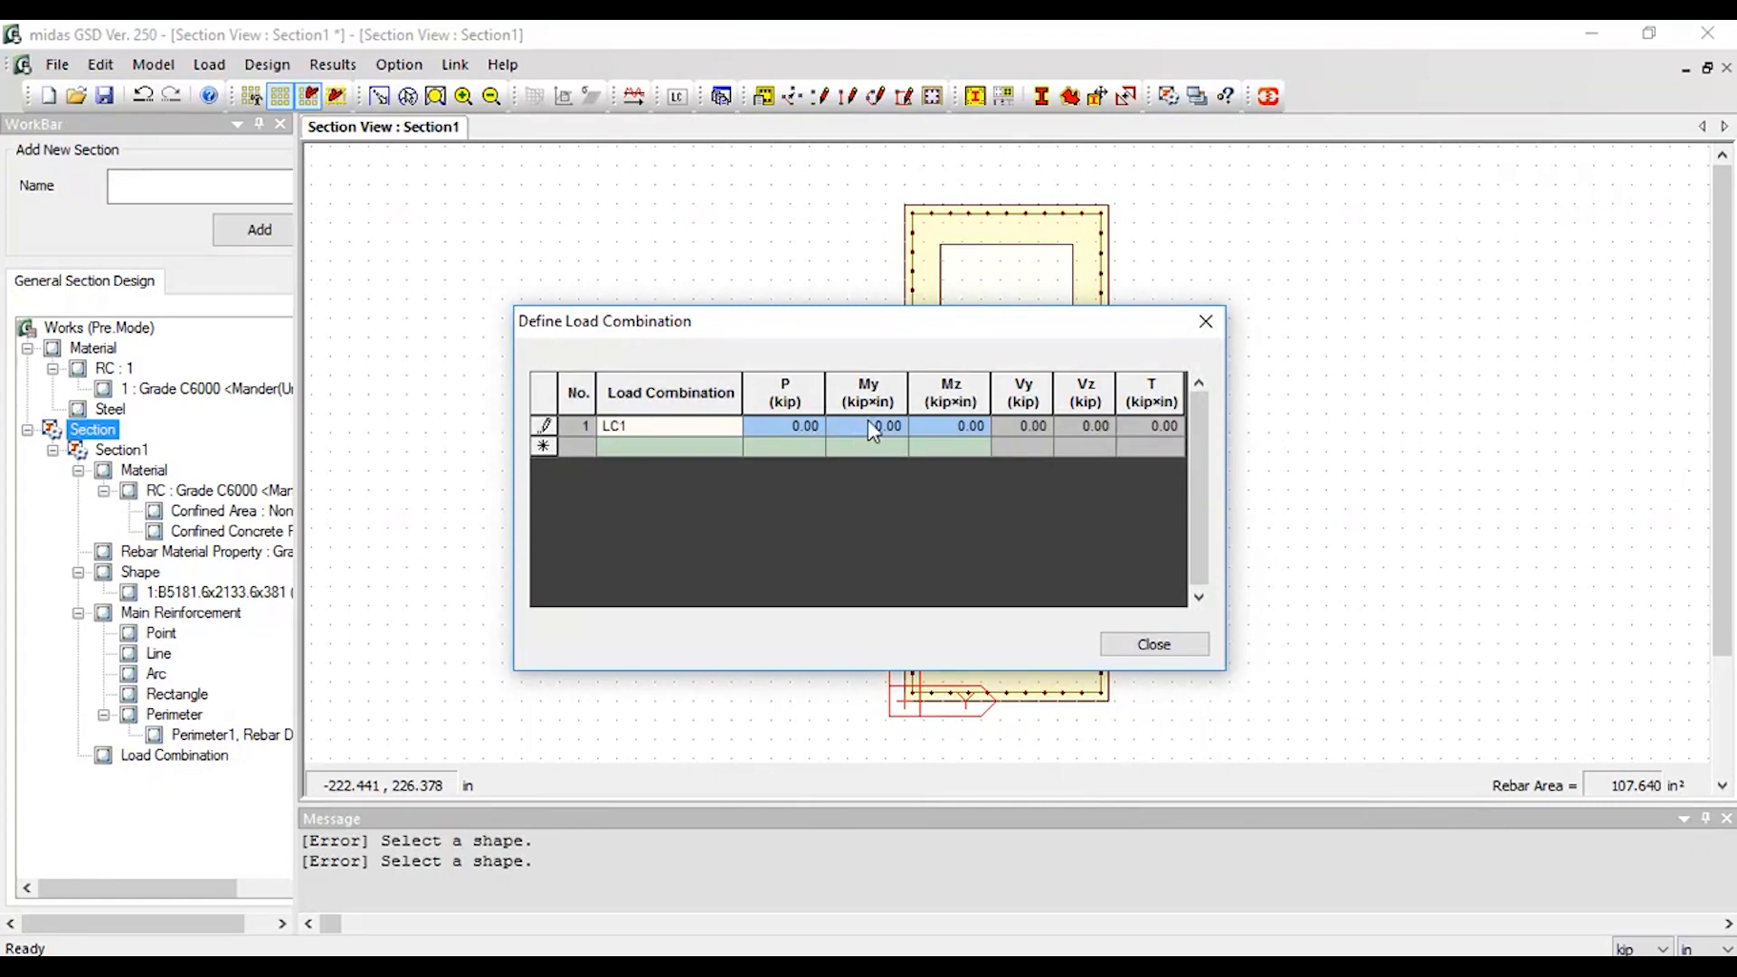
pyautogui.click(810, 429)
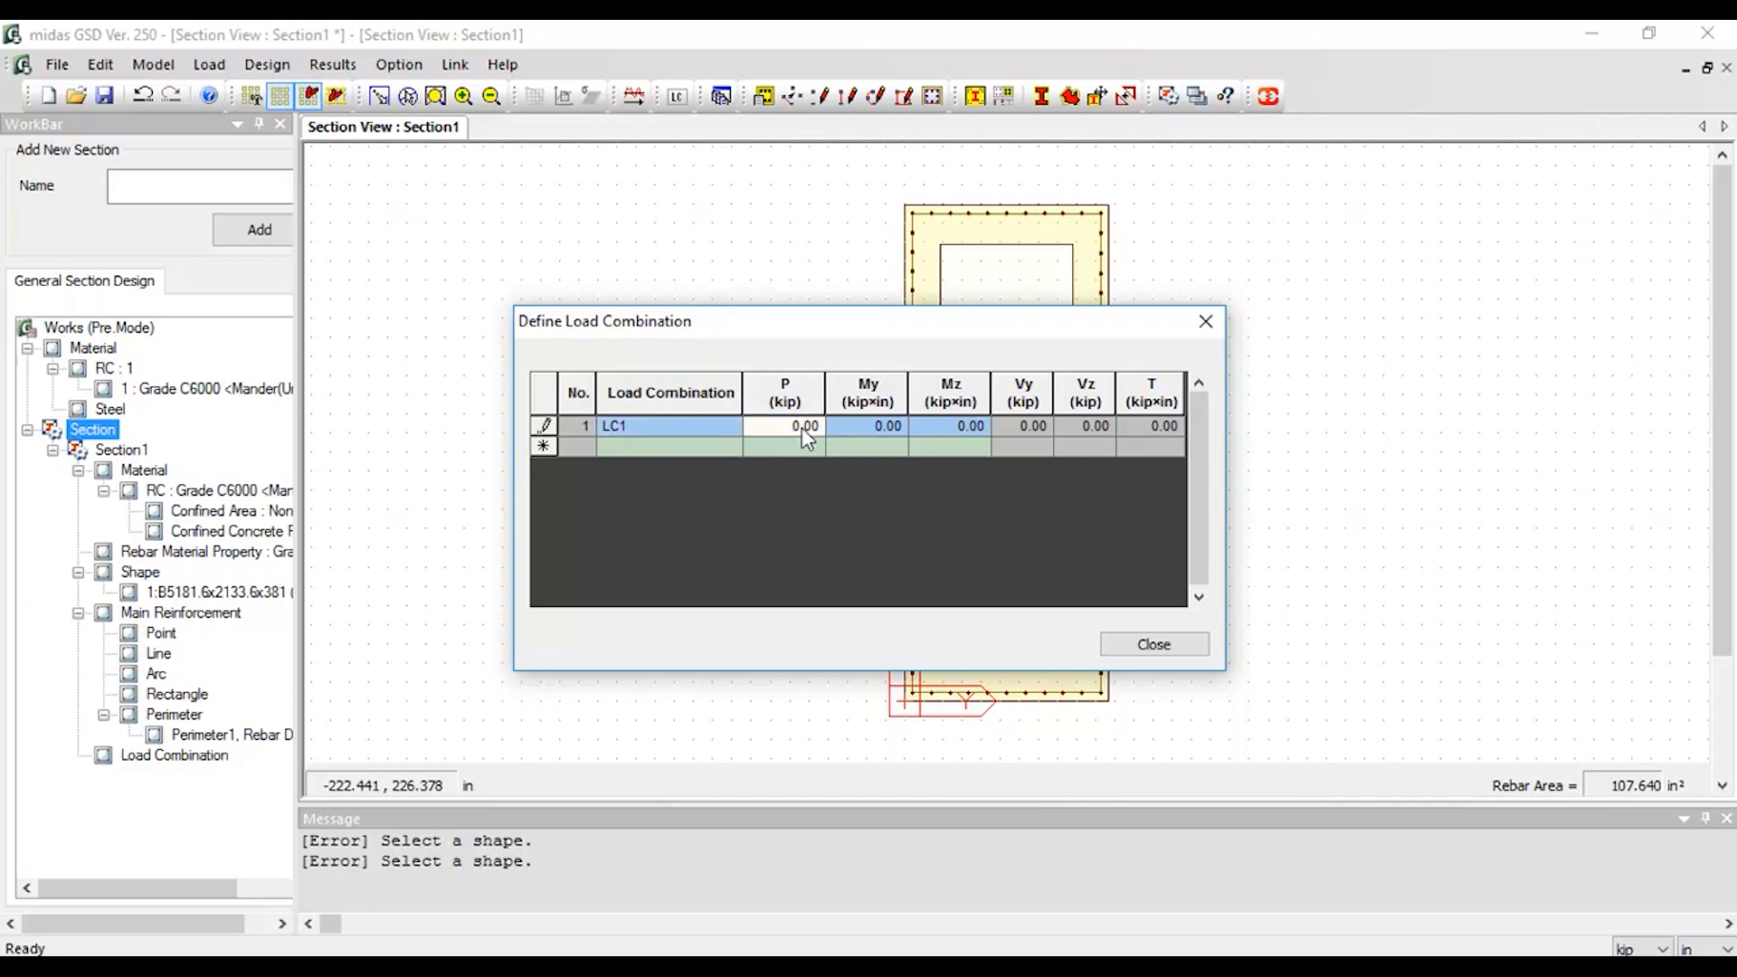
pyautogui.write('5066')
pyautogui.press('Tab')
pyautogui.write('-246455')
pyautogui.press('Tab')
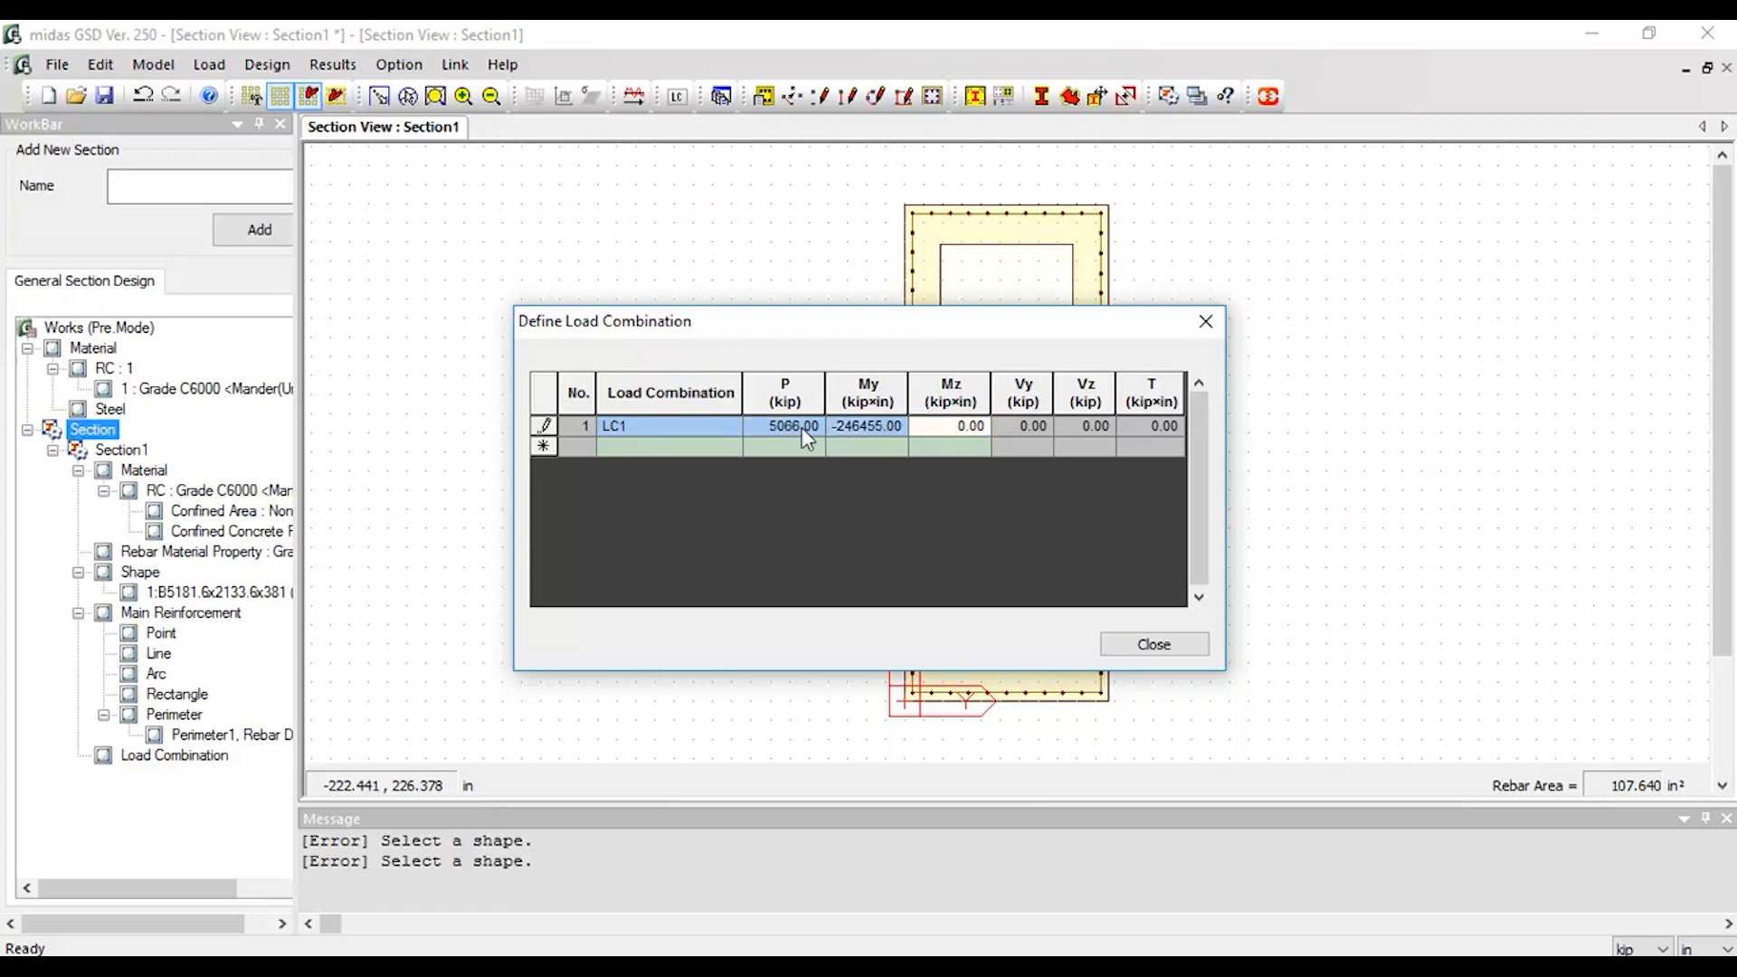
pyautogui.write('-43632')
# - Add load combination LC2 with P 10326 kip, My -335904 kip·in and Mz -99696 kip·in, and close the load combination definition
pyautogui.click(950, 449)
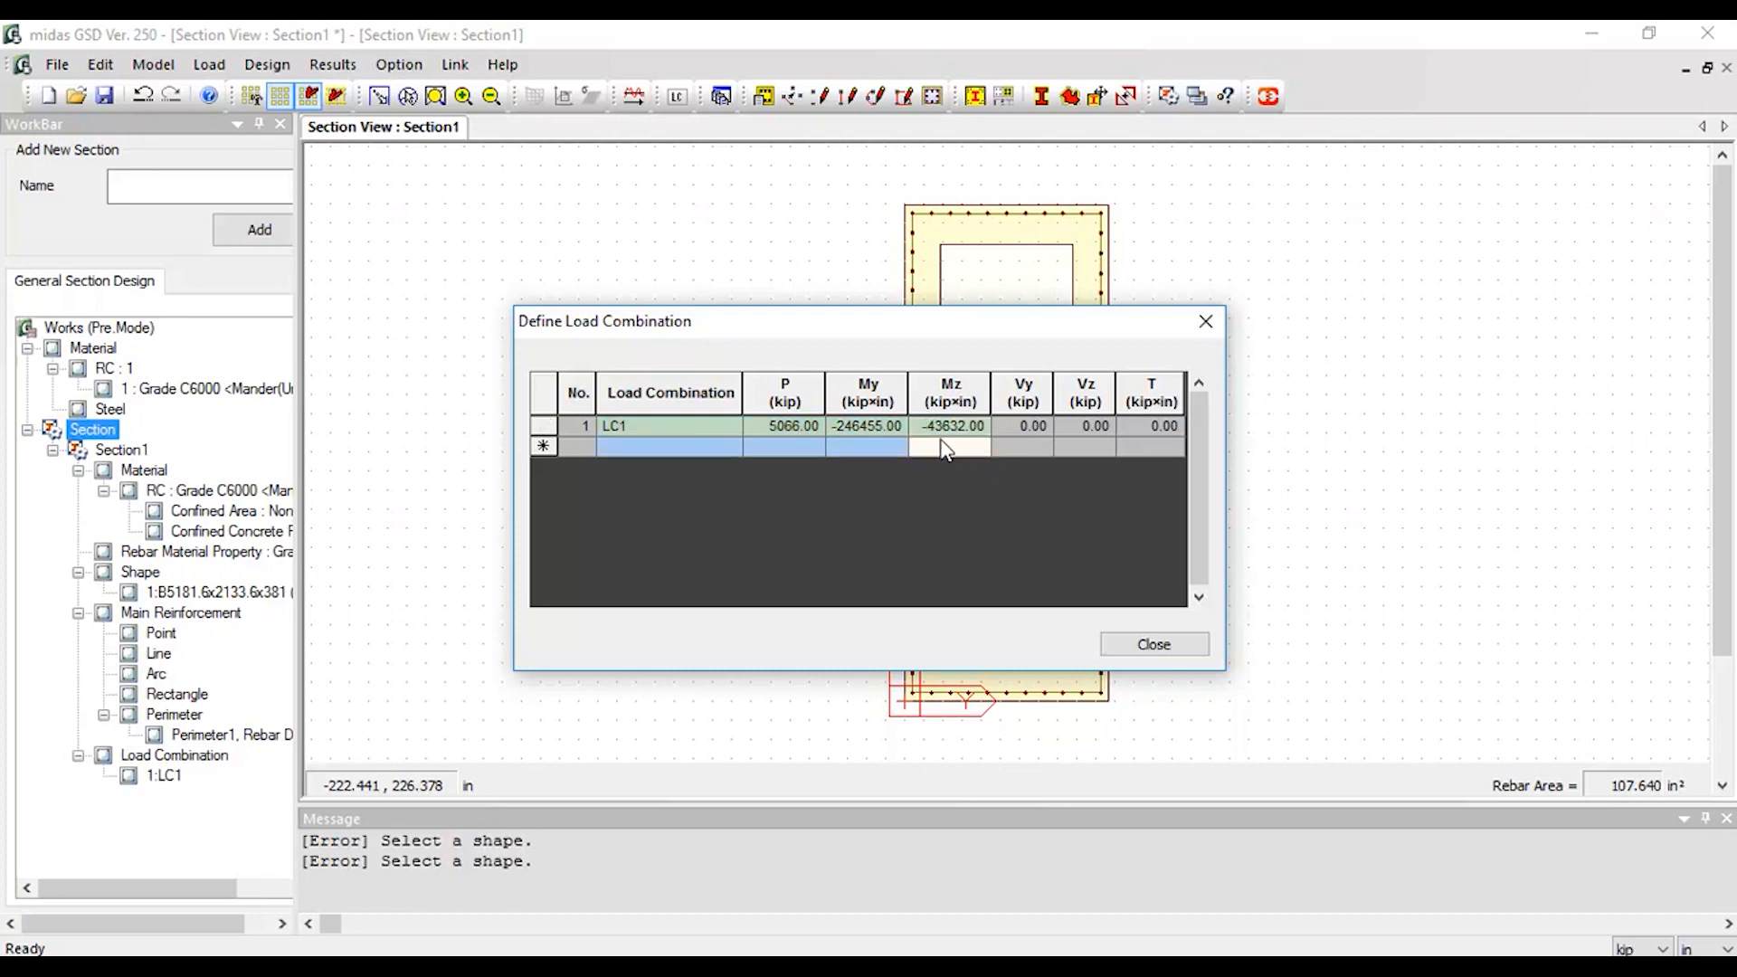
pyautogui.write('-')
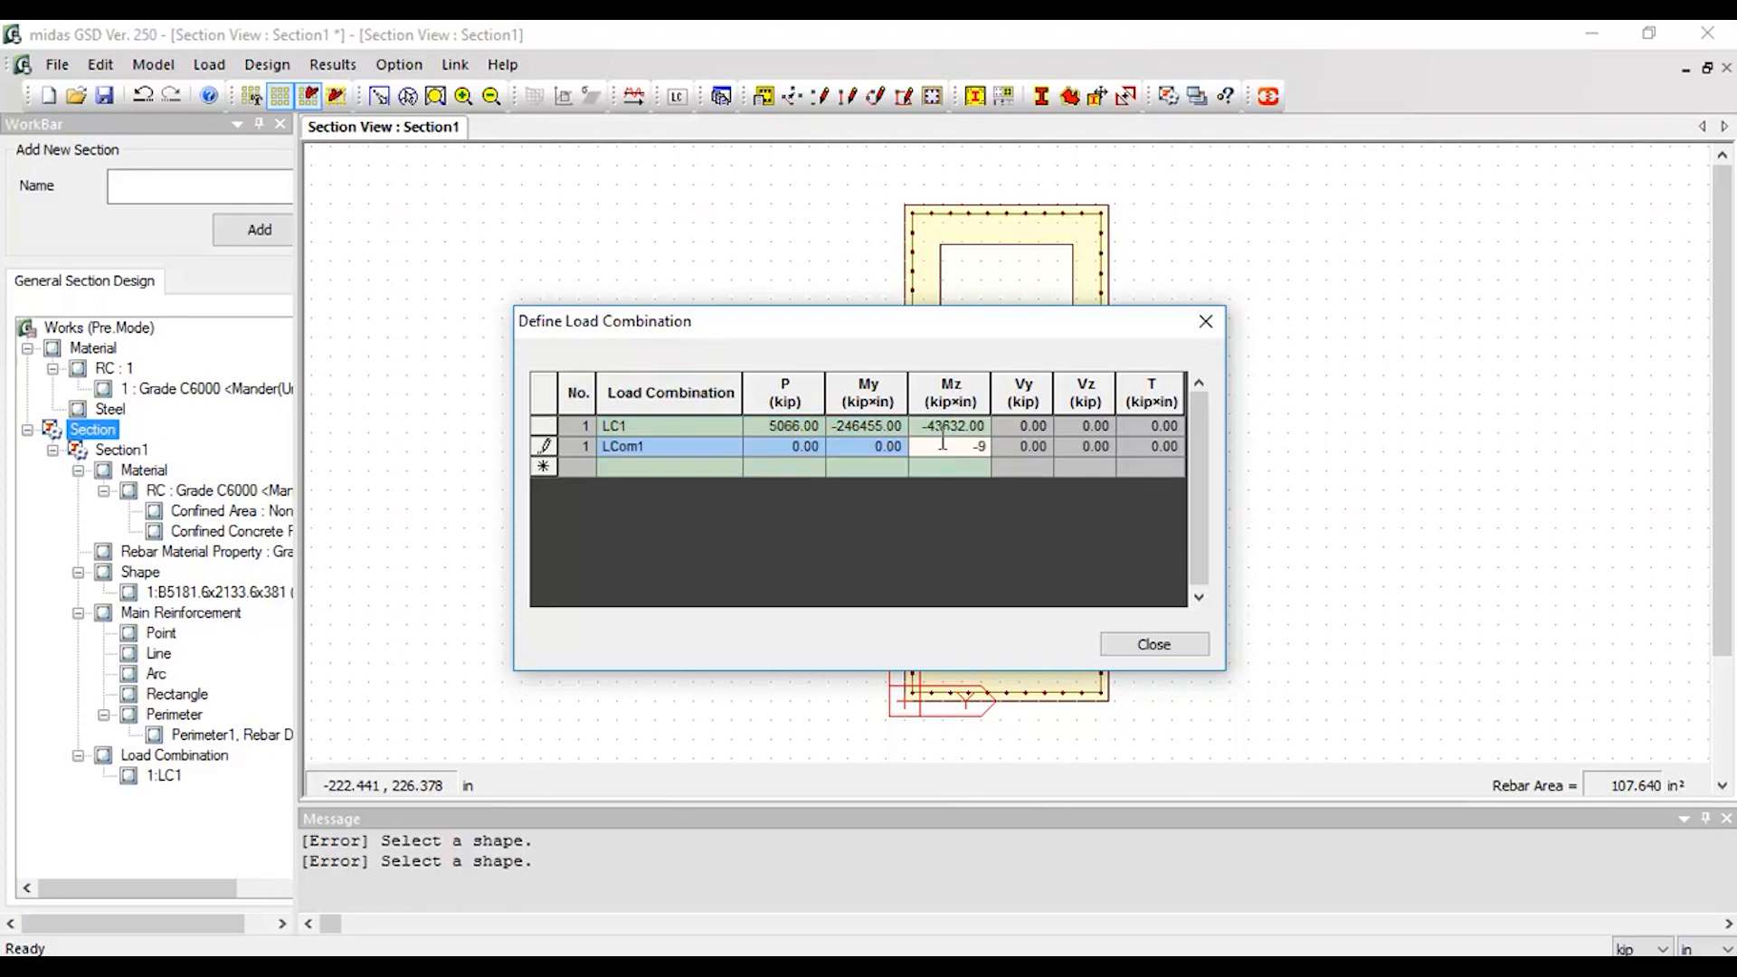
pyautogui.write('99696')
pyautogui.click(798, 443)
pyautogui.click(644, 441)
pyautogui.write('C2')
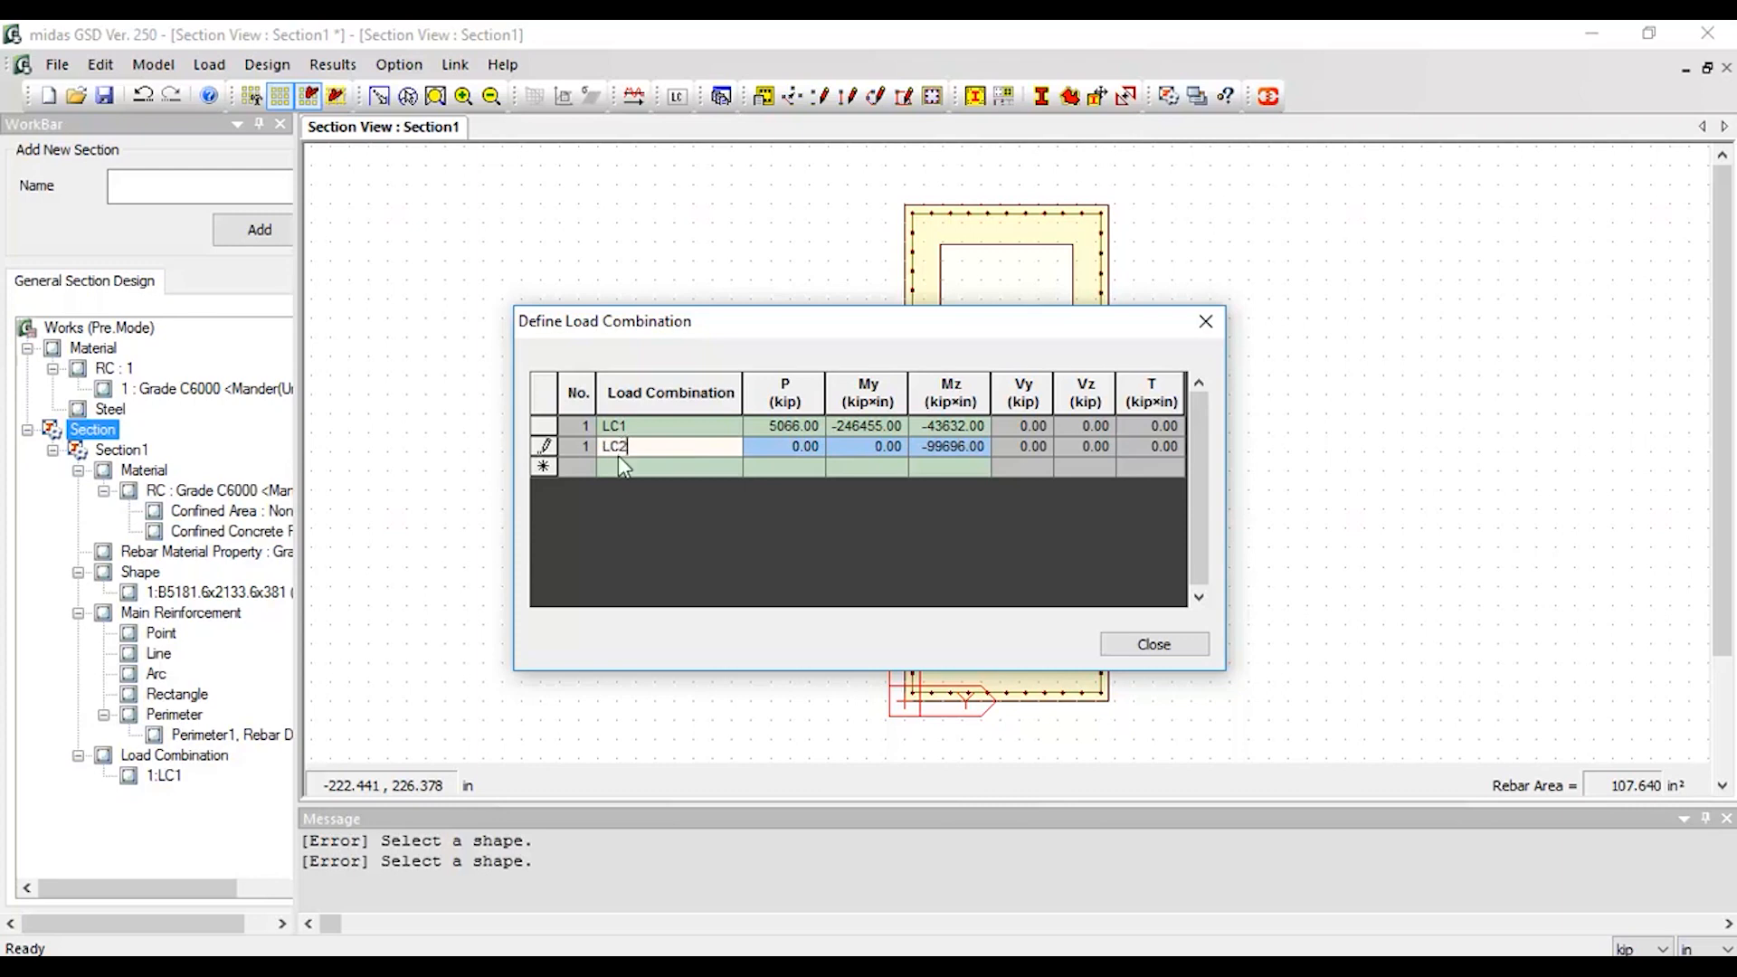
pyautogui.click(773, 448)
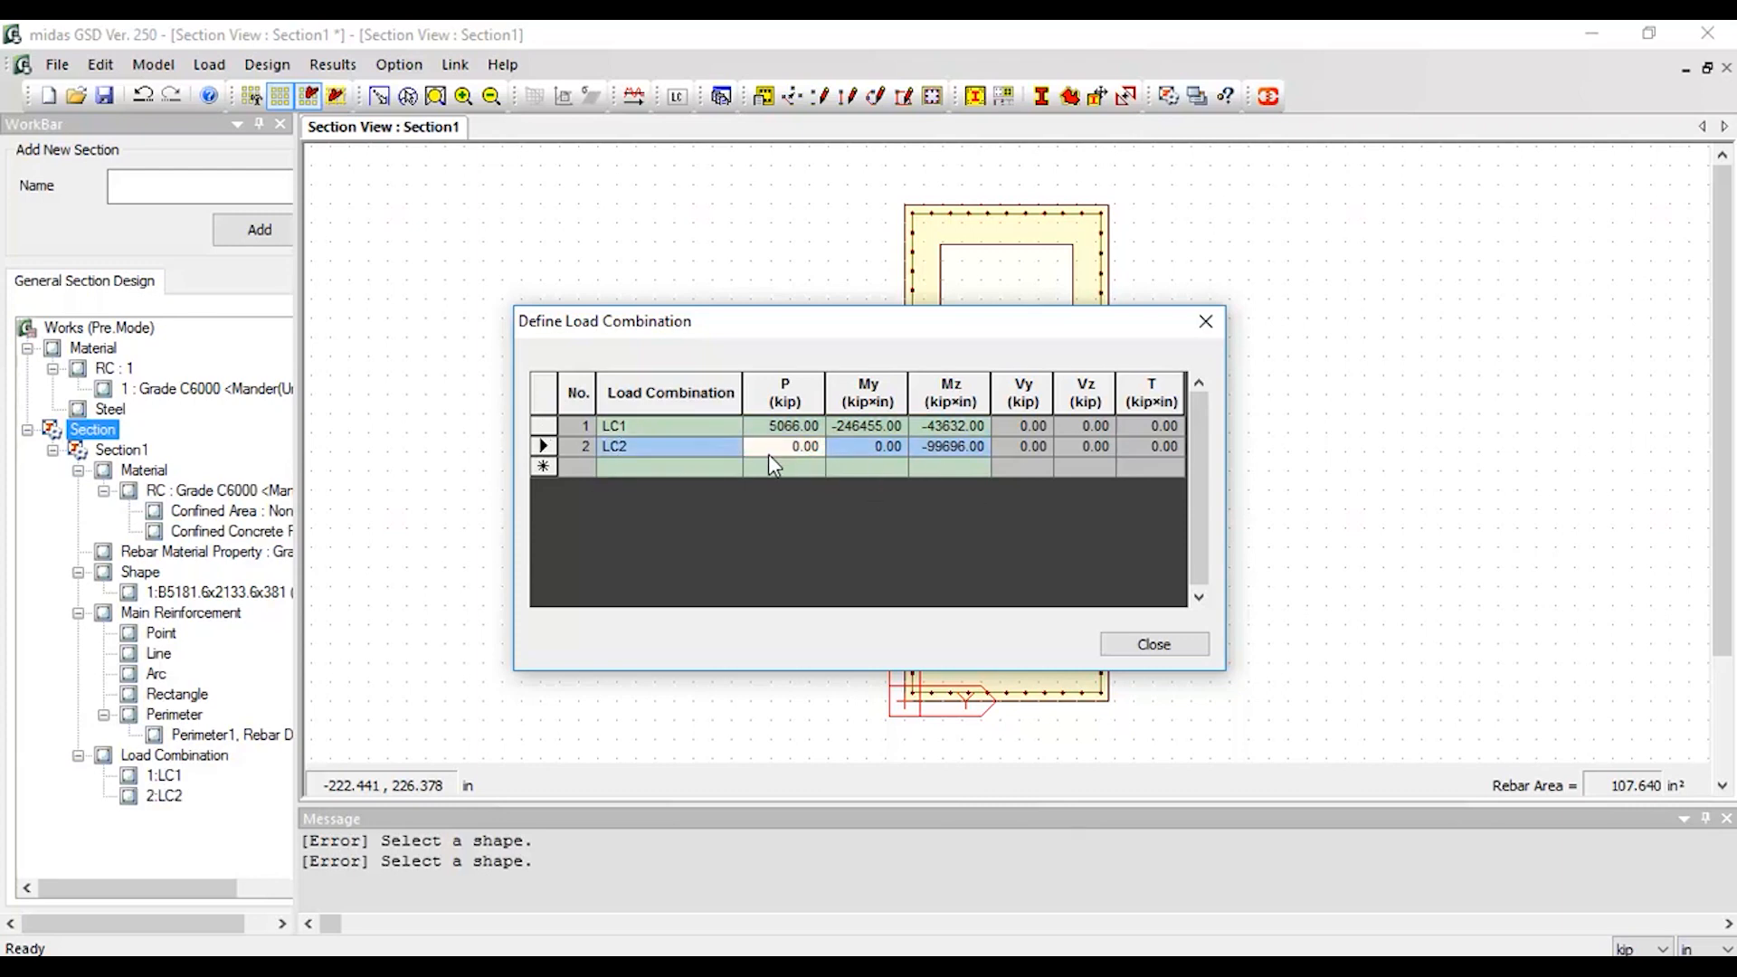
pyautogui.write('10326')
pyautogui.press('Tab')
pyautogui.write('-33590')
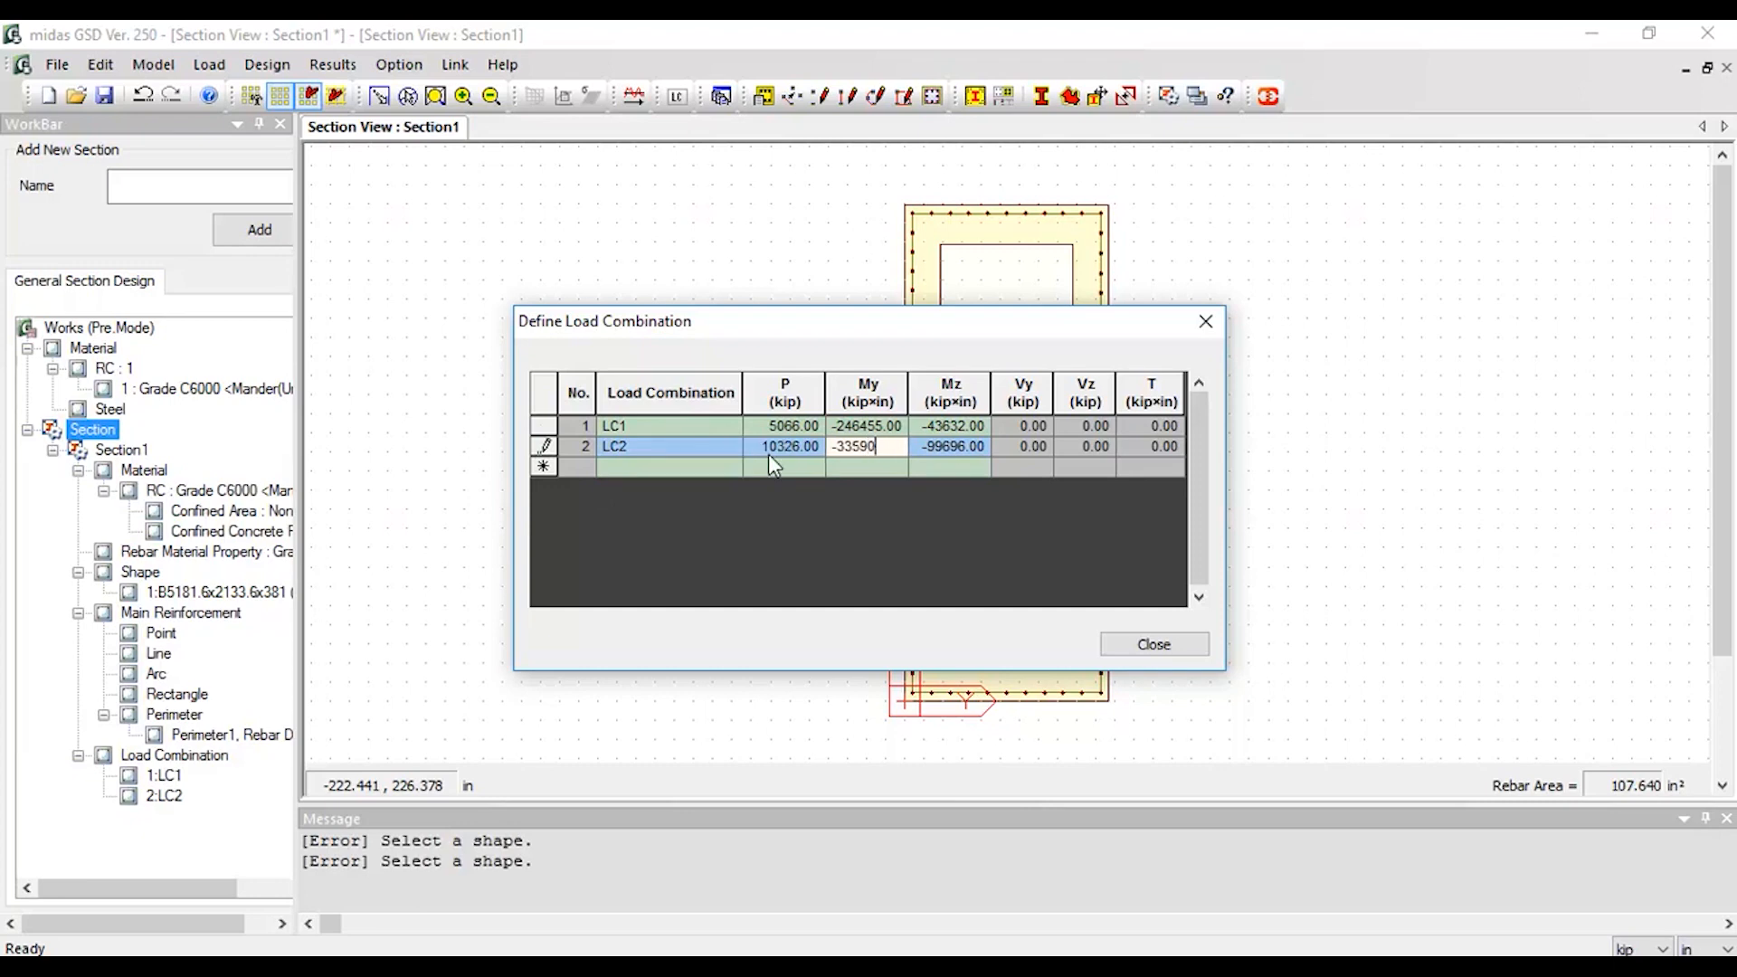
pyautogui.write('4')
pyautogui.click(838, 467)
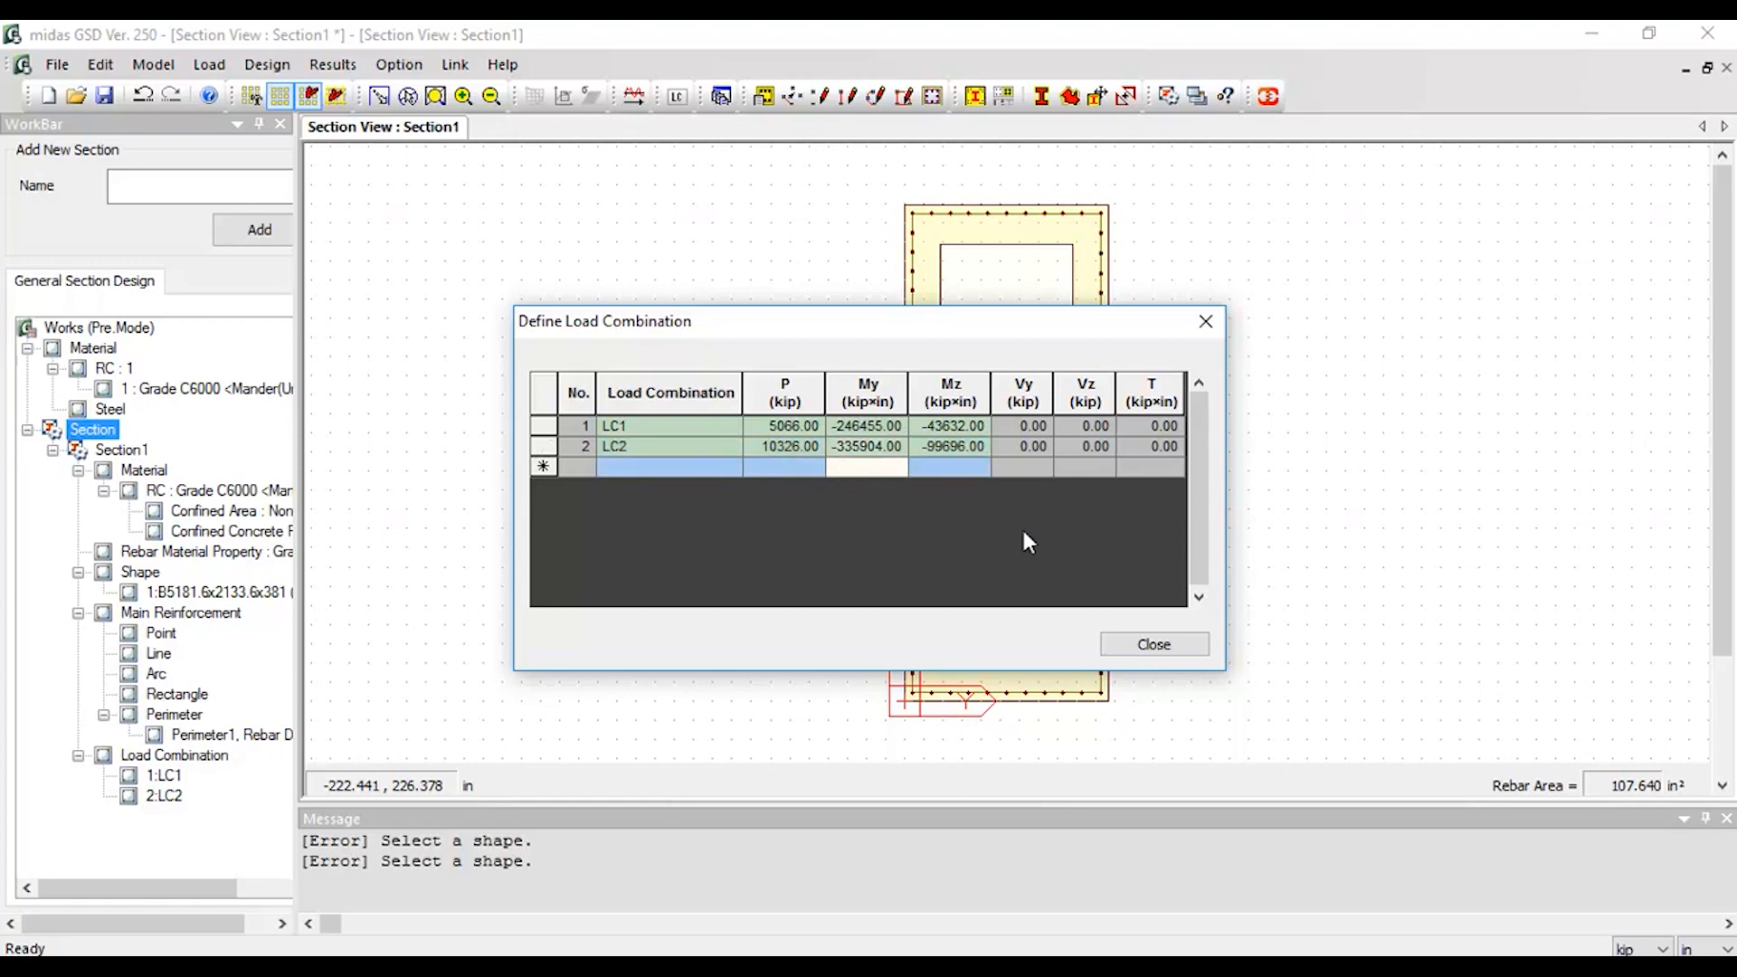
pyautogui.click(1167, 647)
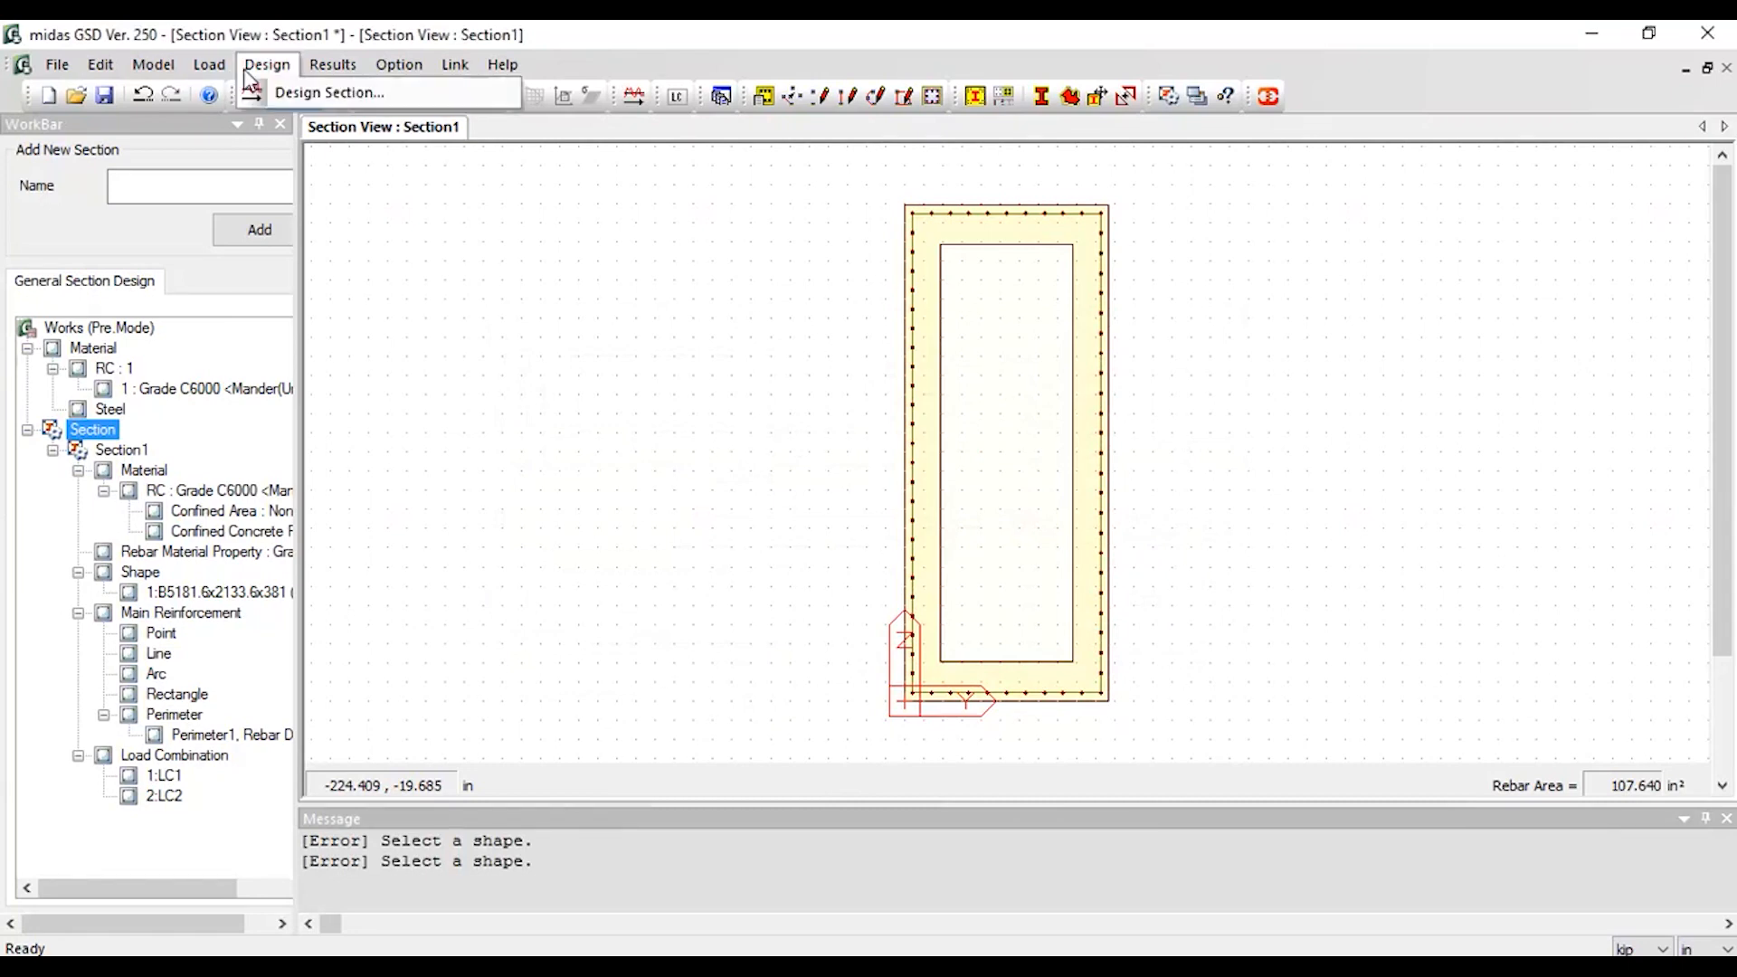
# - Save the section model as "Section WEBINAR" in the GSD Tutorial folder
pyautogui.hotkey('ctrl', 's')
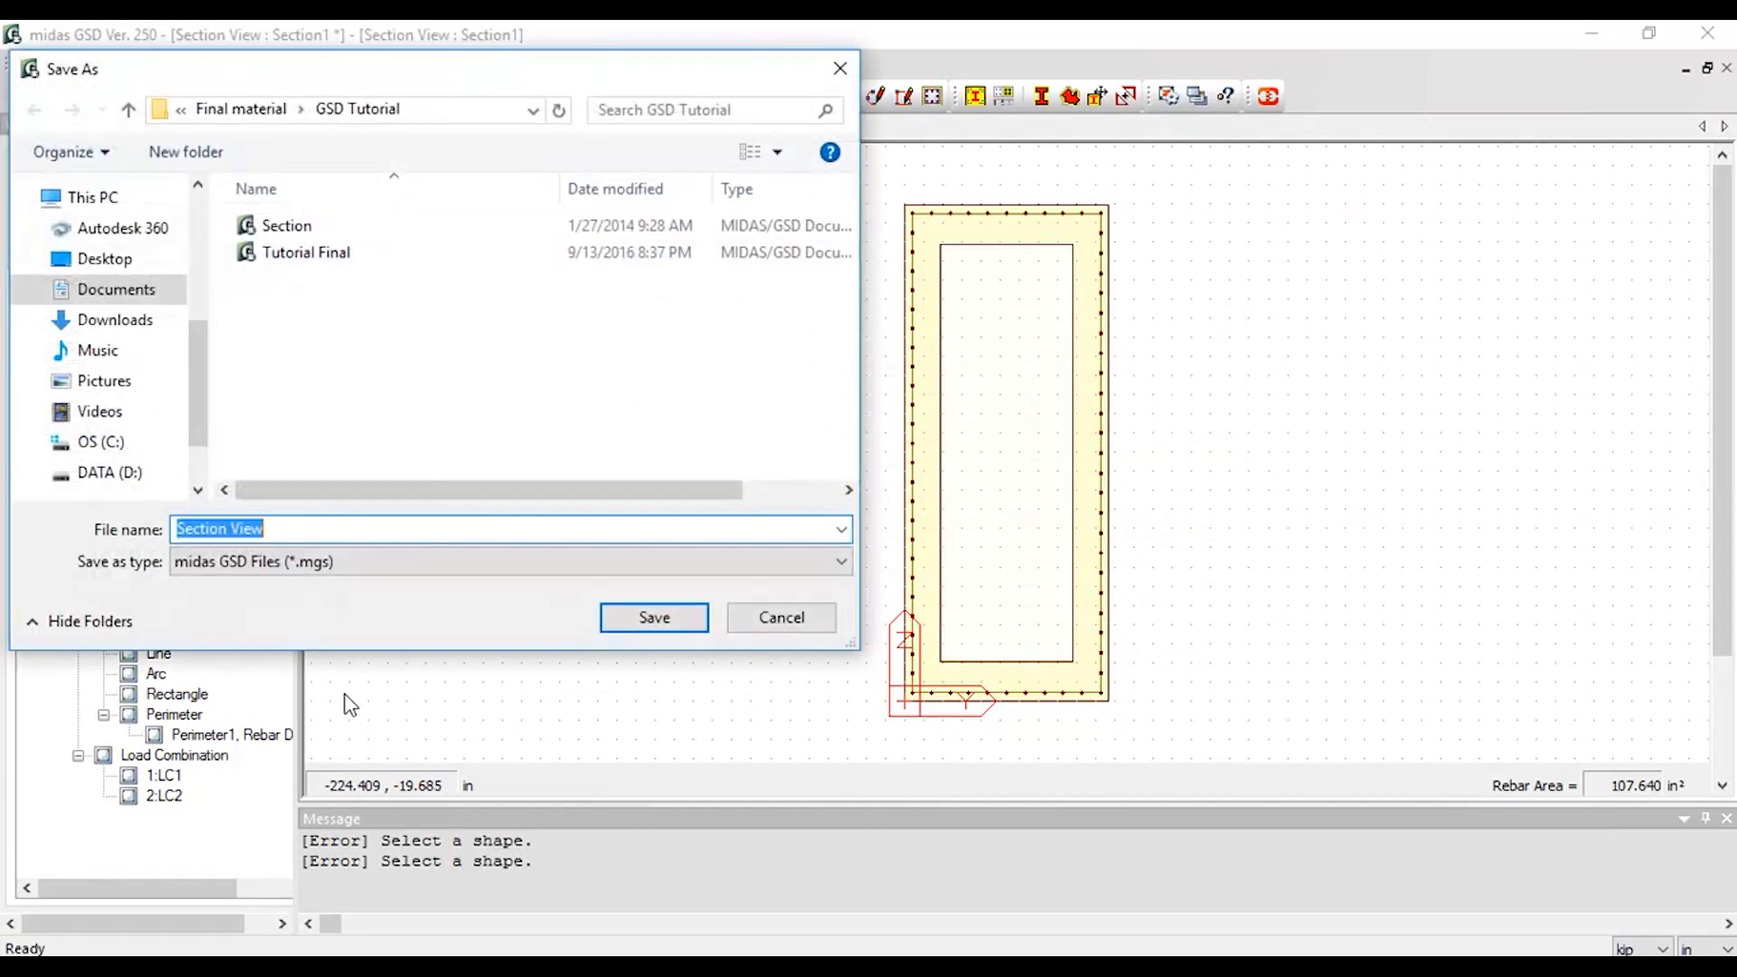
pyautogui.click(303, 534)
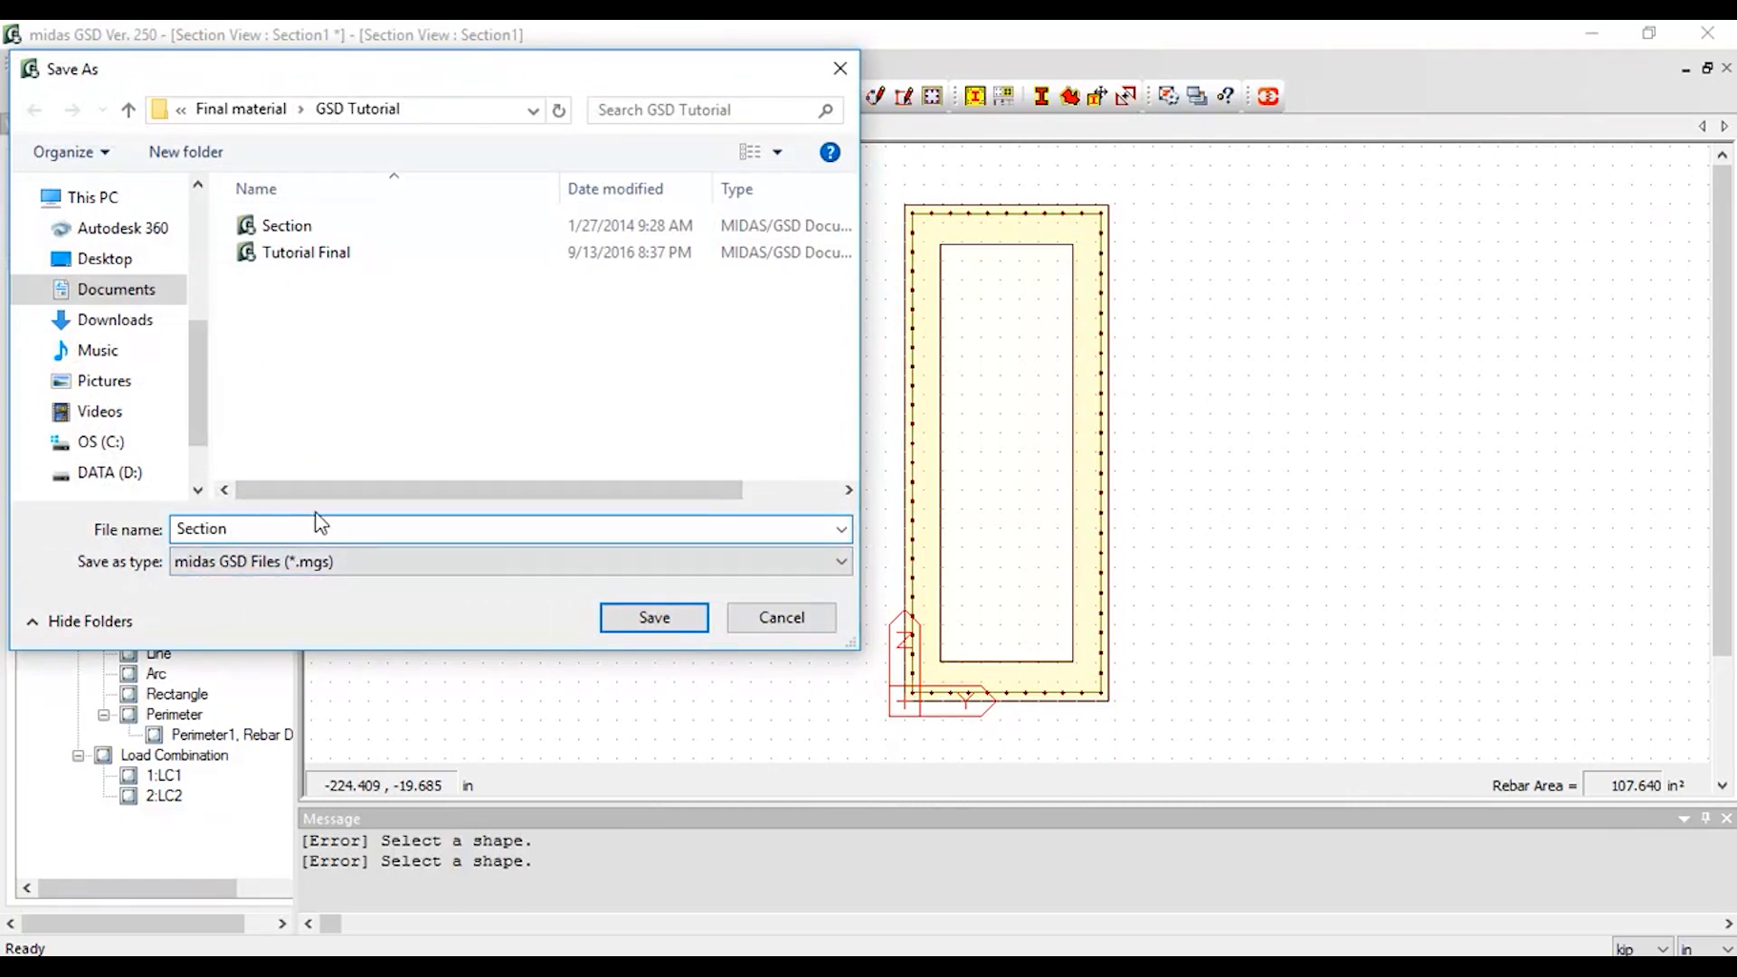
pyautogui.write('wEBINAR')
pyautogui.press('Return')
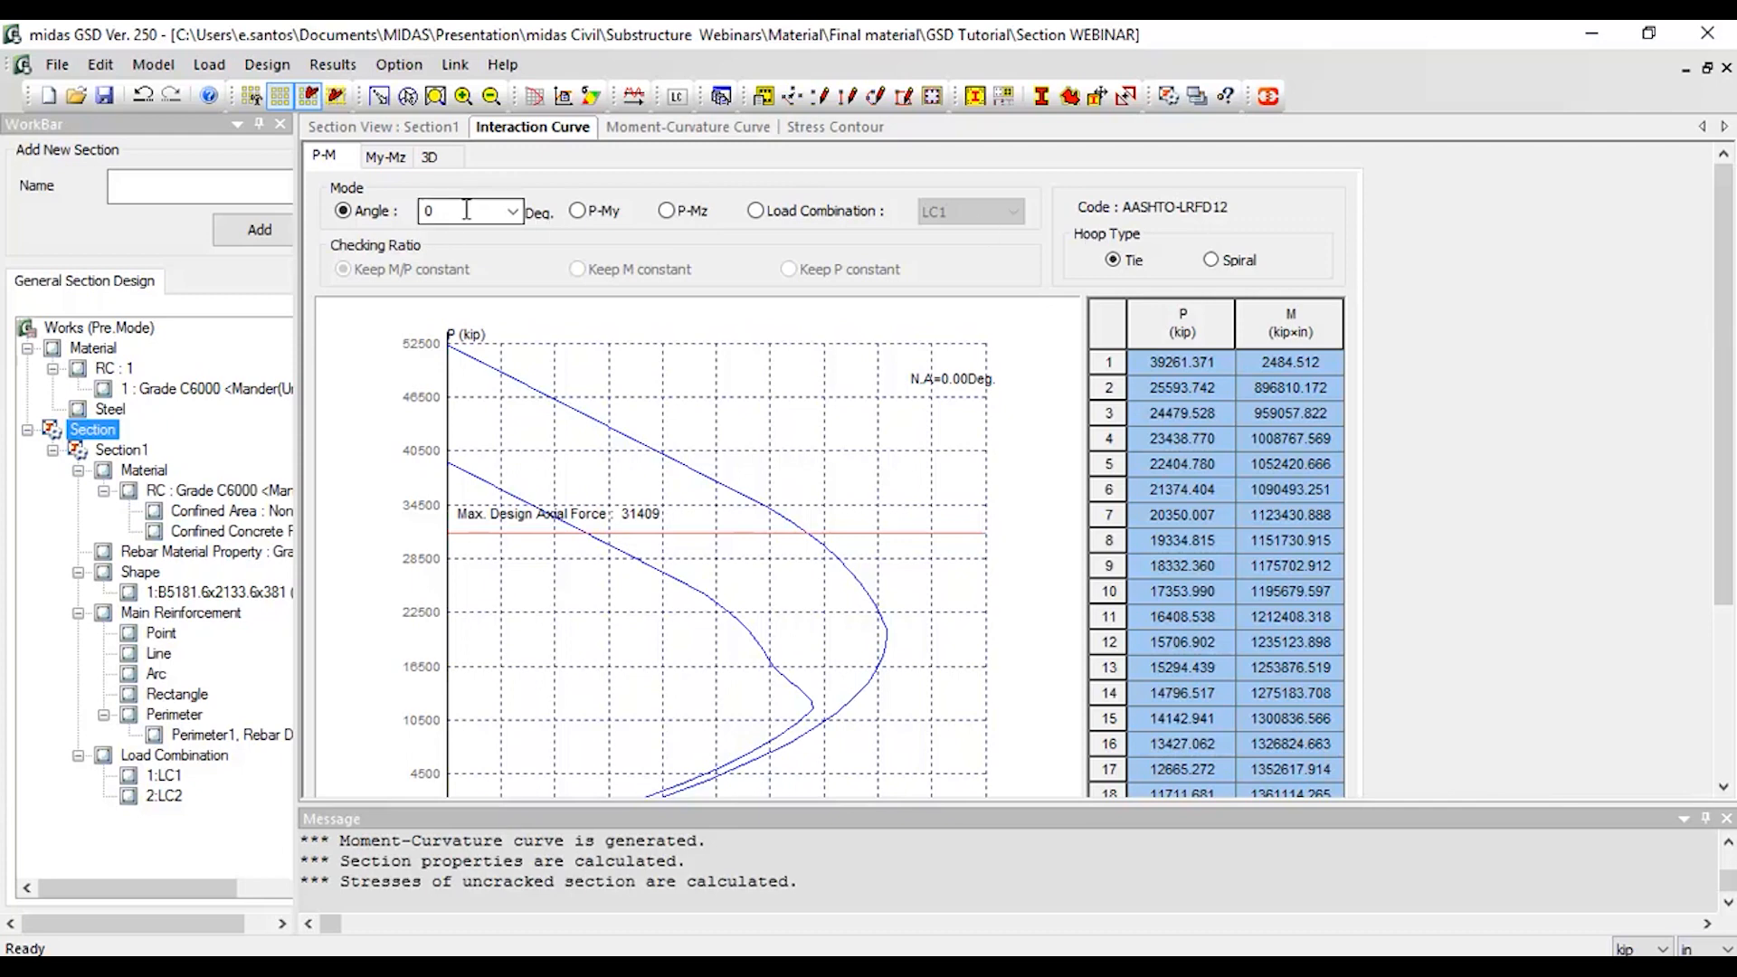
# - Examine the P-M interaction curve at angles of 15, 60, 90, 135 and 195 degrees, and again at 0 degrees
pyautogui.click(512, 211)
pyautogui.click(489, 249)
pyautogui.click(512, 211)
pyautogui.click(500, 301)
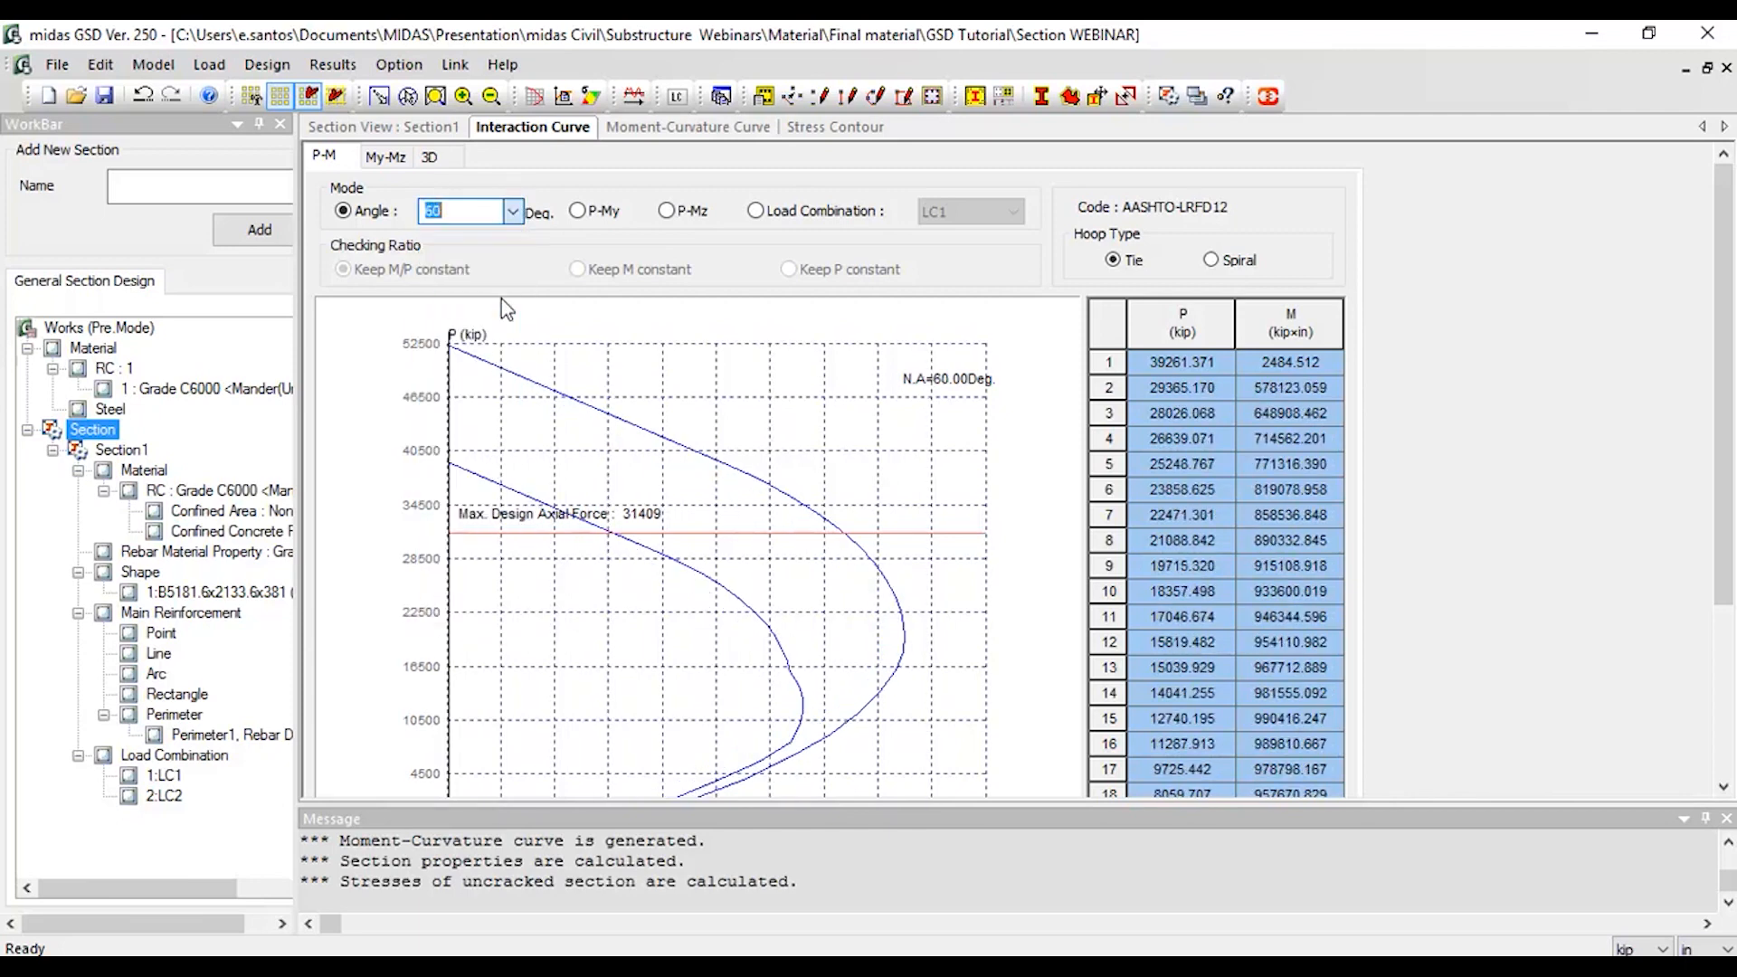
pyautogui.click(512, 212)
pyautogui.click(453, 346)
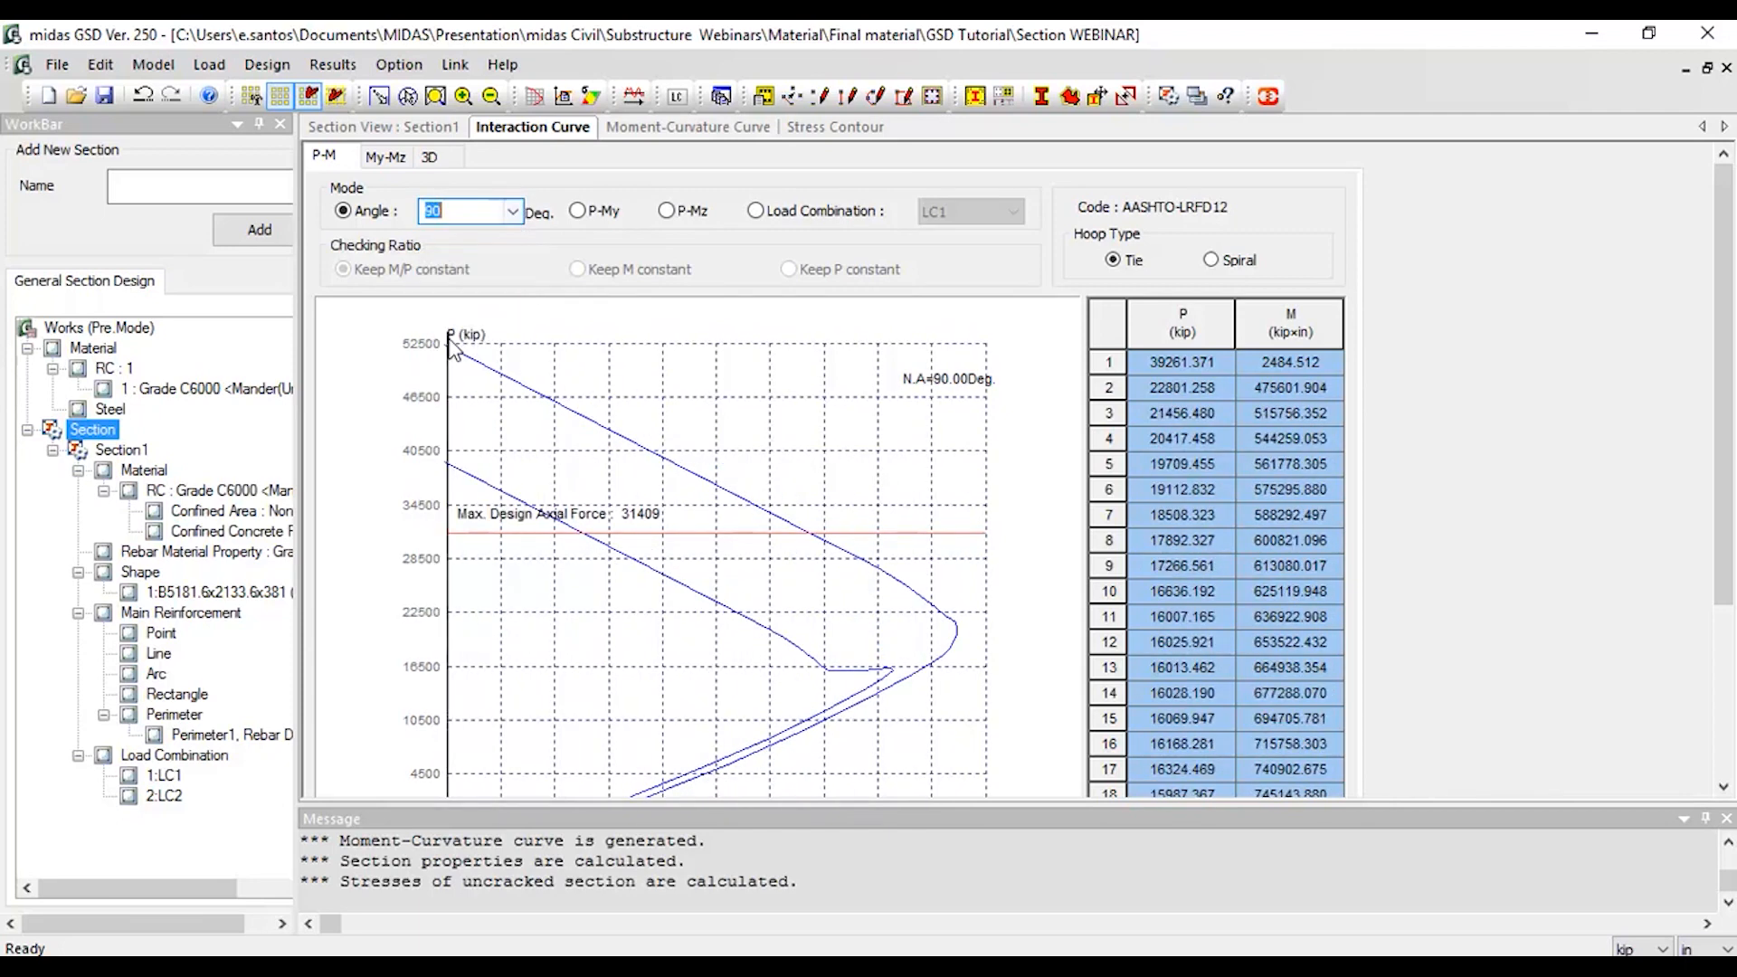
pyautogui.click(512, 211)
pyautogui.click(484, 388)
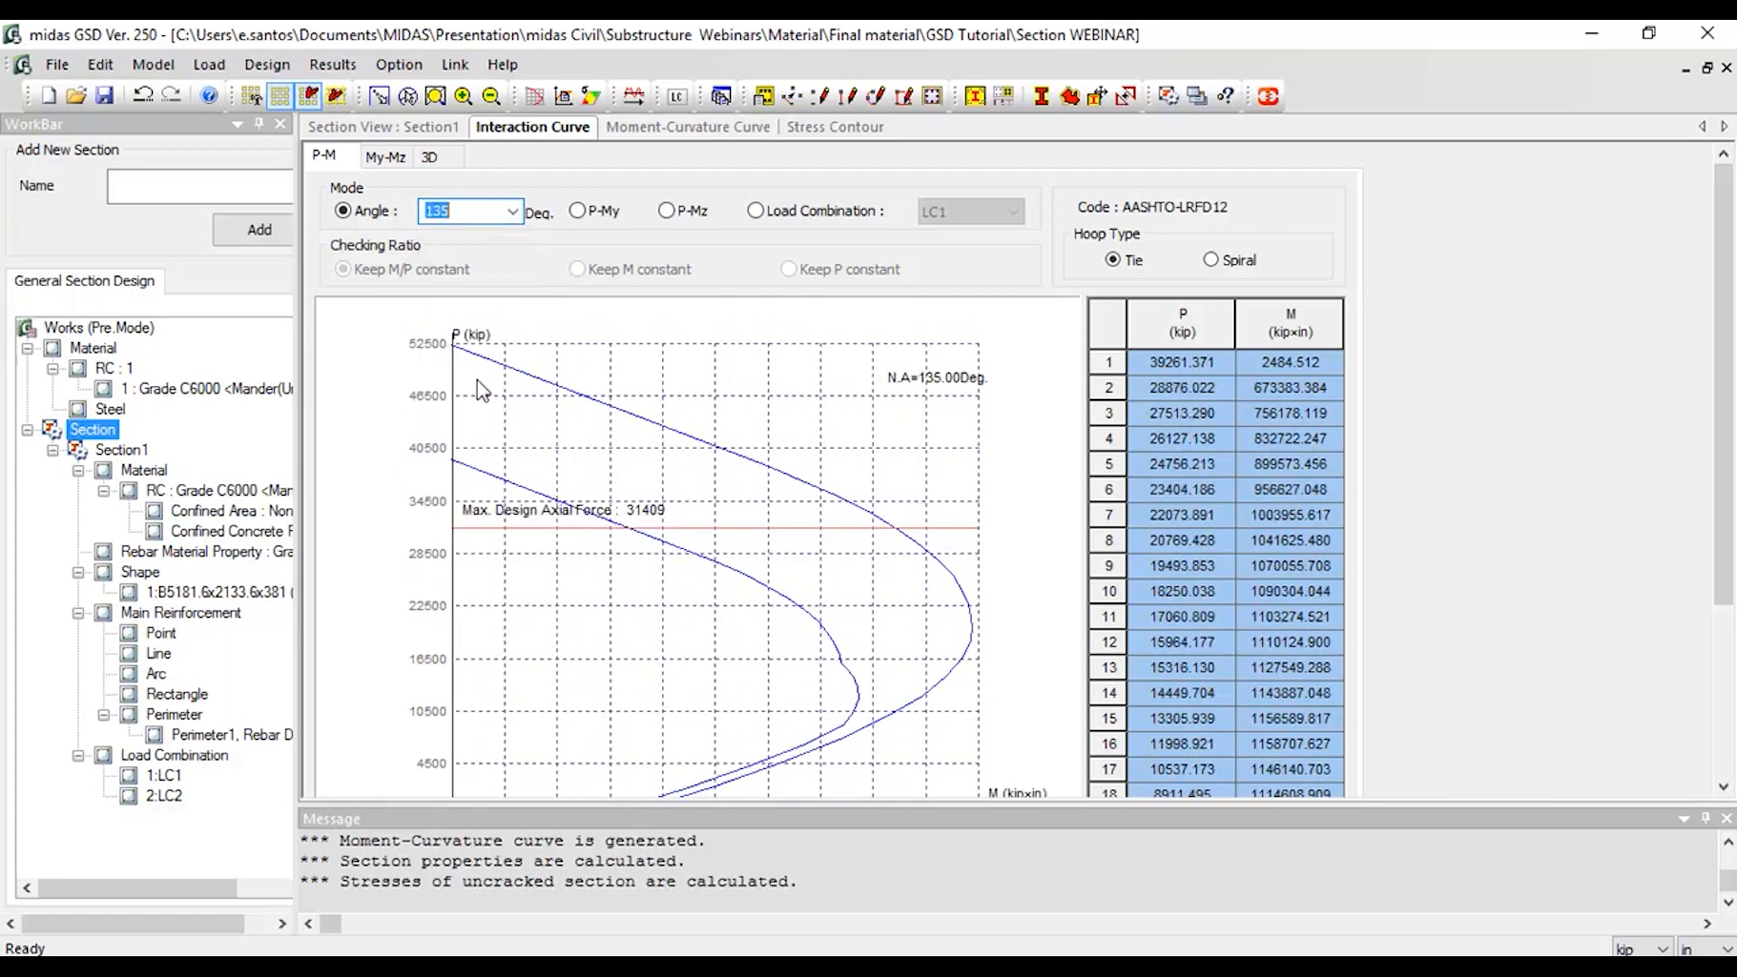
pyautogui.click(512, 211)
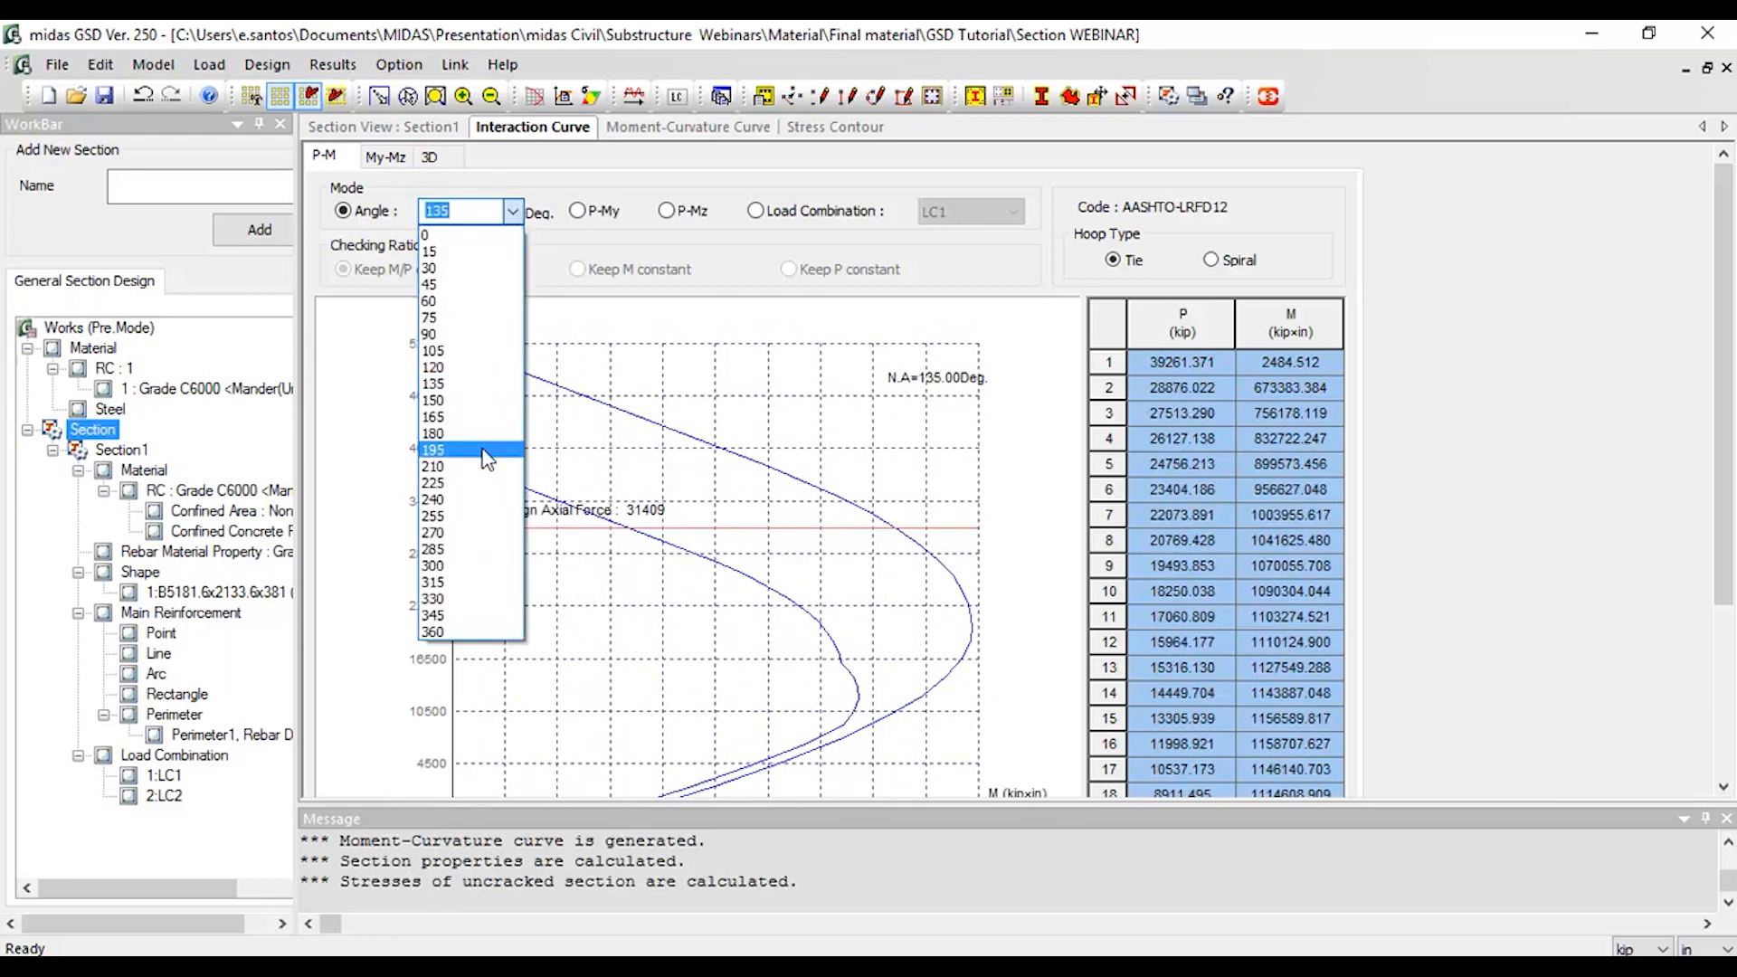
pyautogui.click(489, 453)
pyautogui.click(512, 213)
pyautogui.scroll(5, 500, 253)
pyautogui.click(499, 233)
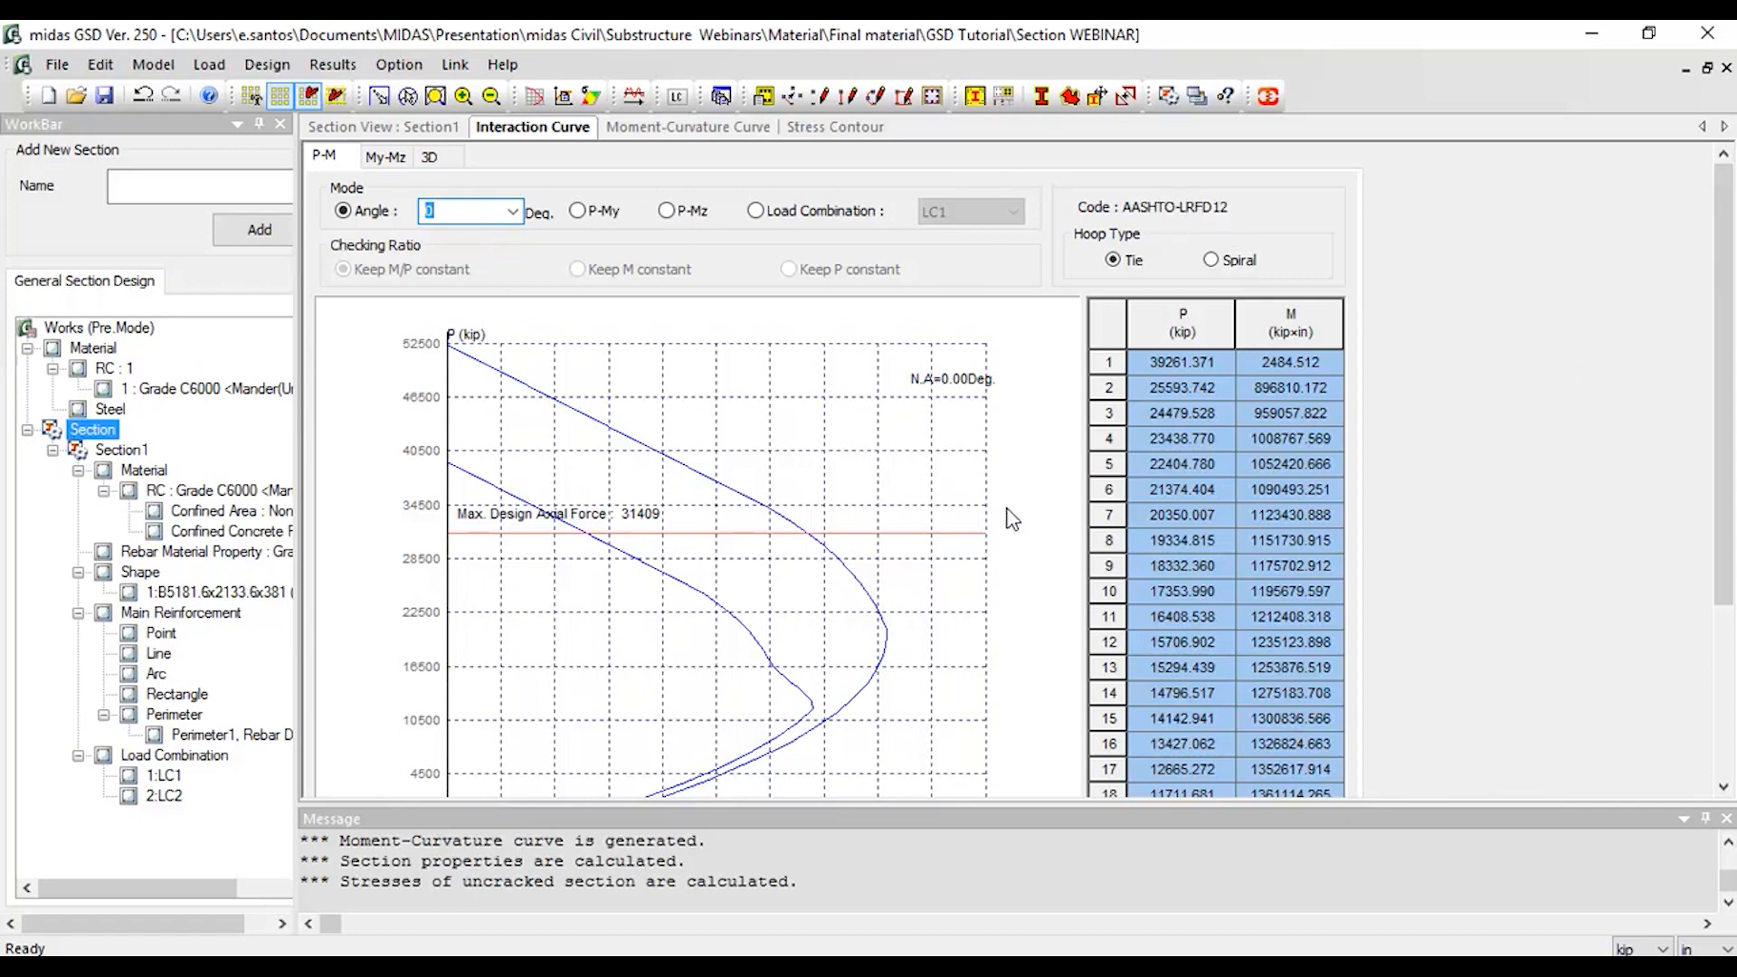
pyautogui.moveTo(1724, 321)
pyautogui.mouseDown()
pyautogui.moveTo(1730, 376)
pyautogui.moveTo(1726, 353)
pyautogui.mouseUp()
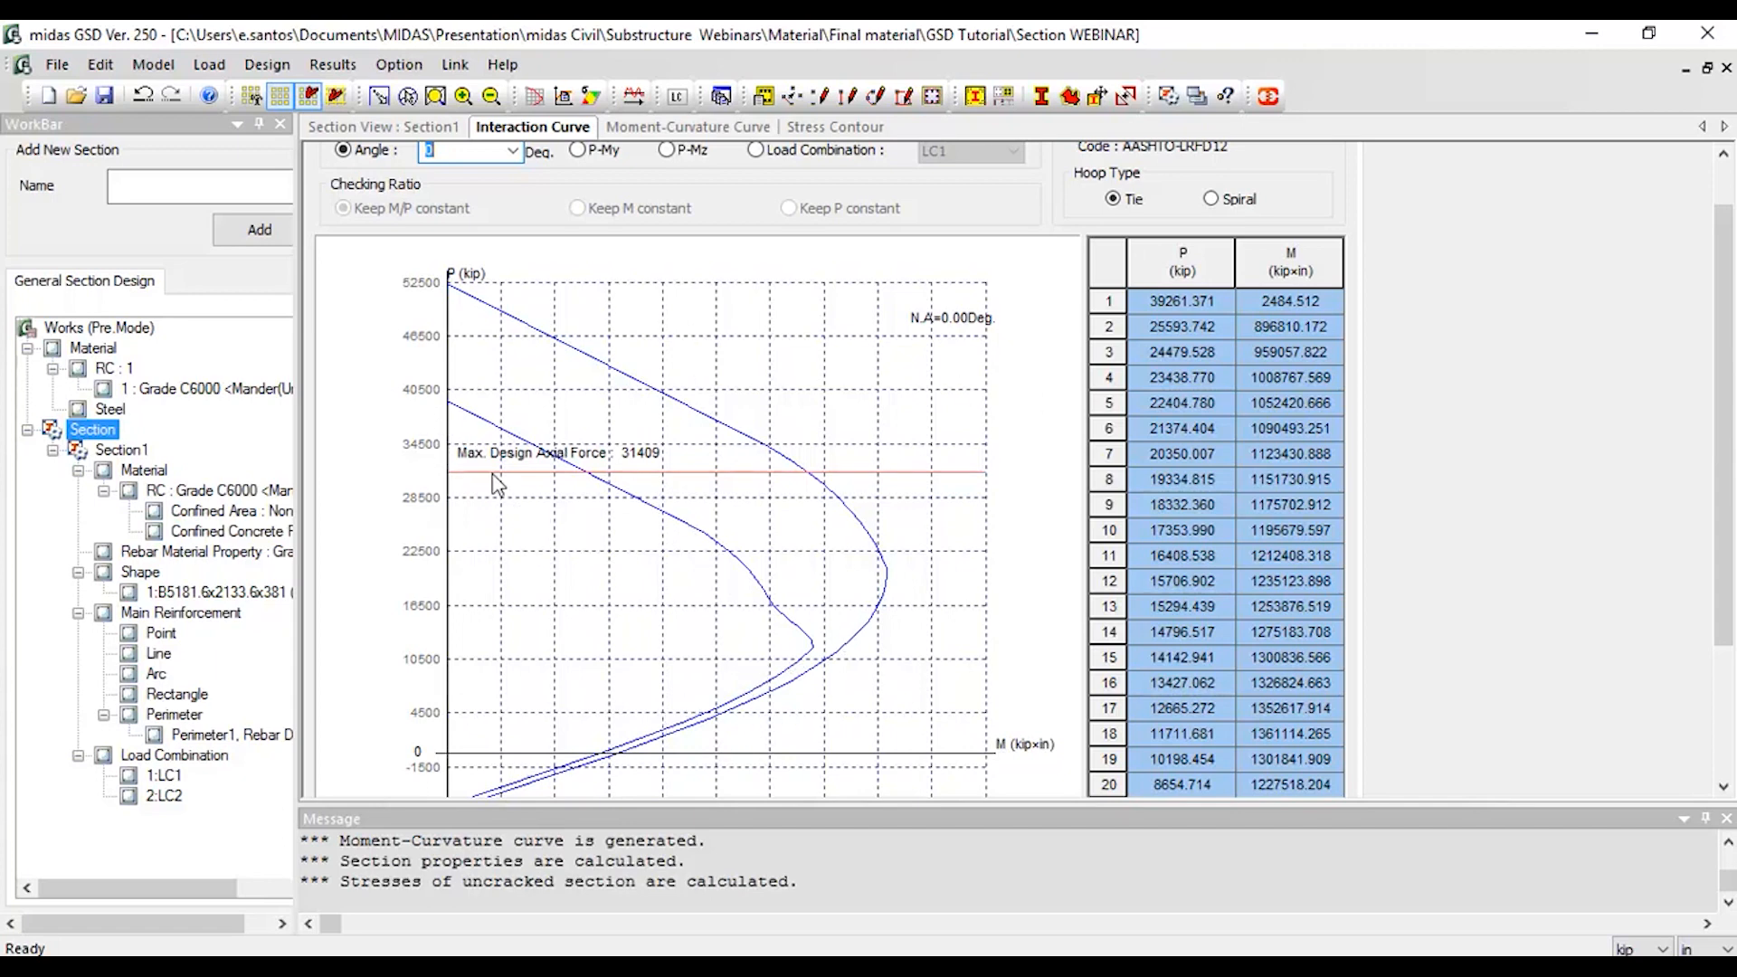
pyautogui.moveTo(1728, 409); pyautogui.dragTo(1722, 280)
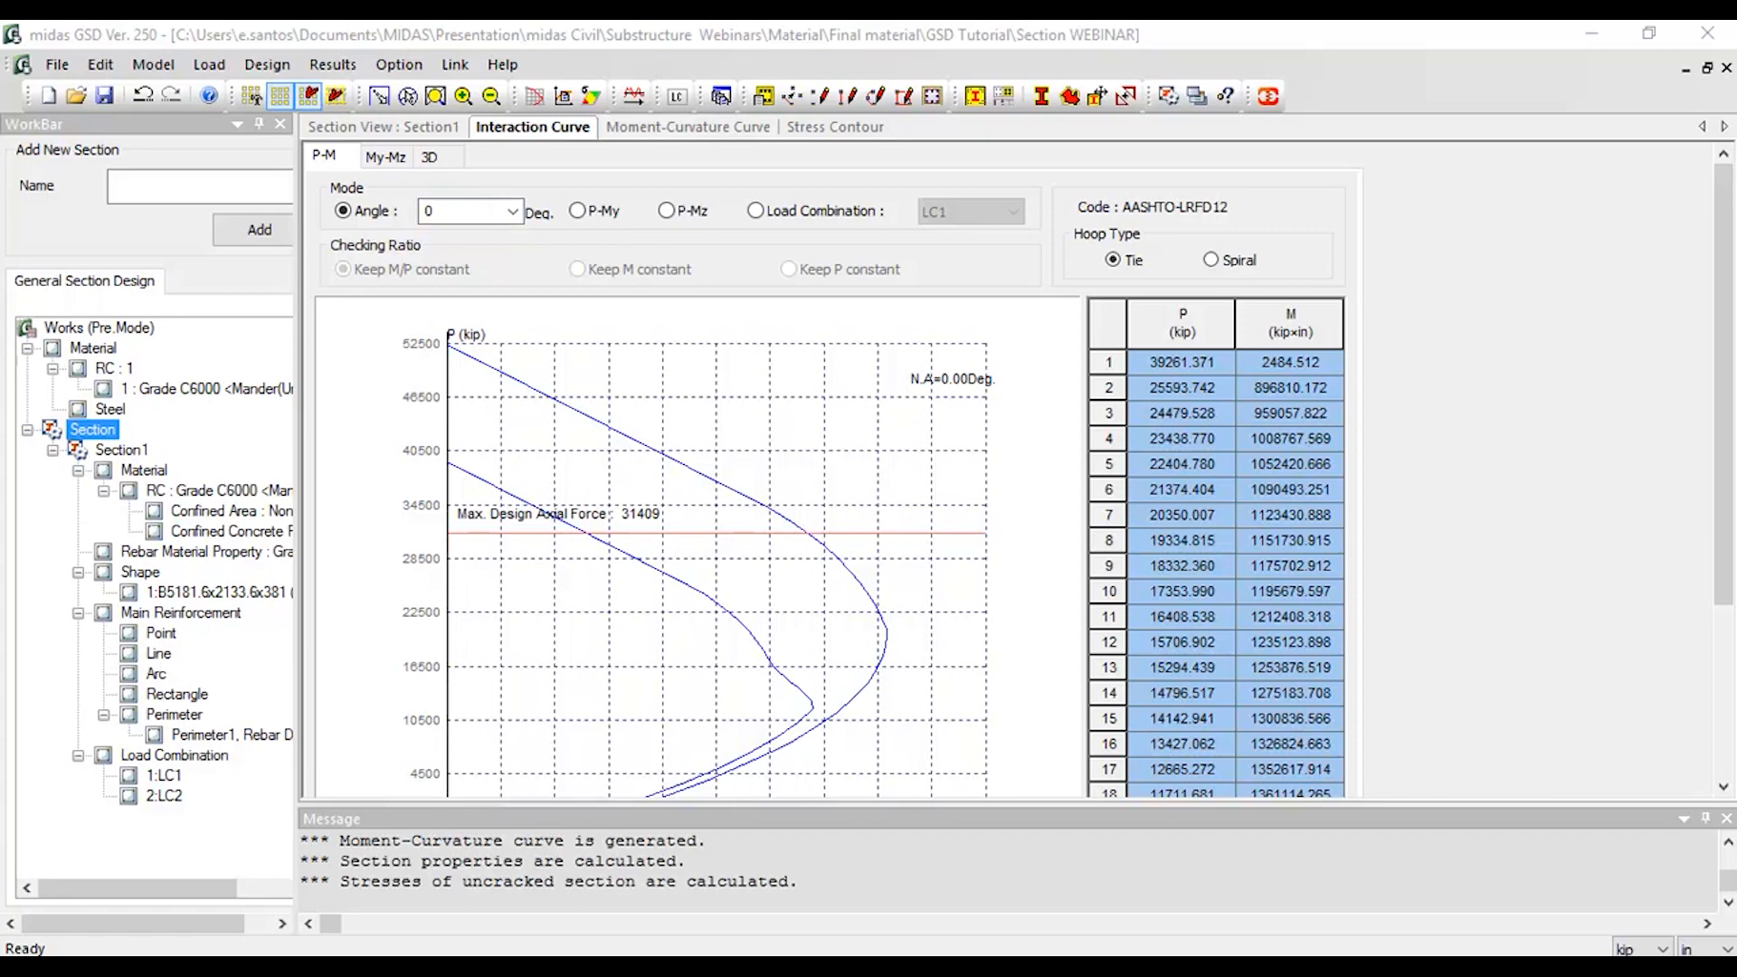
# - Examine the 3D interaction surface with the LC1 load point from several viewing directions
pyautogui.click(434, 153)
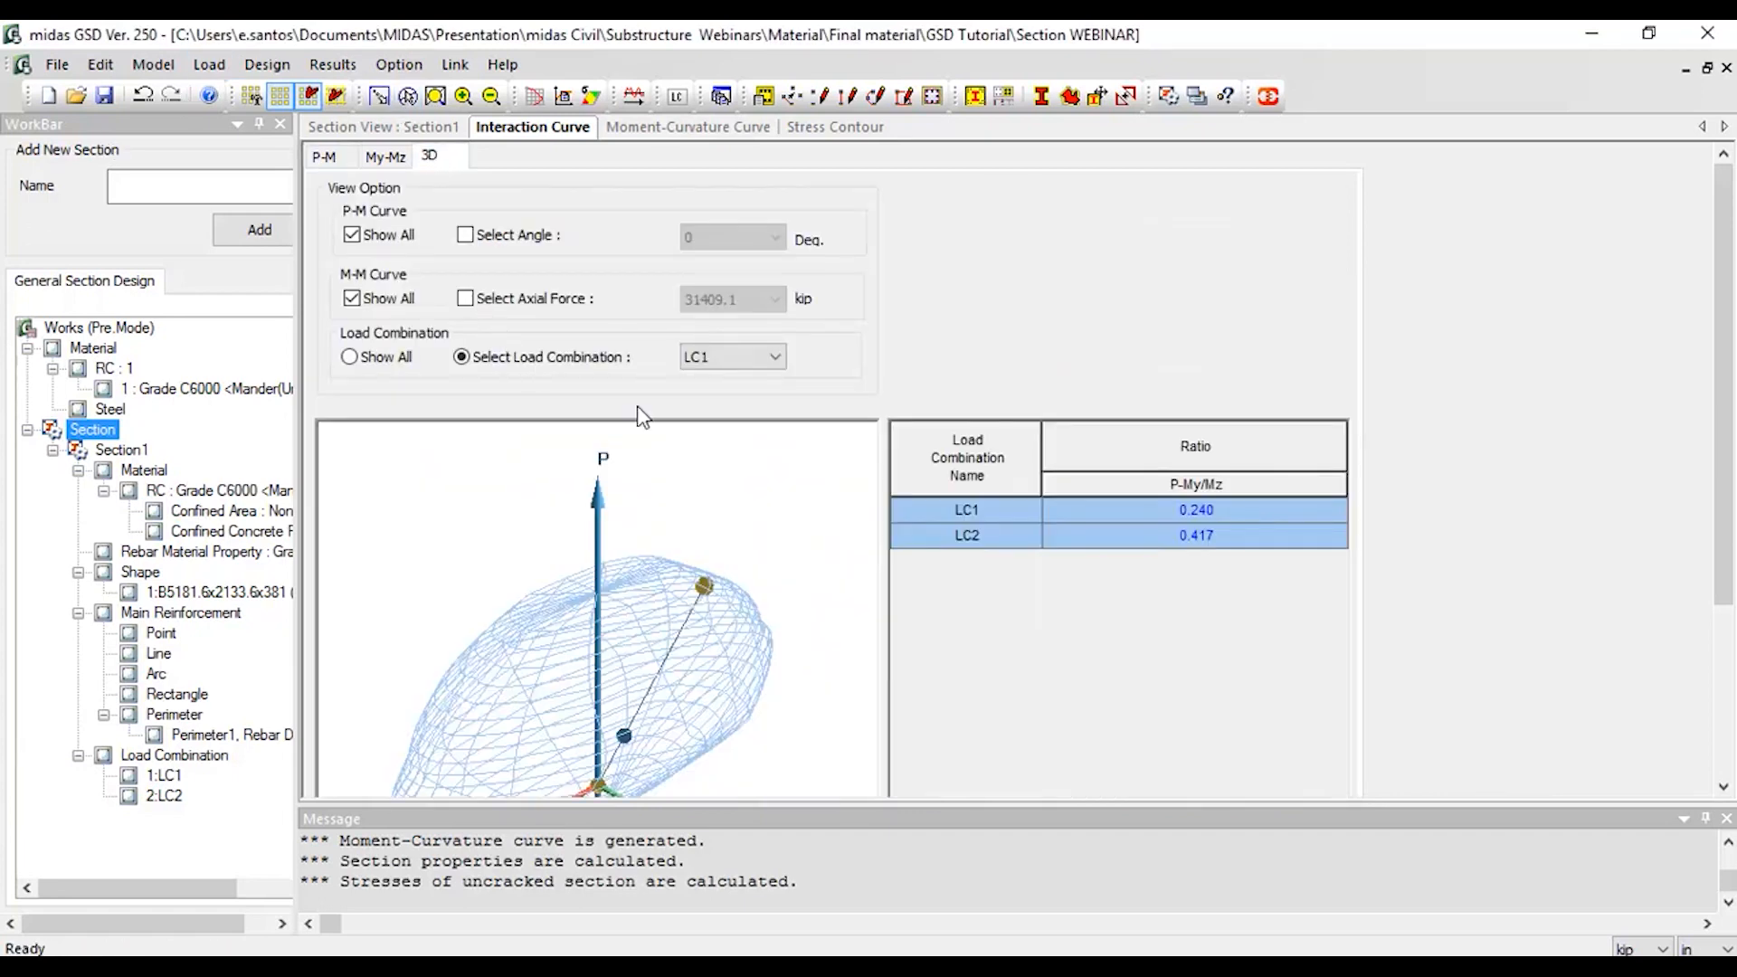
pyautogui.moveTo(634, 661); pyautogui.dragTo(538, 644)
pyautogui.scroll(-3, 1728, 283)
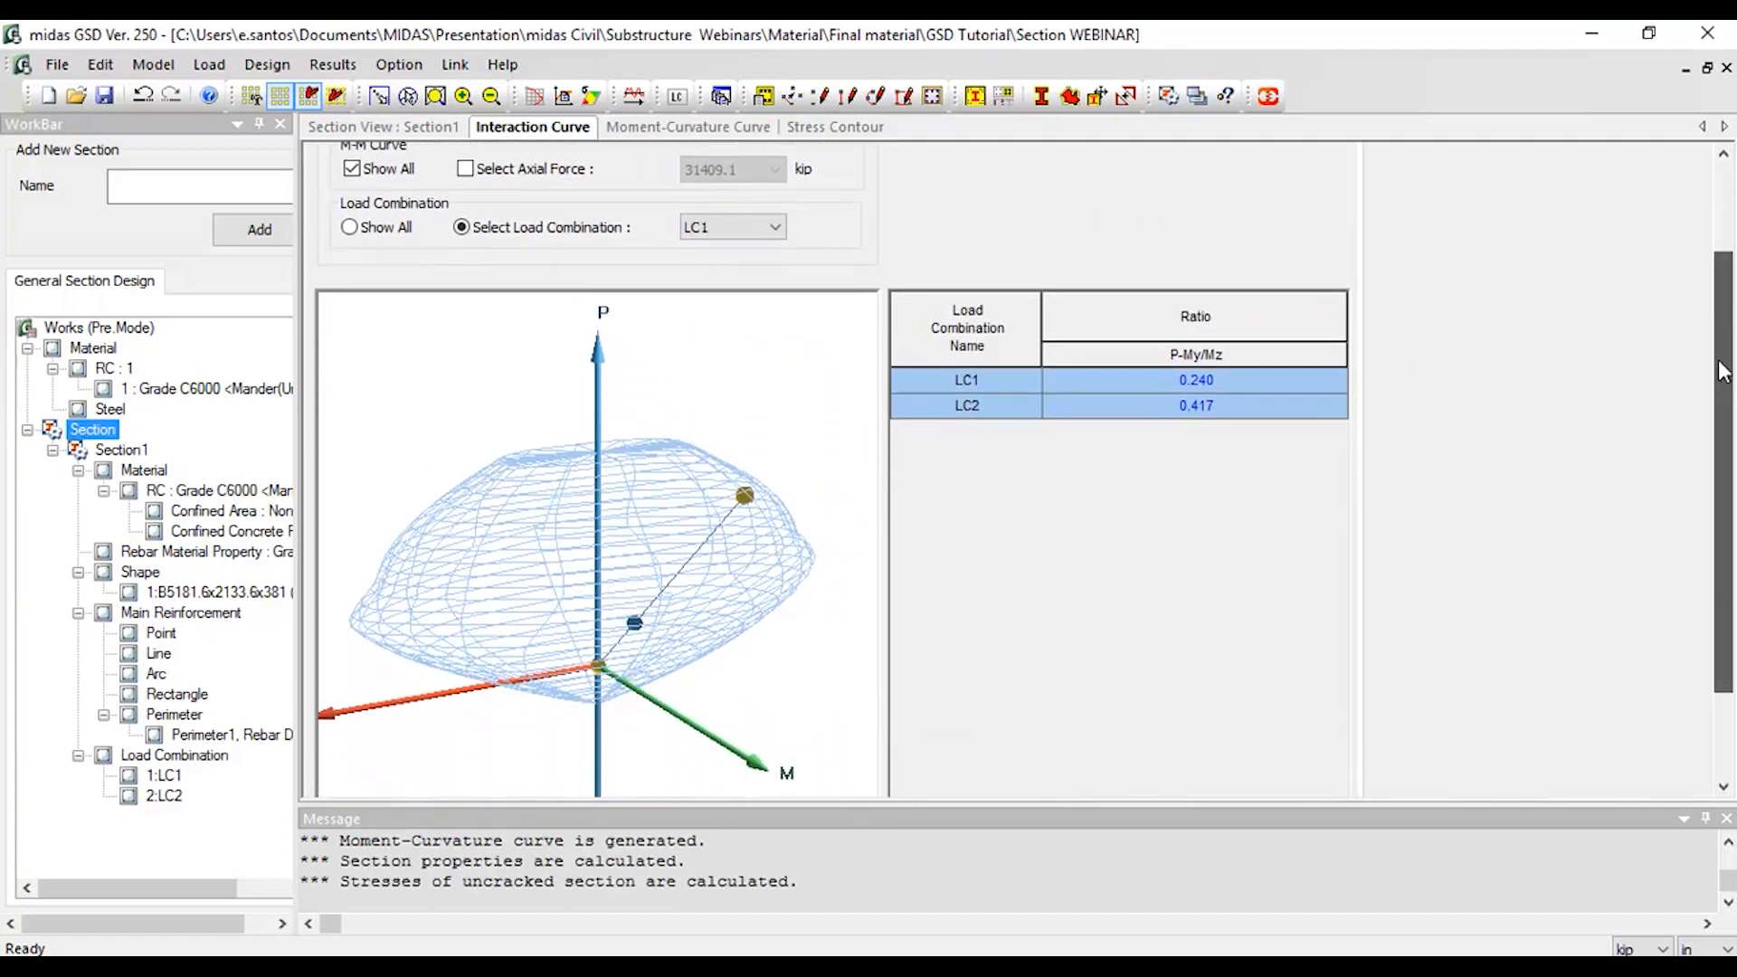
pyautogui.moveTo(543, 584); pyautogui.dragTo(766, 454)
pyautogui.moveTo(808, 448); pyautogui.dragTo(628, 673)
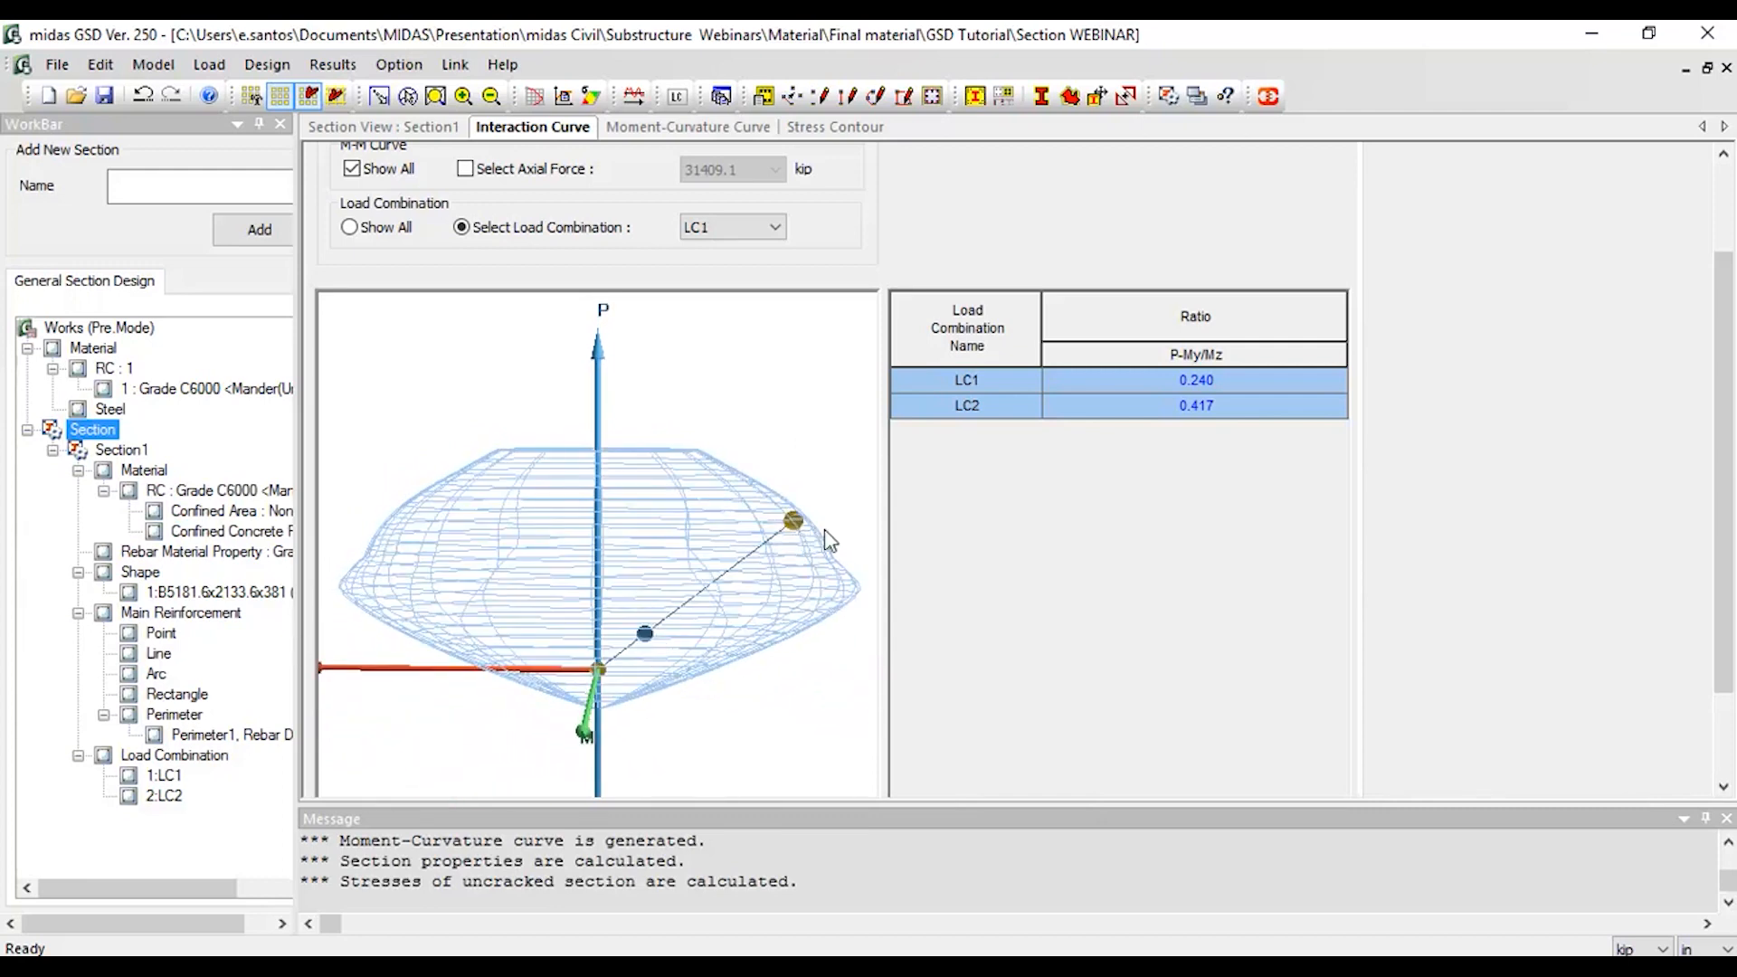
# - Compare the LC1 and LC2 load points on the 3D interaction surface, individually and together, from different viewing directions
pyautogui.click(1176, 404)
pyautogui.moveTo(688, 566); pyautogui.dragTo(963, 474)
pyautogui.click(1114, 378)
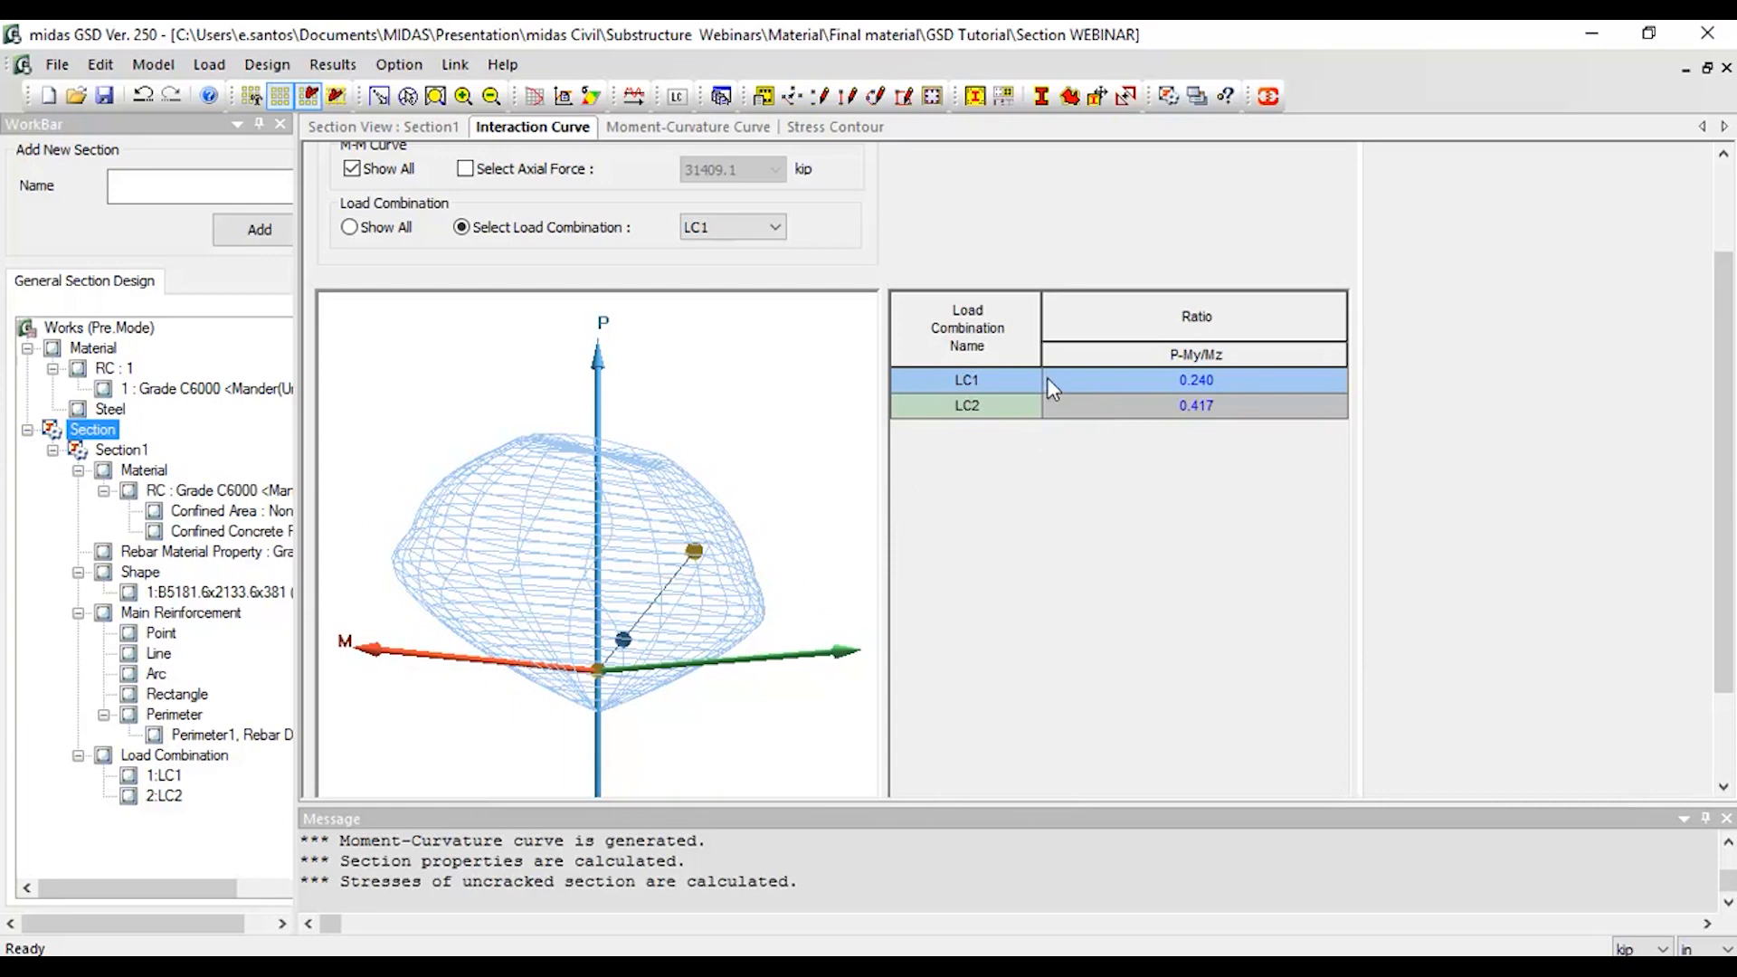
pyautogui.click(374, 233)
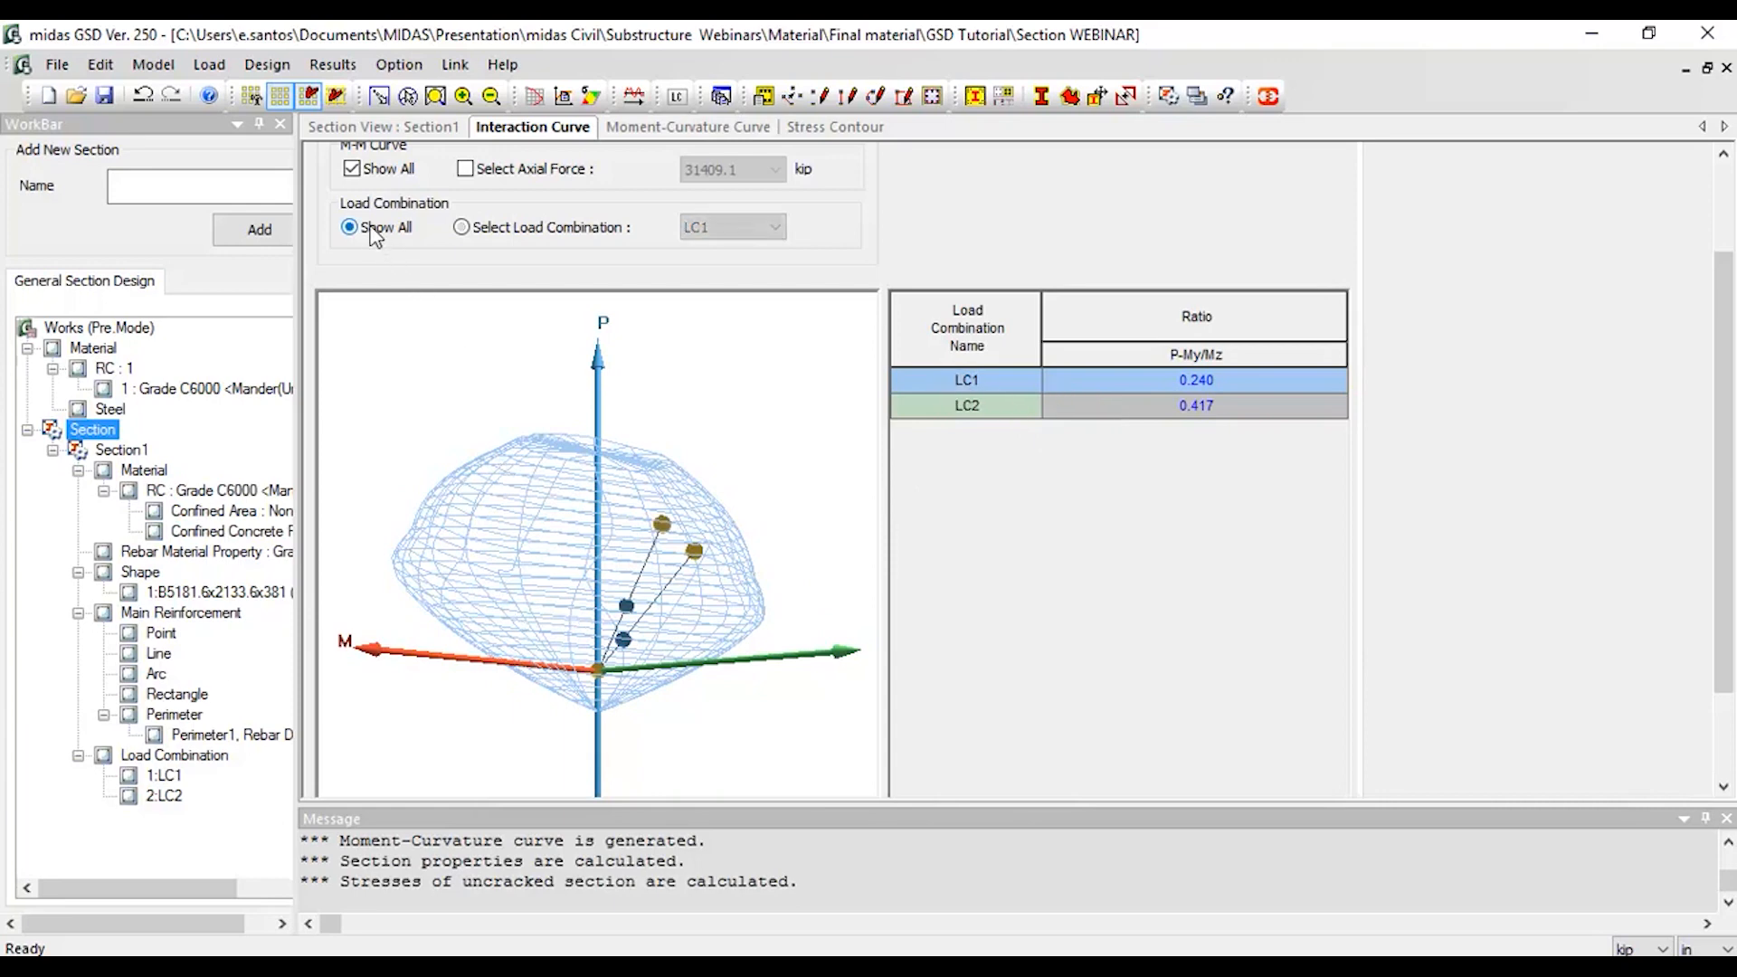
pyautogui.click(462, 227)
pyautogui.click(775, 227)
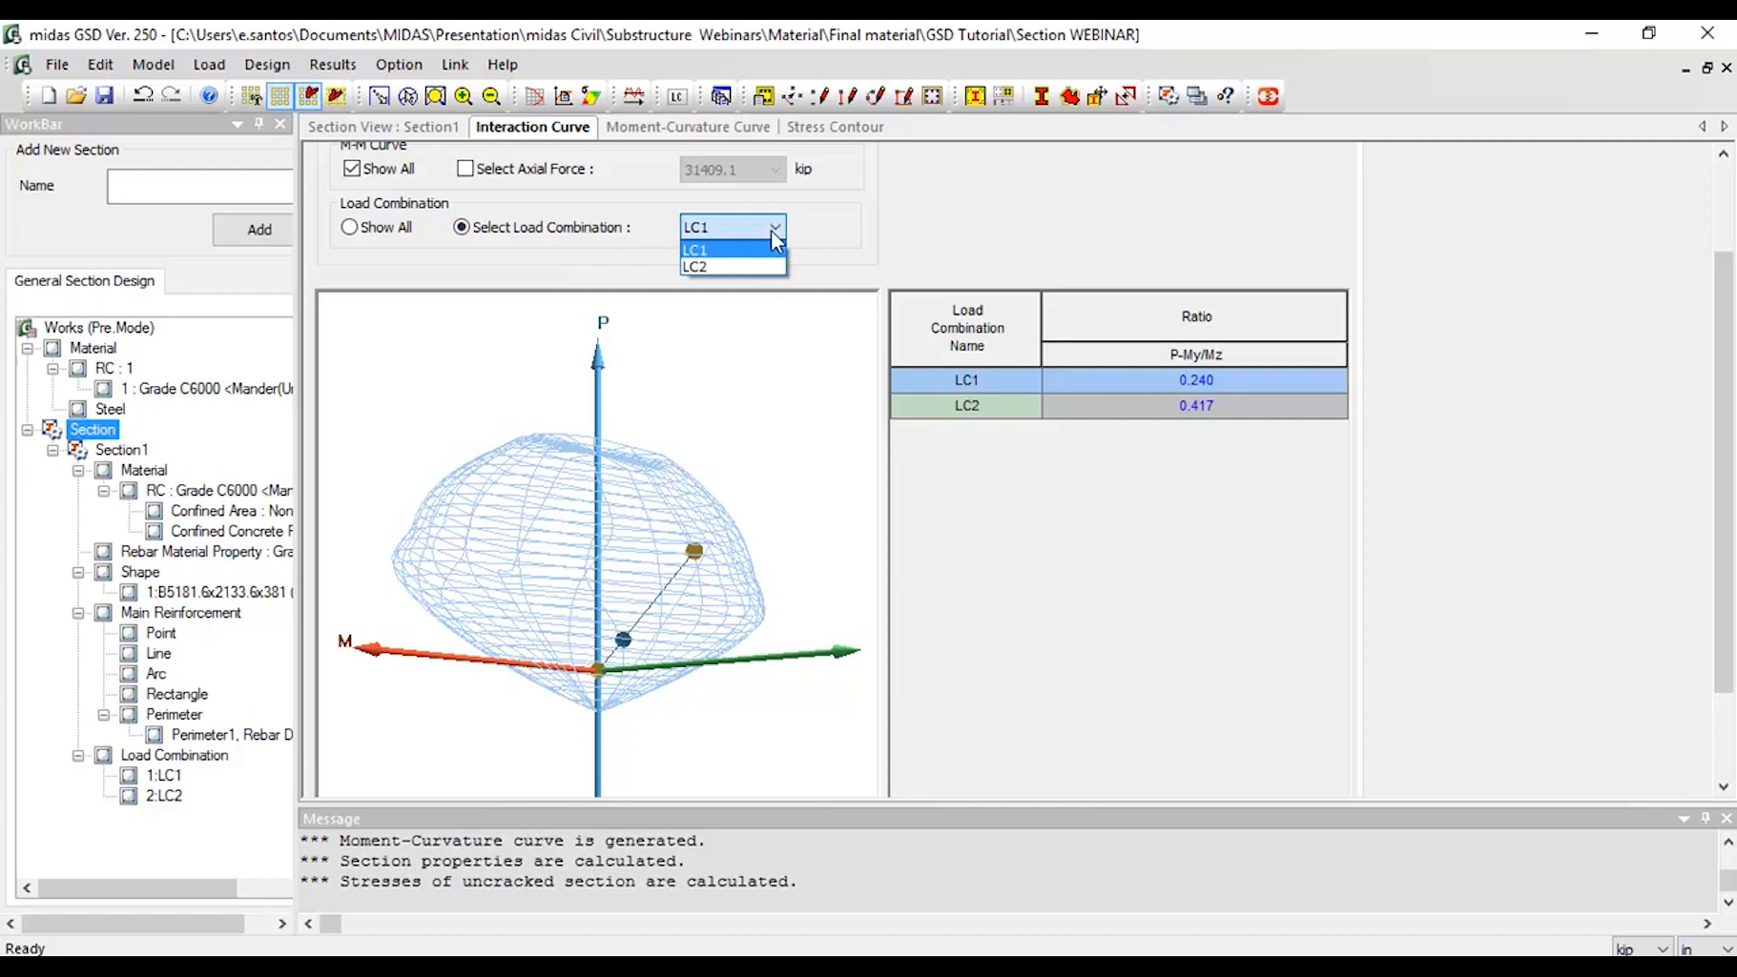
pyautogui.click(751, 261)
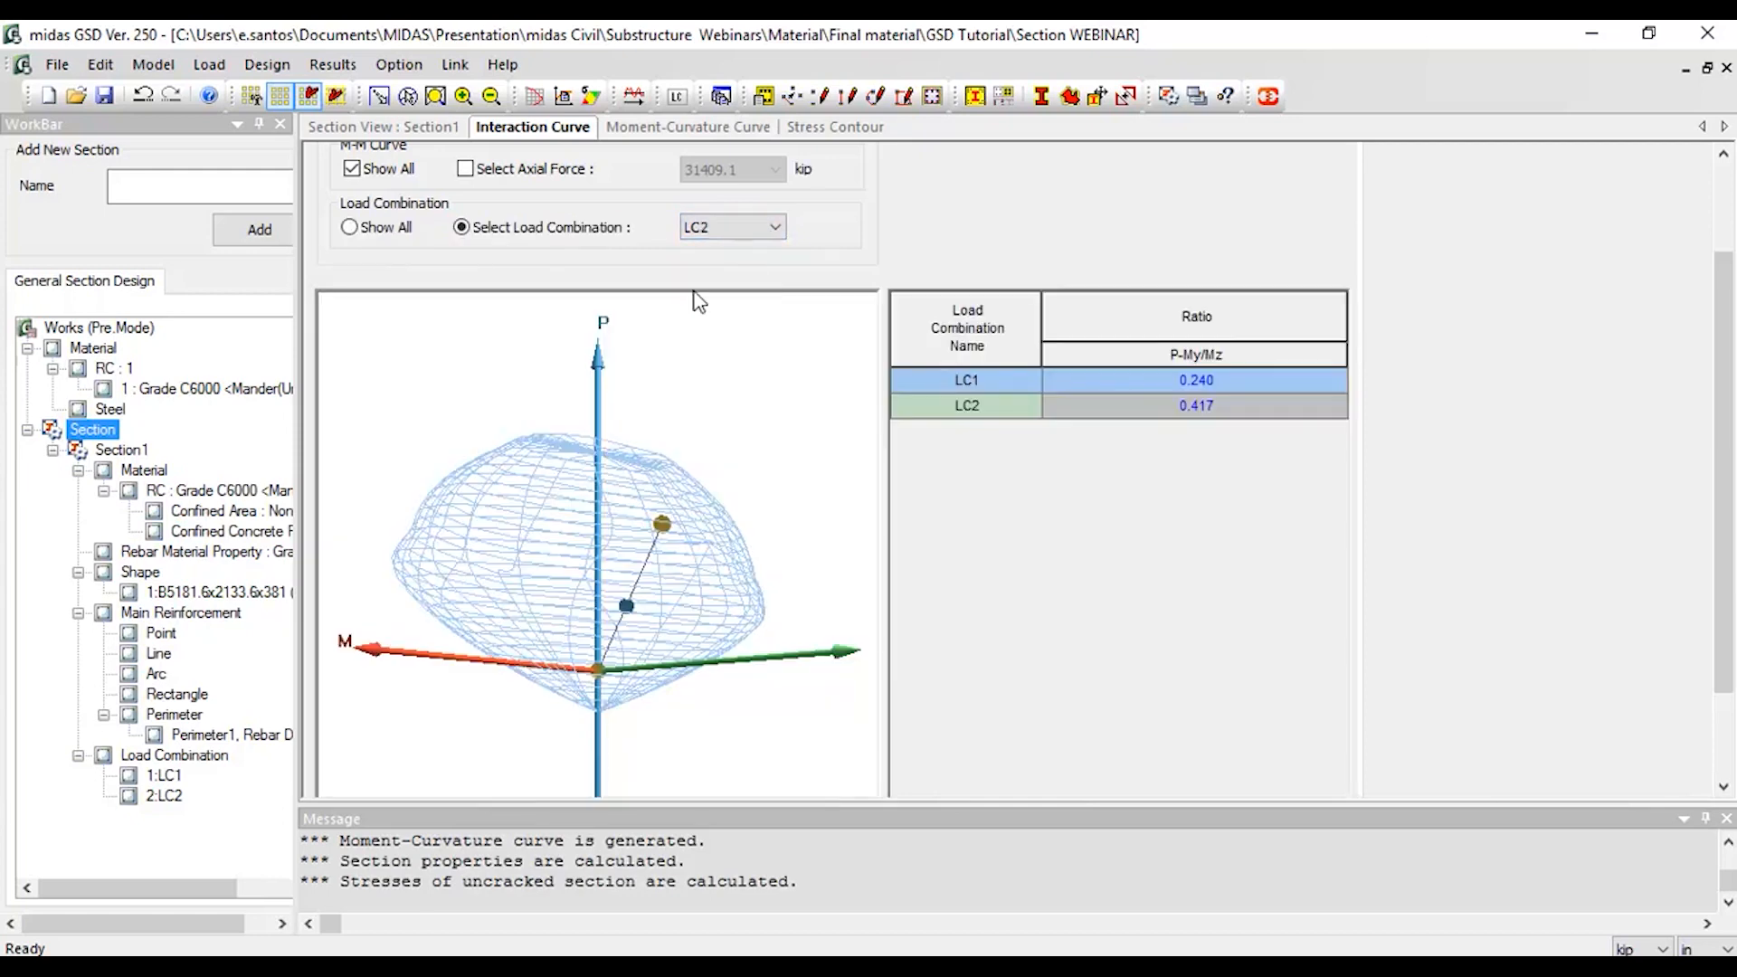
pyautogui.click(400, 228)
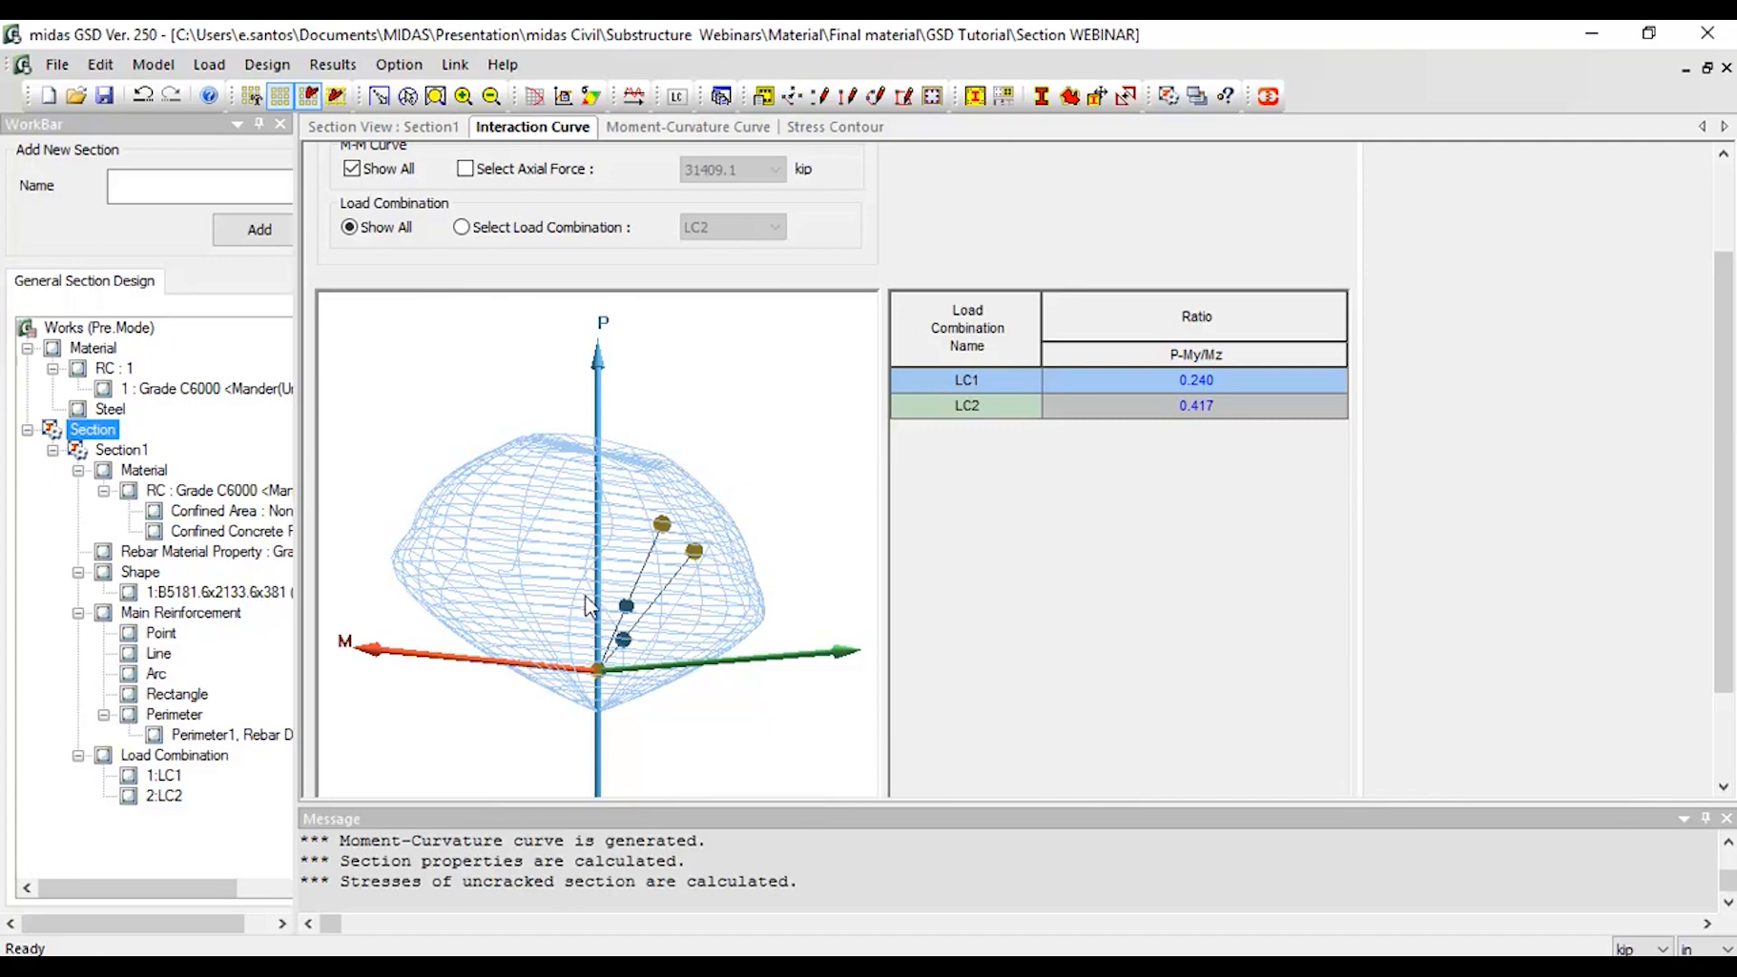
pyautogui.moveTo(547, 547); pyautogui.dragTo(419, 533)
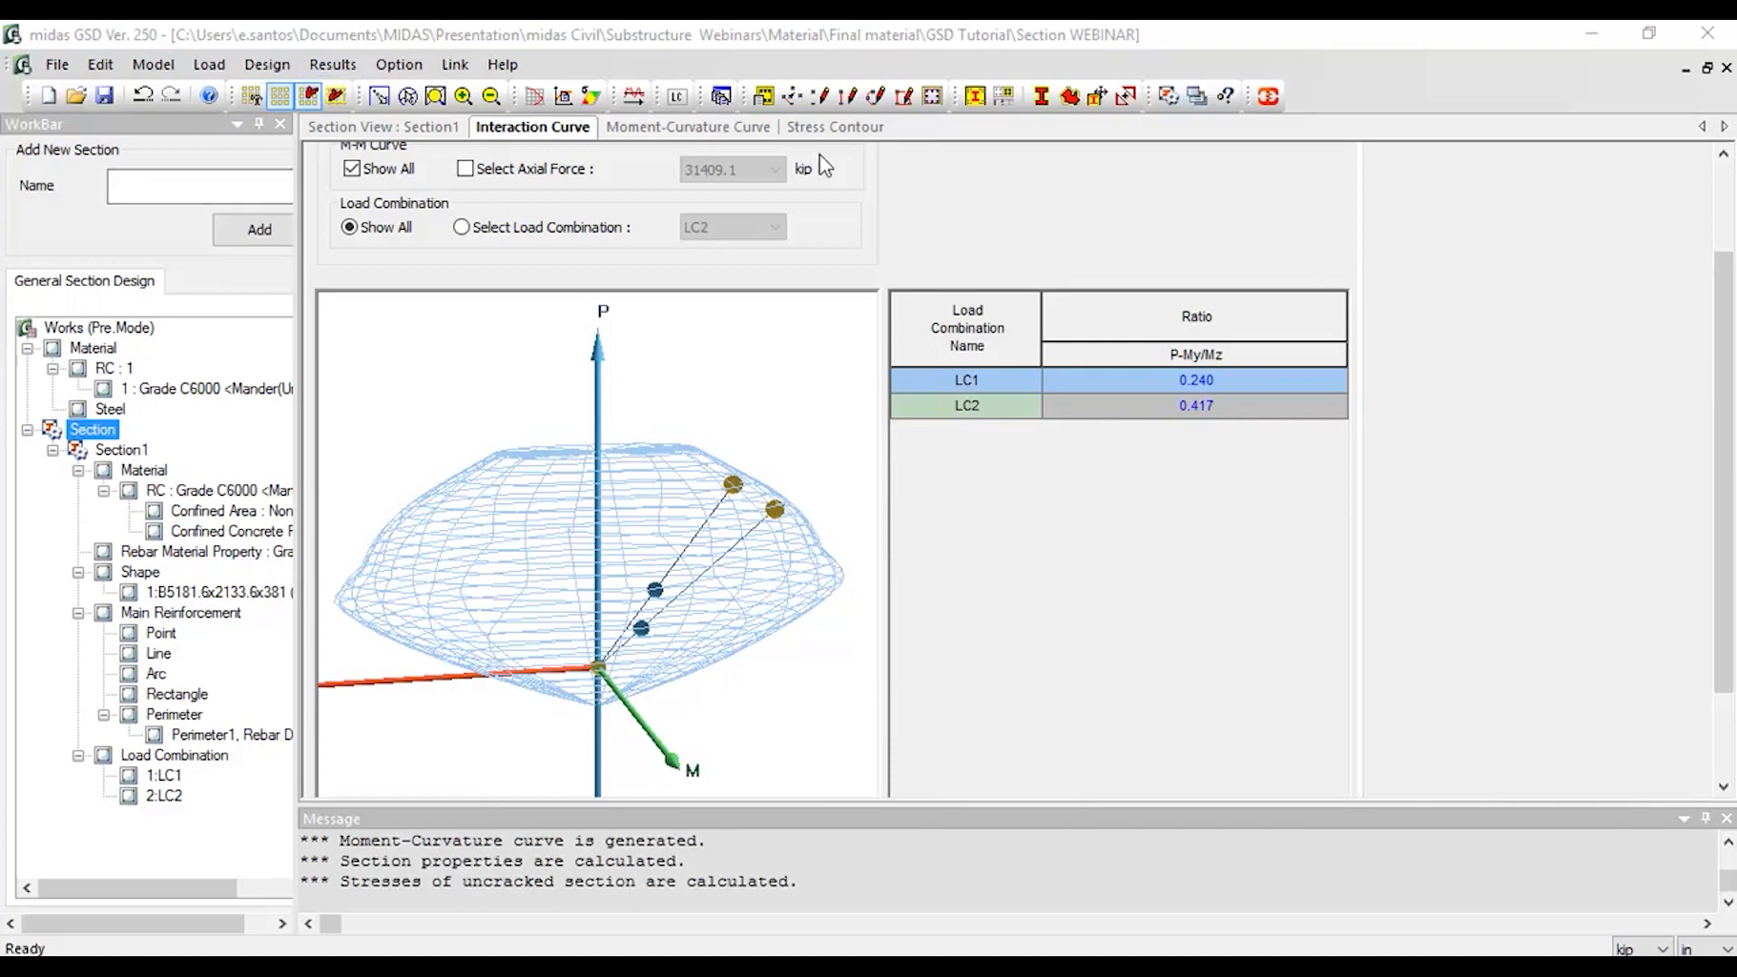
# - Generate the moment-curvature curve for an axial load of 100 kip with the idealized model displayed
pyautogui.click(707, 136)
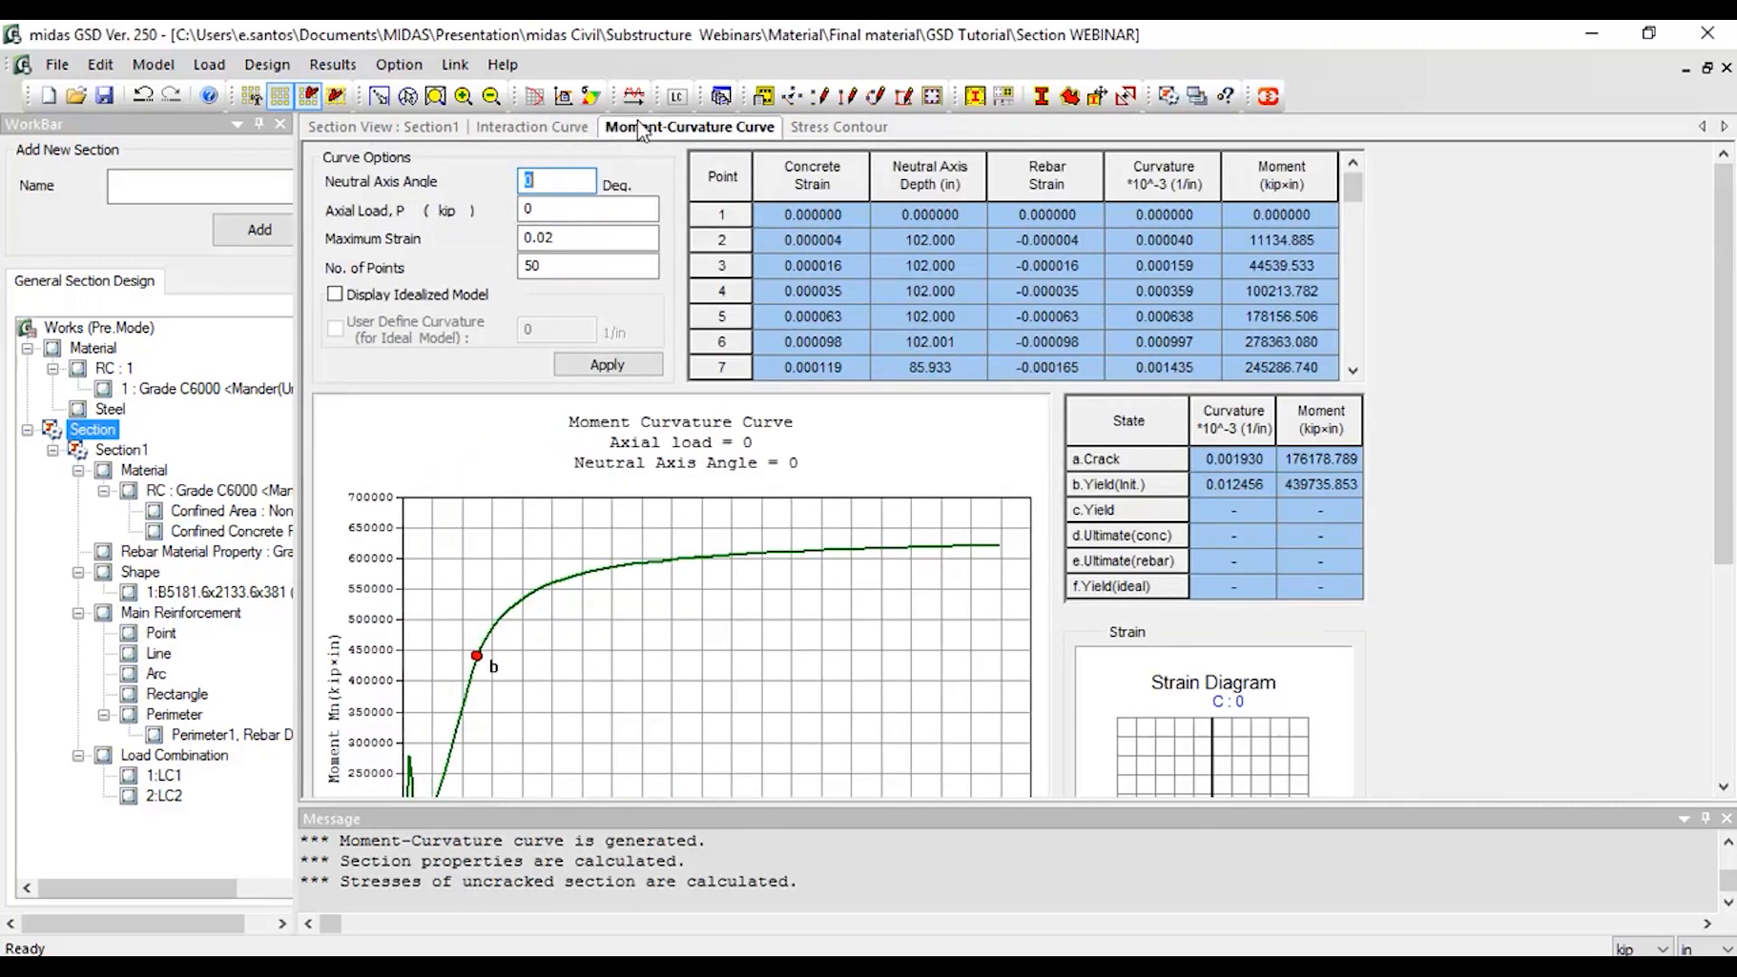
pyautogui.press('Tab')
pyautogui.click(477, 297)
pyautogui.click(607, 363)
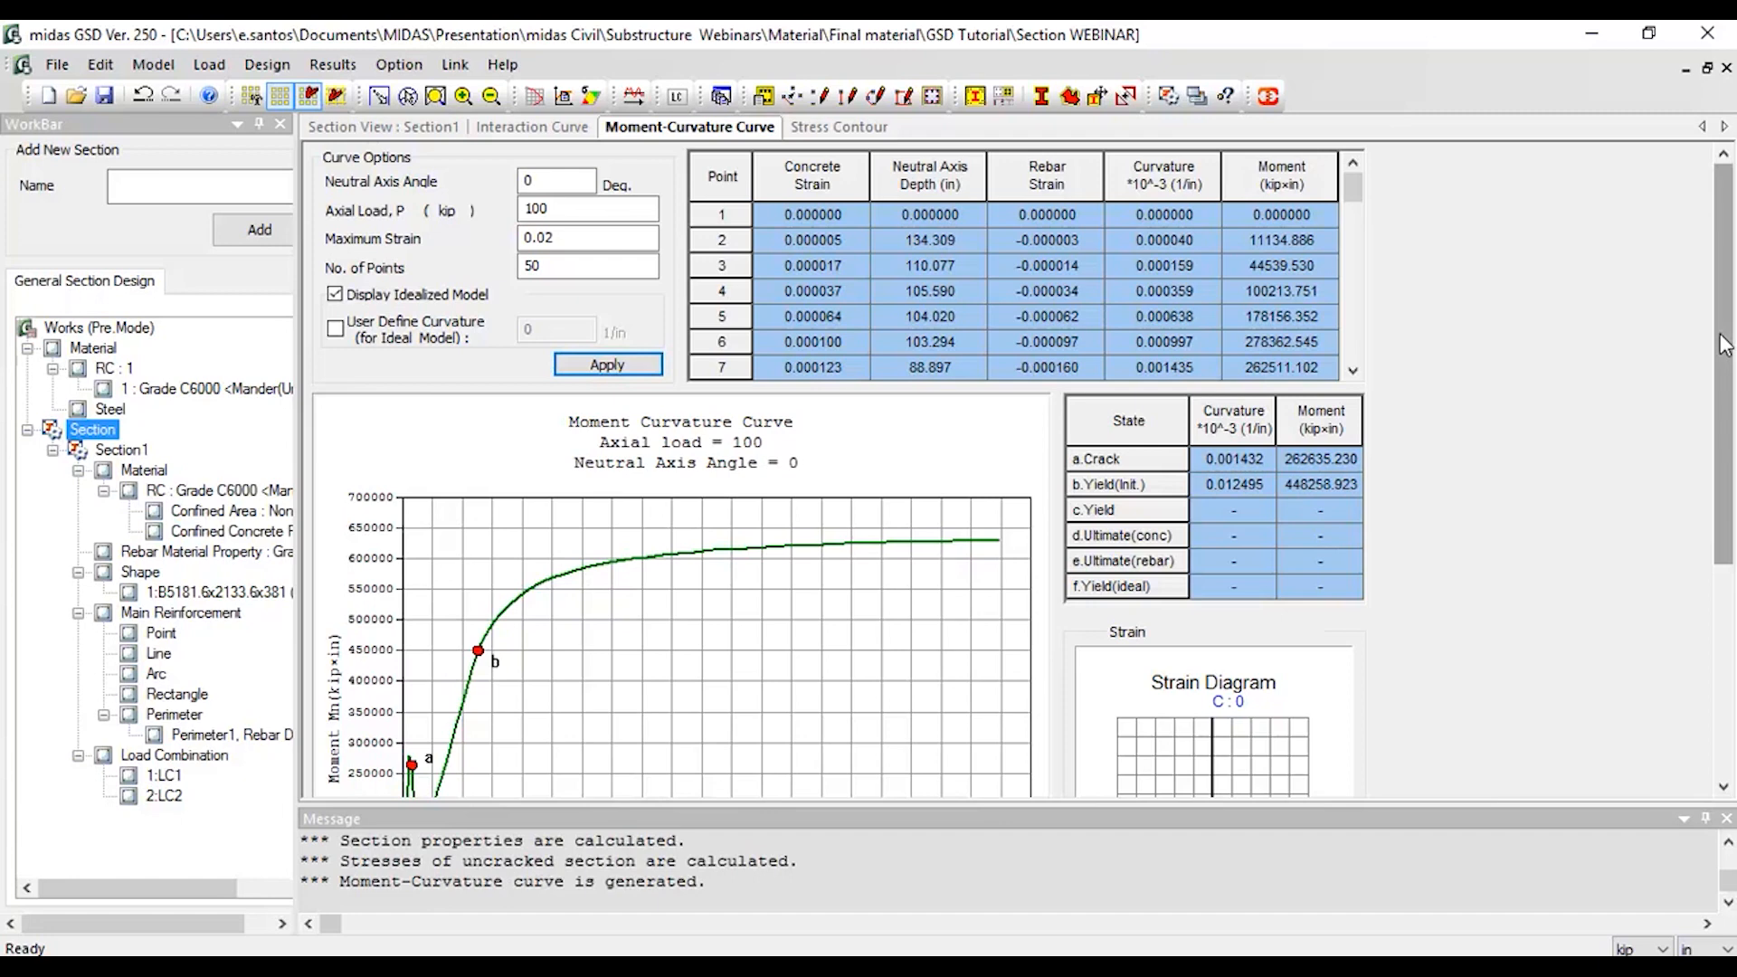
# - Regenerate the moment-curvature curve with a maximum strain of 0.2 and bring the full graph with its state legend into view
pyautogui.click(549, 237)
pyautogui.press('BackSpace')
pyautogui.press('BackSpace')
pyautogui.write('2')
pyautogui.click(637, 358)
pyautogui.moveTo(1724, 327); pyautogui.dragTo(1722, 478)
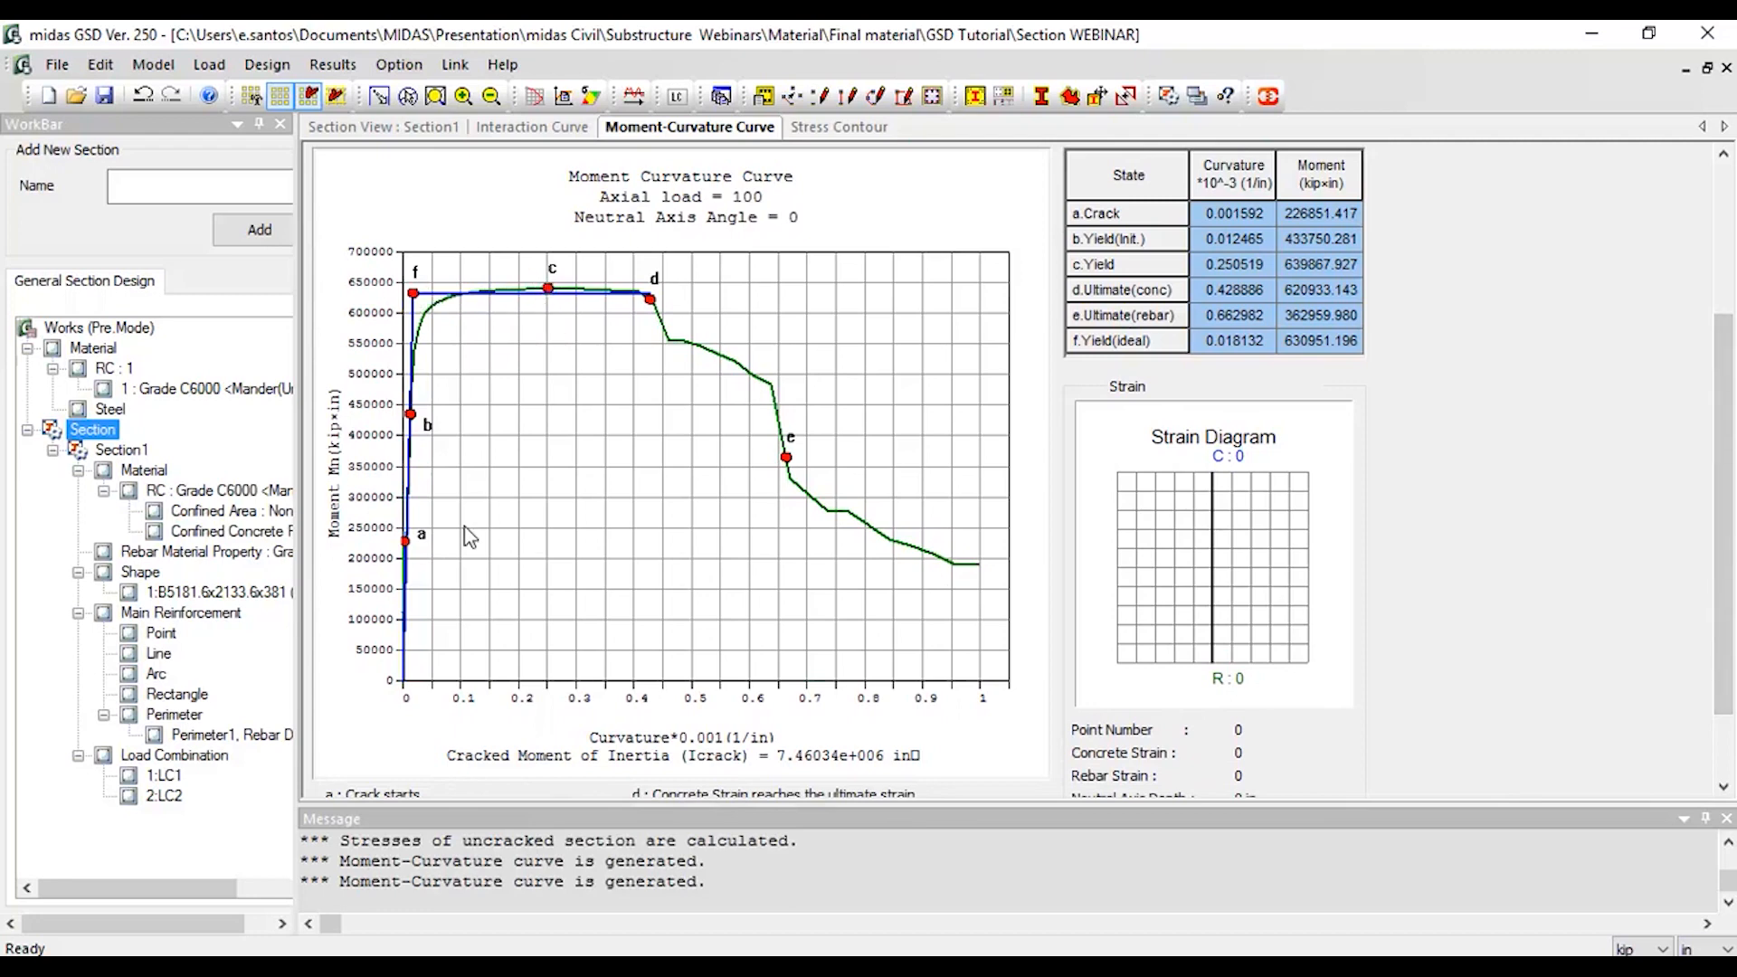
pyautogui.moveTo(1726, 388); pyautogui.dragTo(1728, 436)
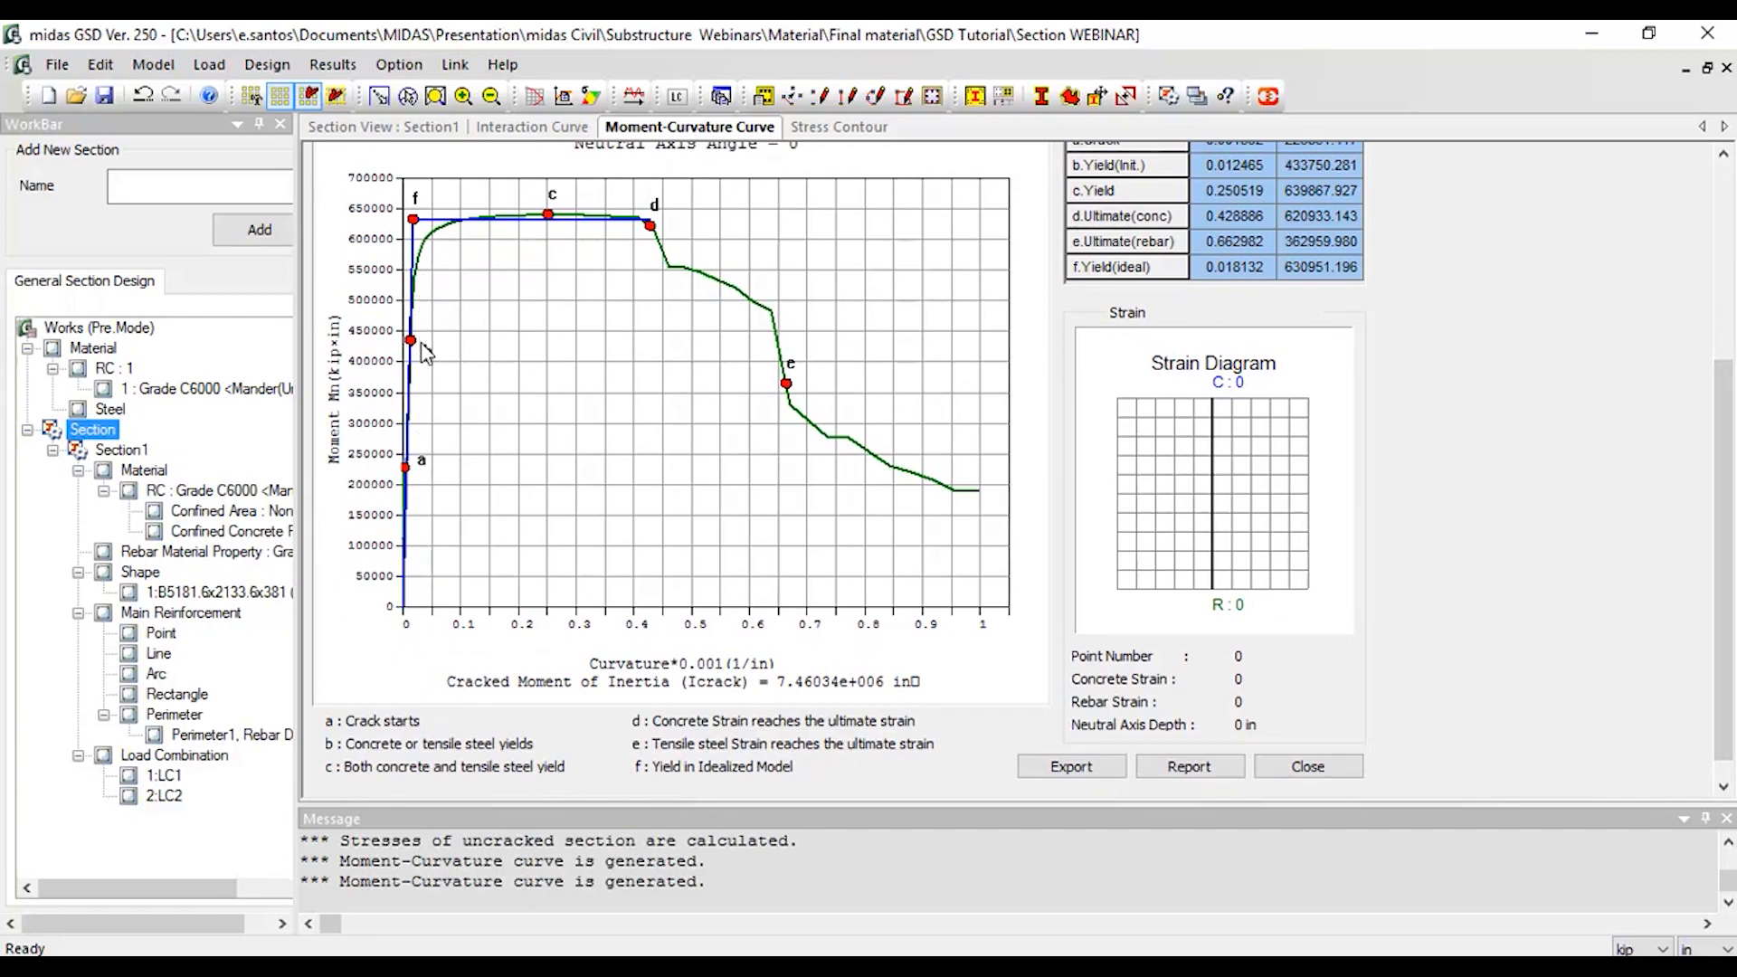
# - Examine the strain diagram at several points along the knee of the moment-curvature curve, just past initial yield
pyautogui.click(425, 235)
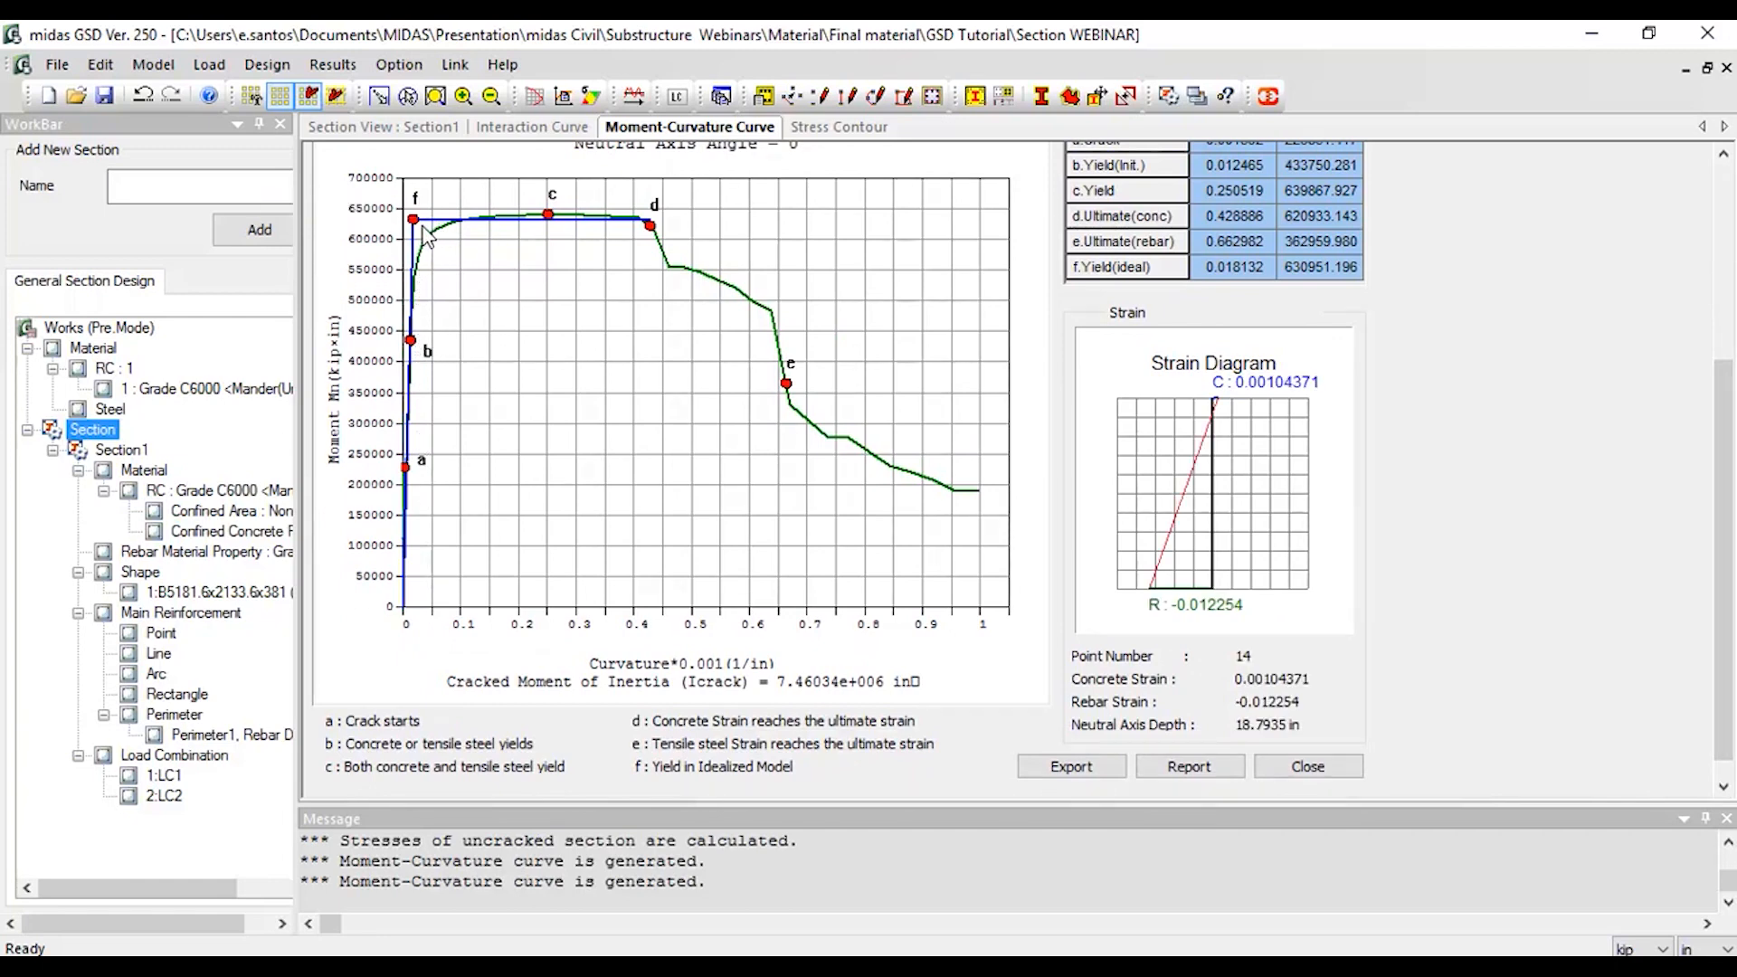
pyautogui.click(422, 261)
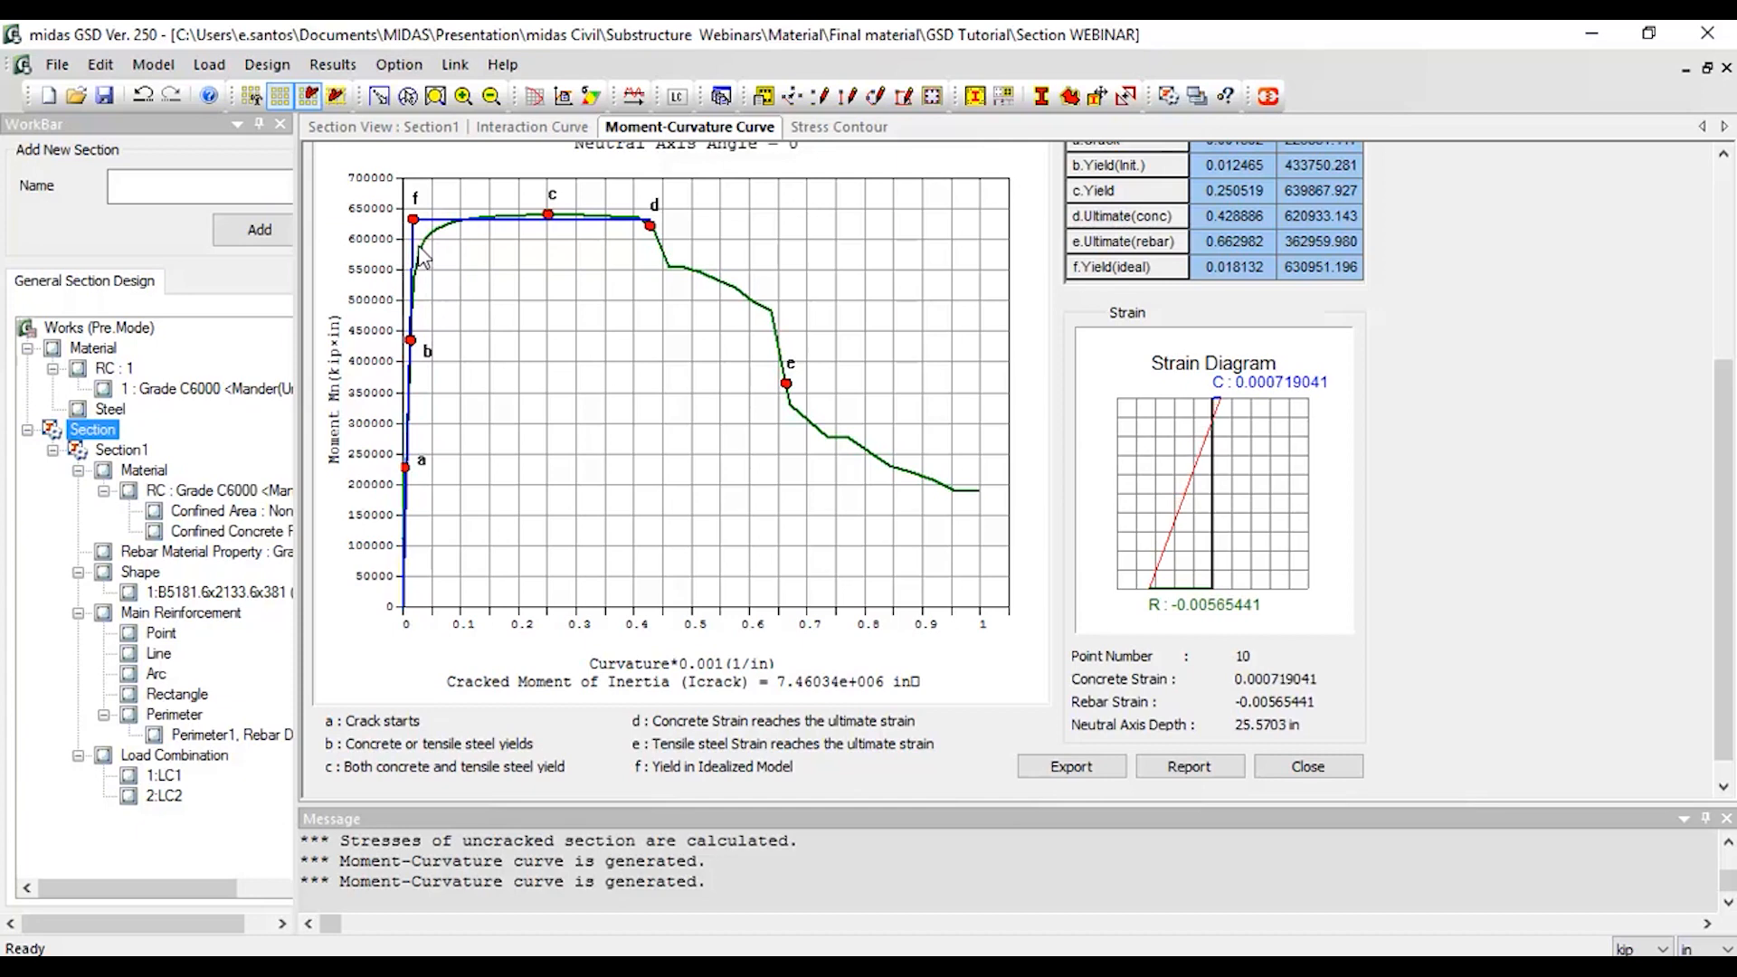
pyautogui.moveTo(426, 258)
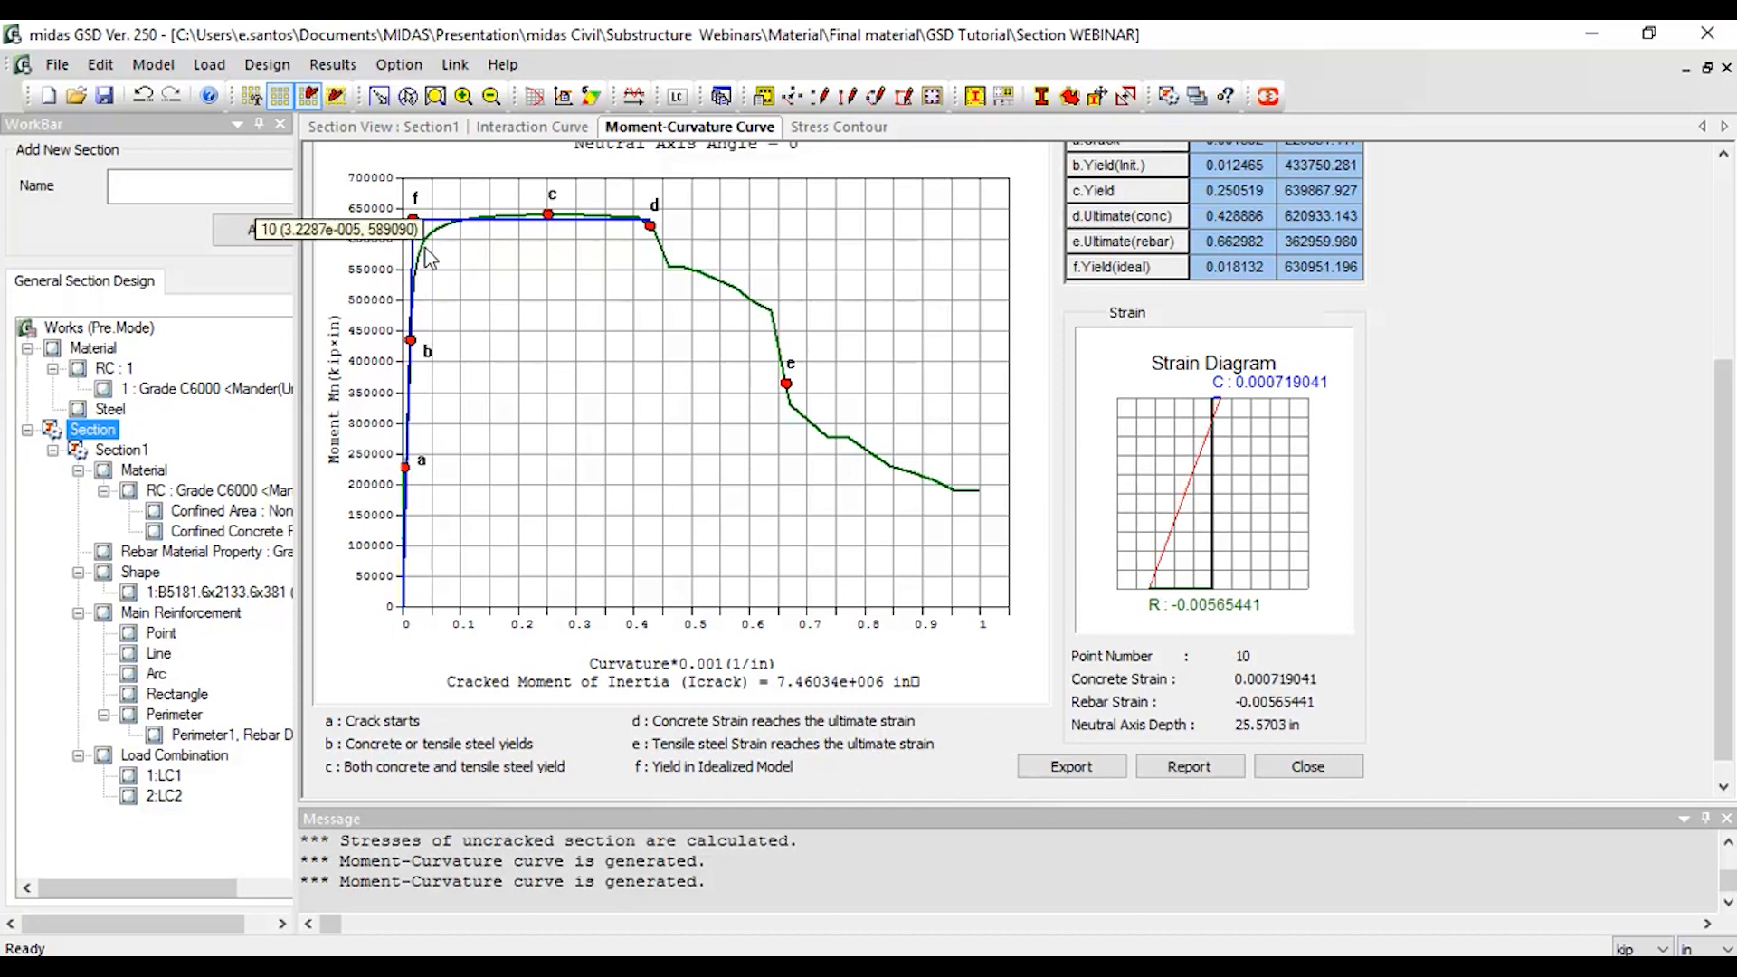
pyautogui.click(439, 246)
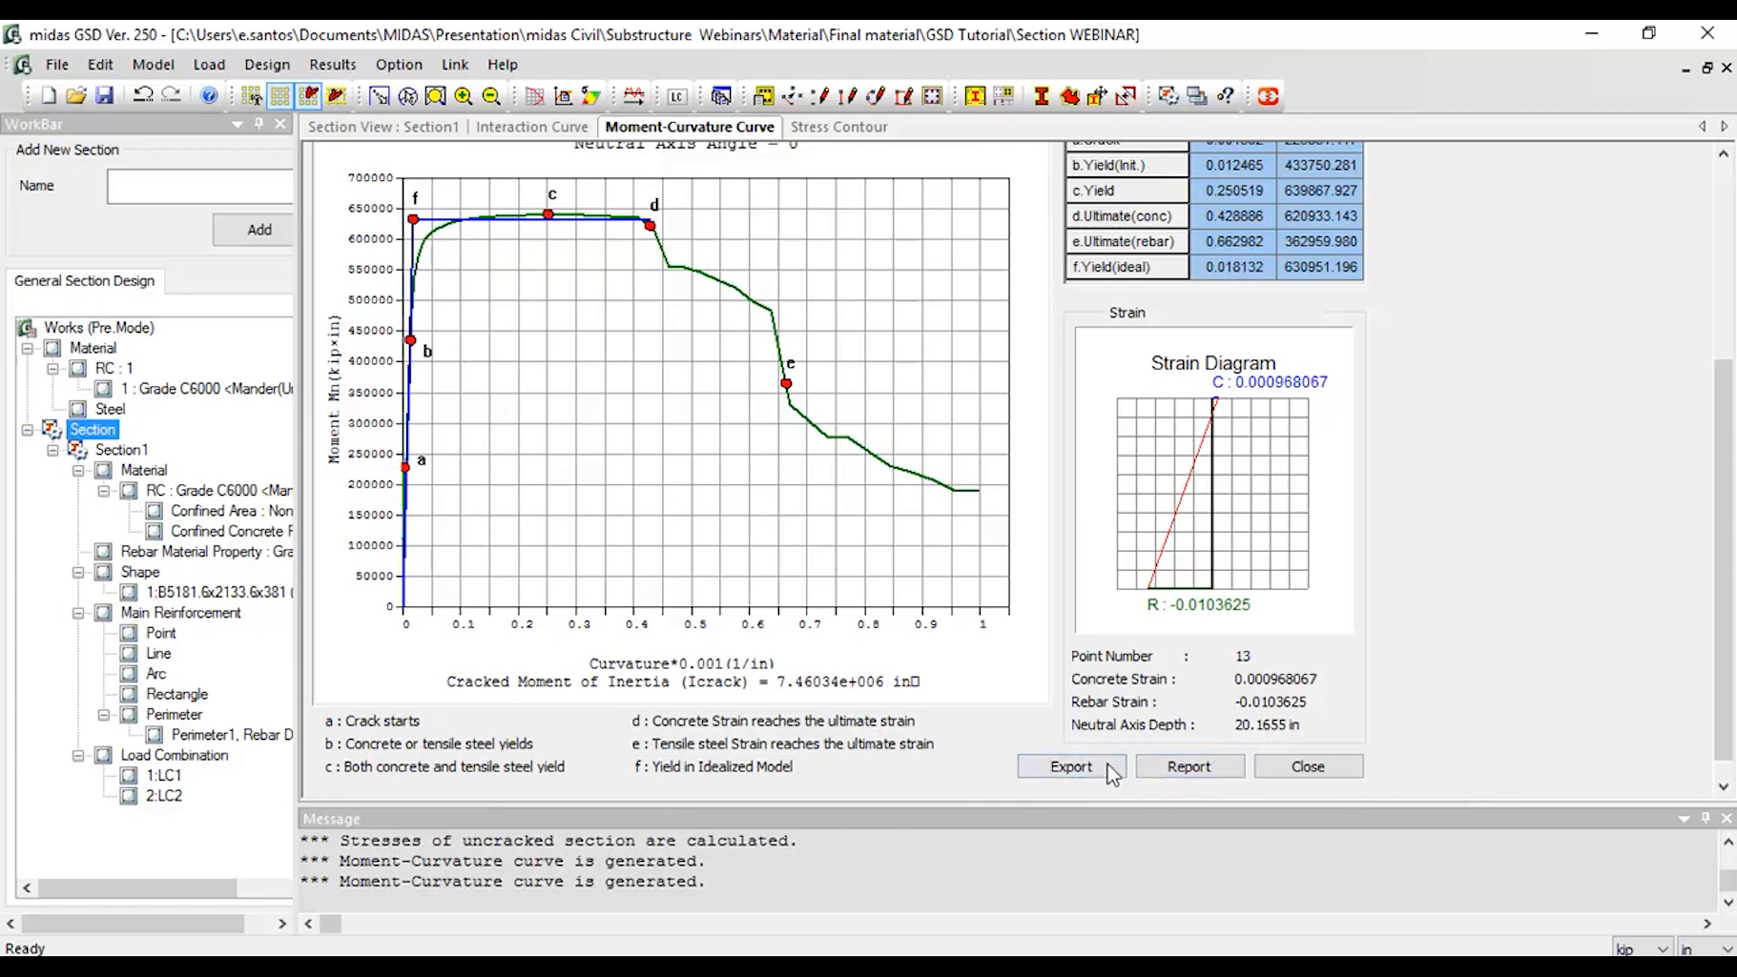
# - Generate the moment-curvature report as an Excel workbook and bring it up in Excel
pyautogui.click(1168, 771)
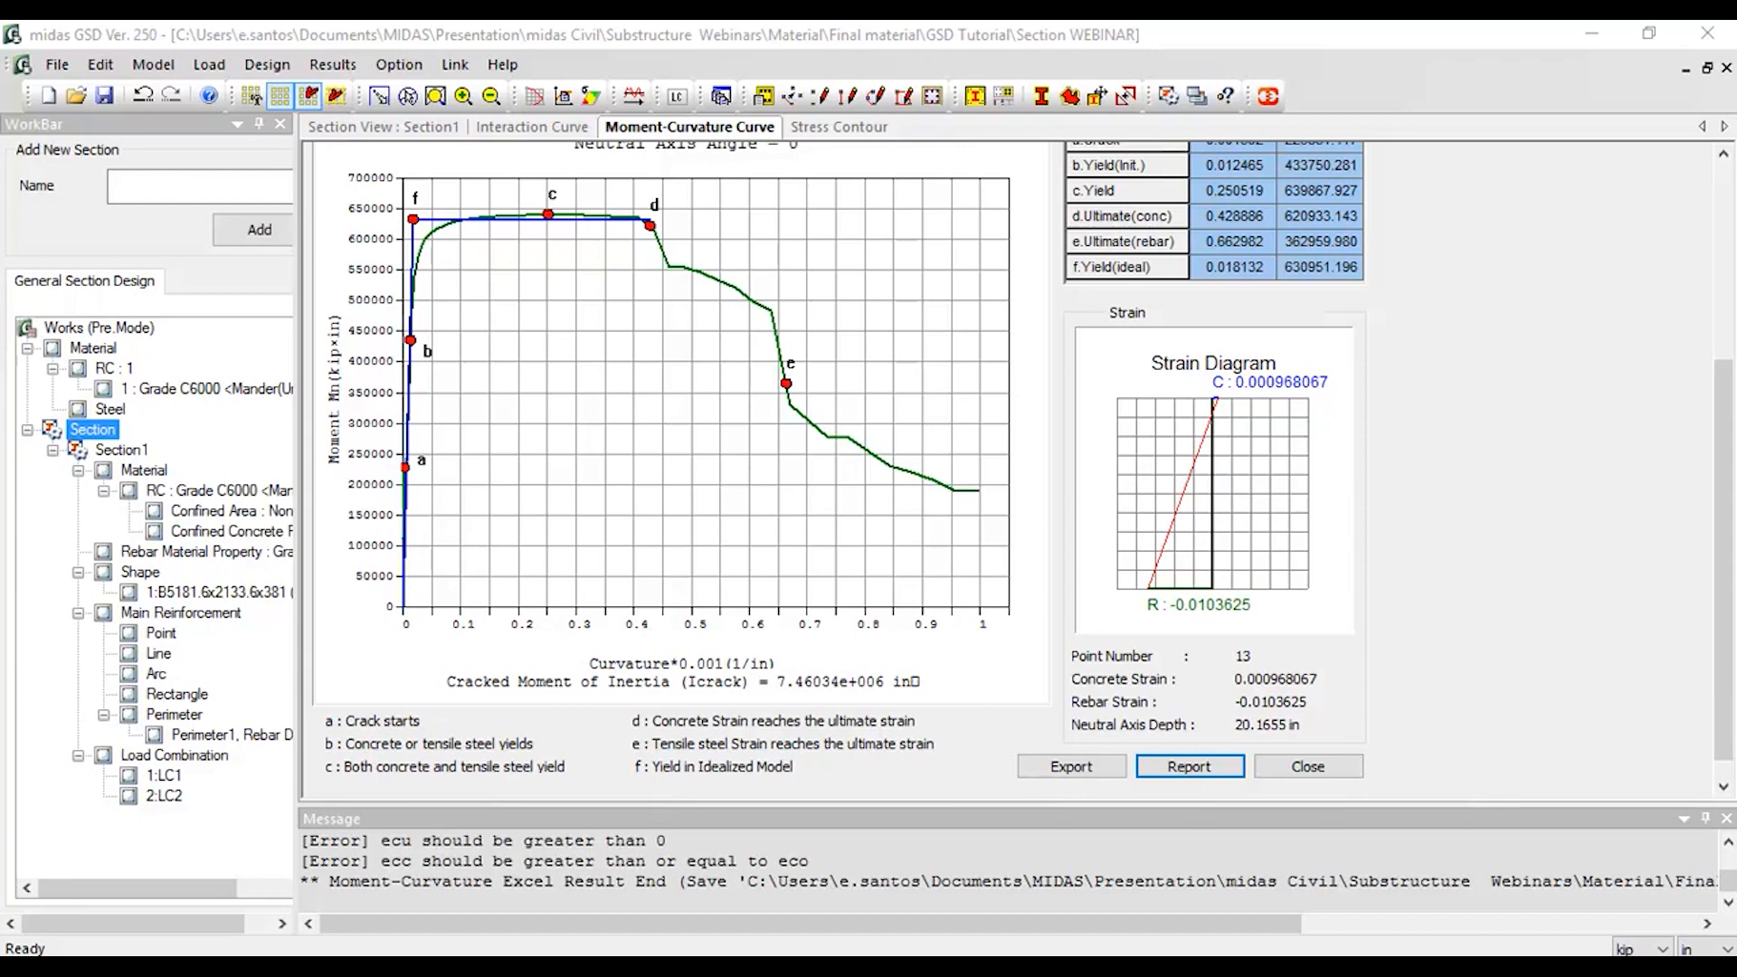
pyautogui.moveTo(0, 217); pyautogui.dragTo(0, 262)
pyautogui.moveTo(0, 86); pyautogui.dragTo(170, 24)
# - Review the Moment-Curvature sheet of the report, covering the curve plot, the state table and the point-by-point results
pyautogui.scroll(-1, 245, 433)
pyautogui.scroll(1, 245, 434)
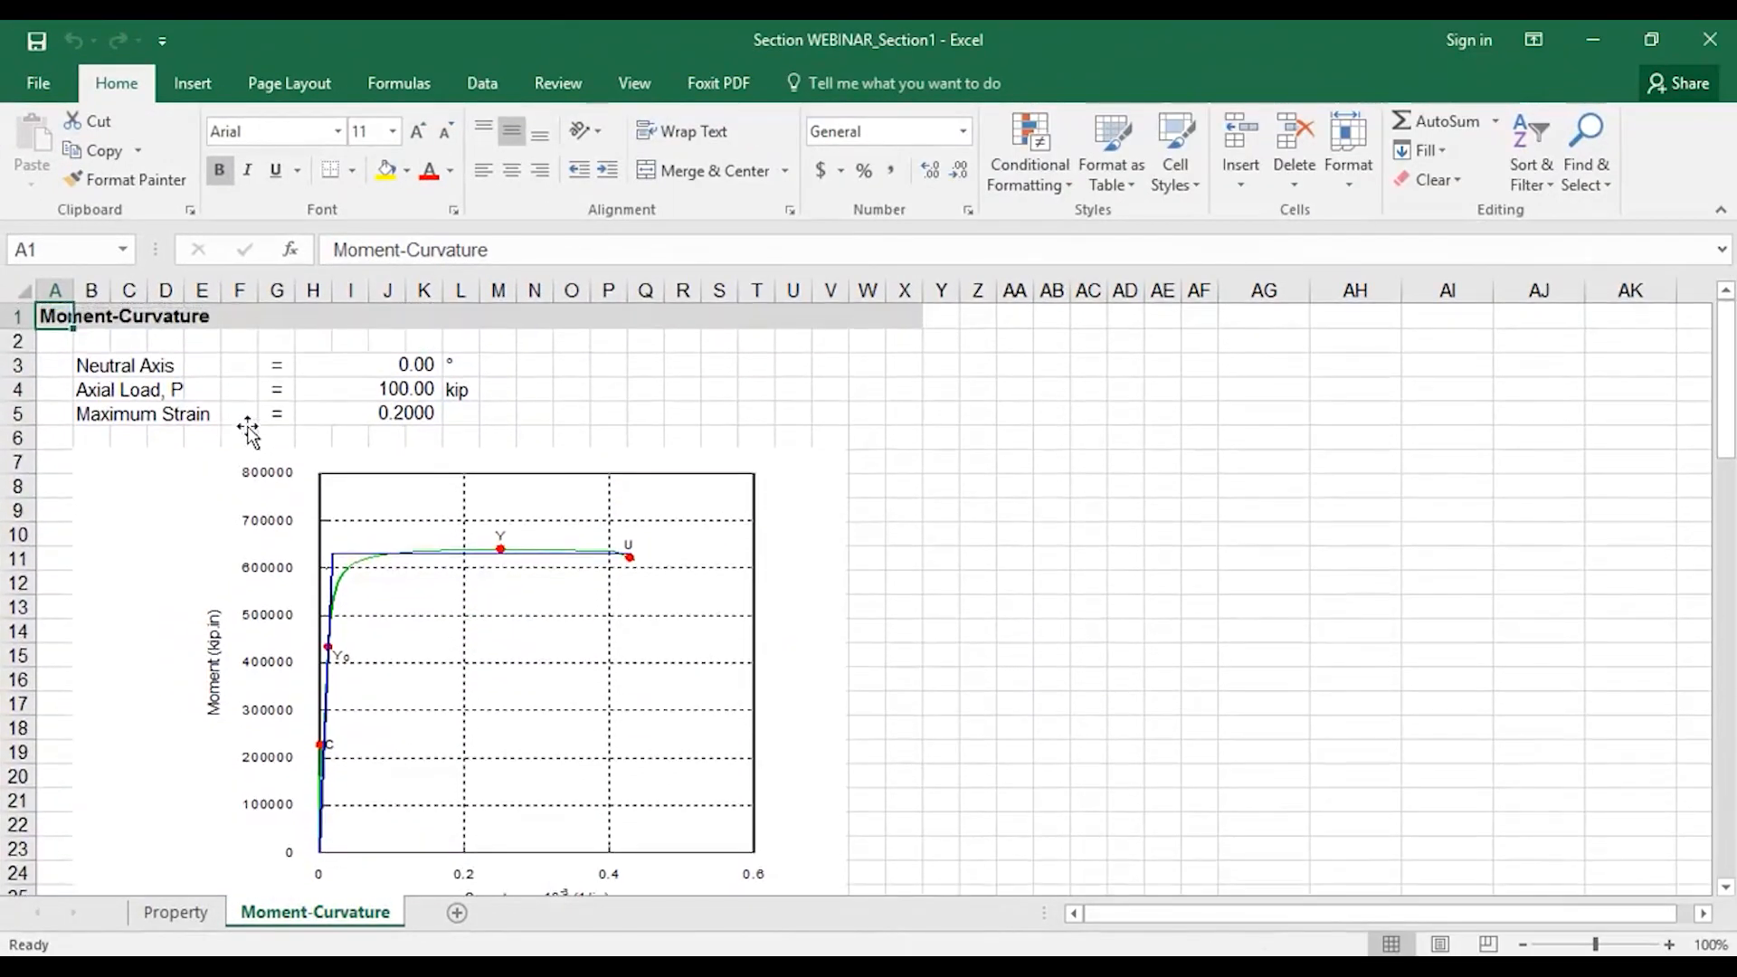
pyautogui.scroll(-7, 248, 433)
pyautogui.scroll(-18, 248, 433)
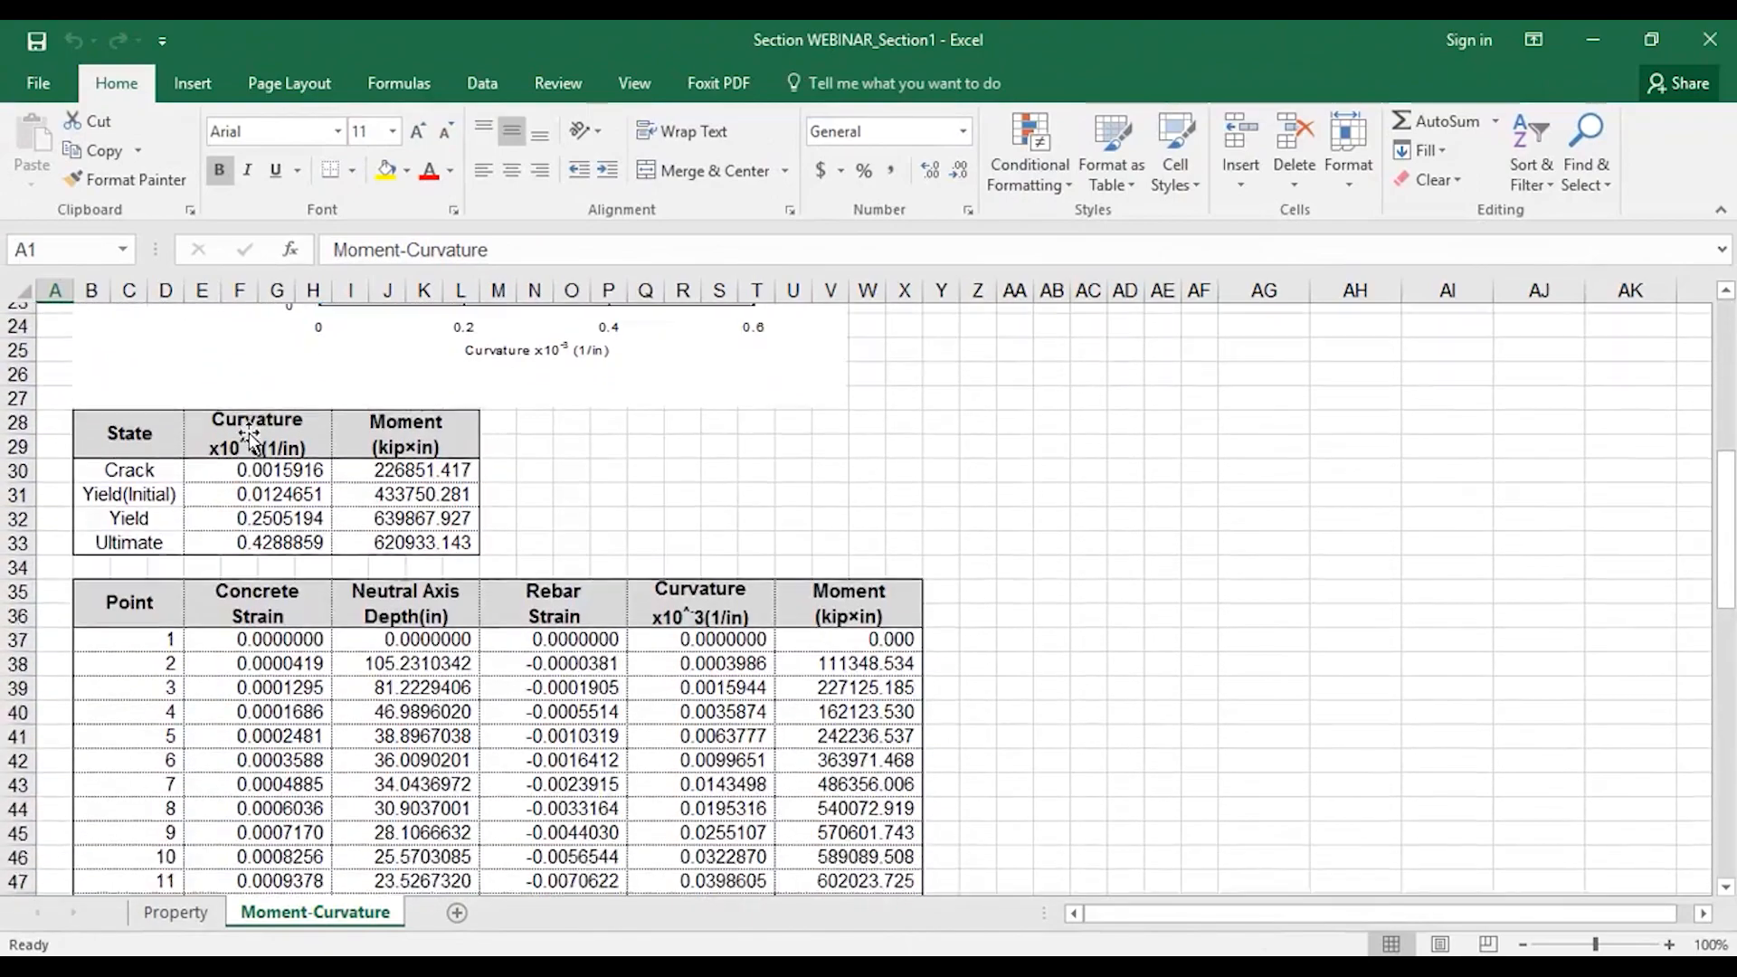
pyautogui.scroll(20, 326, 632)
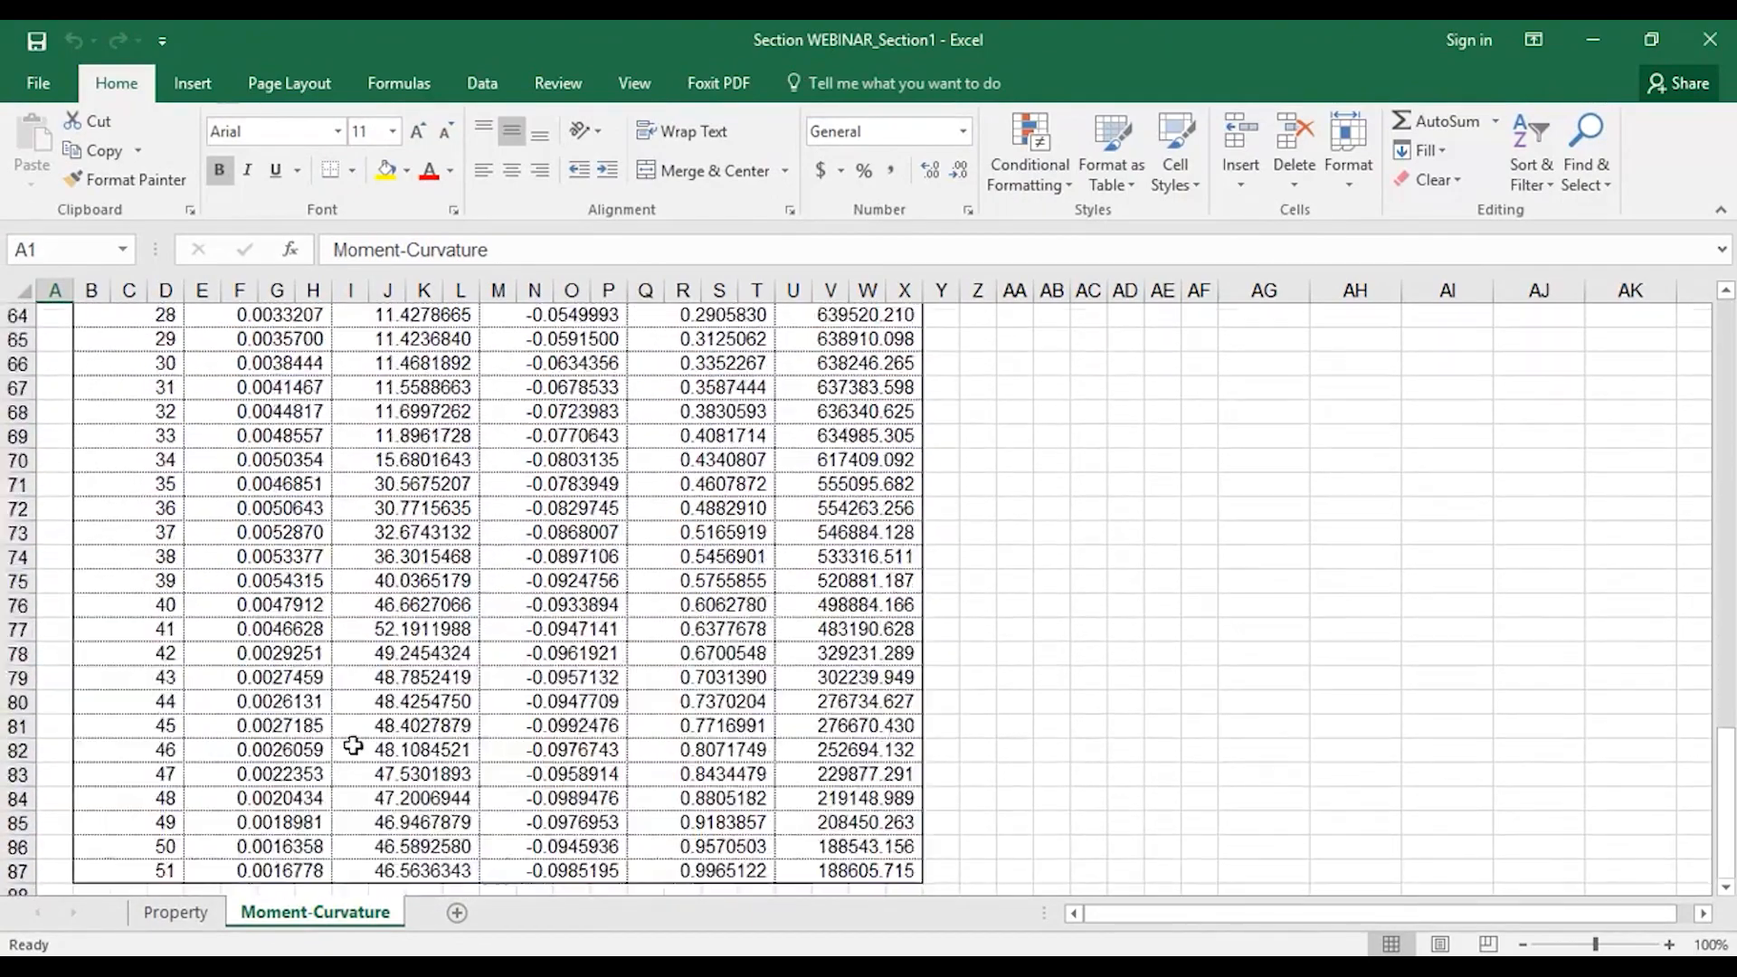
pyautogui.scroll(2, 334, 685)
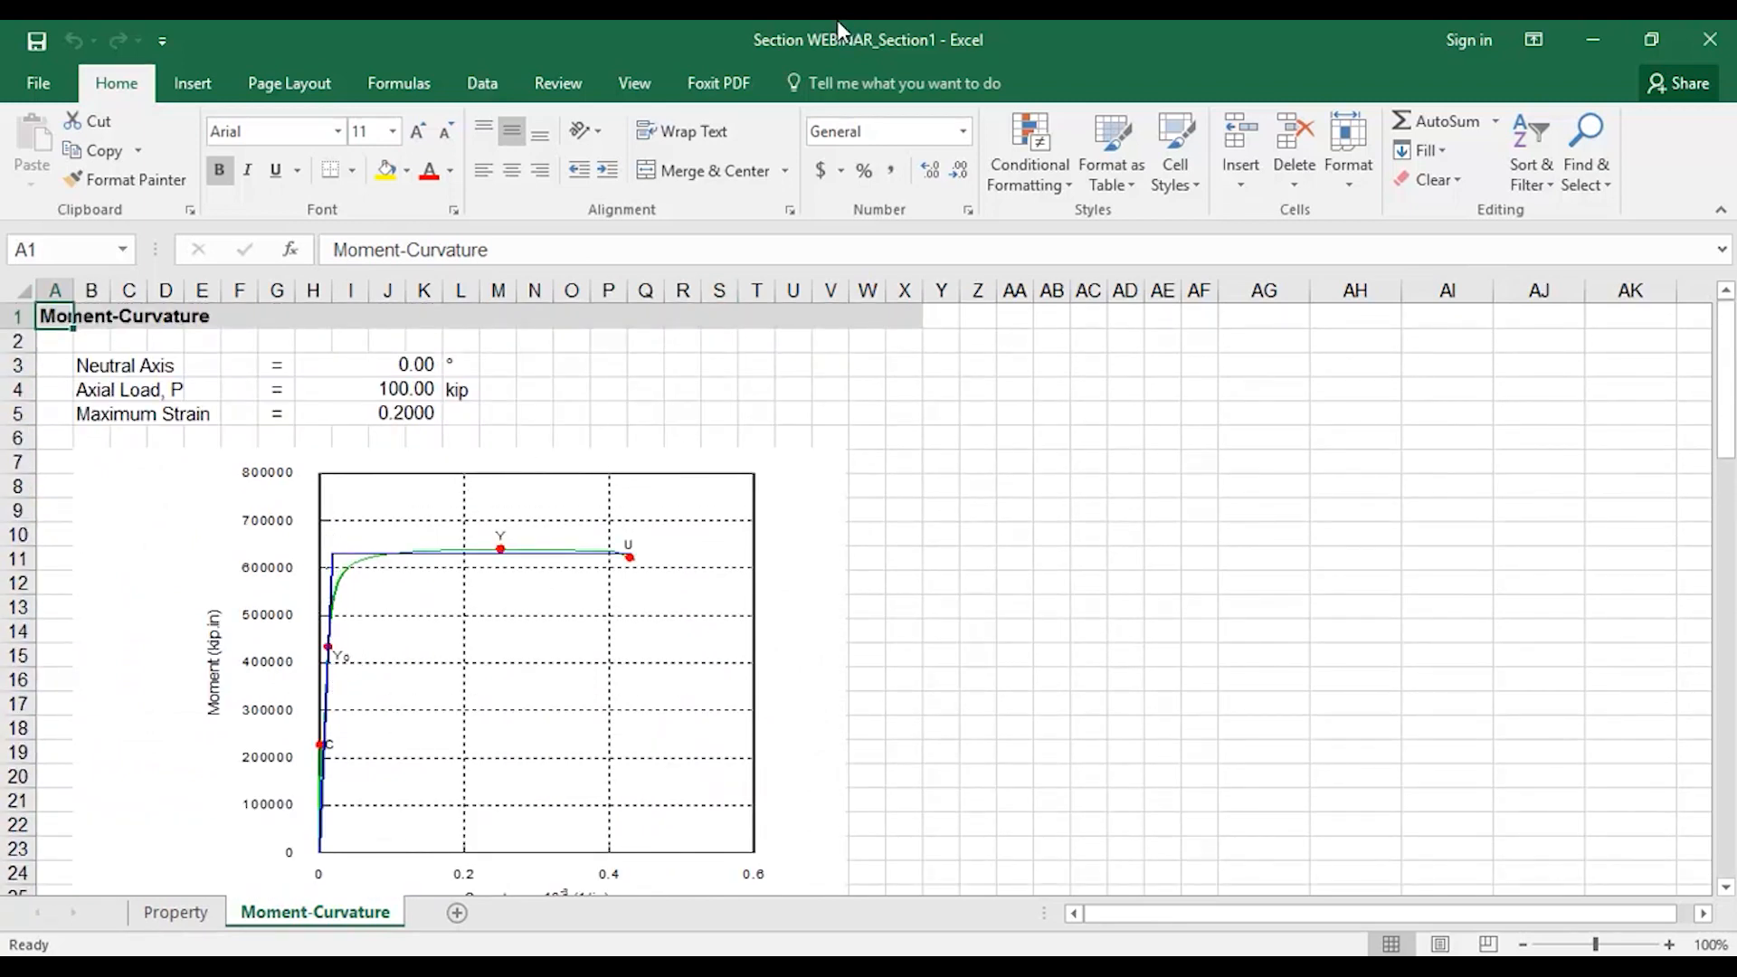
# - Review the material, section and general property data on the report's Property sheet, and return to midas GSD
pyautogui.moveTo(822, 20); pyautogui.dragTo(869, 271)
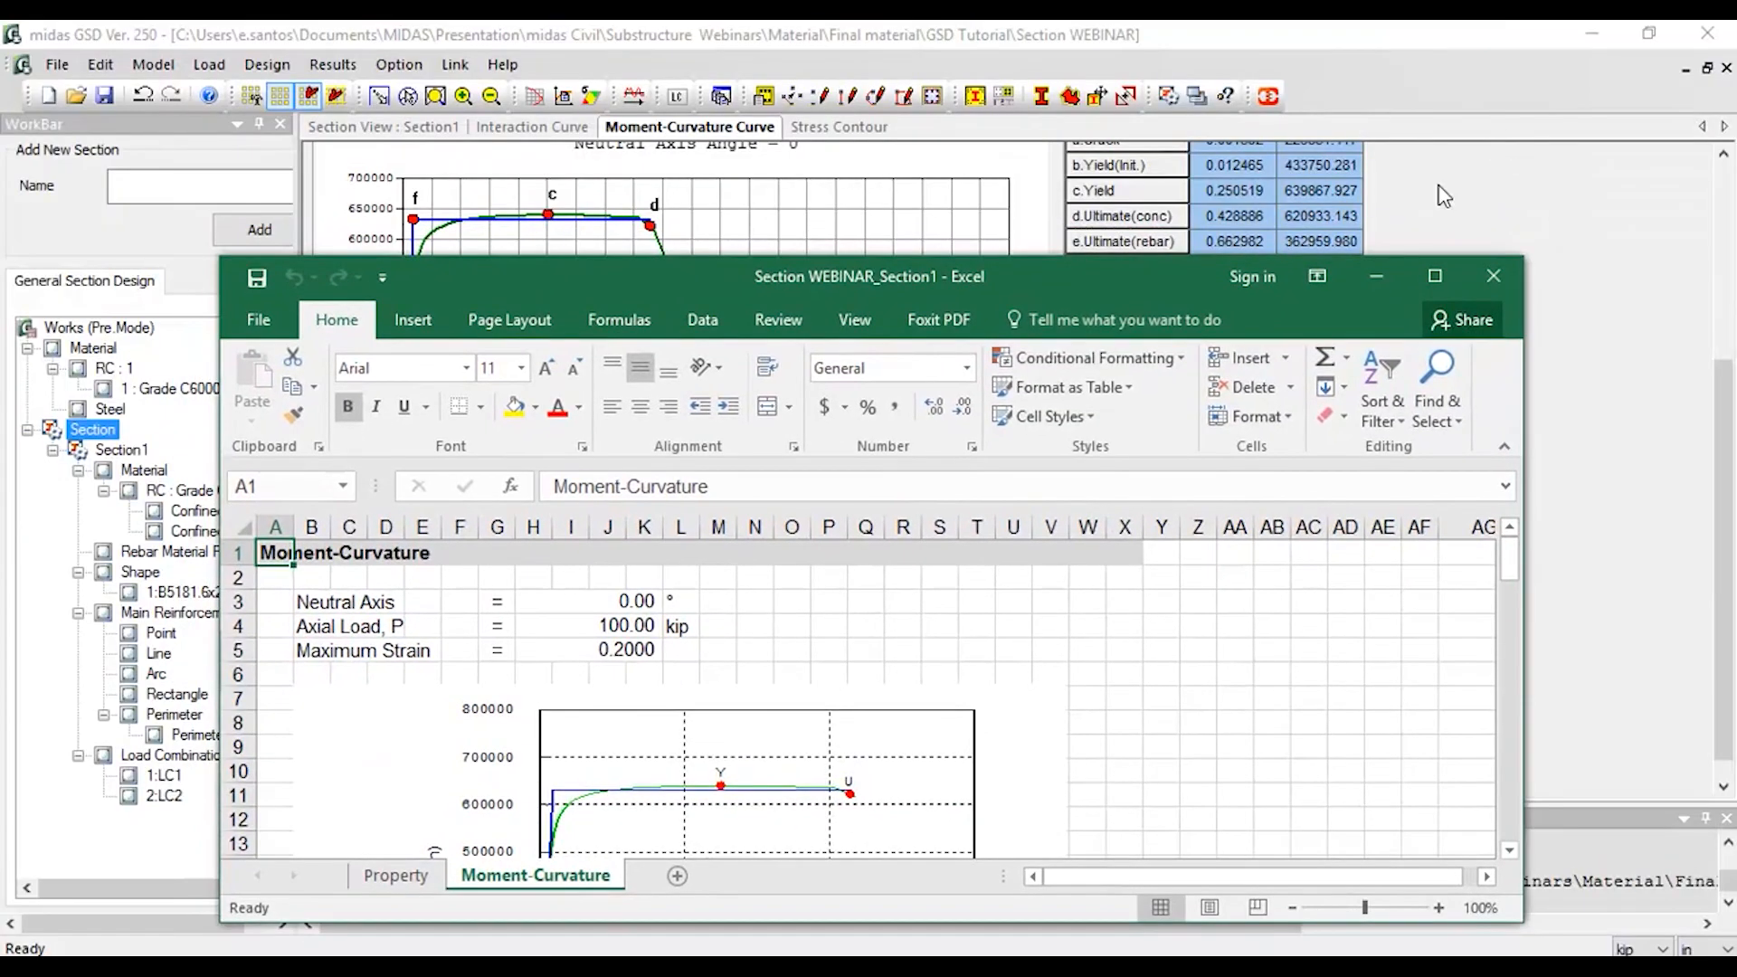
pyautogui.click(389, 875)
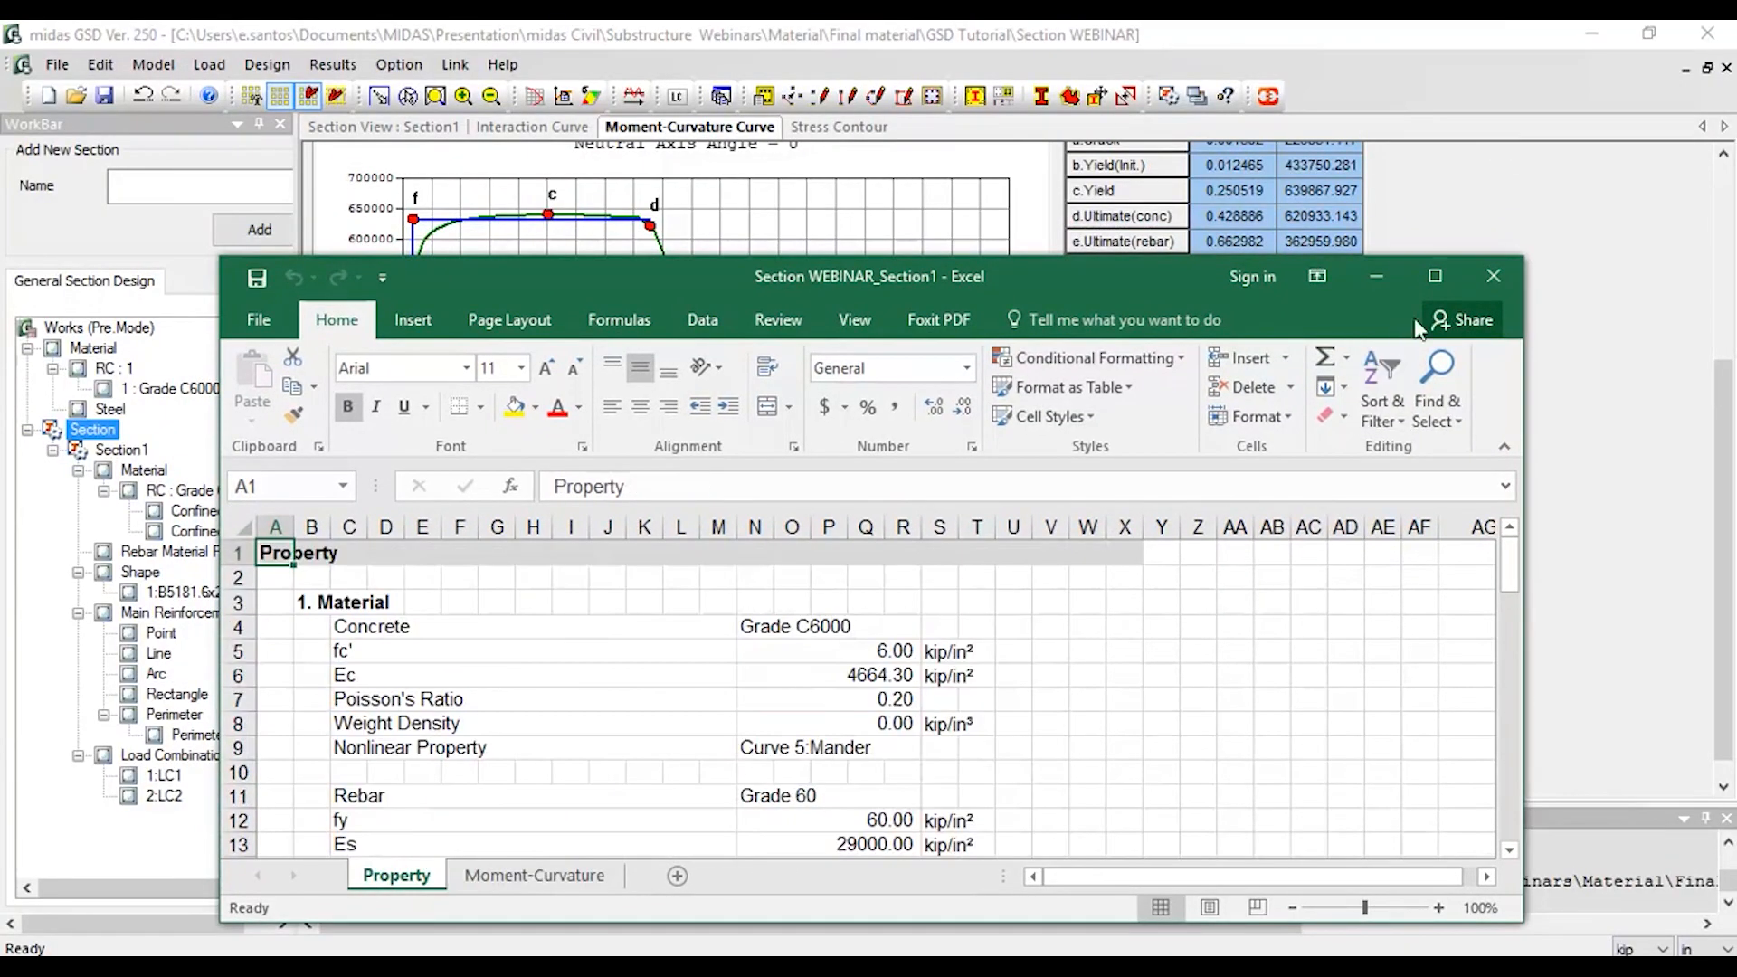
pyautogui.click(1447, 273)
pyautogui.scroll(-9, 477, 505)
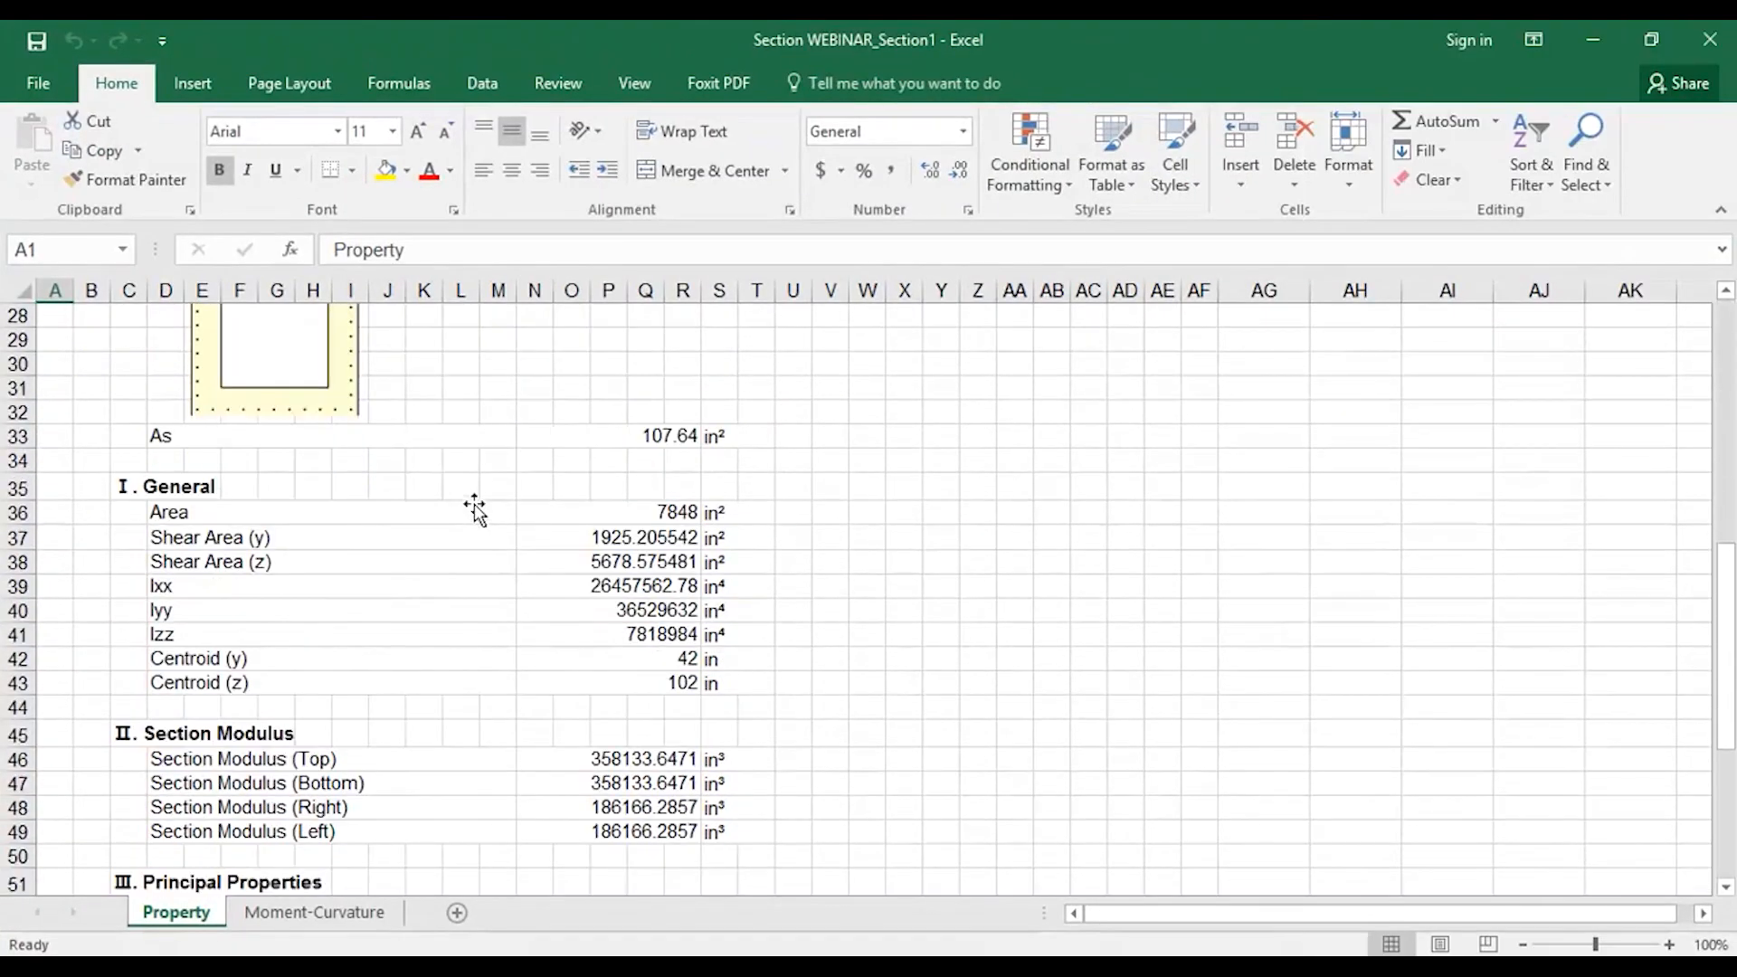
pyautogui.scroll(-8, 474, 505)
pyautogui.scroll(6, 432, 561)
pyautogui.scroll(11, 432, 561)
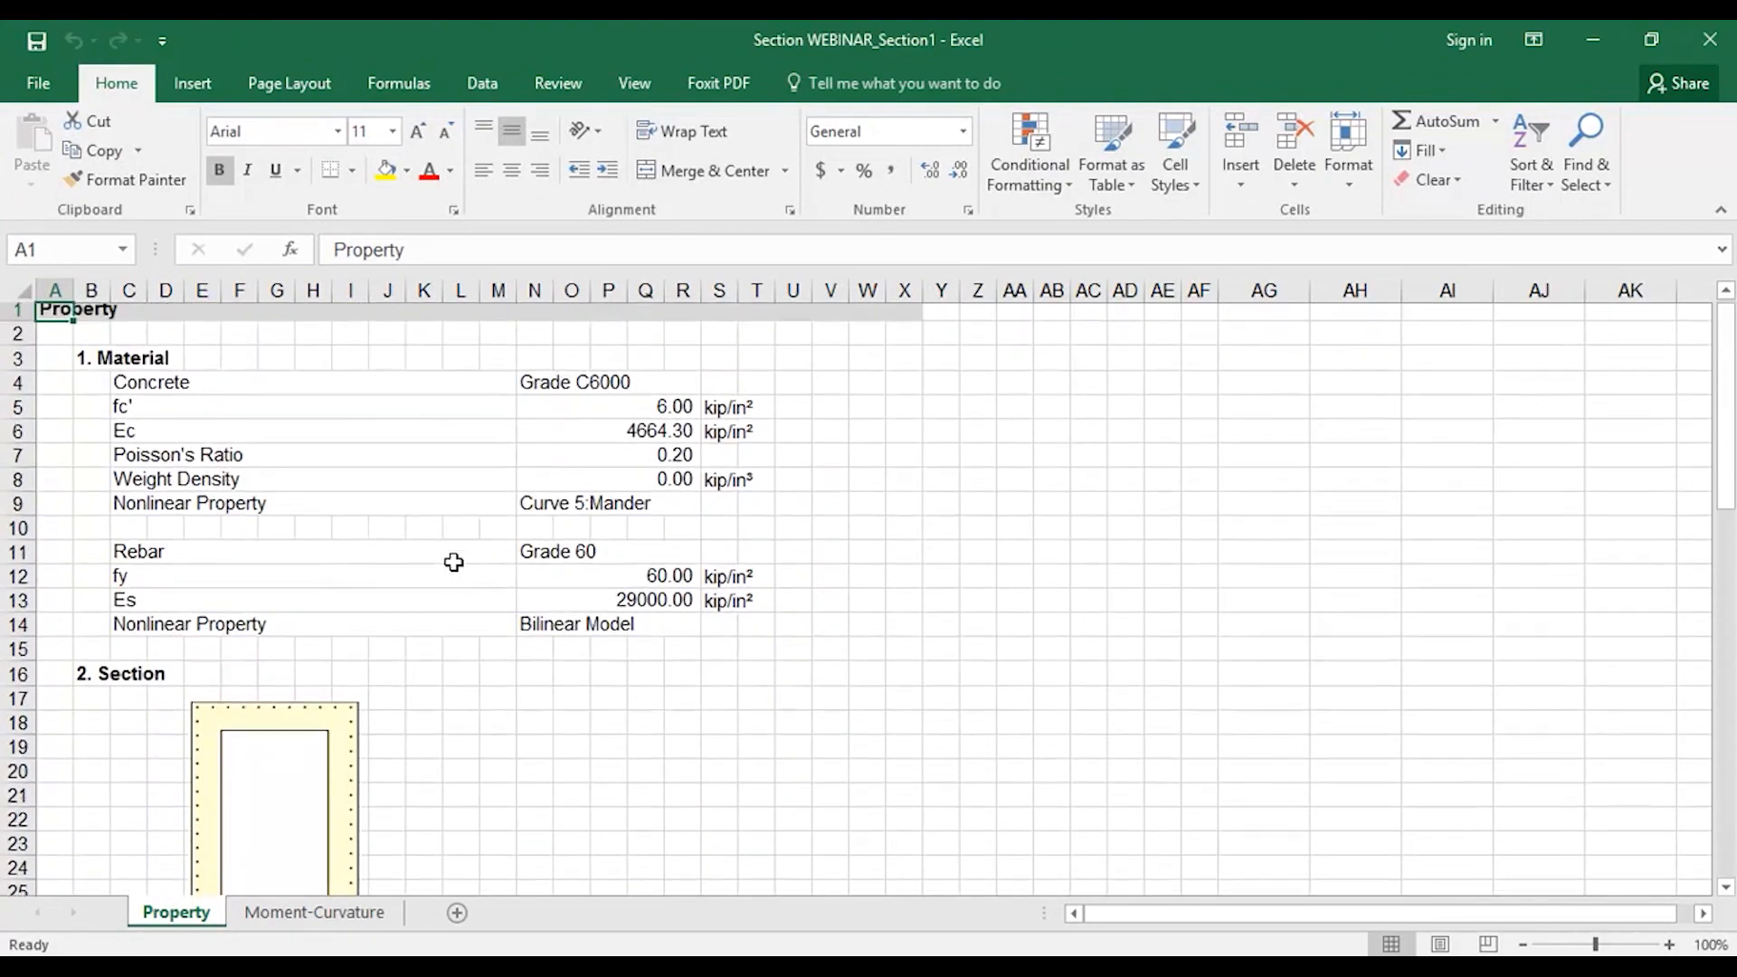
pyautogui.click(1609, 28)
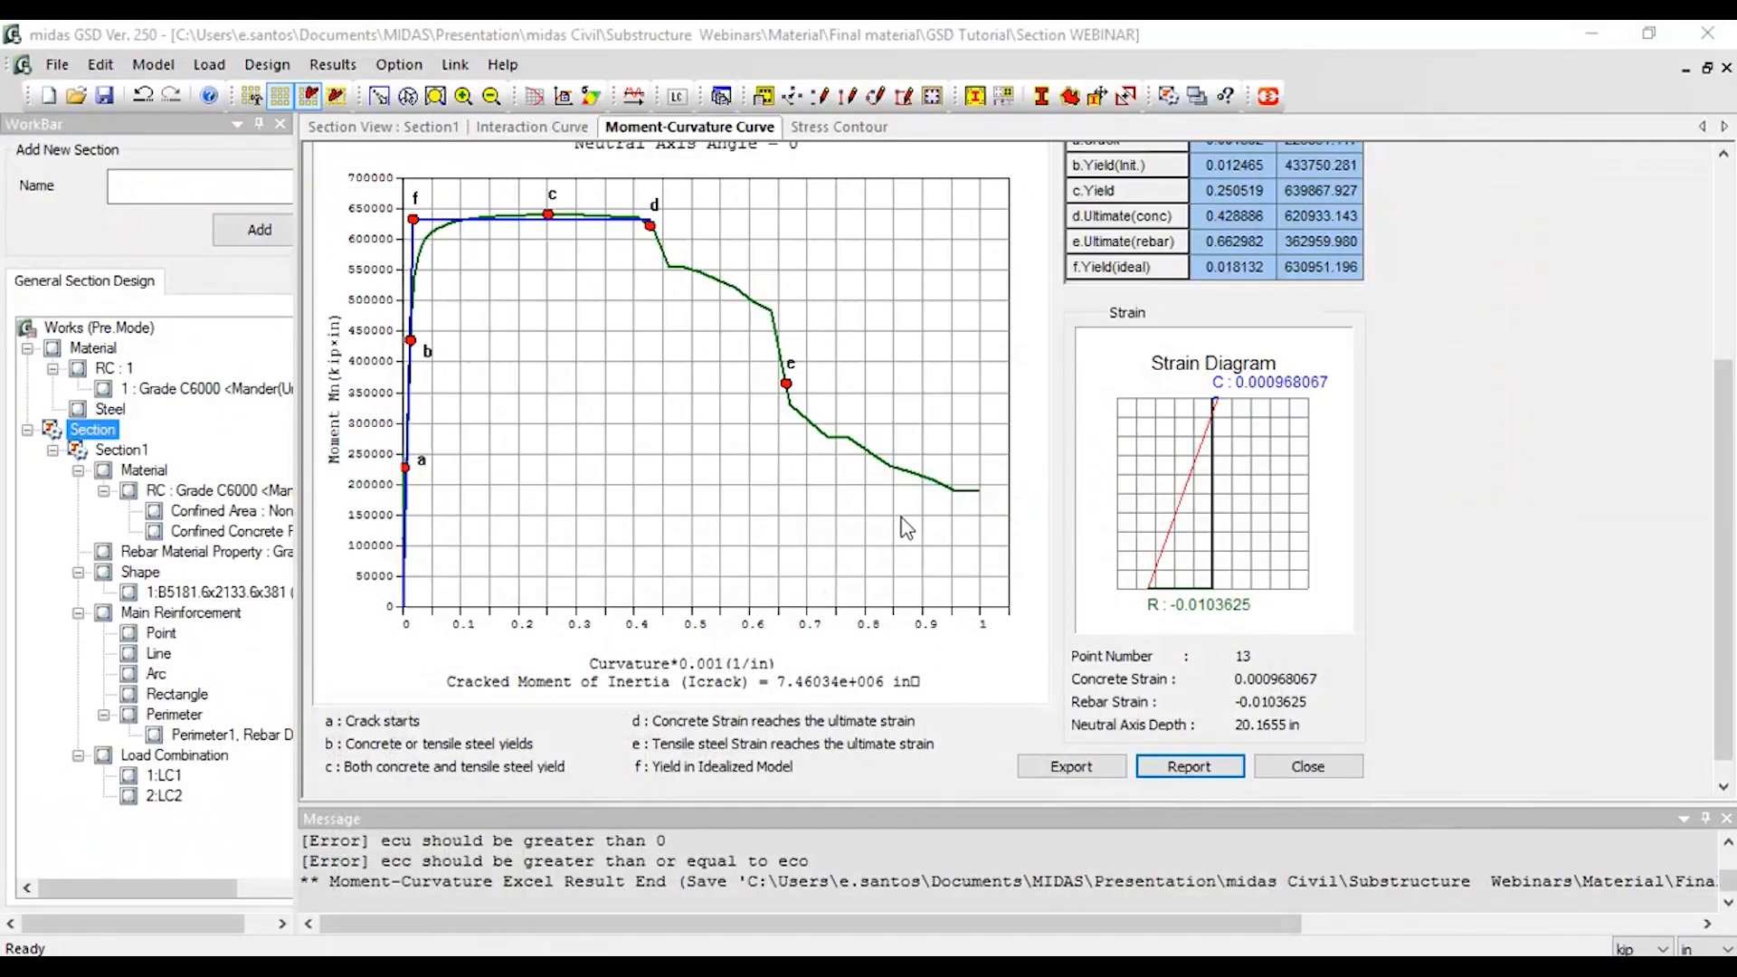
# - Display the elastic stress contour of the section for load combination LC2 and examine its stress extremes and neutral axis
pyautogui.click(855, 128)
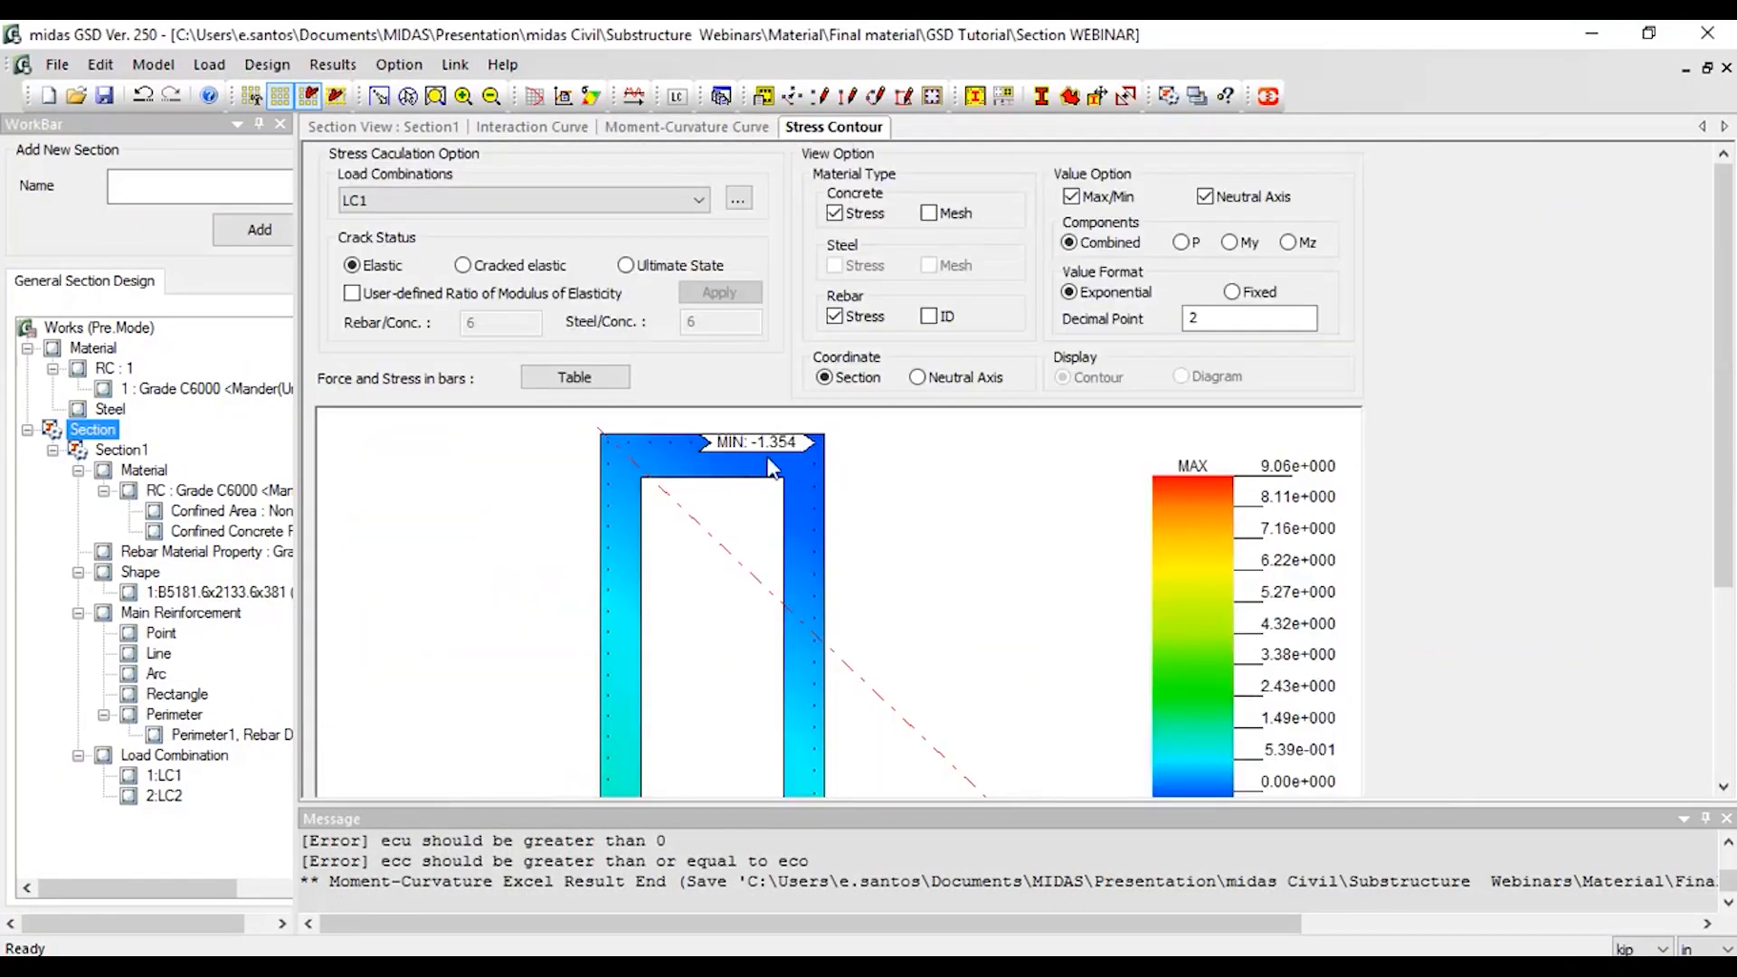
pyautogui.click(660, 198)
pyautogui.click(644, 231)
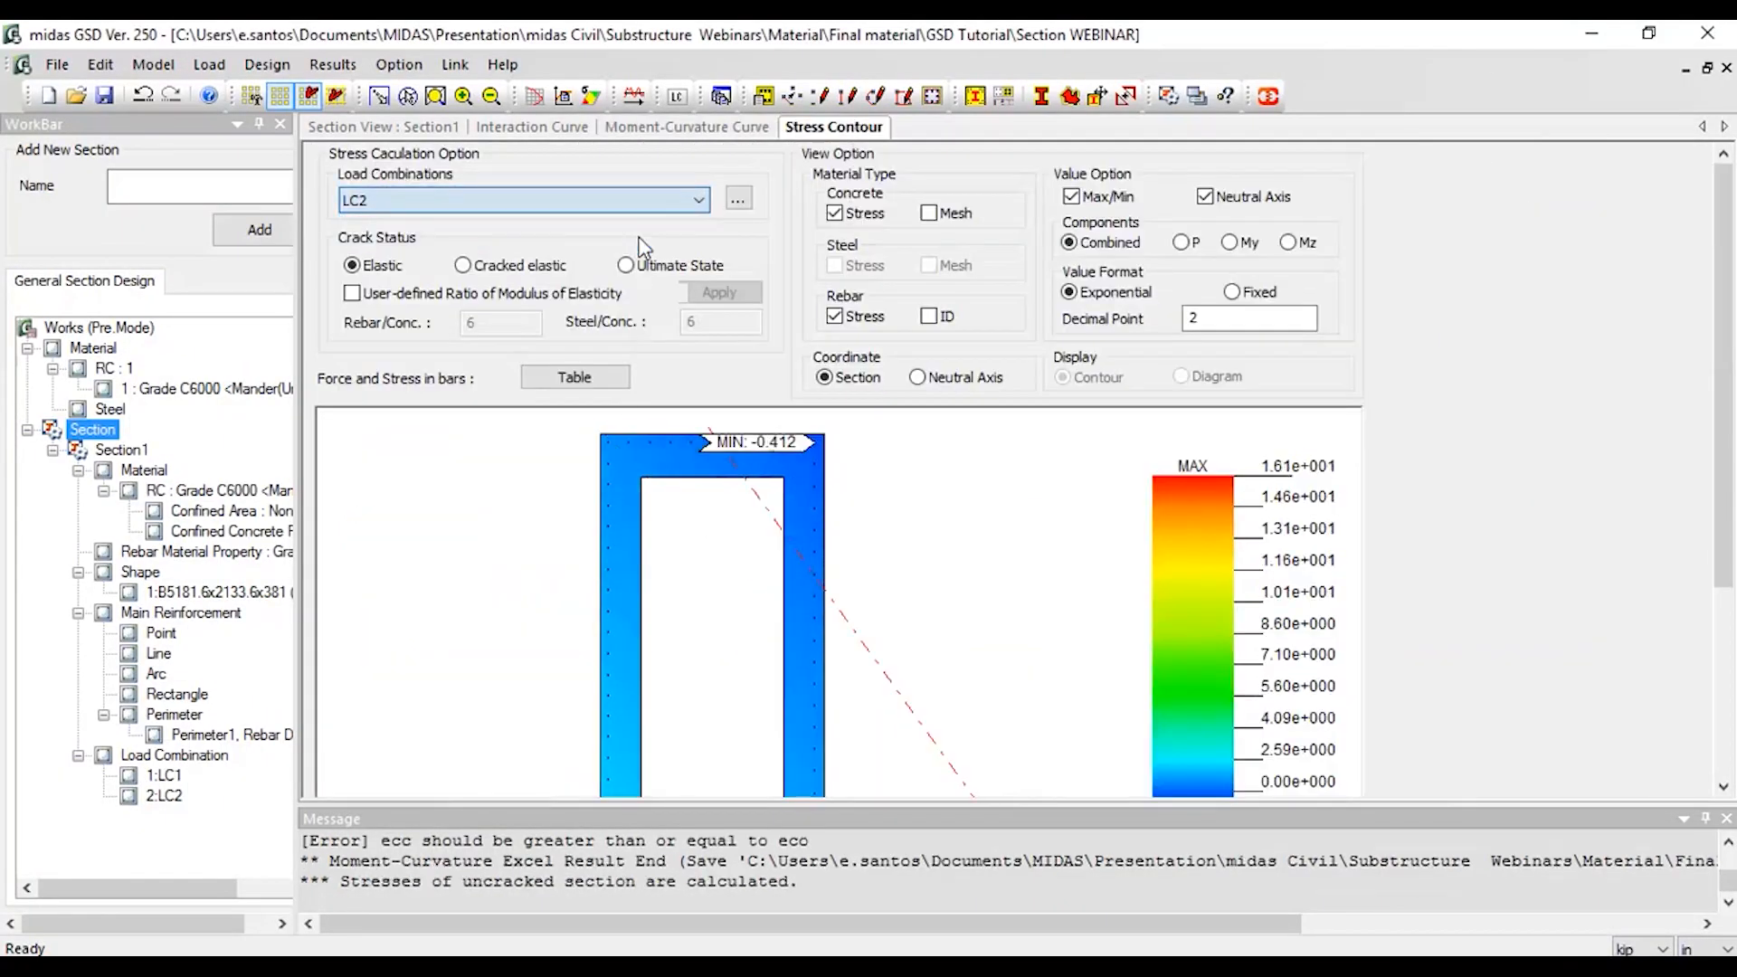
pyautogui.moveTo(1727, 398); pyautogui.dragTo(1730, 604)
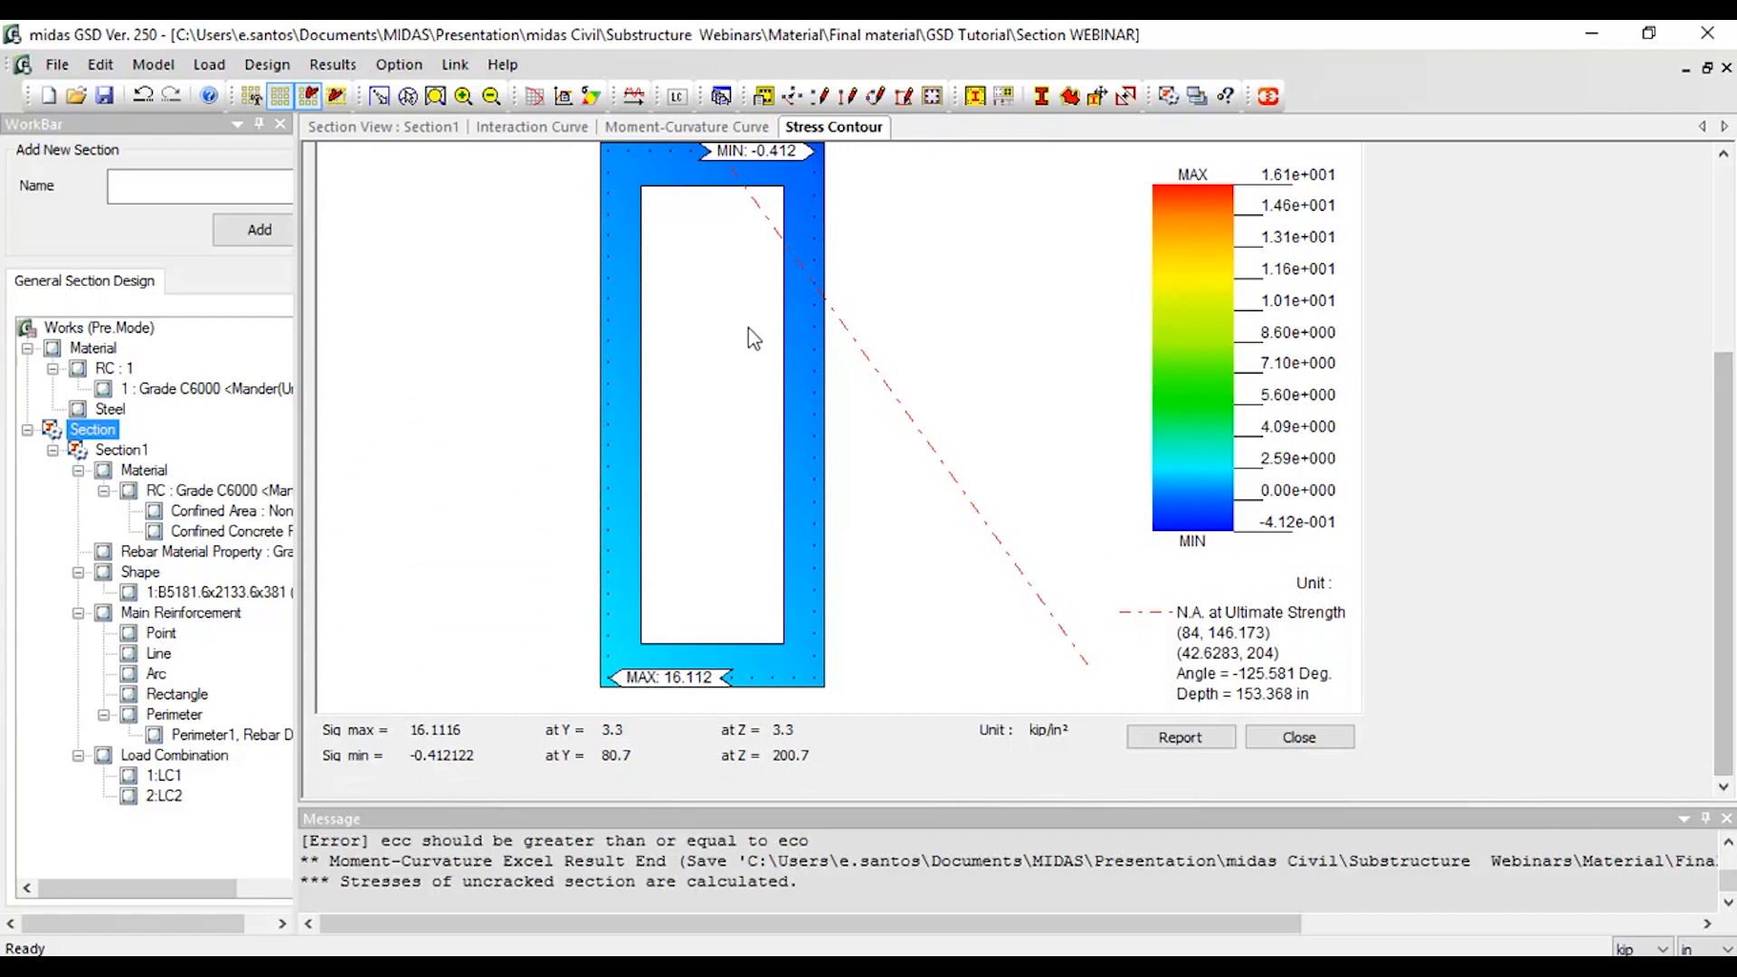
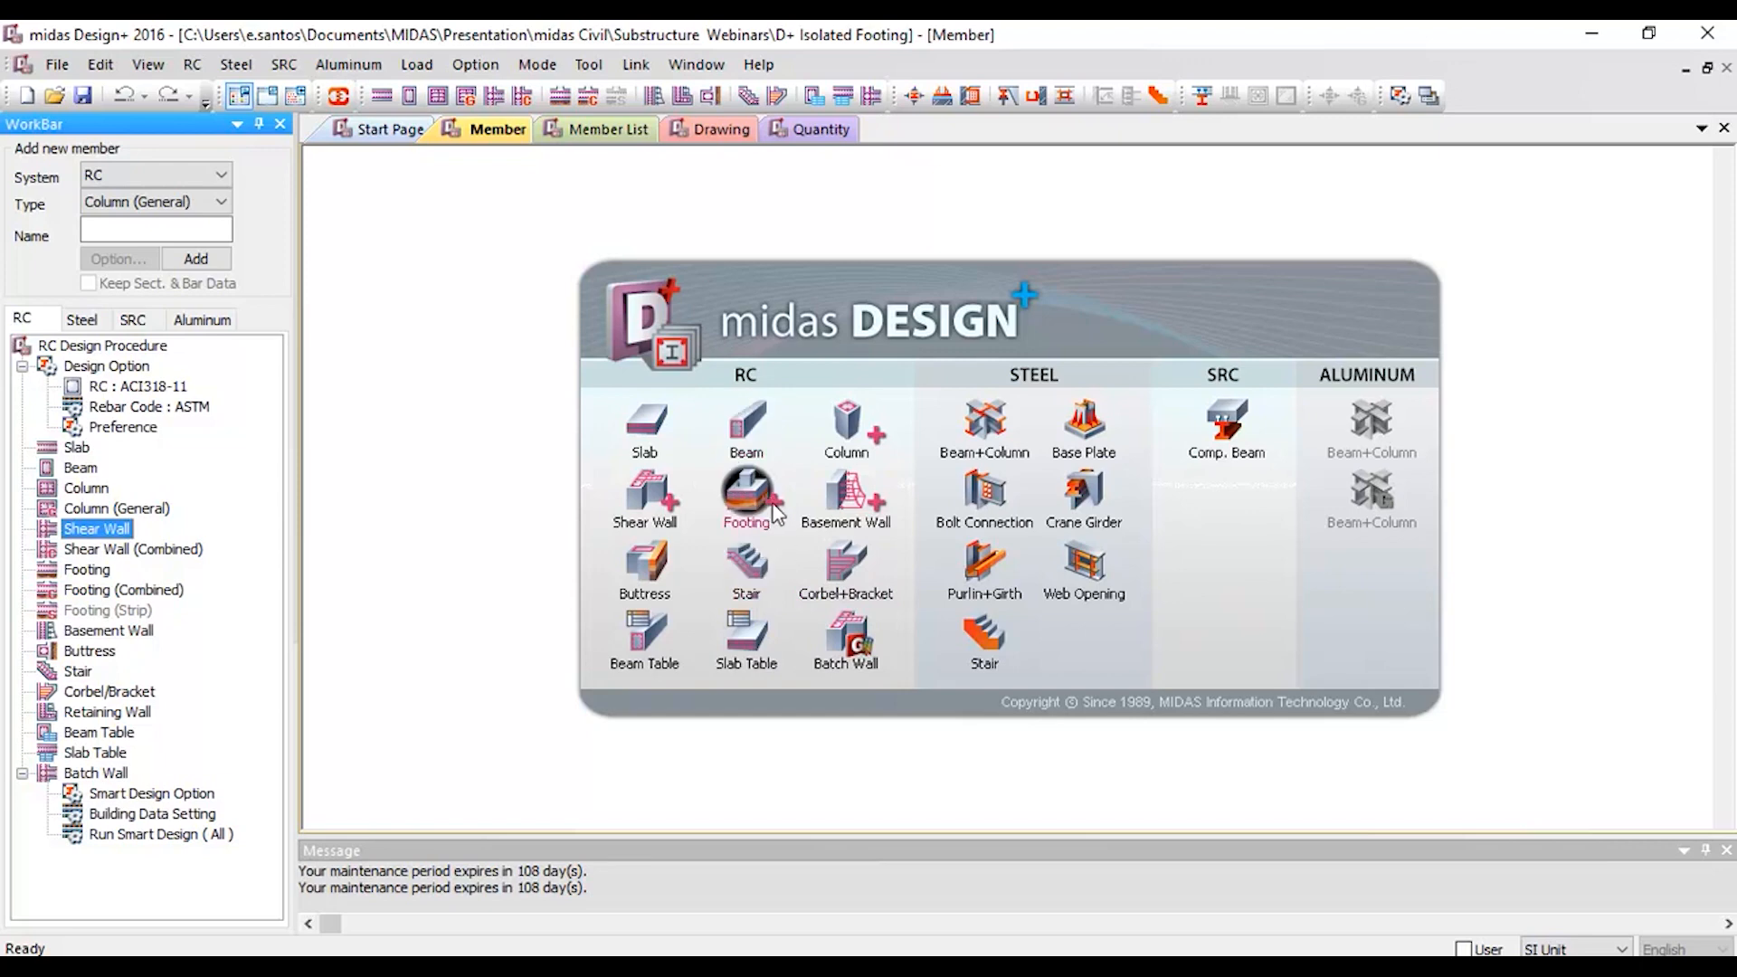
# - In midas Design+, create an isolated mat footing member with service loads Ps 2000 kN, Msx 50 kN·m and Msy 50 kN·m
pyautogui.click(784, 548)
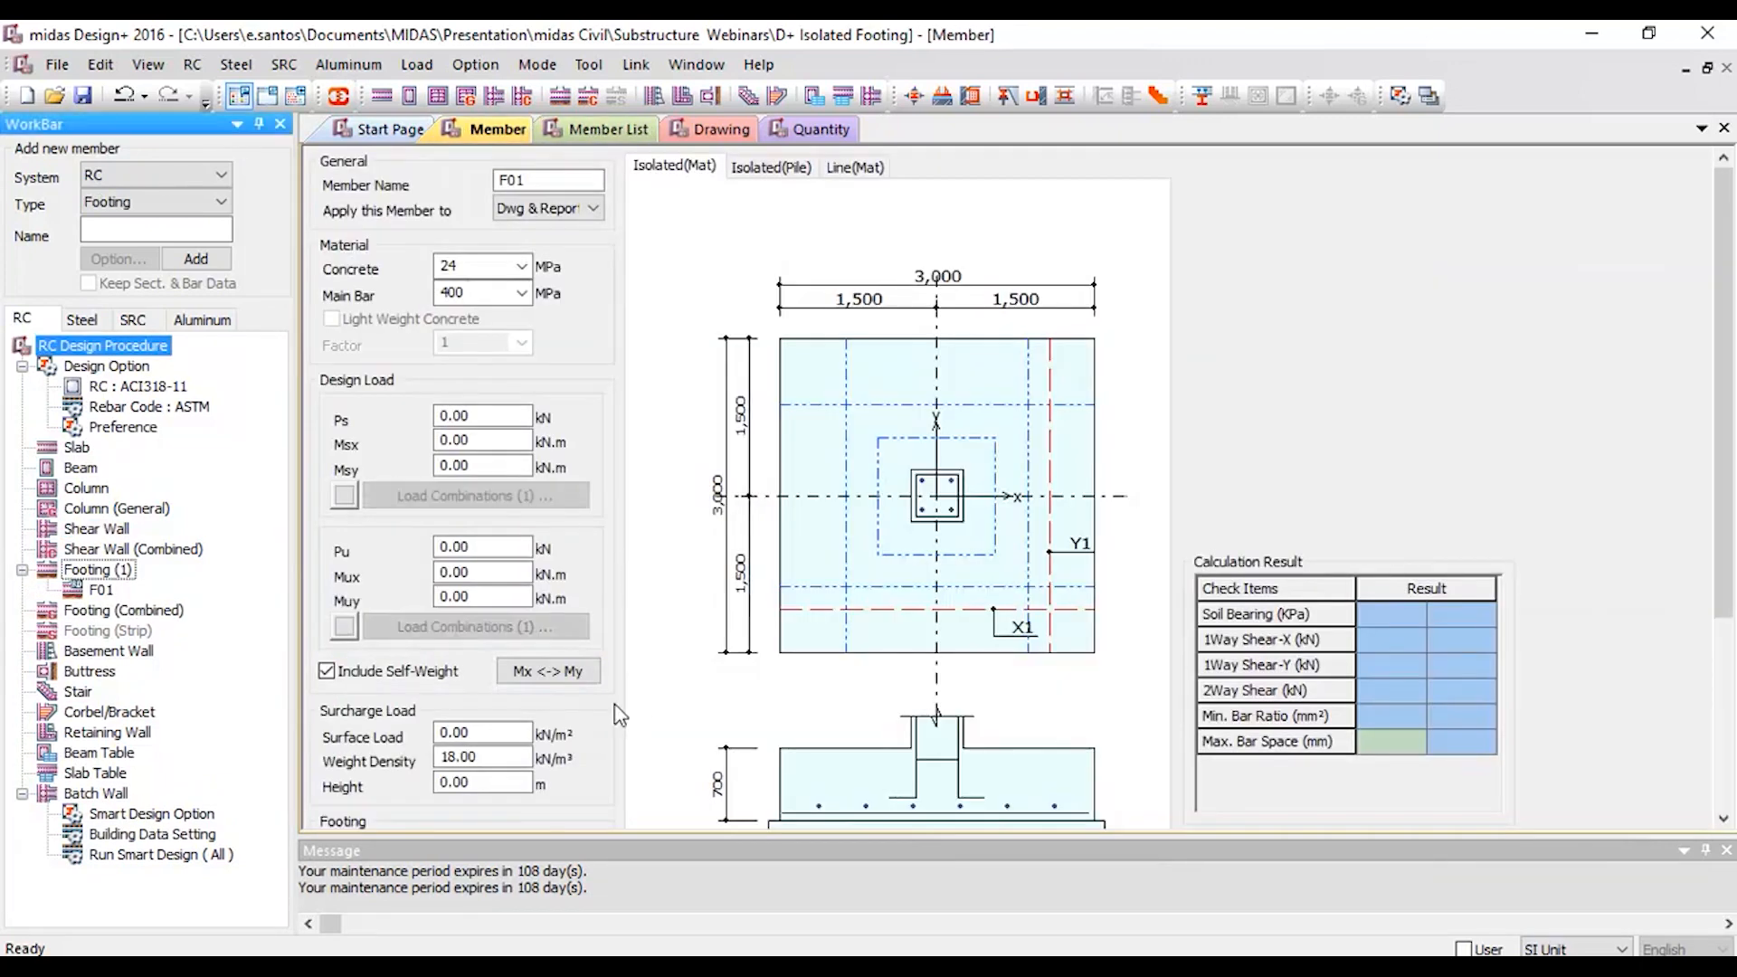
pyautogui.moveTo(1725, 186); pyautogui.dragTo(1735, 257)
pyautogui.click(488, 318)
pyautogui.click(473, 347)
pyautogui.write('5')
pyautogui.click(479, 372)
pyautogui.write('5')
# - View the load combinations table for the footing's service loads, close it and return to directly entered load values
pyautogui.click(345, 399)
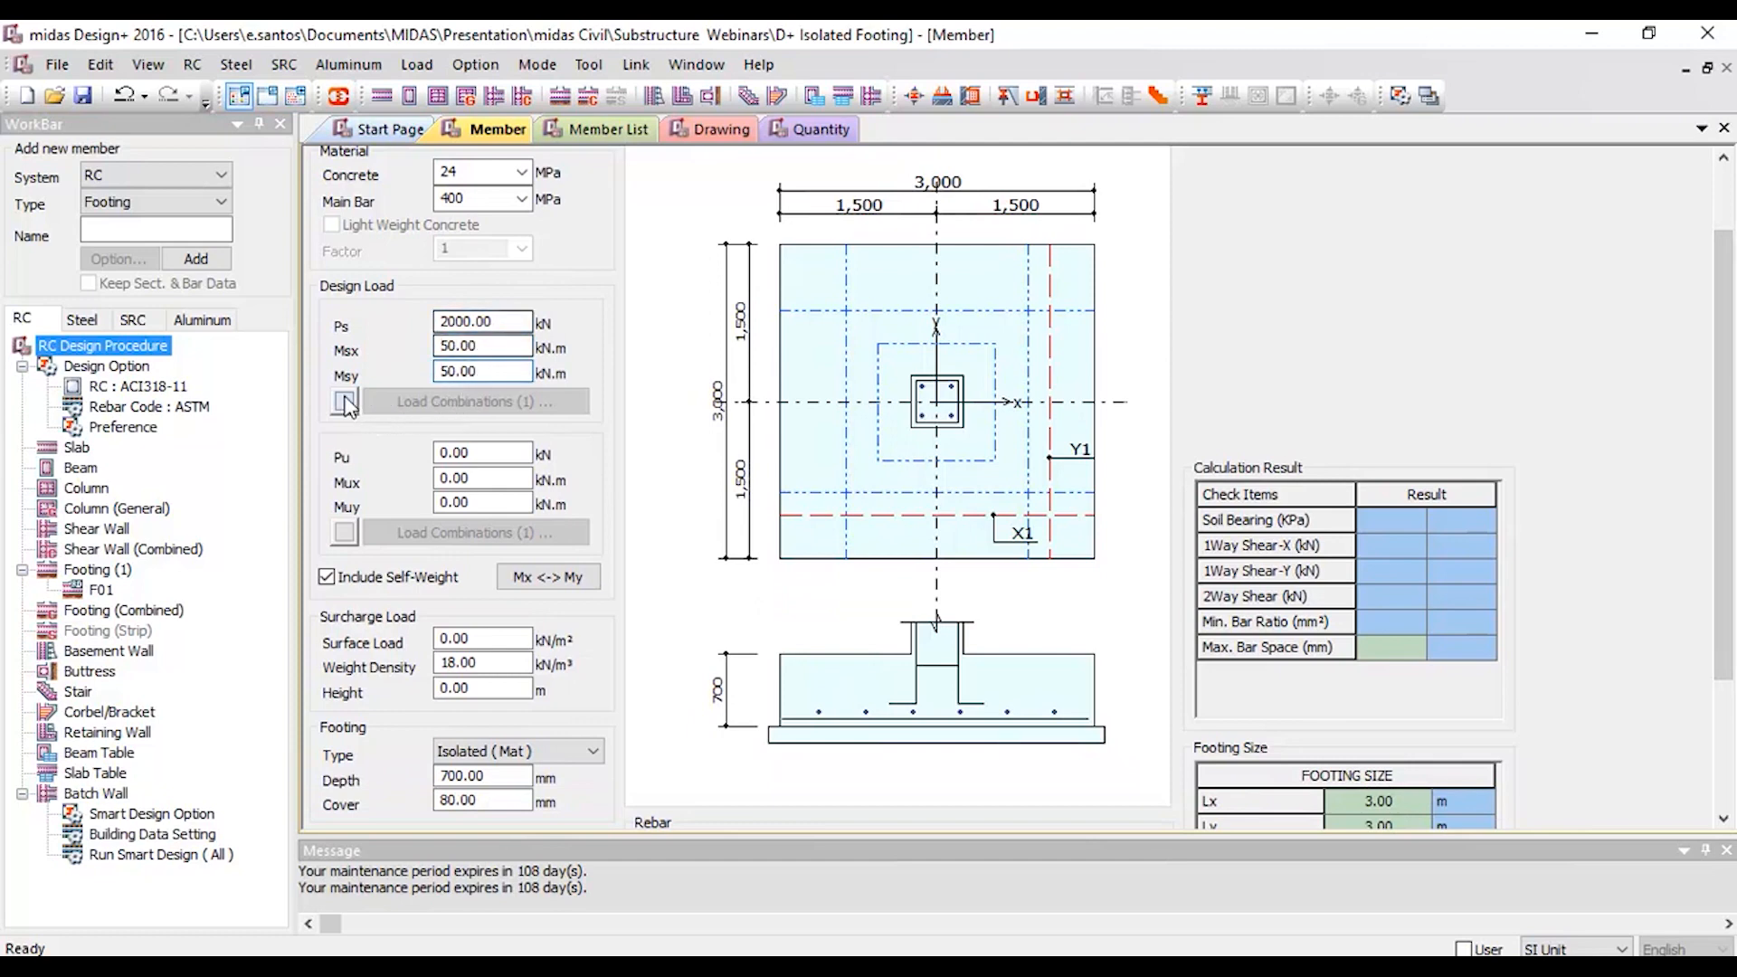
pyautogui.click(475, 402)
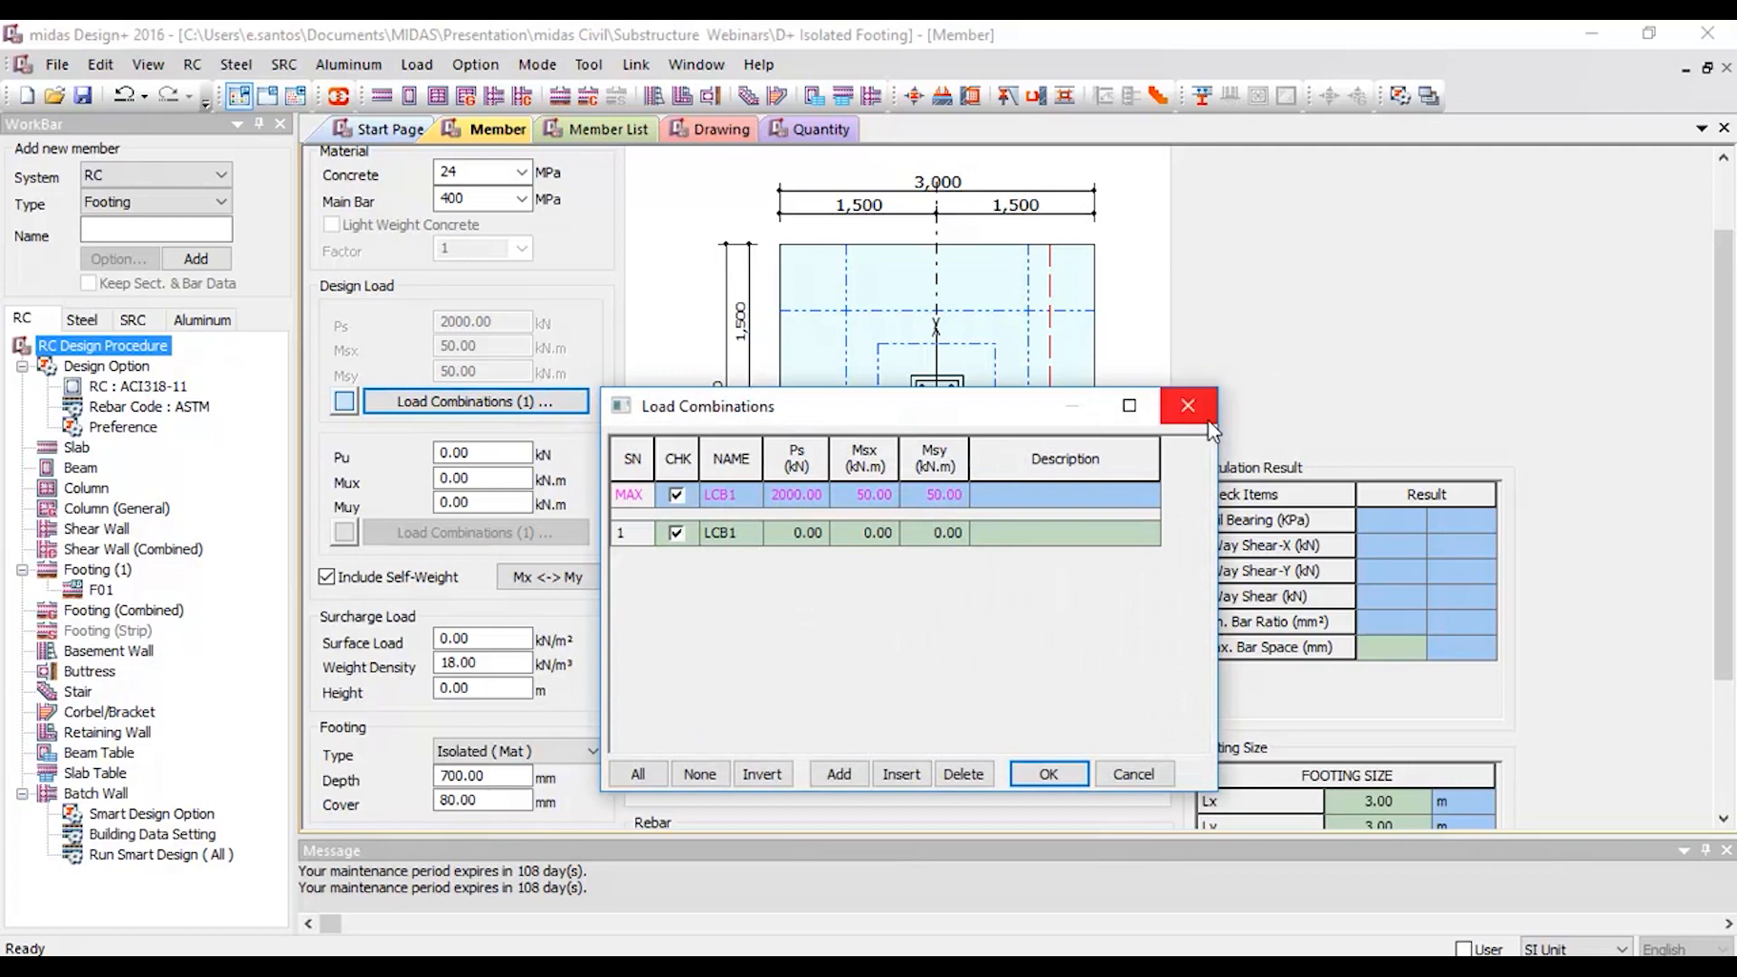
pyautogui.click(1188, 405)
pyautogui.click(349, 404)
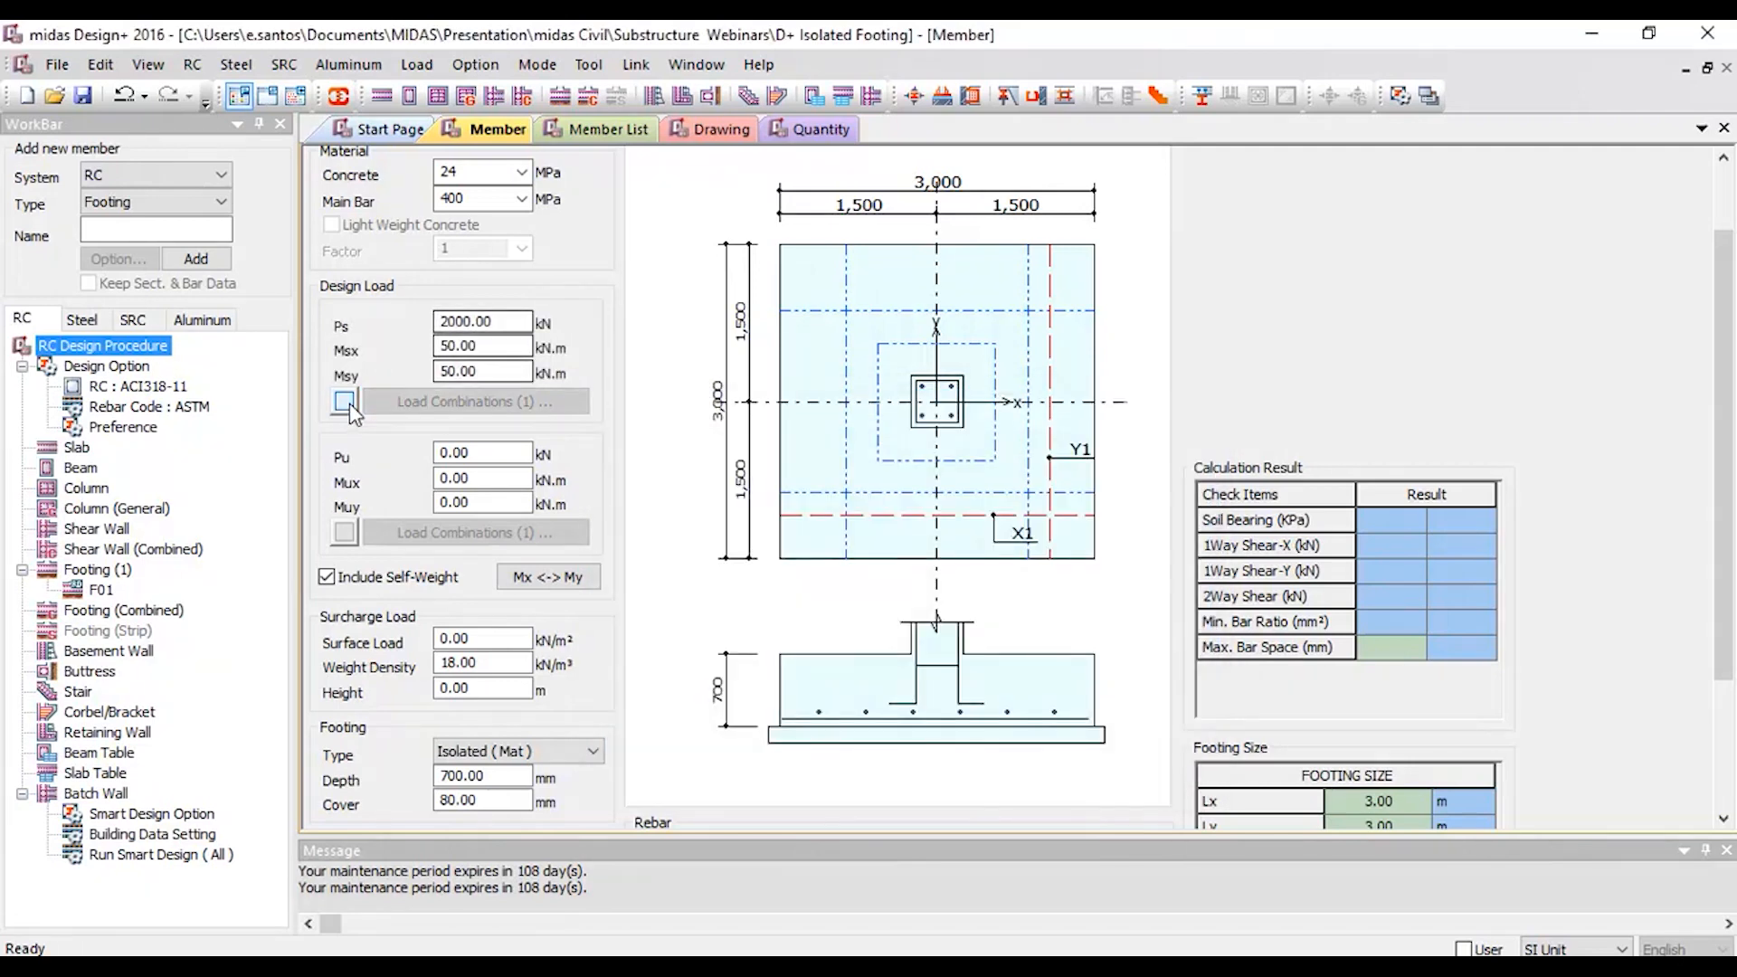
# - Set the footing's factored loads to Pu 1000 kN, Mux 100 kN·m and Muy 50 kN·m
pyautogui.doubleClick(496, 475)
pyautogui.write('100')
pyautogui.click(497, 505)
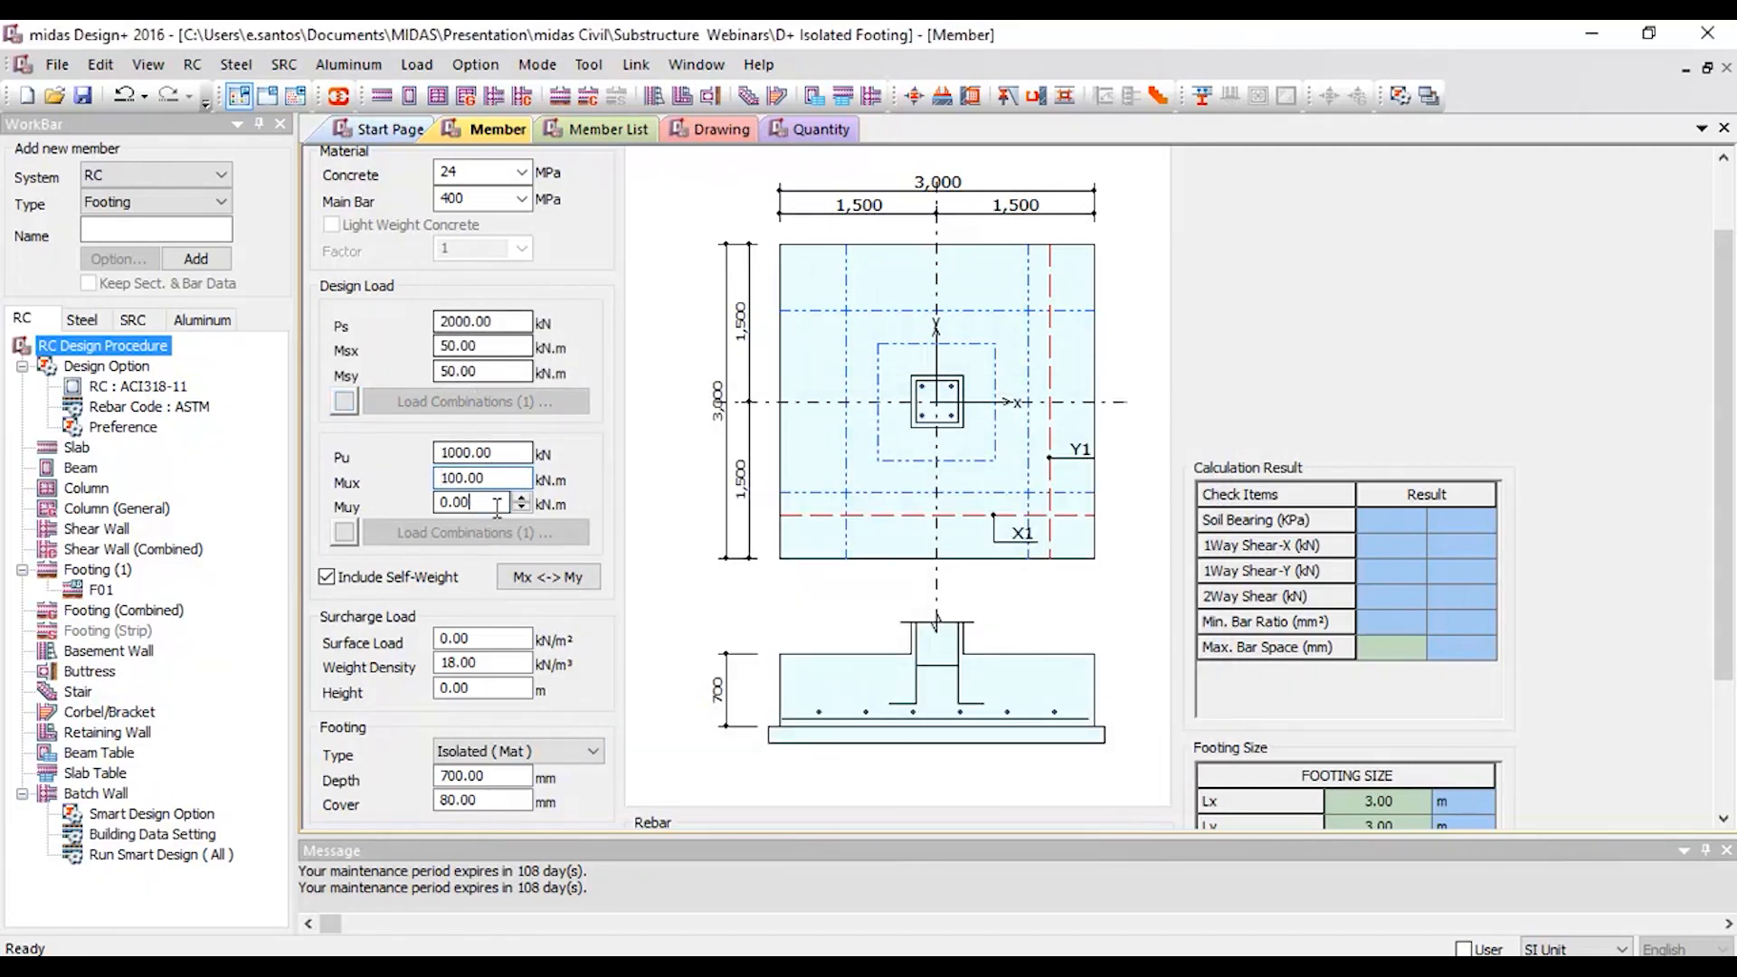
pyautogui.scroll(-3, 1735, 364)
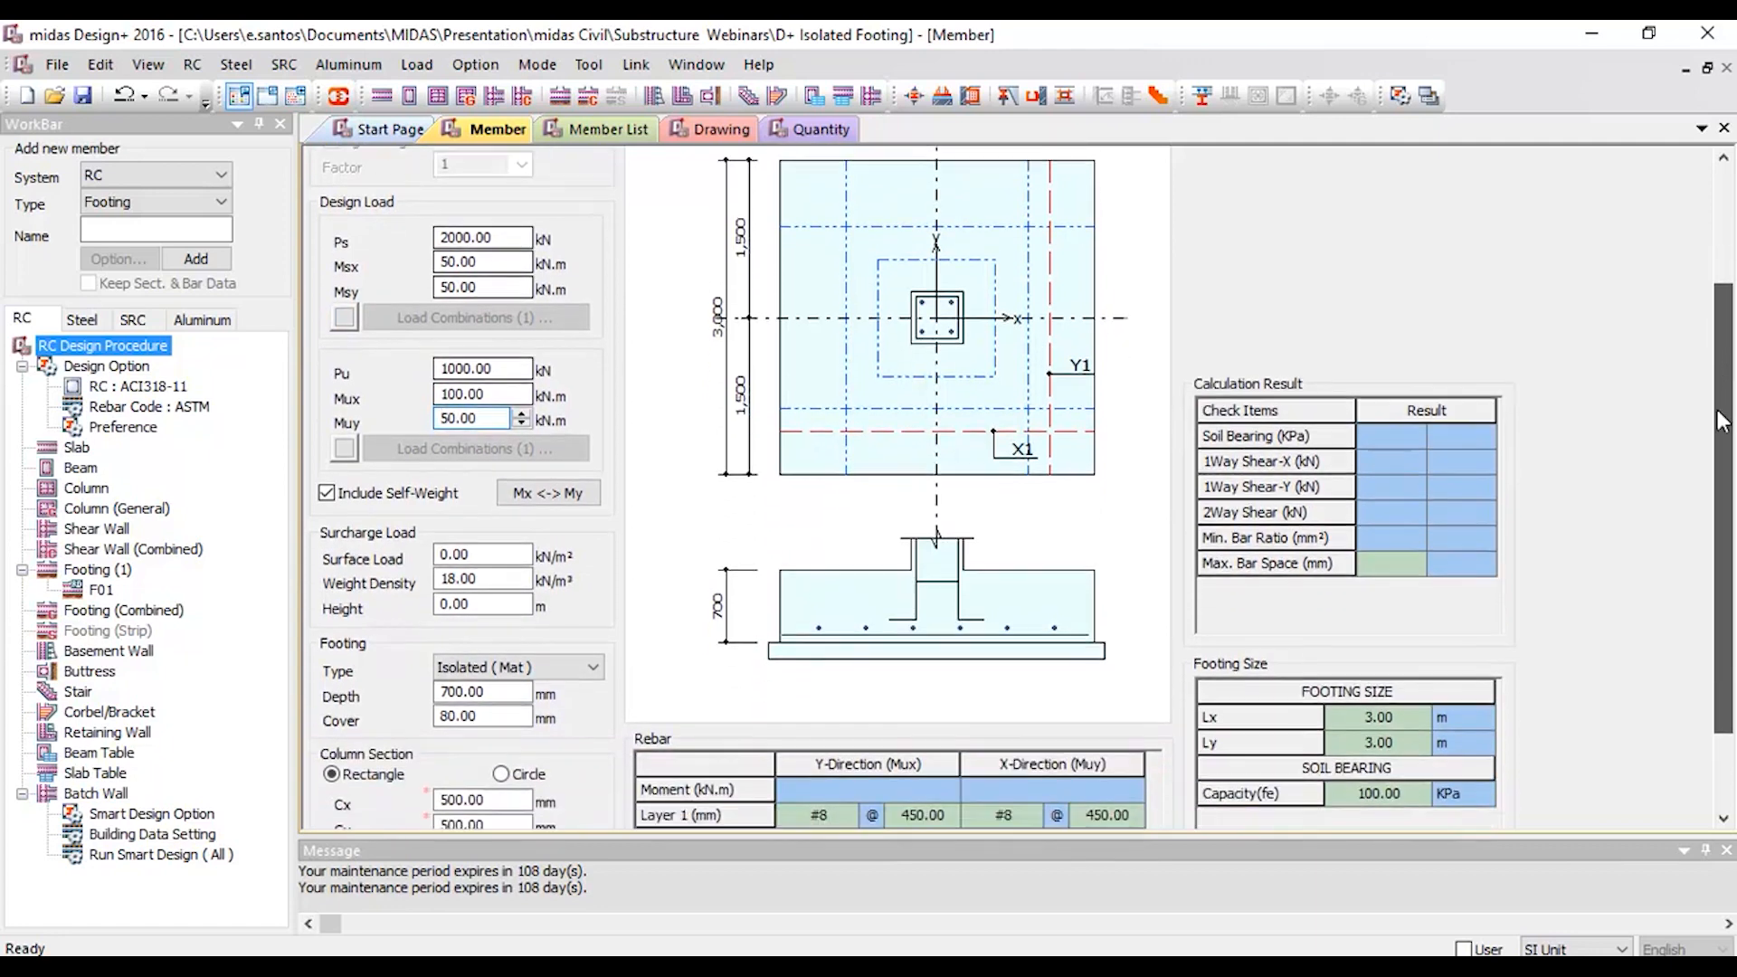
pyautogui.click(514, 486)
pyautogui.scroll(1, 518, 496)
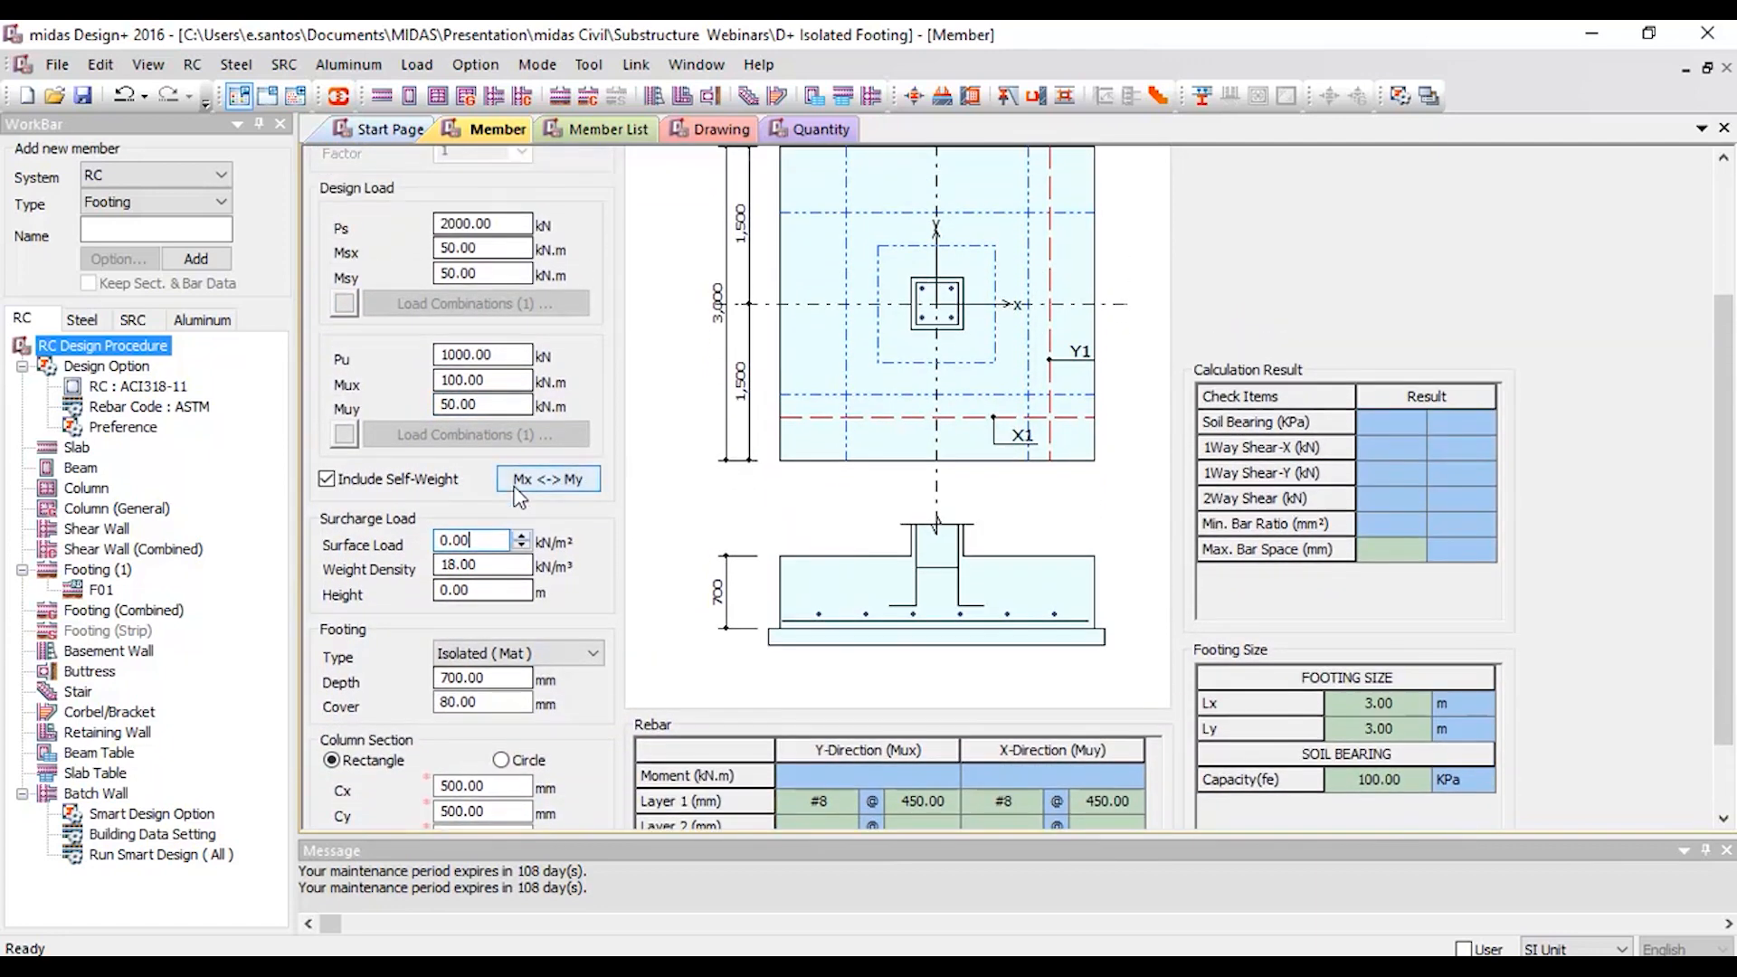
# - Set the footing's surcharge to a surface load of 1.50 kN/m² and a soil height of 0.40 m
pyautogui.click(514, 568)
pyautogui.click(510, 591)
pyautogui.click(521, 586)
pyautogui.click(521, 586)
pyautogui.click(521, 585)
pyautogui.click(521, 585)
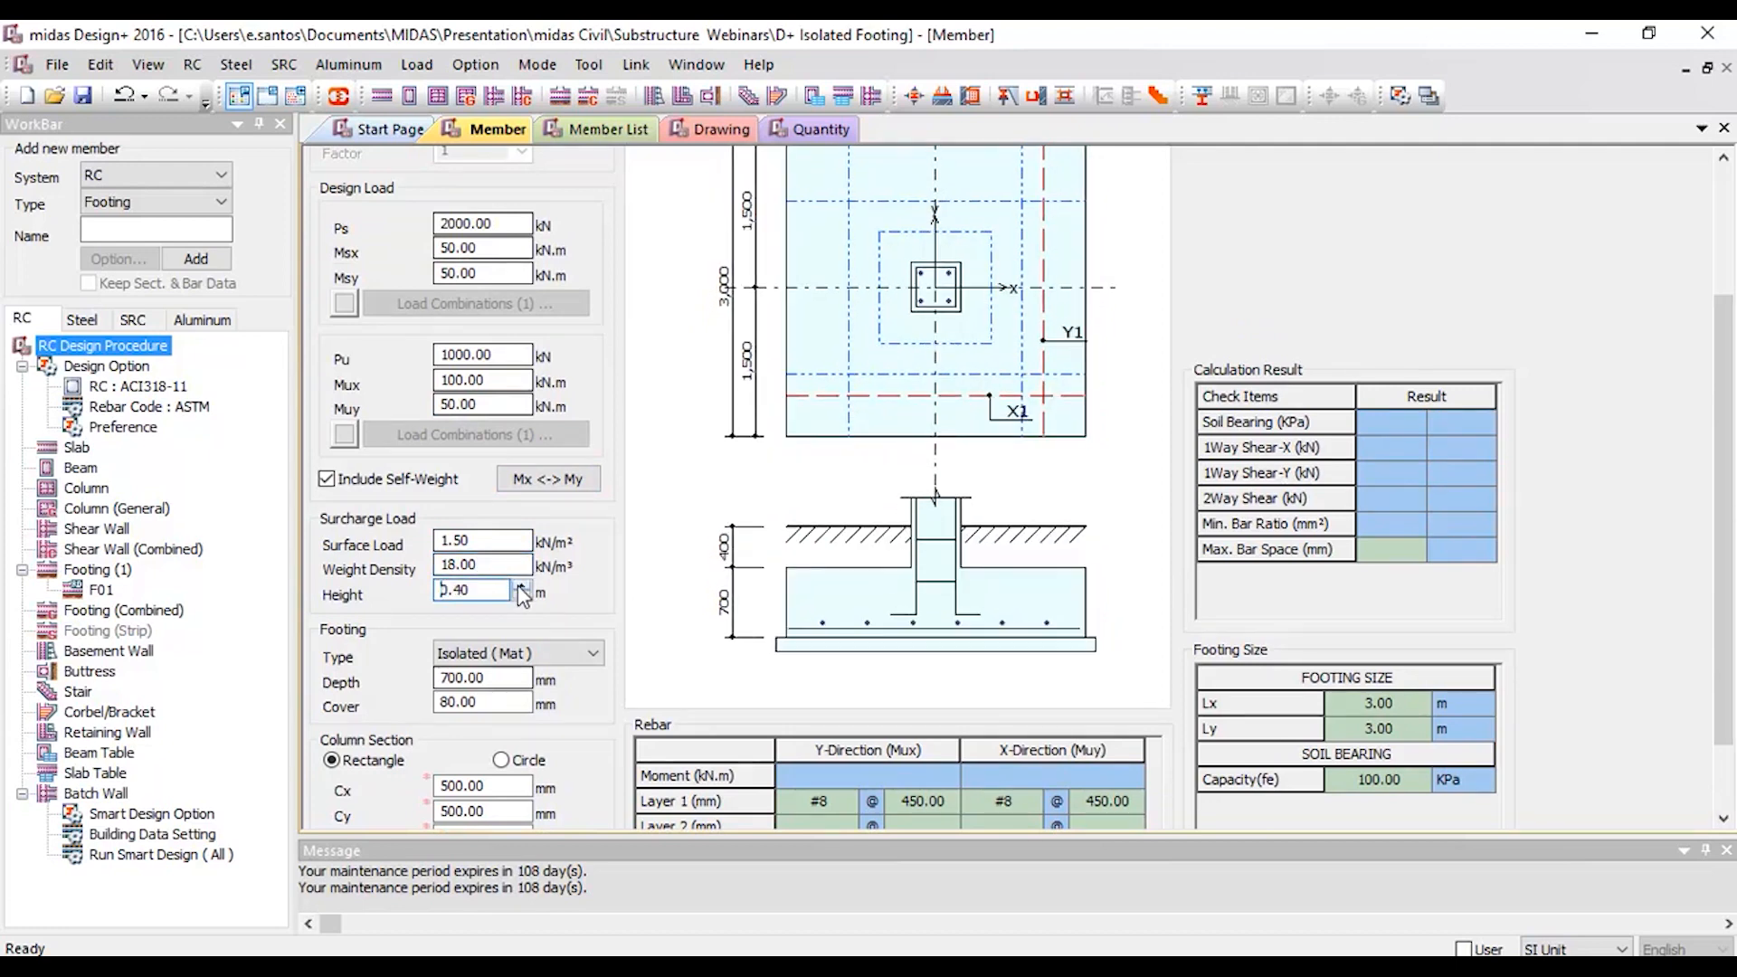
# - Compare the Isolated (Mat) and Isolated (Pile) footing types, ending with Isolated (Pile) selected
pyautogui.moveTo(1726, 465); pyautogui.dragTo(1714, 588)
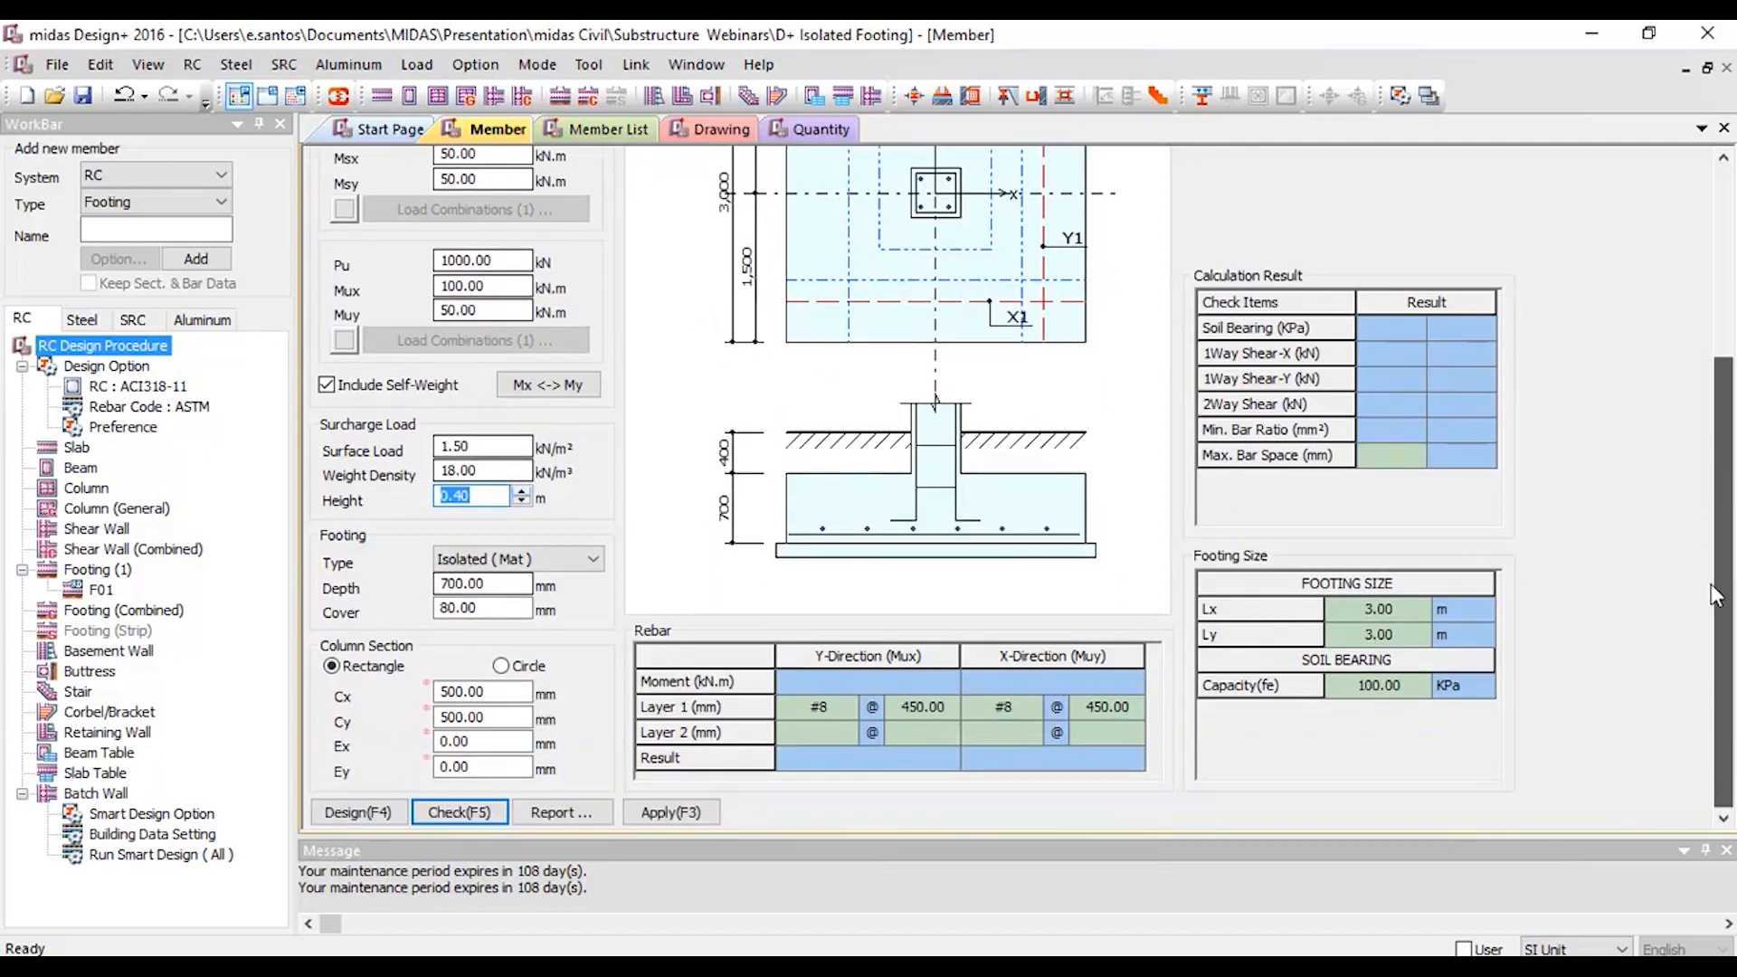
pyautogui.click(551, 570)
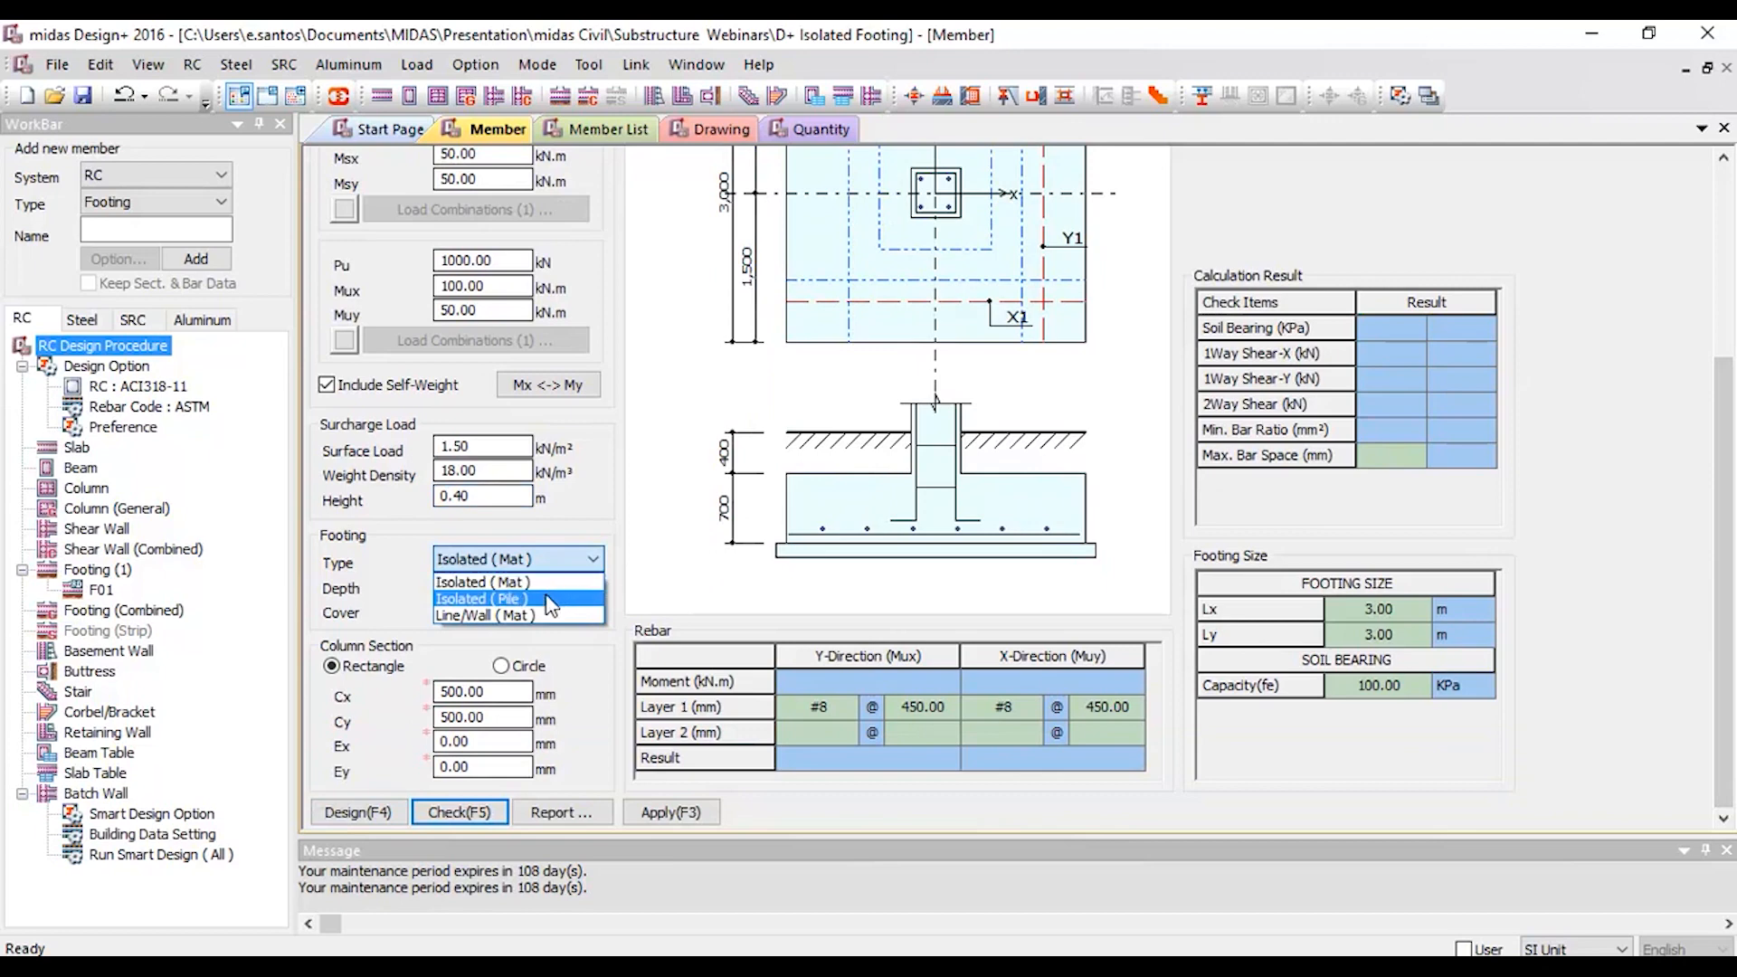
pyautogui.click(549, 598)
pyautogui.click(555, 563)
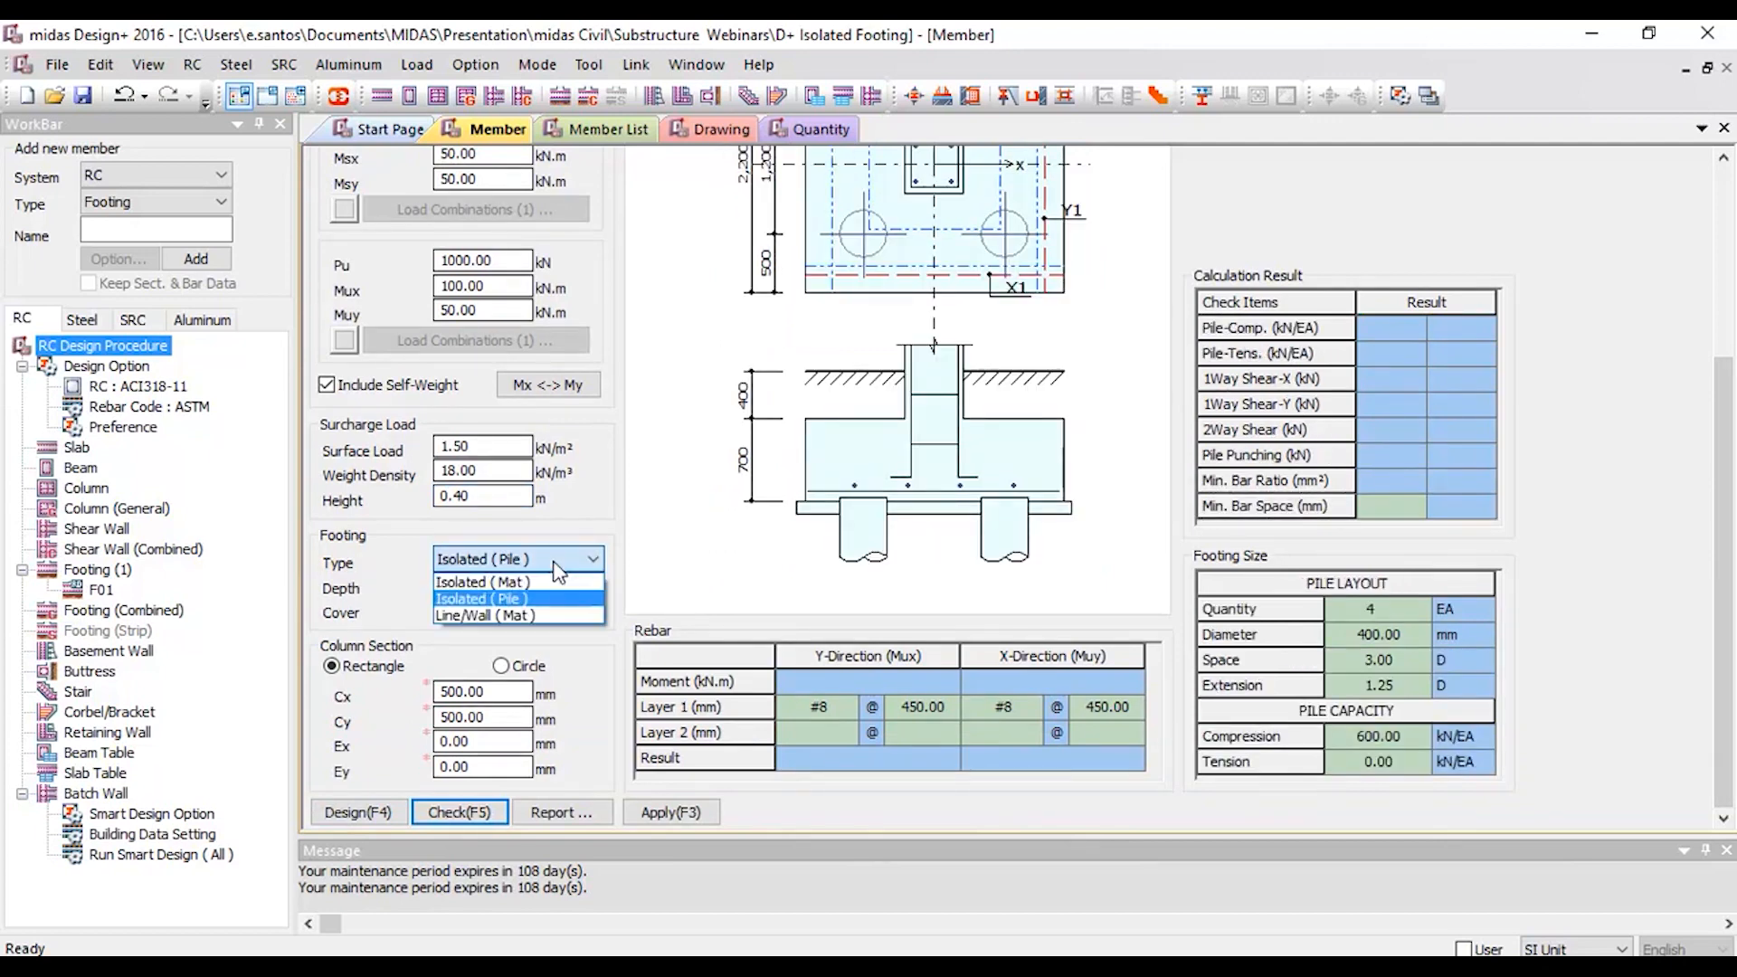
pyautogui.click(548, 582)
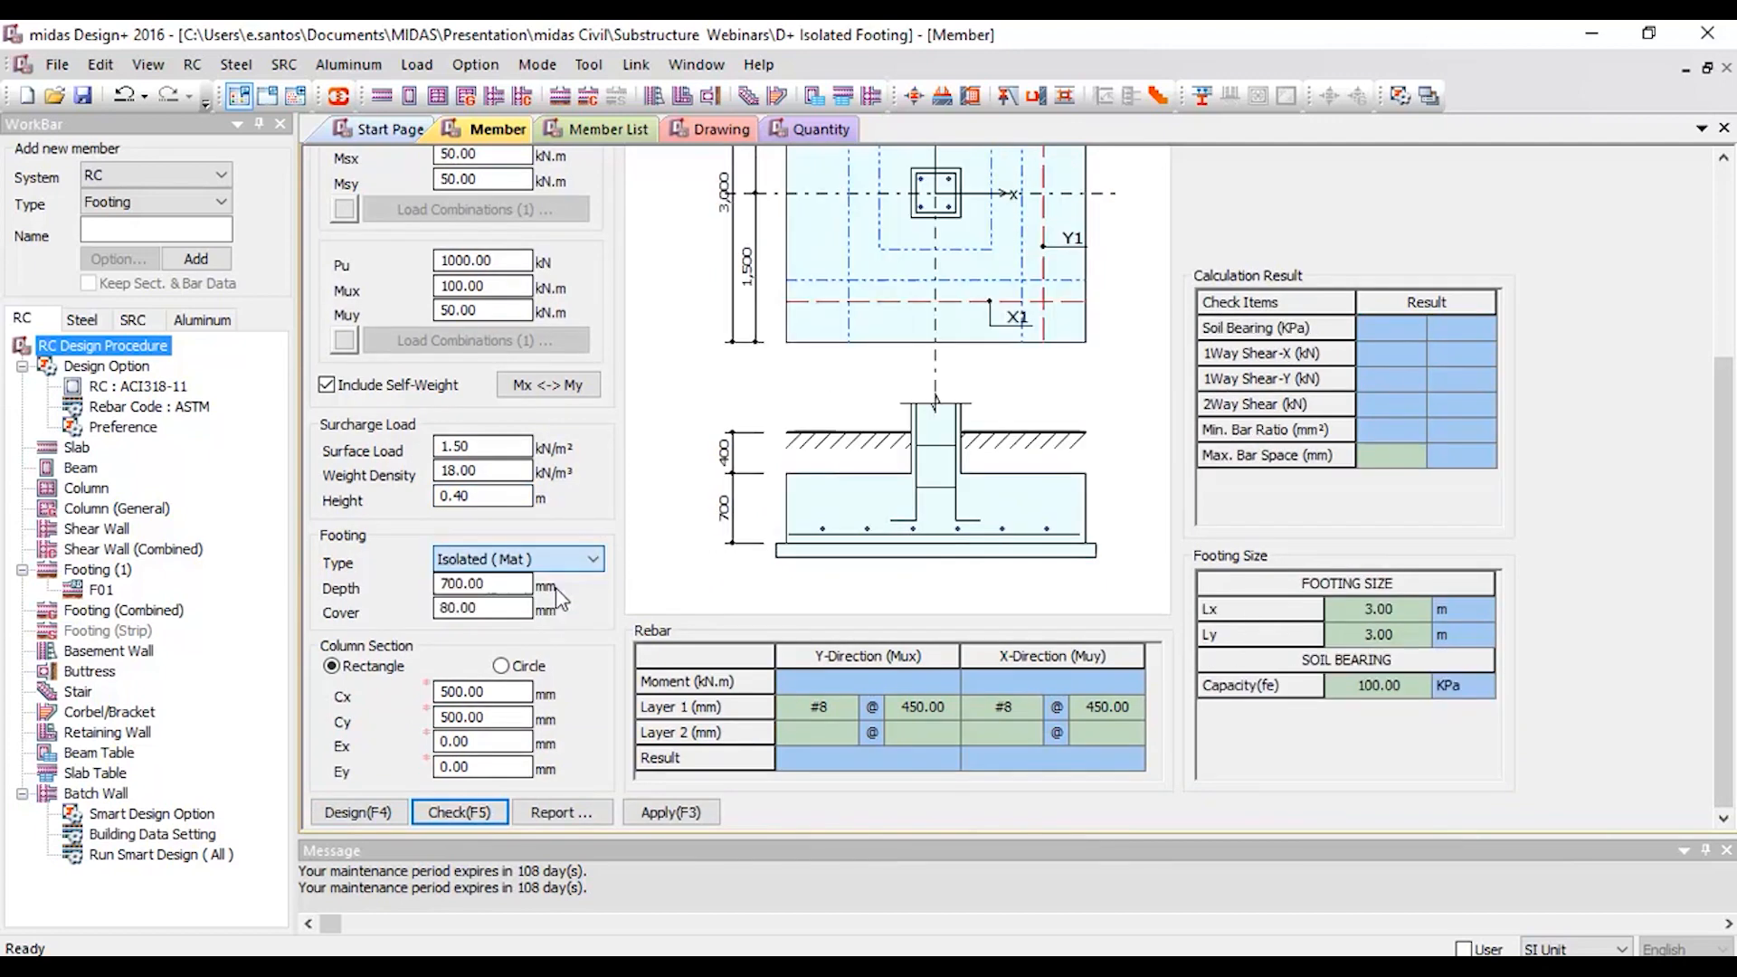
pyautogui.click(541, 568)
pyautogui.click(552, 582)
pyautogui.click(553, 563)
pyautogui.click(554, 599)
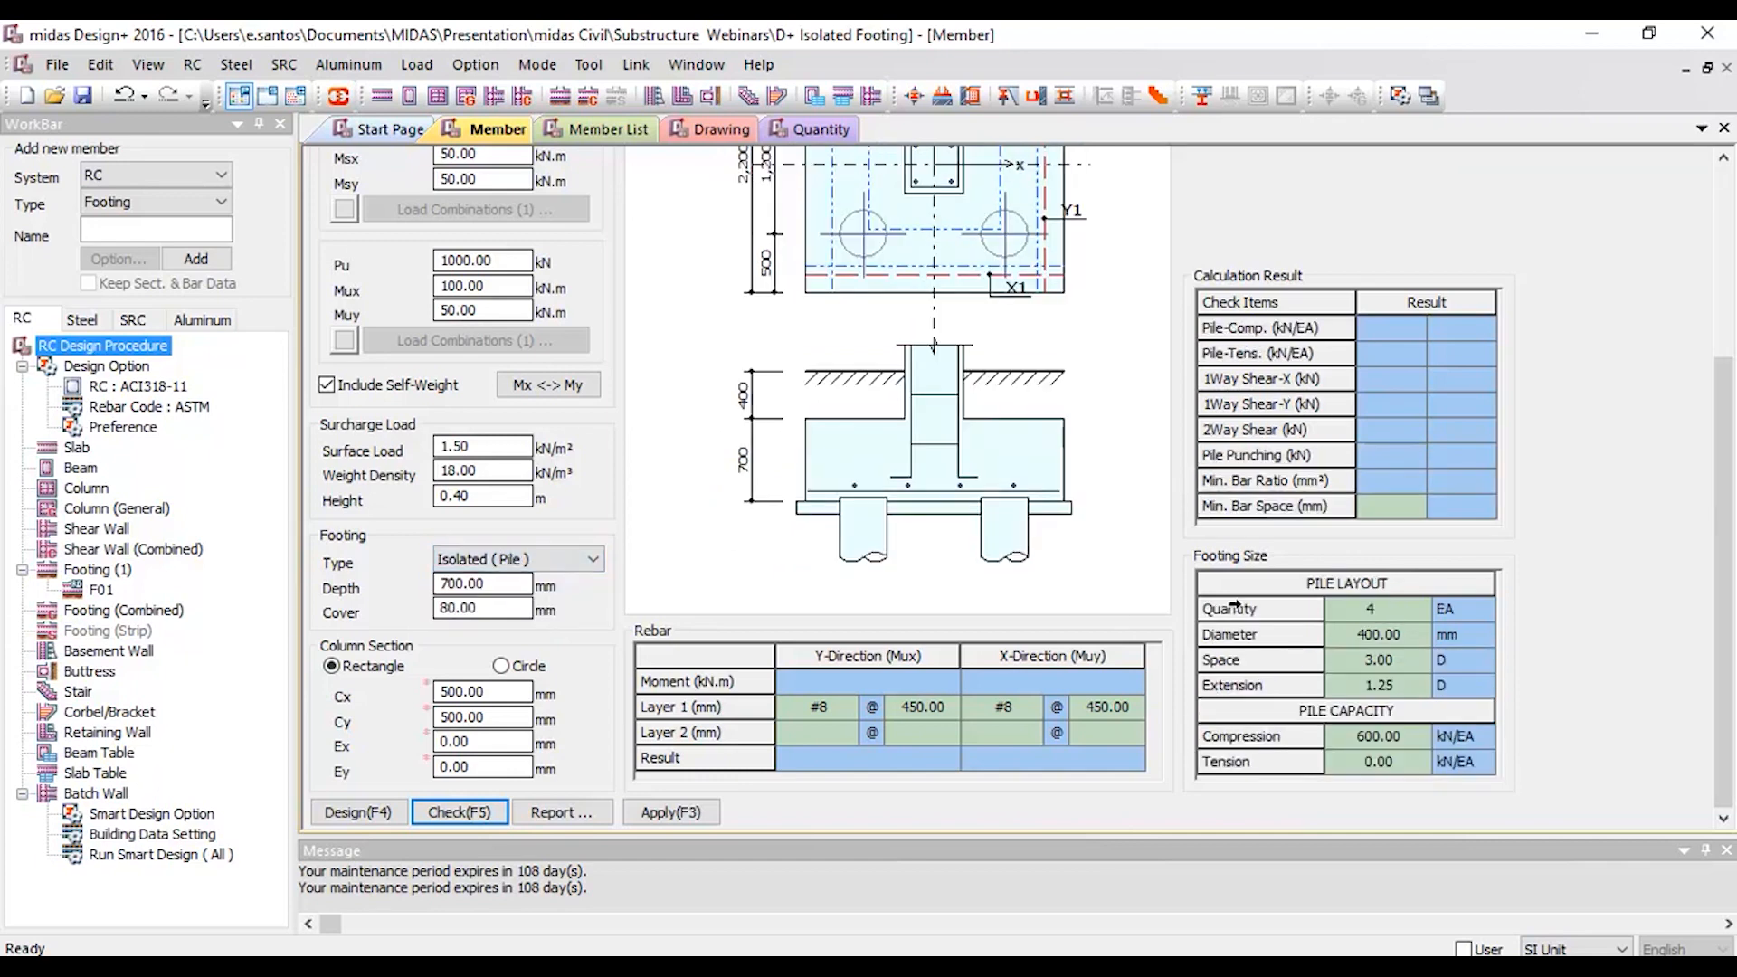
# - Set the pile quantity in the footing's pile layout to 6
pyautogui.click(1420, 601)
pyautogui.click(1422, 605)
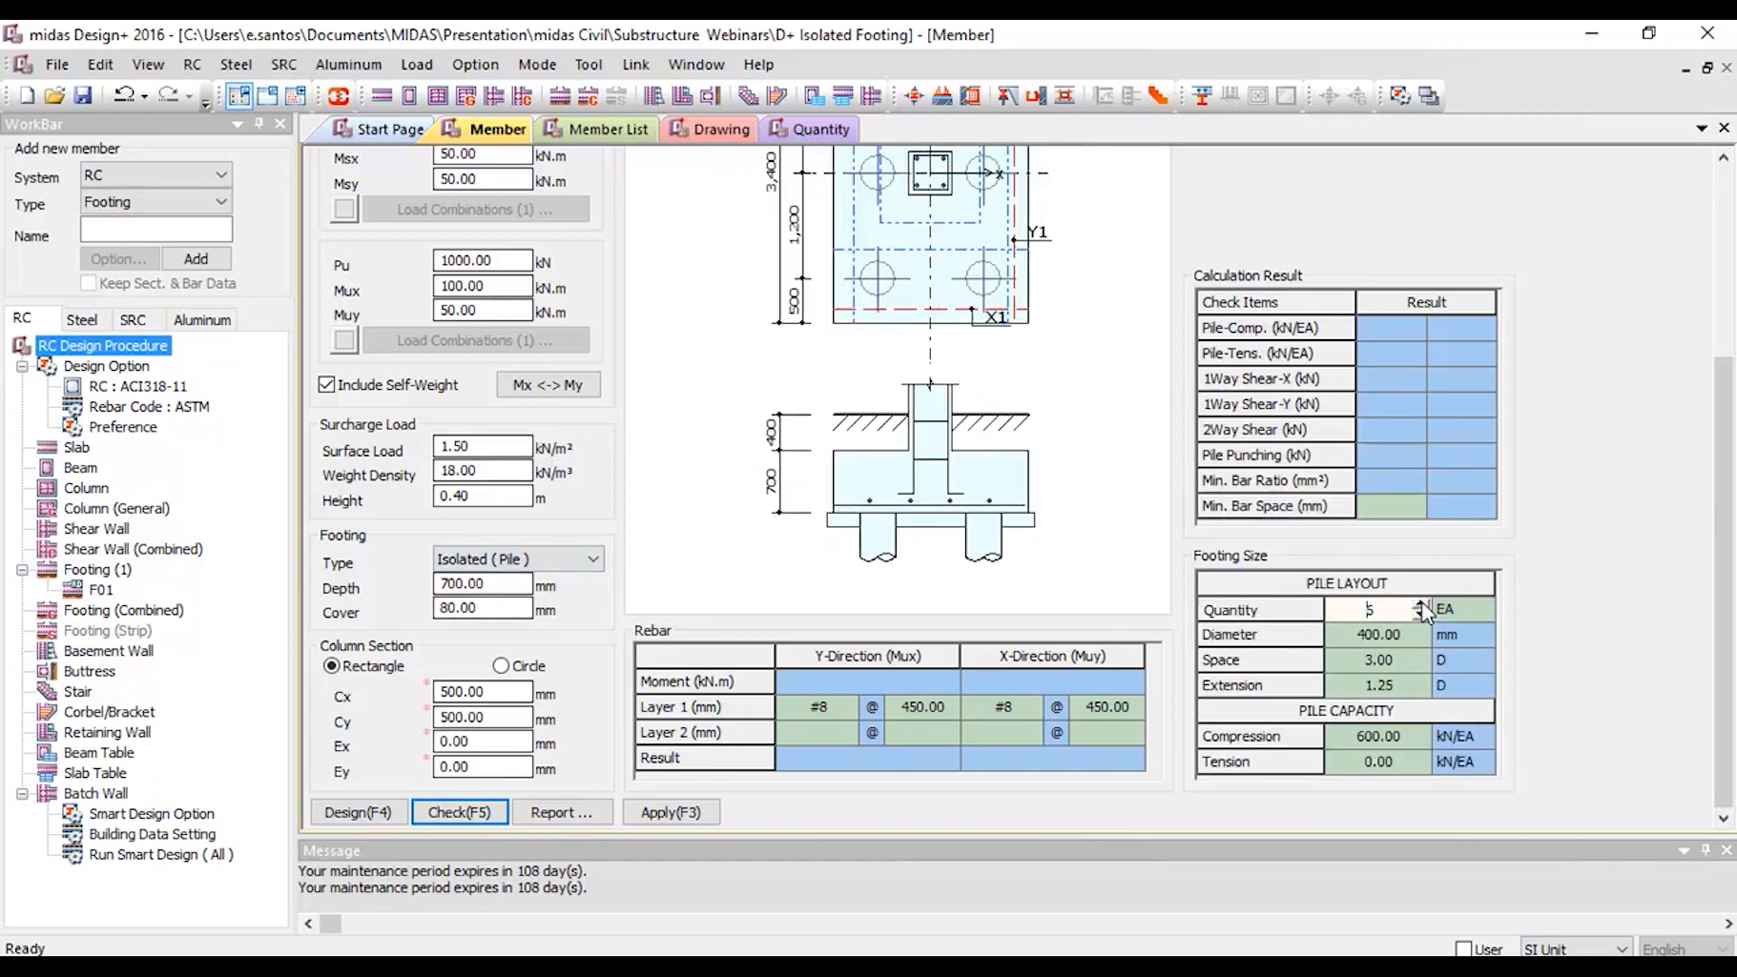
pyautogui.scroll(2, 1719, 398)
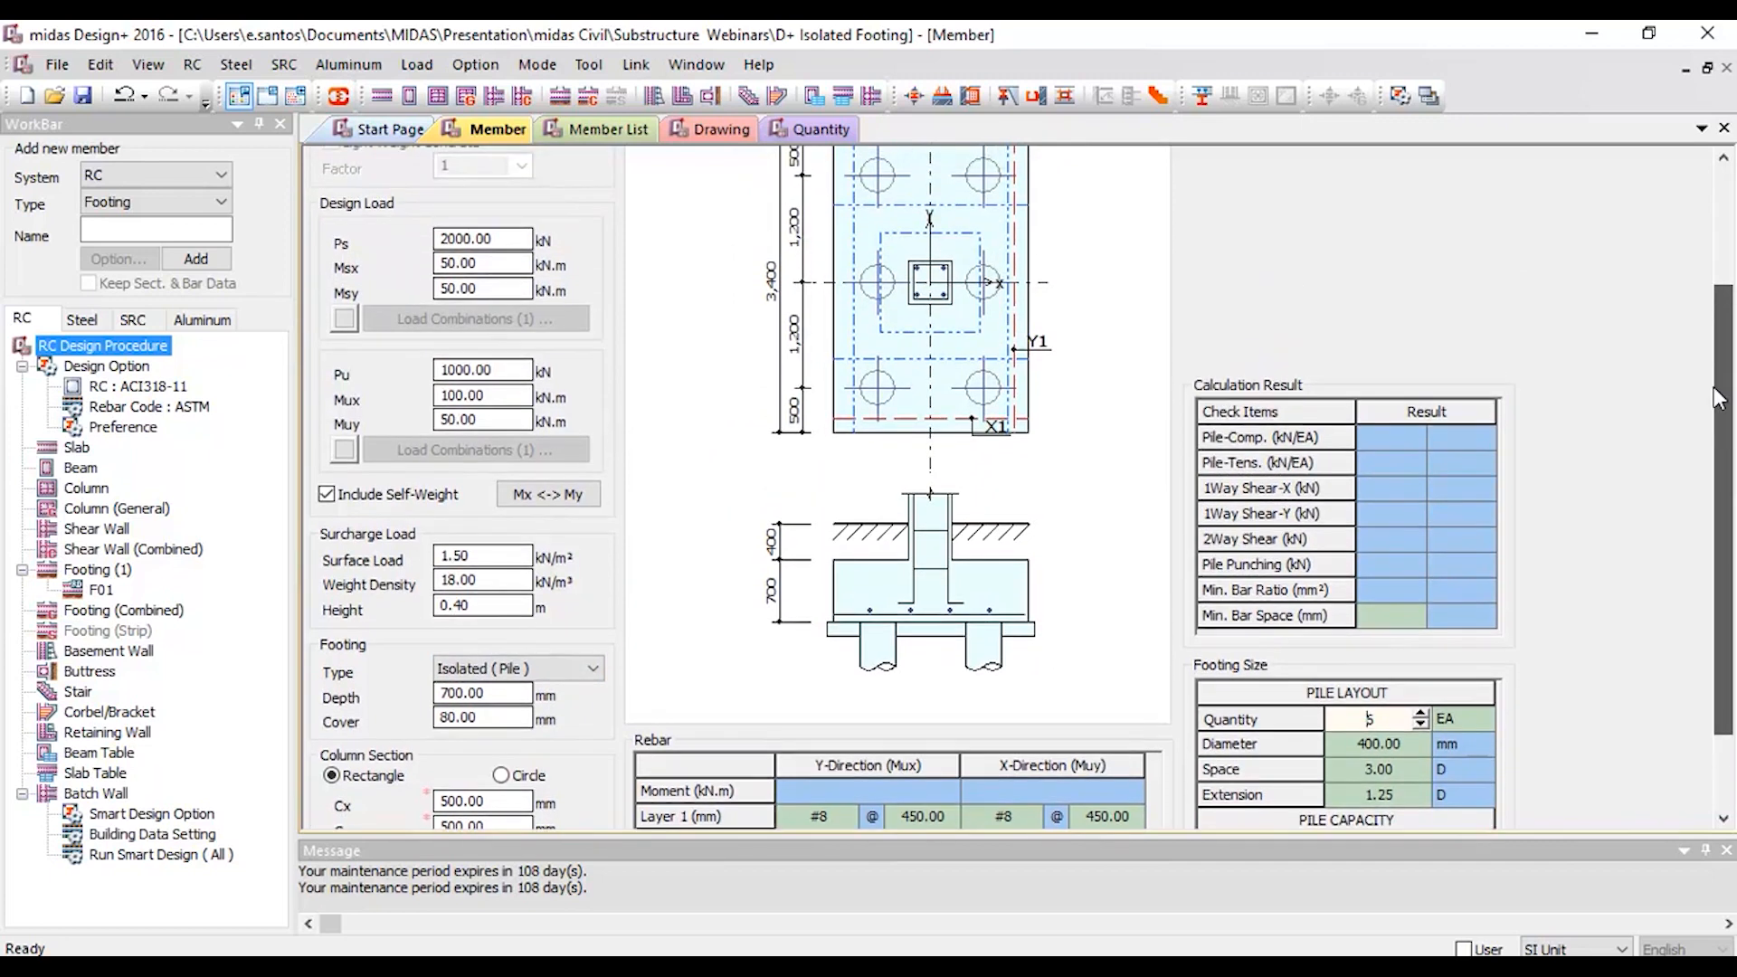
pyautogui.scroll(-1, 1719, 398)
# - Set the pile diameter to 500 mm and the pile spacing to 2.5 D
pyautogui.click(1403, 710)
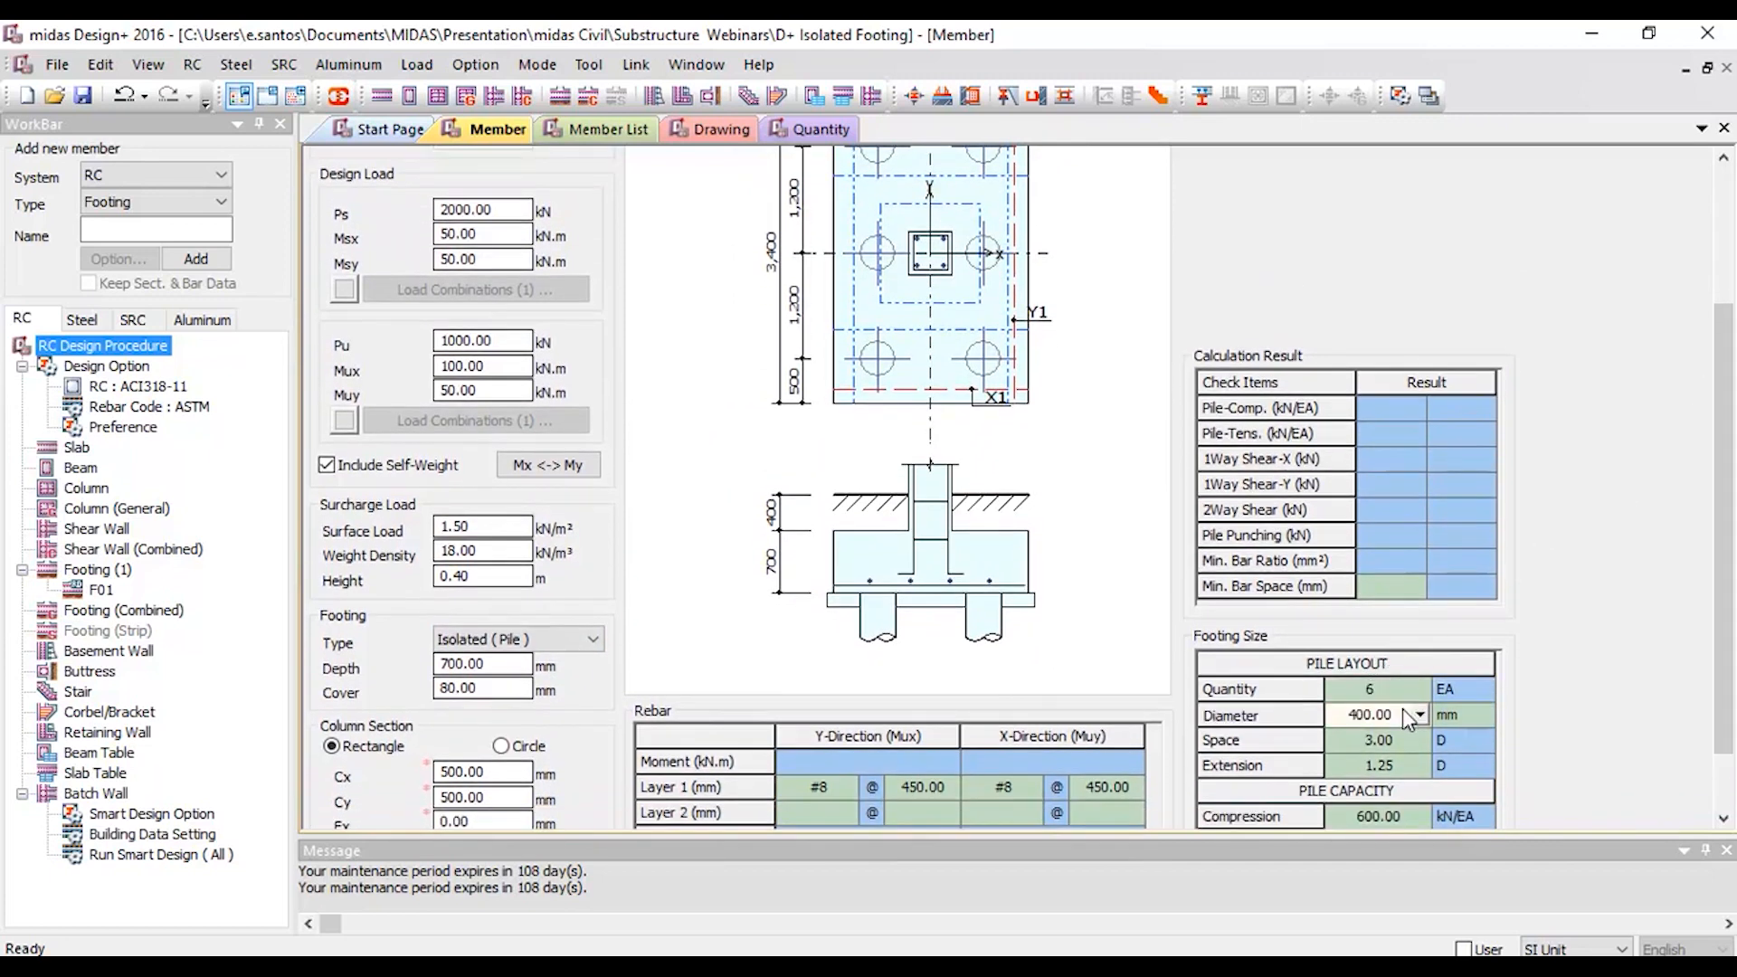
pyautogui.click(1421, 719)
pyautogui.moveTo(1361, 715); pyautogui.dragTo(1317, 724)
pyautogui.write('5000')
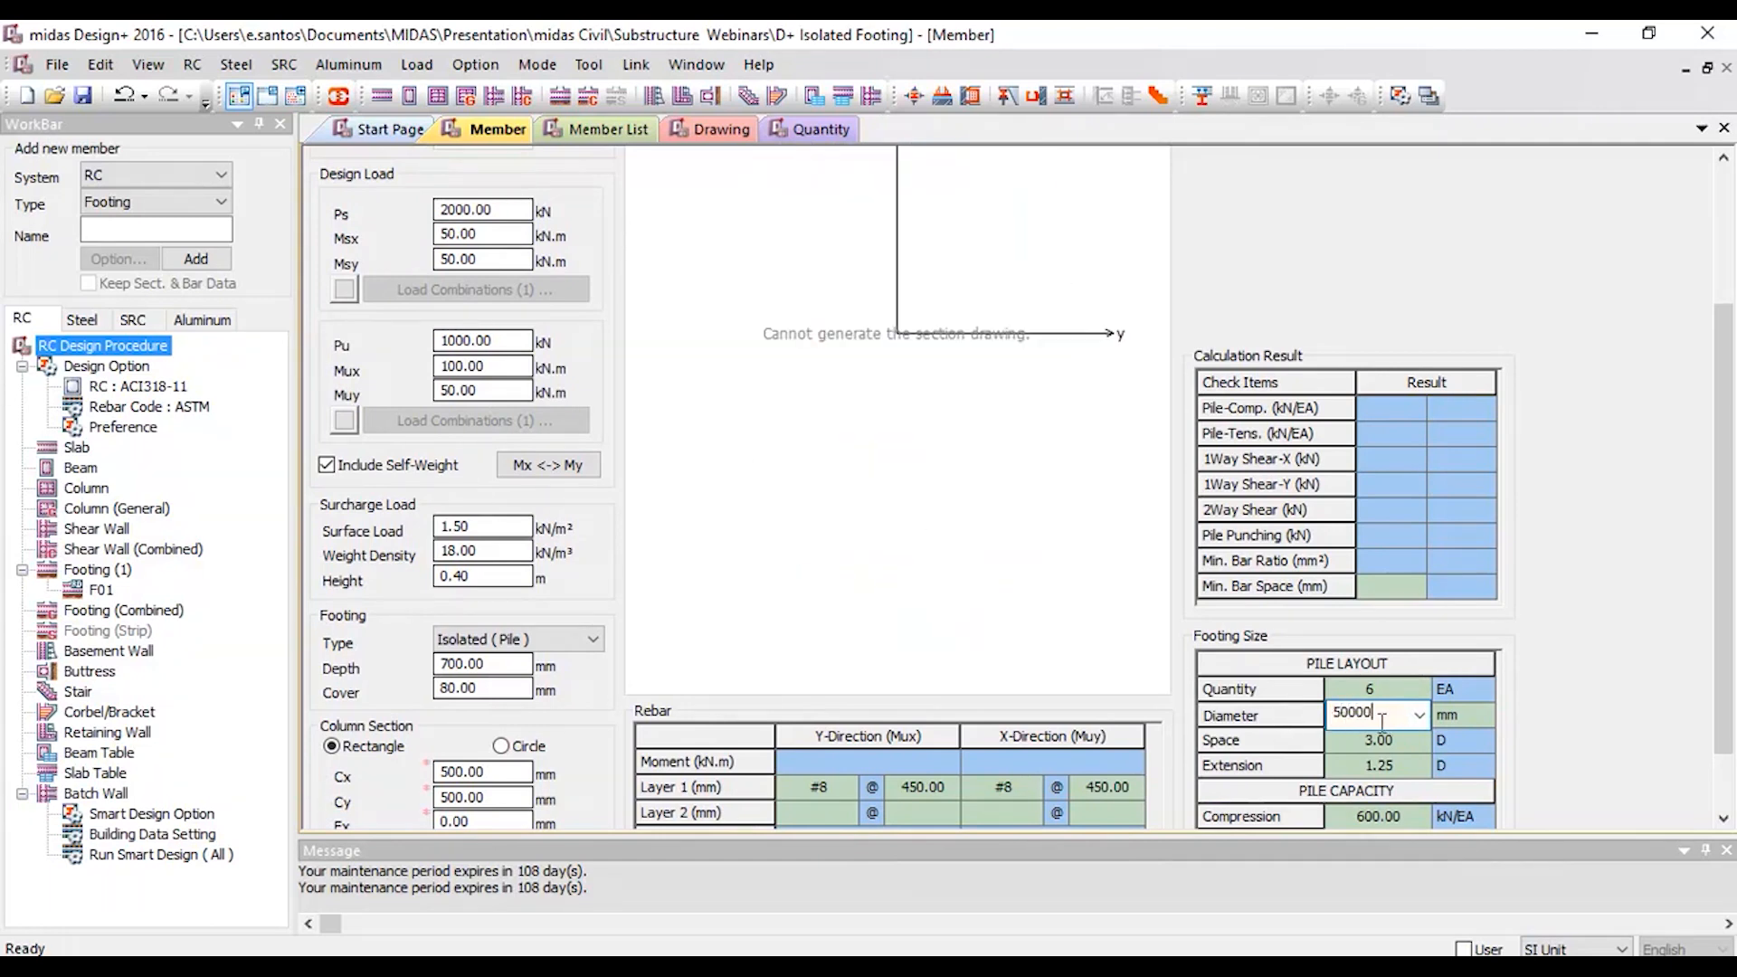
pyautogui.press('BackSpace')
pyautogui.press('BackSpace')
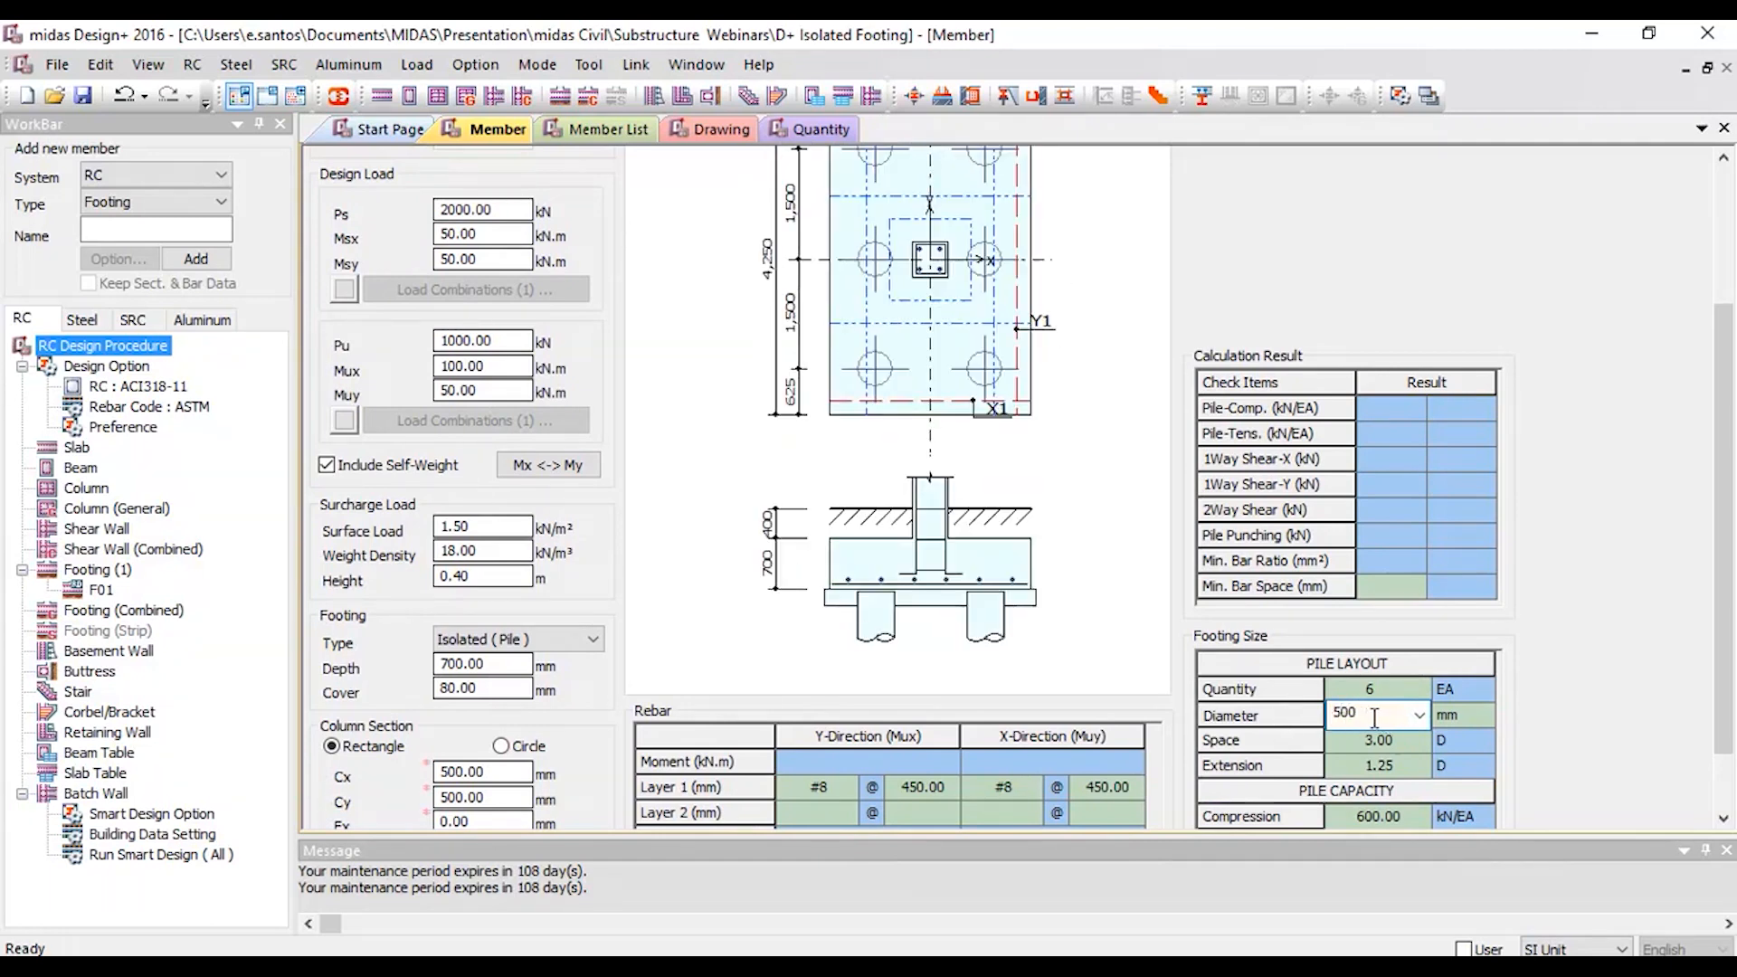
pyautogui.click(1402, 742)
pyautogui.click(1421, 738)
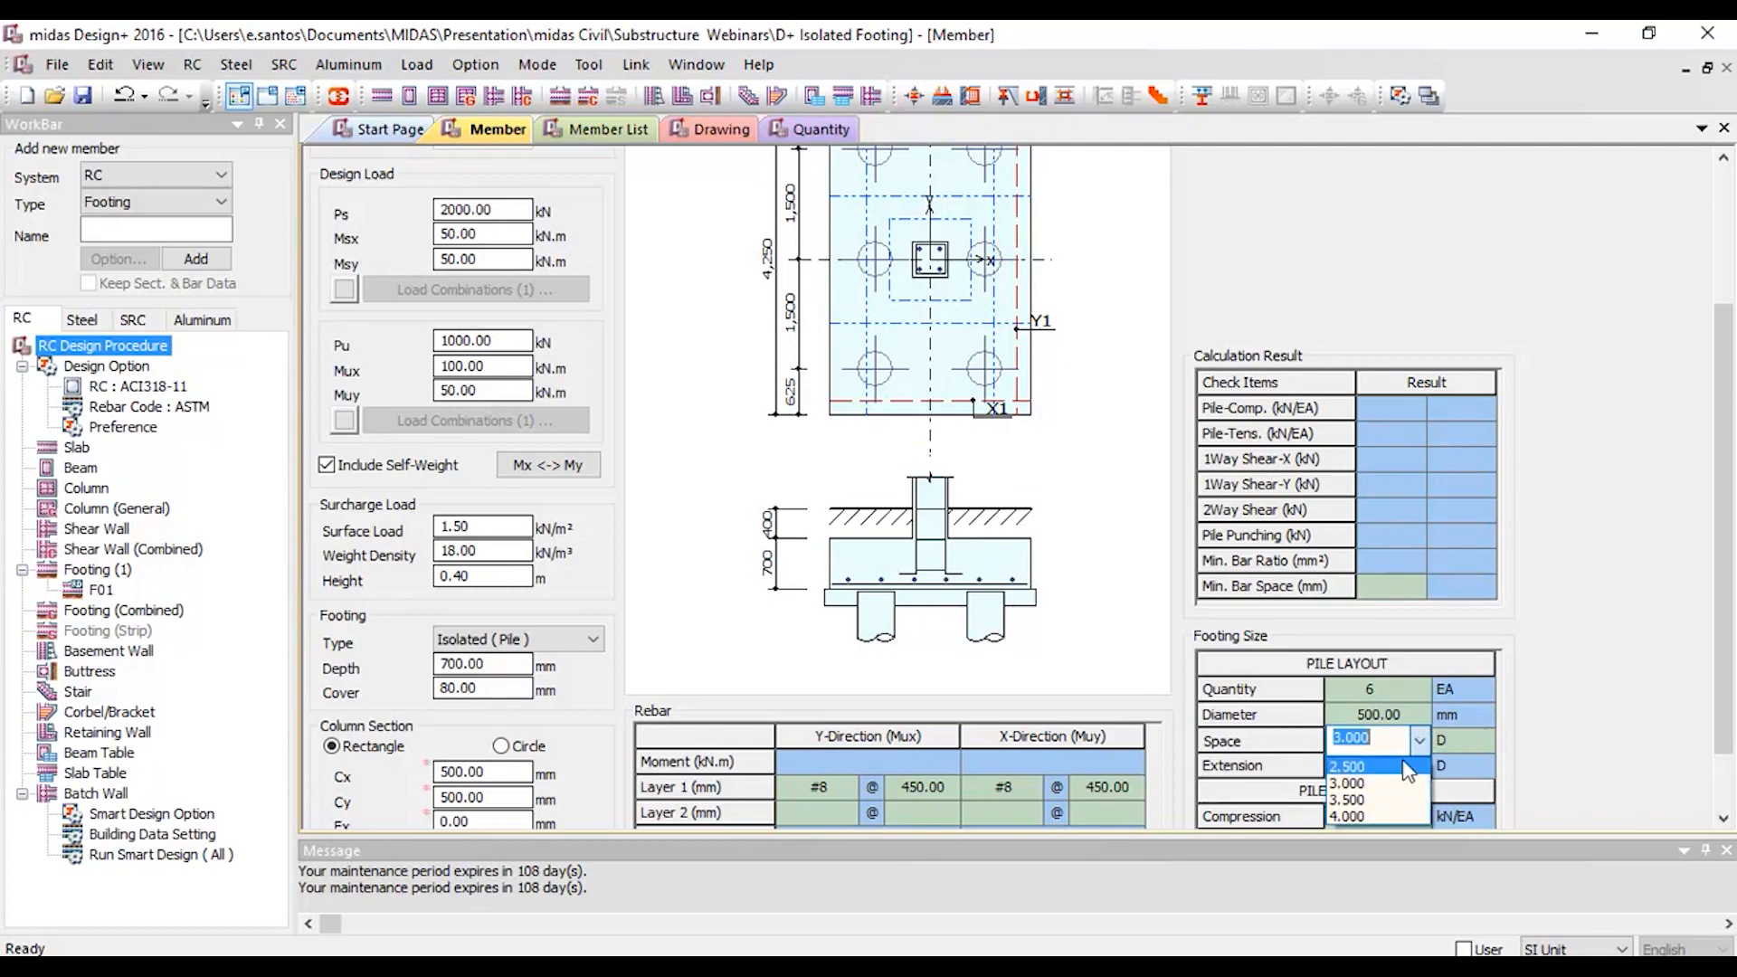
pyautogui.click(1402, 760)
# - Return the footing type to Isolated (Mat)
pyautogui.moveTo(1727, 512); pyautogui.dragTo(1729, 565)
pyautogui.click(507, 559)
pyautogui.click(480, 601)
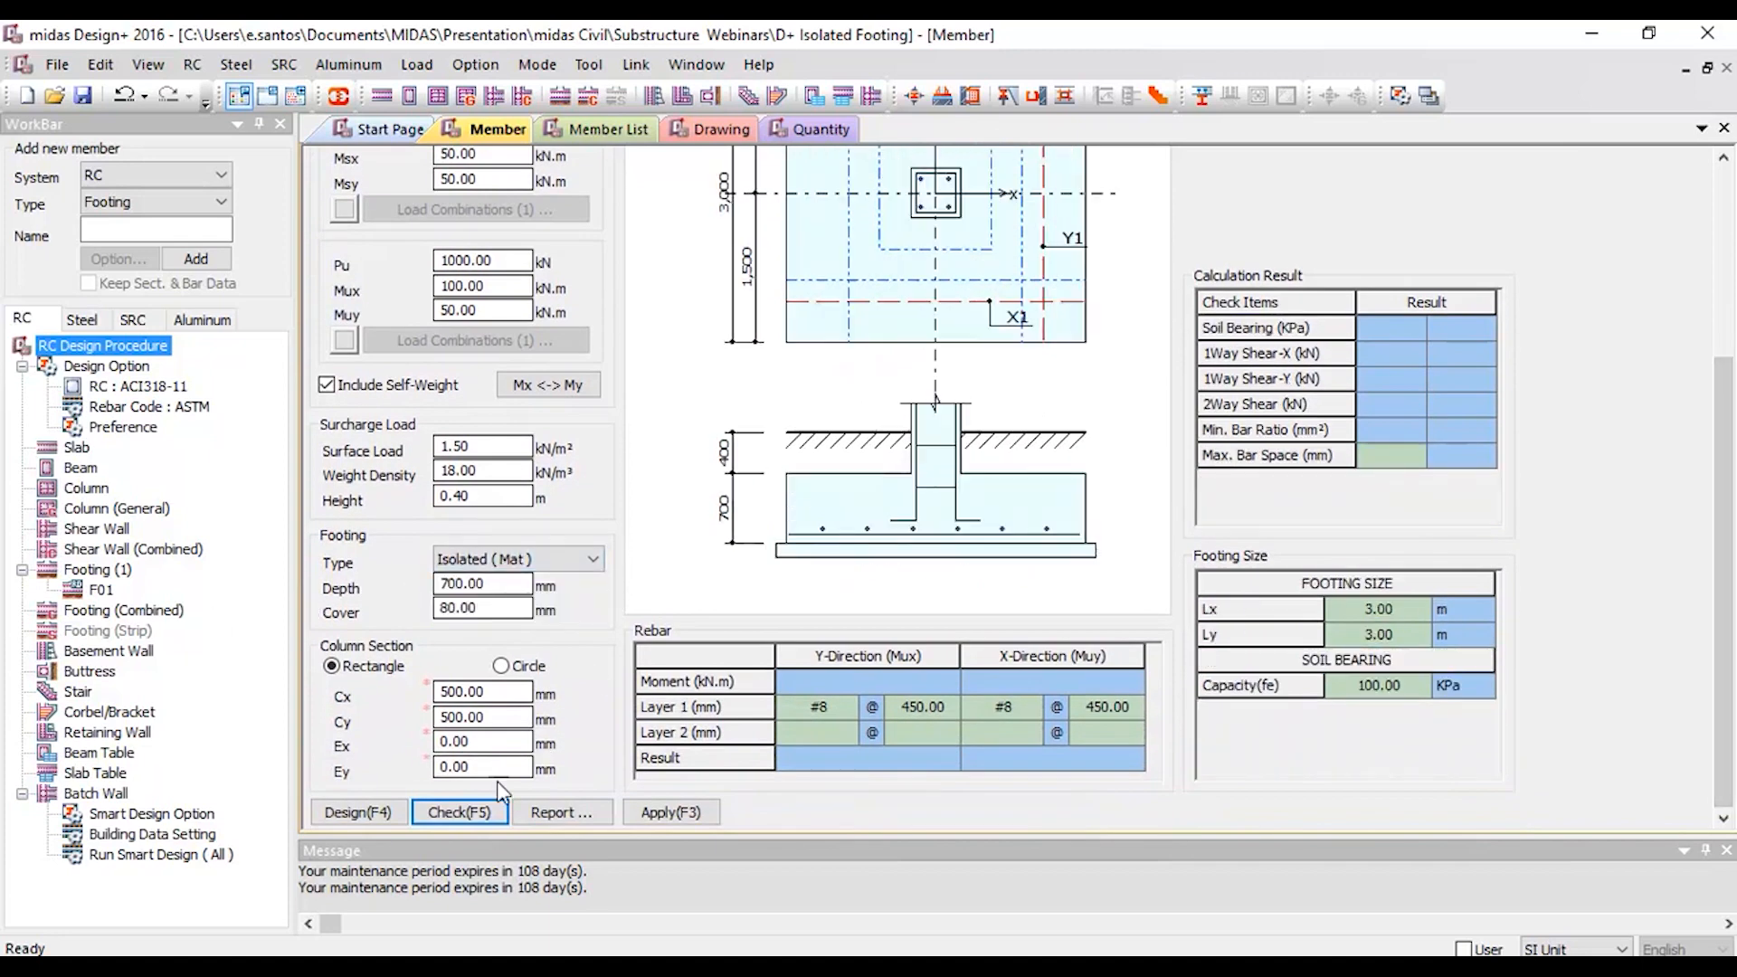
# - Set the column's Ex eccentricity to 120 mm and its Cx dimension to 550 mm
pyautogui.click(485, 742)
pyautogui.scroll(8, 489, 742)
pyautogui.scroll(4, 441, 741)
pyautogui.scroll(2, 686, 702)
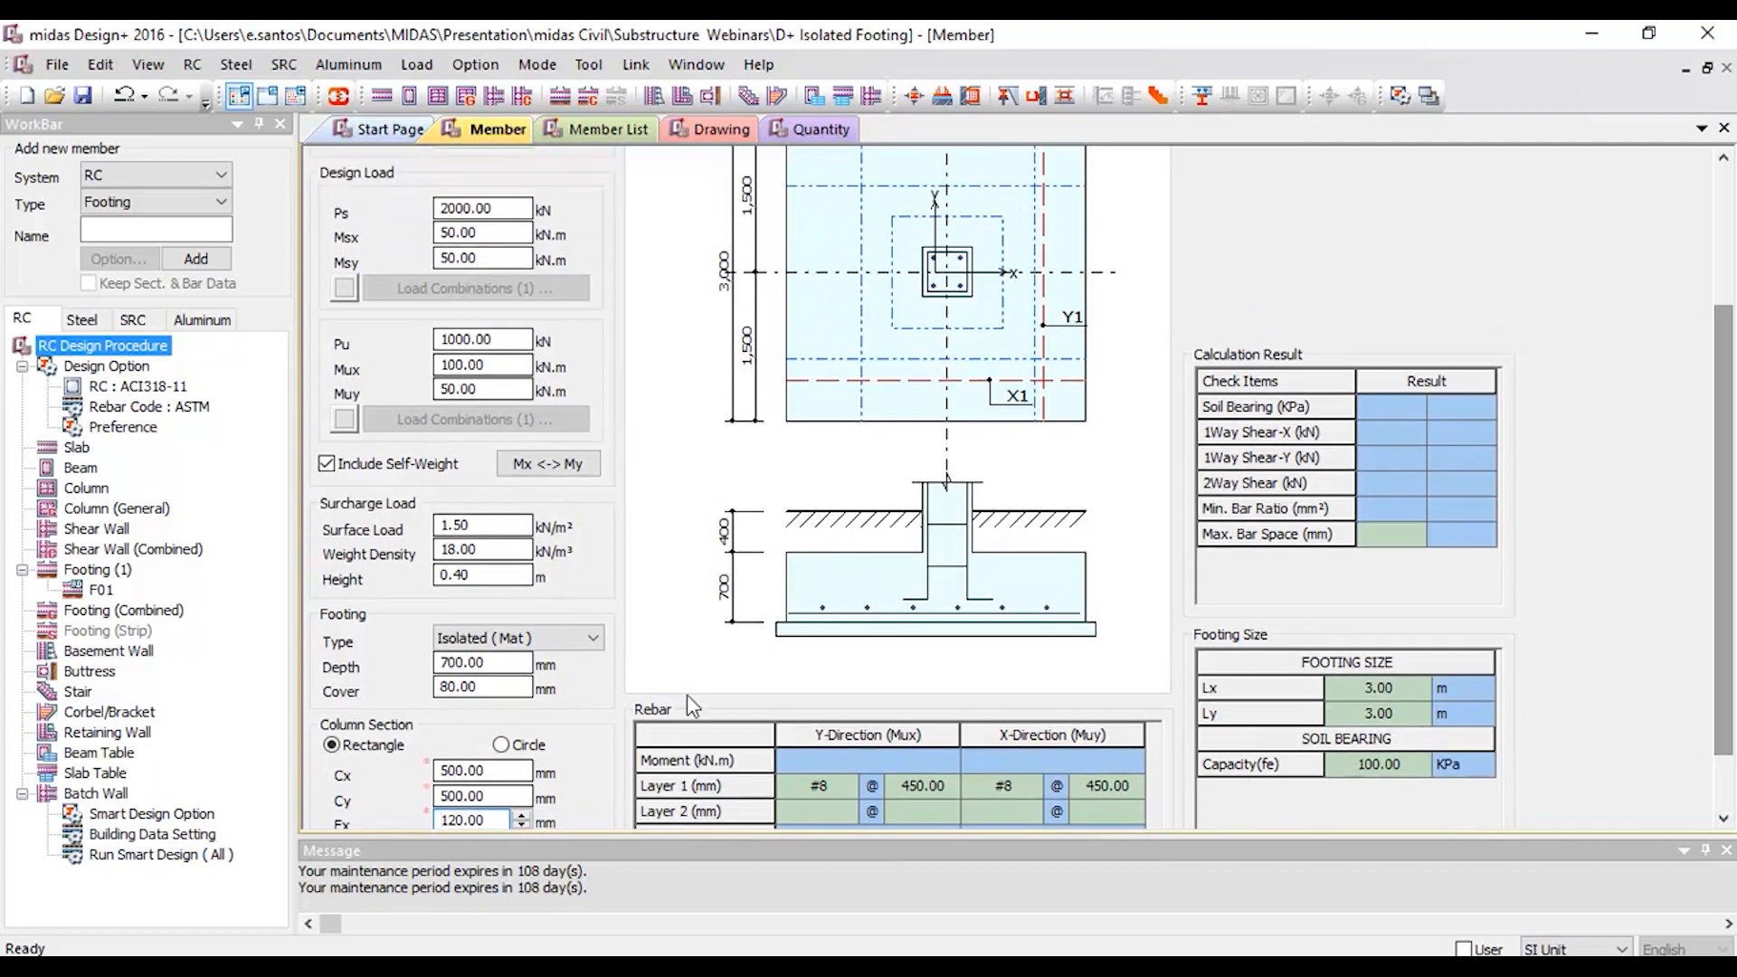
pyautogui.scroll(1, 505, 780)
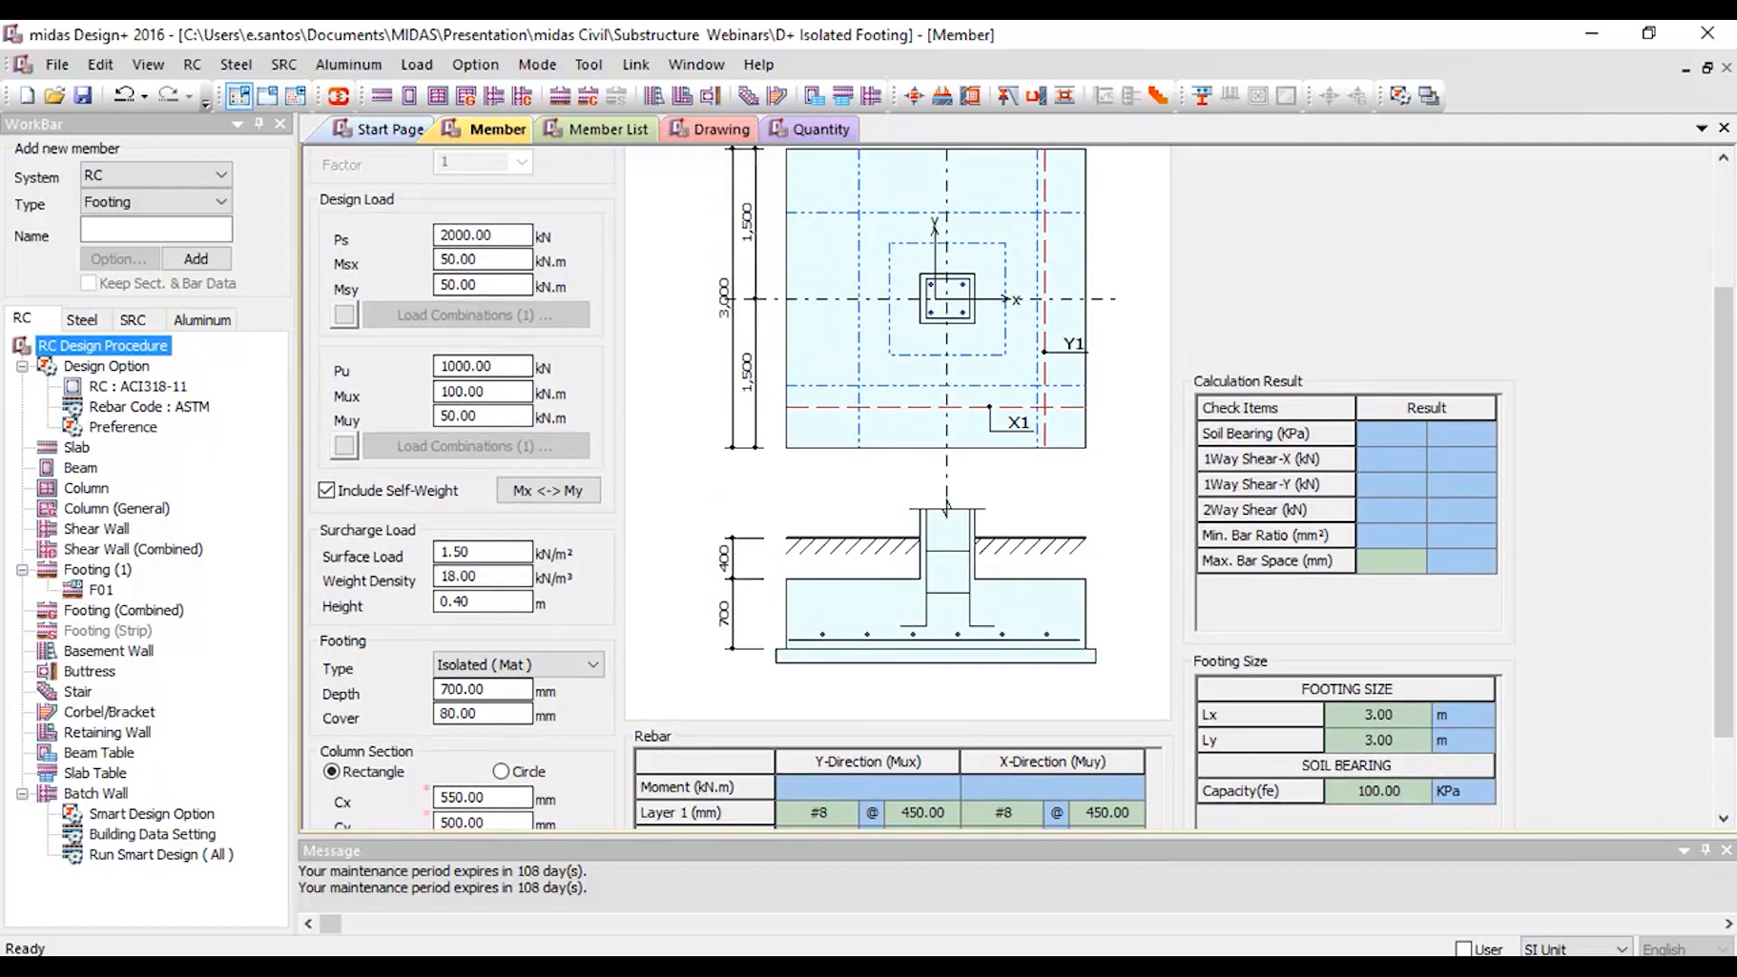
# - Change the column section to a circle with a diameter of 650 mm
pyautogui.moveTo(1723, 438); pyautogui.dragTo(1702, 511)
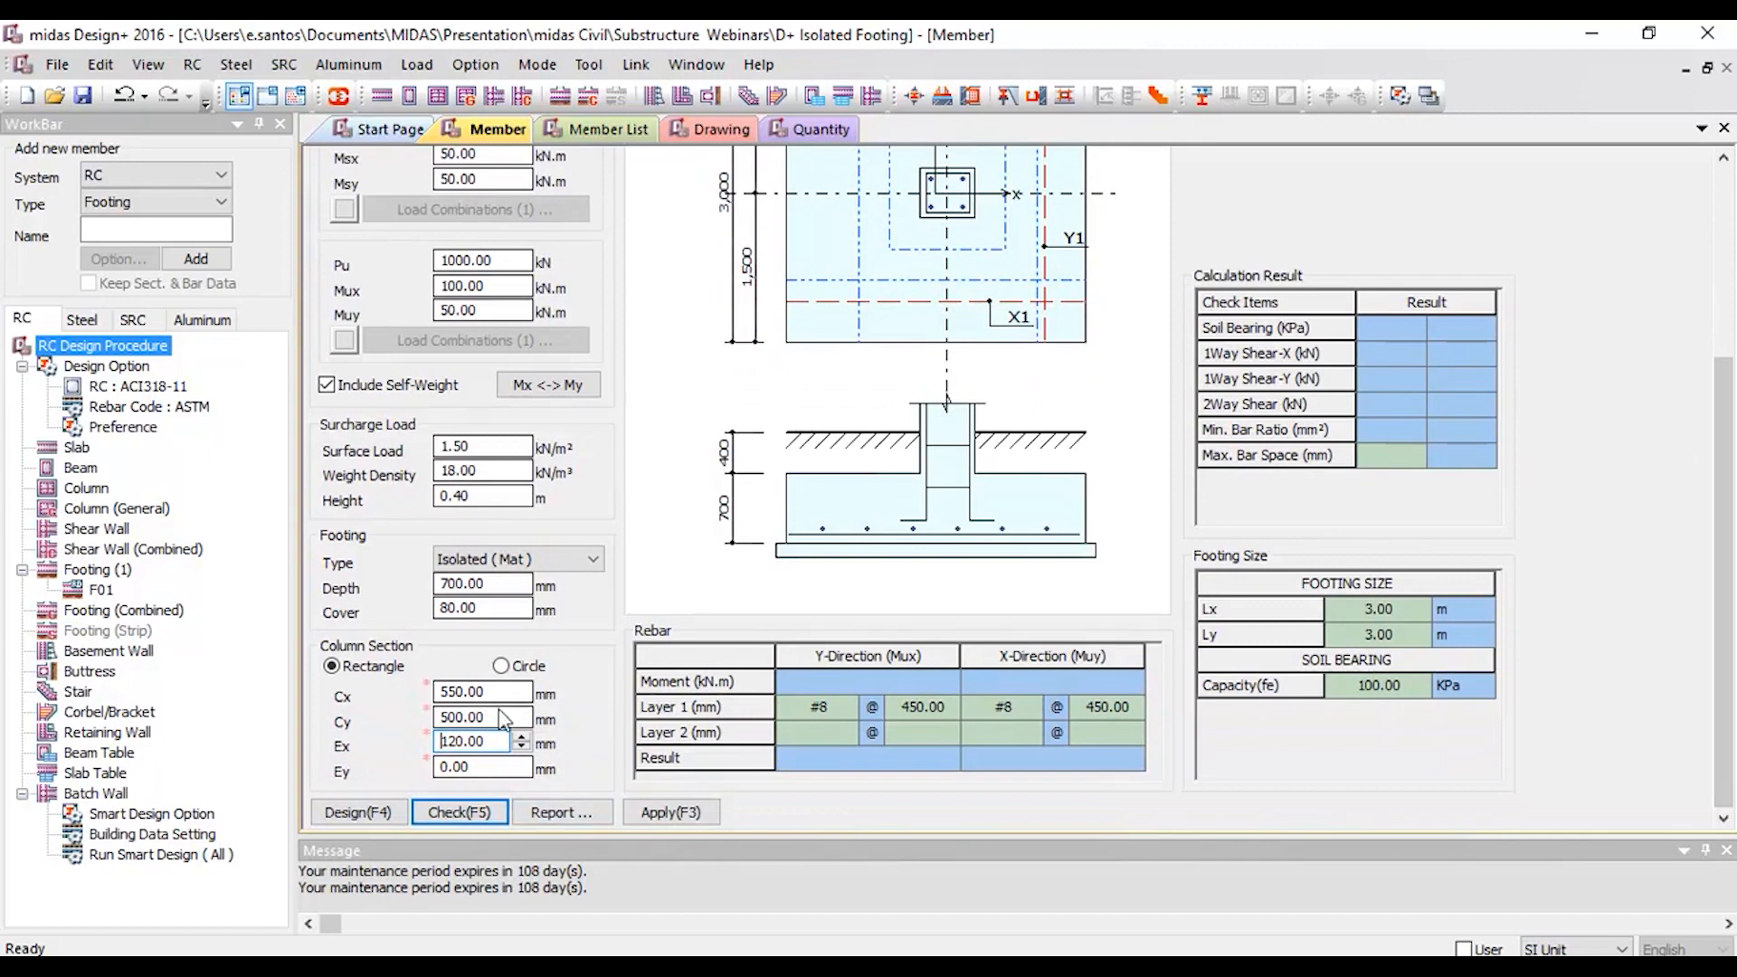
pyautogui.click(505, 668)
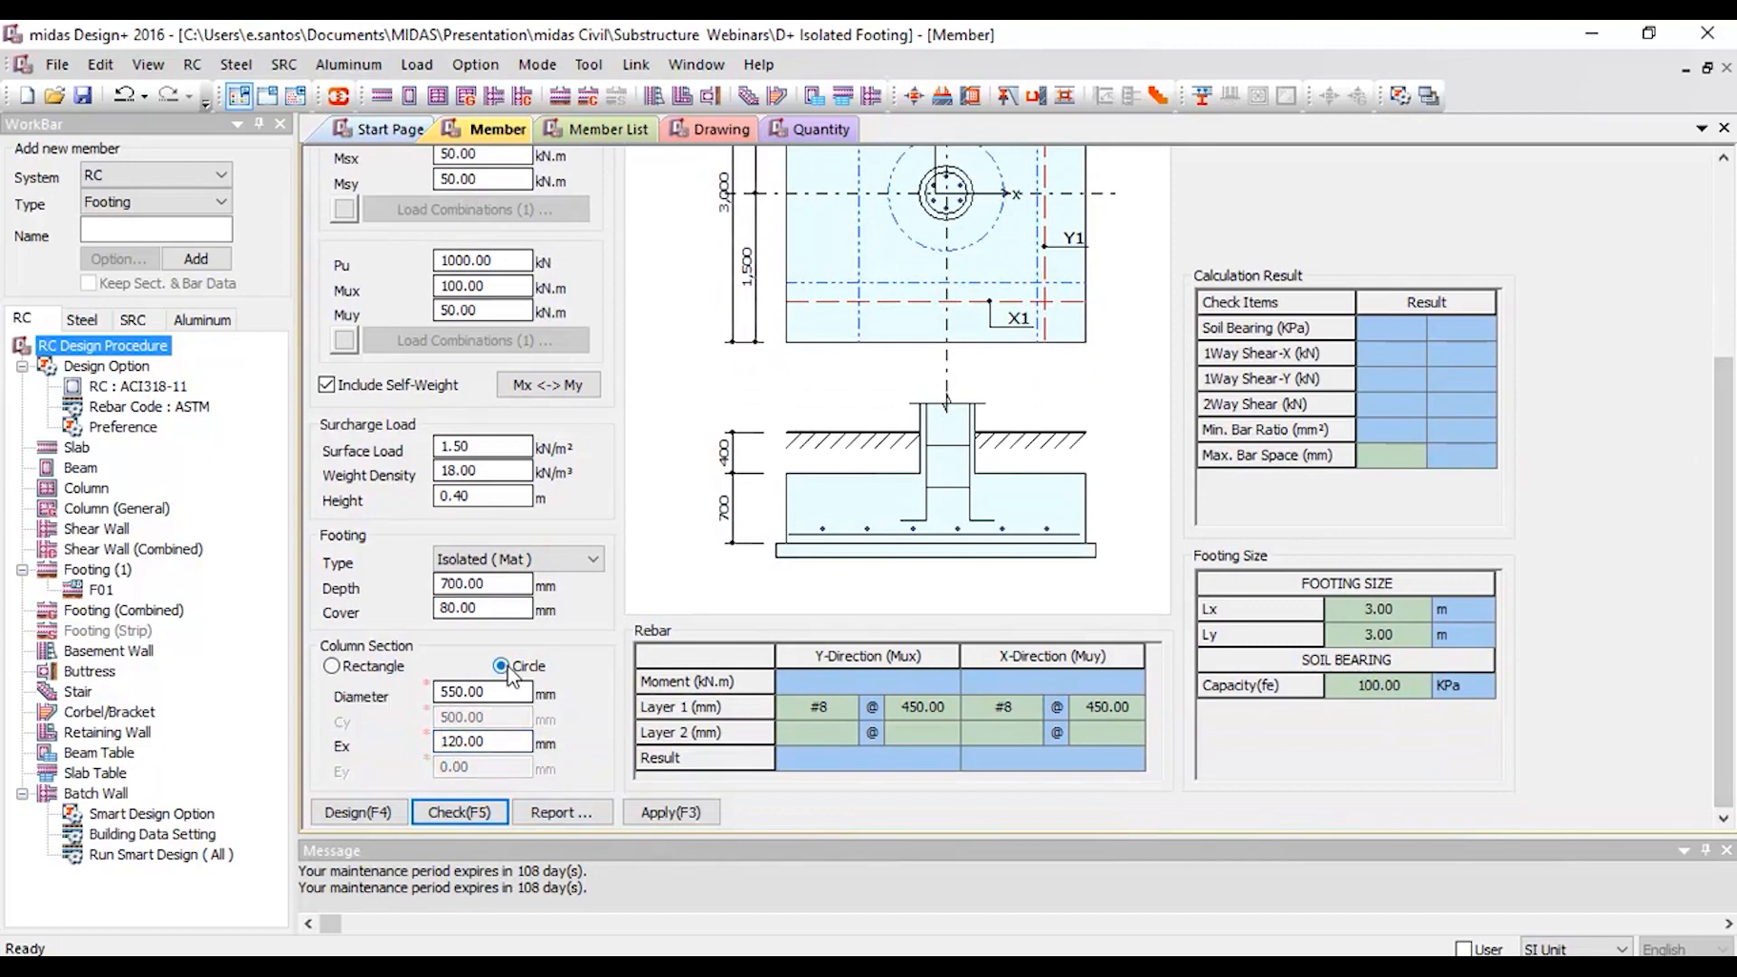
pyautogui.scroll(2, 520, 701)
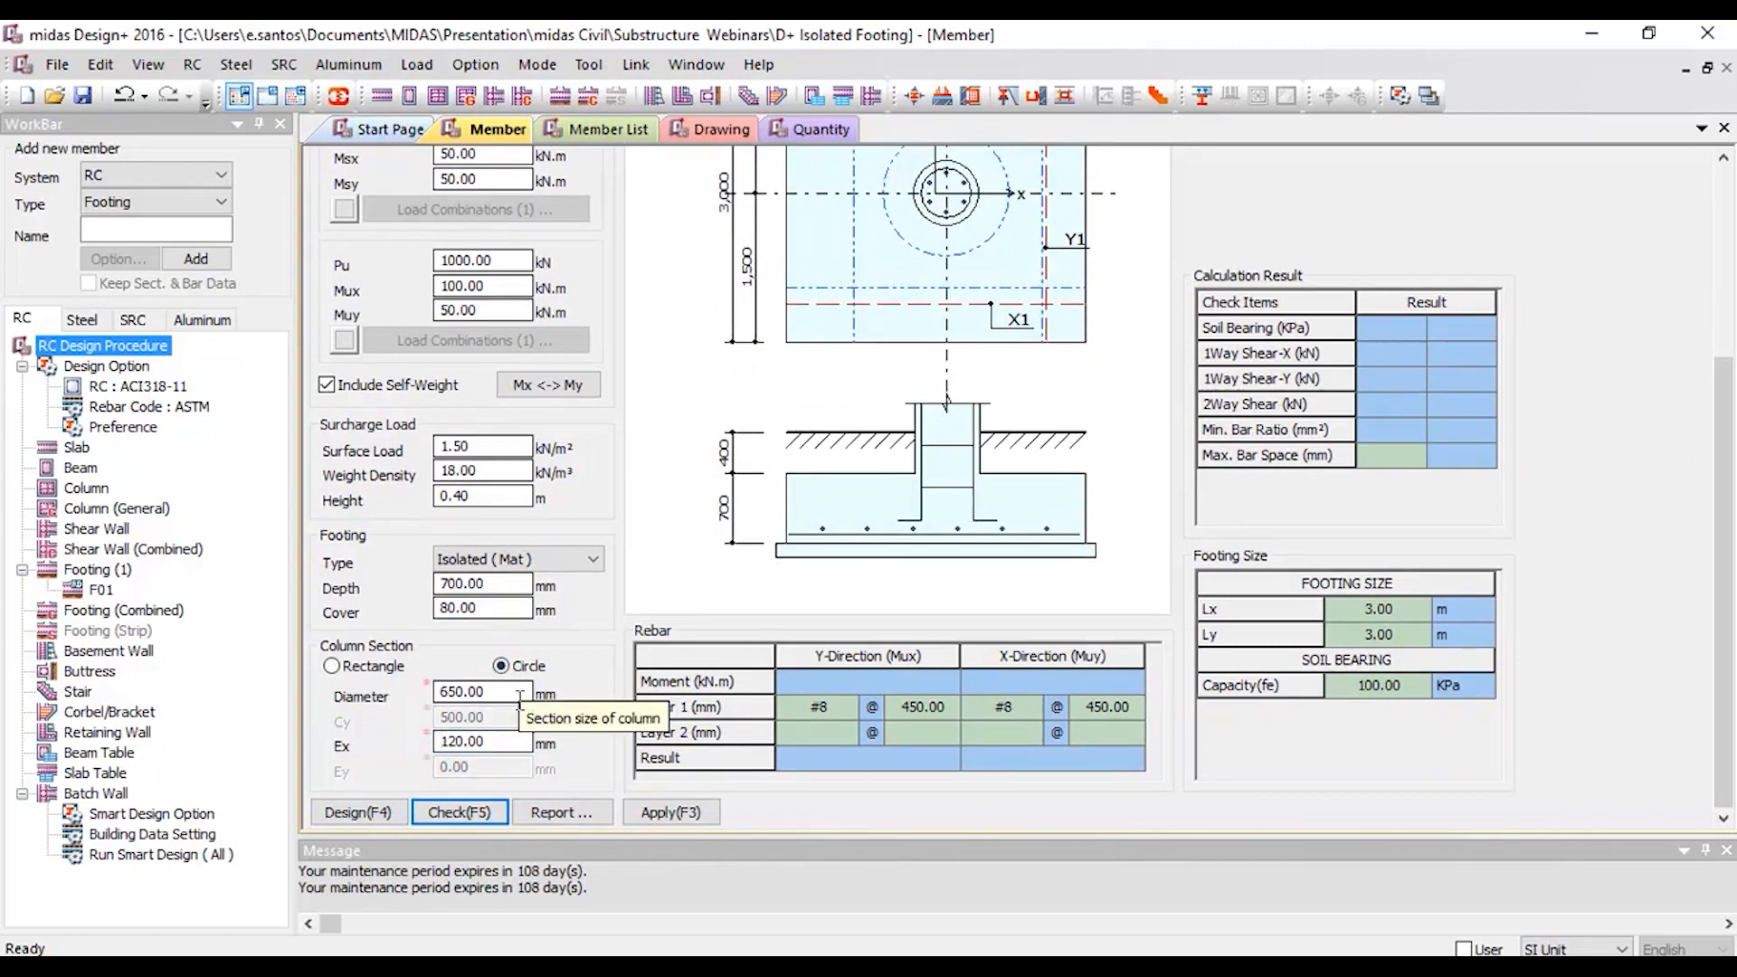
# - Check the footing with its current reinforcement, run the automatic design and recheck the designed footing
pyautogui.moveTo(1724, 391)
pyautogui.mouseDown()
pyautogui.moveTo(1705, 194)
pyautogui.moveTo(1692, 457)
pyautogui.mouseUp()
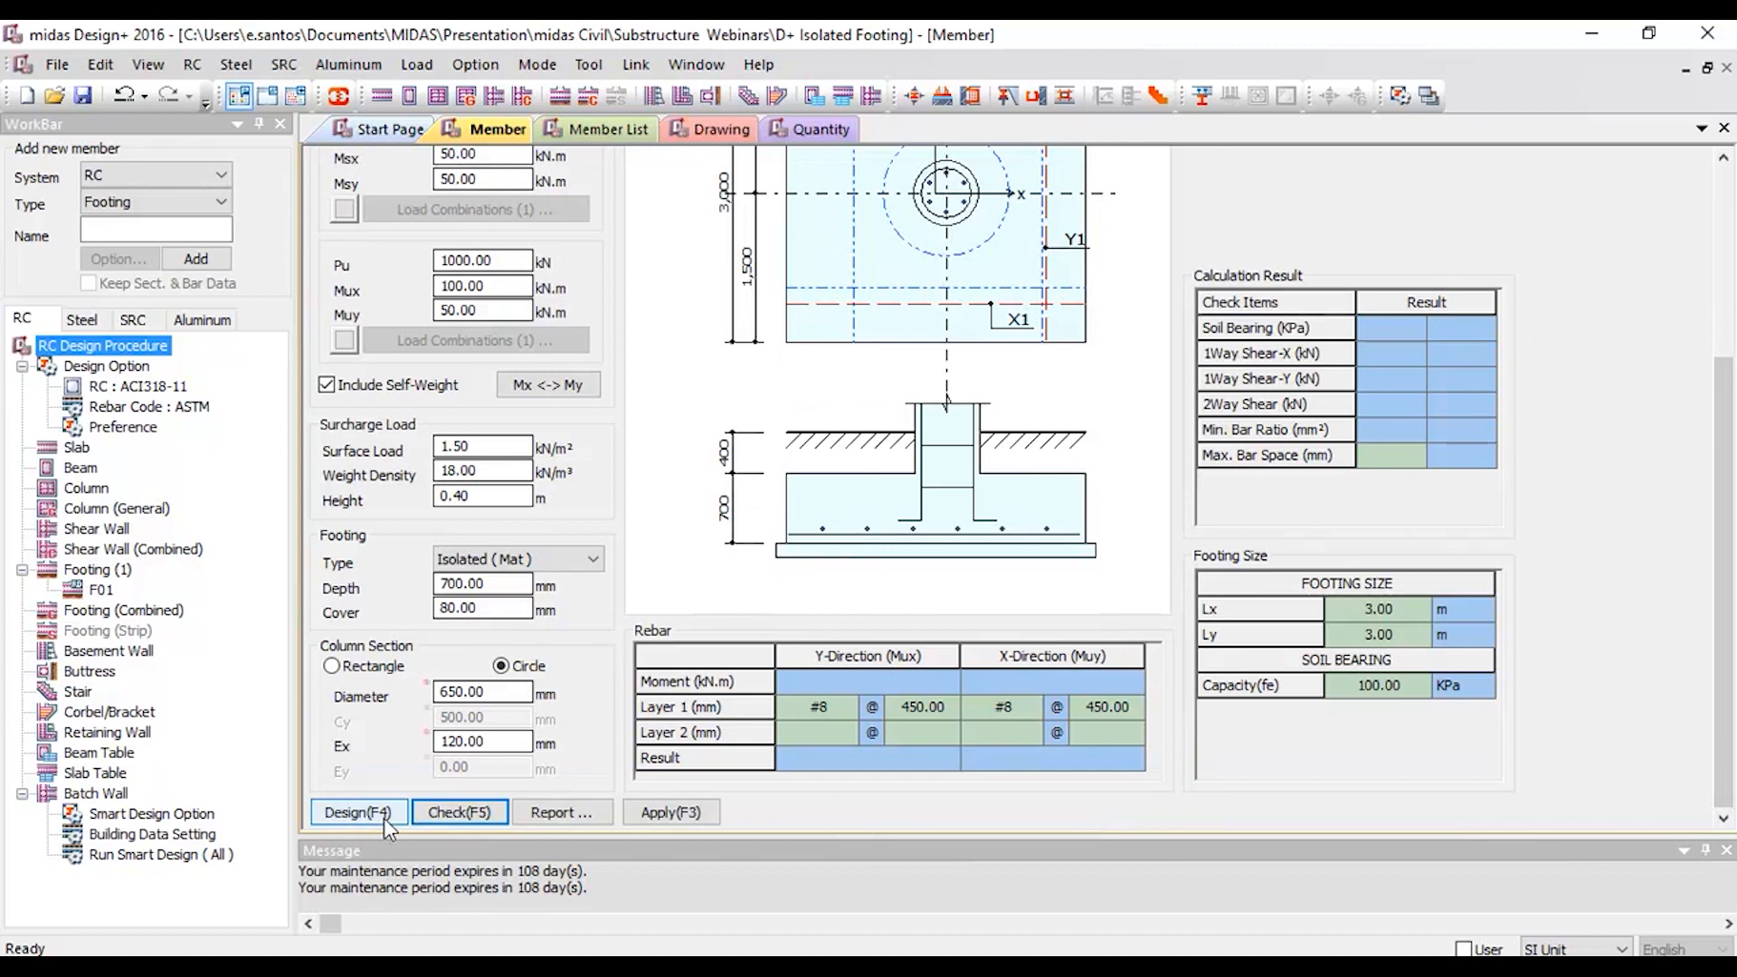
pyautogui.click(441, 815)
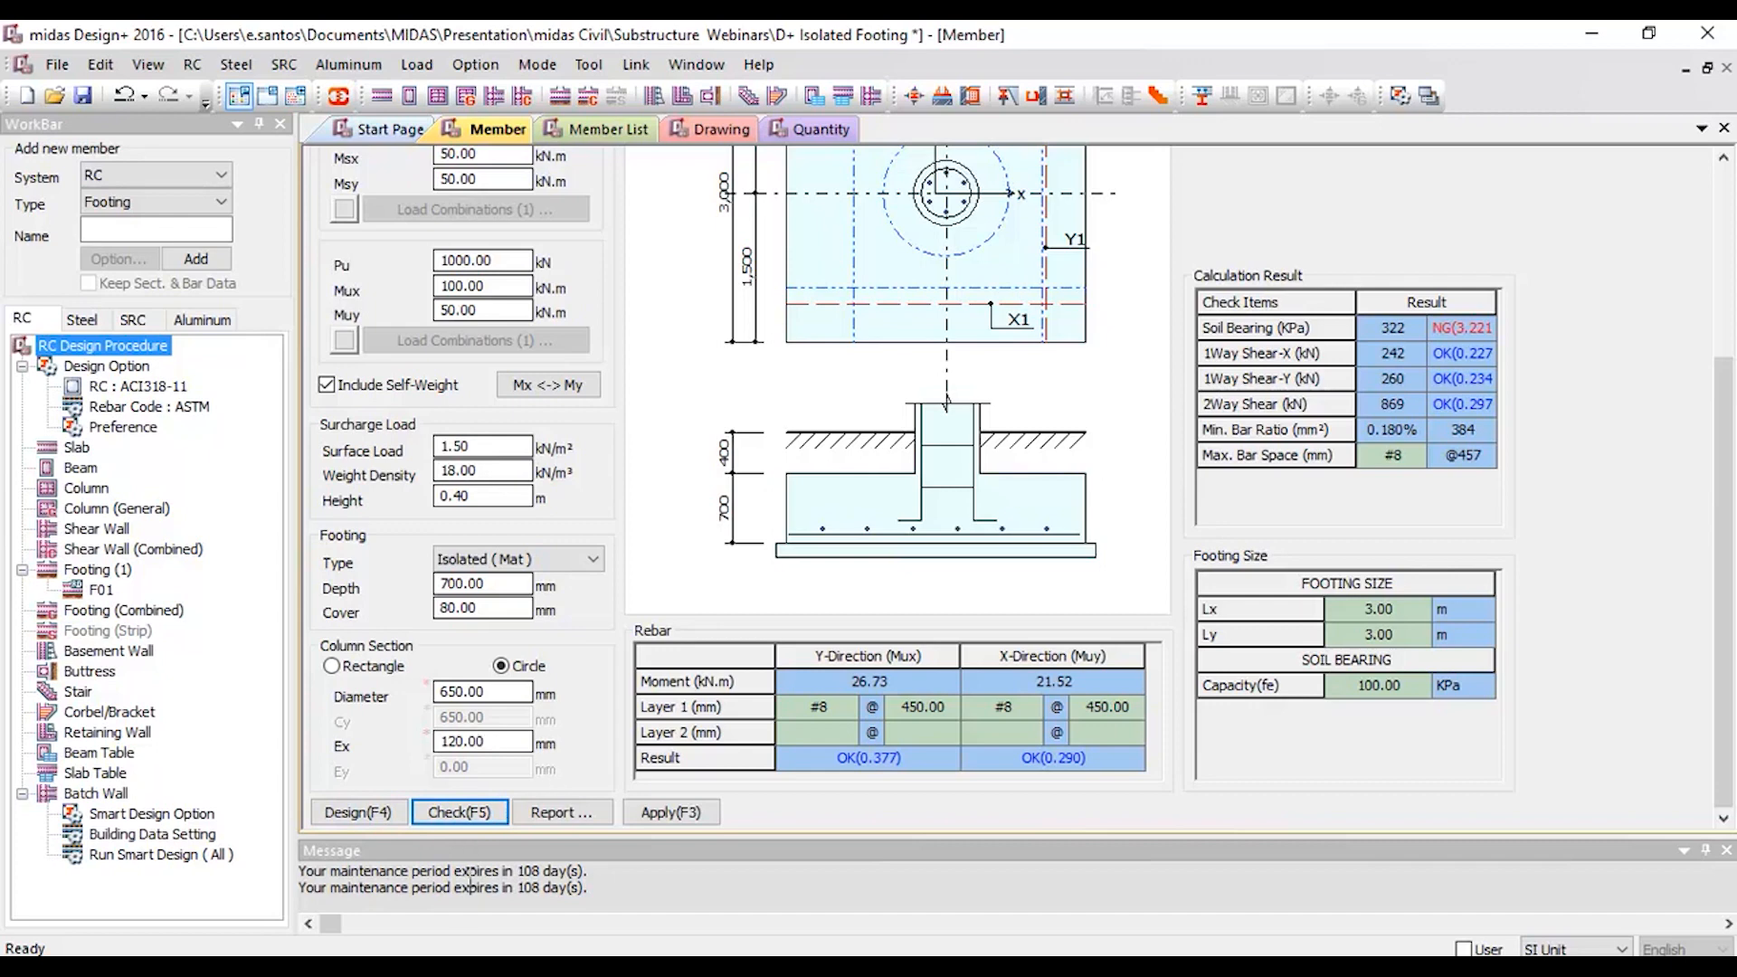
pyautogui.click(361, 812)
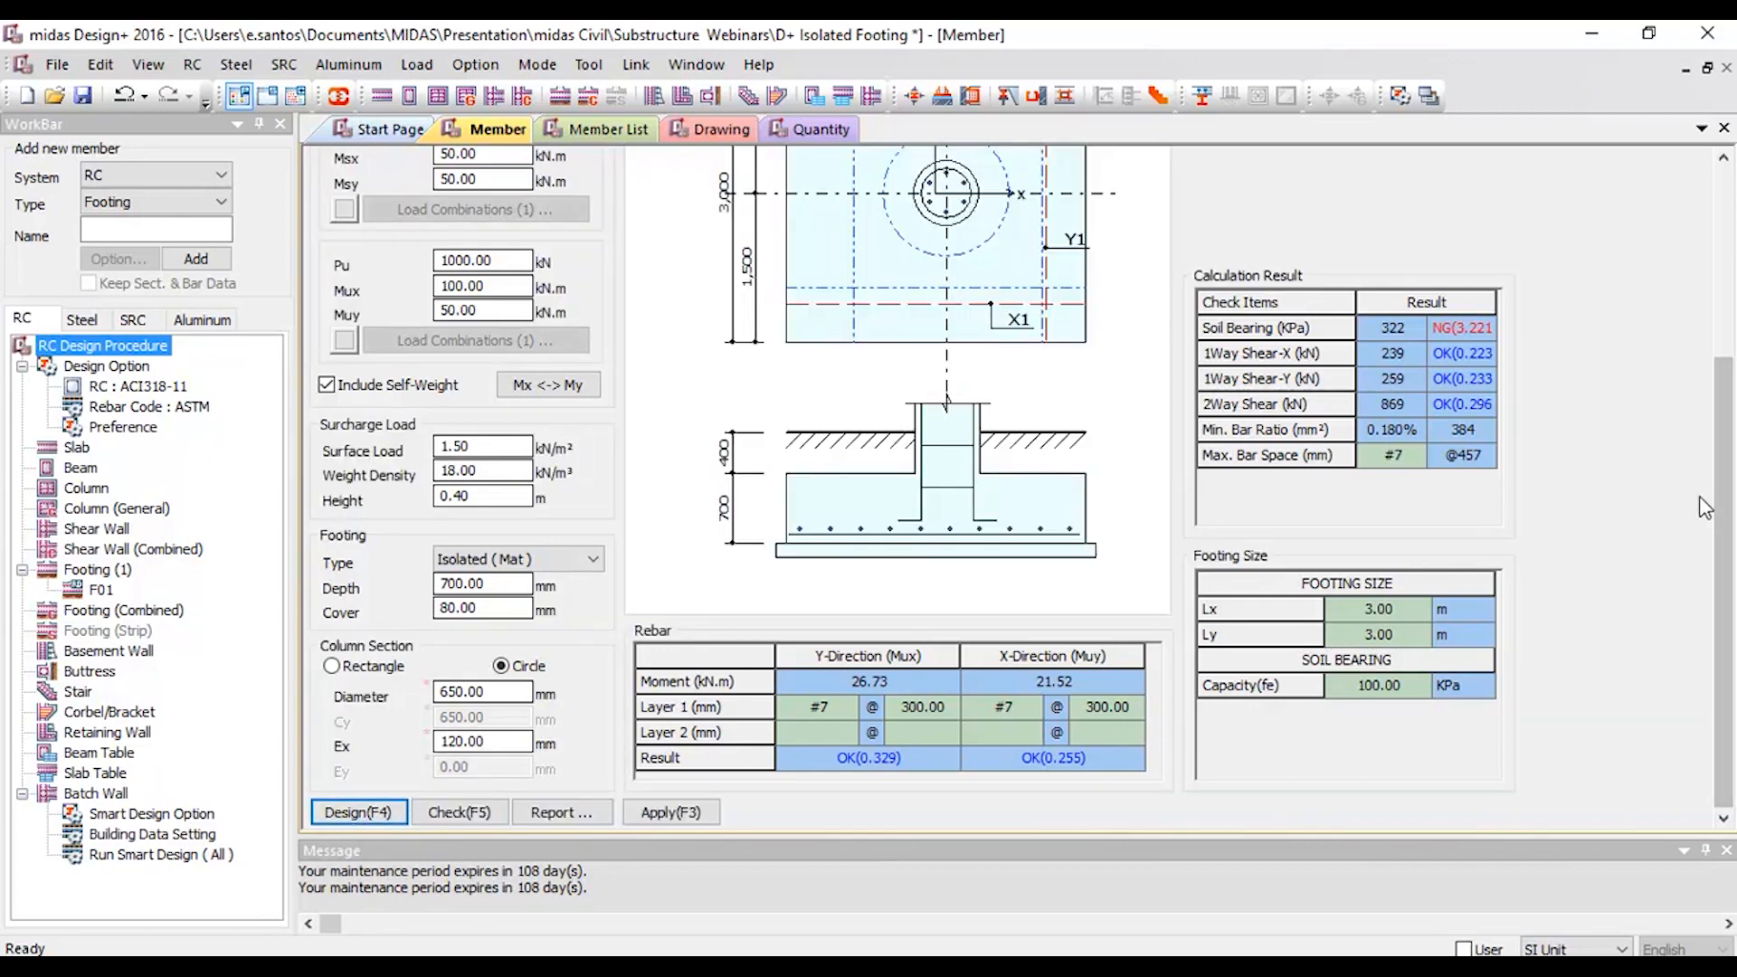
pyautogui.scroll(3, 1726, 357)
pyautogui.moveTo(1727, 348); pyautogui.dragTo(1688, 495)
pyautogui.press('F5')
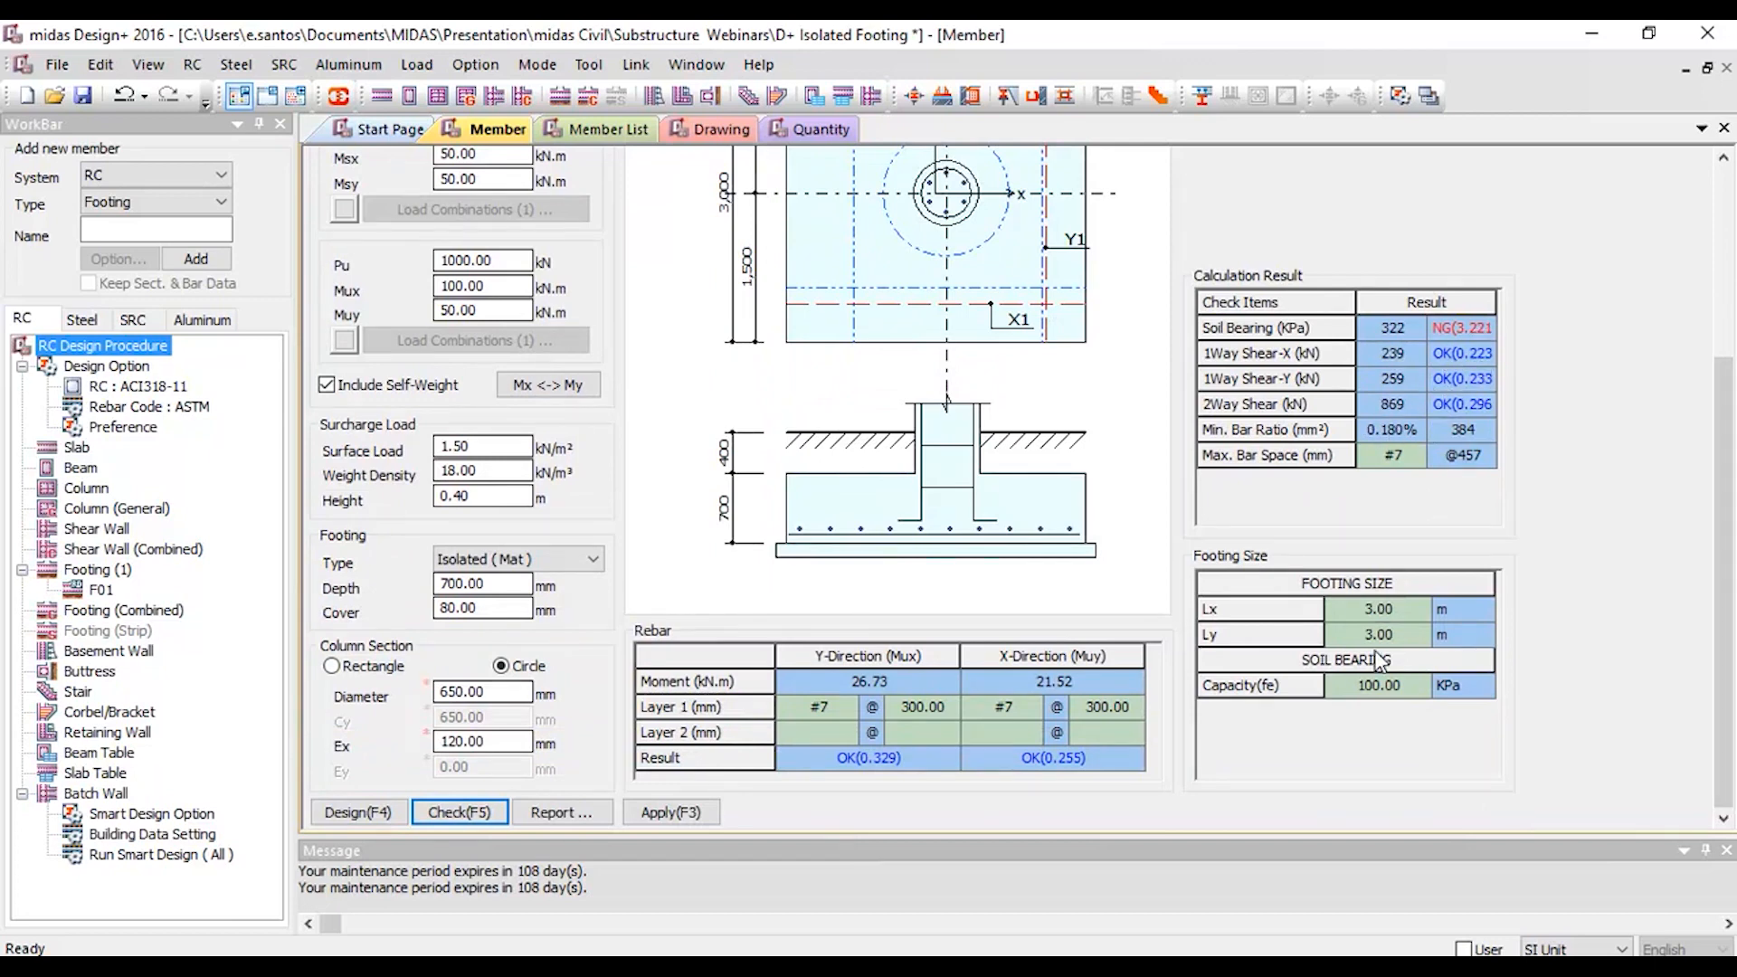
# - Set the soil bearing capacity to 900 kPa and recheck the footing, reviewing the calculation results
pyautogui.click(1416, 696)
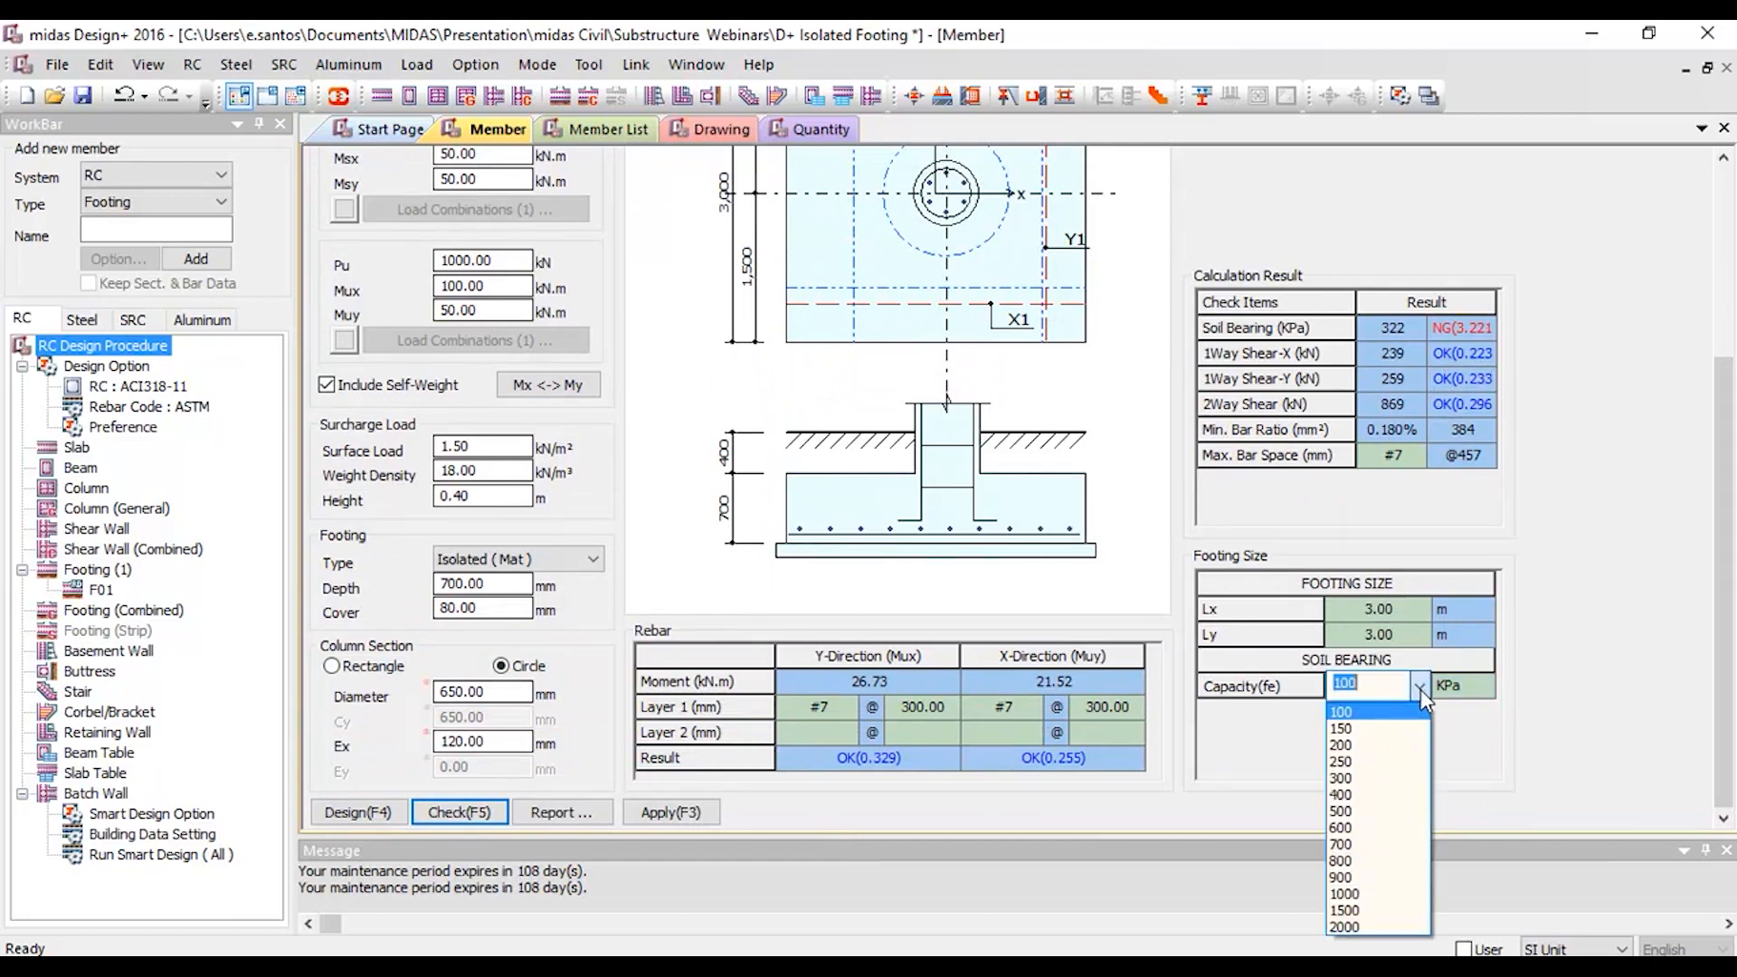
pyautogui.click(1375, 884)
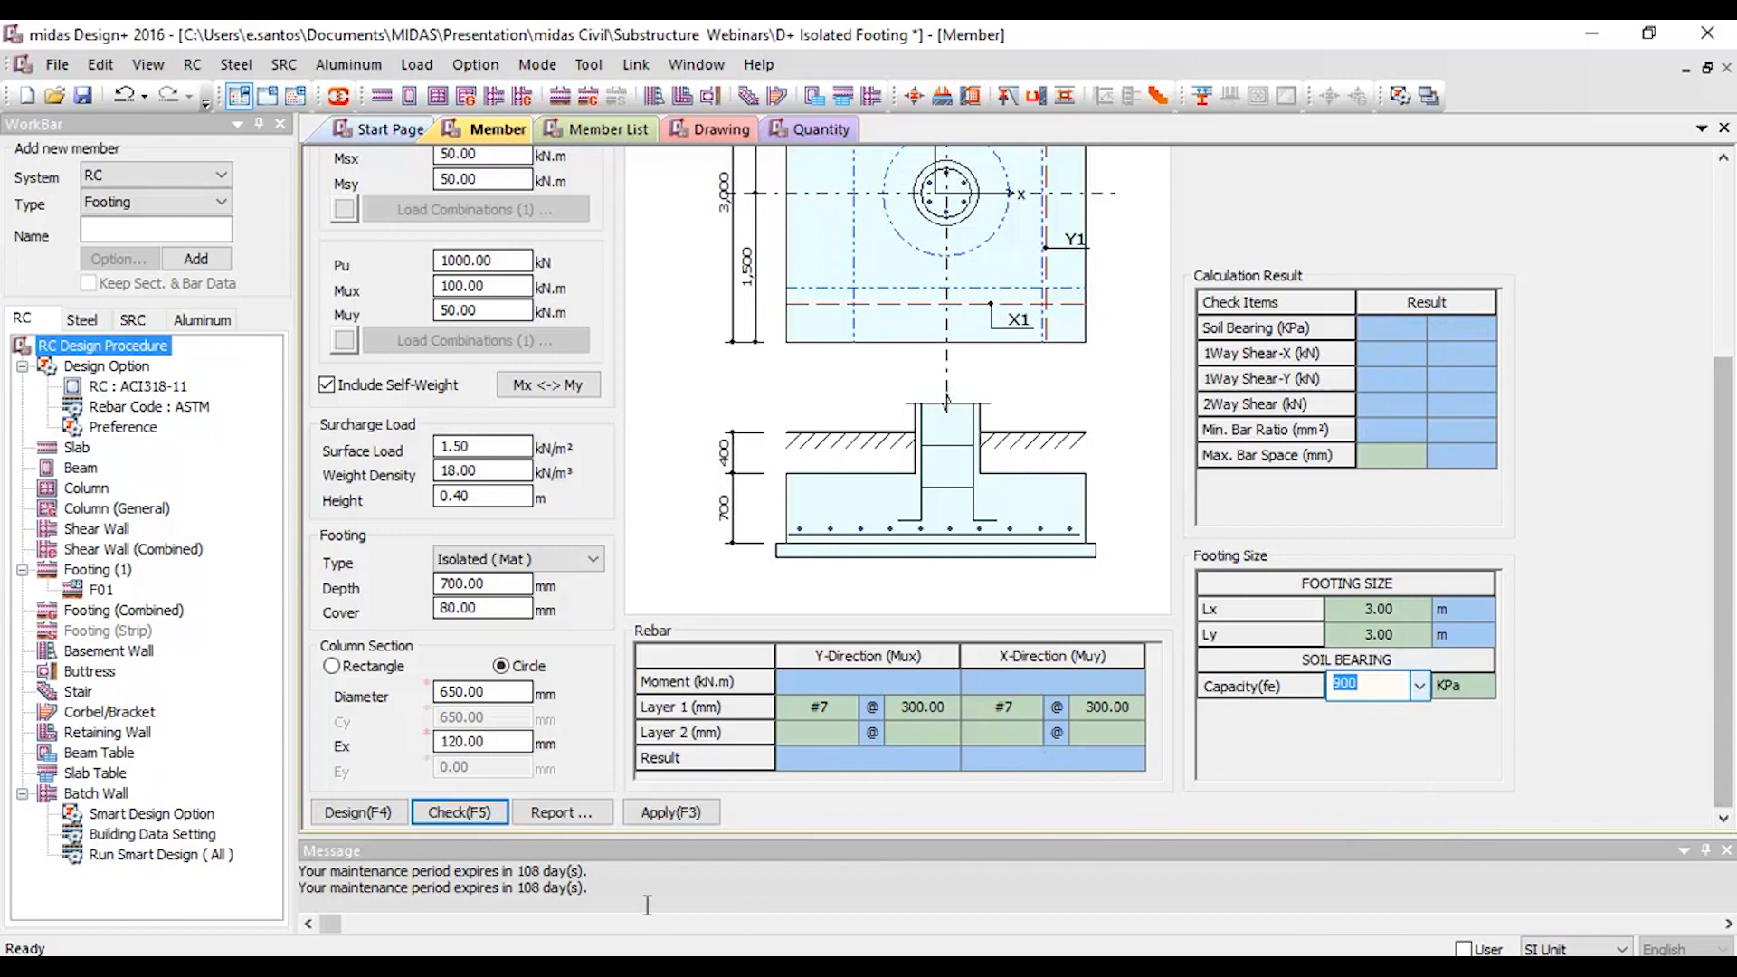
pyautogui.click(459, 814)
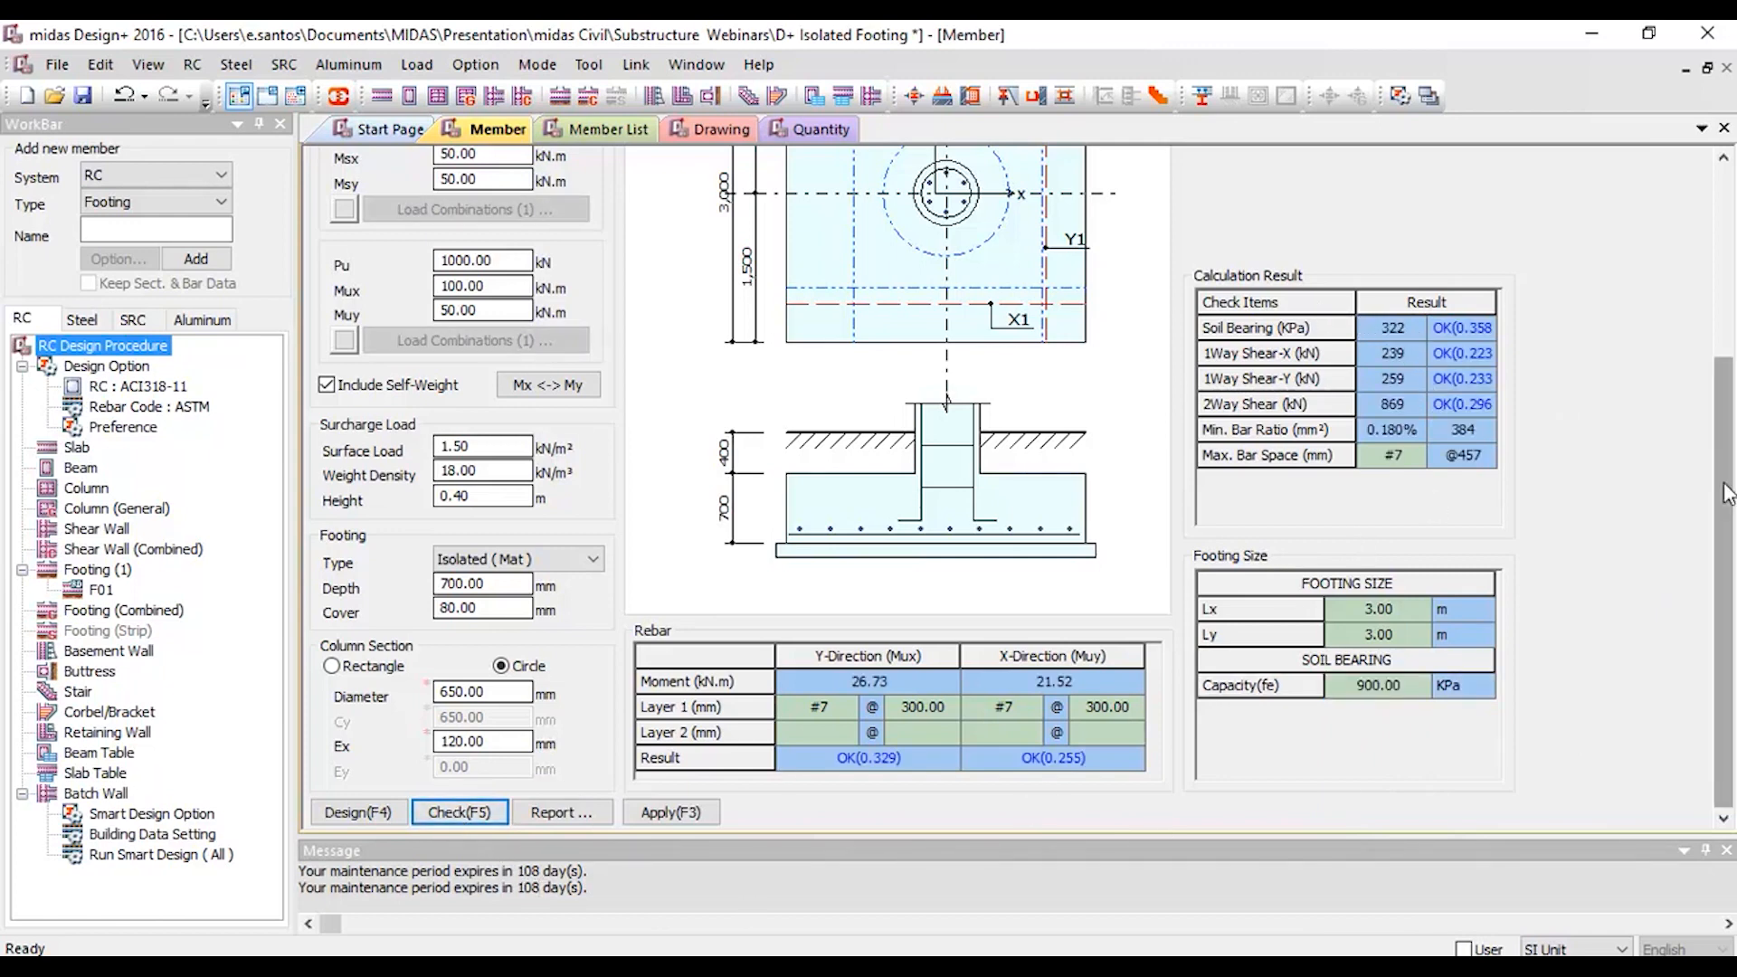
pyautogui.scroll(5, 1403, 646)
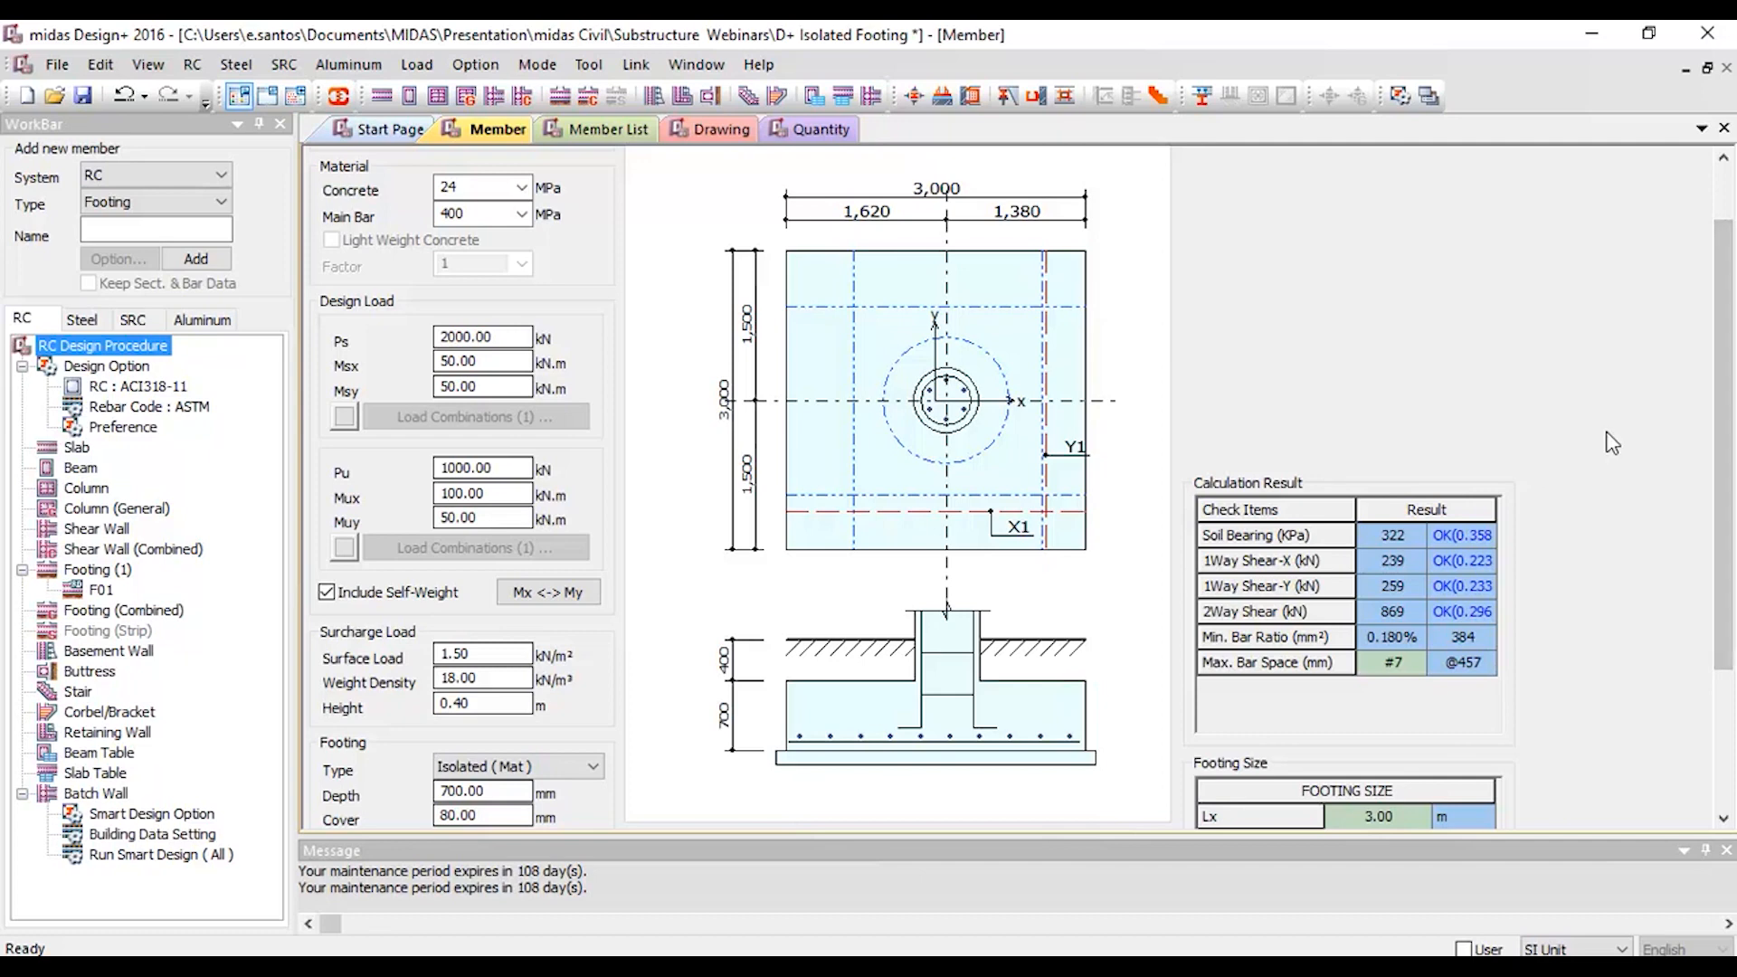
# - Create the RC footing detail drawing and examine its plan, section and reinforcement details
pyautogui.click(678, 139)
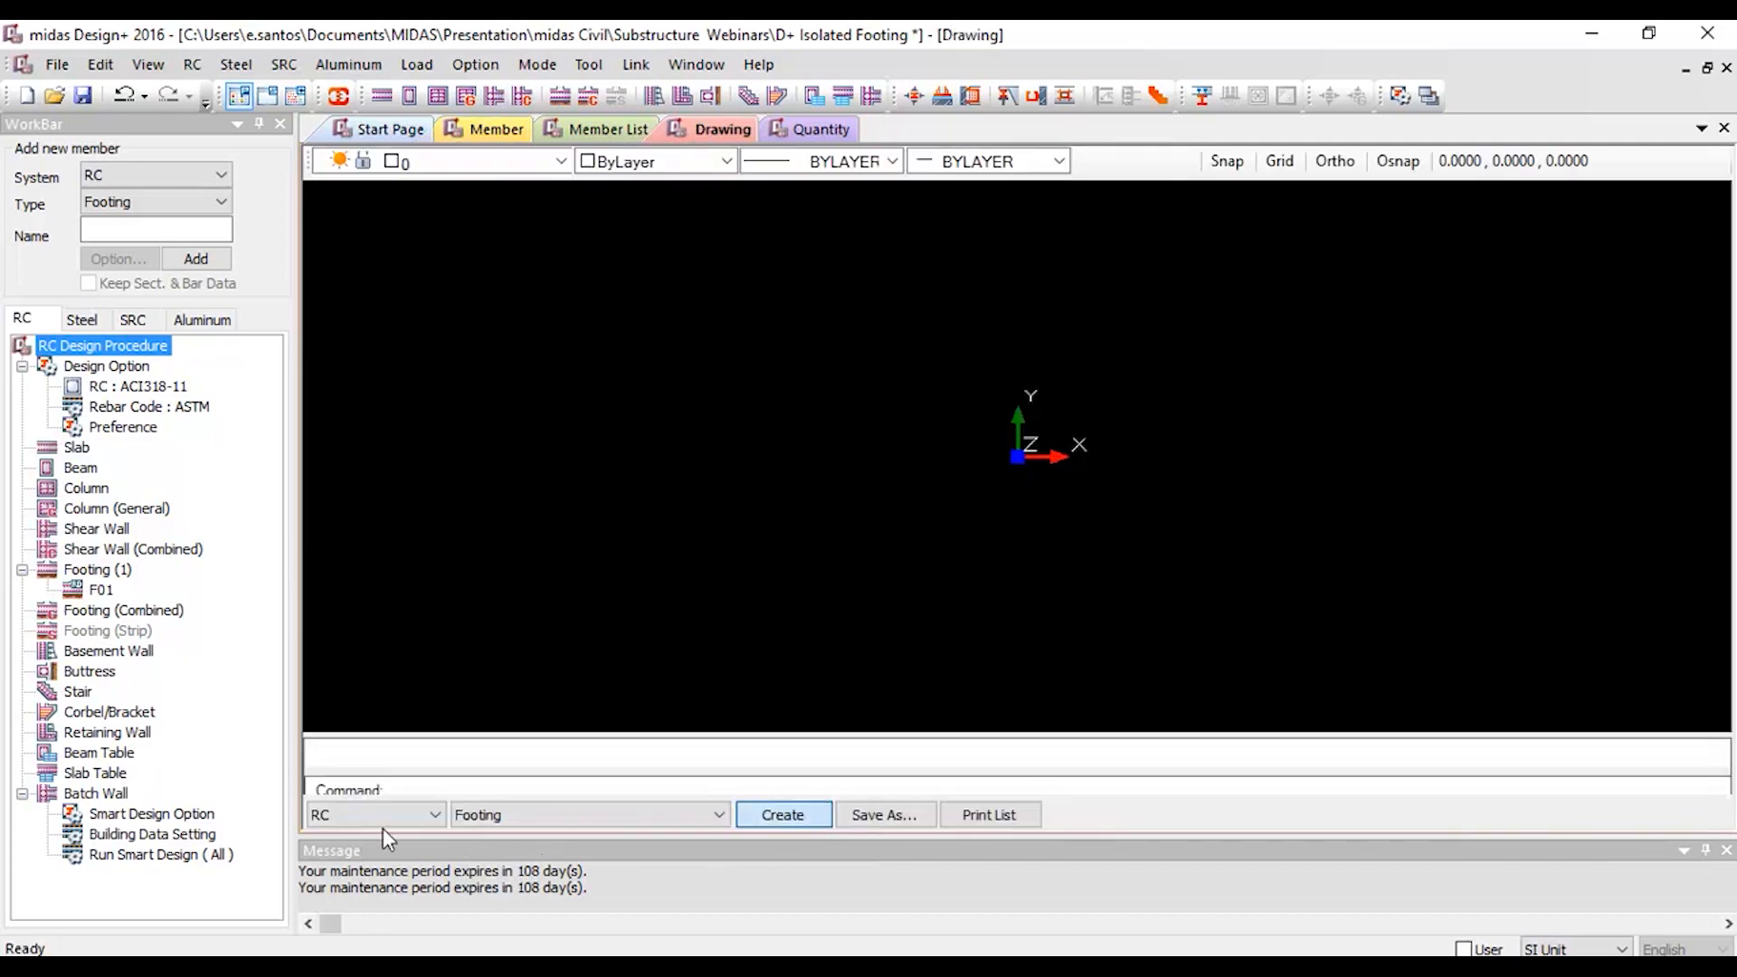
pyautogui.scroll(4, 937, 401)
pyautogui.moveTo(937, 418); pyautogui.dragTo(971, 554, button='middle')
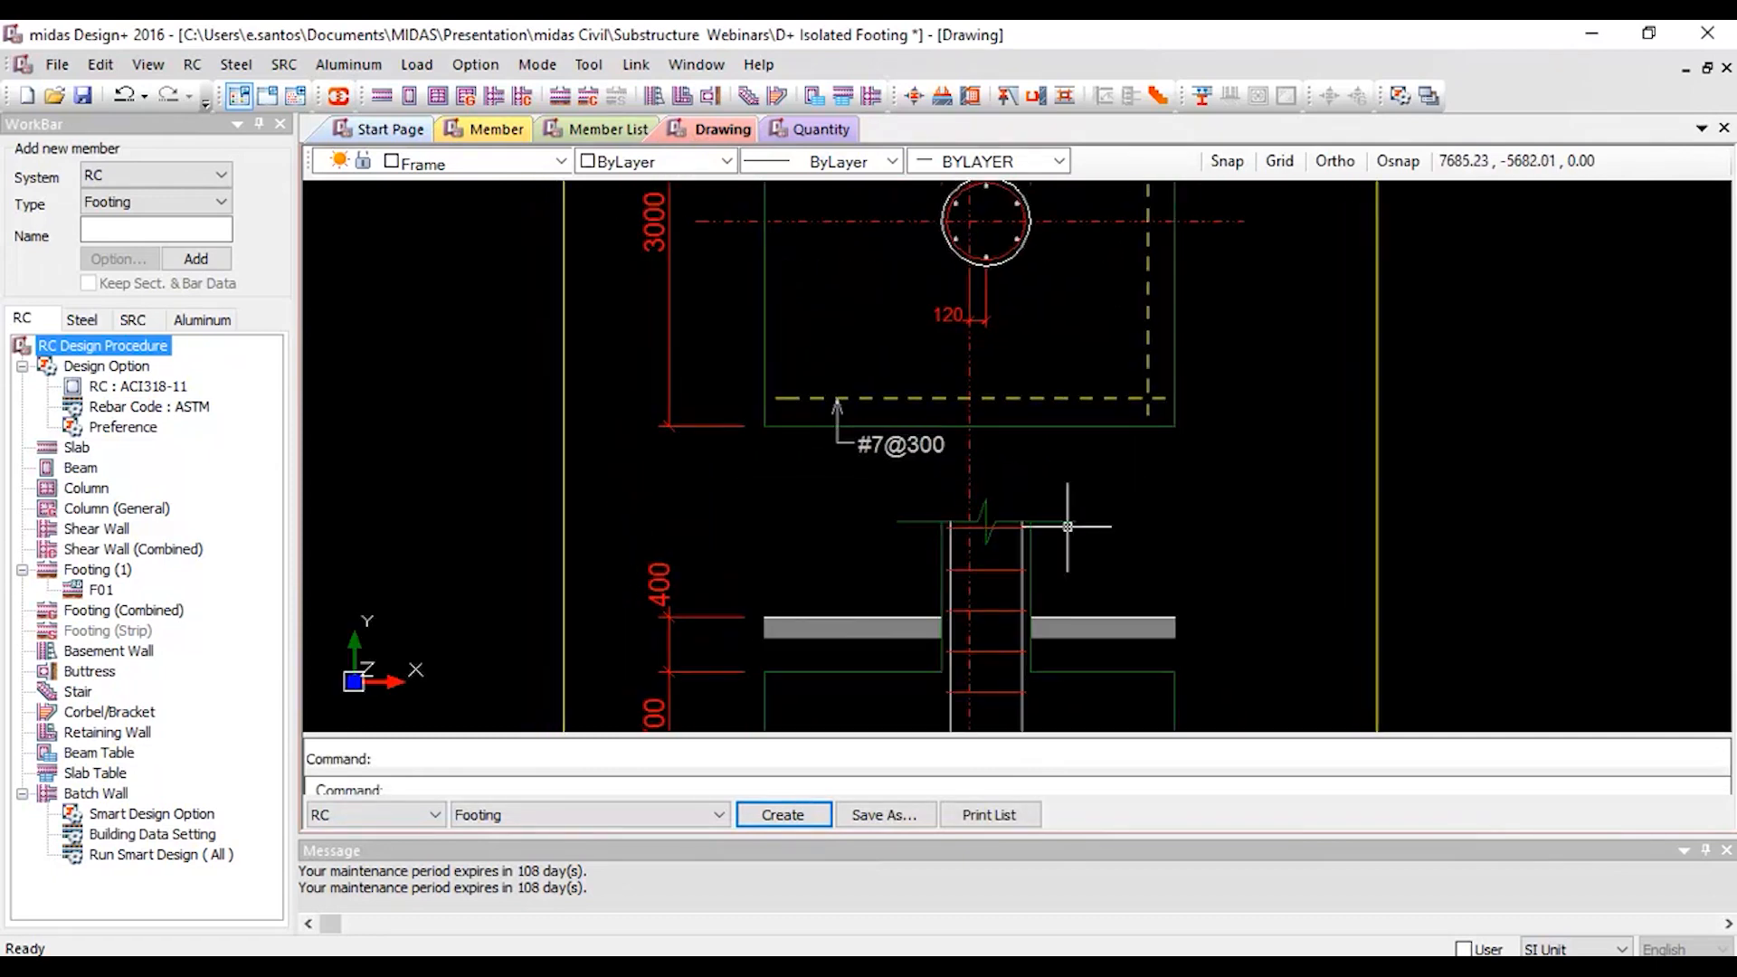
pyautogui.scroll(-4, 1013, 534)
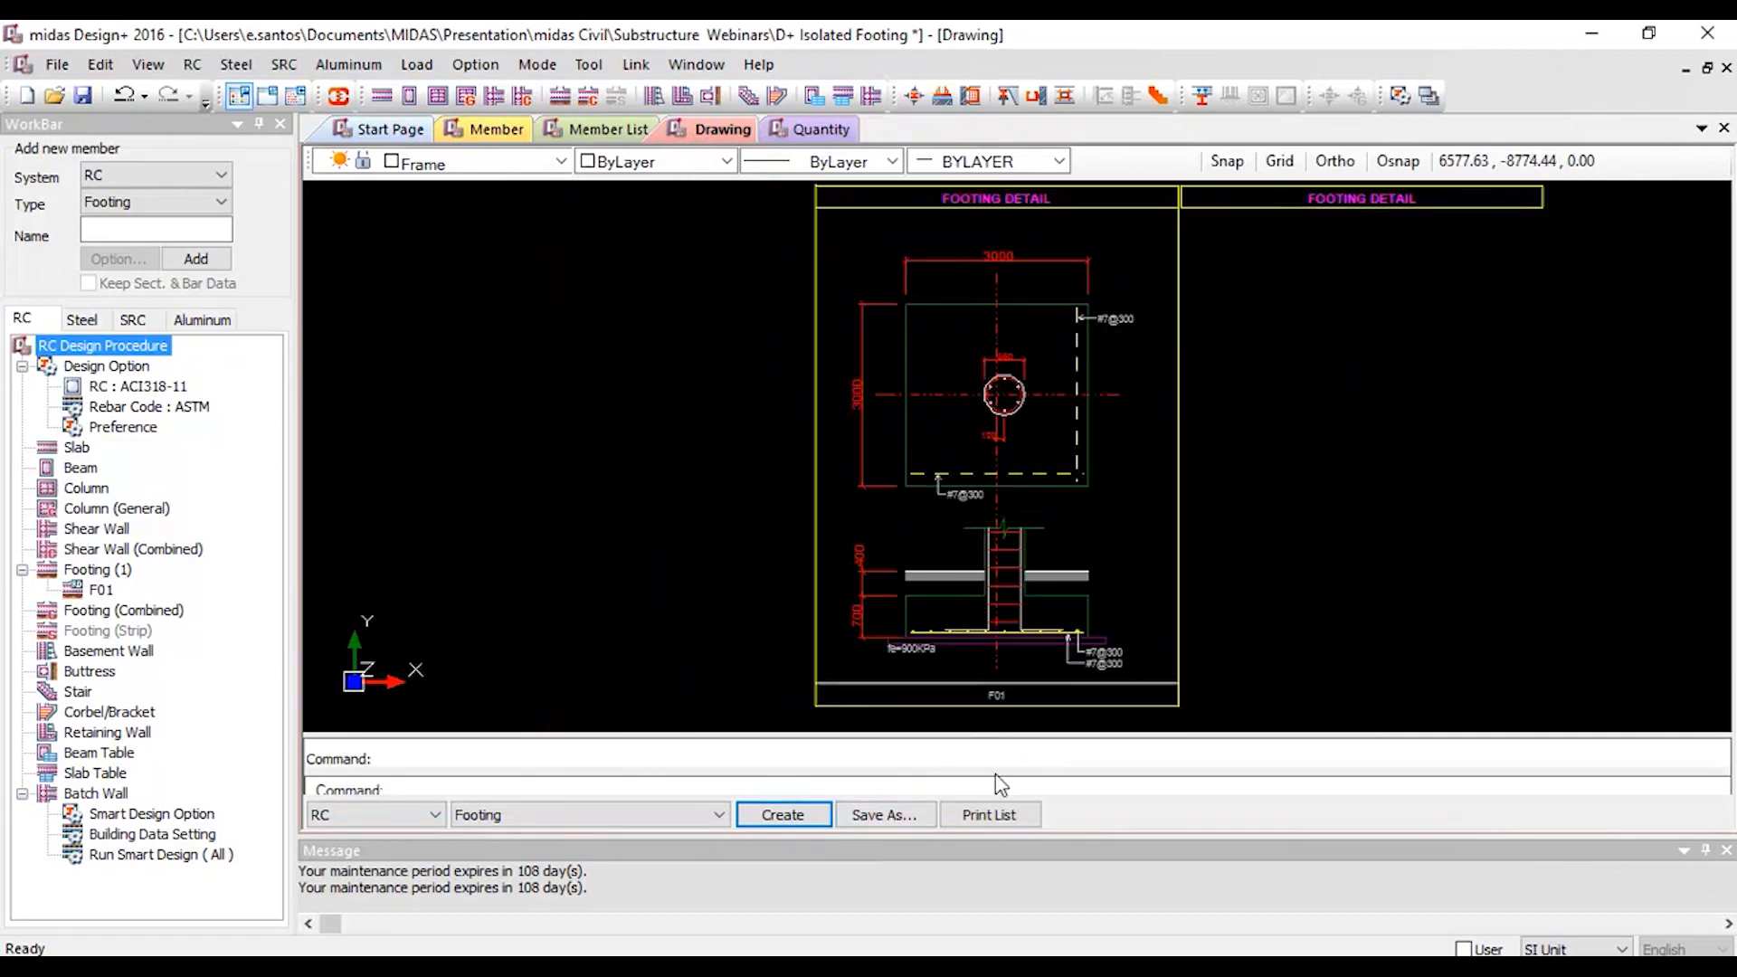
# - View the file formats available for exporting the footing drawing and close the dialog without saving
pyautogui.click(918, 824)
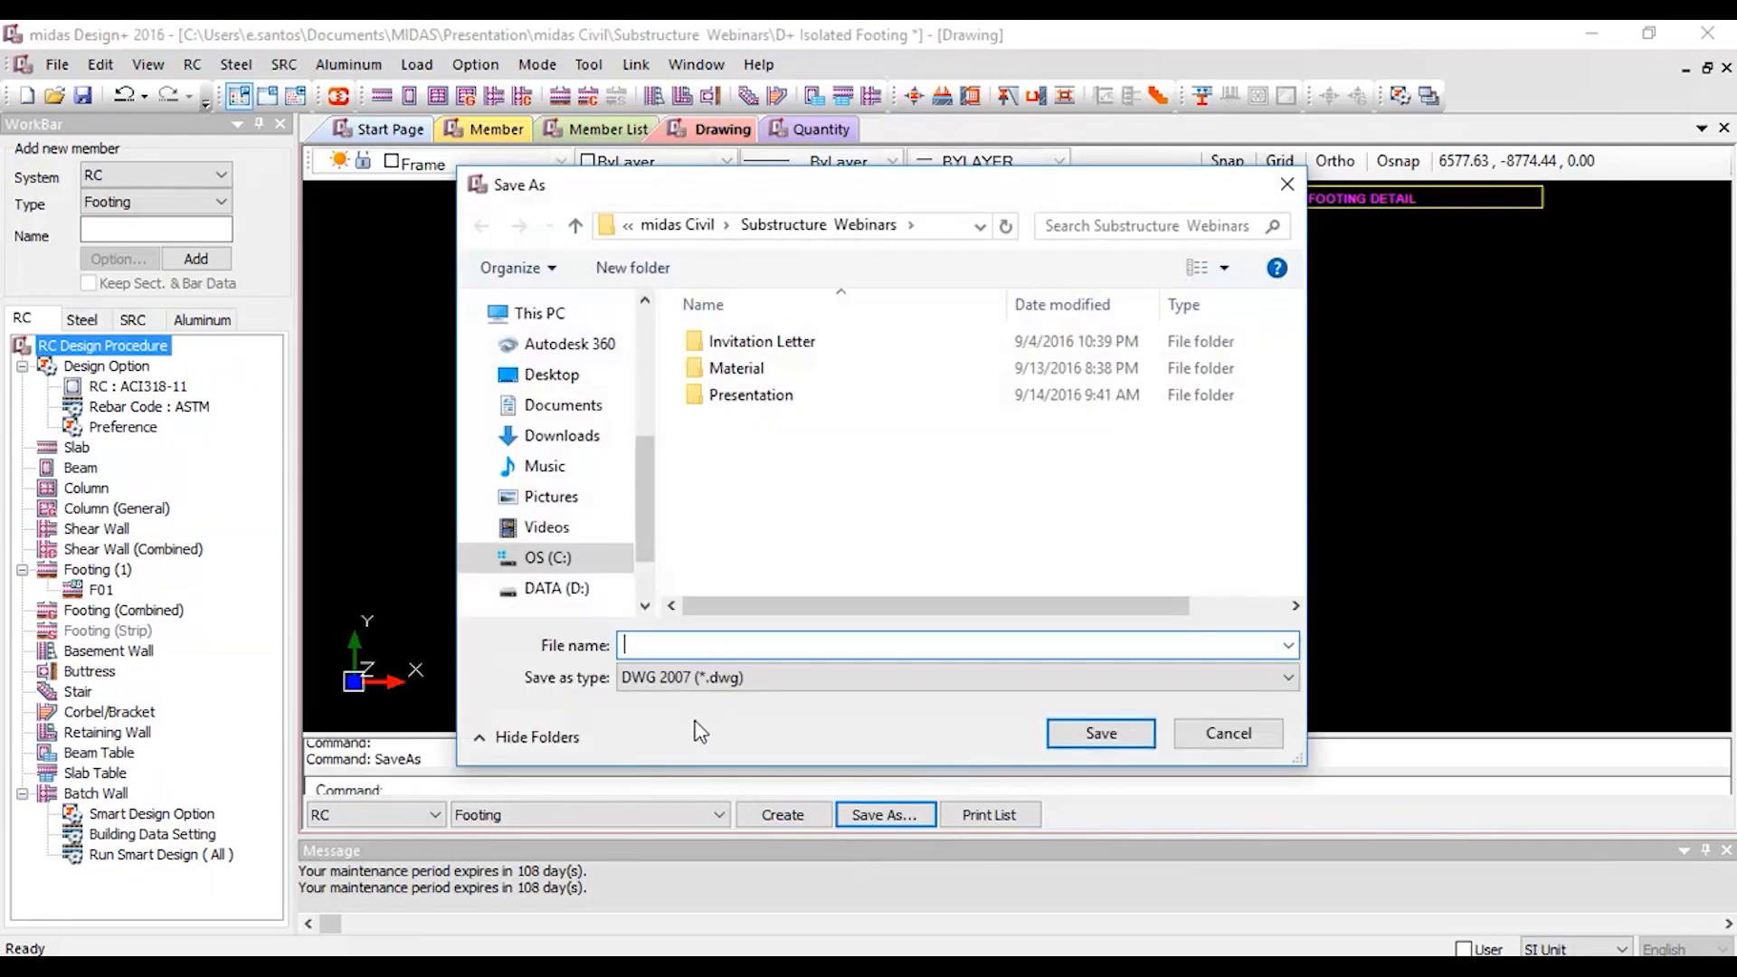
pyautogui.click(729, 679)
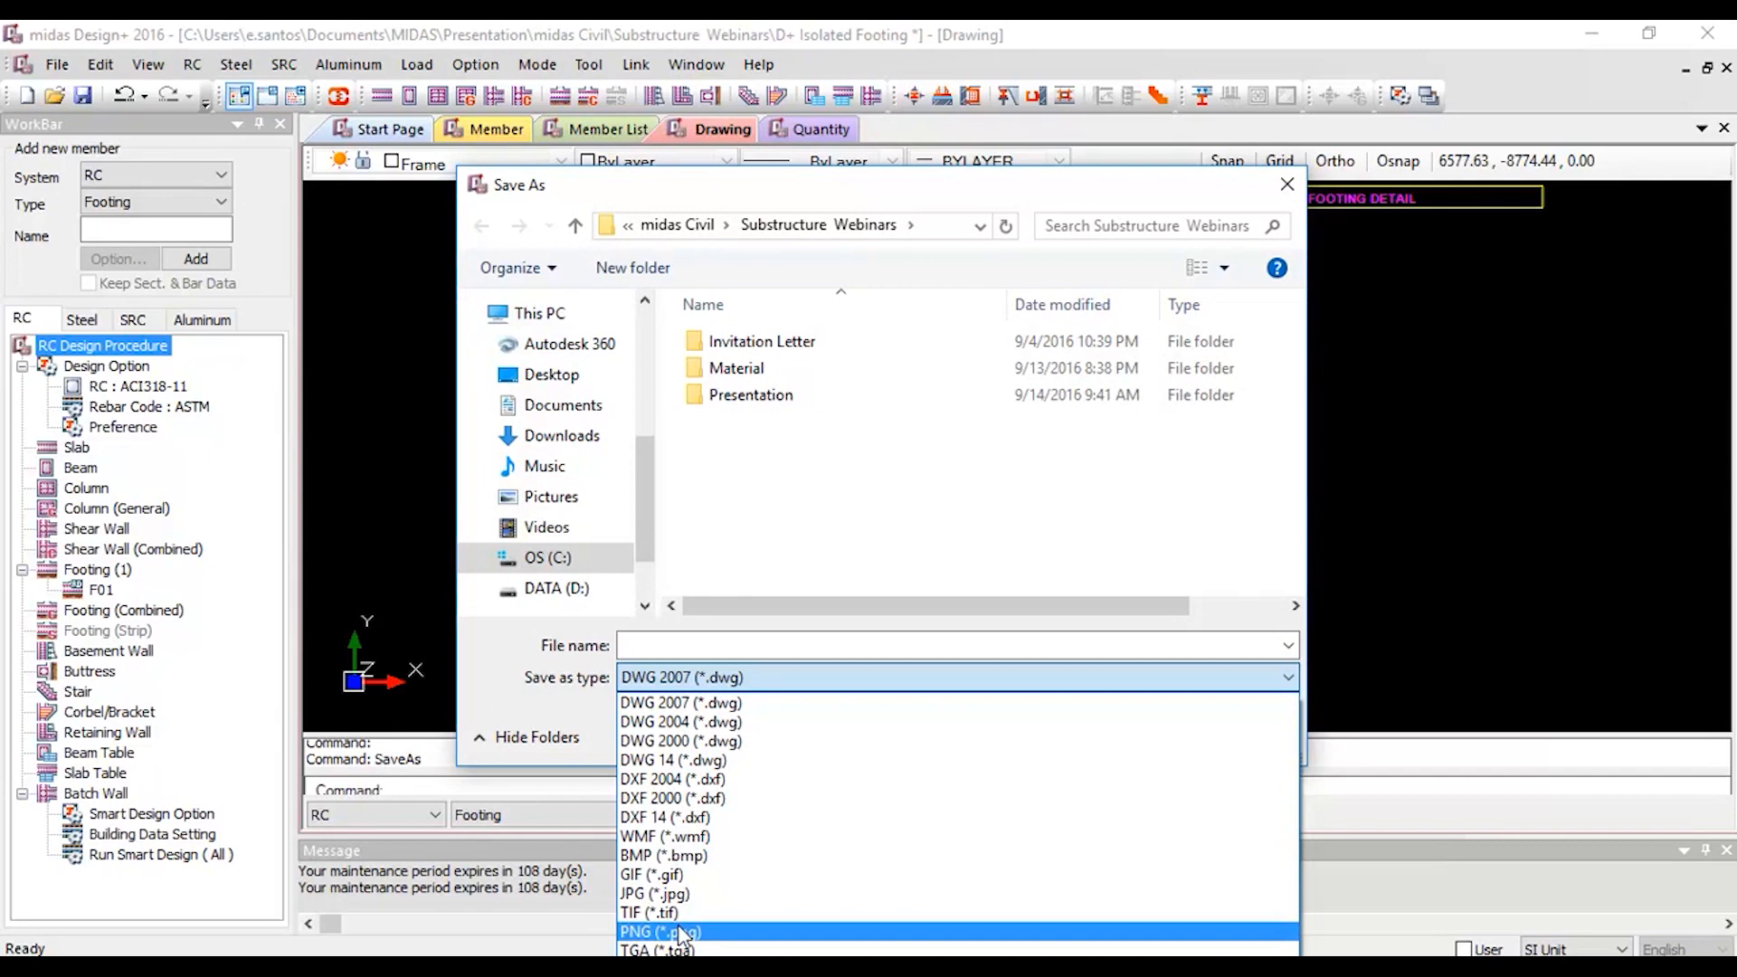
pyautogui.click(1287, 186)
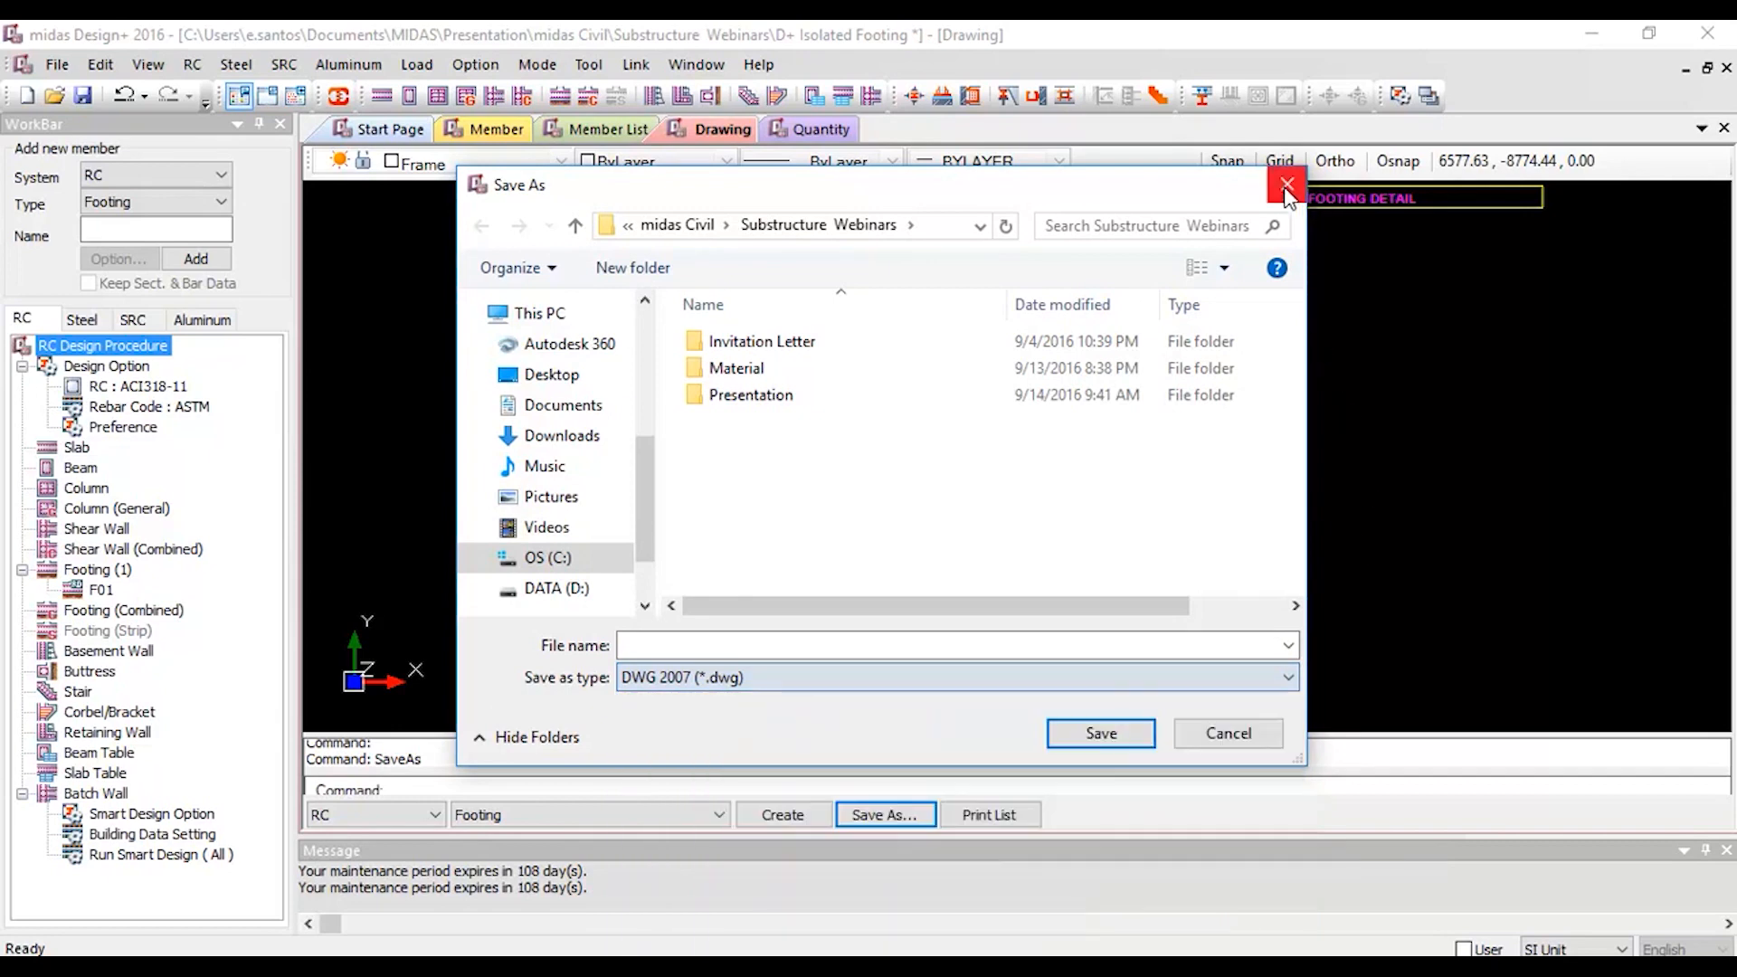
pyautogui.click(1278, 182)
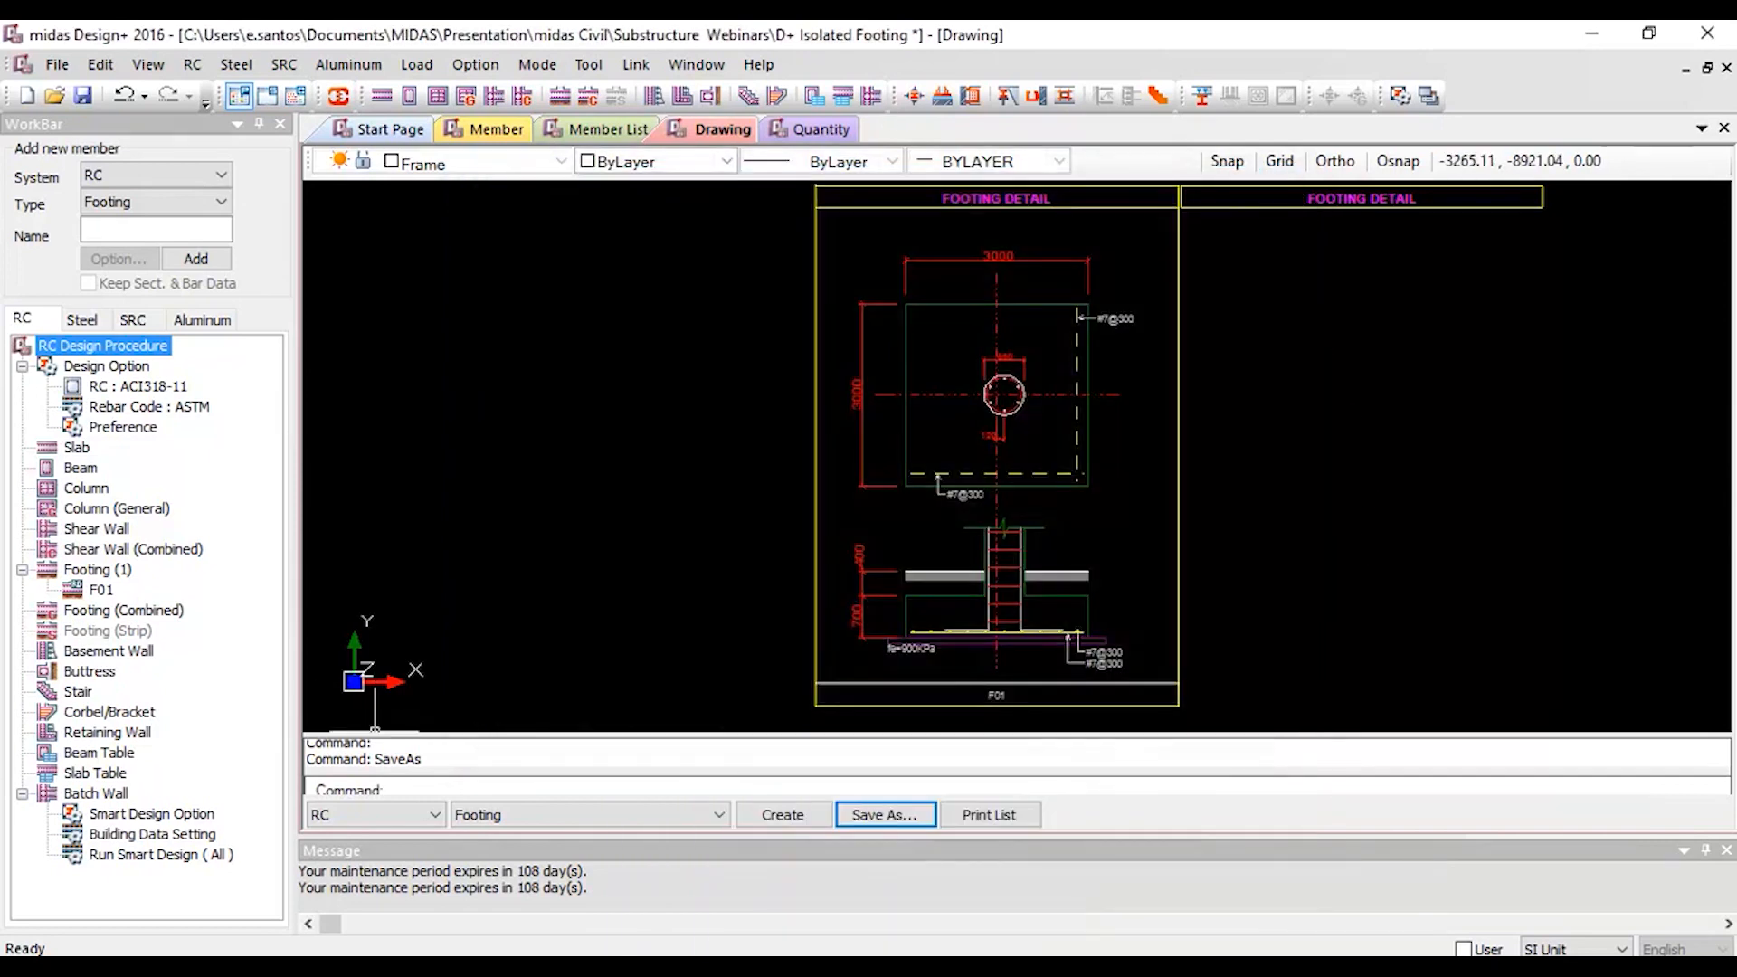
# - Switch to Check Mode and examine footing F01's summary report, from design forces to rebar, foundation and capacity checks
pyautogui.click(498, 126)
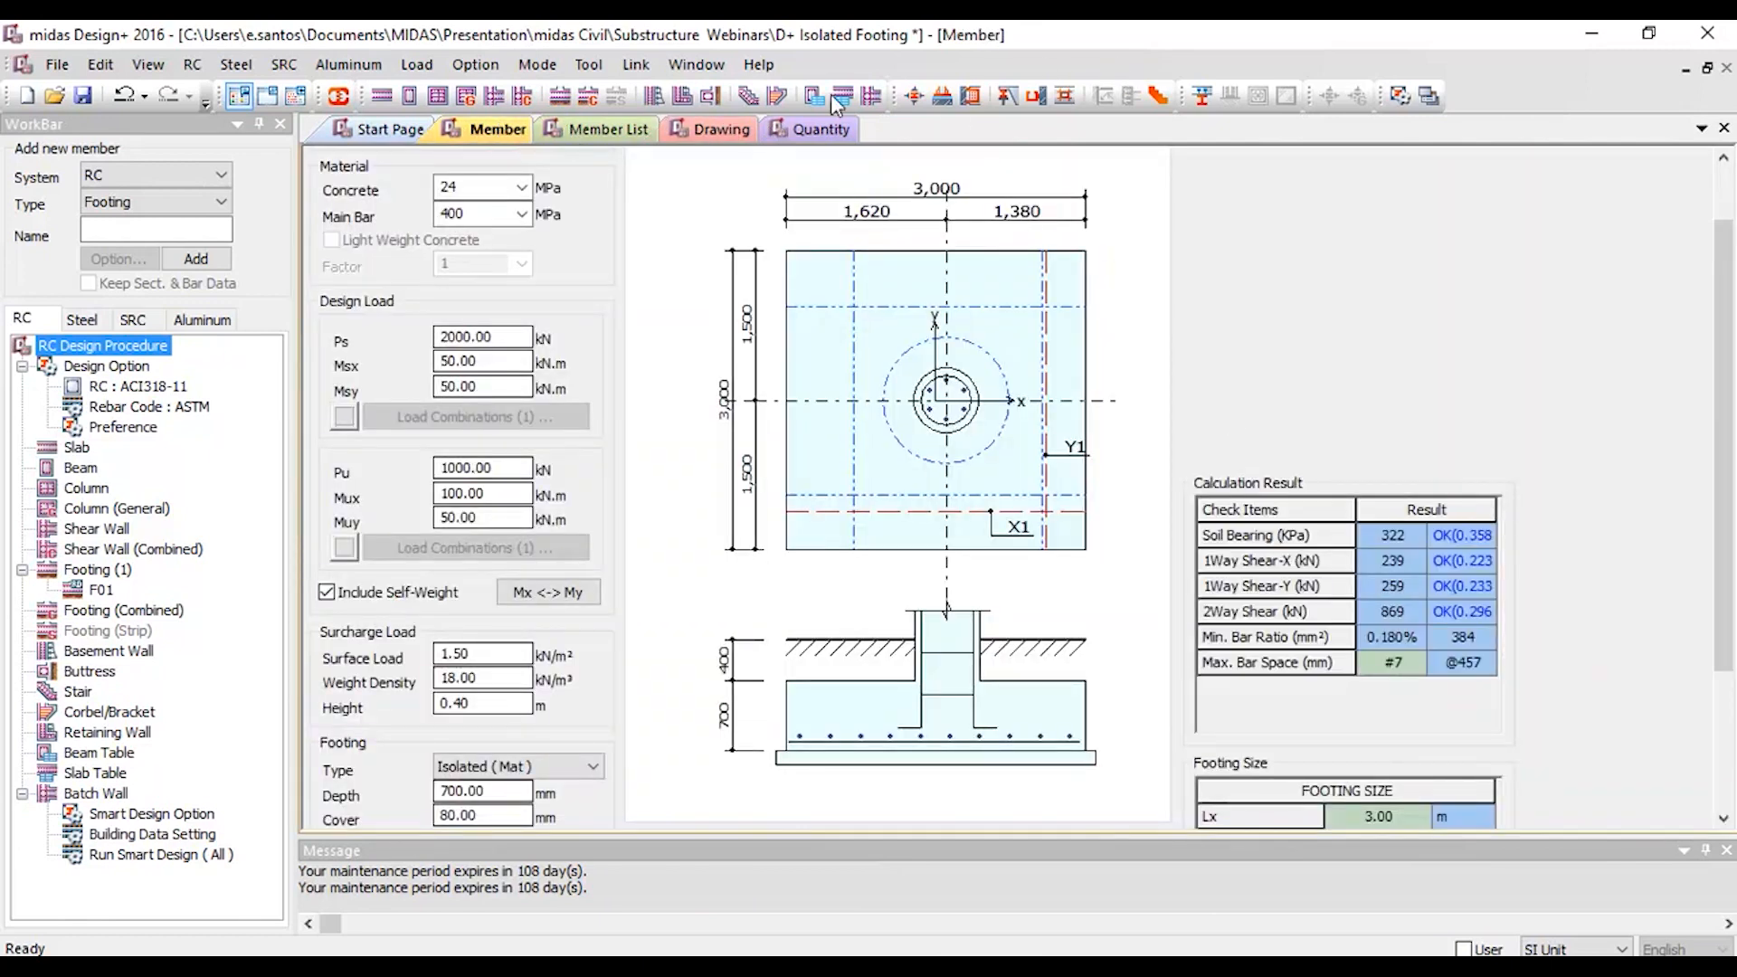
pyautogui.click(537, 65)
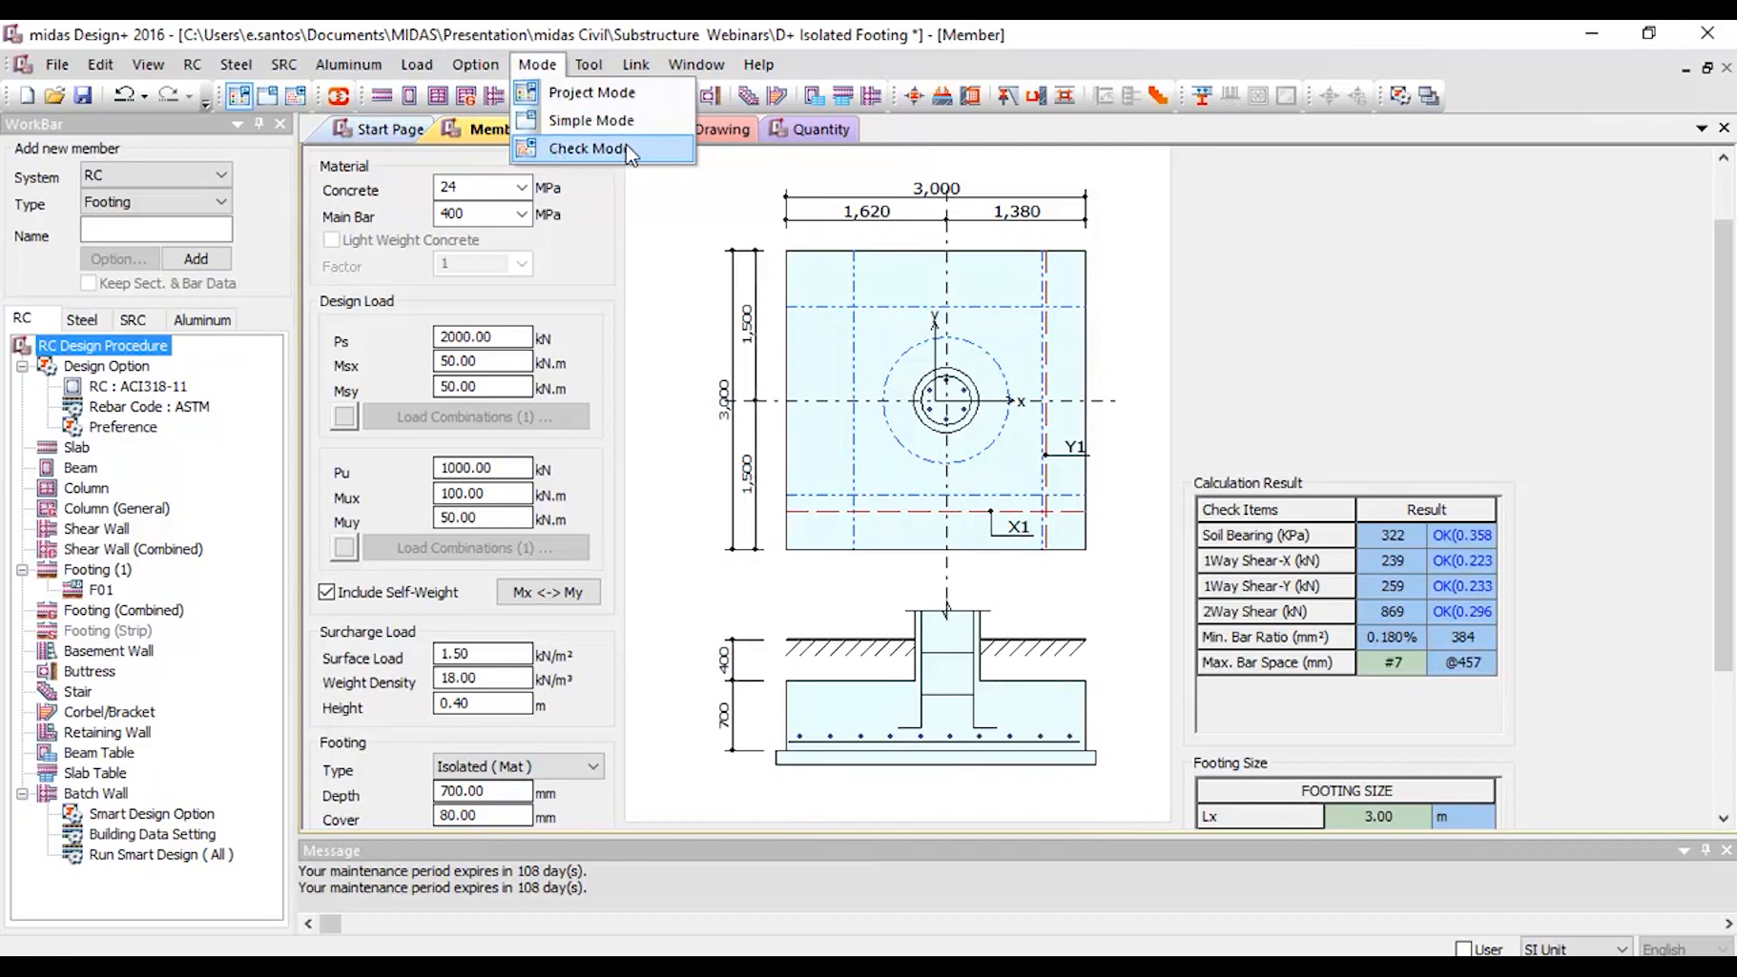
pyautogui.click(672, 153)
pyautogui.click(99, 591)
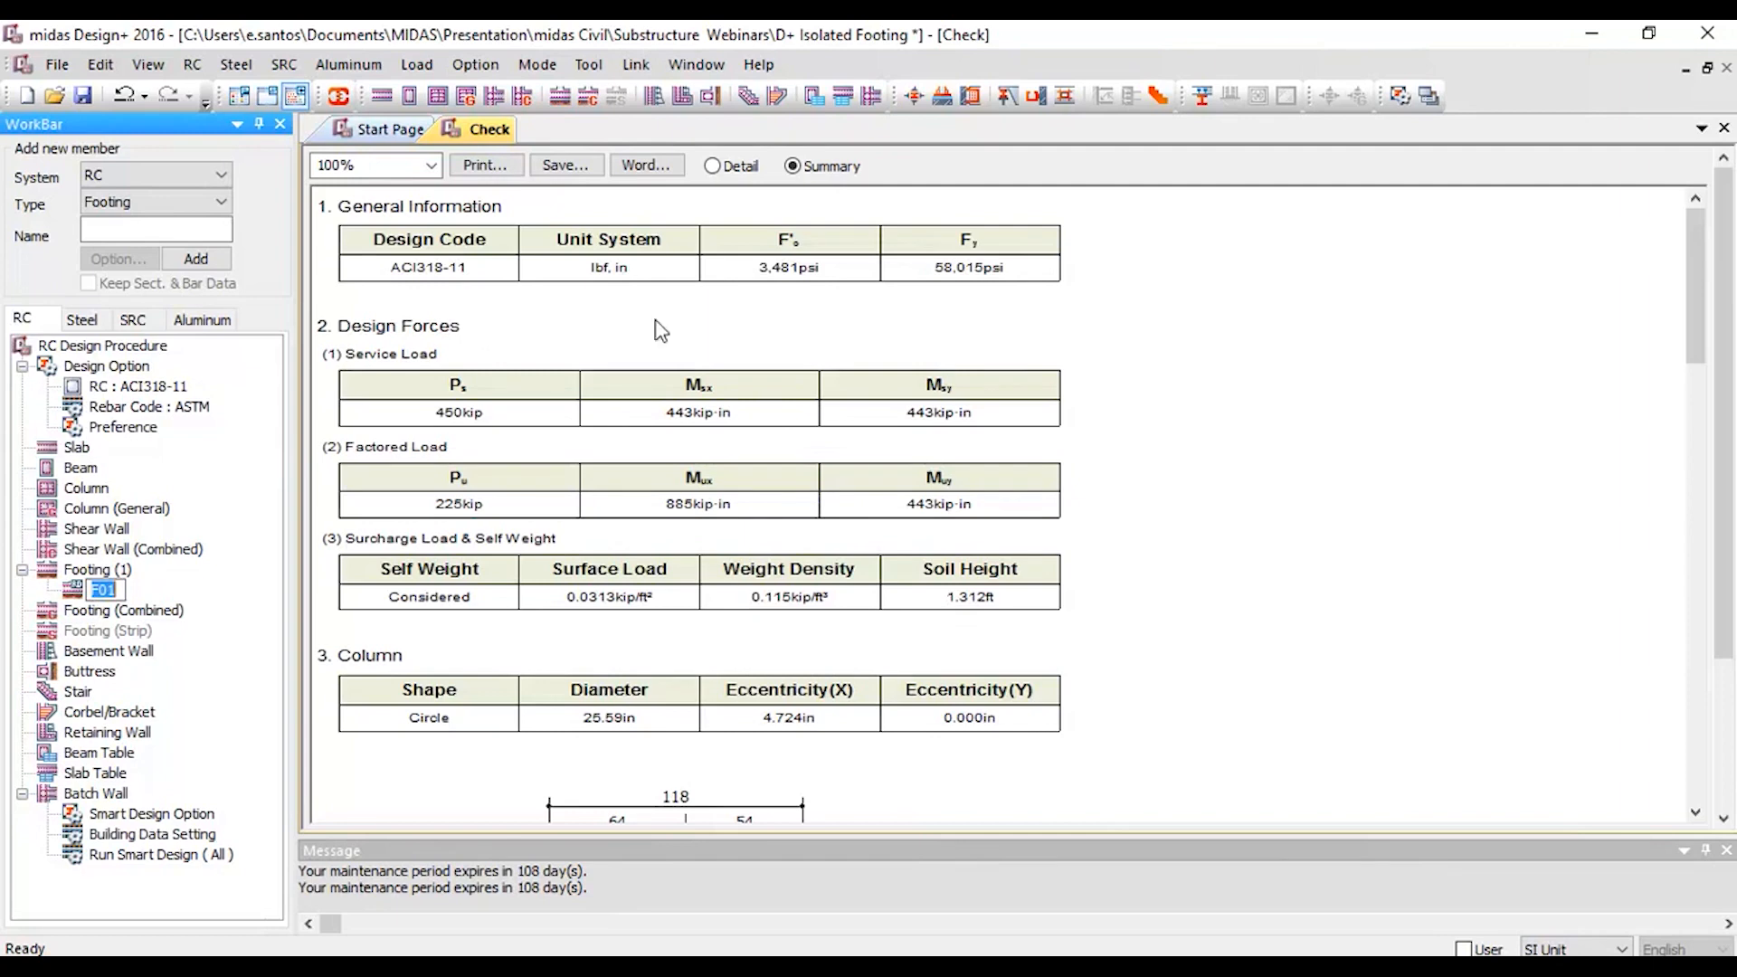
pyautogui.scroll(-1, 1089, 380)
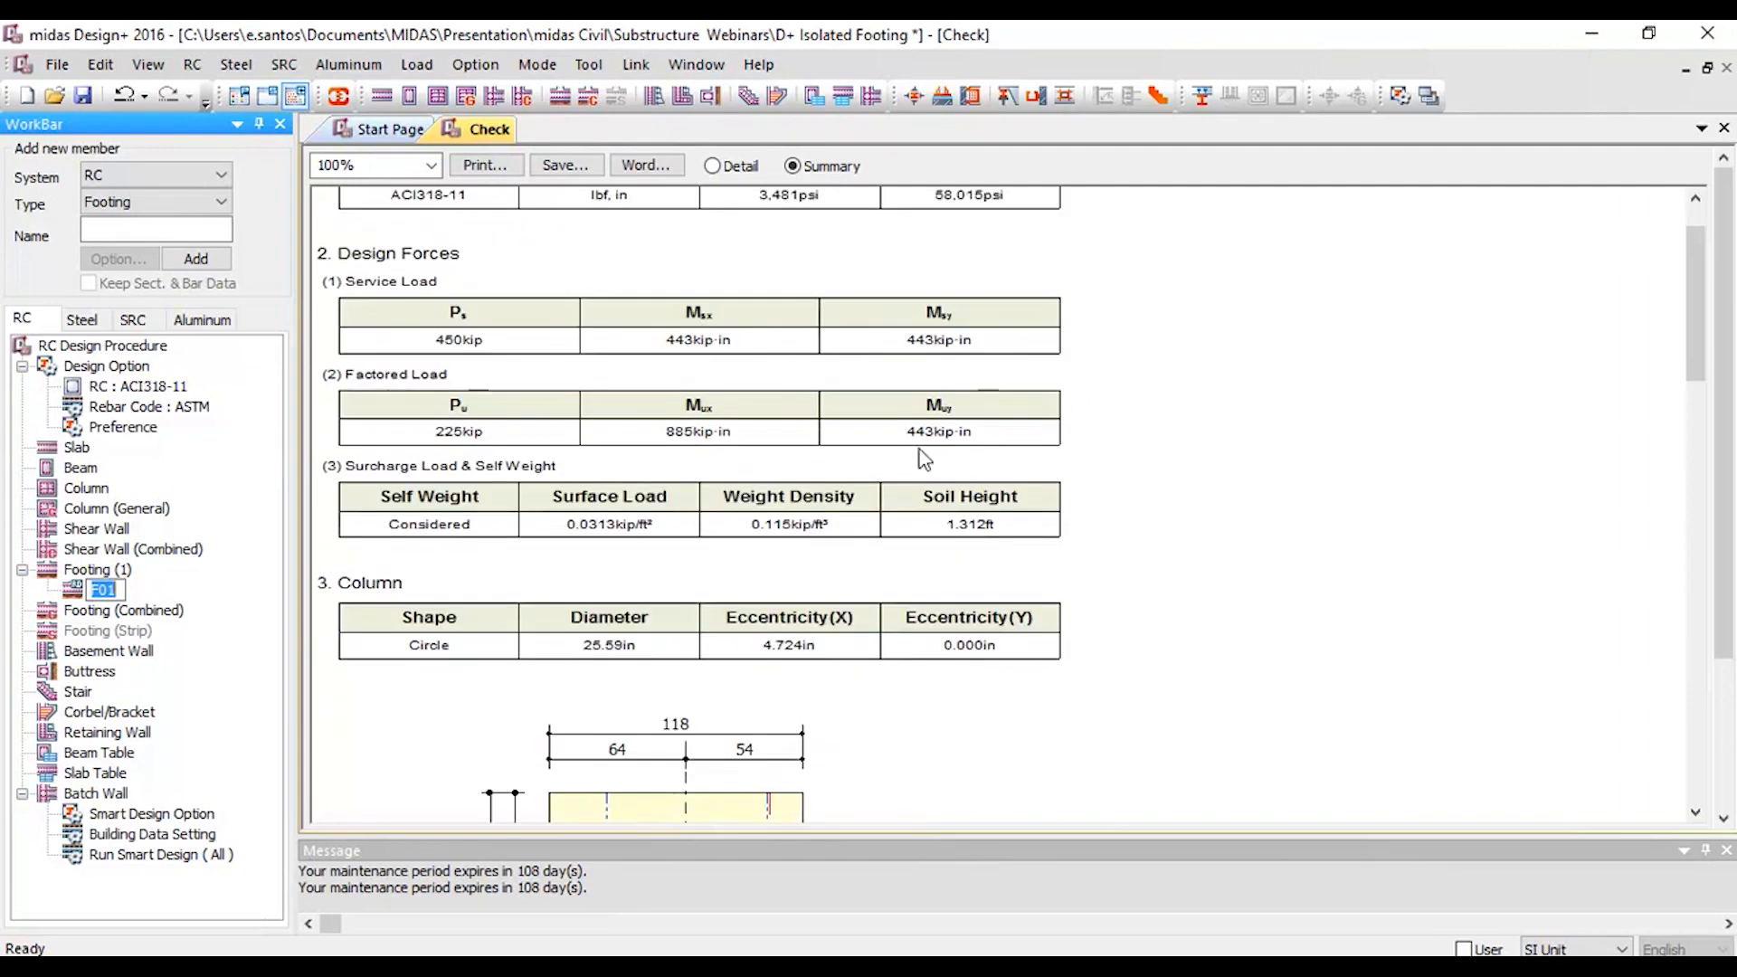
pyautogui.scroll(-10, 923, 458)
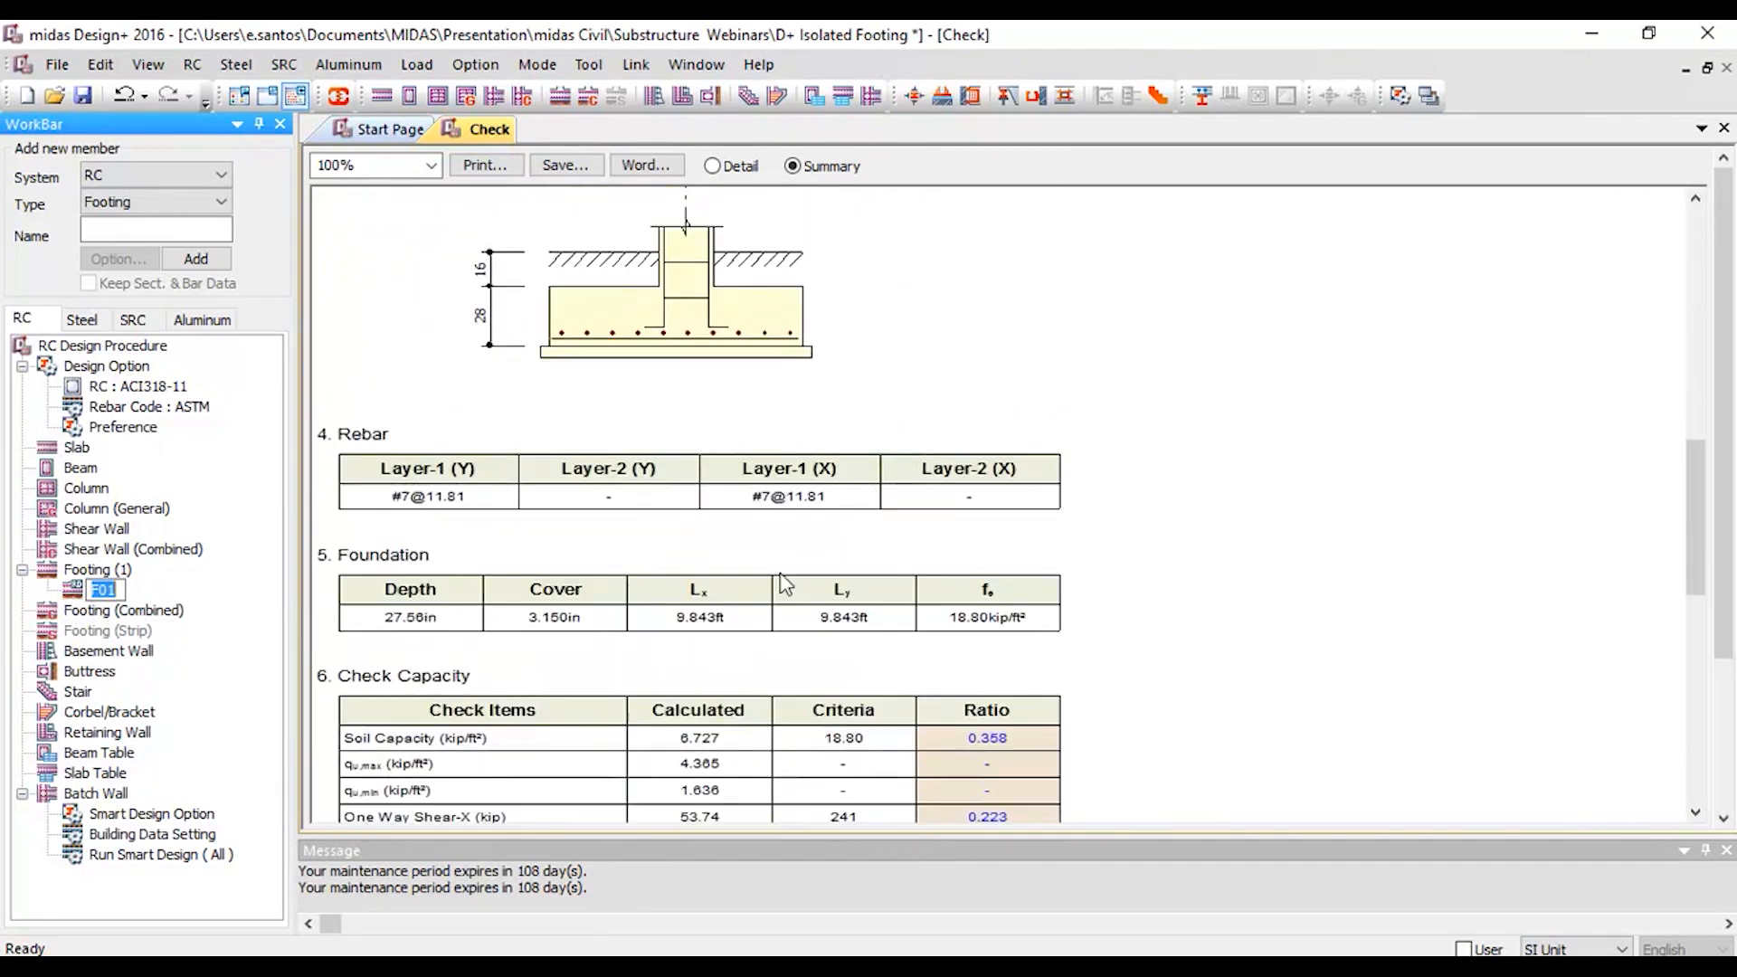
pyautogui.scroll(-4, 783, 584)
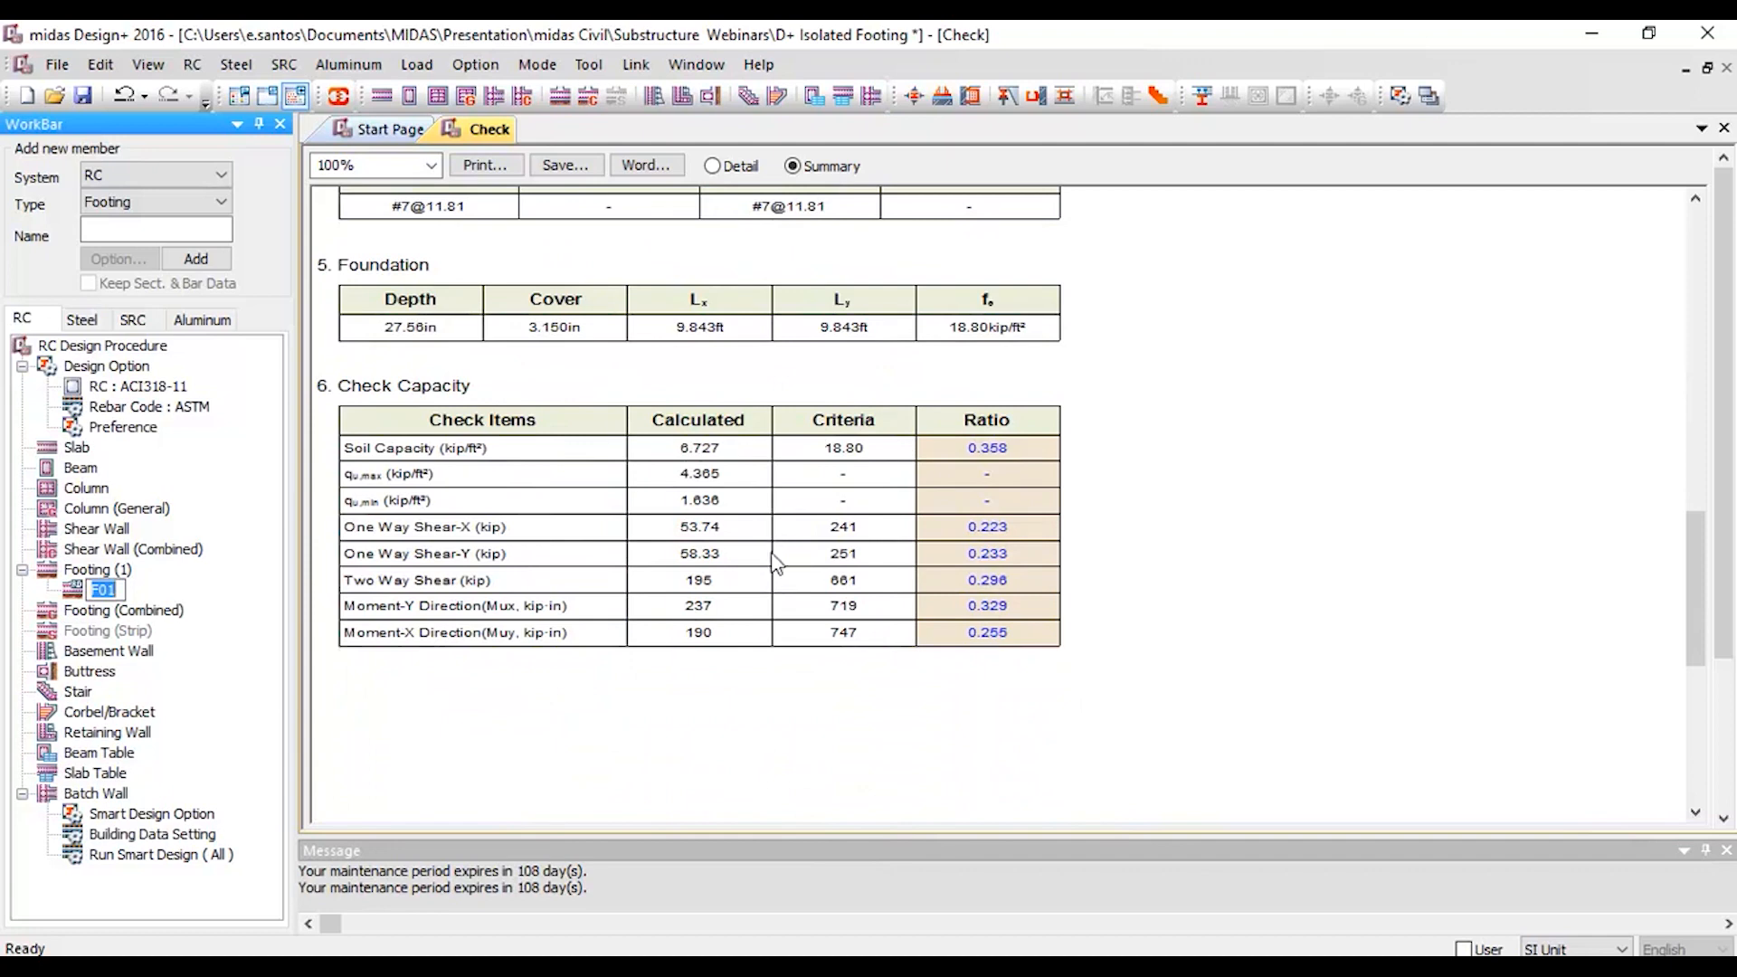
pyautogui.scroll(1, 758, 546)
pyautogui.scroll(-1, 608, 602)
pyautogui.scroll(2, 775, 349)
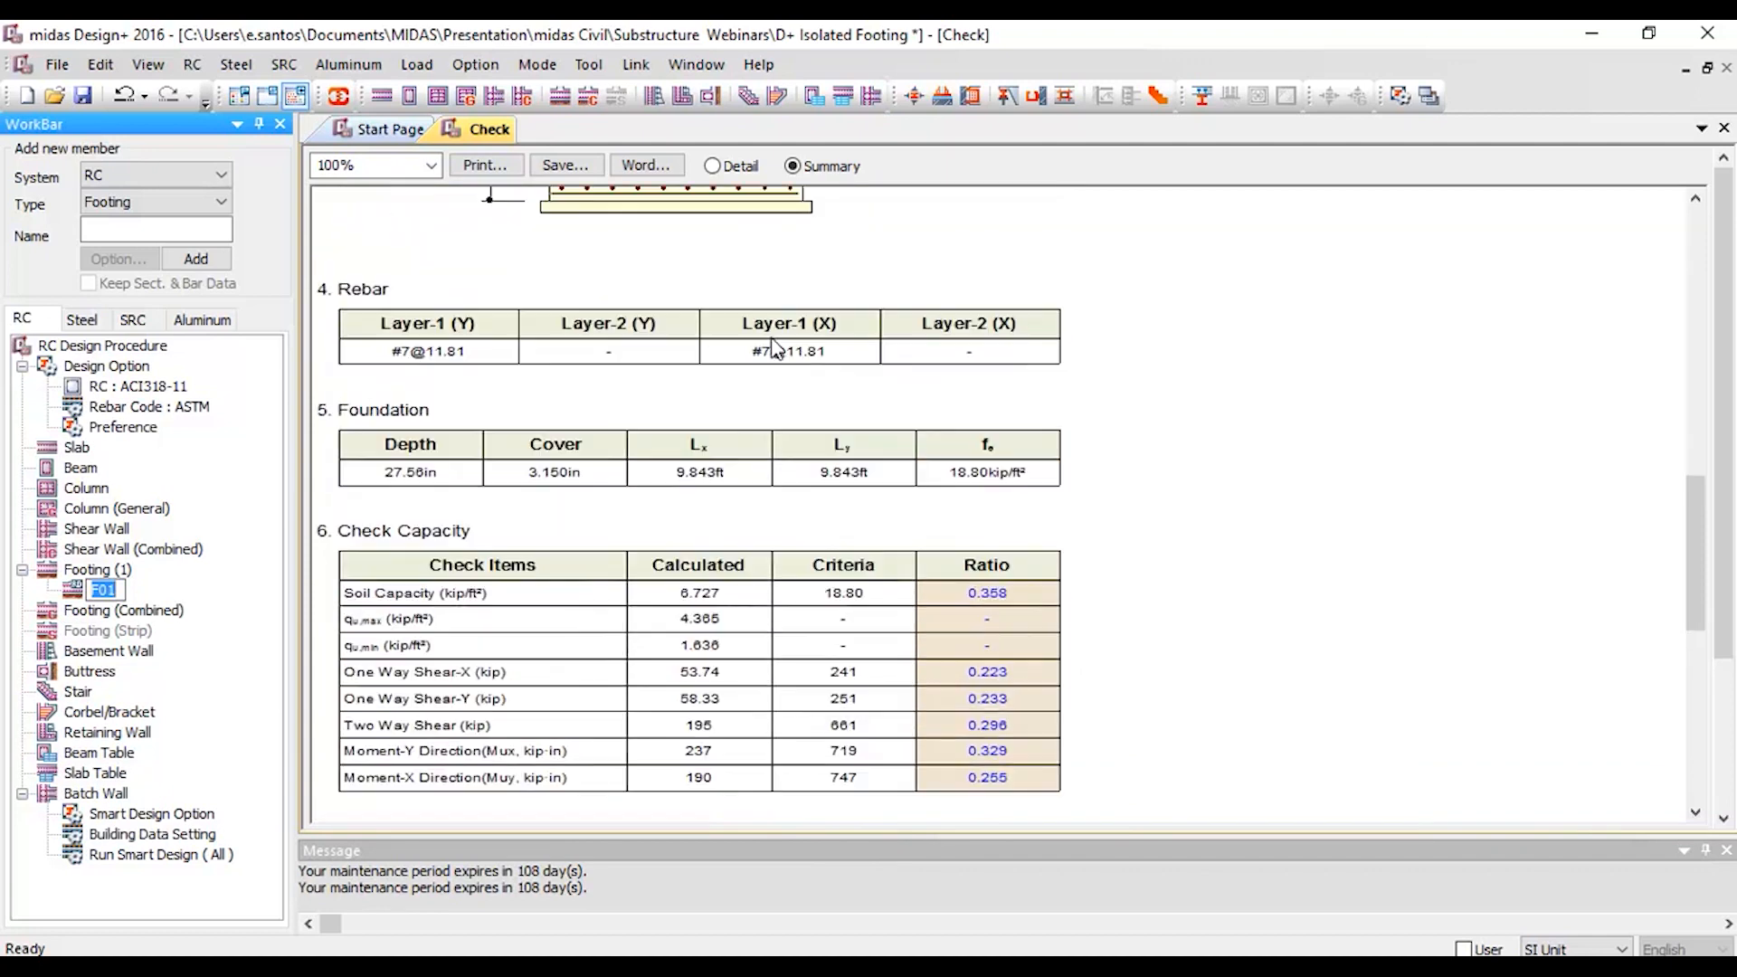
pyautogui.scroll(6, 764, 312)
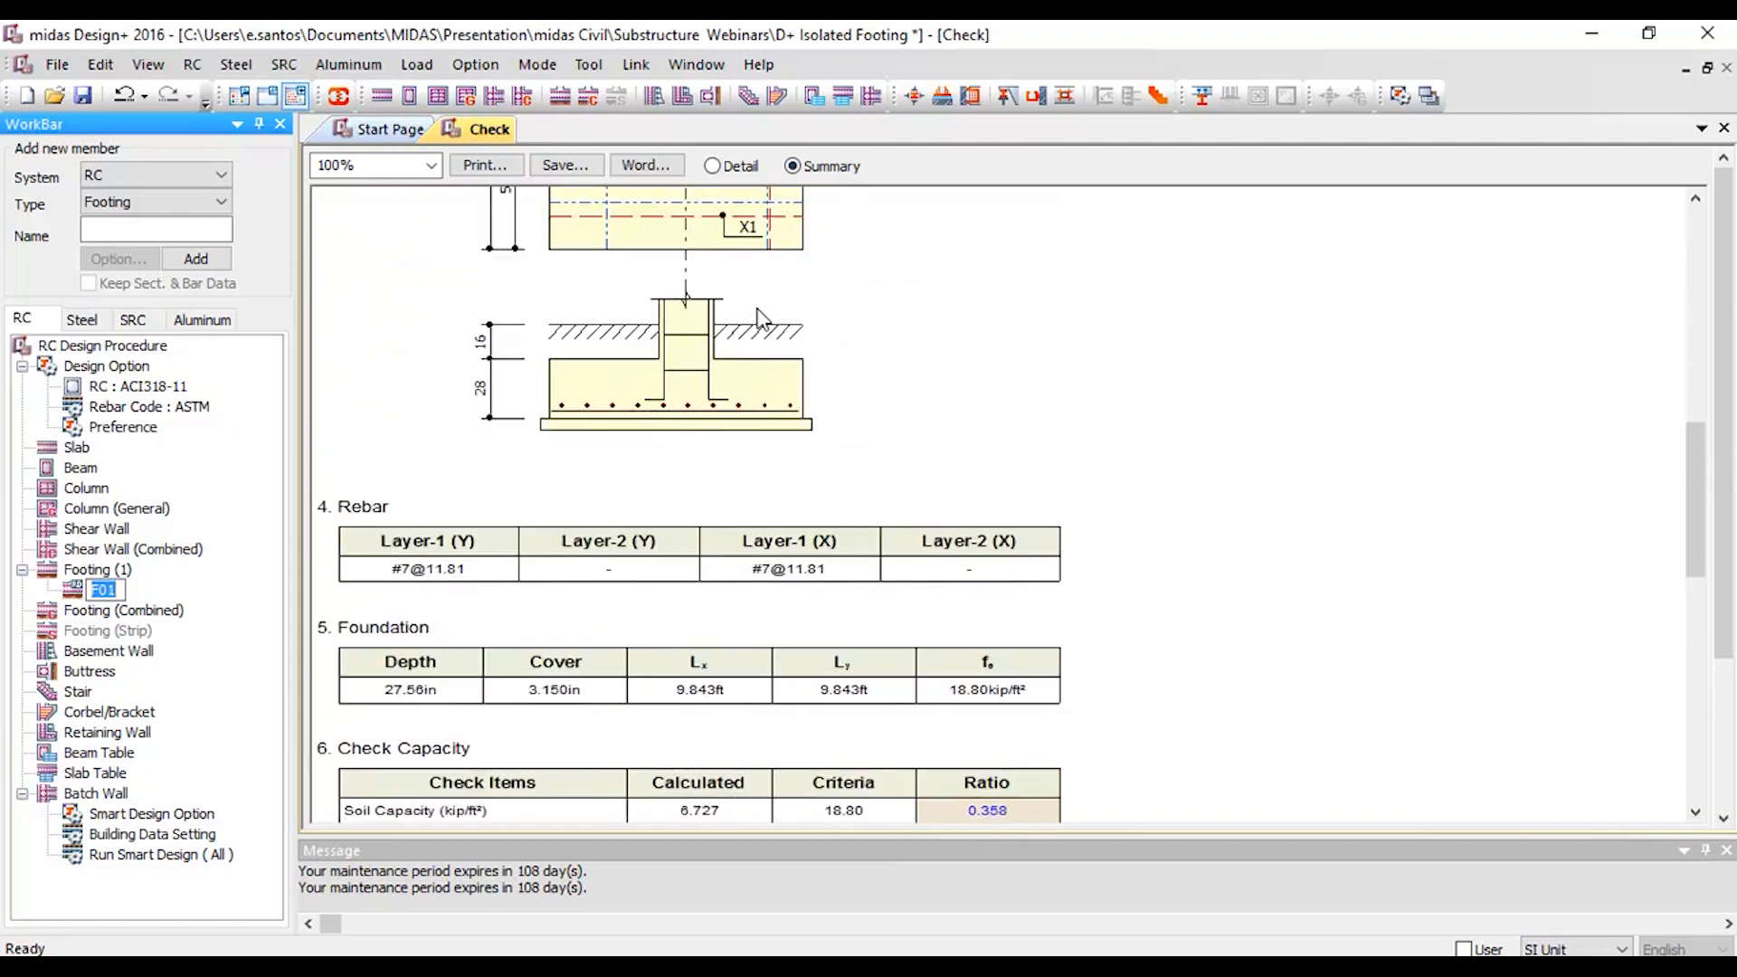
# - Show the detailed report for footing F01 at 150% zoom and examine its load, soil, shear, moment and rebar checks
pyautogui.click(714, 165)
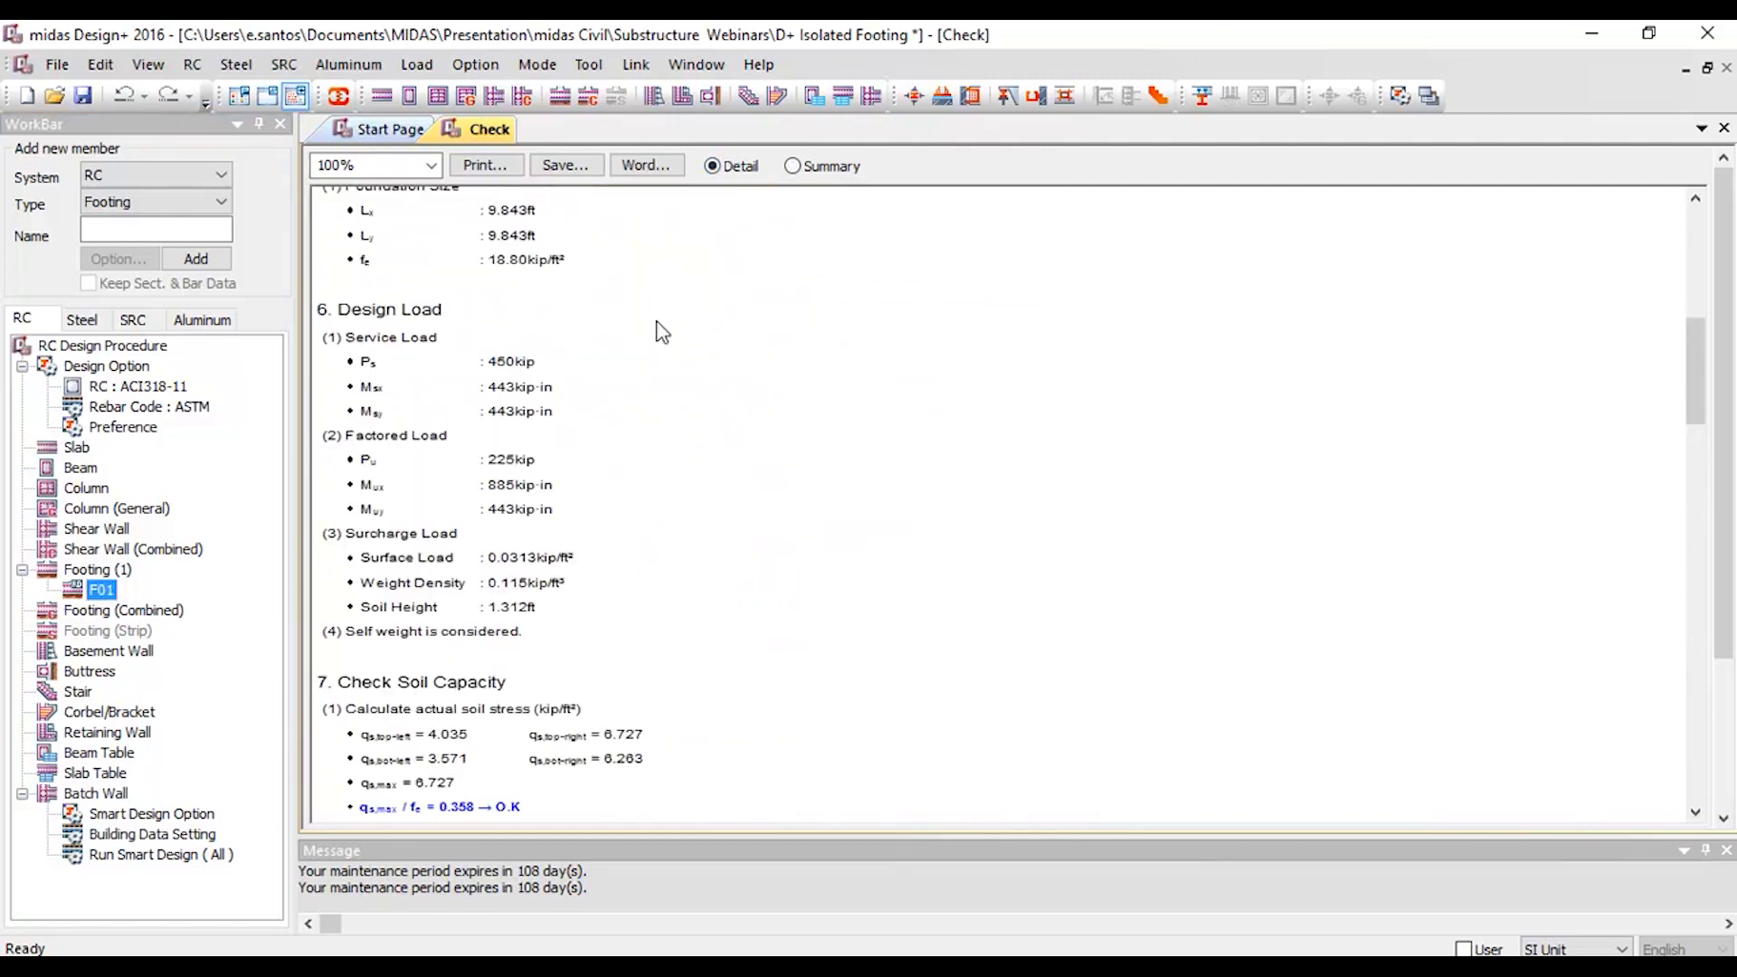
pyautogui.scroll(11, 685, 299)
pyautogui.scroll(-8, 660, 328)
pyautogui.scroll(-7, 656, 330)
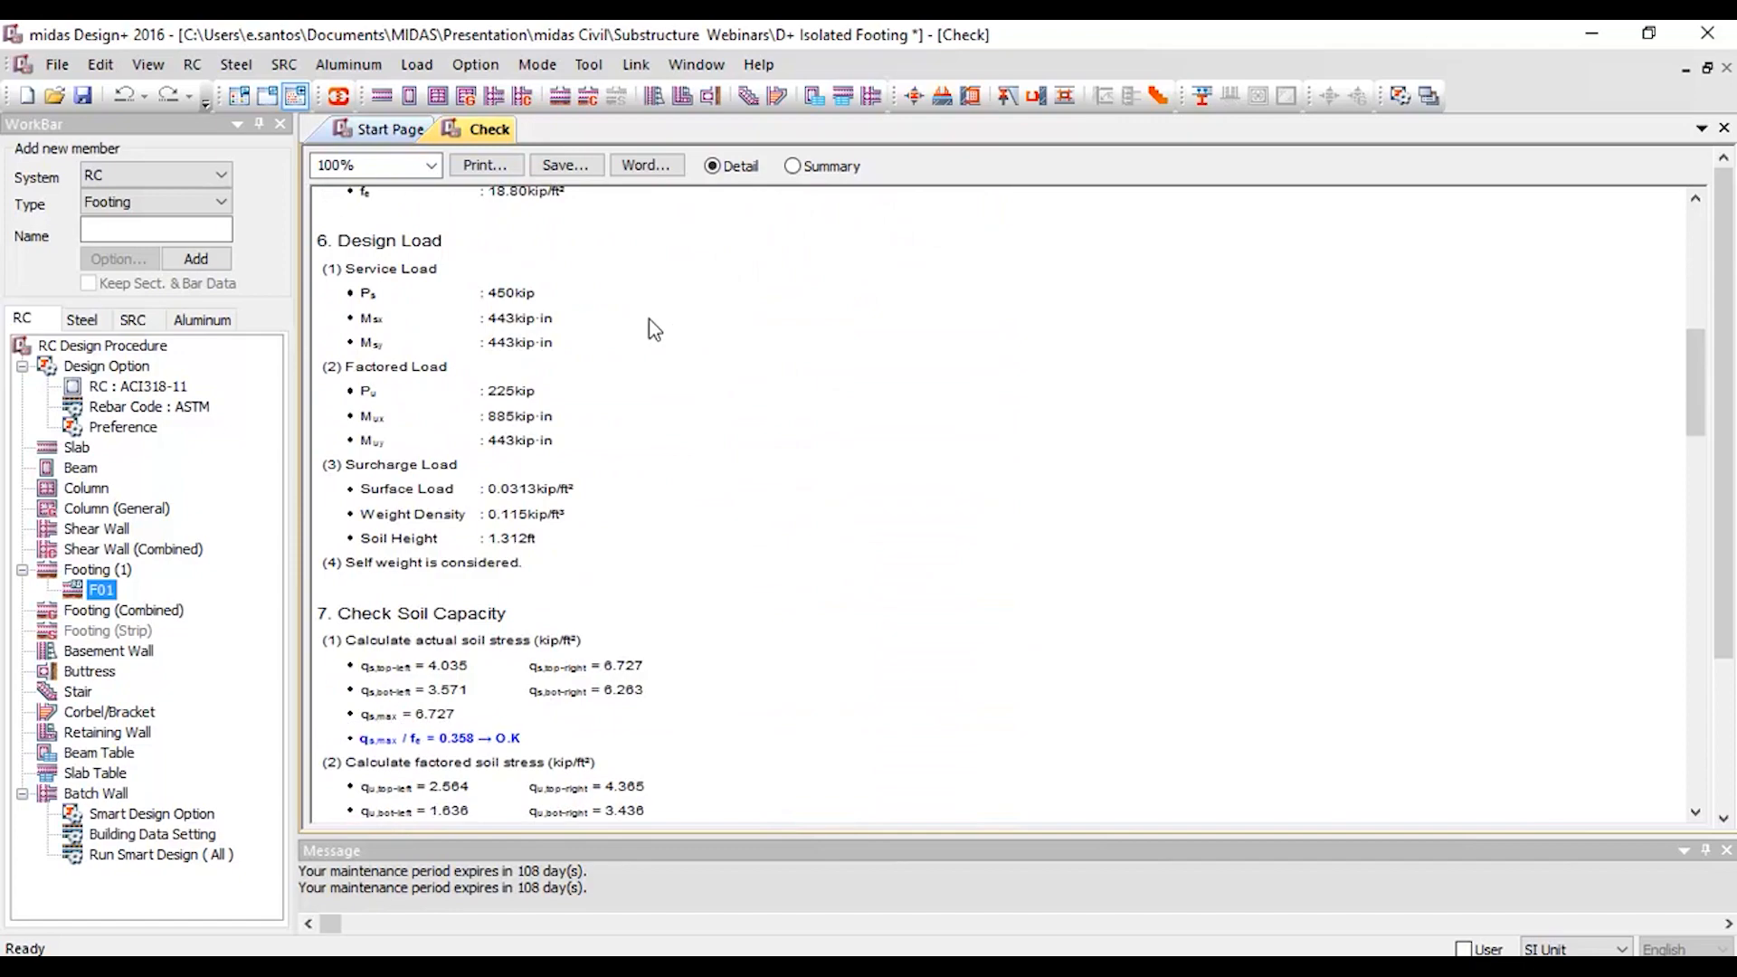
pyautogui.scroll(1, 633, 525)
pyautogui.keyDown('ctrl'); pyautogui.scroll(1, 633, 529); pyautogui.keyUp('ctrl')
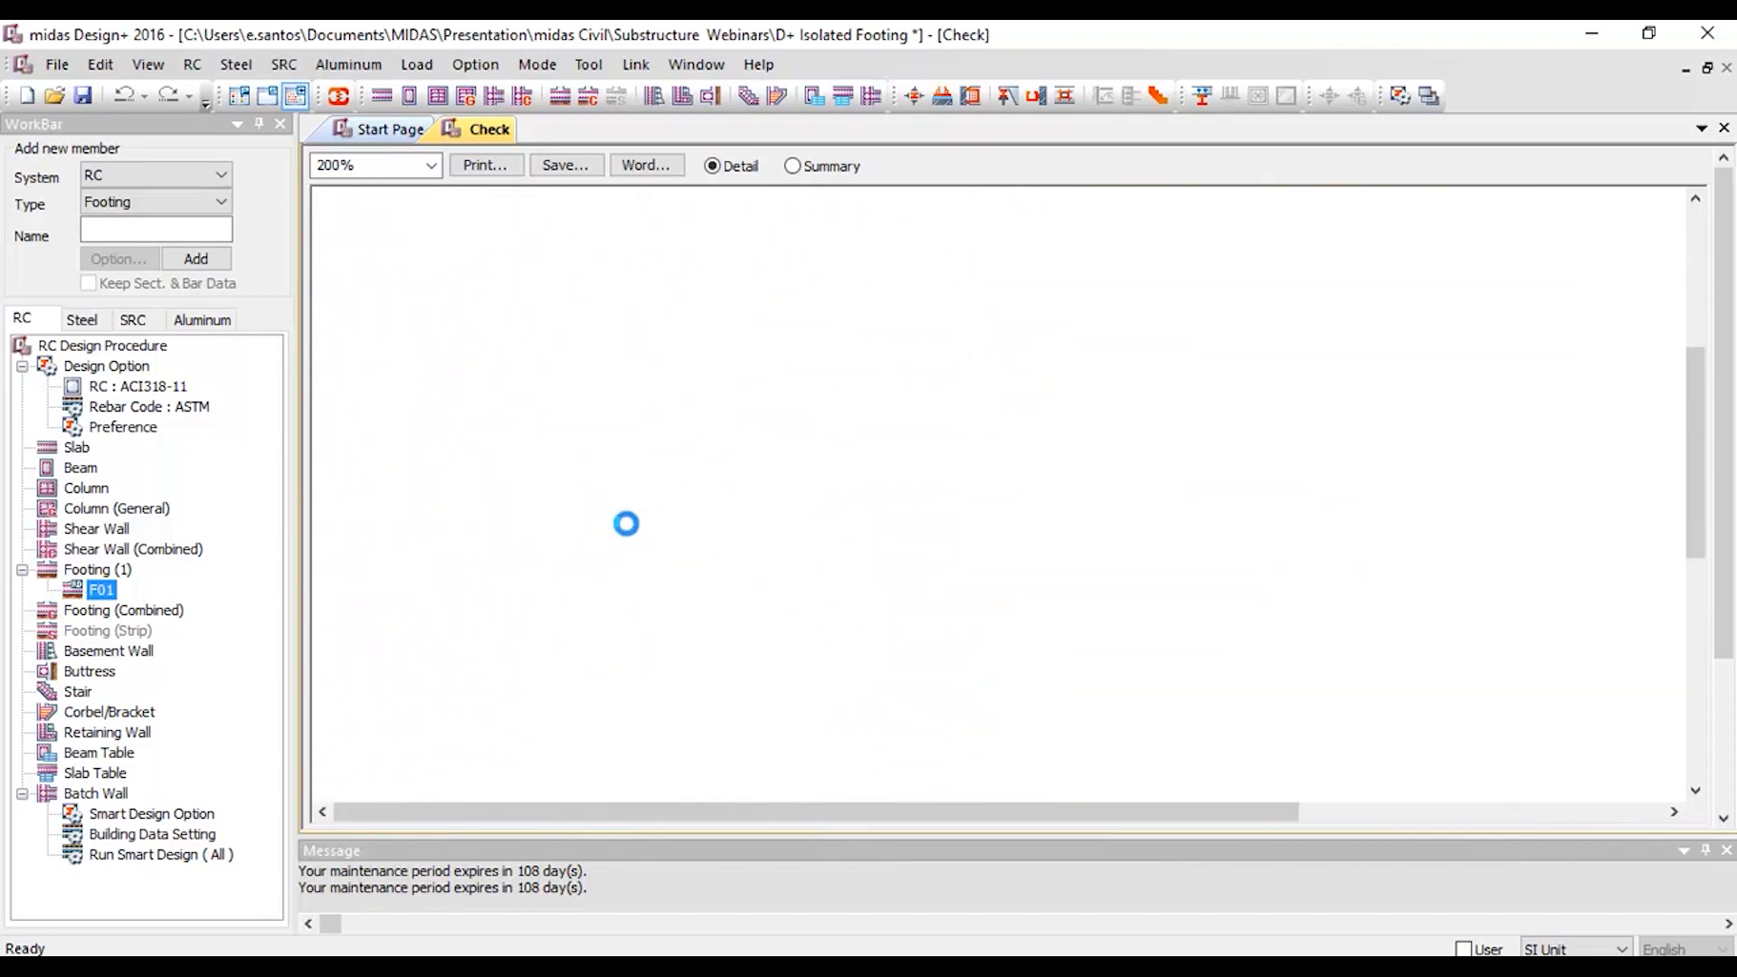
pyautogui.scroll(-12, 631, 534)
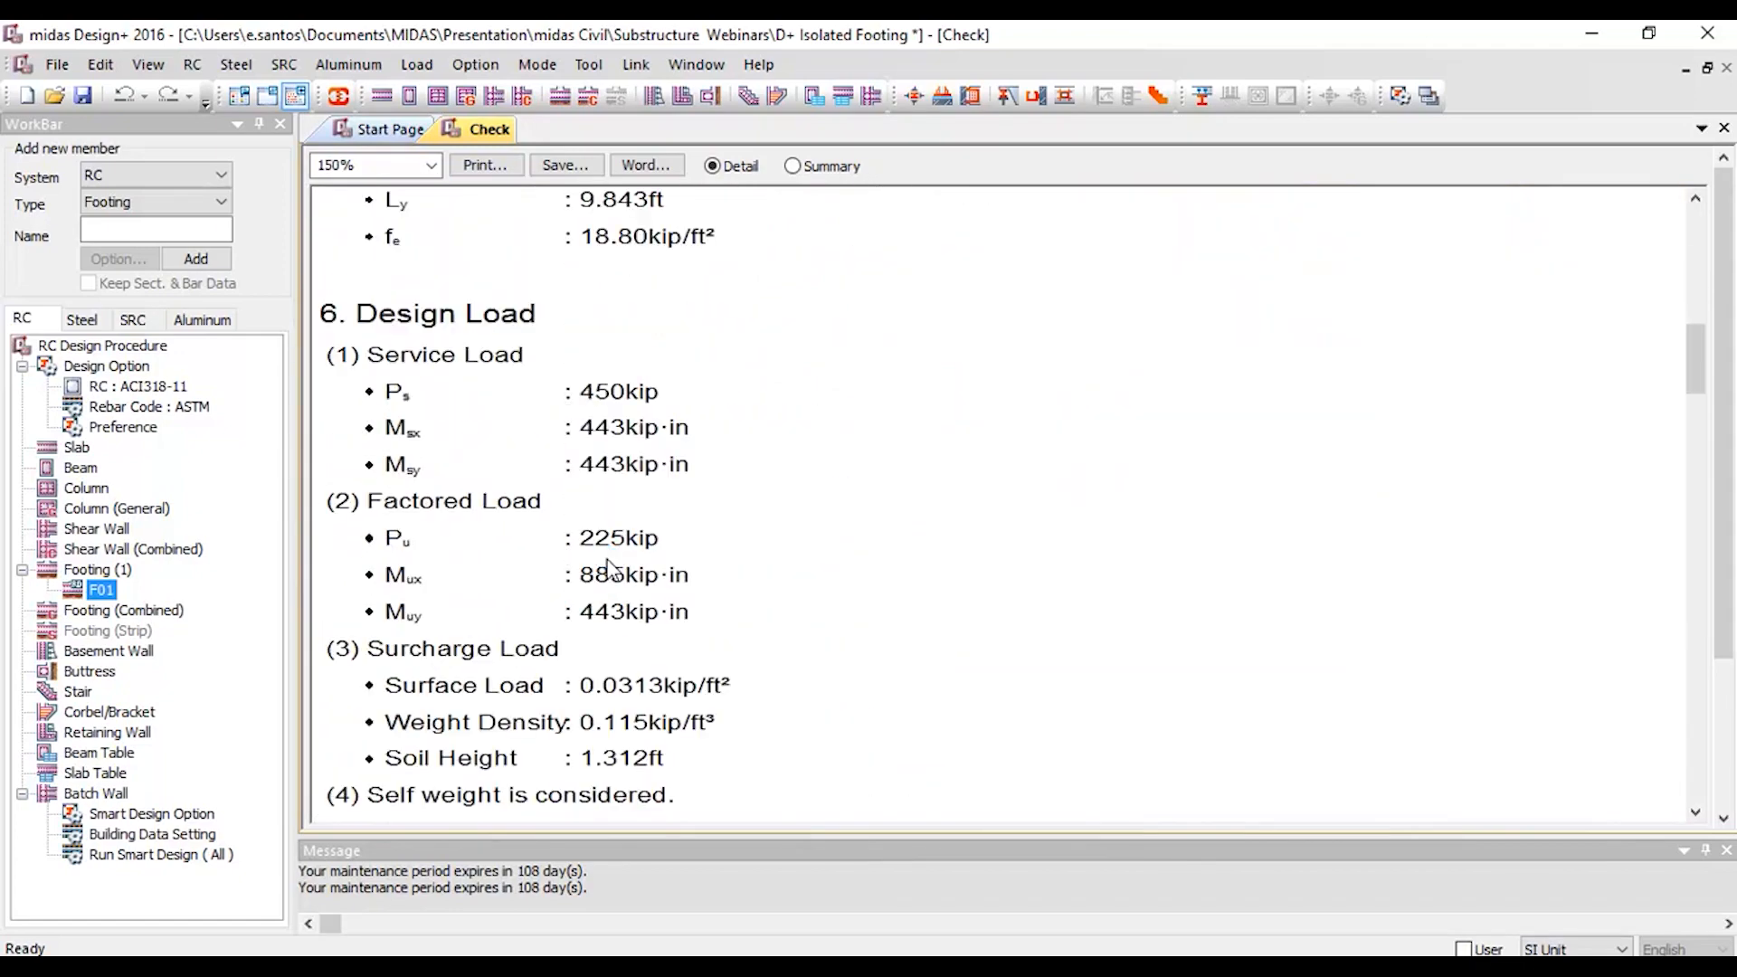
pyautogui.scroll(-15, 613, 559)
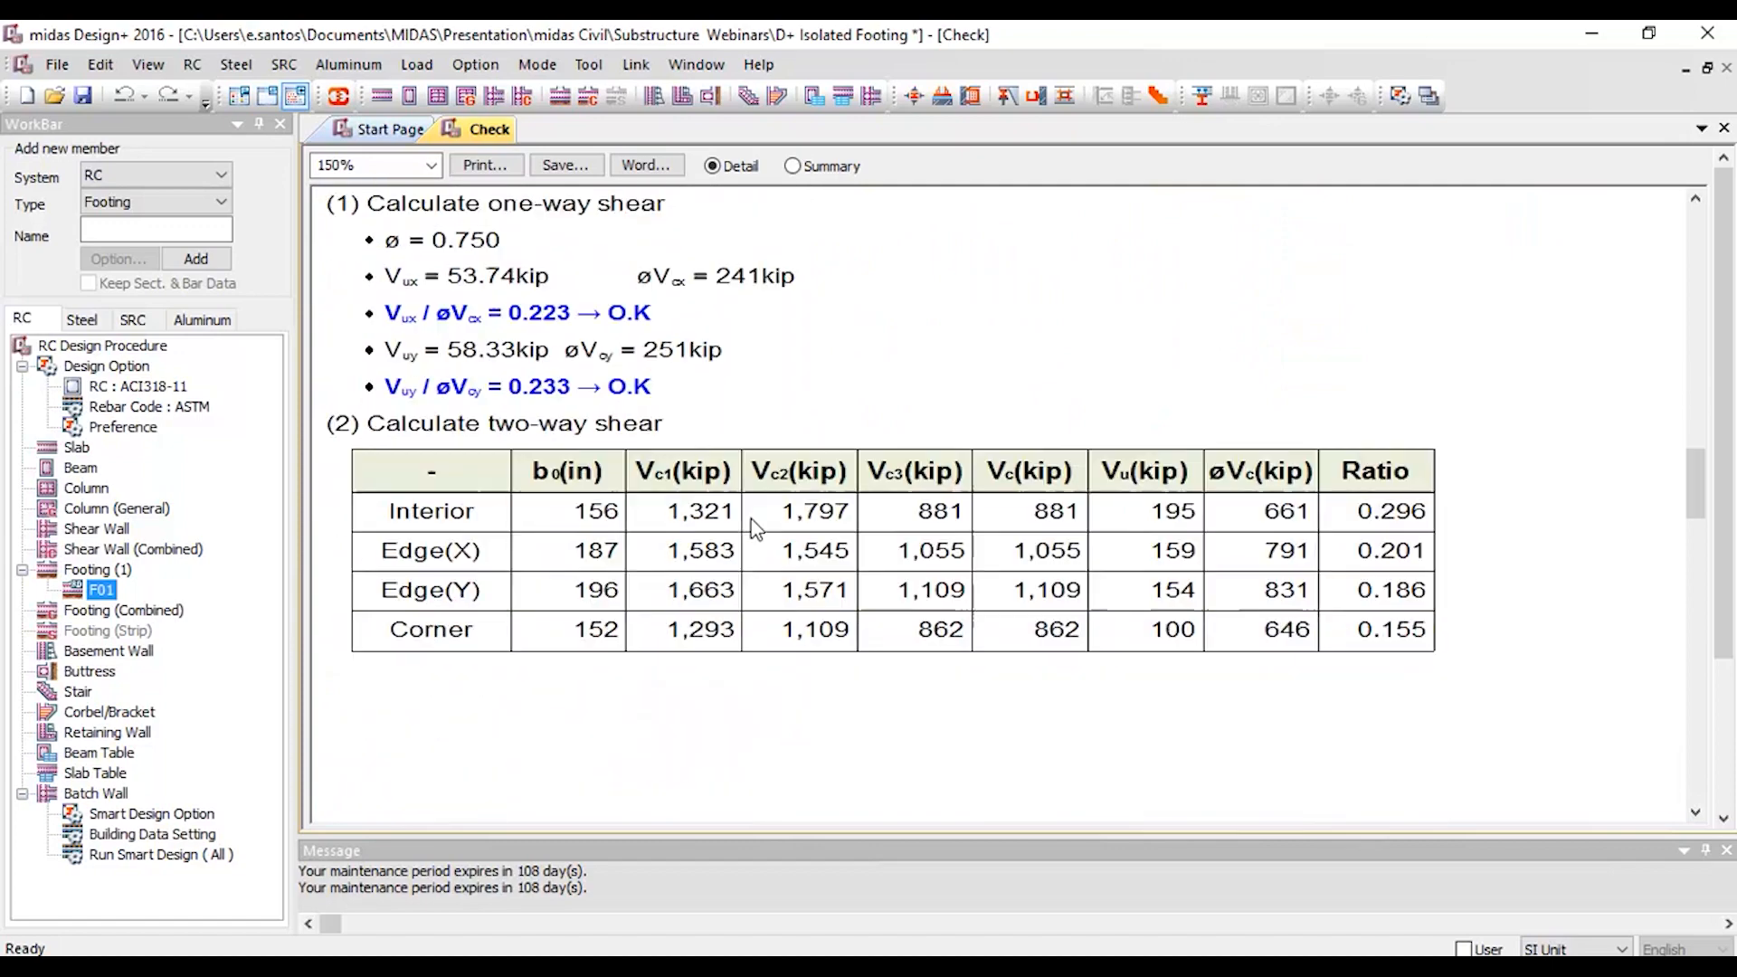
pyautogui.scroll(-3, 731, 534)
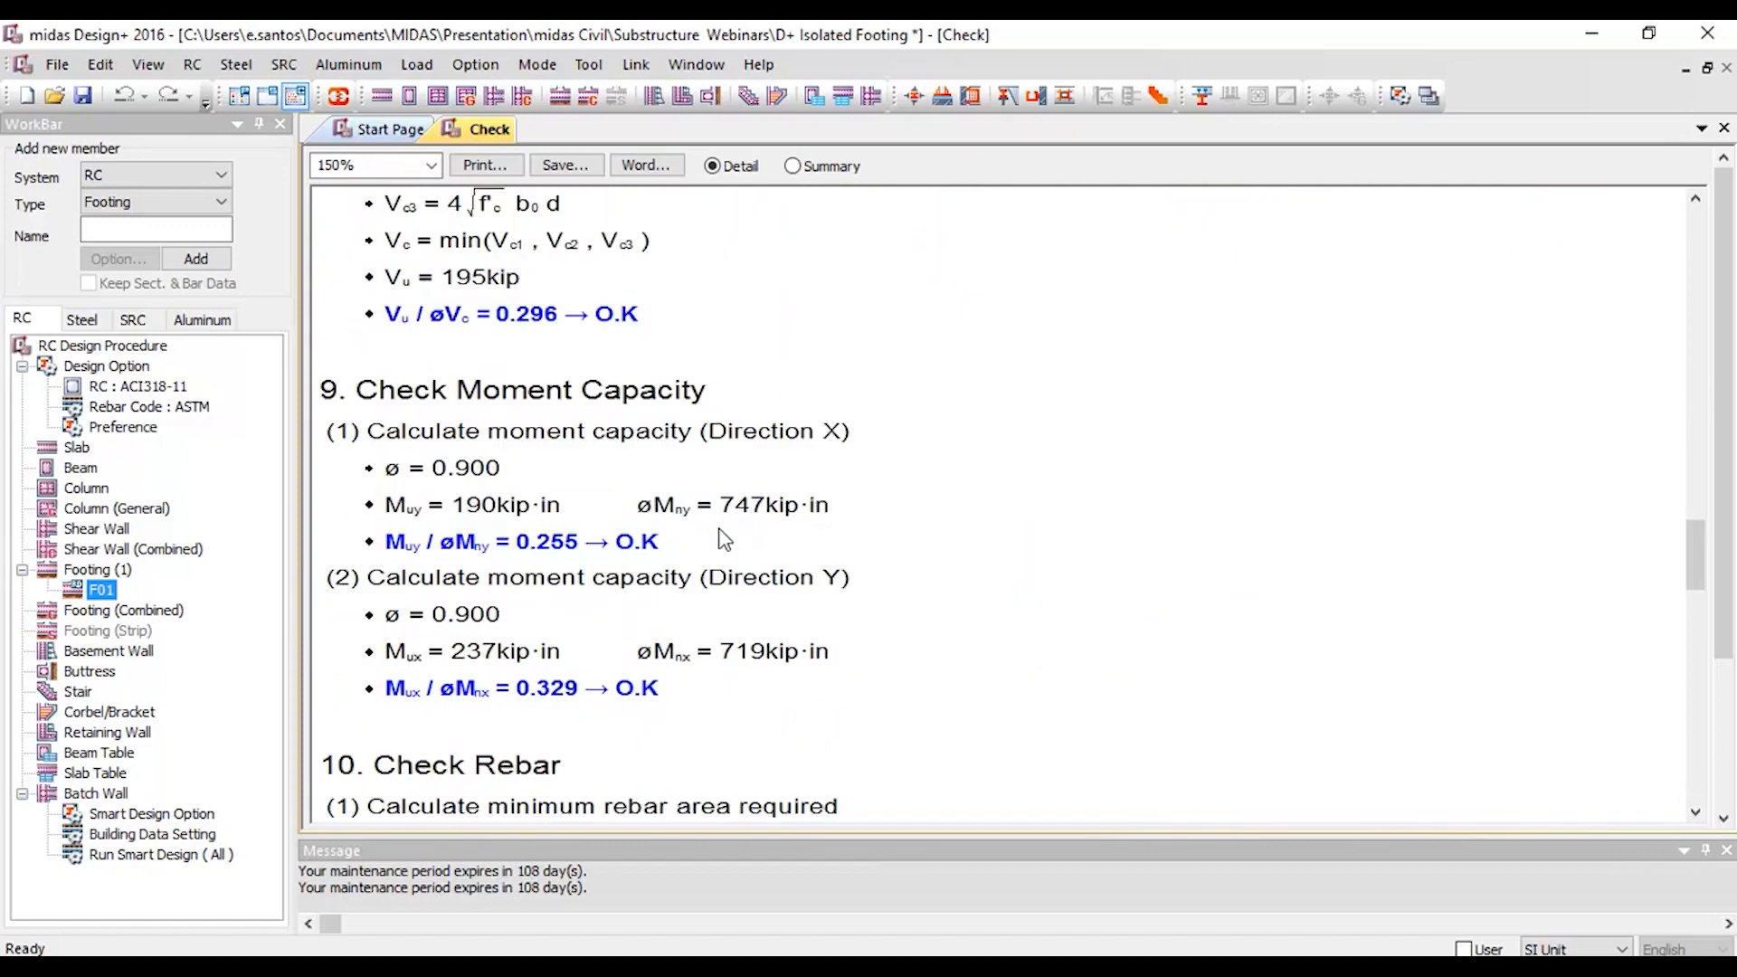
pyautogui.scroll(-15, 724, 540)
pyautogui.scroll(9, 720, 537)
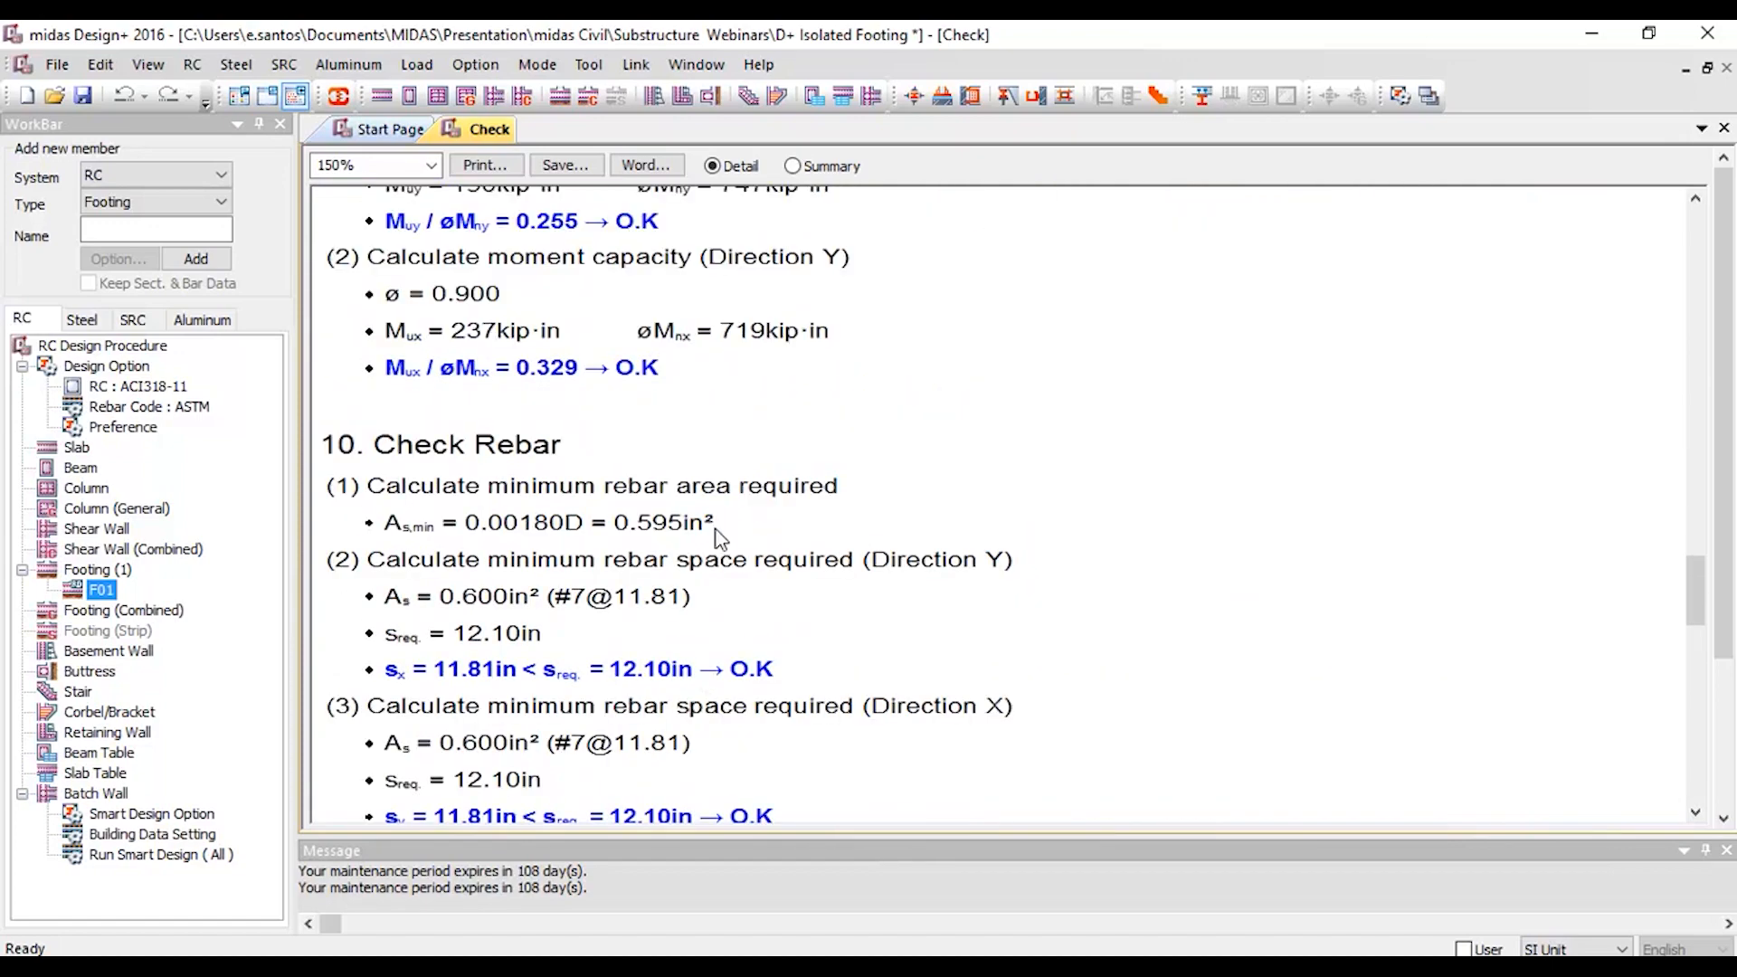
# - Add a new RC column member and open its detailed check report
pyautogui.rightClick(89, 494)
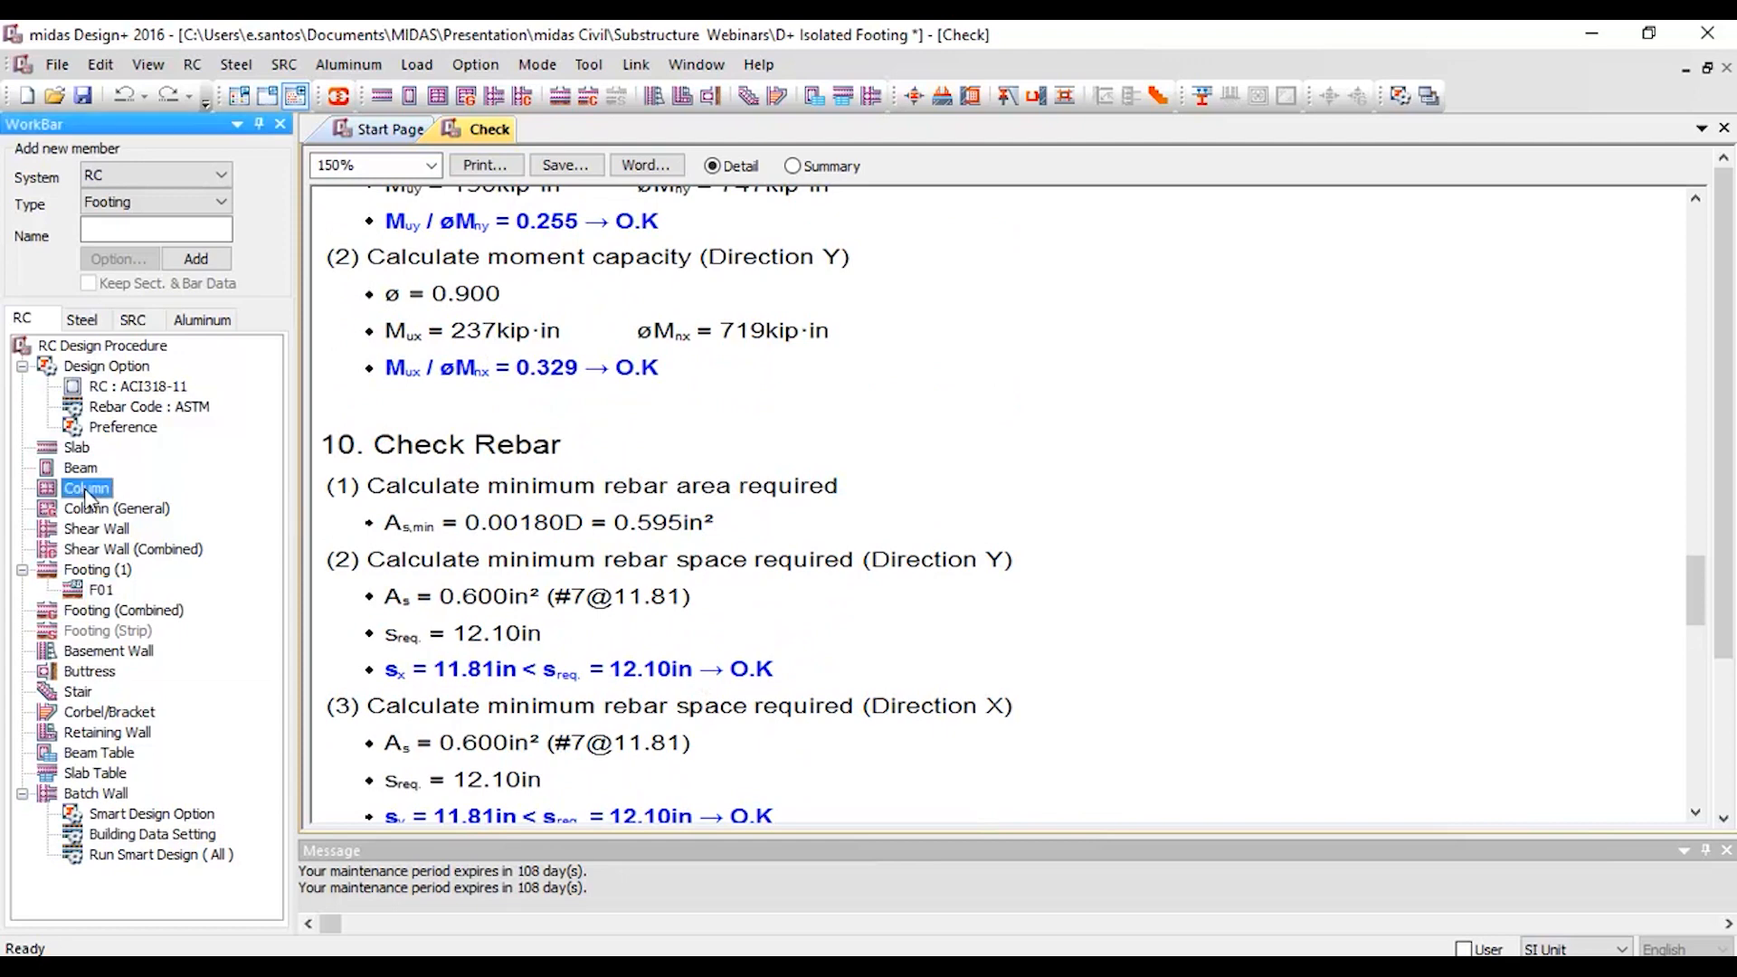
pyautogui.click(90, 504)
pyautogui.click(22, 488)
pyautogui.click(102, 509)
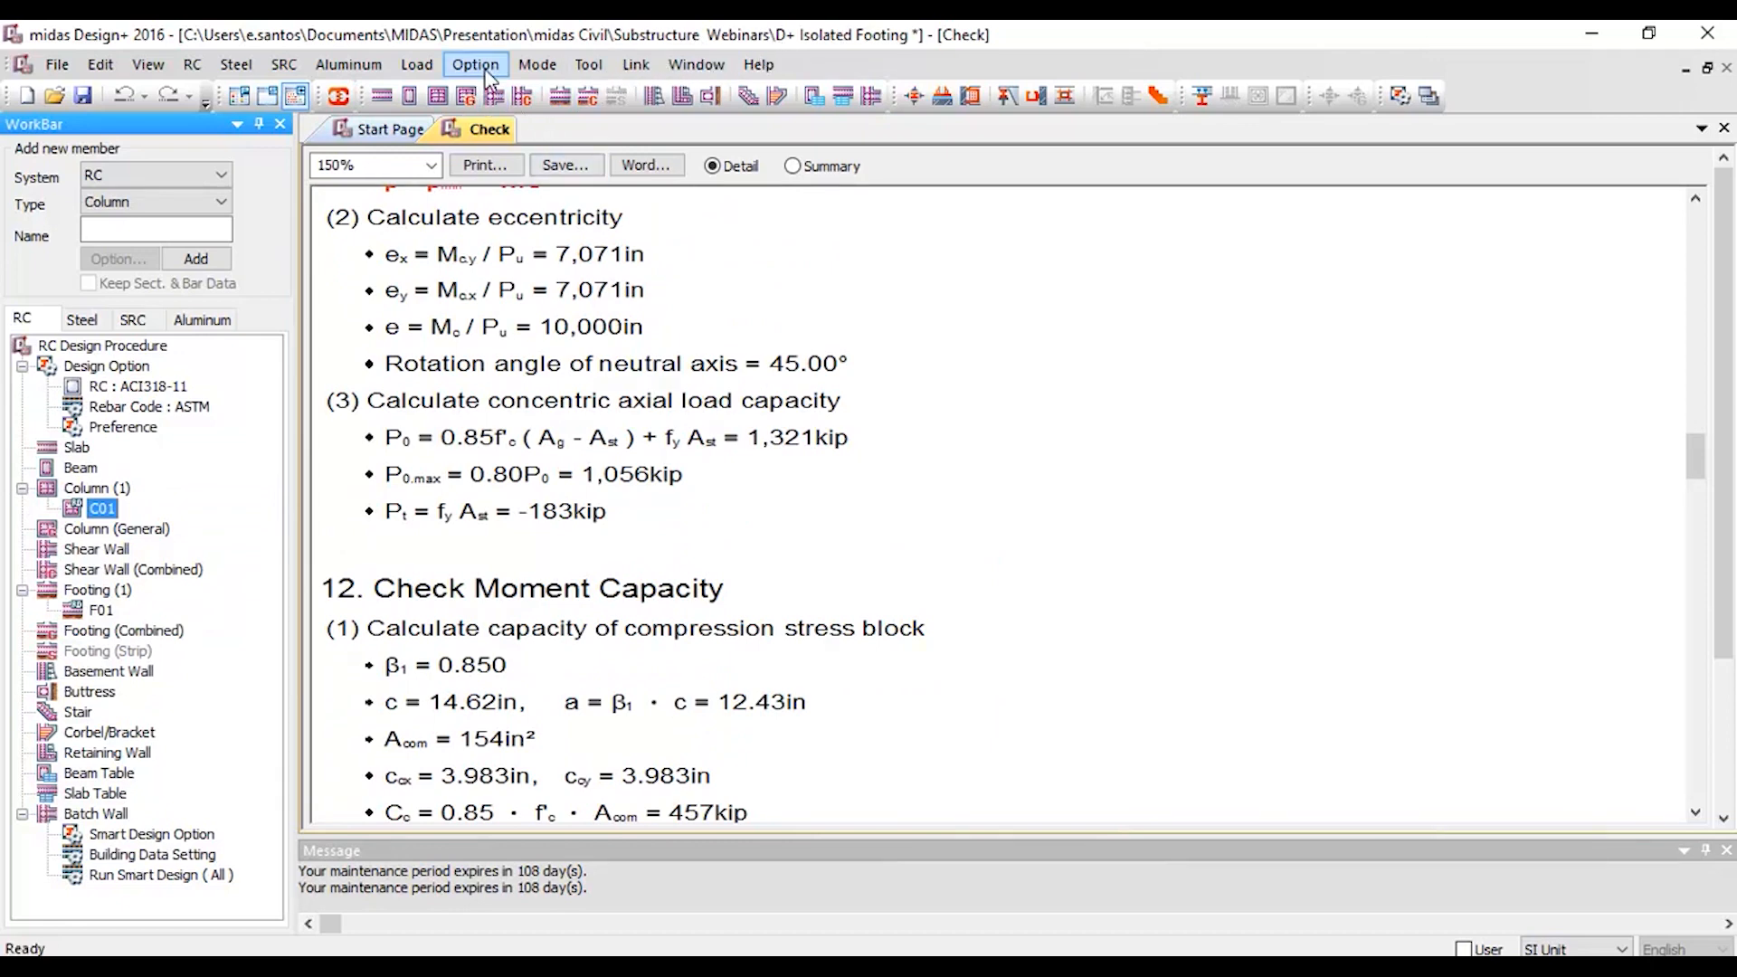
# - Return to Project Mode and change the new column's shape to circular
pyautogui.click(536, 64)
pyautogui.click(574, 88)
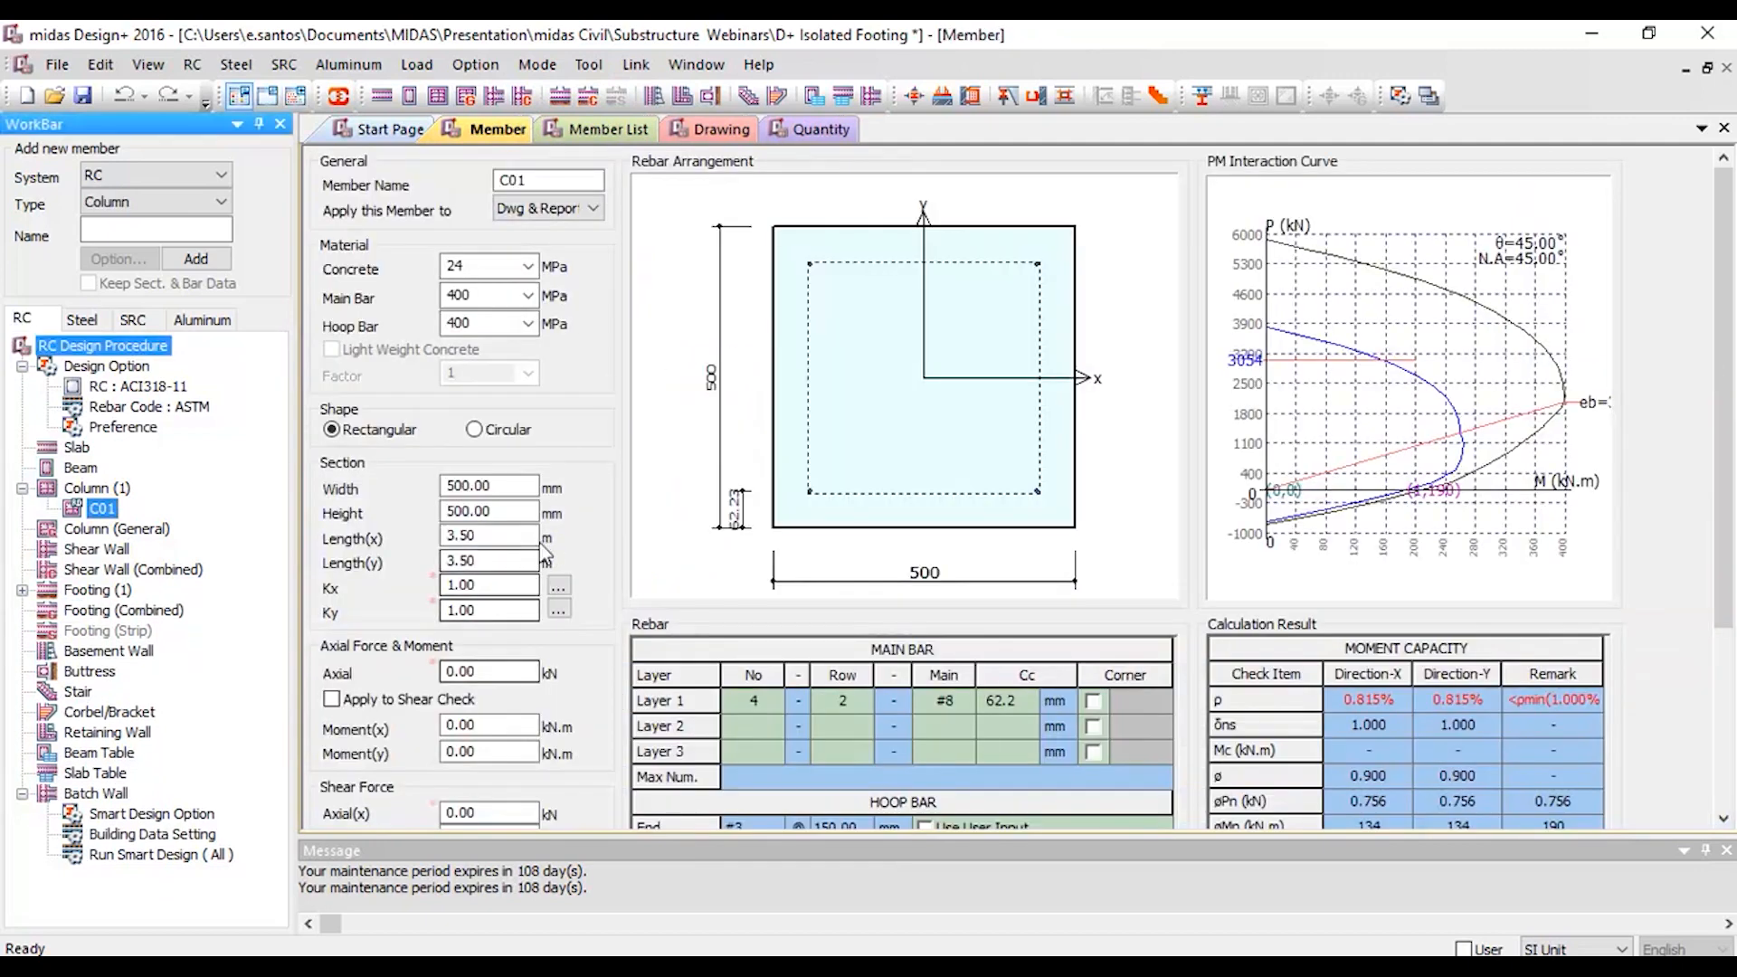
pyautogui.click(488, 429)
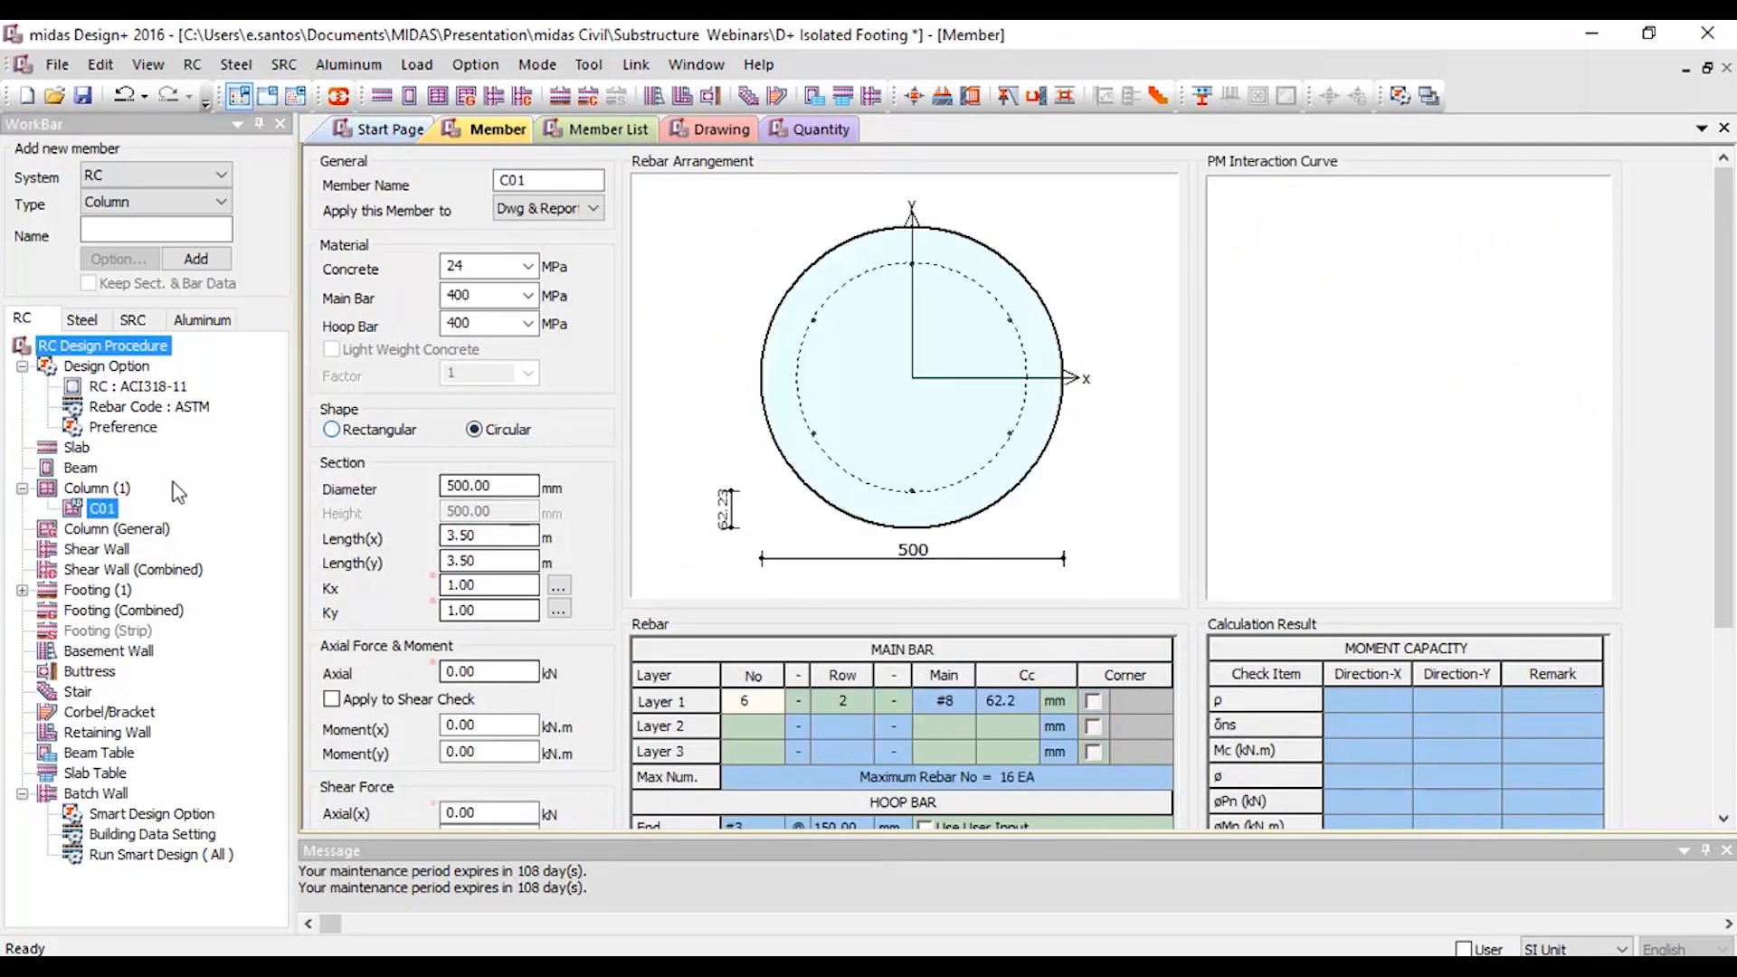
# - Add a general-section RC column member and open its section data
pyautogui.rightClick(107, 530)
pyautogui.click(116, 572)
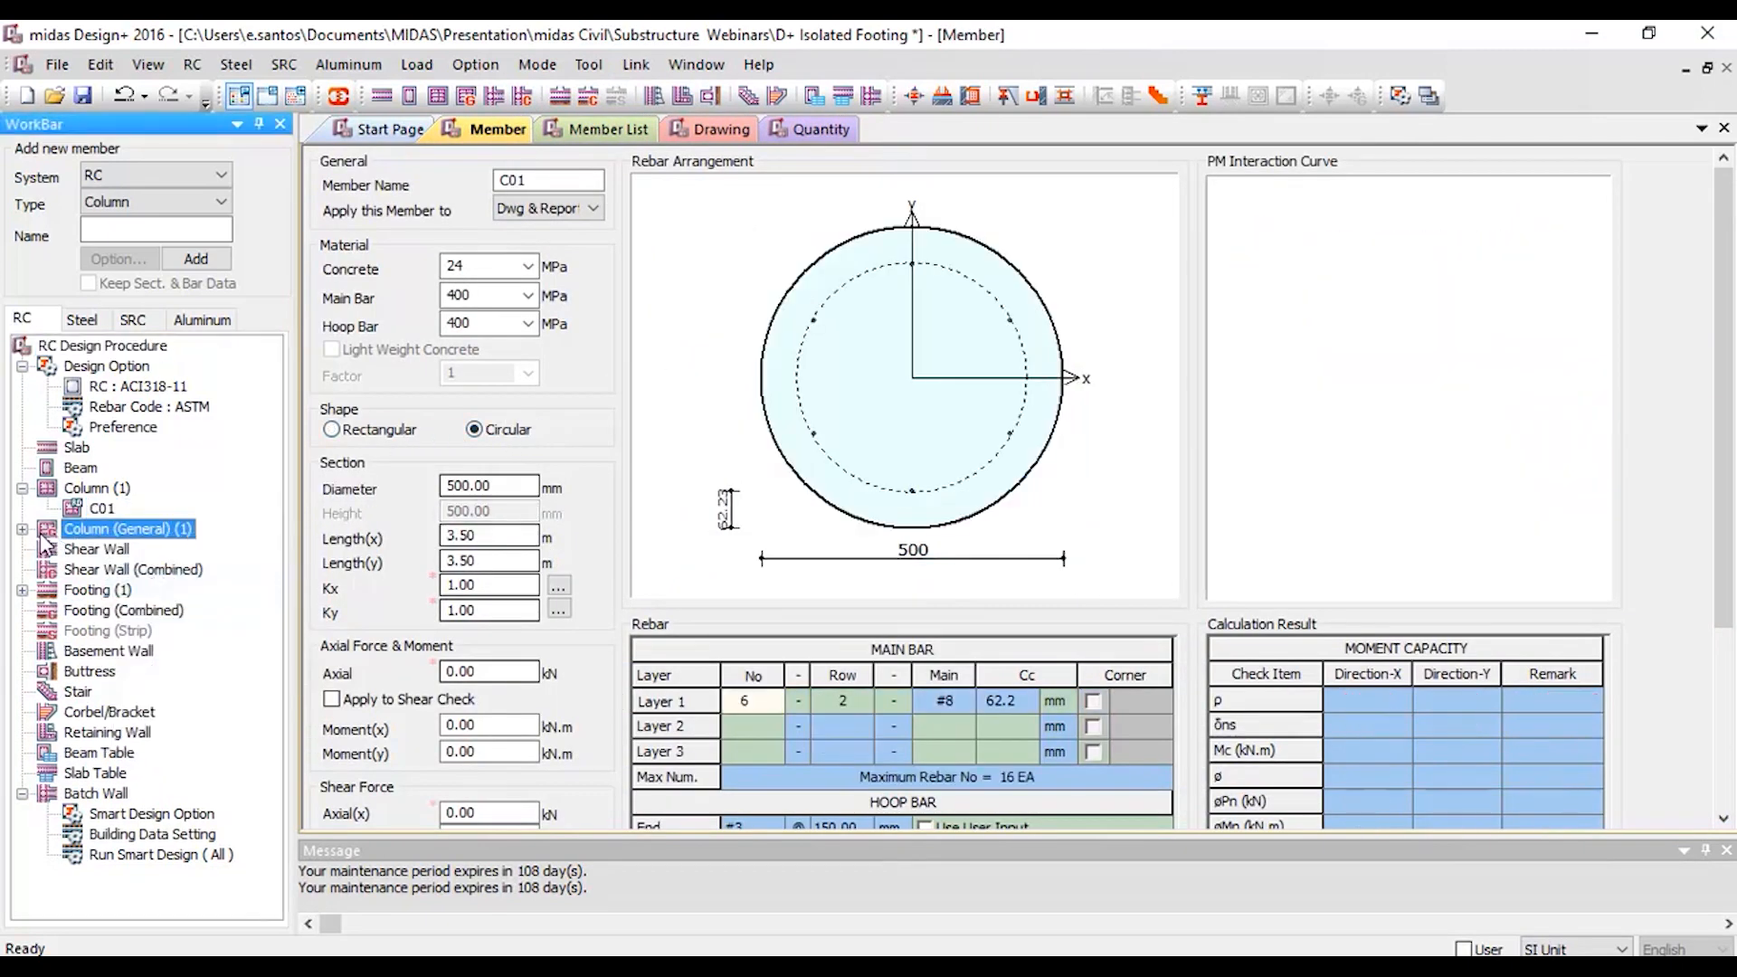
pyautogui.click(21, 529)
pyautogui.doubleClick(74, 549)
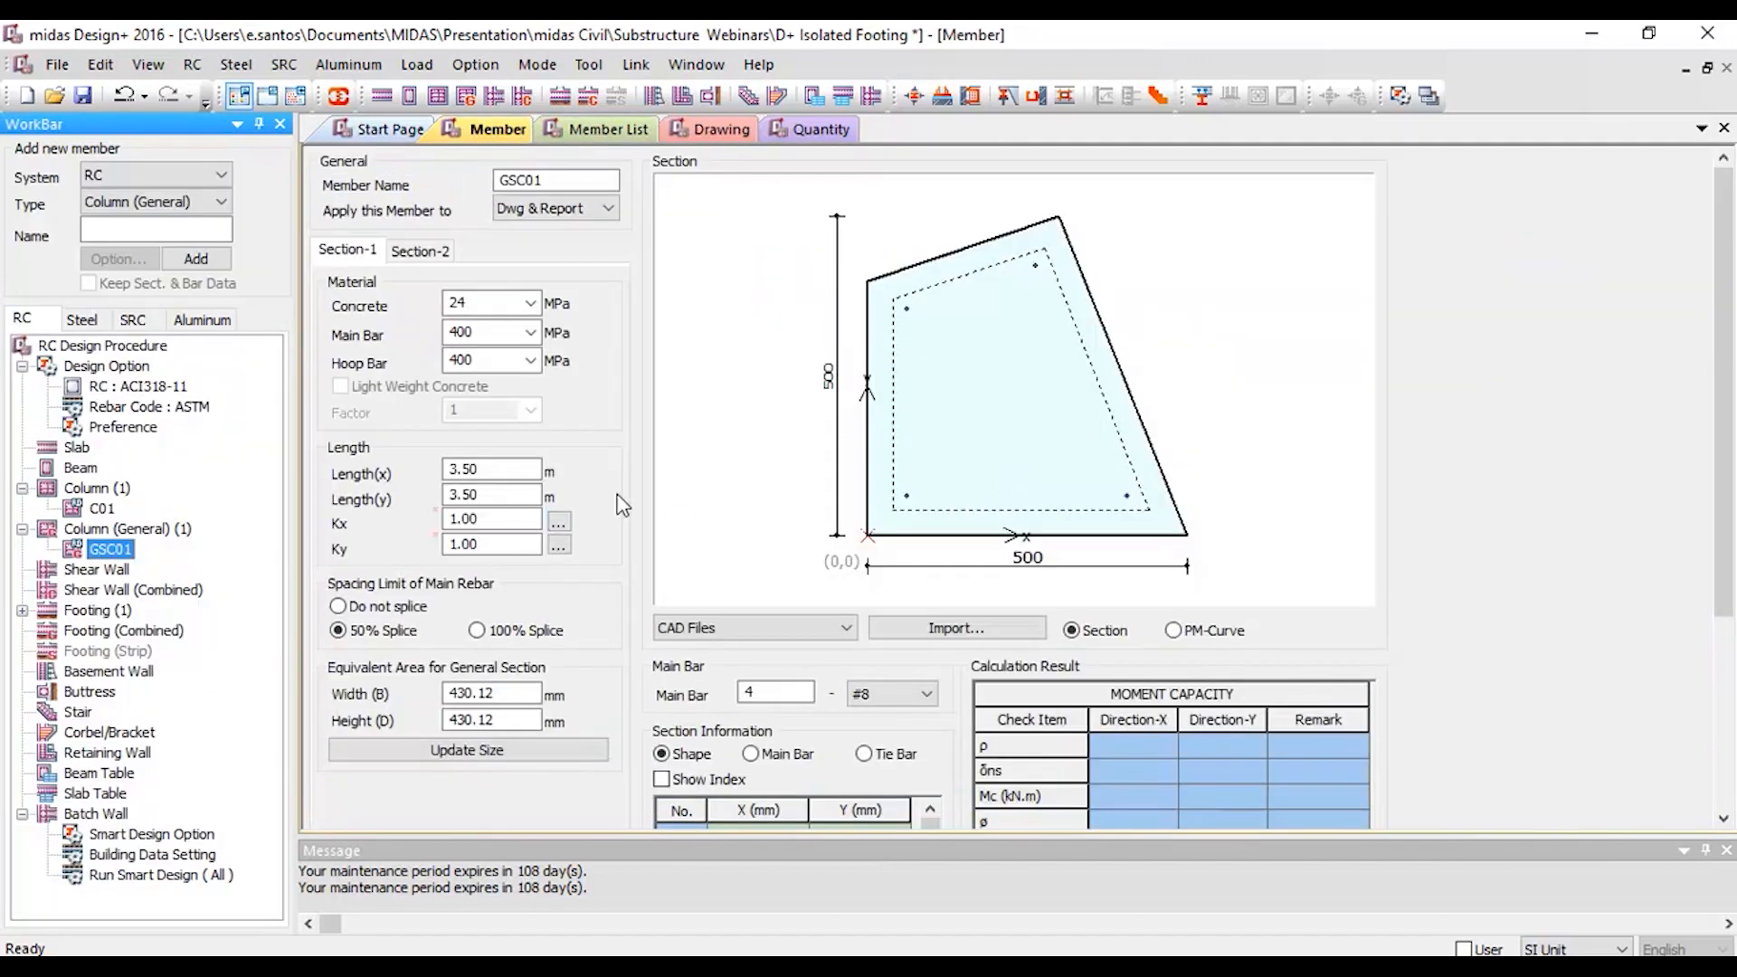
pyautogui.moveTo(1725, 351); pyautogui.dragTo(1688, 301)
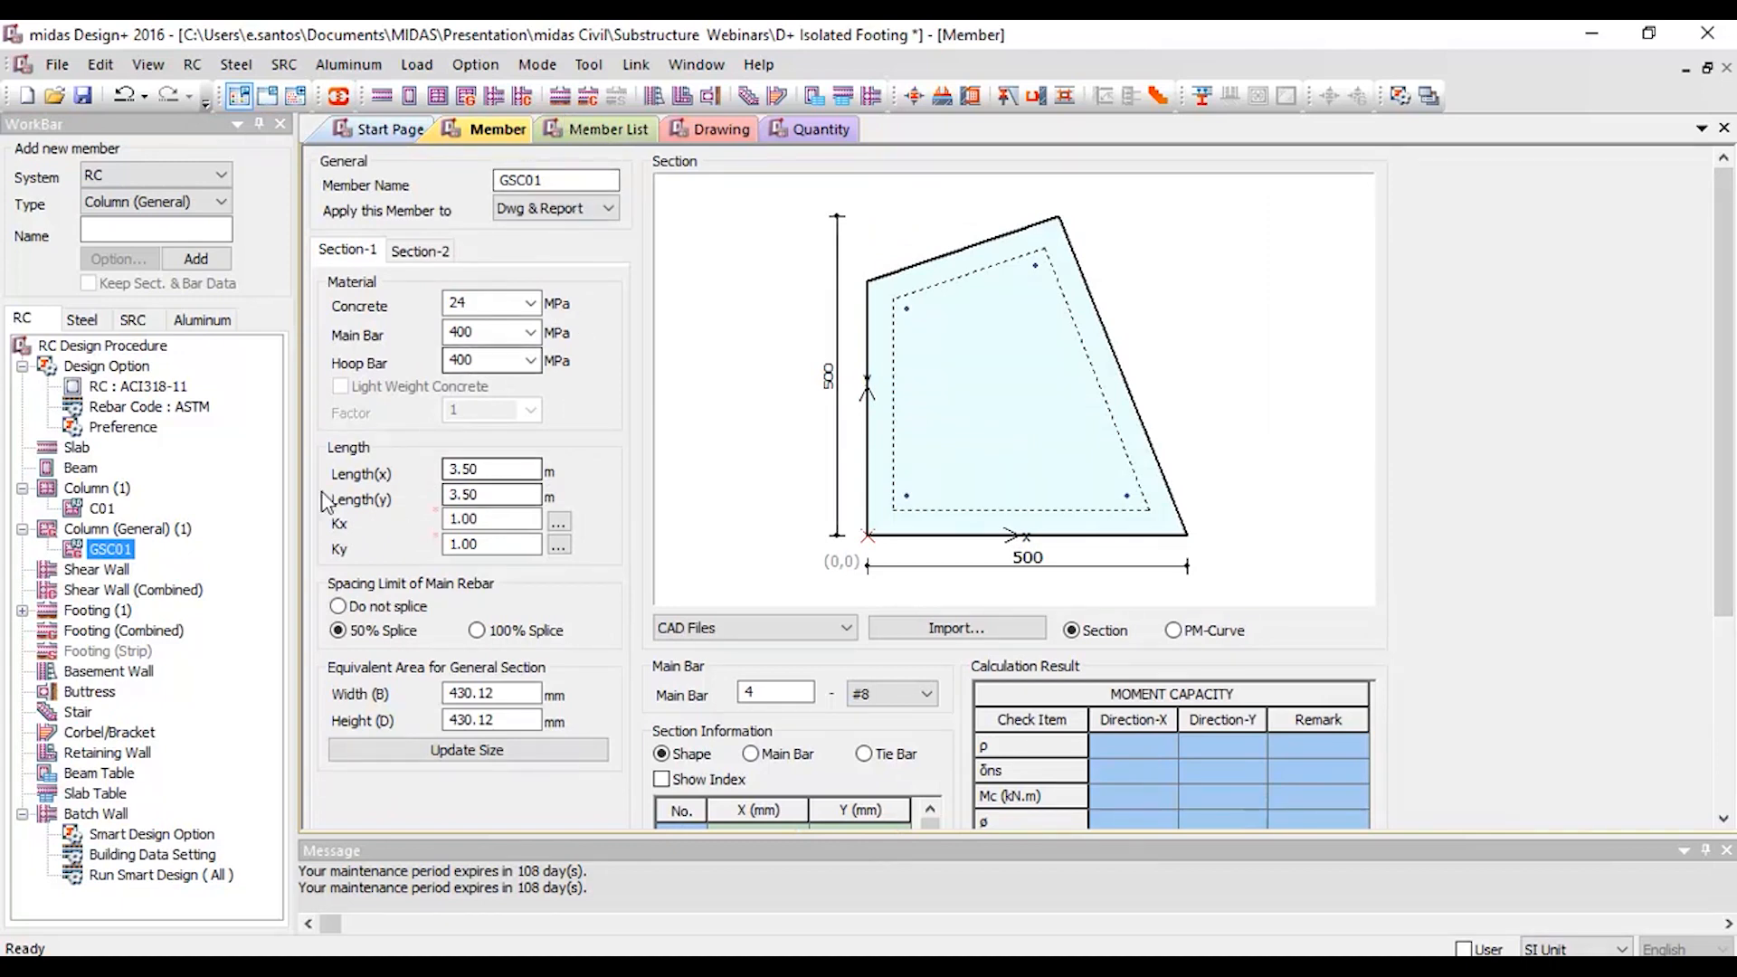
# - Select footing F01 and create the RC footing quantity table
pyautogui.click(47, 611)
pyautogui.click(22, 611)
pyautogui.click(100, 630)
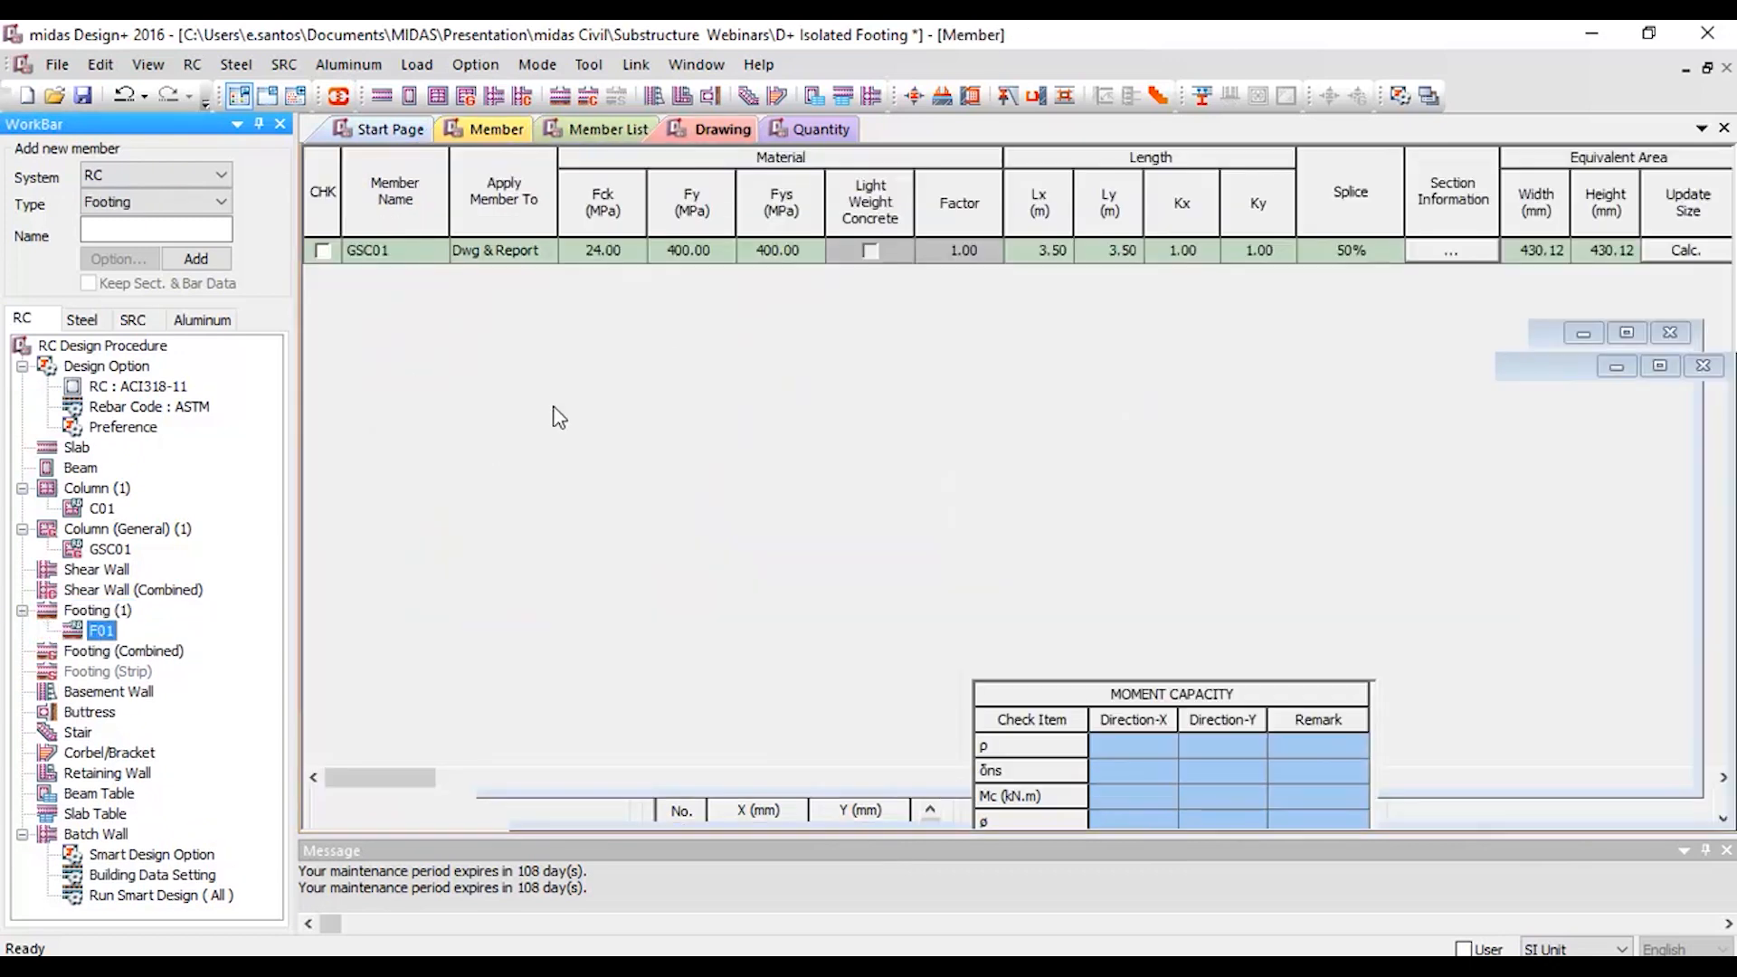
pyautogui.click(792, 129)
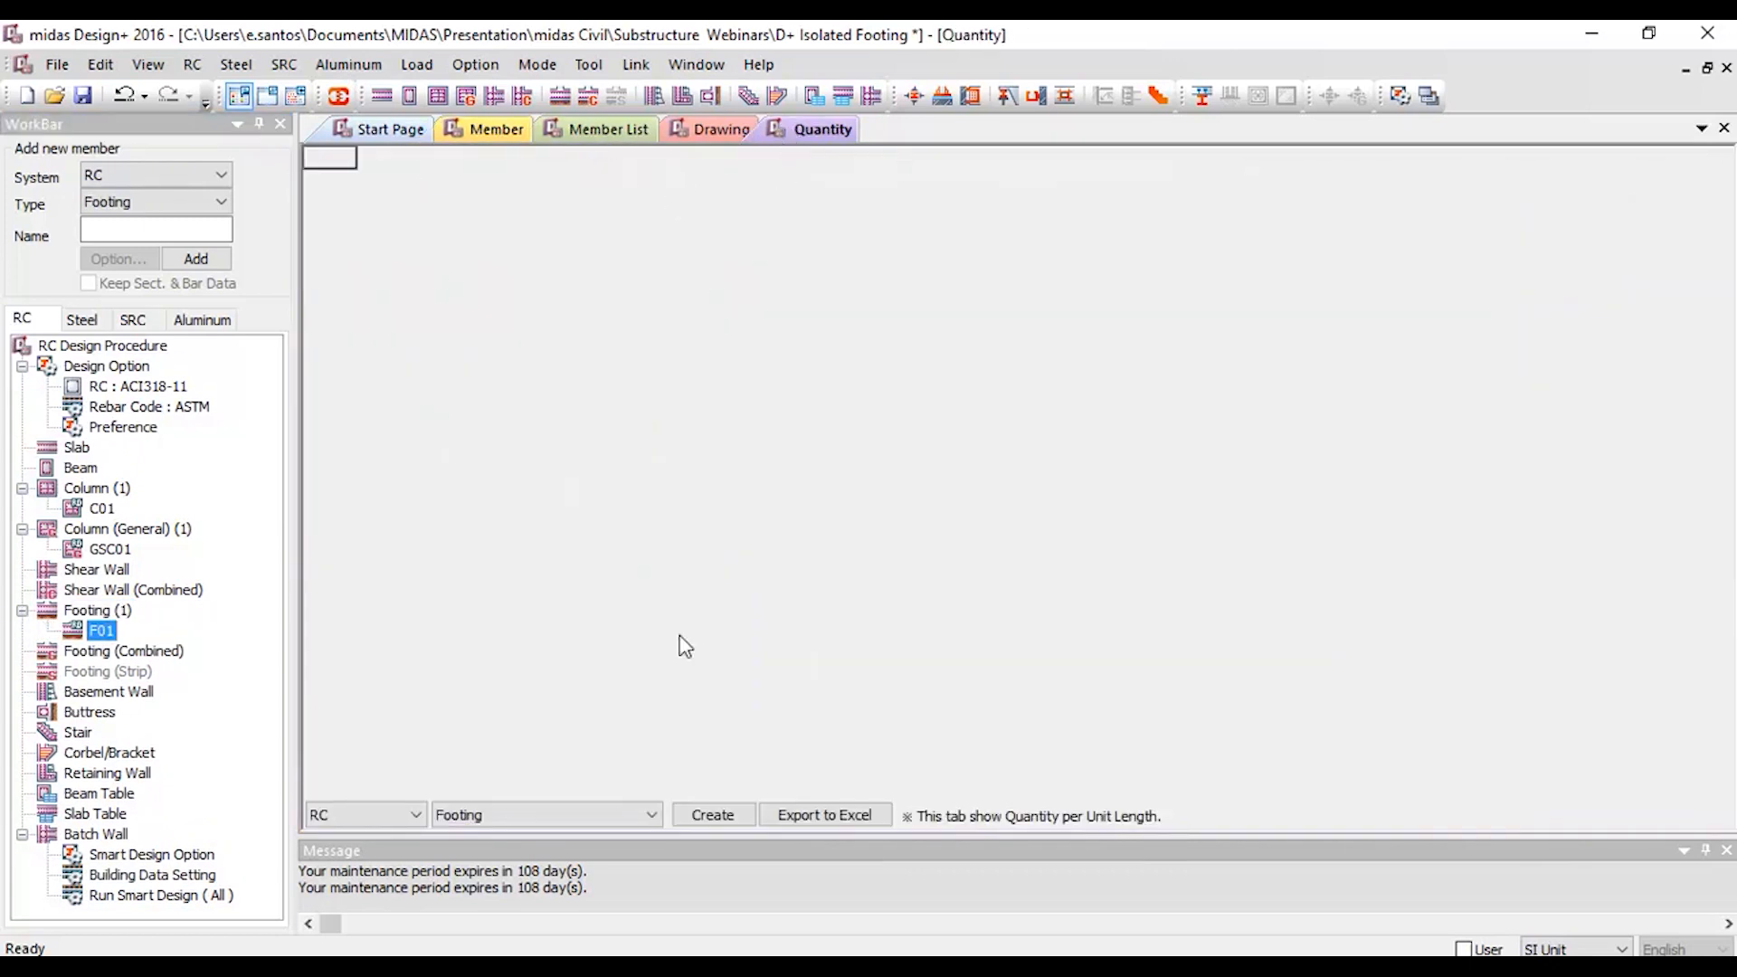
pyautogui.click(712, 816)
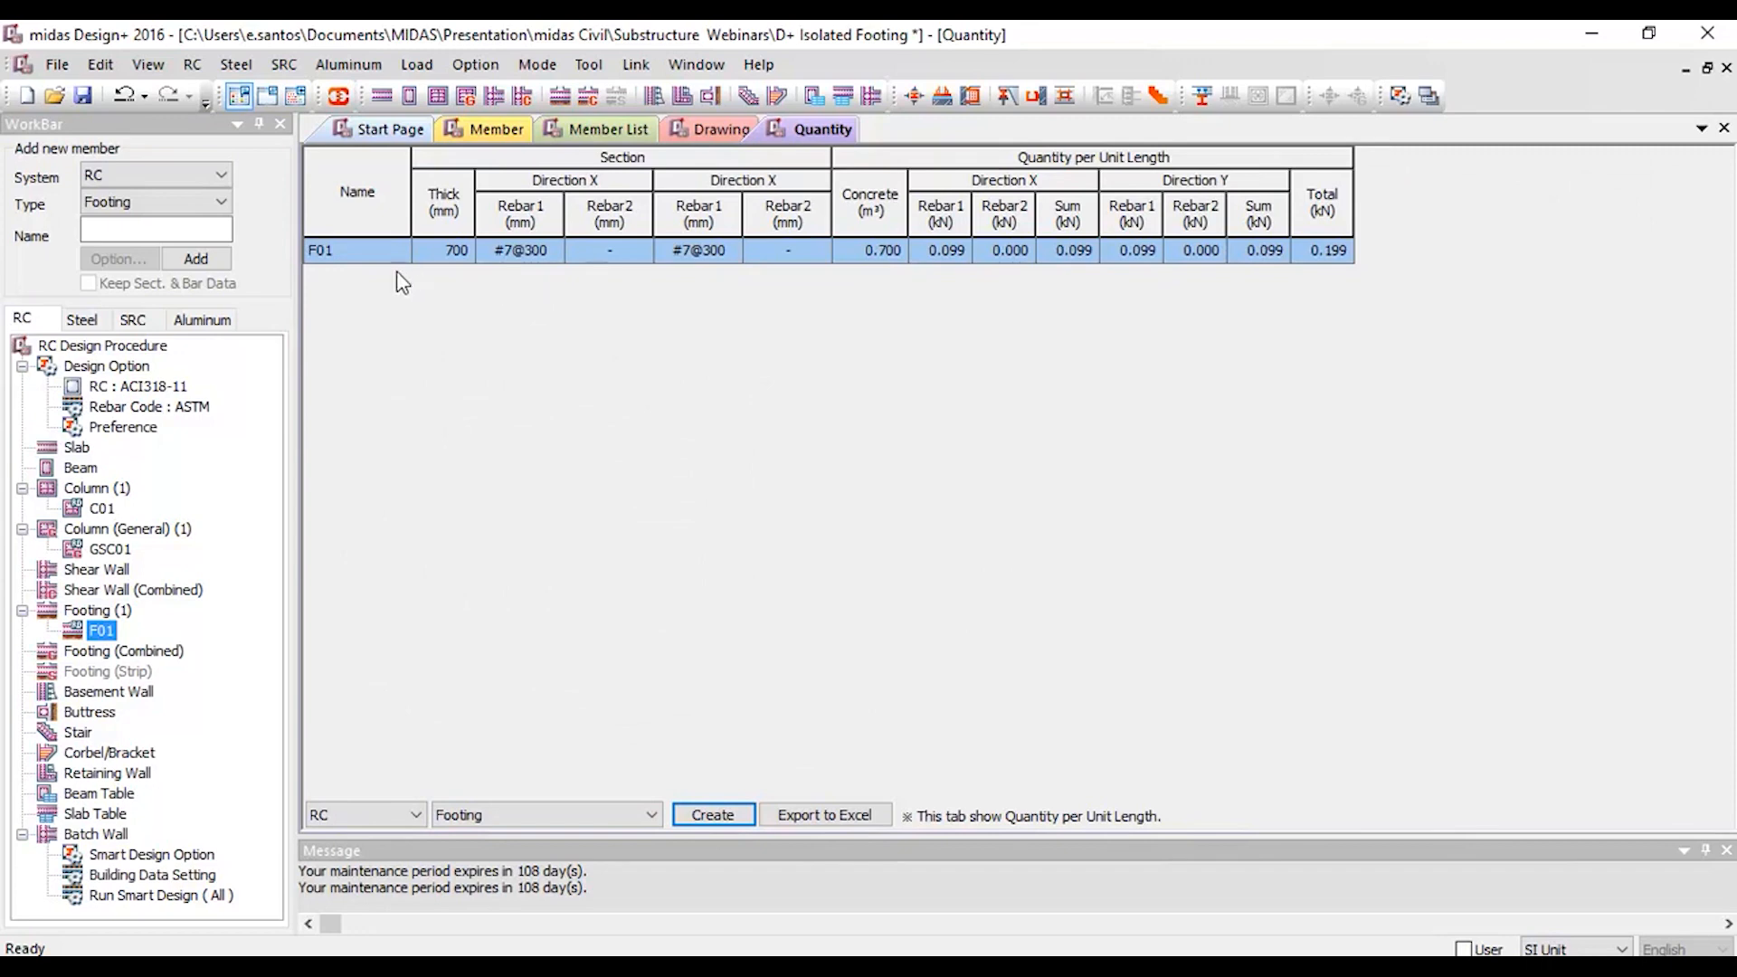
pyautogui.click(616, 249)
# - Add two more footing members while viewing the footing member list, and return to footing F01's member view
pyautogui.click(605, 129)
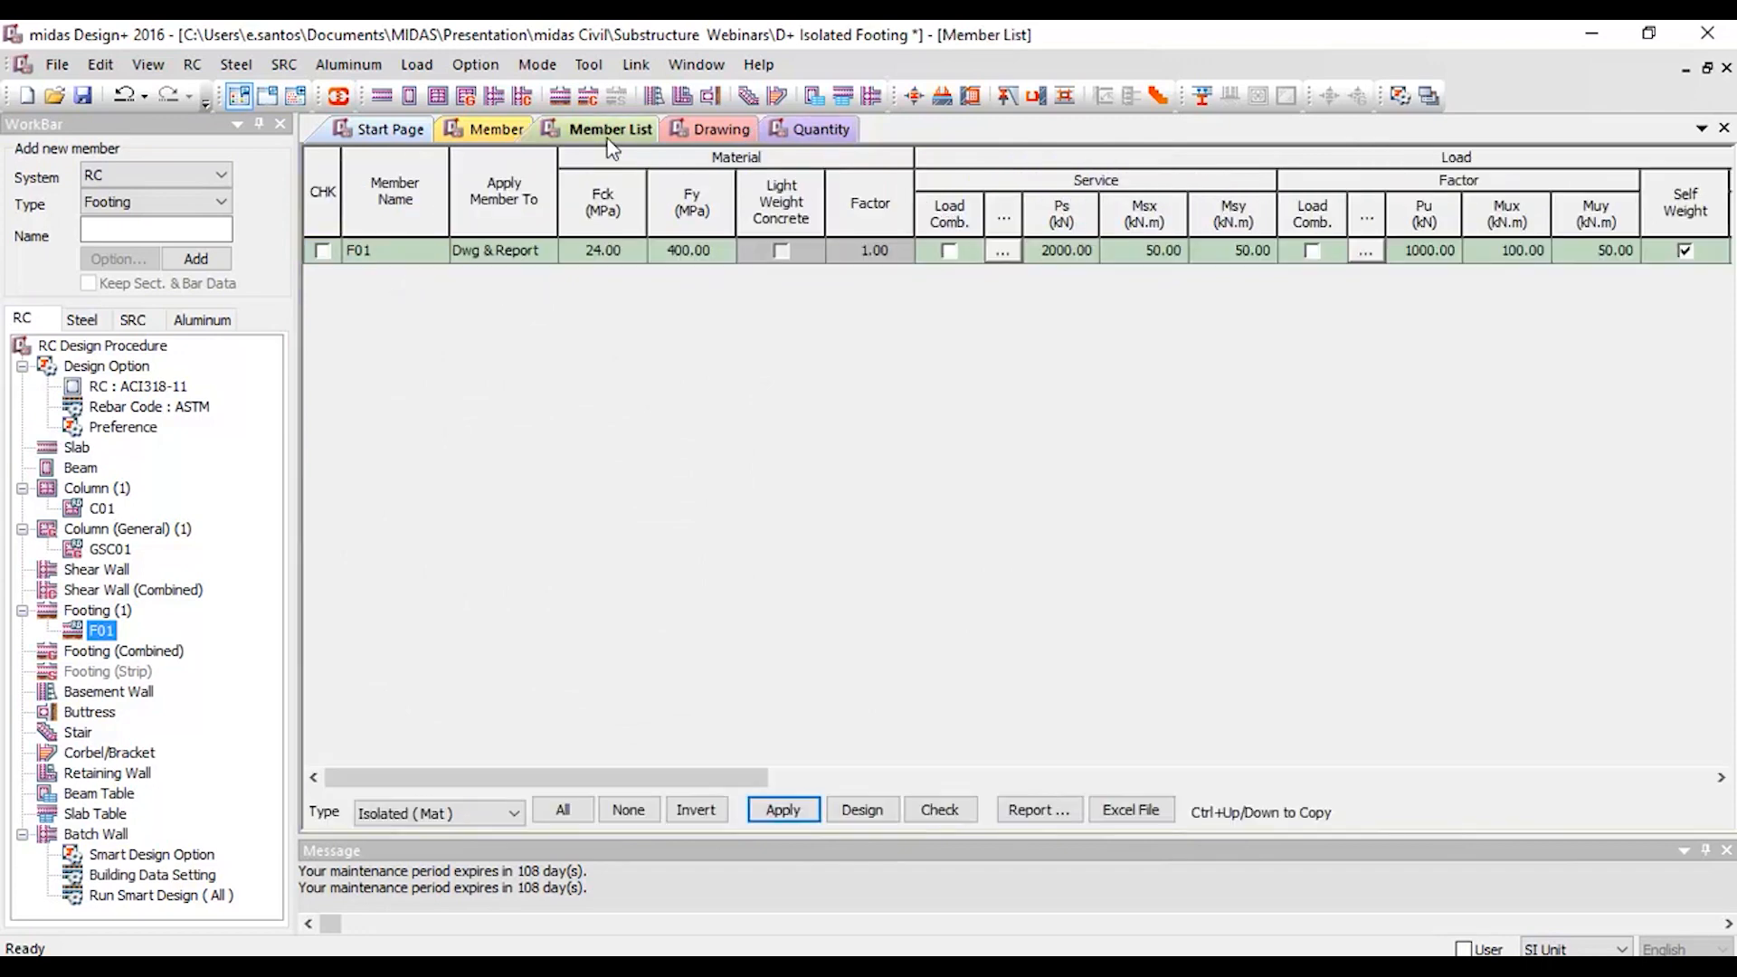
pyautogui.rightClick(109, 614)
pyautogui.click(145, 669)
pyautogui.rightClick(108, 613)
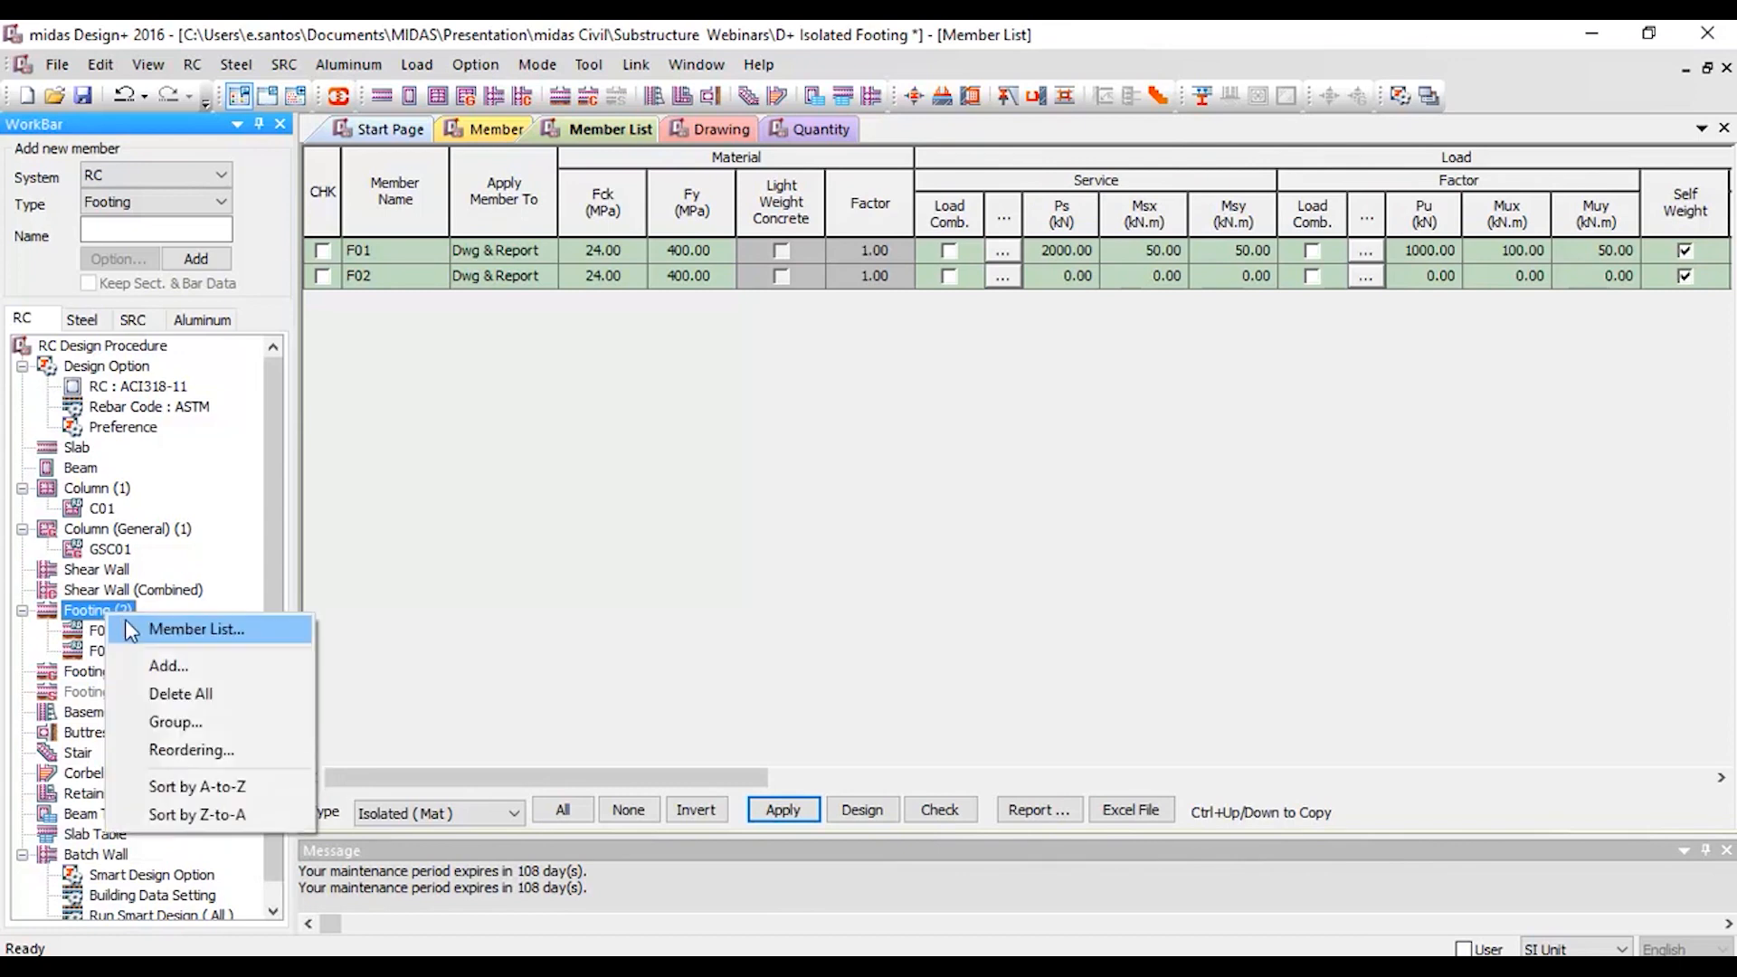
pyautogui.click(149, 668)
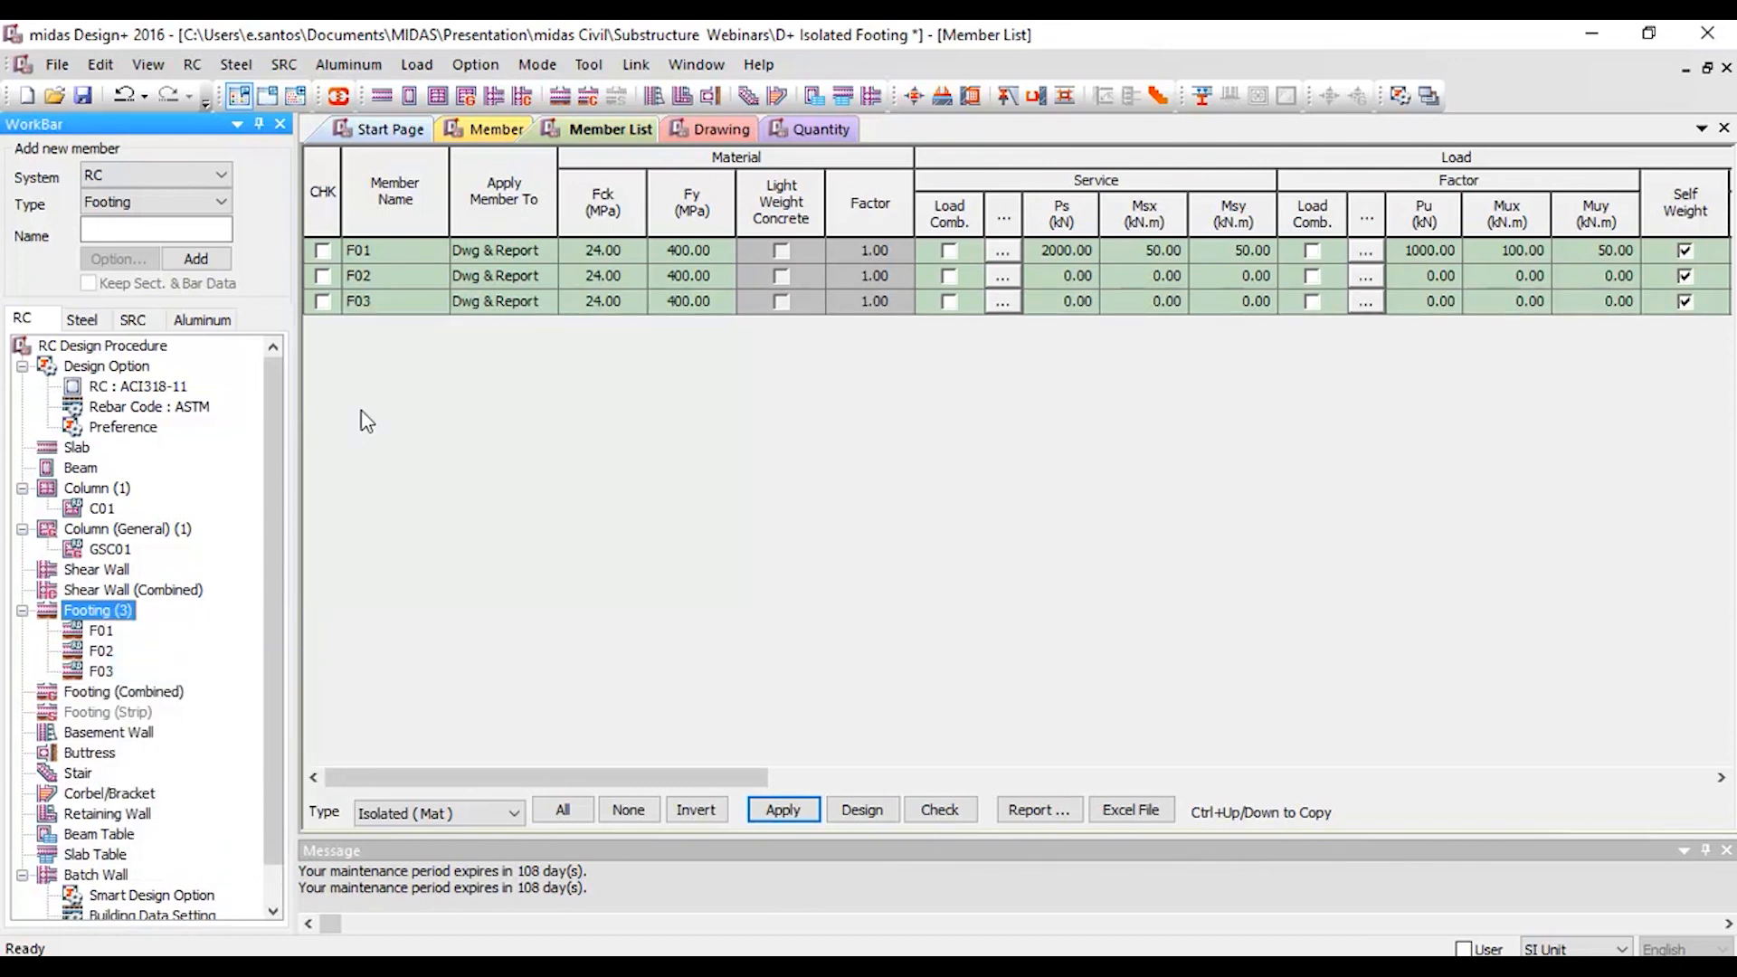
pyautogui.click(599, 253)
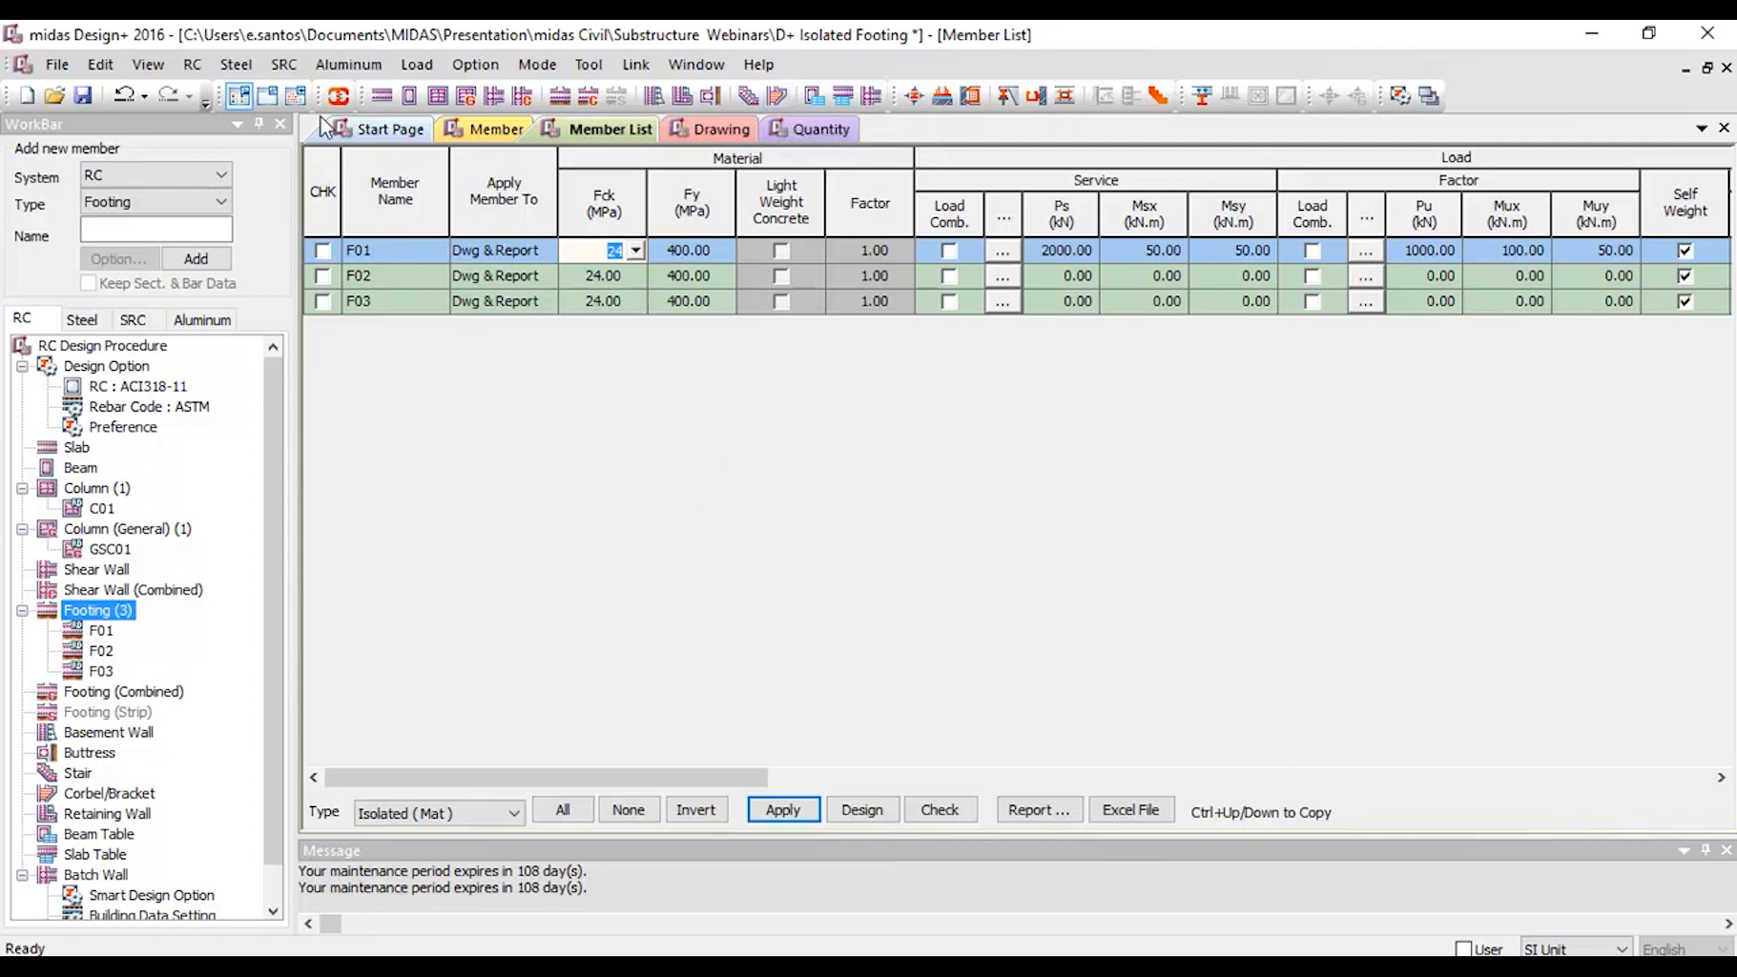
pyautogui.click(443, 137)
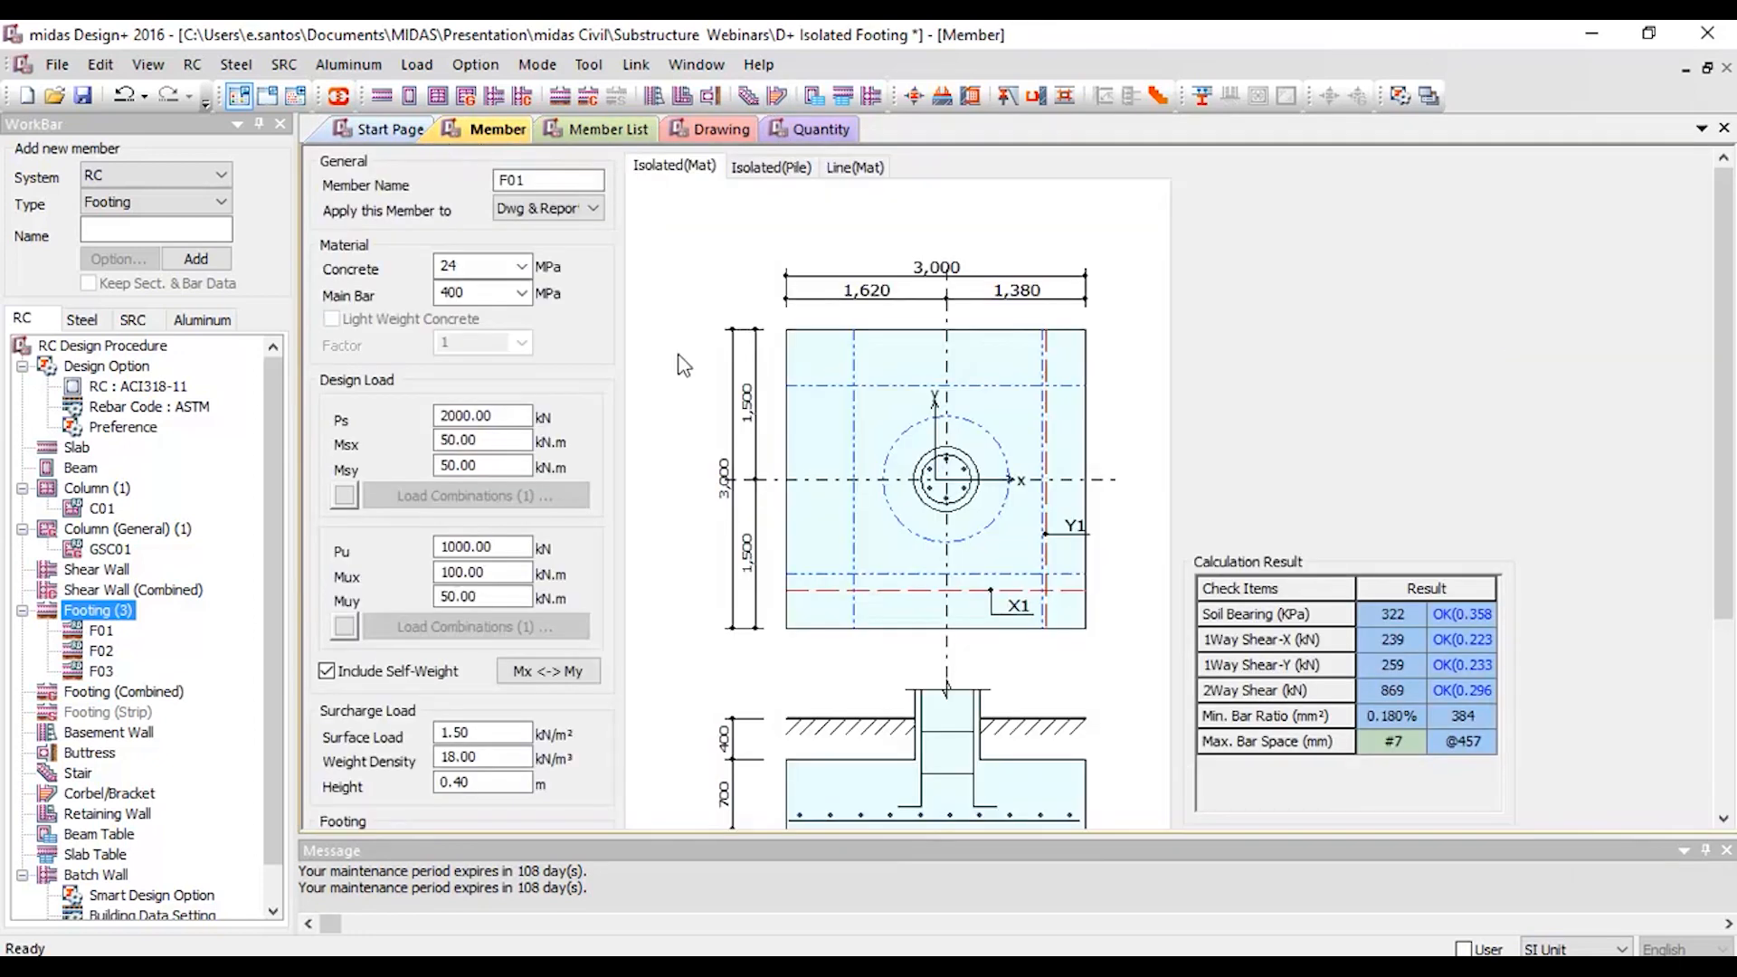